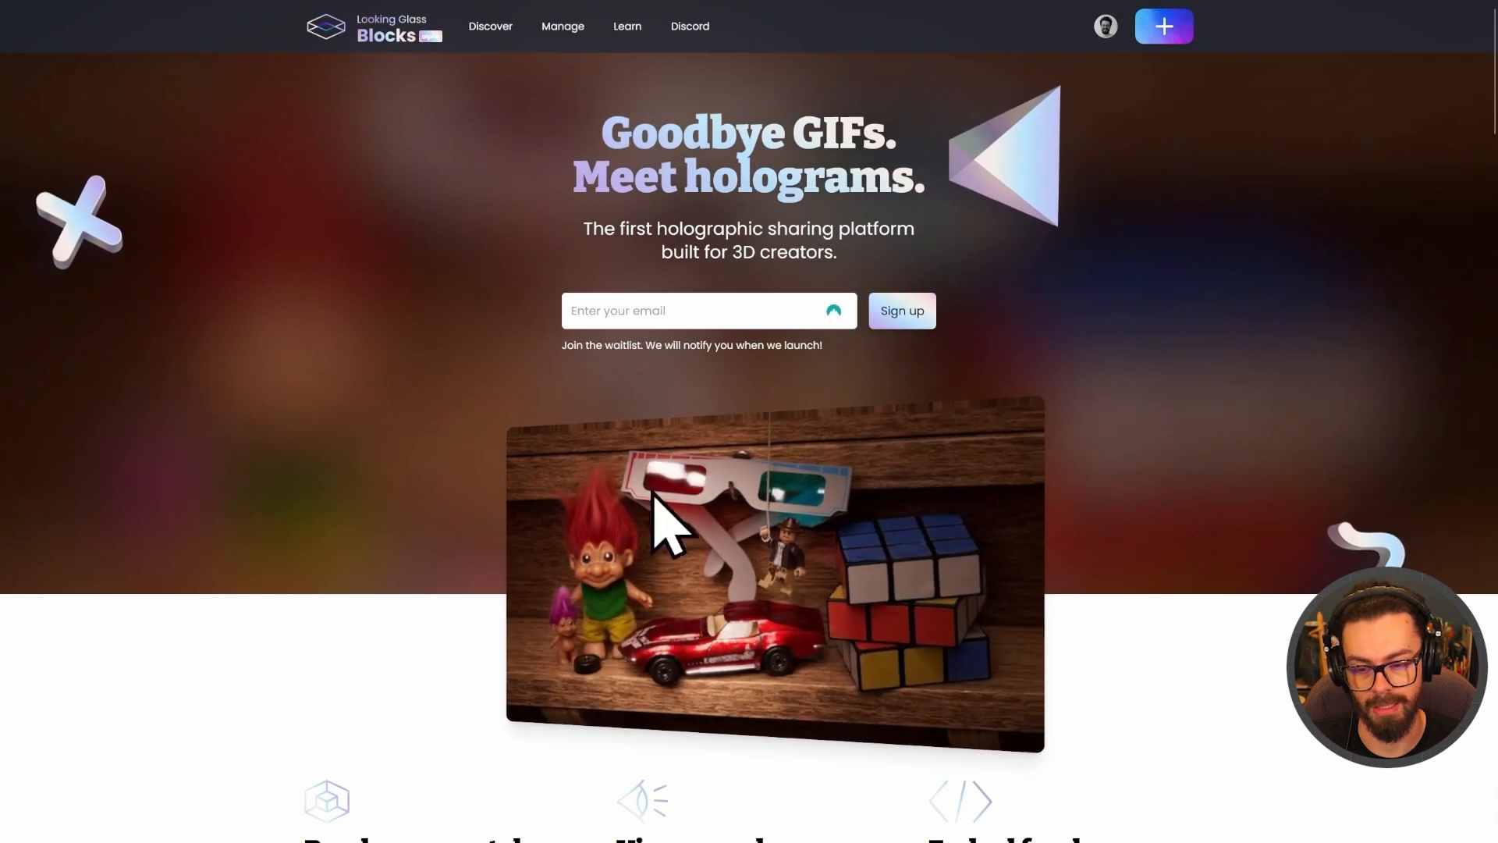
{"action": "scroll", "coordinate": [749, 535], "scroll_direction": "down", "scroll_amount": 2}
{"action": "scroll", "coordinate": [747, 492], "scroll_direction": "down", "scroll_amount": 2}
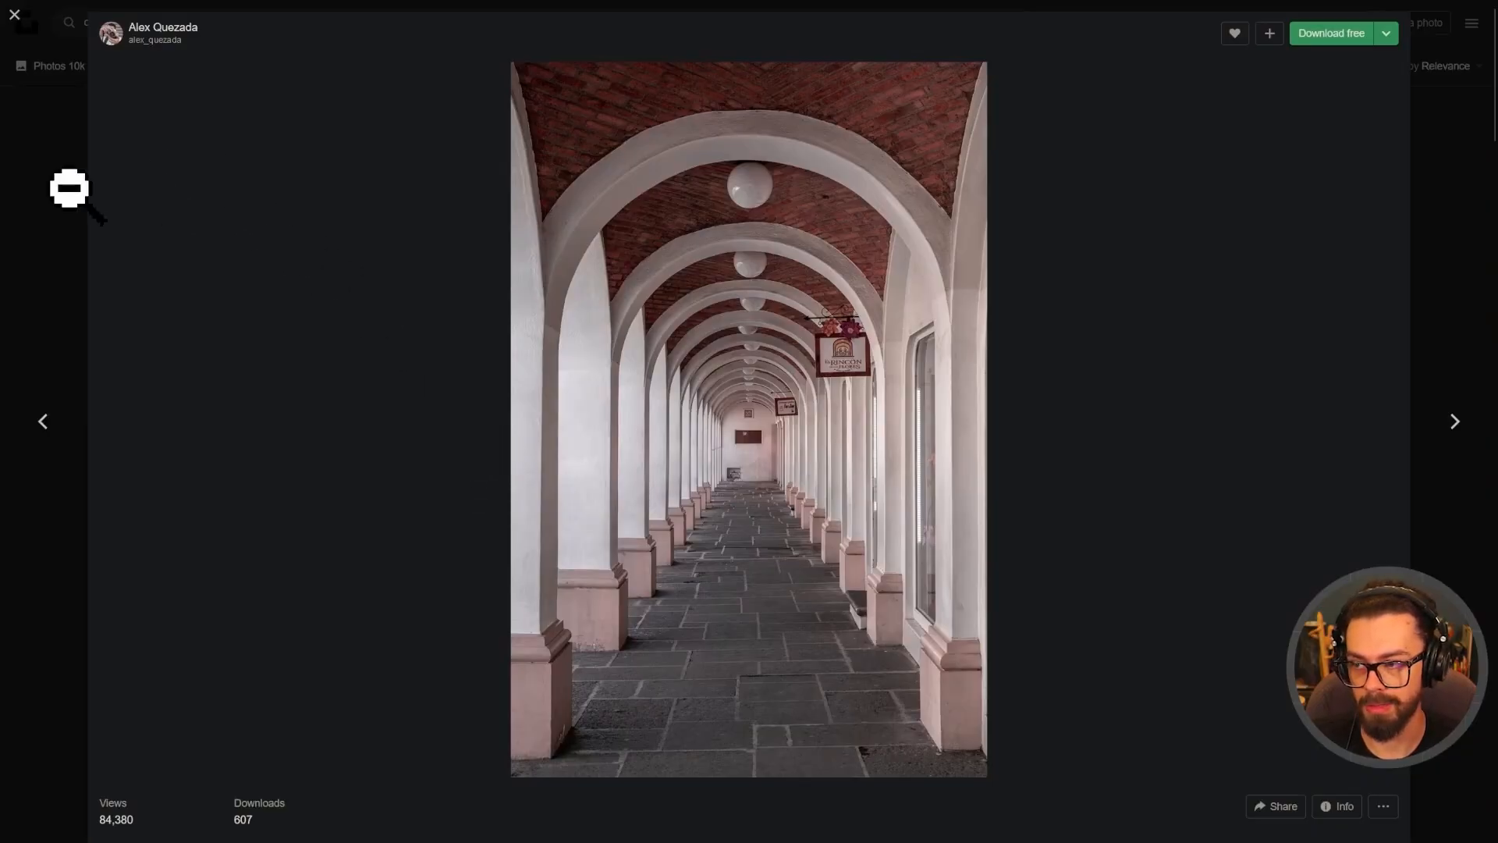
Close the photo preview, browse the corridor search results and reopen the arched corridor photo with the brick ceiling.
{"action": "left_click", "coordinate": [43, 193]}
{"action": "scroll", "coordinate": [318, 335], "scroll_direction": "up", "scroll_amount": 3}
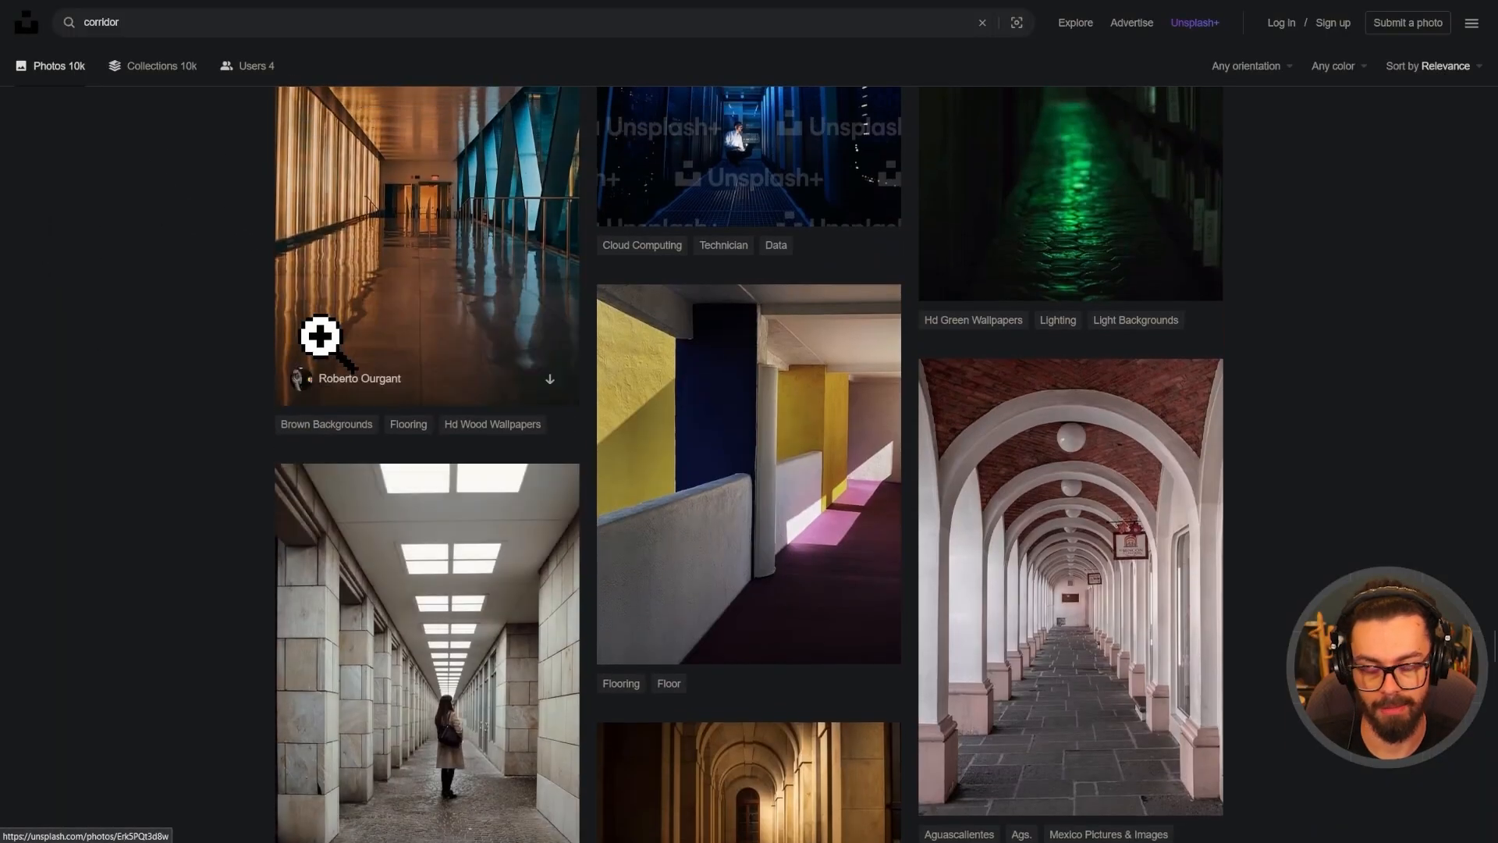
{"action": "scroll", "coordinate": [425, 256], "scroll_direction": "up", "scroll_amount": 2}
{"action": "scroll", "coordinate": [424, 256], "scroll_direction": "down", "scroll_amount": 4}
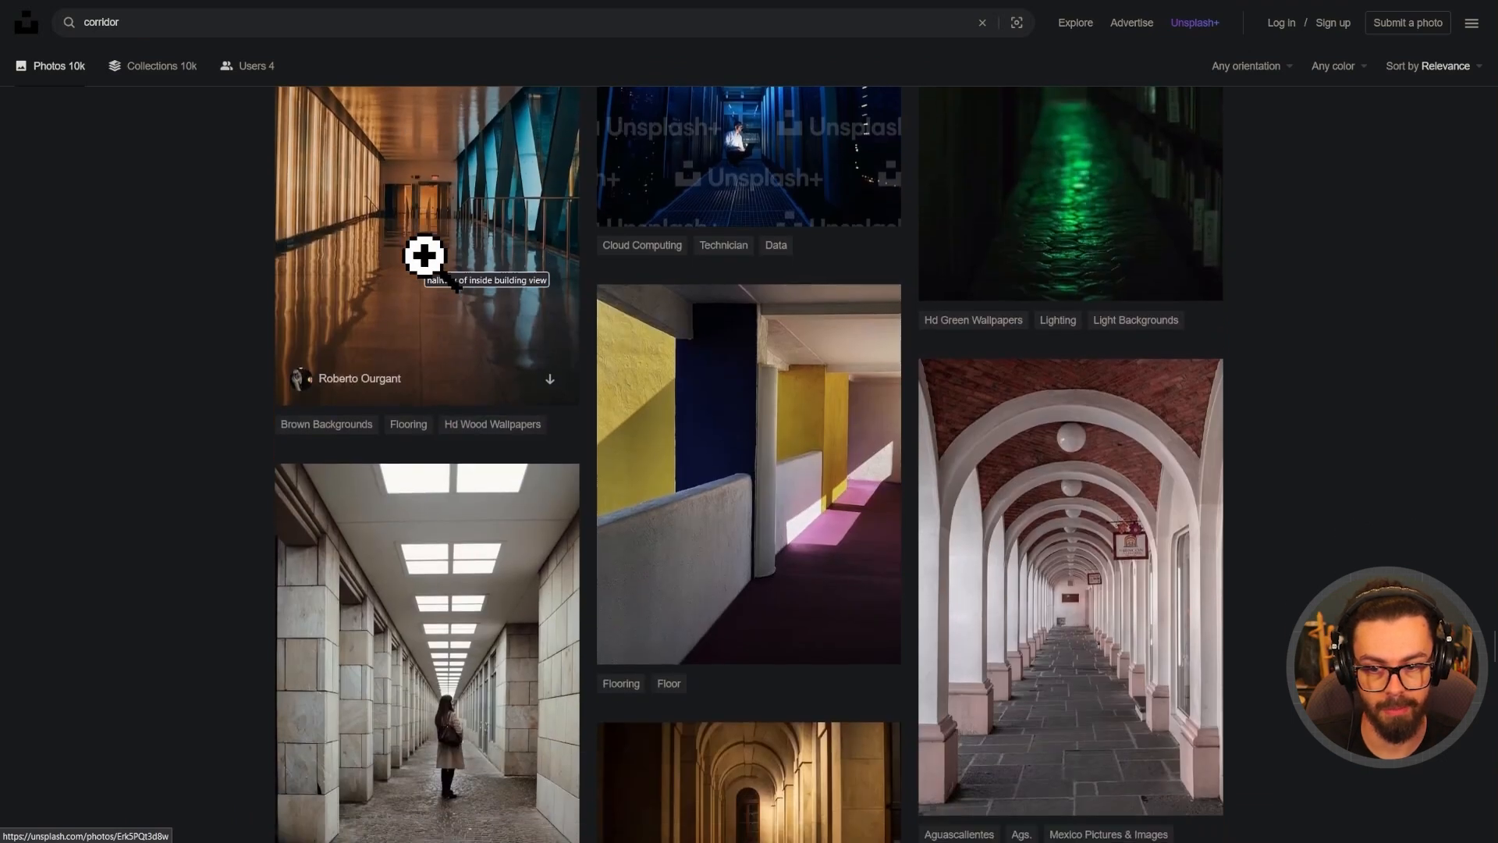
{"action": "left_click", "coordinate": [1110, 556]}
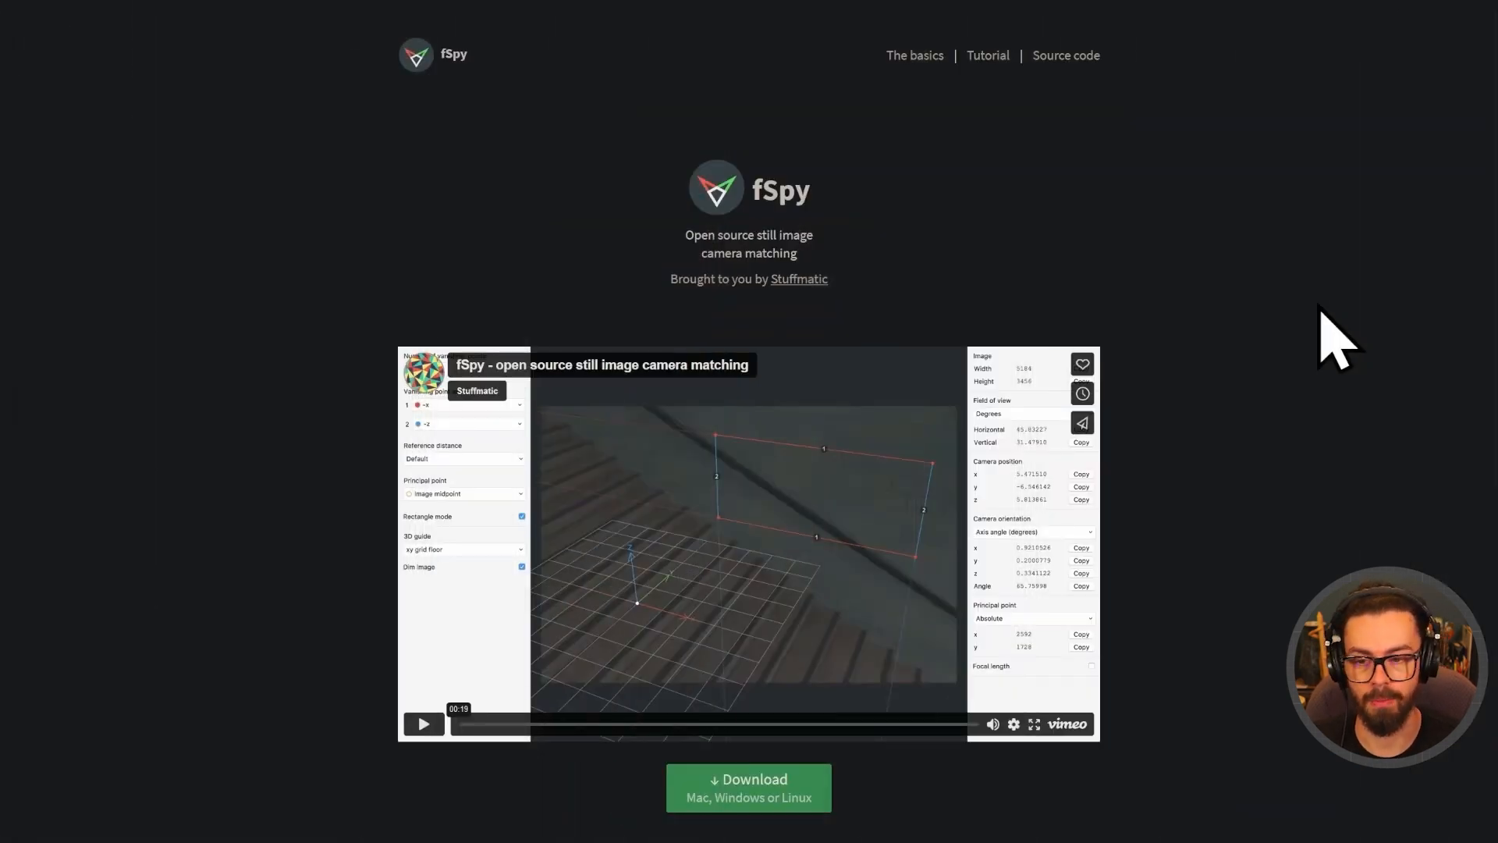
Review the fSpy download page and the ZIP download option in the fSpy-Blender add-on's GitHub repository.
{"action": "scroll", "coordinate": [1250, 376], "scroll_direction": "down", "scroll_amount": 2}
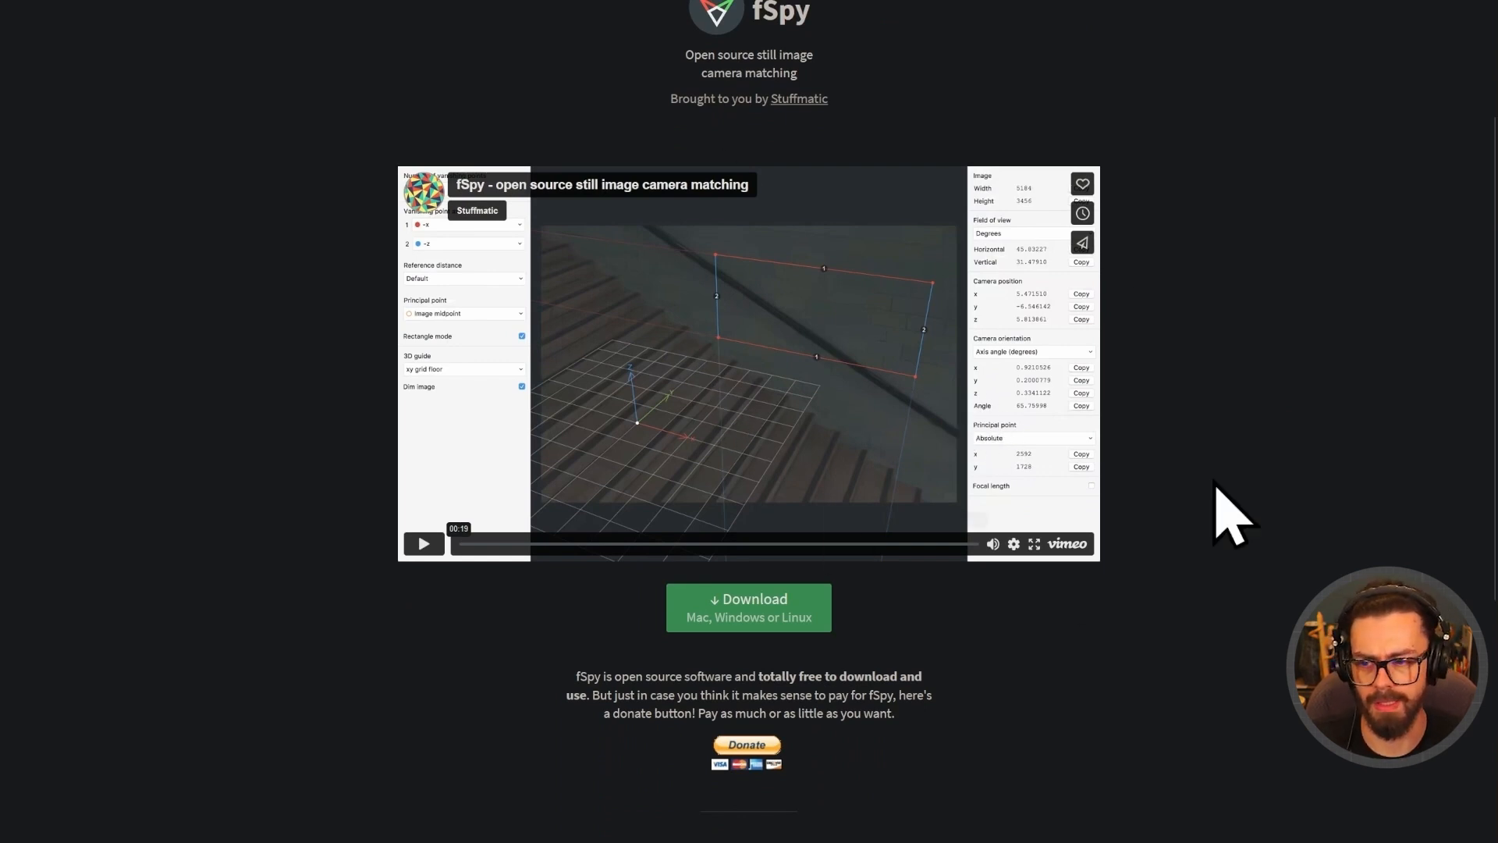
{"action": "scroll", "coordinate": [1147, 499], "scroll_direction": "up", "scroll_amount": 2}
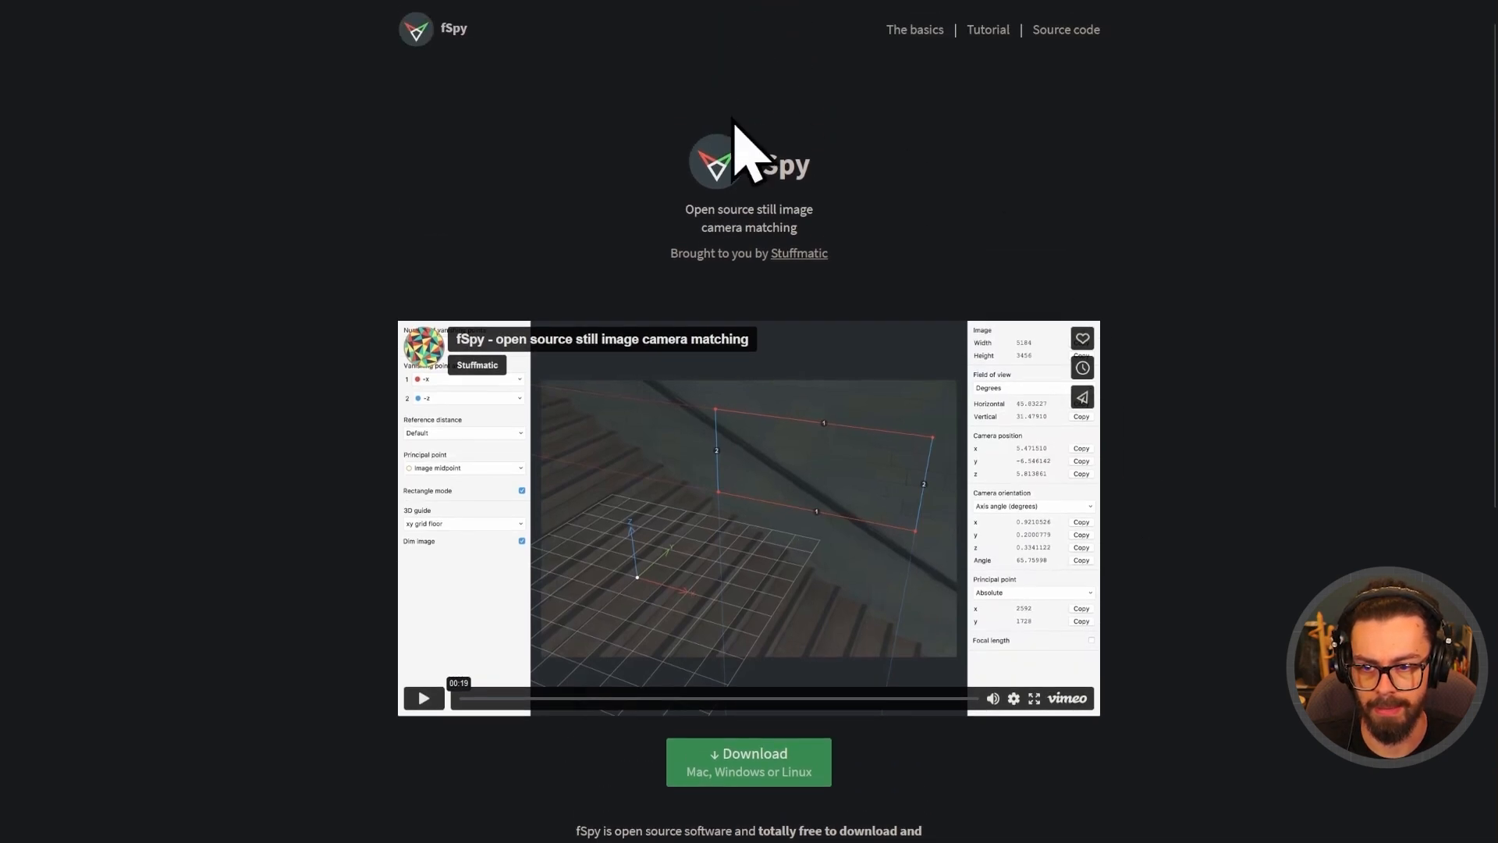
{"action": "left_click", "coordinate": [800, 16]}
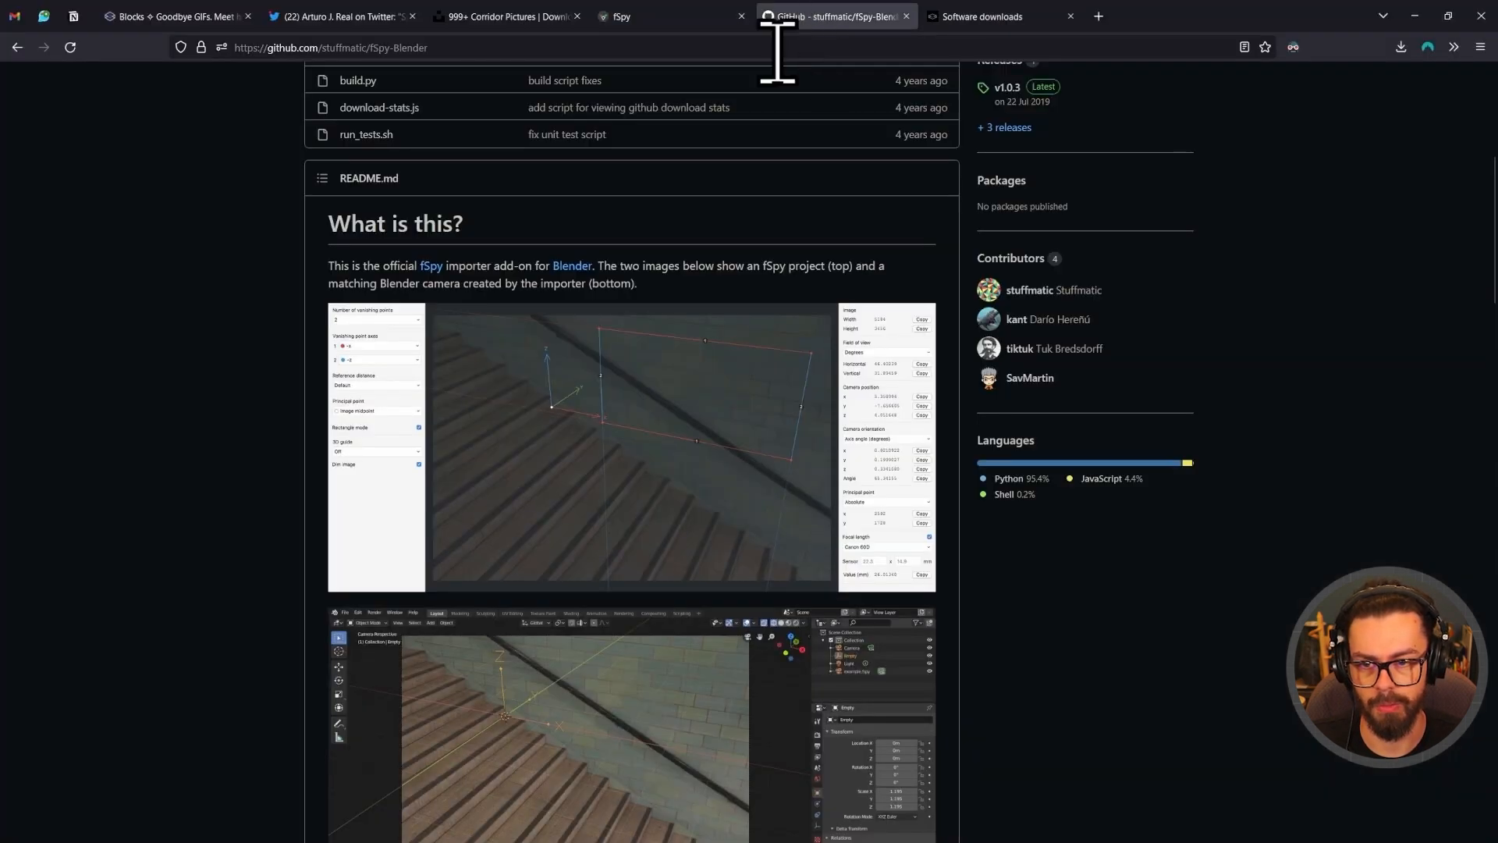
{"action": "scroll", "coordinate": [658, 301], "scroll_direction": "up", "scroll_amount": 5}
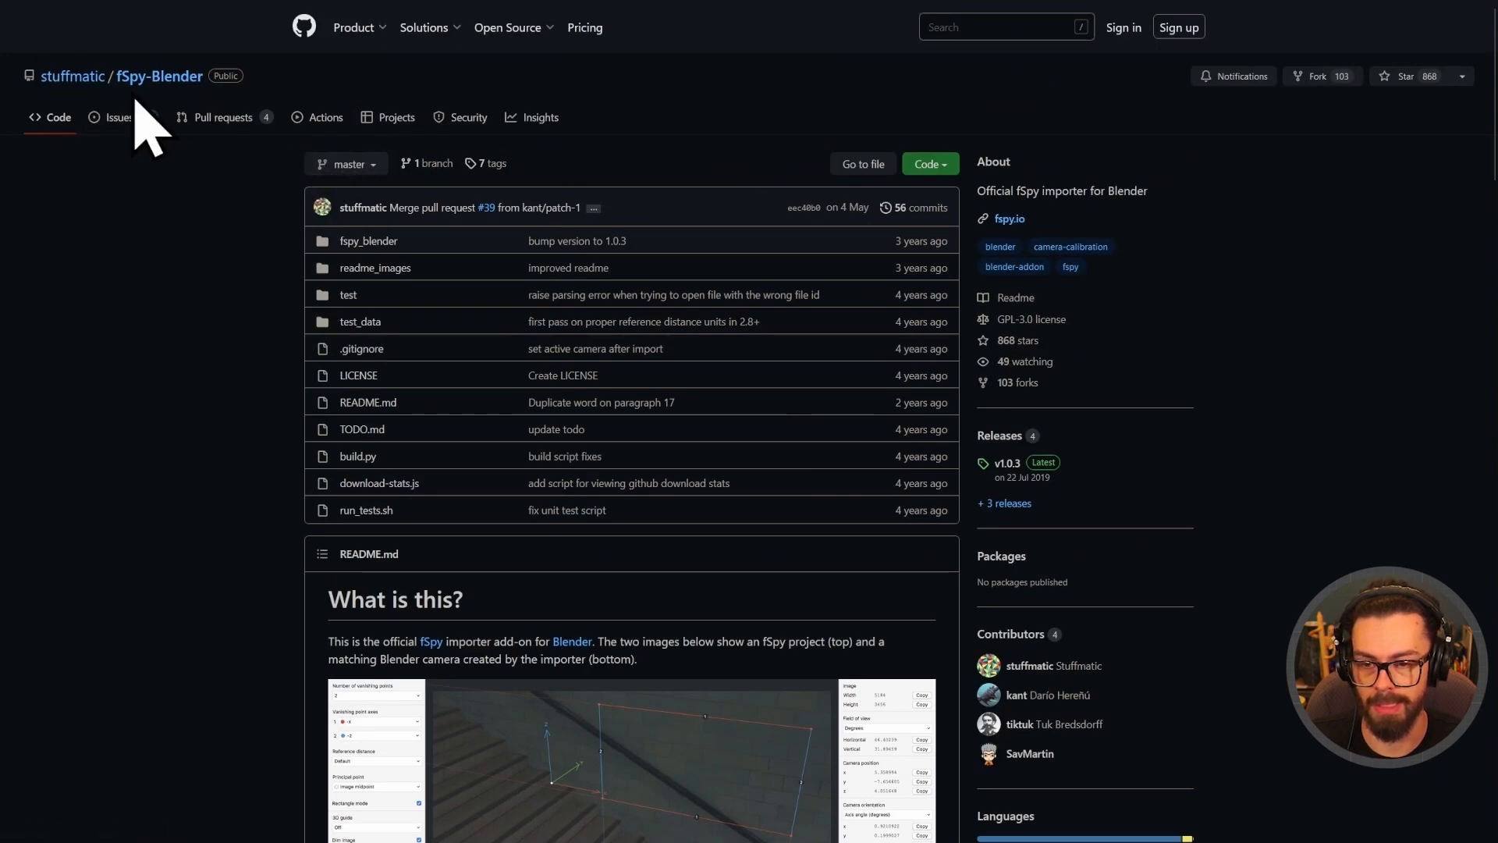
{"action": "left_click", "coordinate": [933, 165]}
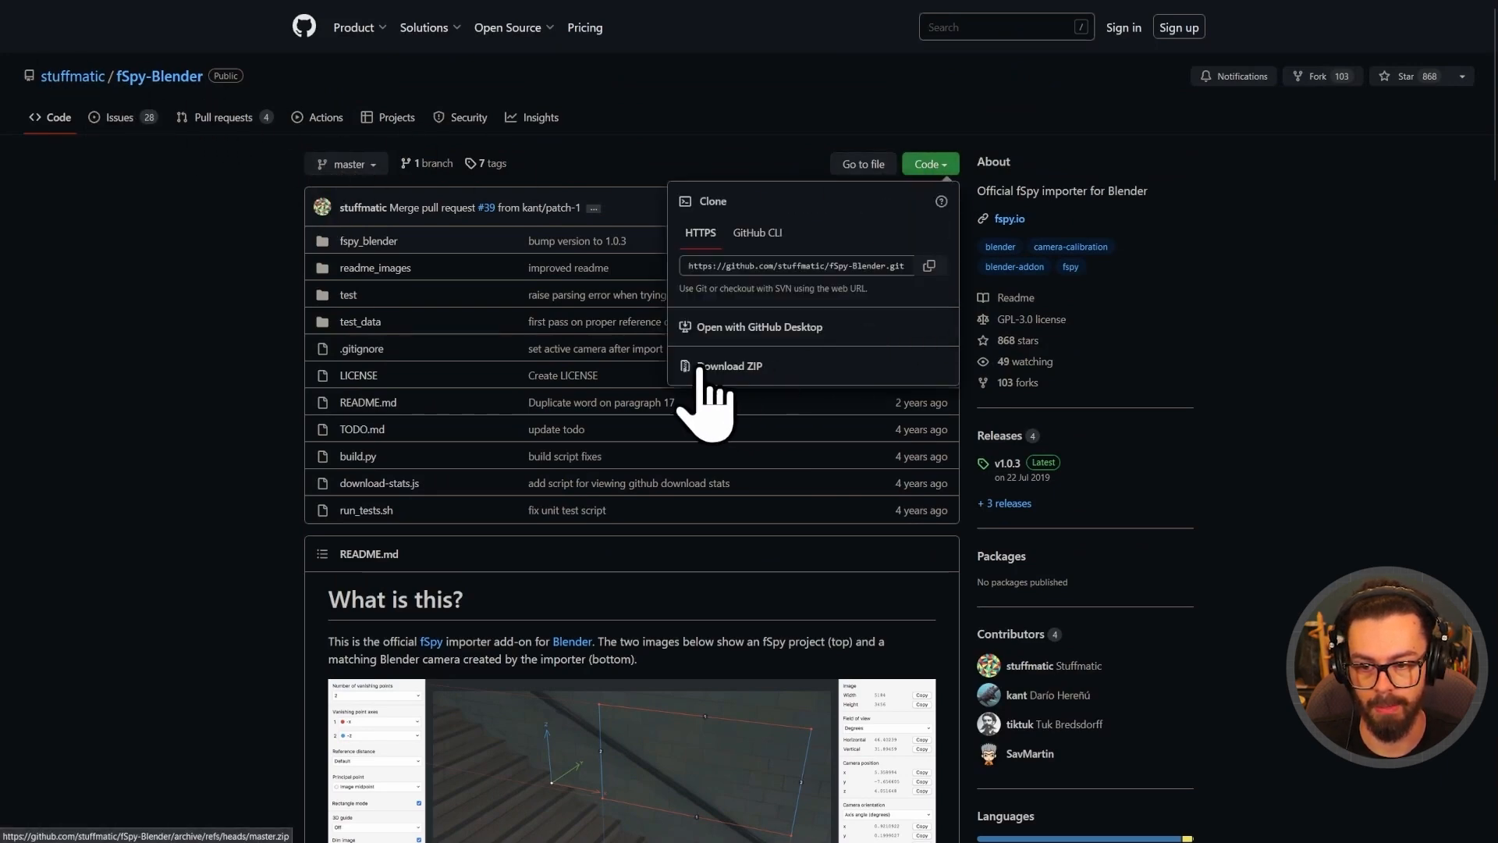
{"action": "left_click", "coordinate": [649, 145]}
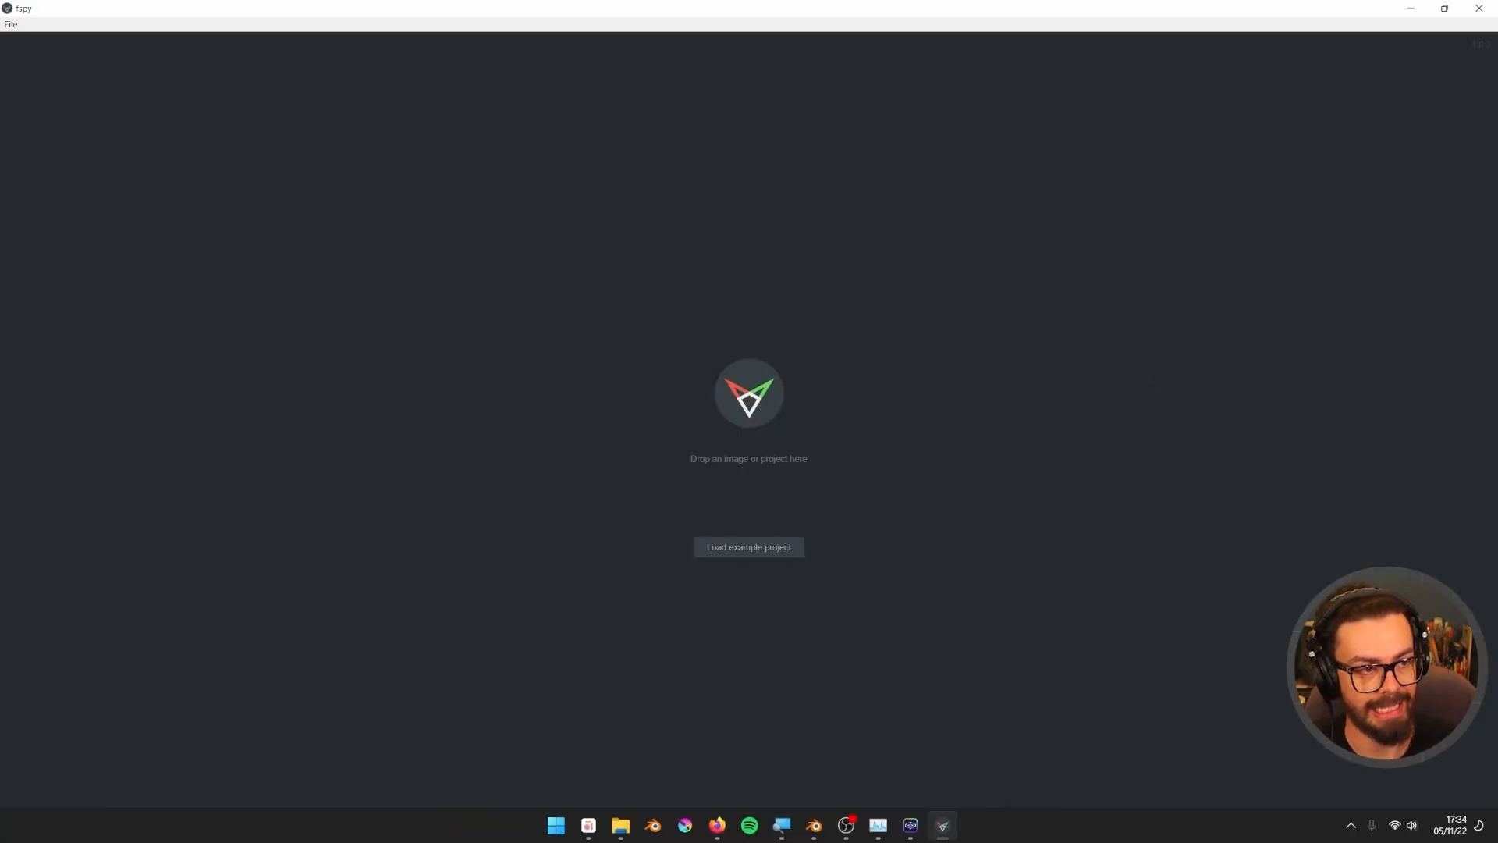
Load the arched corridor photo into fSpy and set the number of vanishing points to 1.
{"action": "left_click_drag", "start_coordinate": [1345, 267], "coordinate": [812, 379]}
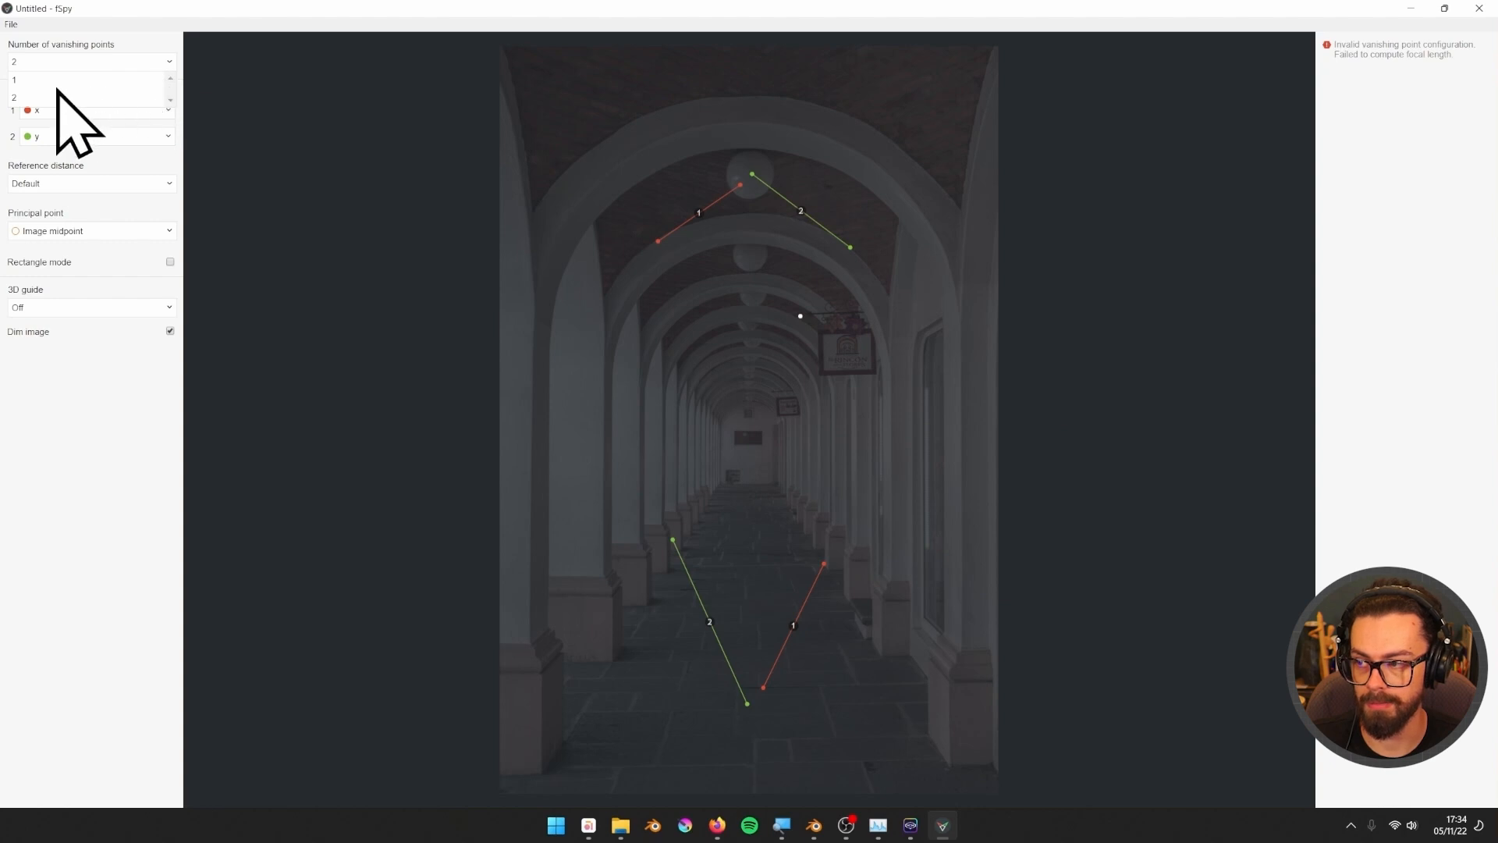
{"action": "left_click", "coordinate": [12, 84]}
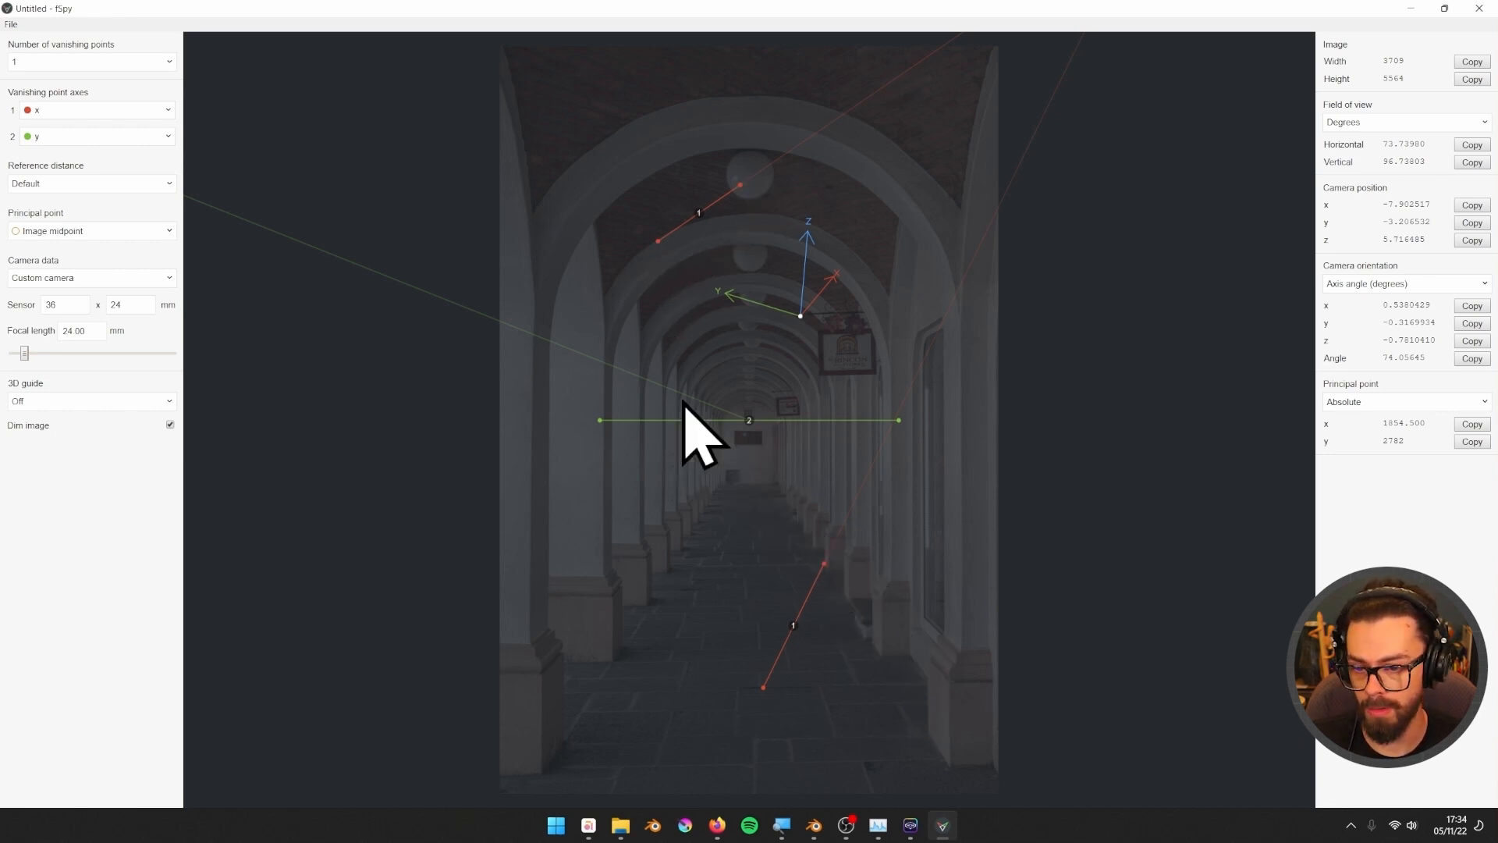
Turn off image dimming and align the two x-axis vanishing lines with the floor edges along the left and right column bases.
{"action": "left_click_drag", "start_coordinate": [658, 241], "coordinate": [542, 773]}
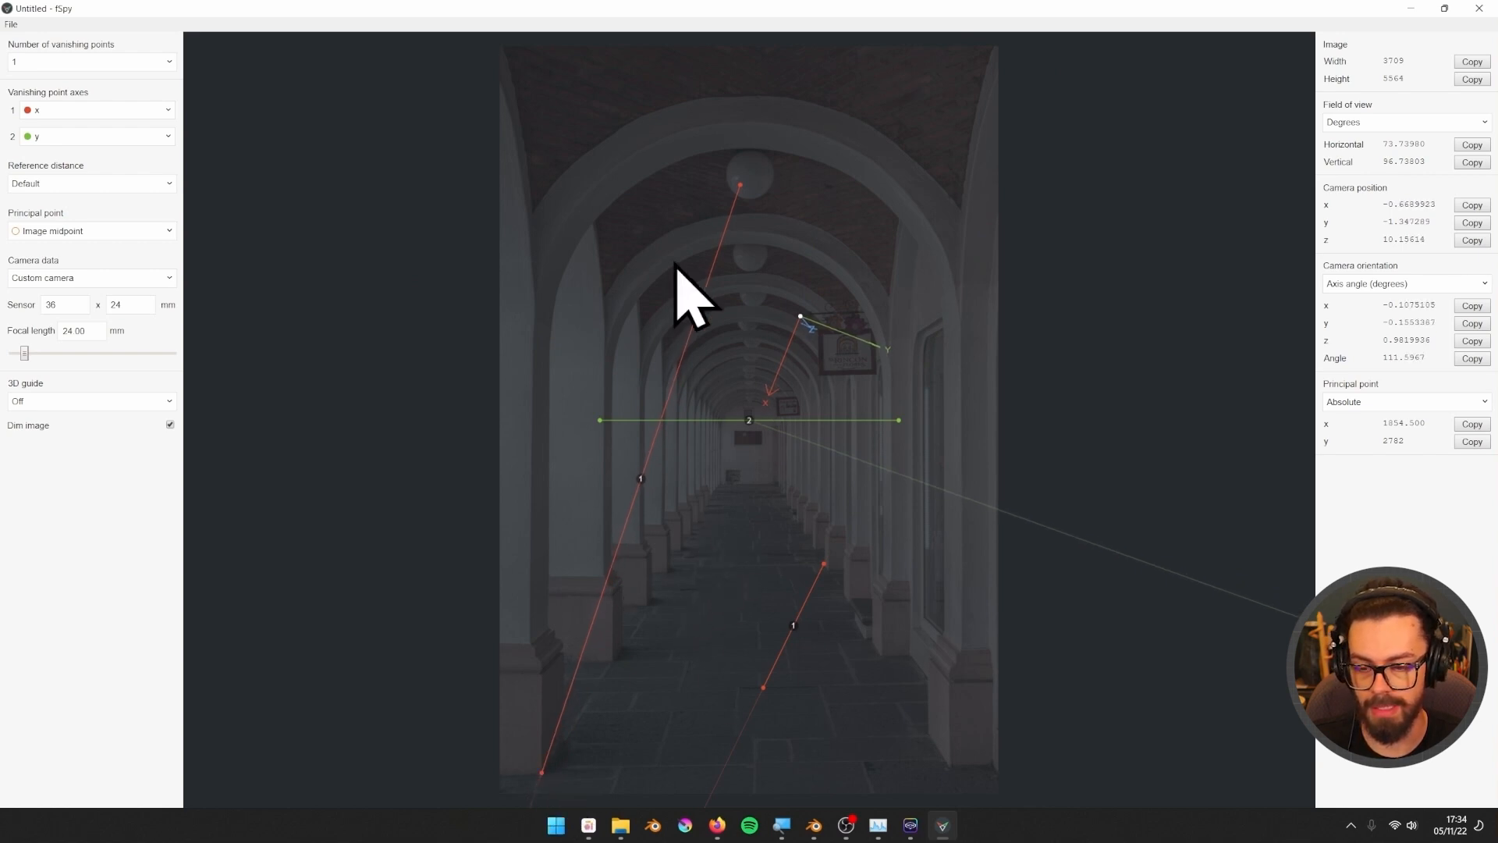
{"action": "left_click", "coordinate": [170, 426]}
{"action": "left_click_drag", "start_coordinate": [743, 190], "coordinate": [712, 496]}
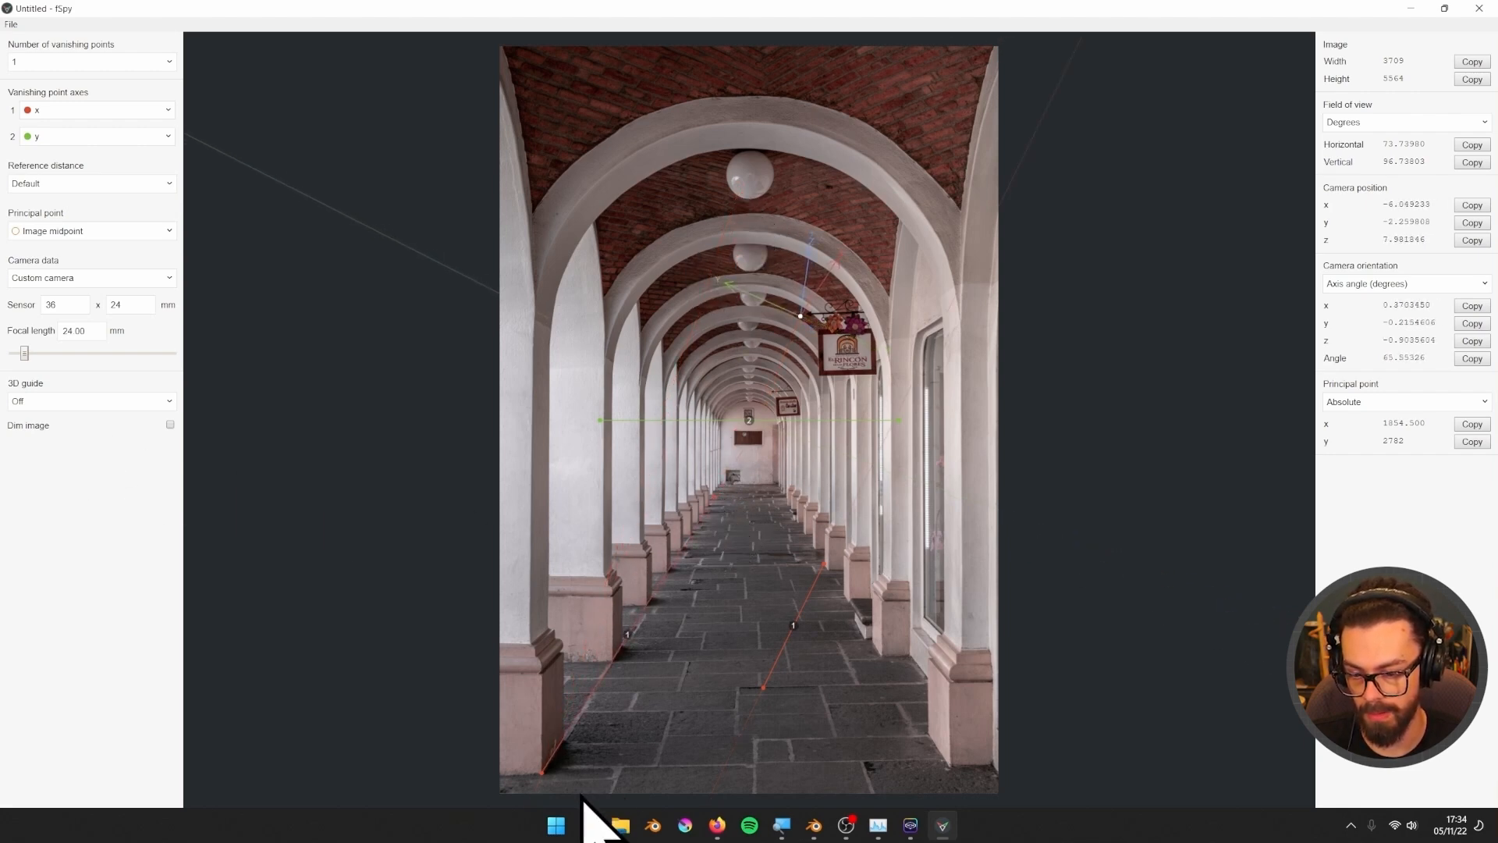
{"action": "left_click_drag", "start_coordinate": [546, 776], "coordinate": [537, 780]}
{"action": "left_click_drag", "start_coordinate": [764, 689], "coordinate": [959, 779]}
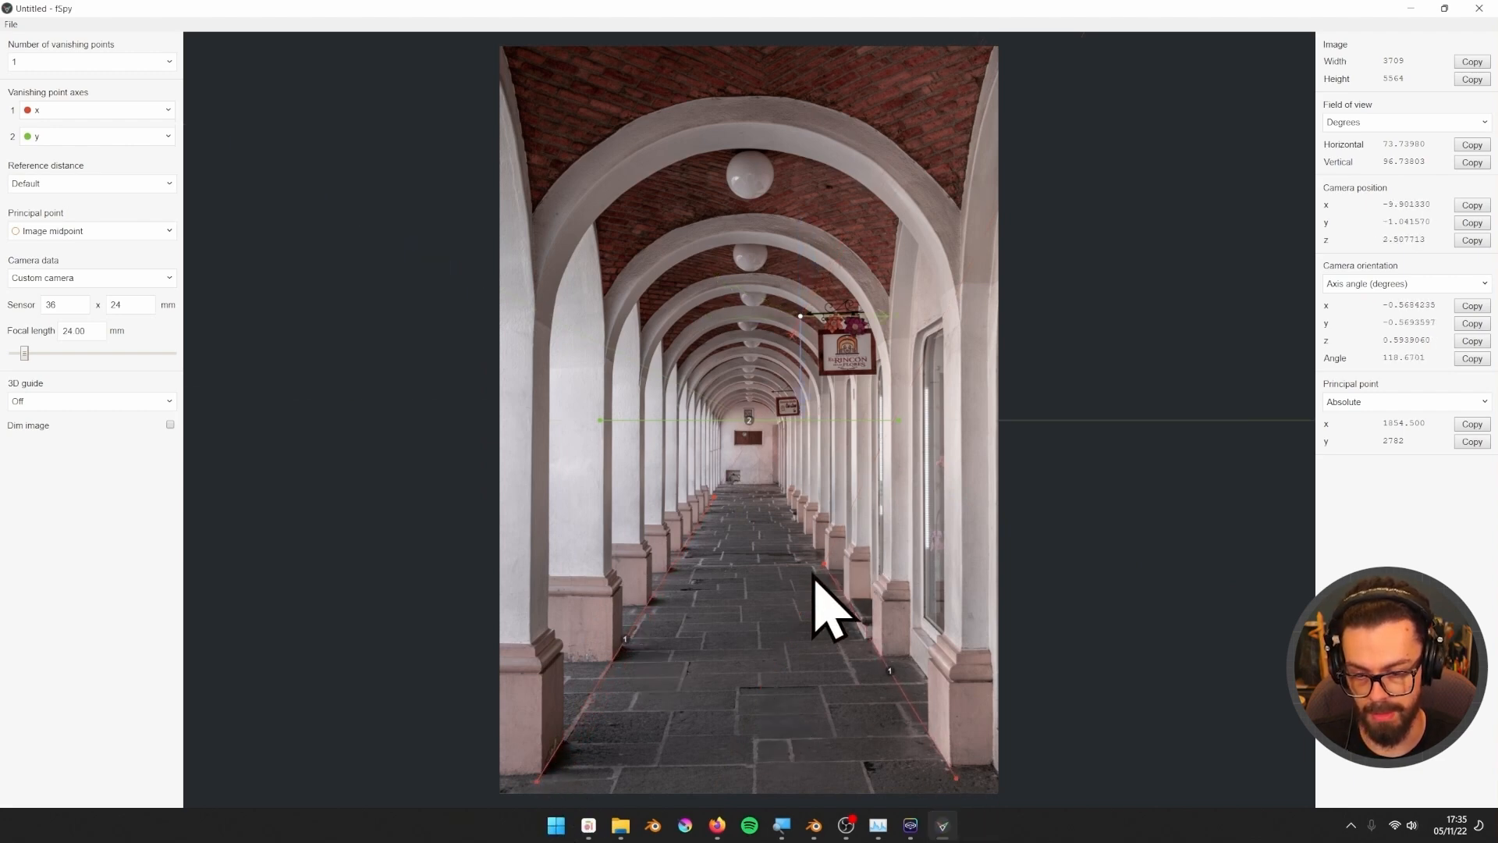
{"action": "left_click_drag", "start_coordinate": [826, 568], "coordinate": [769, 481]}
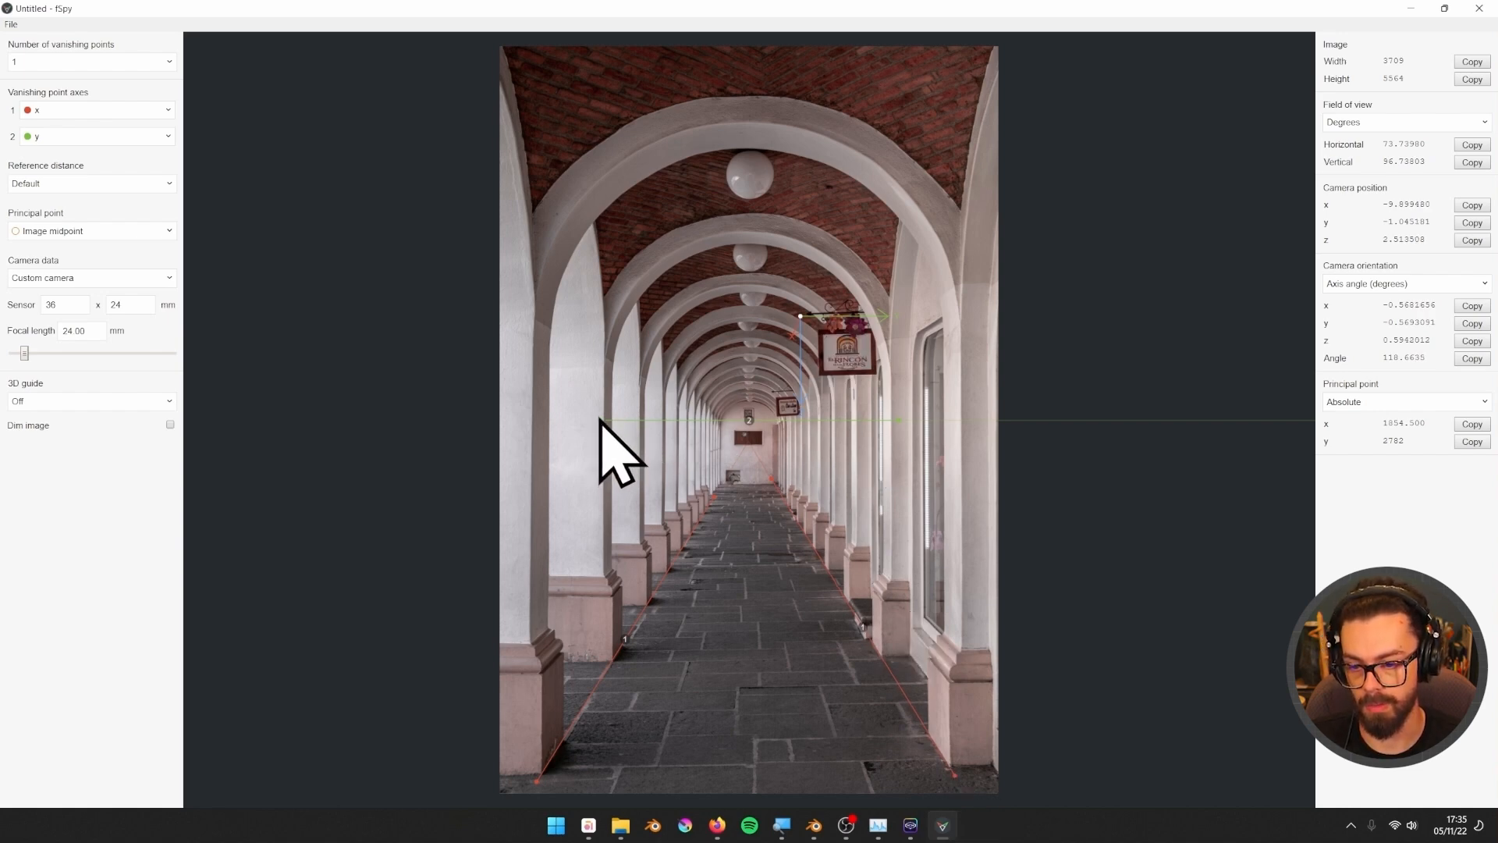
Place the y-axis line nearly horizontally across the floor between the second pair of columns.
{"action": "left_click_drag", "start_coordinate": [601, 420], "coordinate": [569, 662]}
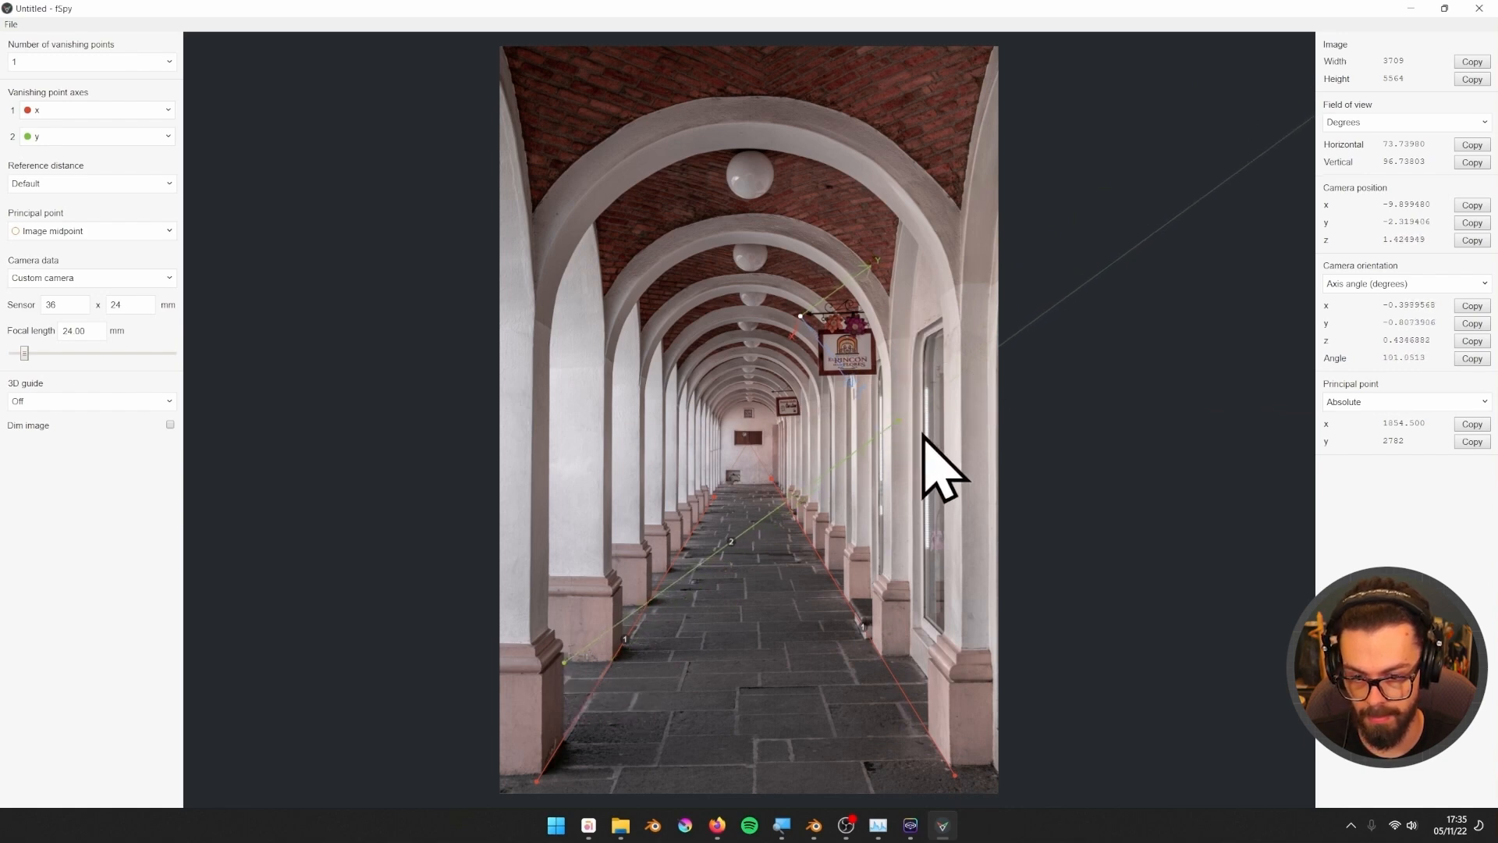
{"action": "left_click_drag", "start_coordinate": [899, 425], "coordinate": [911, 657]}
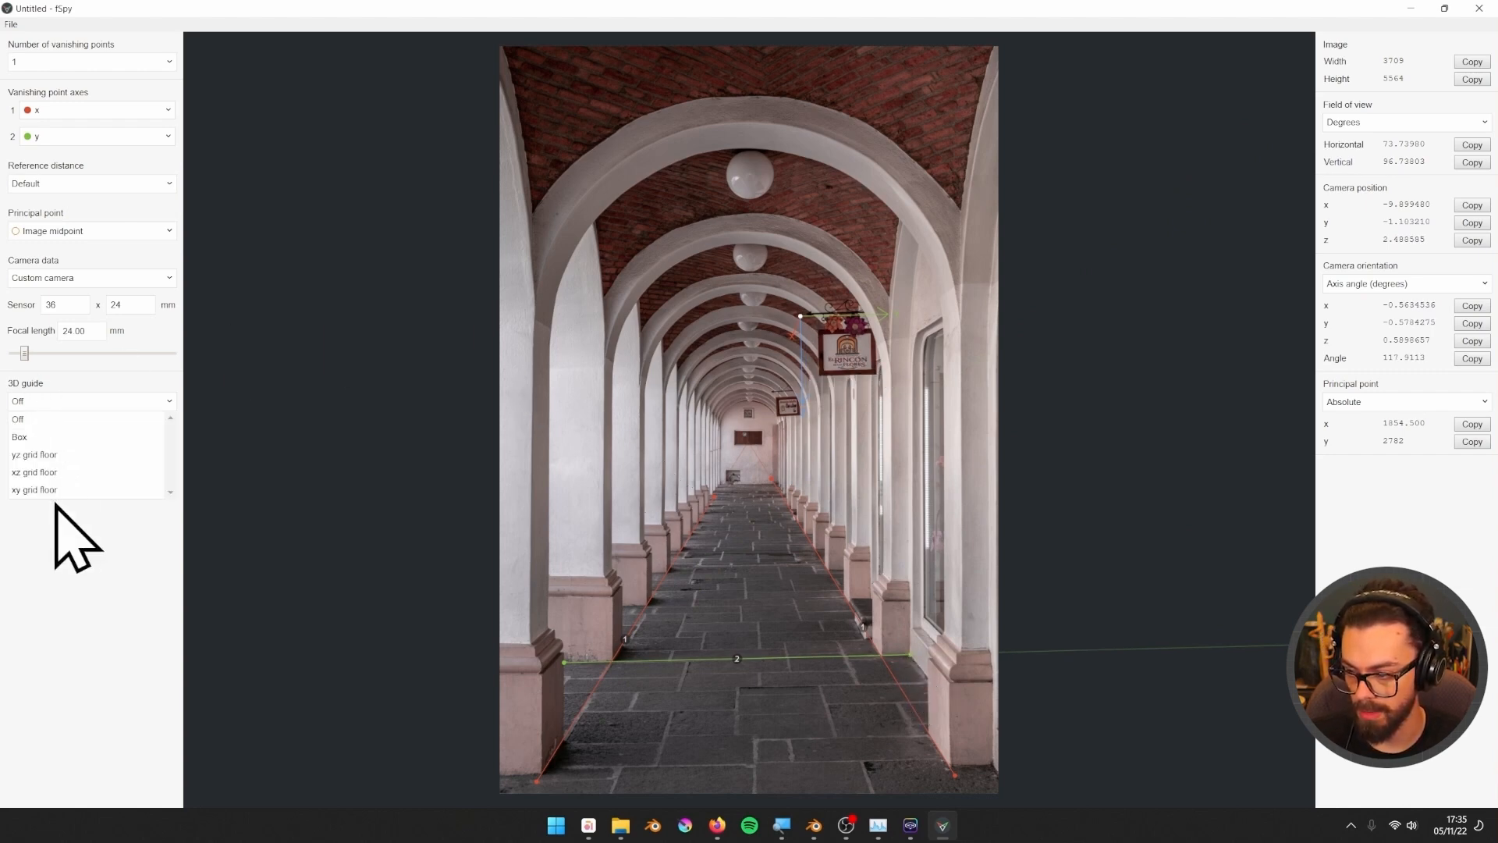
Set the 3D guide to Box and place the origin at the outer bottom corner of the nearest right column's base.
{"action": "left_click", "coordinate": [24, 437]}
{"action": "left_click_drag", "start_coordinate": [800, 317], "coordinate": [766, 582]}
{"action": "left_click_drag", "start_coordinate": [766, 583], "coordinate": [992, 762]}
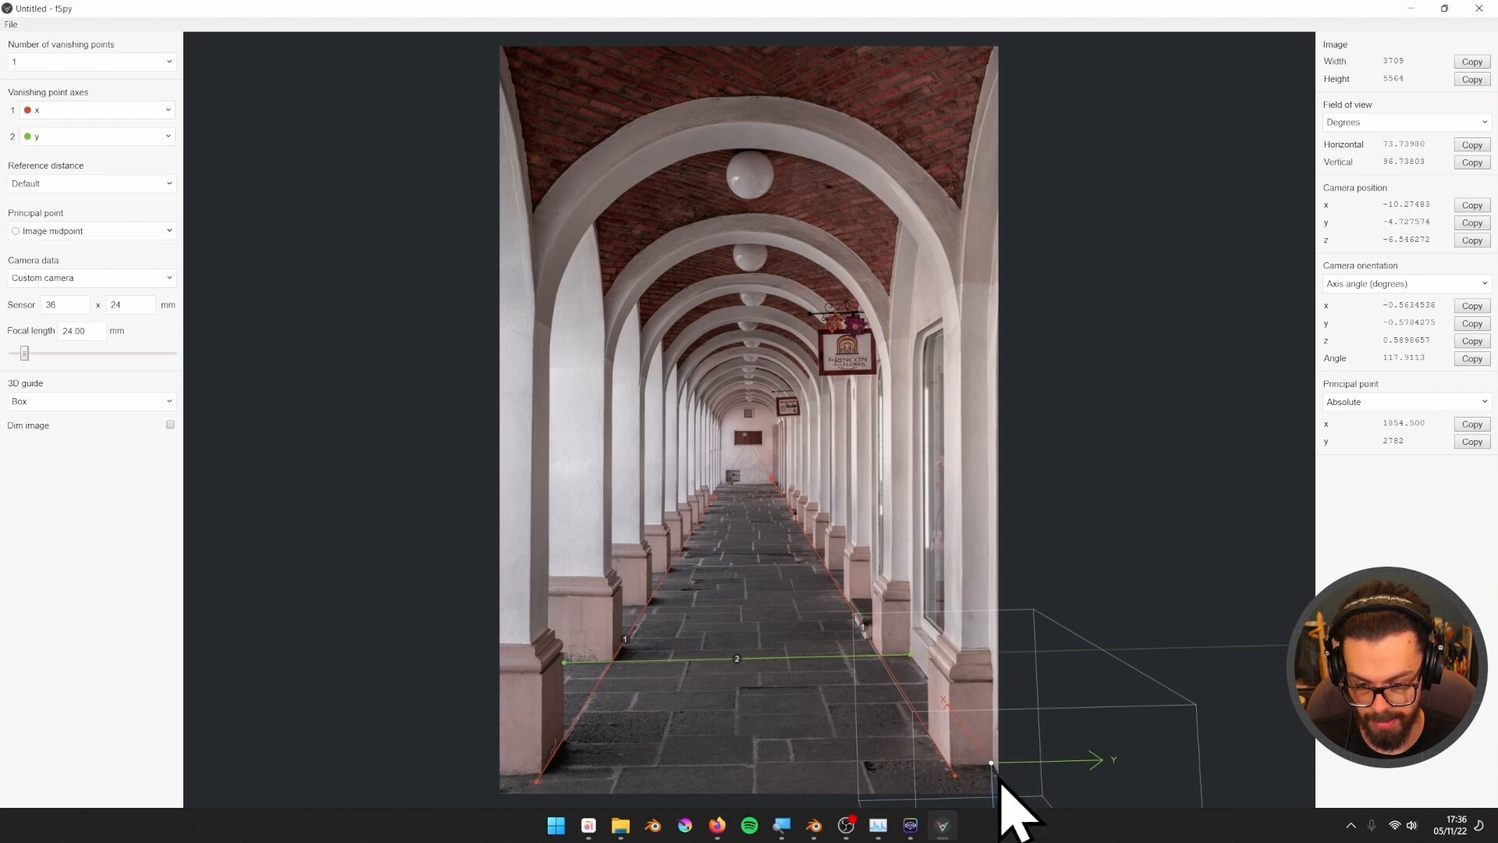
{"action": "left_click_drag", "start_coordinate": [992, 762], "coordinate": [994, 766]}
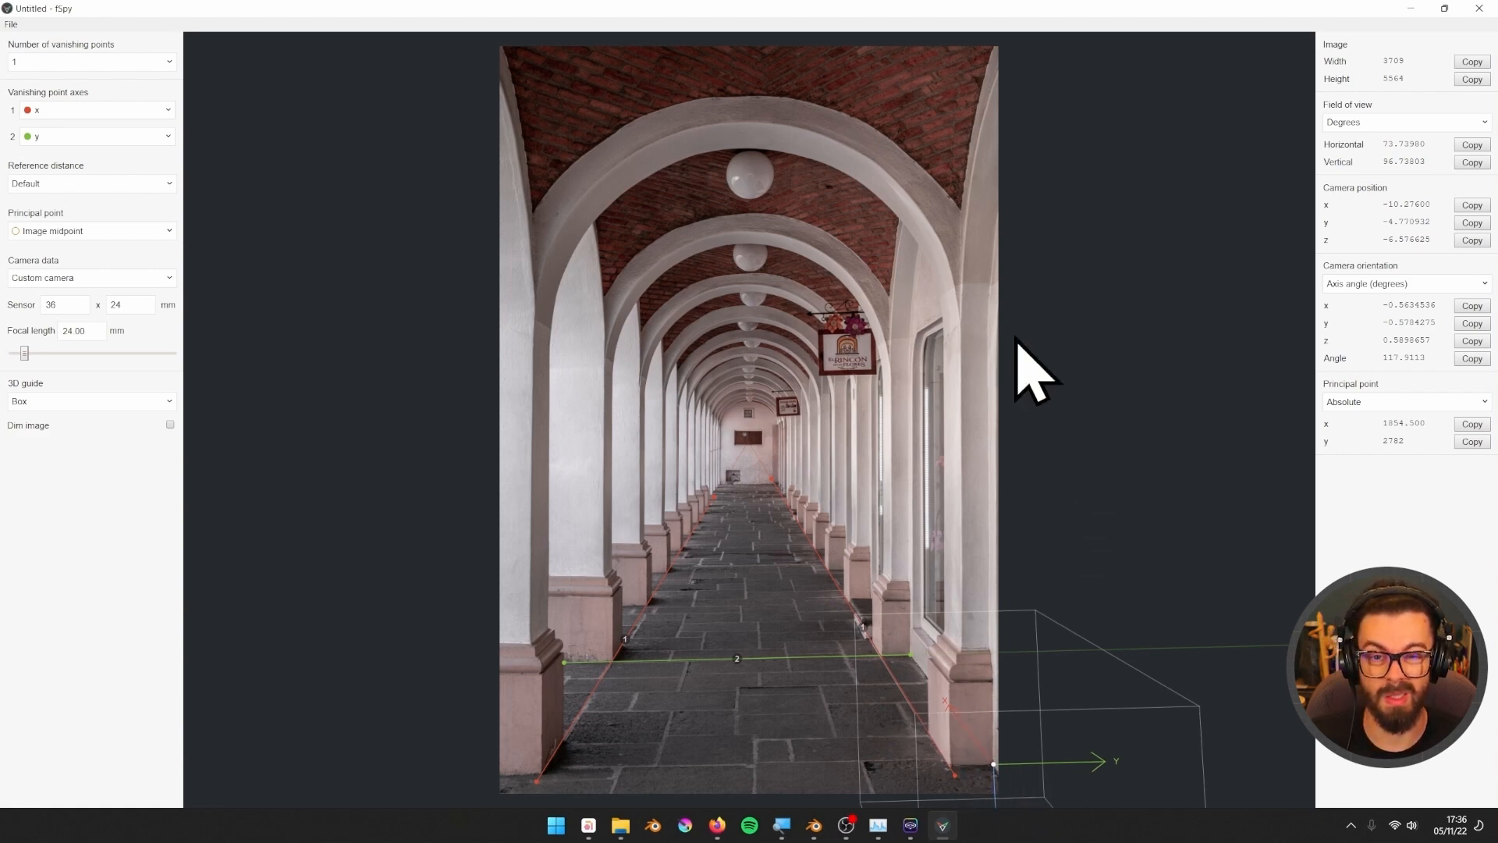
Save the fSpy project as CorridorFSPY in the 45 LKG Corridor folder.
{"action": "left_click", "coordinate": [10, 24]}
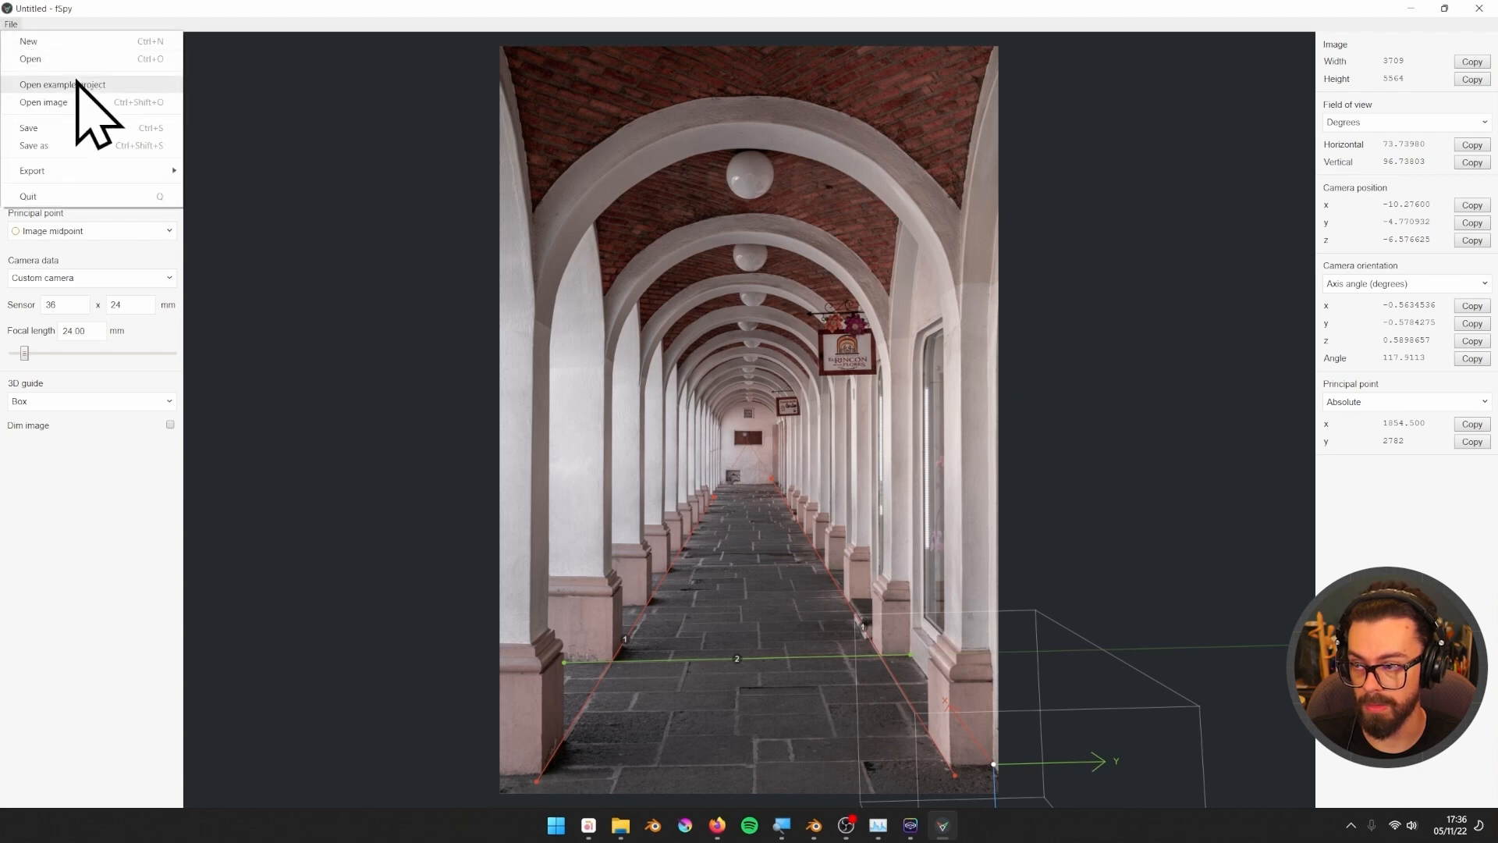
{"action": "left_click", "coordinate": [72, 139]}
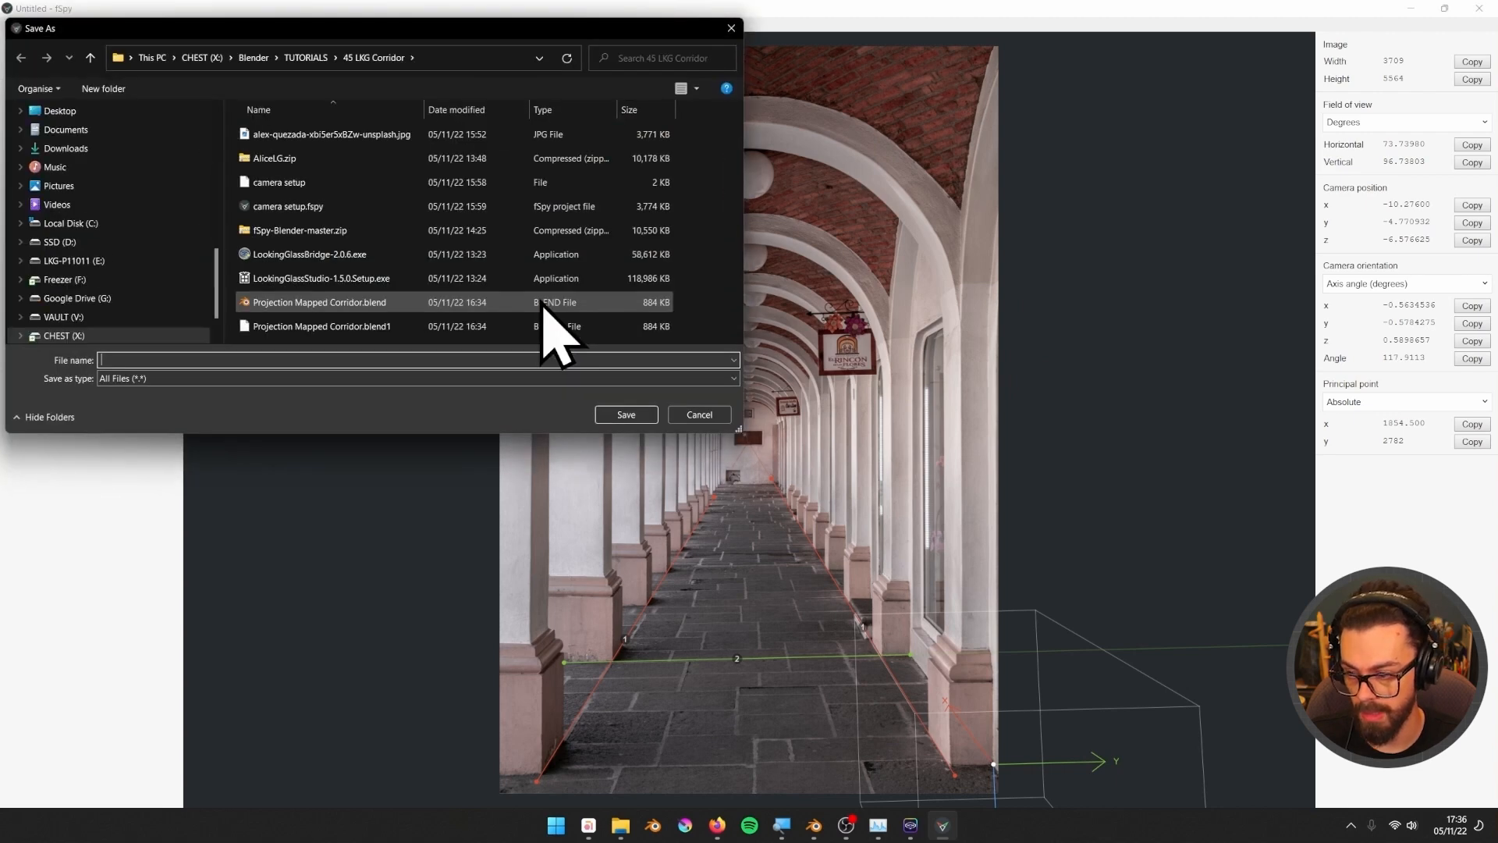
{"action": "left_click", "coordinate": [311, 357]}
{"action": "type", "text": "CorridorFSP"}
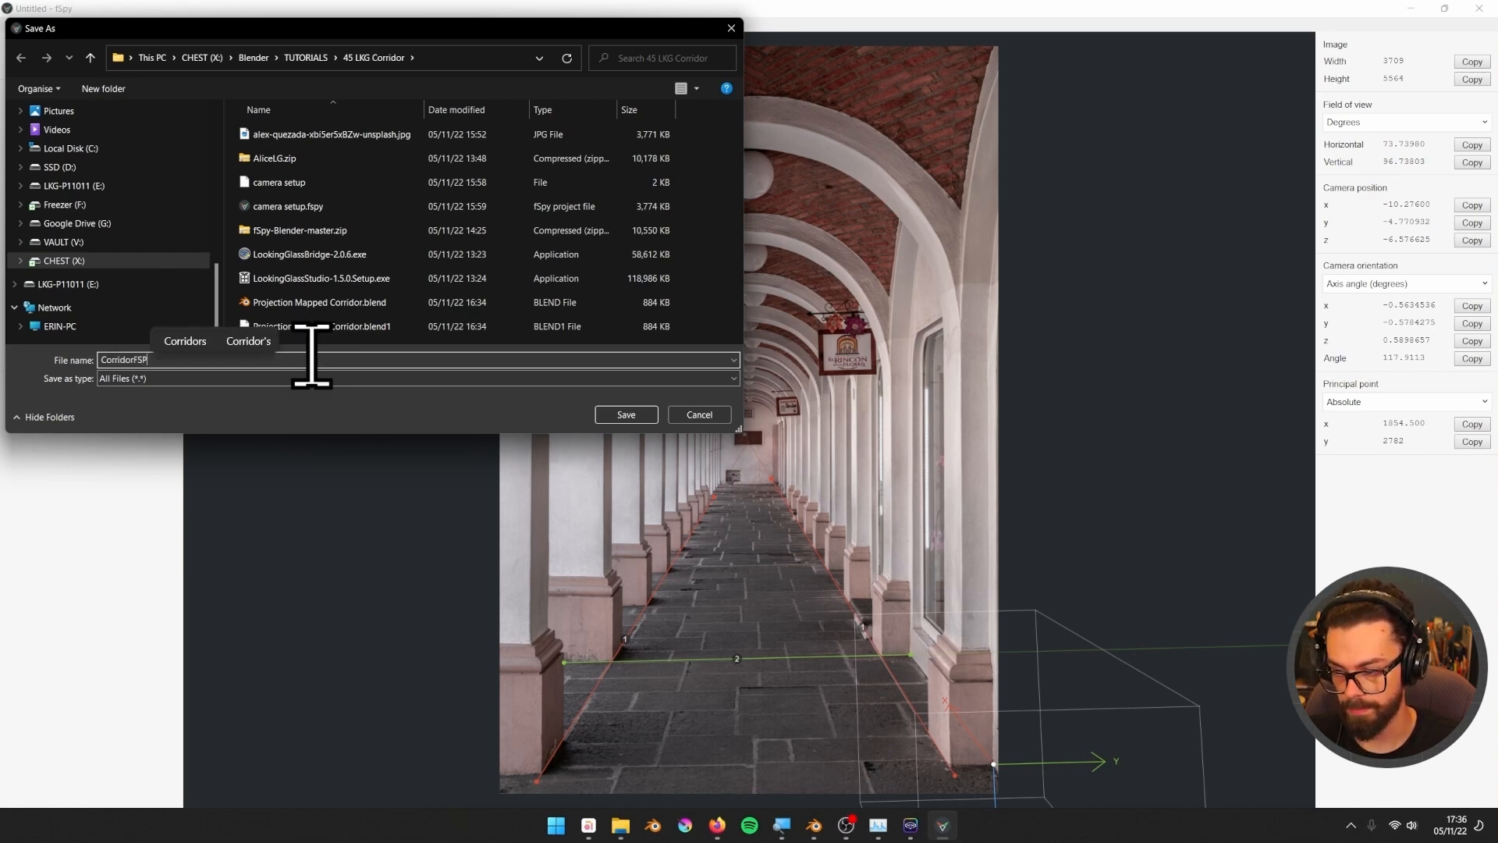
{"action": "key", "text": "Return"}
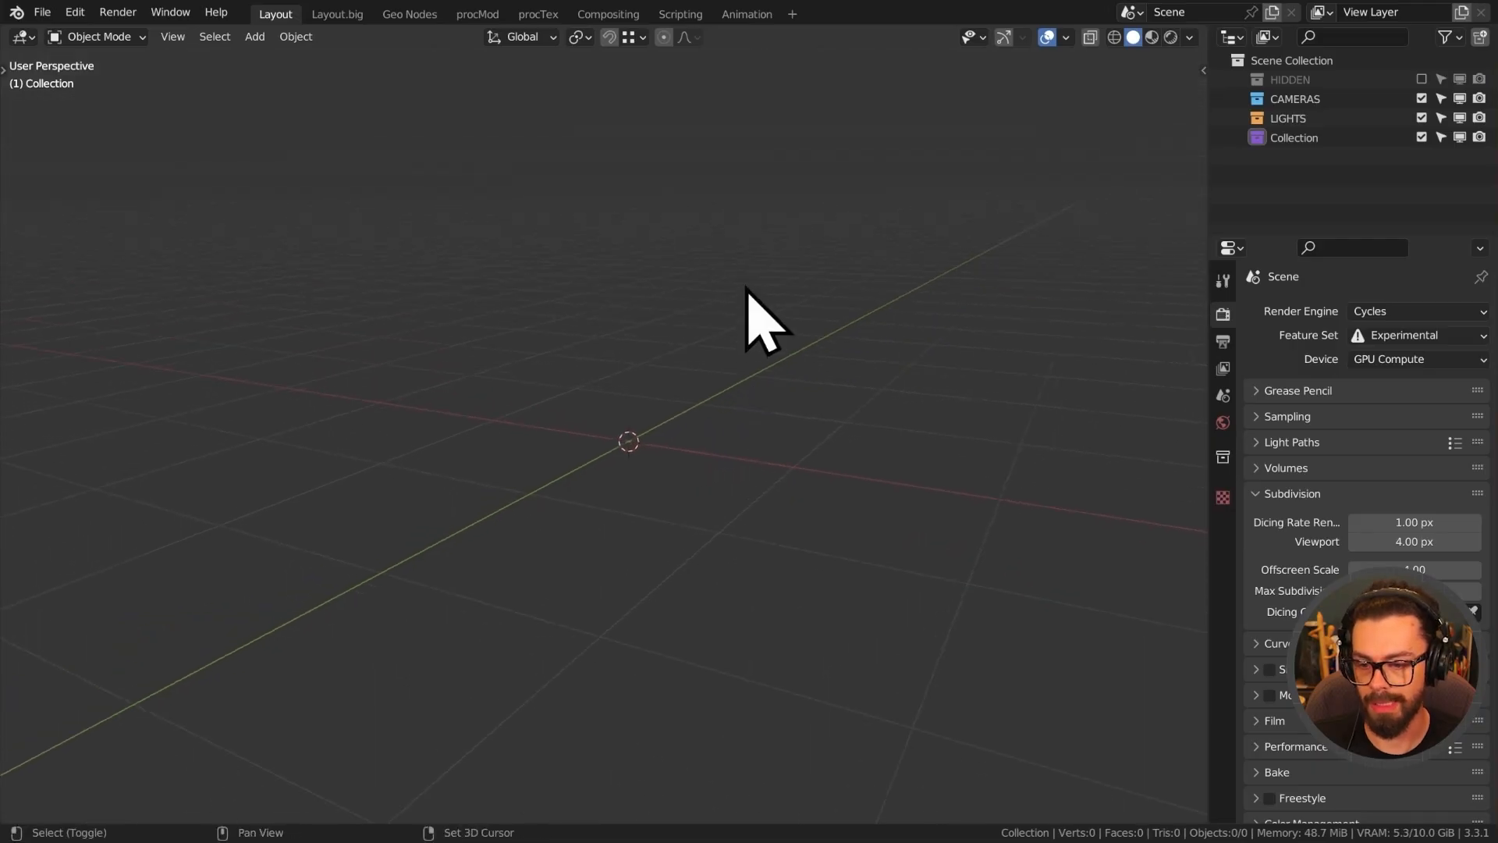
Switch to Blender and import the fSpy project CorridorFSPY.fspy with its background image.
{"action": "middle_click_drag", "start_coordinate": [747, 289], "coordinate": [756, 335], "text": "shift"}
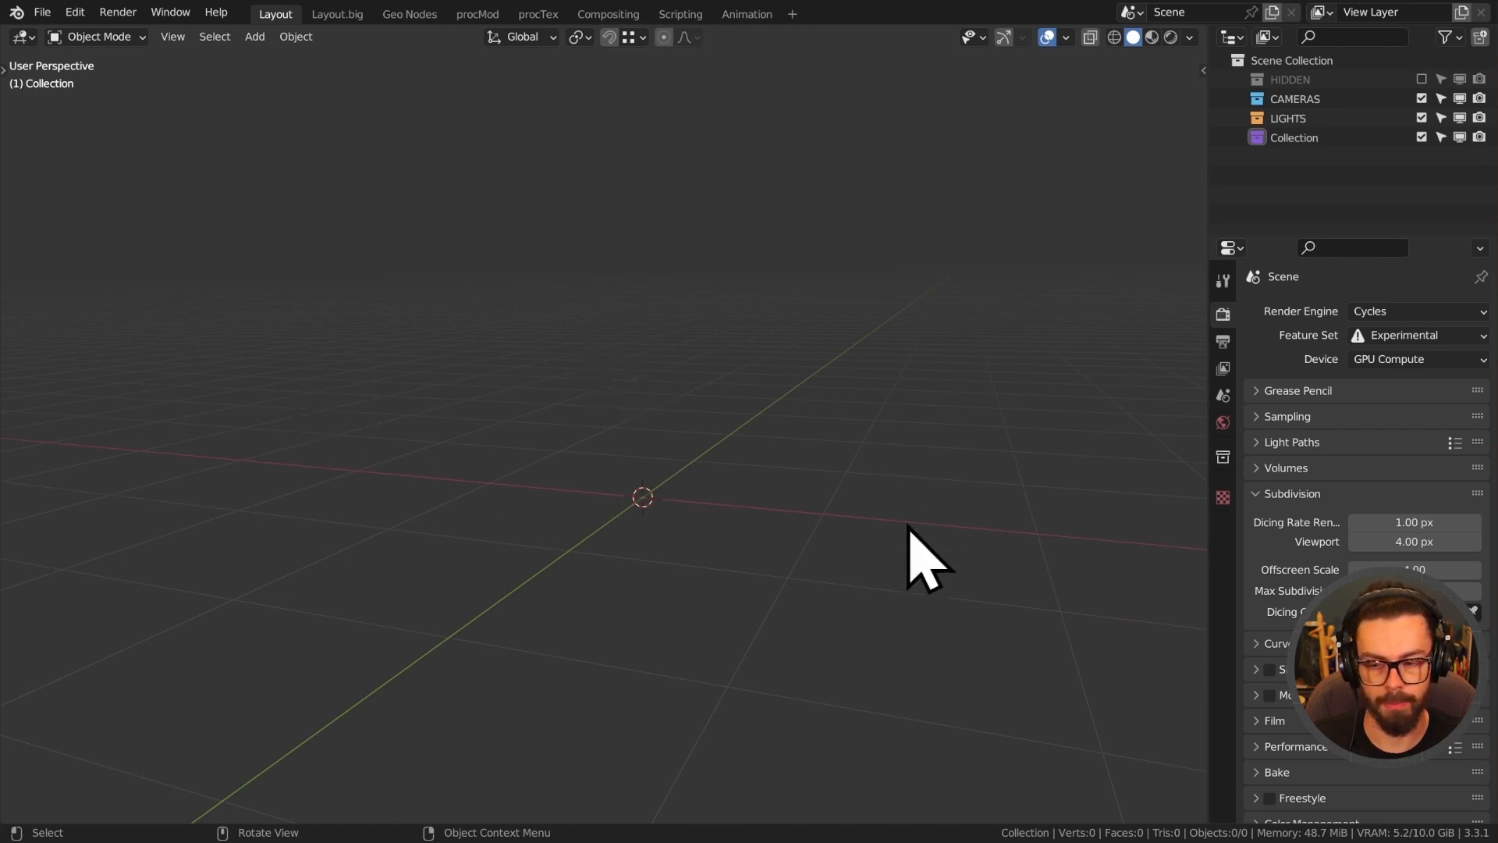
{"action": "left_click", "coordinate": [43, 12]}
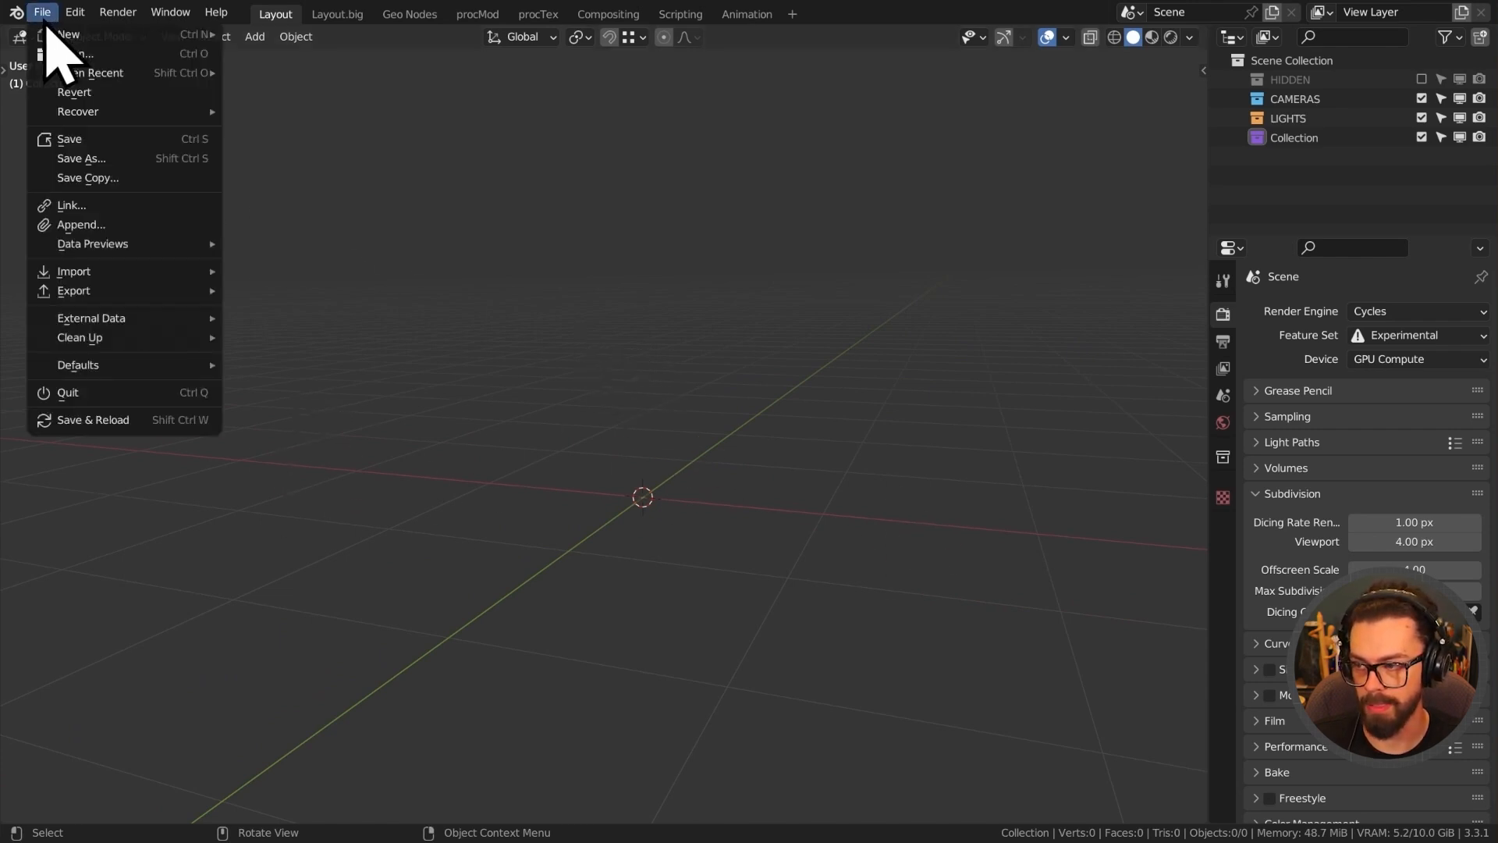
{"action": "mouse_move", "coordinate": [73, 295]}
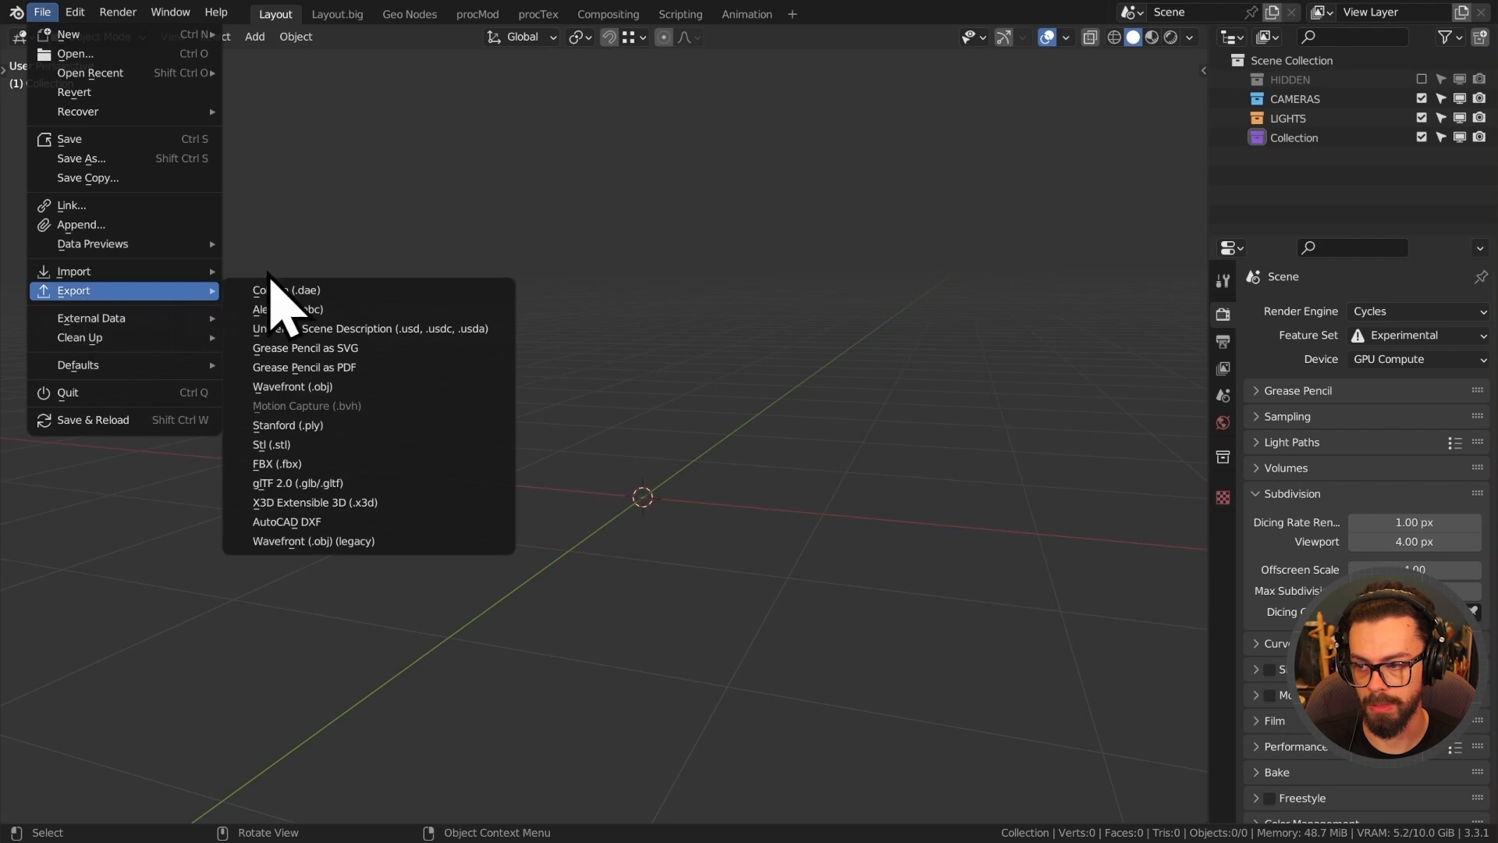
{"action": "mouse_move", "coordinate": [167, 272]}
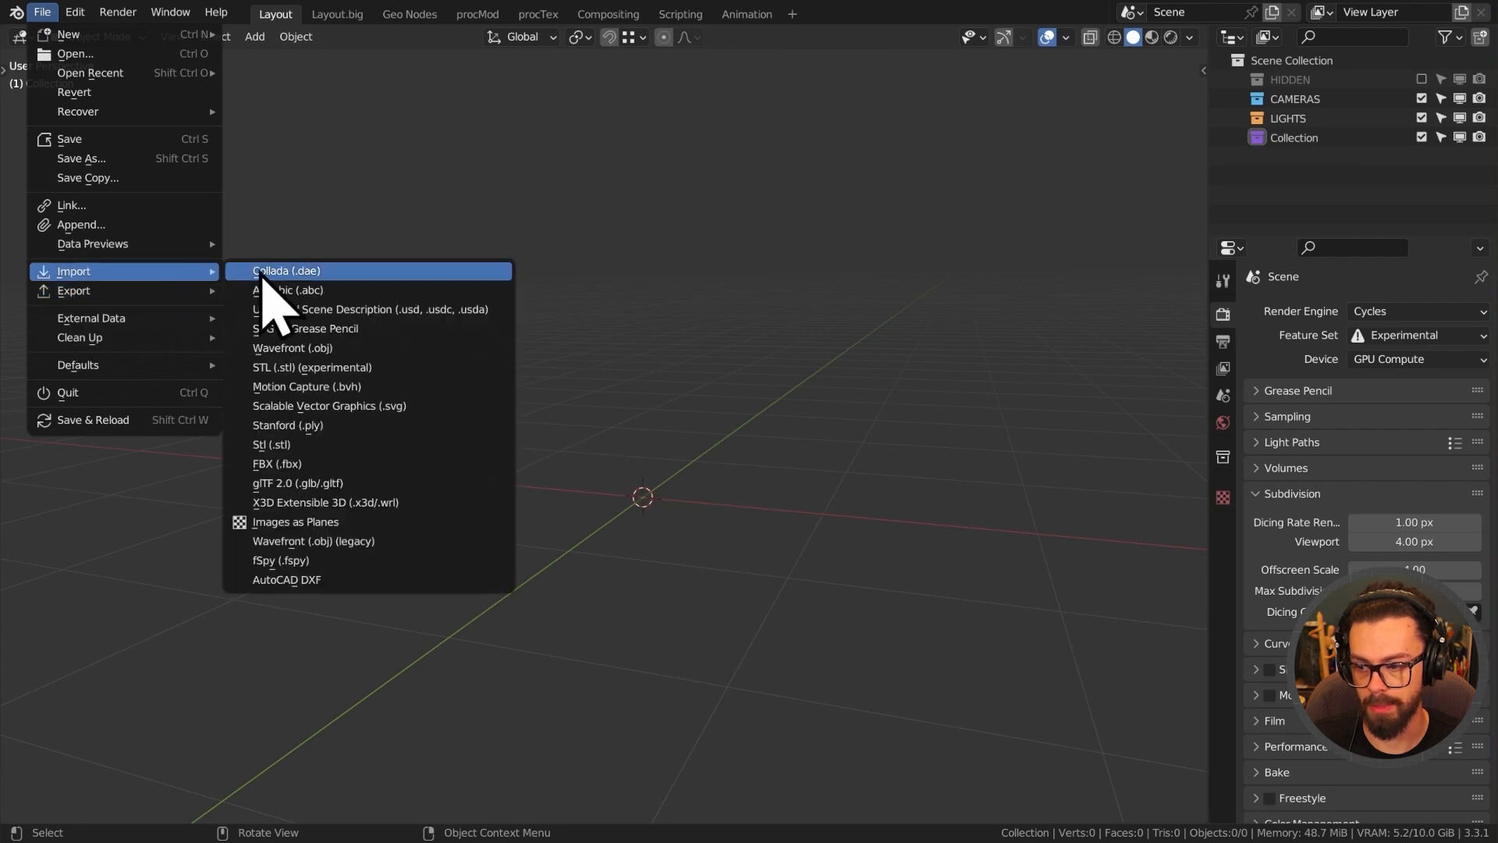
{"action": "left_click", "coordinate": [349, 560]}
{"action": "left_click", "coordinate": [616, 256]}
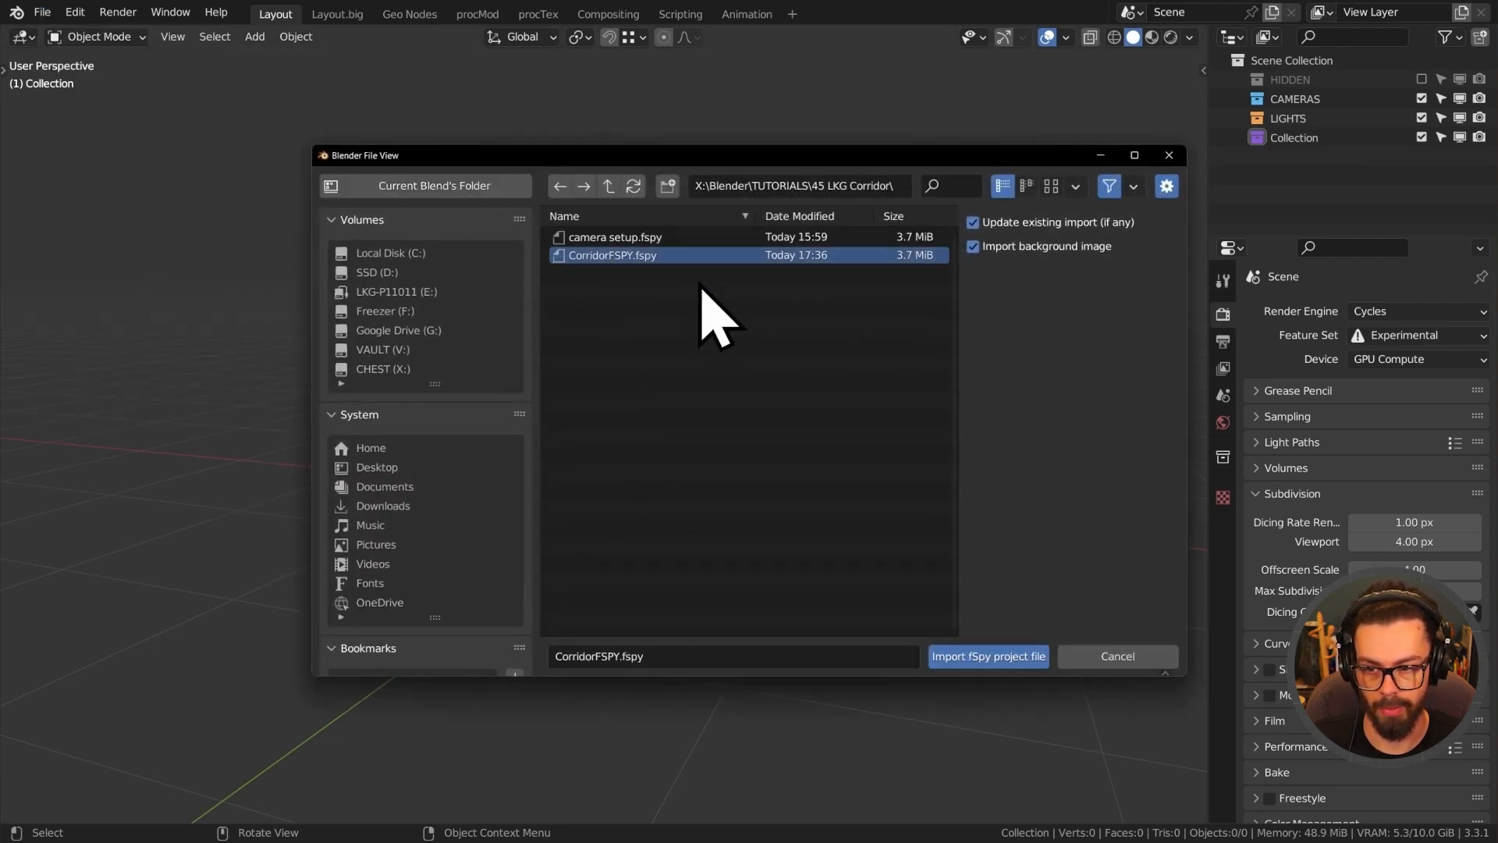
{"action": "left_click", "coordinate": [1018, 650]}
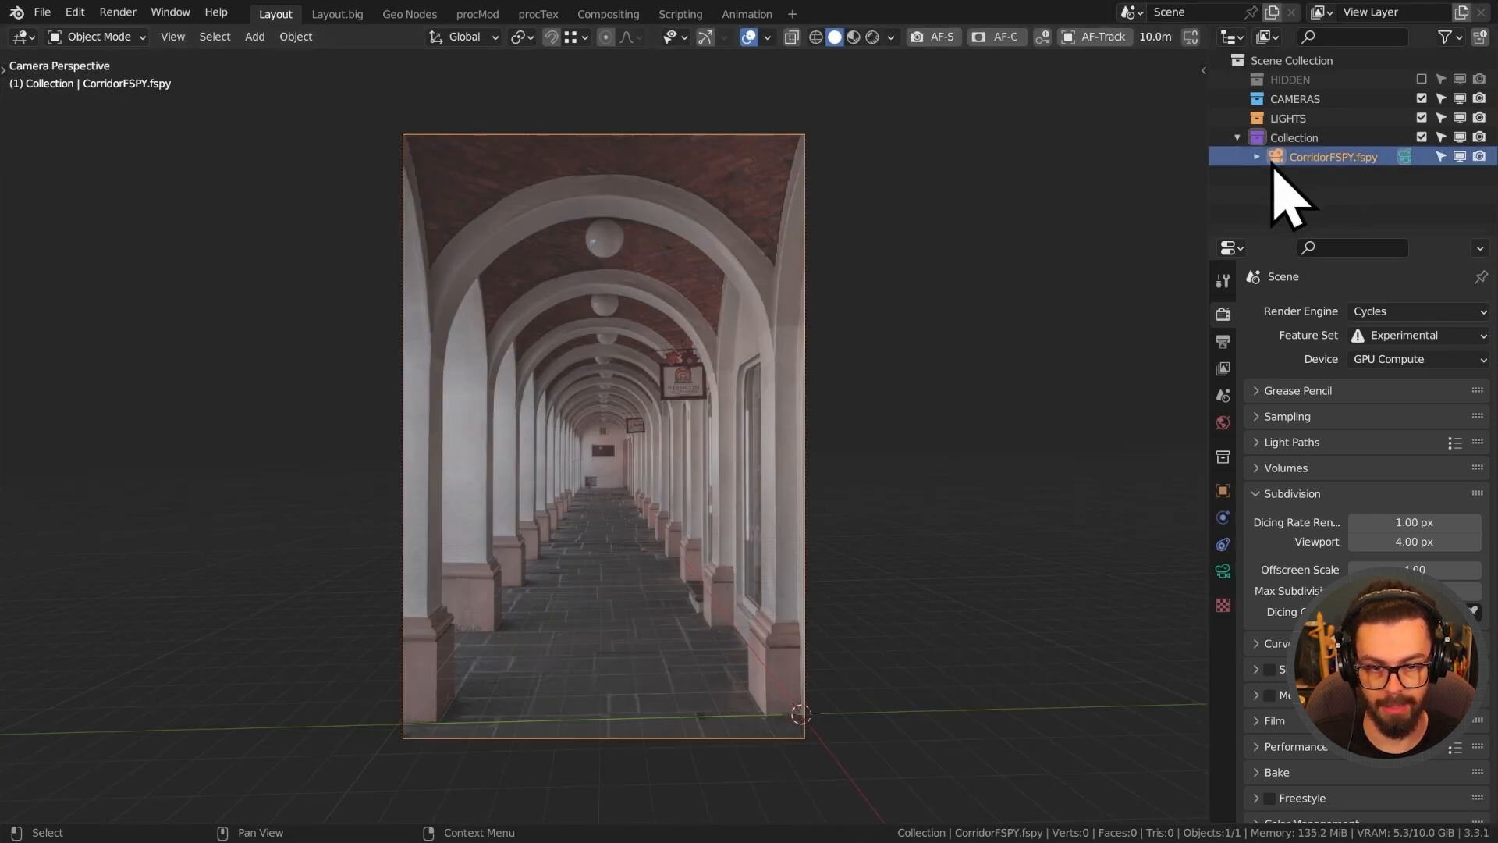
Check the imported camera's background image by toggling it off and on, and inspect the camera's placement in the scene.
{"action": "left_click", "coordinate": [1223, 571]}
{"action": "left_click", "coordinate": [1270, 650]}
{"action": "left_click", "coordinate": [1269, 650]}
{"action": "scroll", "coordinate": [783, 675], "scroll_direction": "up", "scroll_amount": 2}
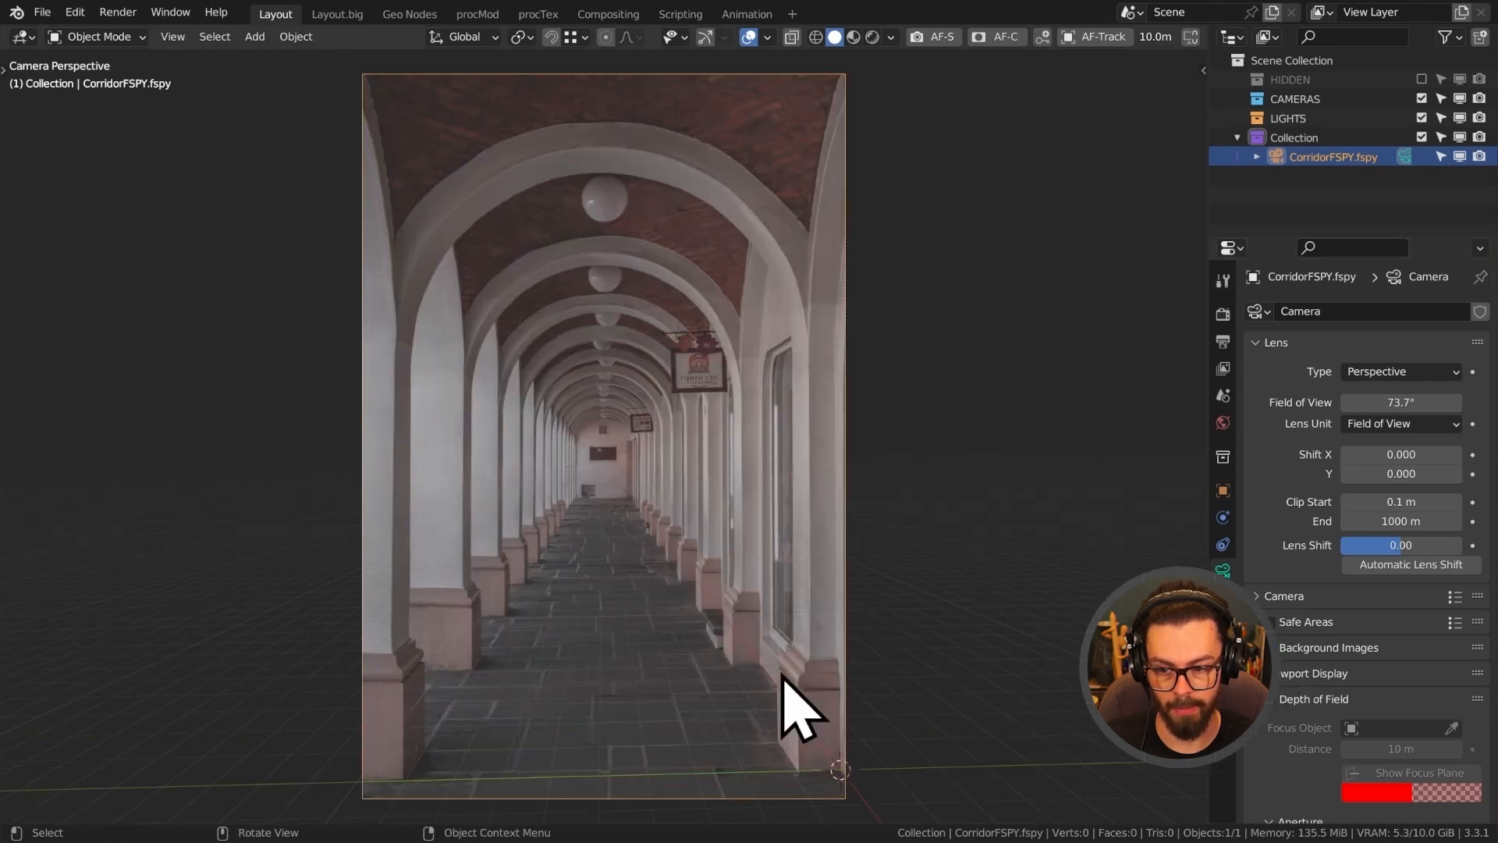
{"action": "scroll", "coordinate": [782, 675], "scroll_direction": "up", "scroll_amount": 1}
{"action": "middle_click_drag", "start_coordinate": [782, 600], "coordinate": [477, 518]}
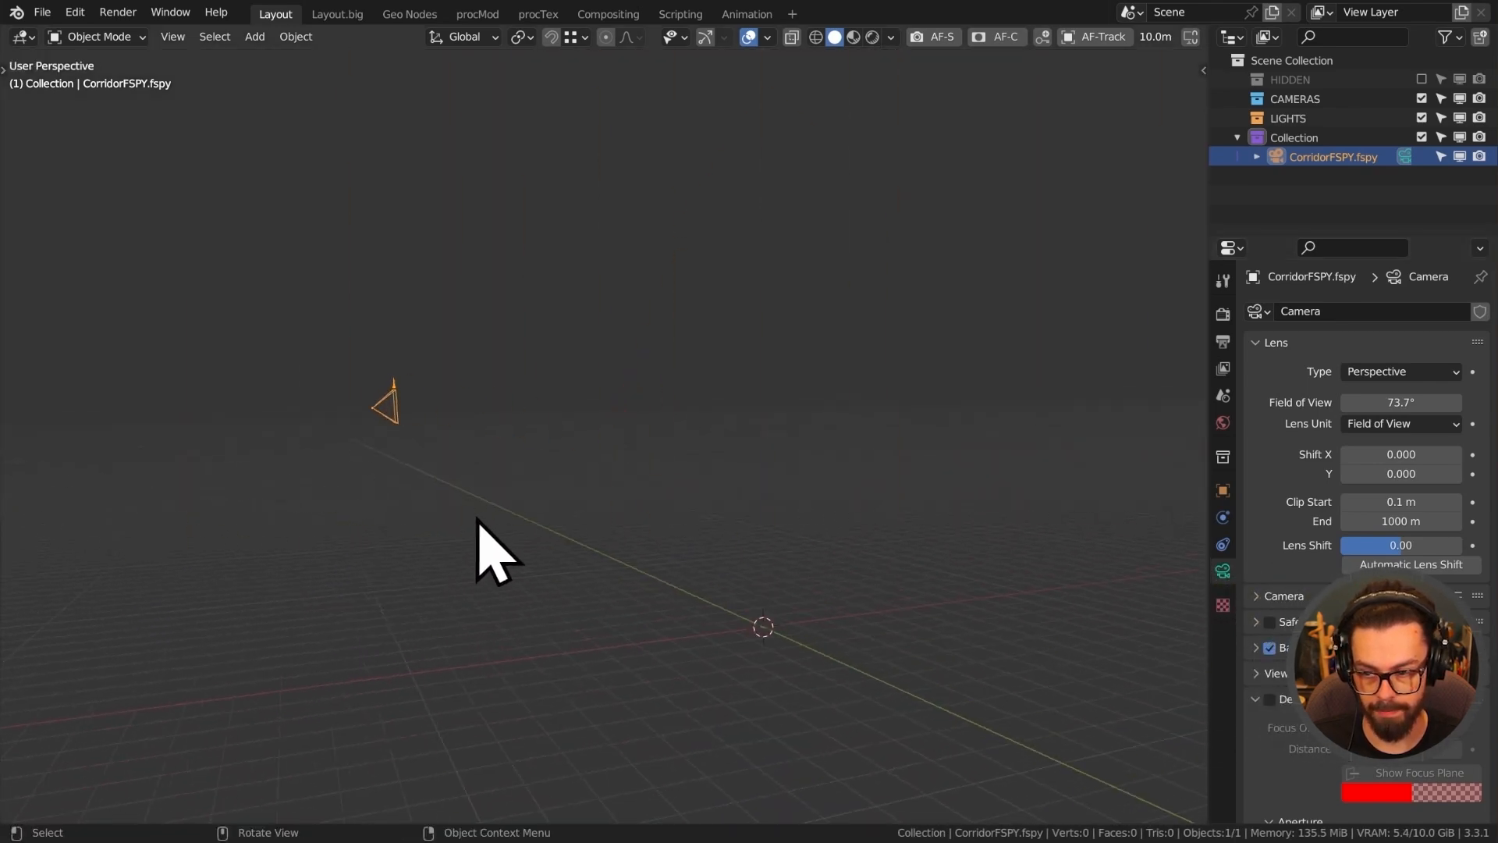
{"action": "middle_click_drag", "start_coordinate": [646, 576], "coordinate": [719, 517]}
{"action": "key", "text": "KP_0"}
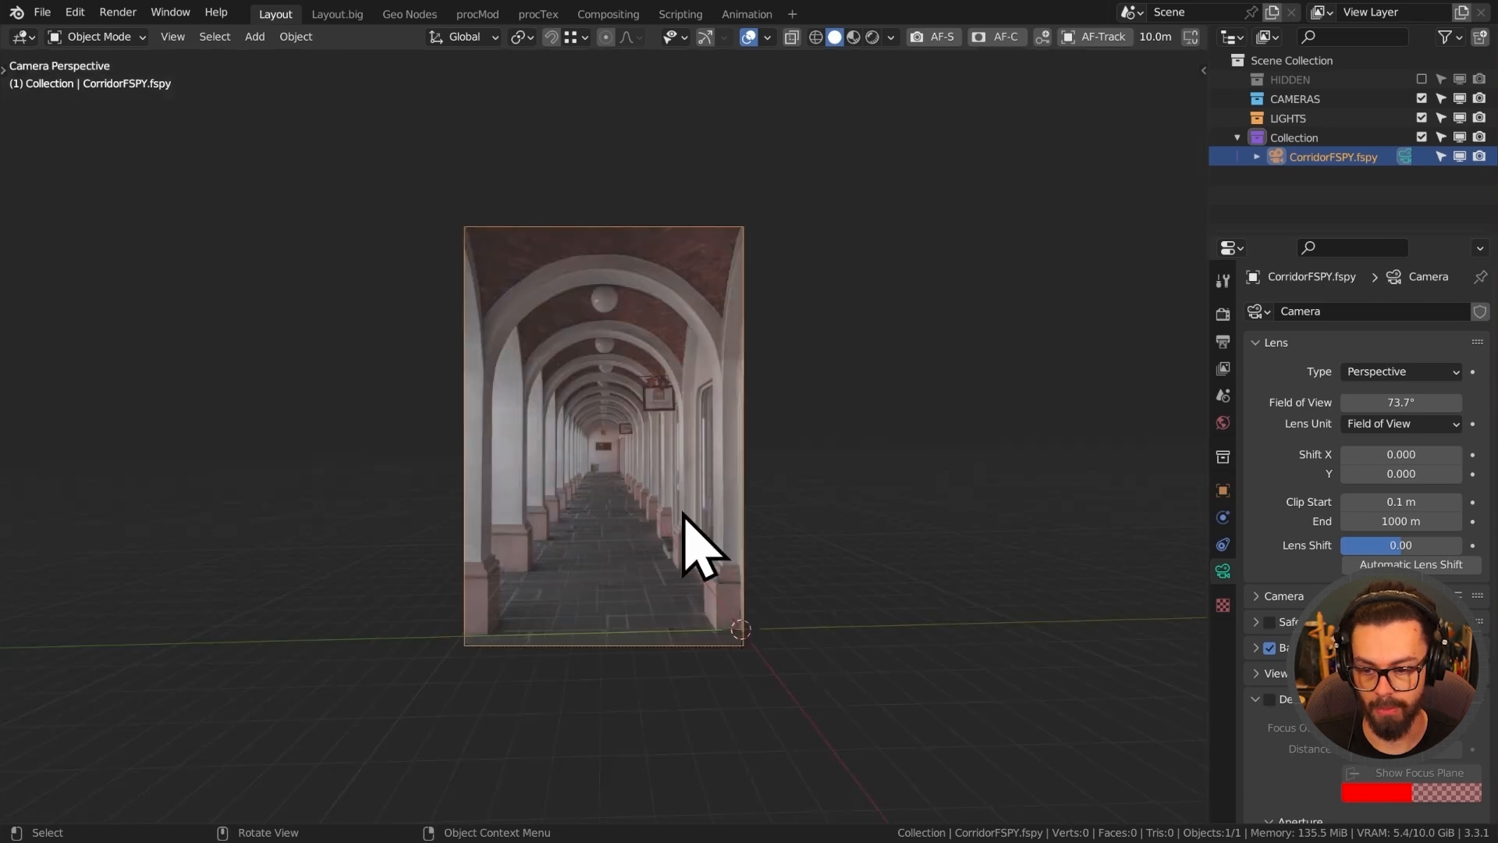
Test the camera match by moving a temporary cube across the corridor floor, and delete the cube.
{"action": "scroll", "coordinate": [684, 512], "scroll_direction": "up", "scroll_amount": 3}
{"action": "key", "text": "shift+a"}
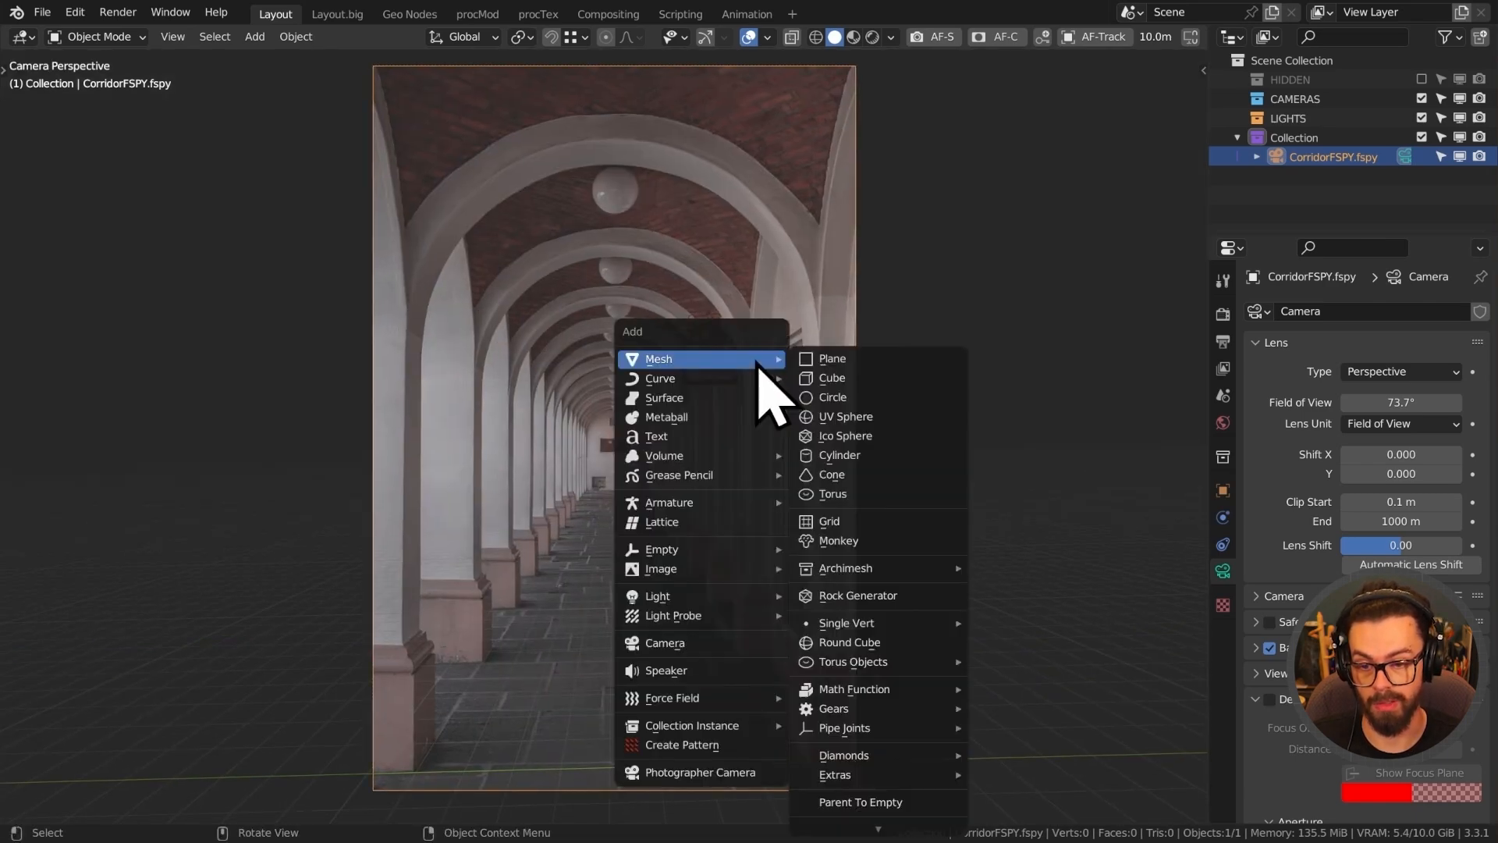
{"action": "left_click", "coordinate": [830, 408]}
{"action": "key", "text": "g"}
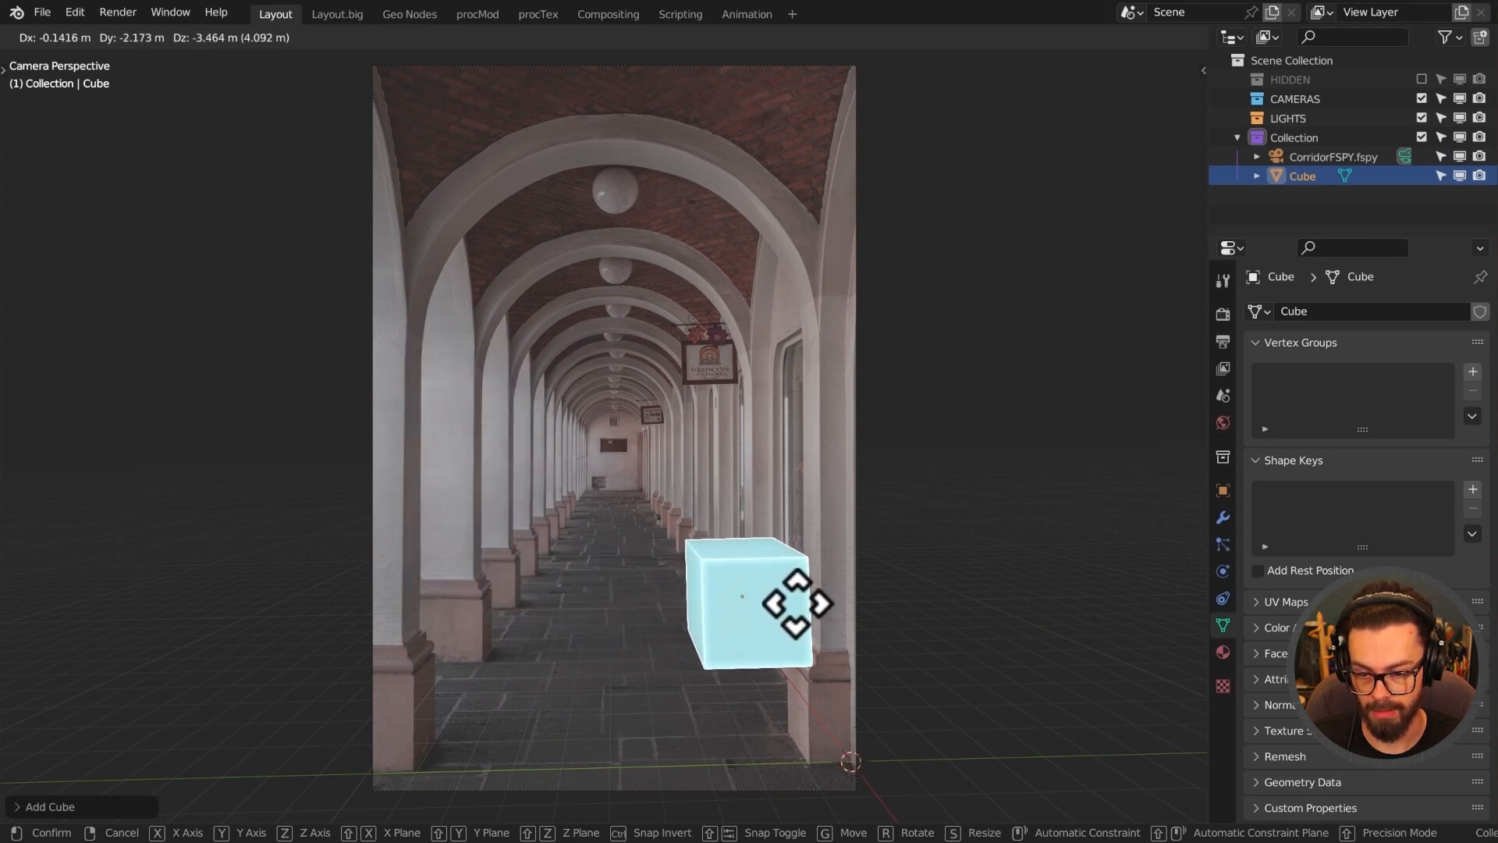
{"action": "left_click", "coordinate": [726, 648]}
{"action": "key", "text": "g"}
{"action": "key", "text": "shift+z"}
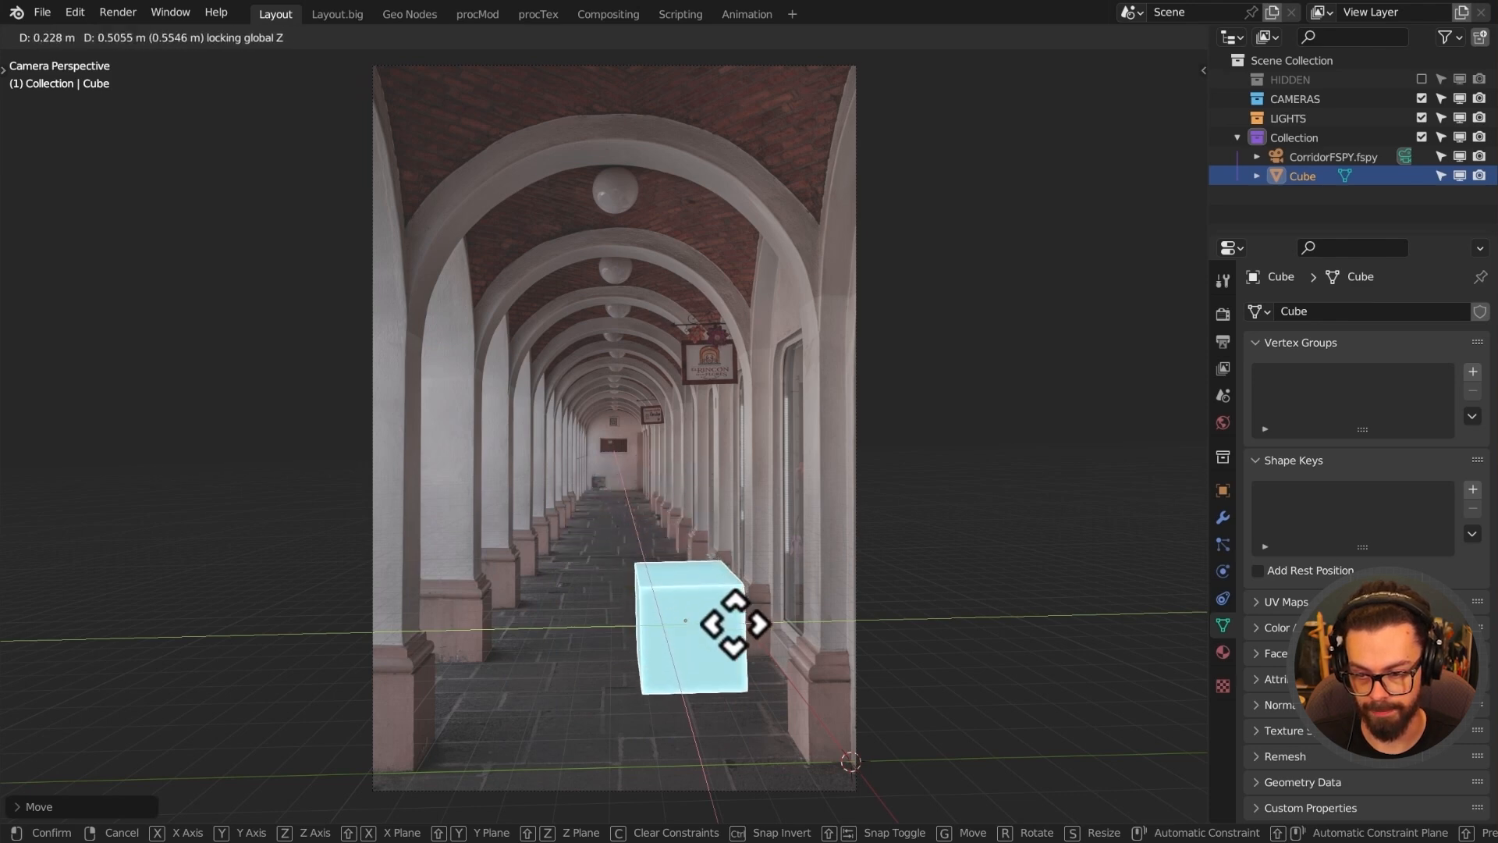
{"action": "left_click", "coordinate": [757, 632]}
{"action": "key", "text": "x"}
{"action": "left_click", "coordinate": [780, 618]}
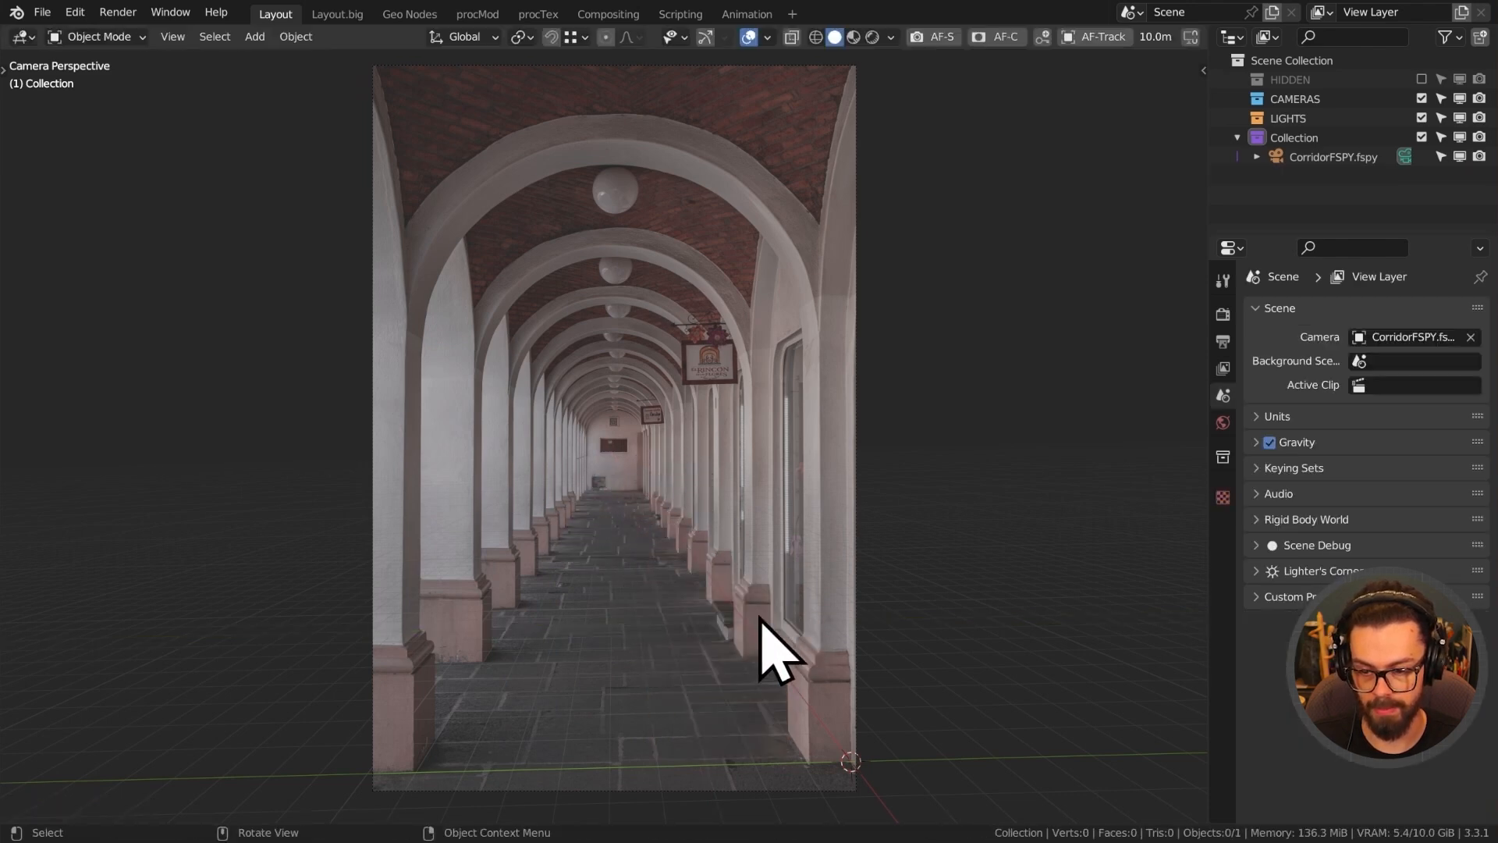
Move the CorridorFSPY.fspy camera into the CAMERAS collection.
{"action": "left_click_drag", "start_coordinate": [1331, 157], "coordinate": [1335, 101]}
{"action": "left_click_drag", "start_coordinate": [1208, 127], "coordinate": [1188, 127]}
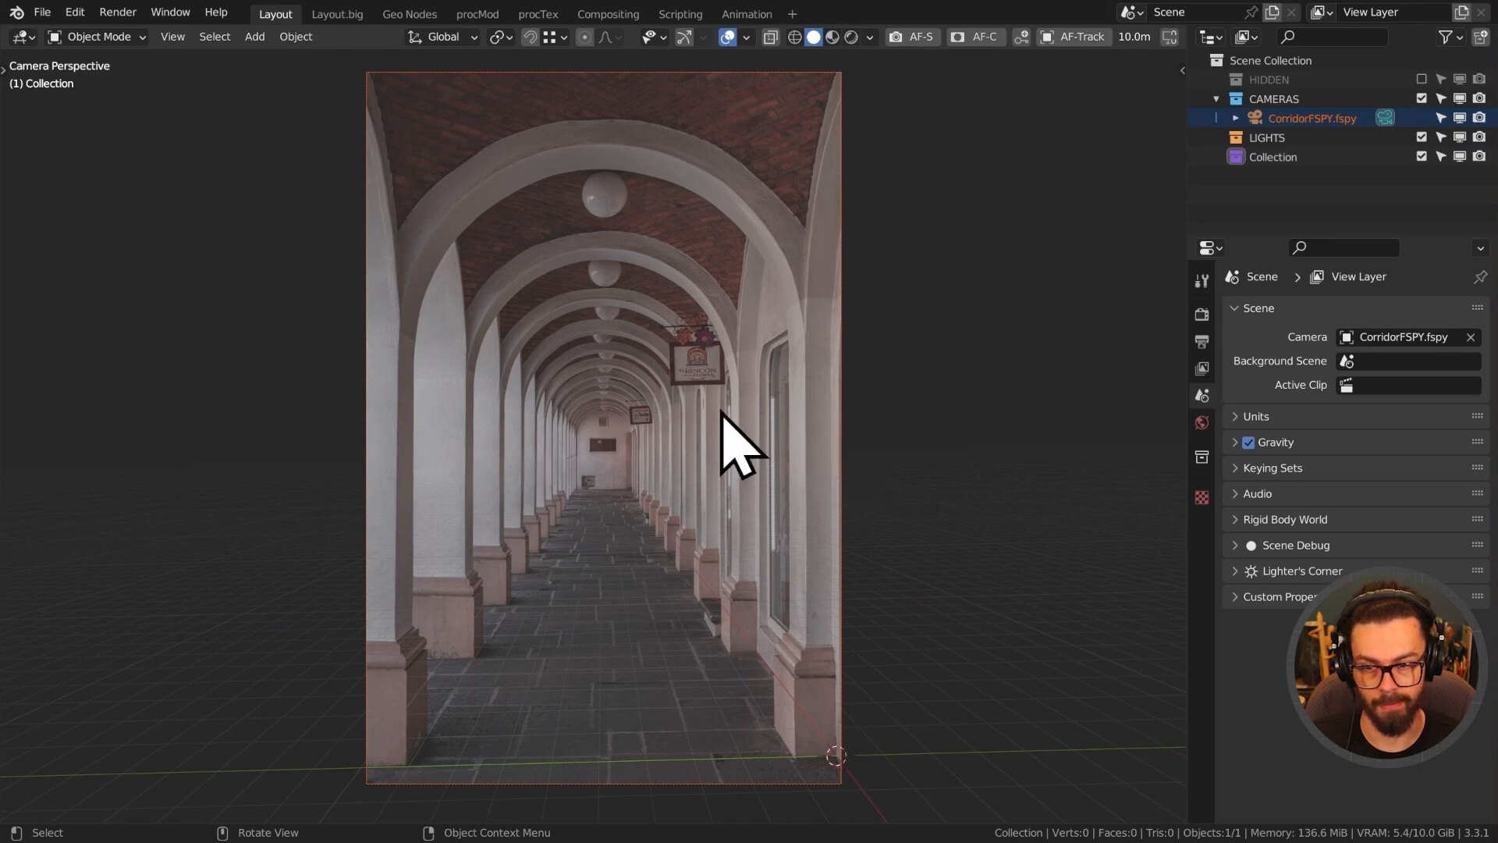
Add a plane mesh at the world origin and look at it through the camera.
{"action": "middle_click_drag", "start_coordinate": [711, 378], "coordinate": [664, 460]}
{"action": "scroll", "coordinate": [640, 429], "scroll_direction": "down", "scroll_amount": 5}
{"action": "key", "text": "shift+a"}
{"action": "mouse_move", "coordinate": [686, 419]}
{"action": "left_click", "coordinate": [780, 407]}
{"action": "key", "text": "KP_0"}
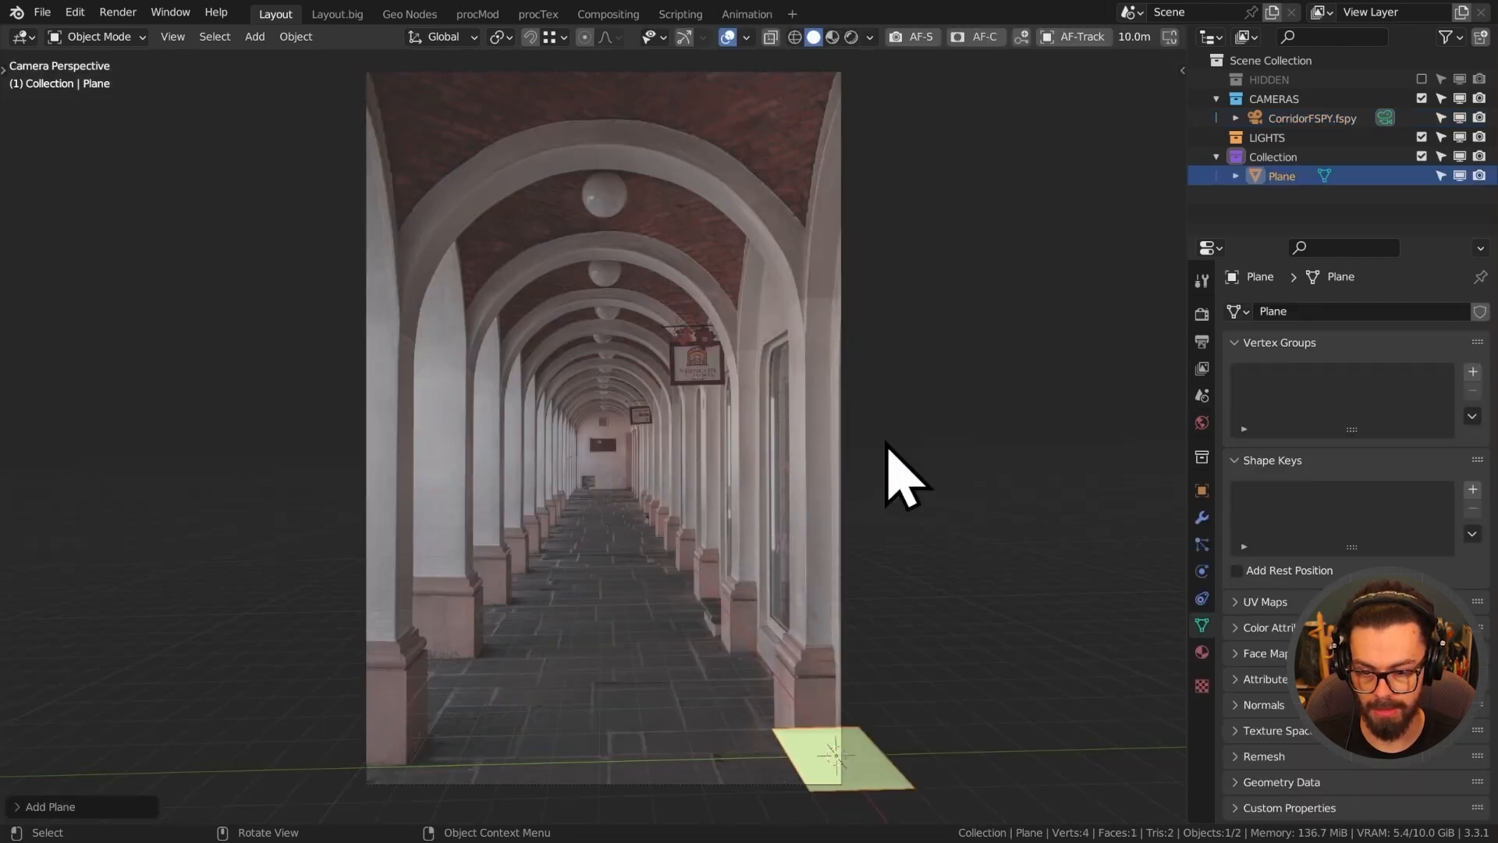
{"action": "scroll", "coordinate": [889, 499], "scroll_direction": "down", "scroll_amount": 4}
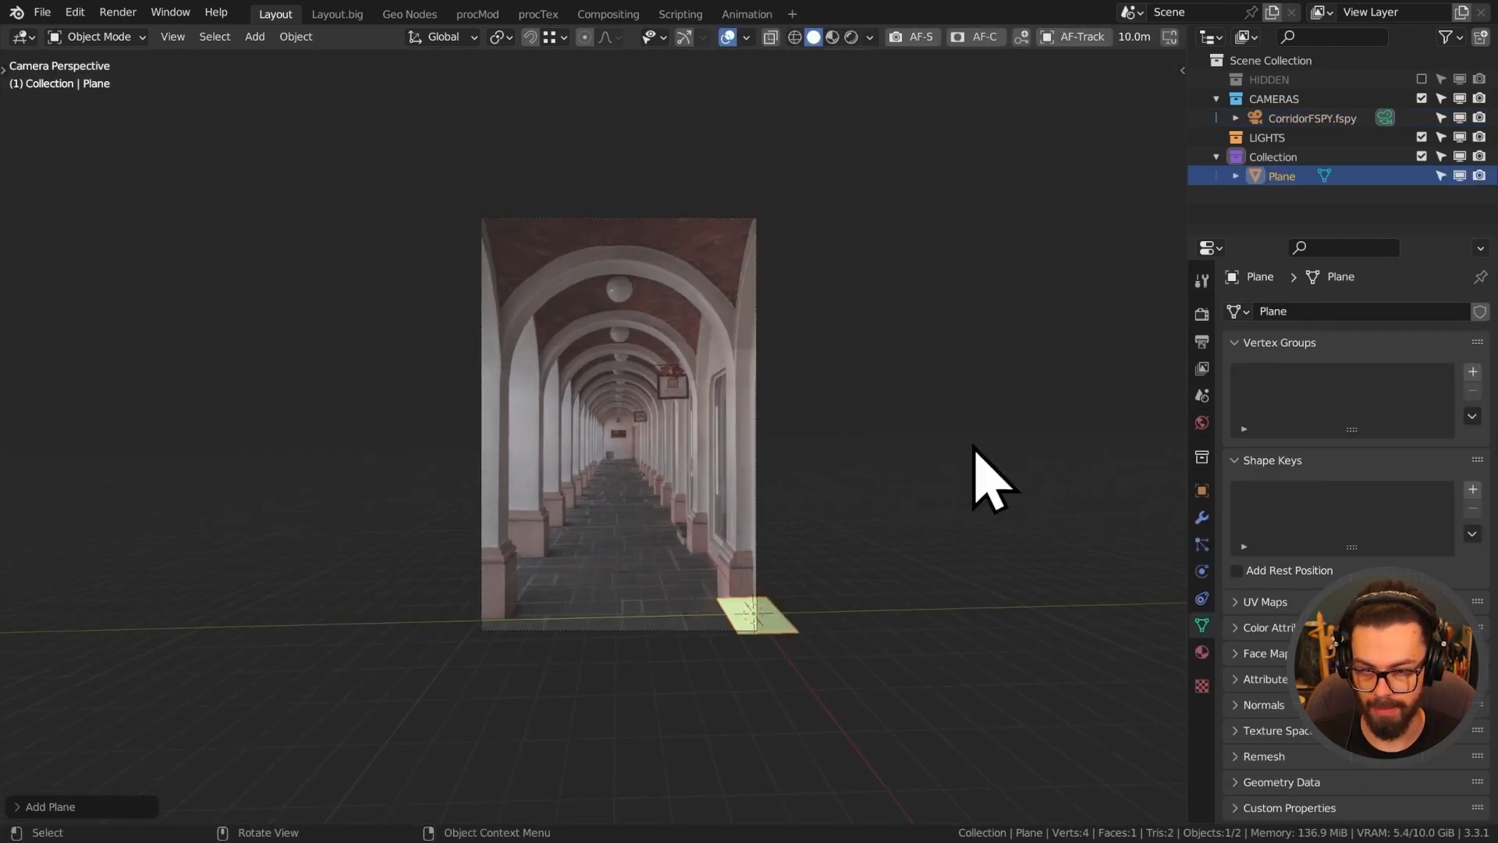
Try scaling the CorridorFSPY.fspy camera and the plane together.
{"action": "left_click", "coordinate": [1311, 118], "text": "ctrl"}
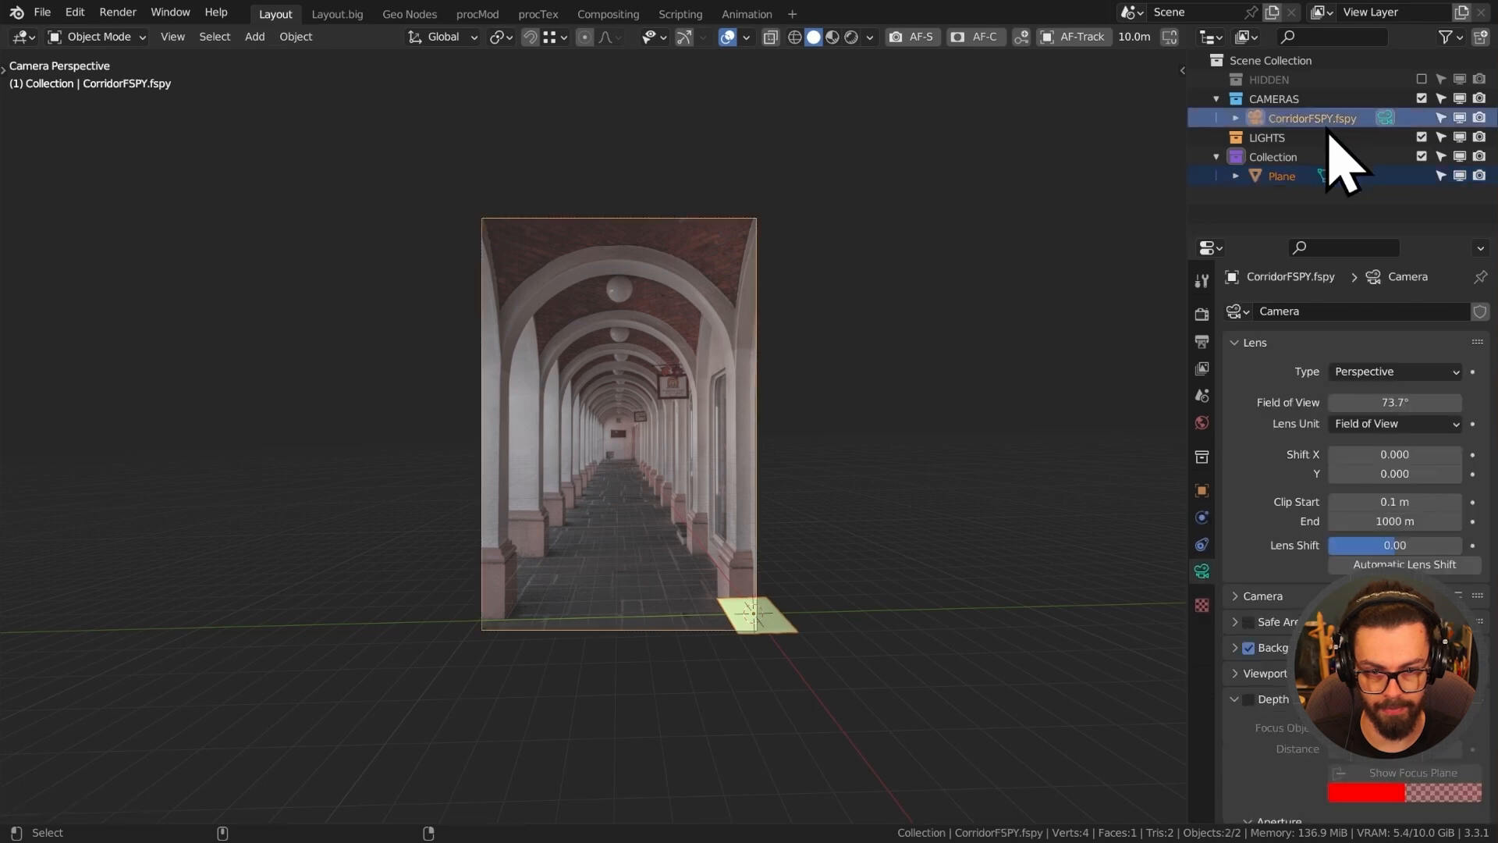
{"action": "key", "text": "s"}
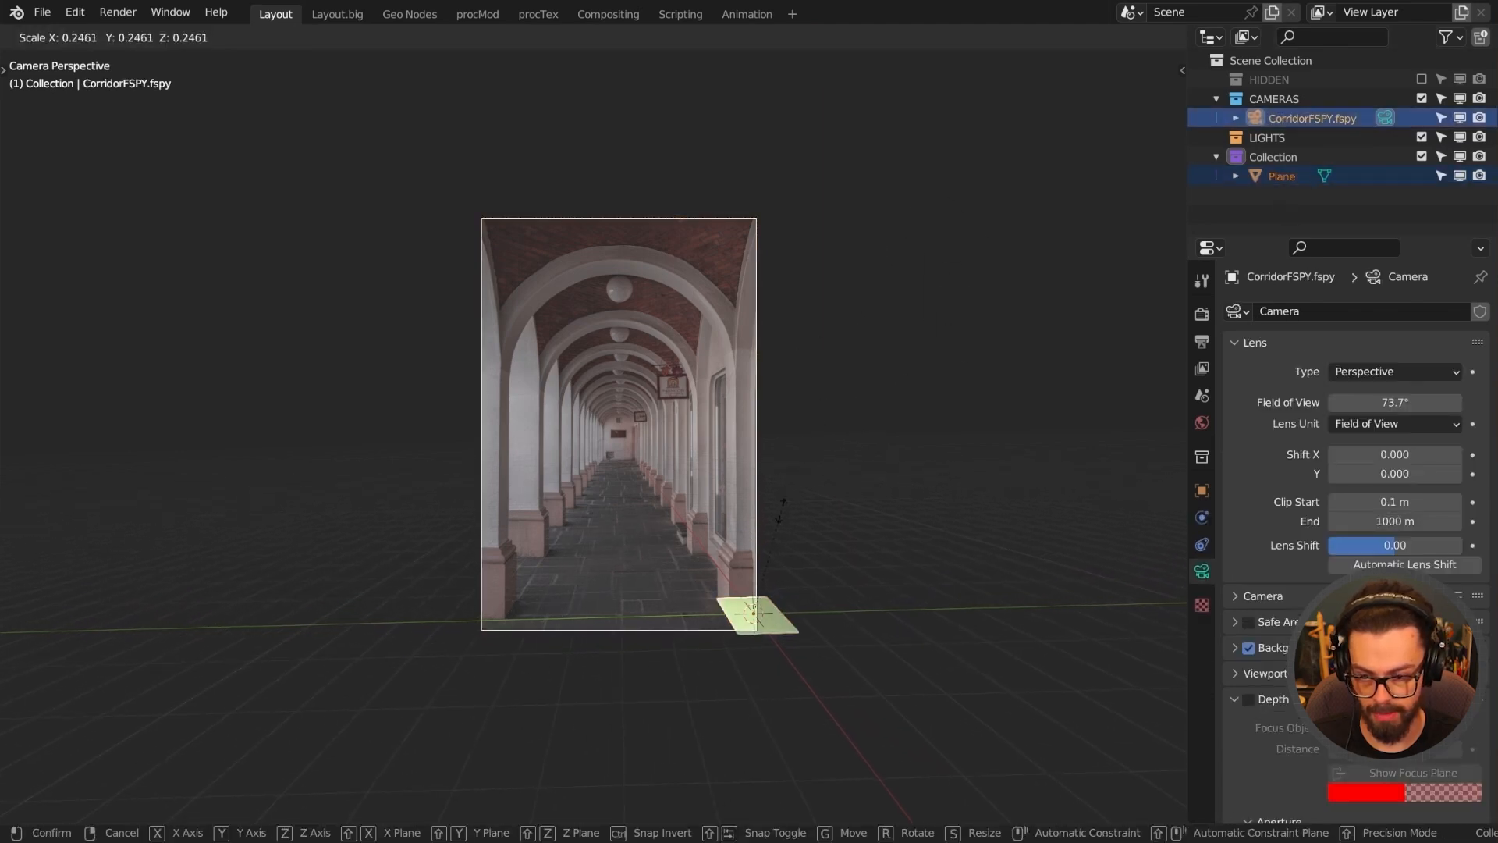
{"action": "left_click", "coordinate": [855, 399]}
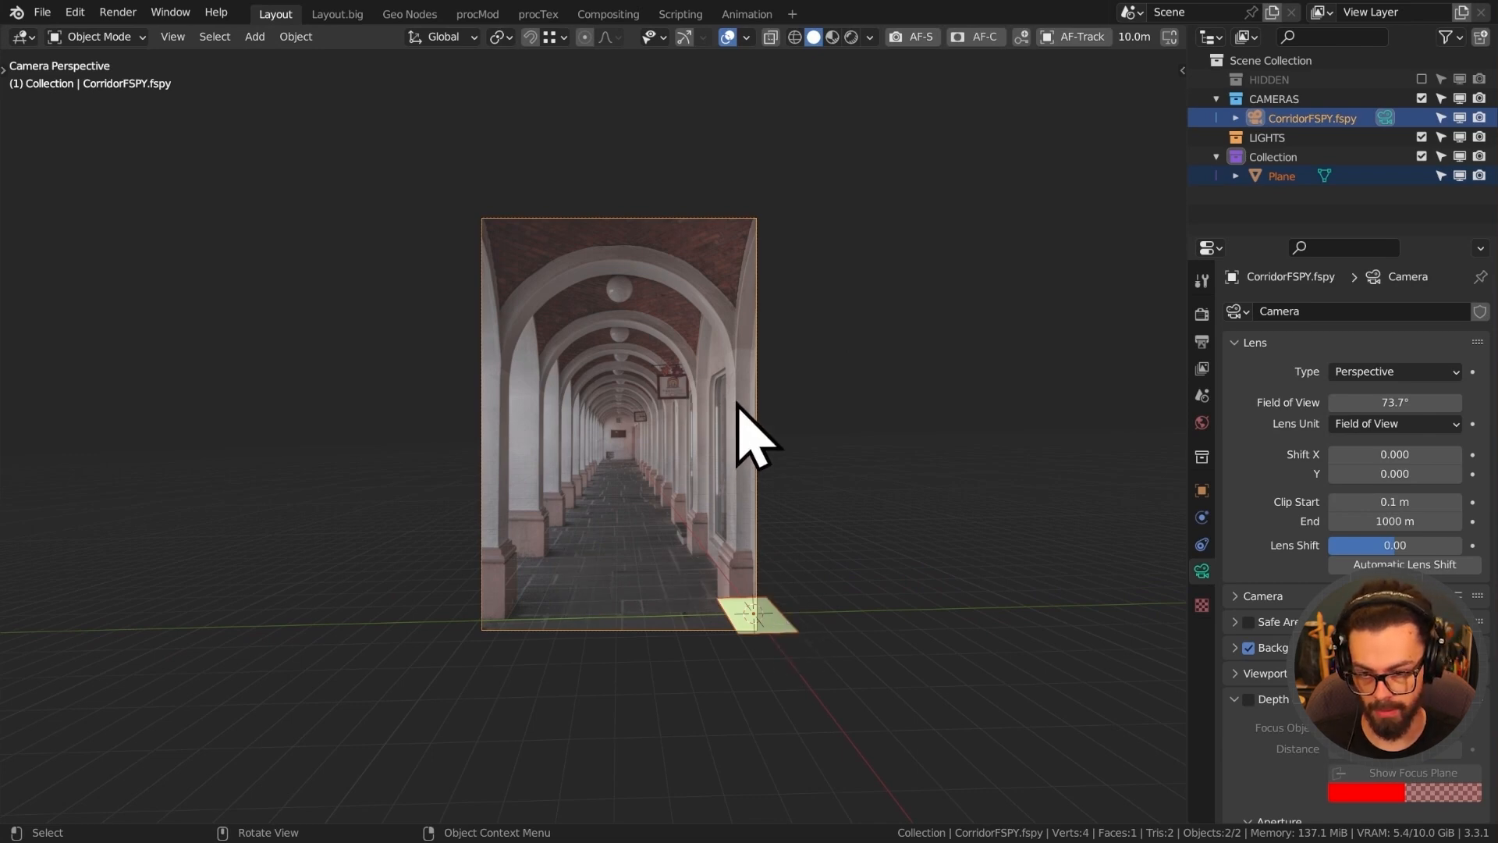
Shift the plane away from the origin and sketch temporary annotations between the camera and the 3D cursor.
{"action": "left_click", "coordinate": [737, 600]}
{"action": "key", "text": "g"}
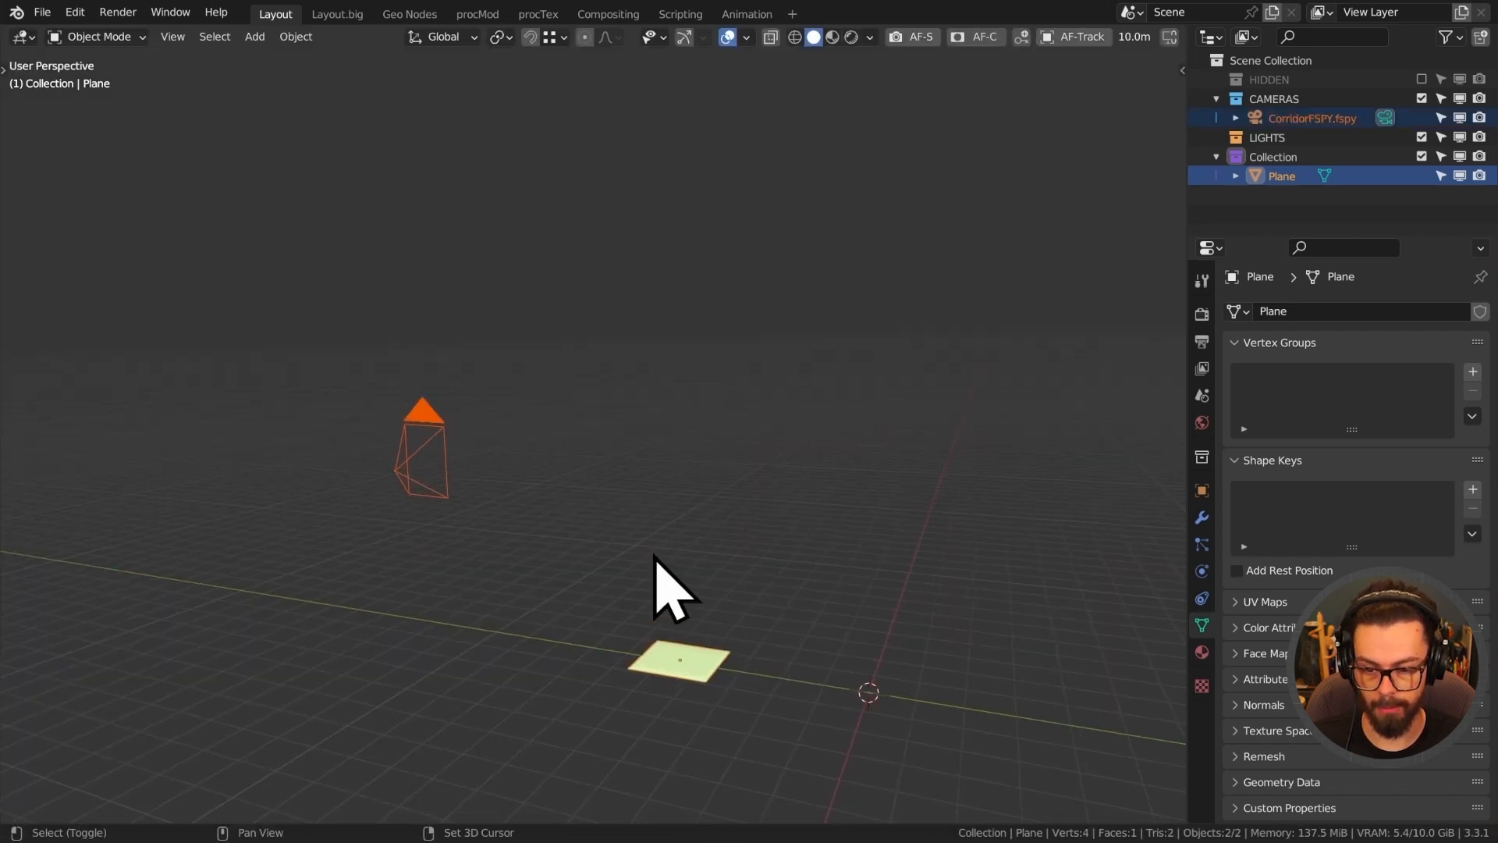
{"action": "key", "text": "d"}
{"action": "mouse_move", "coordinate": [496, 428]}
{"action": "left_mouse_down"}
{"action": "mouse_move", "coordinate": [872, 691]}
{"action": "mouse_move", "coordinate": [823, 654]}
{"action": "left_mouse_up"}
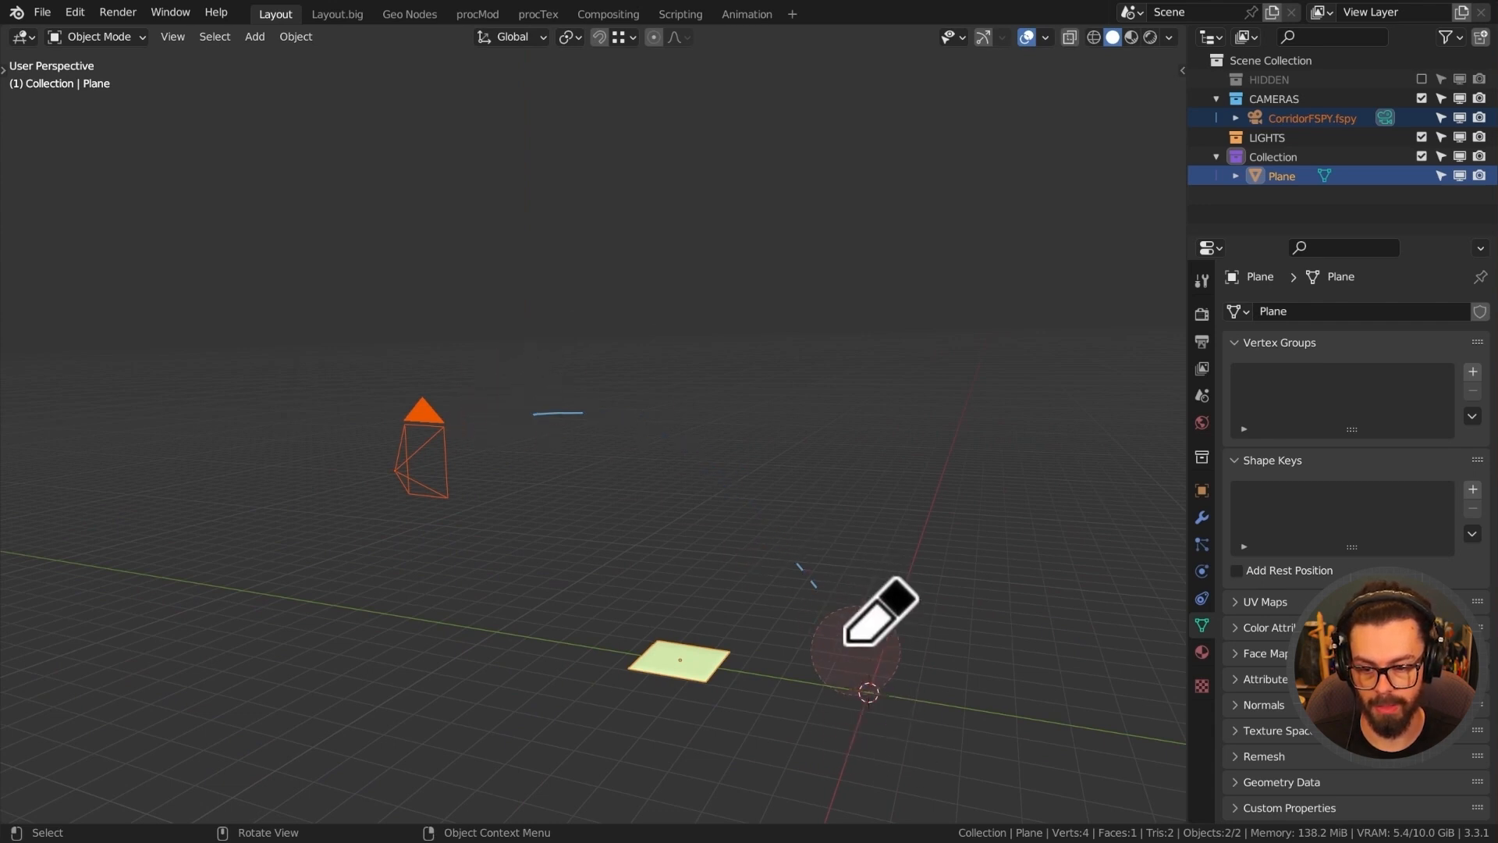
Set the transform pivot point to 3D Cursor and try scaling the camera and plane together around it.
{"action": "key", "text": "period"}
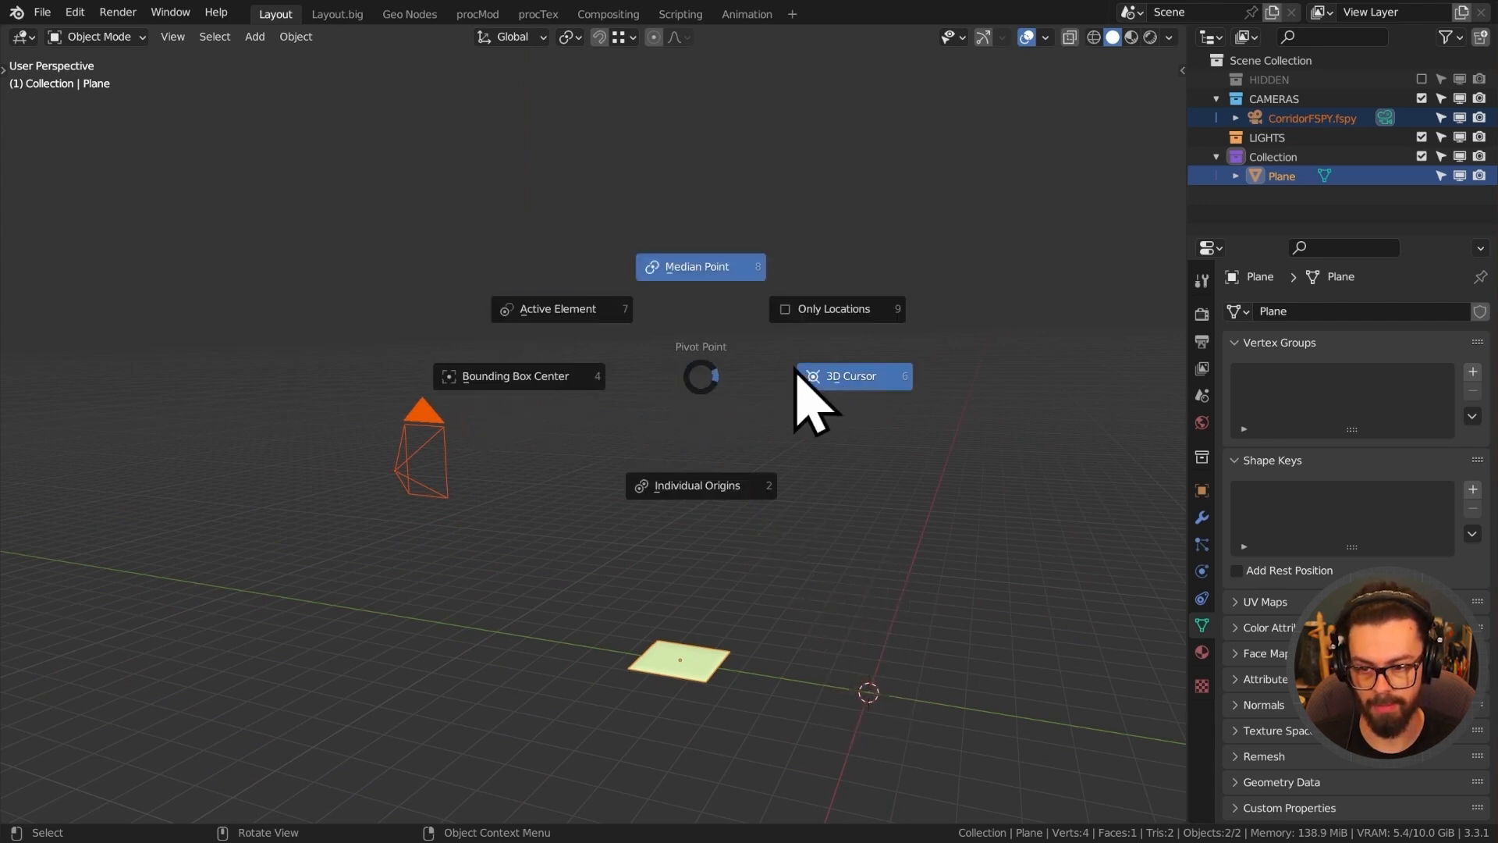
{"action": "left_click", "coordinate": [855, 385]}
{"action": "left_click", "coordinate": [570, 37]}
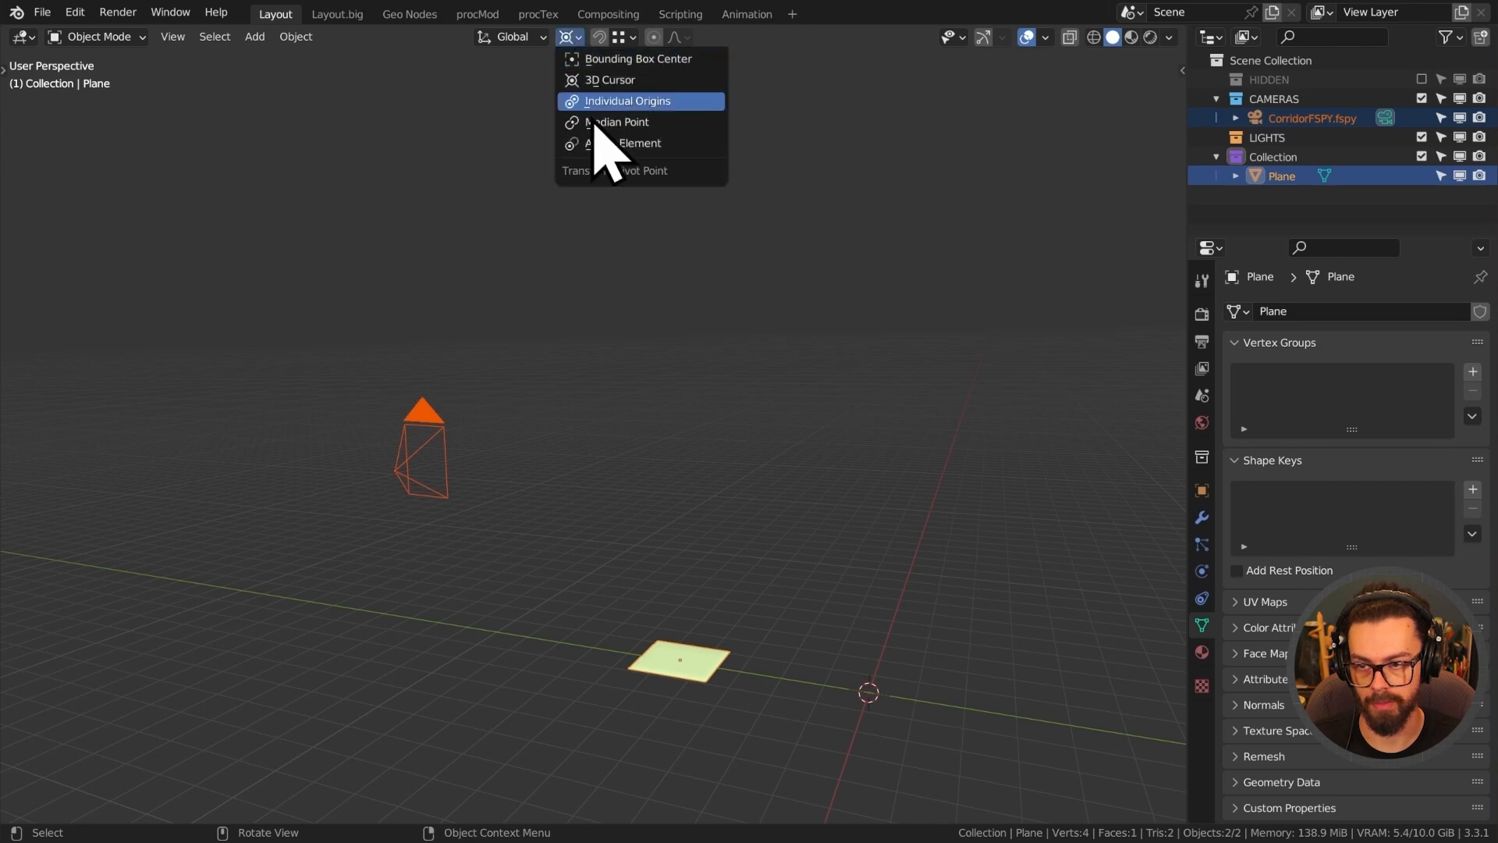
{"action": "key", "text": "s"}
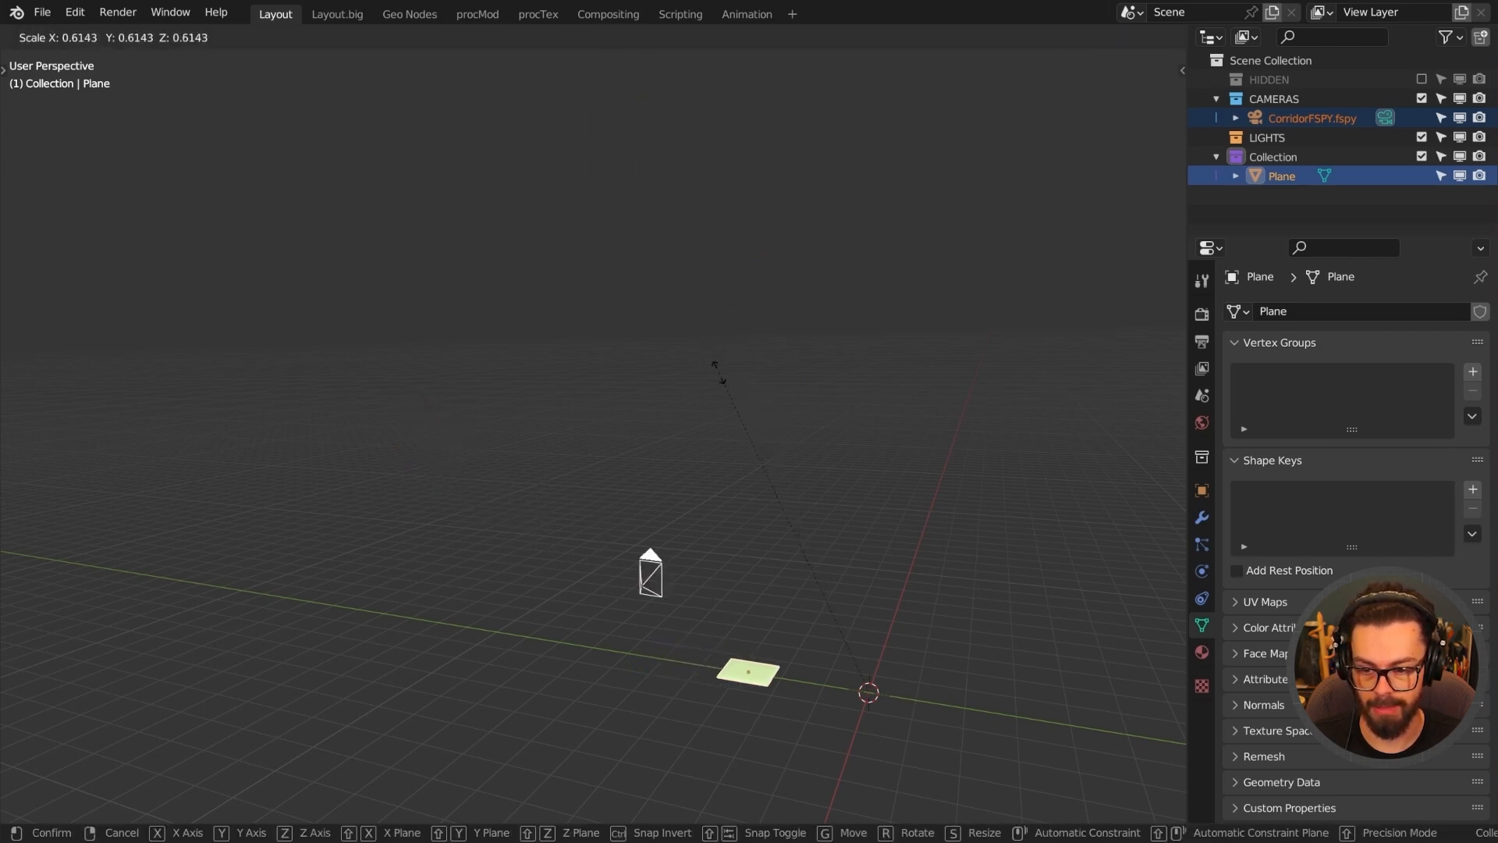
{"action": "key", "text": "Escape"}
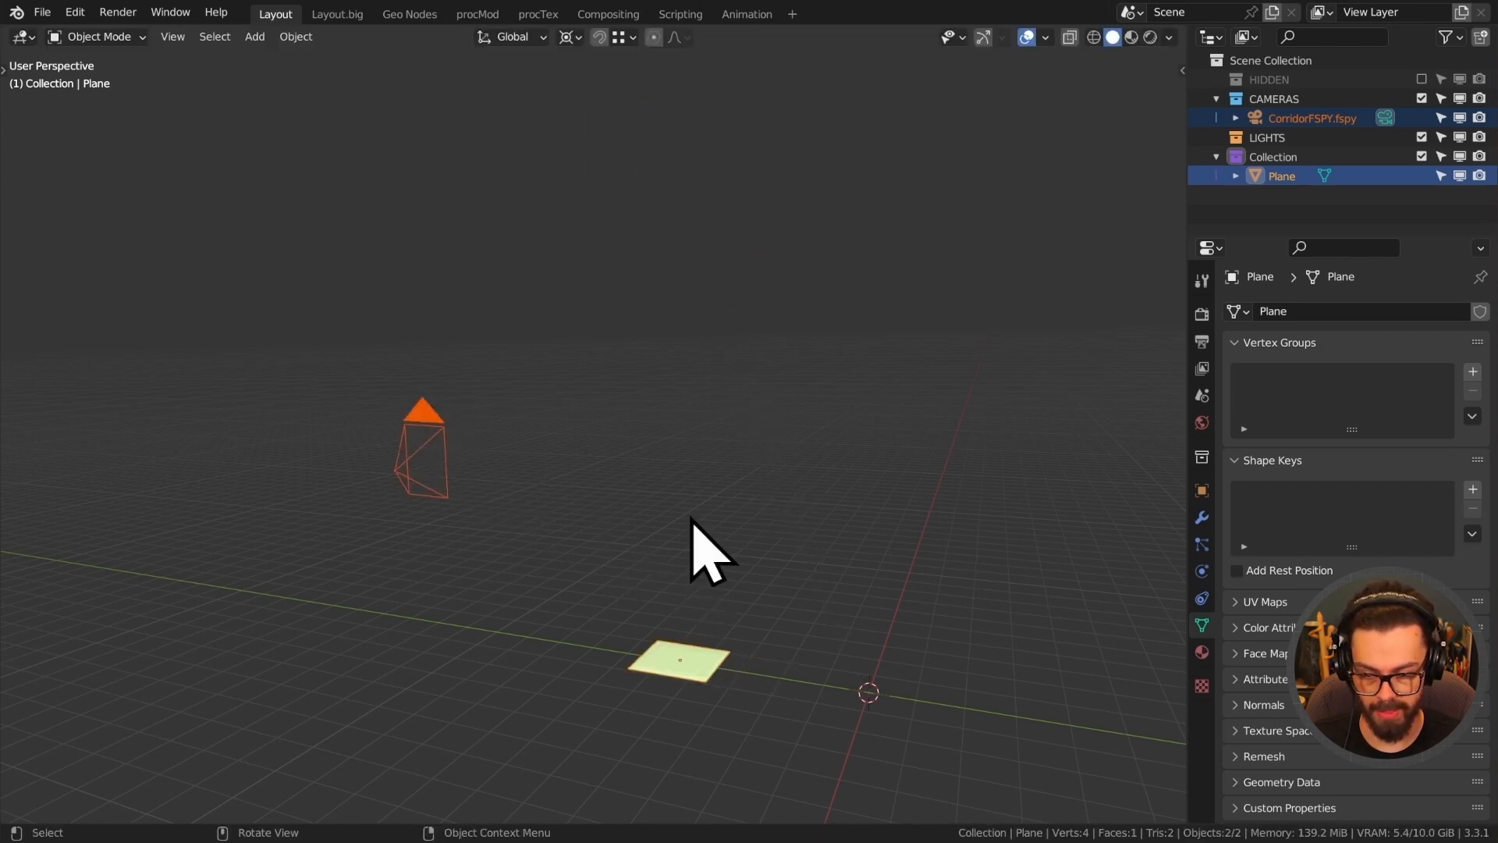
Clear the plane's location to return it to the world origin.
{"action": "left_click", "coordinate": [669, 686]}
{"action": "key", "text": "alt+g"}
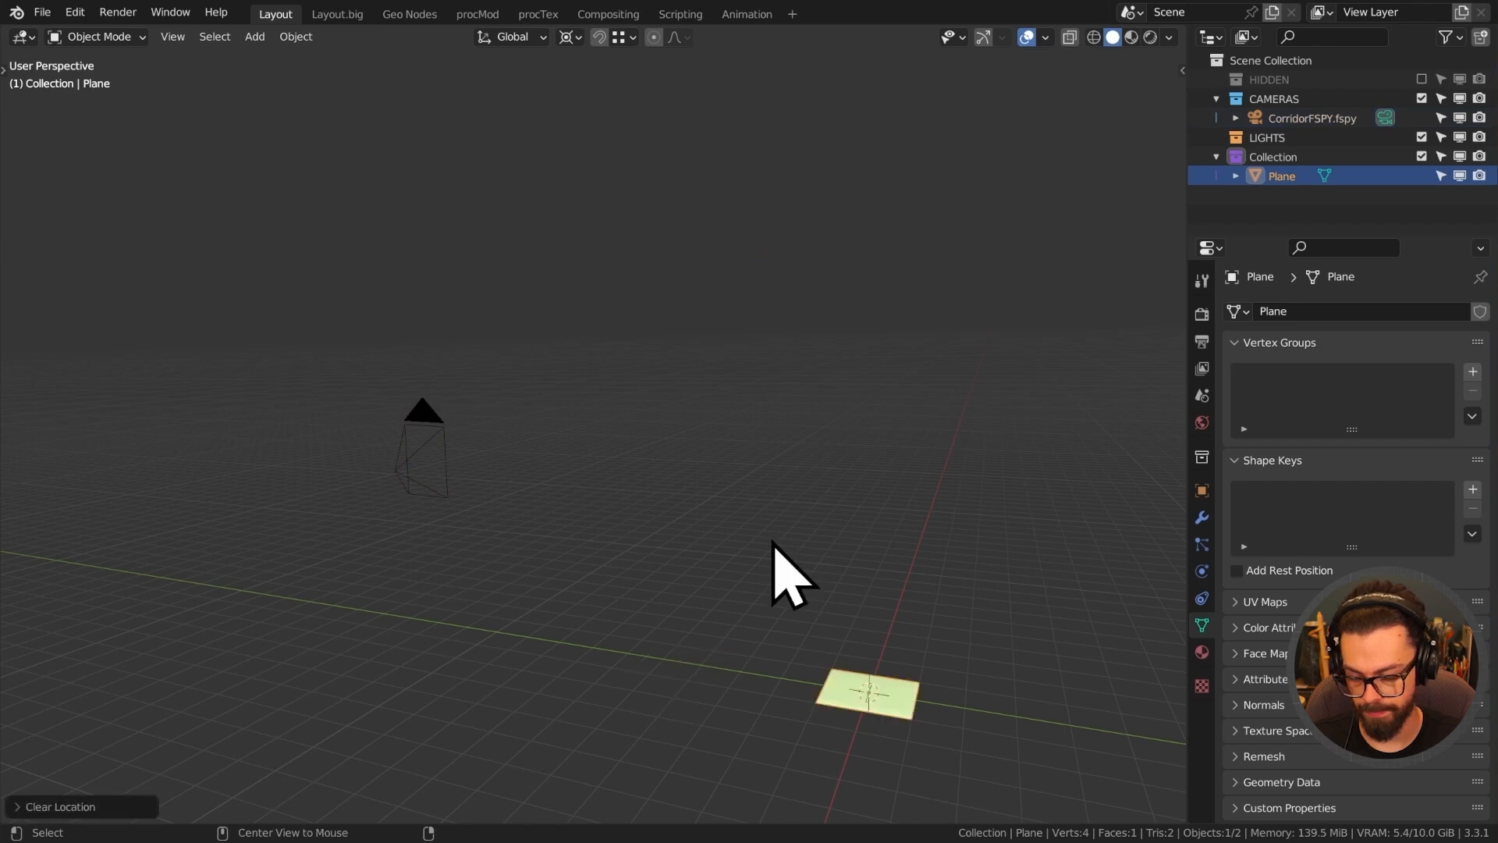
Scale only the camera down to about 0.22 around the 3D cursor while looking through it.
{"action": "left_click", "coordinate": [457, 409]}
{"action": "key", "text": "s"}
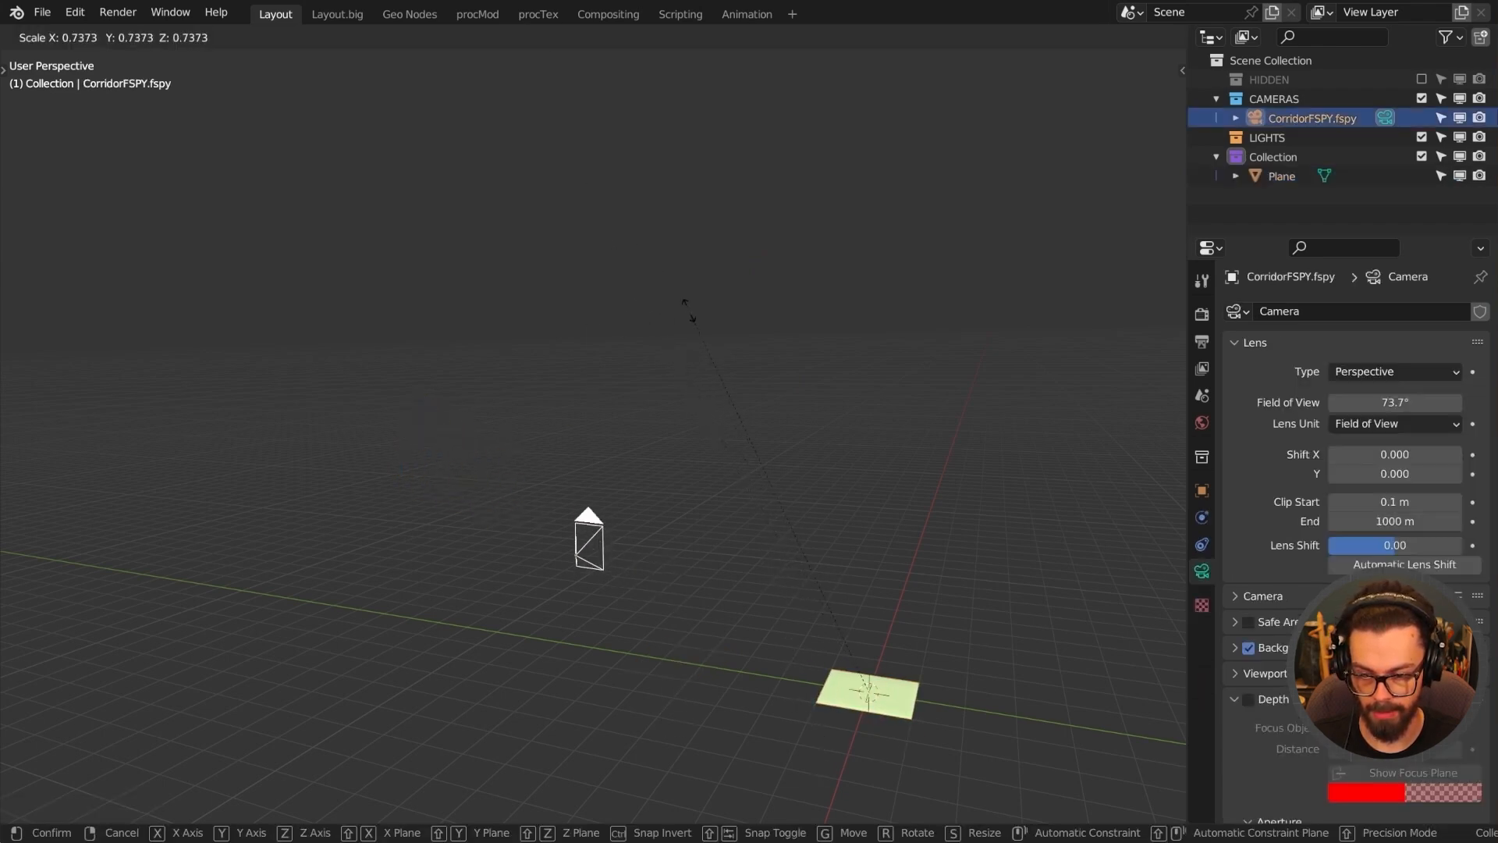
{"action": "key", "text": "Escape"}
{"action": "key", "text": "KP_0"}
{"action": "key", "text": "s"}
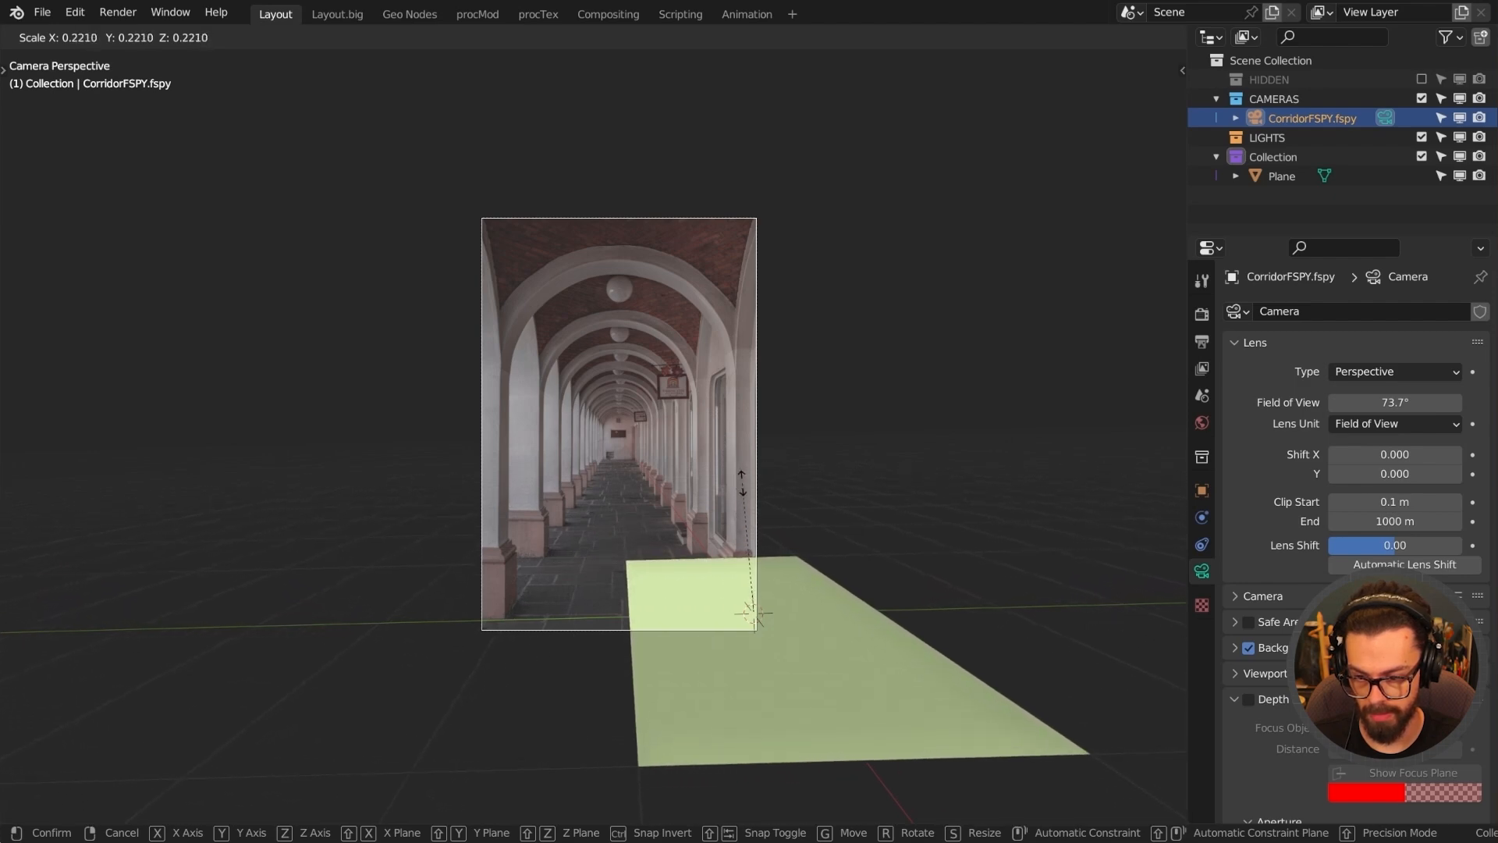
{"action": "left_click", "coordinate": [742, 482]}
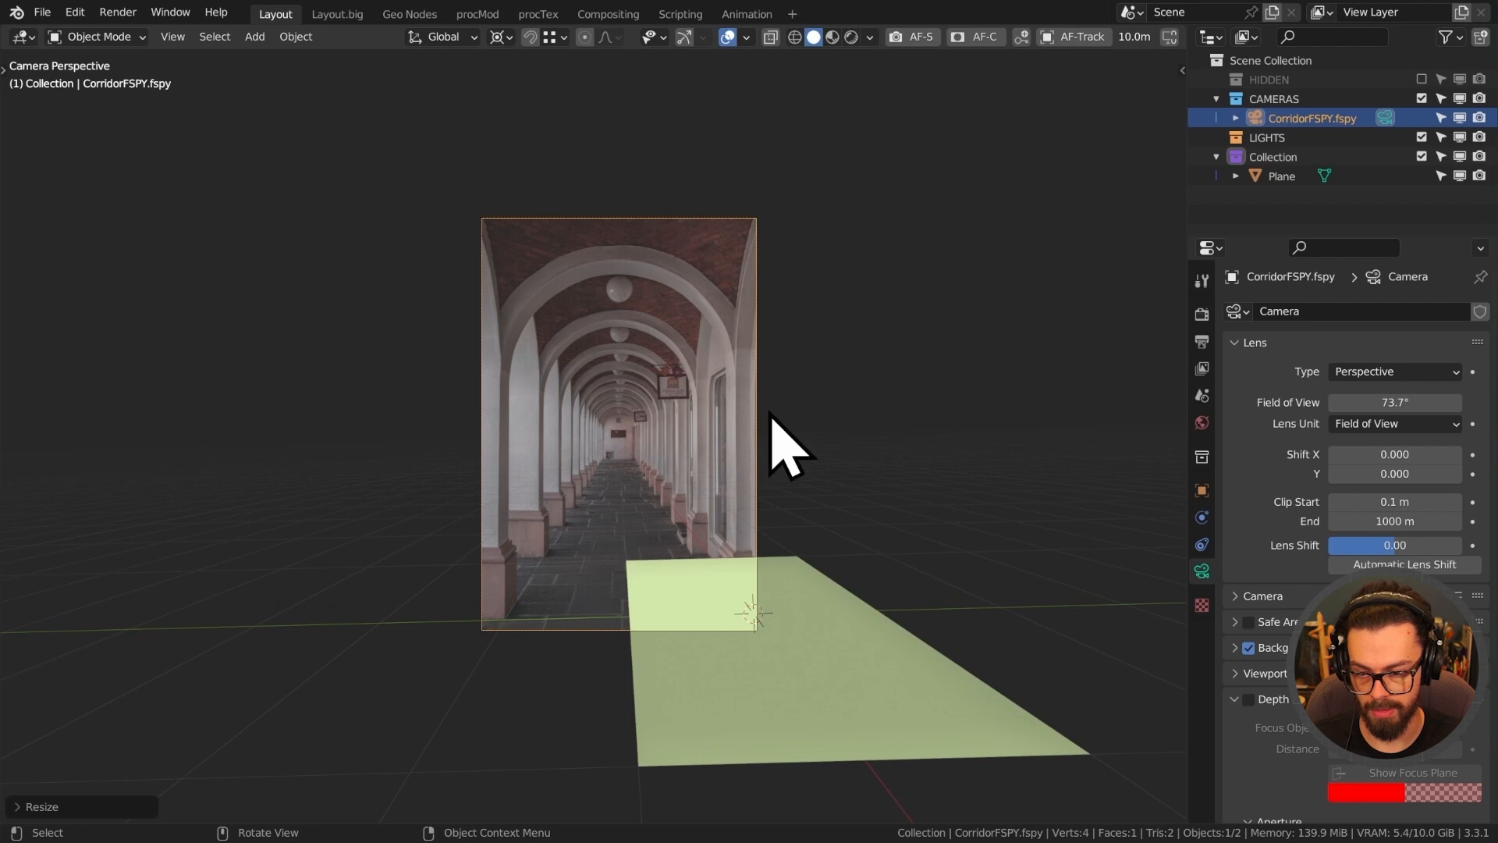
Move the plane horizontally, about 0.73 m in X and -1.12 m in Y, to cover the nearest corridor floor.
{"action": "left_click", "coordinate": [836, 622]}
{"action": "scroll", "coordinate": [839, 399], "scroll_direction": "up", "scroll_amount": 1}
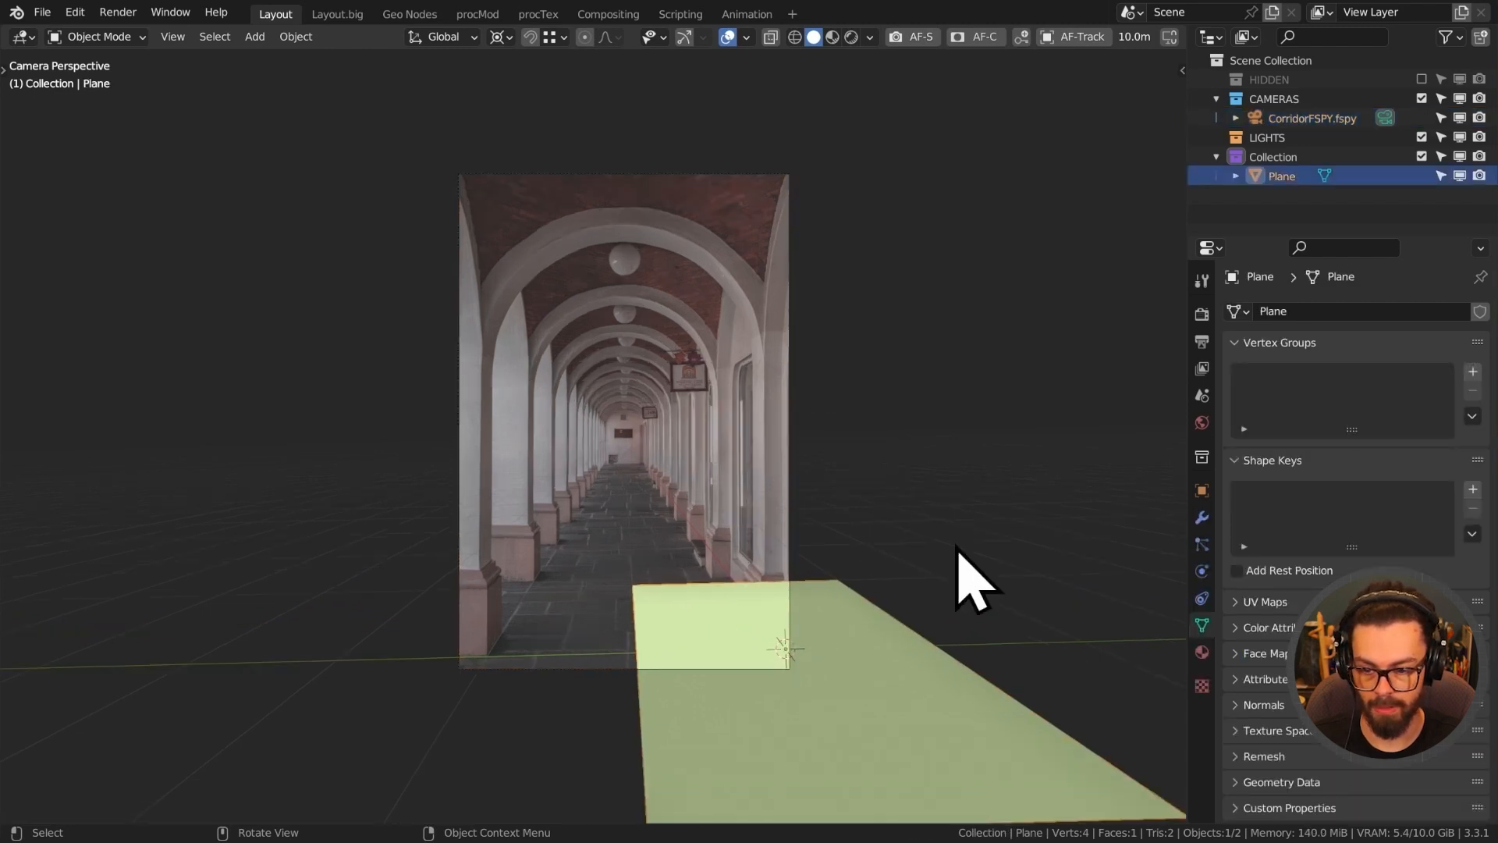
{"action": "key", "text": "g"}
{"action": "key", "text": "shift+z"}
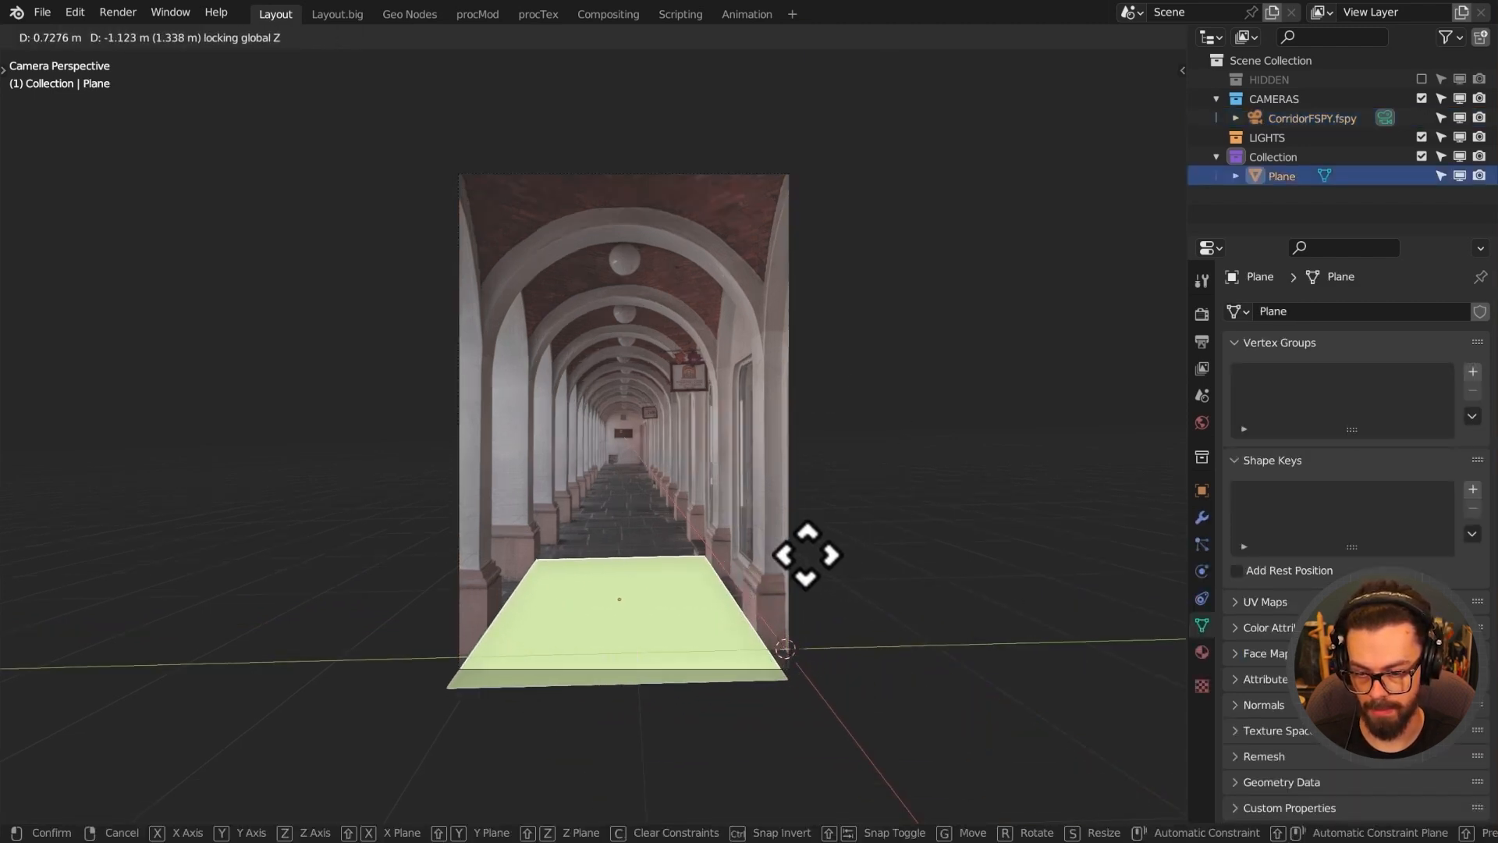
{"action": "left_click", "coordinate": [807, 553]}
Show the plane's modifier settings and widen the properties area.
{"action": "left_click", "coordinate": [1202, 517]}
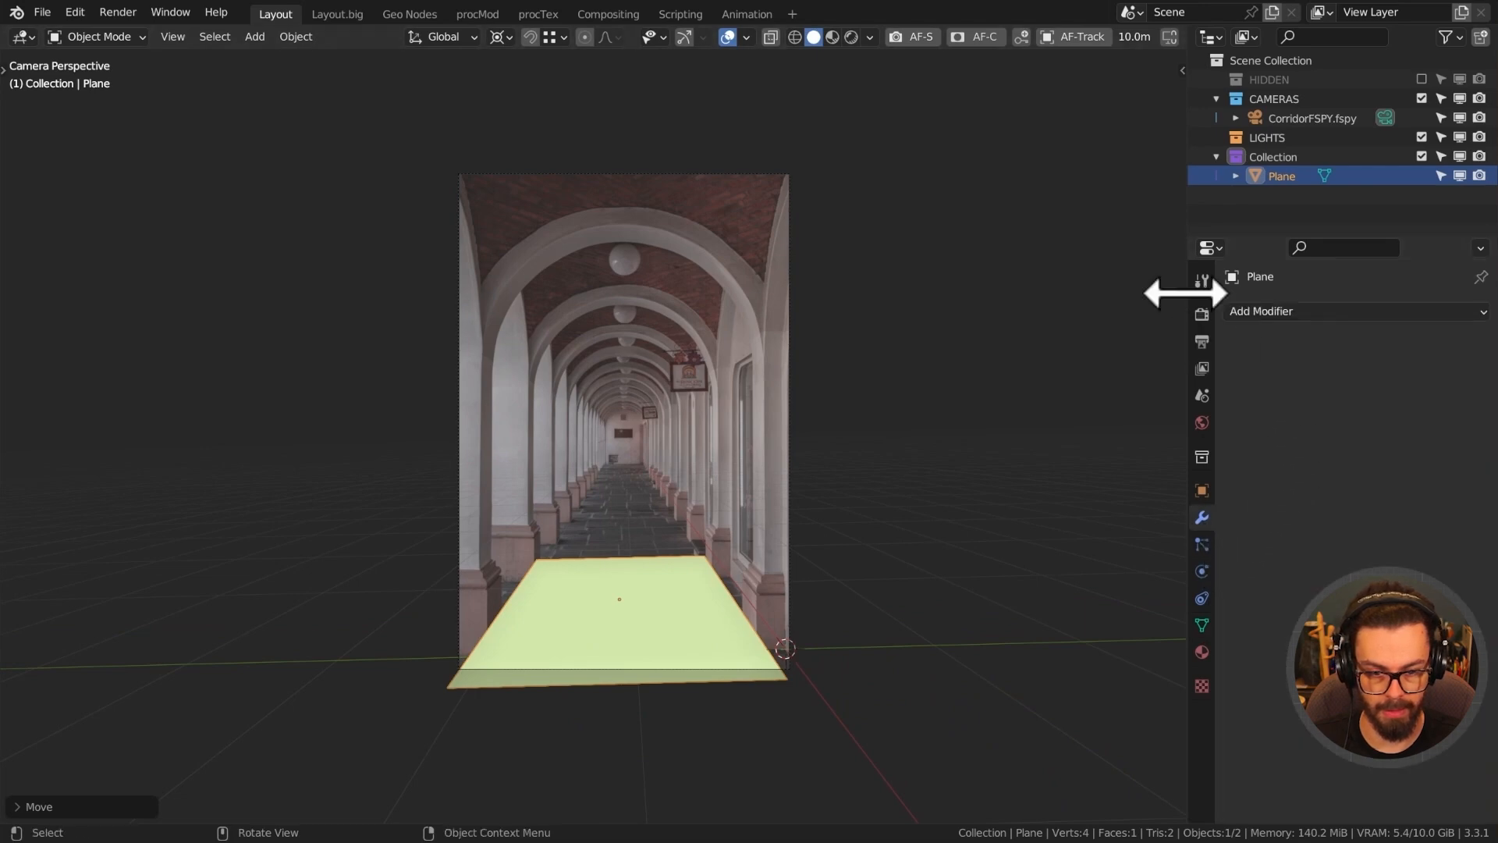
{"action": "left_click_drag", "start_coordinate": [1183, 200], "coordinate": [923, 234]}
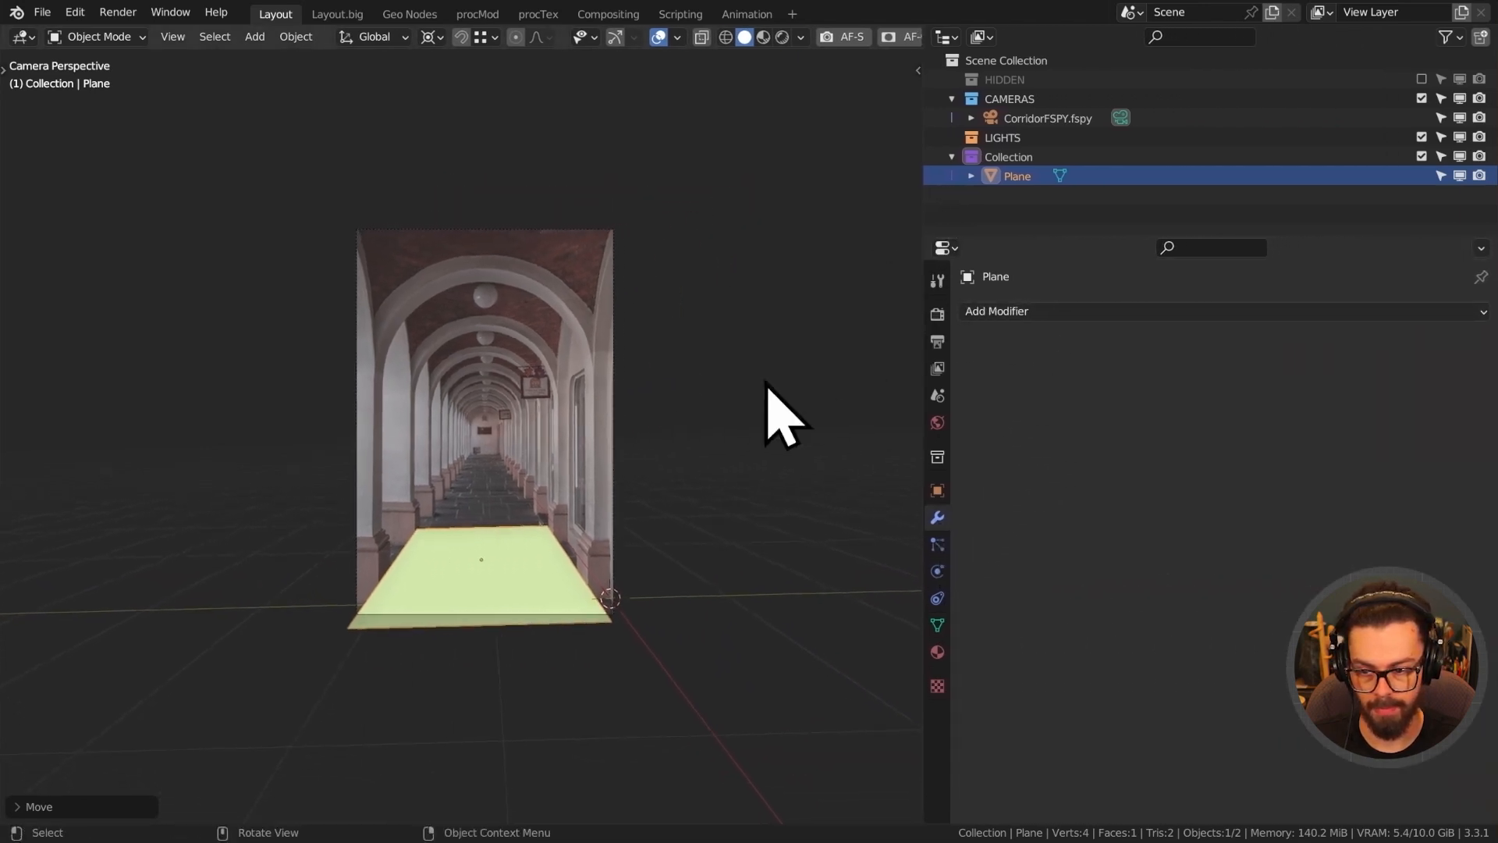
{"action": "scroll", "coordinate": [686, 468], "scroll_direction": "up", "scroll_amount": 3}
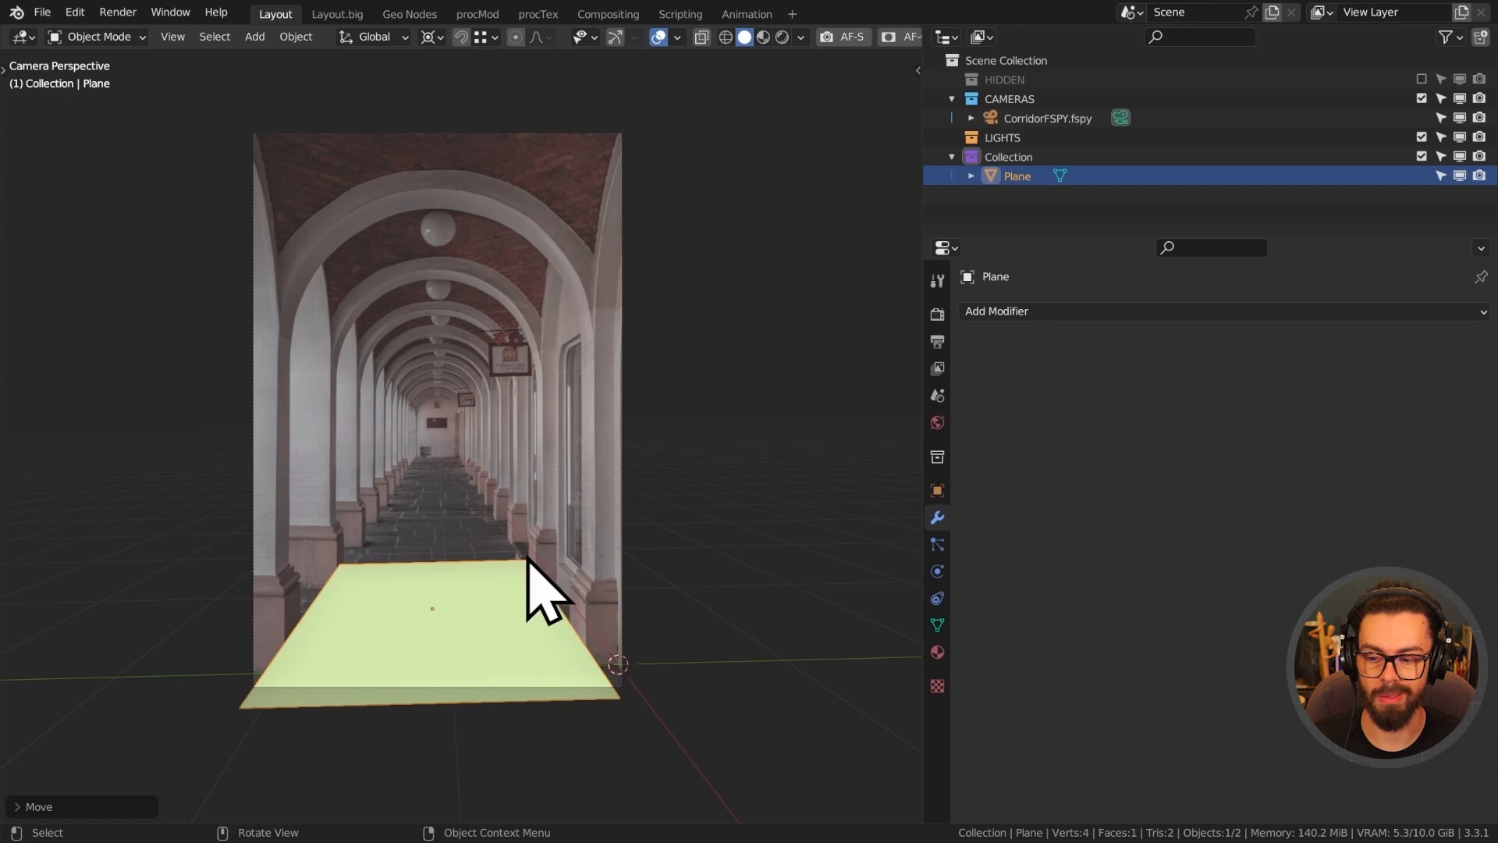
Split the 3D viewport horizontally and turn the lower area into a Shader Editor.
{"action": "left_click_drag", "start_coordinate": [917, 815], "coordinate": [859, 521]}
{"action": "left_click", "coordinate": [24, 533]}
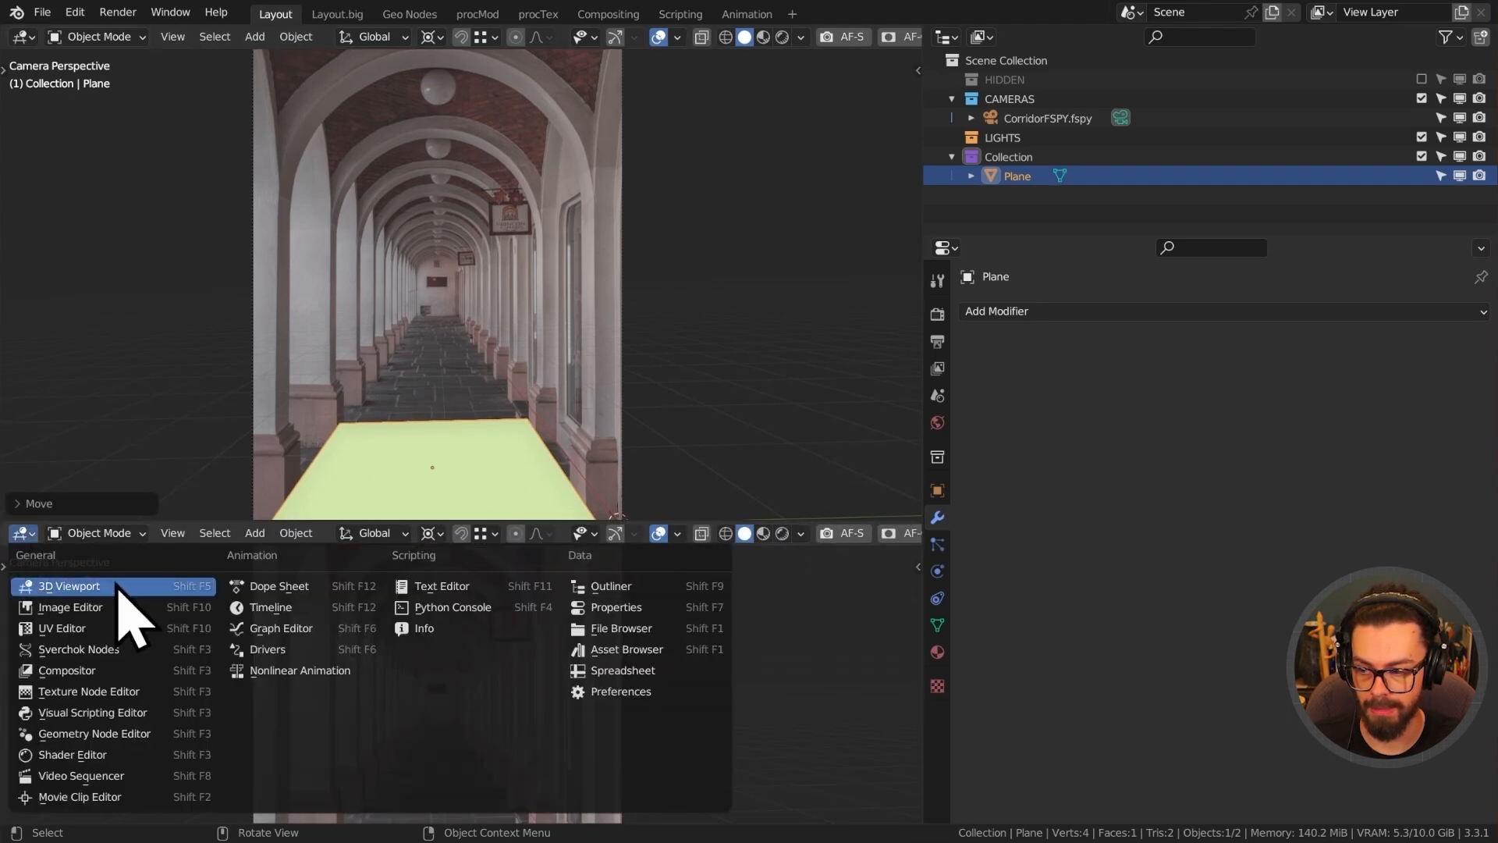
{"action": "left_click", "coordinate": [109, 754]}
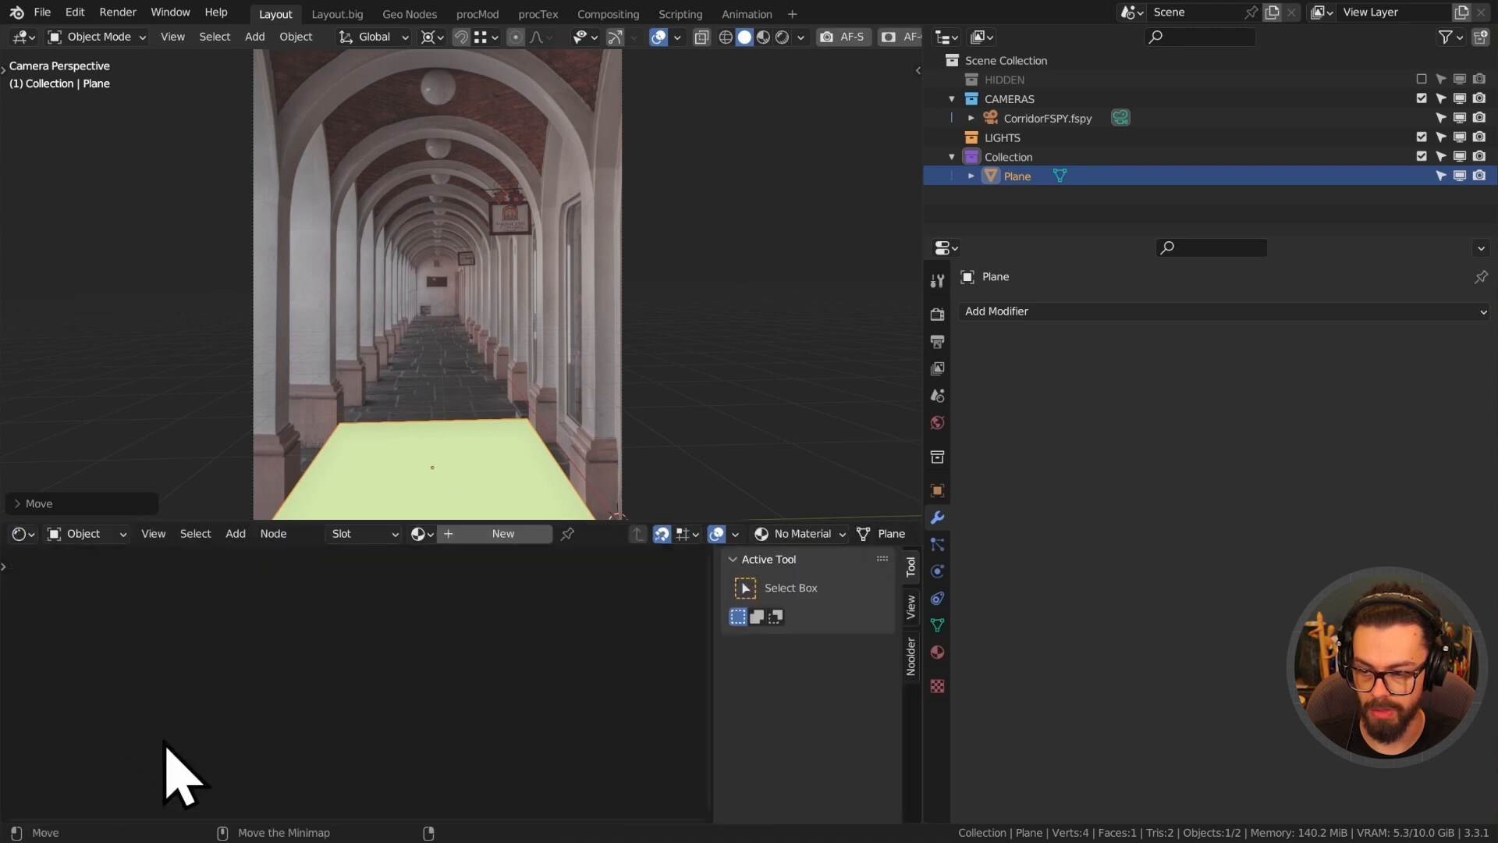
Create a new material on the plane and name it Projection.
{"action": "left_click", "coordinate": [503, 533]}
{"action": "left_click", "coordinate": [574, 531]}
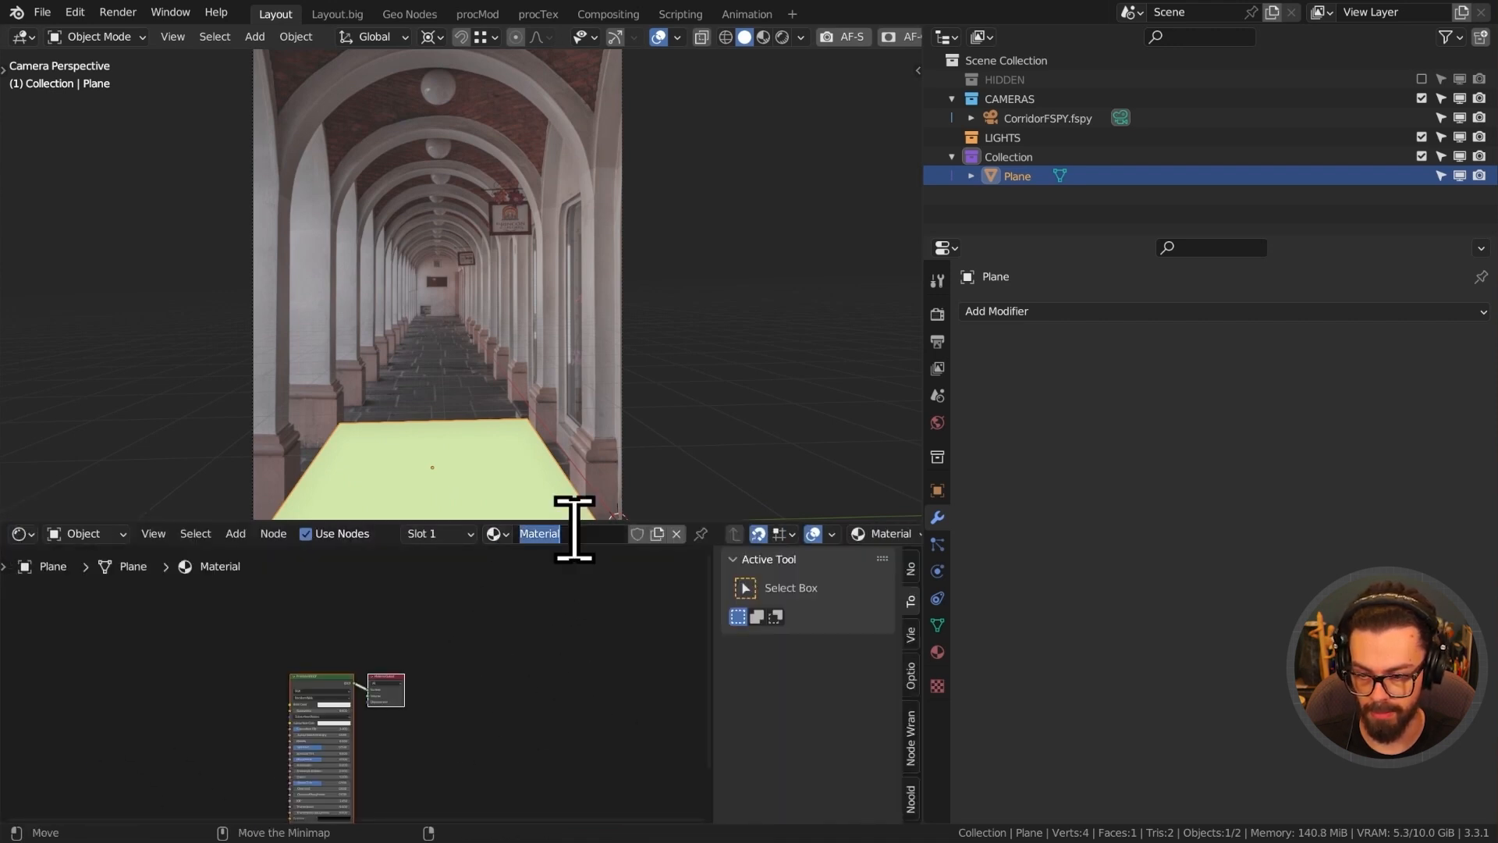
{"action": "type", "text": "Projection"}
{"action": "key", "text": "Return"}
Add an Image Texture with Mapping and Texture Coordinate nodes to the Principled BSDF's base color using Node Wrangler's texture setup.
{"action": "scroll", "coordinate": [366, 685], "scroll_direction": "up", "scroll_amount": 7}
{"action": "middle_click_drag", "start_coordinate": [353, 681], "coordinate": [542, 633]}
{"action": "scroll", "coordinate": [514, 655], "scroll_direction": "up", "scroll_amount": 6}
{"action": "key", "text": "n"}
{"action": "left_click", "coordinate": [624, 594], "text": "ctrl"}
{"action": "key", "text": "ctrl+t"}
{"action": "middle_click_drag", "start_coordinate": [429, 742], "coordinate": [475, 715]}
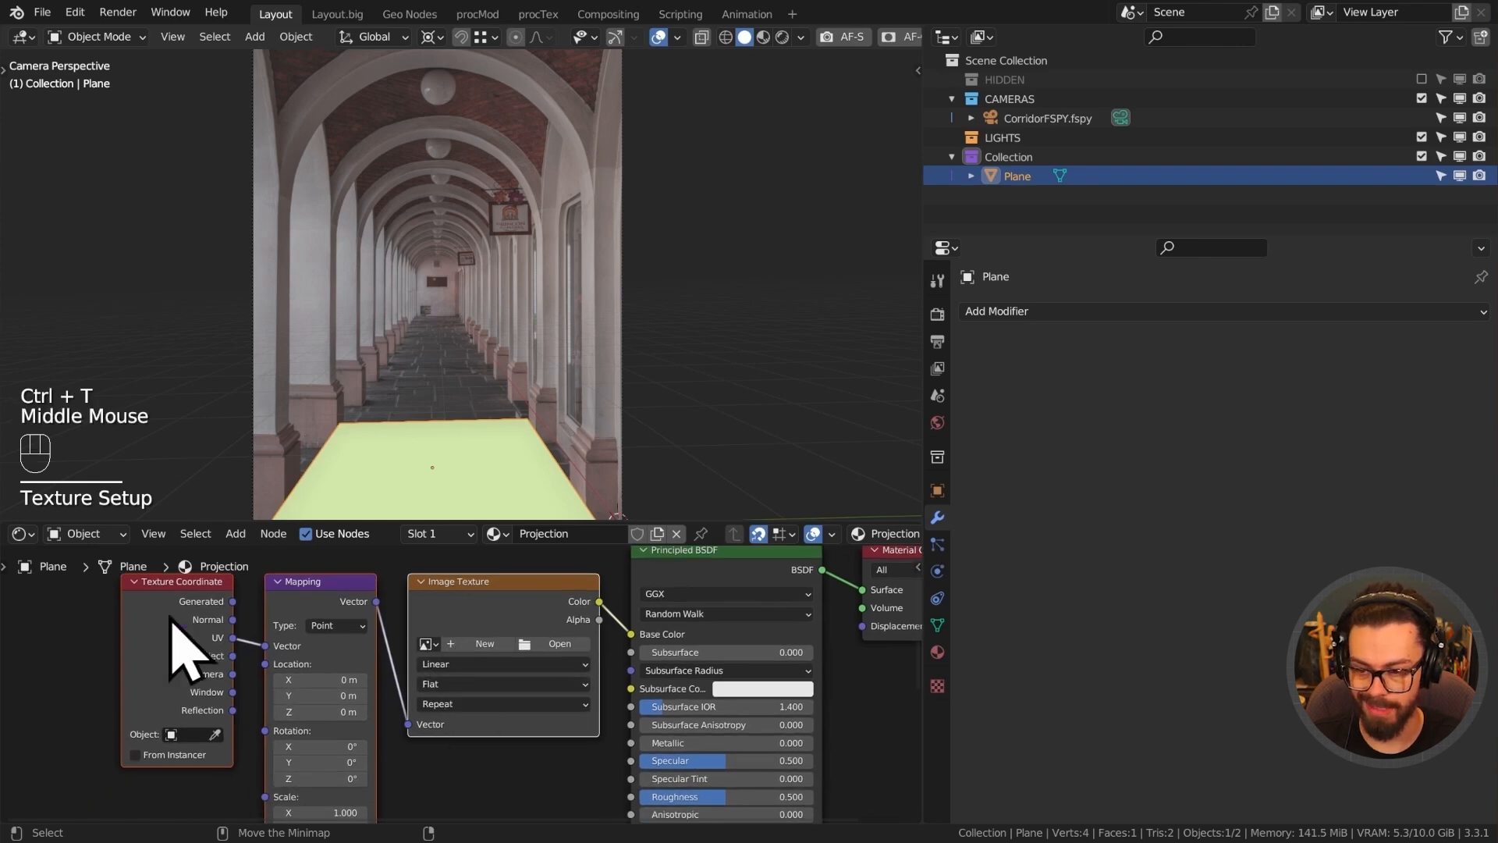
Assign the CorridorFSPY.fspy image to the Image Texture node.
{"action": "scroll", "coordinate": [468, 670], "scroll_direction": "up", "scroll_amount": 2}
{"action": "middle_click_drag", "start_coordinate": [405, 622], "coordinate": [346, 669]}
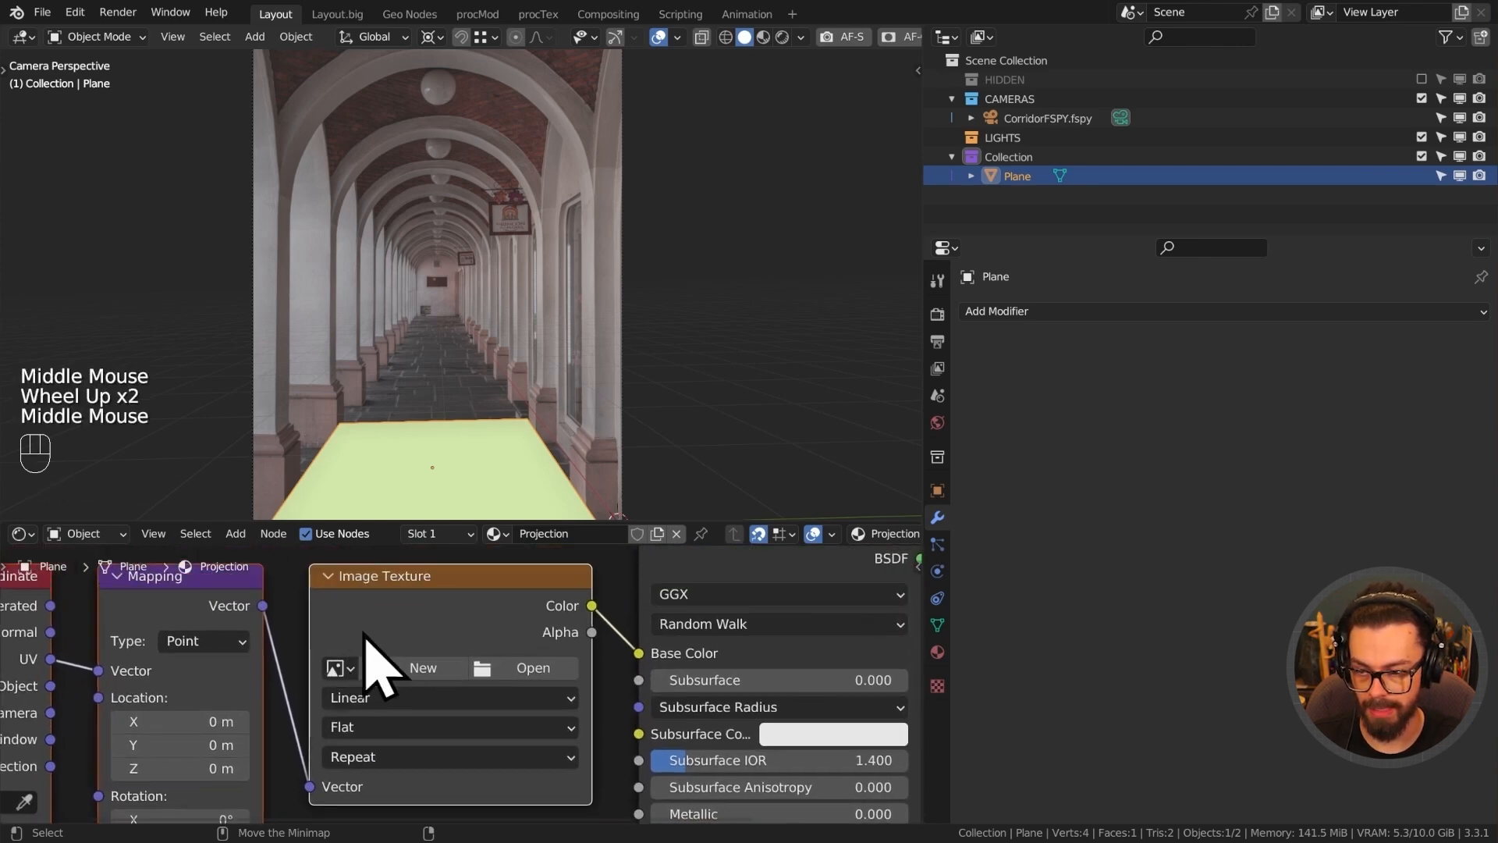
{"action": "left_click", "coordinate": [337, 668]}
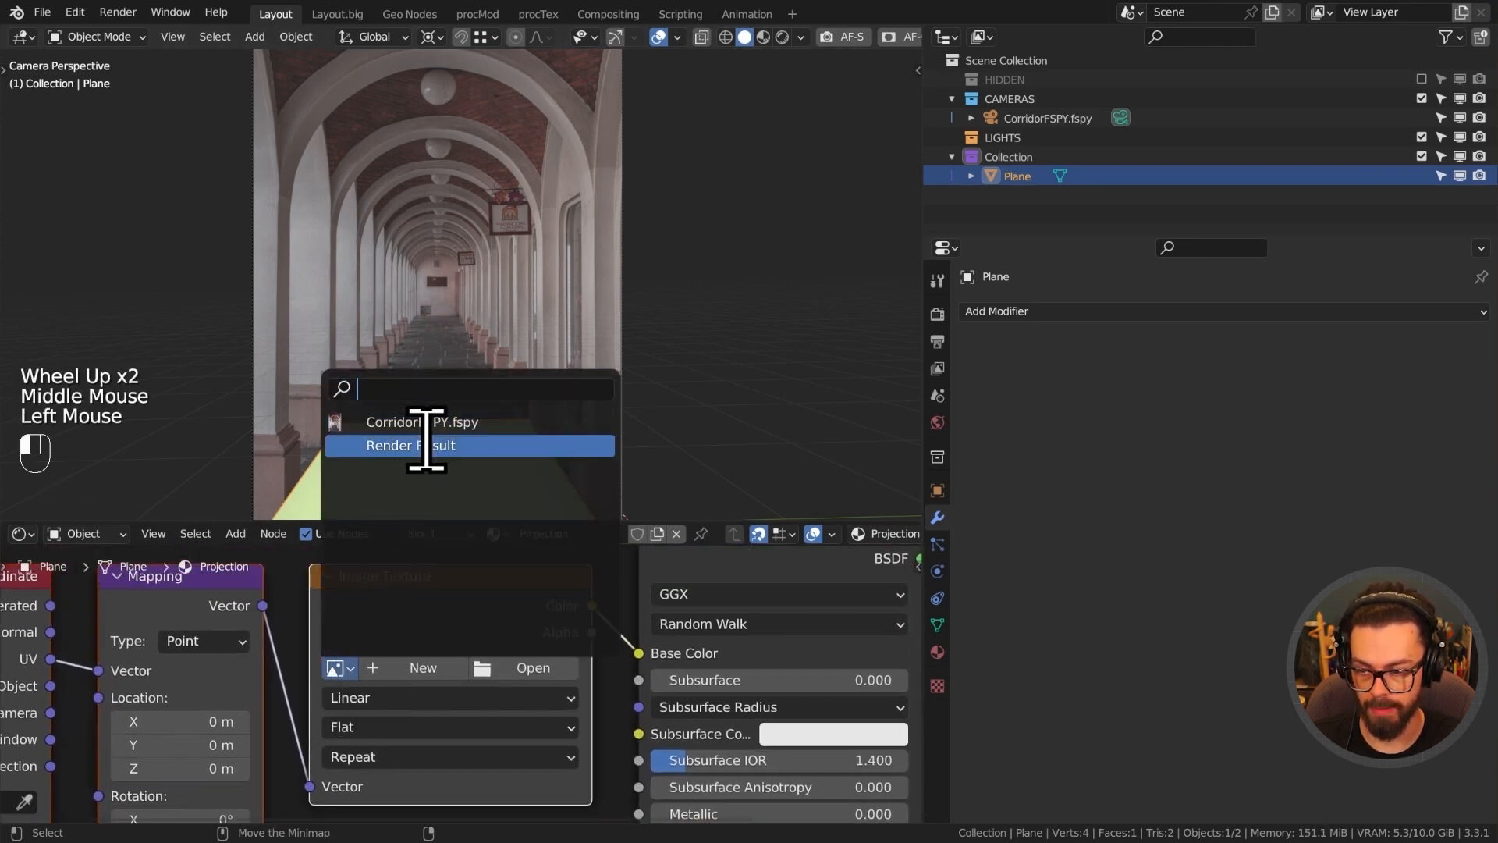
{"action": "left_click", "coordinate": [396, 422]}
{"action": "scroll", "coordinate": [468, 737], "scroll_direction": "down", "scroll_amount": 2}
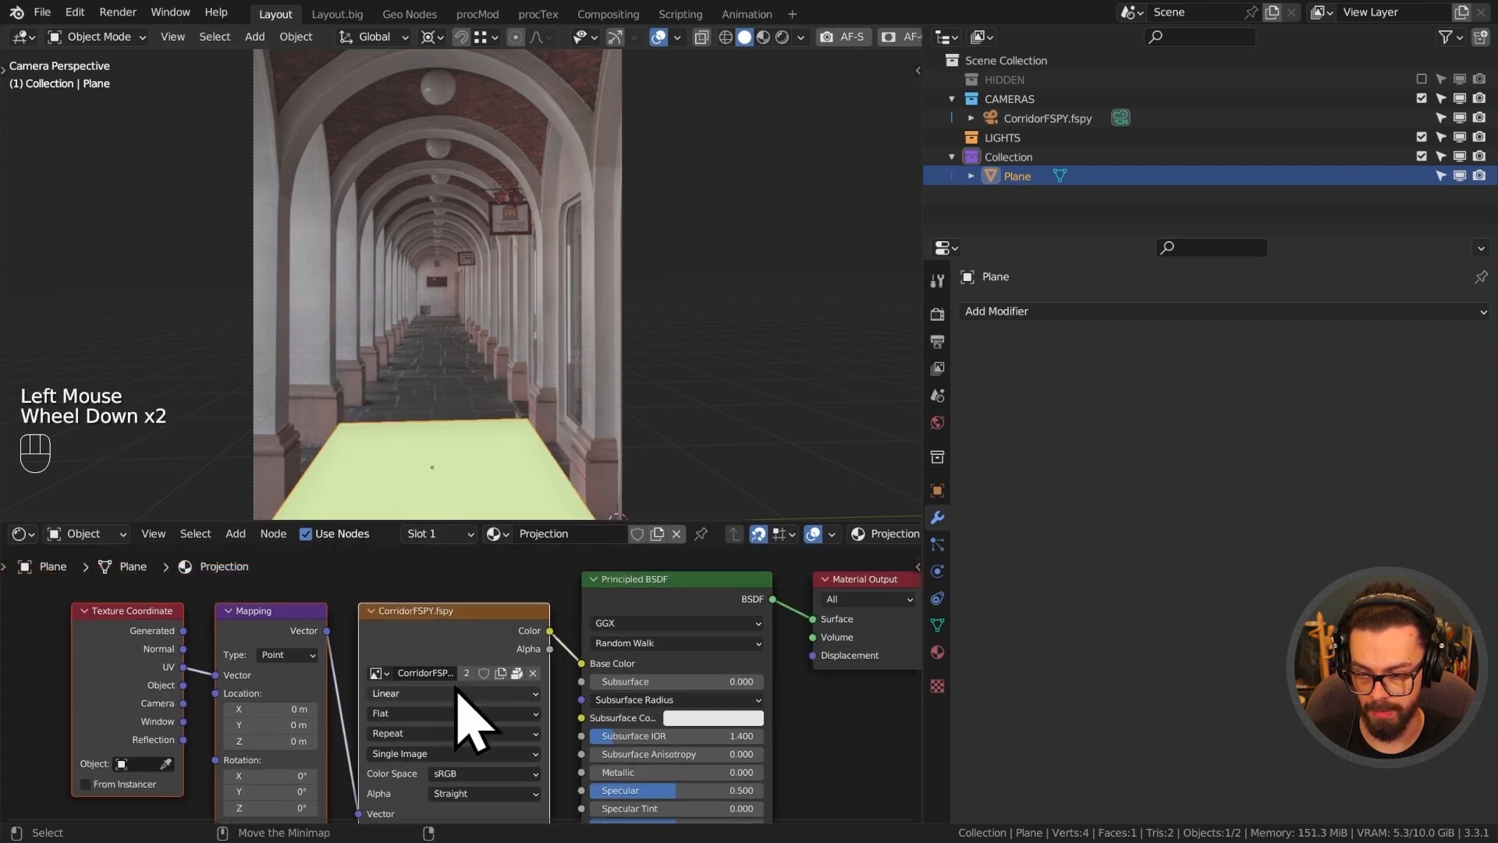
{"action": "middle_click_drag", "start_coordinate": [458, 742], "coordinate": [485, 651]}
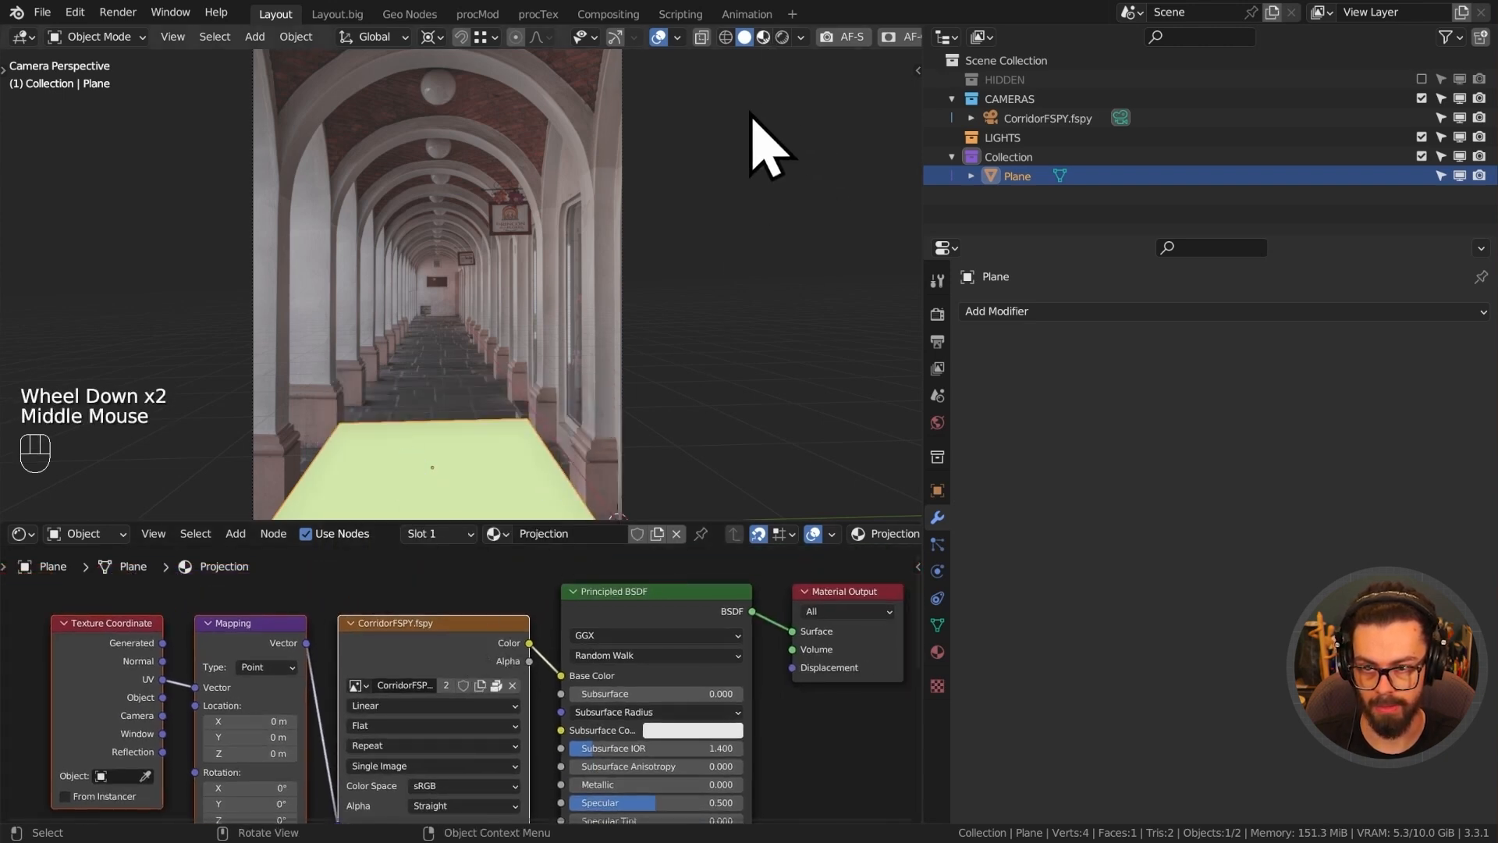
Switch the viewport to Material Preview shading and check the corridor texture on the floor plane.
{"action": "key", "text": "z"}
{"action": "left_click", "coordinate": [714, 528]}
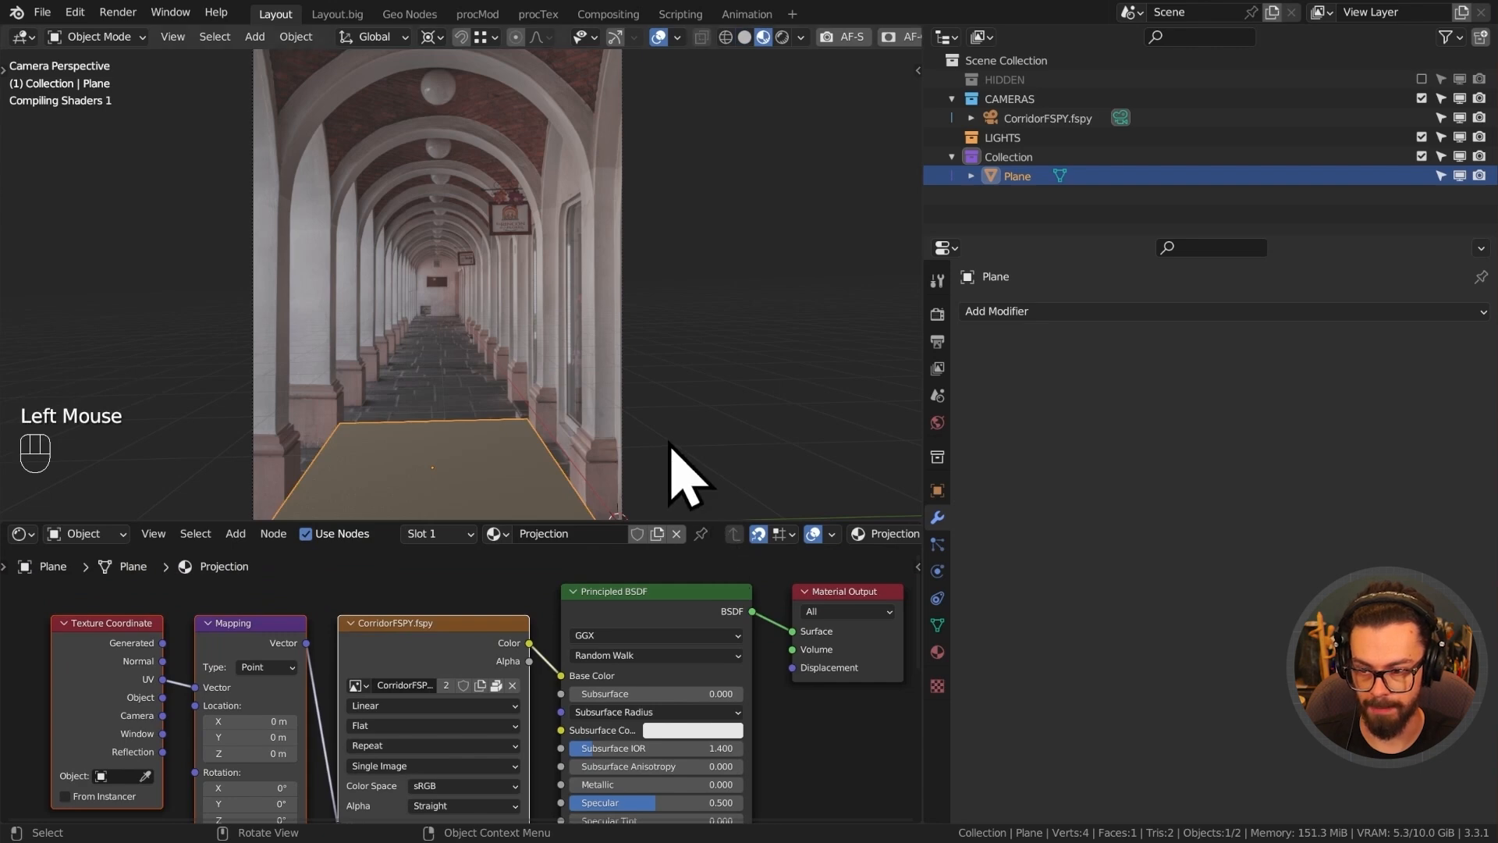
{"action": "scroll", "coordinate": [624, 439], "scroll_direction": "down", "scroll_amount": 2}
{"action": "middle_click_drag", "start_coordinate": [588, 435], "coordinate": [522, 388], "text": "shift"}
{"action": "scroll", "coordinate": [522, 387], "scroll_direction": "up", "scroll_amount": 2}
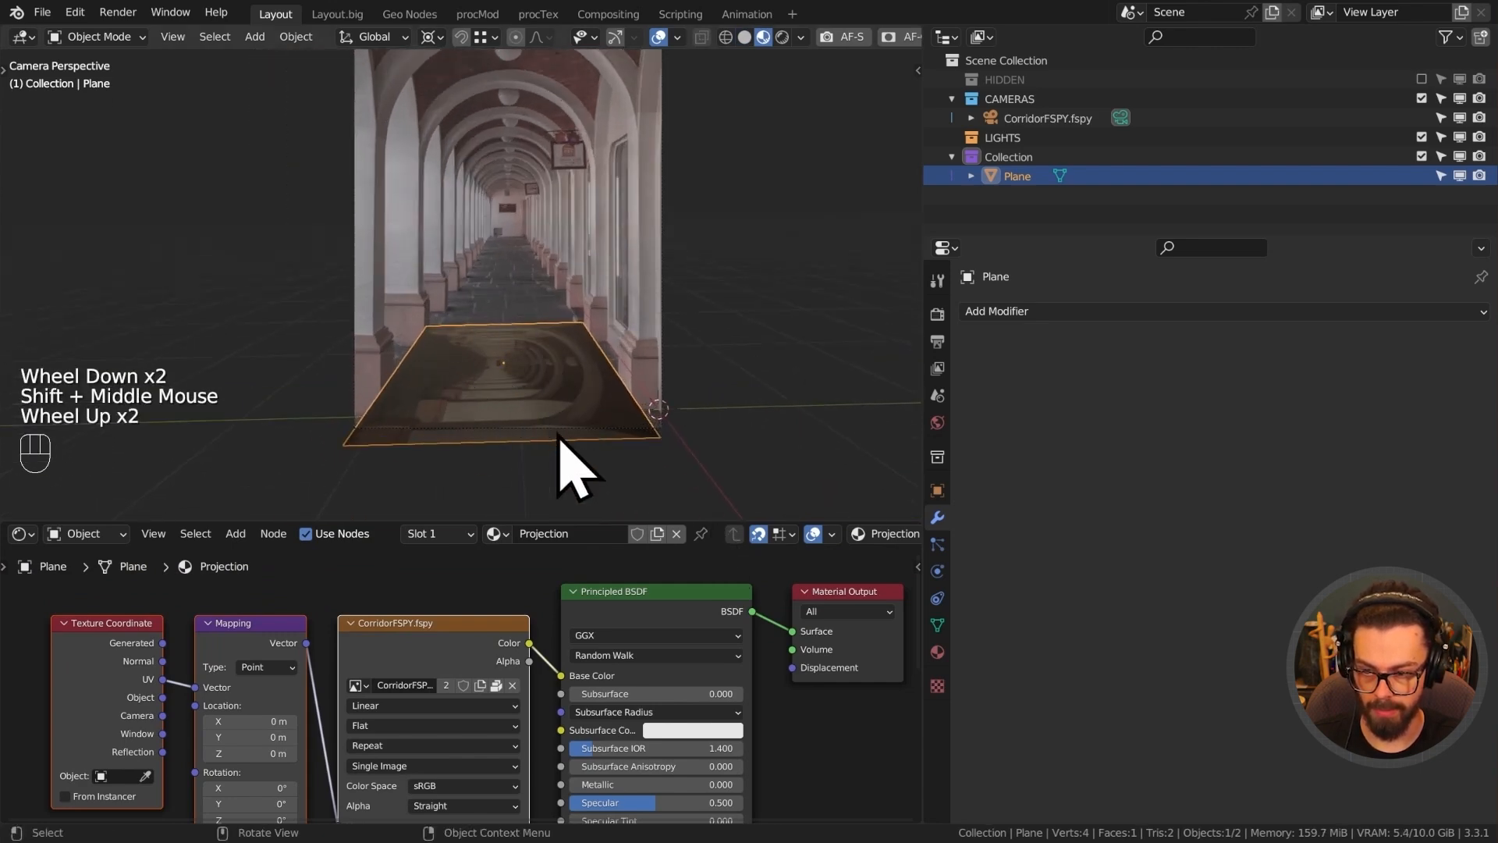
Connect the image texture's color straight to the Material Output's surface and move the Principled BSDF aside.
{"action": "middle_click_drag", "start_coordinate": [472, 469], "coordinate": [486, 317]}
{"action": "scroll", "coordinate": [598, 425], "scroll_direction": "down", "scroll_amount": 1}
{"action": "middle_click_drag", "start_coordinate": [598, 425], "coordinate": [589, 235], "text": "shift"}
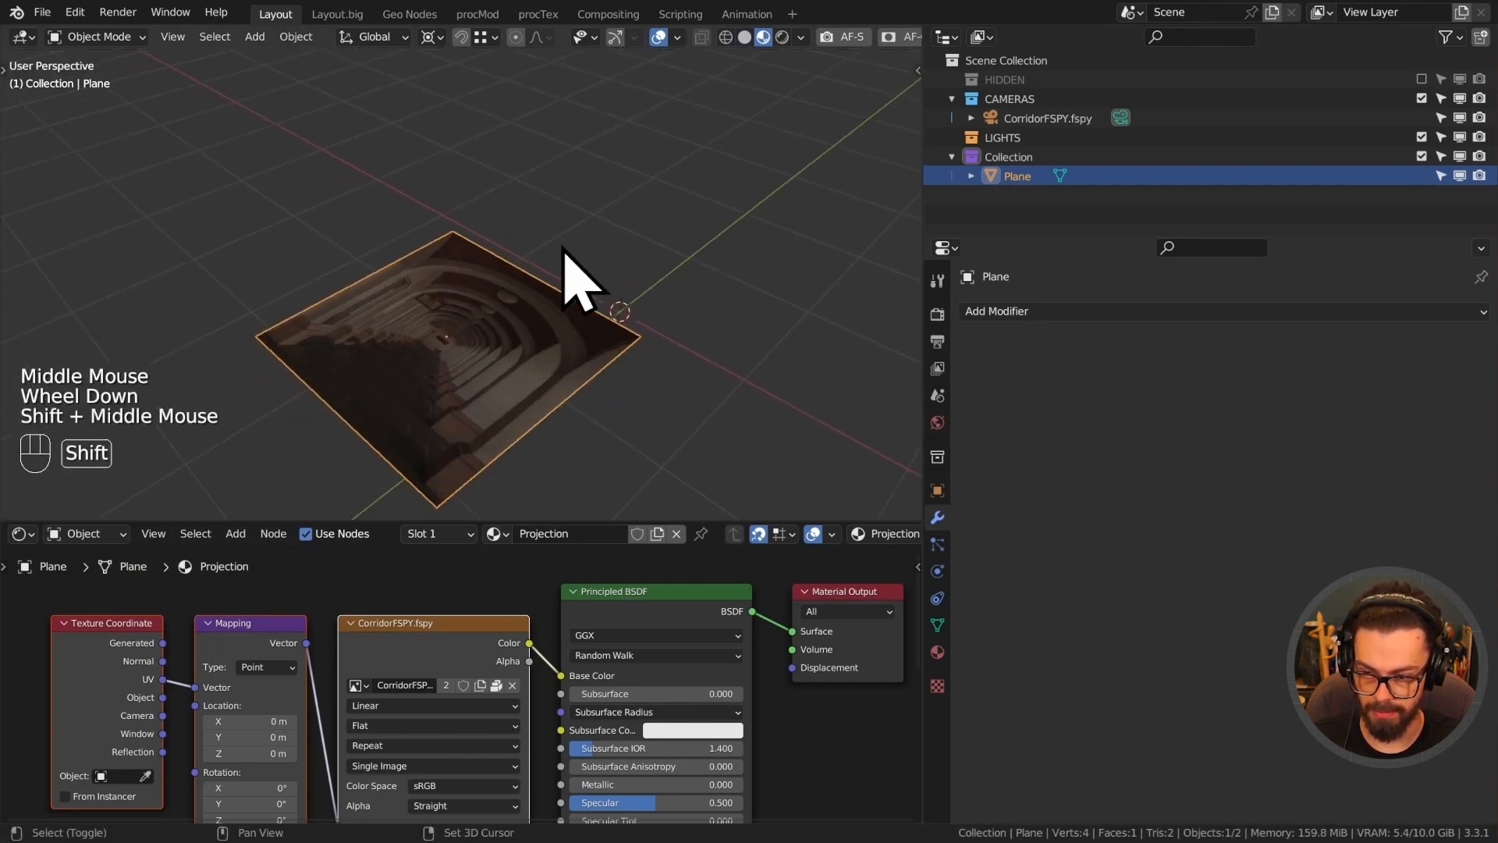
{"action": "key", "text": "KP_0"}
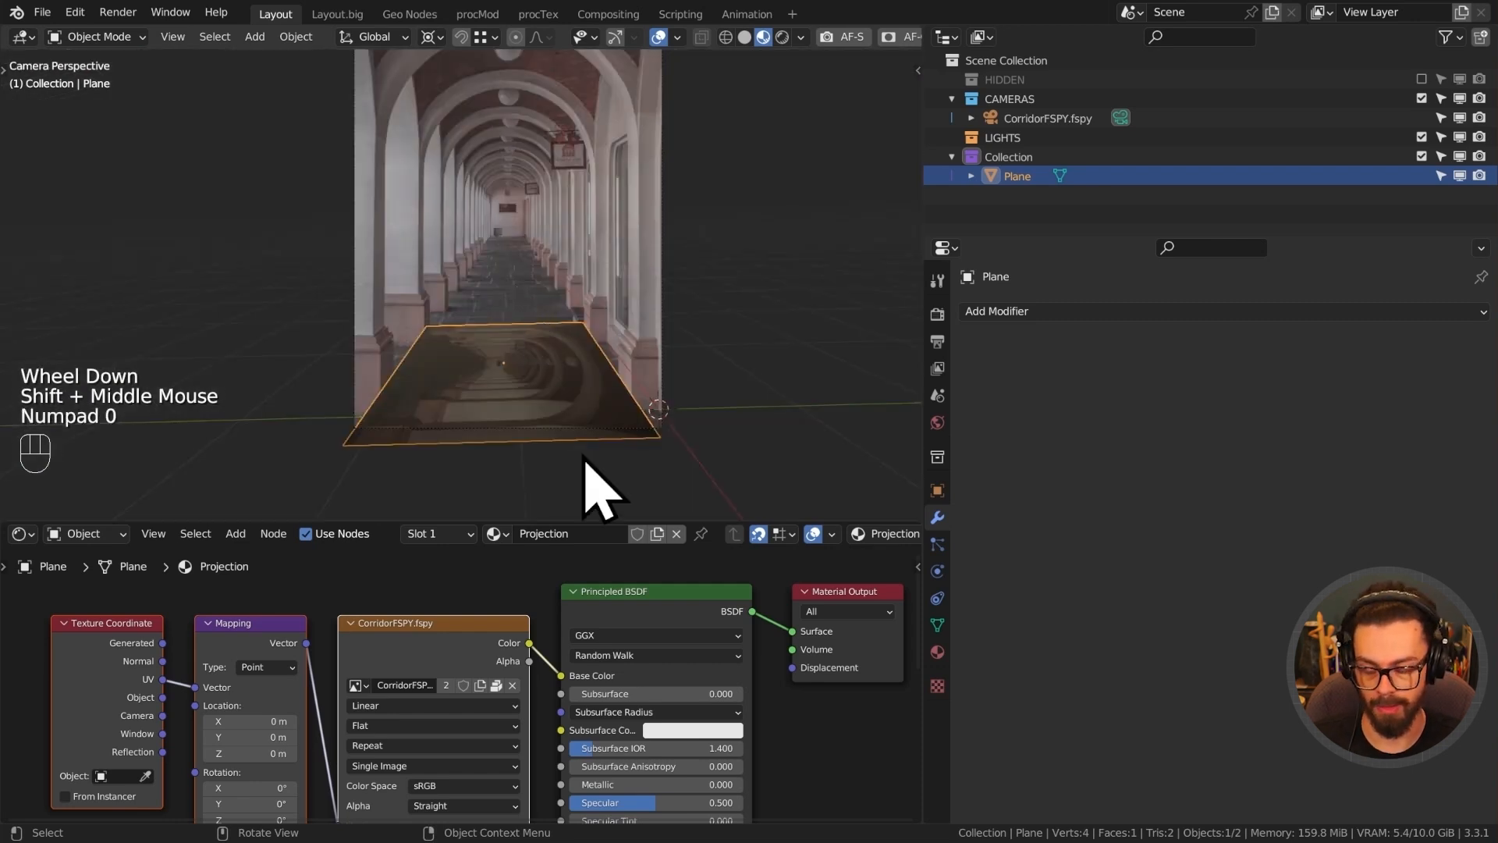
{"action": "left_click_drag", "start_coordinate": [529, 643], "coordinate": [793, 632]}
{"action": "left_click_drag", "start_coordinate": [660, 618], "coordinate": [671, 727]}
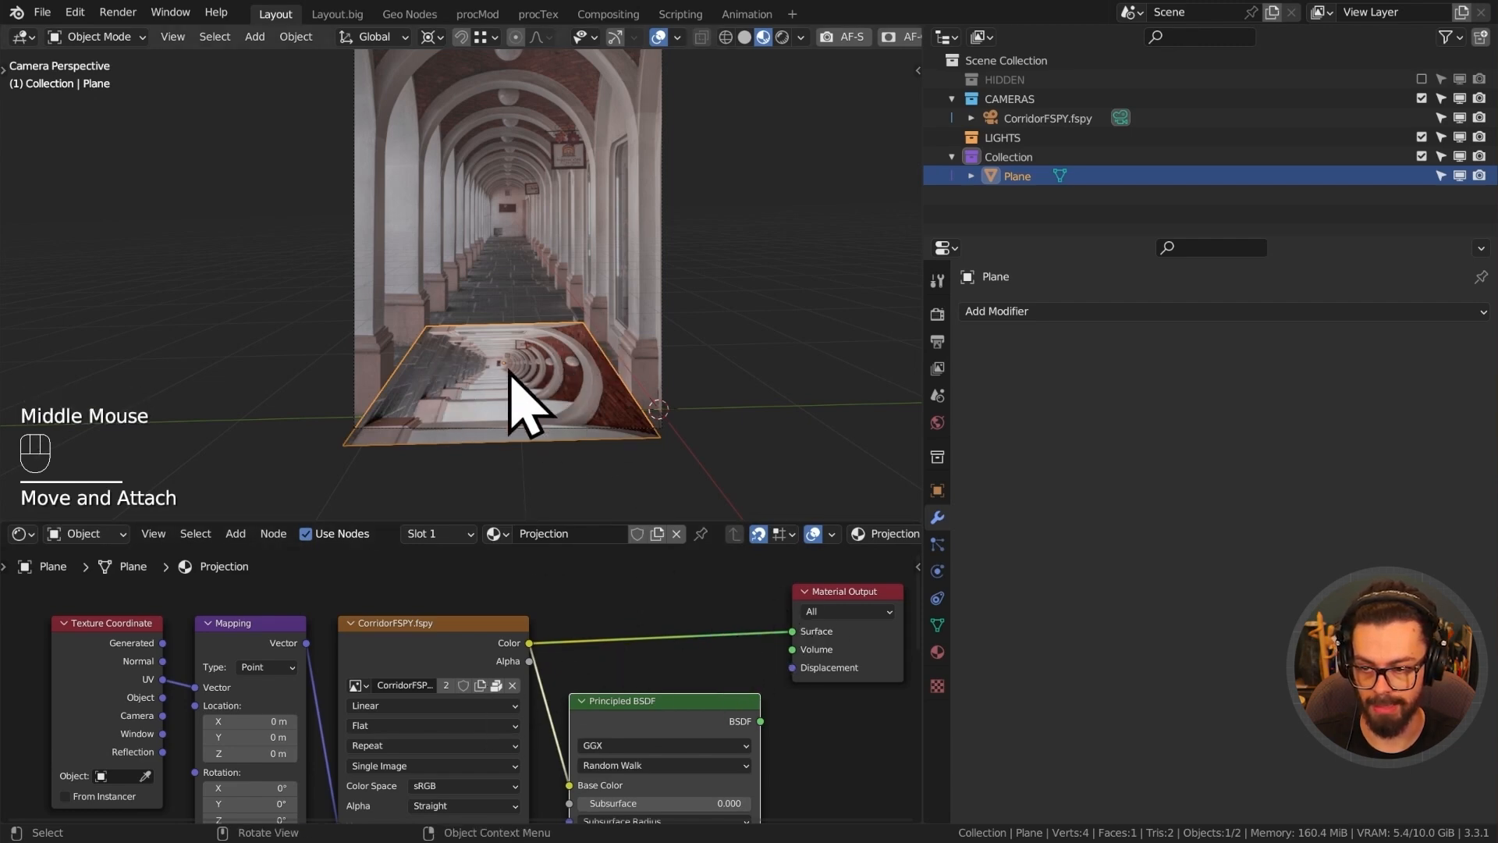
Replace the Texture Coordinate and Mapping nodes with a new UV Map node.
{"action": "scroll", "coordinate": [401, 653], "scroll_direction": "up", "scroll_amount": 1}
{"action": "middle_click_drag", "start_coordinate": [256, 666], "coordinate": [401, 659]}
{"action": "scroll", "coordinate": [421, 652], "scroll_direction": "up", "scroll_amount": 1}
{"action": "left_click", "coordinate": [435, 653]}
{"action": "key", "text": "x"}
{"action": "key", "text": "shift+a"}
{"action": "mouse_move", "coordinate": [336, 552]}
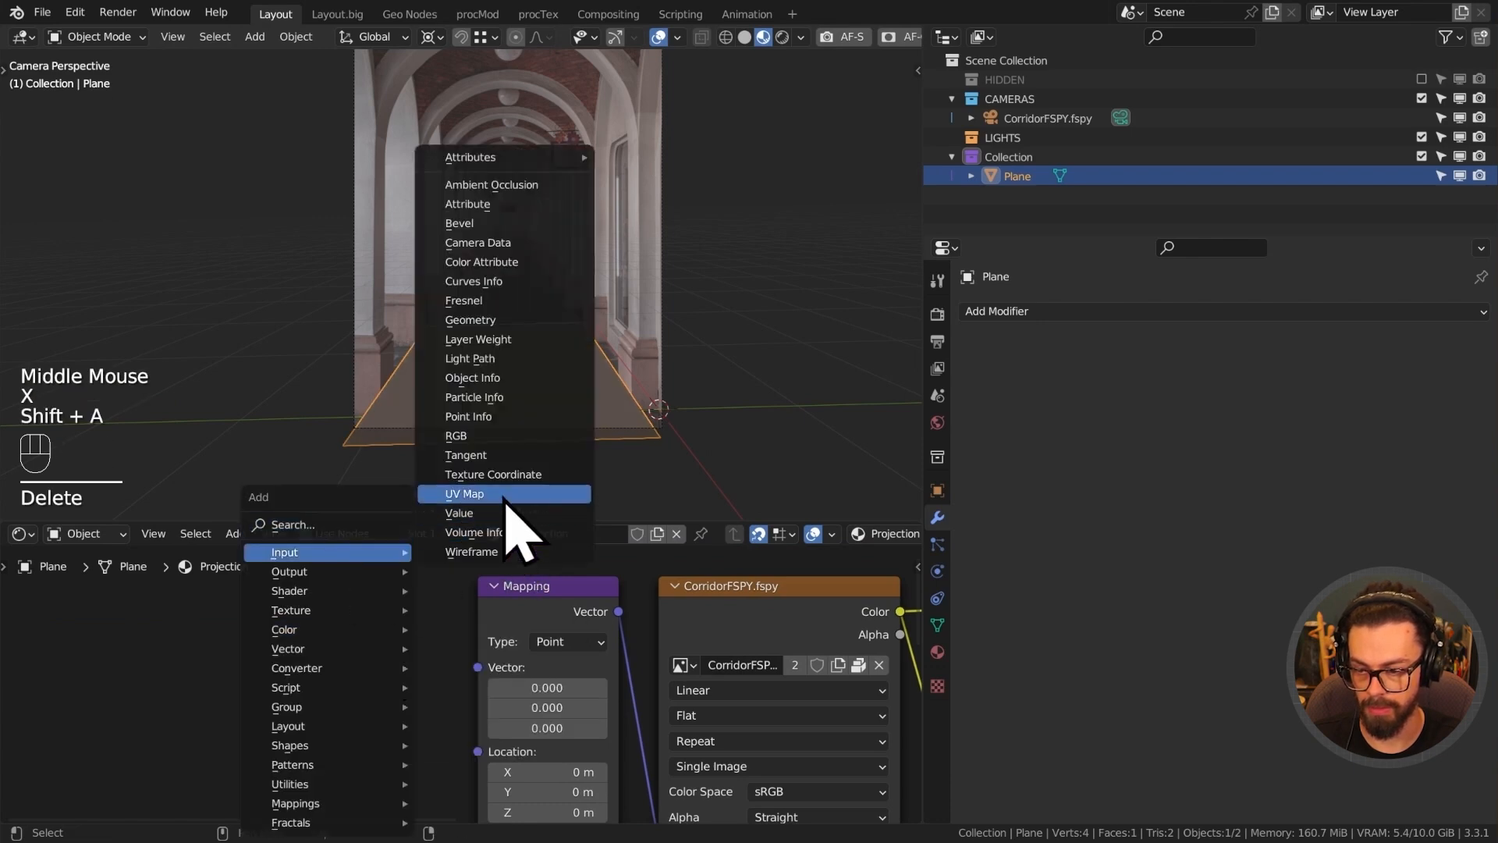
{"action": "left_click", "coordinate": [546, 494]}
{"action": "left_click", "coordinate": [328, 597]}
{"action": "key", "text": "ctrl+x"}
Link the UV Map node to the corridor image's vector input and choose UVMap in it.
{"action": "middle_click_drag", "start_coordinate": [562, 729], "coordinate": [479, 669]}
{"action": "scroll", "coordinate": [428, 628], "scroll_direction": "down", "scroll_amount": 2}
{"action": "left_click_drag", "start_coordinate": [361, 595], "coordinate": [546, 750]}
{"action": "middle_click_drag", "start_coordinate": [484, 720], "coordinate": [380, 675]}
{"action": "left_click", "coordinate": [342, 692]}
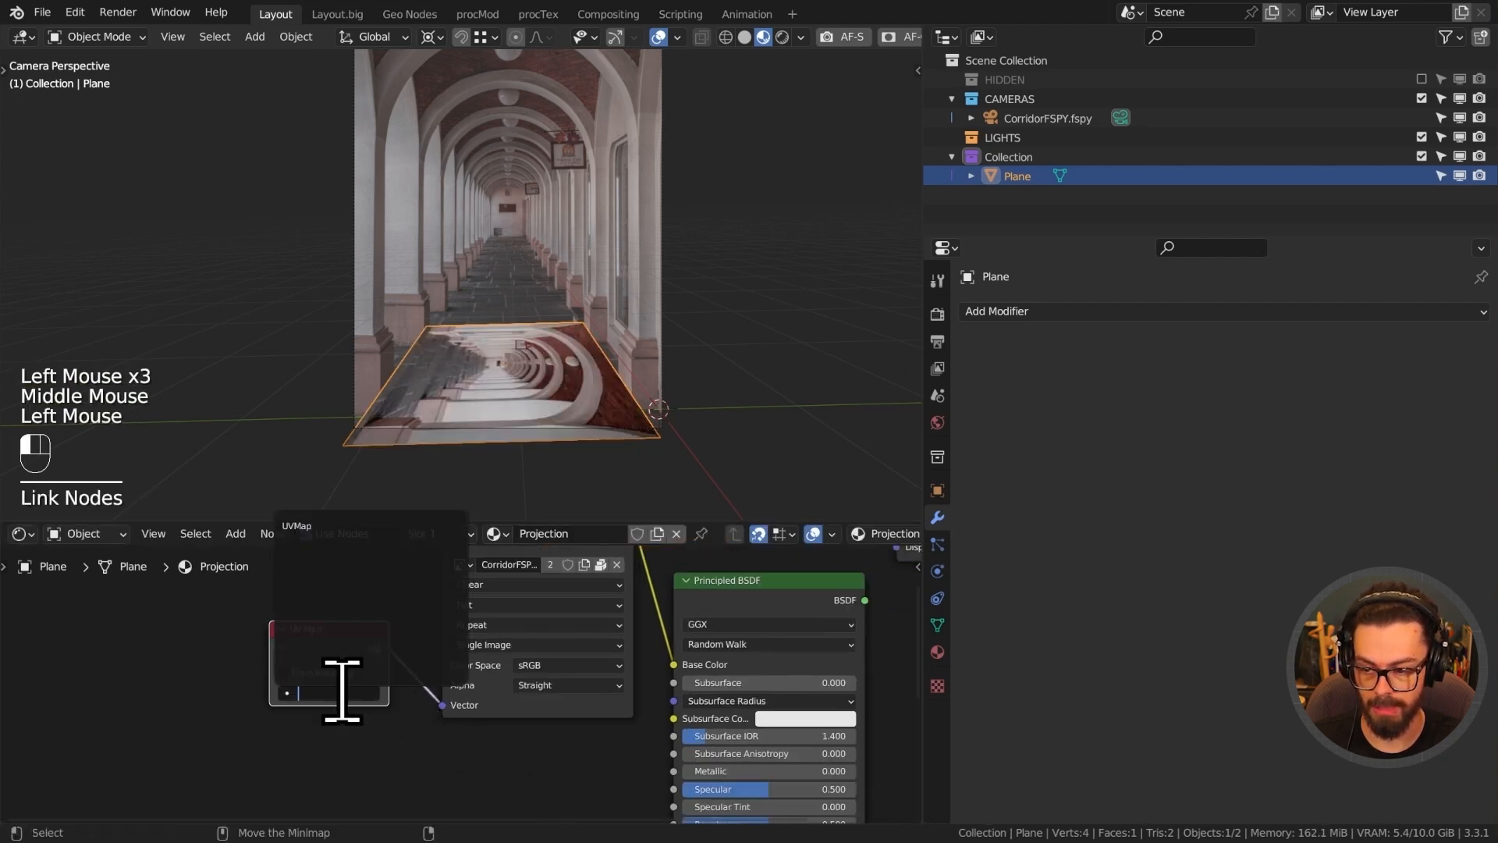
{"action": "left_click", "coordinate": [343, 526]}
Rename the plane's UV map to proj and select proj in the UV Map node.
{"action": "left_click", "coordinate": [940, 625]}
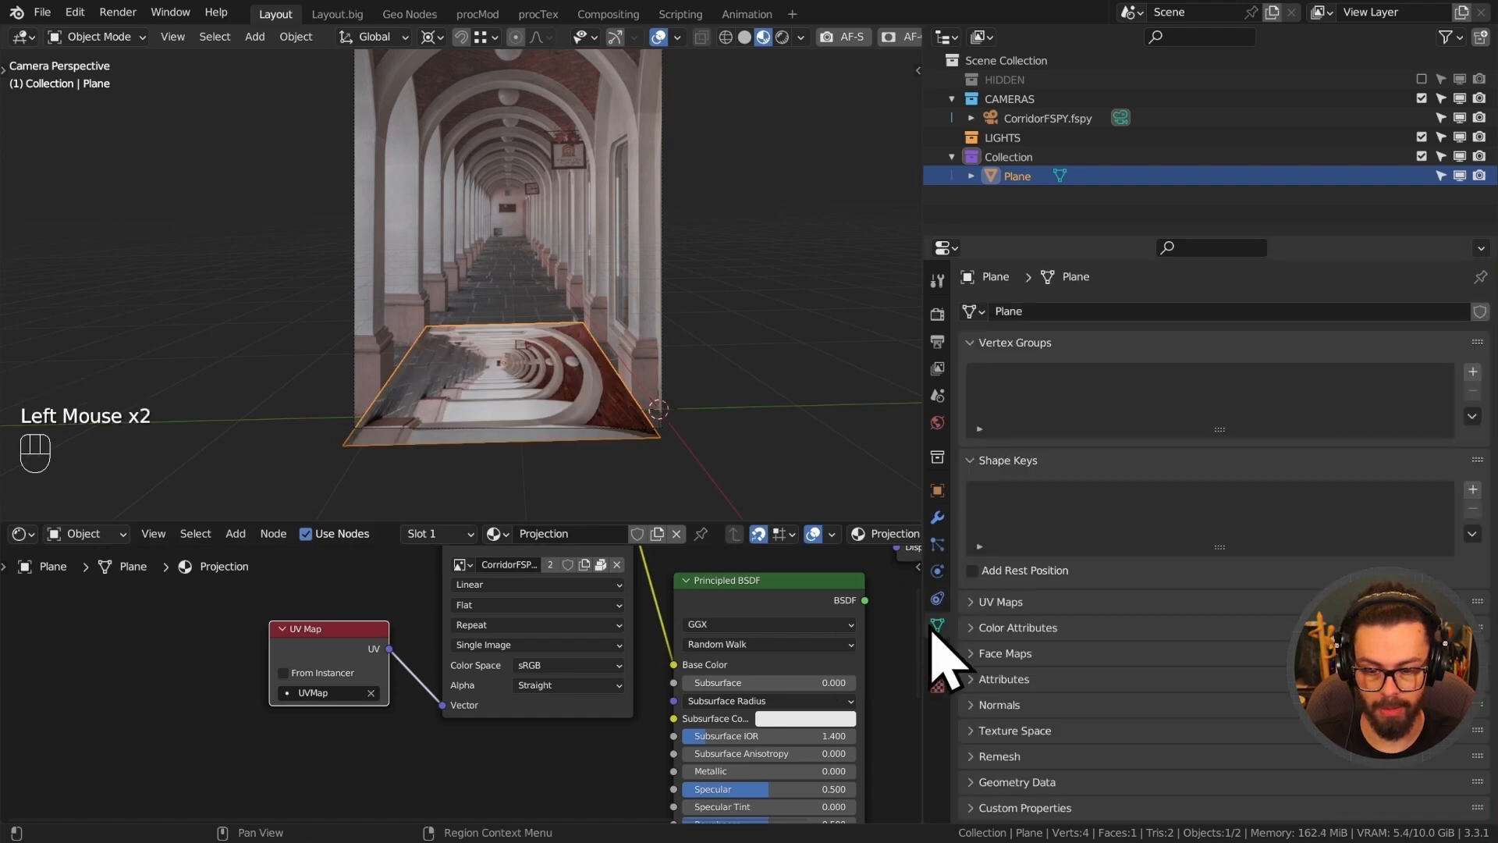
{"action": "left_click_drag", "start_coordinate": [977, 357], "coordinate": [980, 405]}
{"action": "left_click", "coordinate": [975, 396]}
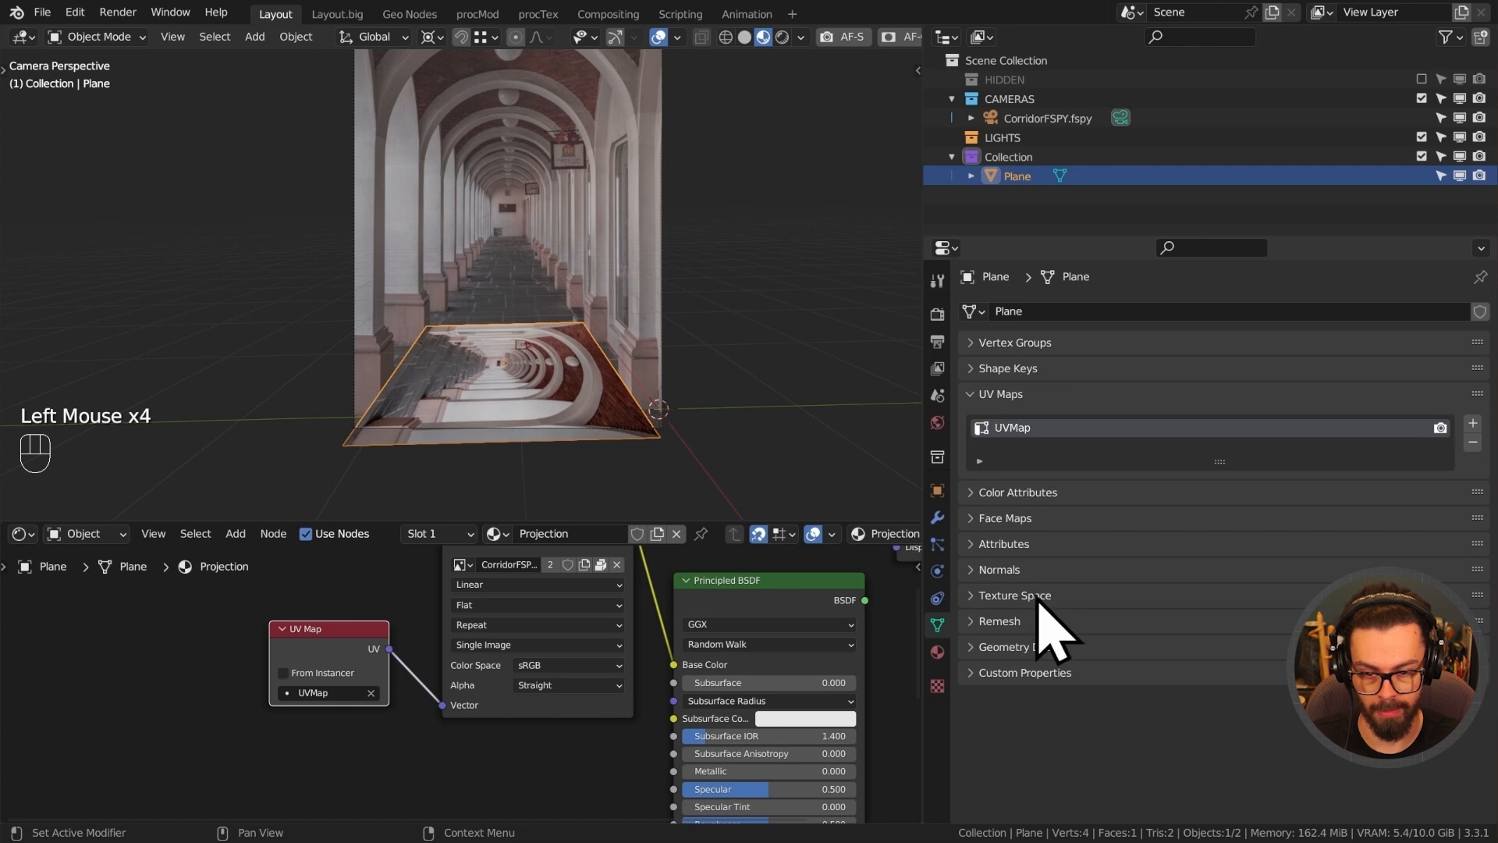
{"action": "left_click_drag", "start_coordinate": [1242, 460], "coordinate": [1206, 497]}
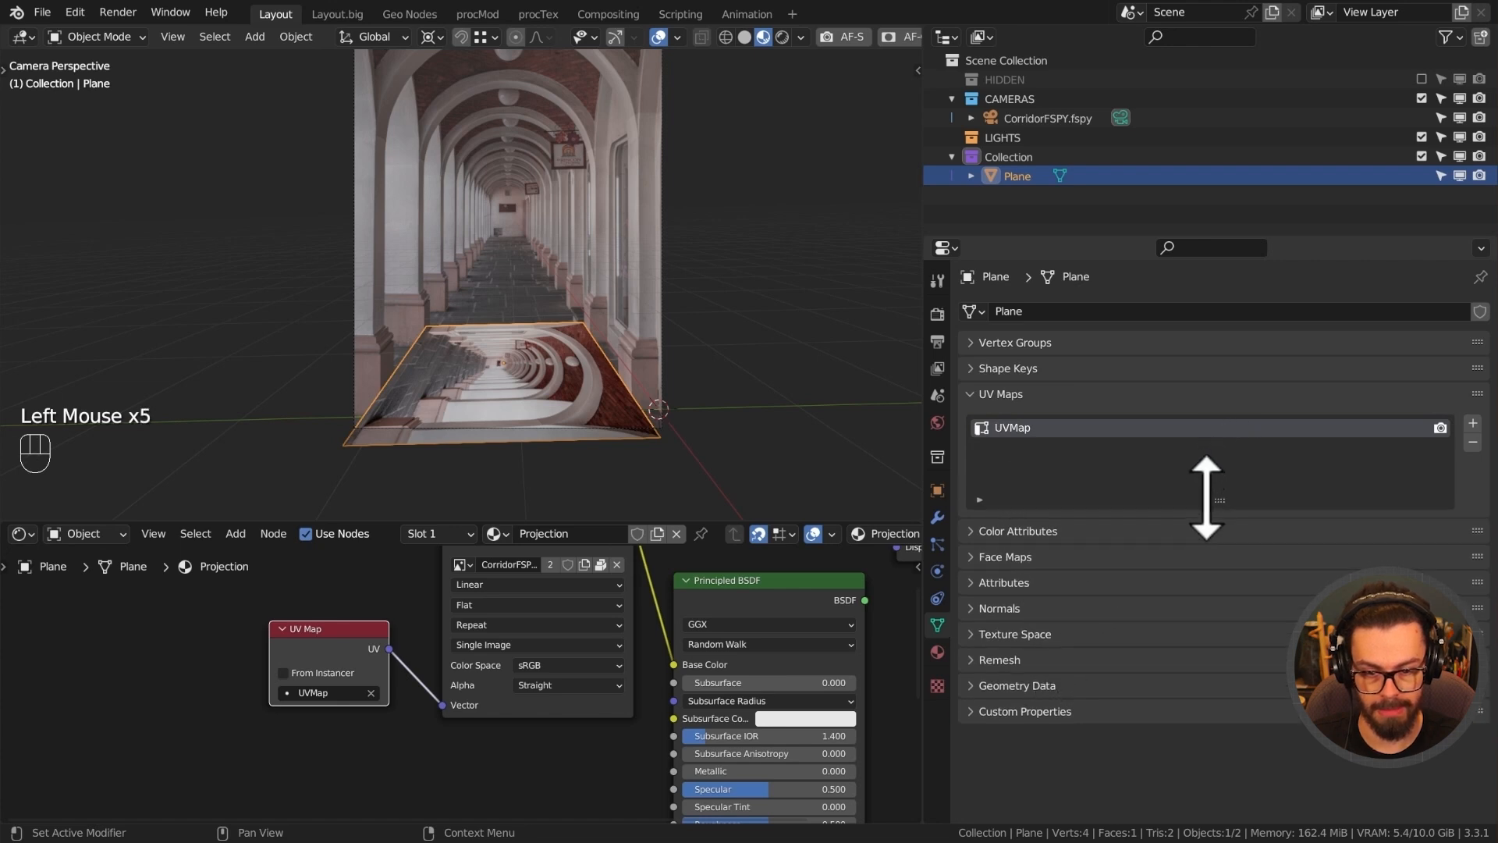
{"action": "double_click", "coordinate": [1035, 431]}
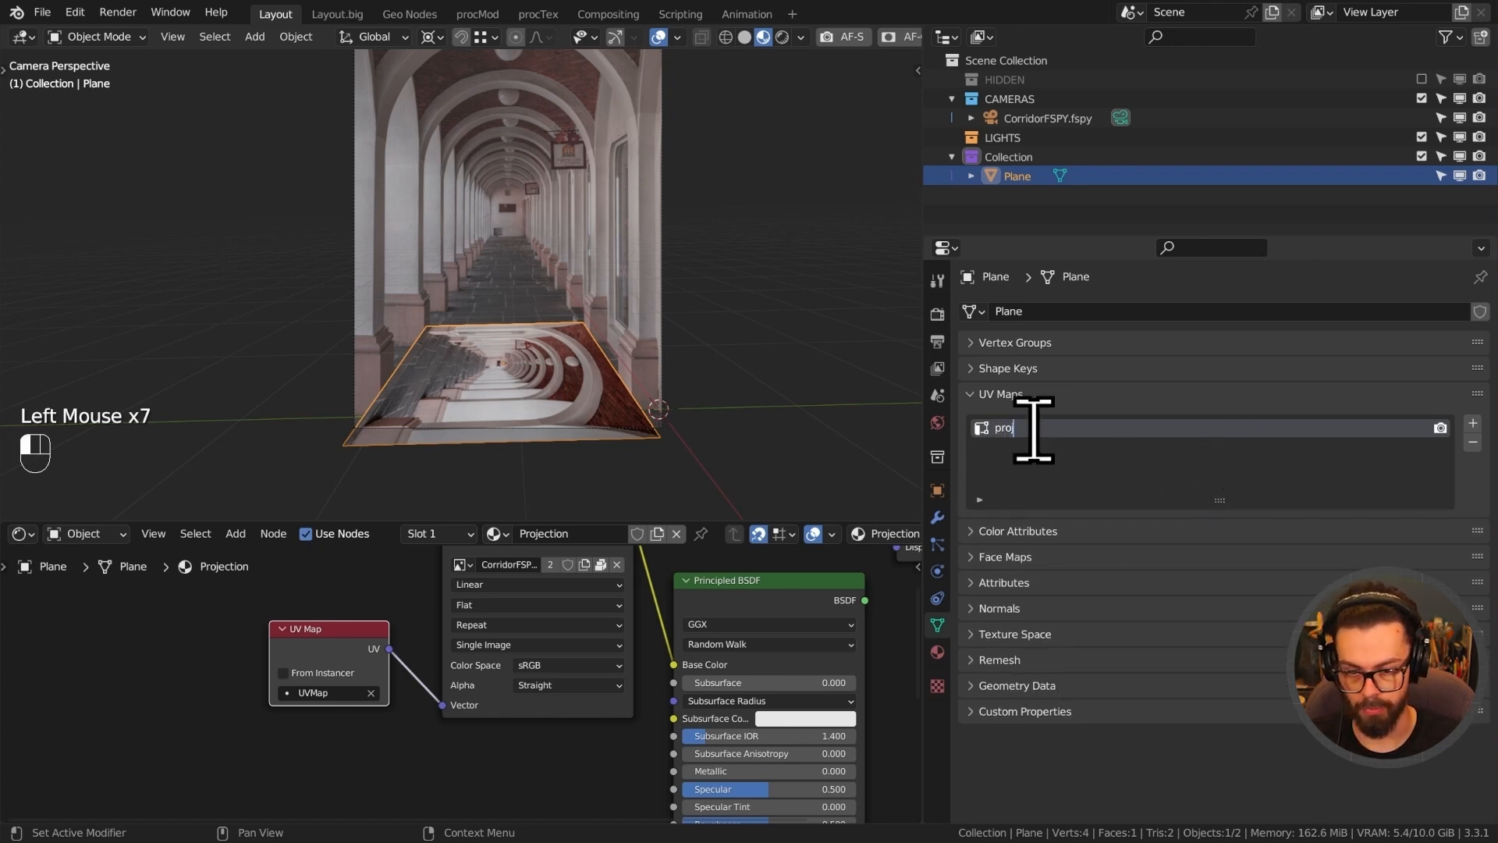
{"action": "type", "text": "proj"}
{"action": "key", "text": "Return"}
{"action": "left_click", "coordinate": [314, 692]}
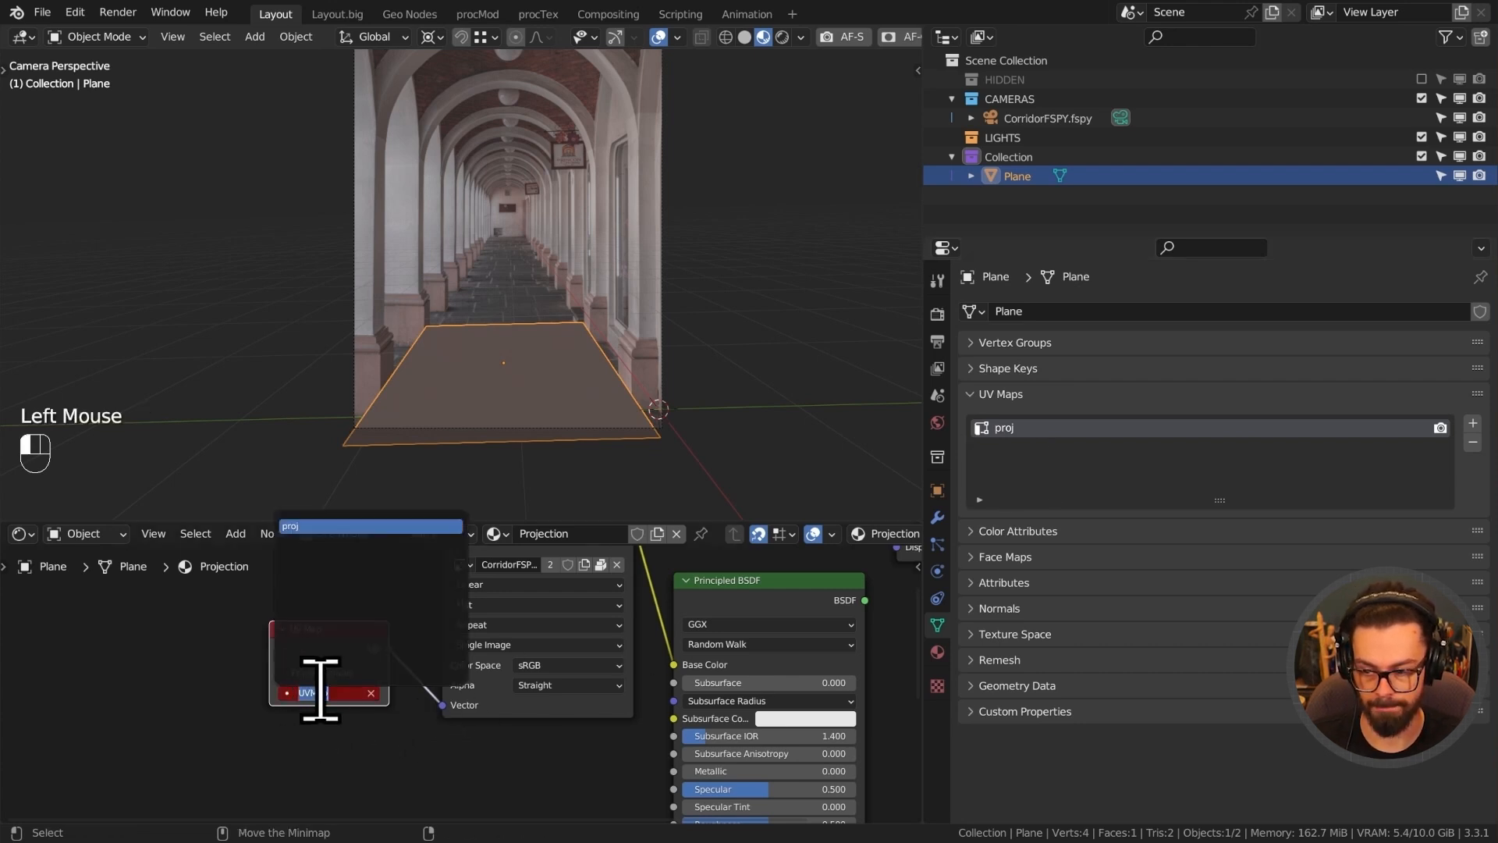
{"action": "left_click", "coordinate": [349, 528]}
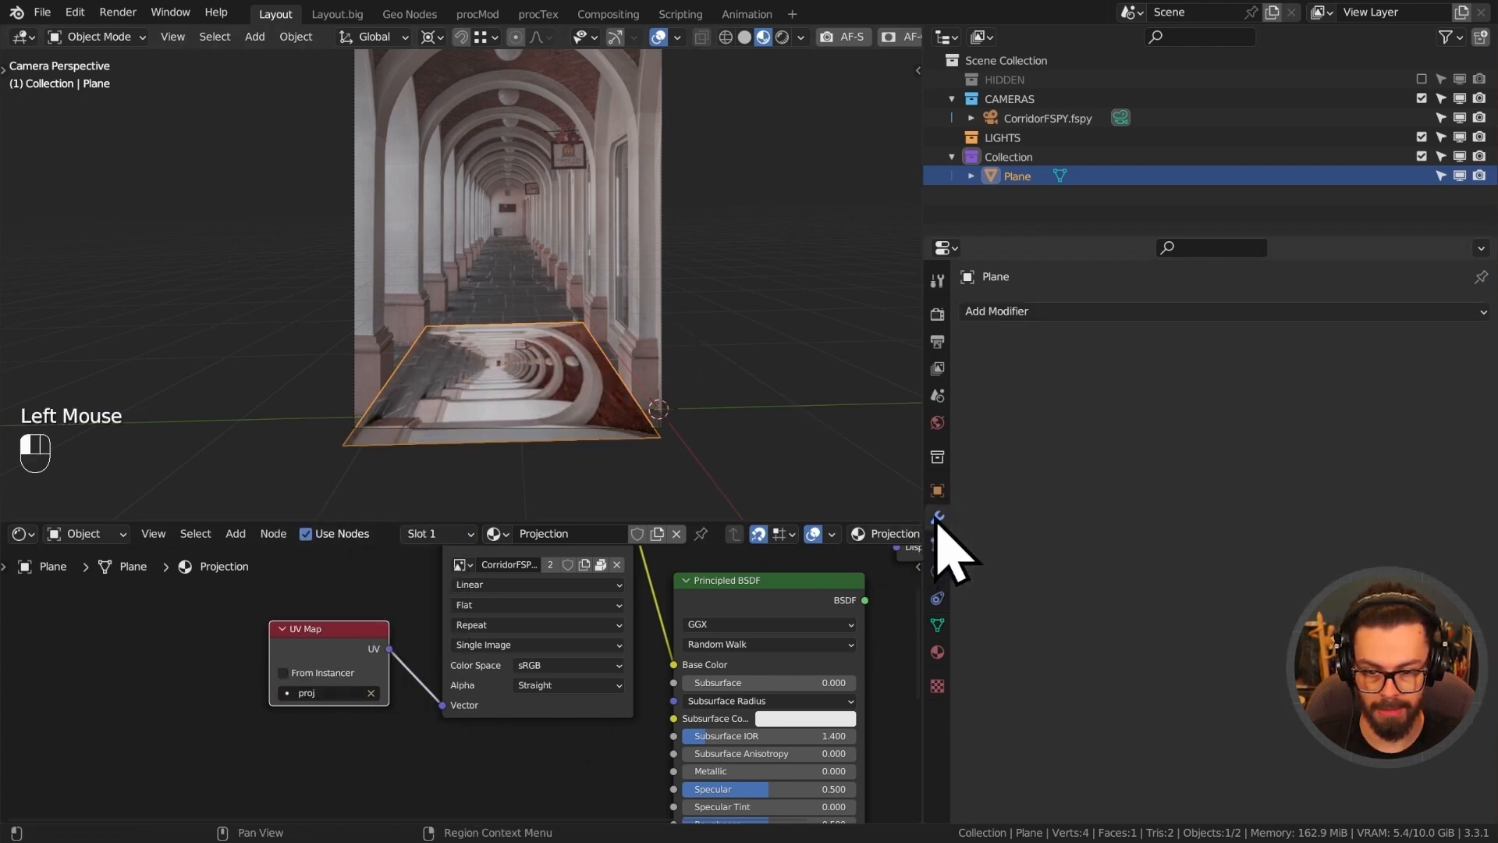
Add a UV Project modifier to the plane with UV map proj and CorridorFSPY.fspy as the projector object.
{"action": "left_click", "coordinate": [1042, 312]}
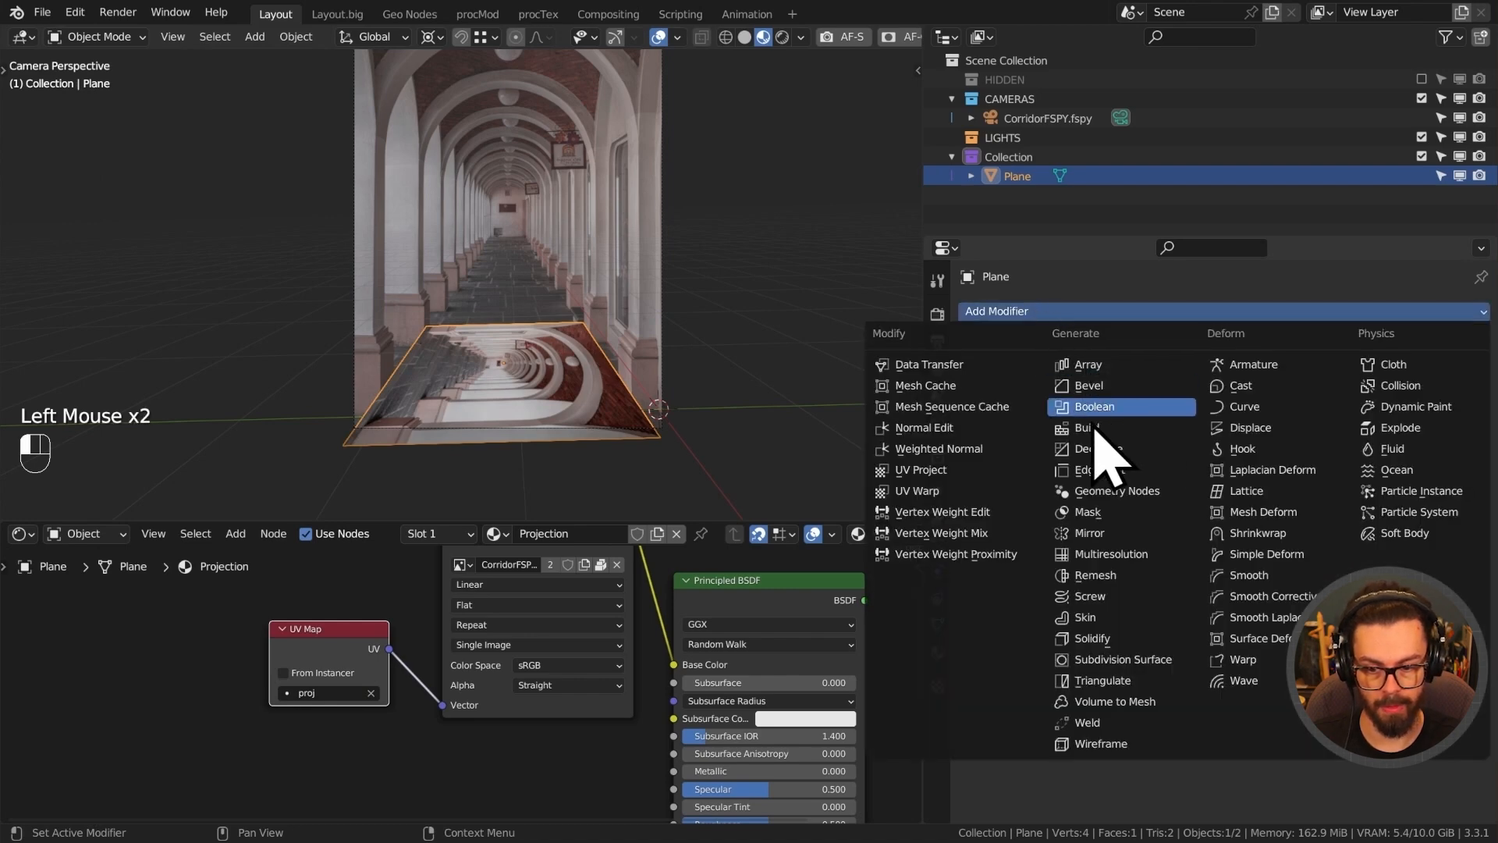
{"action": "left_click", "coordinate": [951, 474]}
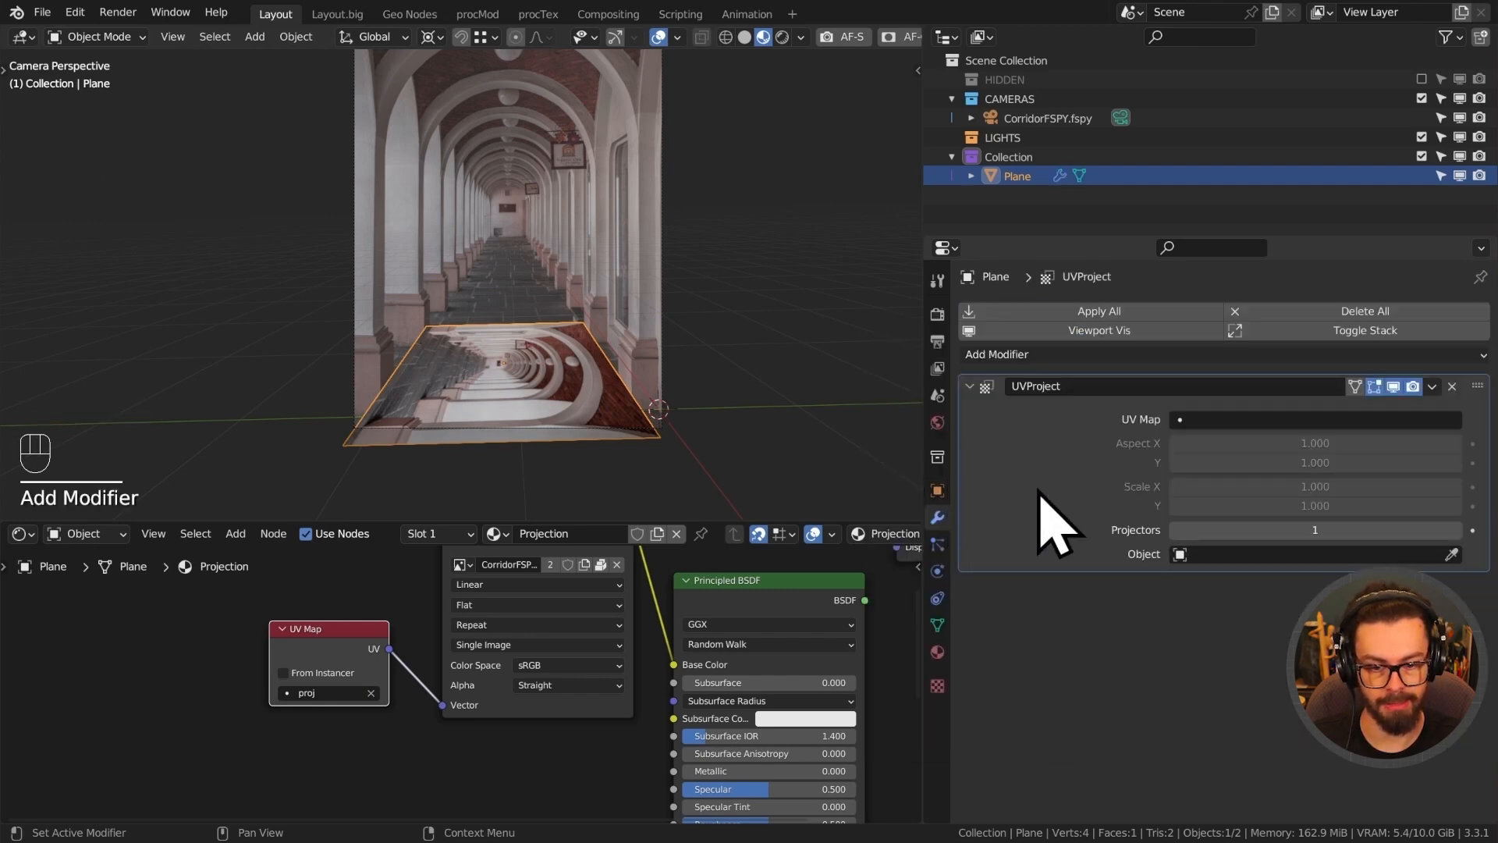
{"action": "left_click", "coordinate": [1256, 421]}
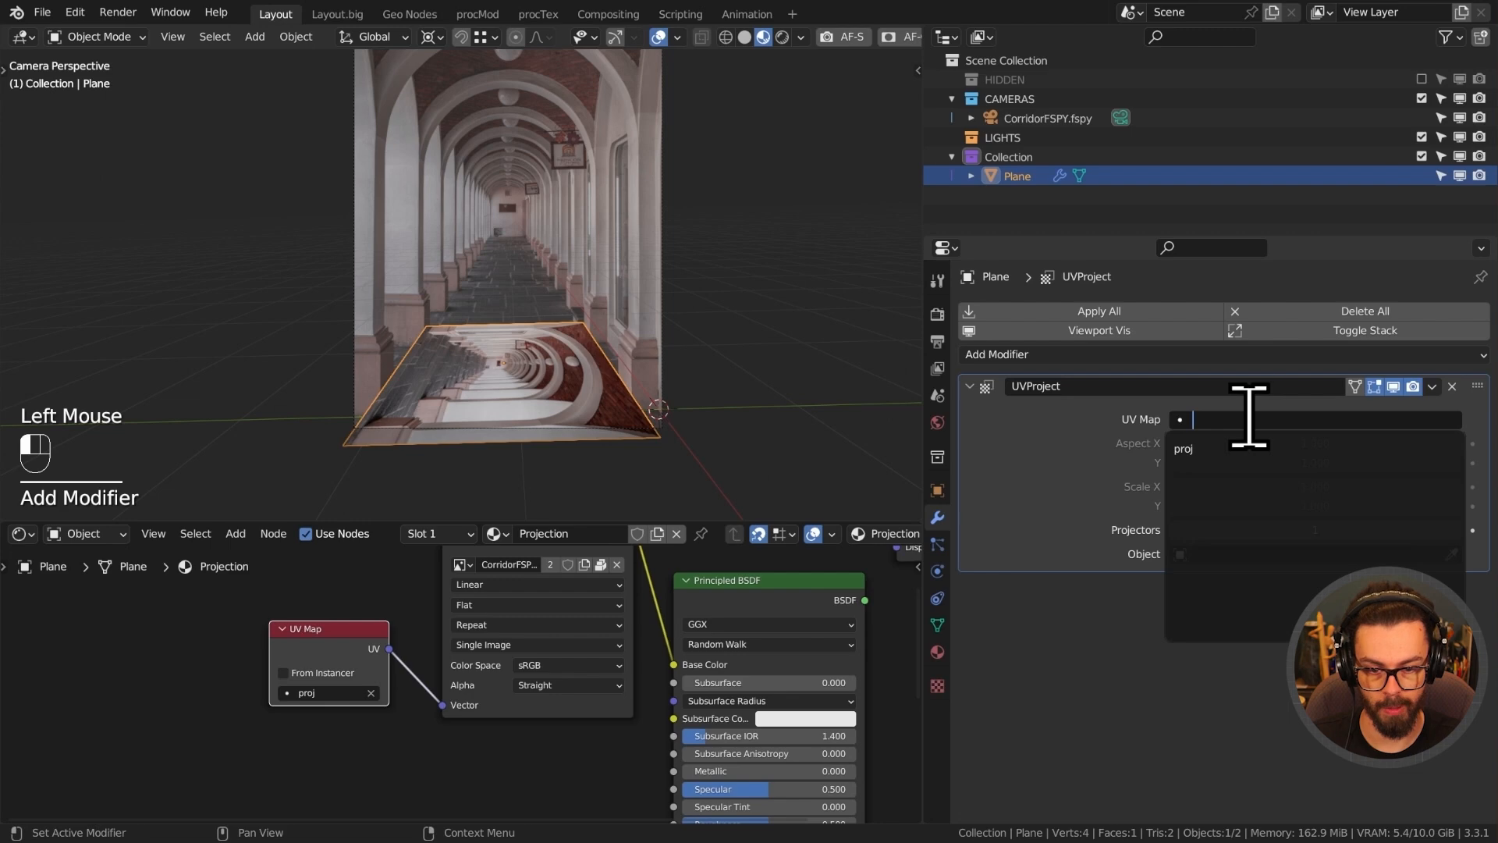
{"action": "left_click", "coordinate": [1206, 444]}
{"action": "left_click", "coordinate": [1239, 554]}
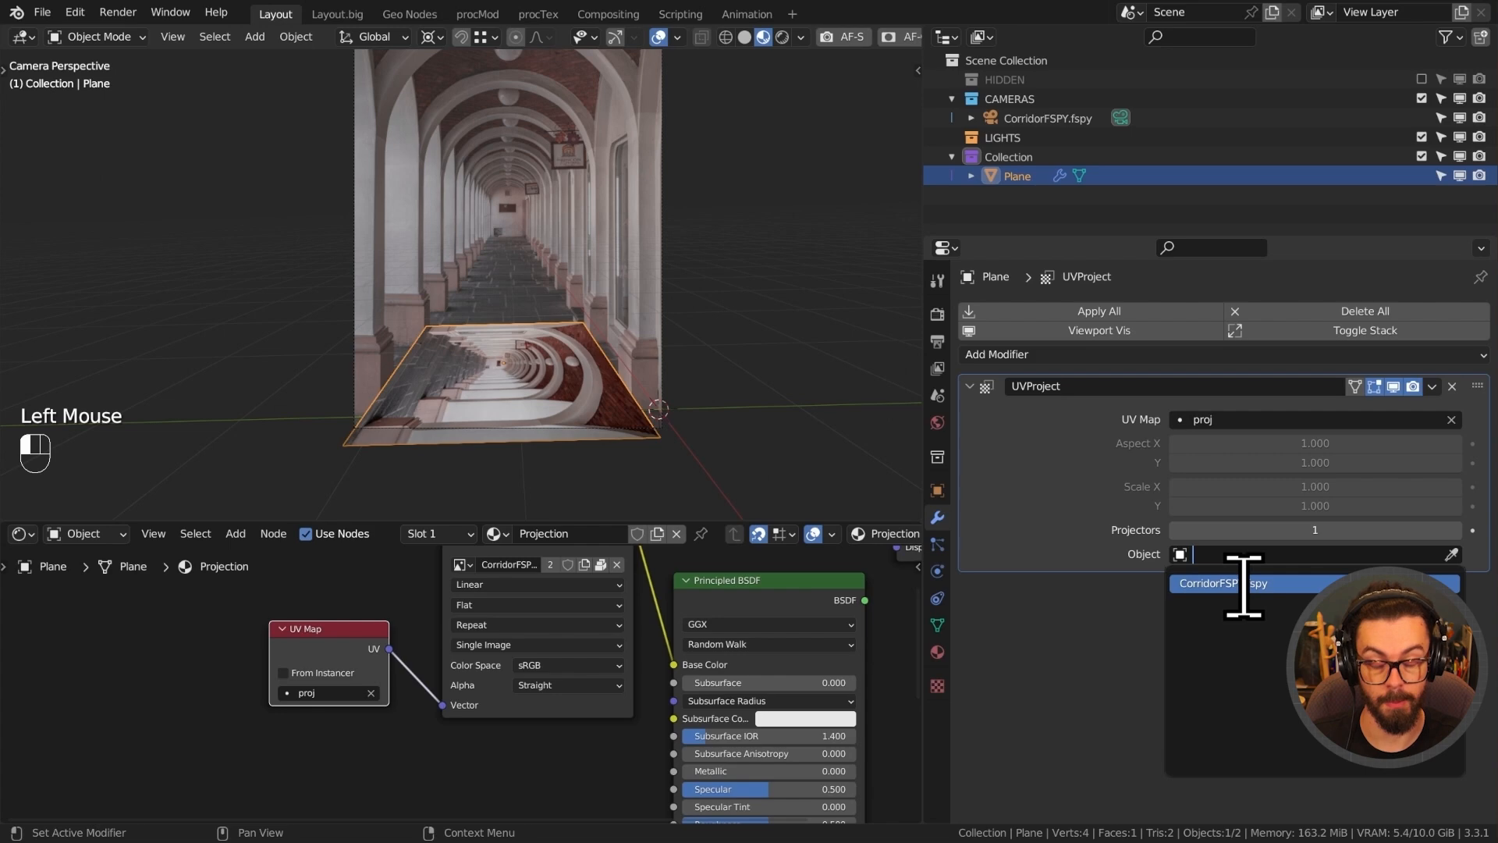
{"action": "left_click", "coordinate": [1325, 581]}
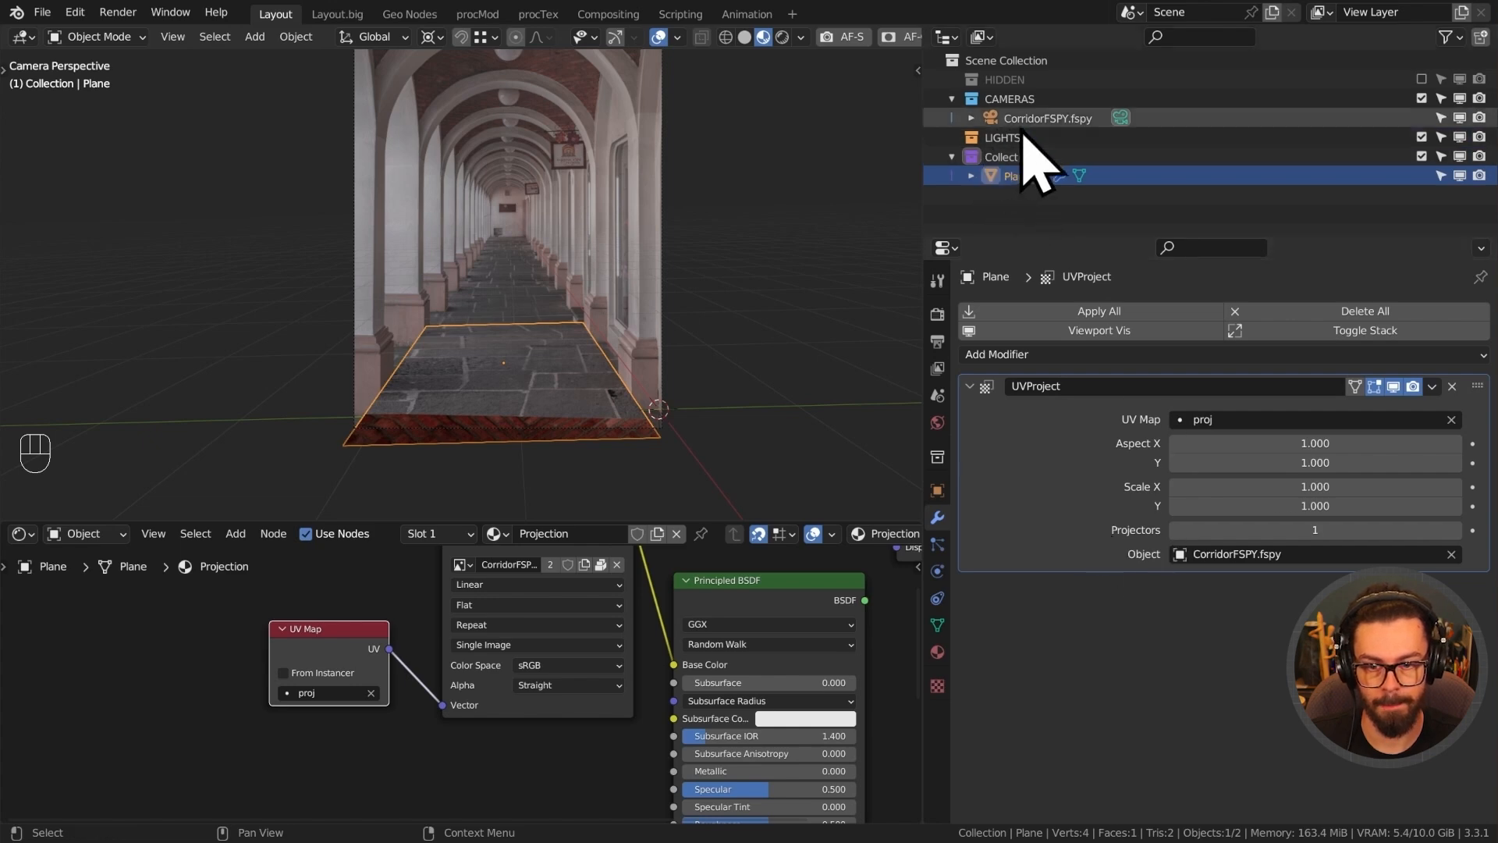
Move the floor plane's far edge about 12.7 m along X to the end of the corridor.
{"action": "left_click", "coordinate": [1055, 119]}
{"action": "double_click", "coordinate": [1058, 176]}
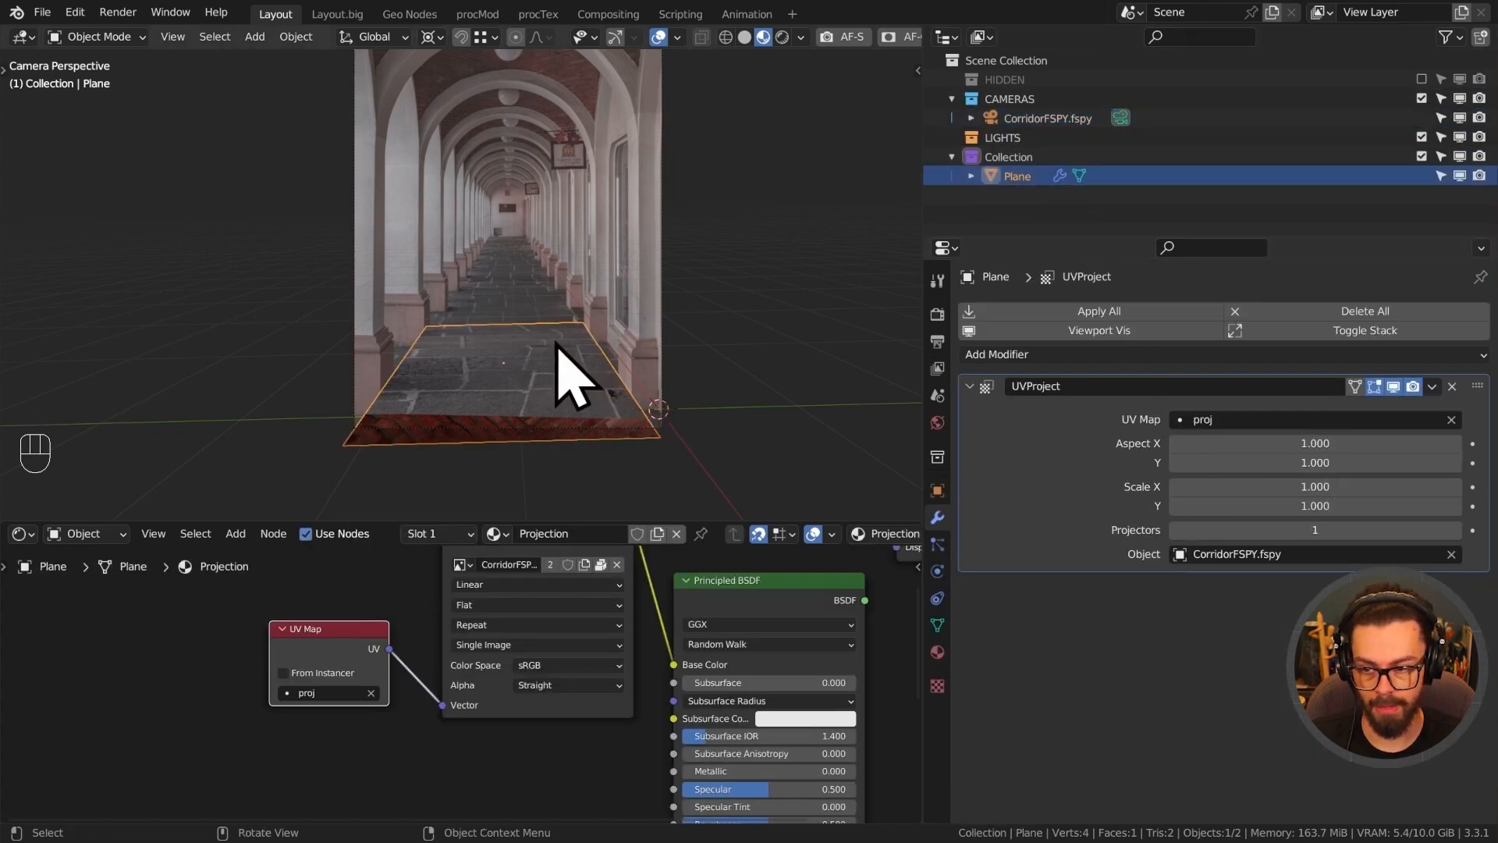
{"action": "key", "text": "Tab"}
{"action": "key", "text": "g"}
{"action": "key", "text": "x"}
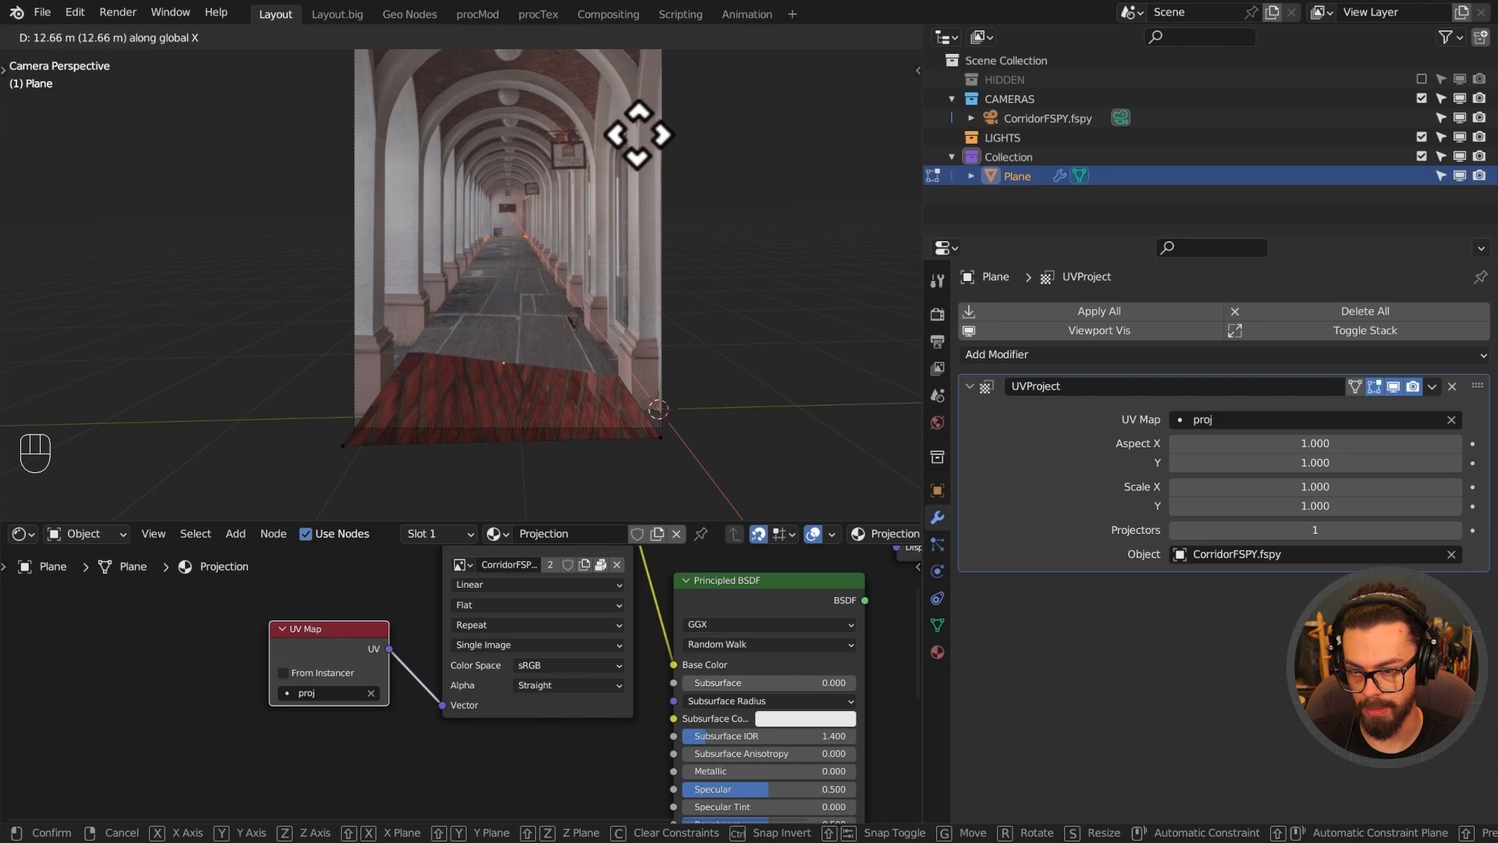
{"action": "left_click", "coordinate": [637, 134]}
Select the floor's left edge and extrude it about 2 m upward along Z to form the left wall.
{"action": "middle_click_drag", "start_coordinate": [642, 207], "coordinate": [625, 234], "text": "shift"}
{"action": "scroll", "coordinate": [559, 298], "scroll_direction": "up", "scroll_amount": 3}
{"action": "scroll", "coordinate": [559, 298], "scroll_direction": "down", "scroll_amount": 2}
{"action": "middle_click_drag", "start_coordinate": [559, 298], "coordinate": [502, 227], "text": "shift"}
{"action": "left_click", "coordinate": [499, 229]}
{"action": "scroll", "coordinate": [478, 302], "scroll_direction": "down", "scroll_amount": 2}
{"action": "left_click", "coordinate": [392, 390], "text": "shift"}
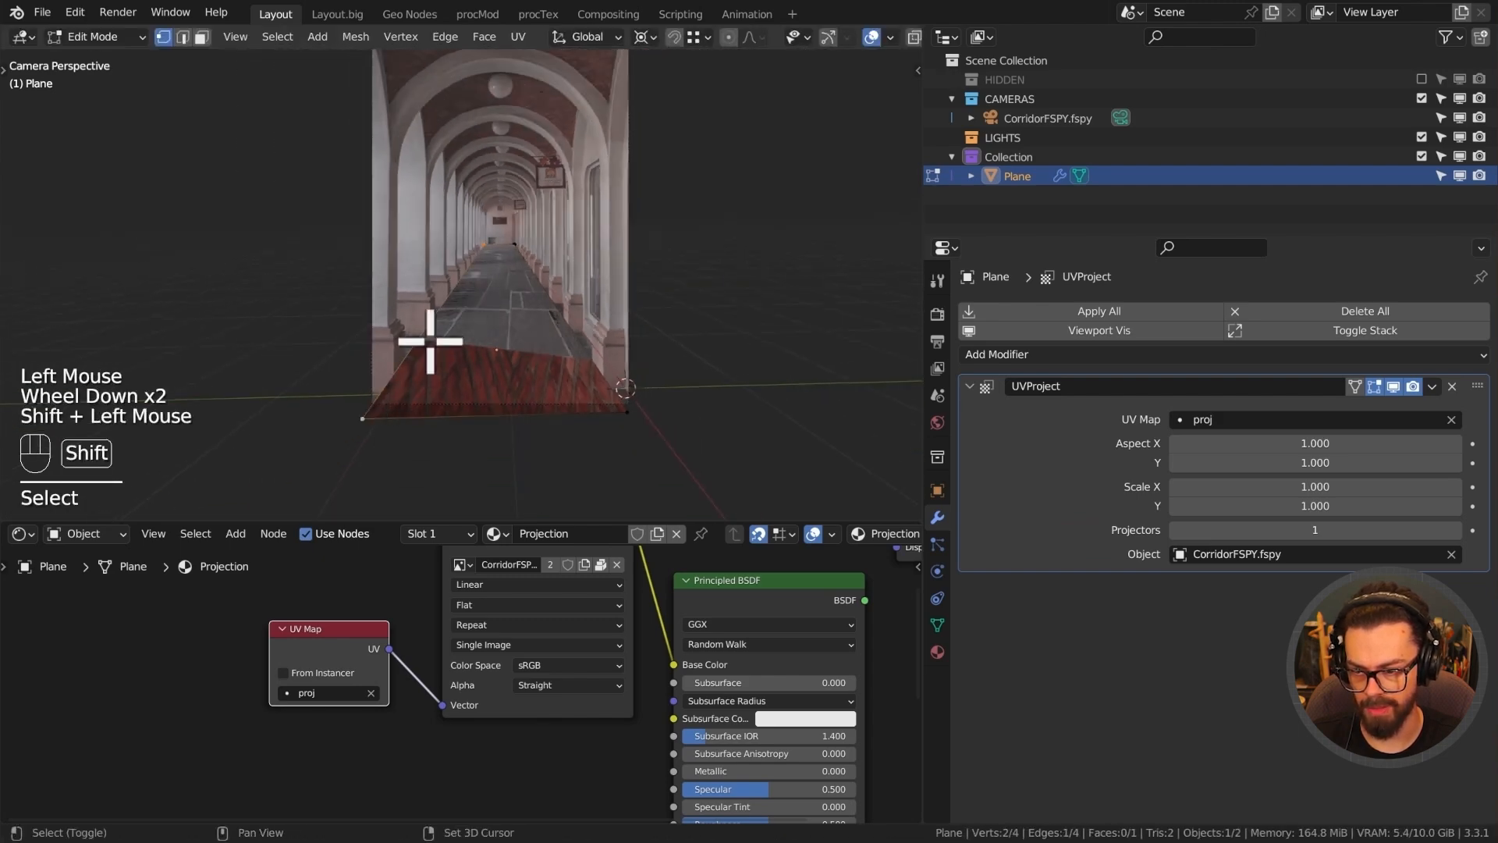
{"action": "middle_click_drag", "start_coordinate": [392, 390], "coordinate": [488, 378], "text": "shift"}
{"action": "key", "text": "e"}
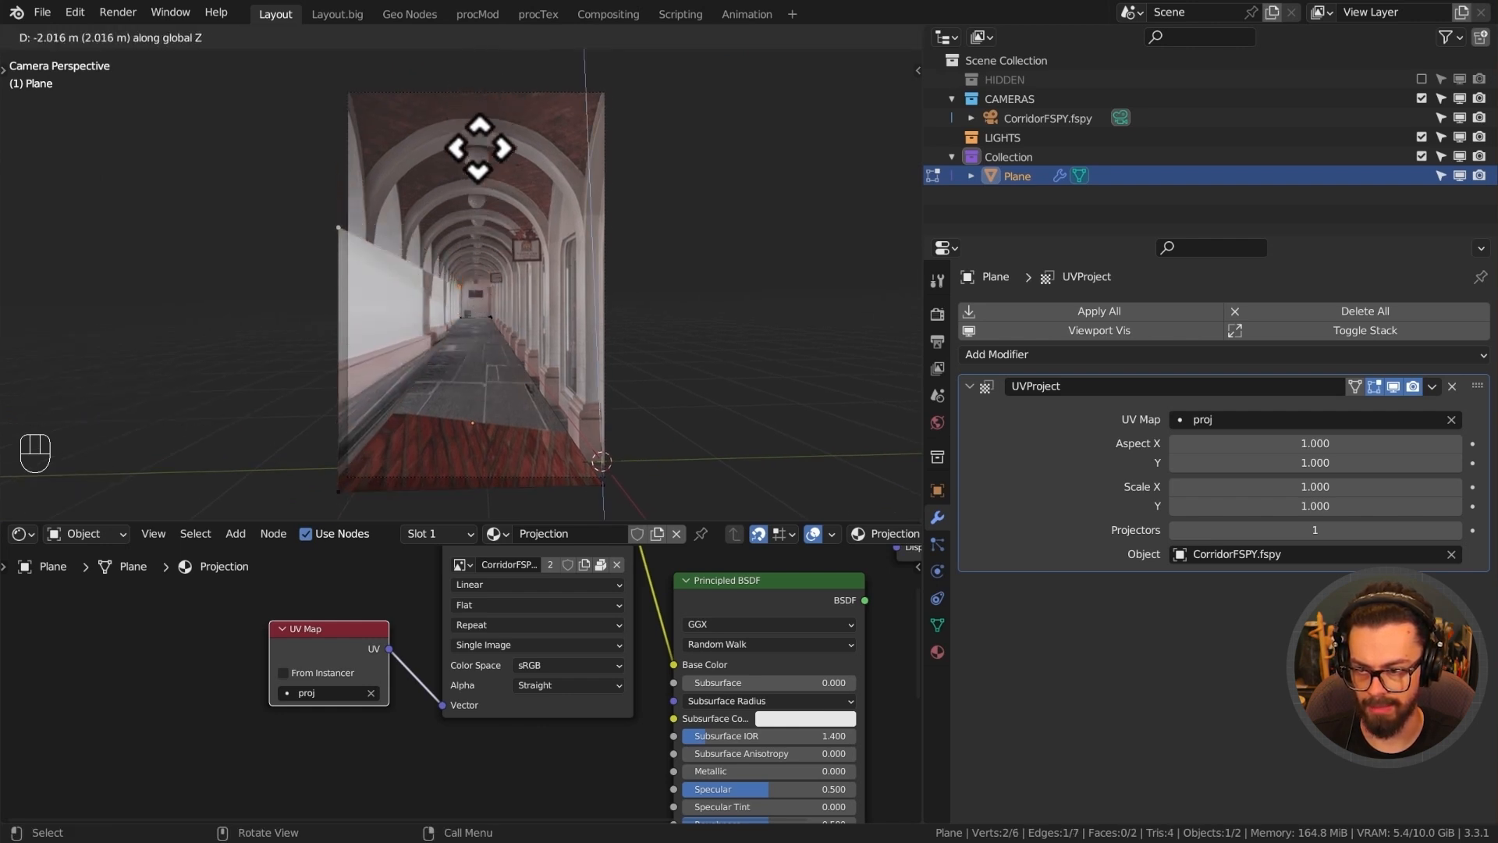
{"action": "left_click", "coordinate": [472, 134]}
Leave Edit Mode, examine the projected texture on the floor and wall from the side, and return to the camera view.
{"action": "scroll", "coordinate": [550, 250], "scroll_direction": "up", "scroll_amount": 1}
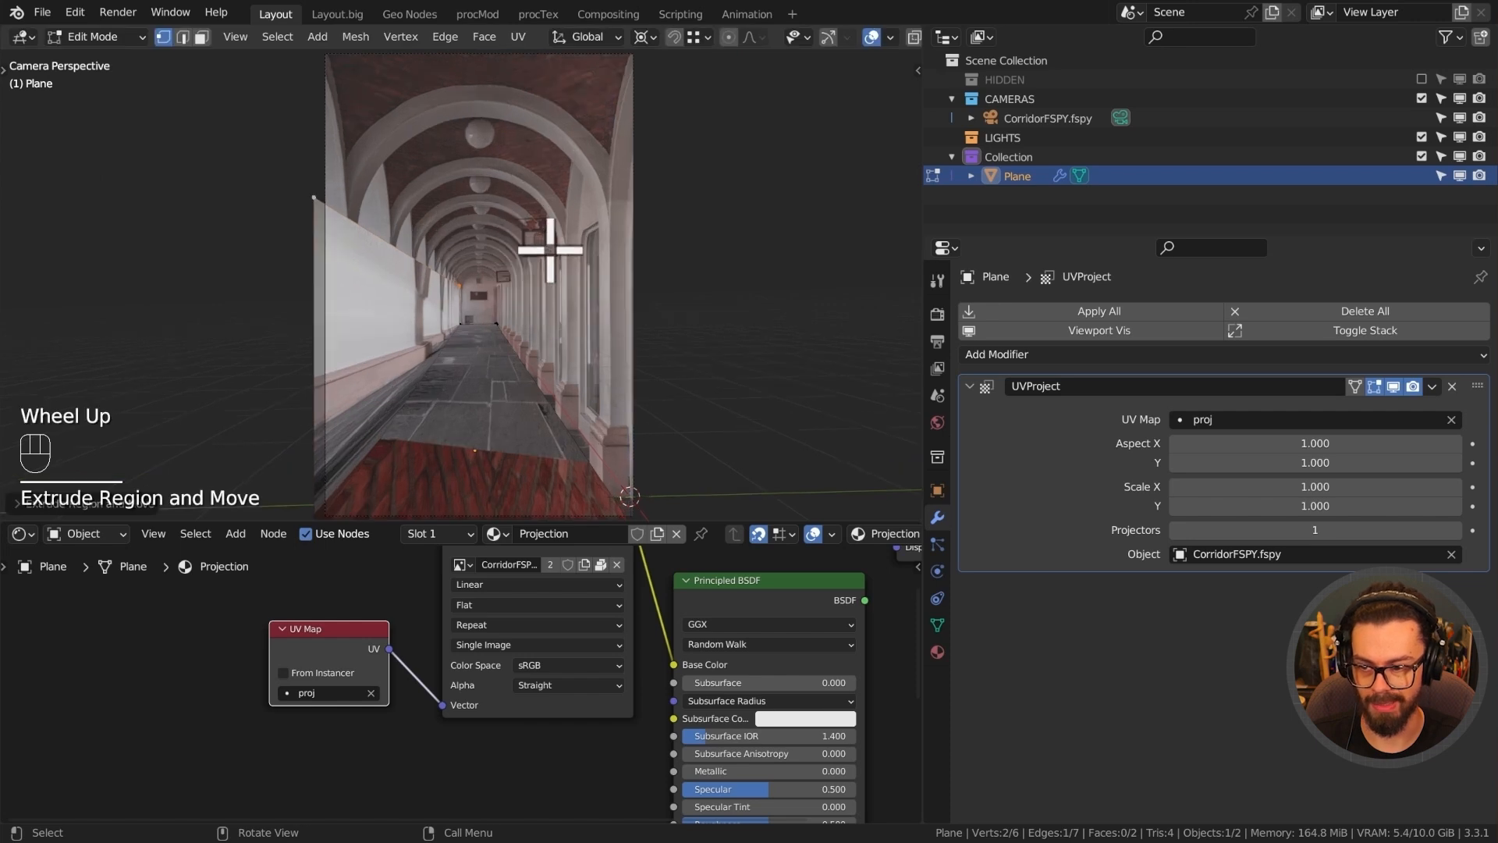
{"action": "key", "text": "Tab"}
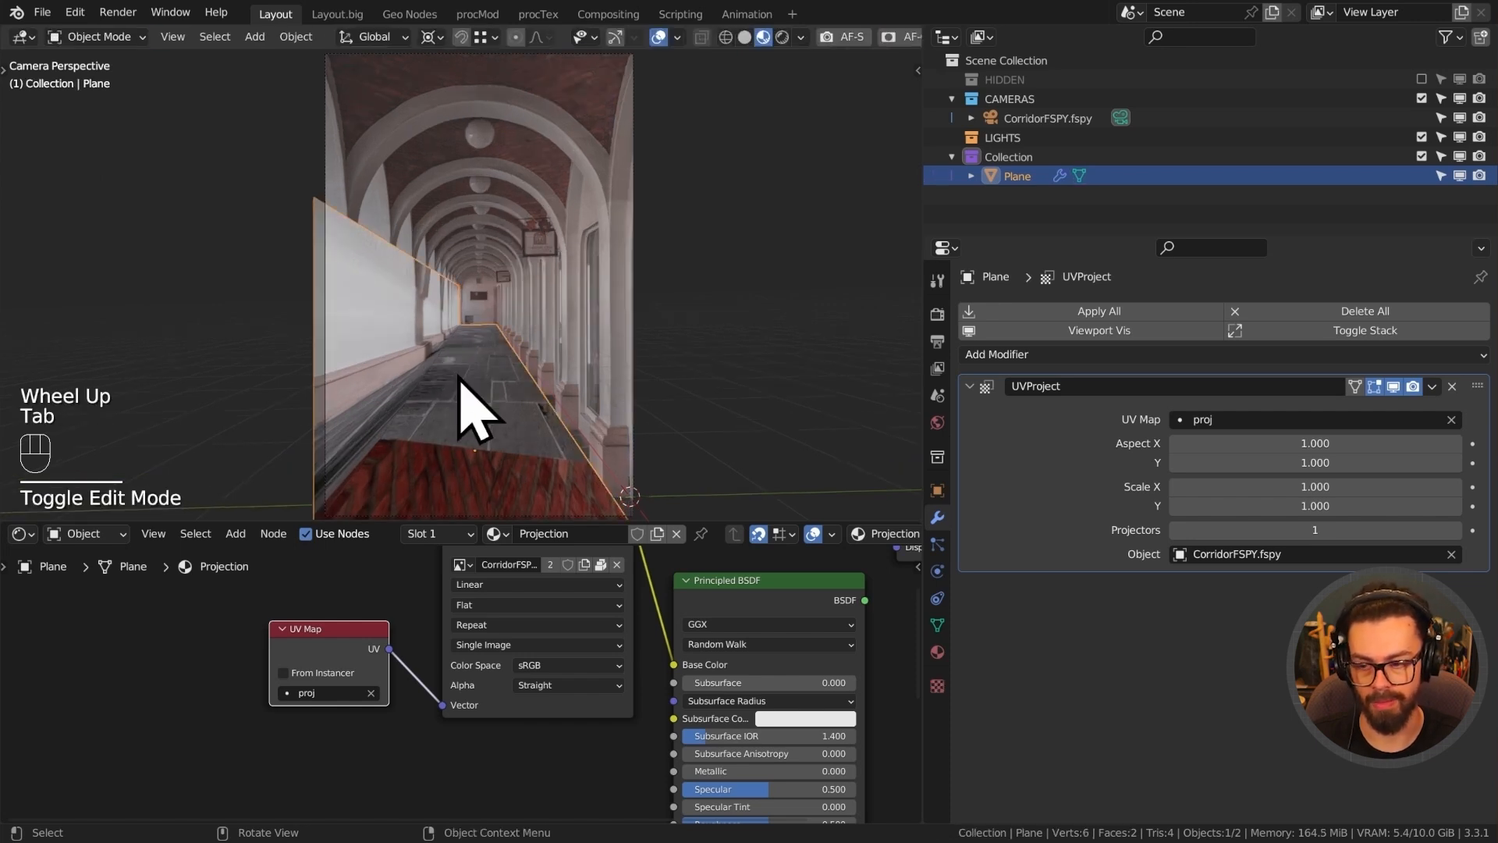
{"action": "scroll", "coordinate": [493, 351], "scroll_direction": "down", "scroll_amount": 2}
{"action": "middle_click_drag", "start_coordinate": [493, 351], "coordinate": [633, 322]}
{"action": "scroll", "coordinate": [351, 377], "scroll_direction": "down", "scroll_amount": 2}
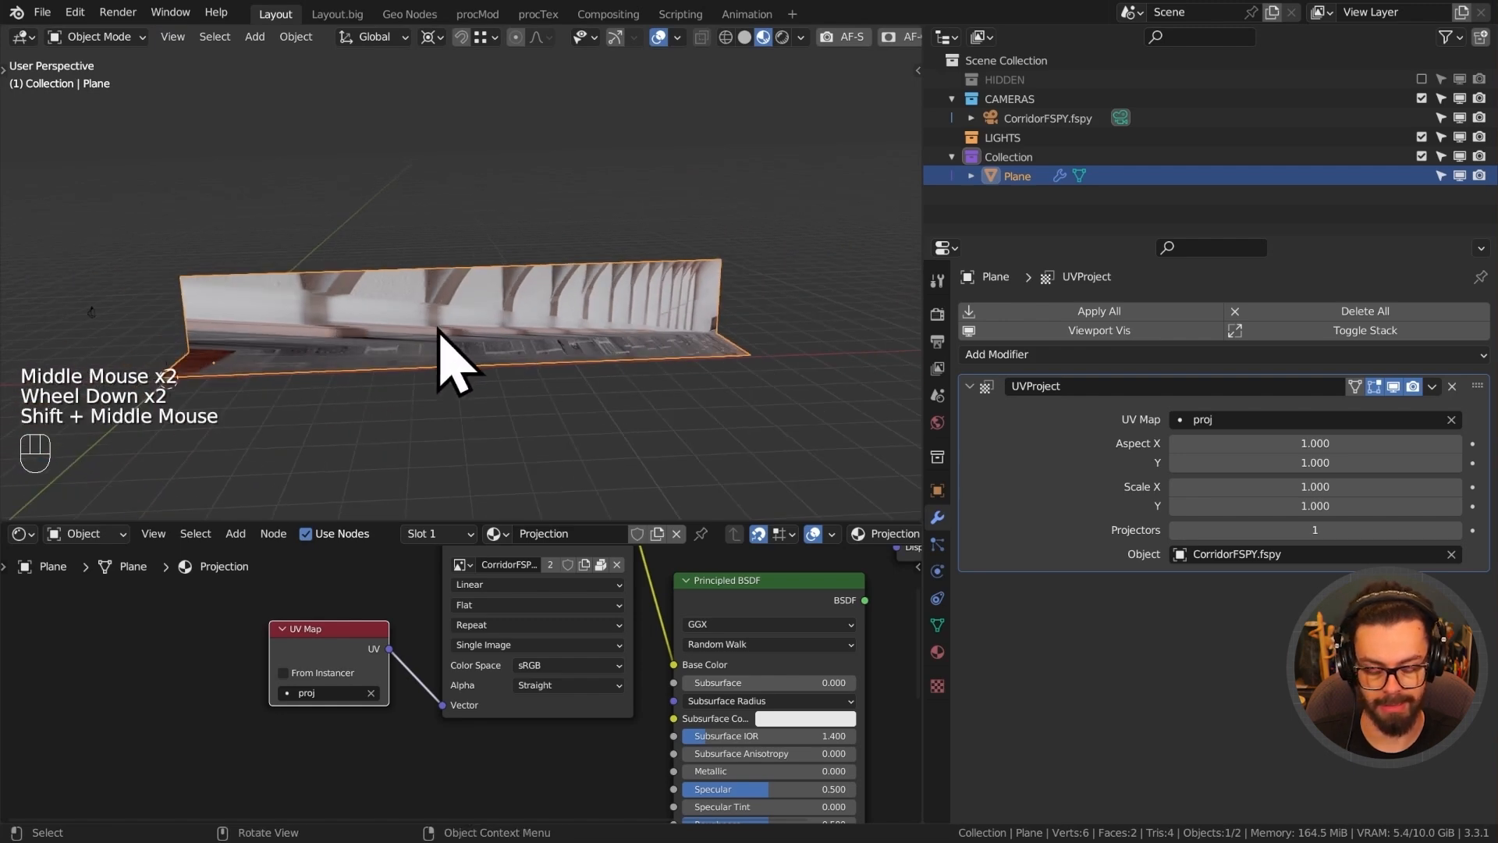
{"action": "key", "text": "KP_0"}
{"action": "scroll", "coordinate": [468, 371], "scroll_direction": "up", "scroll_amount": 1}
{"action": "scroll", "coordinate": [472, 375], "scroll_direction": "down", "scroll_amount": 1}
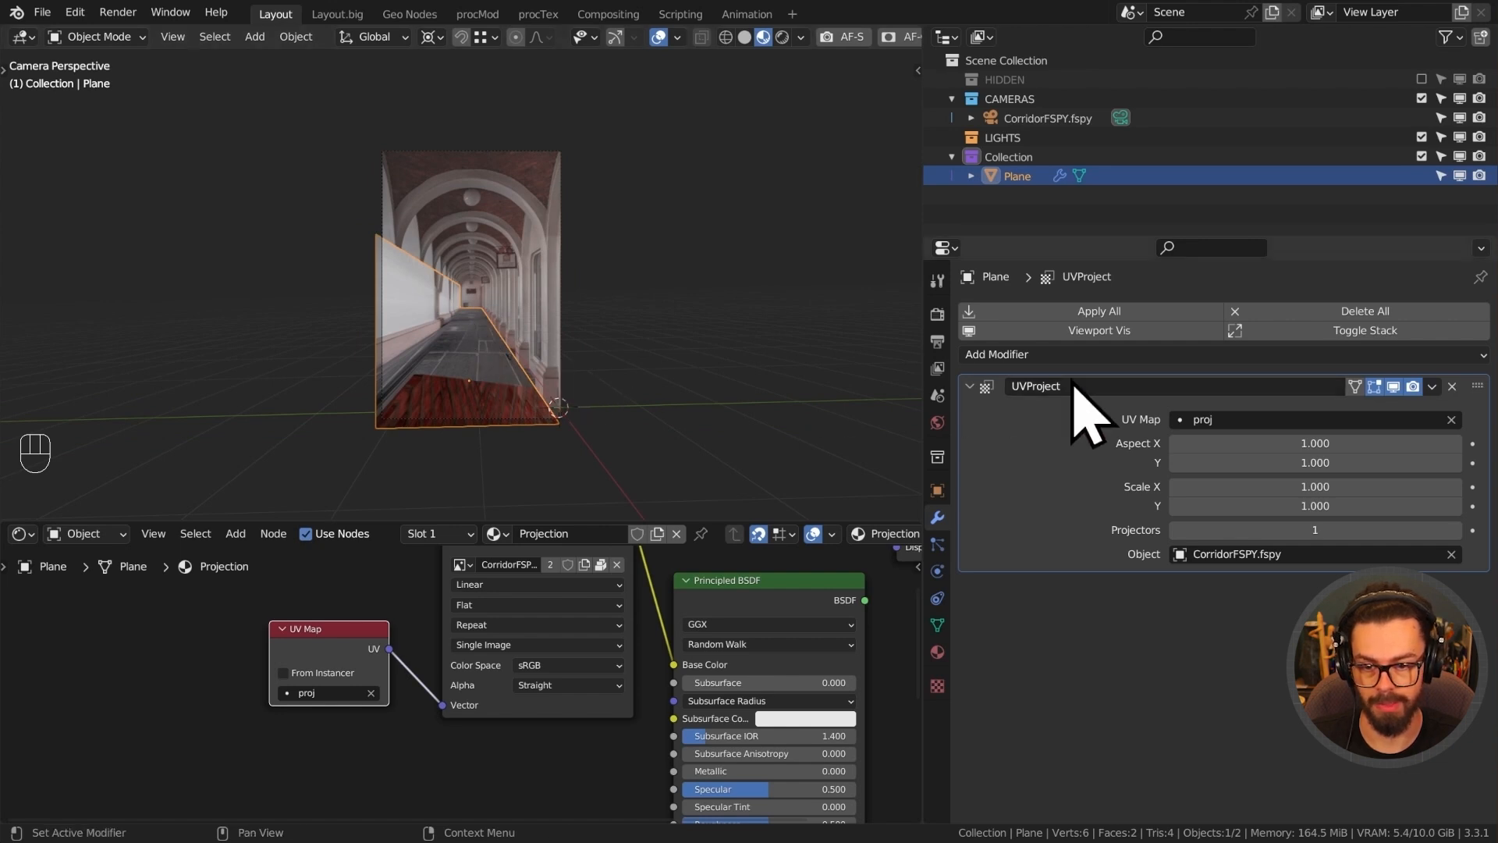
Add a Subdivision Surface modifier above UVProject in the stack and set it to Simple.
{"action": "left_click", "coordinate": [1042, 357]}
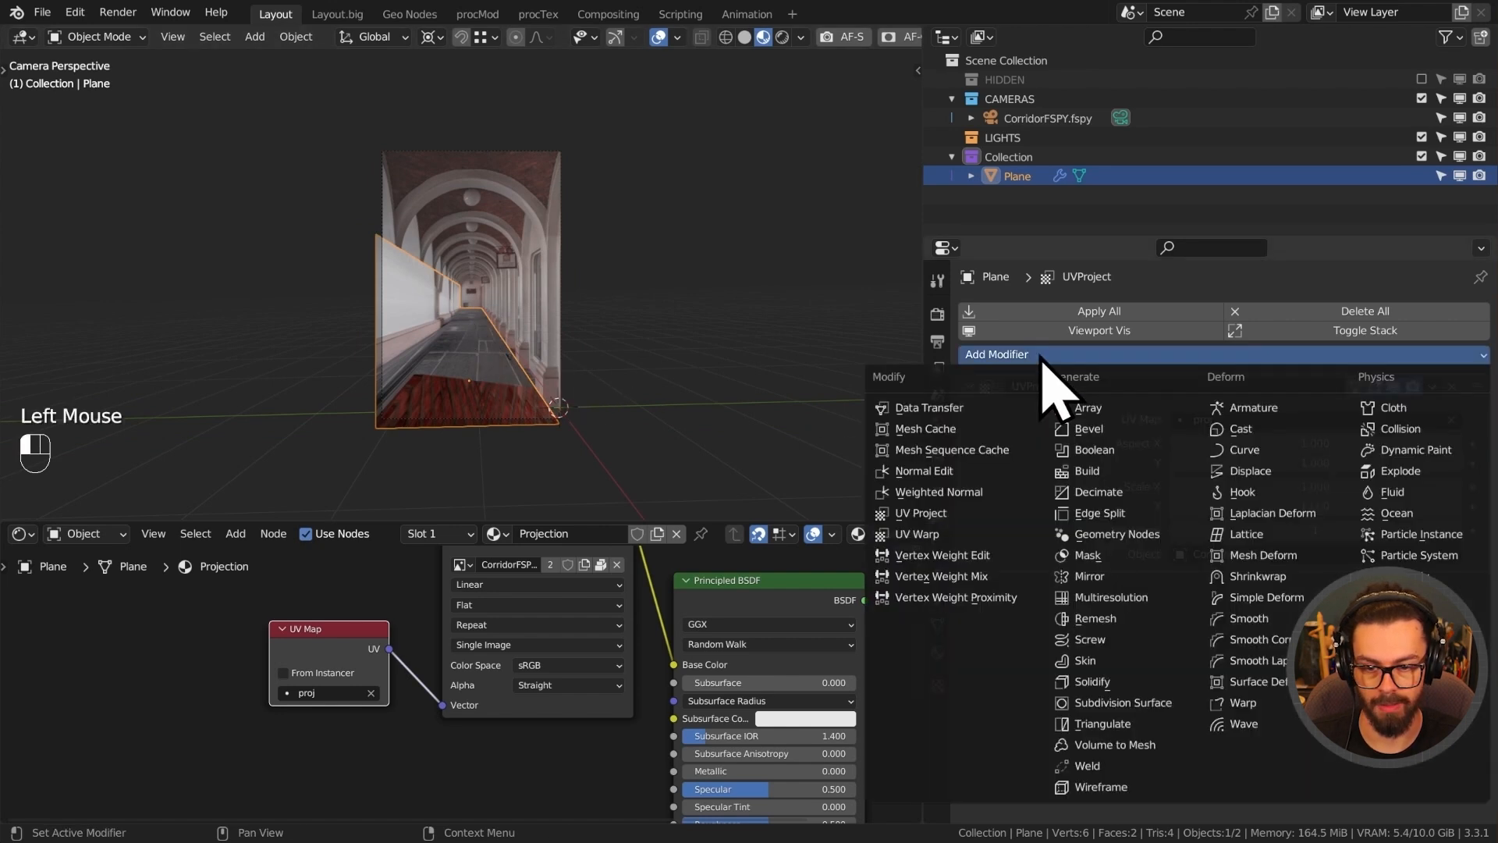
{"action": "left_click", "coordinate": [1135, 708]}
{"action": "left_click_drag", "start_coordinate": [1477, 587], "coordinate": [1472, 383]}
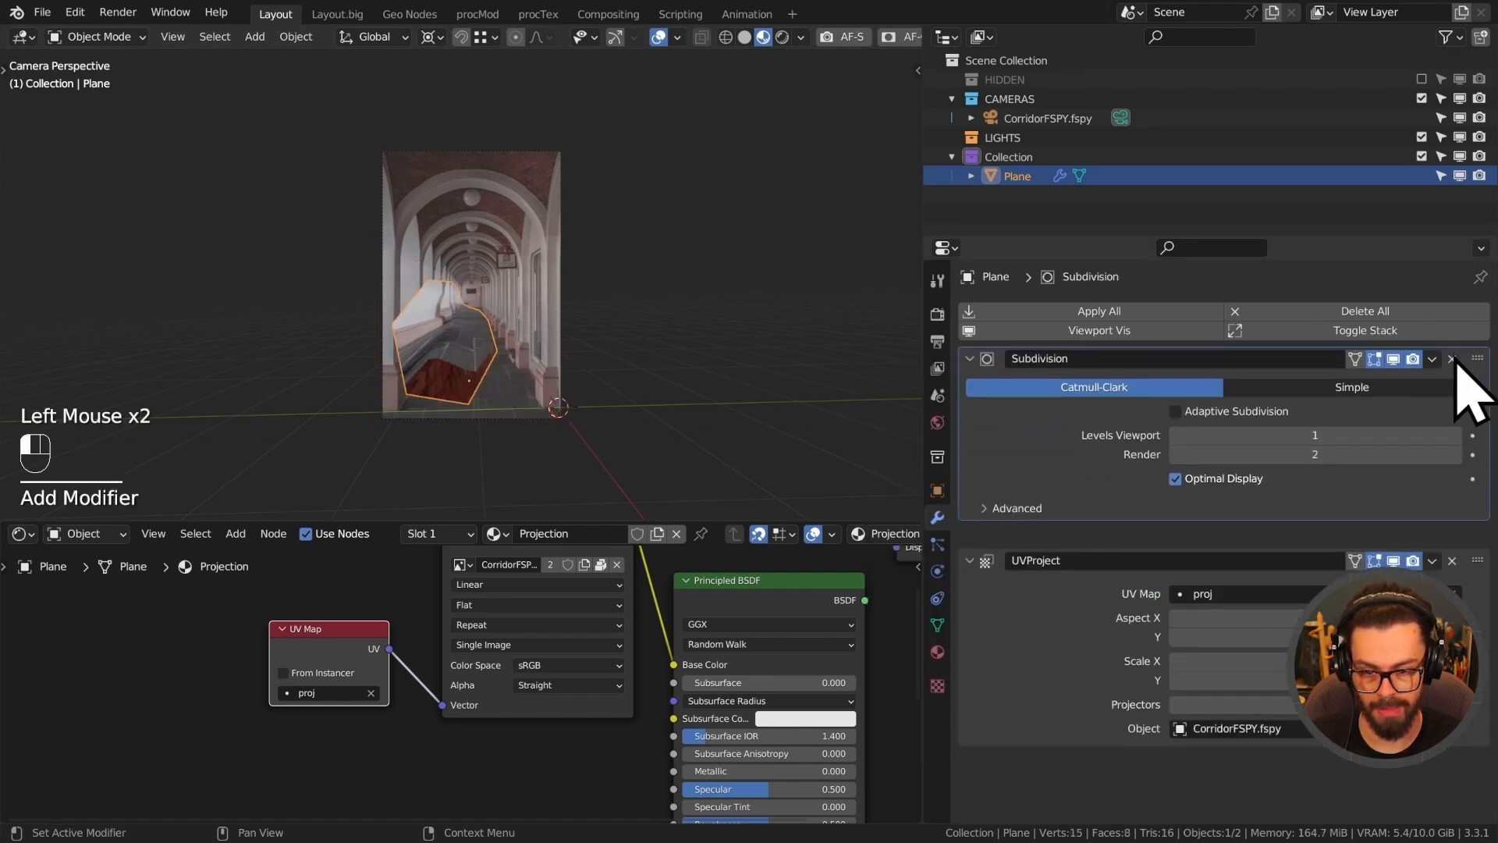
{"action": "left_click", "coordinate": [1352, 415]}
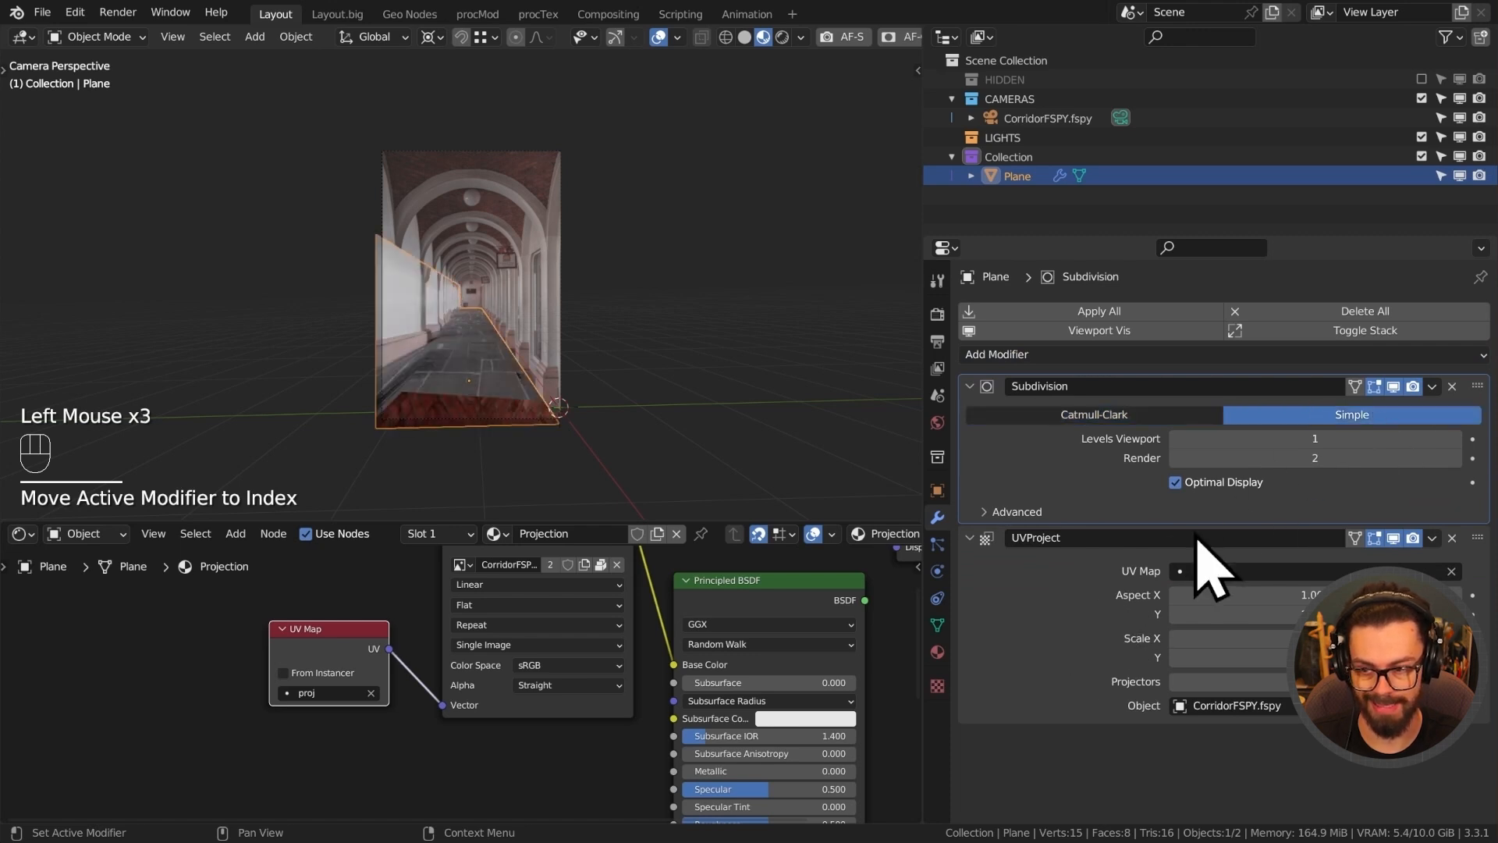
Set the Subdivision modifier's viewport levels to 5.
{"action": "left_click", "coordinate": [1455, 439]}
{"action": "left_click", "coordinate": [1456, 439]}
{"action": "left_click", "coordinate": [1456, 439]}
{"action": "left_click", "coordinate": [1454, 443]}
{"action": "left_click", "coordinate": [1455, 444]}
{"action": "left_click", "coordinate": [1176, 442]}
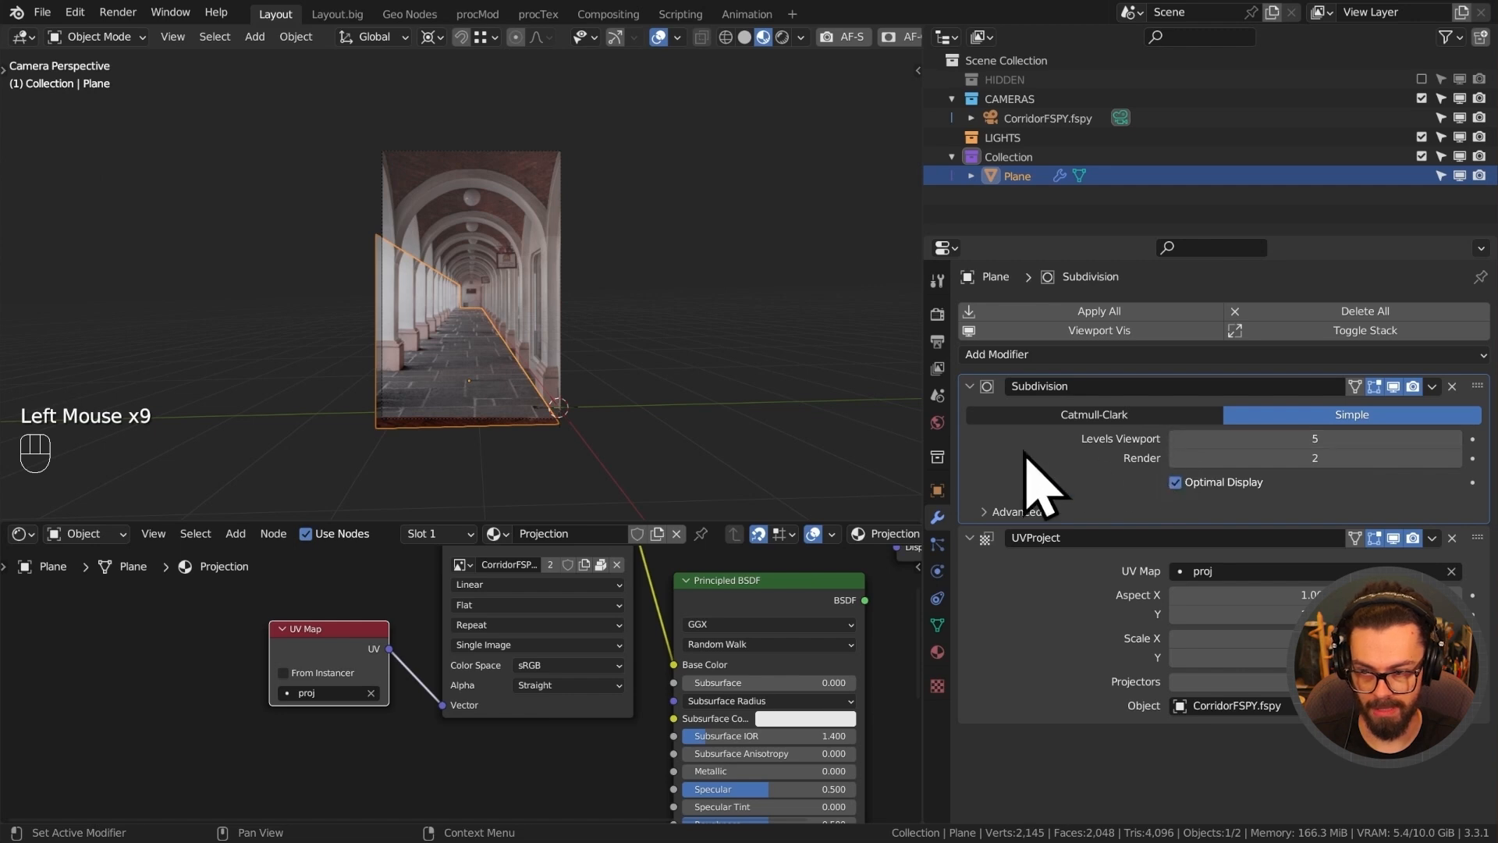
Raise the left wall's top edge above the photo and extrude it about 2.7 m along Y as the ceiling.
{"action": "middle_click_drag", "start_coordinate": [585, 361], "coordinate": [579, 374], "text": "shift"}
{"action": "scroll", "coordinate": [561, 363], "scroll_direction": "up", "scroll_amount": 2}
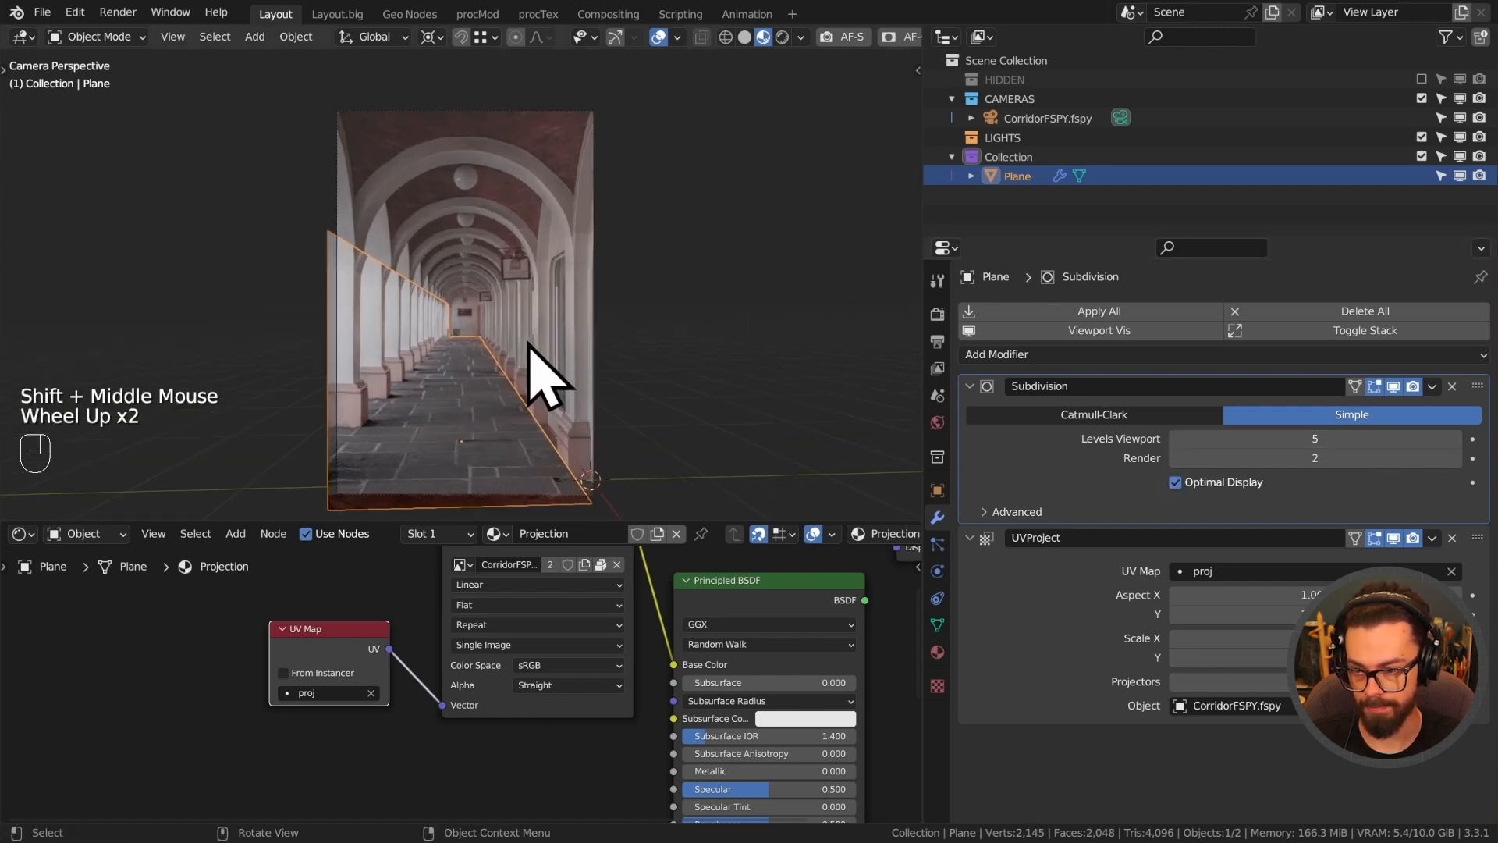
{"action": "key", "text": "Tab"}
{"action": "key", "text": "g"}
{"action": "middle_click_drag", "start_coordinate": [518, 268], "coordinate": [446, 291], "text": "shift"}
{"action": "left_click", "coordinate": [501, 258]}
{"action": "scroll", "coordinate": [458, 273], "scroll_direction": "down", "scroll_amount": 1}
{"action": "key", "text": "e"}
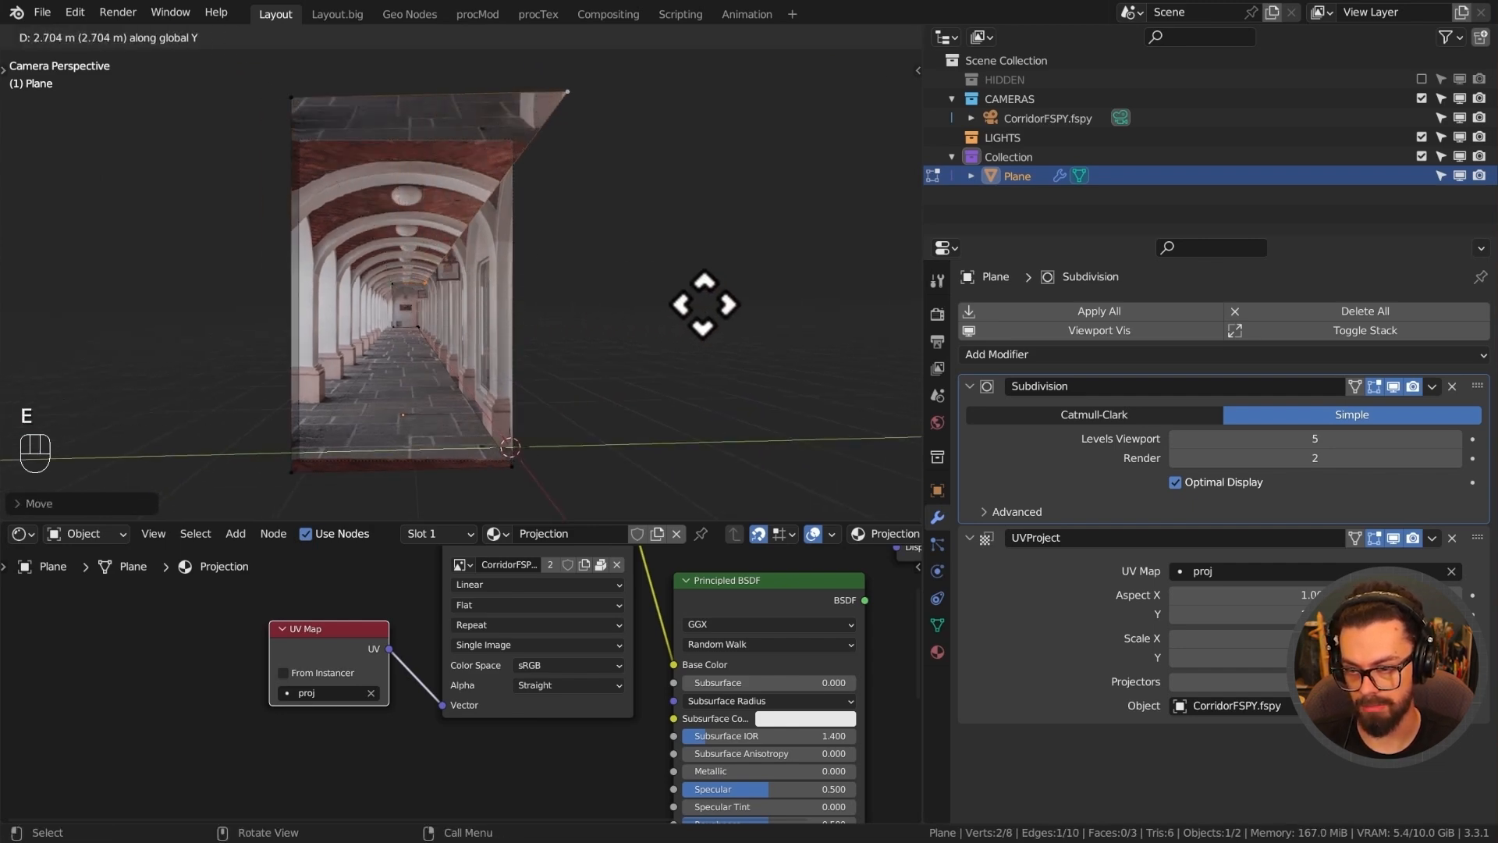
{"action": "left_click", "coordinate": [718, 305]}
Fill the right wall between the ceiling and floor edges and close the corridor's open ends with faces.
{"action": "left_click_drag", "start_coordinate": [414, 319], "coordinate": [605, 472], "text": "shift"}
{"action": "left_click", "coordinate": [550, 250], "text": "alt+shift"}
{"action": "key", "text": "f"}
{"action": "middle_click_drag", "start_coordinate": [543, 285], "coordinate": [552, 283], "text": "shift"}
{"action": "scroll", "coordinate": [552, 284], "scroll_direction": "up", "scroll_amount": 2}
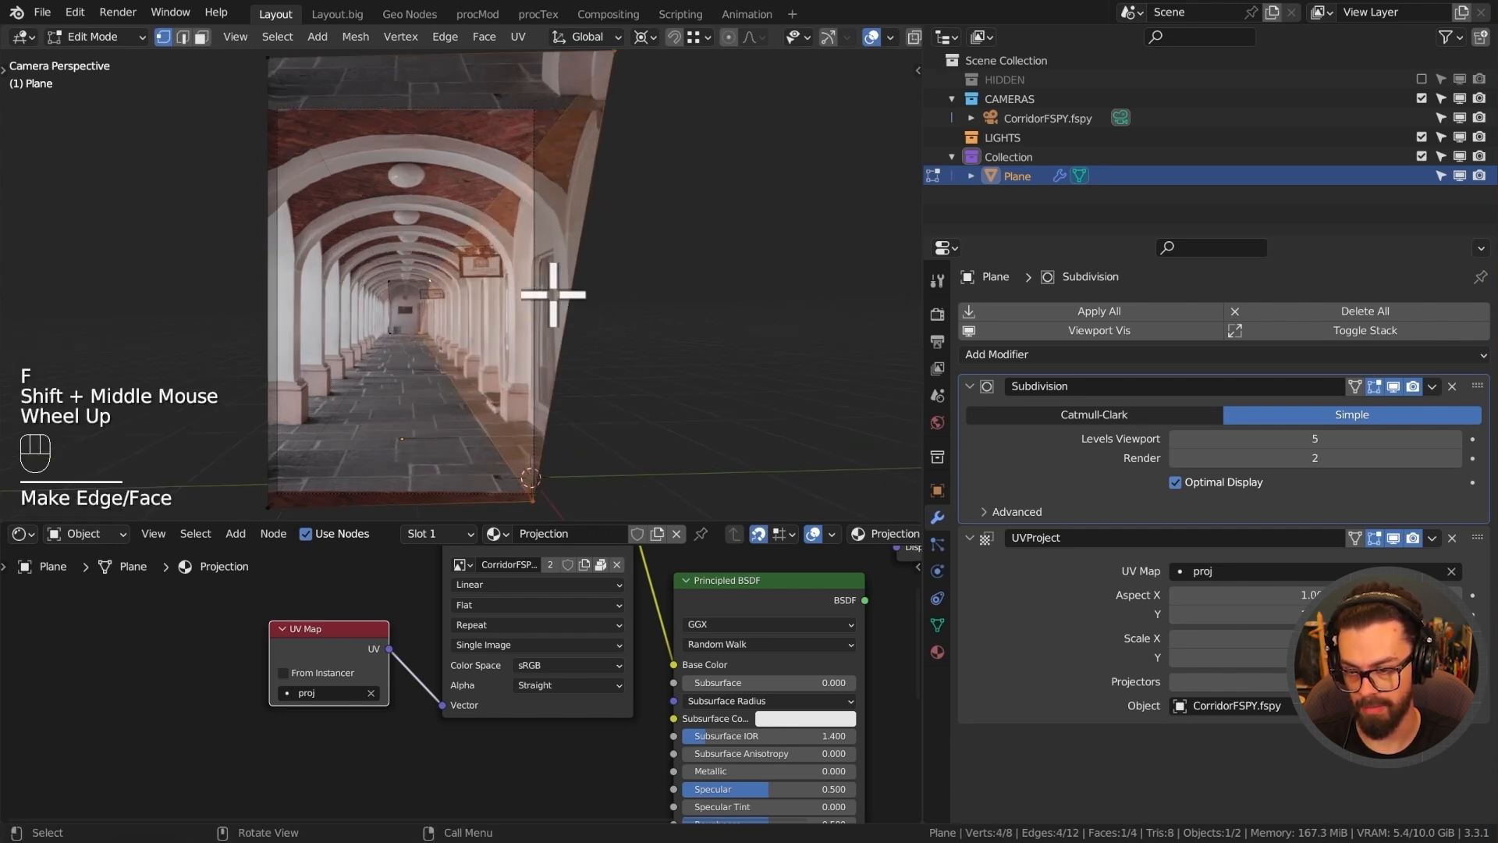
{"action": "key", "text": "a"}
{"action": "key", "text": "f"}
{"action": "left_click", "coordinate": [742, 305]}
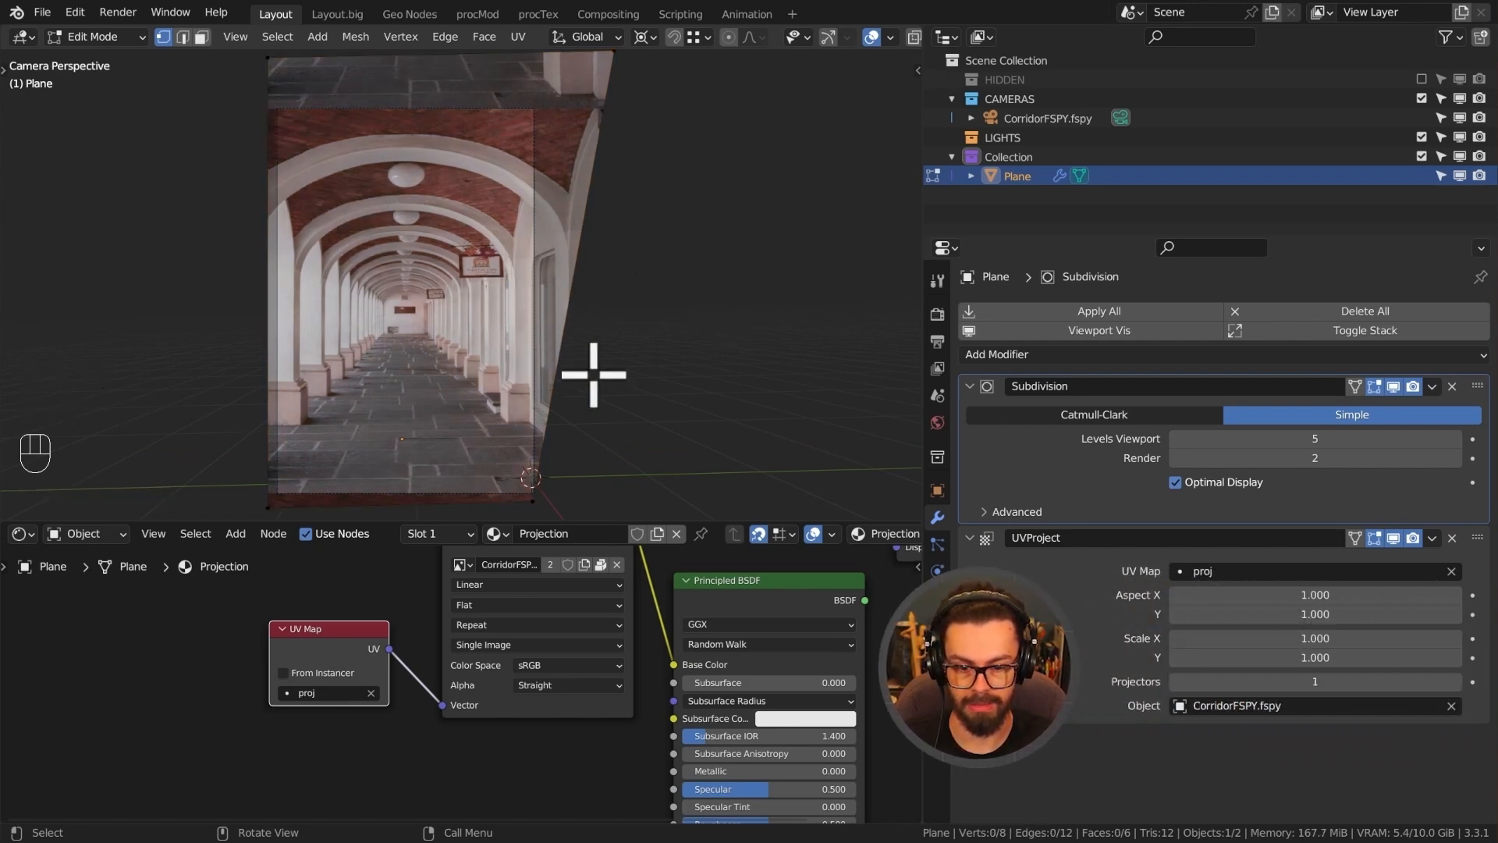
Experiment with the UVProject modifier's Scale Y and Scale X, restoring Scale Y to 1.000.
{"action": "left_click", "coordinate": [1334, 660], "text": "shift"}
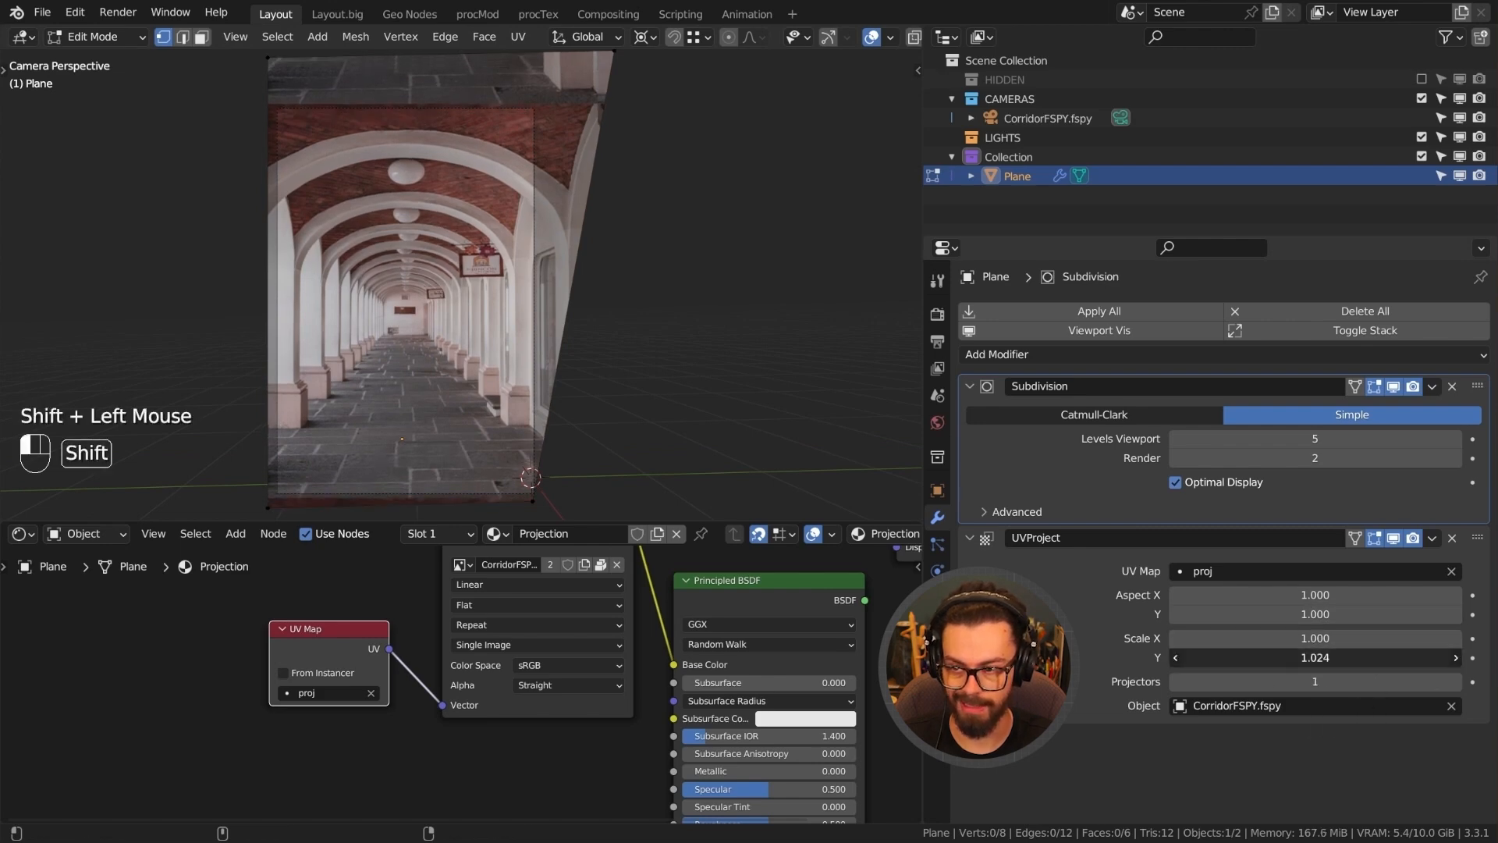
{"action": "left_click", "coordinate": [1362, 662], "text": "shift"}
{"action": "key", "text": "Return"}
{"action": "left_click_drag", "start_coordinate": [1361, 637], "coordinate": [1185, 637], "text": "shift"}
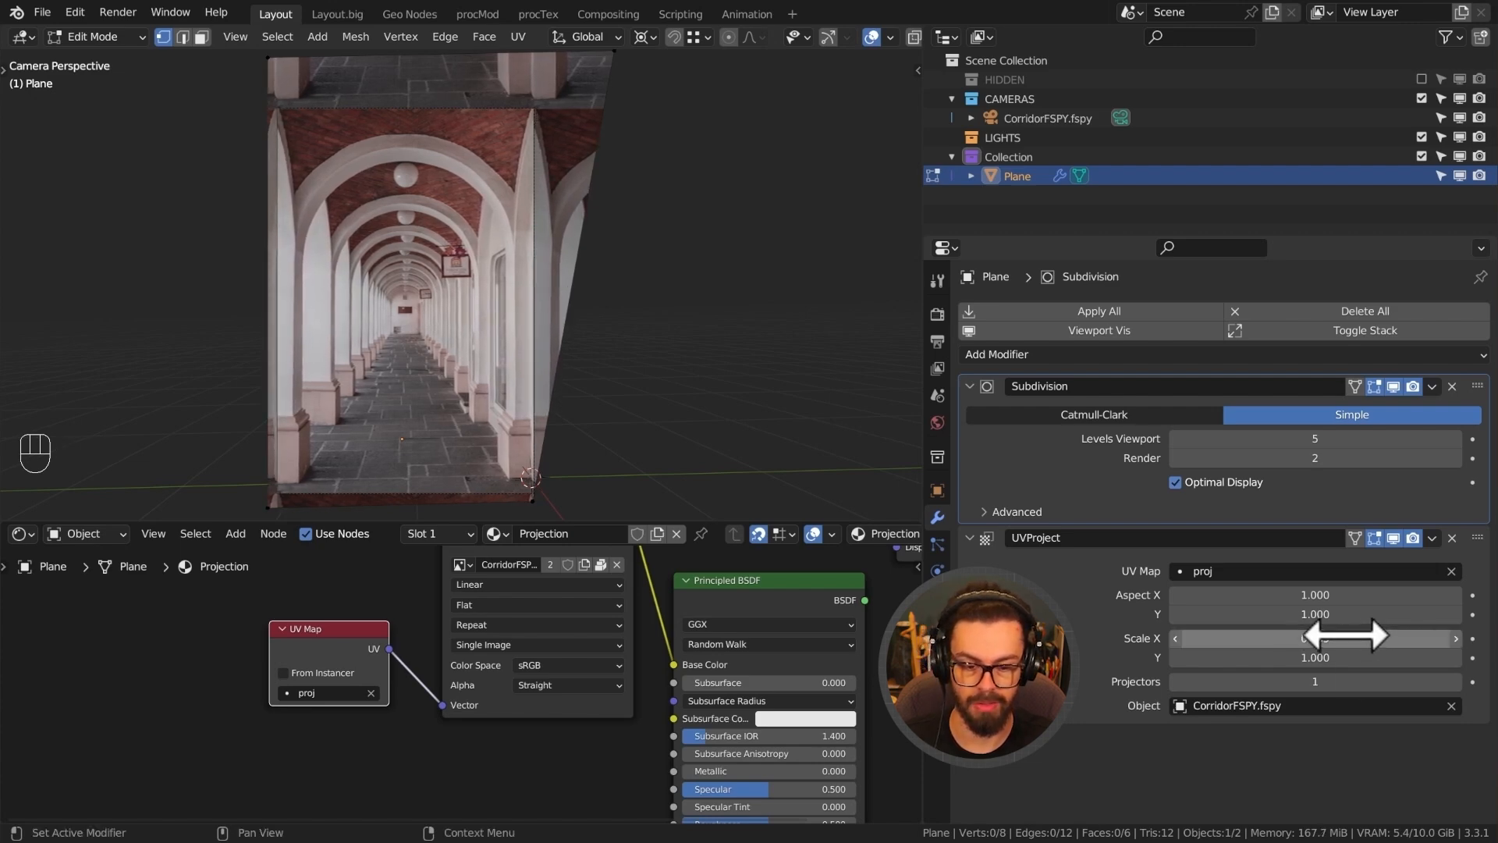
Check the render resolution and fine-tune the UVProject modifier's Scale X to 0.667.
{"action": "left_click", "coordinate": [940, 347]}
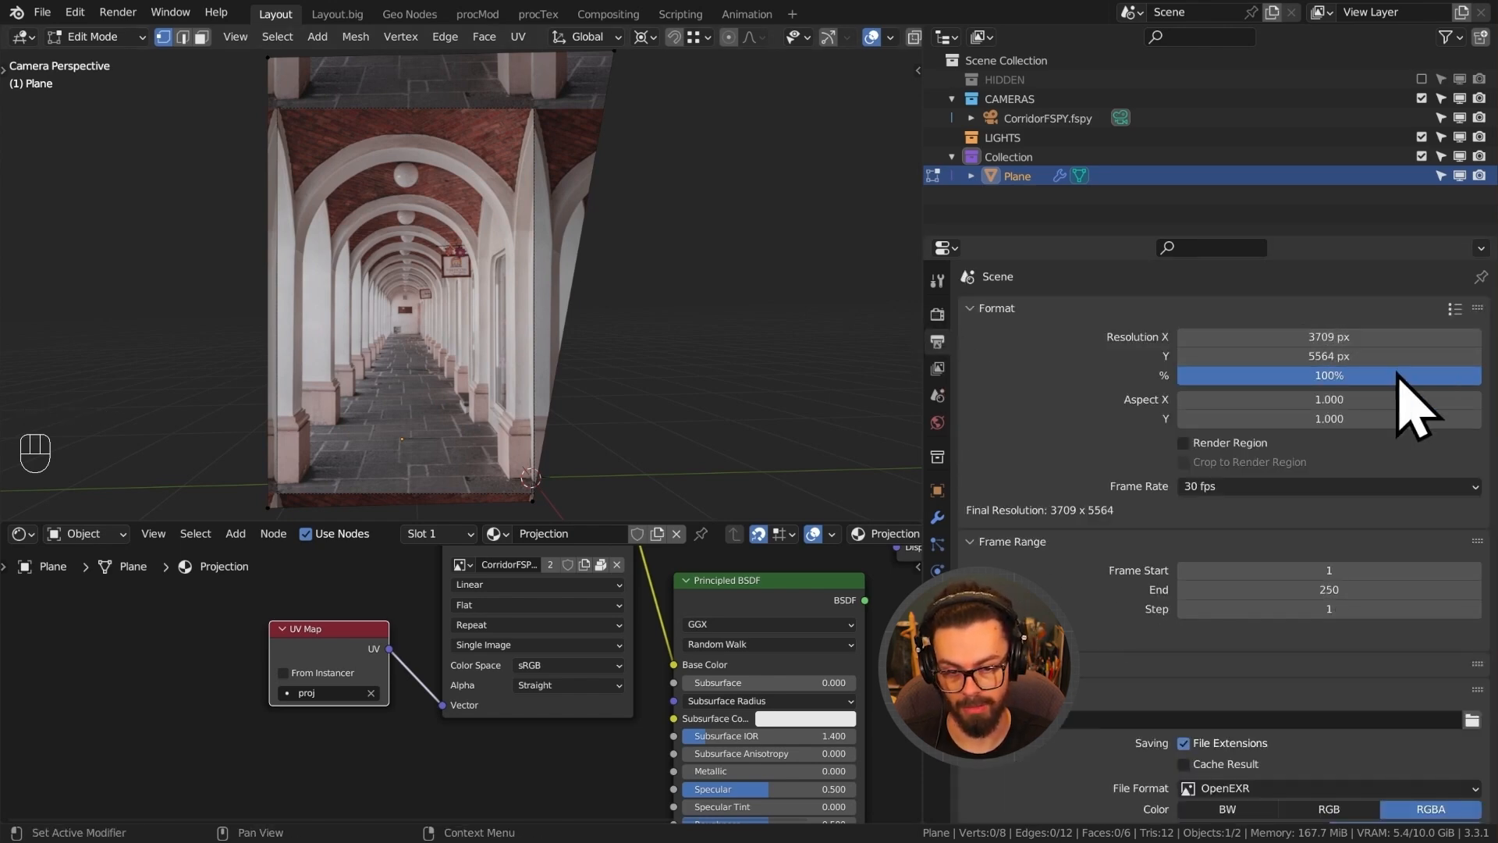
{"action": "left_click", "coordinate": [939, 517]}
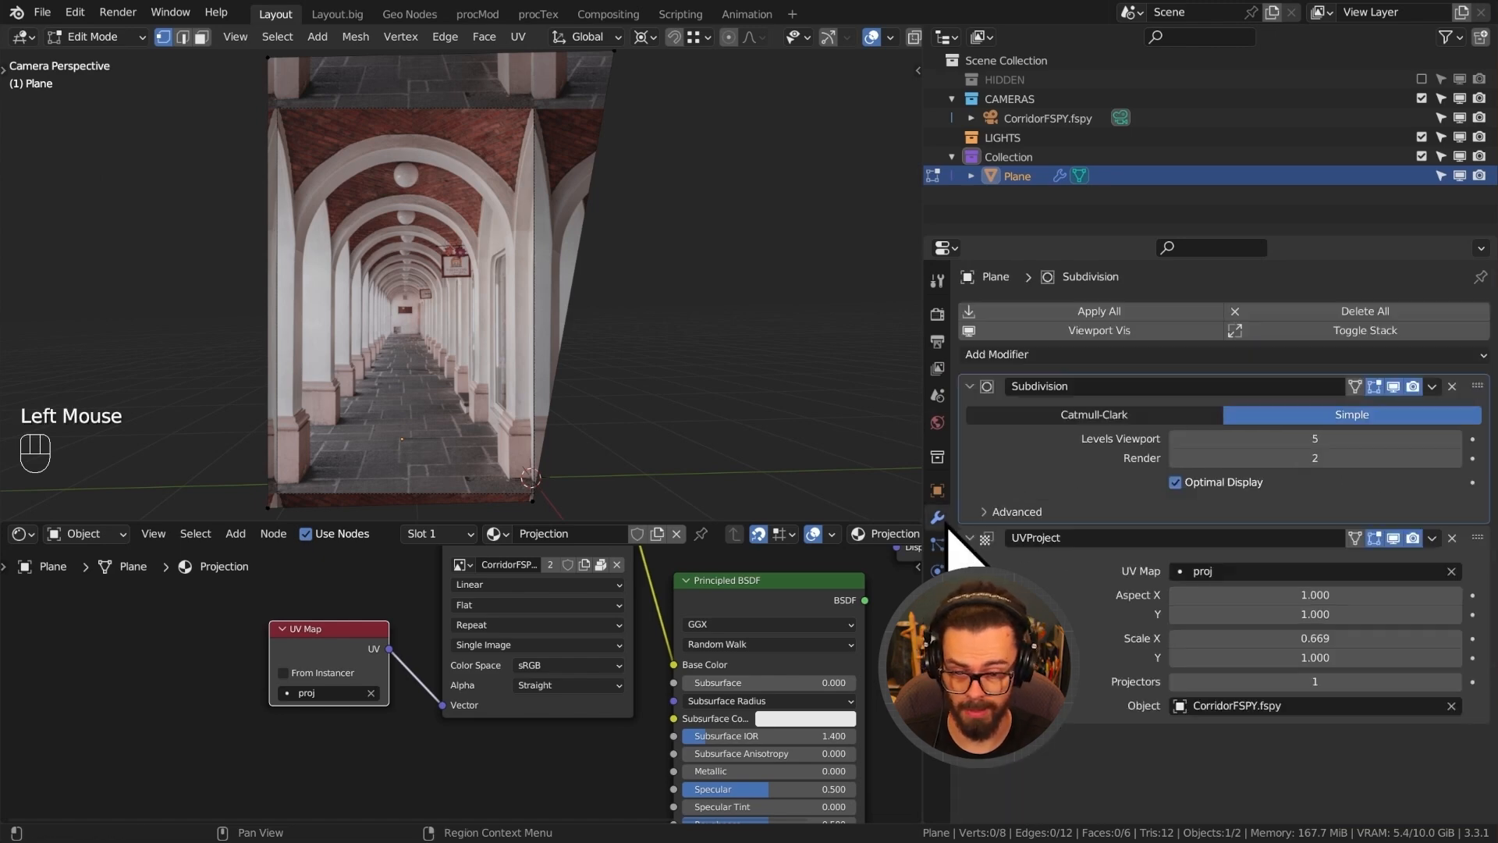
{"action": "left_click_drag", "start_coordinate": [1369, 646], "coordinate": [1371, 647], "text": "shift"}
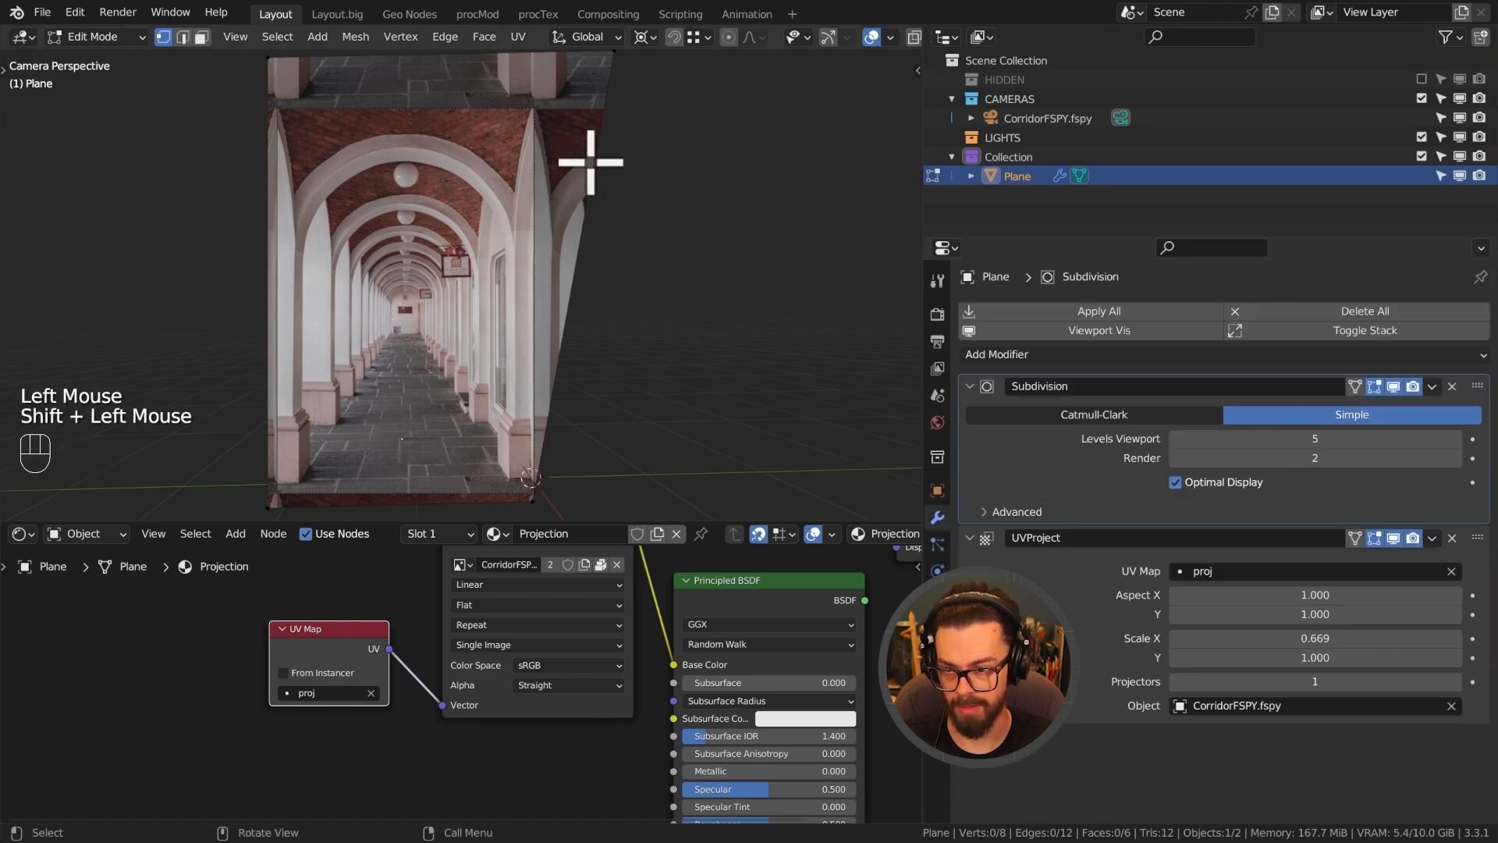
{"action": "middle_click_drag", "start_coordinate": [582, 167], "coordinate": [536, 311], "text": "shift"}
{"action": "scroll", "coordinate": [507, 344], "scroll_direction": "up", "scroll_amount": 6}
{"action": "scroll", "coordinate": [525, 394], "scroll_direction": "up", "scroll_amount": 2}
{"action": "left_click_drag", "start_coordinate": [1254, 638], "coordinate": [1326, 646], "text": "shift"}
Delete the corridor's upper vertices in wireframe display, keeping only the floor plane.
{"action": "scroll", "coordinate": [619, 391], "scroll_direction": "down", "scroll_amount": 5}
{"action": "scroll", "coordinate": [619, 395], "scroll_direction": "down", "scroll_amount": 1, "text": "shift"}
{"action": "middle_click_drag", "start_coordinate": [618, 395], "coordinate": [624, 273], "text": "shift"}
{"action": "scroll", "coordinate": [647, 278], "scroll_direction": "down", "scroll_amount": 1}
{"action": "scroll", "coordinate": [647, 278], "scroll_direction": "down", "scroll_amount": 1}
{"action": "key", "text": "z"}
{"action": "left_click_drag", "start_coordinate": [268, 134], "coordinate": [690, 306]}
{"action": "key", "text": "x"}
{"action": "left_click", "coordinate": [585, 274]}
{"action": "key", "text": "z"}
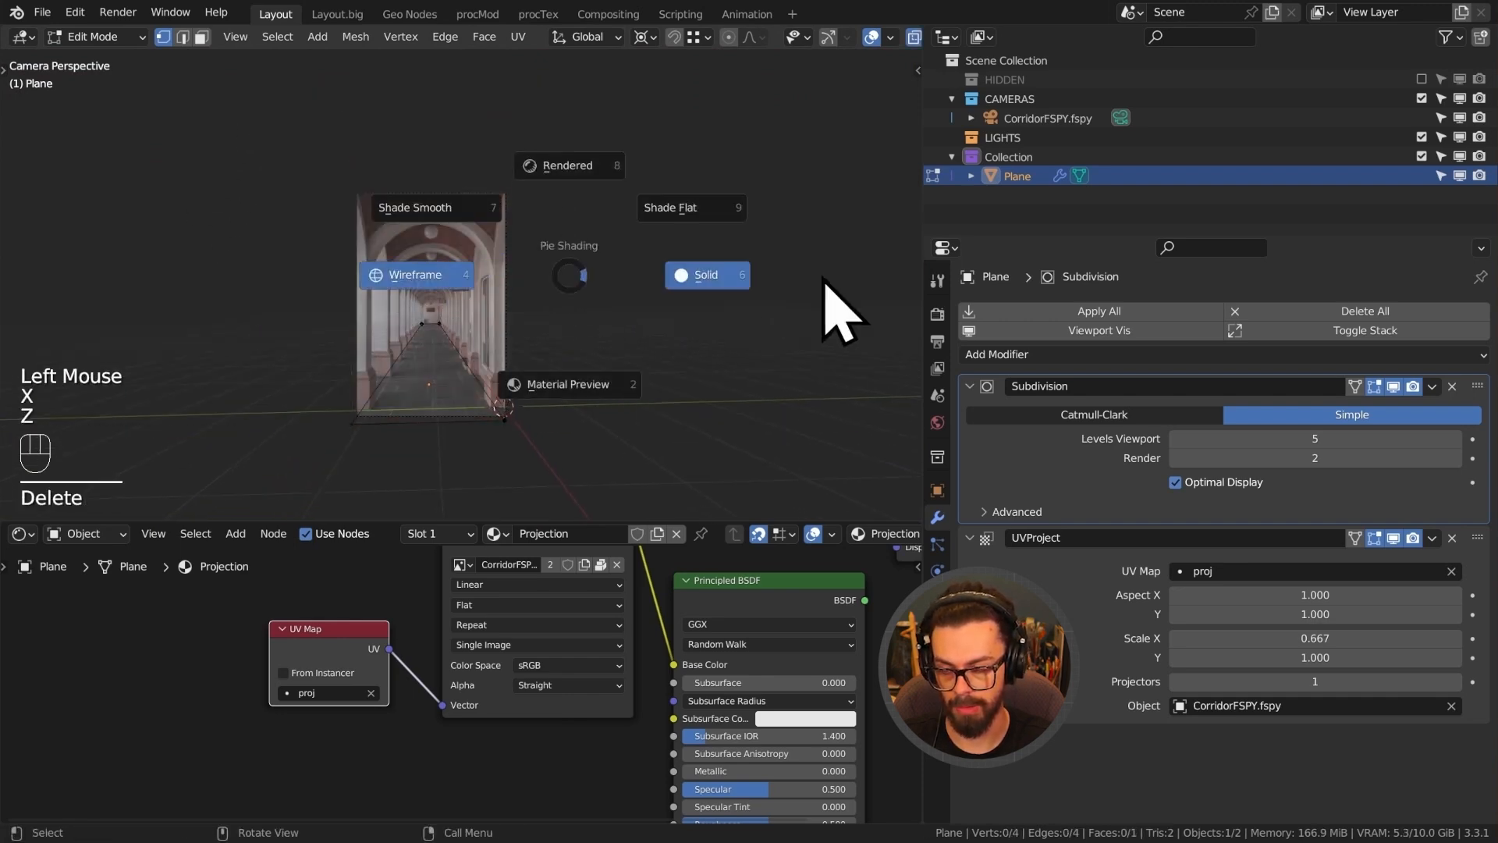
{"action": "left_click", "coordinate": [769, 308]}
Save the file and maximize the 3D viewport with the textured floor displayed.
{"action": "scroll", "coordinate": [592, 297], "scroll_direction": "up", "scroll_amount": 1}
{"action": "scroll", "coordinate": [593, 297], "scroll_direction": "up", "scroll_amount": 1}
{"action": "key", "text": "z"}
{"action": "middle_click_drag", "start_coordinate": [512, 395], "coordinate": [515, 421], "text": "shift"}
{"action": "left_click_drag", "start_coordinate": [393, 293], "coordinate": [463, 358]}
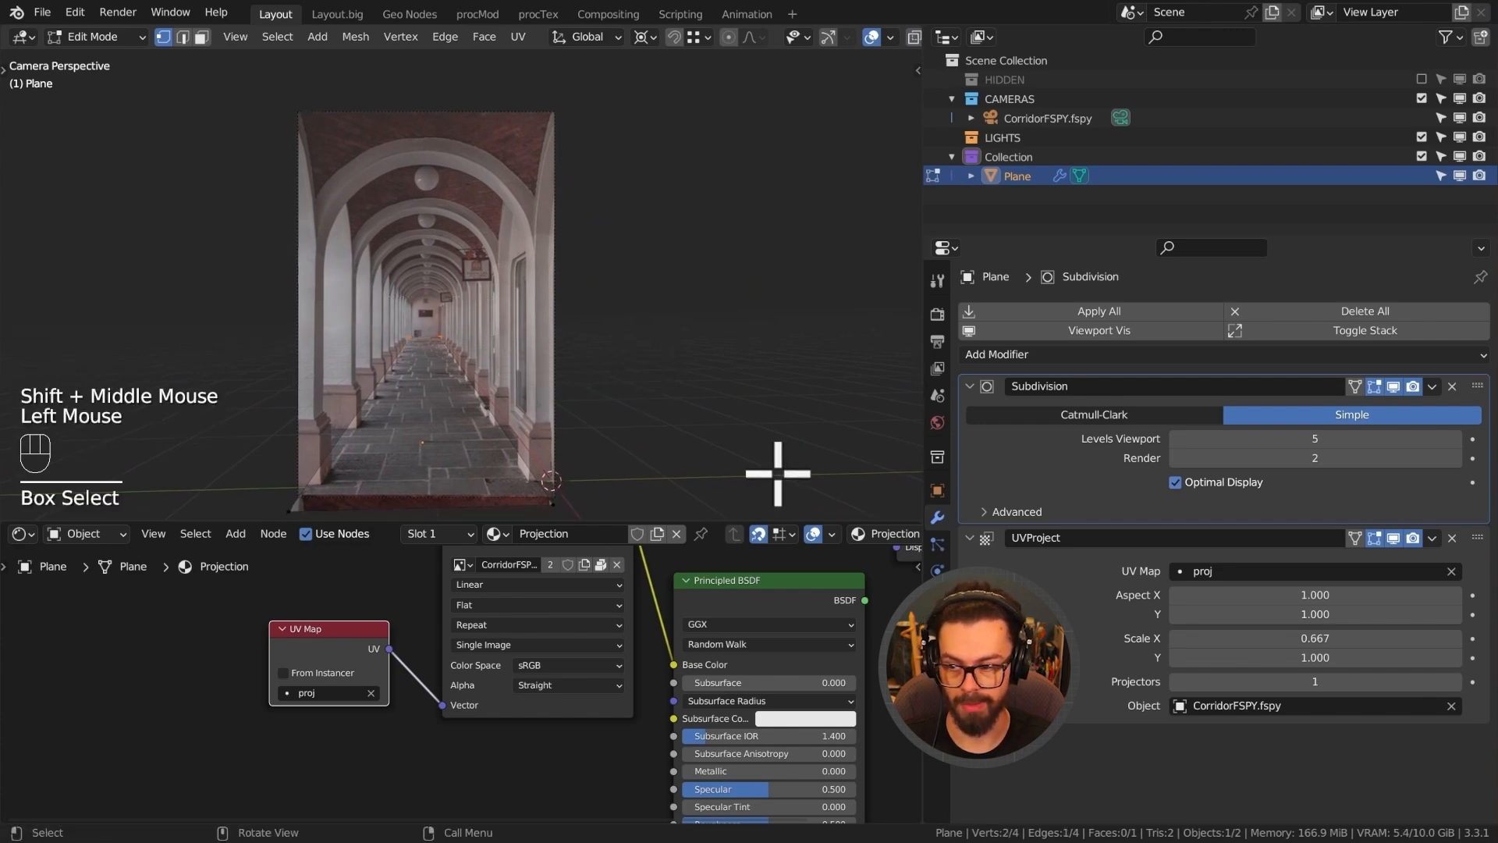
{"action": "key", "text": "ctrl+s"}
{"action": "key", "text": "ctrl+space"}
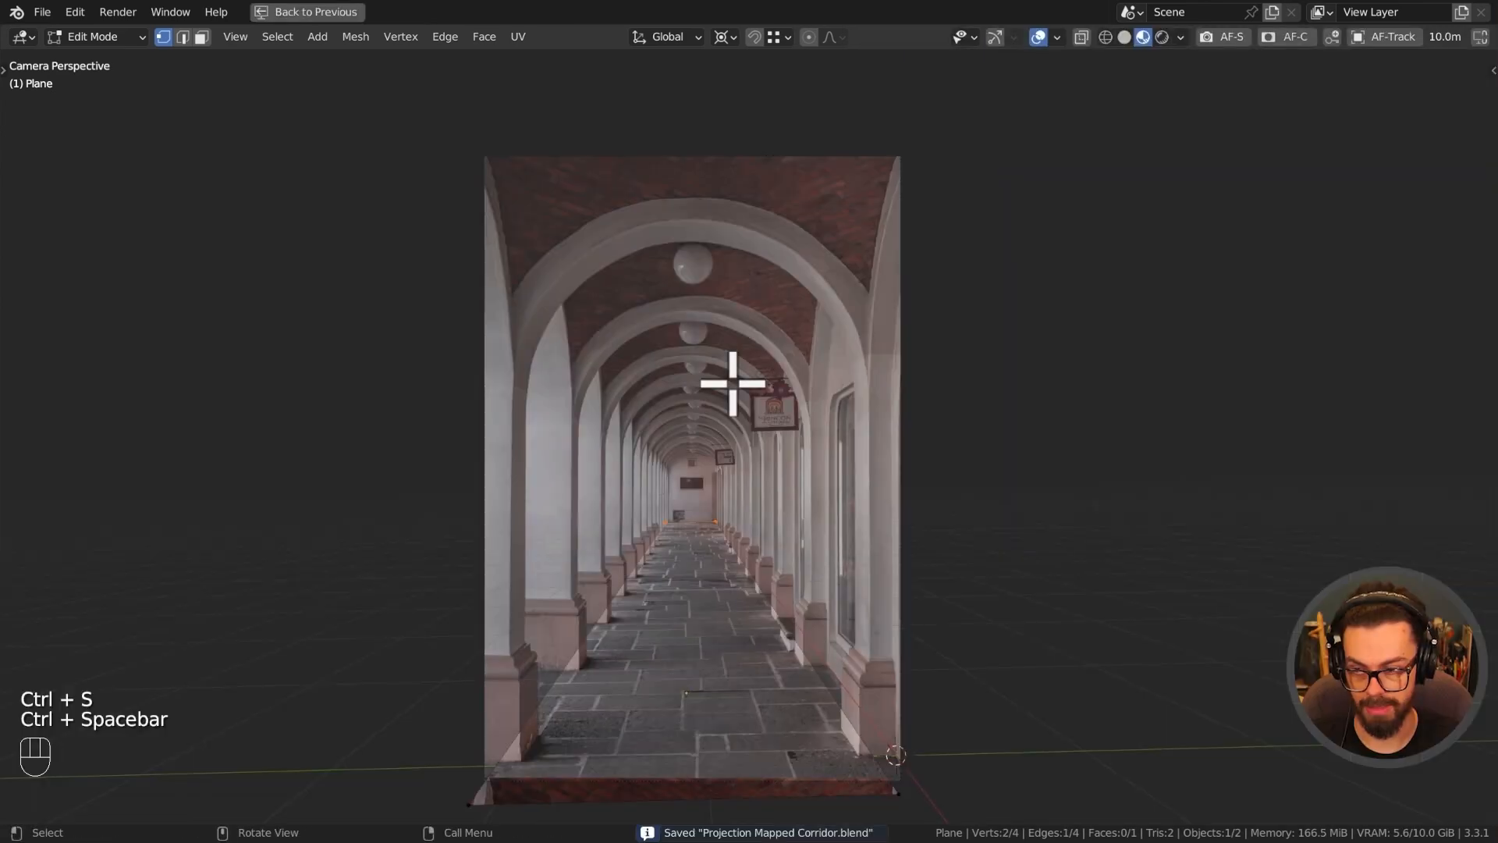
Scale the entire floor plane by about 1.8 along Y.
{"action": "middle_click_drag", "start_coordinate": [845, 451], "coordinate": [925, 553], "text": "shift"}
{"action": "key", "text": "a"}
{"action": "key", "text": "s"}
{"action": "key", "text": "x"}
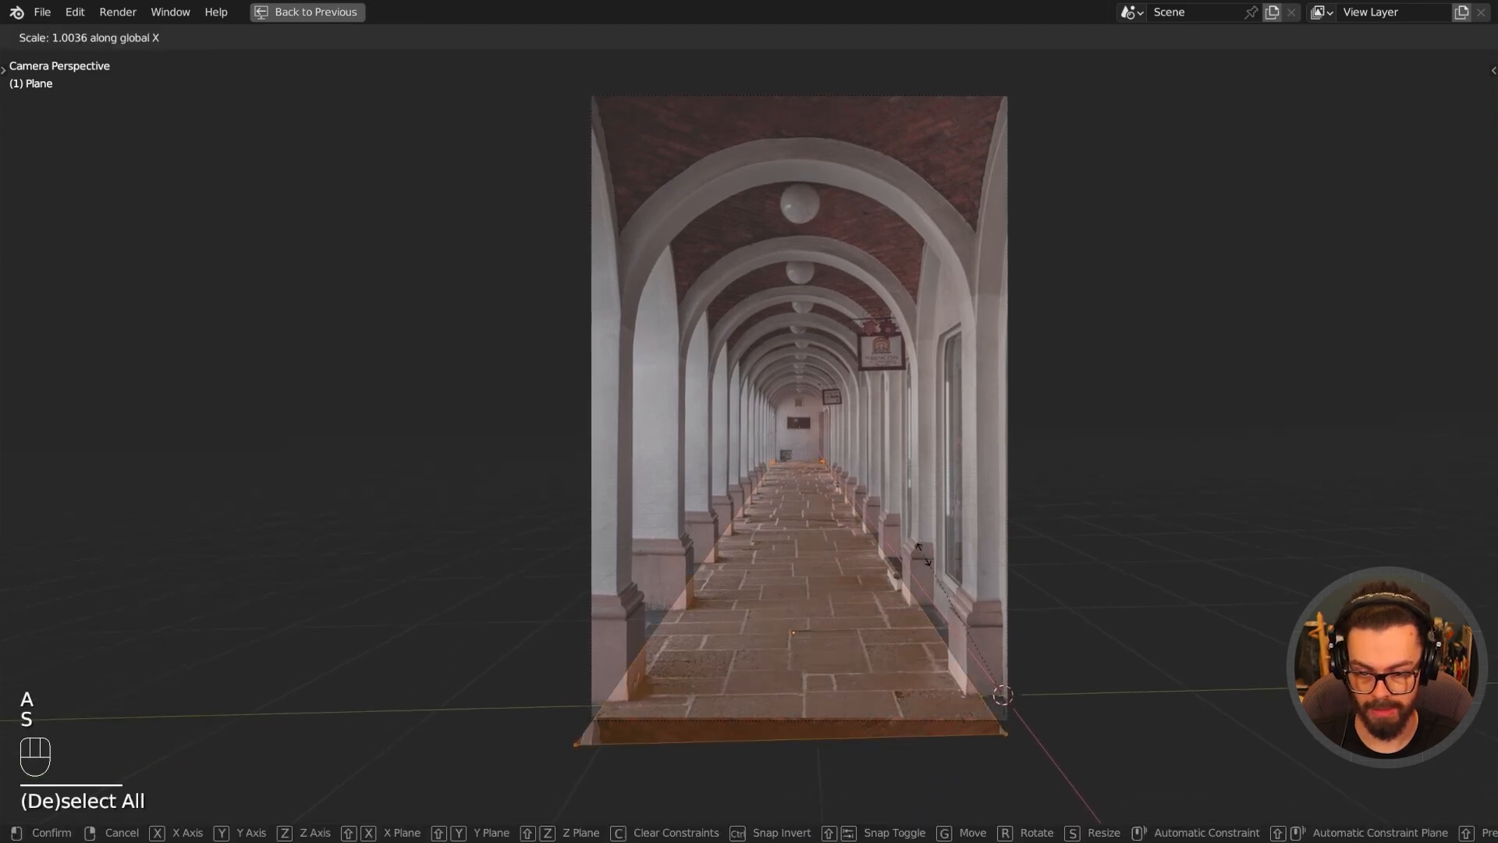
{"action": "key", "text": "y"}
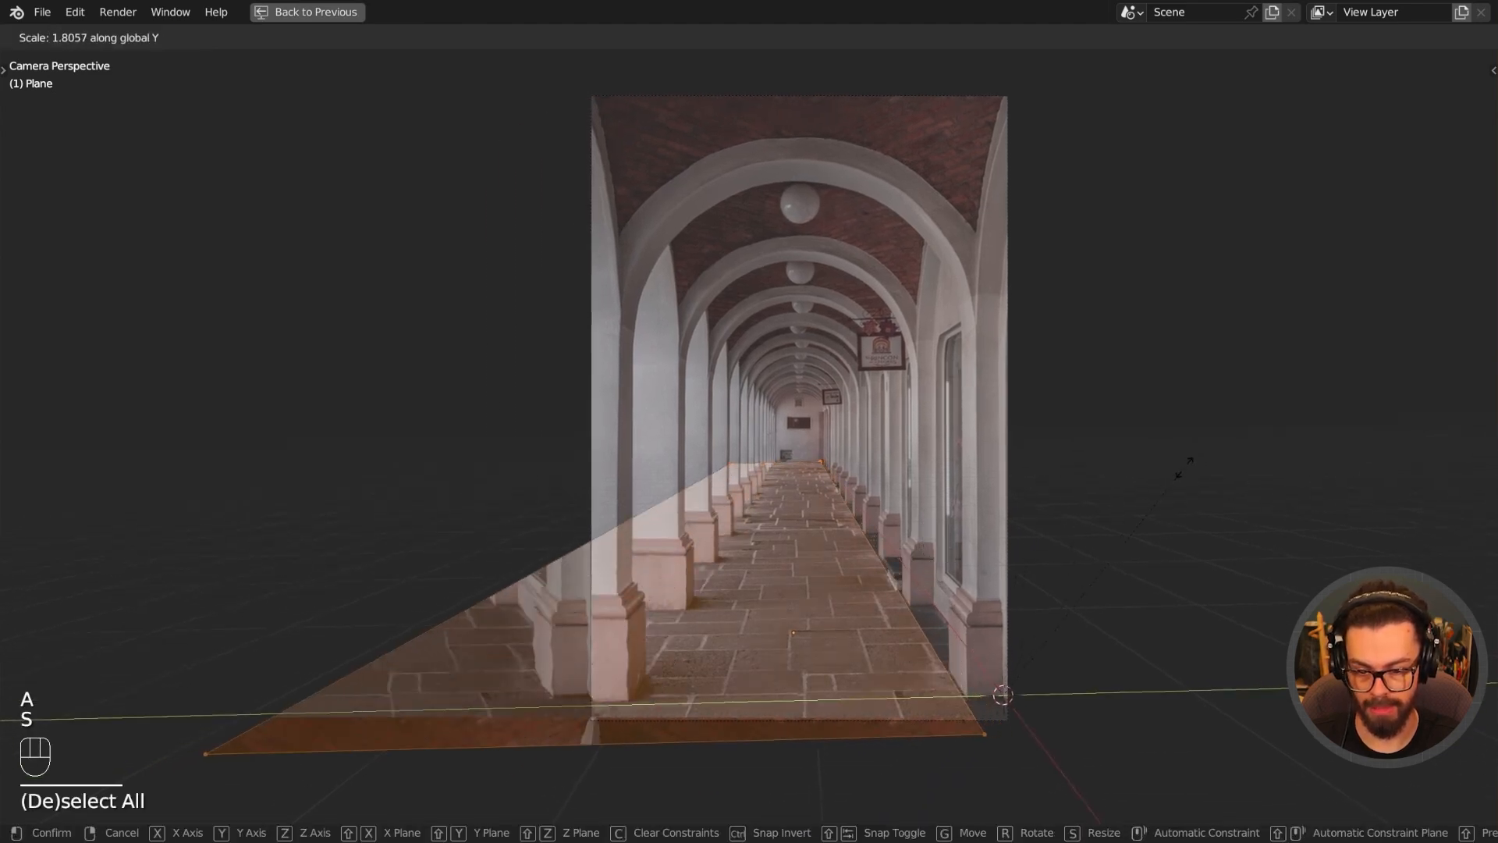
{"action": "left_click", "coordinate": [1185, 468]}
Set the pivot point to Median Point and move the floor's right edge about 1 m along Y.
{"action": "key", "text": "period"}
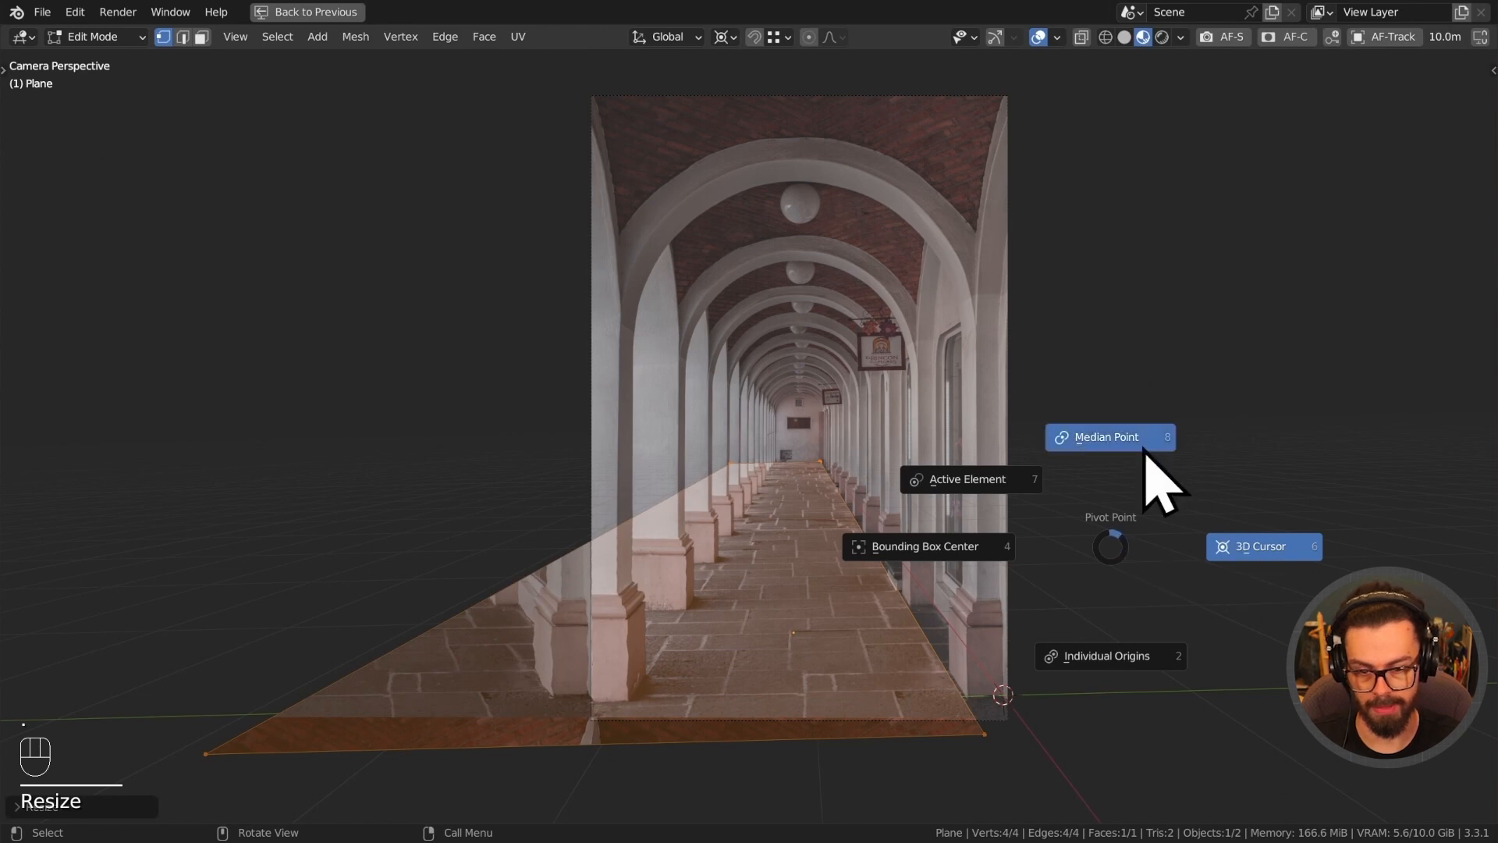
{"action": "left_click", "coordinate": [1139, 435]}
{"action": "left_click", "coordinate": [993, 695]}
{"action": "key", "text": "g"}
{"action": "key", "text": "y"}
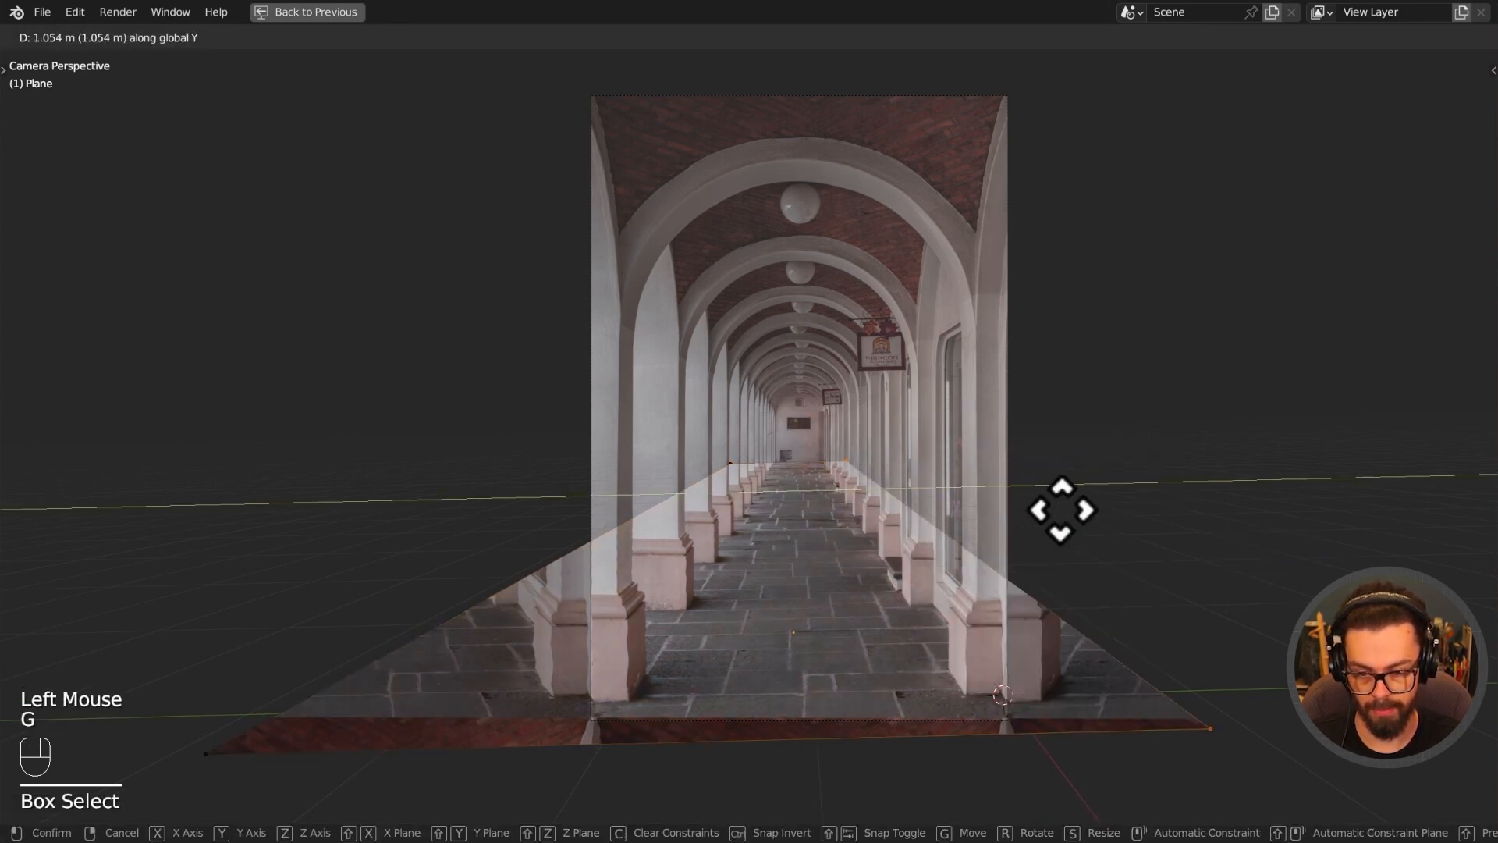
{"action": "left_click", "coordinate": [1050, 534]}
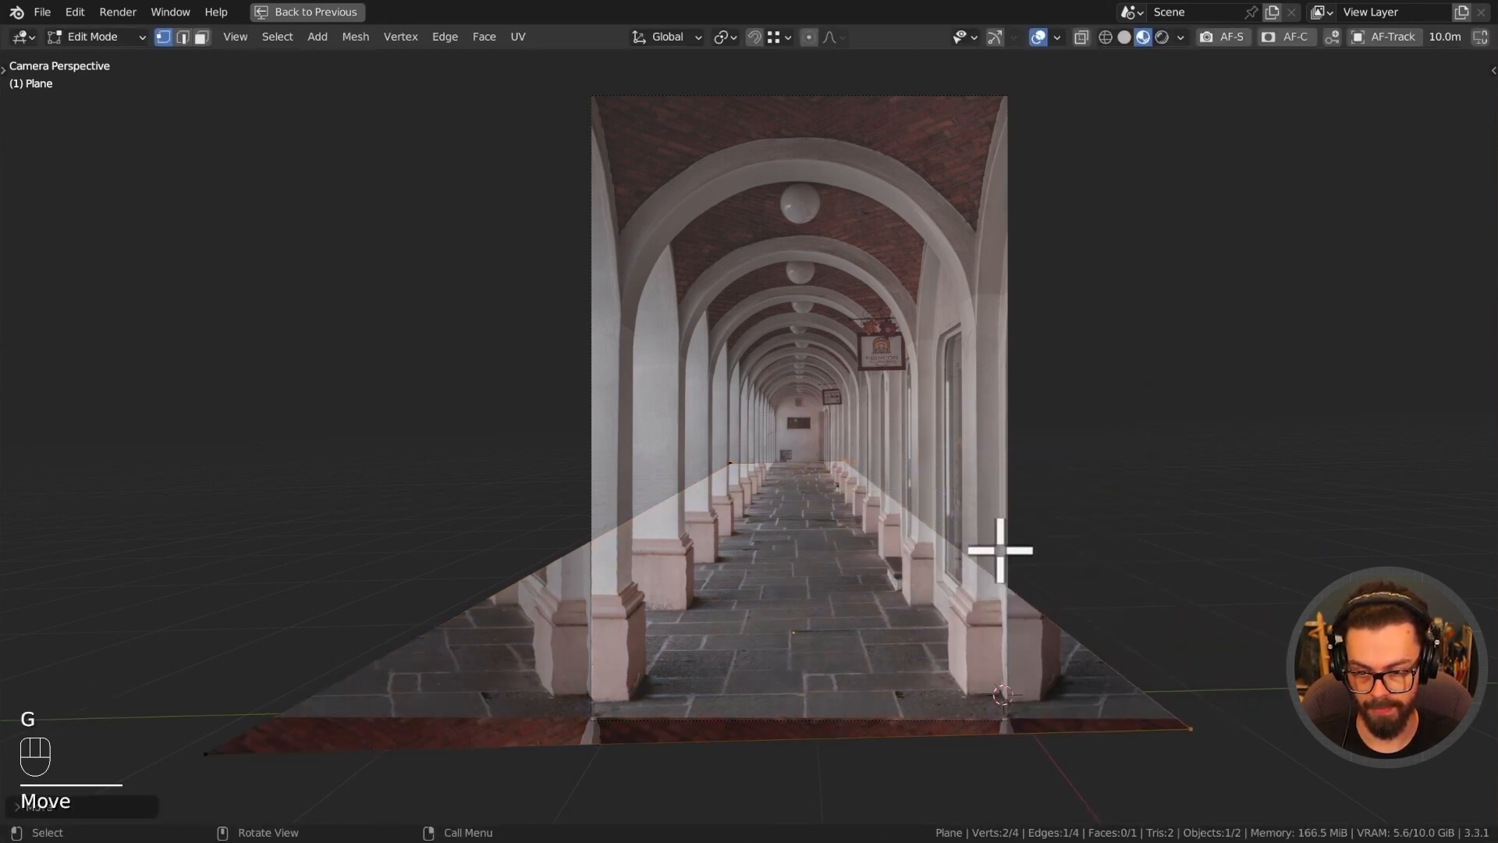
Place the 3D cursor at the base of the nearest left pillar and add a plane there scaled to about 0.2.
{"action": "middle_click_drag", "start_coordinate": [817, 562], "coordinate": [874, 499], "text": "shift"}
{"action": "scroll", "coordinate": [813, 592], "scroll_direction": "up", "scroll_amount": 3}
{"action": "right_click", "coordinate": [674, 694], "text": "shift"}
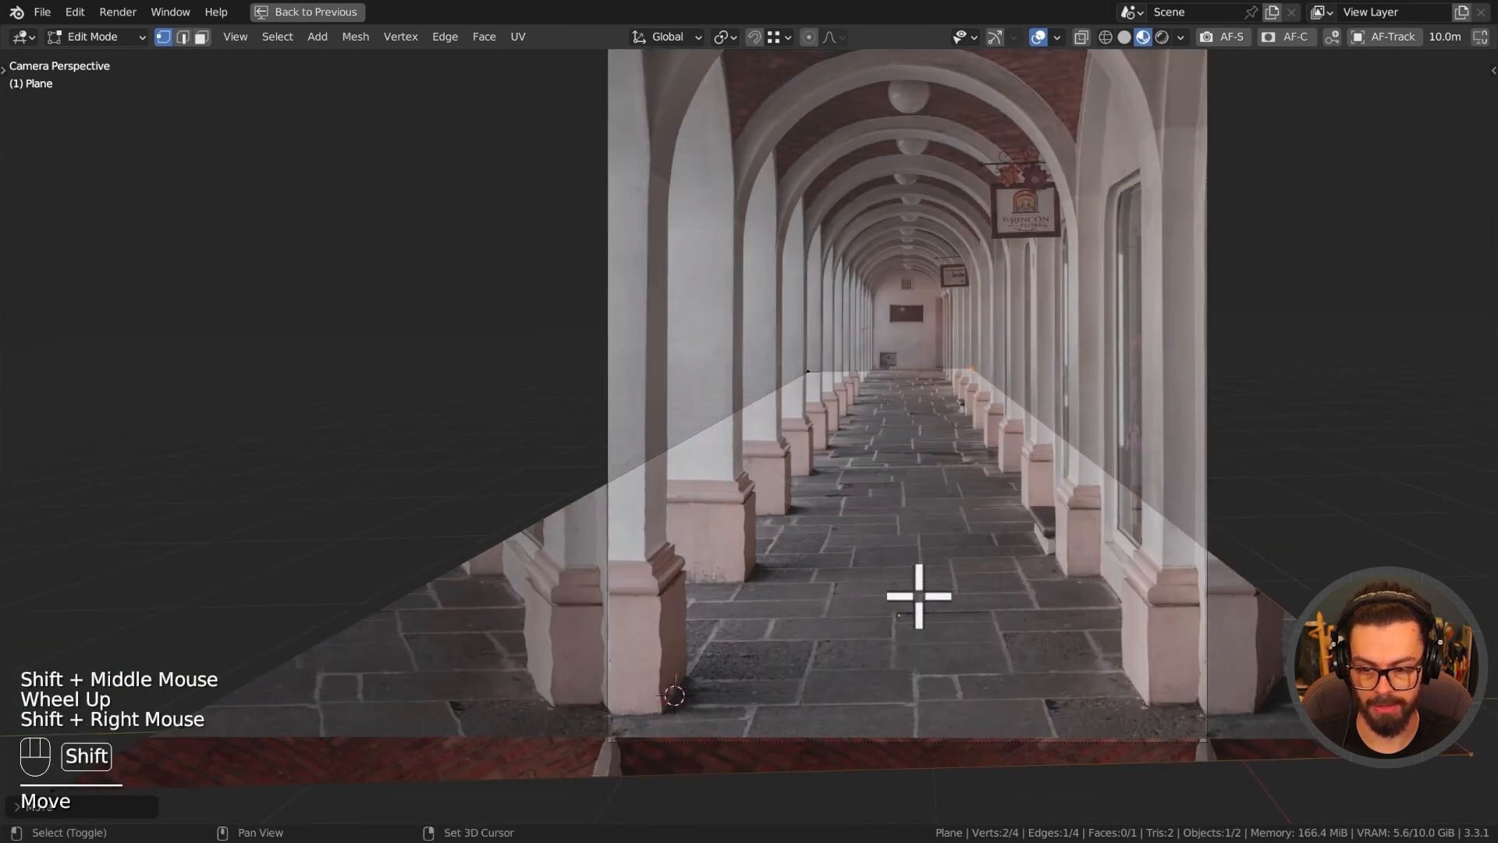
{"action": "middle_click_drag", "start_coordinate": [733, 687], "coordinate": [759, 603], "text": "shift"}
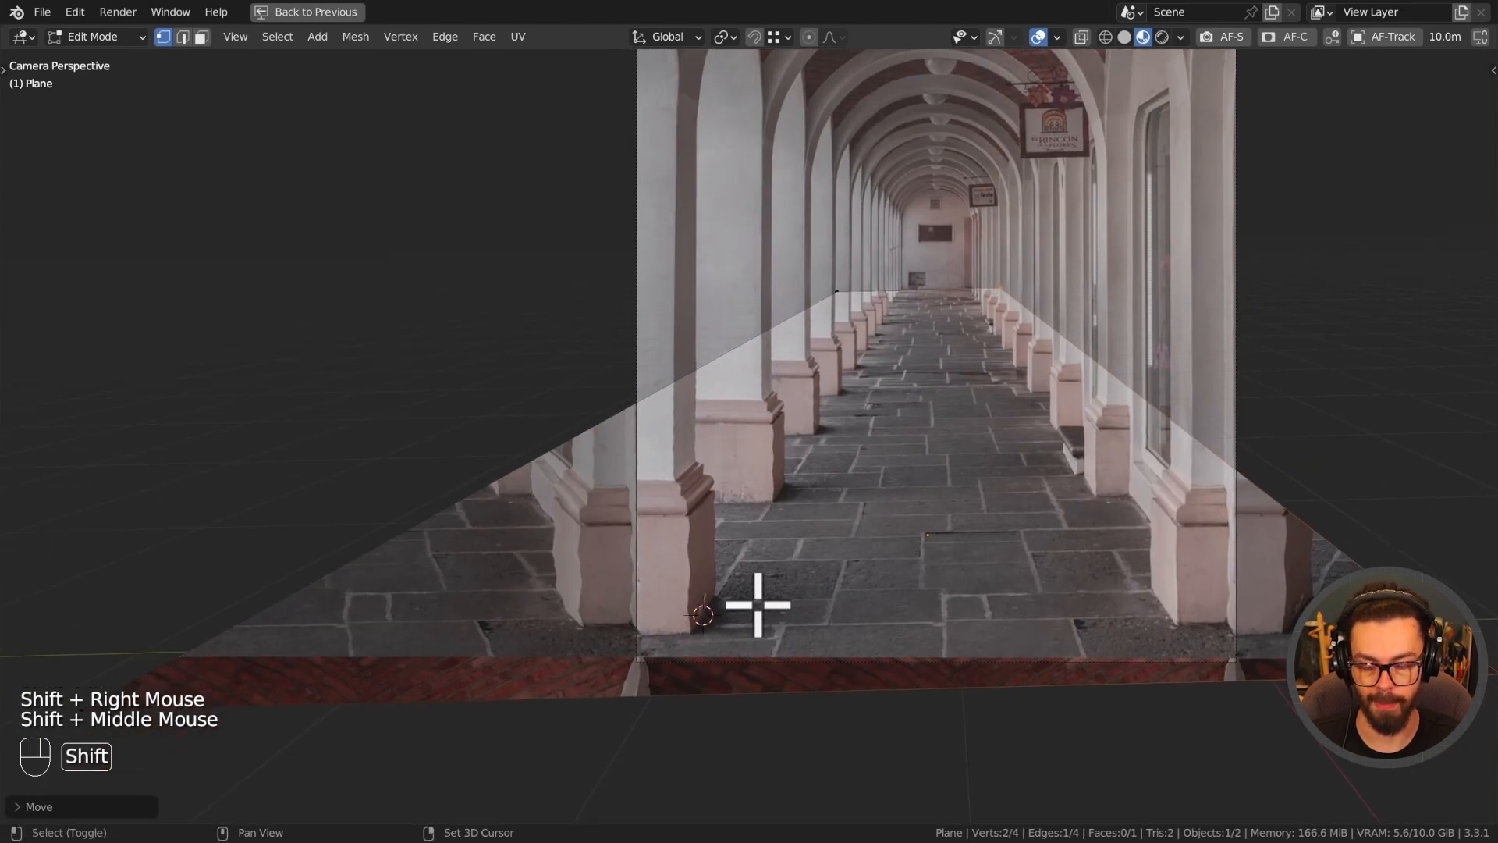
{"action": "key", "text": "shift+a"}
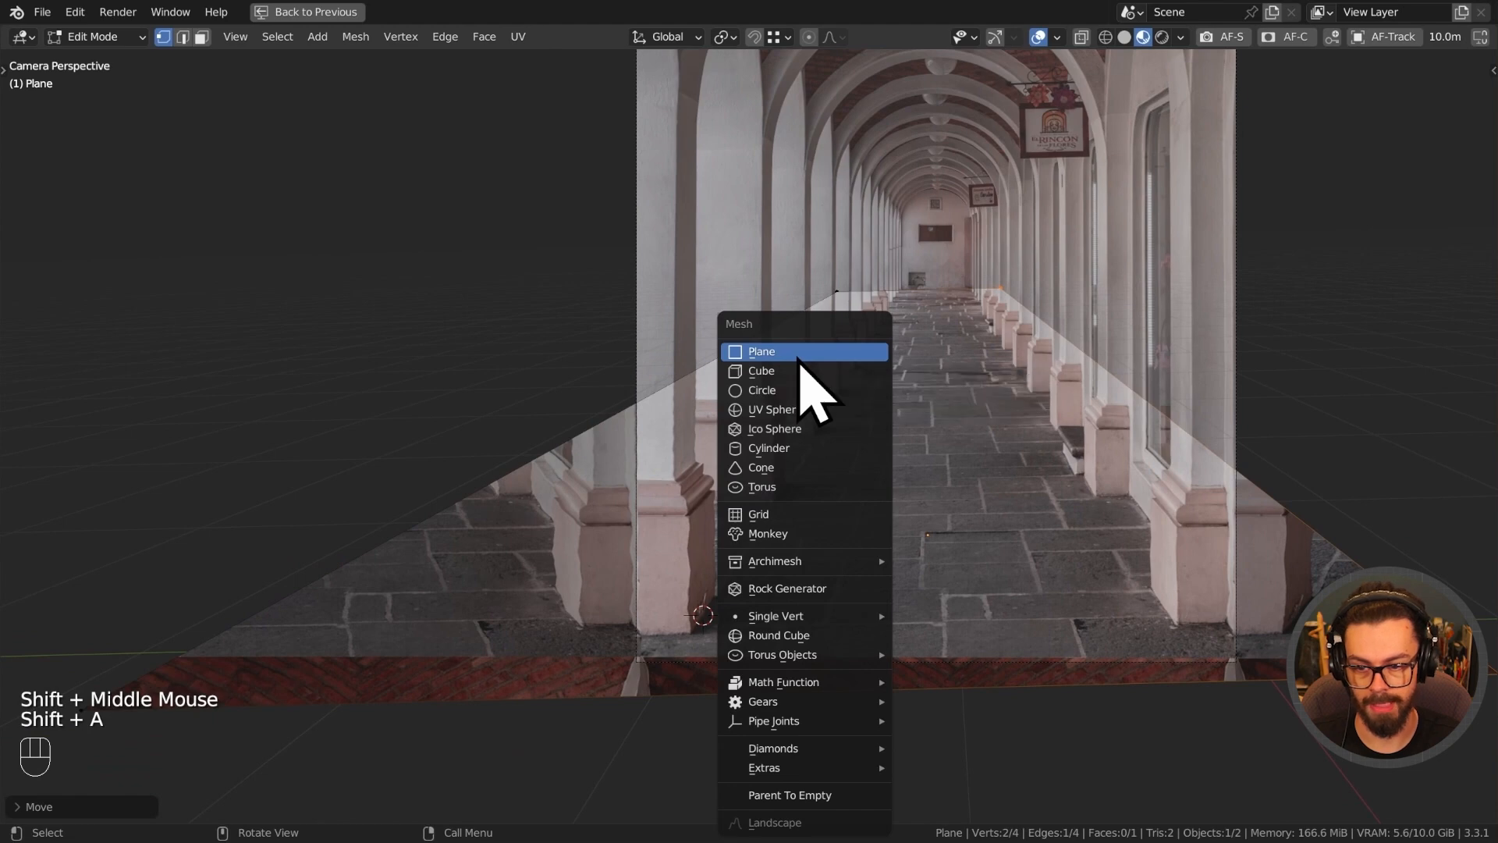
{"action": "left_click", "coordinate": [799, 355]}
{"action": "key", "text": "s"}
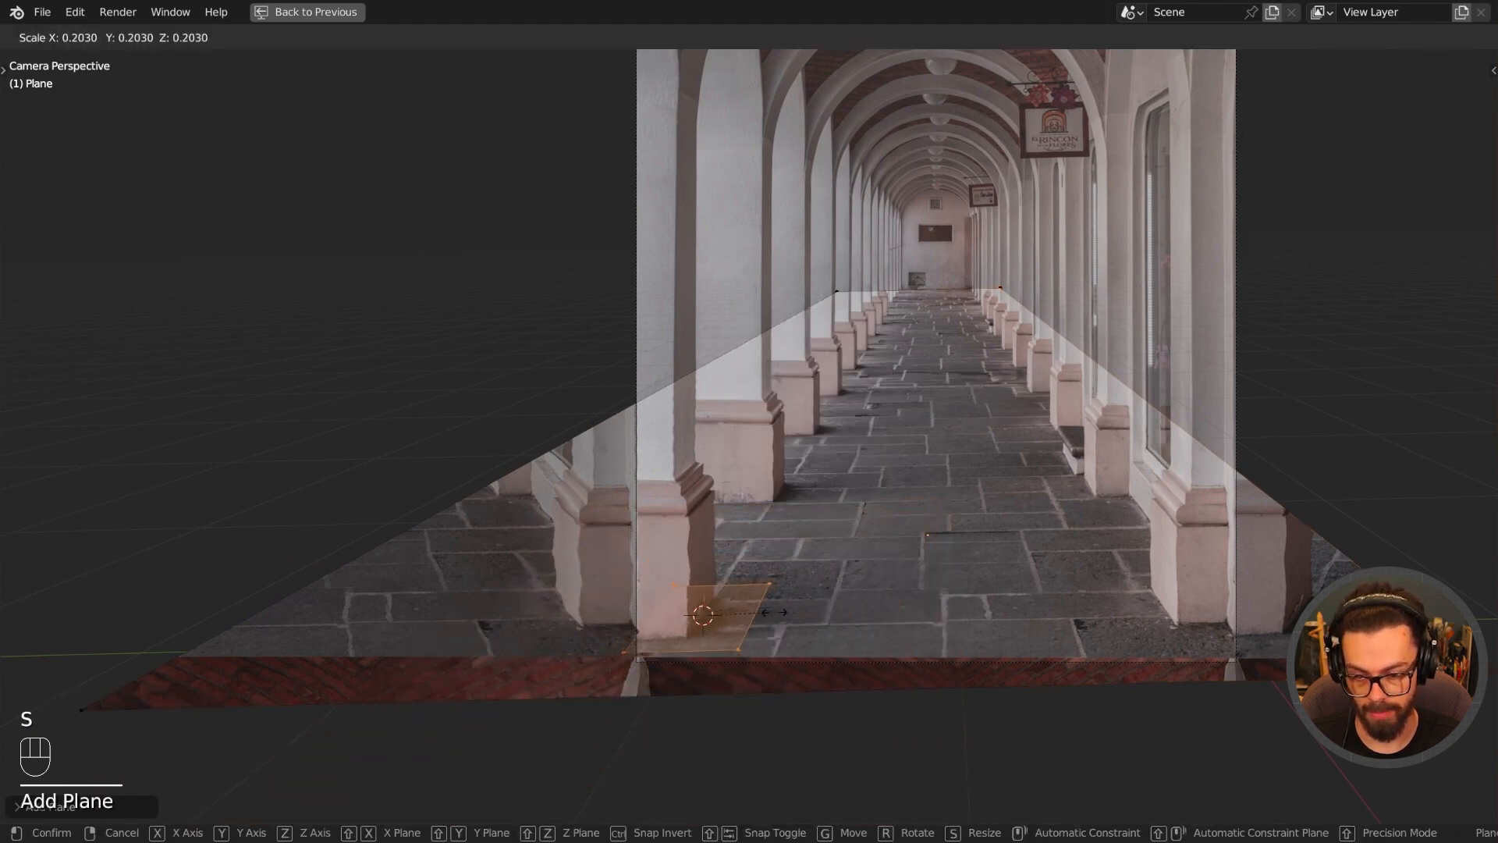
{"action": "left_click", "coordinate": [774, 612]}
Move the small plane about -0.21 m along Y to align its right edge with the pillar's base.
{"action": "middle_click_drag", "start_coordinate": [814, 626], "coordinate": [897, 522], "text": "shift"}
{"action": "scroll", "coordinate": [896, 522], "scroll_direction": "up", "scroll_amount": 3}
{"action": "key", "text": "g"}
{"action": "middle_click_drag", "start_coordinate": [986, 589], "coordinate": [932, 585]}
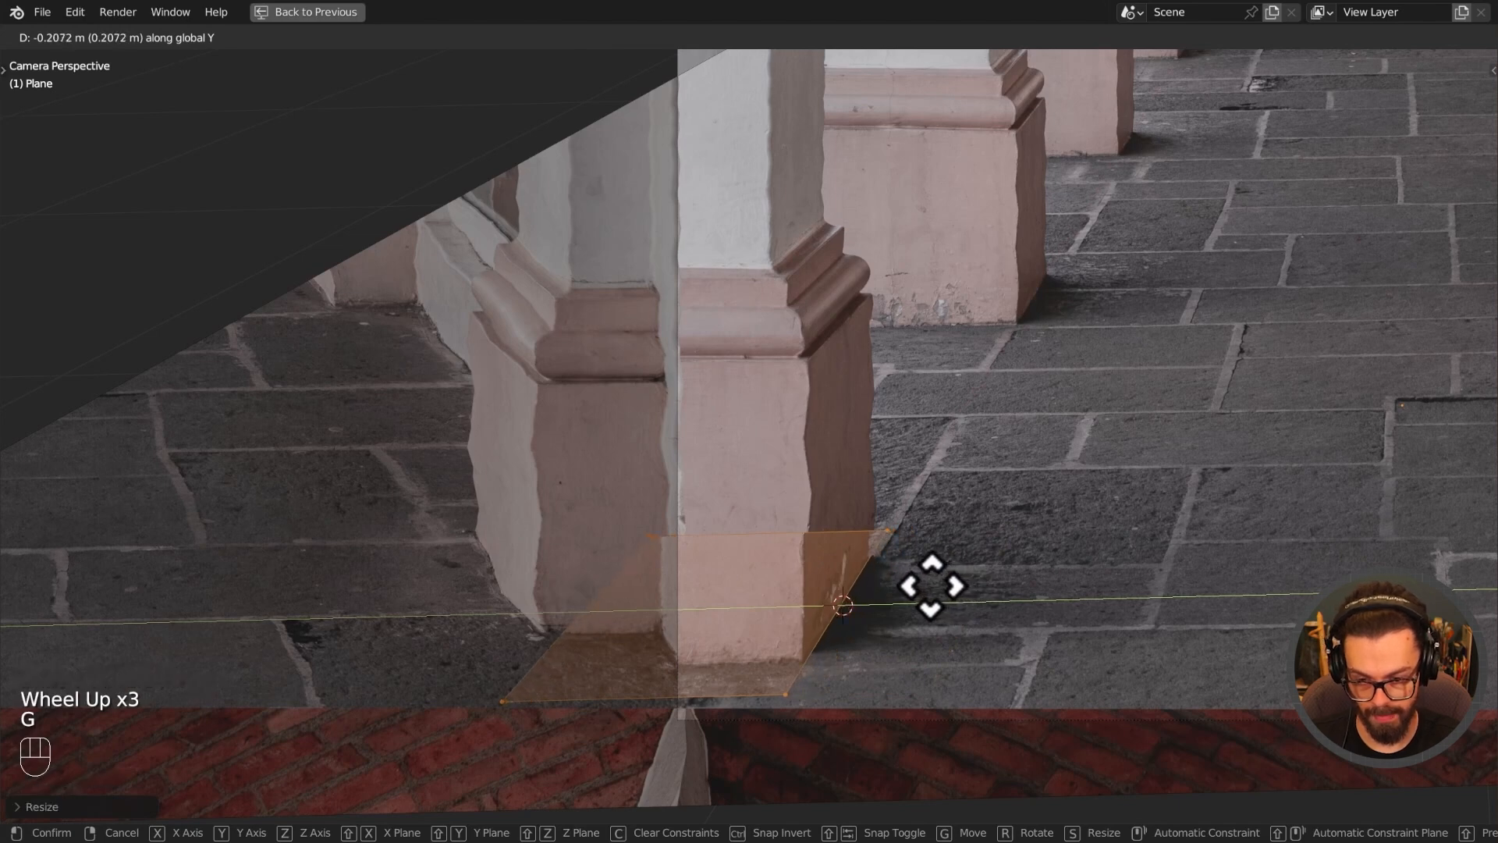
{"action": "left_click", "coordinate": [927, 587]}
Move the small plane's far edge about -0.09 m and its near edge about 0.06 m along X to fit the pillar's footprint.
{"action": "left_click", "coordinate": [1056, 546]}
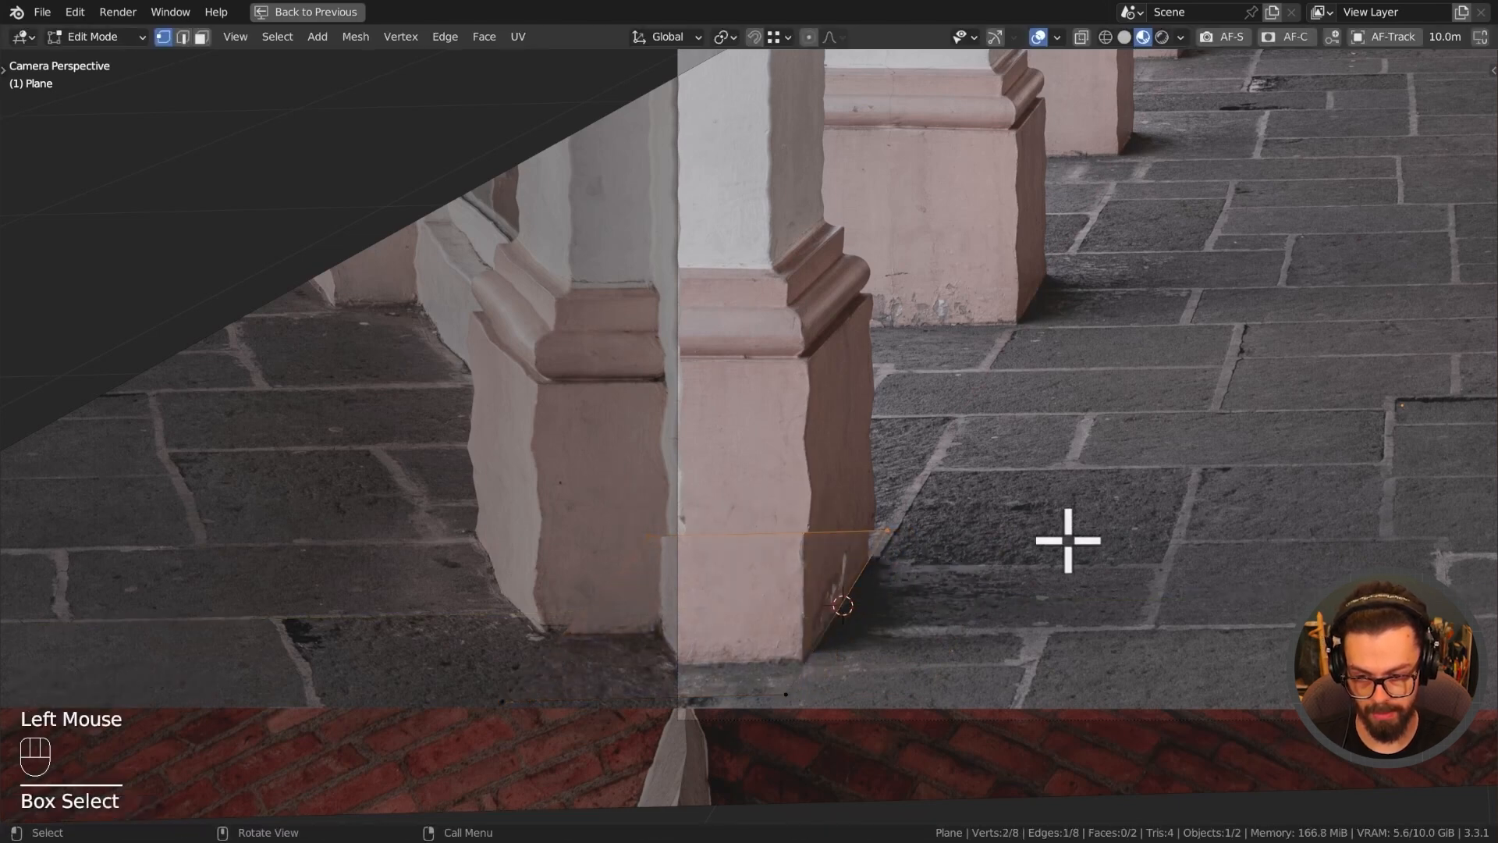
{"action": "key", "text": "g"}
{"action": "key", "text": "x"}
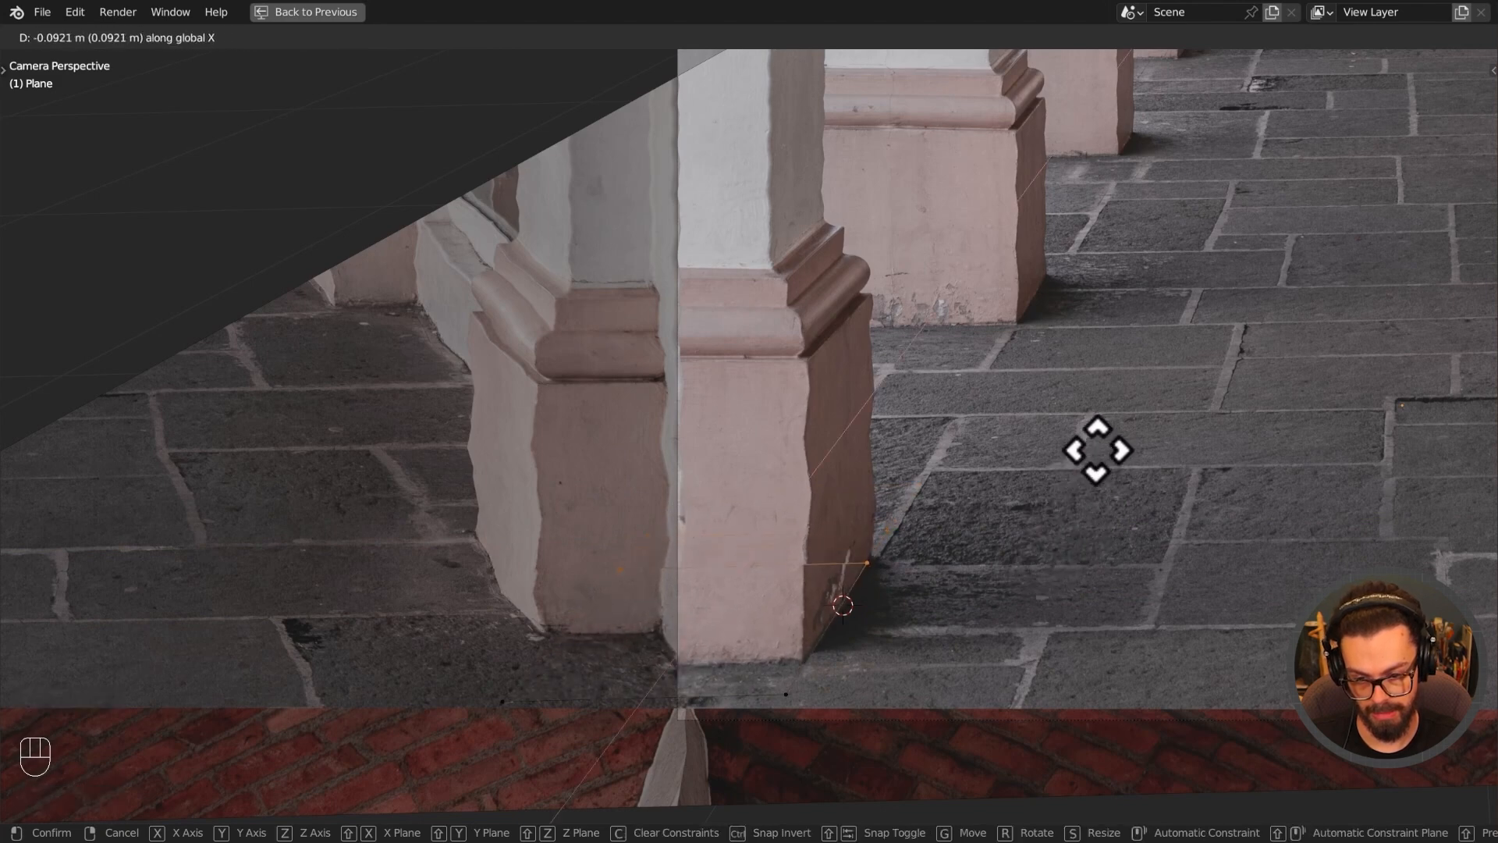
{"action": "left_click", "coordinate": [866, 718]}
{"action": "left_click", "coordinate": [973, 672]}
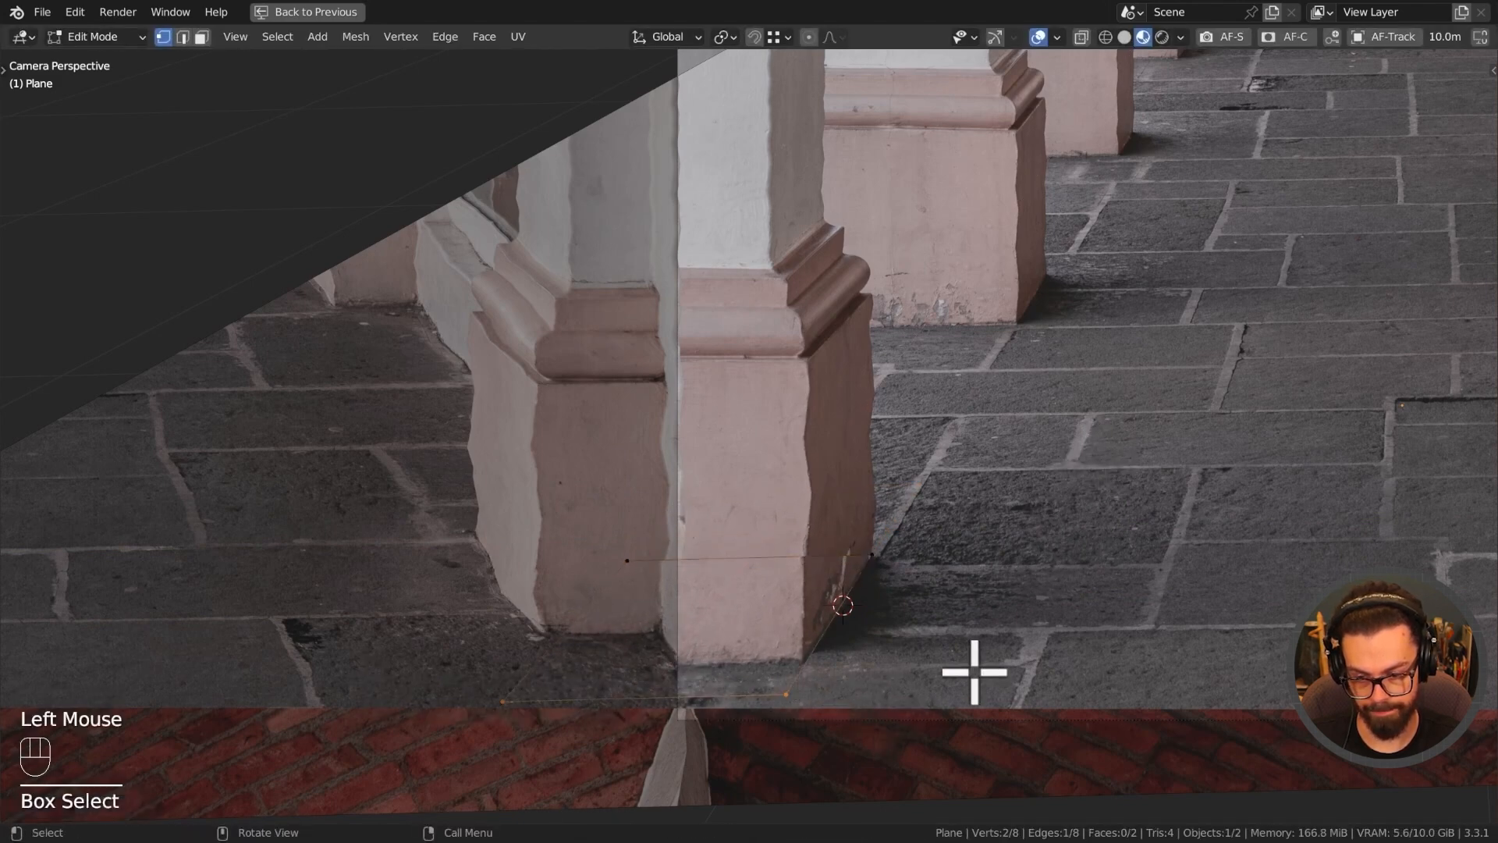
{"action": "key", "text": "g"}
{"action": "key", "text": "x"}
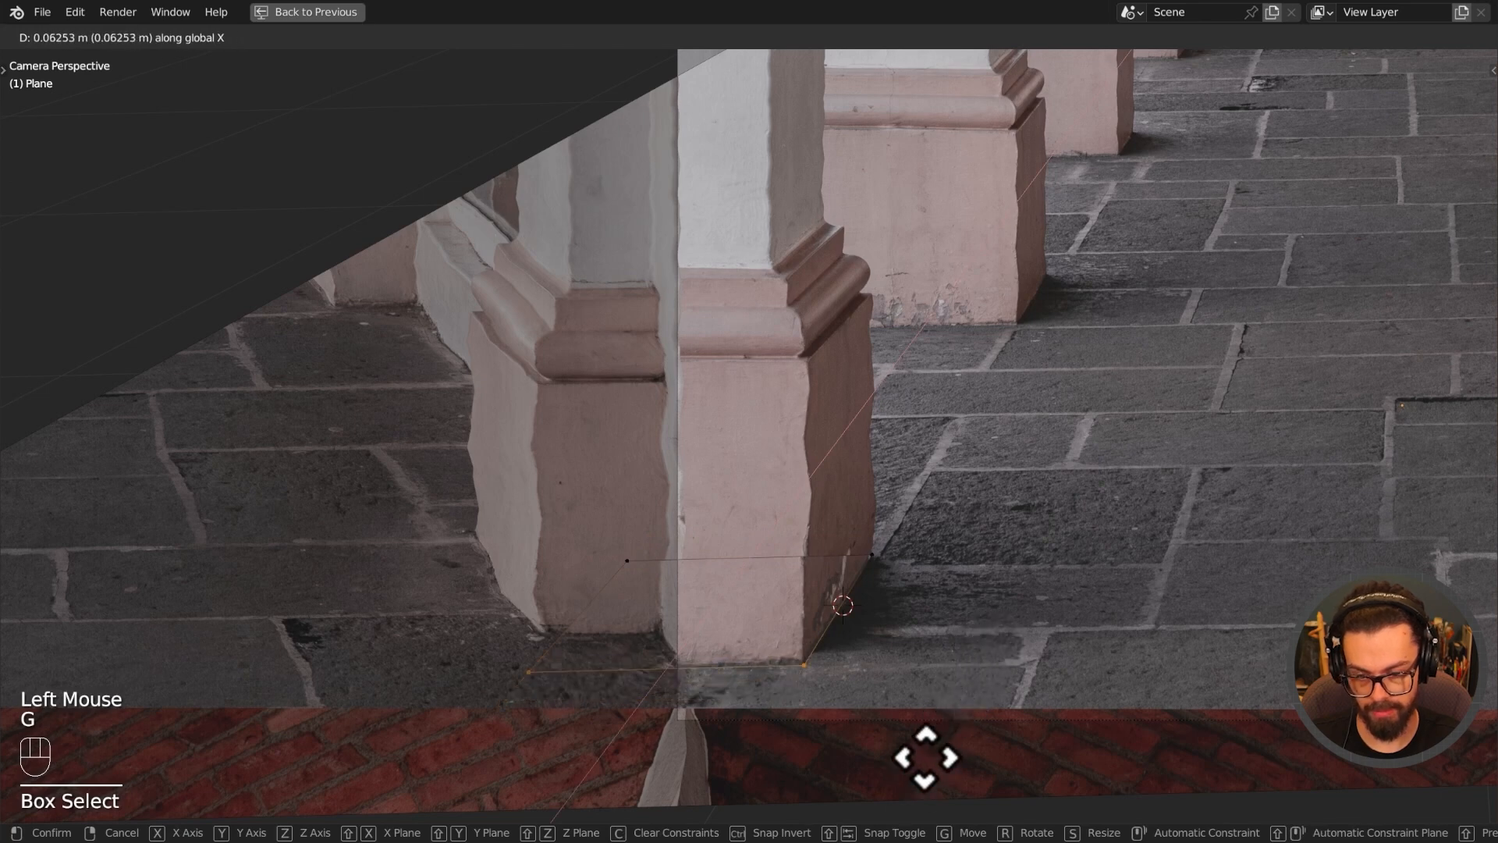
{"action": "left_click", "coordinate": [923, 743]}
Select the small plane's face and extrude it about 0.43 m upward as the pillar's base.
{"action": "left_click", "coordinate": [736, 560]}
{"action": "middle_click_drag", "start_coordinate": [947, 643], "coordinate": [946, 669], "text": "shift"}
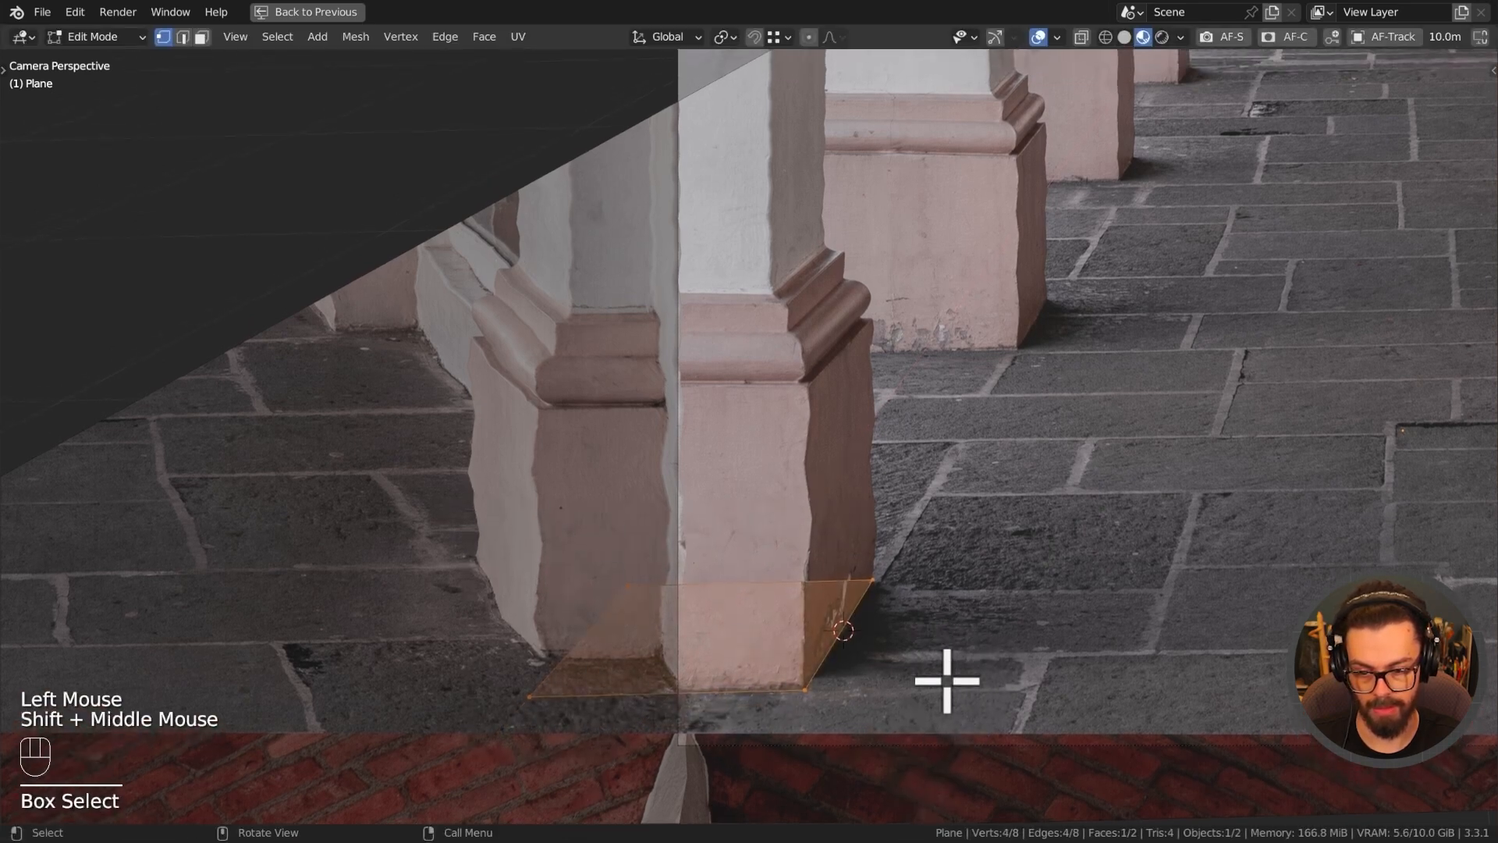
{"action": "key", "text": "e"}
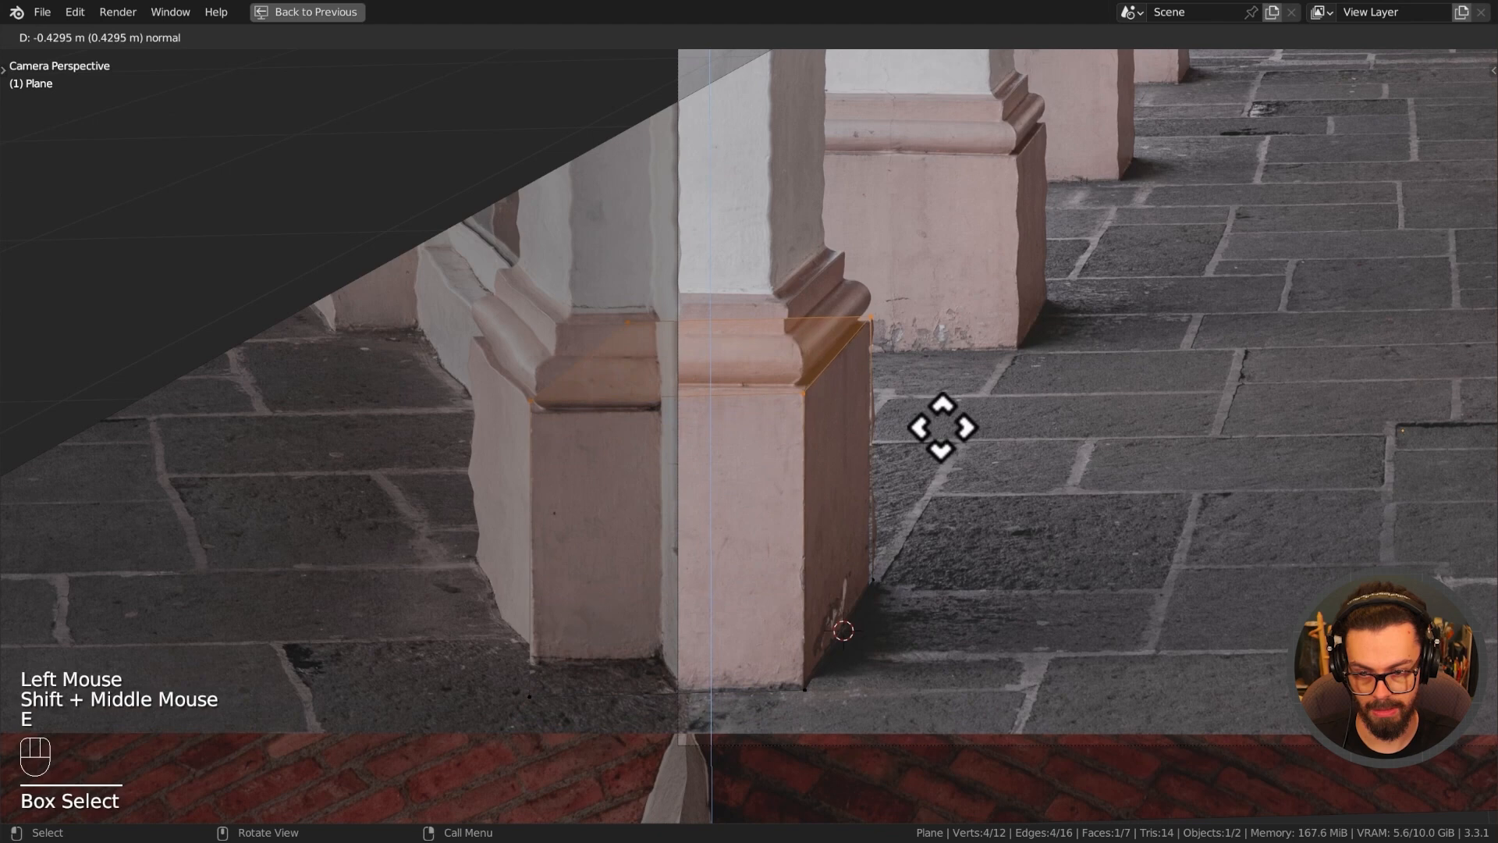
{"action": "left_click", "coordinate": [942, 428]}
Nudge the near top edge of the pillar's base along Z to meet the bottom of the moulding.
{"action": "middle_click_drag", "start_coordinate": [943, 395], "coordinate": [923, 525], "text": "shift"}
{"action": "scroll", "coordinate": [879, 545], "scroll_direction": "up", "scroll_amount": 2}
{"action": "left_click_drag", "start_coordinate": [885, 581], "coordinate": [367, 493]}
{"action": "key", "text": "g"}
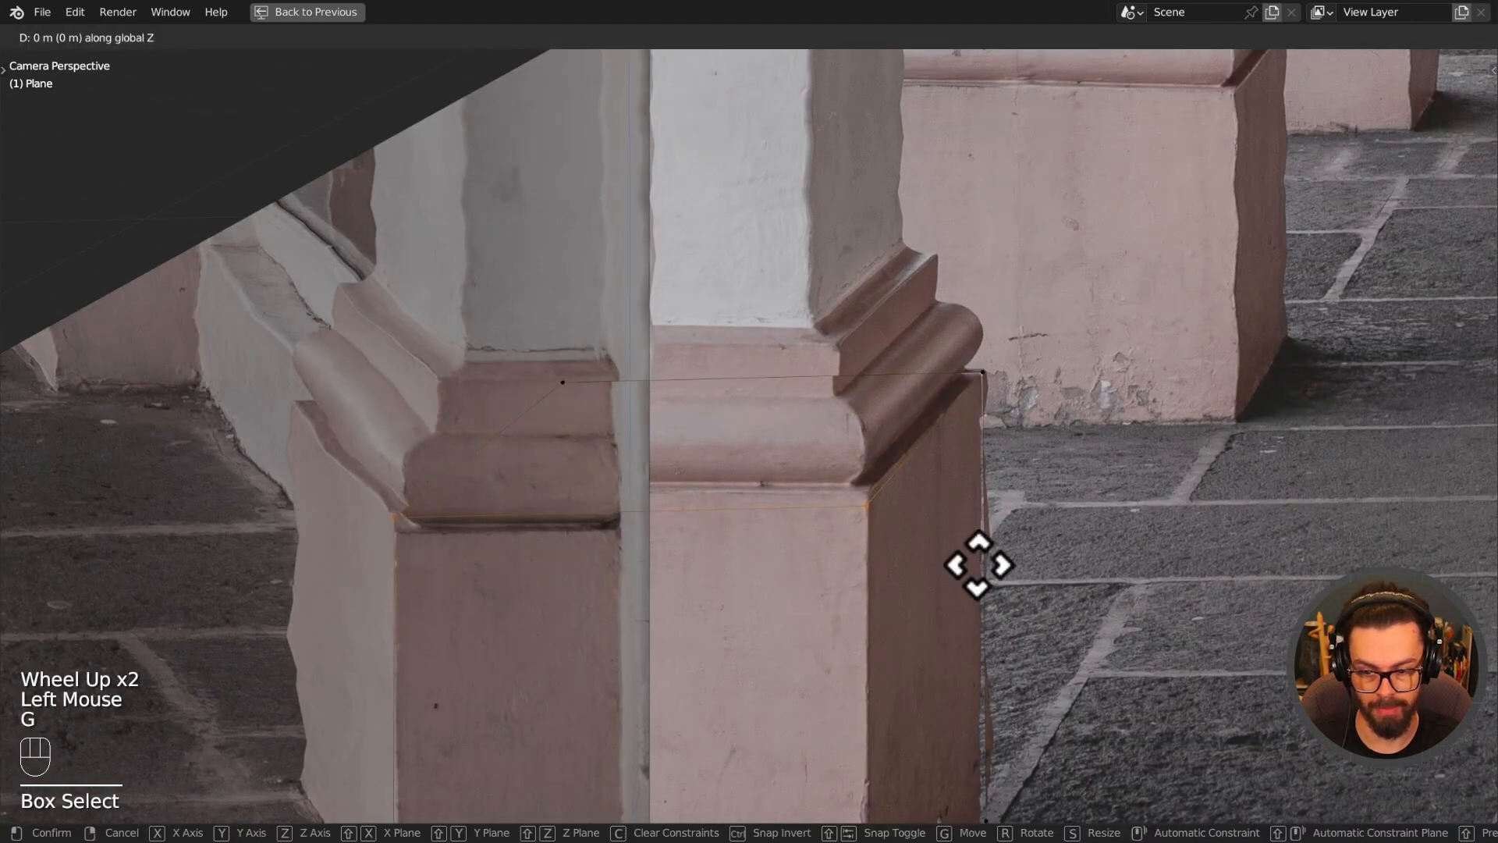
{"action": "left_click", "coordinate": [979, 555]}
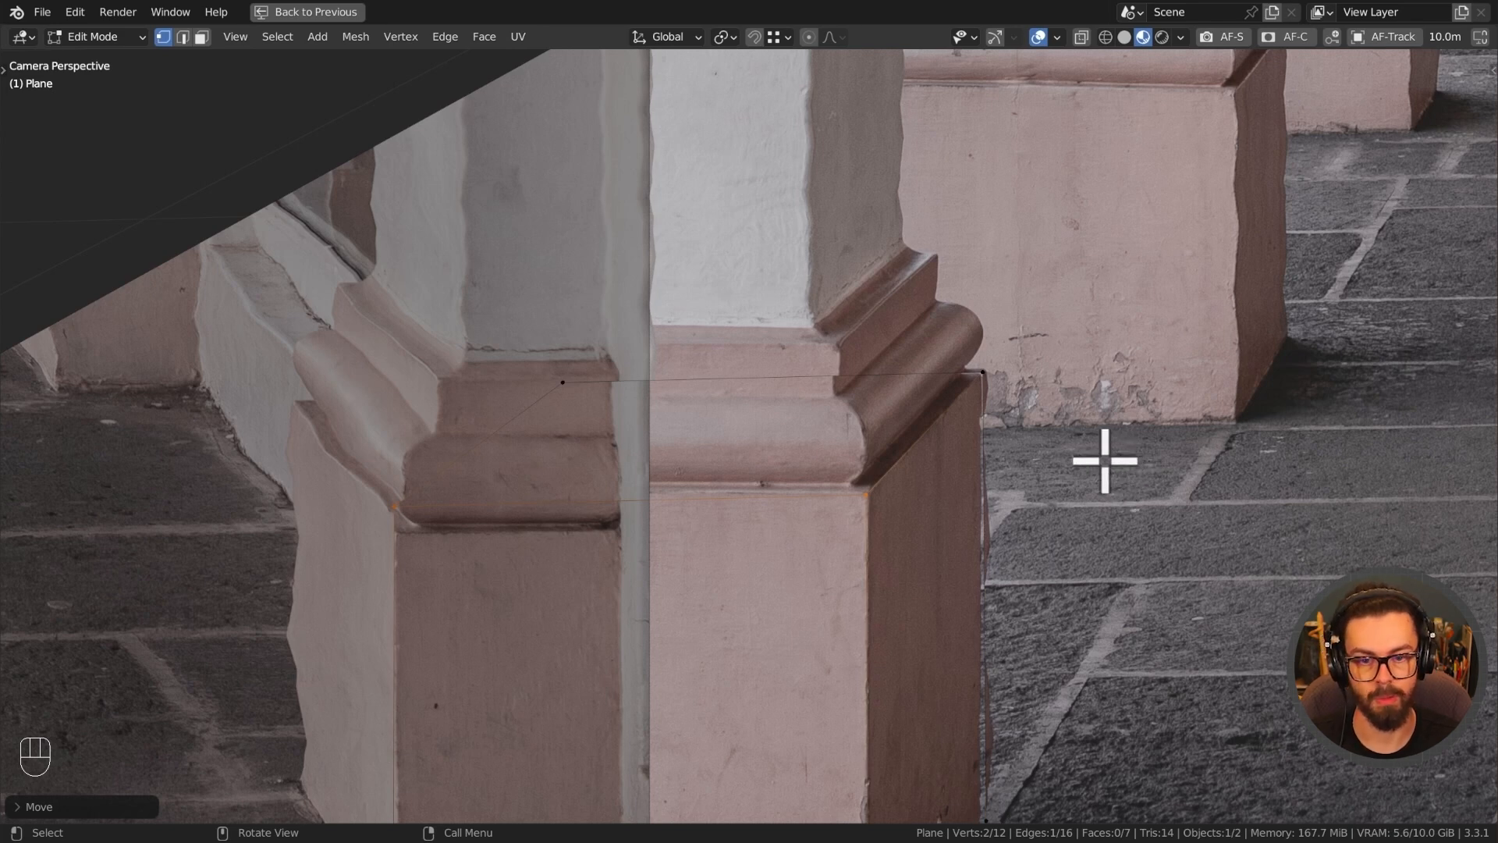
Shape the pillar's moulding and shaft up to the start of the arch by extruding, scaling and moving its upper geometry to match the photo.
{"action": "middle_click_drag", "start_coordinate": [1105, 459], "coordinate": [969, 433], "text": "shift"}
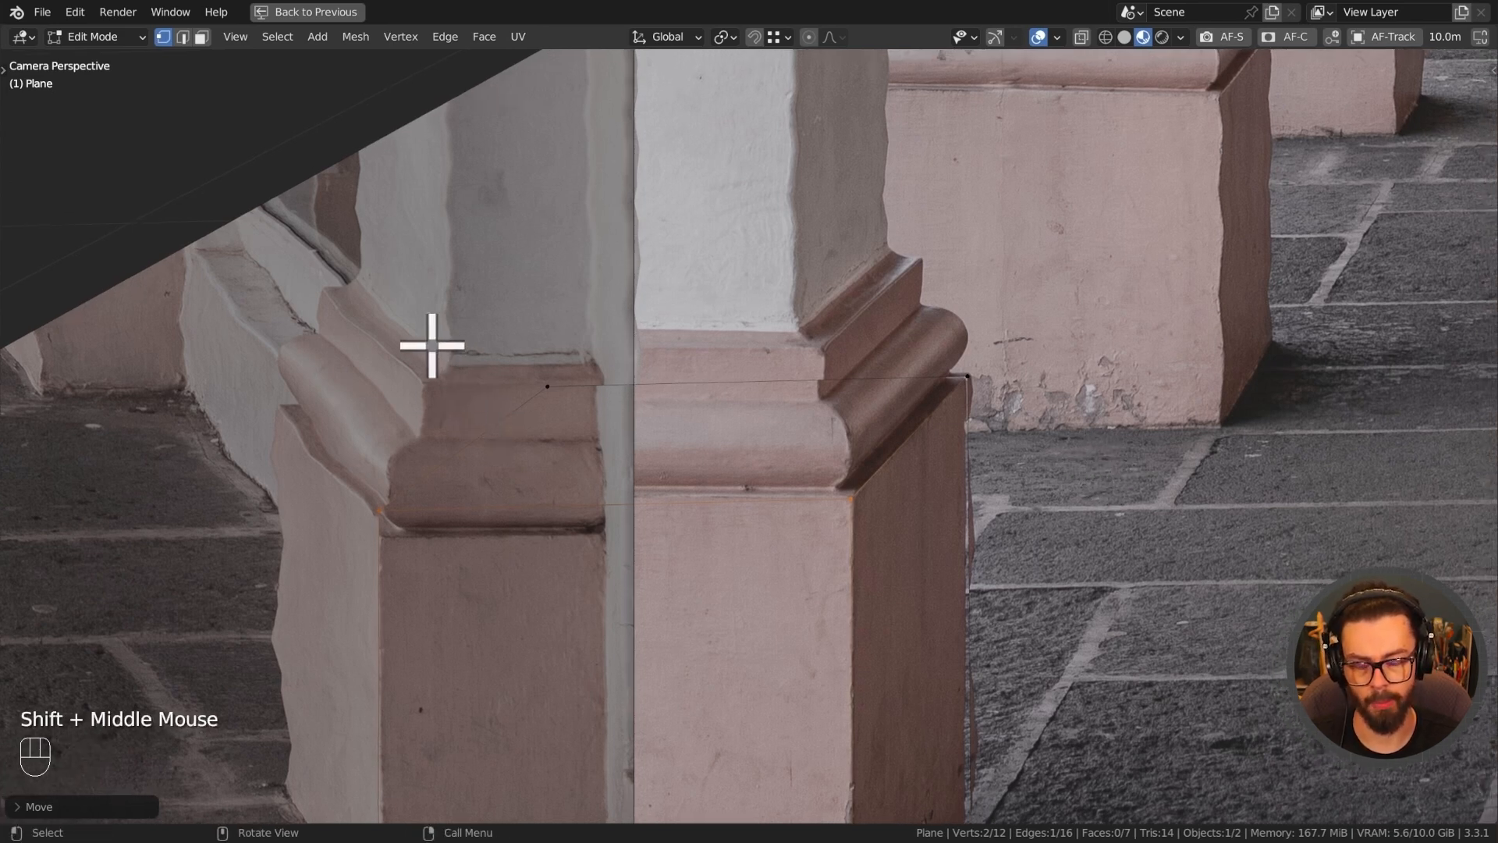
{"action": "scroll", "coordinate": [855, 333], "scroll_direction": "up", "scroll_amount": 4}
{"action": "middle_click_drag", "start_coordinate": [854, 333], "coordinate": [746, 595], "text": "shift"}
{"action": "scroll", "coordinate": [746, 595], "scroll_direction": "up", "scroll_amount": 3}
{"action": "key", "text": "s"}
{"action": "left_click", "coordinate": [960, 355]}
{"action": "key", "text": "g"}
{"action": "left_click", "coordinate": [913, 388]}
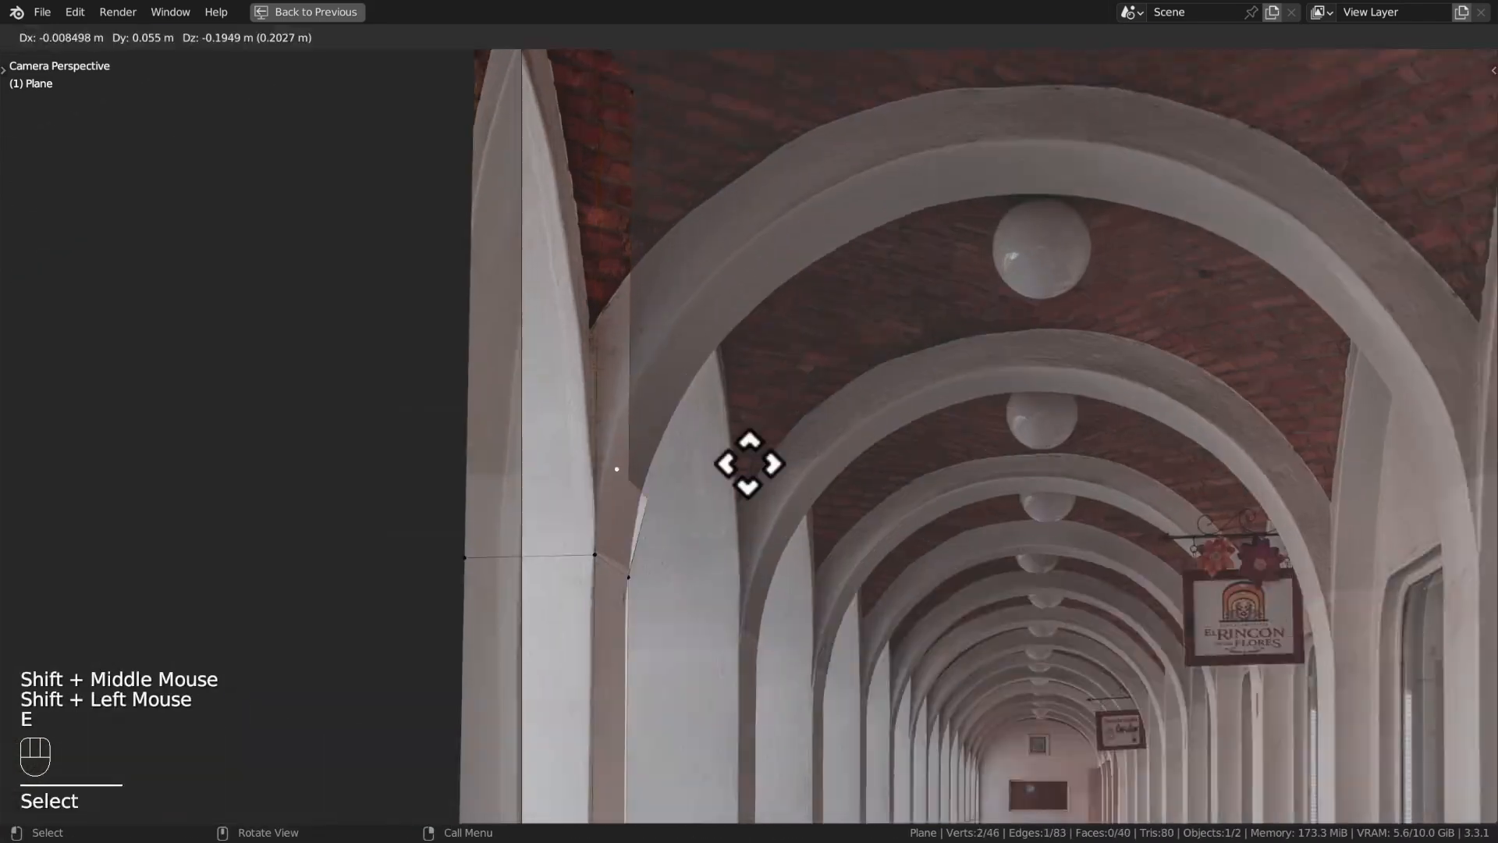
Extrude the first arch segment by segment from the left pillar to its crown, sliding edges to follow the photo's curve.
{"action": "key", "text": "e"}
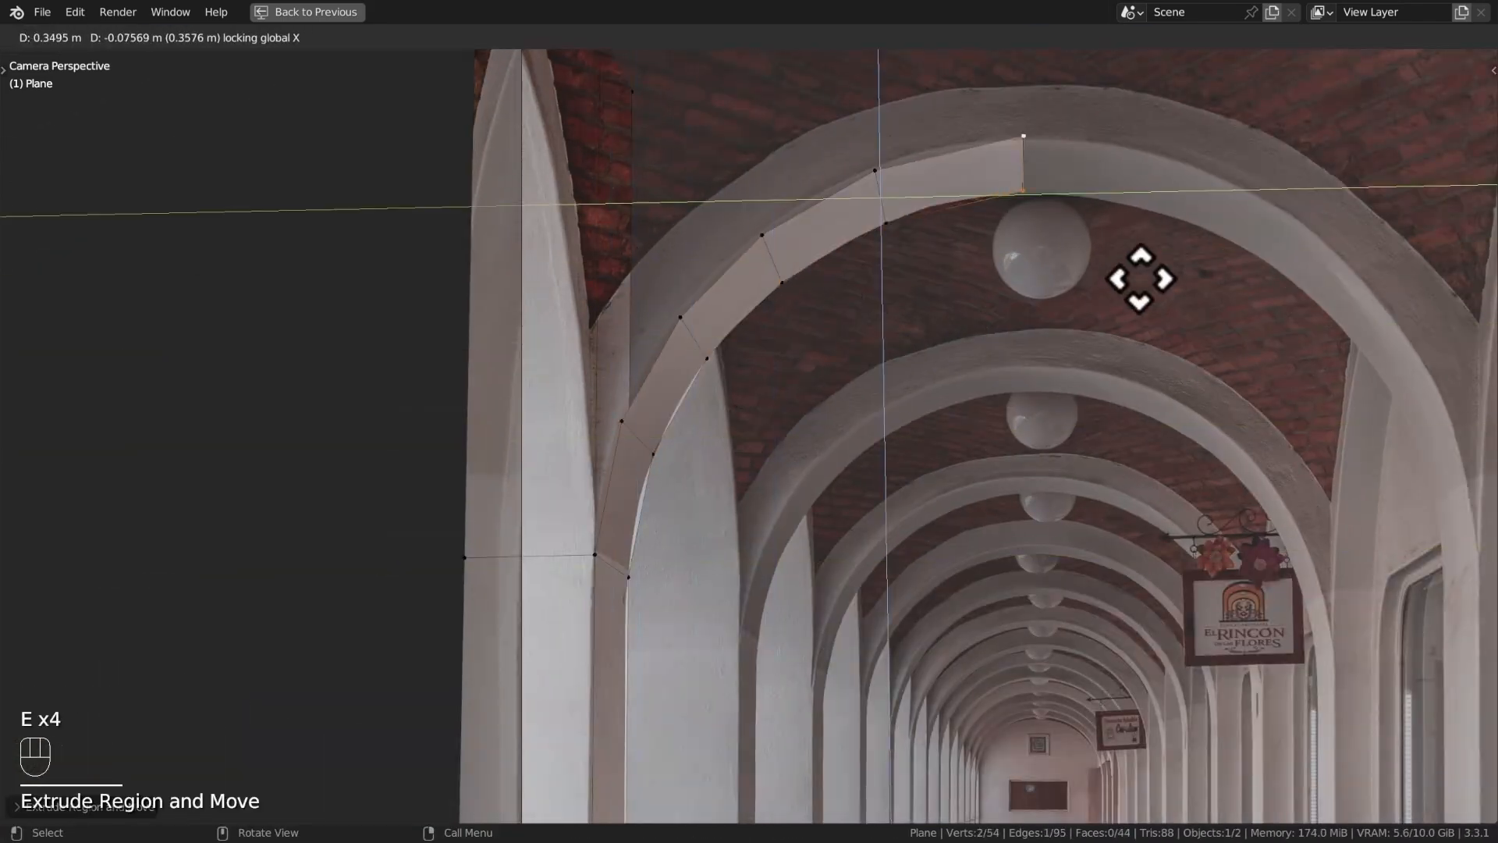
{"action": "middle_click_drag", "start_coordinate": [1110, 281], "coordinate": [1054, 312], "text": "shift"}
{"action": "scroll", "coordinate": [1053, 311], "scroll_direction": "up", "scroll_amount": 4}
{"action": "key", "text": "e"}
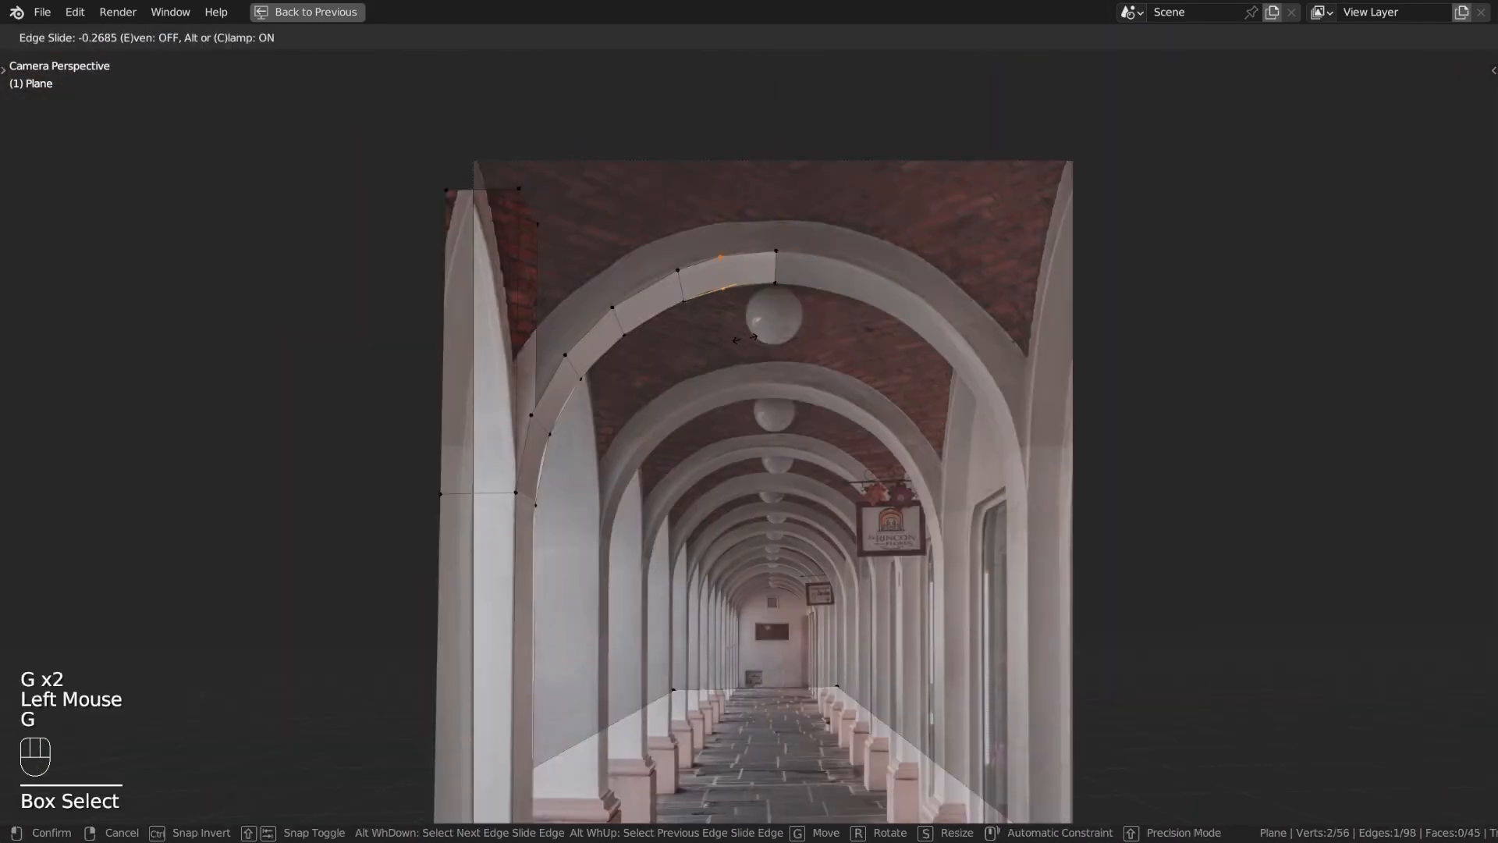
{"action": "left_click_drag", "start_coordinate": [650, 250], "coordinate": [689, 331]}
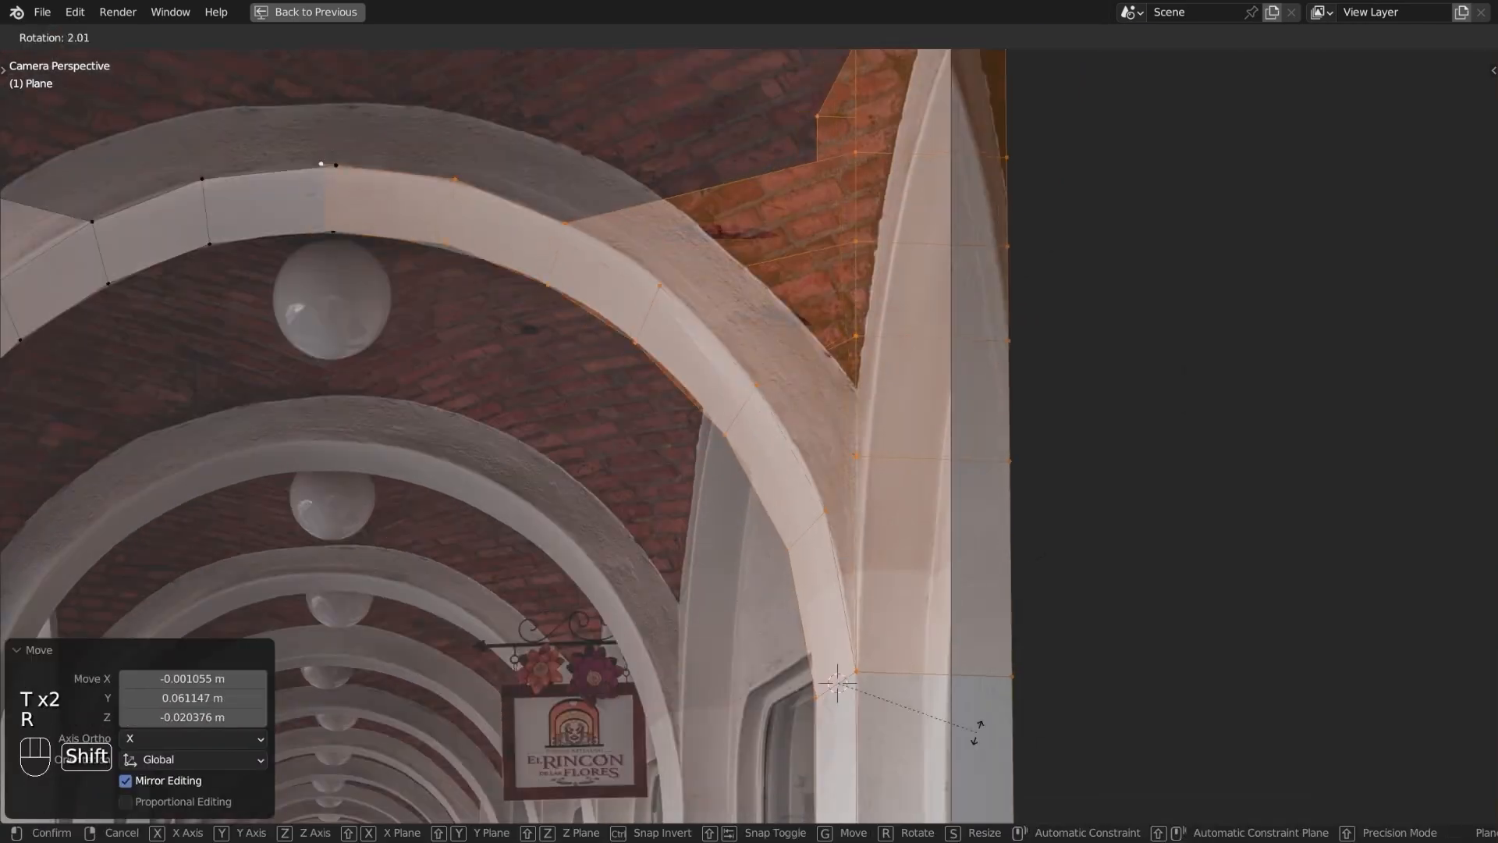
Extrude the arch's outer edge up to ceiling height and fill the gaps between arch and pillars with faces.
{"action": "middle_click_drag", "start_coordinate": [687, 336], "coordinate": [725, 335]}
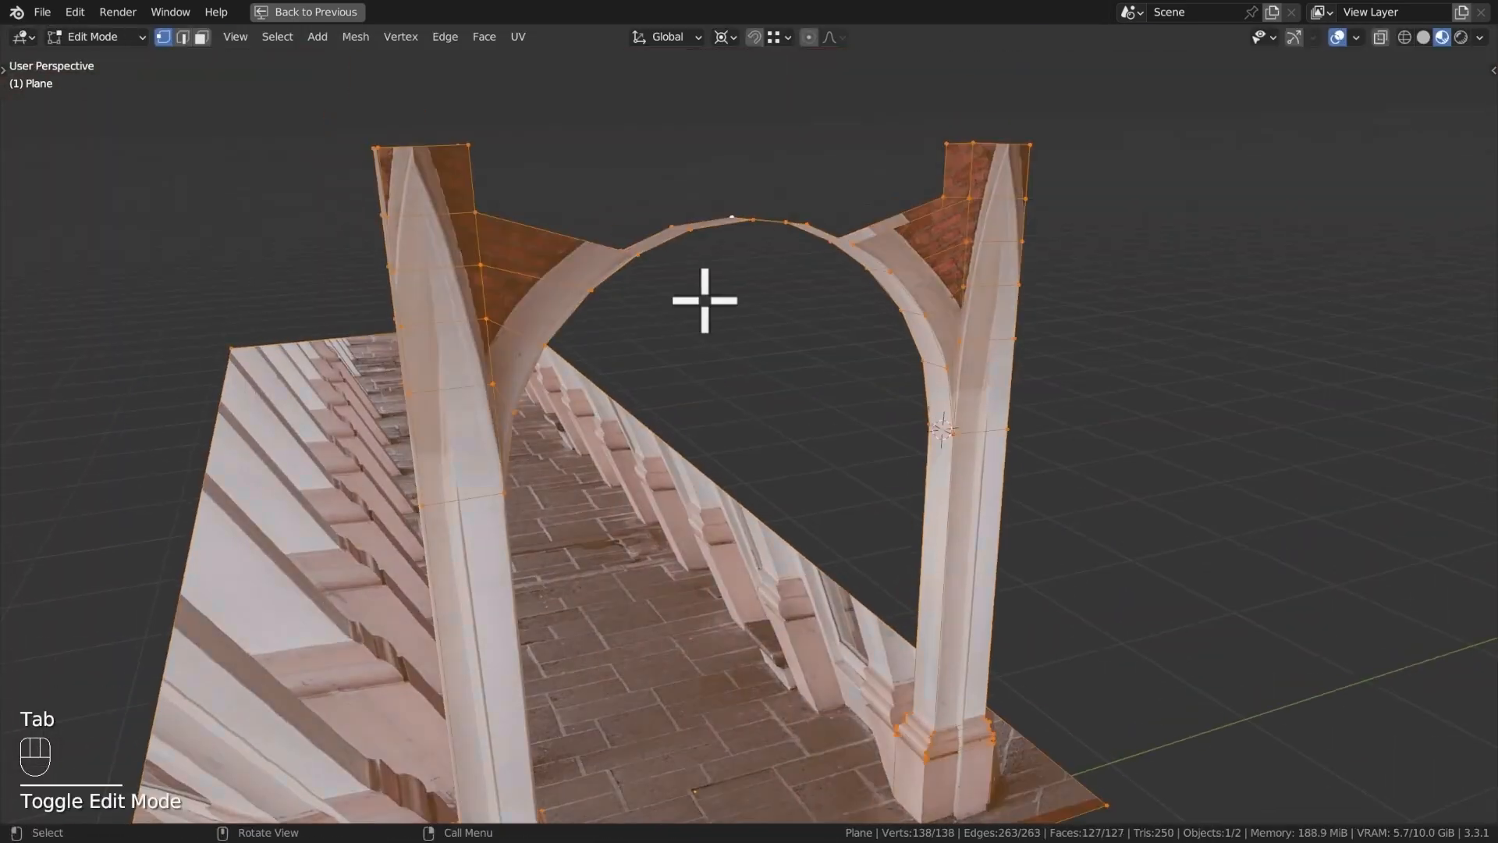
{"action": "key", "text": "e"}
{"action": "key", "text": "e"}
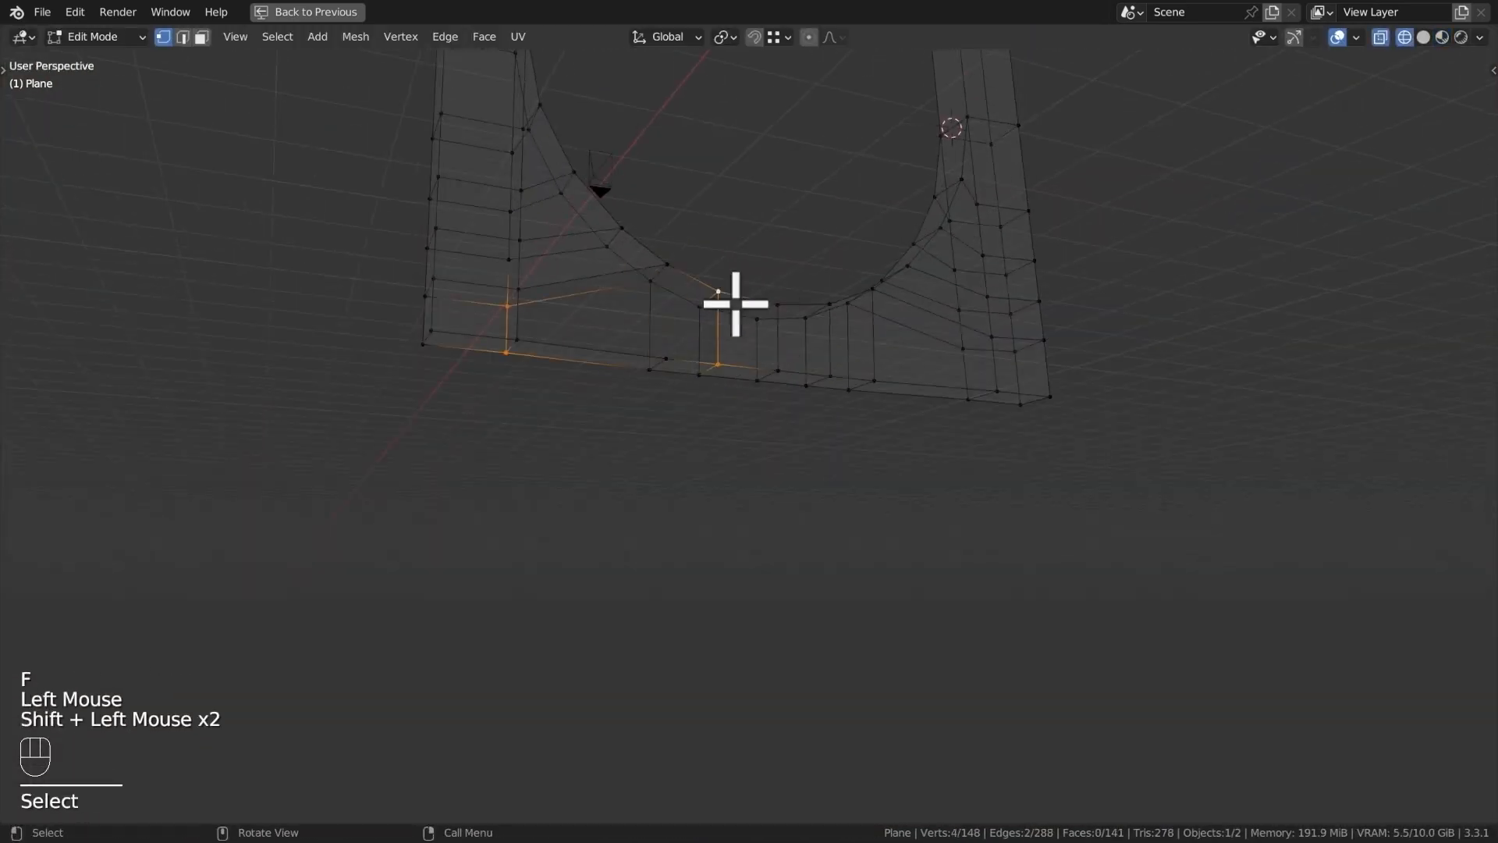
{"action": "key", "text": "z"}
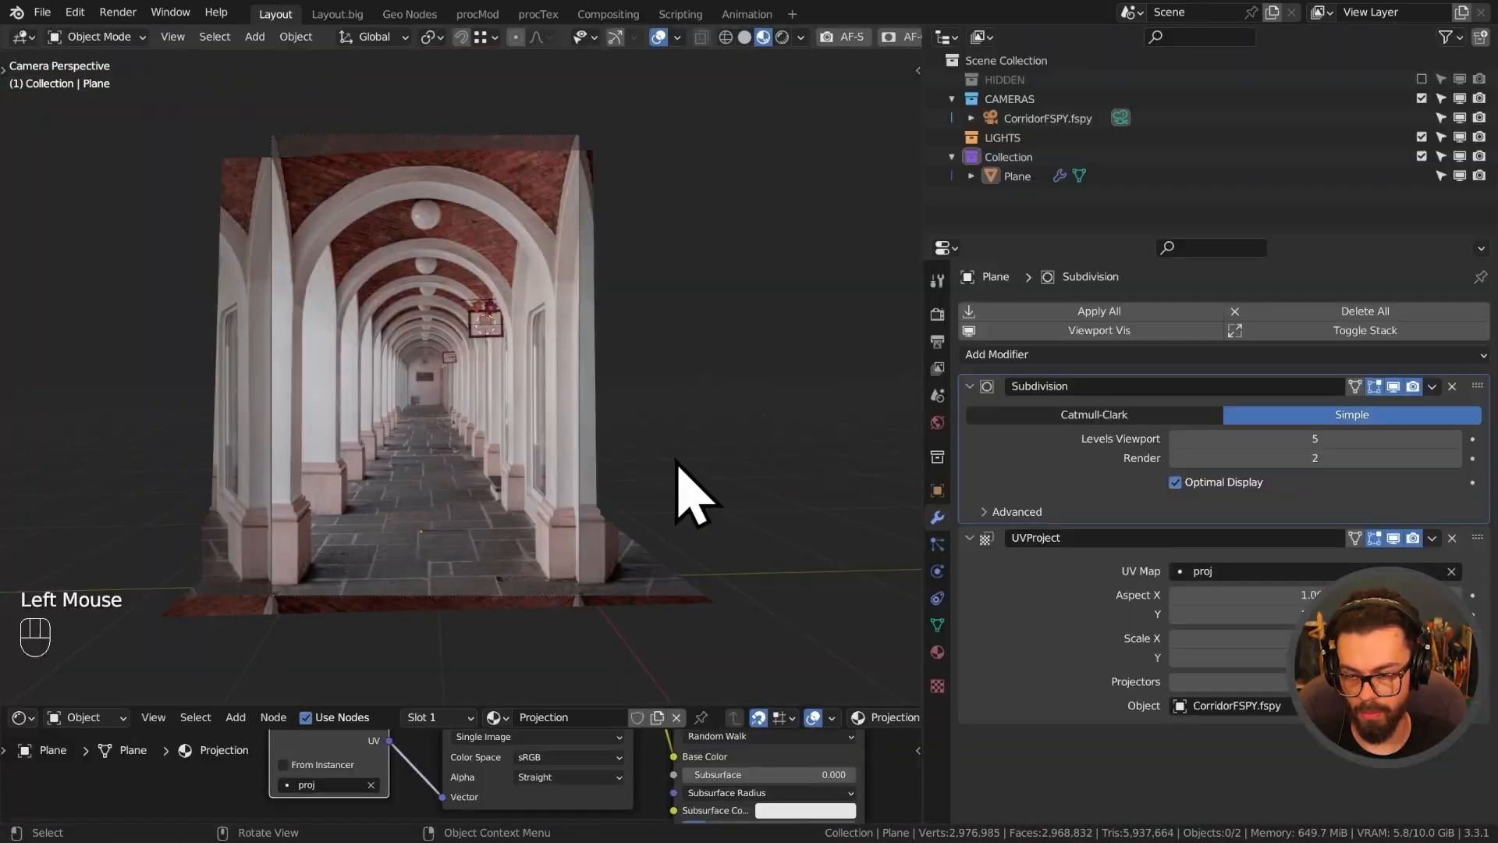
Examine the rebuilt corridor and its projected texture from the sides, front and above.
{"action": "middle_click_drag", "start_coordinate": [686, 495], "coordinate": [655, 575], "text": "shift"}
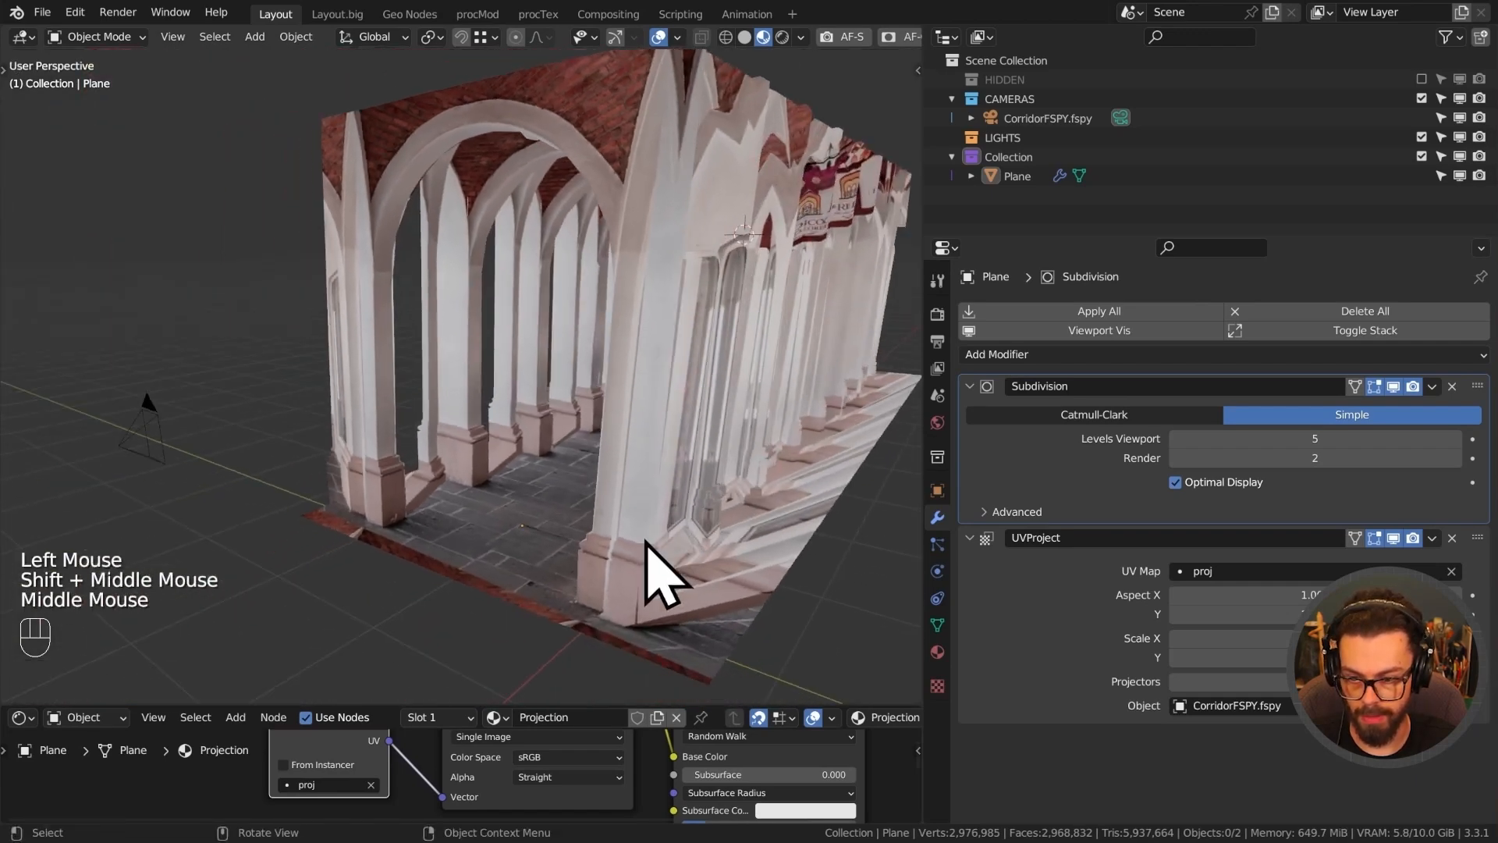
{"action": "scroll", "coordinate": [602, 525], "scroll_direction": "down", "scroll_amount": 2}
{"action": "middle_click_drag", "start_coordinate": [601, 525], "coordinate": [689, 494]}
{"action": "scroll", "coordinate": [525, 444], "scroll_direction": "down", "scroll_amount": 2}
{"action": "middle_click_drag", "start_coordinate": [525, 445], "coordinate": [562, 452], "text": "shift"}
{"action": "scroll", "coordinate": [435, 468], "scroll_direction": "up", "scroll_amount": 3}
{"action": "middle_click_drag", "start_coordinate": [435, 468], "coordinate": [347, 397]}
{"action": "middle_click_drag", "start_coordinate": [376, 288], "coordinate": [435, 395]}
{"action": "scroll", "coordinate": [489, 441], "scroll_direction": "down", "scroll_amount": 1}
{"action": "middle_click_drag", "start_coordinate": [488, 442], "coordinate": [294, 434], "text": "shift"}
{"action": "scroll", "coordinate": [605, 424], "scroll_direction": "down", "scroll_amount": 1}
{"action": "middle_click_drag", "start_coordinate": [606, 425], "coordinate": [515, 492]}
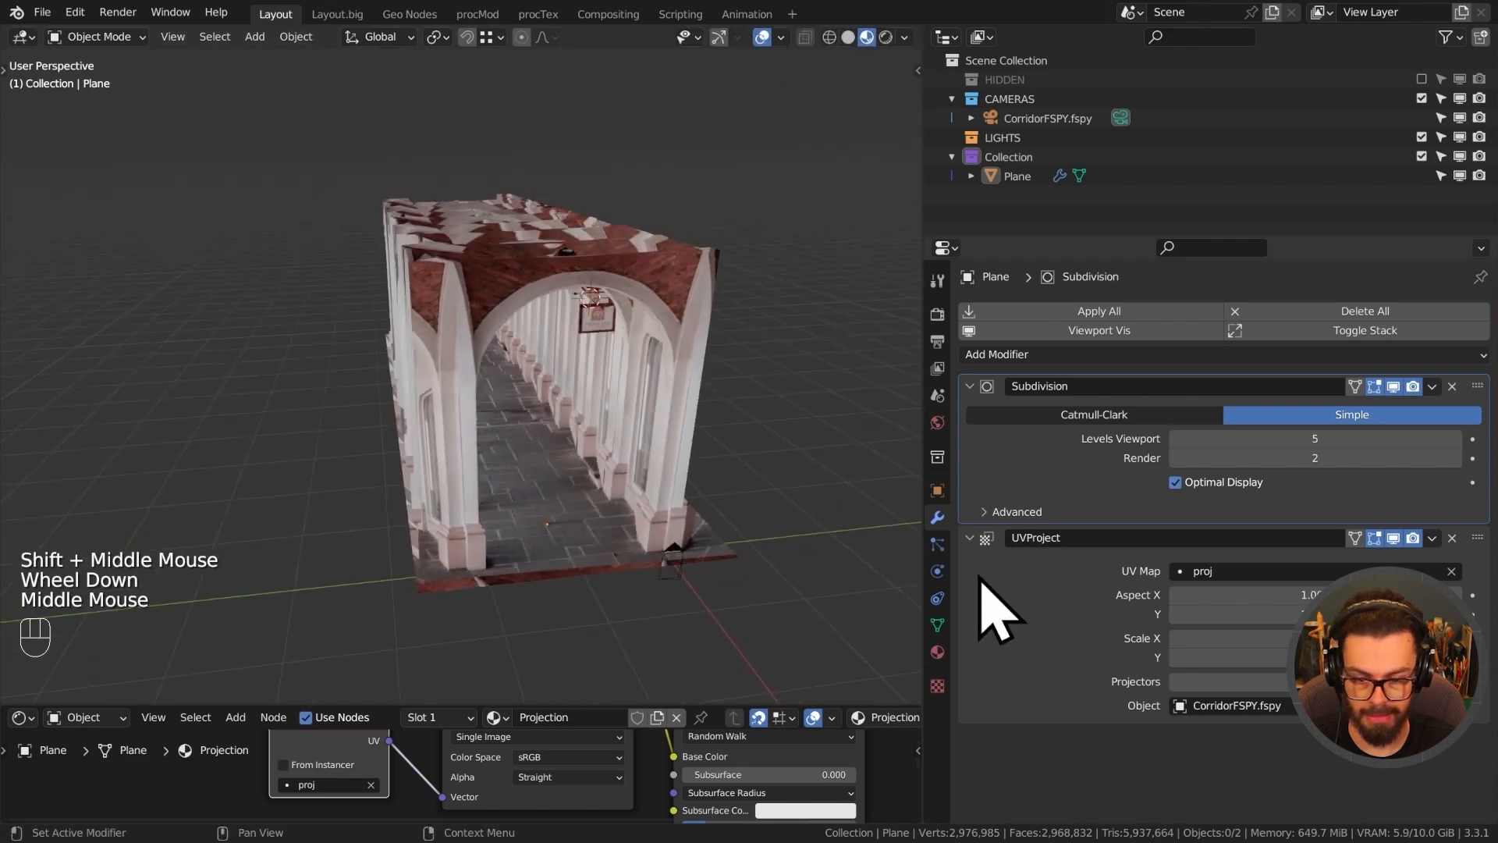
Look through the fSpy camera and turn off its background images.
{"action": "key", "text": "KP_0"}
{"action": "left_click", "coordinate": [1041, 119]}
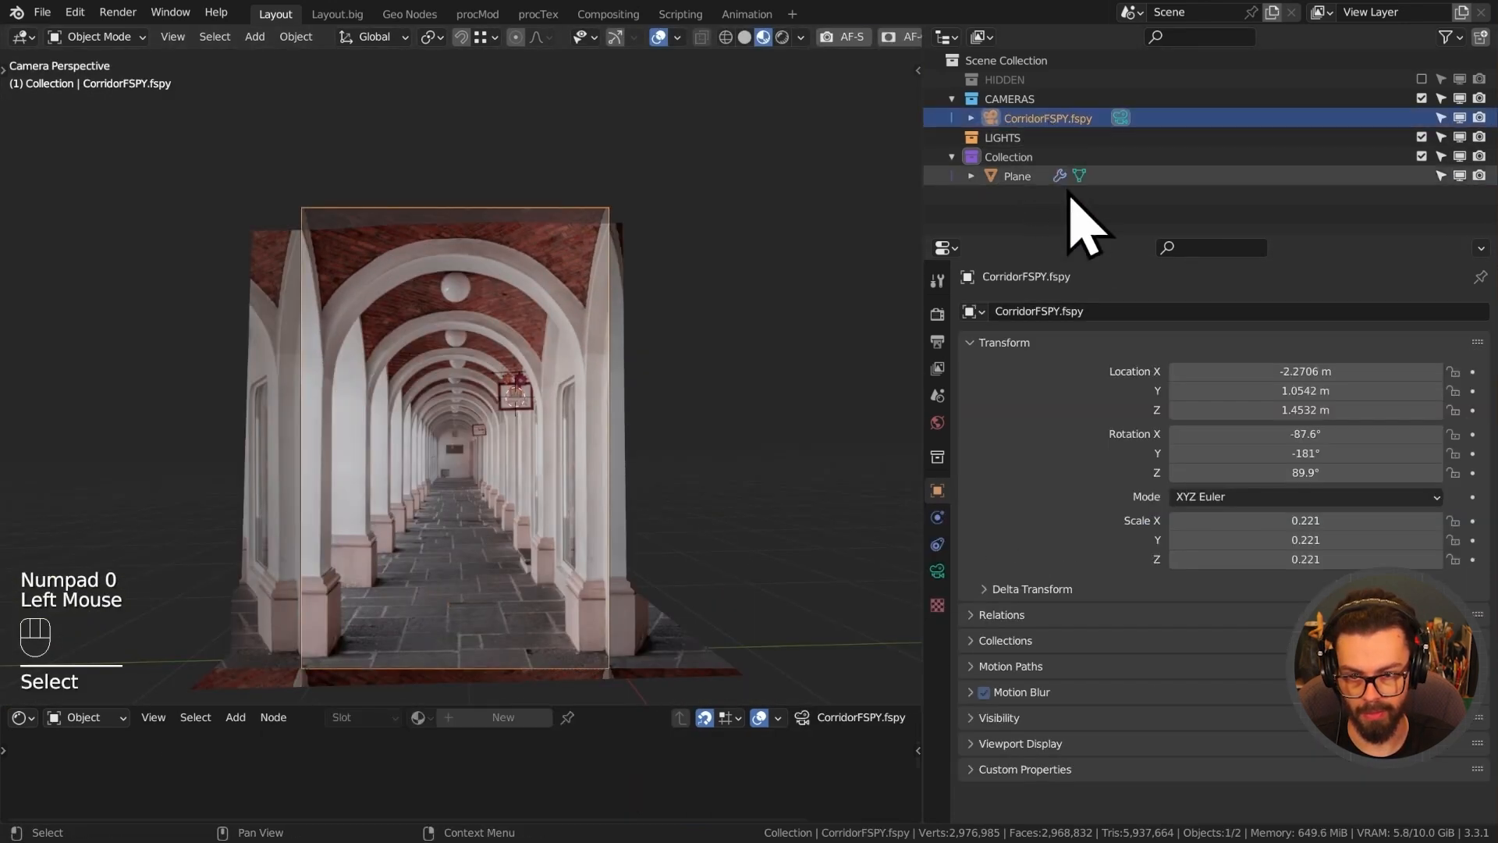
{"action": "left_click", "coordinate": [937, 571]}
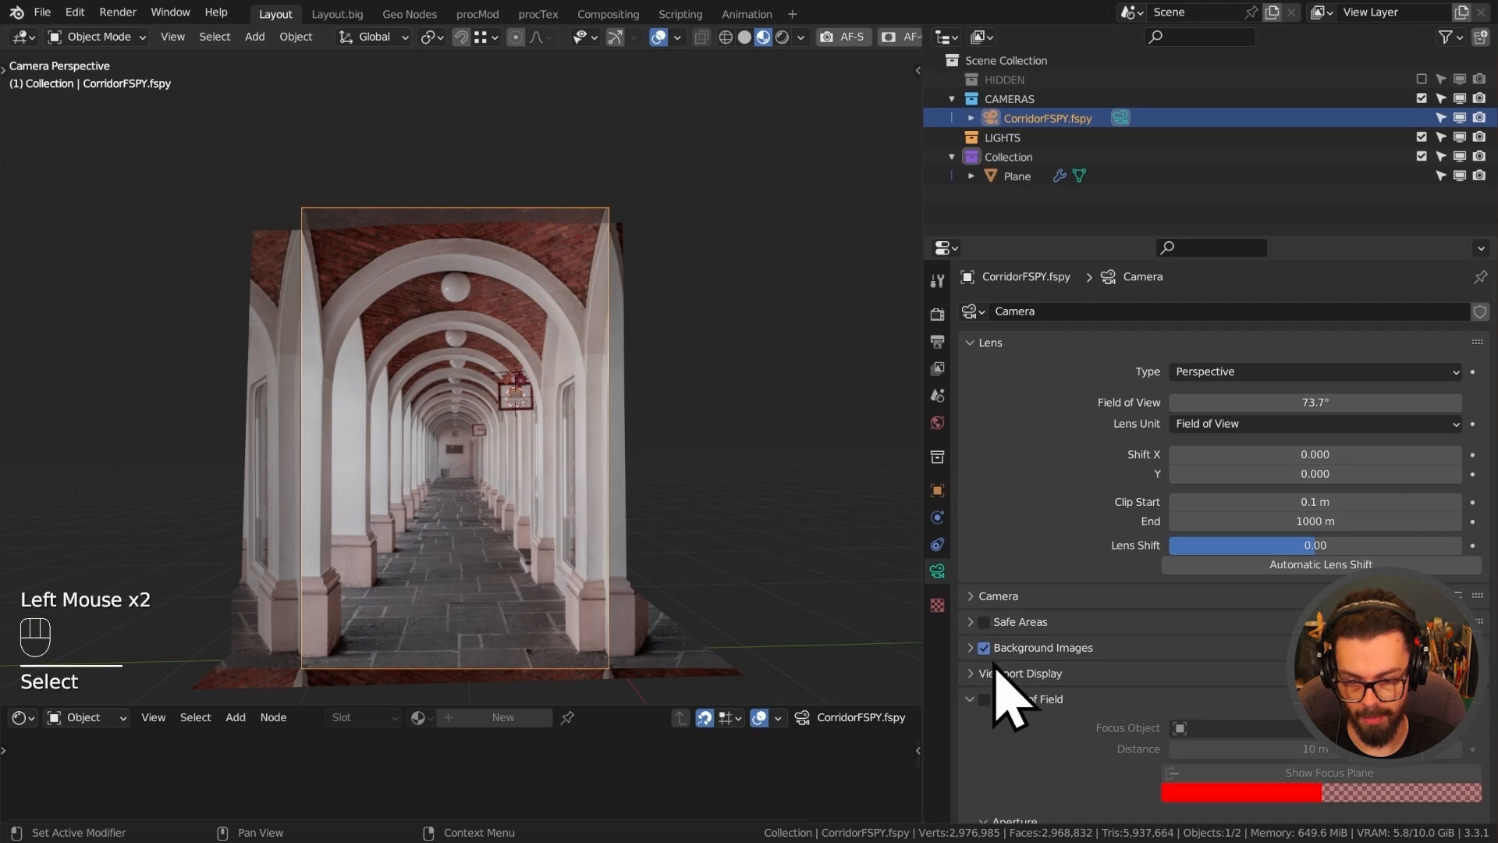
{"action": "middle_click_drag", "start_coordinate": [567, 468], "coordinate": [647, 471], "text": "shift"}
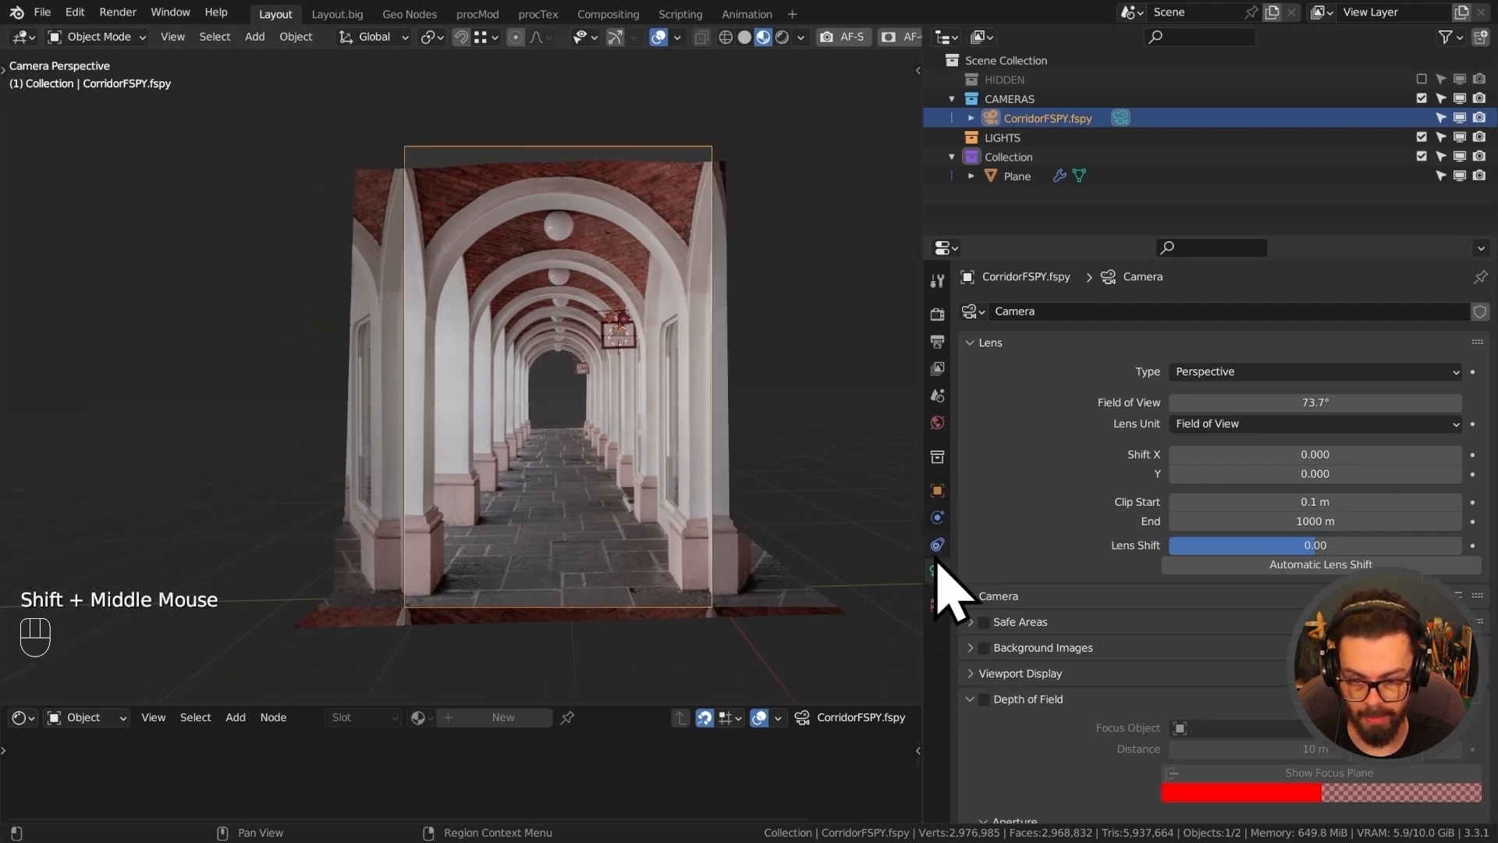
Lower the viewport level of the corridor's Subdivision modifier to 3.
{"action": "left_click", "coordinate": [677, 428]}
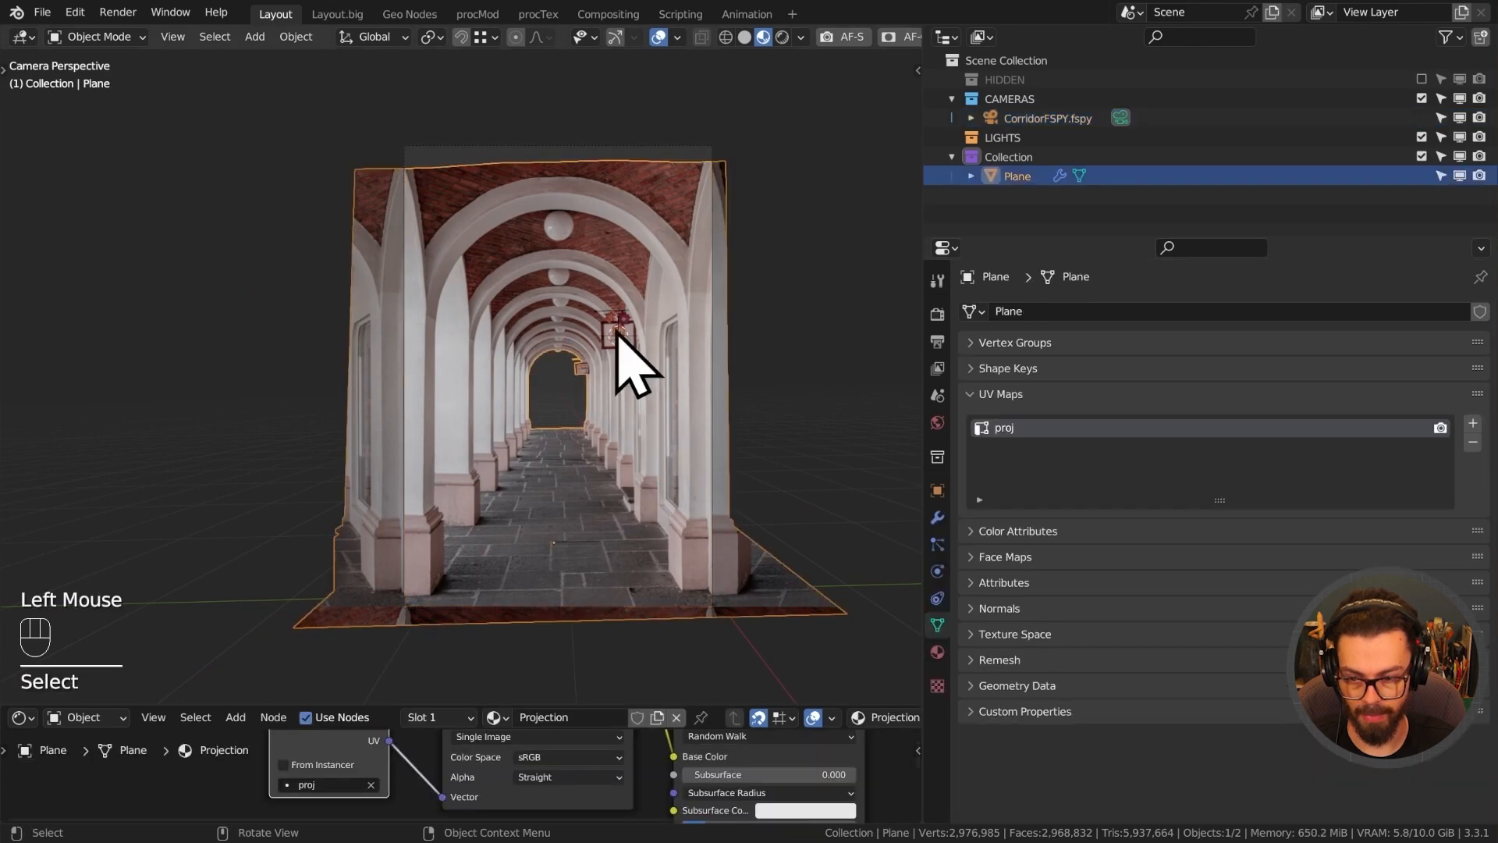
{"action": "left_click", "coordinate": [937, 517]}
{"action": "scroll", "coordinate": [654, 403], "scroll_direction": "down", "scroll_amount": 1}
{"action": "middle_click_drag", "start_coordinate": [507, 417], "coordinate": [678, 437]}
{"action": "scroll", "coordinate": [678, 437], "scroll_direction": "down", "scroll_amount": 2}
{"action": "middle_click_drag", "start_coordinate": [679, 436], "coordinate": [585, 382], "text": "shift"}
{"action": "middle_click_drag", "start_coordinate": [593, 394], "coordinate": [624, 367]}
{"action": "scroll", "coordinate": [615, 445], "scroll_direction": "up", "scroll_amount": 2}
{"action": "middle_click_drag", "start_coordinate": [710, 546], "coordinate": [858, 519]}
{"action": "left_click", "coordinate": [1177, 440]}
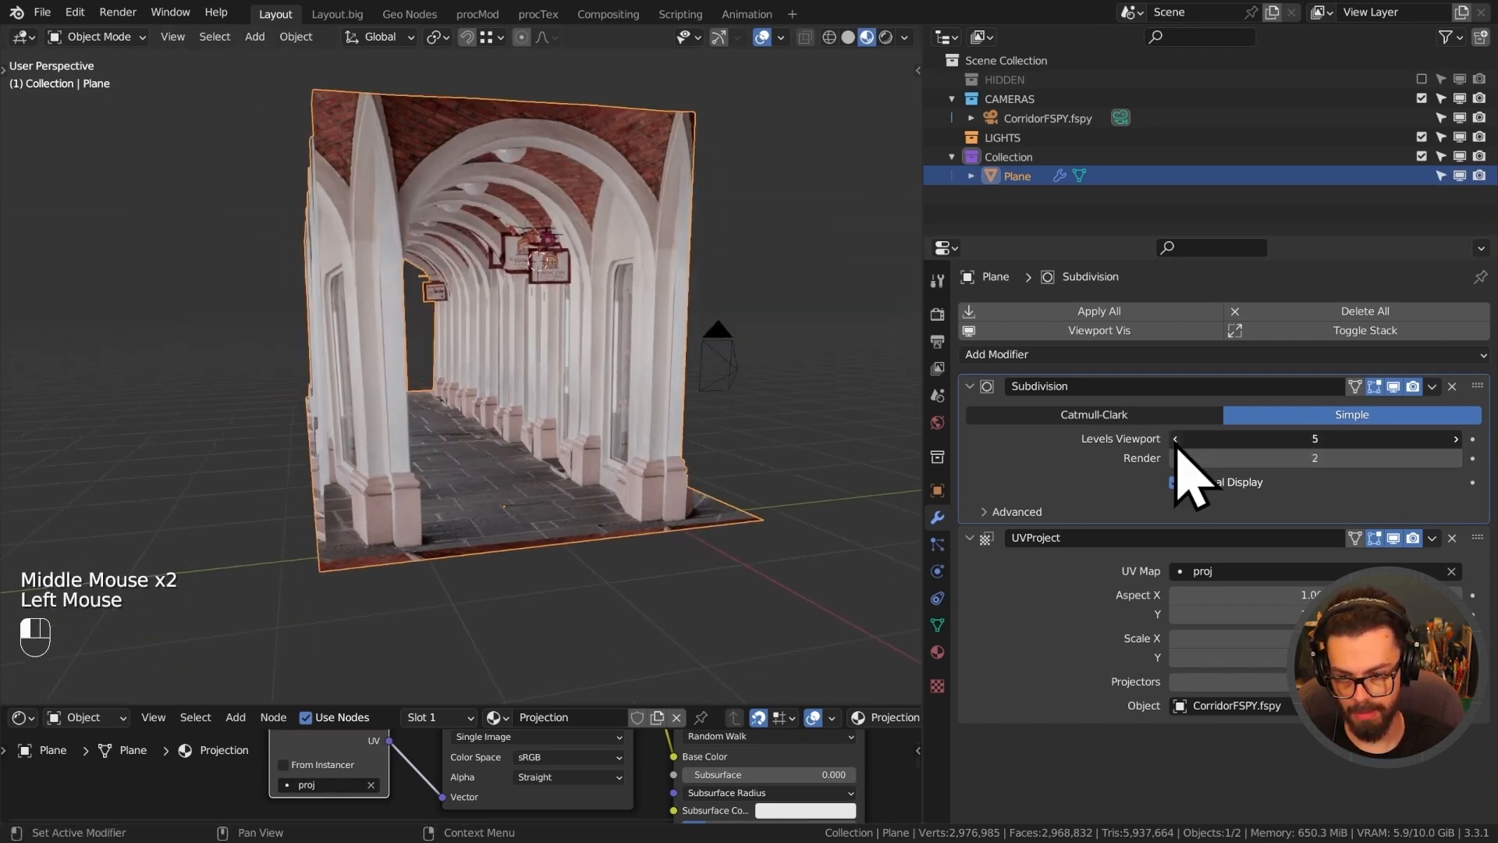
{"action": "mouse_move", "coordinate": [780, 468]}
{"action": "middle_mouse_down"}
{"action": "mouse_move", "coordinate": [753, 457]}
{"action": "mouse_move", "coordinate": [784, 460]}
{"action": "middle_mouse_up"}
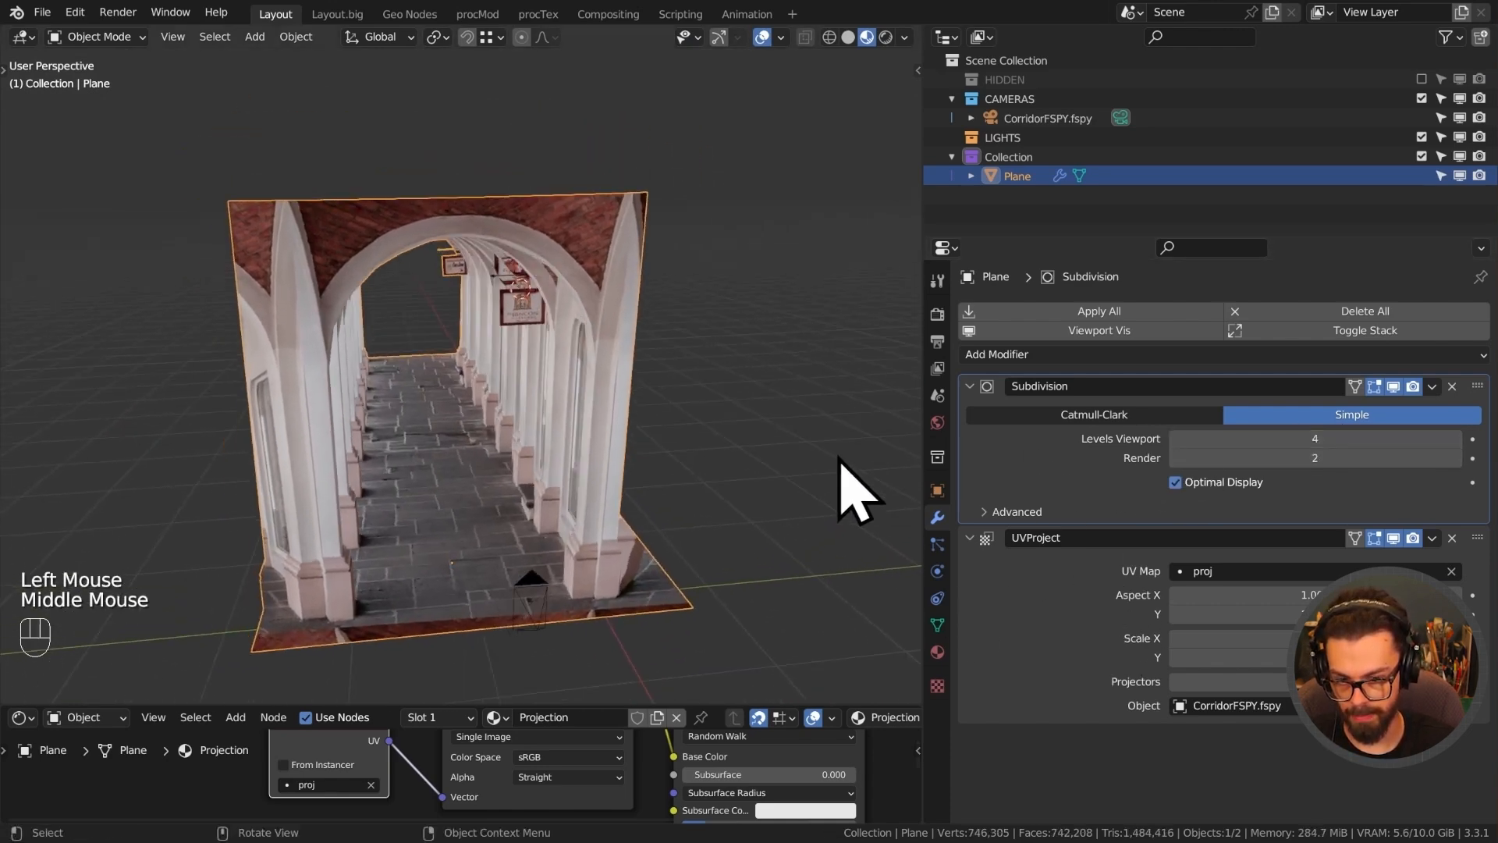
{"action": "left_click", "coordinate": [1175, 439]}
Add two loop cuts across the corridor floor.
{"action": "middle_click_drag", "start_coordinate": [605, 460], "coordinate": [679, 467]}
{"action": "middle_click_drag", "start_coordinate": [656, 468], "coordinate": [639, 425], "text": "shift"}
{"action": "middle_click_drag", "start_coordinate": [500, 387], "coordinate": [539, 420]}
{"action": "key", "text": "Tab"}
{"action": "middle_click_drag", "start_coordinate": [552, 495], "coordinate": [596, 466]}
{"action": "key", "text": "ctrl+r"}
{"action": "left_click", "coordinate": [498, 607]}
{"action": "left_click", "coordinate": [495, 468]}
{"action": "key", "text": "ctrl+r"}
{"action": "left_click", "coordinate": [515, 421]}
{"action": "left_click", "coordinate": [515, 421]}
{"action": "key", "text": "Tab"}
Apply the corridor's Subdivision and UVProject modifiers.
{"action": "left_click", "coordinate": [999, 456]}
{"action": "key", "text": "ctrl+a"}
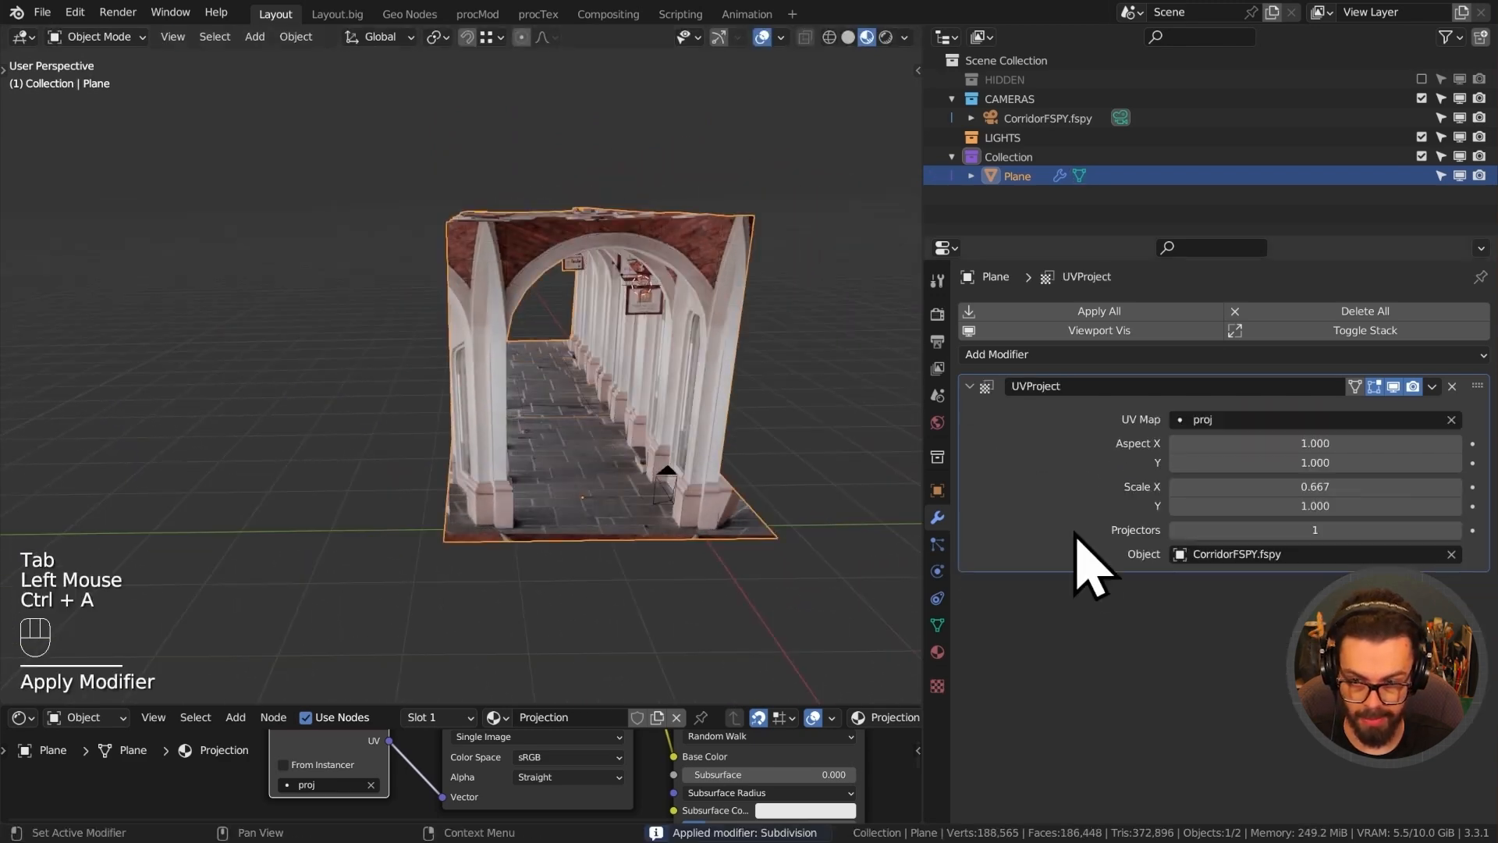
{"action": "key", "text": "ctrl+a"}
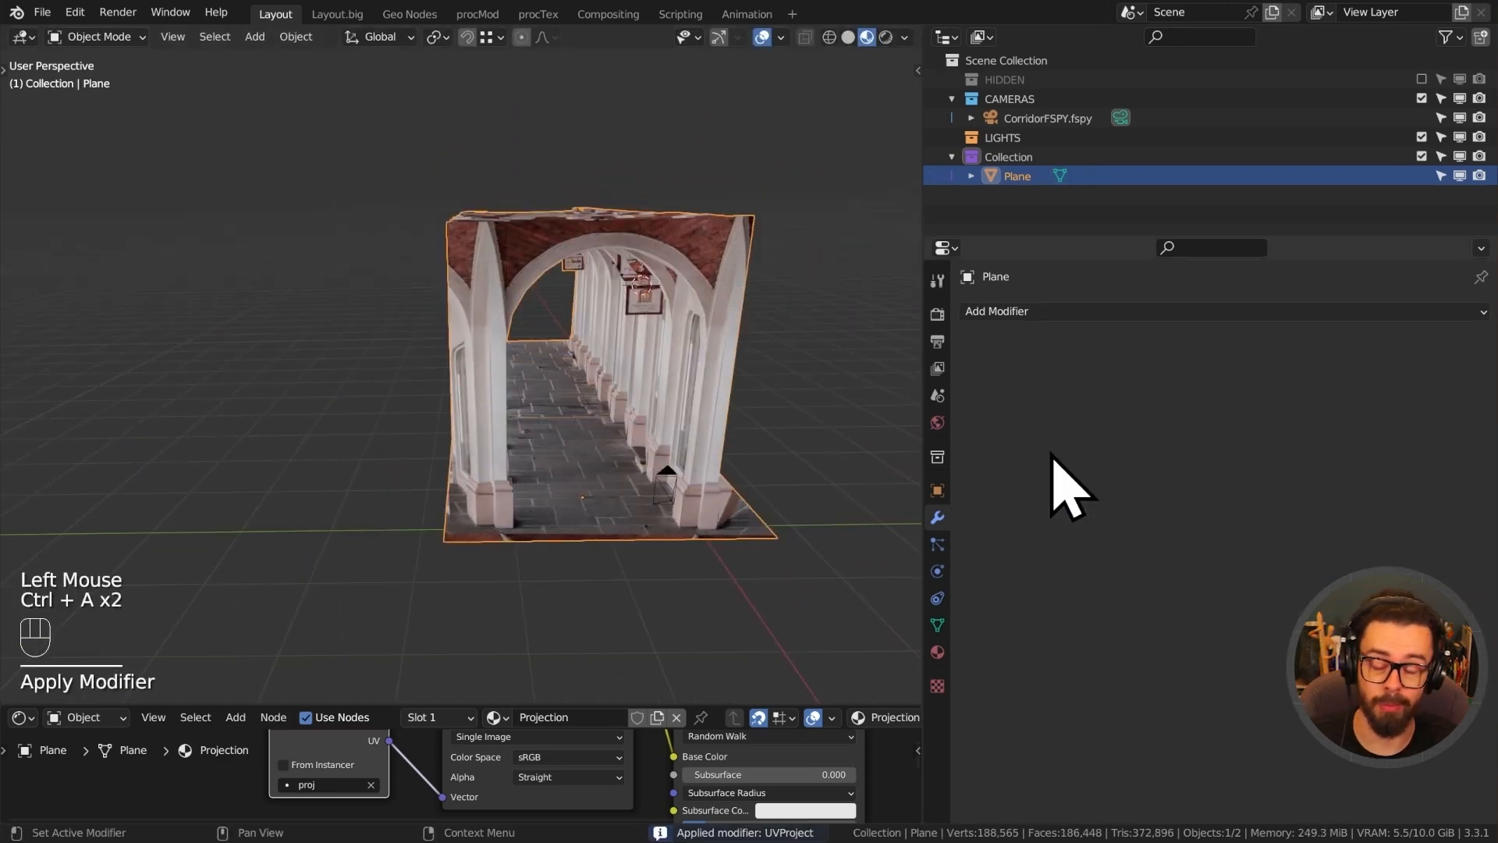
Test-move the camera and the corridor mesh to check the baked texture, cancelling both moves.
{"action": "middle_click_drag", "start_coordinate": [634, 383], "coordinate": [625, 458]}
{"action": "left_click", "coordinate": [696, 498]}
{"action": "key", "text": "g"}
{"action": "right_click", "coordinate": [699, 391]}
{"action": "middle_click_drag", "start_coordinate": [687, 460], "coordinate": [598, 458]}
{"action": "left_click", "coordinate": [790, 429], "text": "shift"}
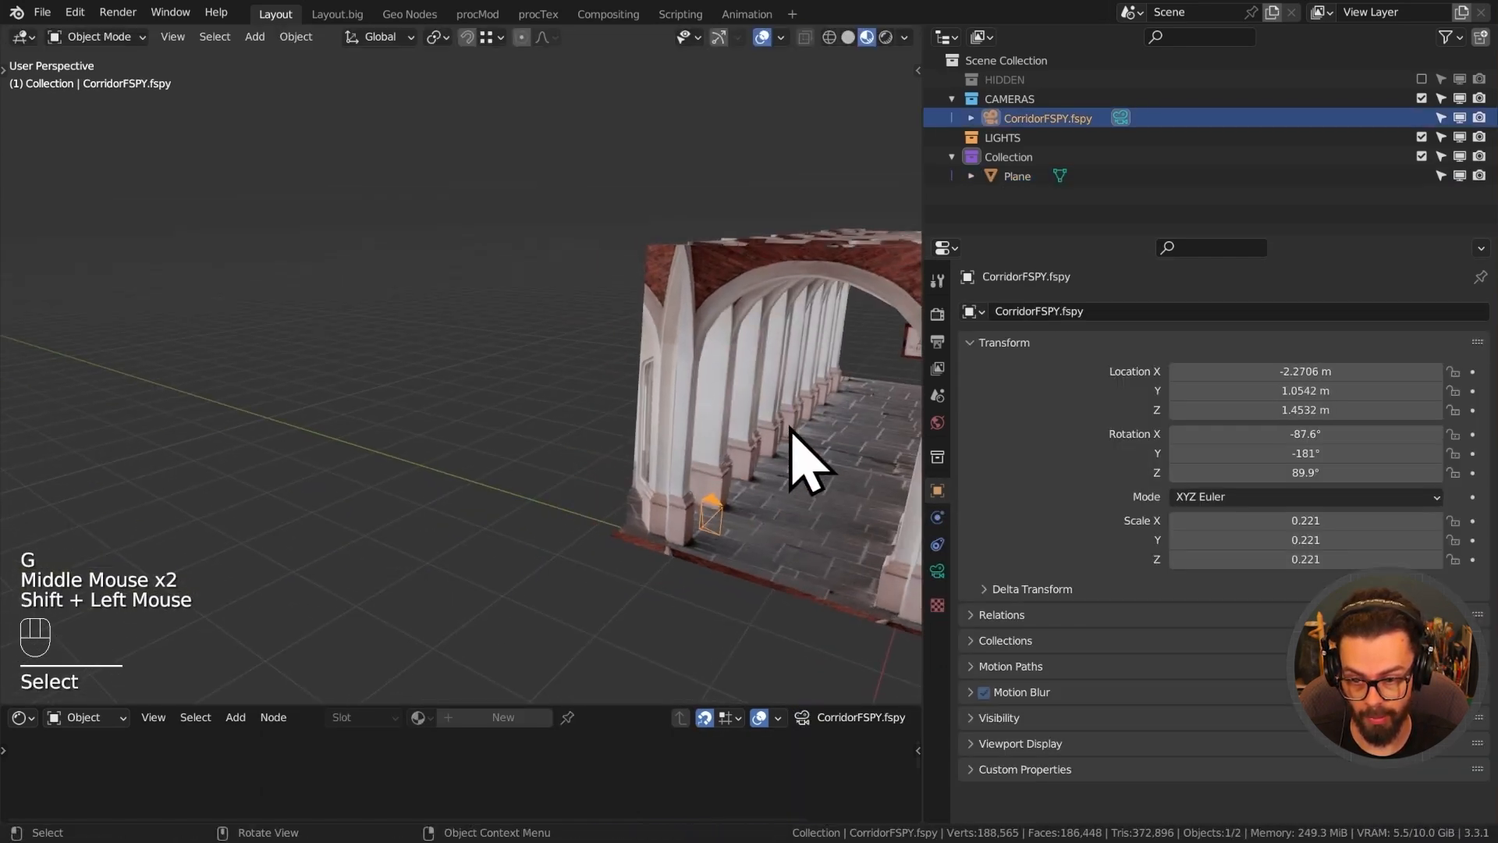
{"action": "left_click", "coordinate": [790, 429]}
{"action": "middle_click_drag", "start_coordinate": [791, 429], "coordinate": [589, 407], "text": "shift"}
{"action": "key", "text": "g"}
{"action": "right_click", "coordinate": [625, 352]}
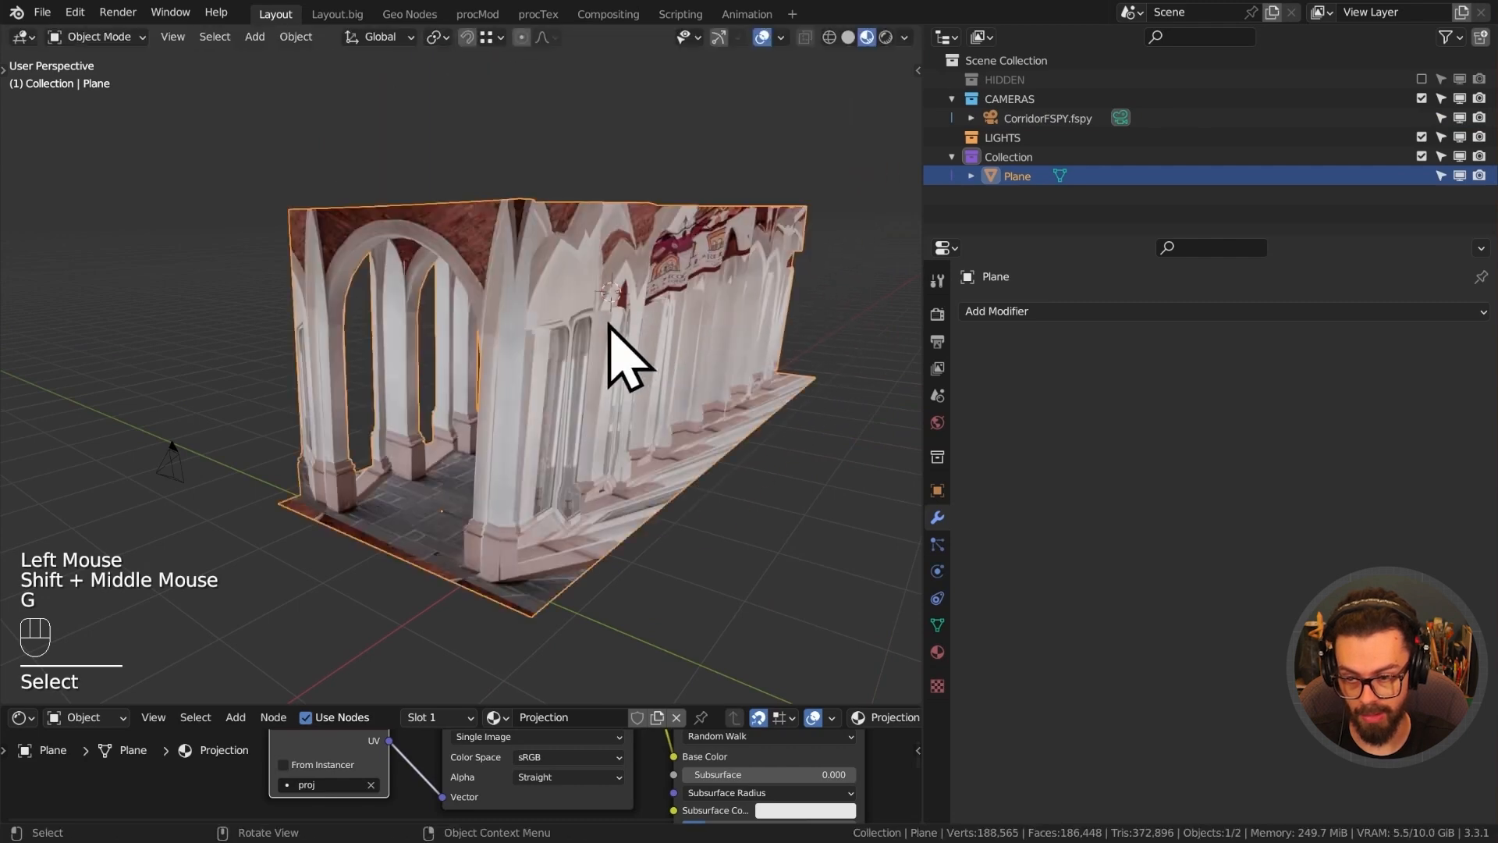
{"action": "middle_click_drag", "start_coordinate": [625, 351], "coordinate": [664, 331]}
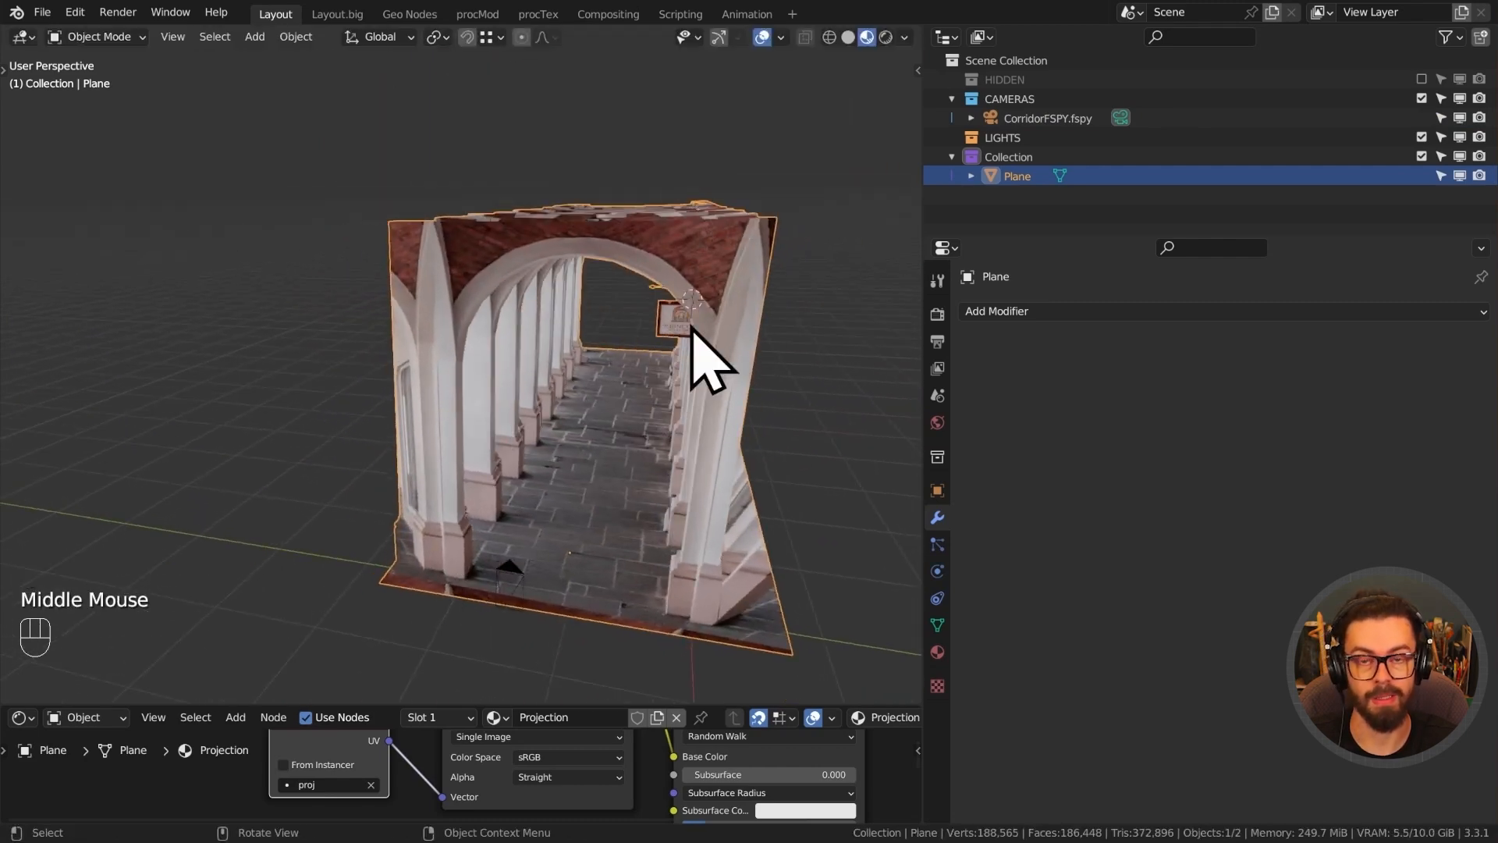
{"action": "middle_click_drag", "start_coordinate": [917, 353], "coordinate": [719, 294], "text": "shift"}
Measure the corridor's length in front view by placing the 3D cursor at its far end and reading the cursor location.
{"action": "key", "text": "KP_7"}
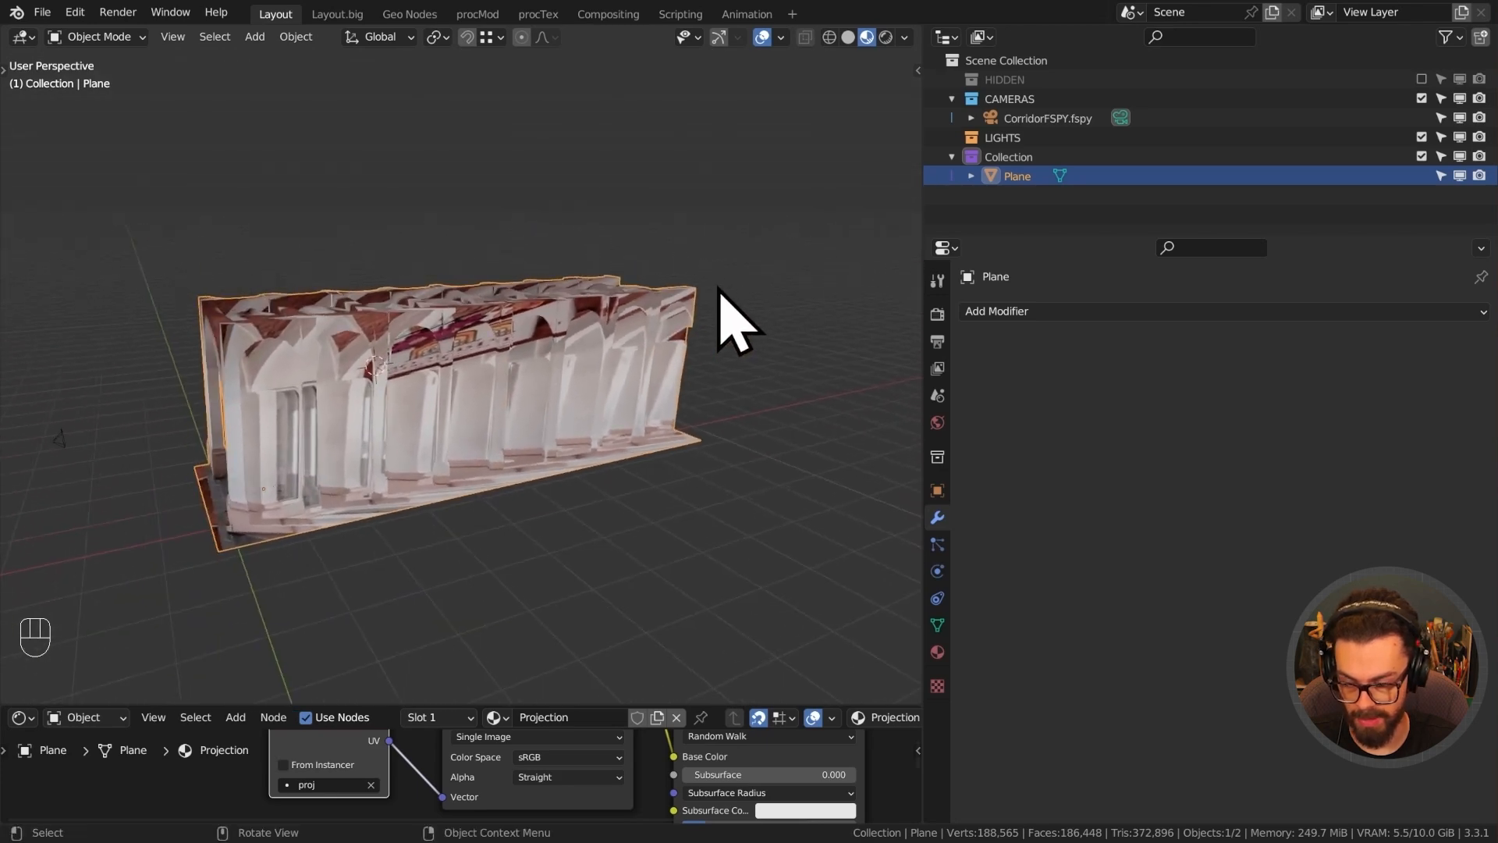
{"action": "key", "text": "KP_1"}
{"action": "scroll", "coordinate": [253, 430], "scroll_direction": "up", "scroll_amount": 1}
{"action": "middle_click_drag", "start_coordinate": [254, 431], "coordinate": [167, 385], "text": "shift"}
{"action": "middle_click_drag", "start_coordinate": [240, 445], "coordinate": [145, 456], "text": "shift"}
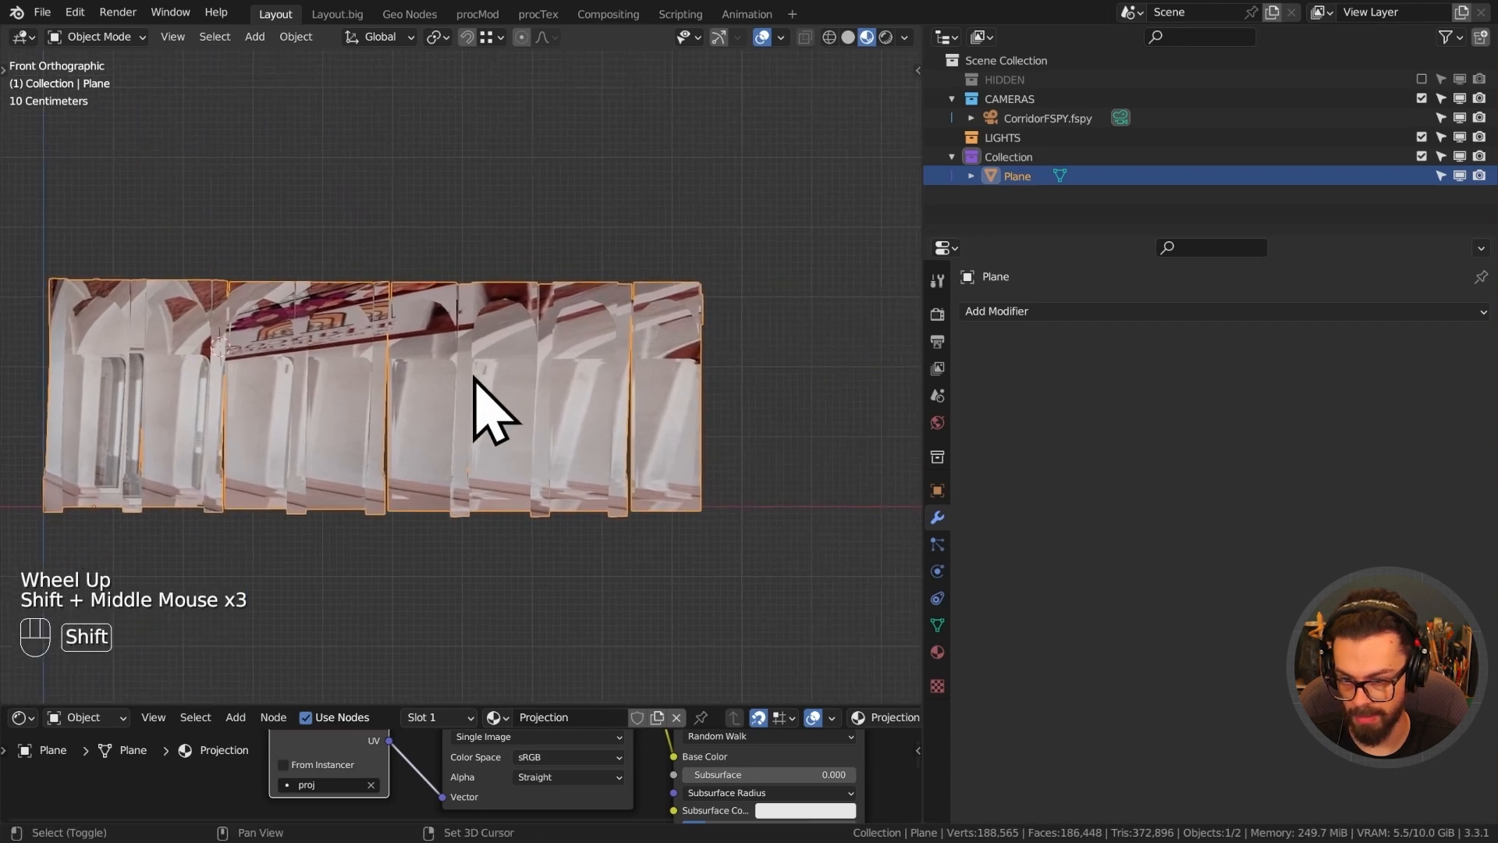
{"action": "middle_click_drag", "start_coordinate": [721, 340], "coordinate": [720, 351], "text": "shift"}
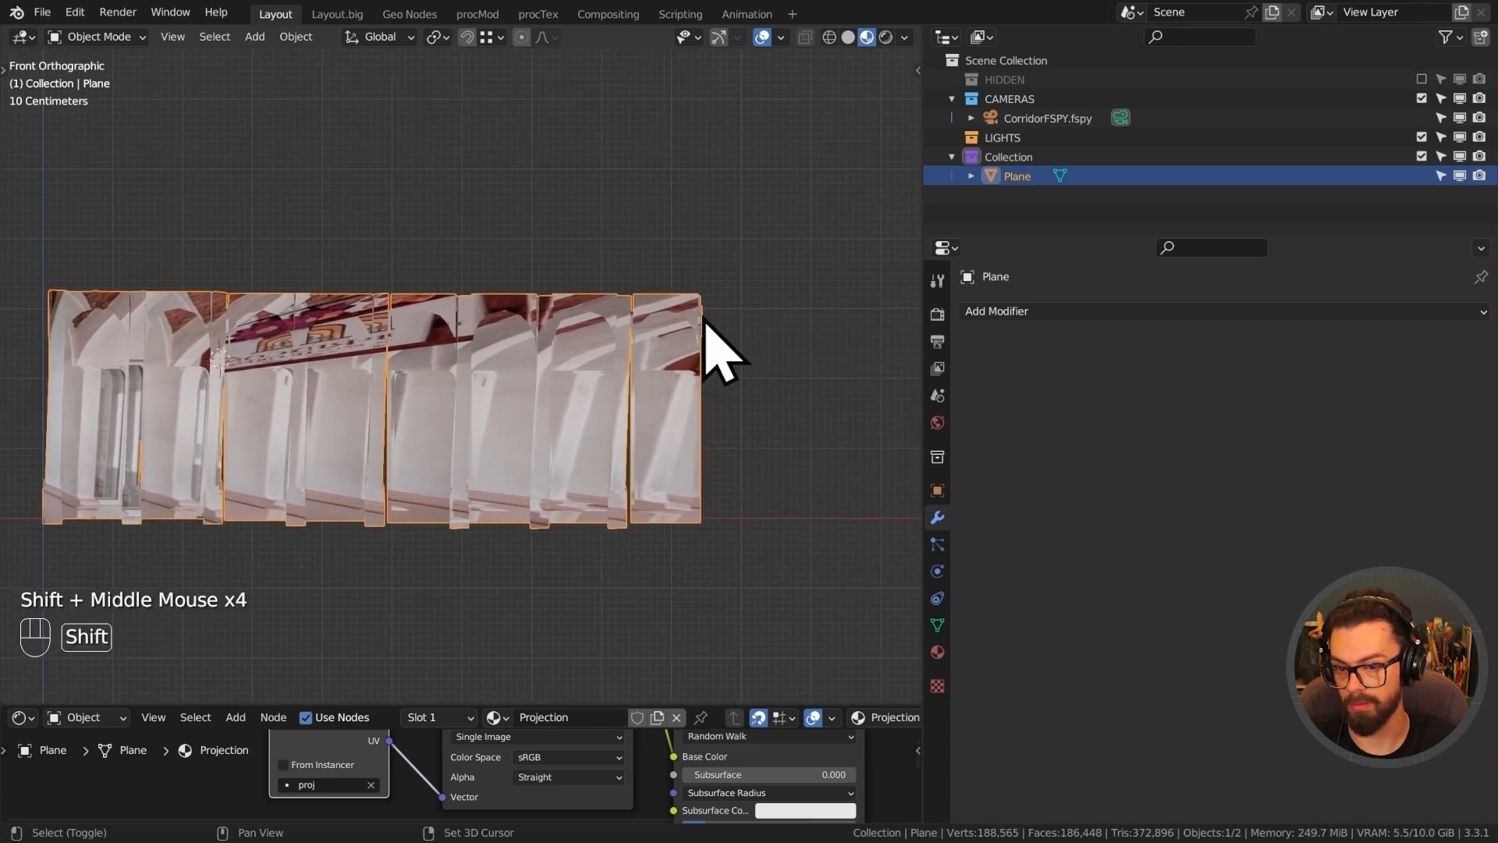
{"action": "key", "text": "n"}
{"action": "scroll", "coordinate": [919, 301], "scroll_direction": "up", "scroll_amount": 4}
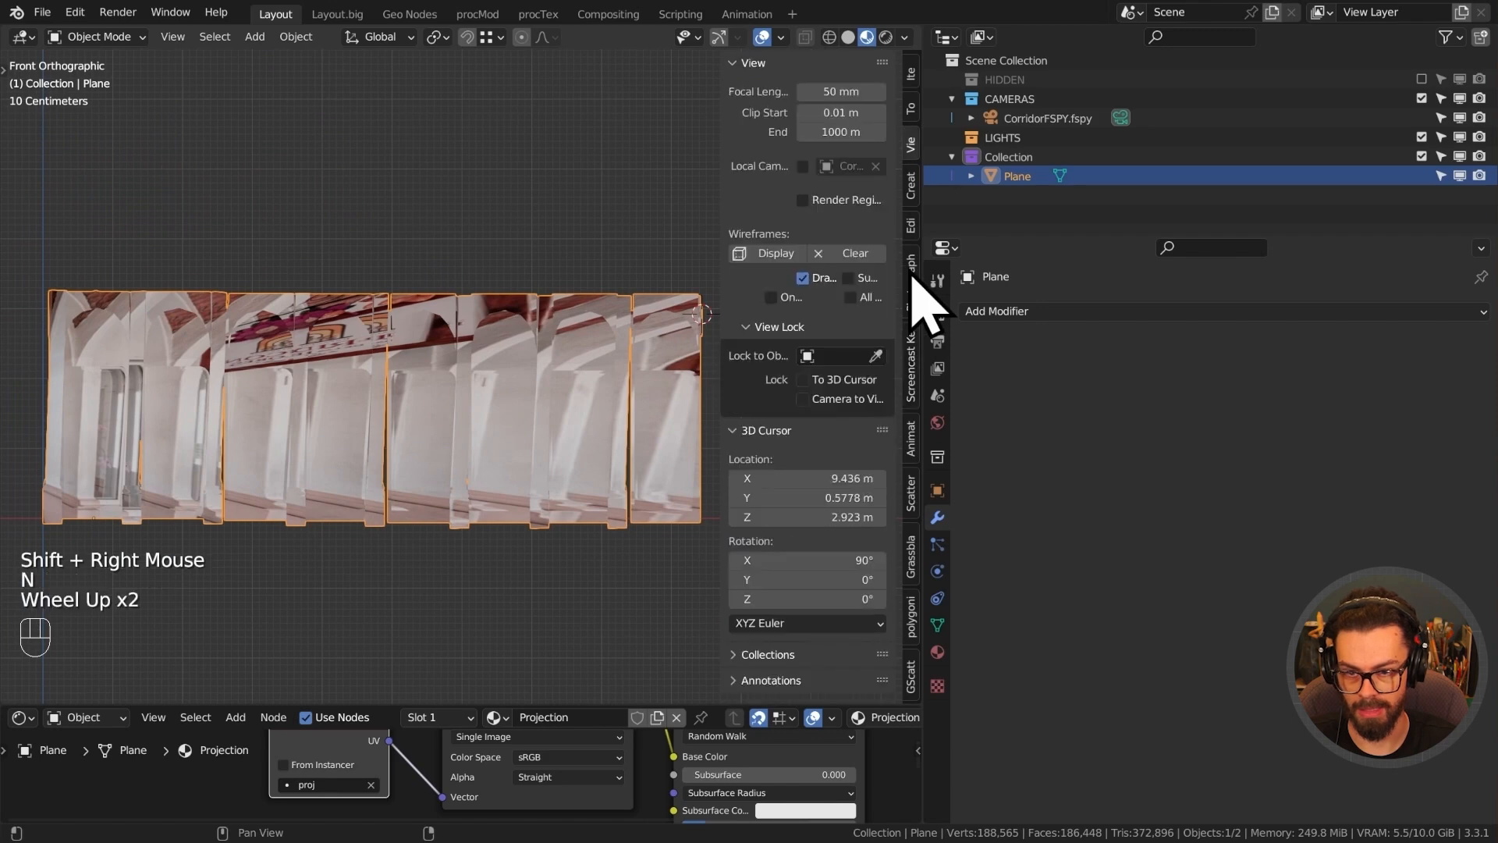
{"action": "scroll", "coordinate": [913, 294], "scroll_direction": "down", "scroll_amount": 1}
{"action": "scroll", "coordinate": [912, 275], "scroll_direction": "up", "scroll_amount": 1}
{"action": "scroll", "coordinate": [910, 284], "scroll_direction": "down", "scroll_amount": 2}
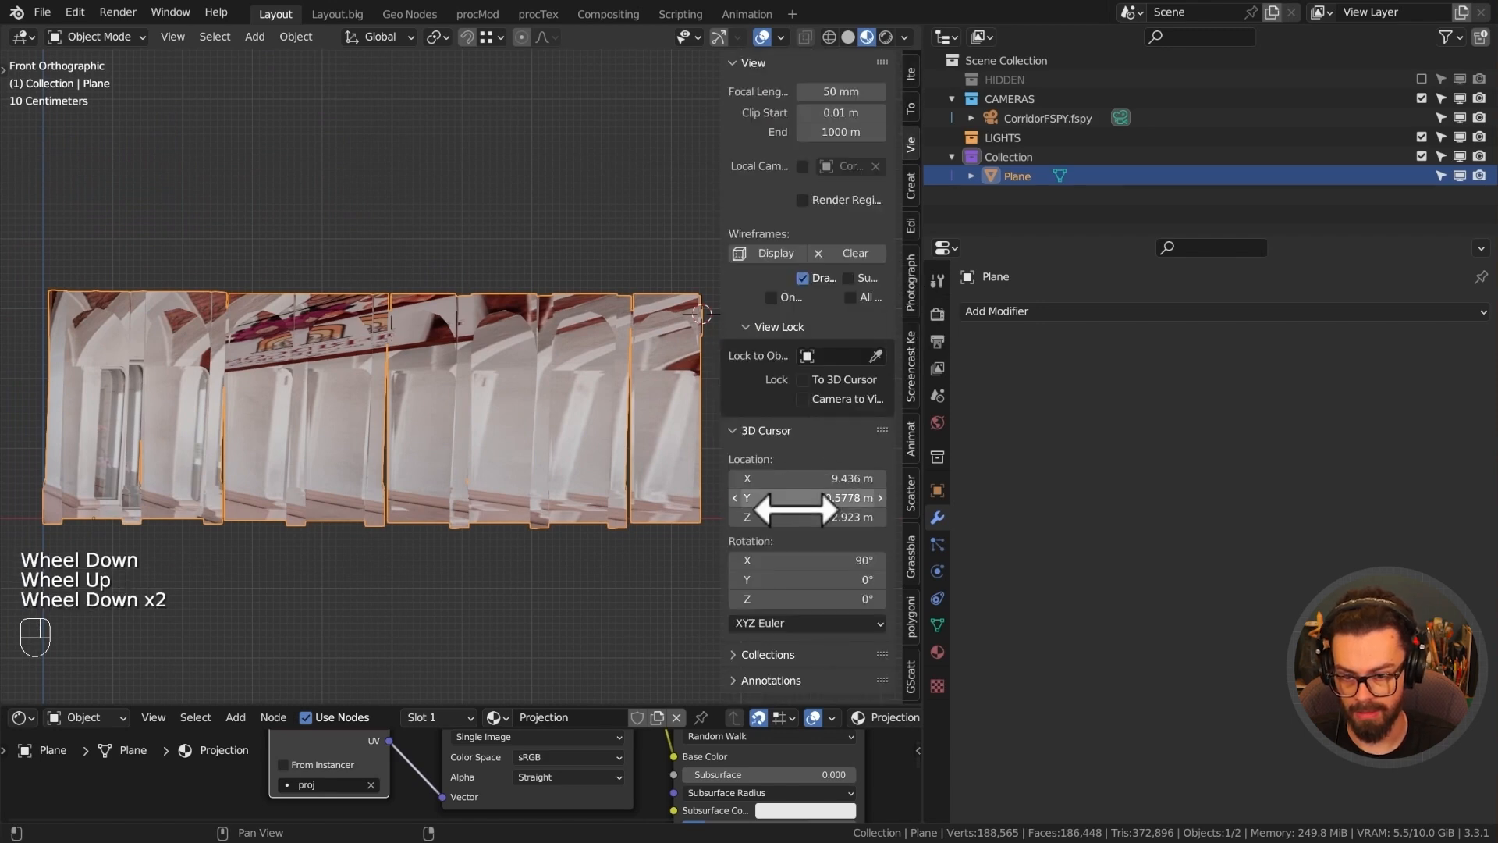
{"action": "key", "text": "n"}
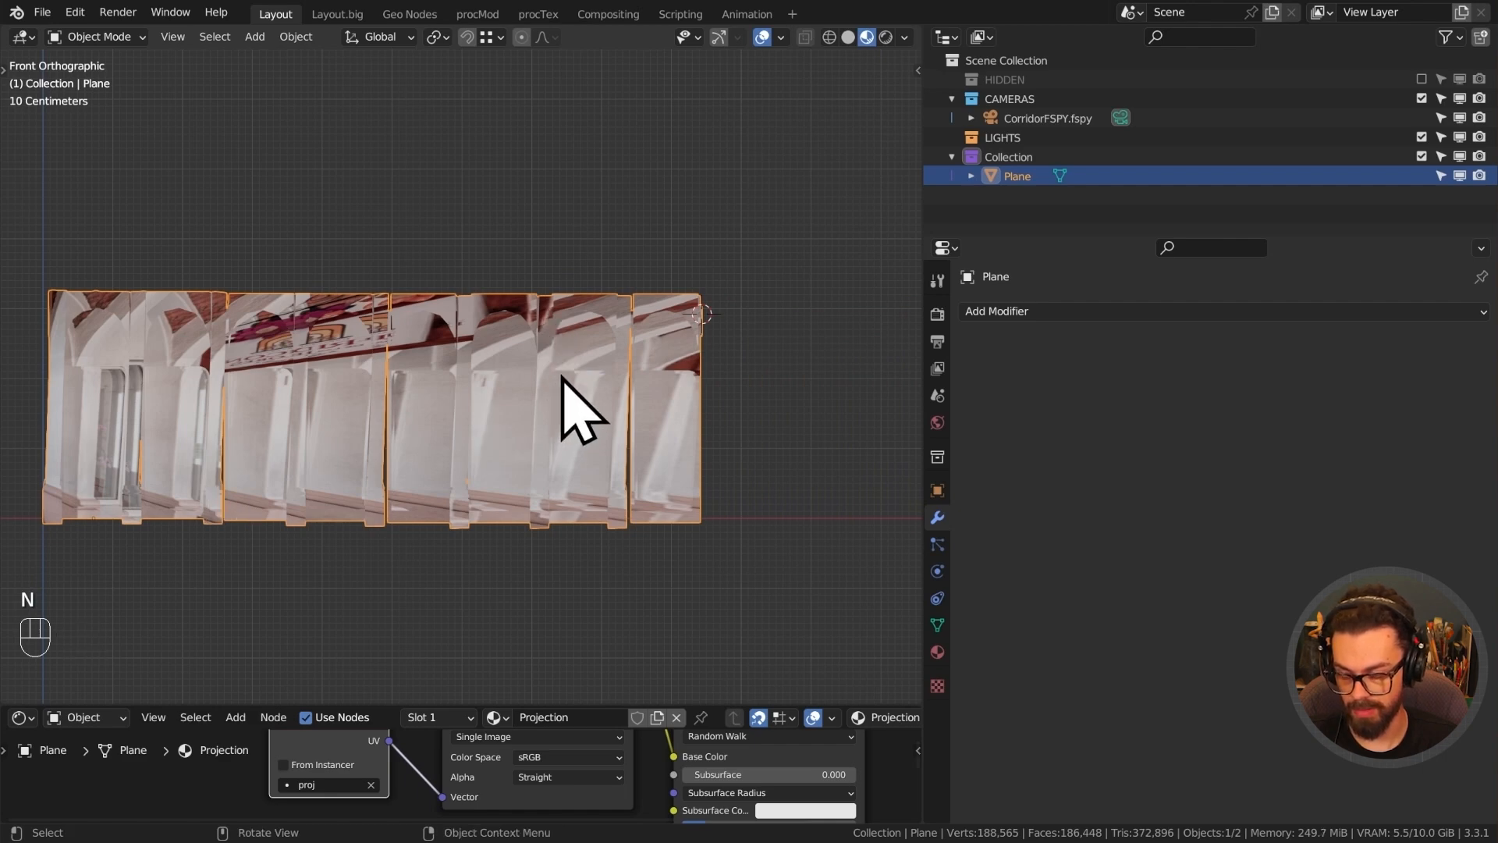
Scale the corridor by about 1.062 around the 3D cursor reset to the world origin, and apply the object transform.
{"action": "key", "text": "shift+s"}
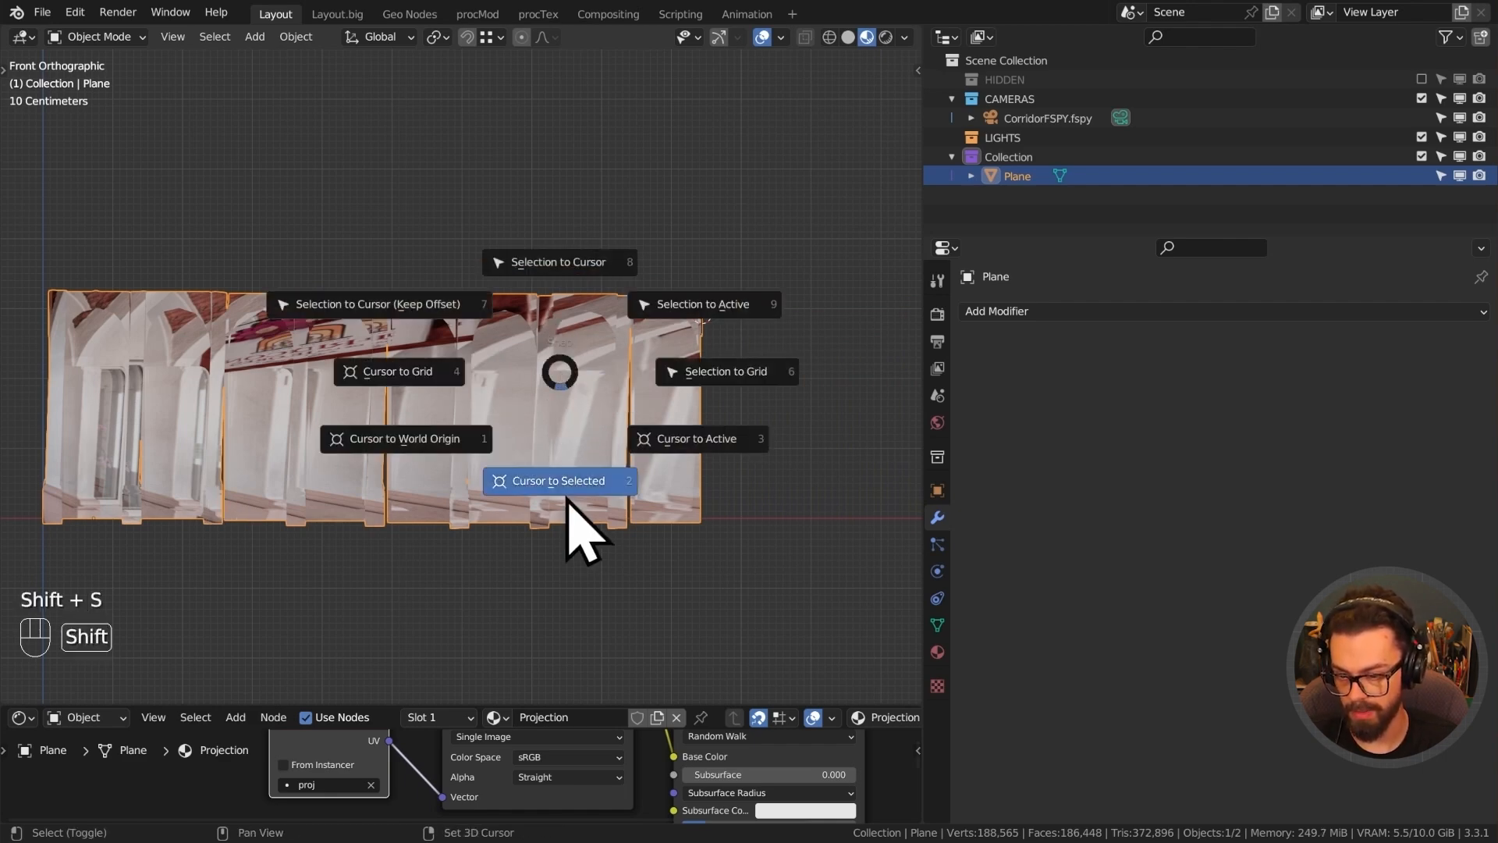
{"action": "left_click", "coordinate": [409, 448]}
{"action": "key", "text": "shift+s"}
{"action": "left_click", "coordinate": [538, 449]}
{"action": "key", "text": "s"}
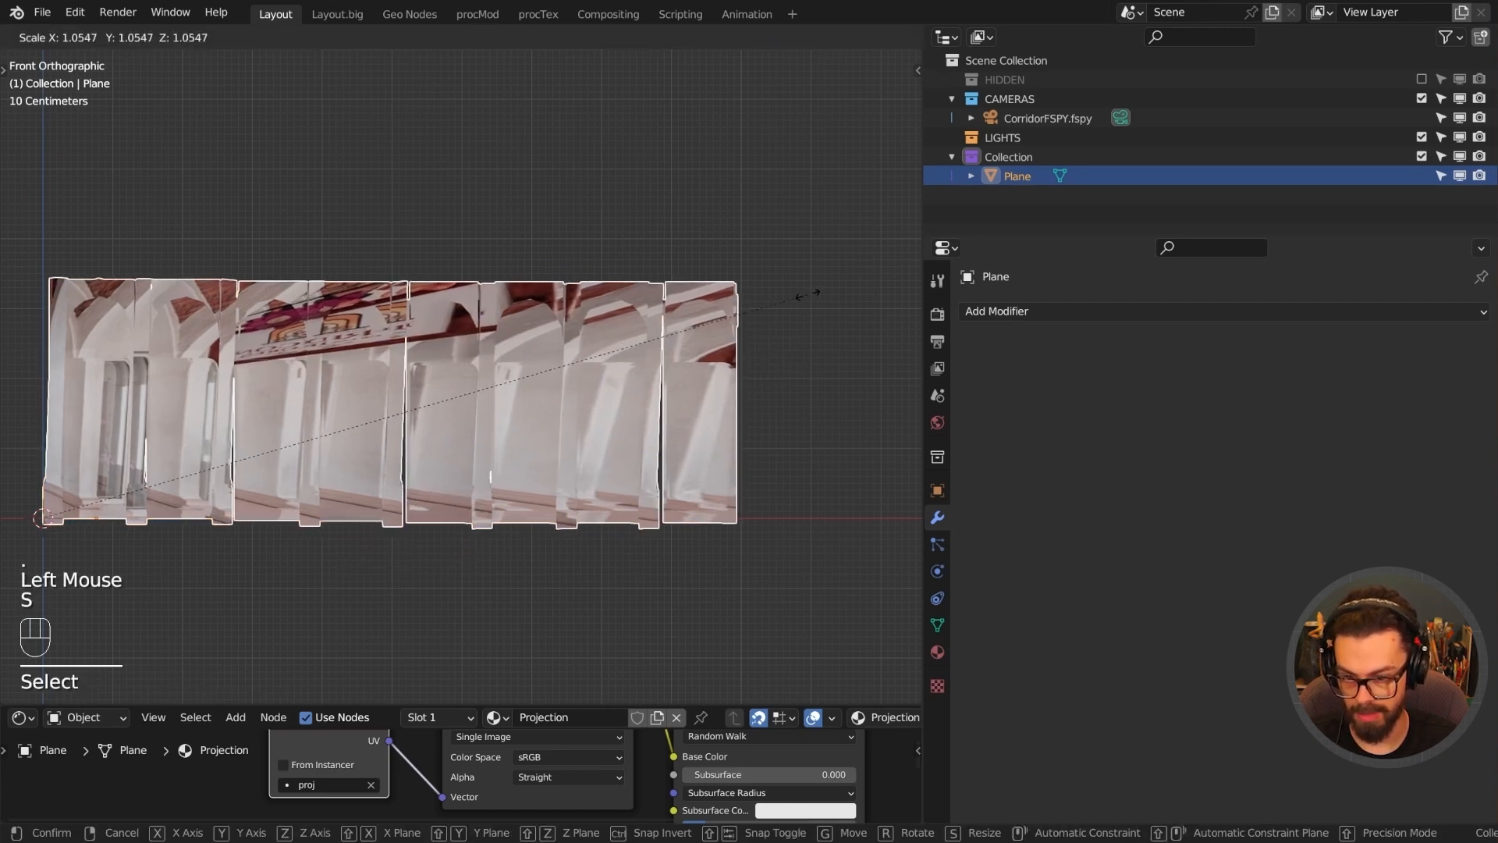
{"action": "key", "text": "shift"}
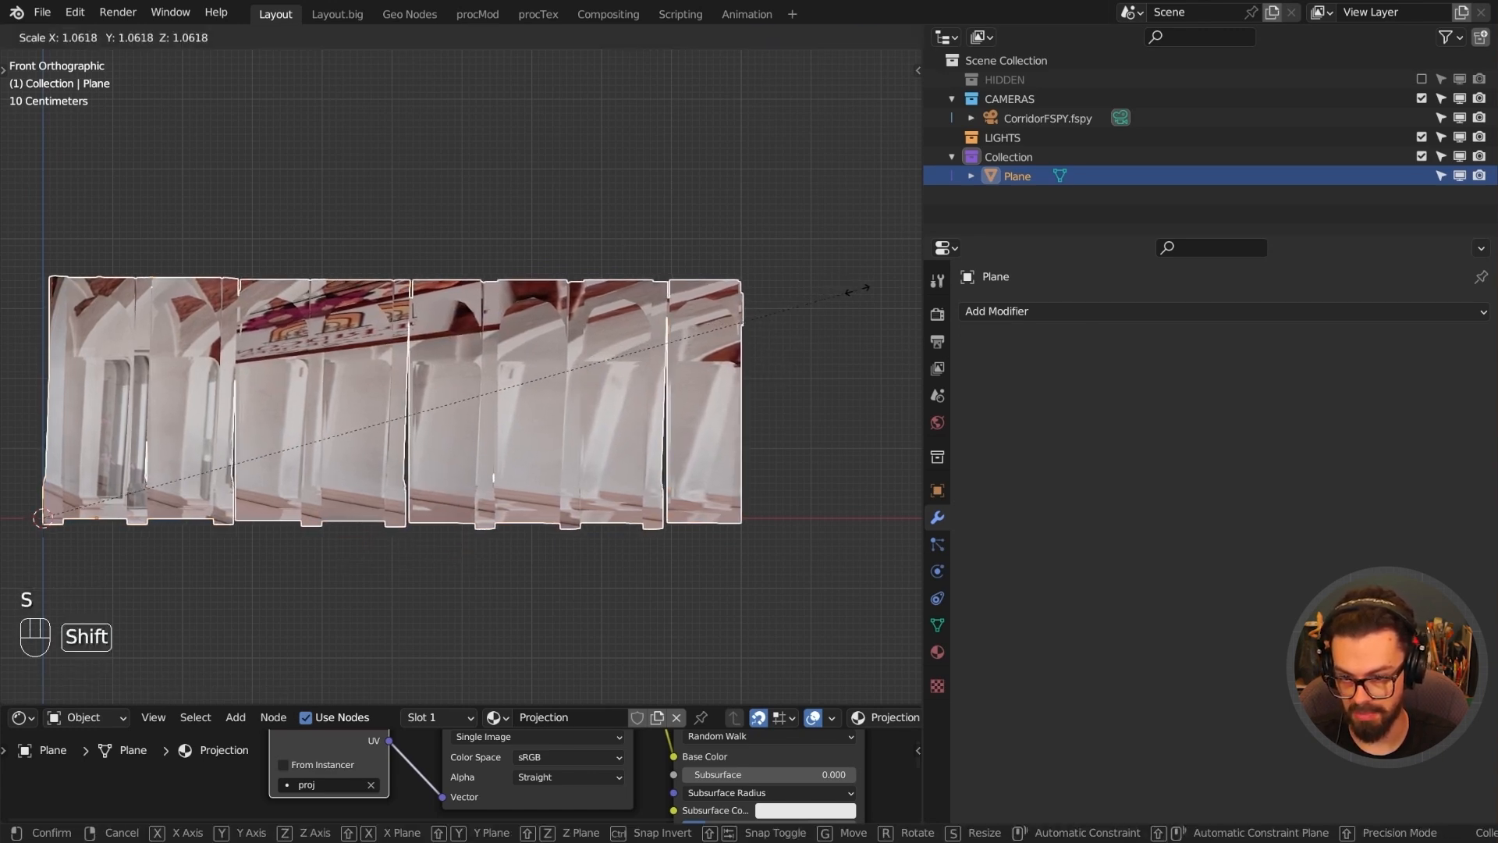
{"action": "left_click", "coordinate": [858, 288]}
{"action": "key", "text": "ctrl+a"}
Add an Array modifier to the corridor with relative offset disabled and a constant offset of 10 m along X.
{"action": "scroll", "coordinate": [468, 391], "scroll_direction": "down", "scroll_amount": 2}
{"action": "middle_click_drag", "start_coordinate": [469, 391], "coordinate": [612, 433]}
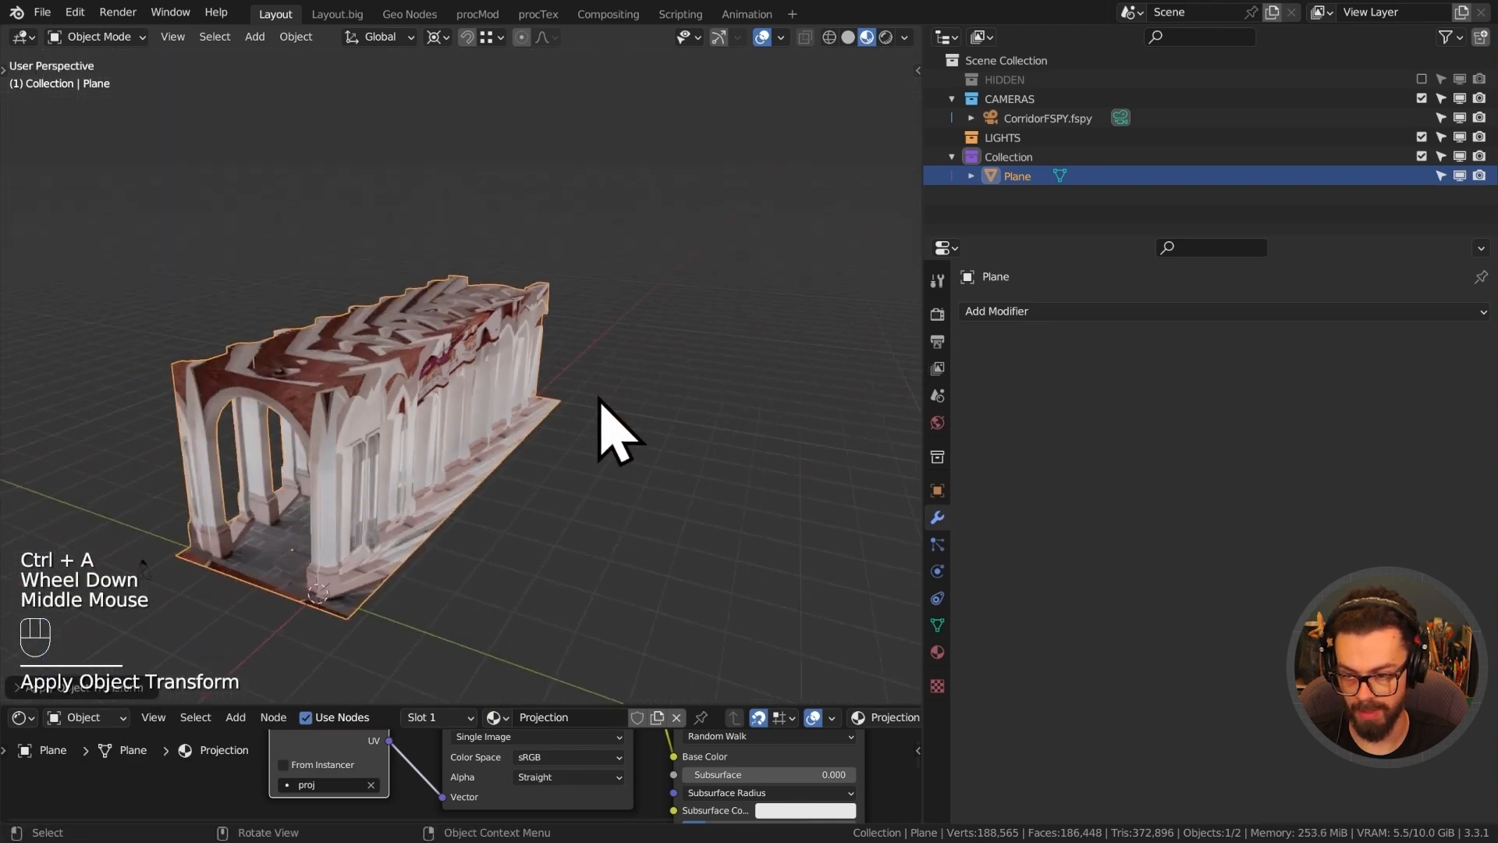
{"action": "left_click", "coordinate": [975, 311]}
{"action": "left_click", "coordinate": [1104, 365]}
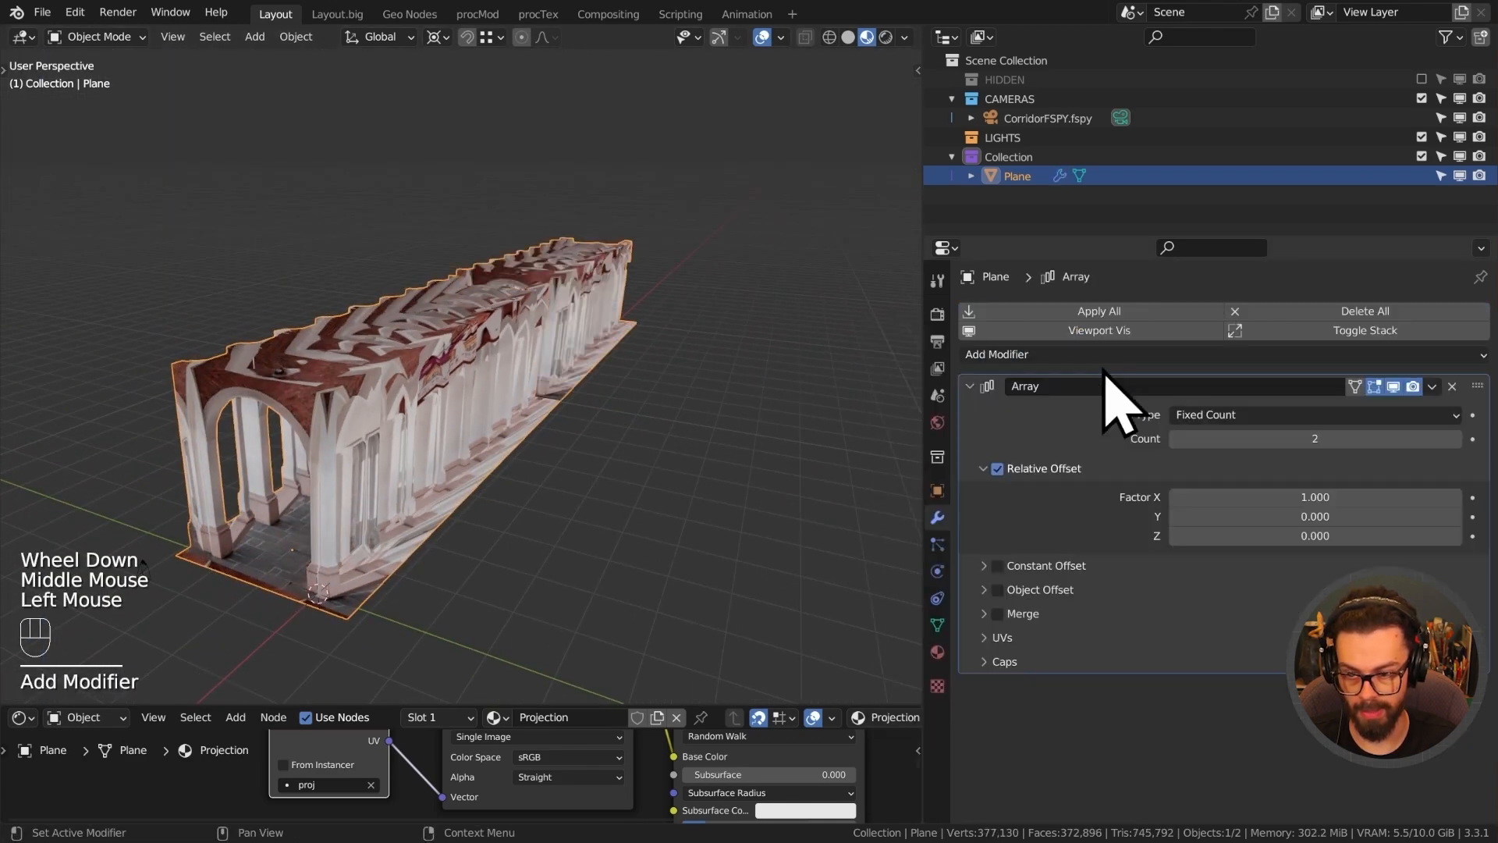
{"action": "middle_click_drag", "start_coordinate": [718, 344], "coordinate": [663, 367]}
{"action": "middle_click_drag", "start_coordinate": [664, 367], "coordinate": [624, 386], "text": "shift"}
{"action": "left_click", "coordinate": [1244, 499]}
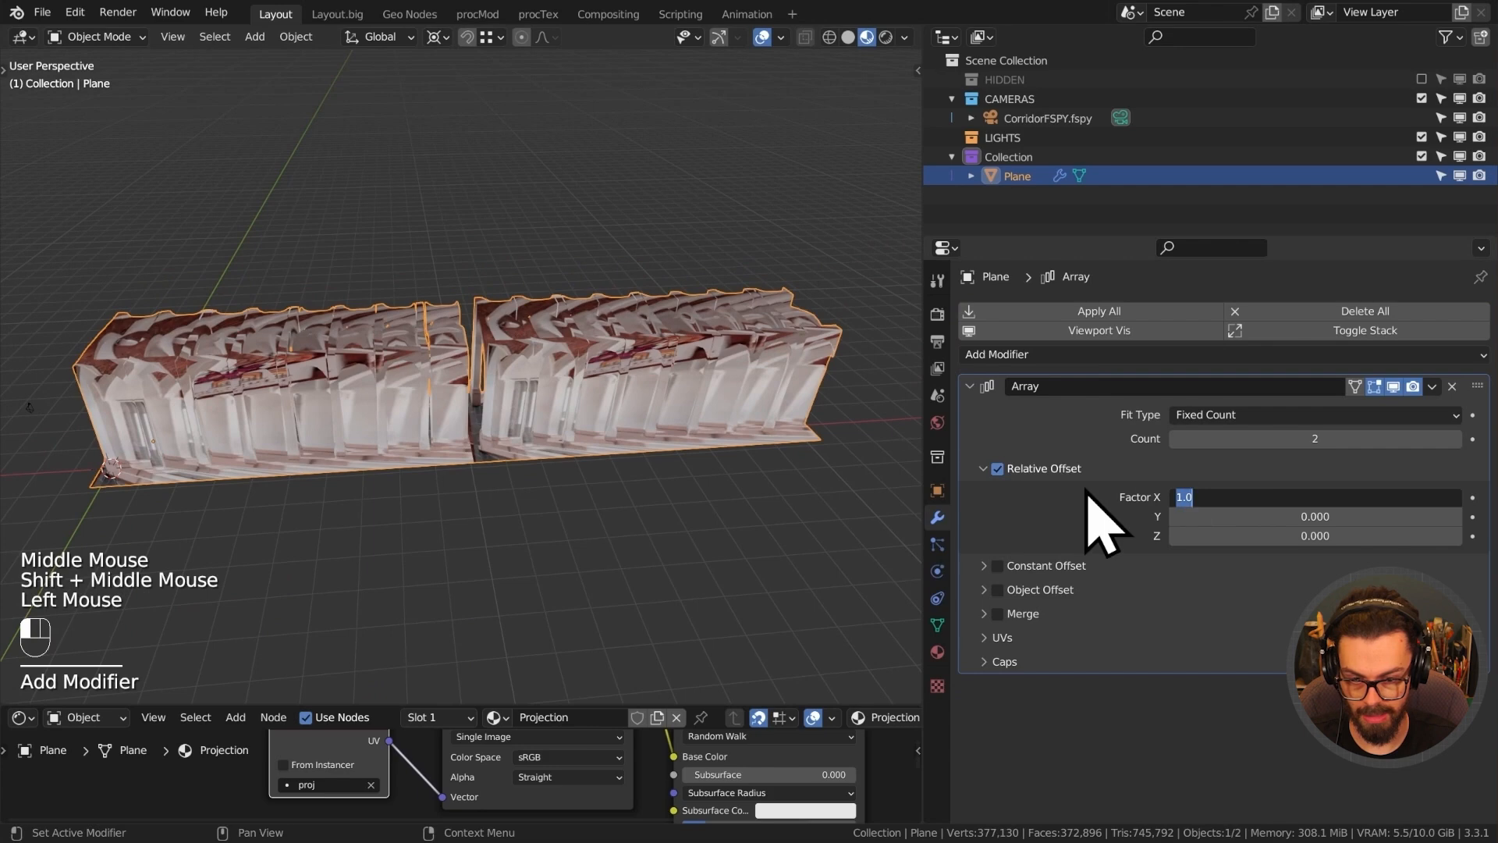
{"action": "left_click", "coordinate": [997, 468]}
{"action": "left_click", "coordinate": [983, 468]}
{"action": "left_click", "coordinate": [998, 492]}
{"action": "left_click", "coordinate": [983, 493]}
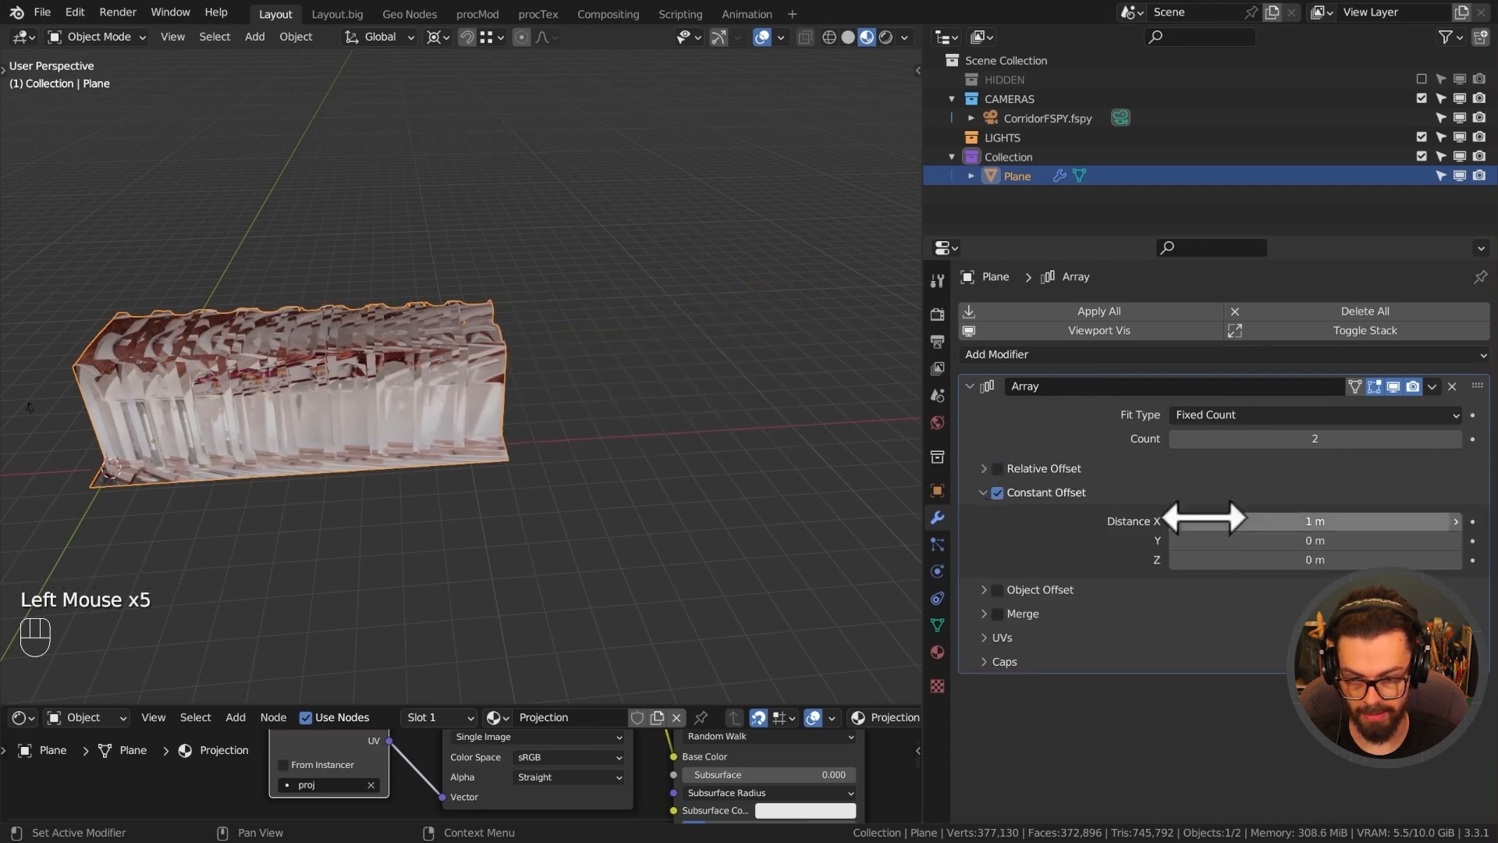
{"action": "left_click", "coordinate": [1262, 520]}
{"action": "type", "text": "10"}
{"action": "key", "text": "Return"}
View the arrayed corridor through the camera and raise the array count to 9.
{"action": "key", "text": "KP_0"}
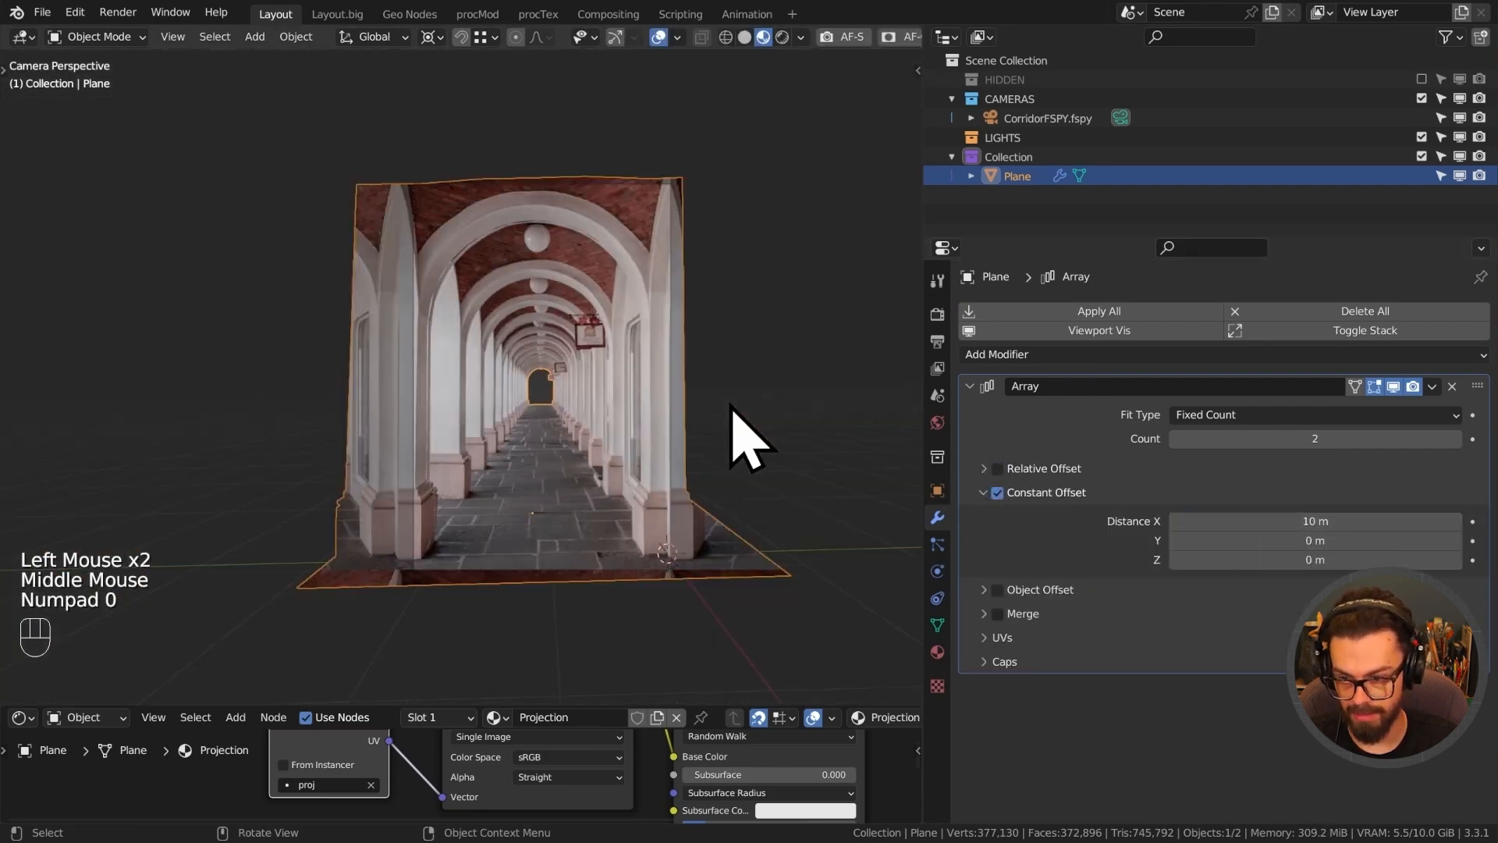
{"action": "left_click", "coordinate": [741, 387]}
{"action": "scroll", "coordinate": [611, 479], "scroll_direction": "up", "scroll_amount": 2}
{"action": "middle_click_drag", "start_coordinate": [612, 478], "coordinate": [647, 456], "text": "shift"}
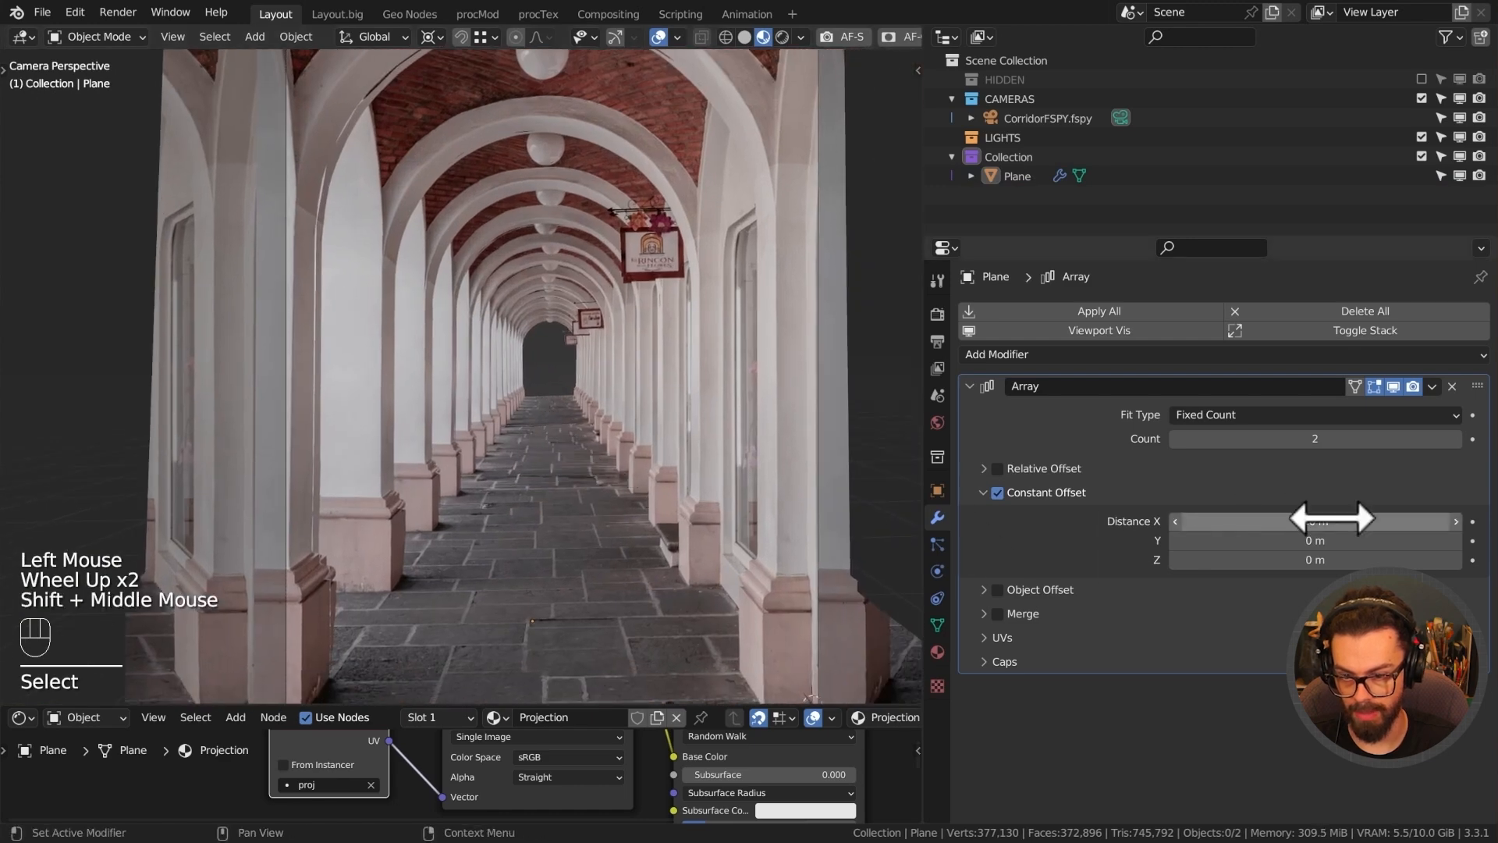
{"action": "left_click", "coordinate": [1455, 439]}
{"action": "left_click", "coordinate": [1456, 438]}
{"action": "left_click", "coordinate": [1456, 438]}
{"action": "left_click", "coordinate": [1456, 439]}
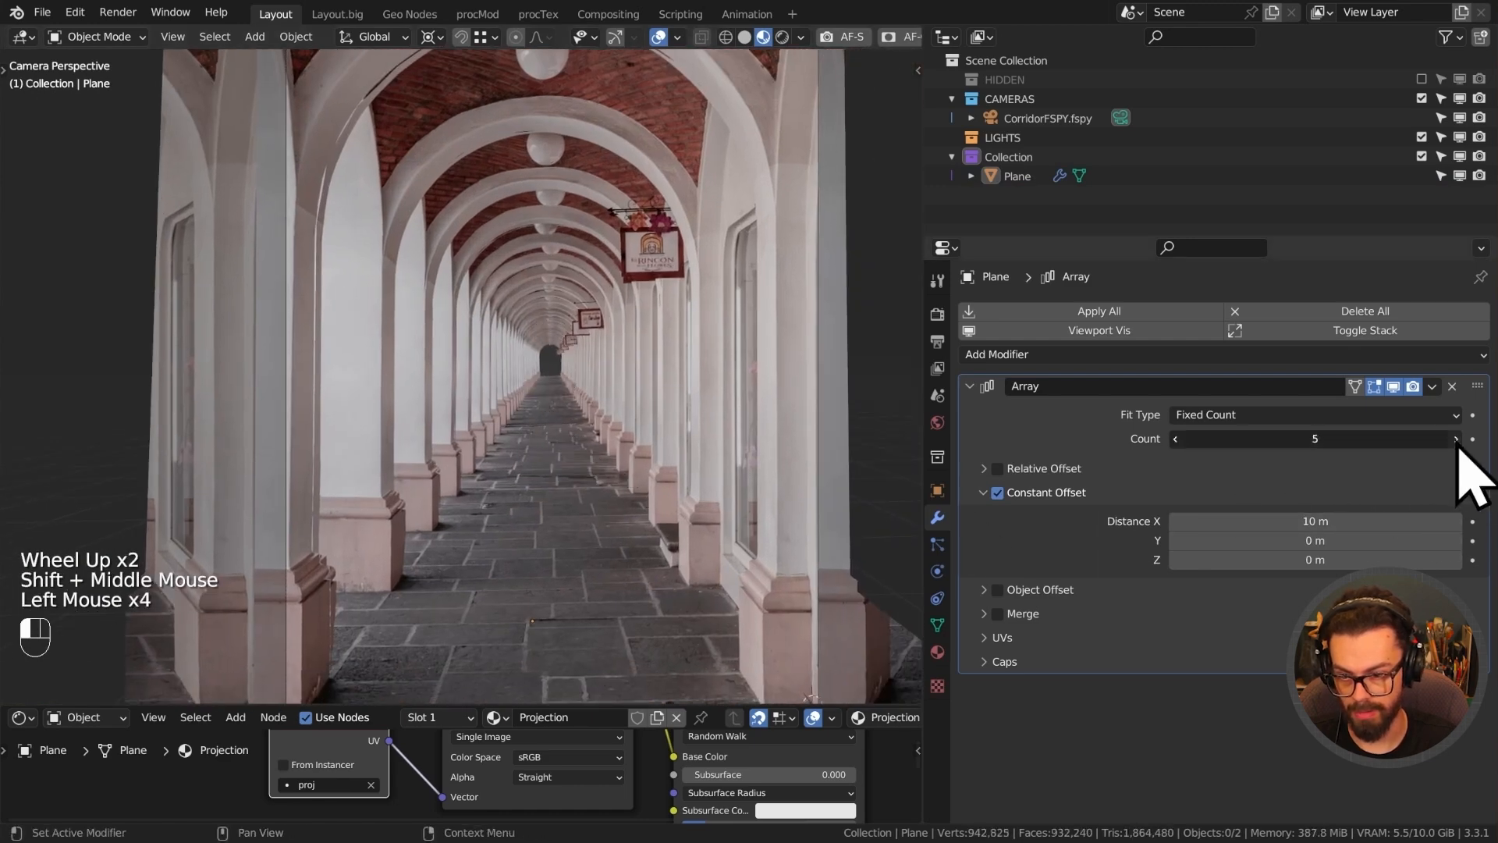
{"action": "left_click", "coordinate": [1456, 439]}
{"action": "left_click", "coordinate": [1456, 438]}
Walk through the extended corridor, view it from outside and remove the Array modifier.
{"action": "middle_click_drag", "start_coordinate": [669, 427], "coordinate": [606, 428], "text": "shift"}
{"action": "scroll", "coordinate": [602, 408], "scroll_direction": "up", "scroll_amount": 7}
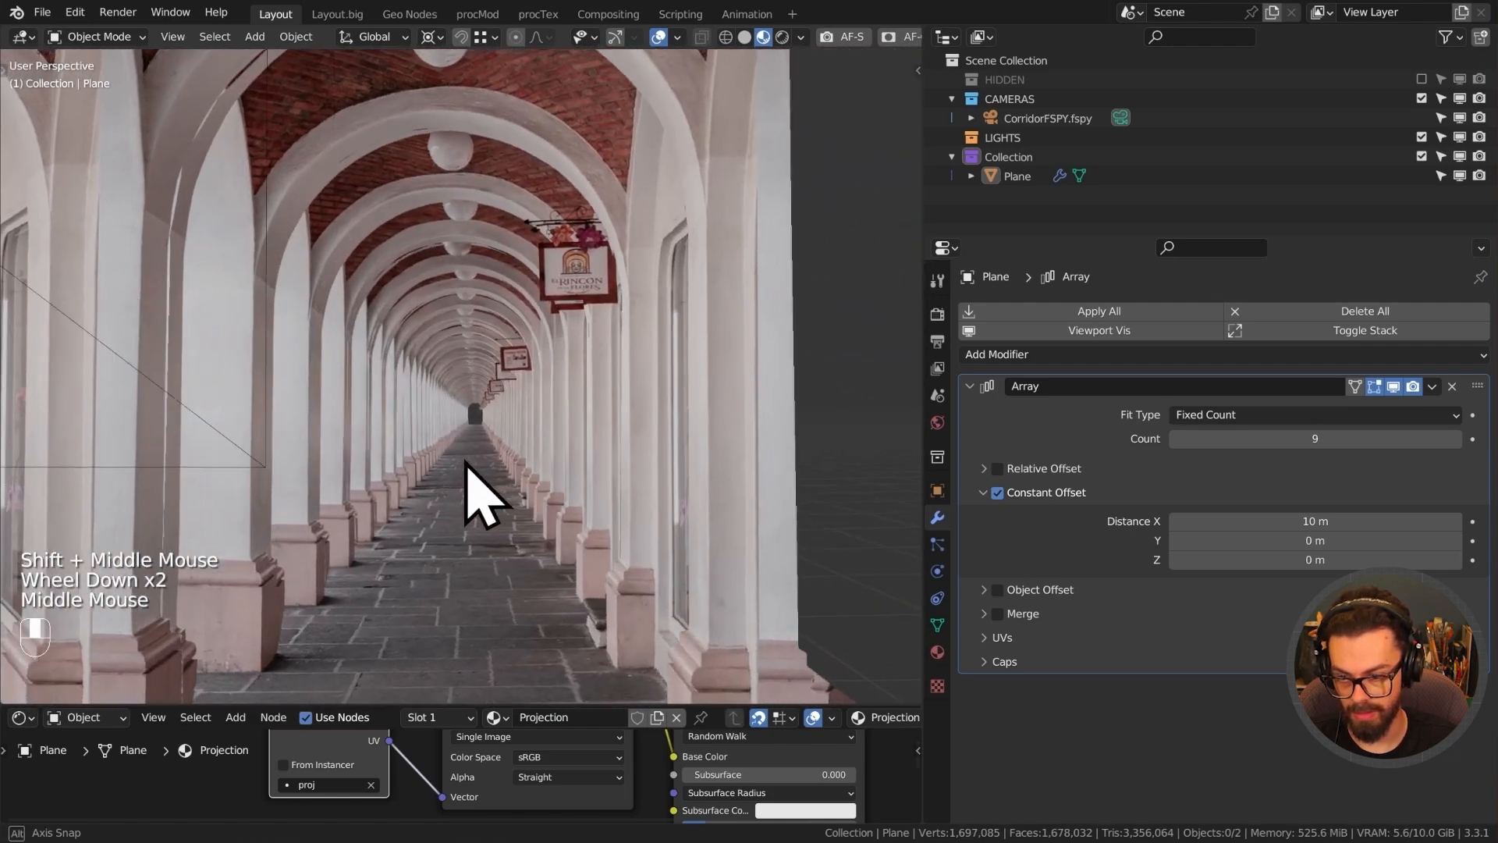
{"action": "key", "text": "shift+grave"}
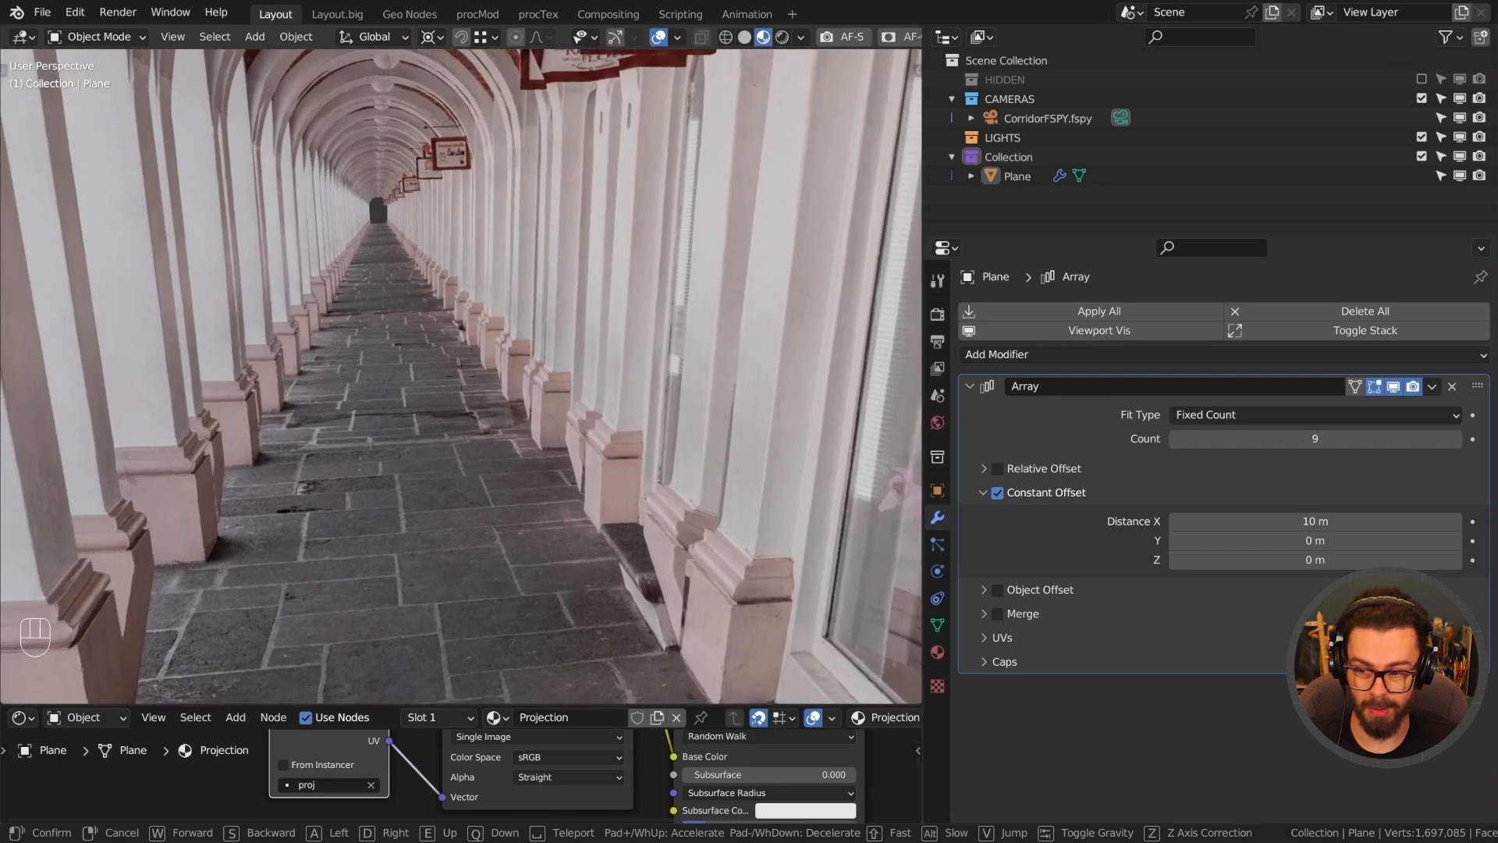
{"action": "right_click", "coordinate": [461, 376]}
{"action": "scroll", "coordinate": [461, 466], "scroll_direction": "down", "scroll_amount": 3}
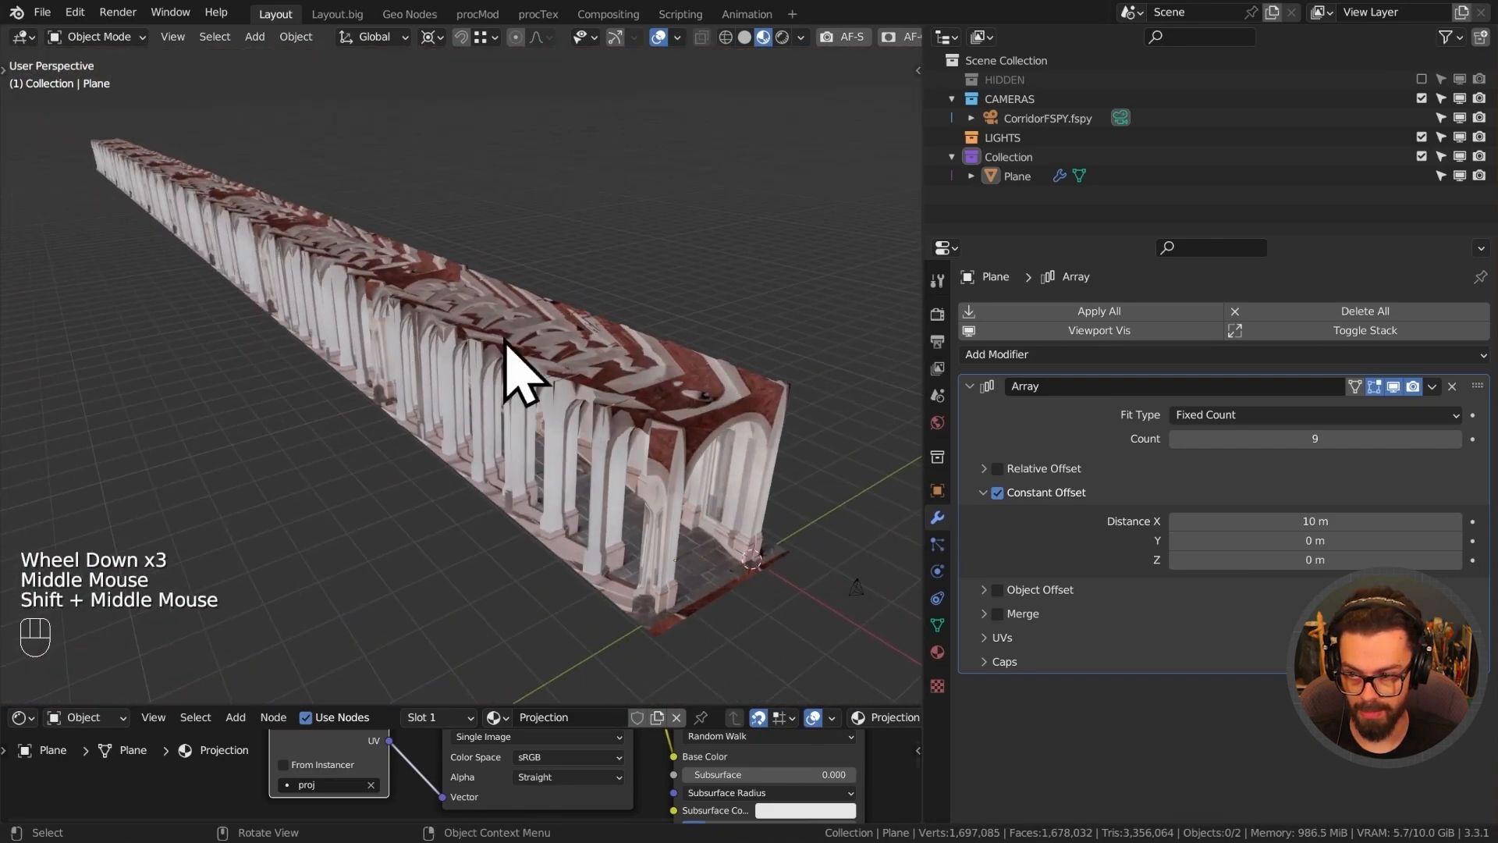
{"action": "left_click", "coordinate": [1023, 407]}
{"action": "key", "text": "x"}
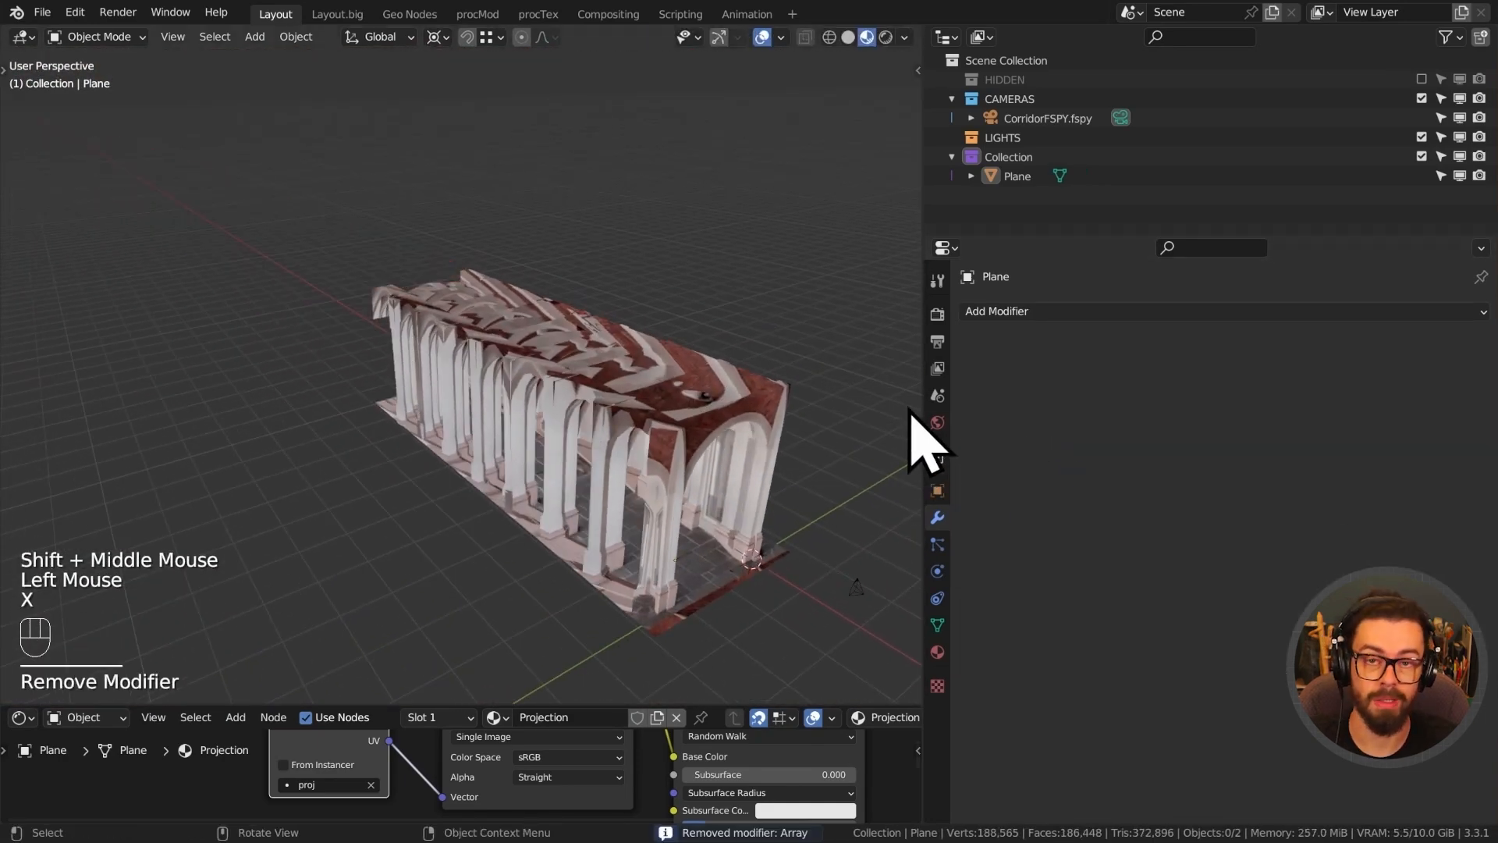
Switch to the Geo Nodes workspace and bring the corridor into view.
{"action": "middle_click_drag", "start_coordinate": [841, 371], "coordinate": [664, 338]}
{"action": "scroll", "coordinate": [689, 344], "scroll_direction": "up", "scroll_amount": 2}
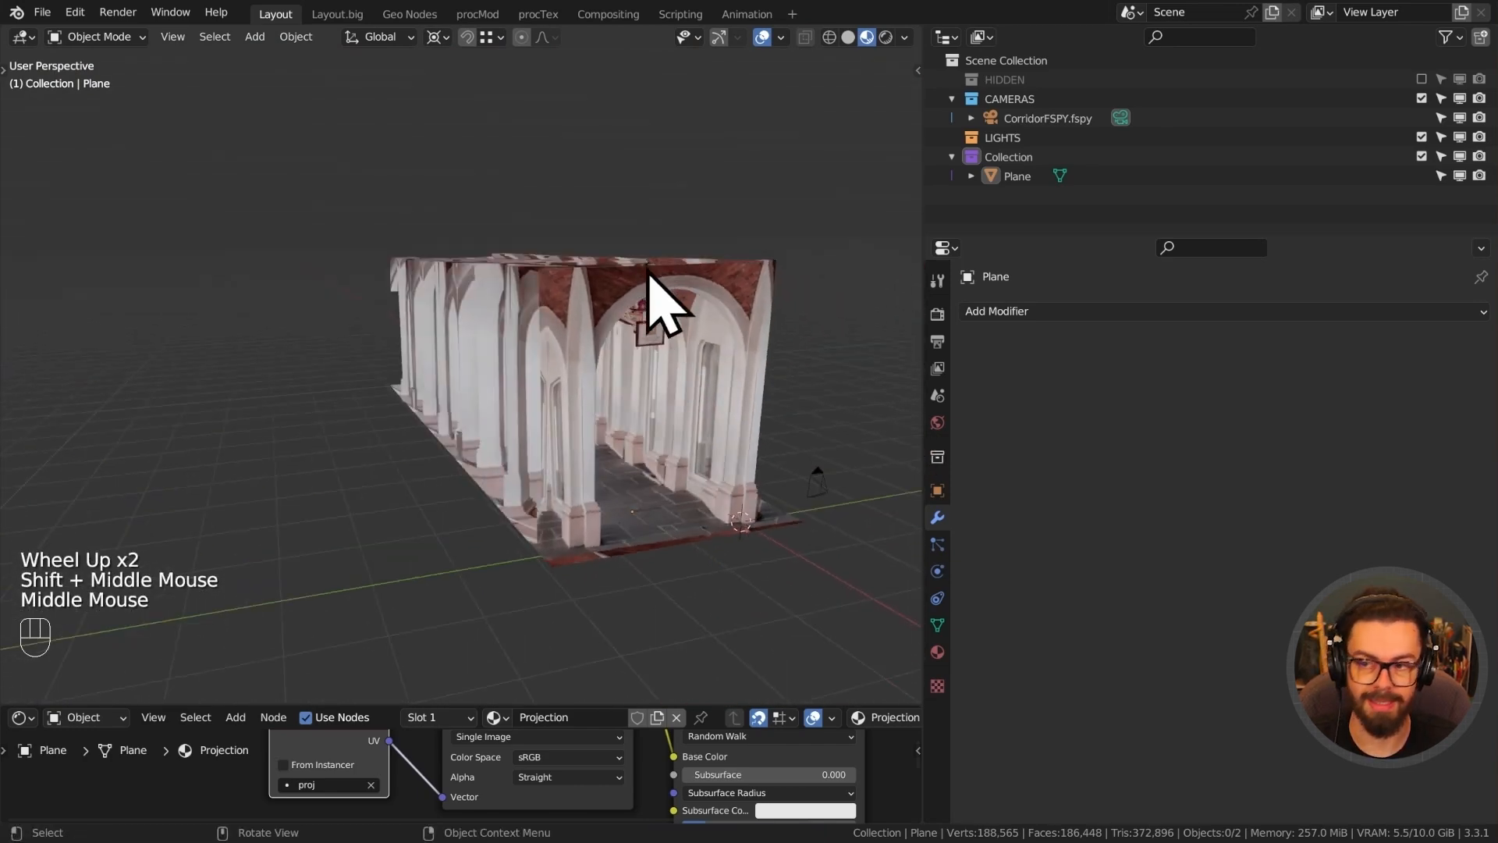
{"action": "left_click", "coordinate": [410, 14]}
{"action": "scroll", "coordinate": [297, 216], "scroll_direction": "up", "scroll_amount": 4}
{"action": "middle_click_drag", "start_coordinate": [297, 216], "coordinate": [275, 243]}
{"action": "middle_click_drag", "start_coordinate": [275, 243], "coordinate": [249, 265], "text": "shift"}
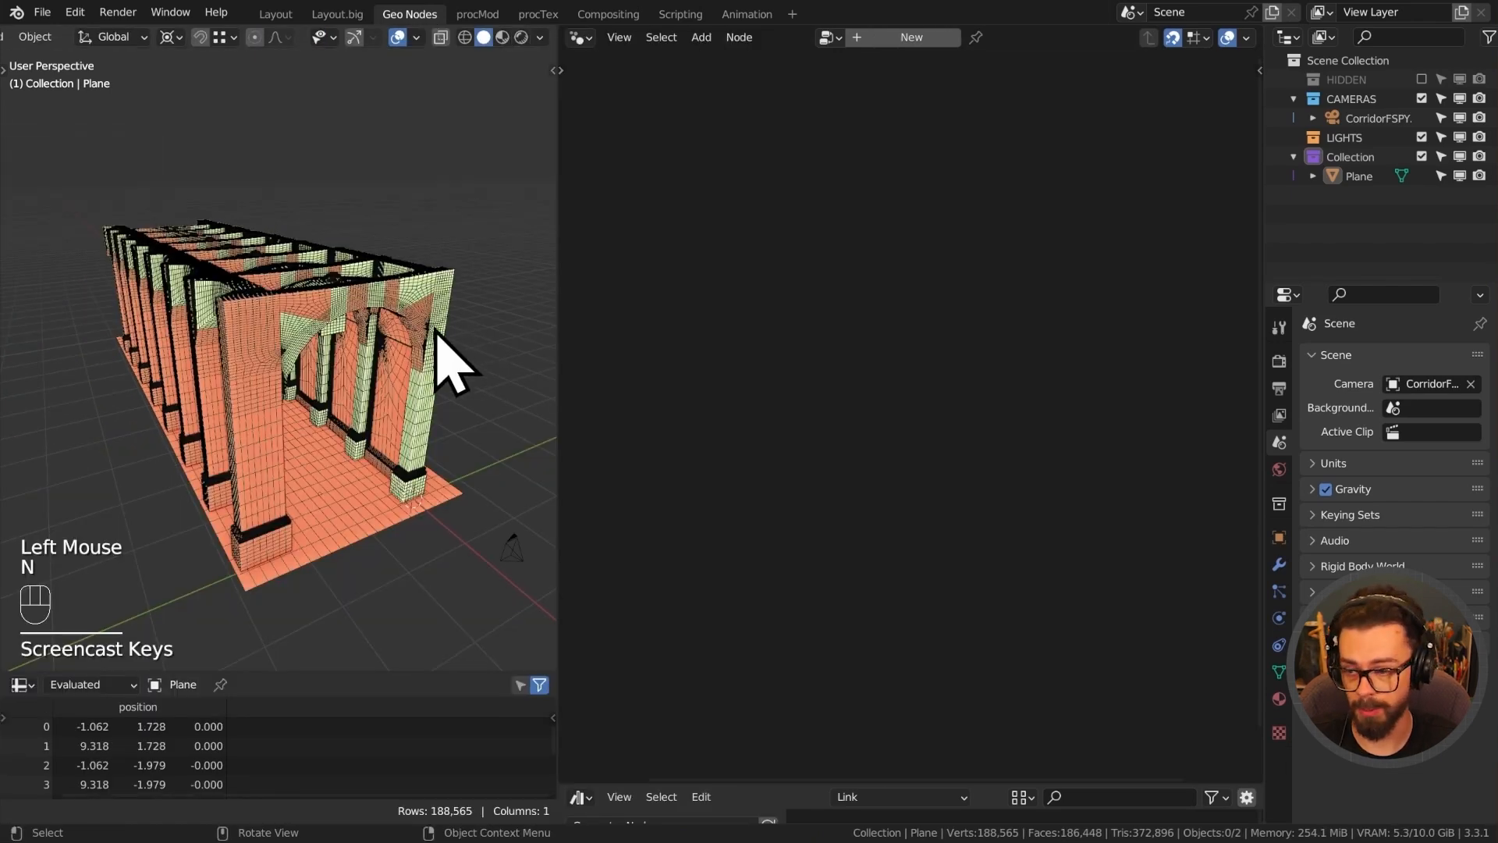
Recalculate the normals of the entire corridor mesh in Edit Mode.
{"action": "middle_click_drag", "start_coordinate": [435, 332], "coordinate": [388, 295]}
{"action": "scroll", "coordinate": [354, 325], "scroll_direction": "up", "scroll_amount": 2}
{"action": "middle_click_drag", "start_coordinate": [349, 391], "coordinate": [331, 348], "text": "shift"}
{"action": "left_click", "coordinate": [349, 427]}
{"action": "key", "text": "Tab"}
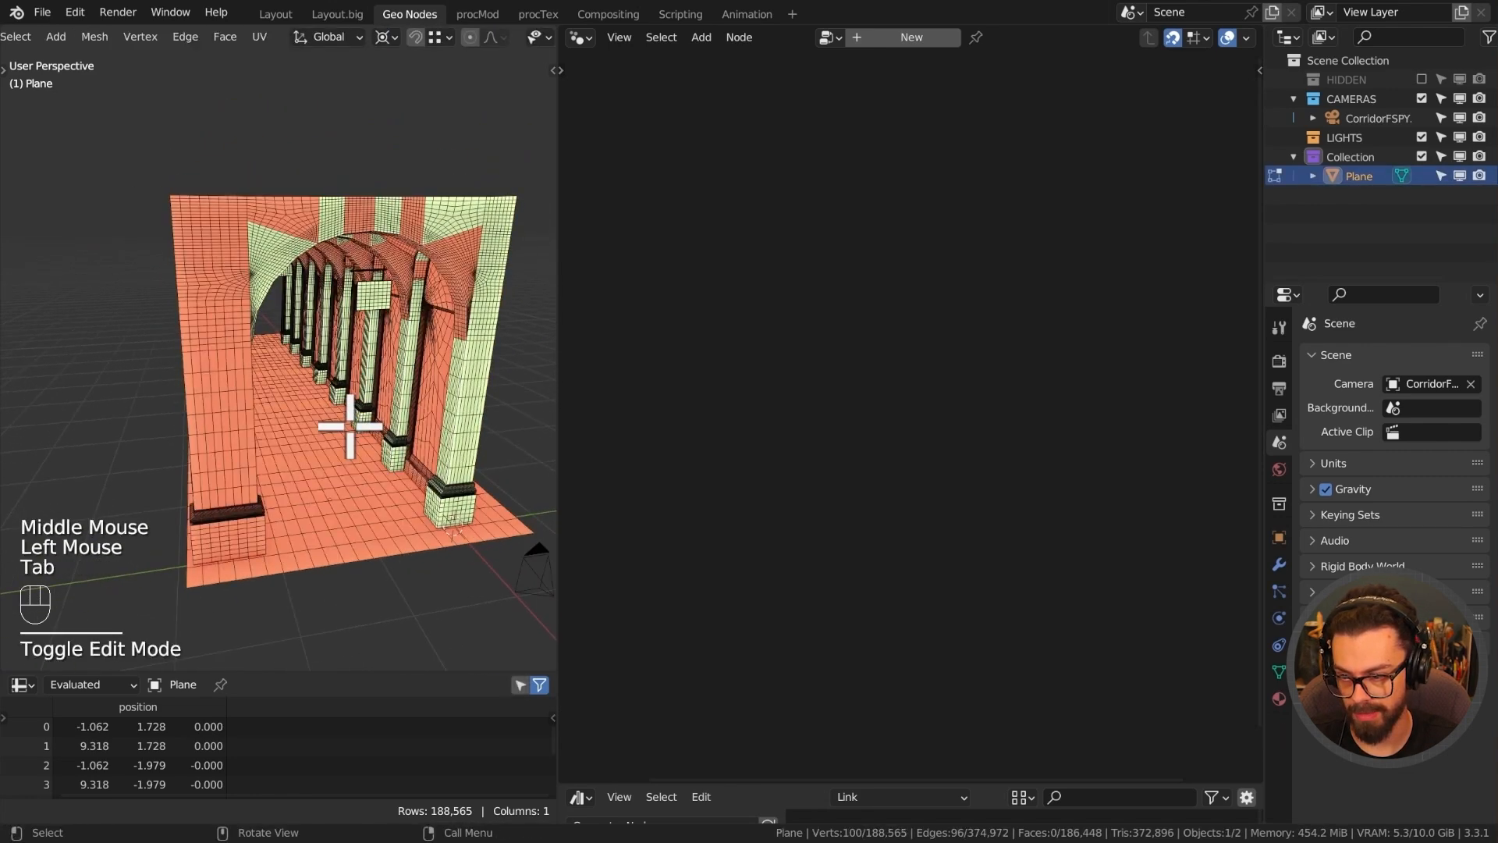
{"action": "key", "text": "a"}
{"action": "key", "text": "shift+n"}
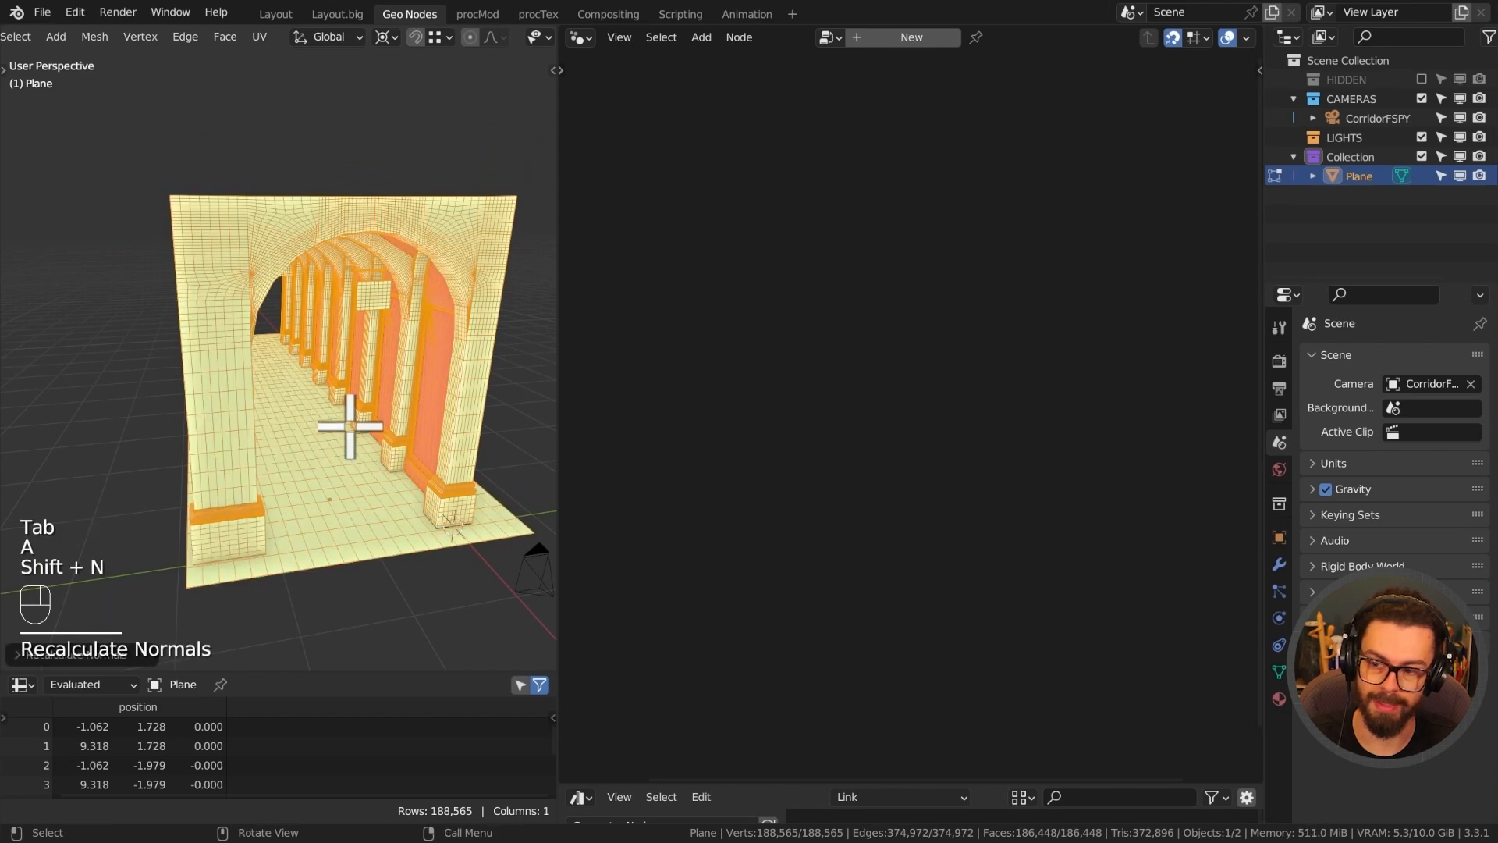
Select the eight ceiling vault sections and the first arched wall panel of the corridor as linked geometry.
{"action": "middle_click_drag", "start_coordinate": [349, 426], "coordinate": [110, 408]}
{"action": "double_click", "coordinate": [73, 358]}
{"action": "key", "text": "l"}
{"action": "key", "text": "l"}
{"action": "key", "text": "l"}
{"action": "key", "text": "l"}
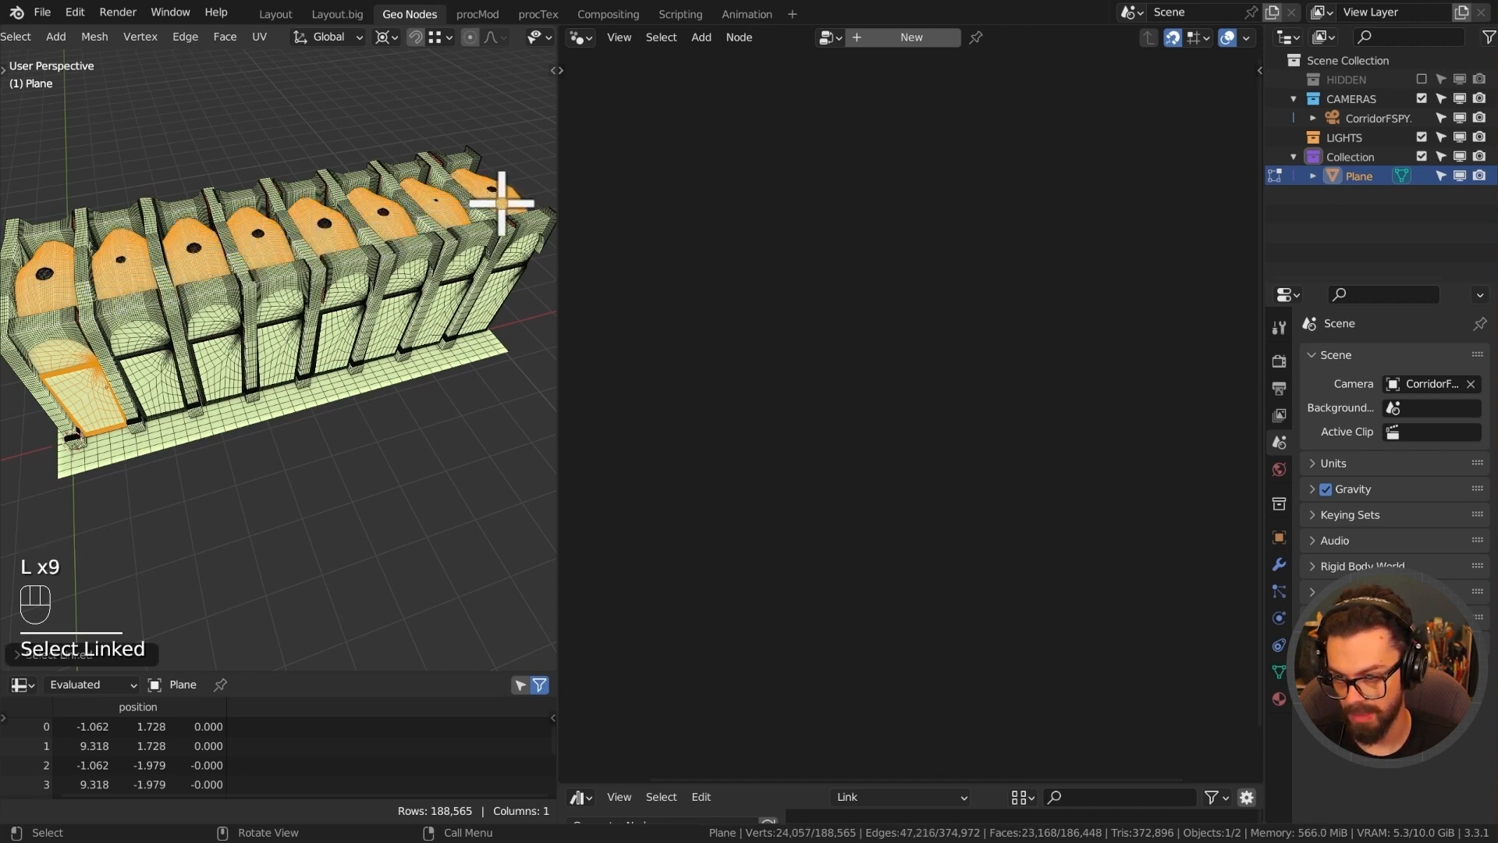
Add the remaining arched wall panels along the same side to the selection, leaving out the pillars and arches.
{"action": "key", "text": "l"}
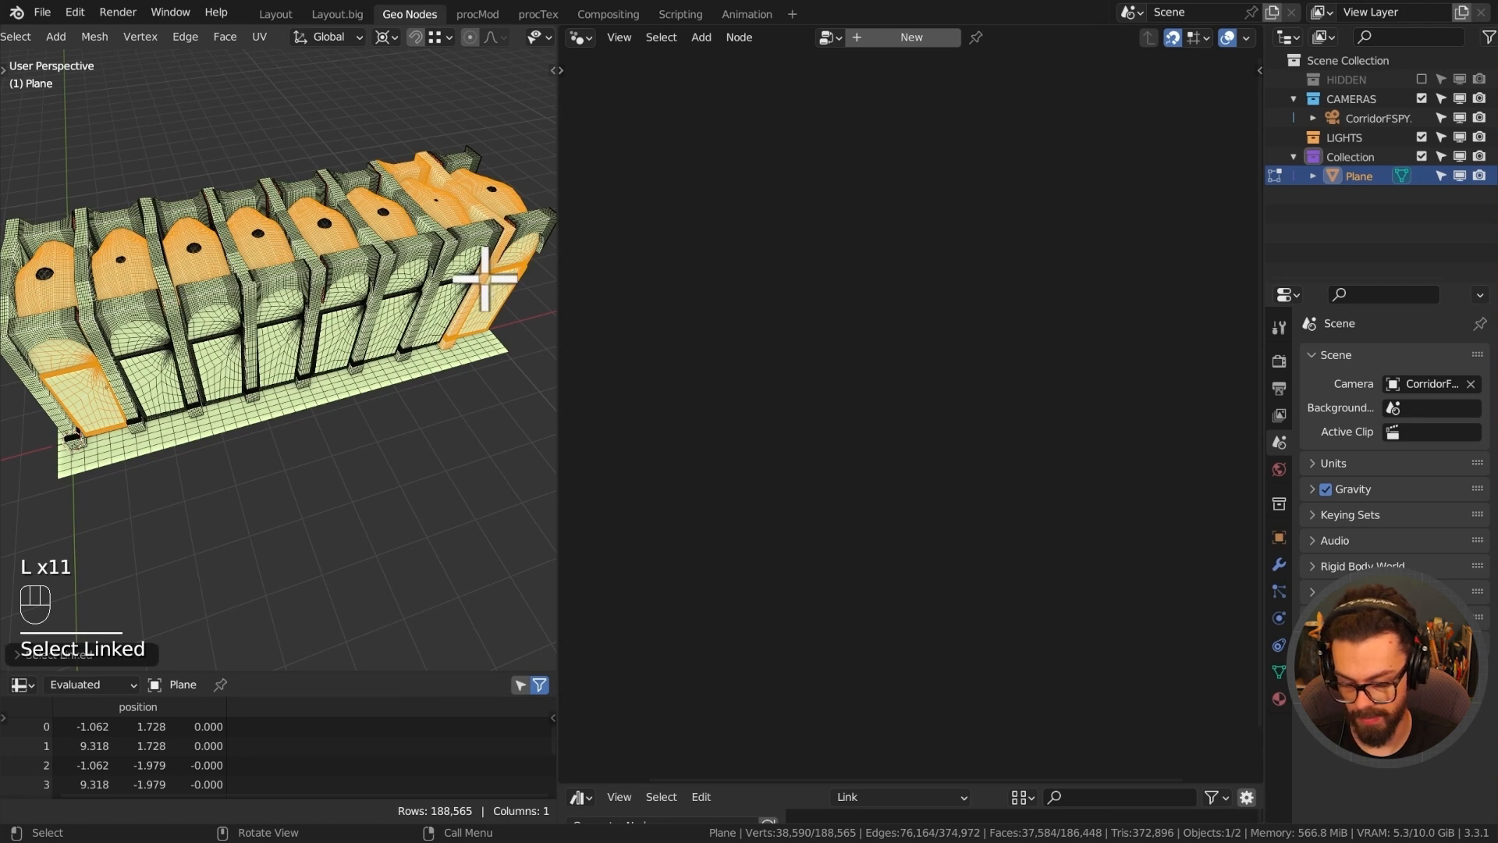
{"action": "key", "text": "shift+l"}
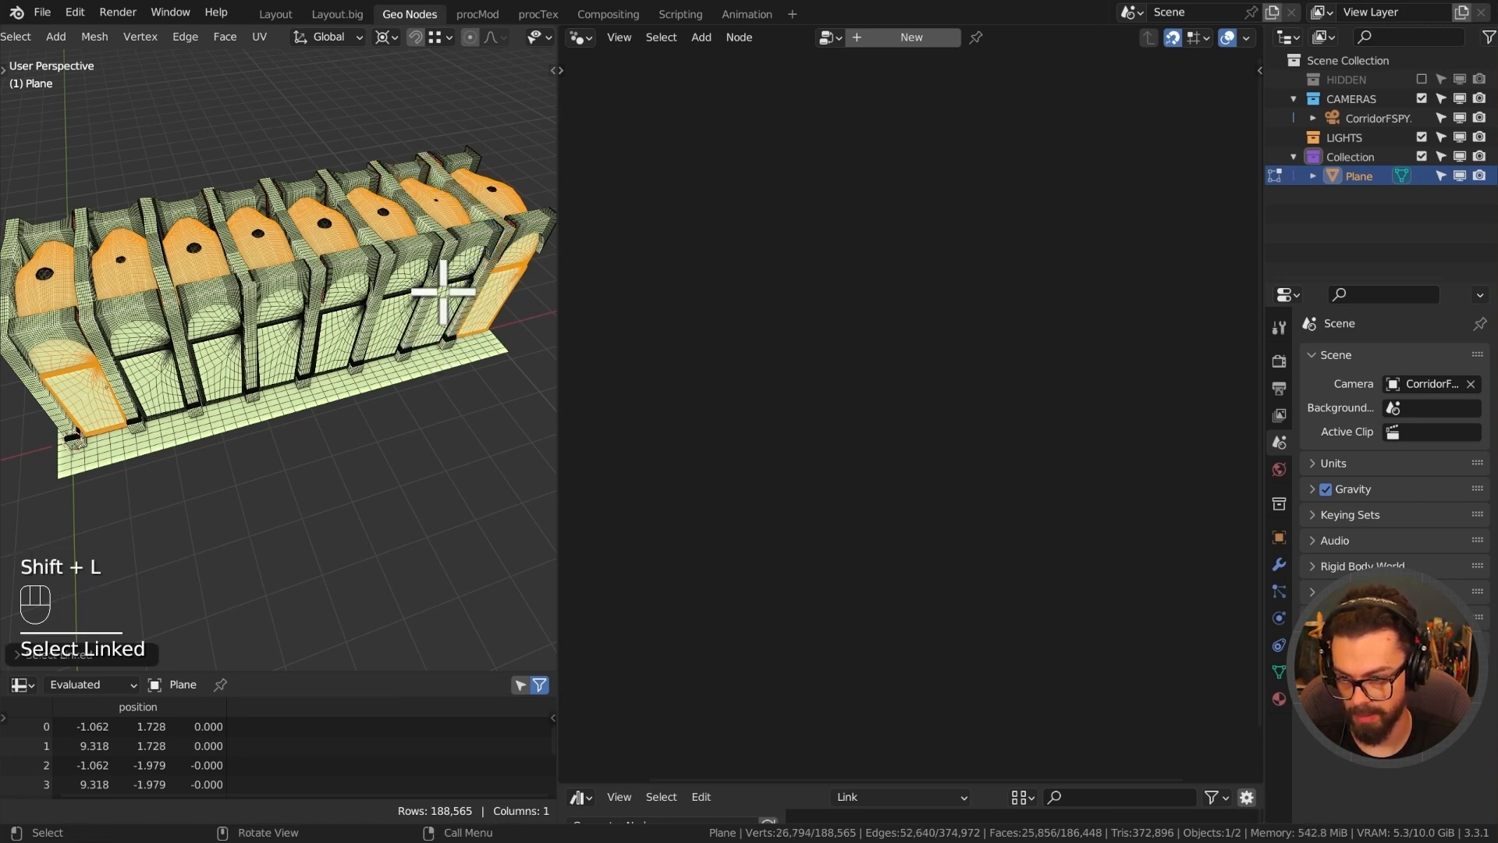
{"action": "key", "text": "l"}
{"action": "key", "text": "shift+l"}
{"action": "key", "text": "l"}
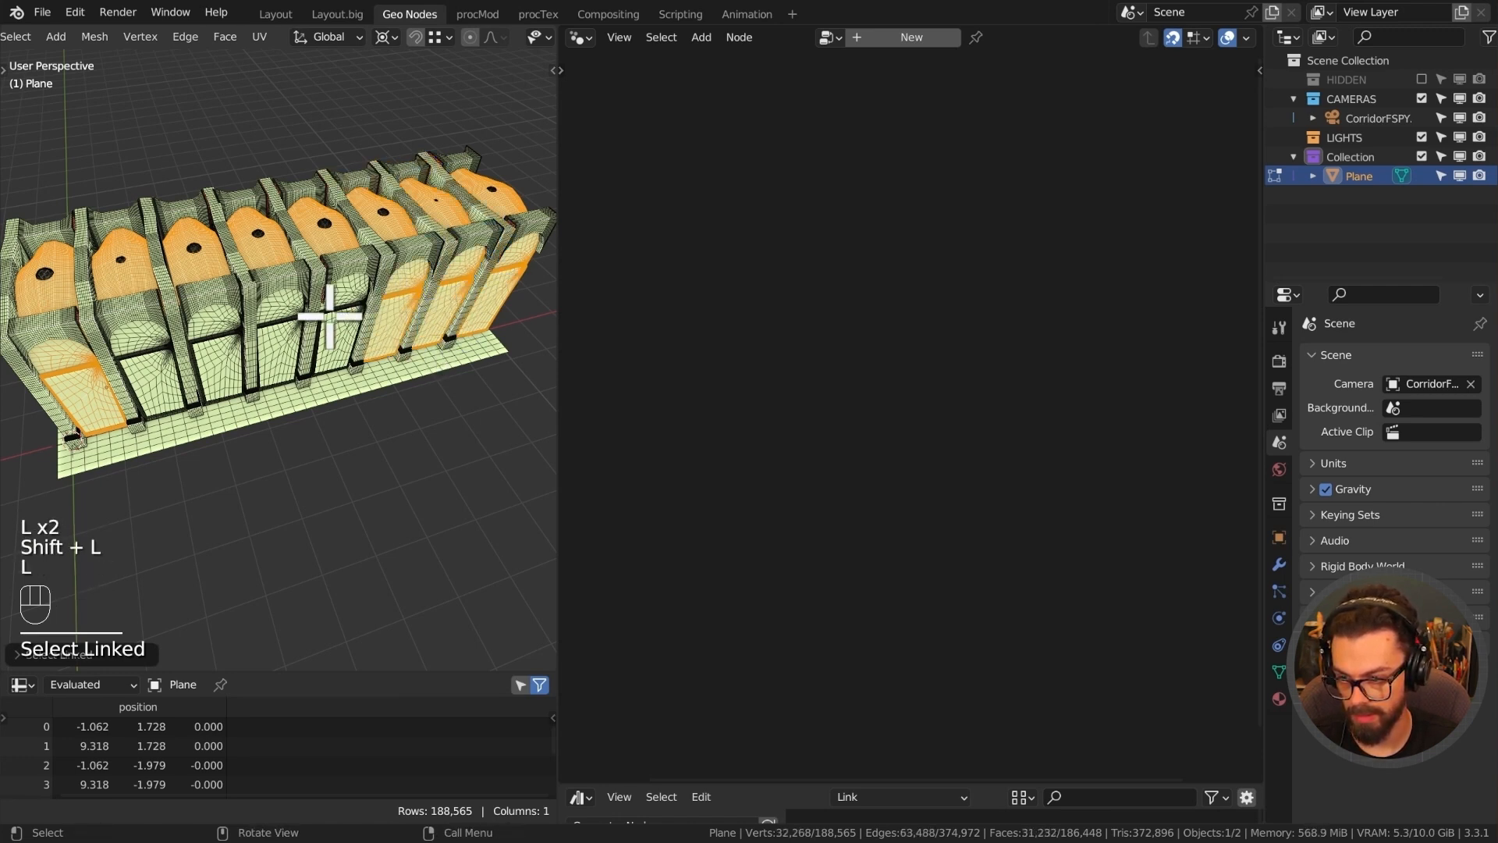
{"action": "key", "text": "l"}
{"action": "middle_click_drag", "start_coordinate": [213, 359], "coordinate": [322, 328]}
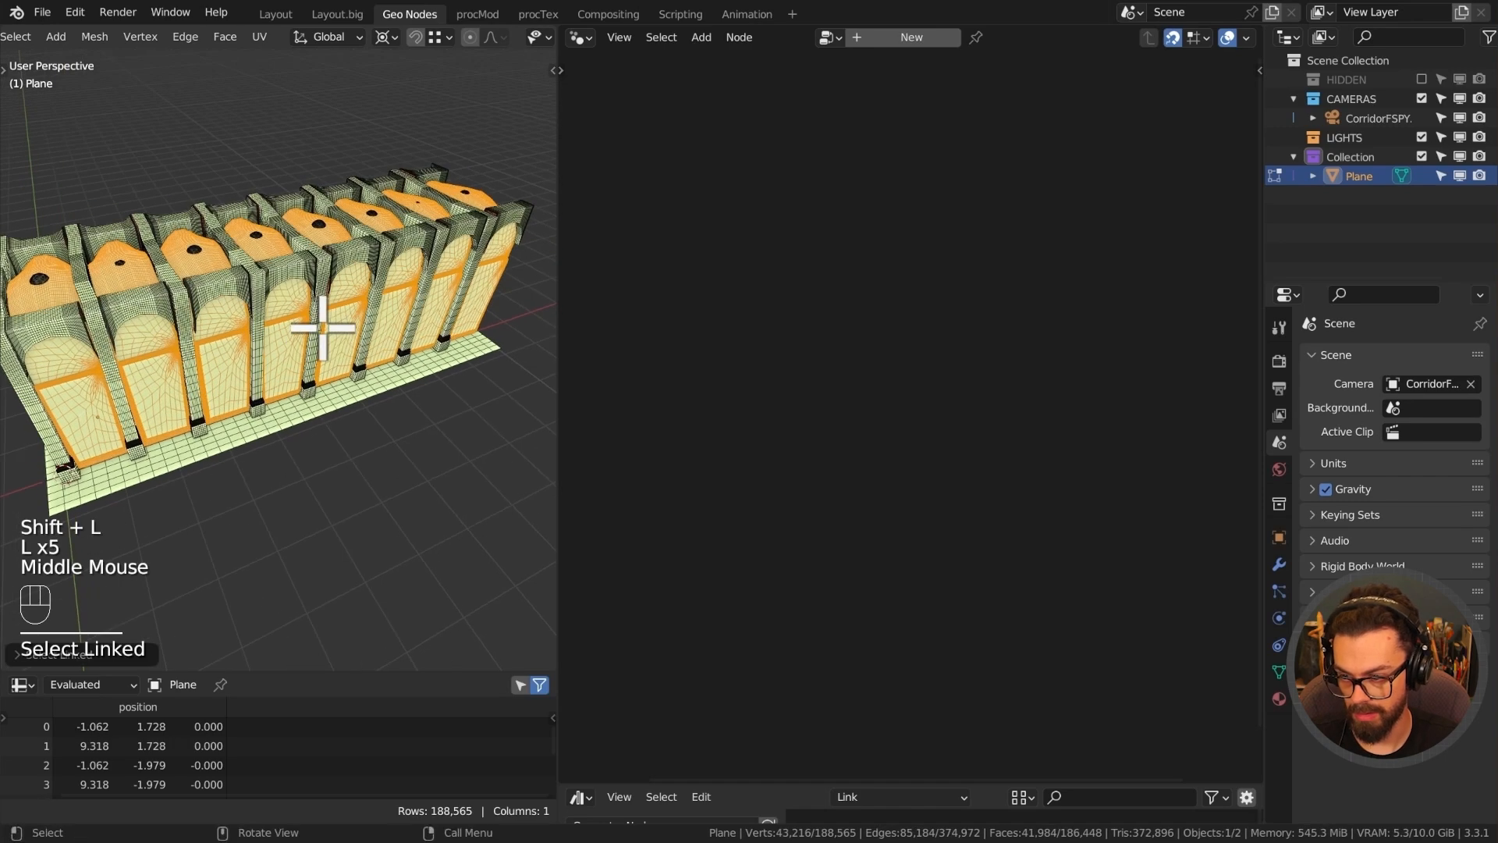
Flip the normals of the selected vaults and wall panels and return to Object Mode.
{"action": "key", "text": "alt+n"}
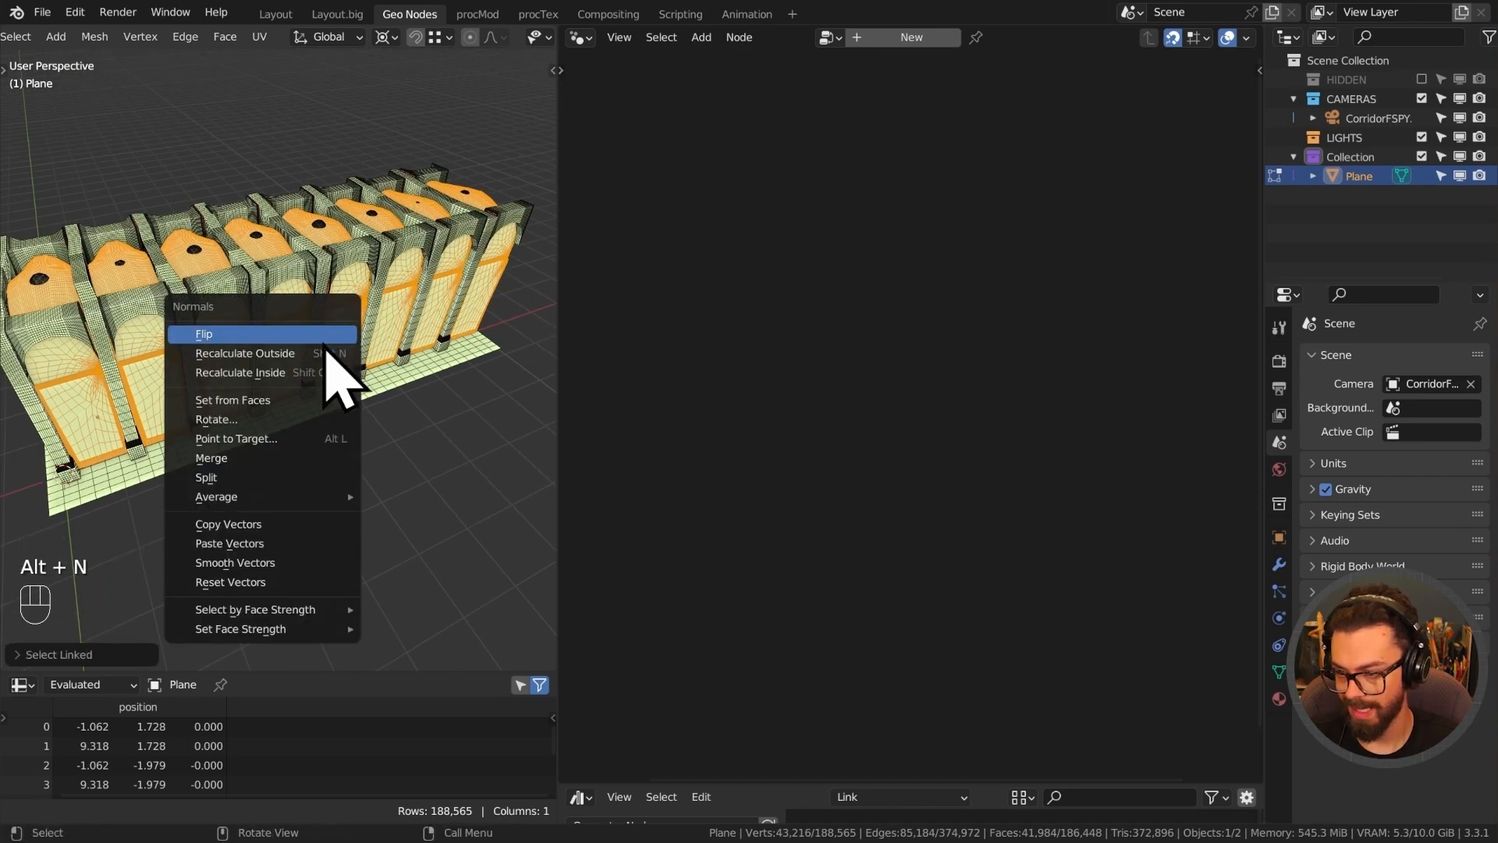
{"action": "left_click", "coordinate": [323, 335]}
{"action": "middle_click_drag", "start_coordinate": [167, 418], "coordinate": [450, 326]}
{"action": "key", "text": "Tab"}
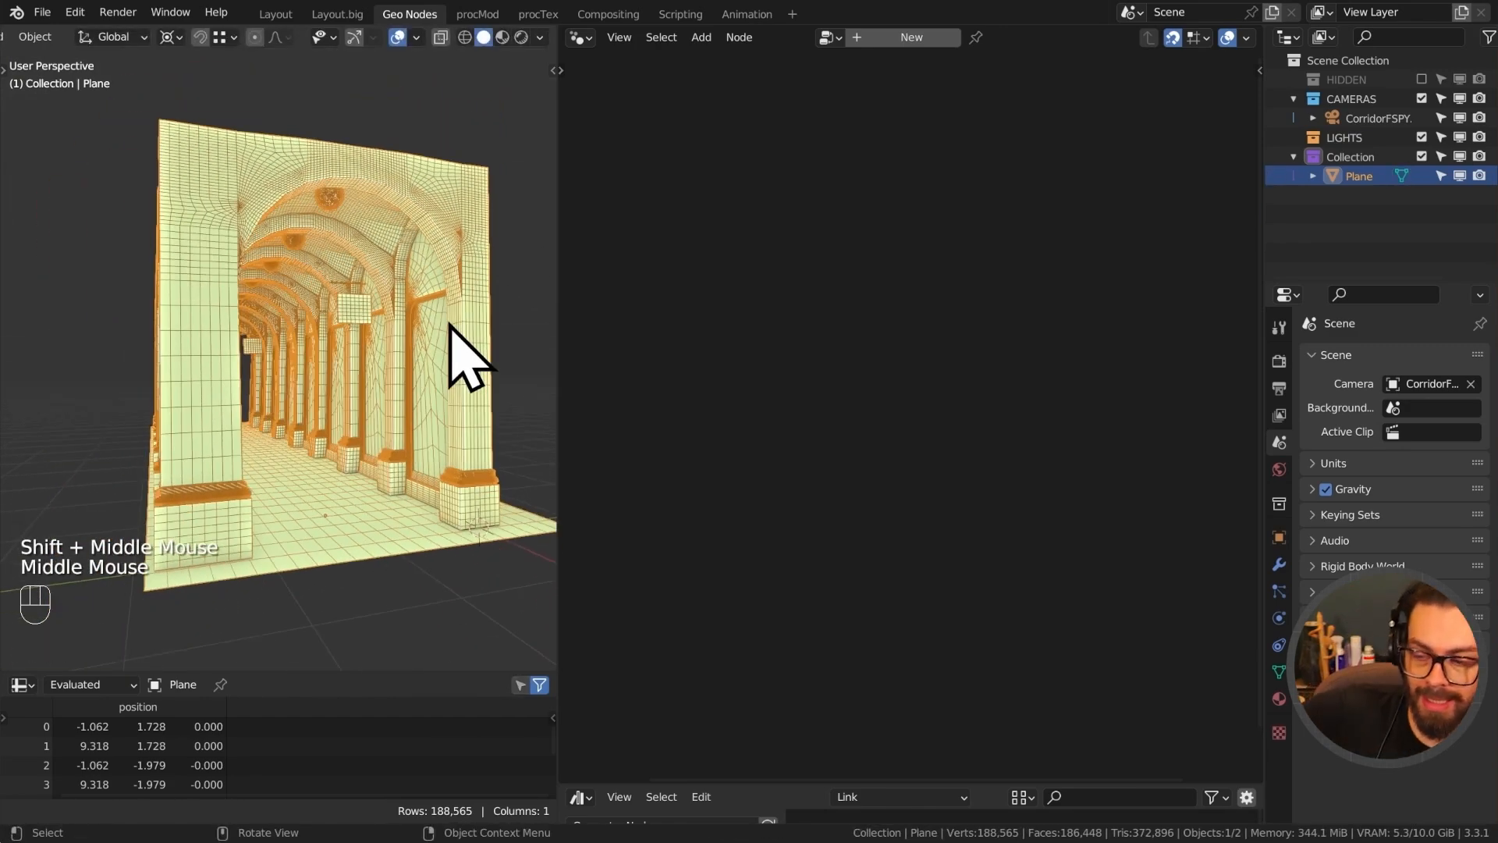
Turn off the viewport wireframe overlay, then save the file with the corridor selected.
{"action": "middle_click_drag", "start_coordinate": [478, 344], "coordinate": [429, 324]}
{"action": "left_click", "coordinate": [505, 273]}
{"action": "middle_click_drag", "start_coordinate": [507, 275], "coordinate": [494, 344]}
{"action": "left_click", "coordinate": [417, 36]}
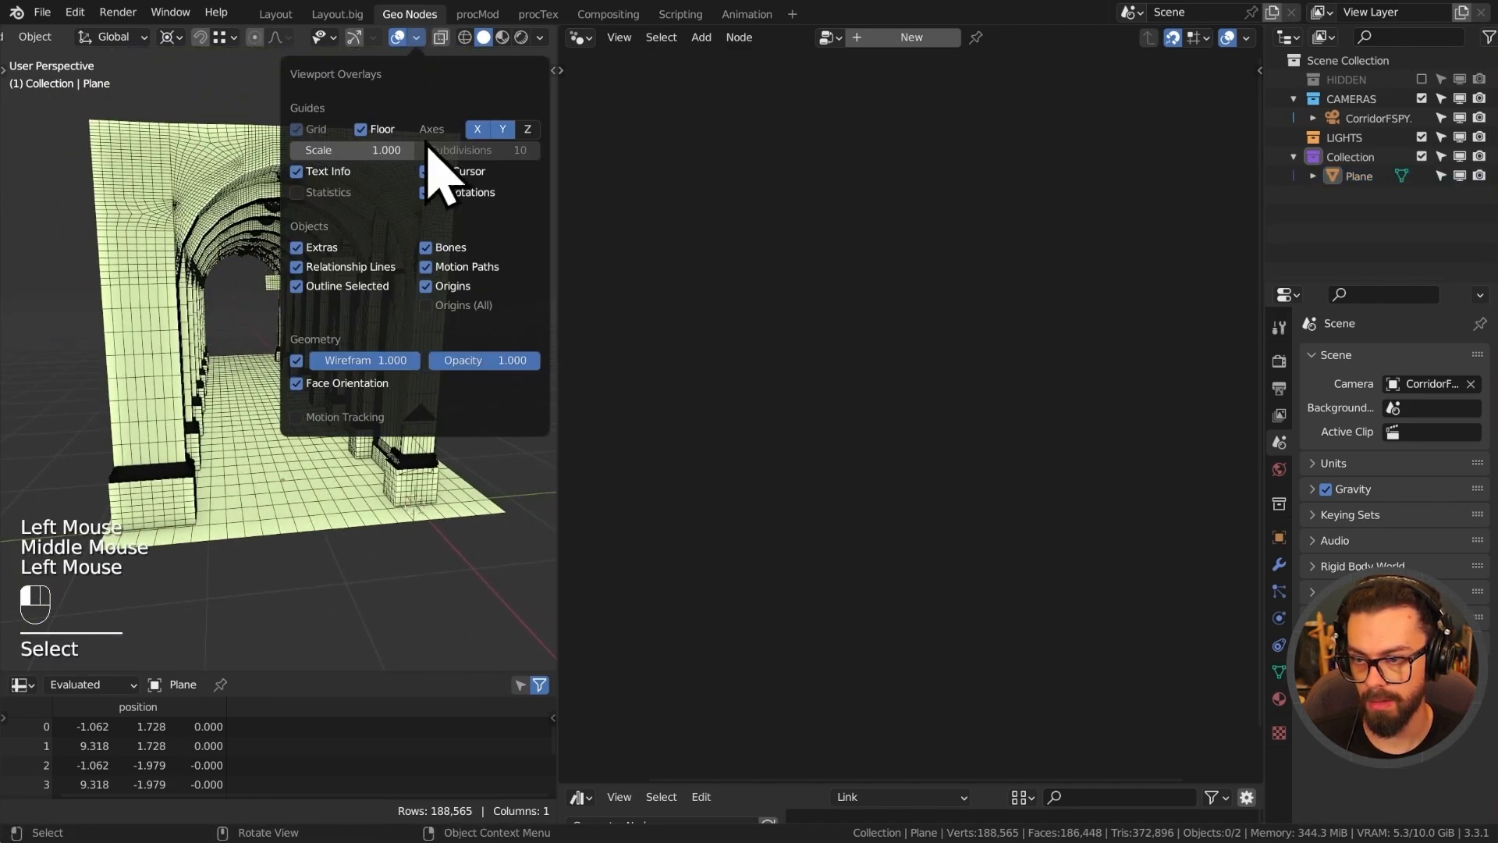
{"action": "left_click", "coordinate": [296, 364]}
{"action": "middle_click_drag", "start_coordinate": [203, 308], "coordinate": [224, 284]}
{"action": "left_click", "coordinate": [314, 273]}
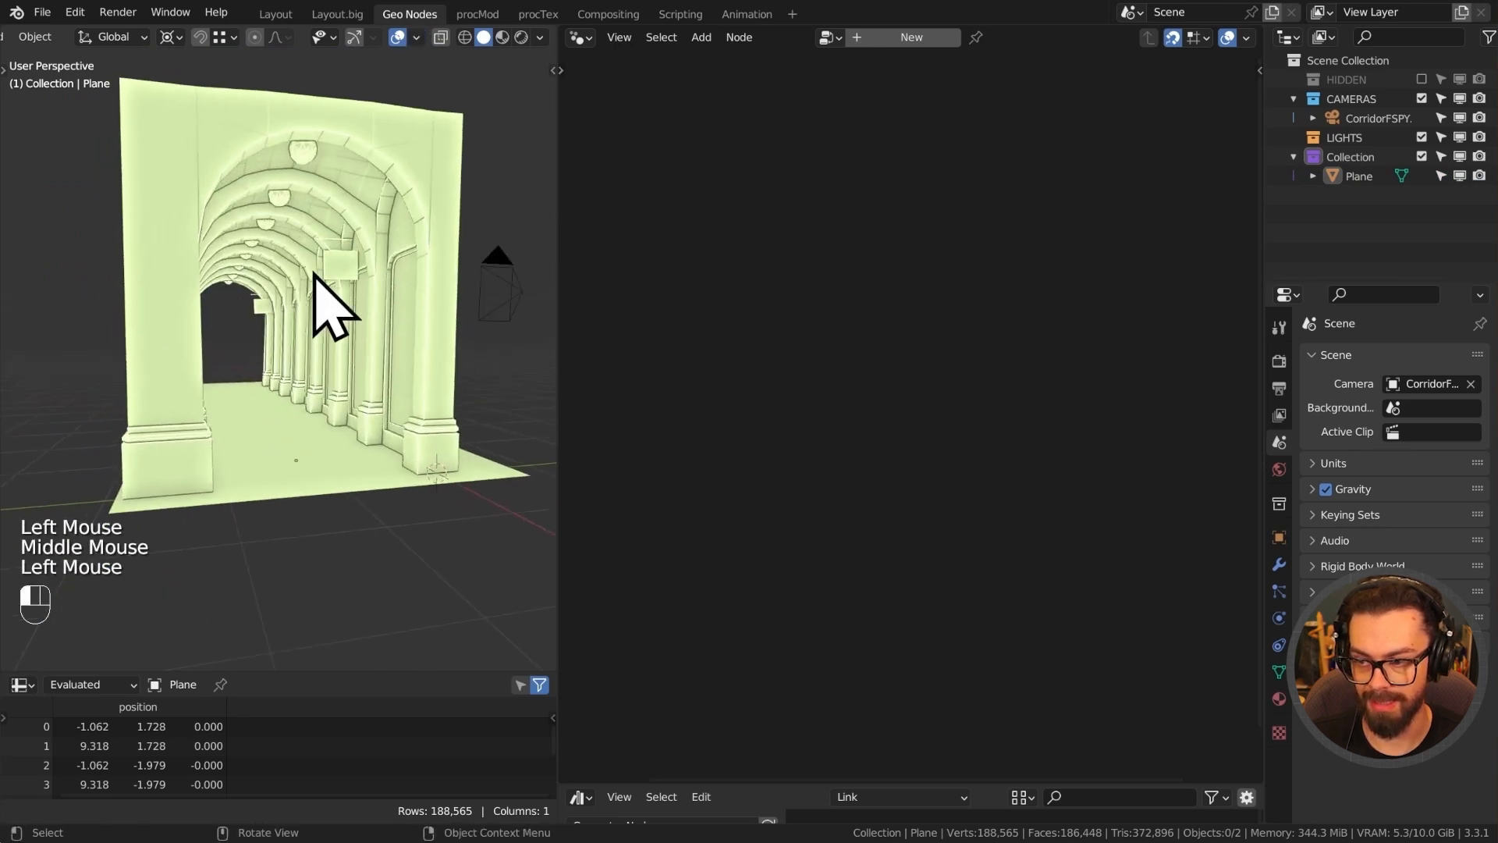
{"action": "key", "text": "ctrl+s"}
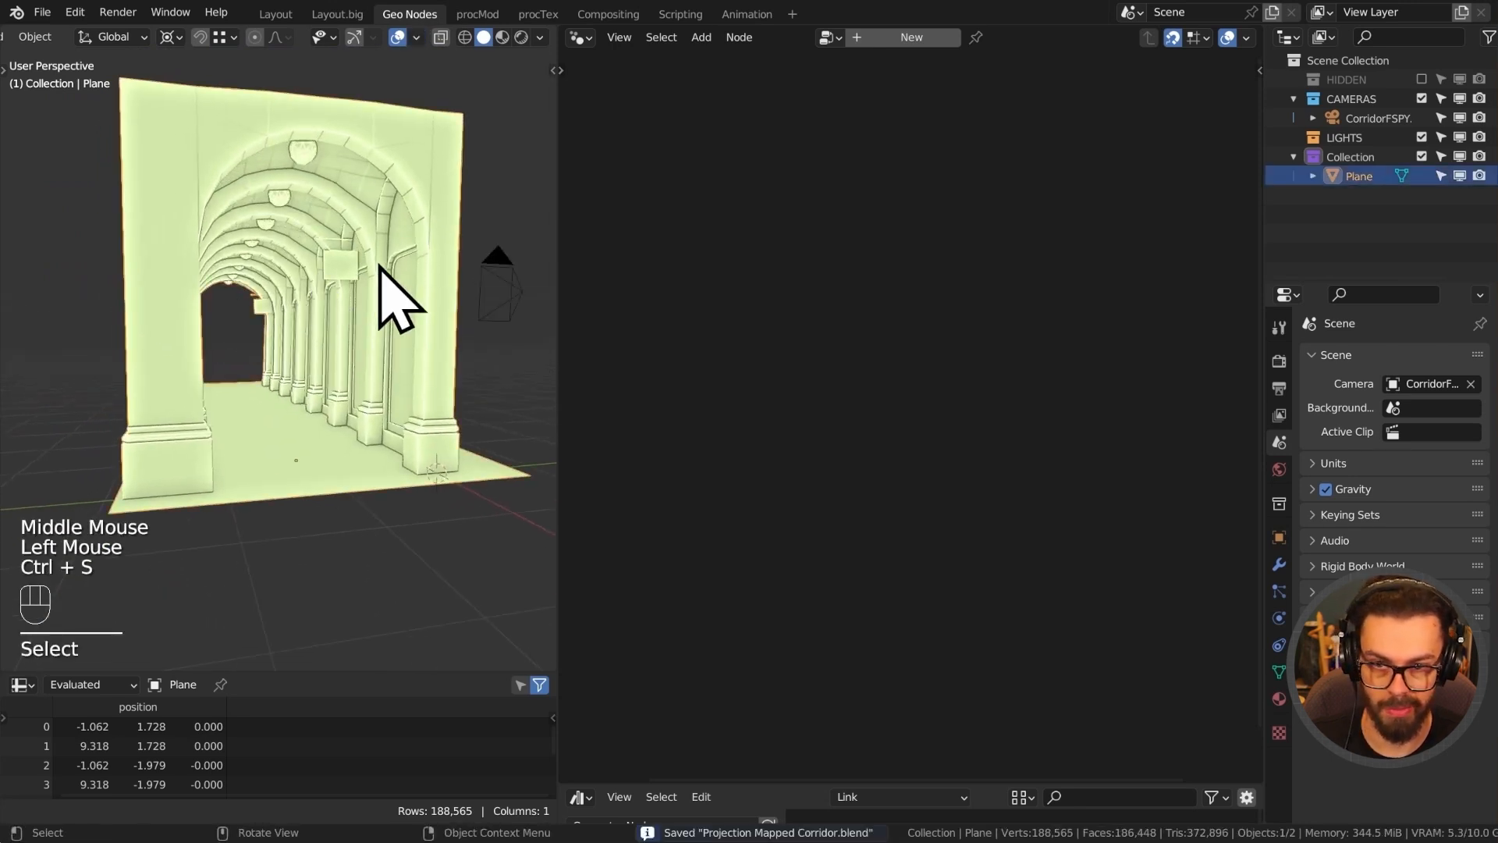
Create a new geometry node tree on the corridor and insert Distribute Points on Faces between Group Input and Group Output.
{"action": "left_click", "coordinate": [905, 37]}
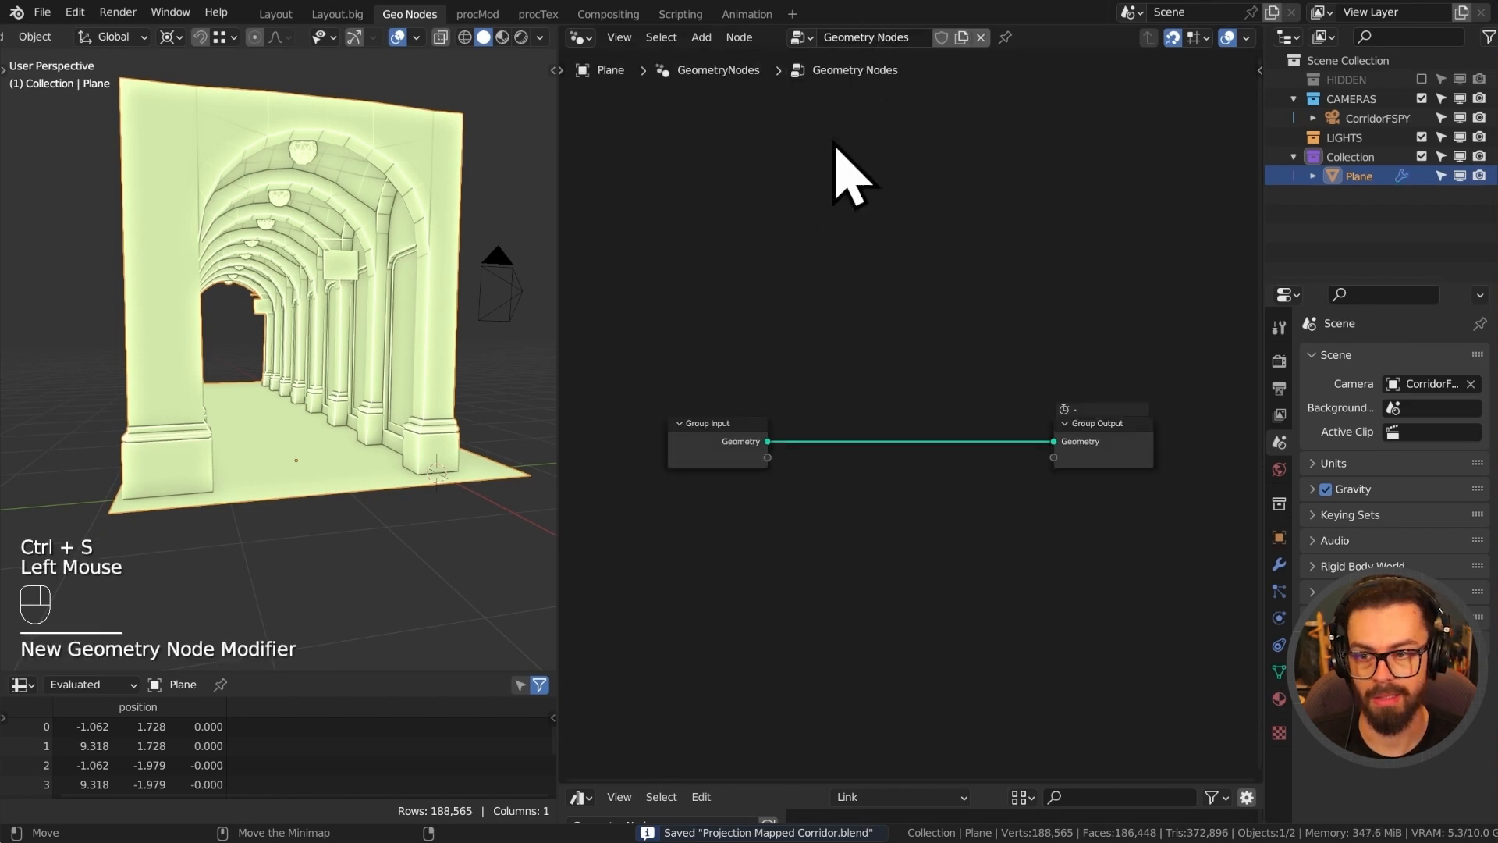
{"action": "middle_click_drag", "start_coordinate": [869, 339], "coordinate": [853, 260]}
{"action": "key", "text": "shift+a"}
{"action": "mouse_move", "coordinate": [855, 315]}
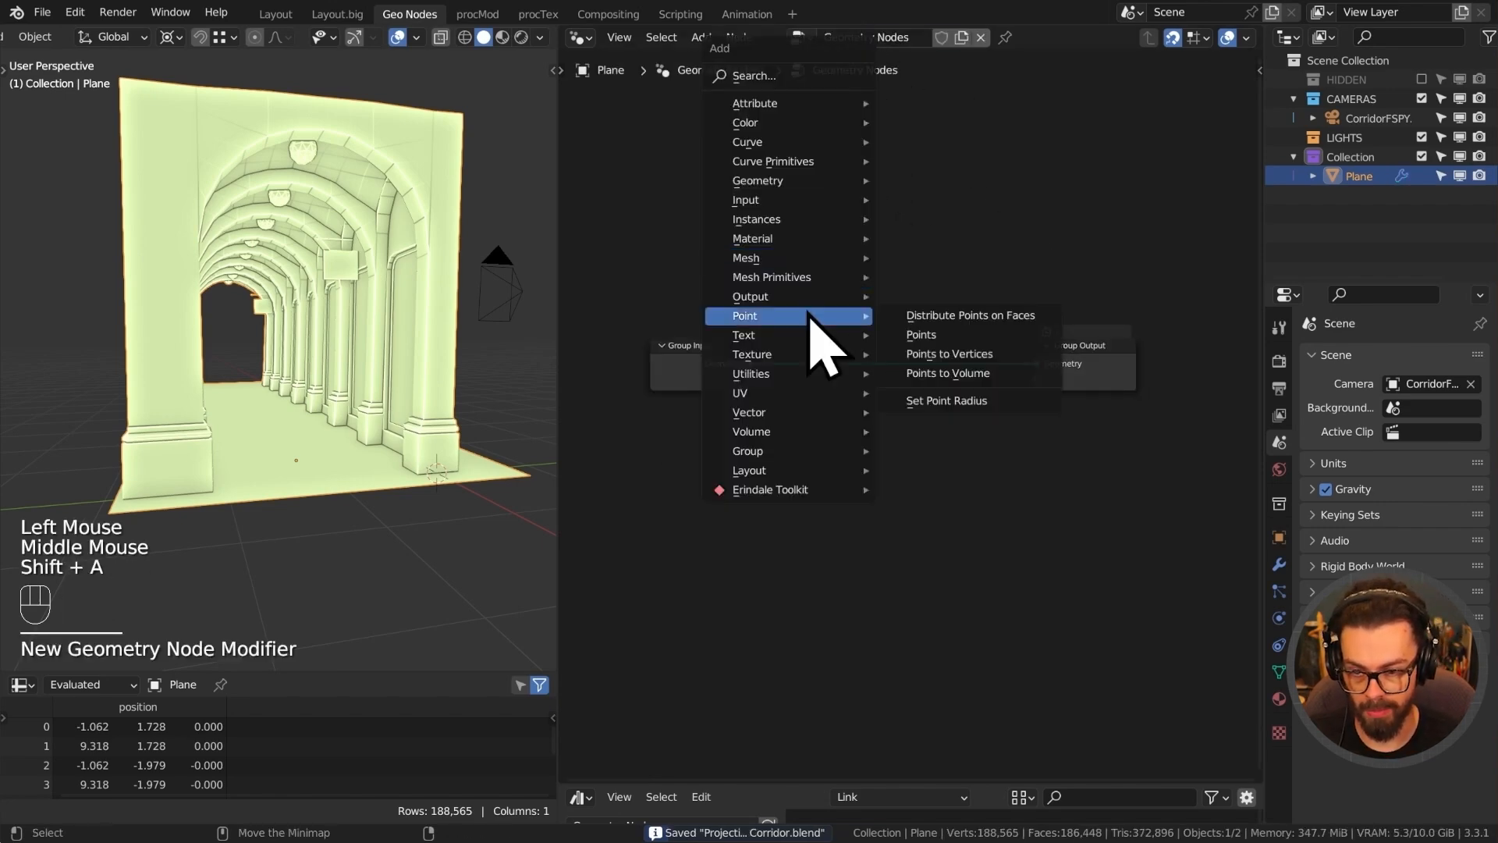
{"action": "left_click", "coordinate": [968, 316]}
{"action": "left_click_drag", "start_coordinate": [866, 336], "coordinate": [866, 373]}
{"action": "middle_click_drag", "start_coordinate": [421, 359], "coordinate": [278, 353]}
Set the point distribution density to 200.
{"action": "left_click_drag", "start_coordinate": [865, 461], "coordinate": [1129, 466]}
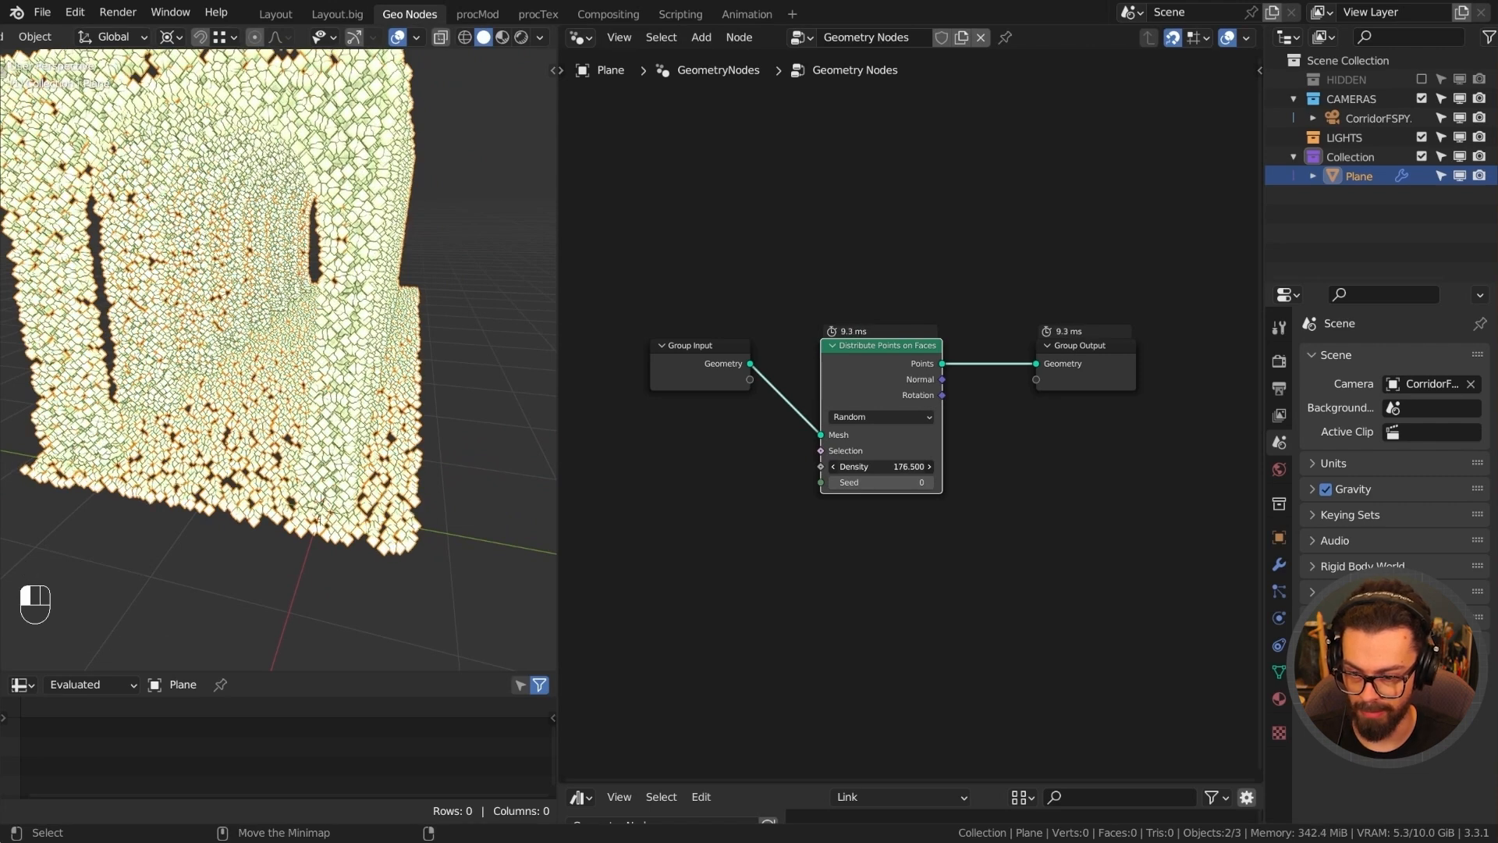
{"action": "left_click", "coordinate": [864, 461]}
{"action": "type", "text": "200"}
{"action": "key", "text": "Return"}
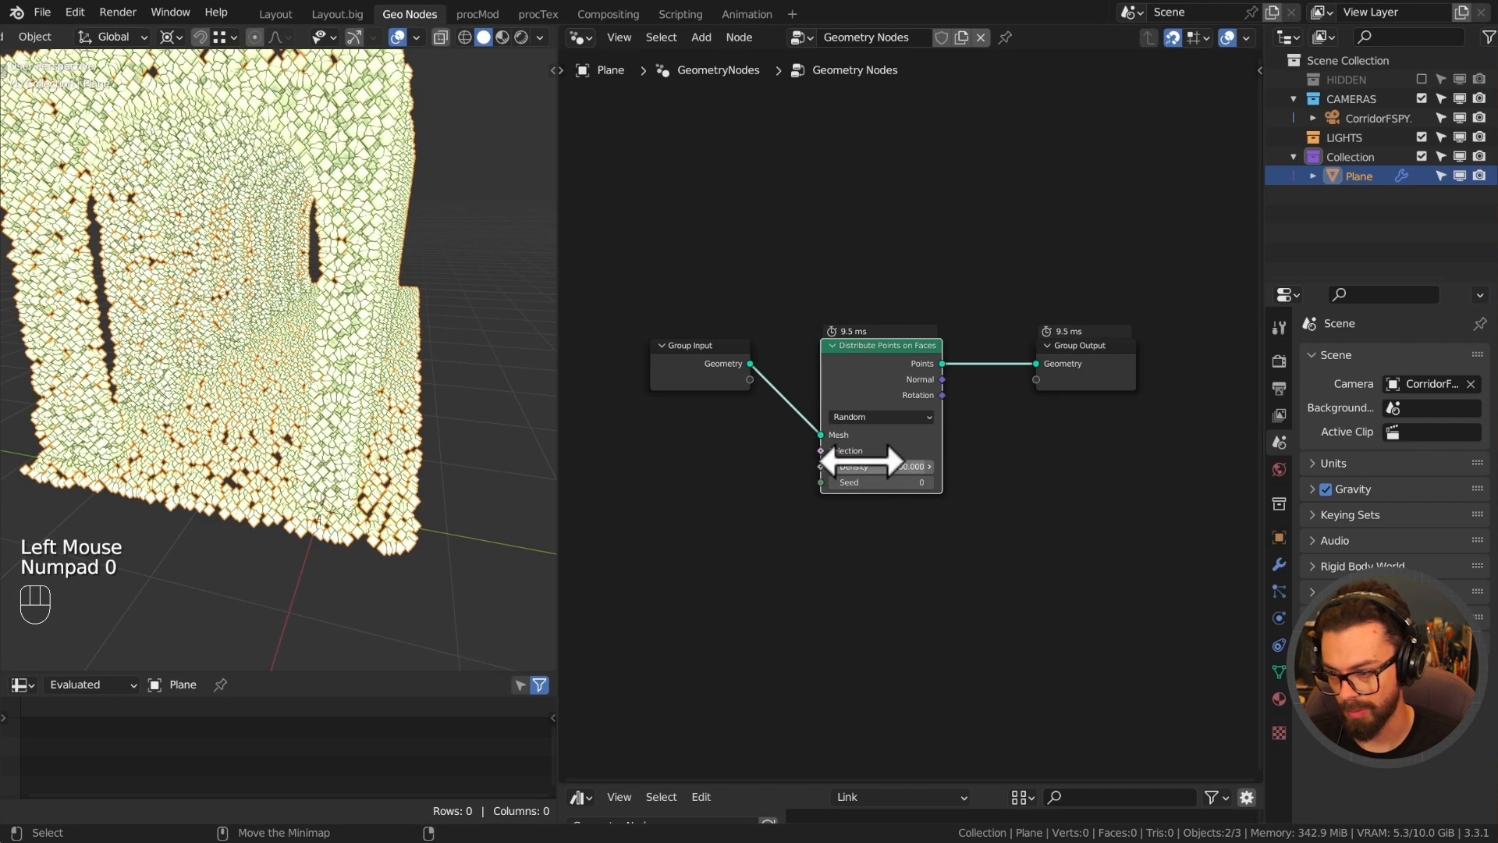
Show the point cloud in rendered viewport shading and shrink the spreadsheet to enlarge the 3D view.
{"action": "mouse_move", "coordinate": [281, 297]}
{"action": "middle_mouse_down", "text": "shift"}
{"action": "mouse_move", "coordinate": [235, 376]}
{"action": "mouse_move", "coordinate": [350, 291]}
{"action": "middle_mouse_up", "text": "shift"}
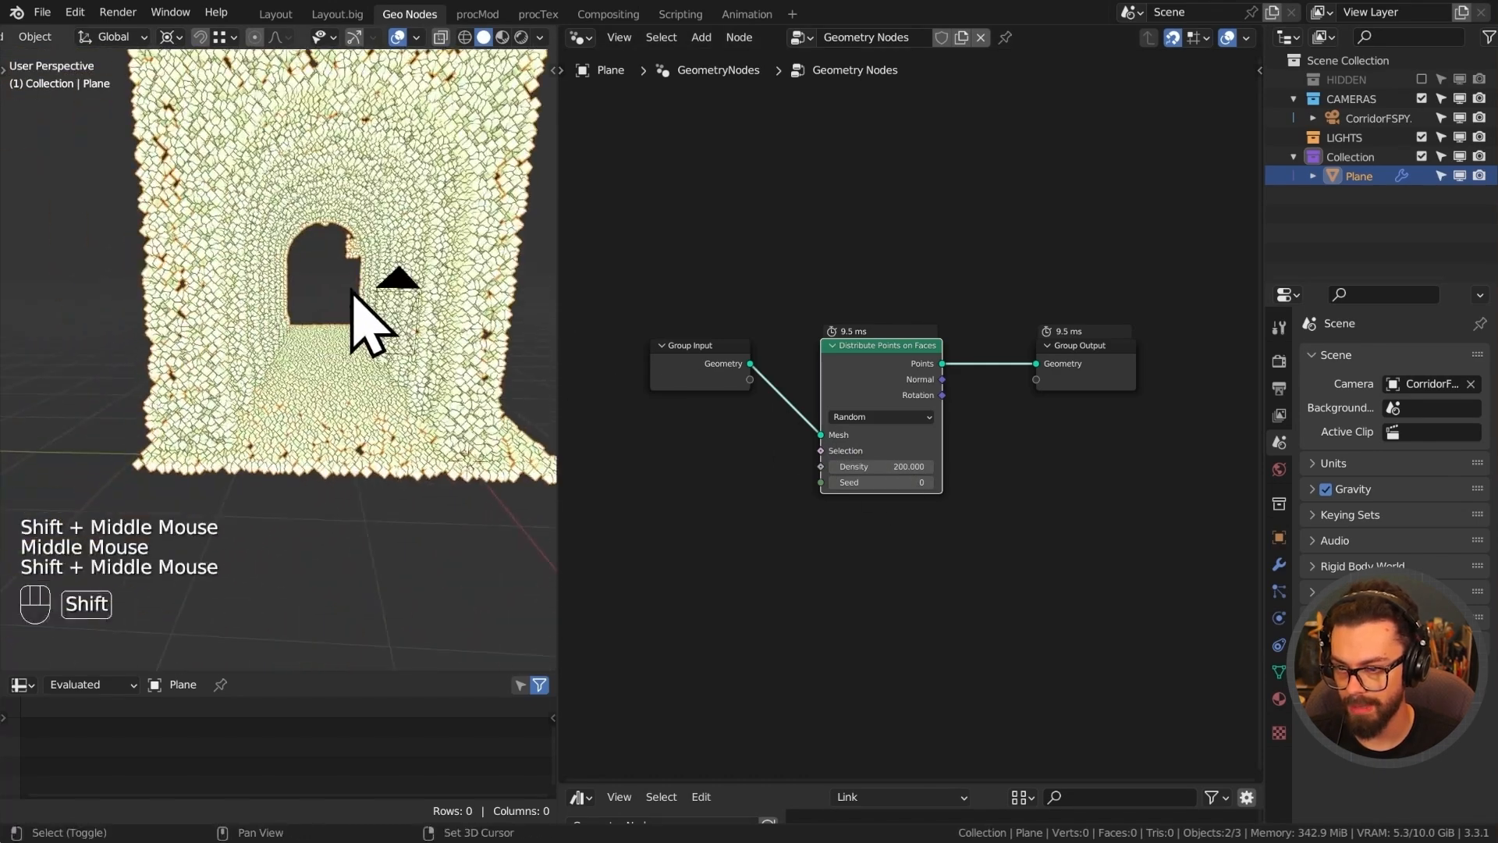
{"action": "key", "text": "z"}
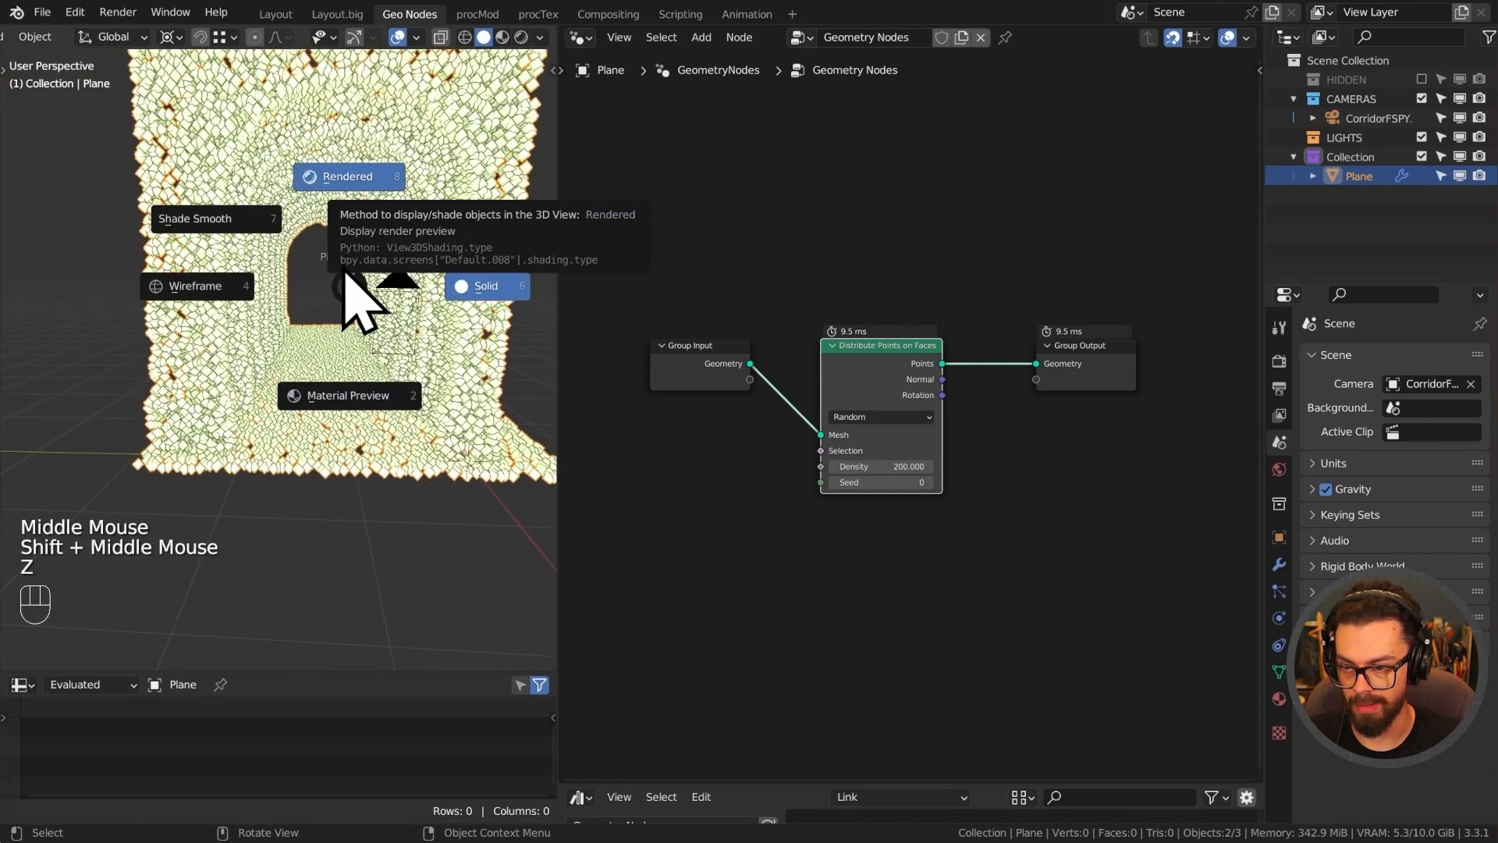
{"action": "middle_click_drag", "start_coordinate": [346, 269], "coordinate": [323, 289], "text": "shift"}
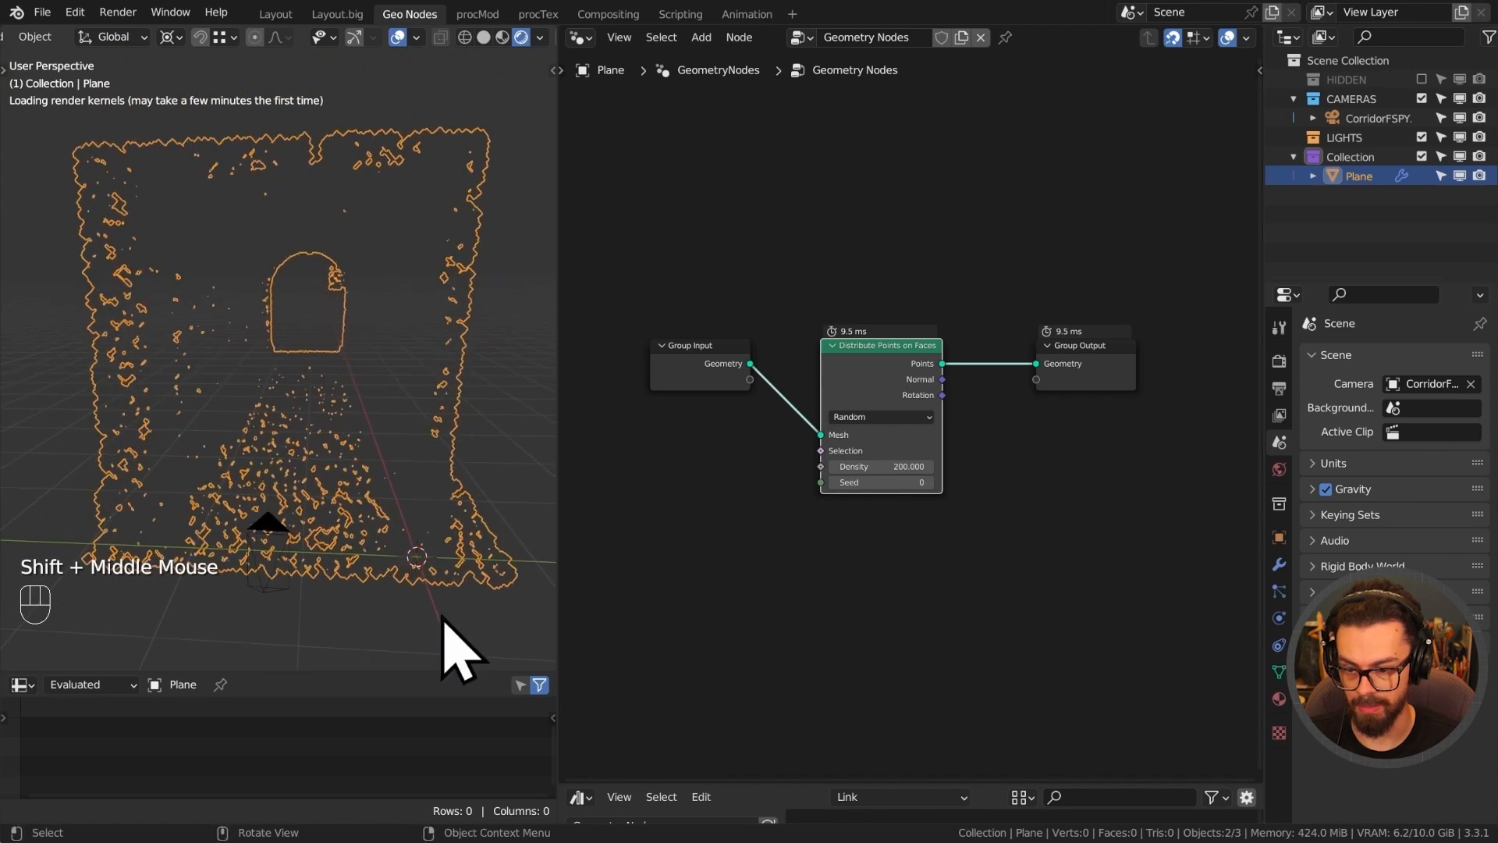
{"action": "left_click_drag", "start_coordinate": [422, 674], "coordinate": [422, 752]}
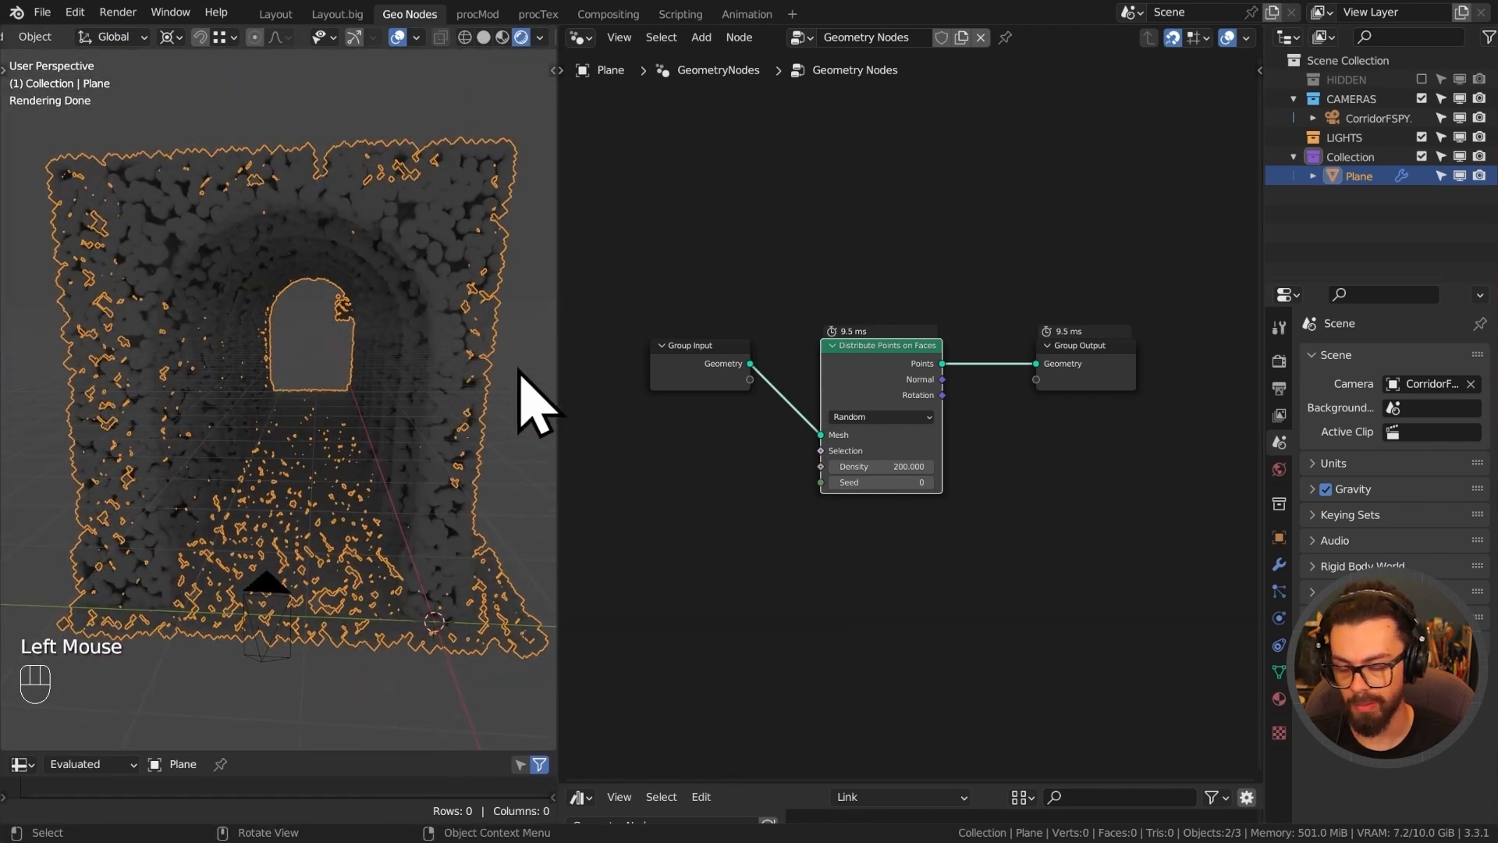
Insert a Set Material node after Distribute Points on Faces and assign the Projection material to it.
{"action": "middle_click_drag", "start_coordinate": [879, 349], "coordinate": [819, 334]}
{"action": "key", "text": "shift+a"}
{"action": "mouse_move", "coordinate": [927, 295]}
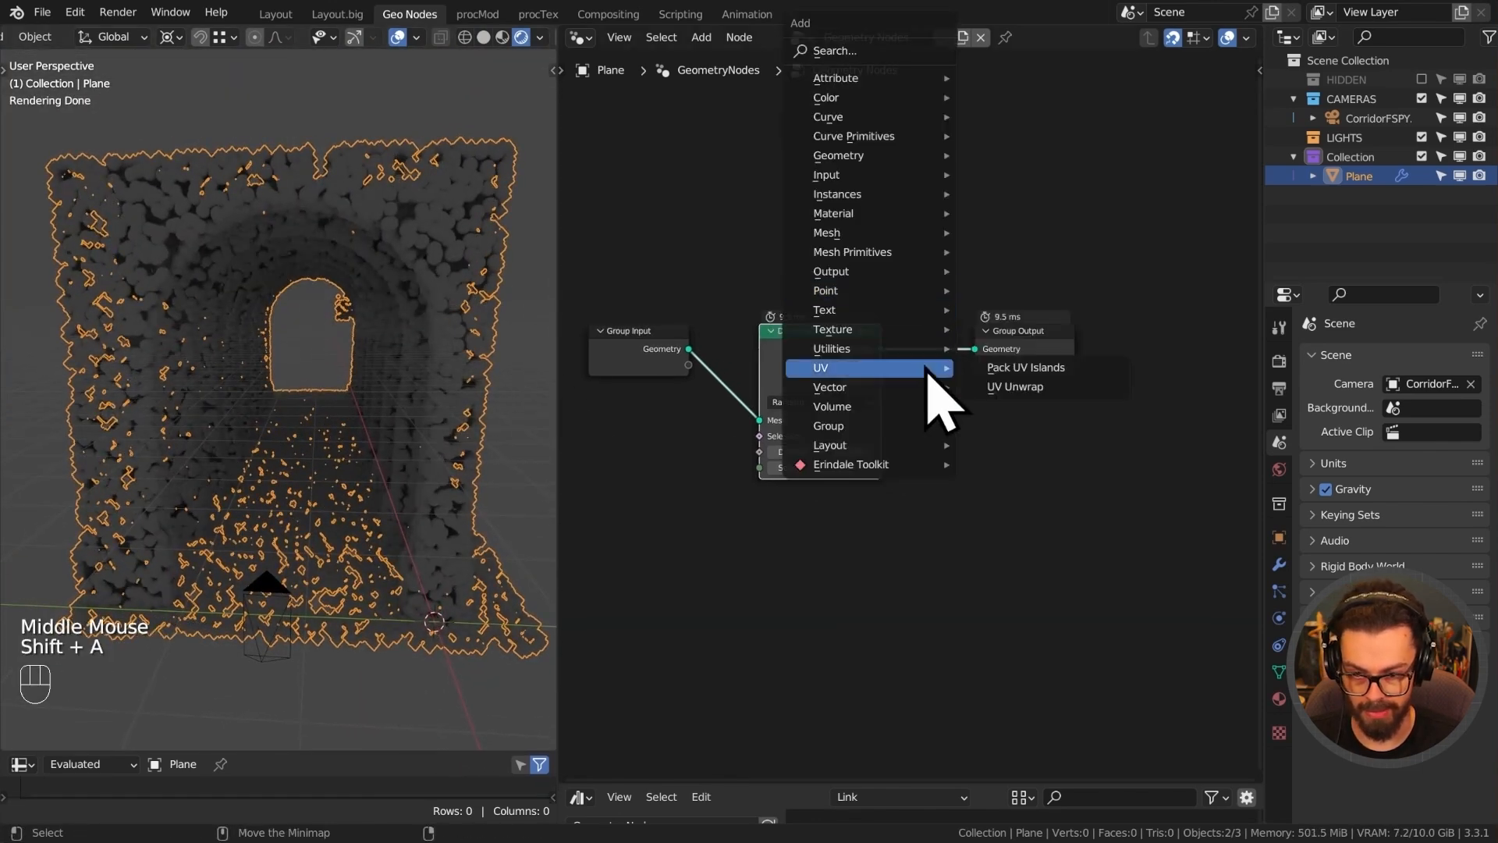
{"action": "left_click", "coordinate": [1052, 287]}
{"action": "left_click", "coordinate": [890, 334]}
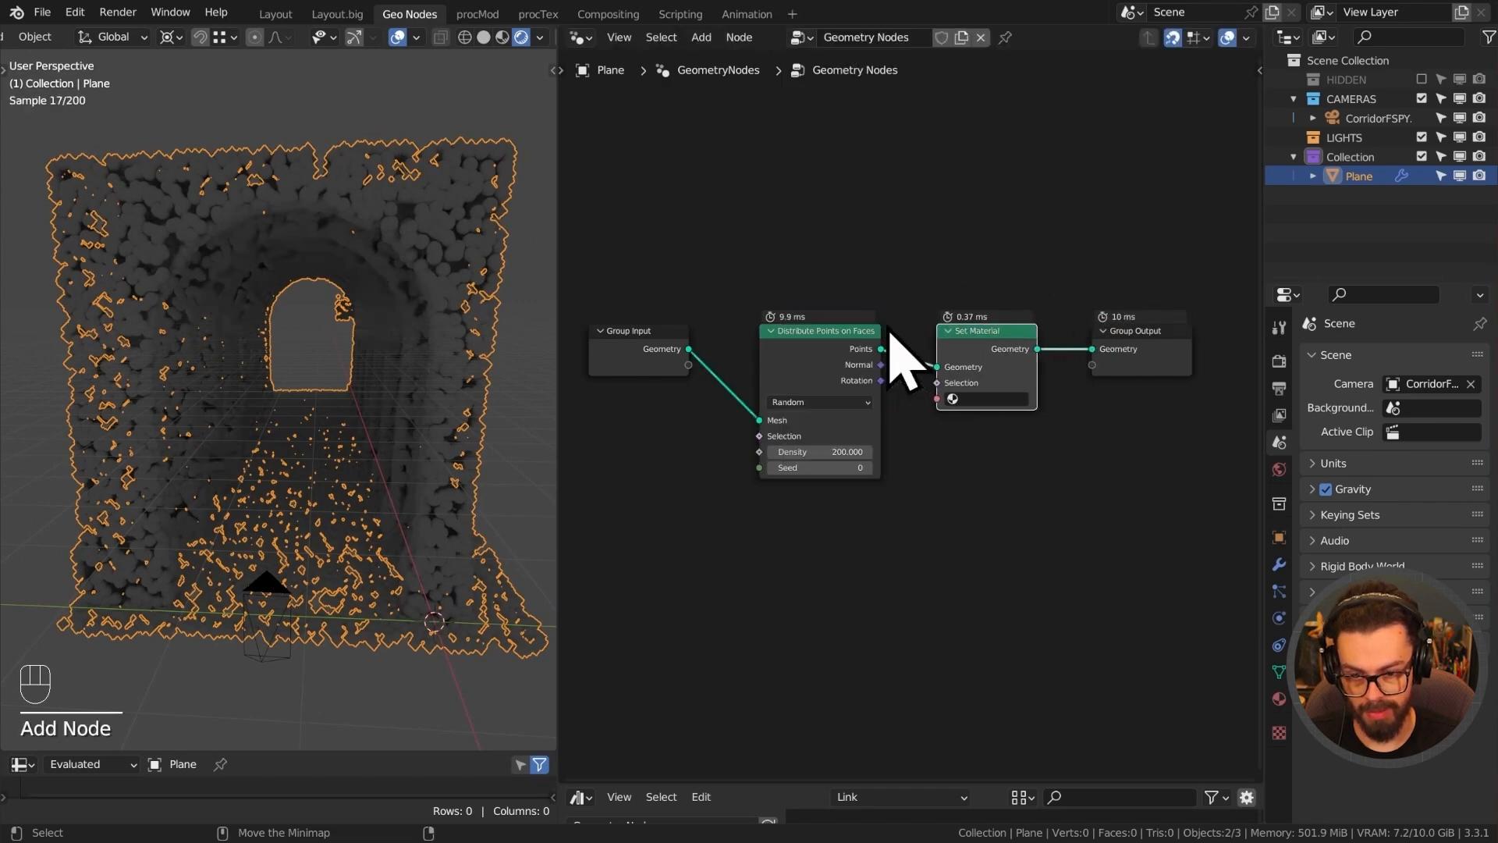
{"action": "left_click", "coordinate": [997, 398]}
{"action": "left_click", "coordinate": [1022, 423]}
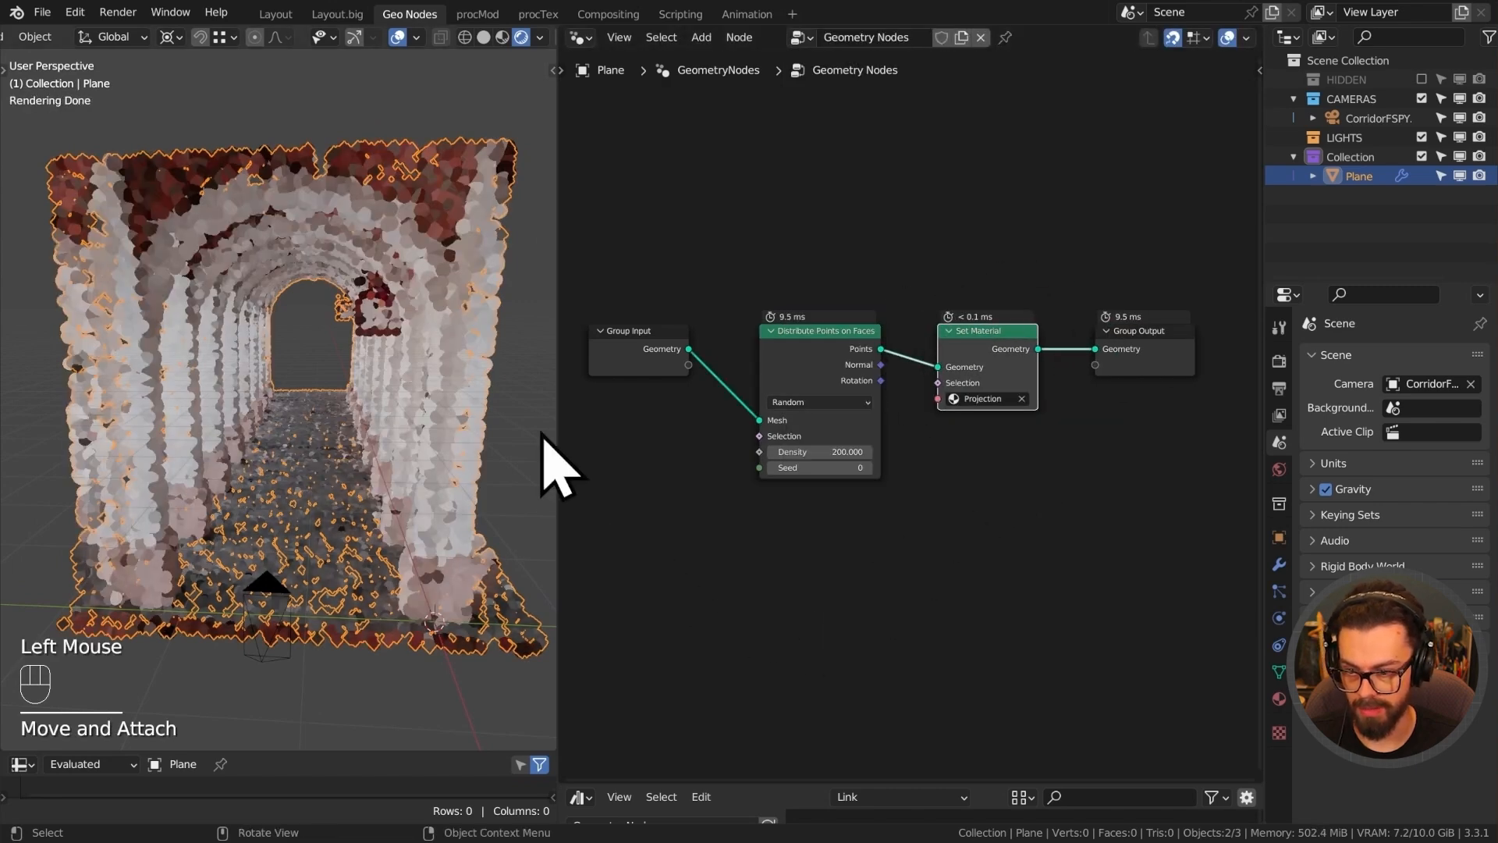
Deselect the corridor and place the Group Input node level with the Mesh input of Distribute Points on Faces.
{"action": "double_click", "coordinate": [495, 446]}
{"action": "middle_click_drag", "start_coordinate": [468, 451], "coordinate": [399, 427], "text": "shift"}
{"action": "left_click_drag", "start_coordinate": [637, 354], "coordinate": [664, 432]}
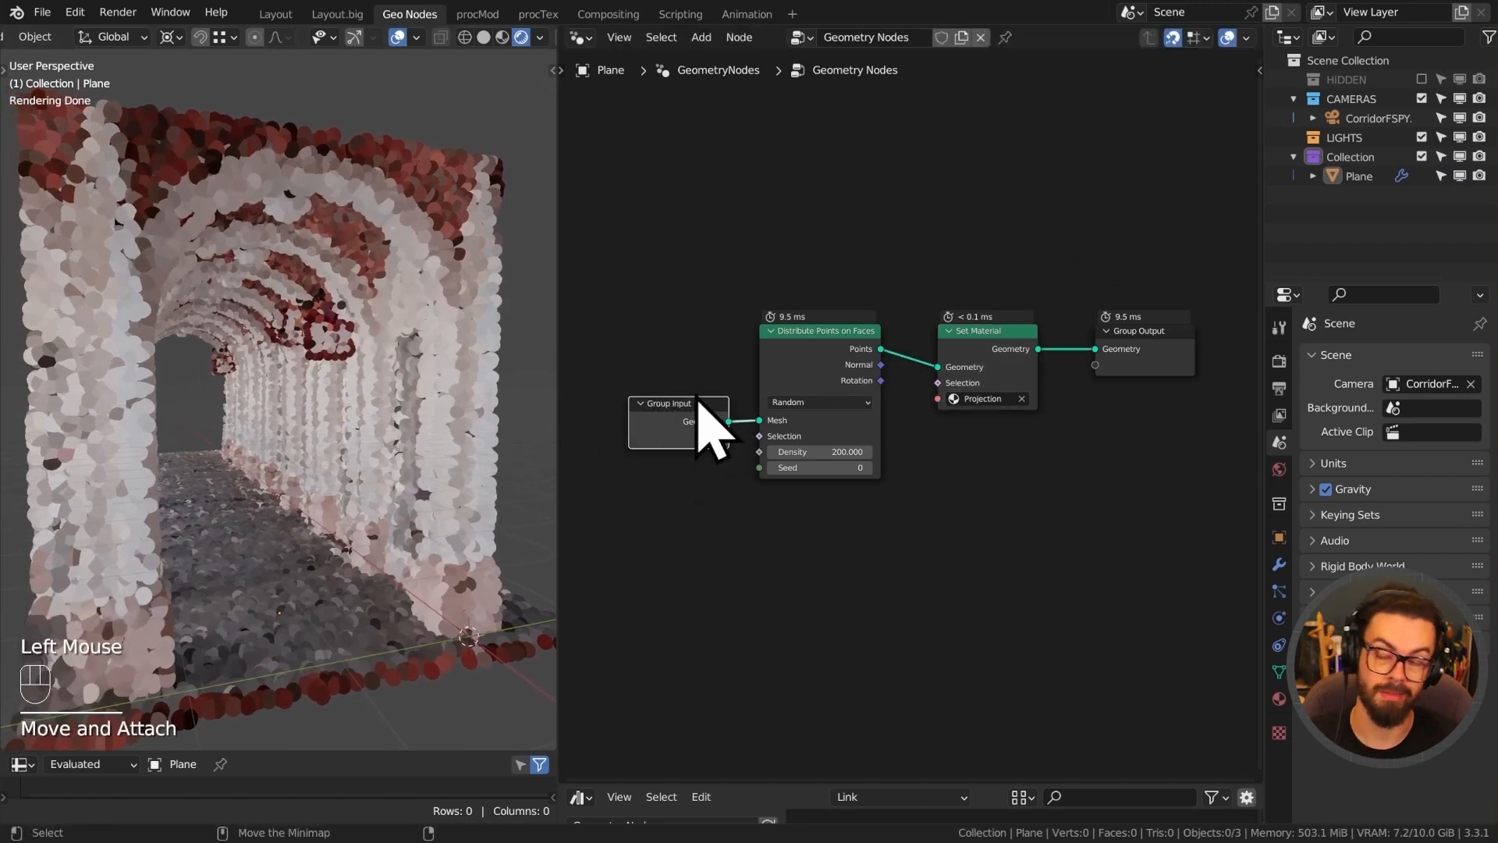
Insert a Set Point Radius node between Distribute Points on Faces and Set Material.
{"action": "scroll", "coordinate": [323, 283], "scroll_direction": "down", "scroll_amount": 2}
{"action": "middle_click_drag", "start_coordinate": [285, 380], "coordinate": [390, 320], "text": "shift"}
{"action": "middle_click_drag", "start_coordinate": [928, 304], "coordinate": [830, 301]}
{"action": "scroll", "coordinate": [829, 301], "scroll_direction": "up", "scroll_amount": 2}
{"action": "left_click", "coordinate": [896, 268]}
{"action": "key", "text": "g"}
{"action": "left_click", "coordinate": [928, 312]}
{"action": "key", "text": "x"}
{"action": "key", "text": "shift+a"}
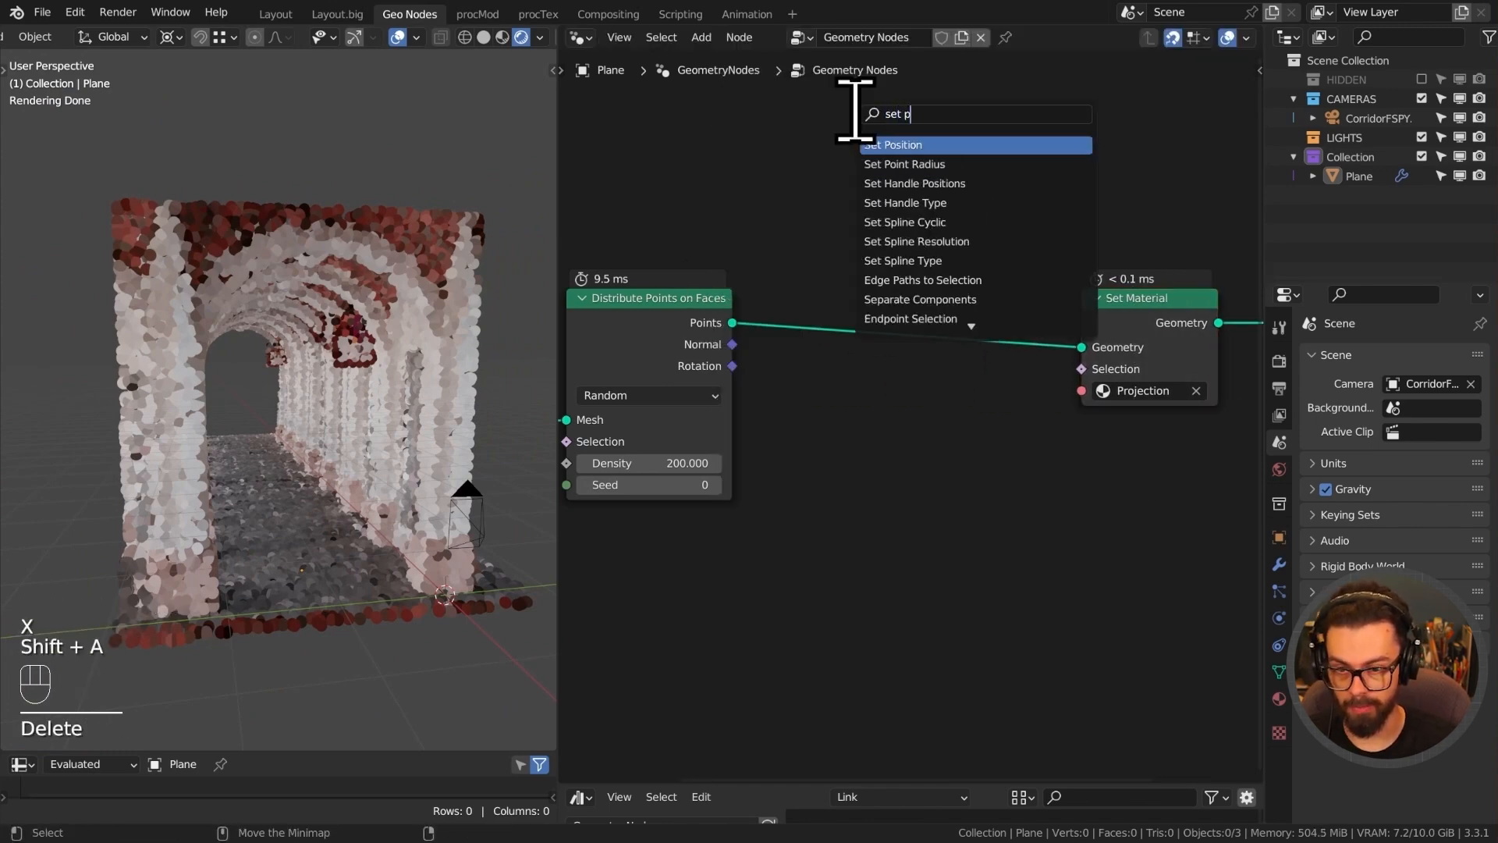
{"action": "key", "text": "Down"}
{"action": "key", "text": "Return"}
{"action": "left_click", "coordinate": [820, 292]}
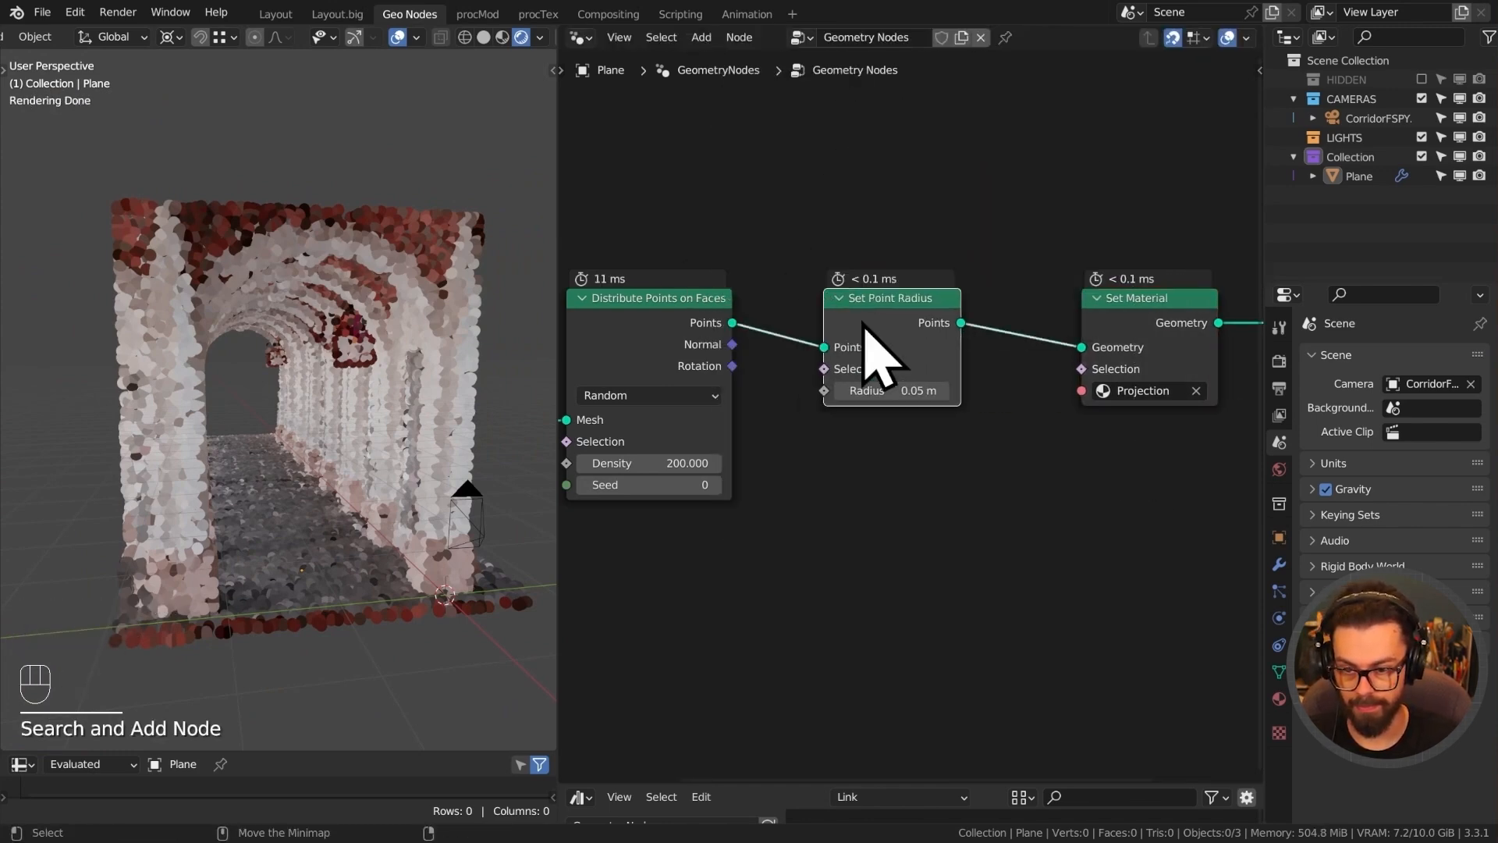
Reposition the Set Point Radius node and reduce its radius to 0.01 m.
{"action": "scroll", "coordinate": [912, 413], "scroll_direction": "up", "scroll_amount": 2}
{"action": "key", "text": "g"}
{"action": "left_click", "coordinate": [877, 434], "text": "shift"}
{"action": "left_click_drag", "start_coordinate": [824, 378], "coordinate": [772, 379], "text": "shift"}
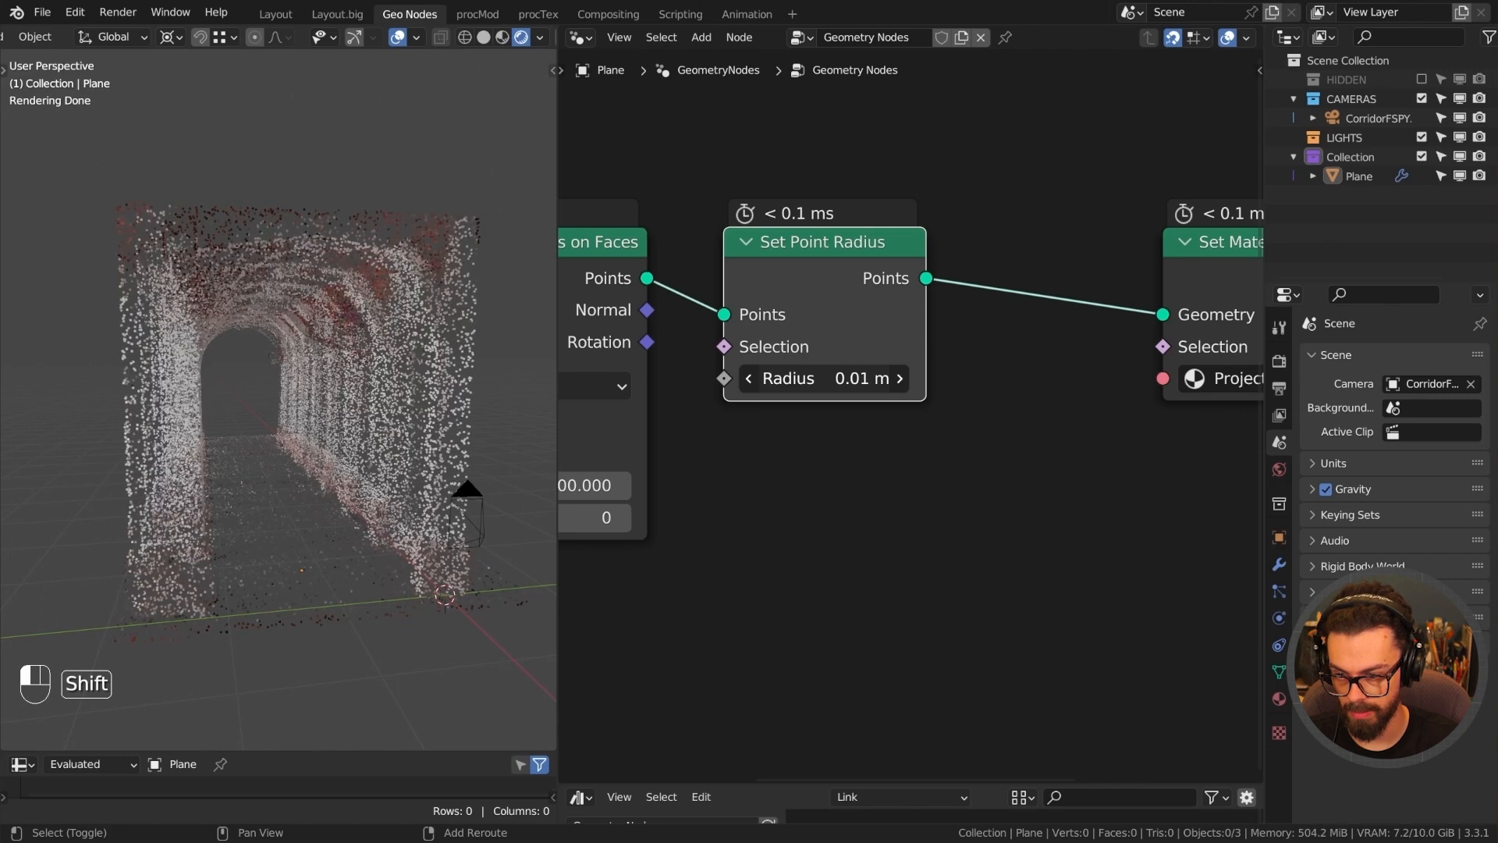
Raise the point distribution density to 1000 and view the denser corridor up close.
{"action": "middle_click_drag", "start_coordinate": [684, 469], "coordinate": [986, 452]}
{"action": "left_click", "coordinate": [817, 466]}
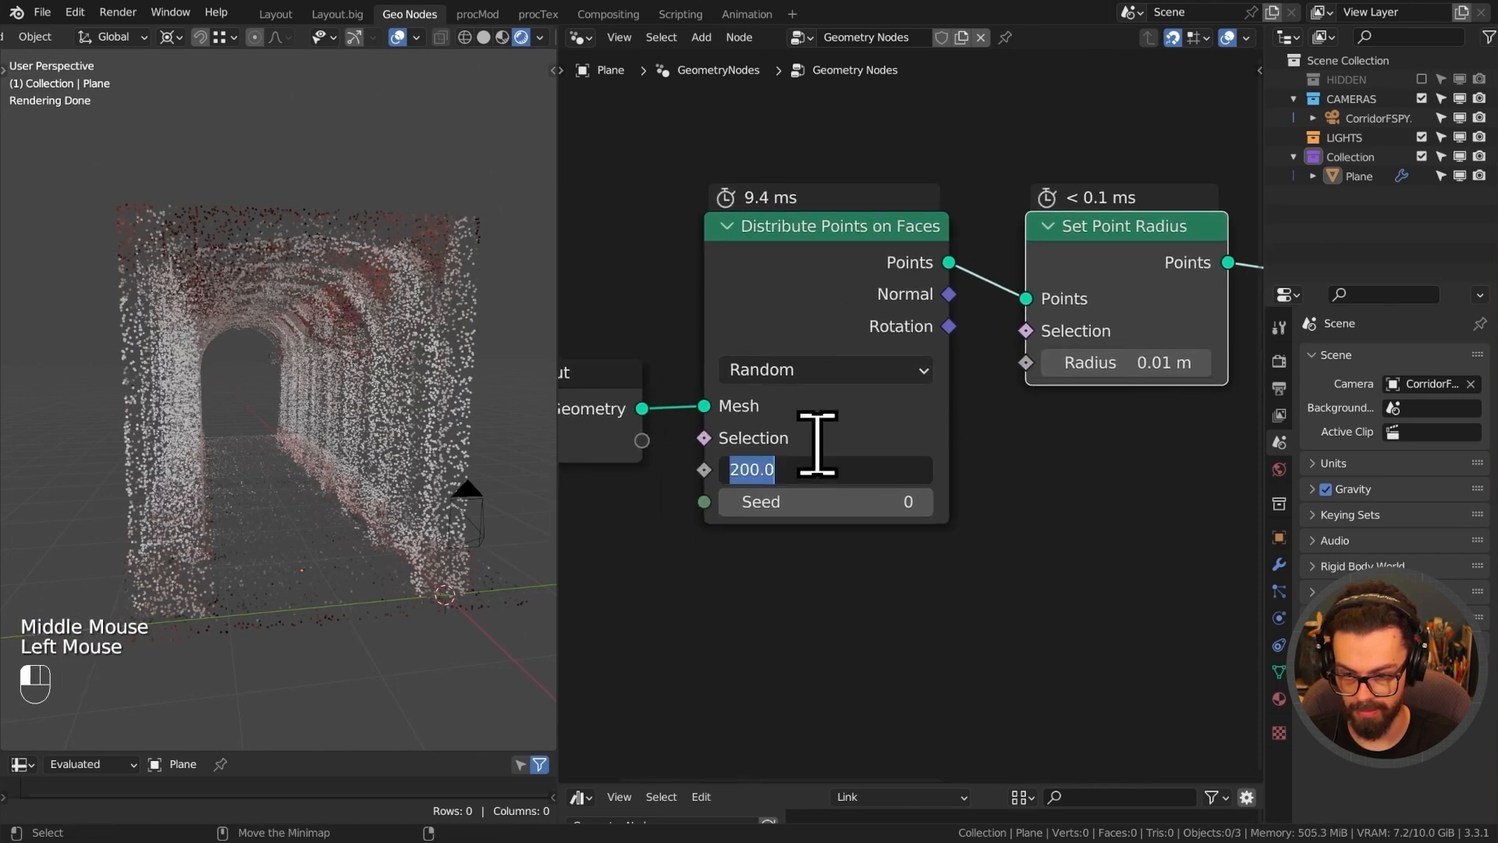
{"action": "type", "text": "1000"}
{"action": "key", "text": "Return"}
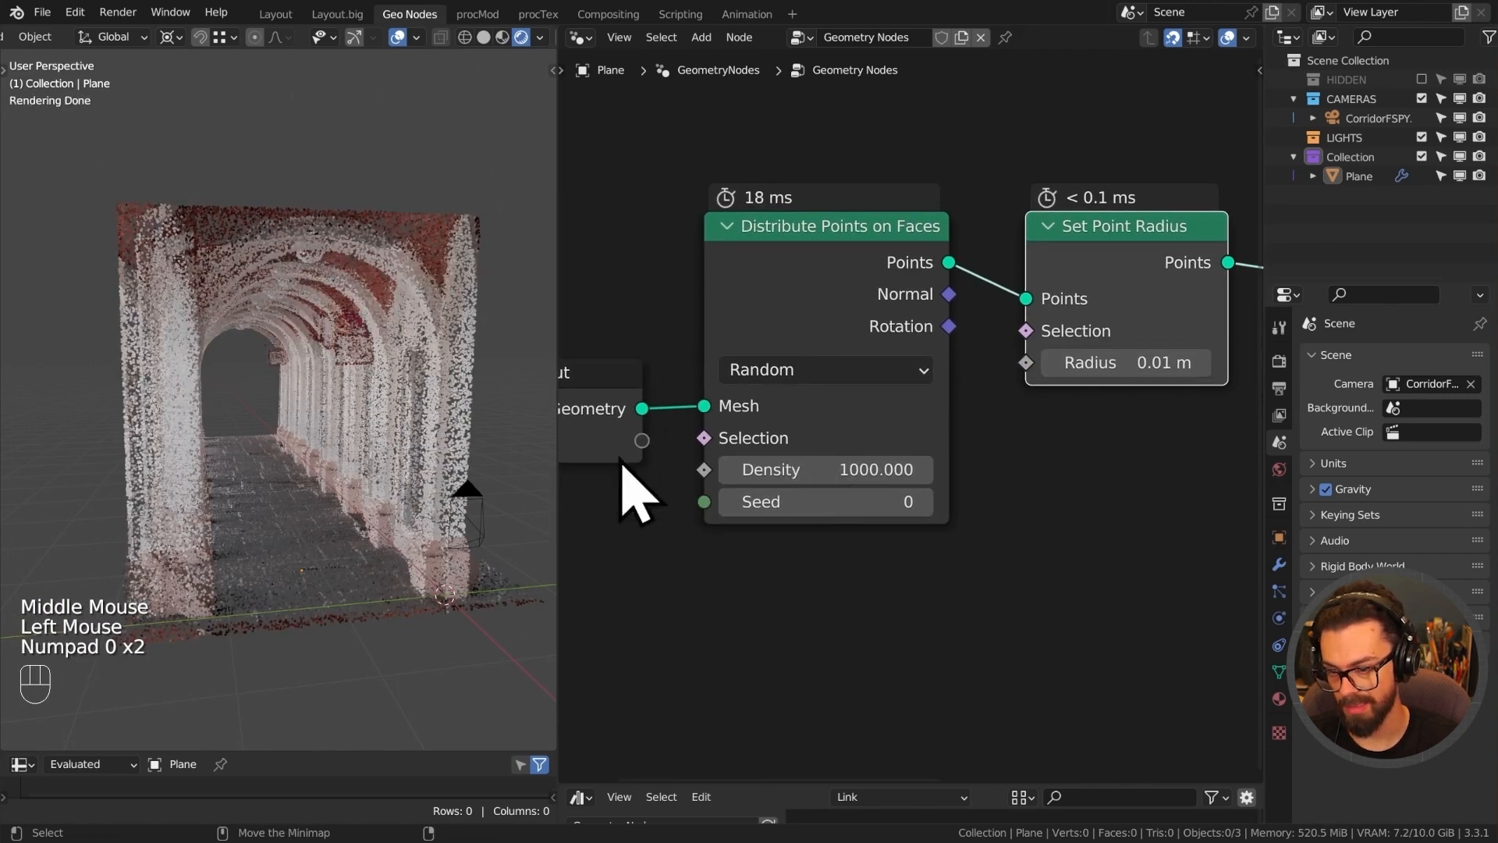
{"action": "middle_click_drag", "start_coordinate": [285, 402], "coordinate": [334, 433]}
{"action": "scroll", "coordinate": [458, 394], "scroll_direction": "up", "scroll_amount": 4}
{"action": "scroll", "coordinate": [334, 433], "scroll_direction": "down", "scroll_amount": 2}
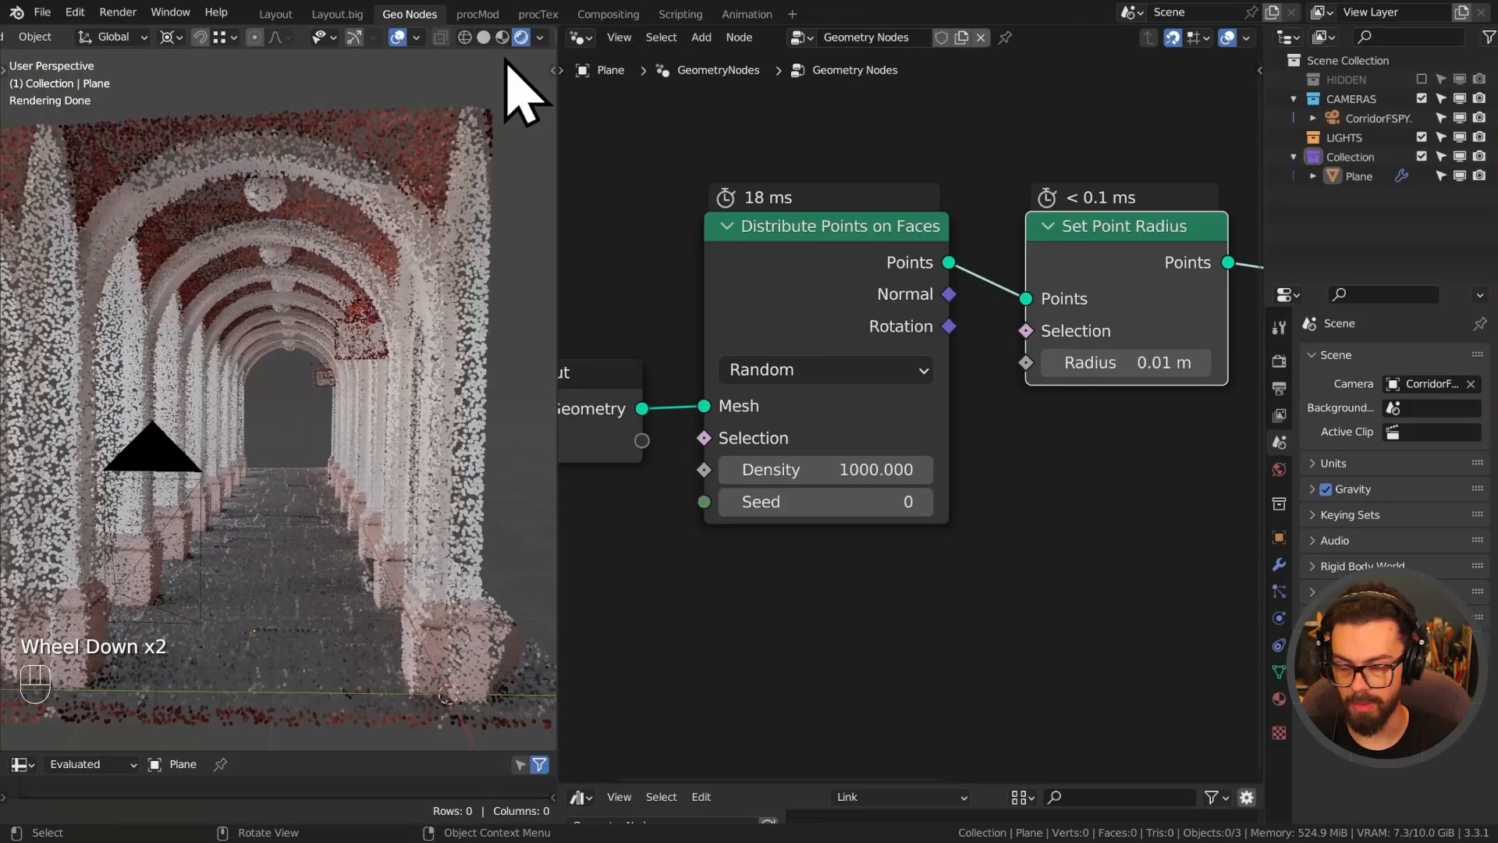
Set the world background strength to 0.
{"action": "left_click", "coordinate": [1279, 469]}
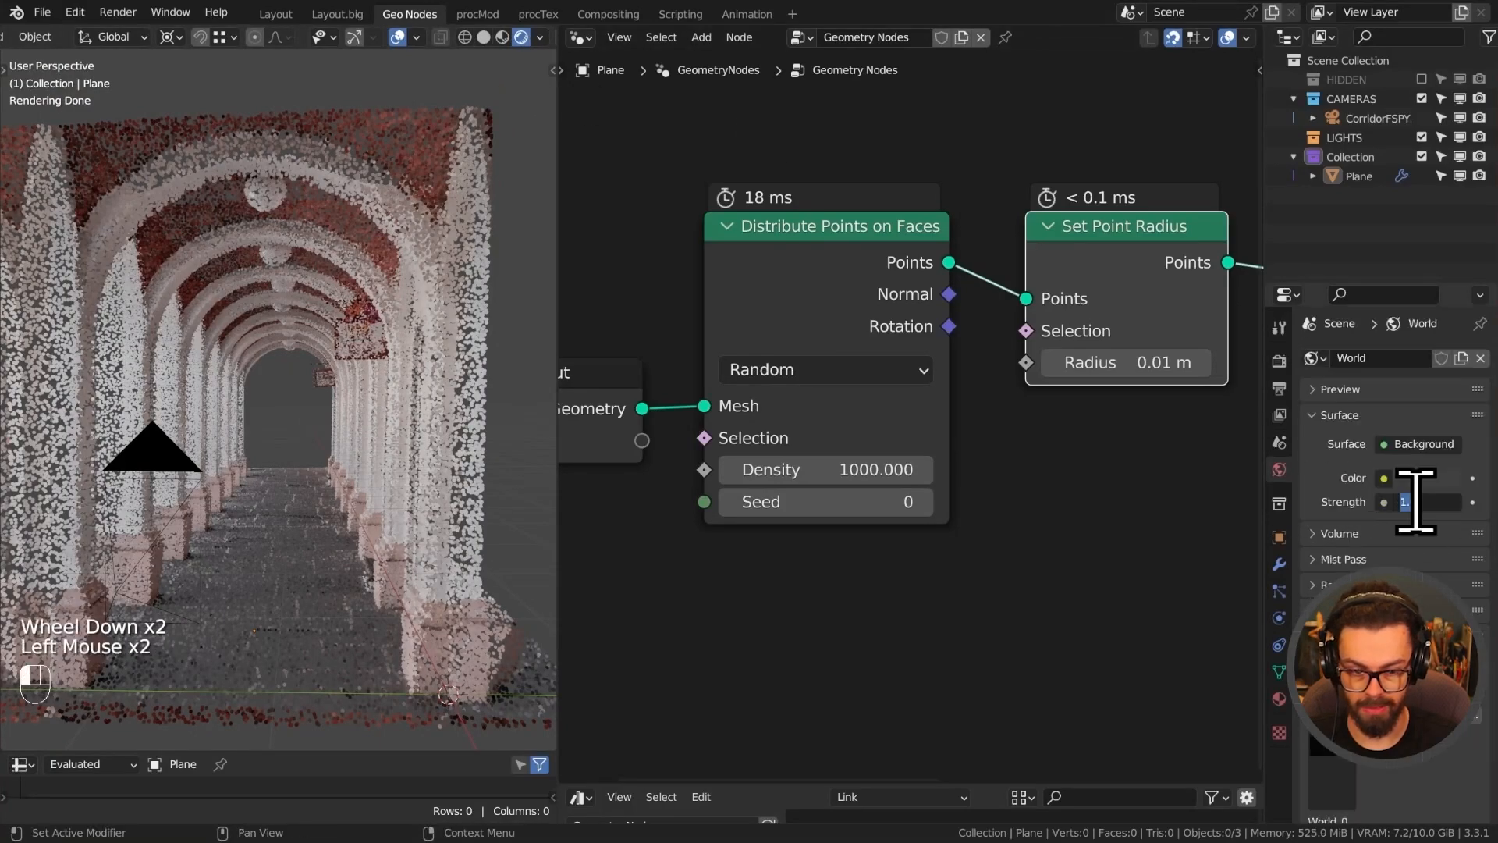
{"action": "type", "text": "0"}
{"action": "key", "text": "Return"}
{"action": "mouse_move", "coordinate": [418, 351]}
{"action": "middle_mouse_down", "text": "shift"}
{"action": "mouse_move", "coordinate": [445, 344]}
{"action": "mouse_move", "coordinate": [436, 334]}
{"action": "middle_mouse_up", "text": "shift"}
{"action": "scroll", "coordinate": [435, 332], "scroll_direction": "down", "scroll_amount": 6}
Add a sphere-shaped empty to the scene.
{"action": "left_click", "coordinate": [224, 464]}
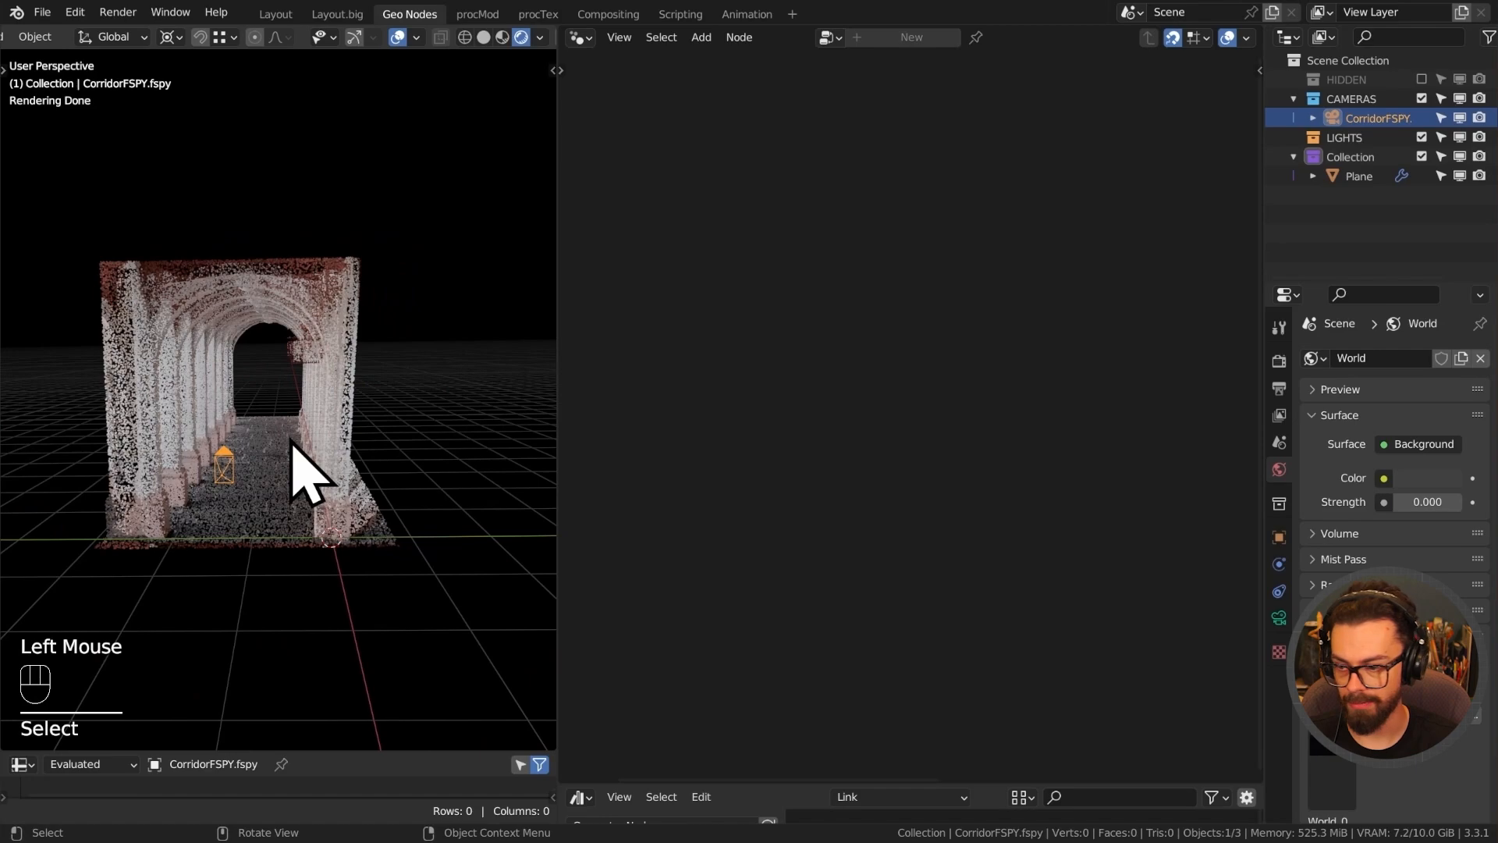
{"action": "key", "text": "shift+a"}
{"action": "key", "text": "shift+a"}
{"action": "mouse_move", "coordinate": [241, 602]}
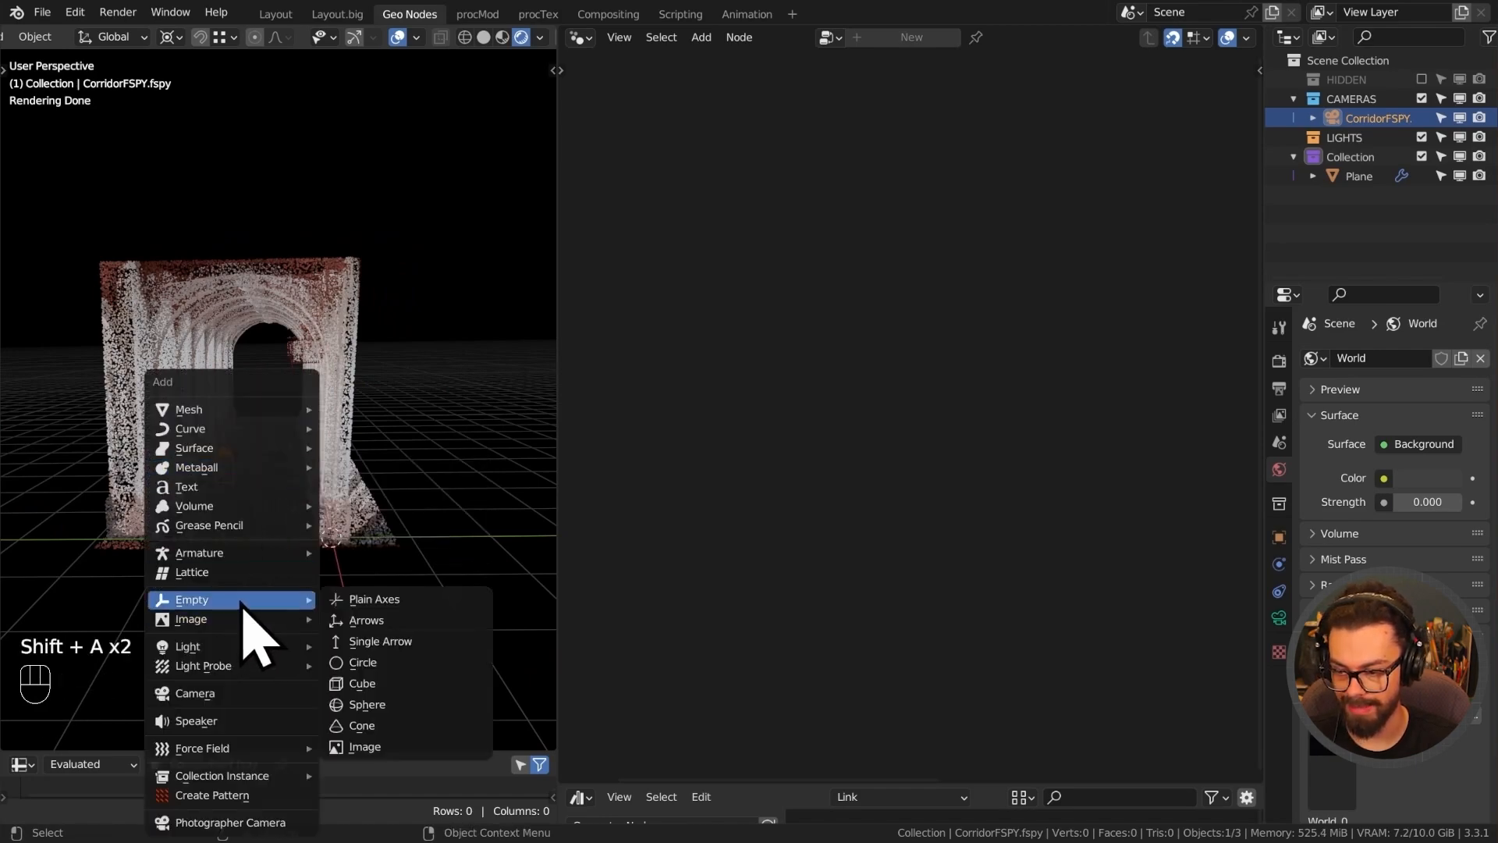
{"action": "left_click", "coordinate": [387, 706]}
{"action": "middle_click_drag", "start_coordinate": [334, 625], "coordinate": [425, 612]}
Move the sphere empty inside the corridor near its front end, positioning it from several angles.
{"action": "key", "text": "g"}
{"action": "left_click", "coordinate": [305, 577]}
{"action": "mouse_move", "coordinate": [305, 578]}
{"action": "middle_mouse_down"}
{"action": "mouse_move", "coordinate": [355, 554]}
{"action": "mouse_move", "coordinate": [290, 552]}
{"action": "middle_mouse_up"}
{"action": "middle_click_drag", "start_coordinate": [290, 552], "coordinate": [335, 523], "text": "shift"}
{"action": "key", "text": "g"}
{"action": "left_click", "coordinate": [335, 528]}
{"action": "scroll", "coordinate": [336, 523], "scroll_direction": "down", "scroll_amount": 2}
{"action": "middle_click_drag", "start_coordinate": [335, 522], "coordinate": [382, 545], "text": "shift"}
{"action": "middle_click_drag", "start_coordinate": [383, 545], "coordinate": [330, 480]}
{"action": "key", "text": "g"}
{"action": "left_click", "coordinate": [348, 523]}
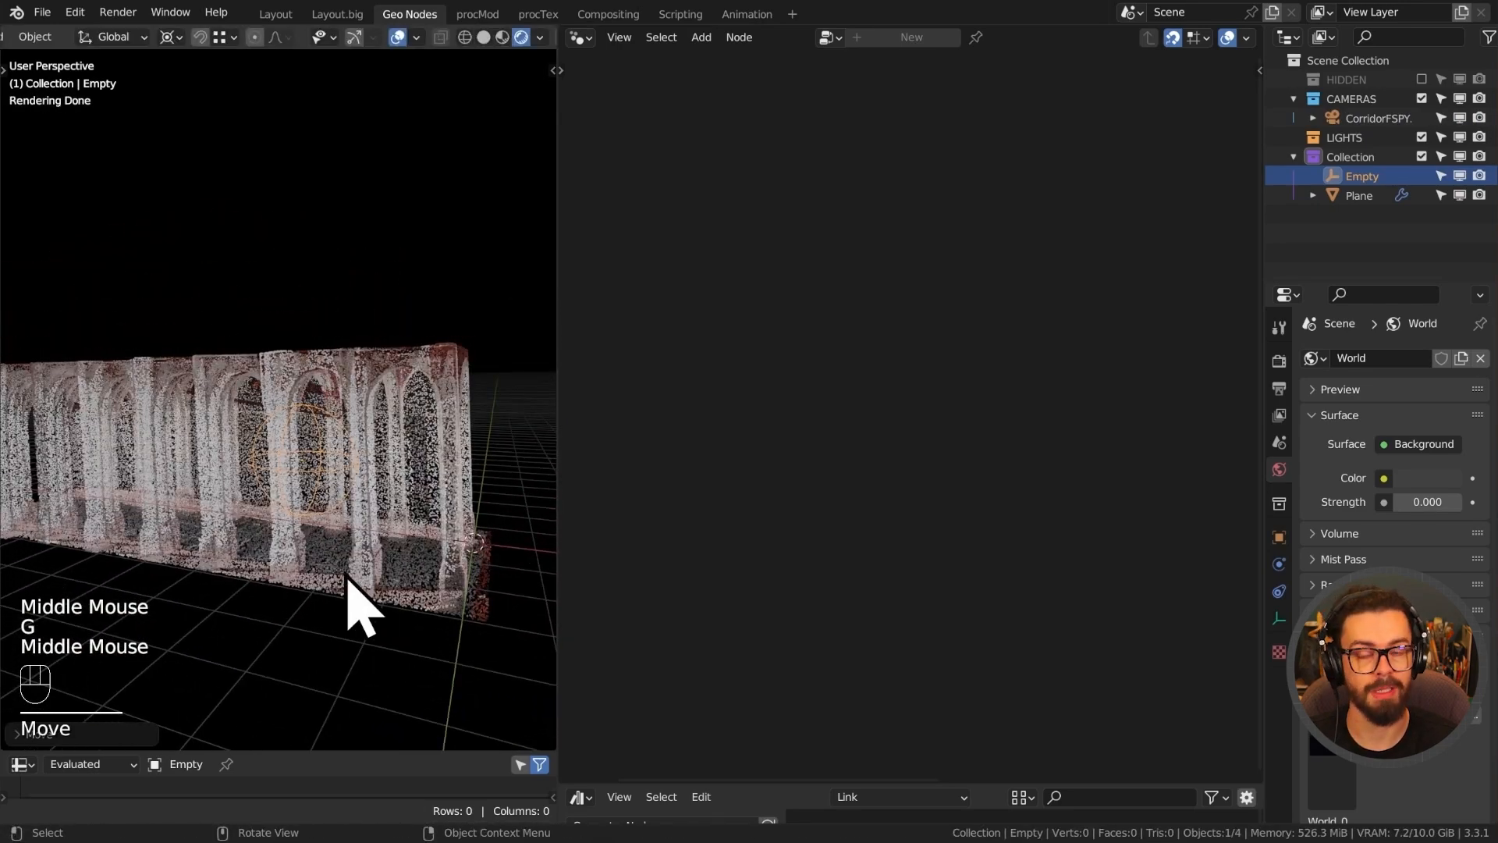
Bring the empty into the corridor's node tree as an Object Info node set to Relative.
{"action": "left_click", "coordinate": [392, 388]}
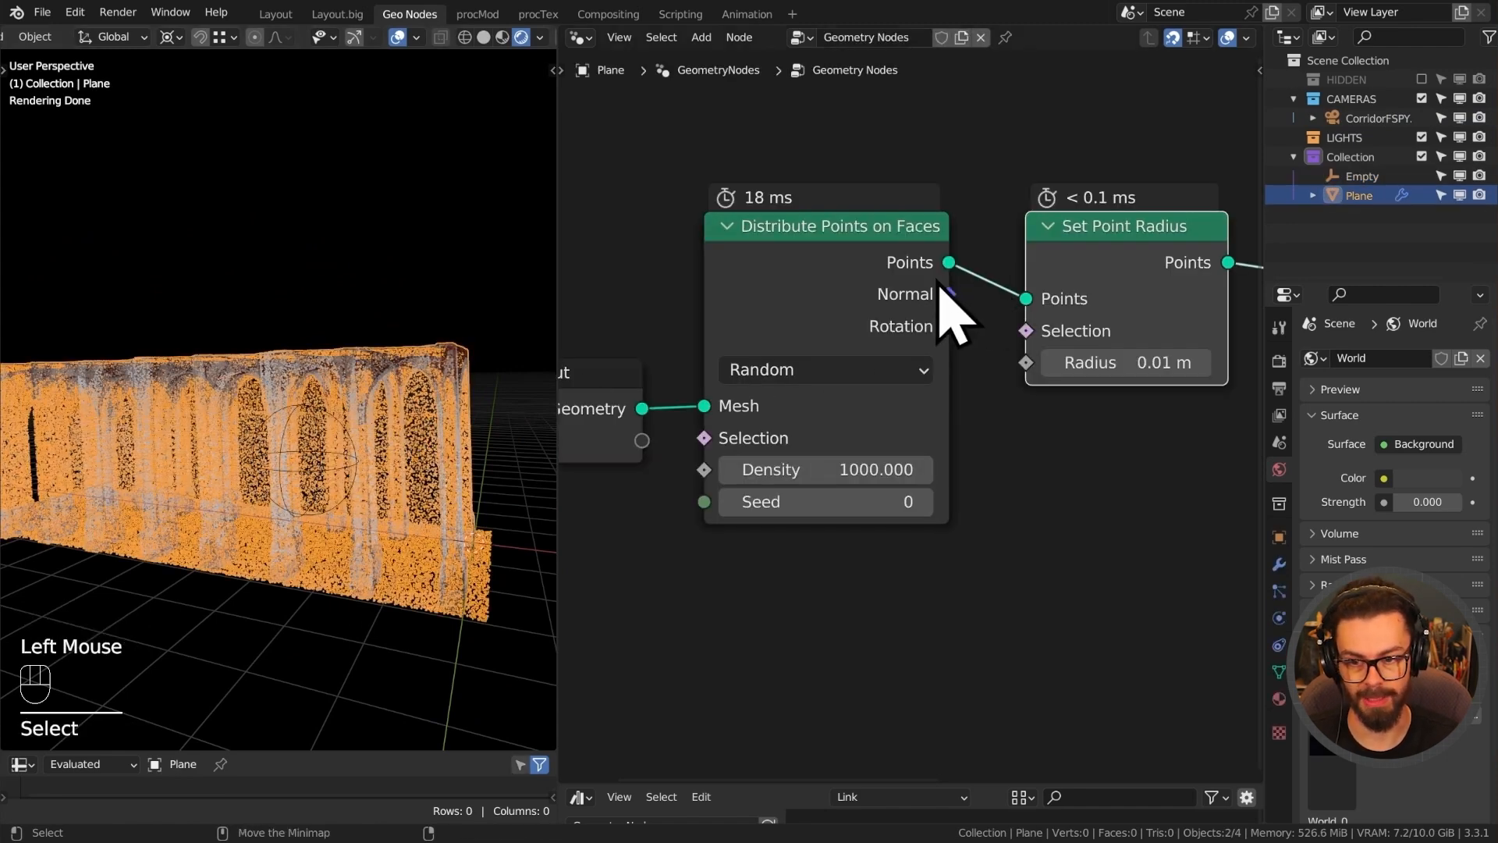
{"action": "left_click_drag", "start_coordinate": [1364, 176], "coordinate": [825, 618]}
{"action": "scroll", "coordinate": [819, 620], "scroll_direction": "down", "scroll_amount": 2}
{"action": "middle_click_drag", "start_coordinate": [813, 624], "coordinate": [855, 331]}
{"action": "left_click_drag", "start_coordinate": [904, 380], "coordinate": [855, 343]}
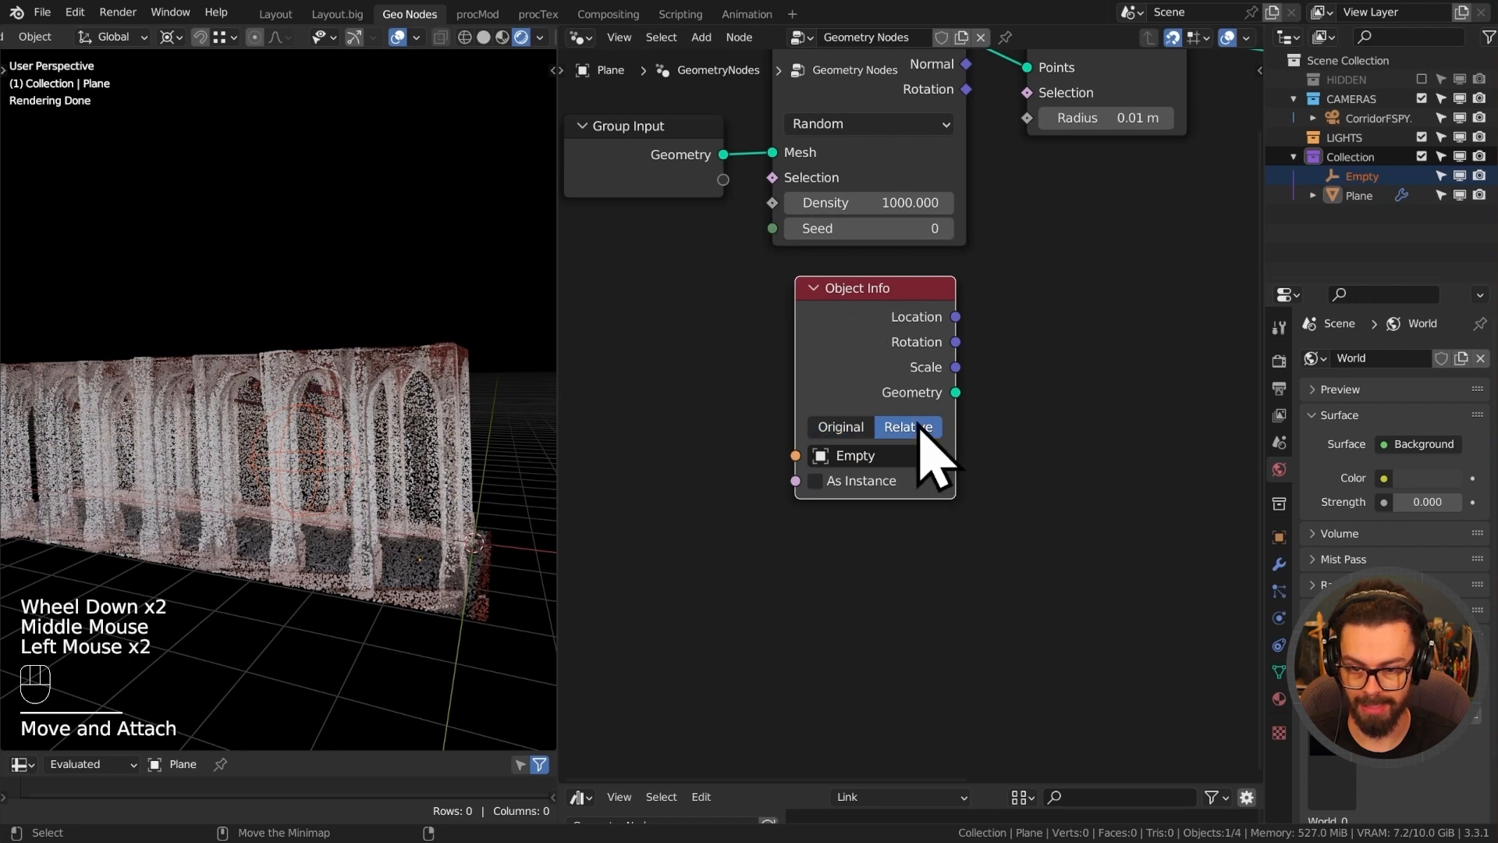
Align the Object Info node beneath the Distribute Points on Faces node.
{"action": "left_click_drag", "start_coordinate": [872, 327], "coordinate": [843, 336]}
{"action": "left_click_drag", "start_coordinate": [676, 95], "coordinate": [991, 250]}
{"action": "key", "text": "g"}
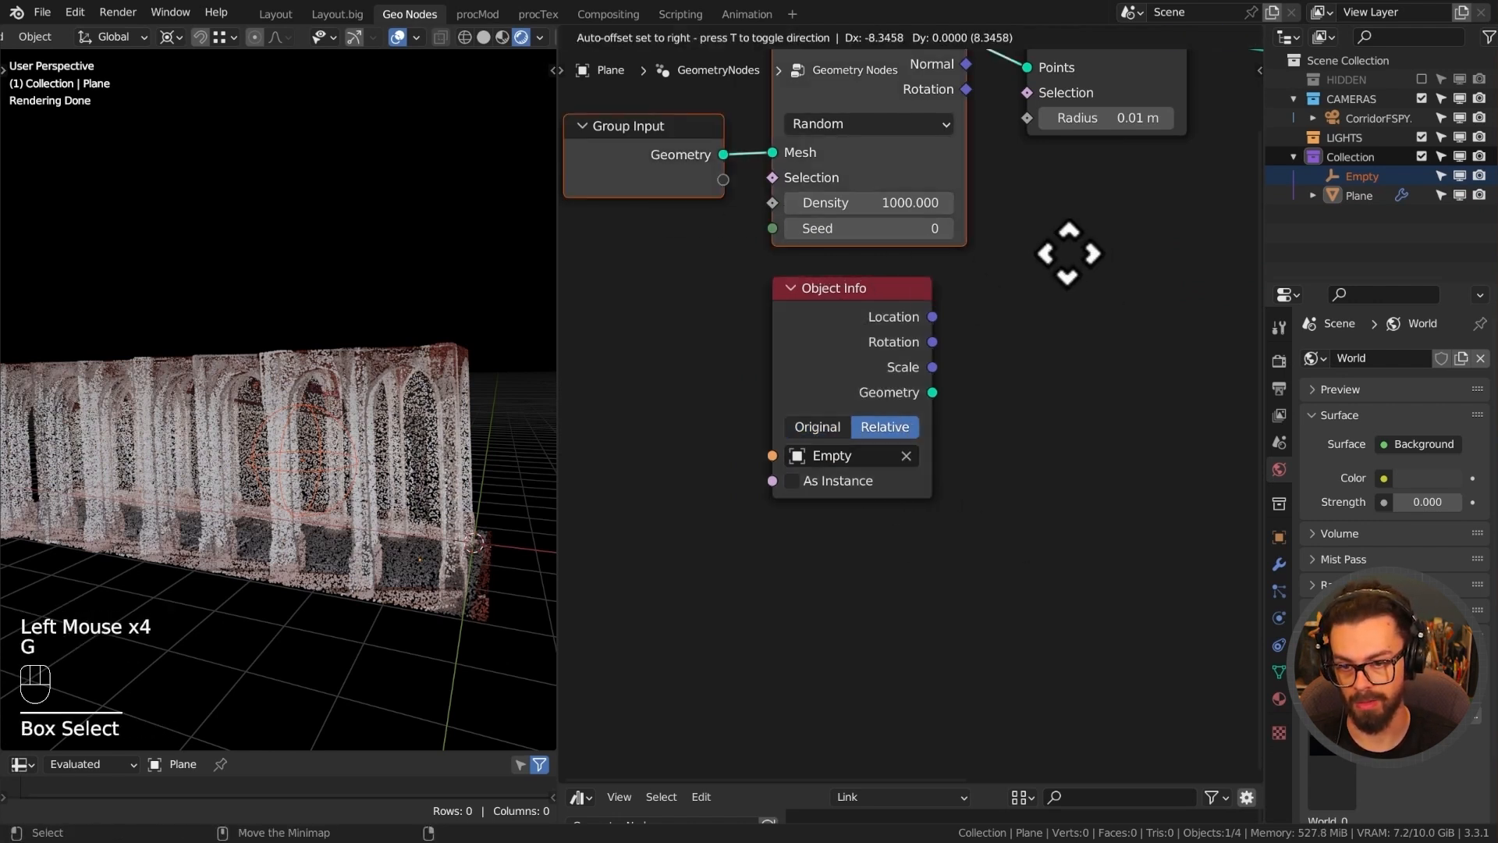
{"action": "left_click", "coordinate": [1070, 255]}
Select the corridor plane in the viewport in place of the empty.
{"action": "middle_click_drag", "start_coordinate": [388, 343], "coordinate": [257, 367]}
{"action": "scroll", "coordinate": [372, 394], "scroll_direction": "up", "scroll_amount": 2}
{"action": "middle_click_drag", "start_coordinate": [371, 395], "coordinate": [291, 362]}
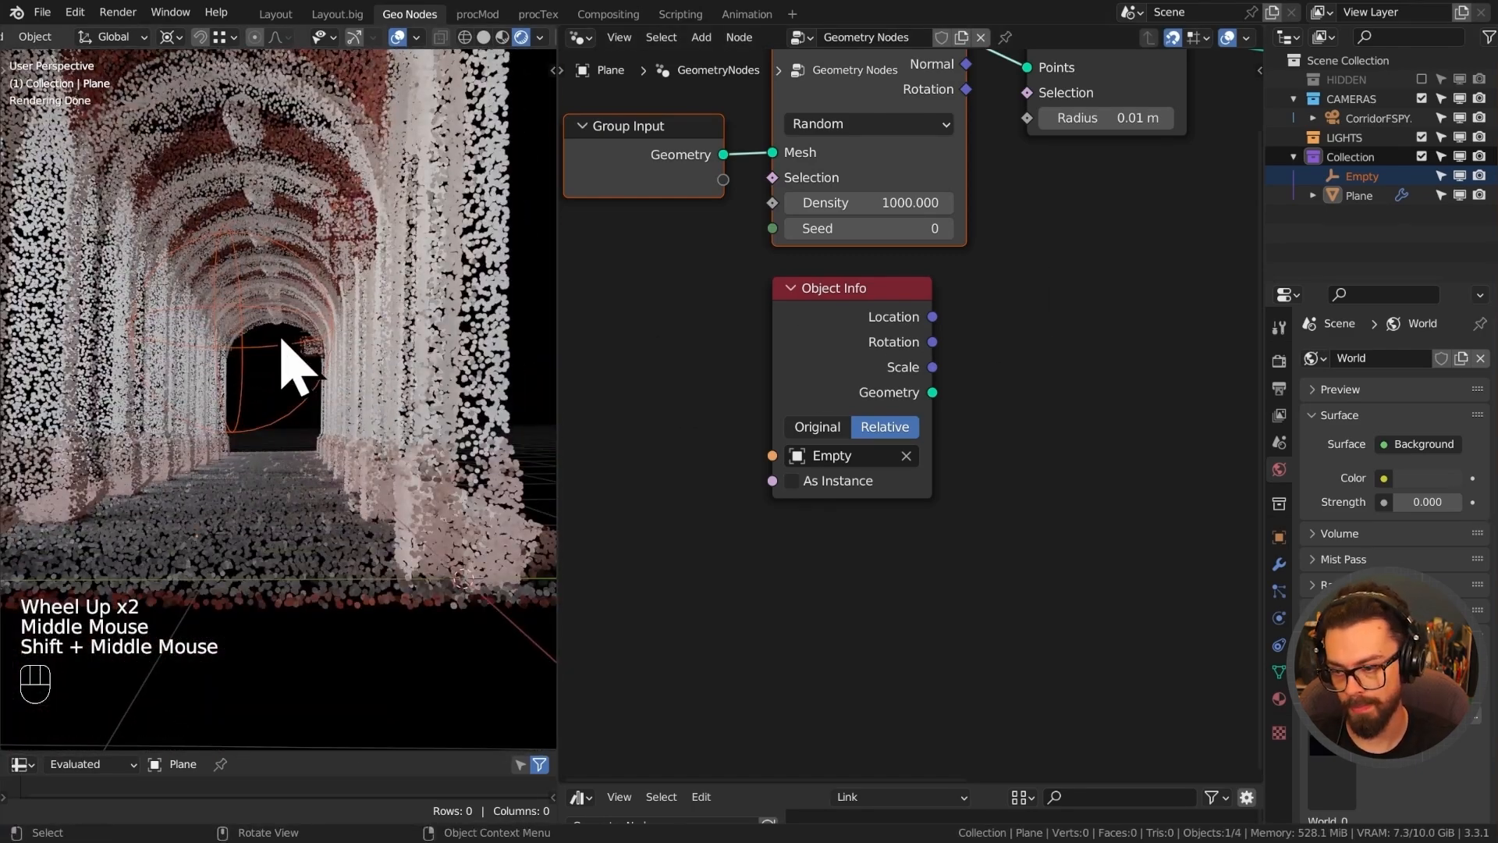
{"action": "left_click", "coordinate": [282, 341]}
{"action": "left_click", "coordinate": [283, 341]}
{"action": "middle_click_drag", "start_coordinate": [283, 341], "coordinate": [391, 341]}
{"action": "left_click", "coordinate": [389, 341]}
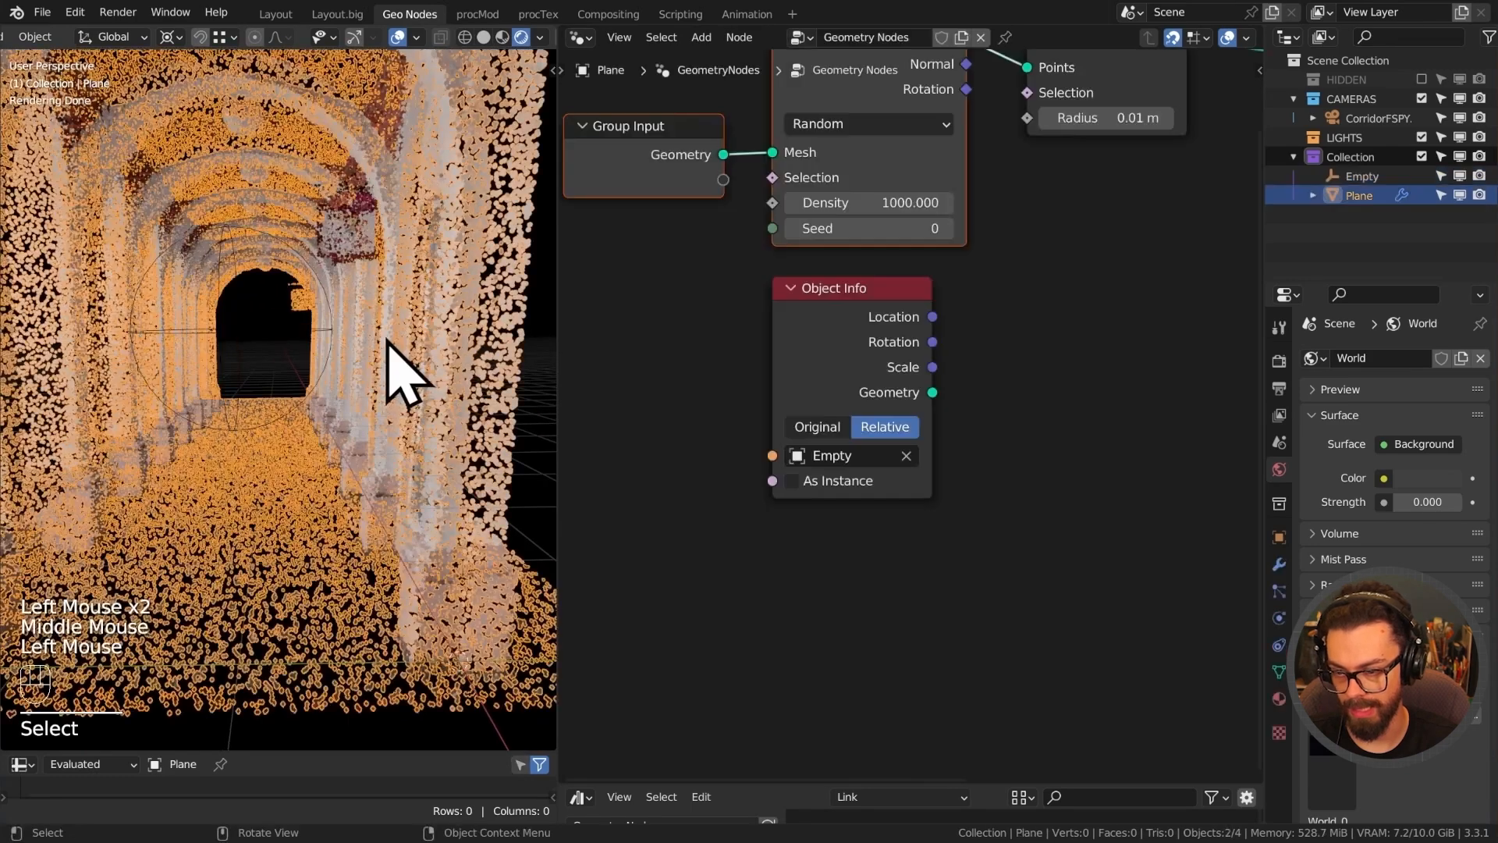
Move Group Output farther along the node tree and place Set Material close to Set Point Radius.
{"action": "scroll", "coordinate": [387, 342], "scroll_direction": "down", "scroll_amount": 2}
{"action": "middle_click_drag", "start_coordinate": [695, 318], "coordinate": [794, 285]}
{"action": "scroll", "coordinate": [752, 377], "scroll_direction": "down", "scroll_amount": 2}
{"action": "left_click_drag", "start_coordinate": [652, 337], "coordinate": [937, 339]}
{"action": "middle_click_drag", "start_coordinate": [936, 340], "coordinate": [768, 429]}
{"action": "left_click_drag", "start_coordinate": [988, 207], "coordinate": [879, 207]}
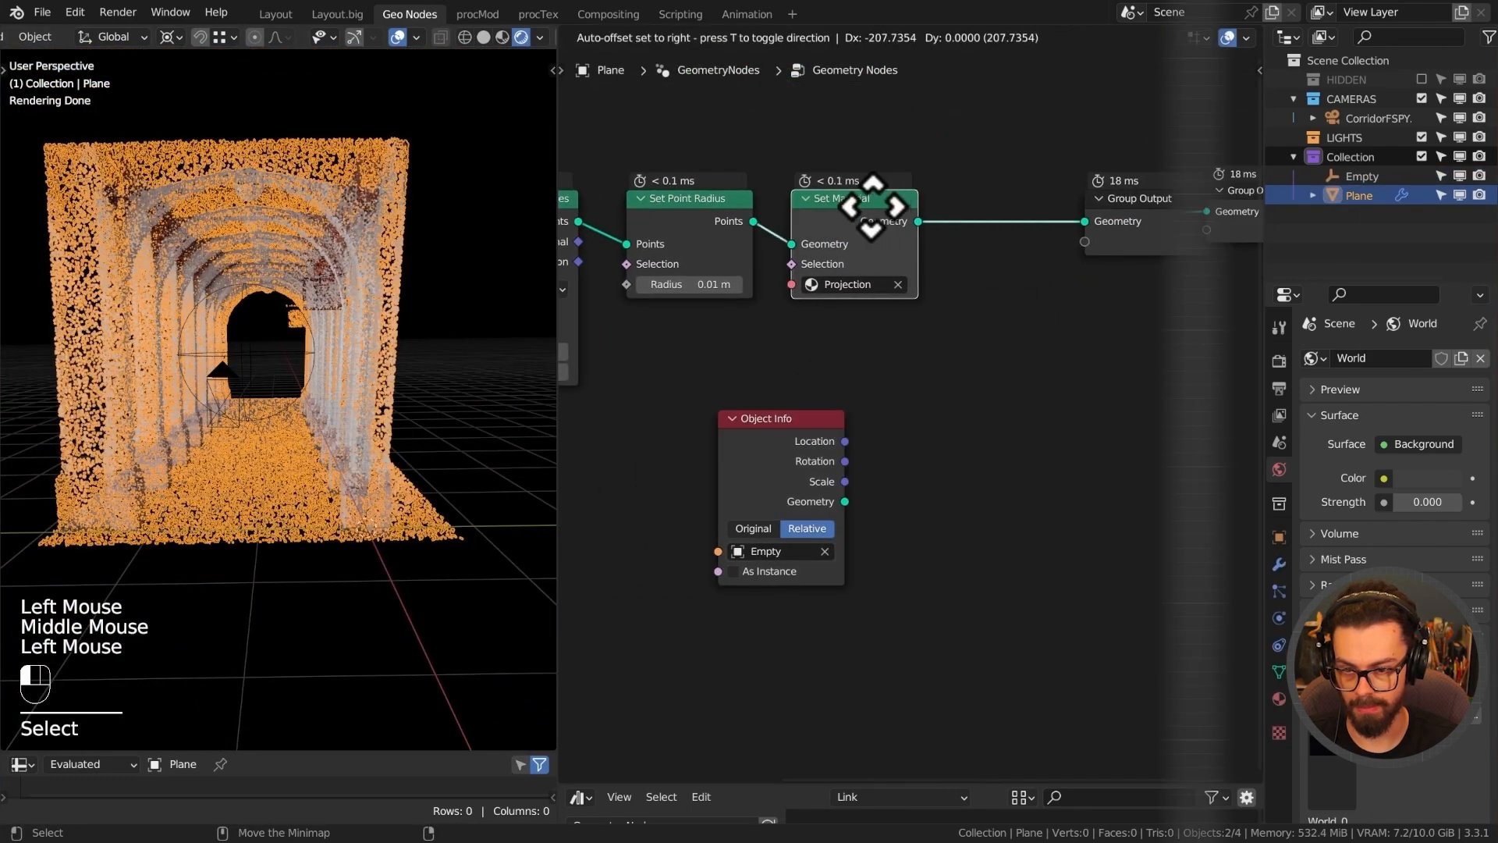
{"action": "middle_click_drag", "start_coordinate": [741, 316], "coordinate": [845, 321]}
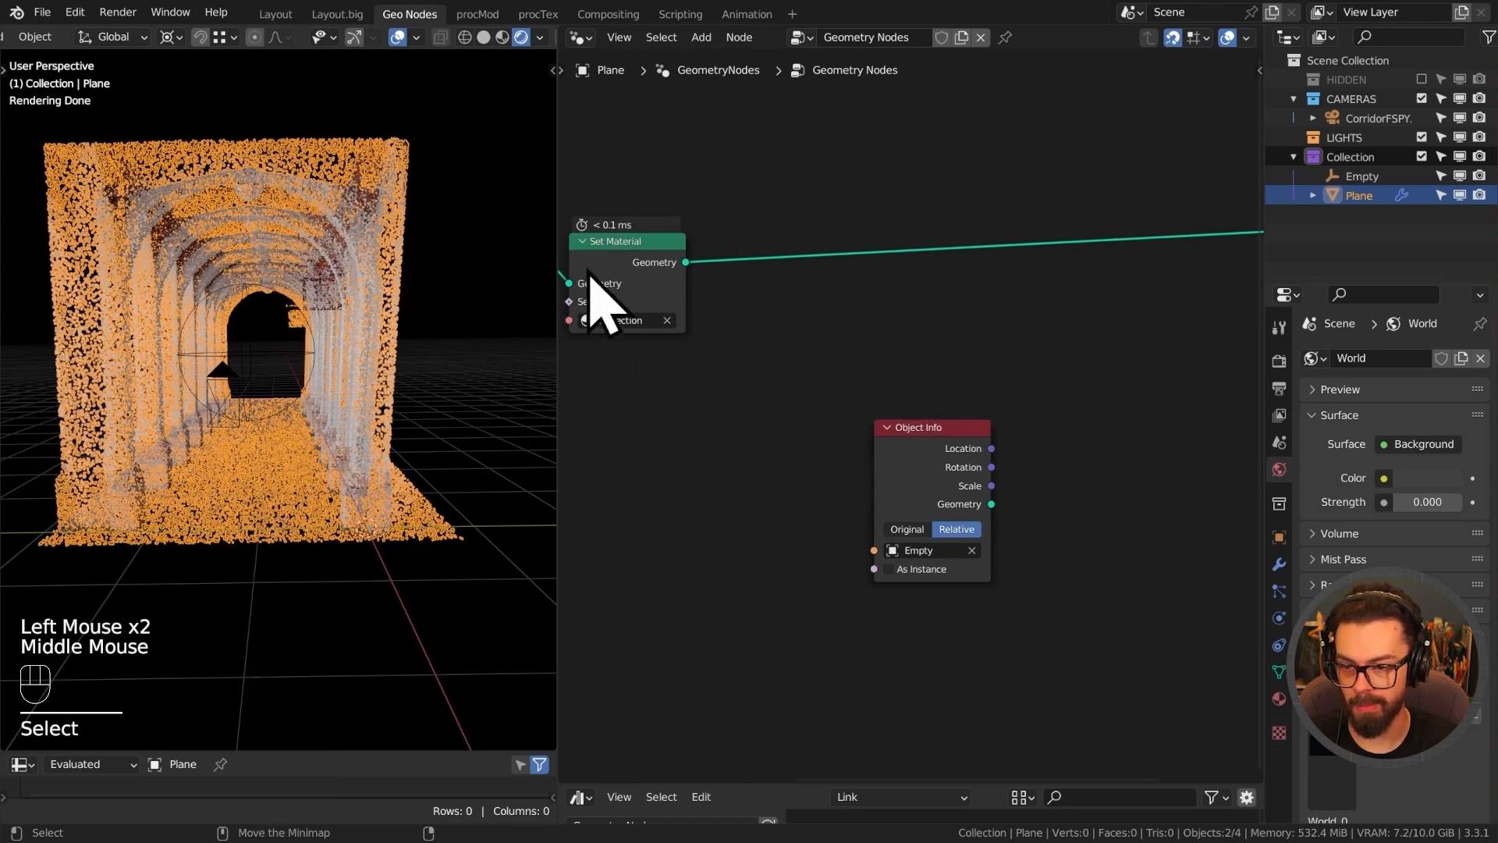
{"action": "middle_click_drag", "start_coordinate": [909, 363], "coordinate": [899, 373]}
Insert a Set Position node between Set Material and Group Output.
{"action": "key", "text": "shift+a"}
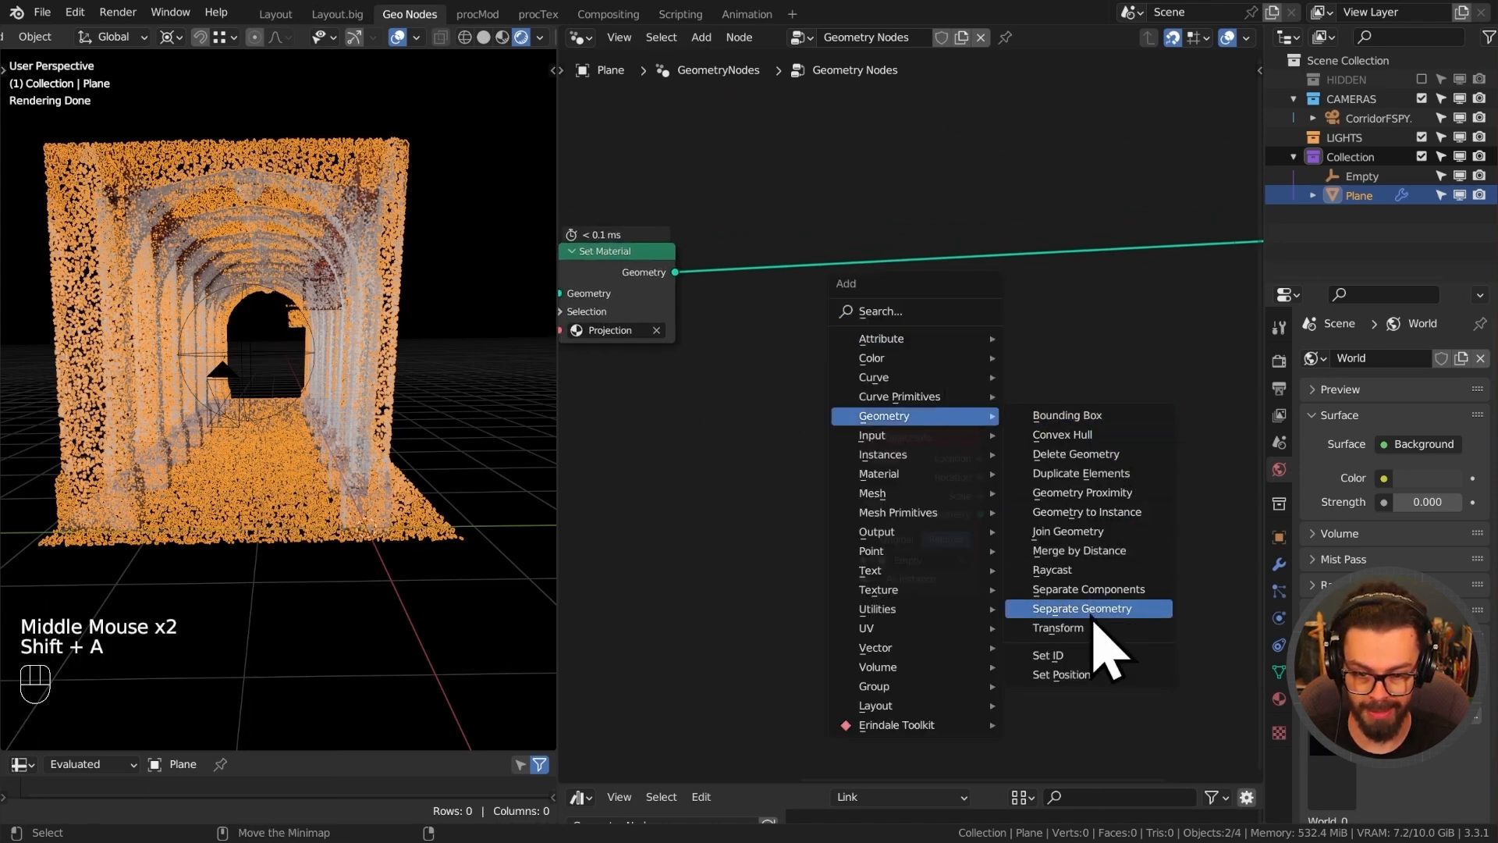
{"action": "left_click", "coordinate": [1089, 676]}
{"action": "left_click", "coordinate": [1033, 390]}
{"action": "middle_click_drag", "start_coordinate": [1010, 397], "coordinate": [985, 373]}
{"action": "left_click_drag", "start_coordinate": [1045, 209], "coordinate": [1064, 166]}
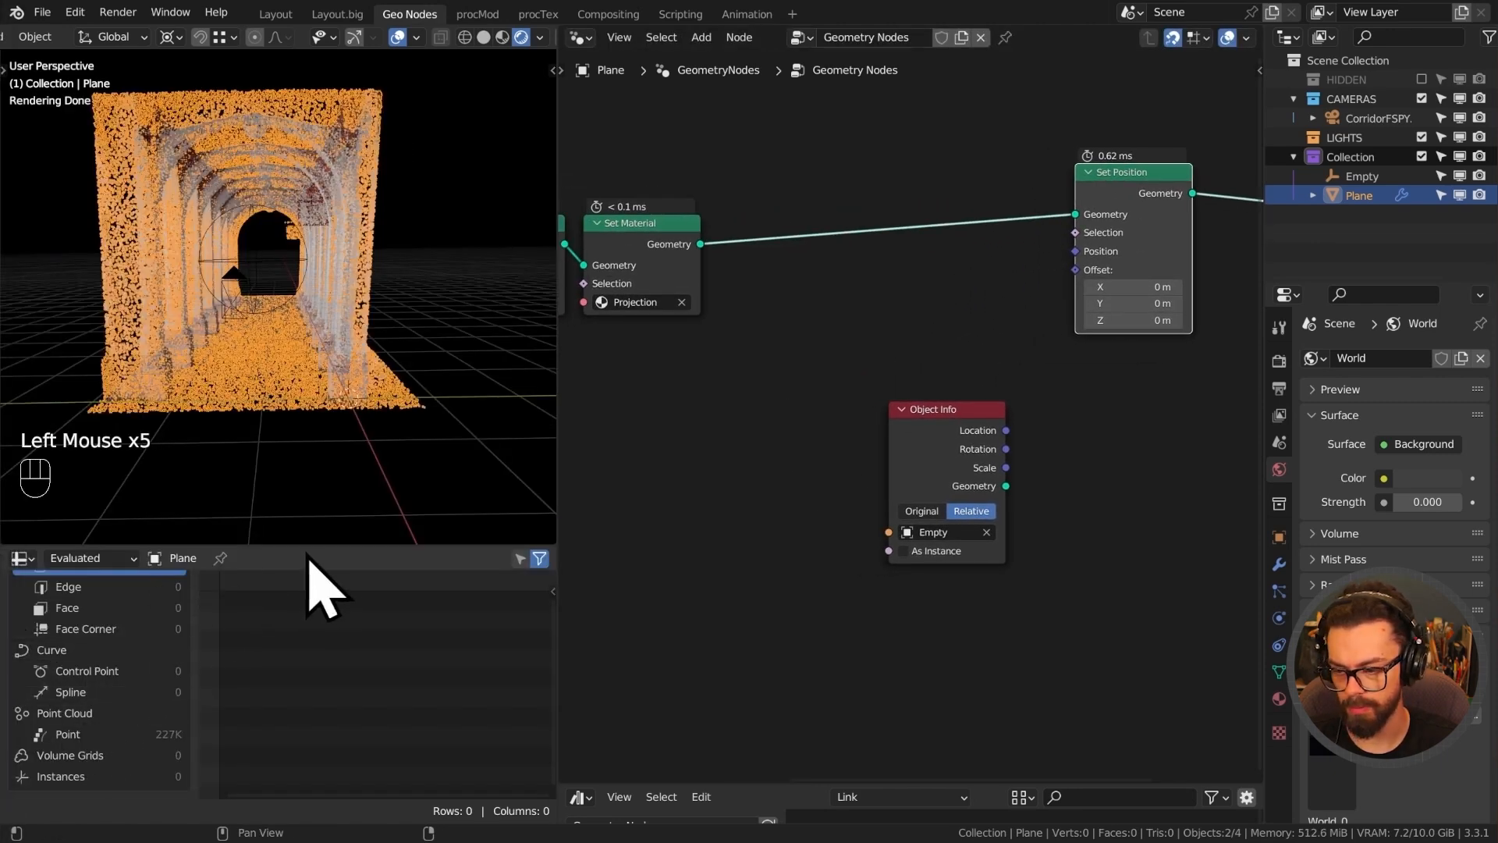
Shrink the spreadsheet area back to a thin strip and move the Object Info node away from Set Position.
{"action": "left_click_drag", "start_coordinate": [308, 558], "coordinate": [308, 776]}
{"action": "middle_click_drag", "start_coordinate": [312, 593], "coordinate": [405, 484], "text": "shift"}
{"action": "scroll", "coordinate": [926, 391], "scroll_direction": "up", "scroll_amount": 1}
{"action": "middle_click", "coordinate": [961, 453]}
{"action": "left_click_drag", "start_coordinate": [961, 452], "coordinate": [781, 532]}
Add a Position node directly above the Object Info node.
{"action": "middle_click_drag", "start_coordinate": [903, 518], "coordinate": [972, 441]}
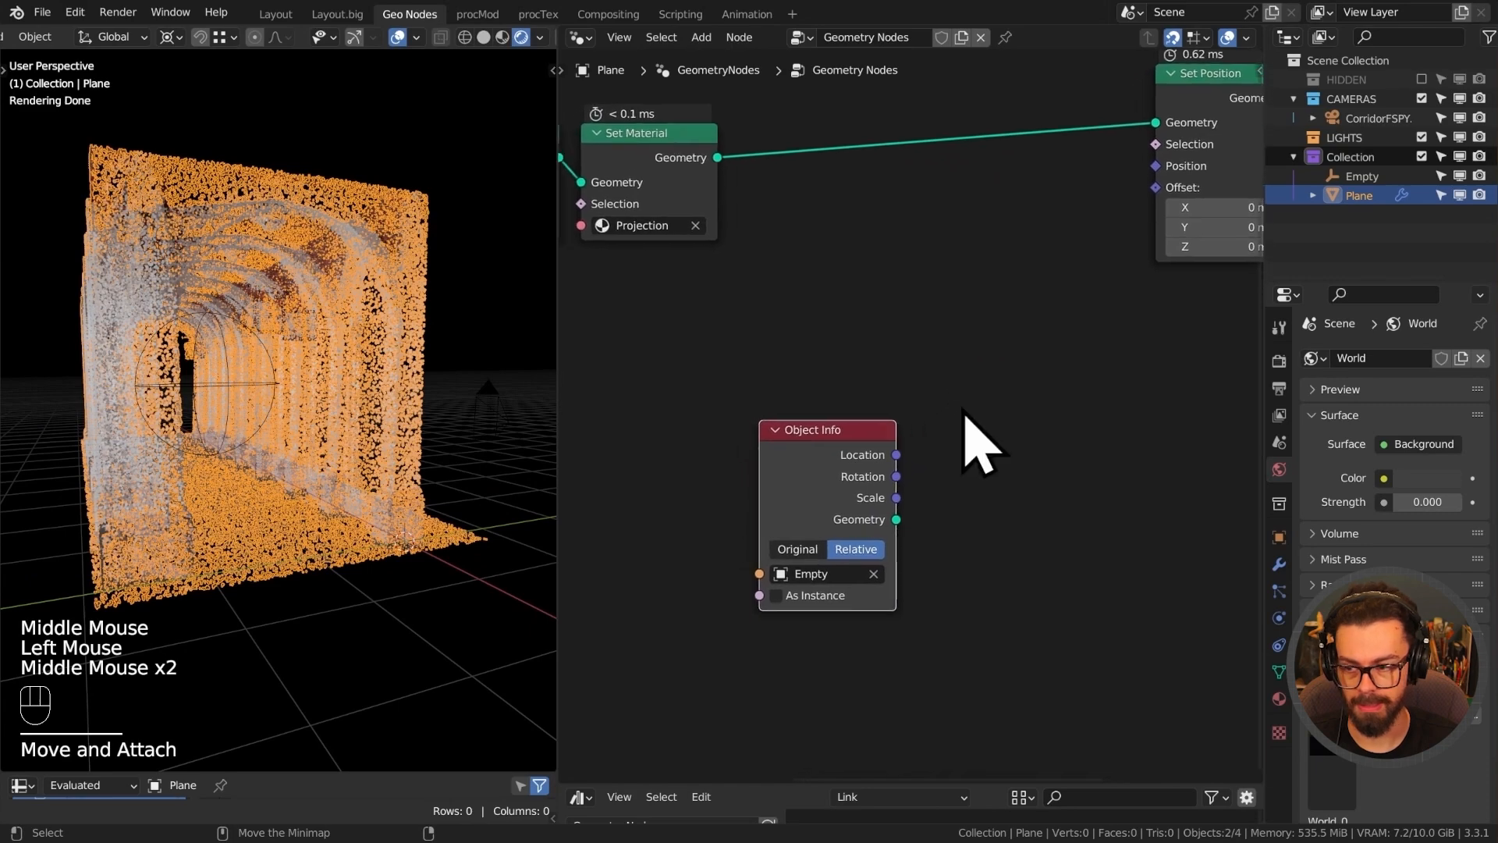
{"action": "middle_click_drag", "start_coordinate": [401, 376], "coordinate": [231, 394]}
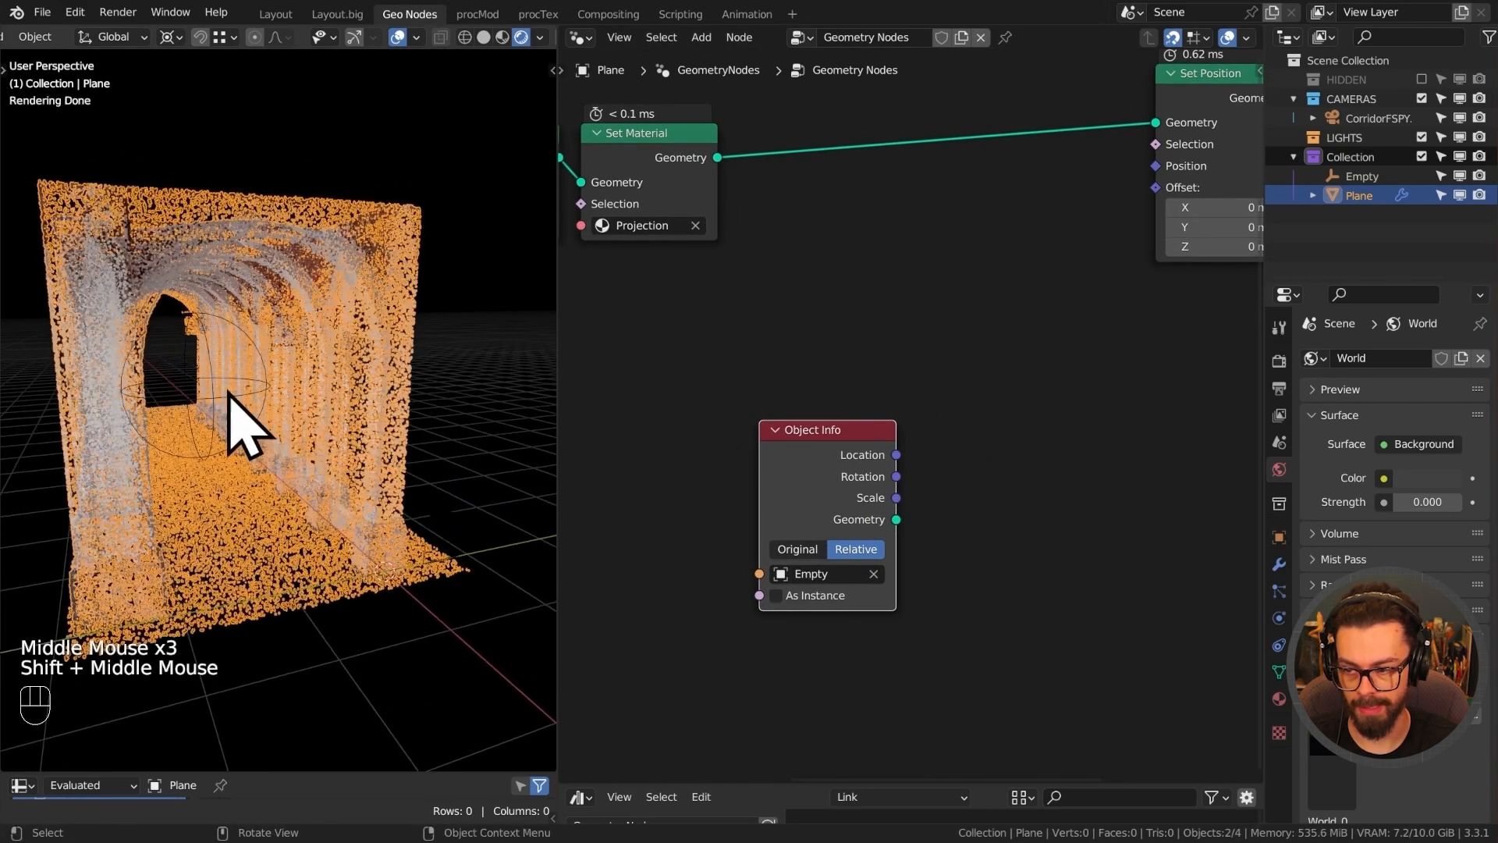
{"action": "key", "text": "shift+a"}
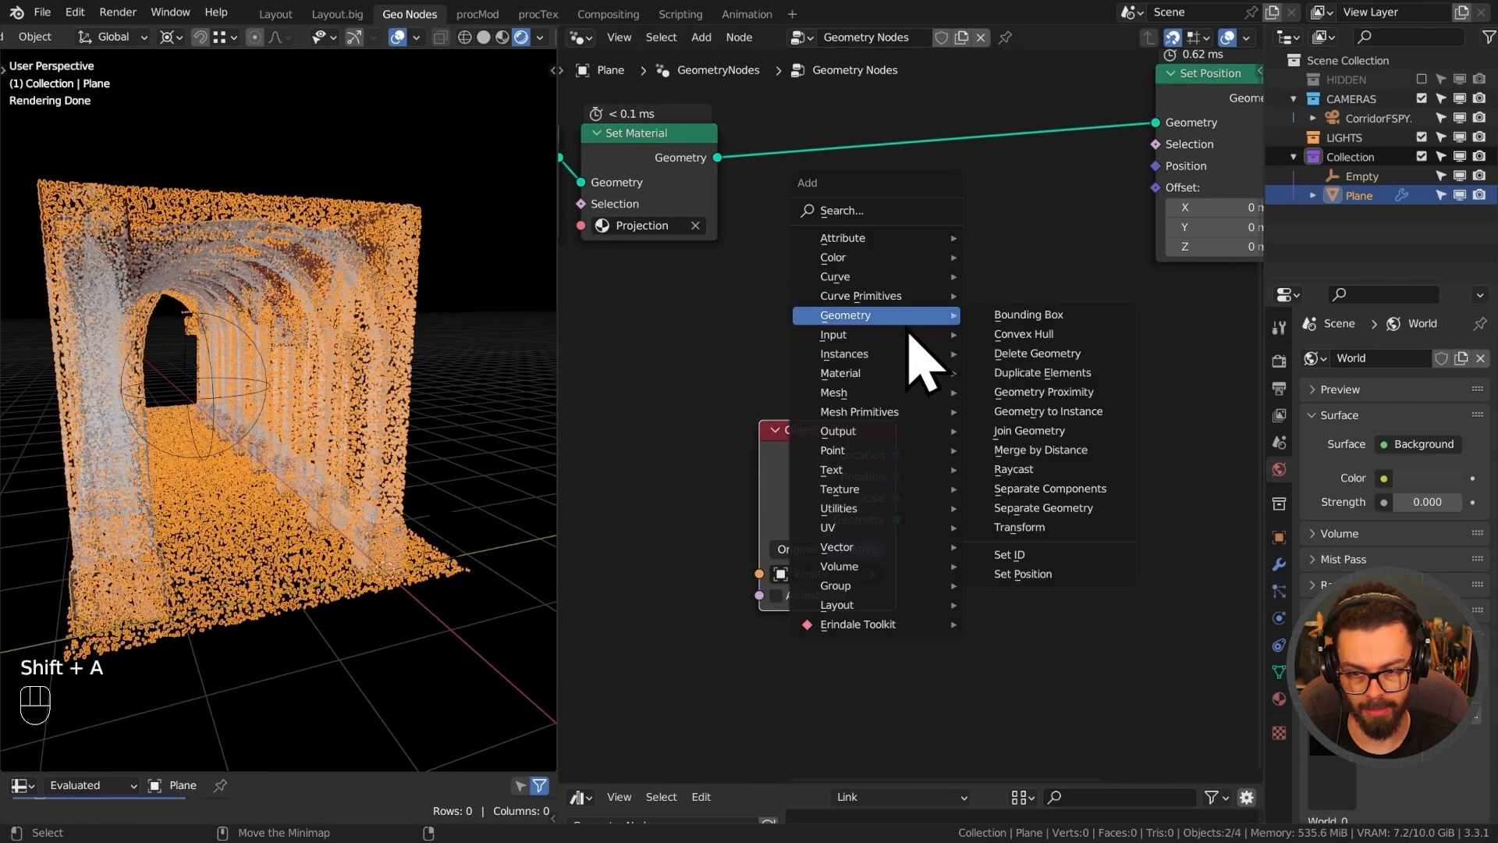
{"action": "left_click", "coordinate": [1014, 612]}
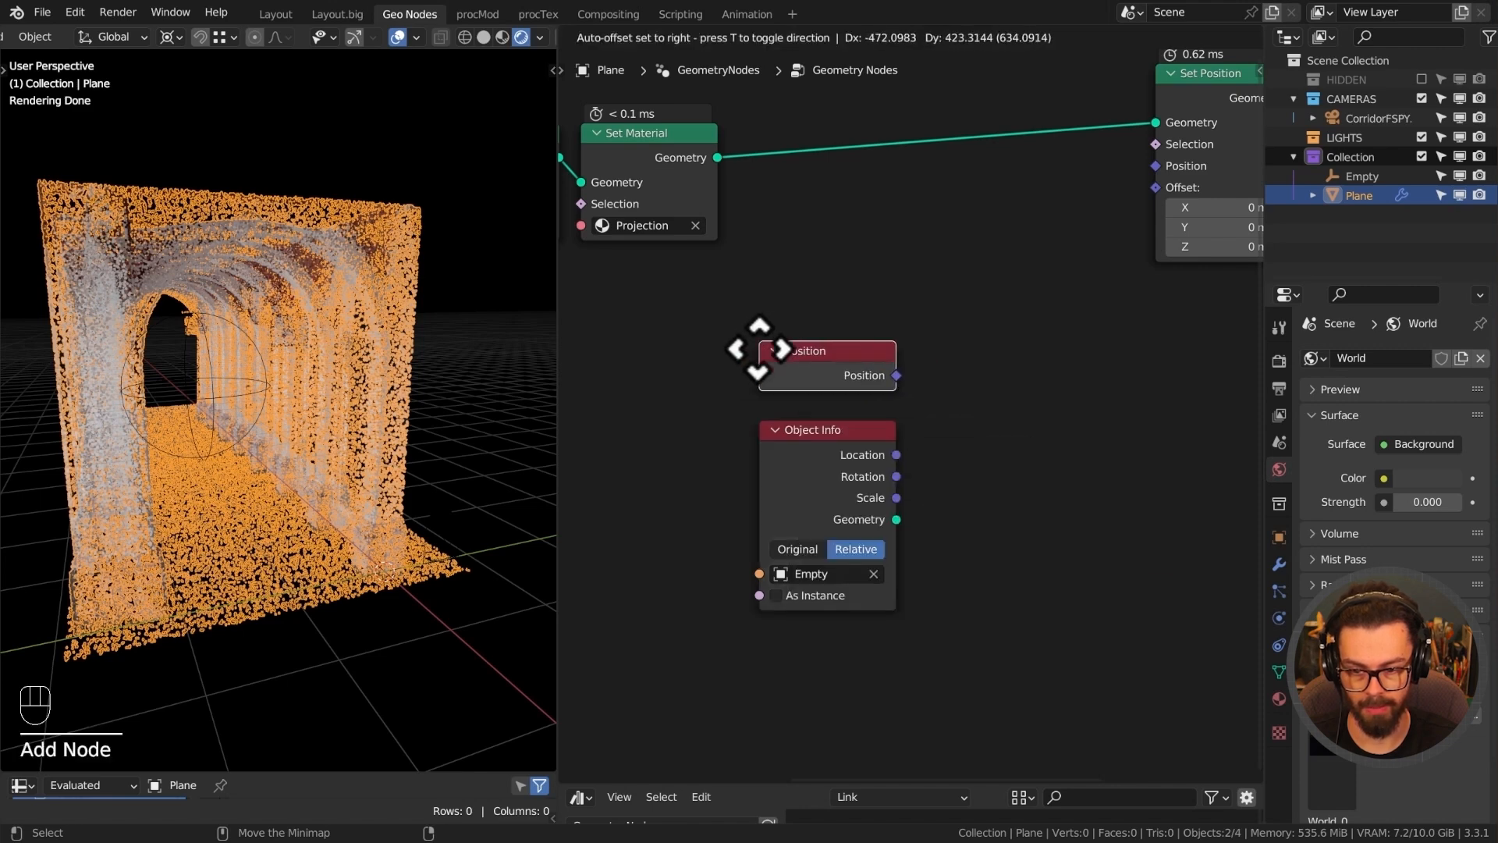
{"action": "left_click", "coordinate": [866, 398]}
Add a Distance vector math node fed by the Position output and the empty's Location output.
{"action": "left_click_drag", "start_coordinate": [950, 414], "coordinate": [1043, 378]}
{"action": "type", "text": "distan"}
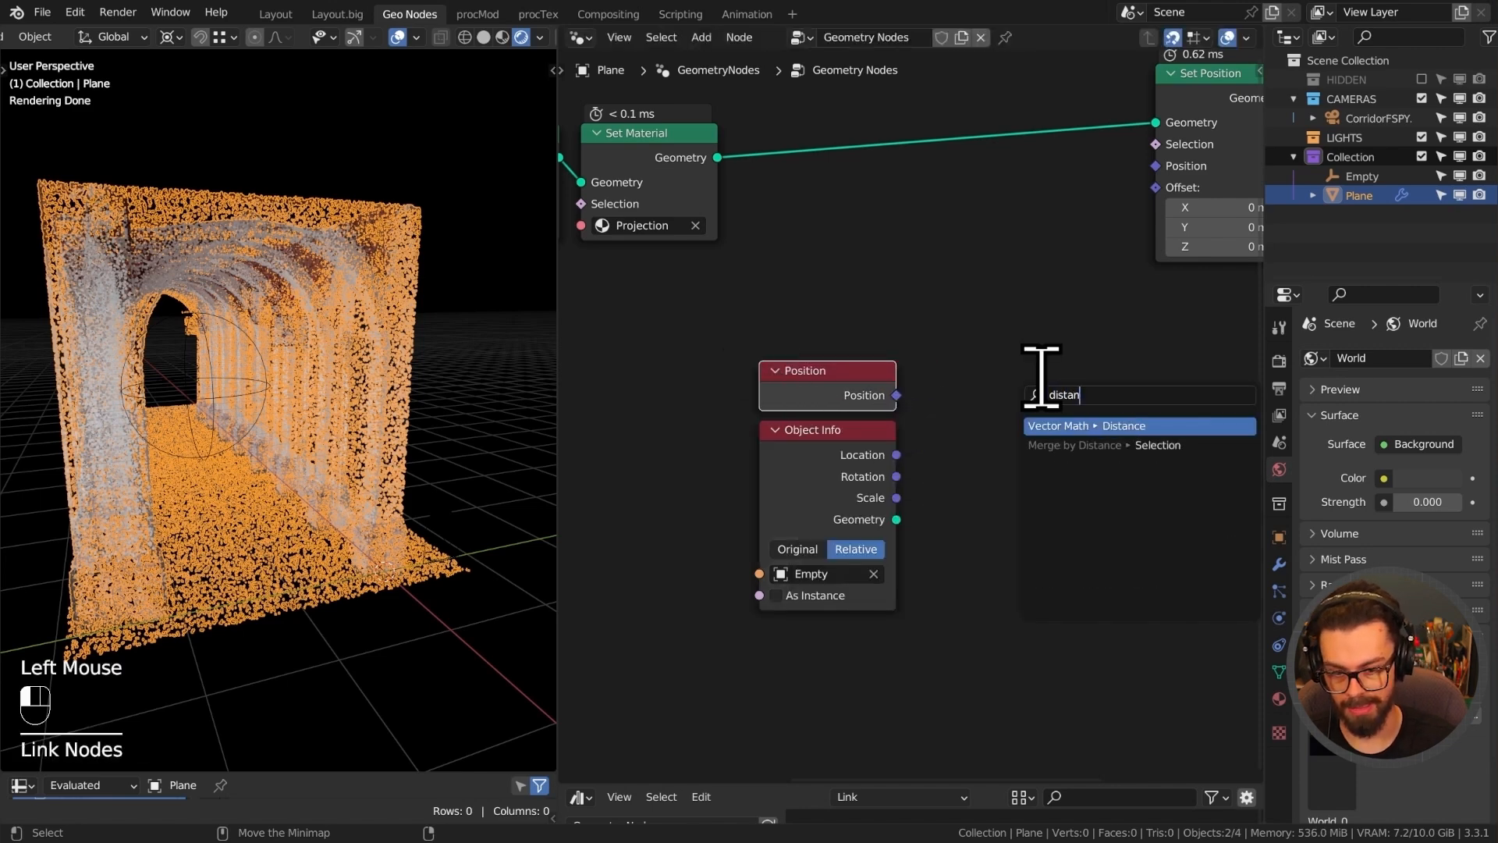
{"action": "key", "text": "Return"}
{"action": "left_click", "coordinate": [1051, 390]}
{"action": "left_click_drag", "start_coordinate": [1016, 472], "coordinate": [897, 455]}
{"action": "scroll", "coordinate": [970, 491], "scroll_direction": "up", "scroll_amount": 3}
{"action": "middle_click_drag", "start_coordinate": [970, 492], "coordinate": [906, 444]}
{"action": "left_click_drag", "start_coordinate": [1098, 364], "coordinate": [975, 363]}
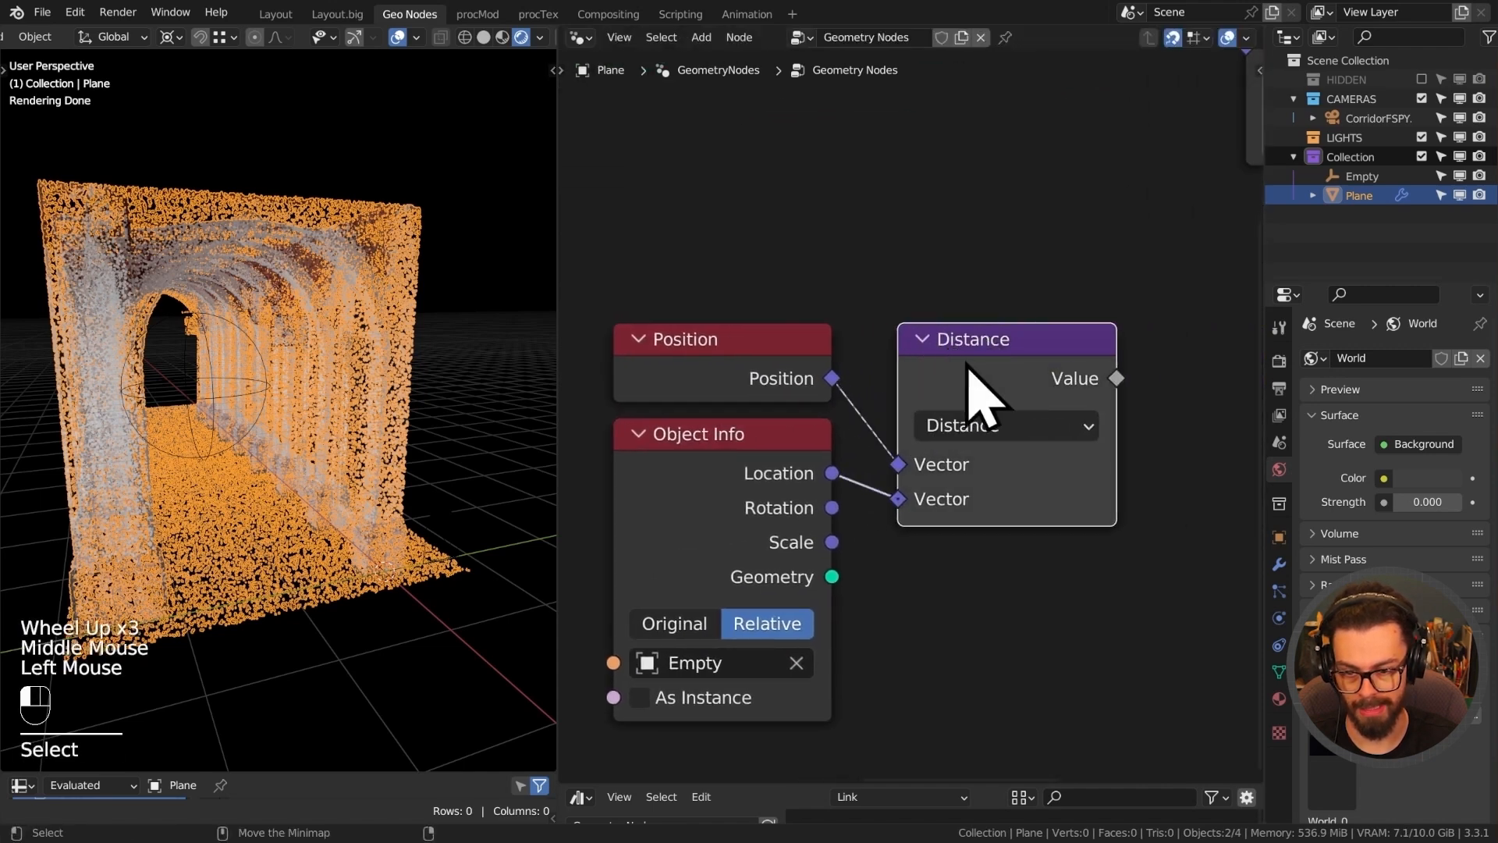
Feed the Distance value into a new Map Range node placed next to it.
{"action": "scroll", "coordinate": [979, 415], "scroll_direction": "down", "scroll_amount": 3}
{"action": "middle_click_drag", "start_coordinate": [1053, 388], "coordinate": [943, 420]}
{"action": "left_click_drag", "start_coordinate": [947, 415], "coordinate": [1131, 408]}
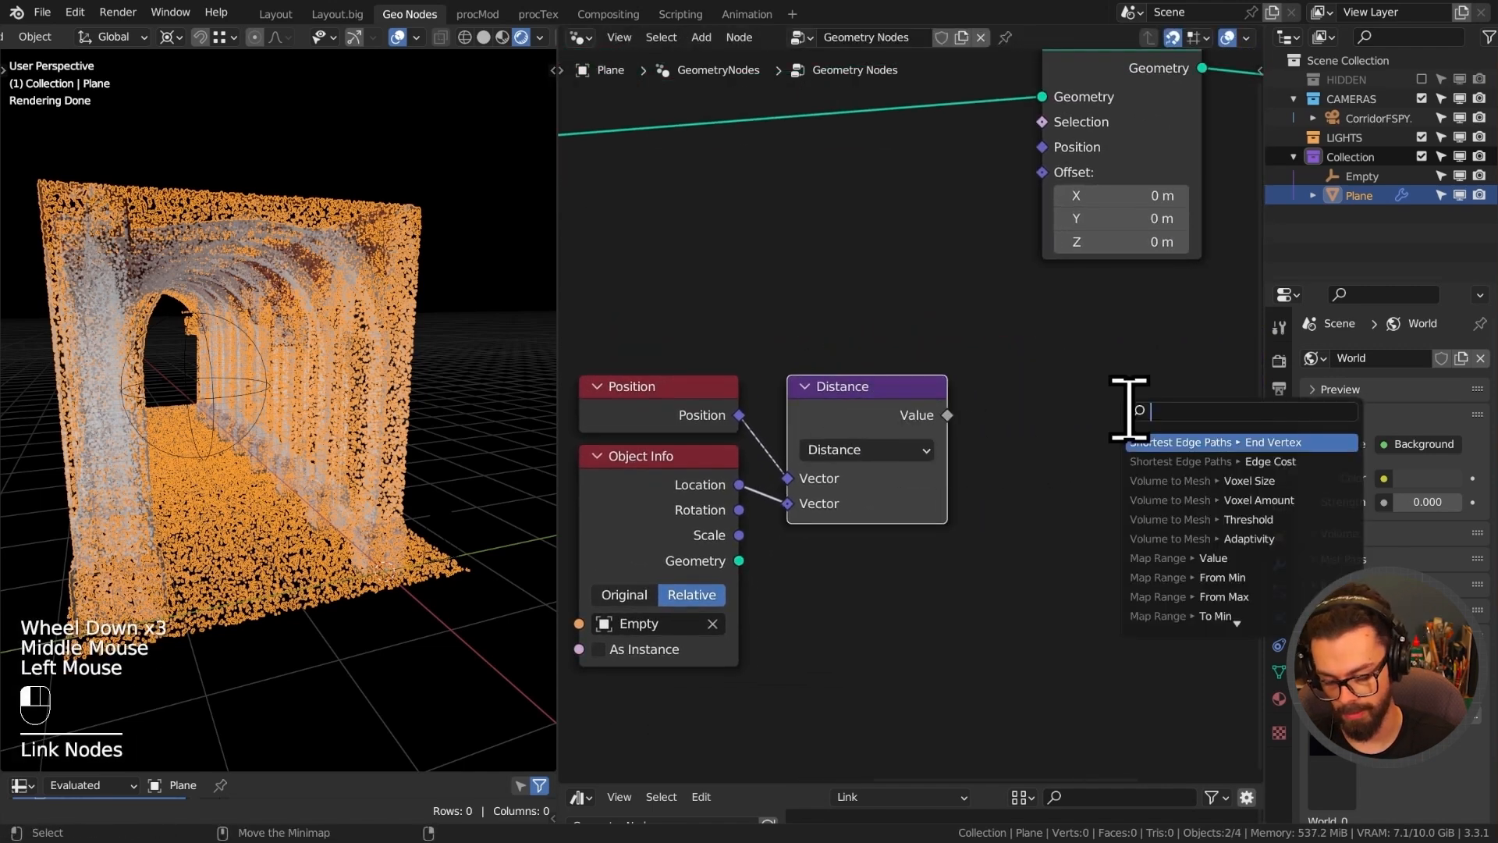
{"action": "type", "text": "map"}
{"action": "key", "text": "Return"}
{"action": "left_click", "coordinate": [994, 422]}
{"action": "middle_click_drag", "start_coordinate": [1037, 435], "coordinate": [1036, 404]}
{"action": "scroll", "coordinate": [1037, 569], "scroll_direction": "up", "scroll_amount": 2}
{"action": "left_click_drag", "start_coordinate": [1074, 426], "coordinate": [1044, 581]}
Move Set Position farther along the node tree and widen the node editor.
{"action": "scroll", "coordinate": [869, 518], "scroll_direction": "down", "scroll_amount": 3}
{"action": "middle_click_drag", "start_coordinate": [869, 518], "coordinate": [836, 468]}
{"action": "scroll", "coordinate": [921, 508], "scroll_direction": "down", "scroll_amount": 2}
{"action": "left_click", "coordinate": [755, 166]}
{"action": "key", "text": "g"}
{"action": "left_click", "coordinate": [1088, 344]}
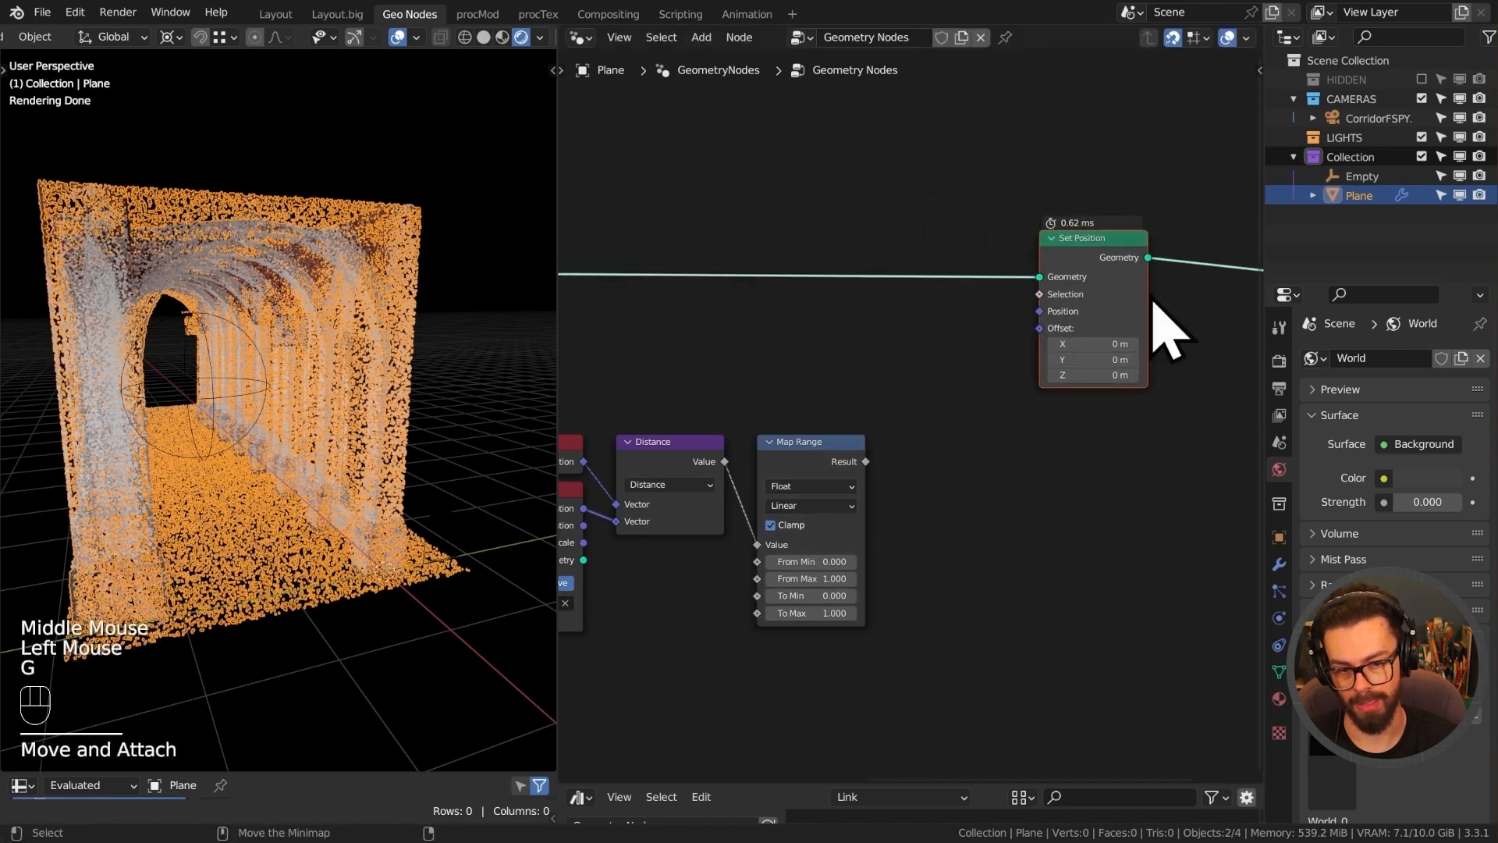
{"action": "left_click_drag", "start_coordinate": [1264, 234], "coordinate": [1348, 234]}
{"action": "scroll", "coordinate": [1027, 458], "scroll_direction": "up", "scroll_amount": 3}
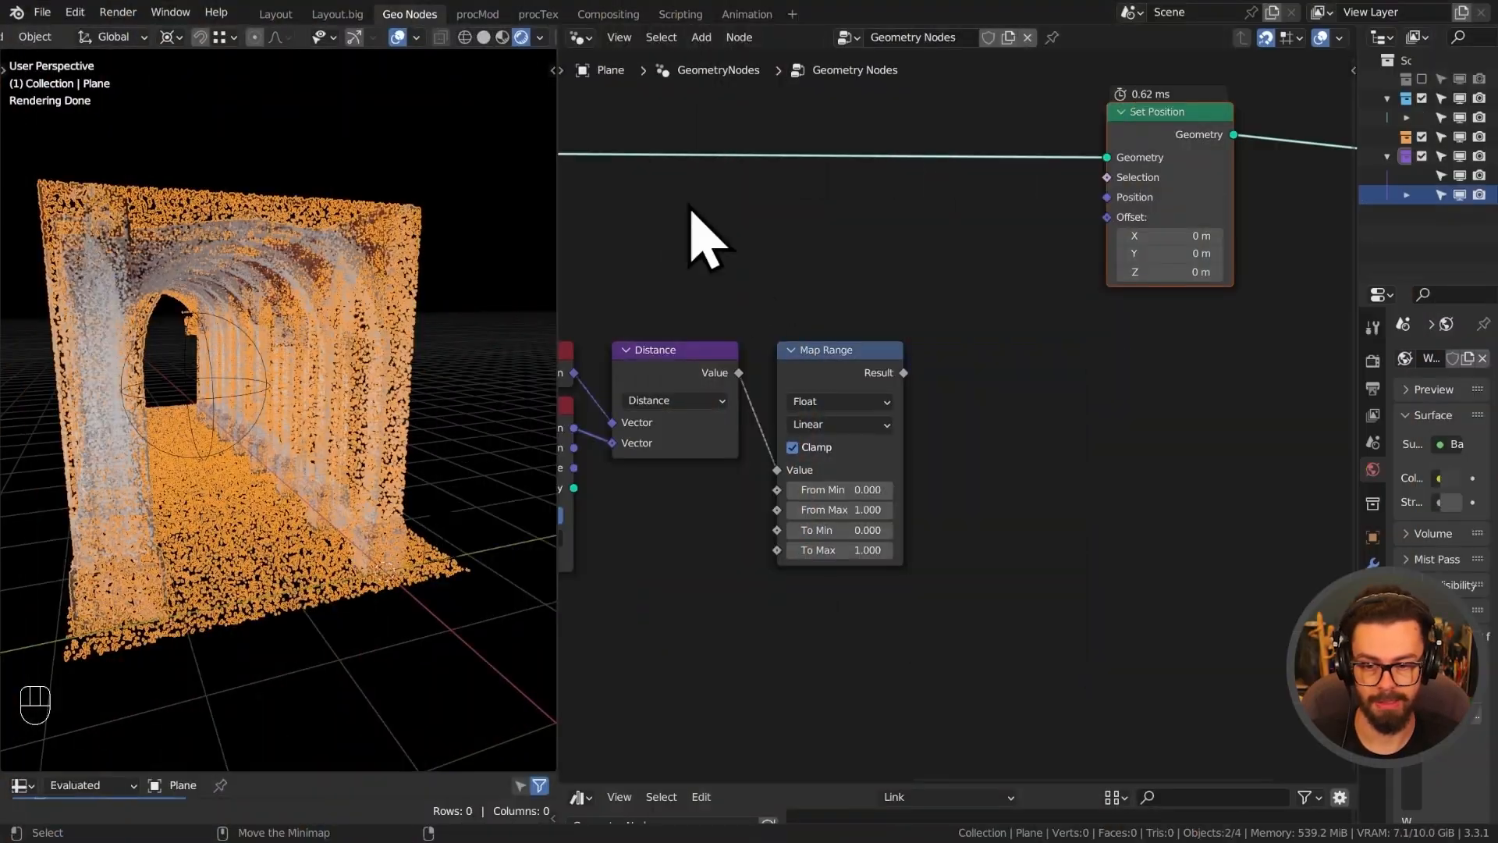
Sketch freehand annotations around the corridor in the viewport, and erase them.
{"action": "middle_click_drag", "start_coordinate": [257, 300], "coordinate": [271, 370]}
{"action": "scroll", "coordinate": [314, 335], "scroll_direction": "down", "scroll_amount": 2}
{"action": "scroll", "coordinate": [261, 428], "scroll_direction": "down", "scroll_amount": 3}
{"action": "mouse_move", "coordinate": [171, 354]}
{"action": "middle_mouse_down"}
{"action": "mouse_move", "coordinate": [260, 428]}
{"action": "mouse_move", "coordinate": [368, 468]}
{"action": "middle_mouse_up"}
{"action": "scroll", "coordinate": [261, 429], "scroll_direction": "down", "scroll_amount": 1}
{"action": "left_click_drag", "start_coordinate": [417, 572], "coordinate": [322, 524]}
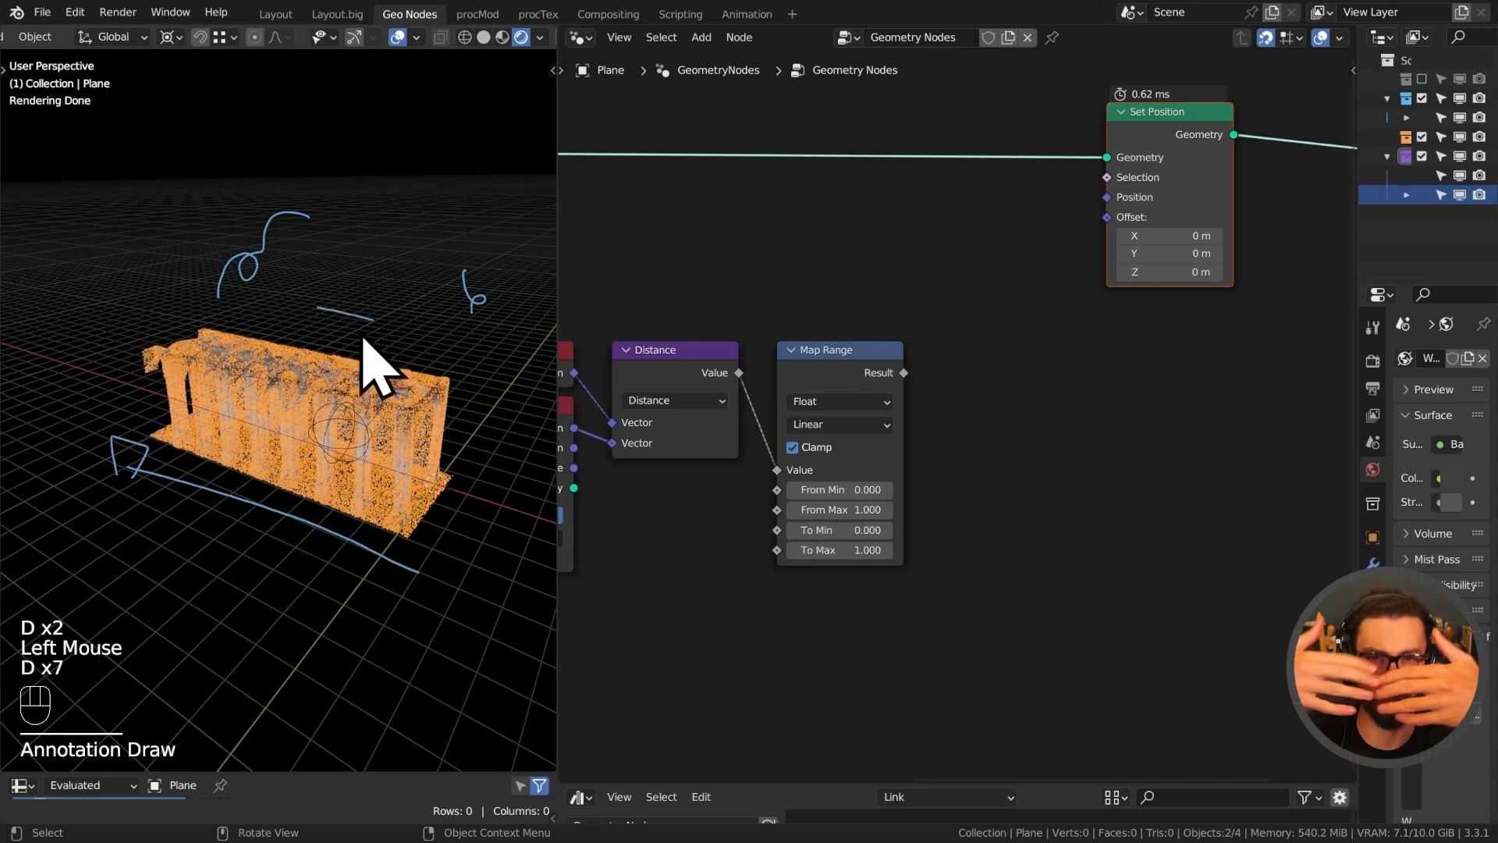
{"action": "mouse_move", "coordinate": [497, 209]}
{"action": "right_mouse_down"}
{"action": "mouse_move", "coordinate": [352, 117]}
{"action": "mouse_move", "coordinate": [67, 418]}
{"action": "mouse_move", "coordinate": [109, 390]}
{"action": "right_mouse_up"}
{"action": "scroll", "coordinate": [313, 507], "scroll_direction": "up", "scroll_amount": 2}
{"action": "scroll", "coordinate": [311, 487], "scroll_direction": "up", "scroll_amount": 1}
{"action": "middle_click_drag", "start_coordinate": [311, 488], "coordinate": [208, 425], "text": "shift"}
Add a Noise Texture node next to the Map Range node.
{"action": "middle_click_drag", "start_coordinate": [861, 259], "coordinate": [853, 312]}
{"action": "left_click", "coordinate": [1014, 365]}
{"action": "key", "text": "x"}
{"action": "key", "text": "shift+a"}
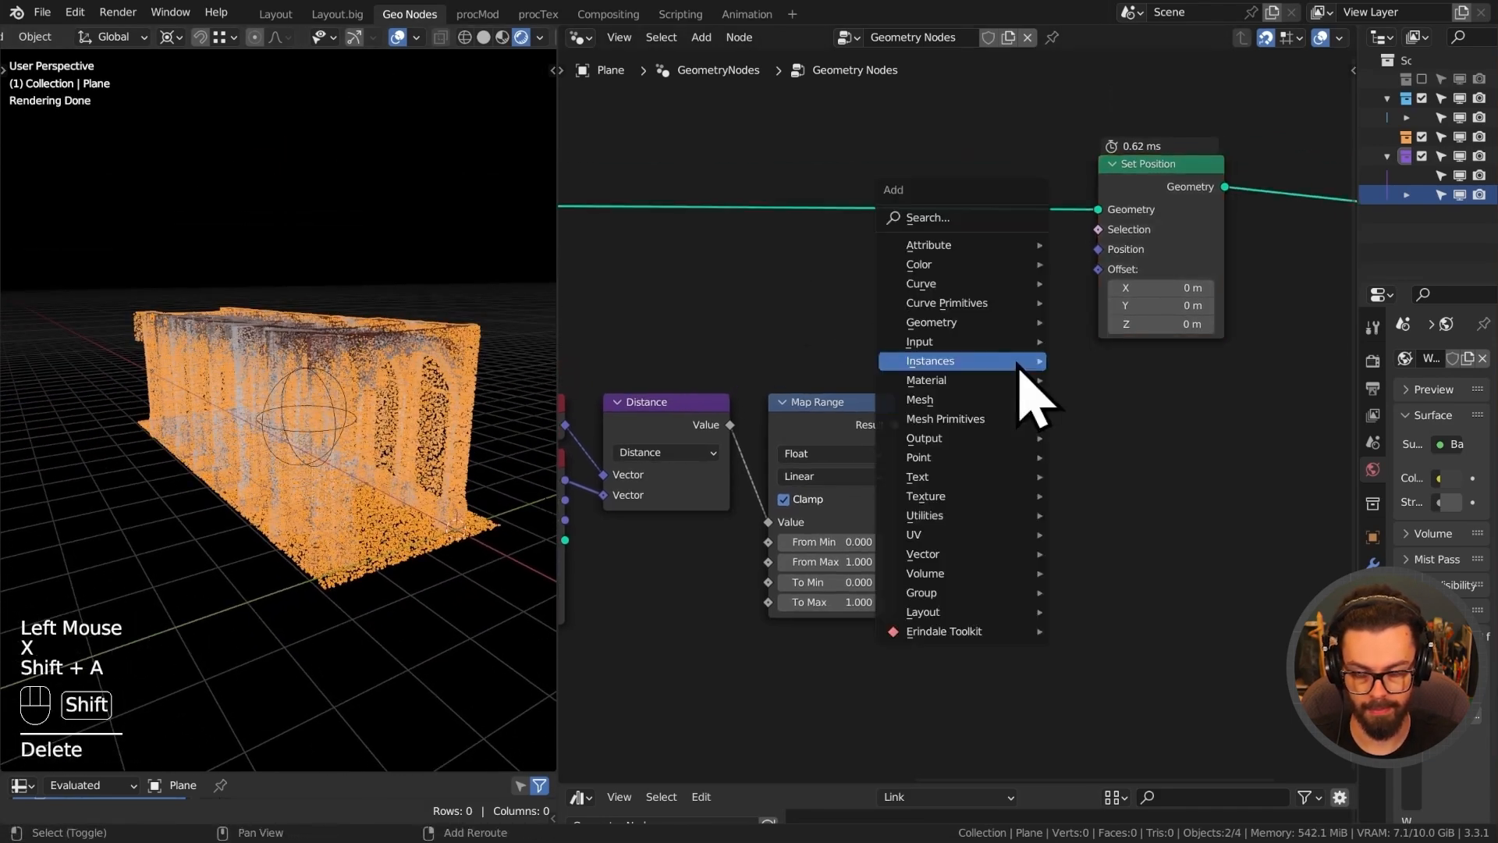
{"action": "left_click", "coordinate": [940, 218]}
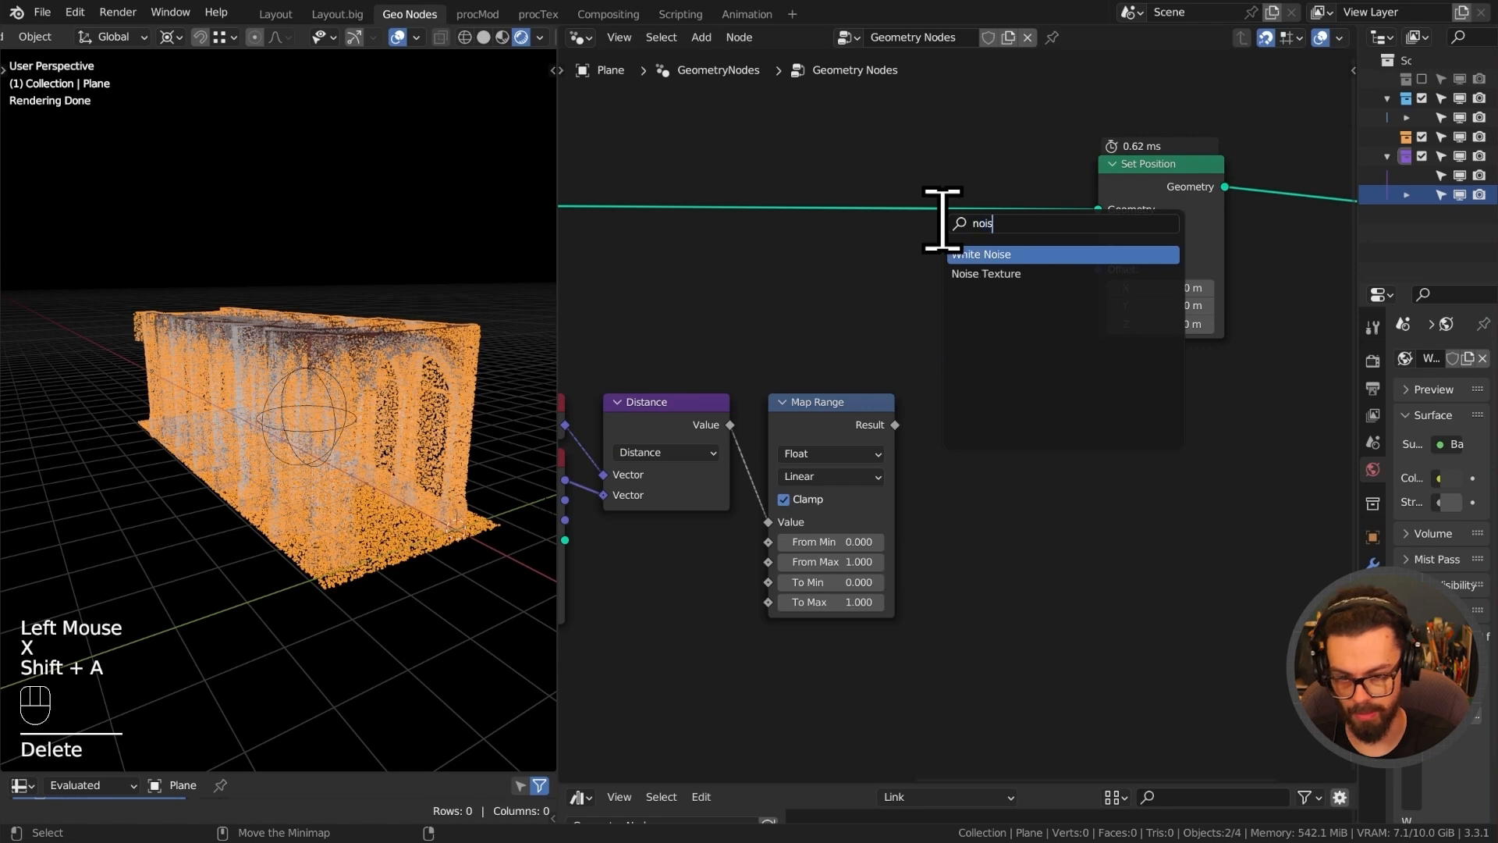
{"action": "type", "text": "nois"}
{"action": "key", "text": "Down"}
{"action": "key", "text": "Return"}
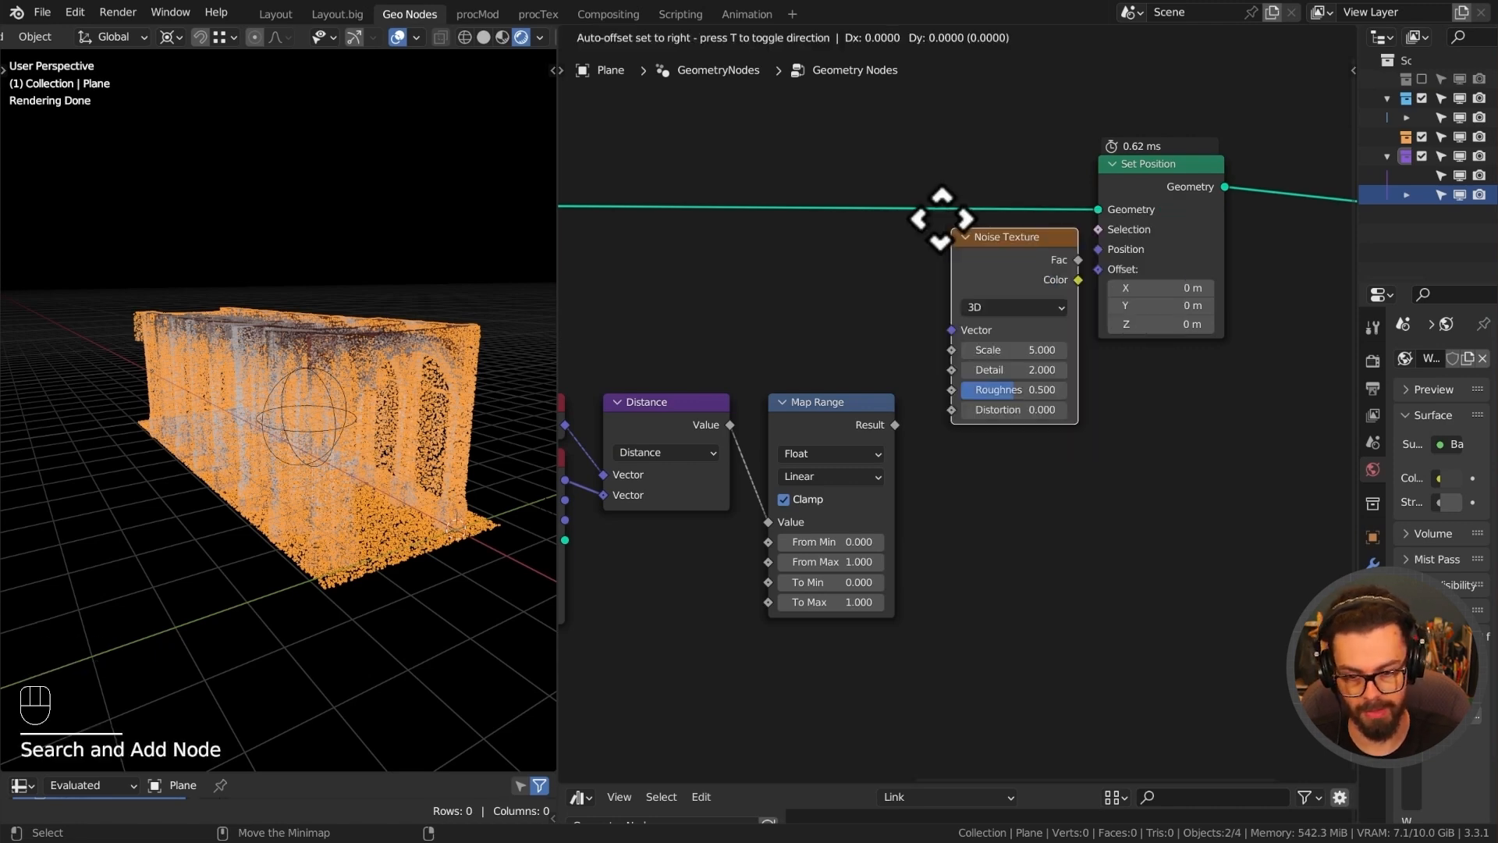
{"action": "left_click", "coordinate": [1056, 370]}
Move Set Position farther from the Noise Texture node to make room between them.
{"action": "middle_click_drag", "start_coordinate": [1062, 377], "coordinate": [877, 343]}
{"action": "left_click_drag", "start_coordinate": [832, 155], "coordinate": [1252, 257]}
{"action": "key", "text": "g"}
{"action": "left_click", "coordinate": [1001, 238]}
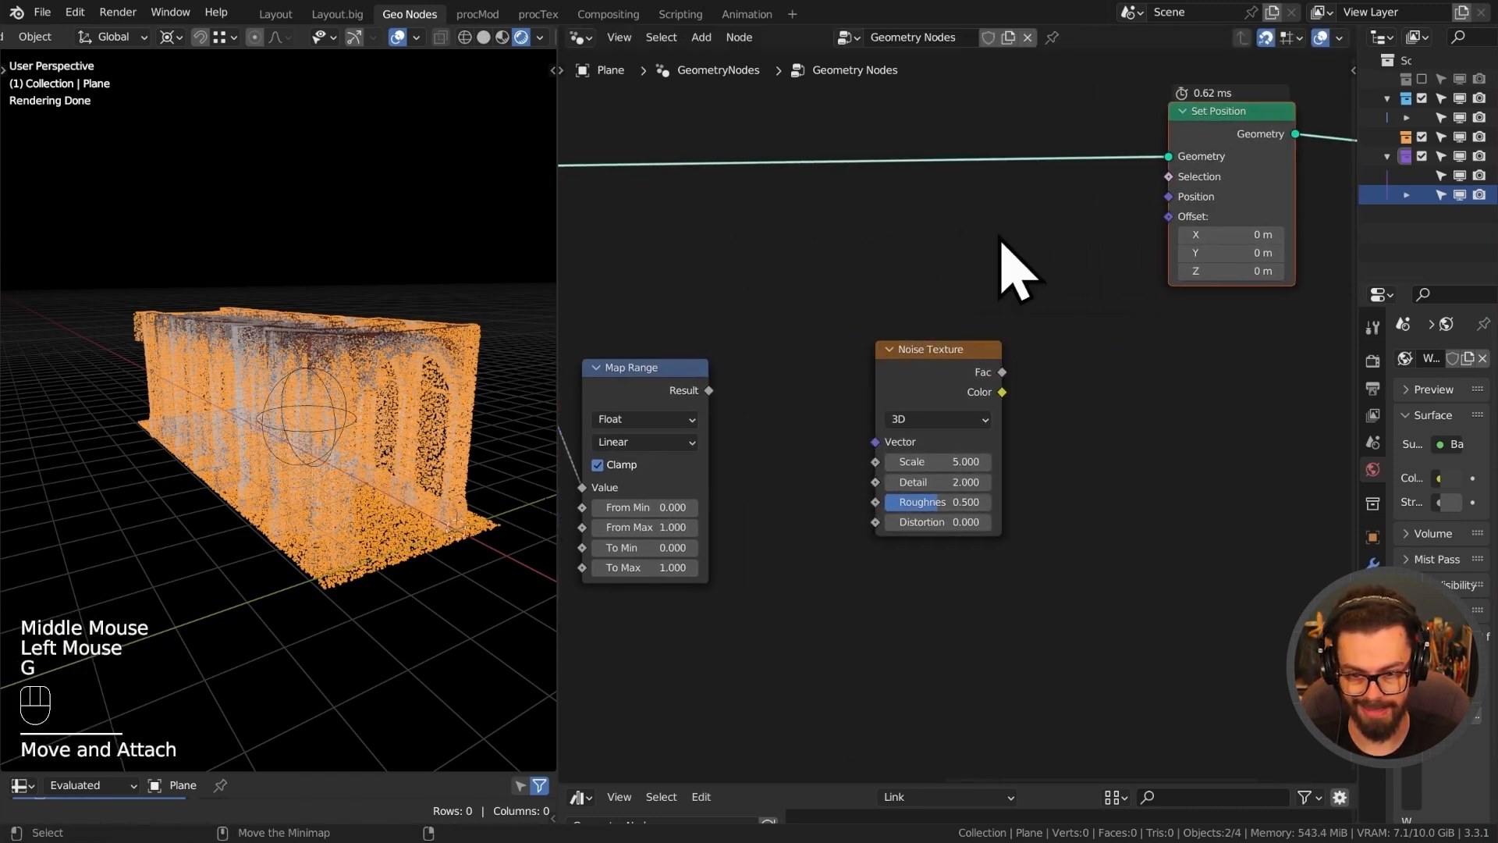
Add a Scene Time node above the Map Range node.
{"action": "key", "text": "shift+a"}
{"action": "mouse_move", "coordinate": [905, 355]}
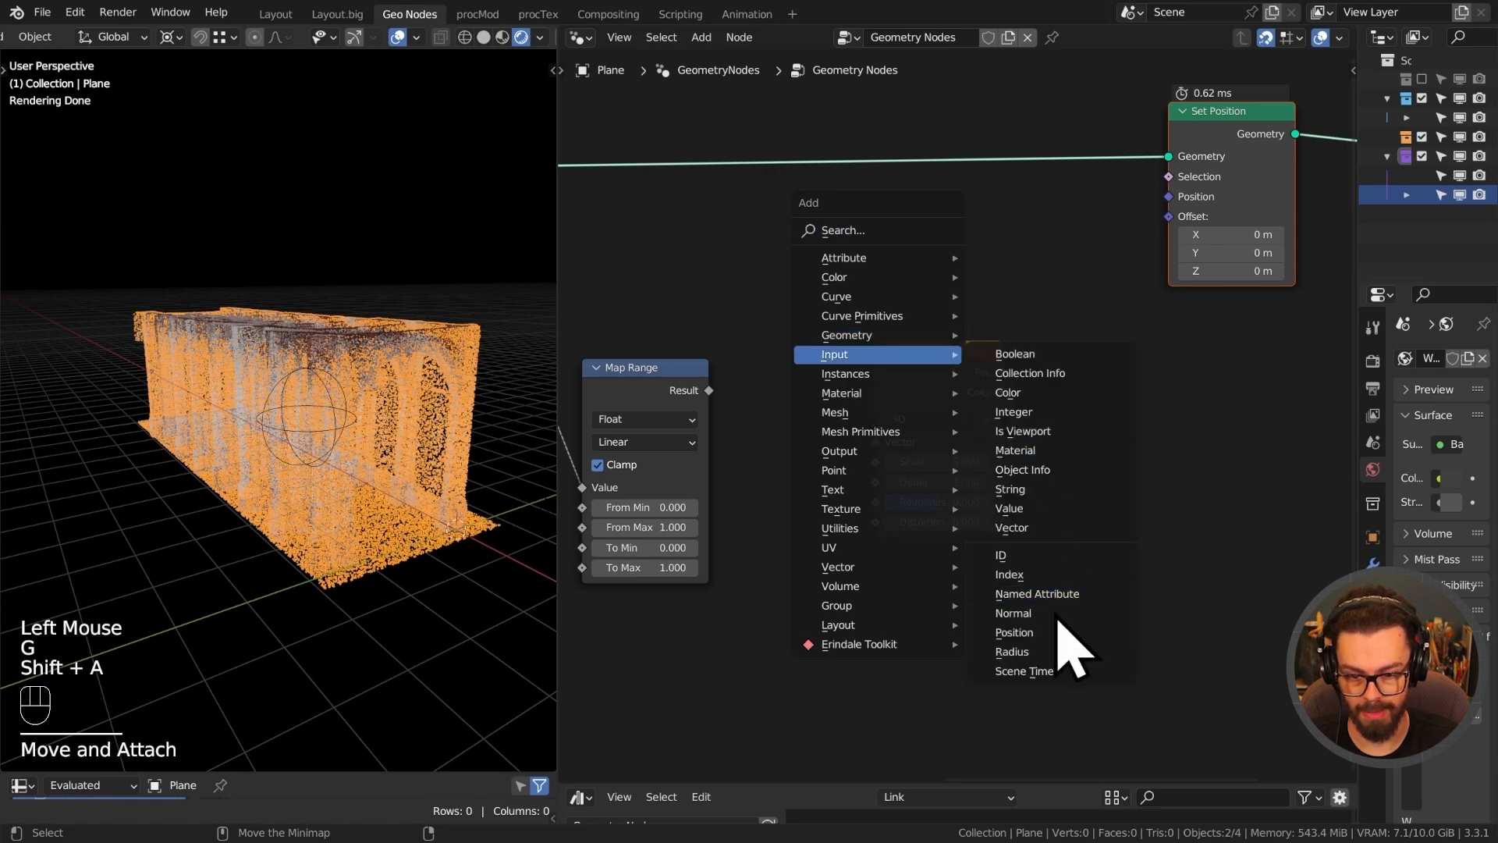
{"action": "left_click", "coordinate": [1061, 672]}
{"action": "left_click", "coordinate": [602, 264]}
{"action": "middle_click_drag", "start_coordinate": [827, 437], "coordinate": [897, 358]}
{"action": "scroll", "coordinate": [936, 382], "scroll_direction": "up", "scroll_amount": 2}
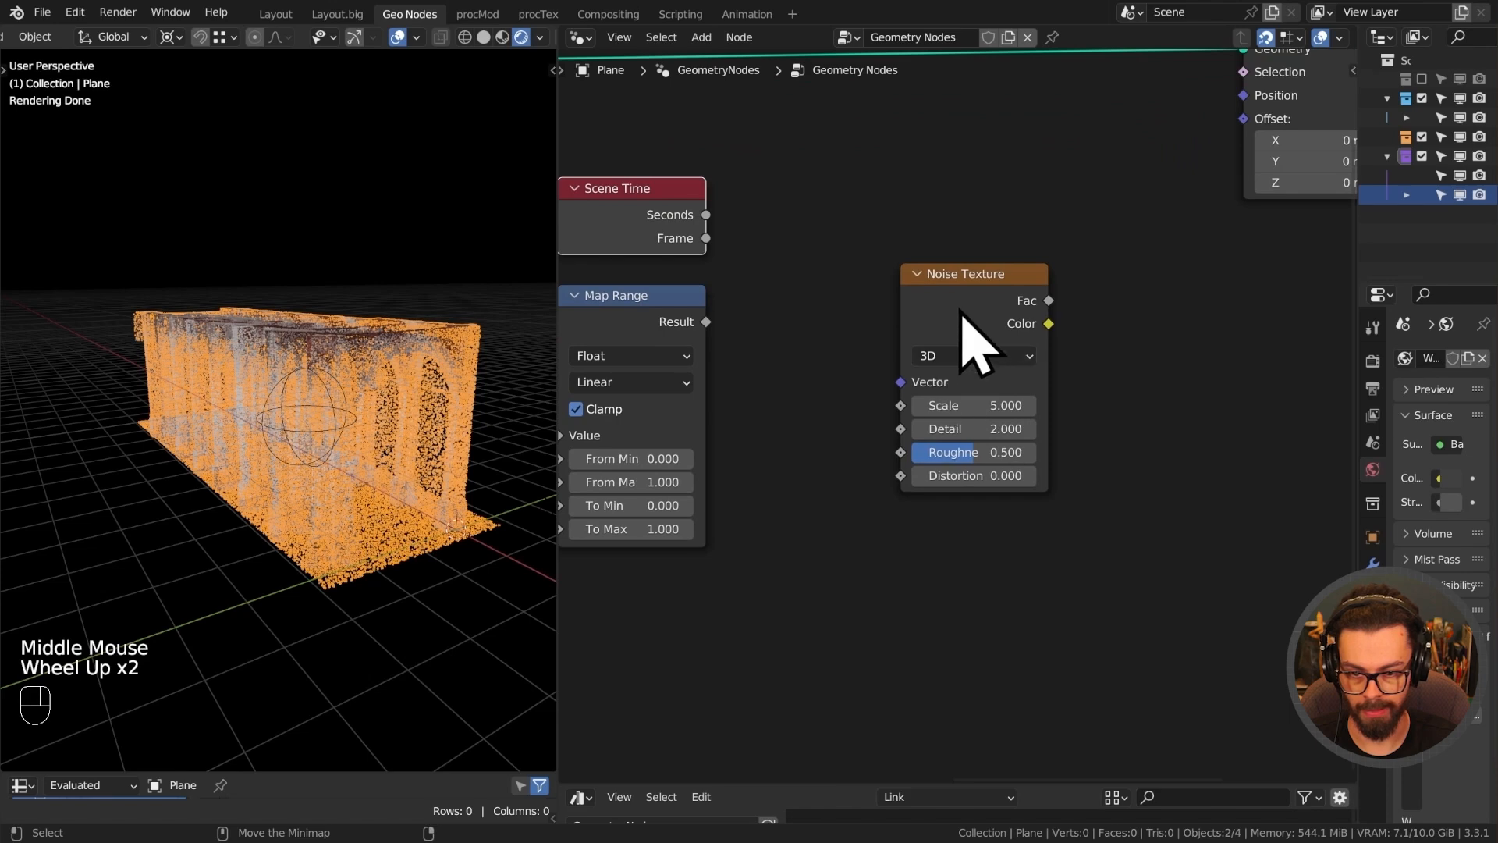
Move the Noise Texture node up, roughly level with the Scene Time node.
{"action": "left_click_drag", "start_coordinate": [964, 315], "coordinate": [859, 232]}
{"action": "middle_click_drag", "start_coordinate": [859, 232], "coordinate": [822, 315]}
{"action": "scroll", "coordinate": [903, 361], "scroll_direction": "down", "scroll_amount": 1}
{"action": "middle_click_drag", "start_coordinate": [903, 361], "coordinate": [857, 343]}
{"action": "scroll", "coordinate": [858, 336], "scroll_direction": "up", "scroll_amount": 1}
Feed the Noise Texture's Color output into a vector Subtract node that subtracts 0.5 on all three axes.
{"action": "left_click_drag", "start_coordinate": [823, 327], "coordinate": [923, 308]}
{"action": "left_click_drag", "start_coordinate": [824, 327], "coordinate": [937, 315]}
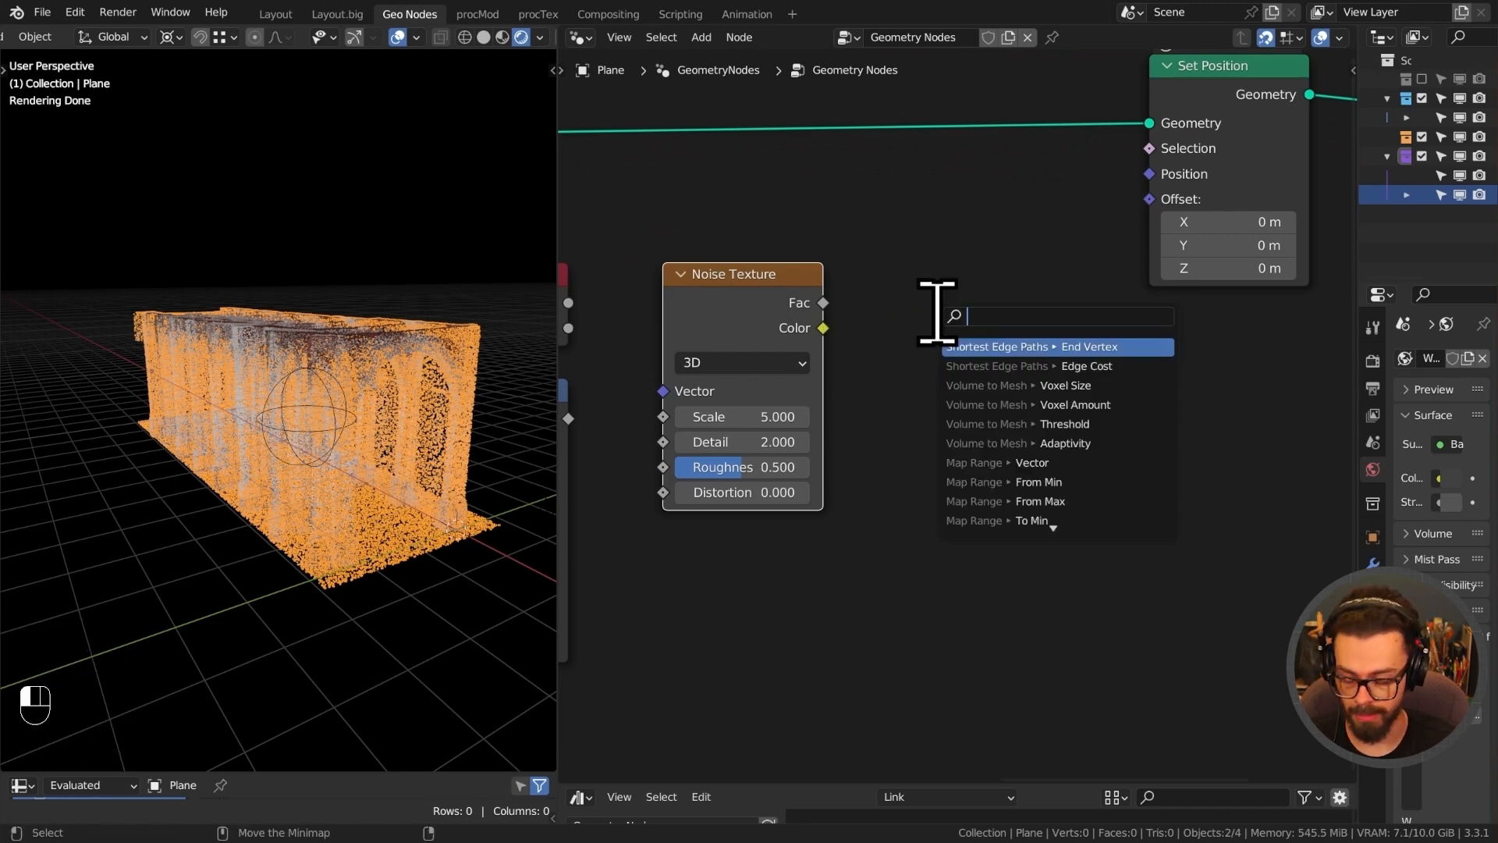
{"action": "key", "text": "Return"}
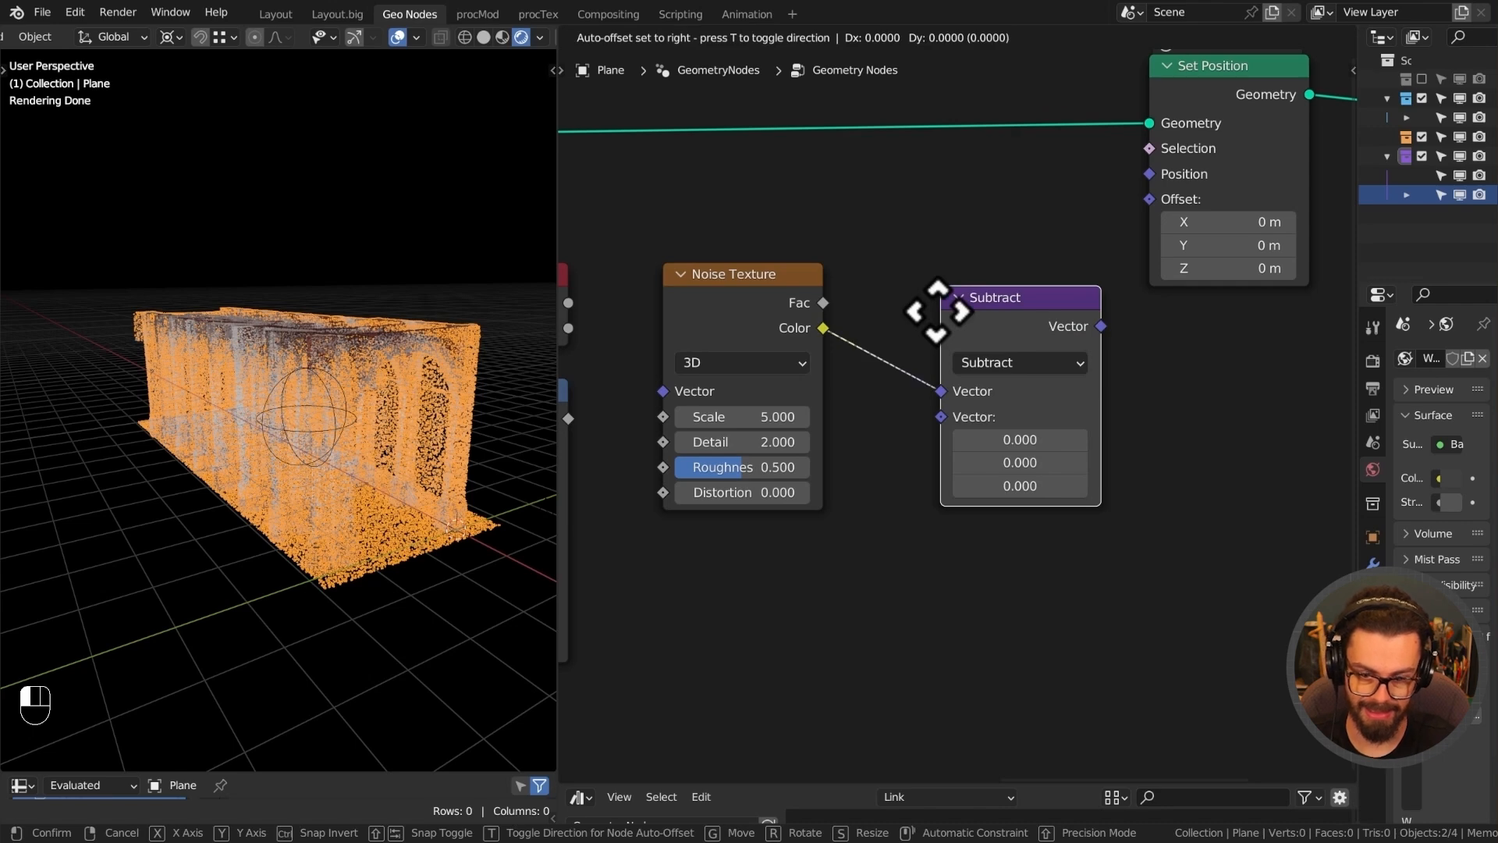
{"action": "left_click", "coordinate": [849, 303]}
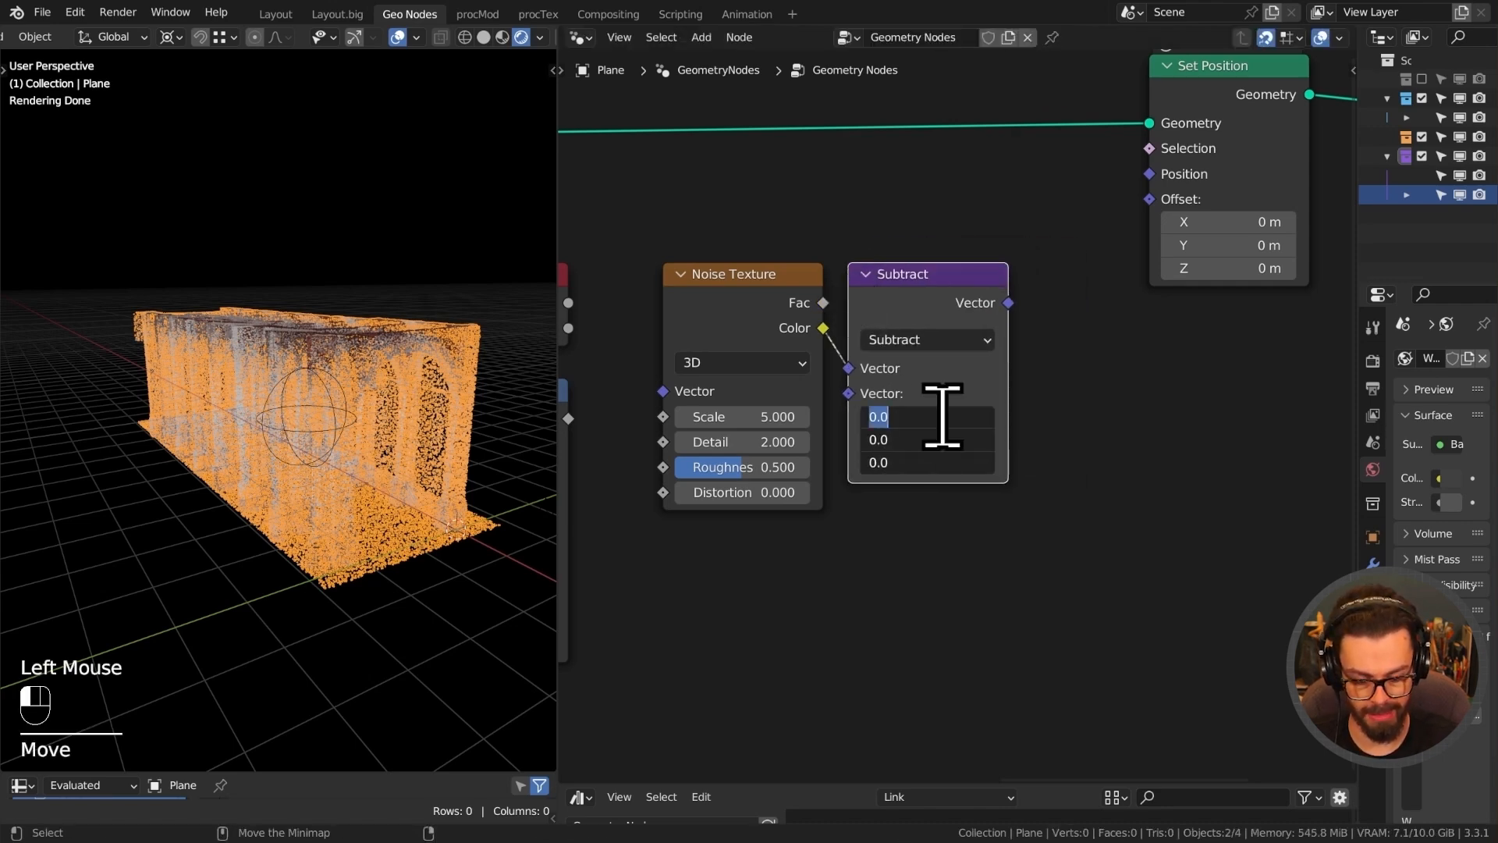
Duplicate the Subtract node, connect the original's output into the copy, and change the copy's operation to Scale.
{"action": "key", "text": "shift+d"}
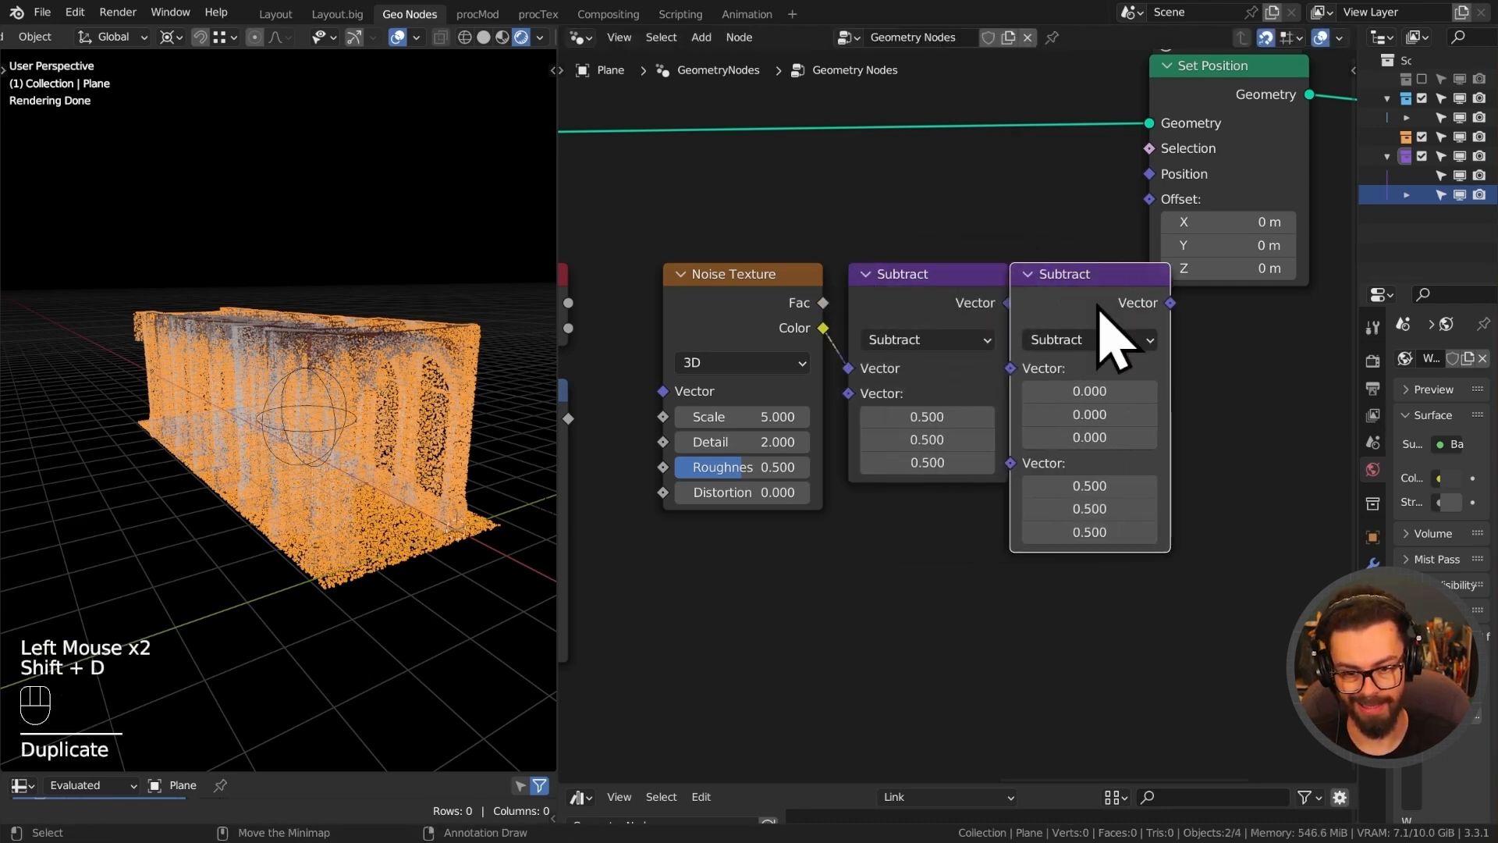
{"action": "left_click", "coordinate": [1077, 304]}
{"action": "right_click_drag", "start_coordinate": [990, 335], "coordinate": [1050, 367], "text": "alt"}
{"action": "left_click", "coordinate": [1093, 339]}
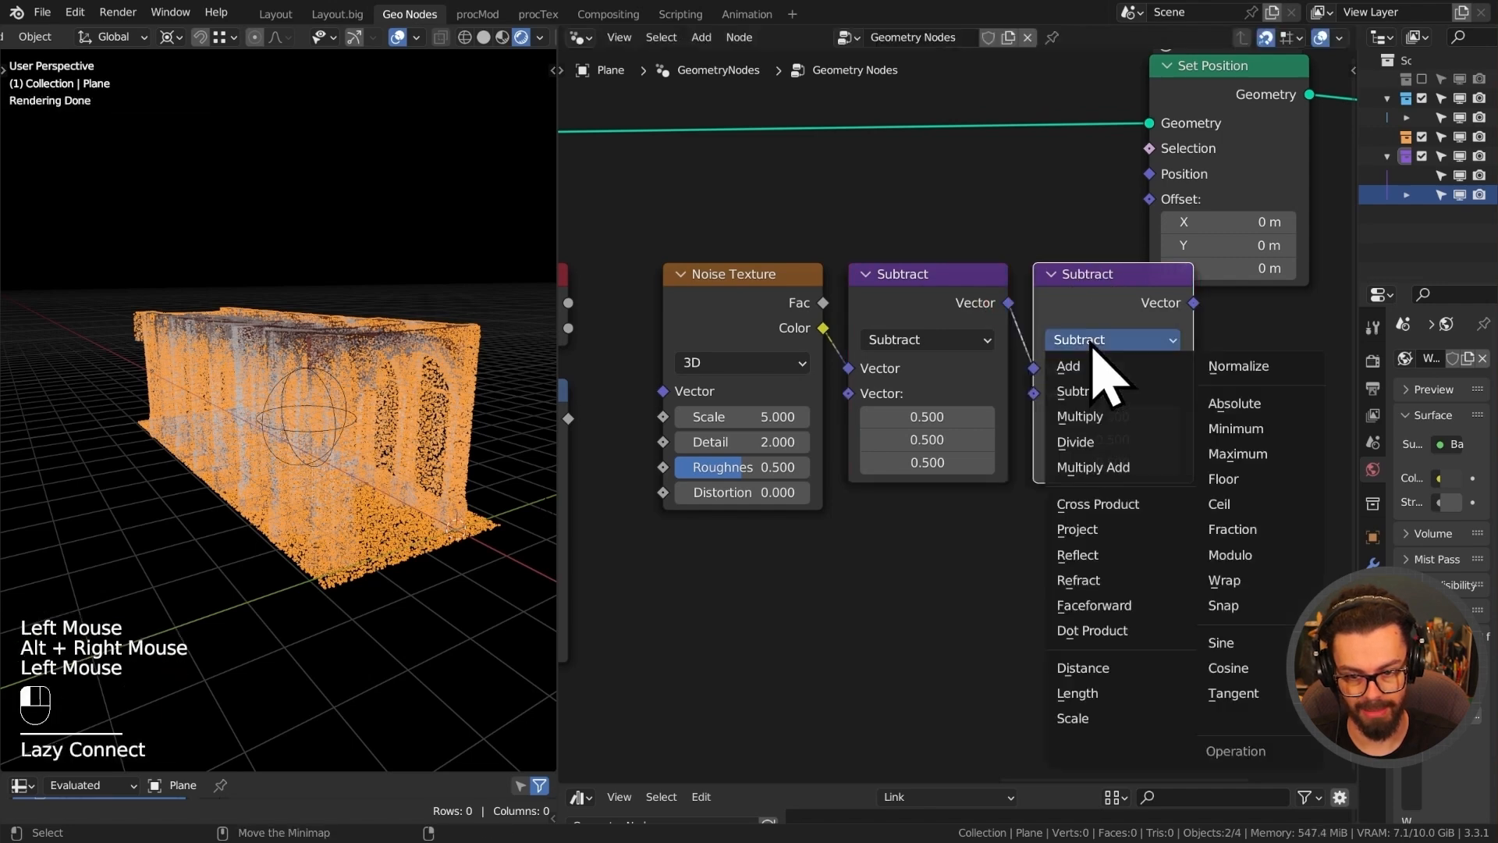
{"action": "left_click", "coordinate": [1075, 718]}
Move the Position, Object Info, Distance and Map Range nodes together beneath the noise nodes.
{"action": "scroll", "coordinate": [1069, 635], "scroll_direction": "down", "scroll_amount": 2}
{"action": "middle_click_drag", "start_coordinate": [1070, 635], "coordinate": [738, 546]}
{"action": "scroll", "coordinate": [738, 546], "scroll_direction": "down", "scroll_amount": 2}
{"action": "left_click_drag", "start_coordinate": [694, 543], "coordinate": [940, 371]}
{"action": "key", "text": "g"}
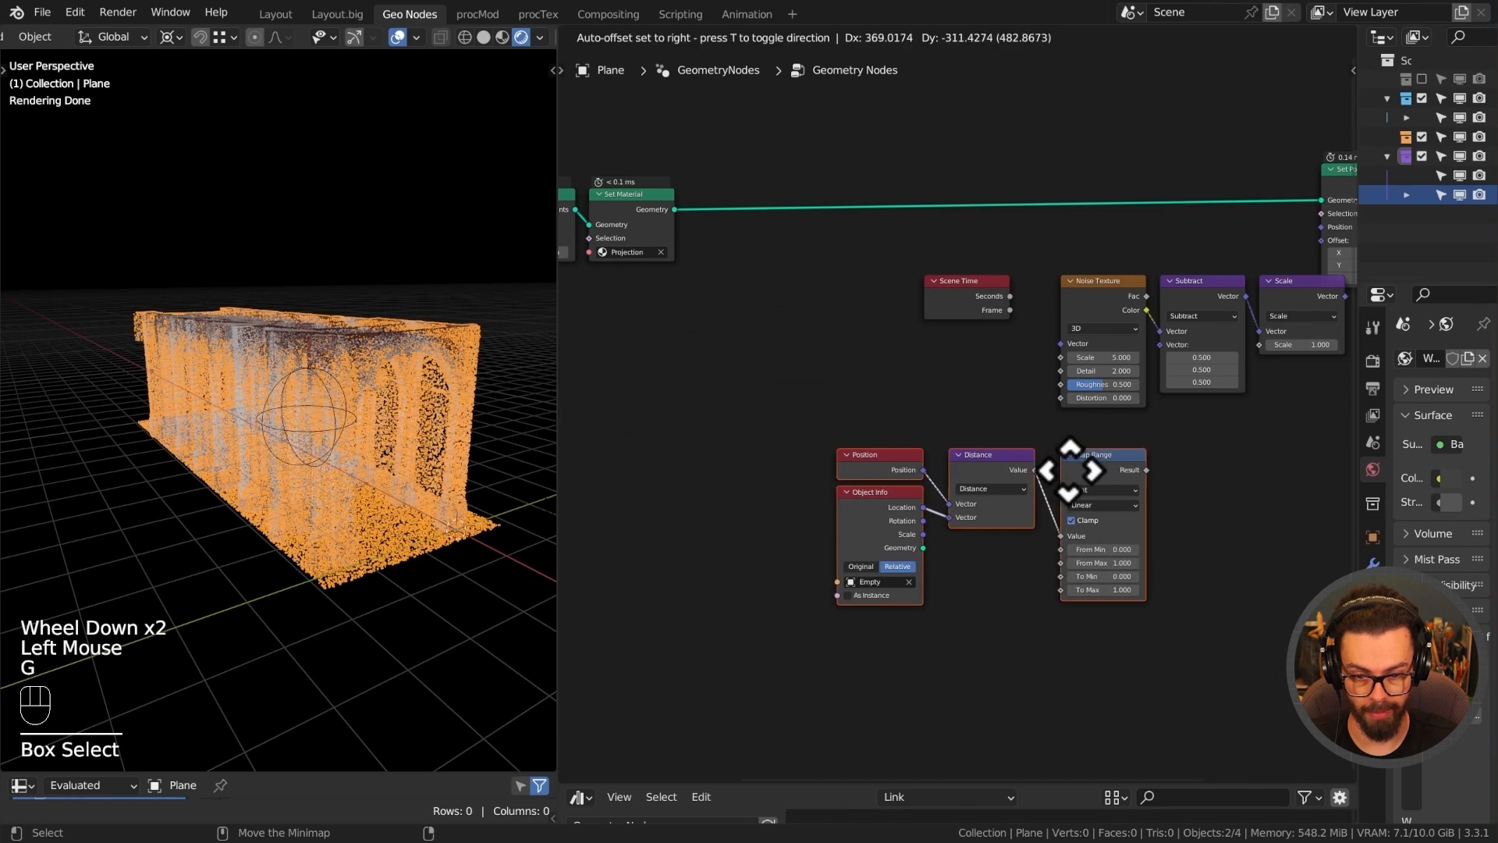
{"action": "left_click", "coordinate": [1069, 452]}
Bring Set Position closer to the Scale node.
{"action": "middle_click_drag", "start_coordinate": [1235, 397], "coordinate": [897, 428]}
{"action": "left_click_drag", "start_coordinate": [929, 174], "coordinate": [1224, 228]}
{"action": "key", "text": "g"}
{"action": "left_click", "coordinate": [974, 259]}
Link the Map Range result to the Scale node's Scale input.
{"action": "scroll", "coordinate": [788, 508], "scroll_direction": "up", "scroll_amount": 2}
{"action": "left_click_drag", "start_coordinate": [756, 517], "coordinate": [920, 378]}
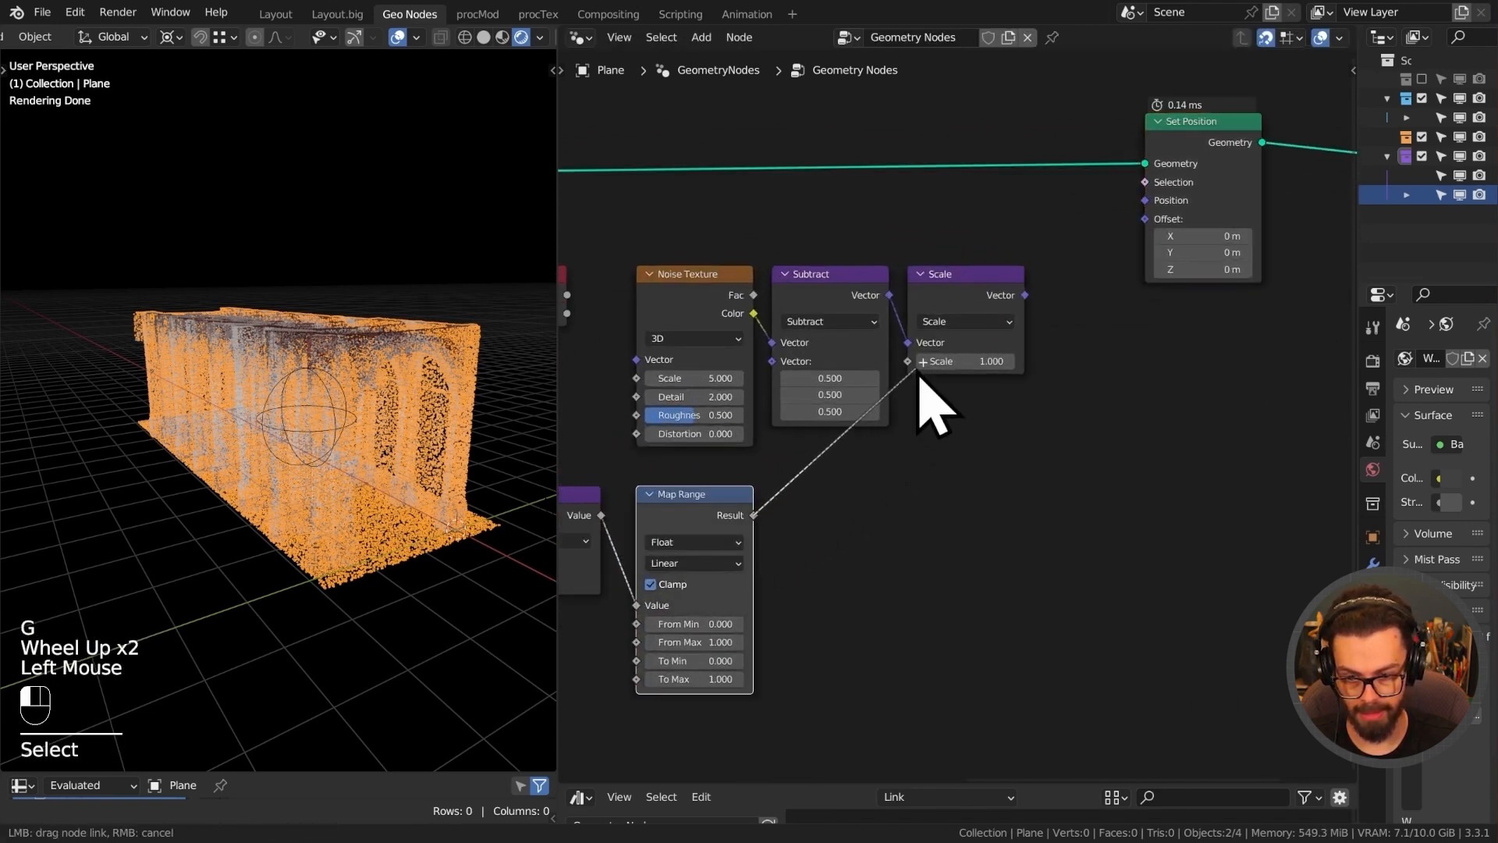
{"action": "middle_click_drag", "start_coordinate": [876, 550], "coordinate": [1111, 472]}
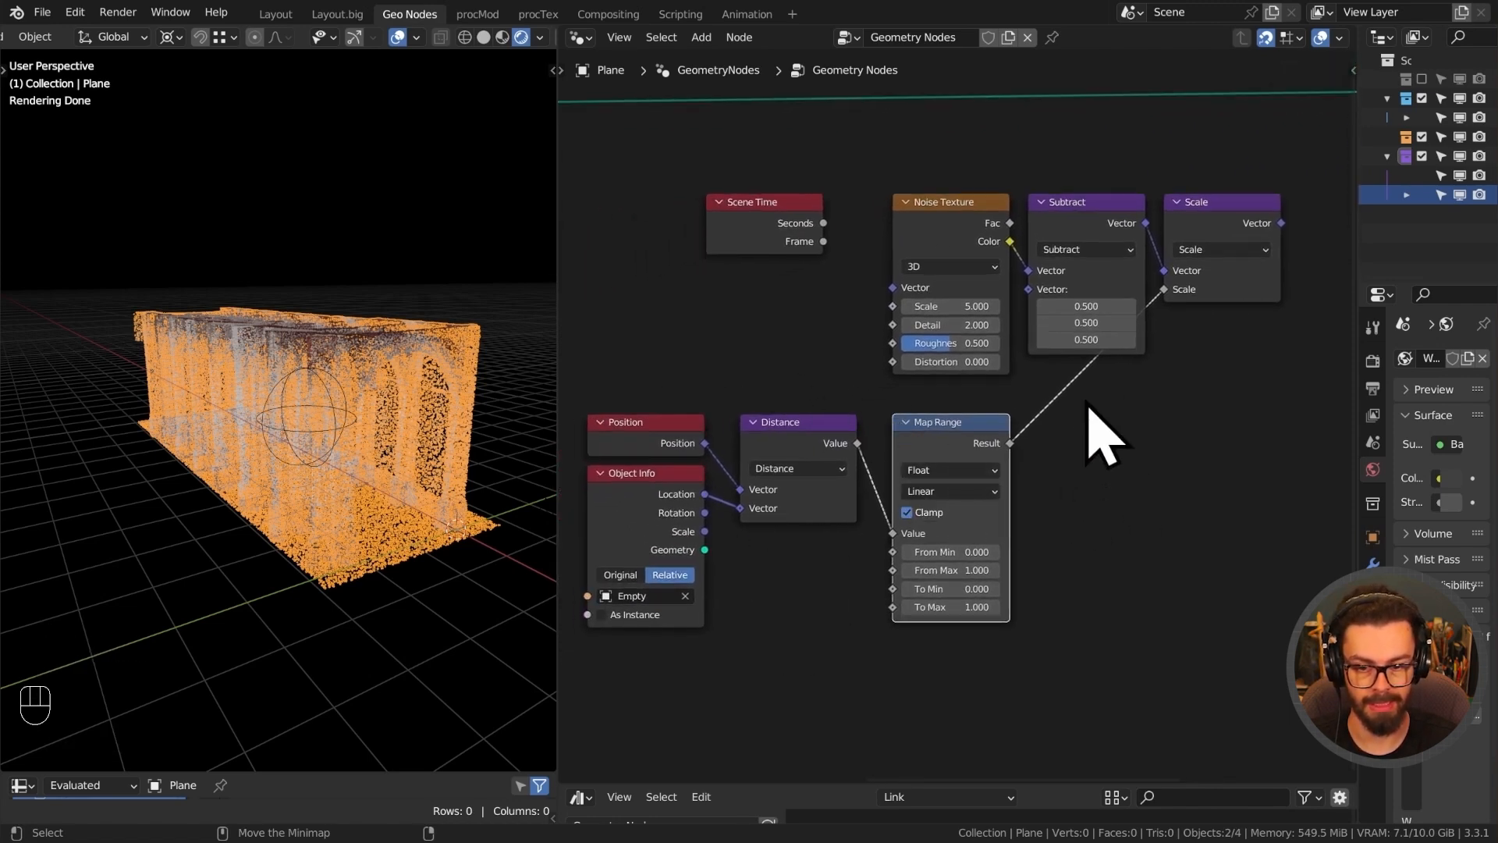
Link the Scale node's vector output to the Offset input of Set Position.
{"action": "middle_click_drag", "start_coordinate": [1086, 407], "coordinate": [903, 488]}
{"action": "middle_click_drag", "start_coordinate": [1046, 411], "coordinate": [832, 428]}
{"action": "scroll", "coordinate": [832, 428], "scroll_direction": "up", "scroll_amount": 1}
{"action": "scroll", "coordinate": [832, 437], "scroll_direction": "up", "scroll_amount": 2}
{"action": "left_click_drag", "start_coordinate": [846, 373], "coordinate": [889, 352]}
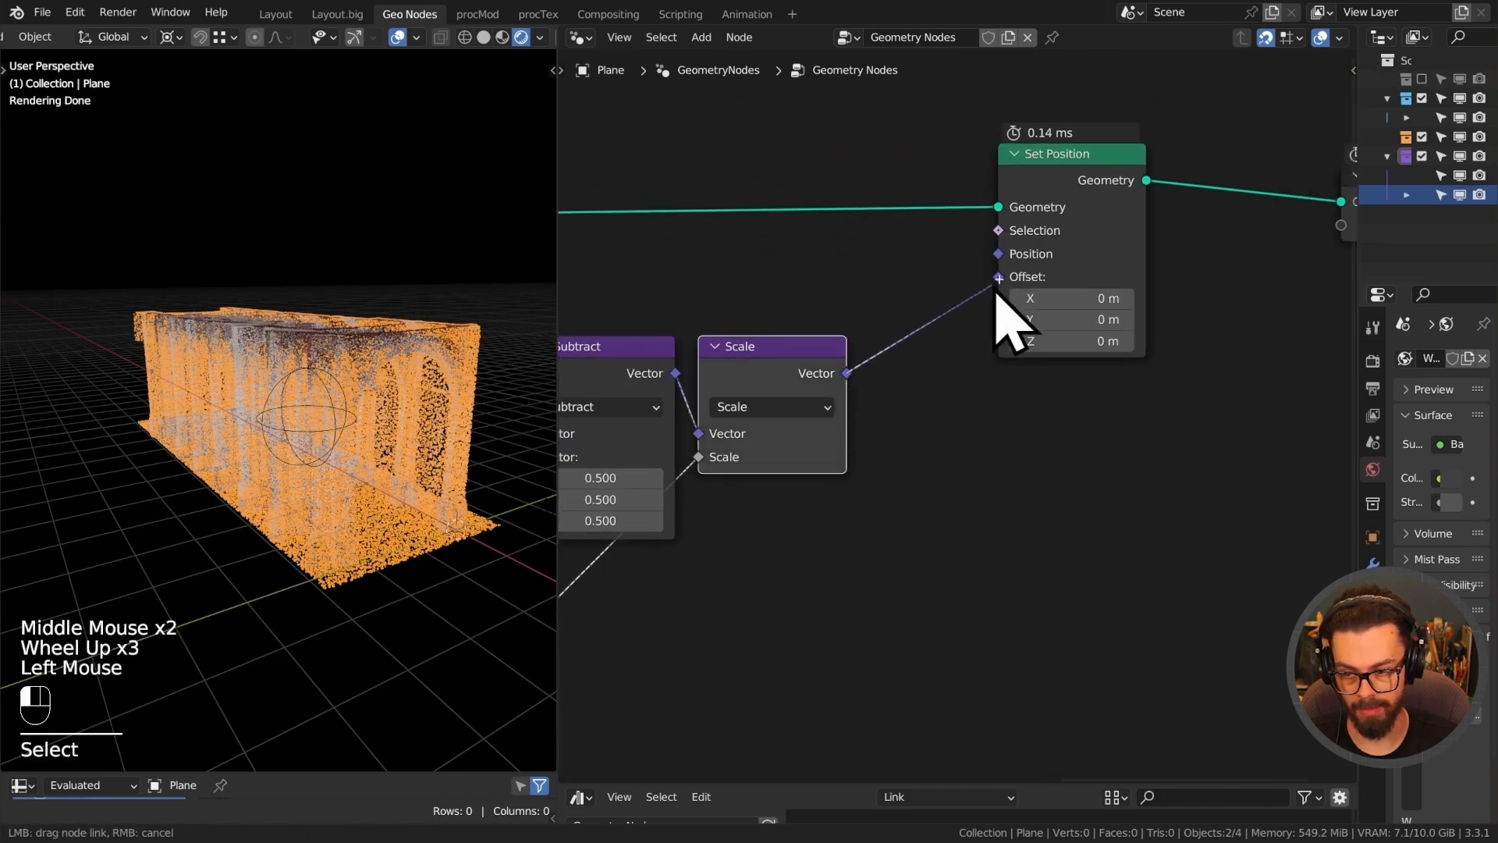
{"action": "left_click_drag", "start_coordinate": [995, 294], "coordinate": [998, 277]}
Select the empty inside the point cloud and move it through the corridor to its outer side.
{"action": "mouse_move", "coordinate": [304, 398]}
{"action": "middle_mouse_down"}
{"action": "mouse_move", "coordinate": [346, 361]}
{"action": "mouse_move", "coordinate": [288, 354]}
{"action": "mouse_move", "coordinate": [325, 335]}
{"action": "mouse_move", "coordinate": [303, 400]}
{"action": "middle_mouse_up"}
{"action": "left_click", "coordinate": [302, 401]}
{"action": "left_click", "coordinate": [289, 415]}
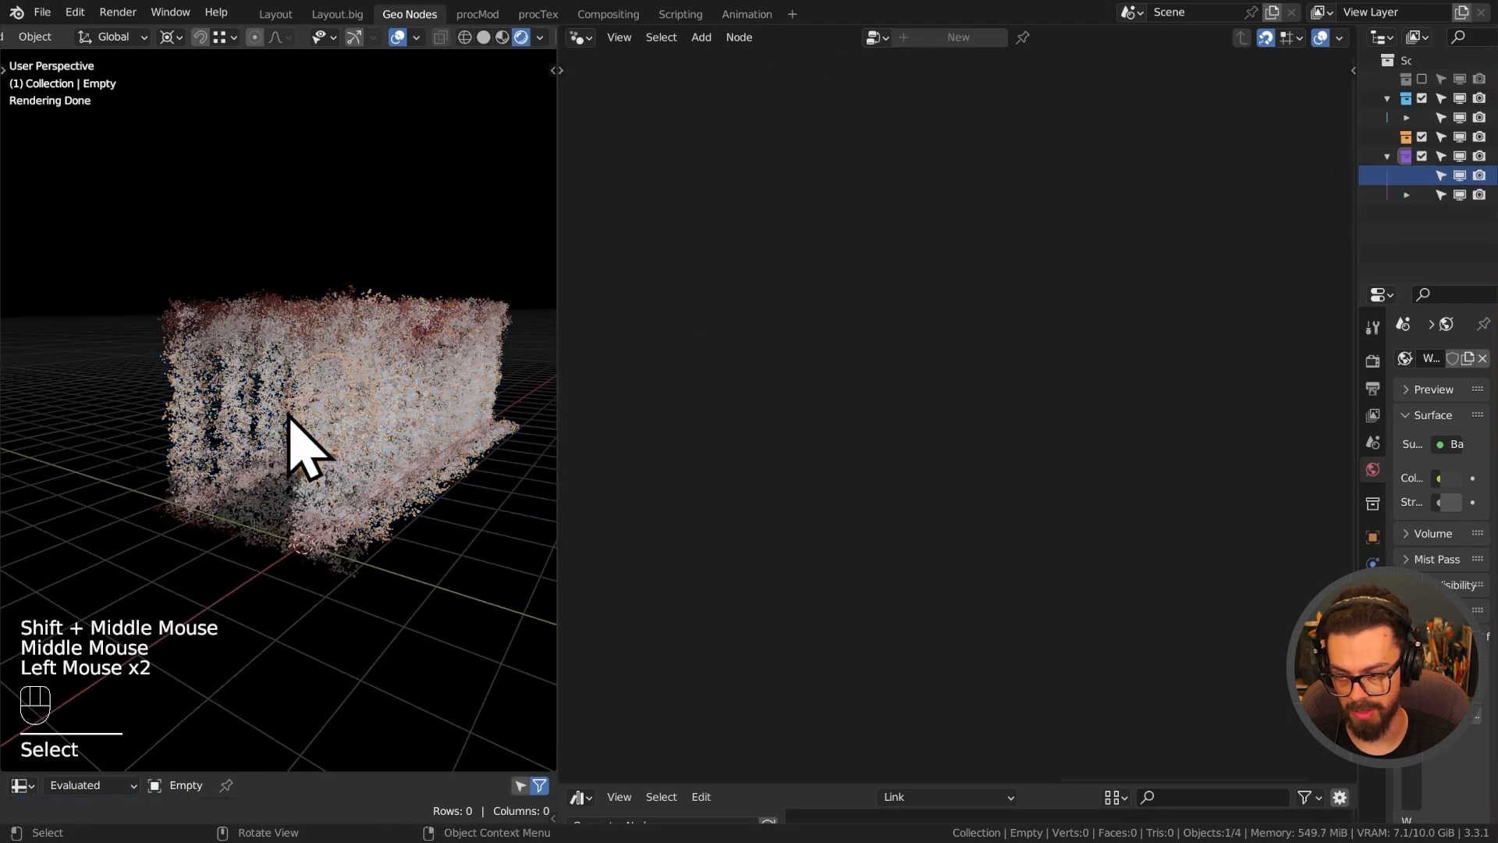
{"action": "key", "text": "g"}
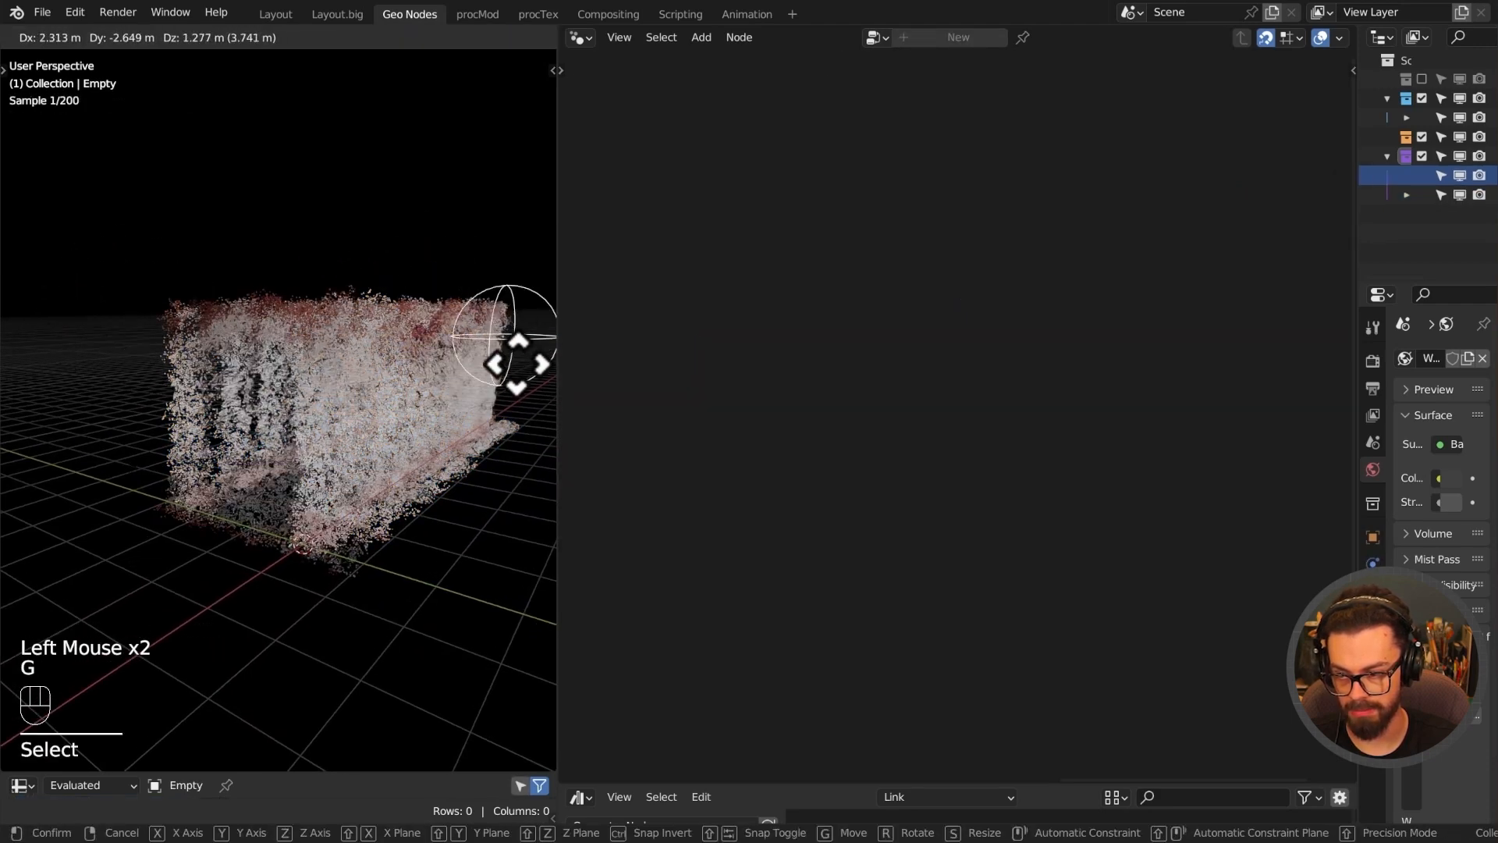
{"action": "left_click", "coordinate": [147, 417]}
Reposition the empty around the corridor's columns in several moves, working from different viewing angles.
{"action": "scroll", "coordinate": [167, 452], "scroll_direction": "up", "scroll_amount": 1}
{"action": "scroll", "coordinate": [167, 452], "scroll_direction": "up", "scroll_amount": 1}
{"action": "middle_click_drag", "start_coordinate": [167, 452], "coordinate": [351, 445], "text": "shift"}
{"action": "key", "text": "g"}
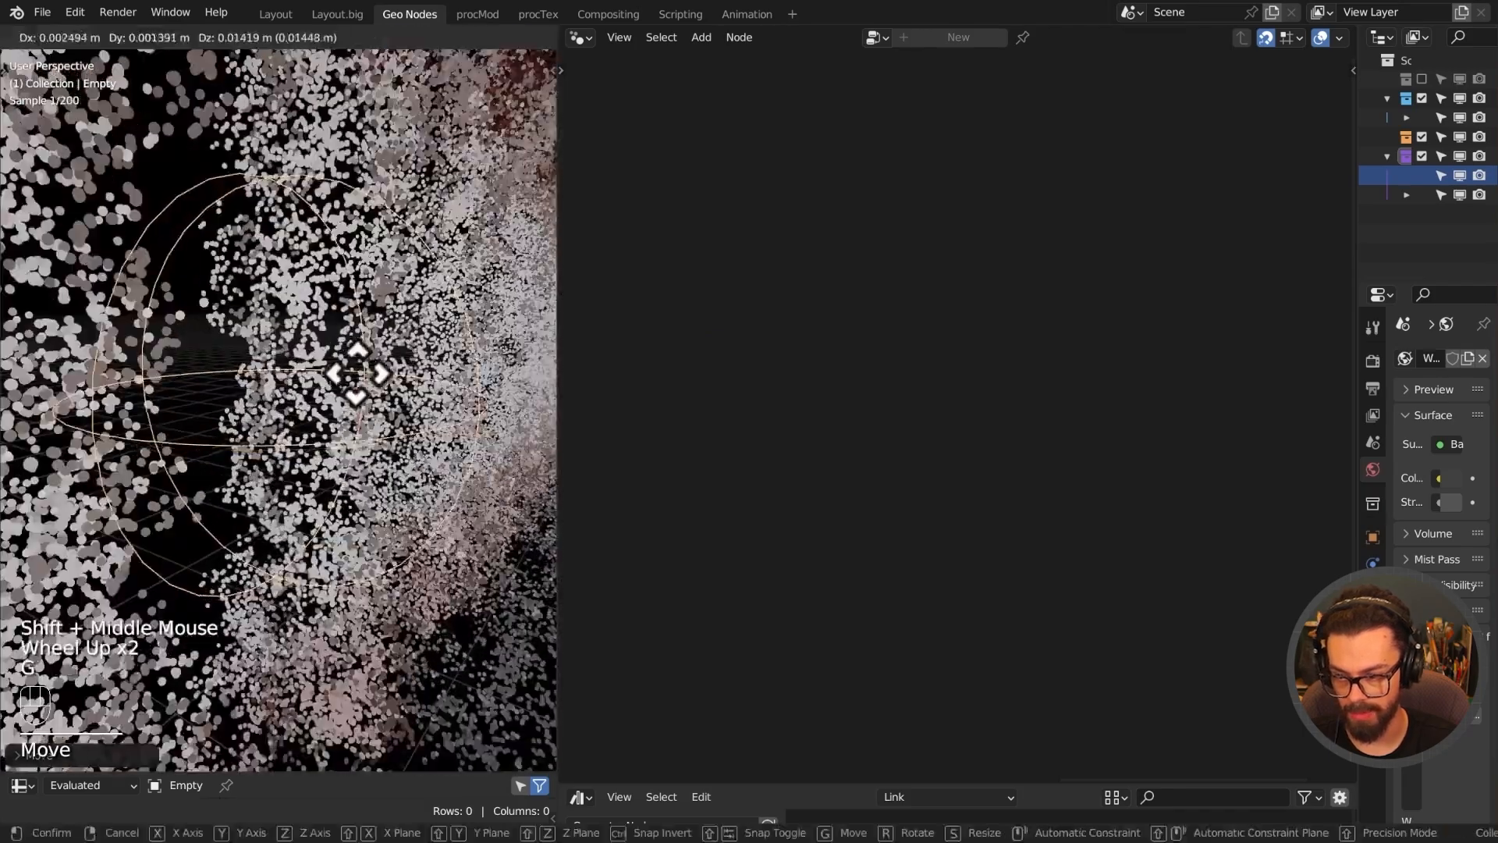
{"action": "left_click", "coordinate": [358, 367]}
{"action": "middle_click_drag", "start_coordinate": [358, 367], "coordinate": [341, 461]}
{"action": "key", "text": "g"}
{"action": "left_click", "coordinate": [232, 427]}
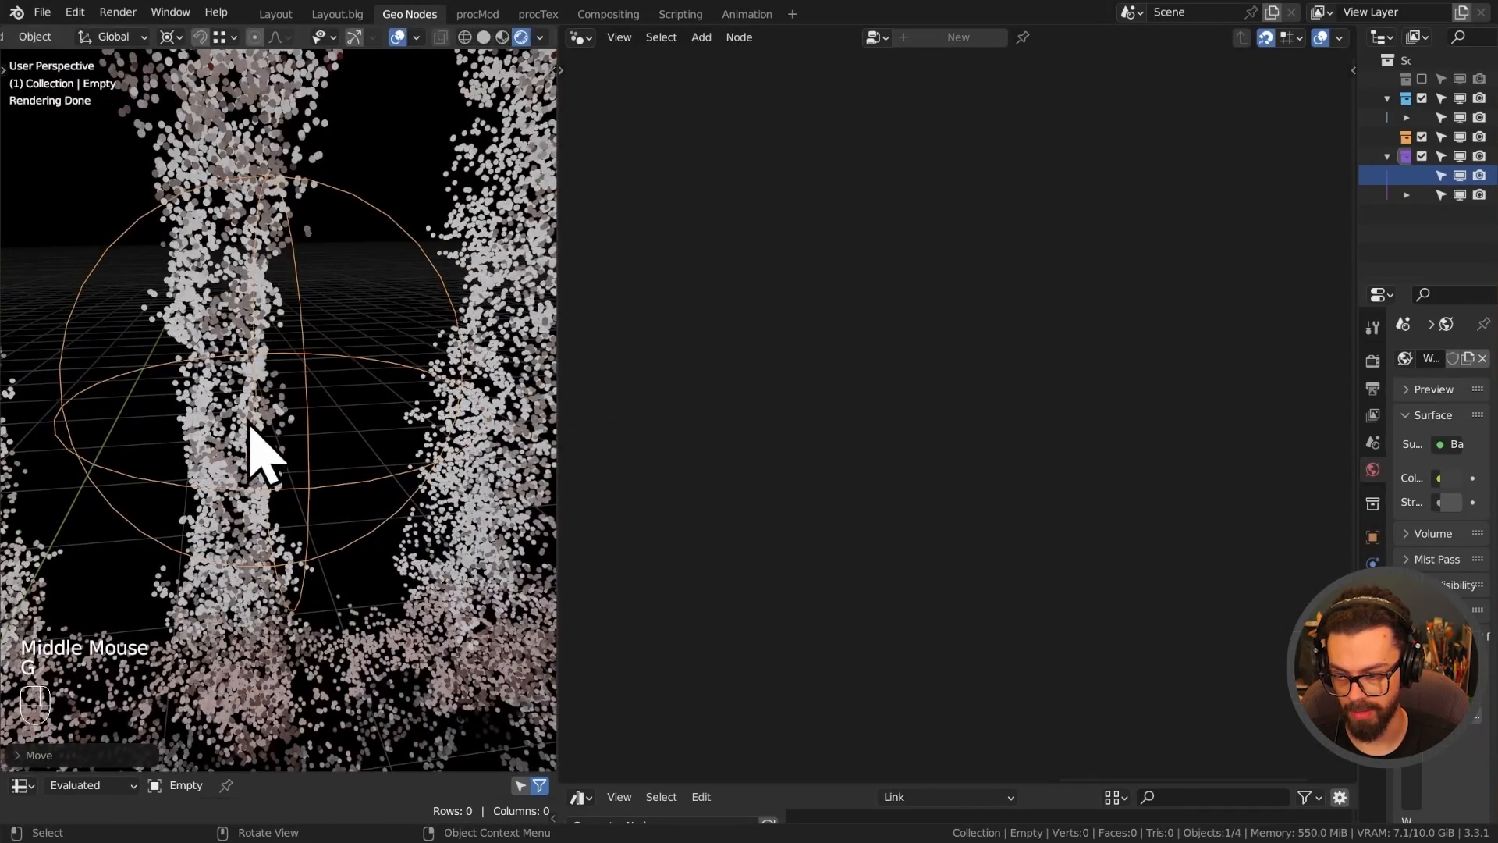
{"action": "middle_click_drag", "start_coordinate": [231, 427], "coordinate": [435, 508]}
{"action": "key", "text": "g"}
{"action": "left_click", "coordinate": [443, 493]}
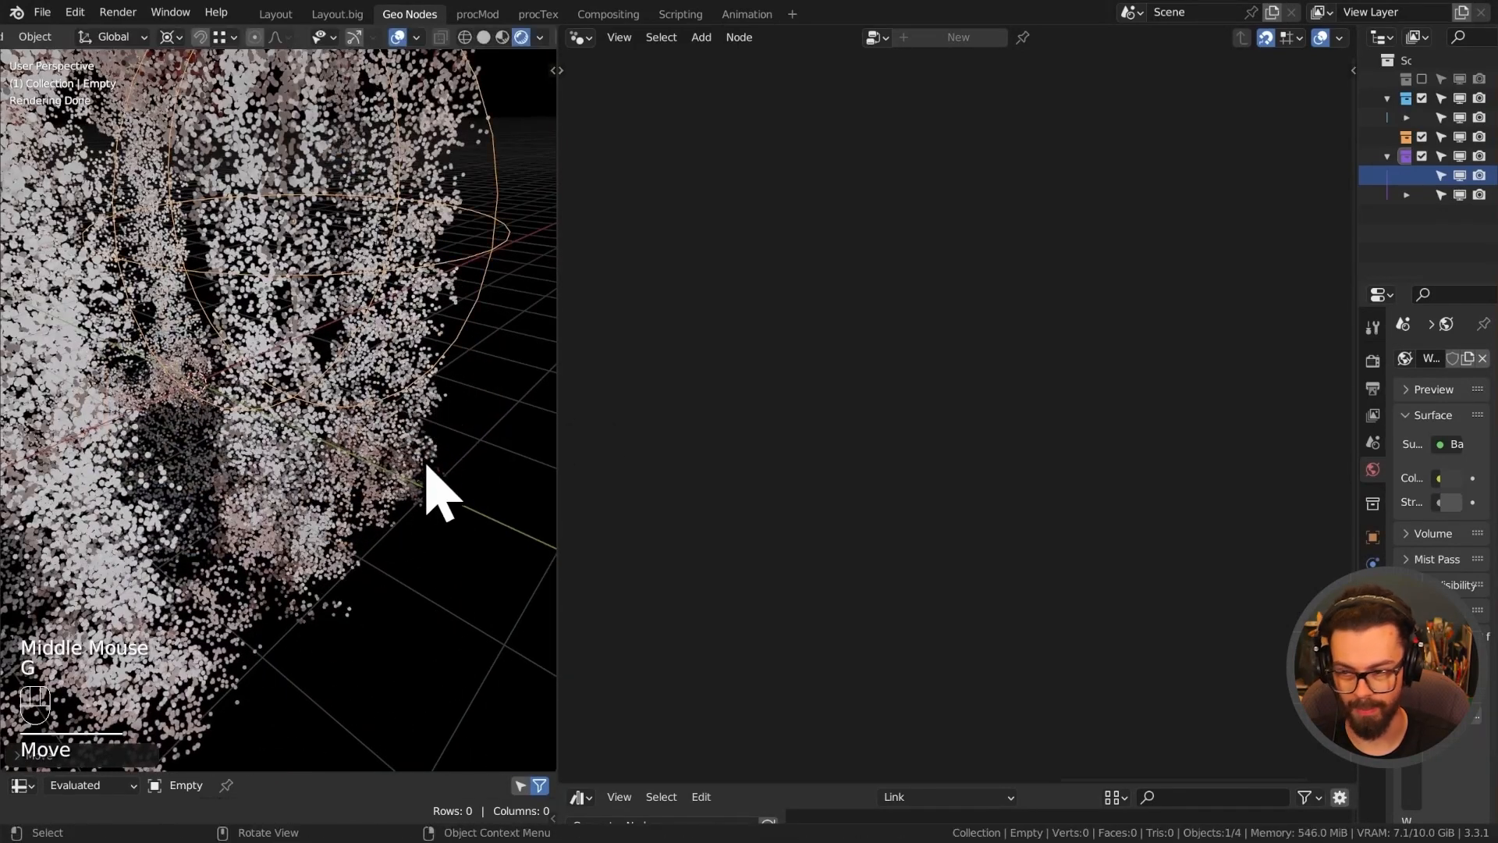
Select the corridor plane and turn off Clamp on its Map Range node.
{"action": "left_click", "coordinate": [417, 446]}
{"action": "scroll", "coordinate": [687, 431], "scroll_direction": "down", "scroll_amount": 3}
{"action": "middle_click_drag", "start_coordinate": [687, 431], "coordinate": [1160, 328]}
{"action": "scroll", "coordinate": [983, 490], "scroll_direction": "up", "scroll_amount": 4}
{"action": "middle_click_drag", "start_coordinate": [980, 487], "coordinate": [918, 360]}
{"action": "middle_click_drag", "start_coordinate": [1046, 482], "coordinate": [1087, 411], "text": "ctrl"}
{"action": "scroll", "coordinate": [437, 425], "scroll_direction": "down", "scroll_amount": 2}
{"action": "scroll", "coordinate": [449, 456], "scroll_direction": "down", "scroll_amount": 2}
{"action": "middle_click_drag", "start_coordinate": [449, 456], "coordinate": [367, 458], "text": "shift"}
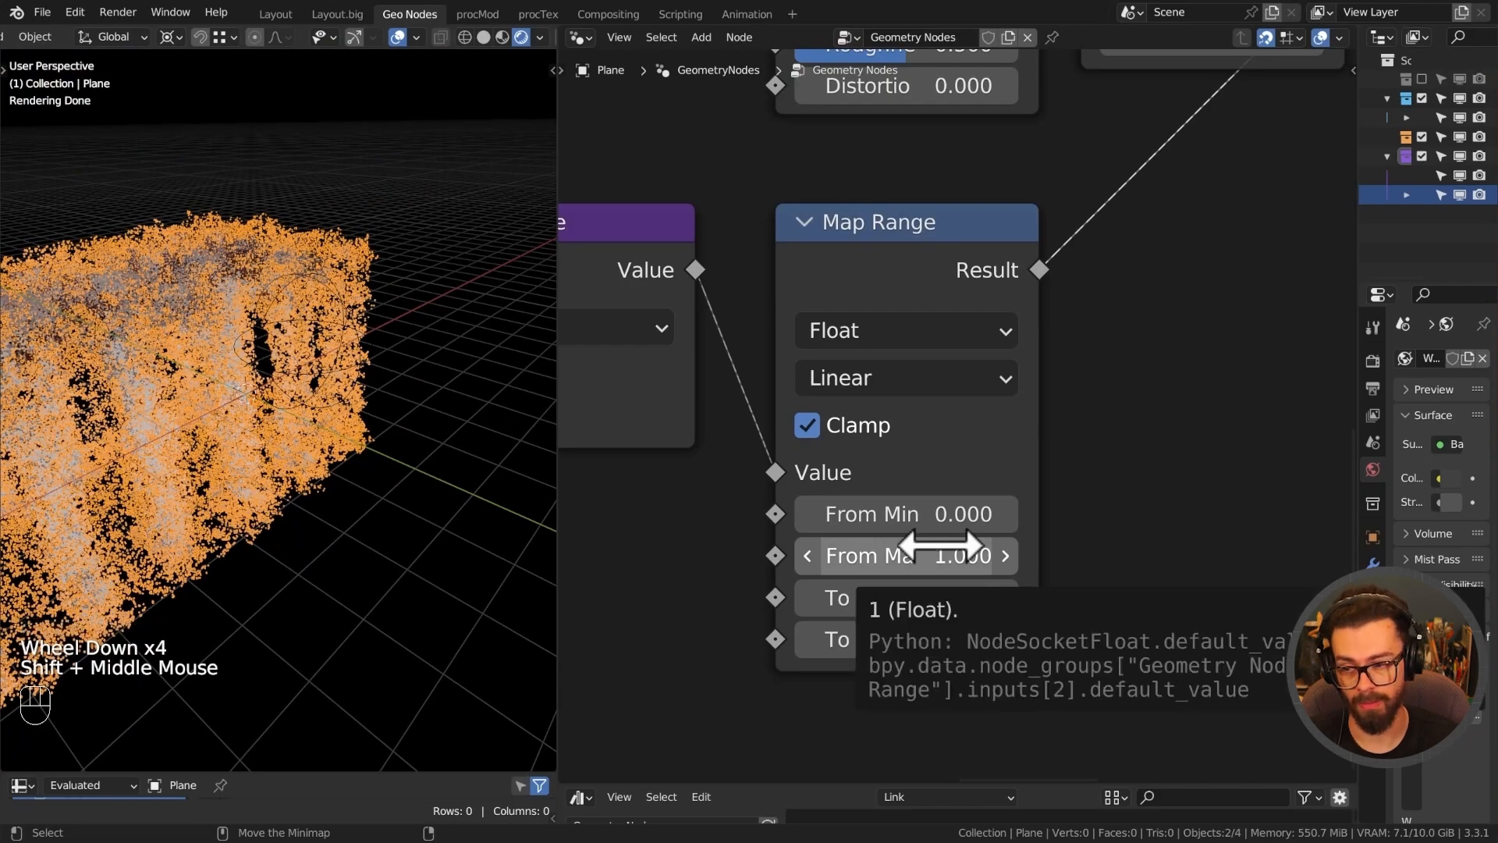
{"action": "left_click", "coordinate": [809, 447]}
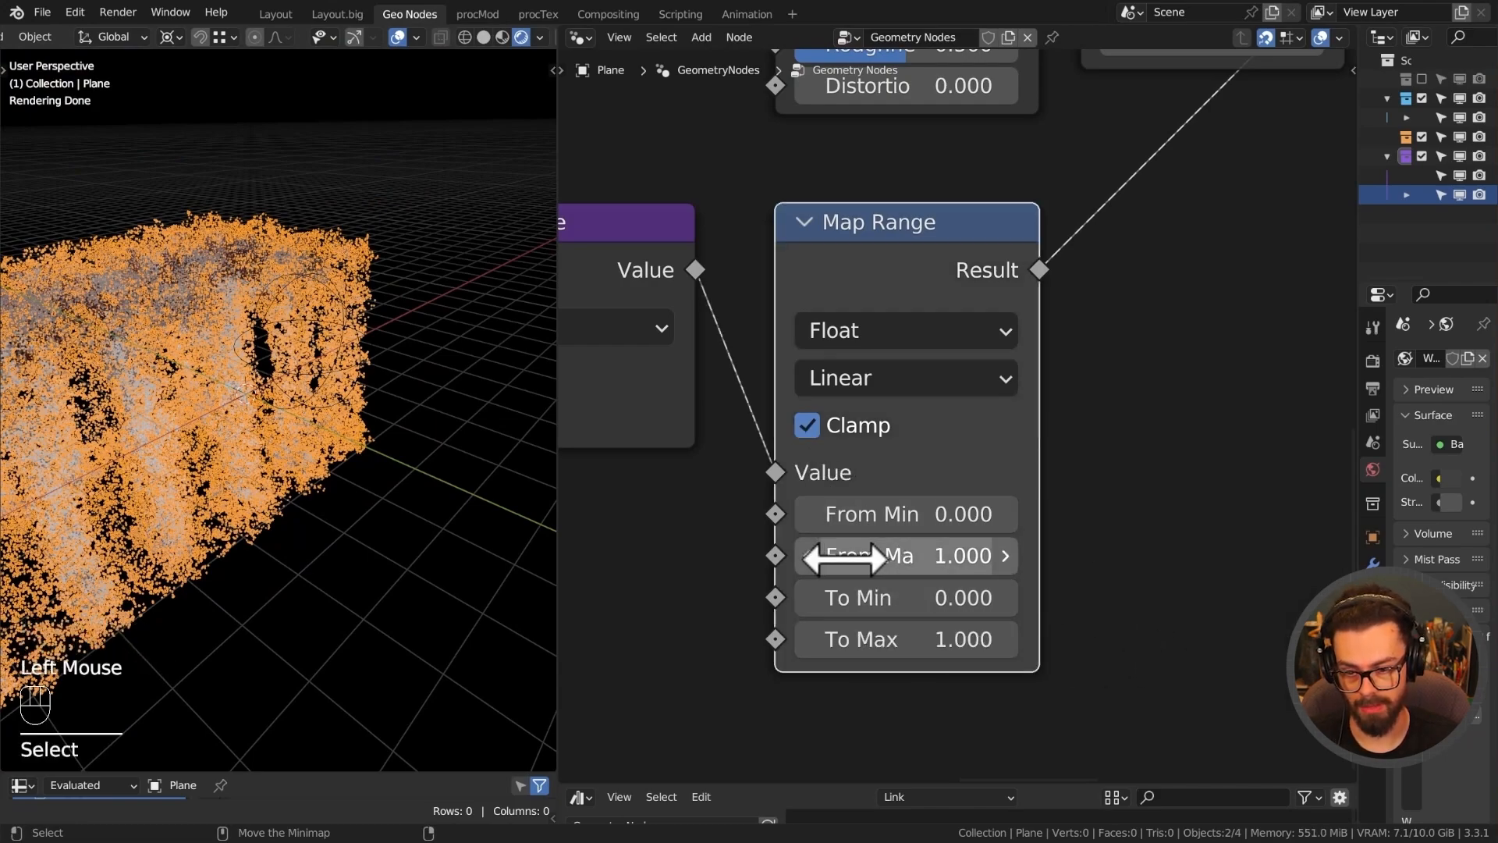
{"action": "left_click", "coordinate": [809, 426]}
Set the Map Range node's From Min to 2 and From Max to 4.
{"action": "middle_click_drag", "start_coordinate": [312, 461], "coordinate": [217, 468]}
{"action": "scroll", "coordinate": [313, 465], "scroll_direction": "down", "scroll_amount": 2}
{"action": "middle_click_drag", "start_coordinate": [313, 462], "coordinate": [284, 475]}
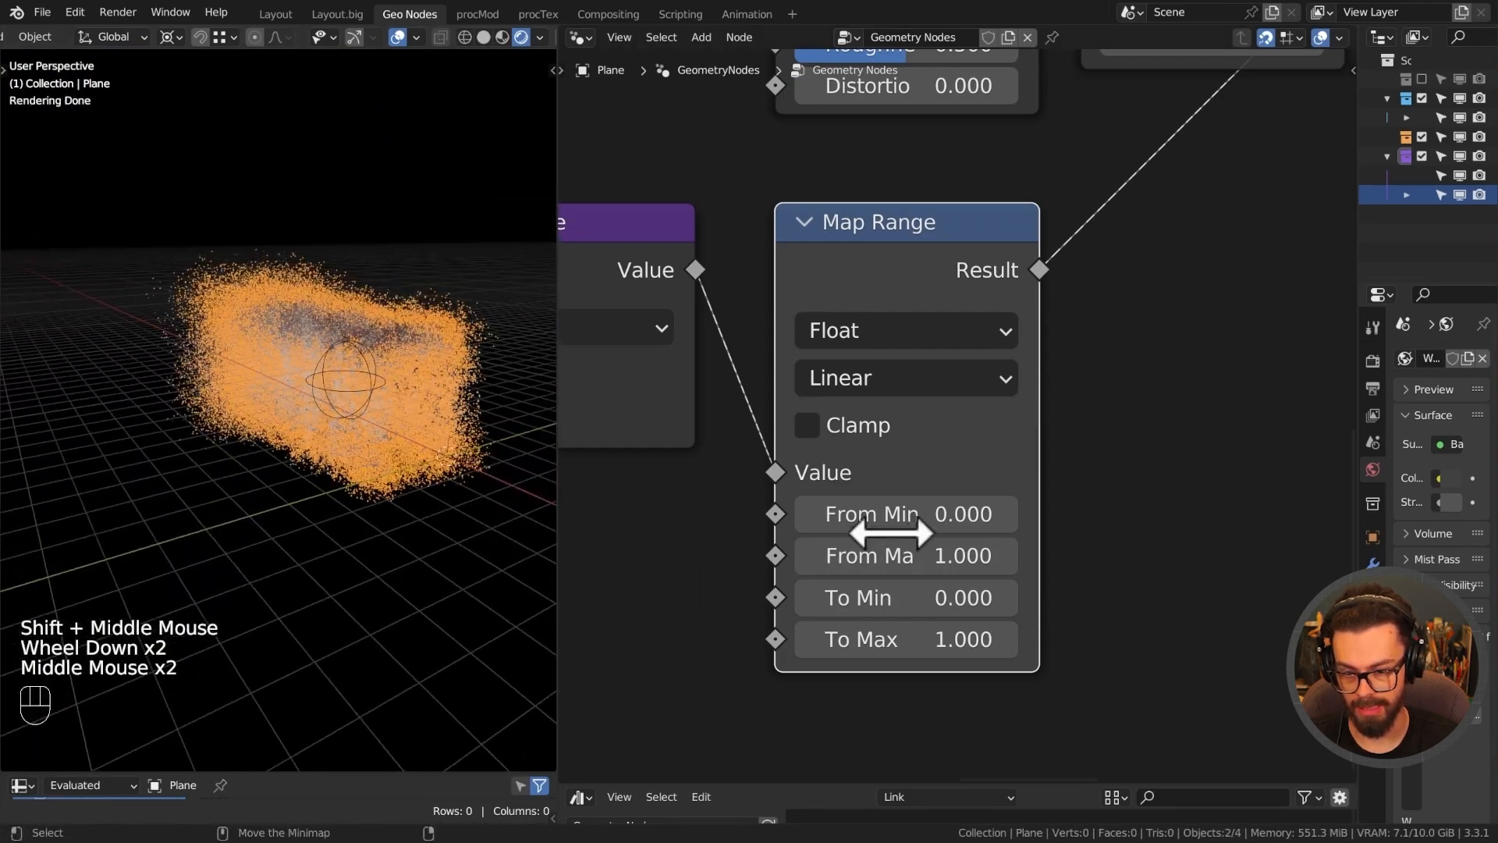
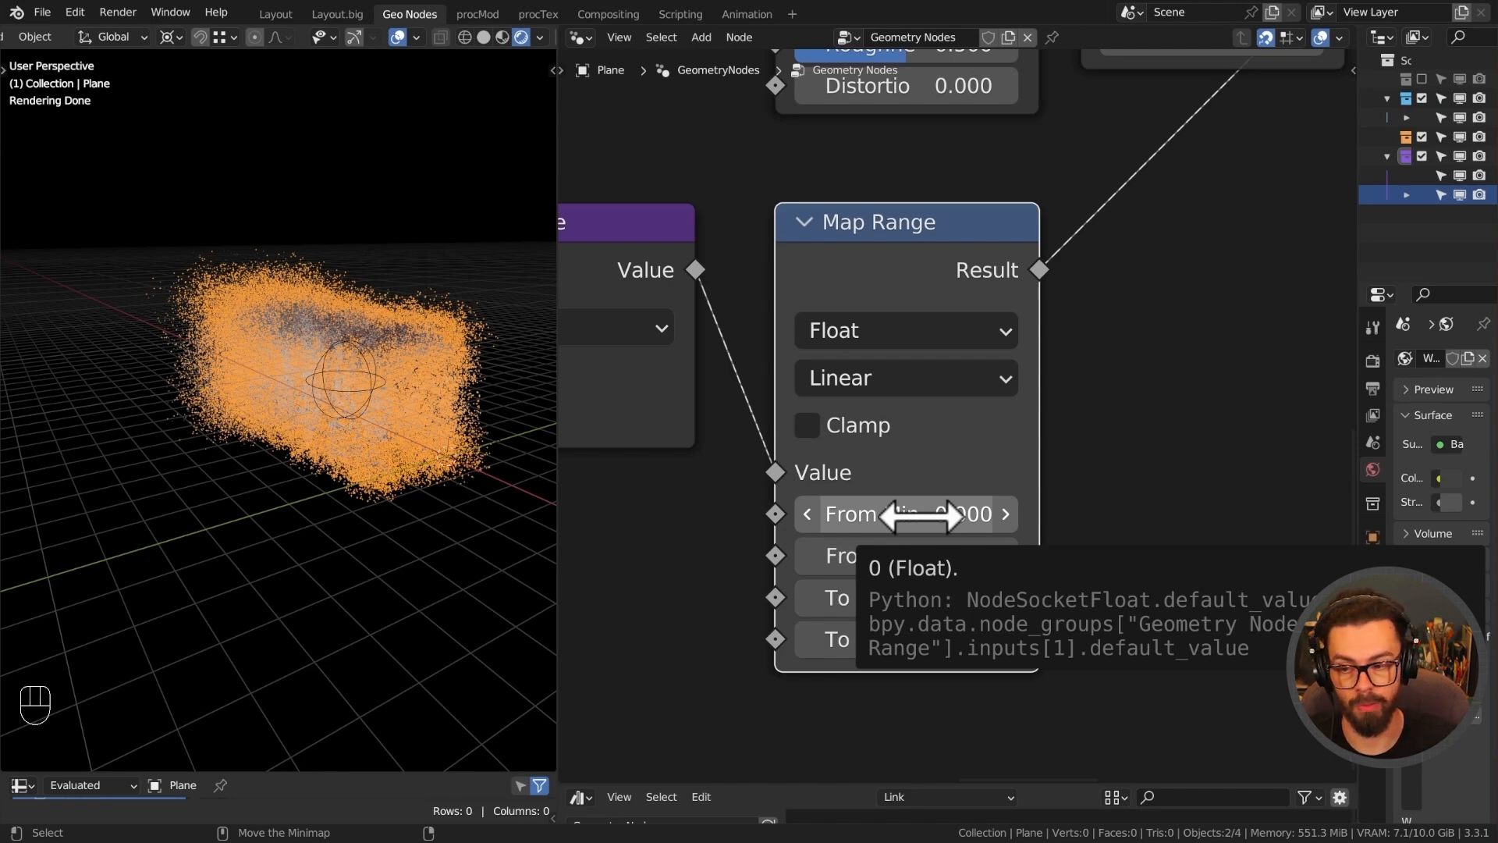
{"action": "left_click", "coordinate": [897, 513]}
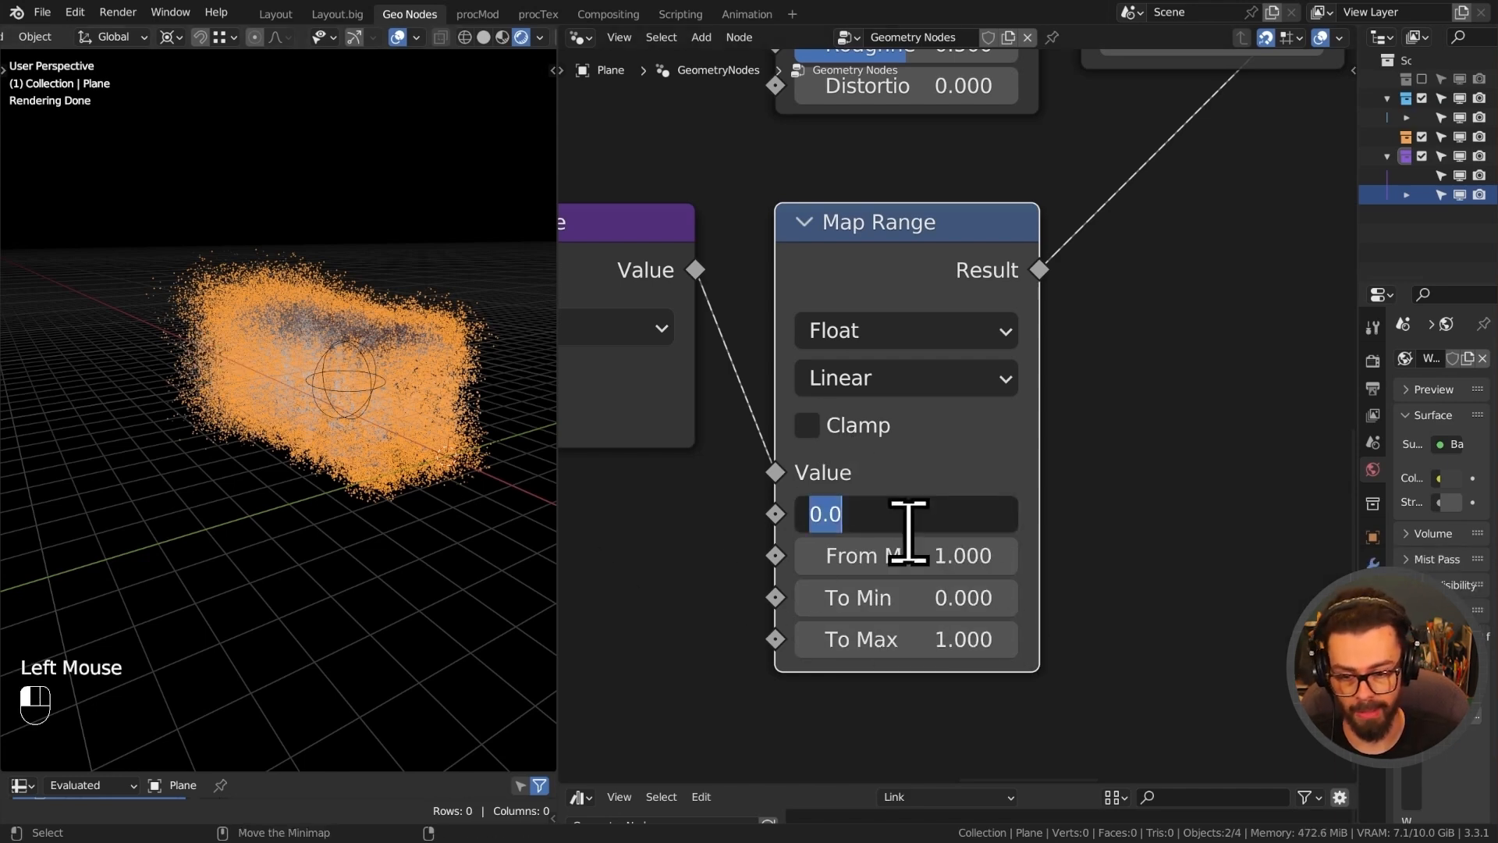
{"action": "type", "text": "2"}
{"action": "key", "text": "Tab"}
{"action": "type", "text": "4"}
{"action": "key", "text": "Return"}
{"action": "scroll", "coordinate": [335, 361], "scroll_direction": "up", "scroll_amount": 3}
{"action": "middle_click_drag", "start_coordinate": [367, 375], "coordinate": [415, 401]}
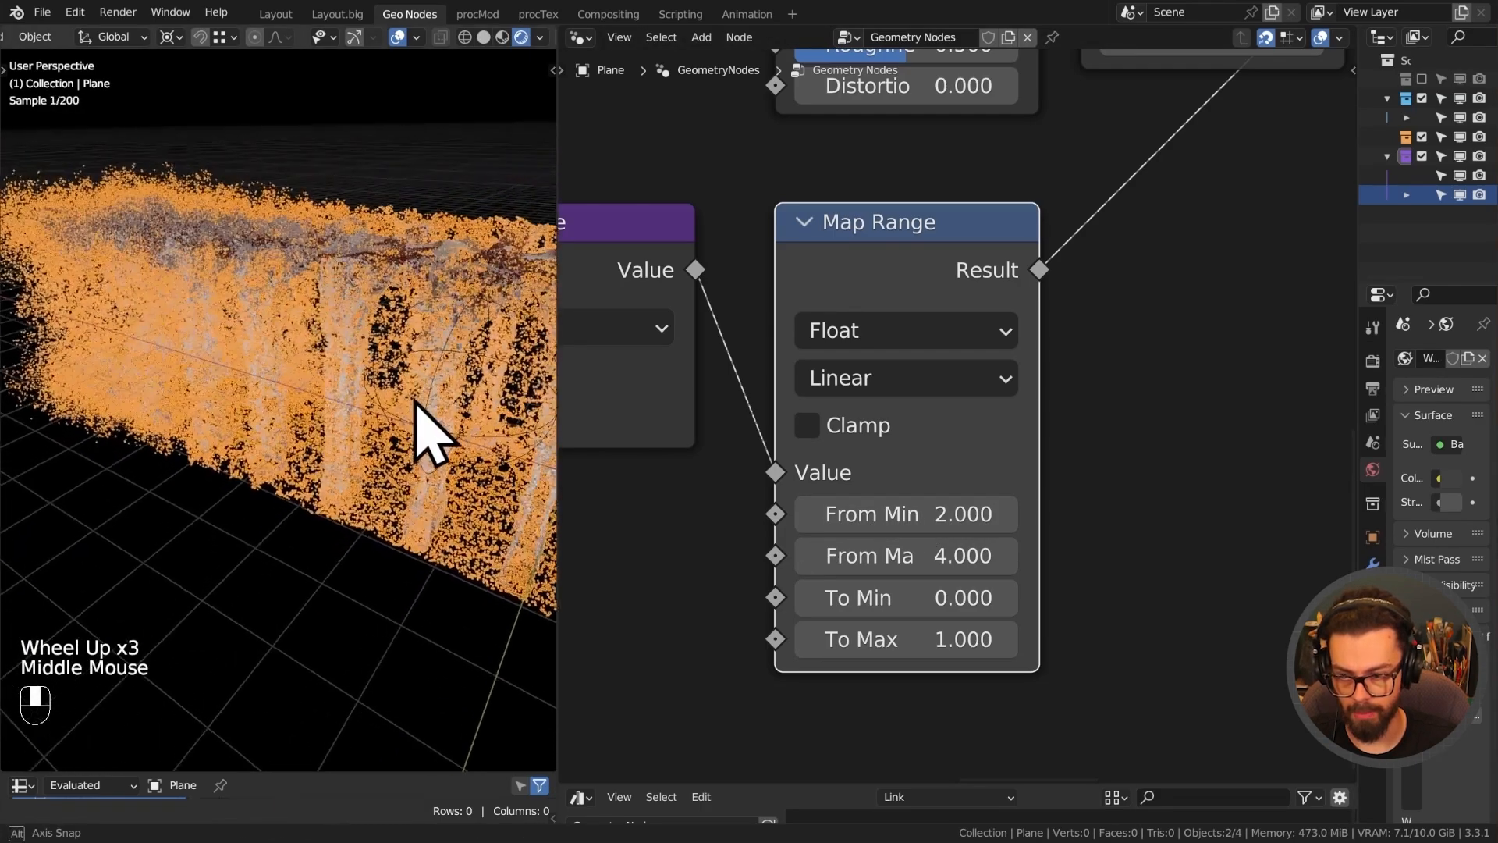
Add a Math node beside the Map Range node and set its operation to Maximum.
{"action": "middle_click_drag", "start_coordinate": [950, 587], "coordinate": [842, 472], "text": "shift"}
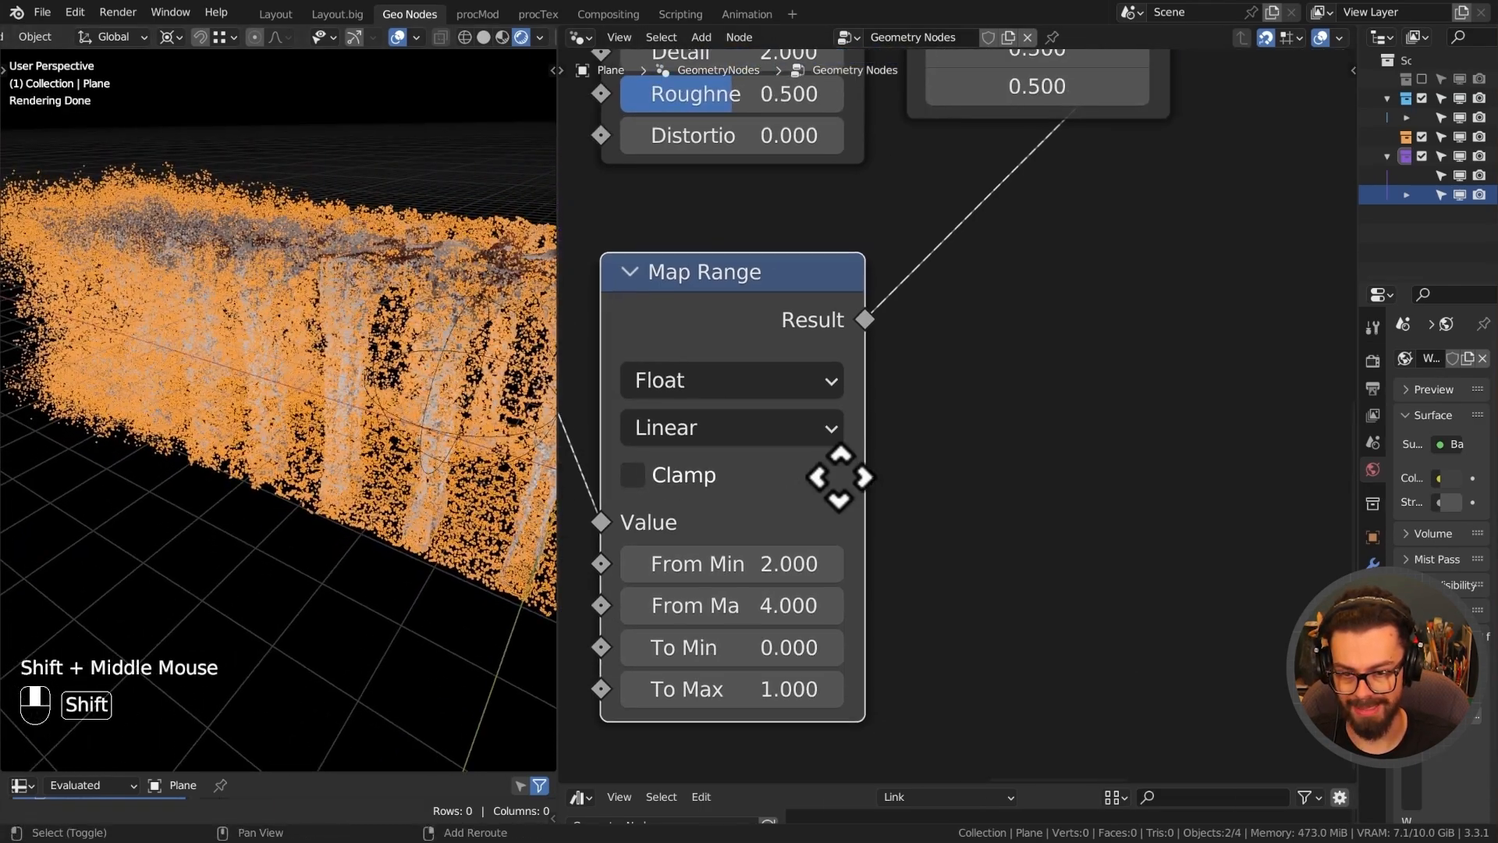
{"action": "scroll", "coordinate": [902, 475], "scroll_direction": "down", "scroll_amount": 2}
{"action": "key", "text": "shift+a"}
{"action": "mouse_move", "coordinate": [1019, 413]}
{"action": "left_click", "coordinate": [1037, 338]}
{"action": "key", "text": "q"}
{"action": "left_click", "coordinate": [989, 342]}
{"action": "left_click", "coordinate": [991, 348]}
{"action": "left_click", "coordinate": [1061, 412]}
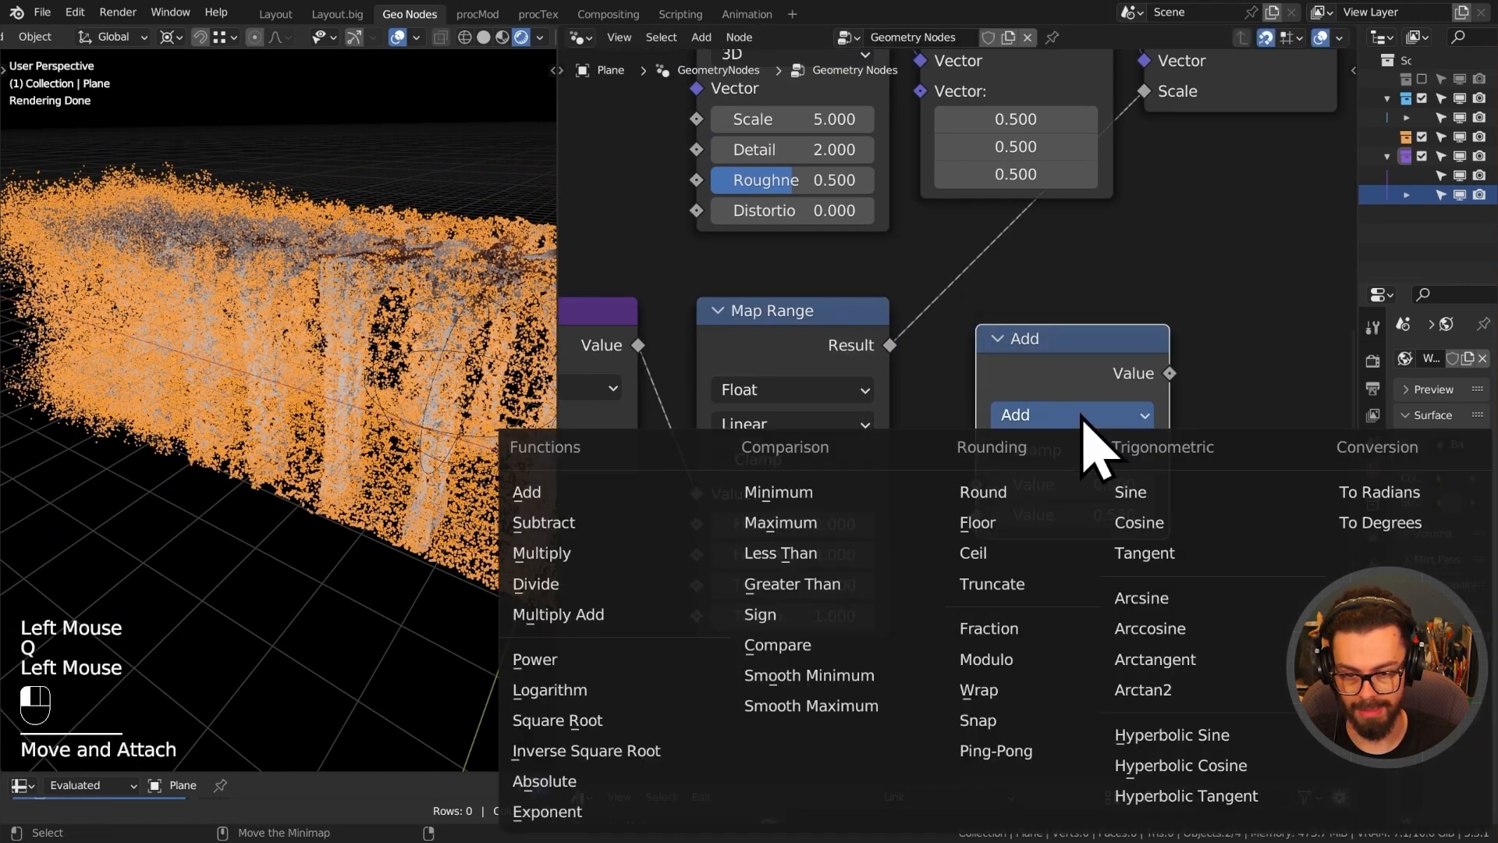
{"action": "left_click", "coordinate": [800, 523]}
Insert the Maximum node on the link between the Map Range result and the Scale node's Scale input.
{"action": "left_click_drag", "start_coordinate": [1061, 360], "coordinate": [983, 306]}
{"action": "key", "text": "g"}
{"action": "left_click", "coordinate": [1030, 352]}
{"action": "key", "text": "Return"}
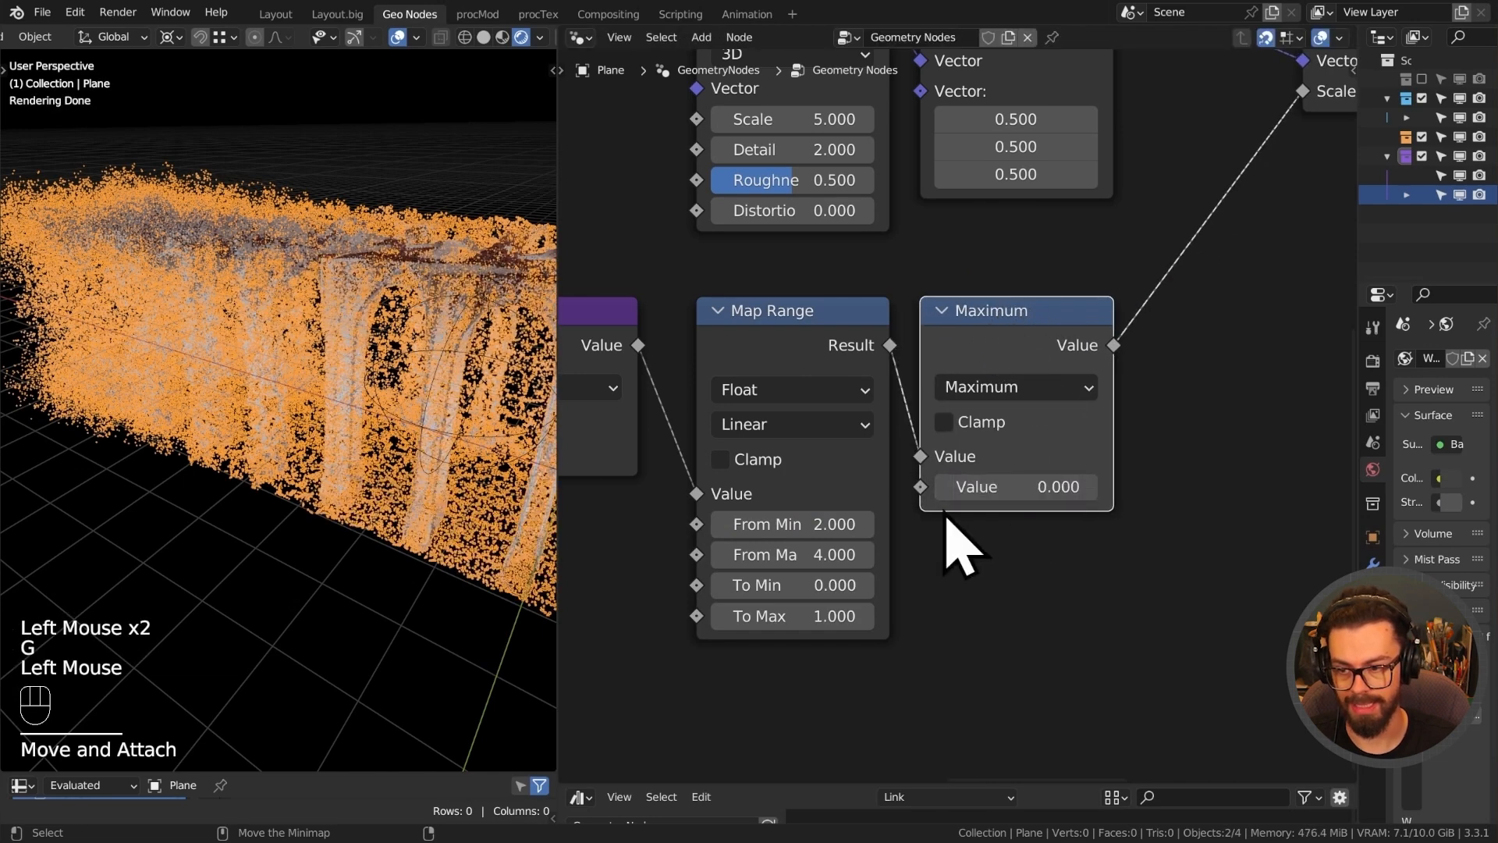
Mute the Maximum node and annotate a rising line beneath the nodes, circling two points and extending it beyond both.
{"action": "middle_click_drag", "start_coordinate": [1022, 507], "coordinate": [1012, 474]}
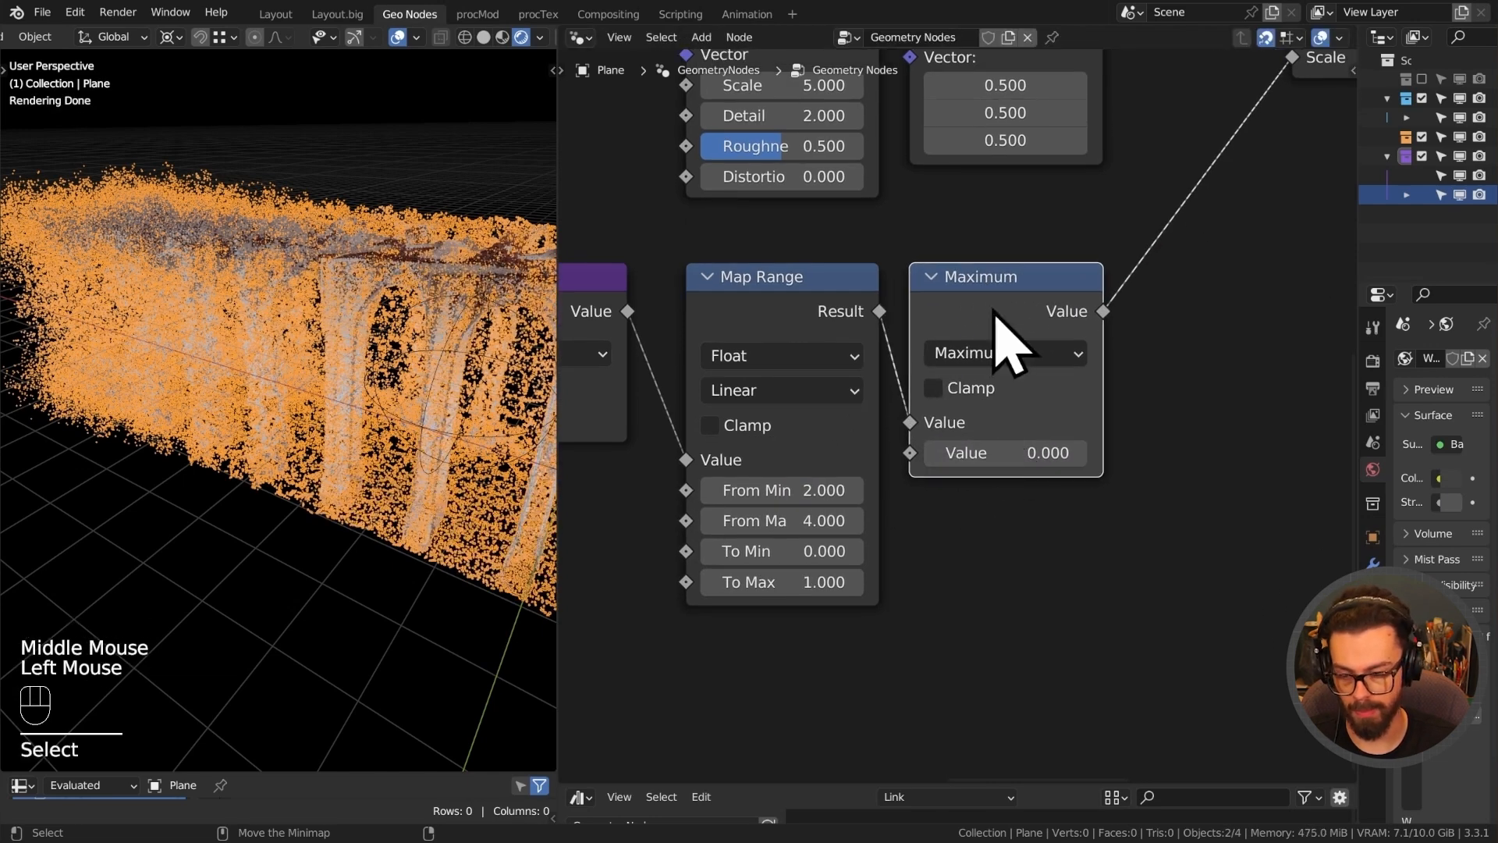
{"action": "key", "text": "m"}
{"action": "middle_click_drag", "start_coordinate": [938, 542], "coordinate": [727, 387]}
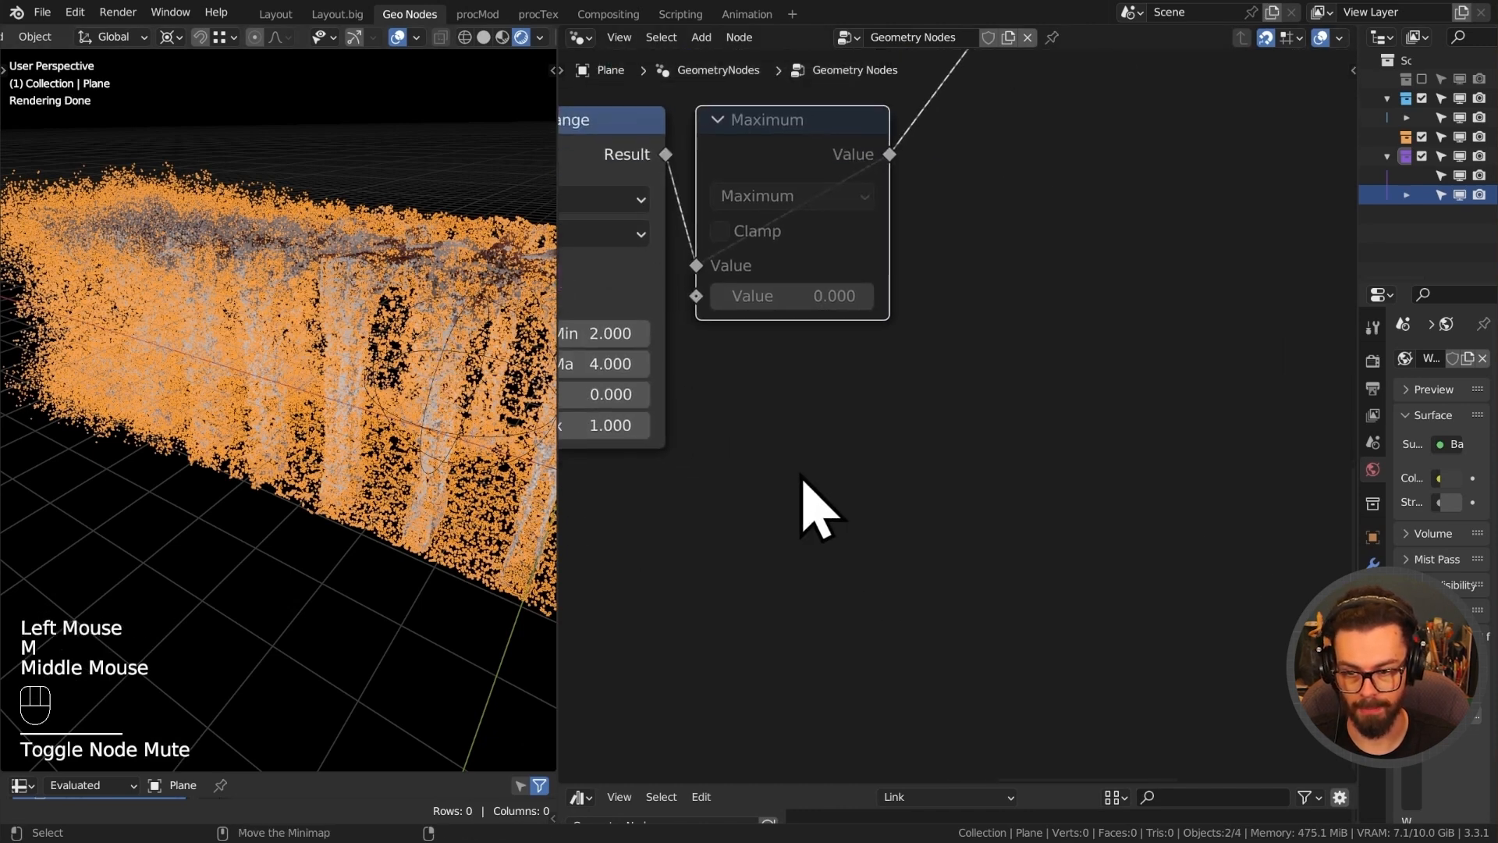
{"action": "middle_click_drag", "start_coordinate": [815, 481], "coordinate": [946, 457]}
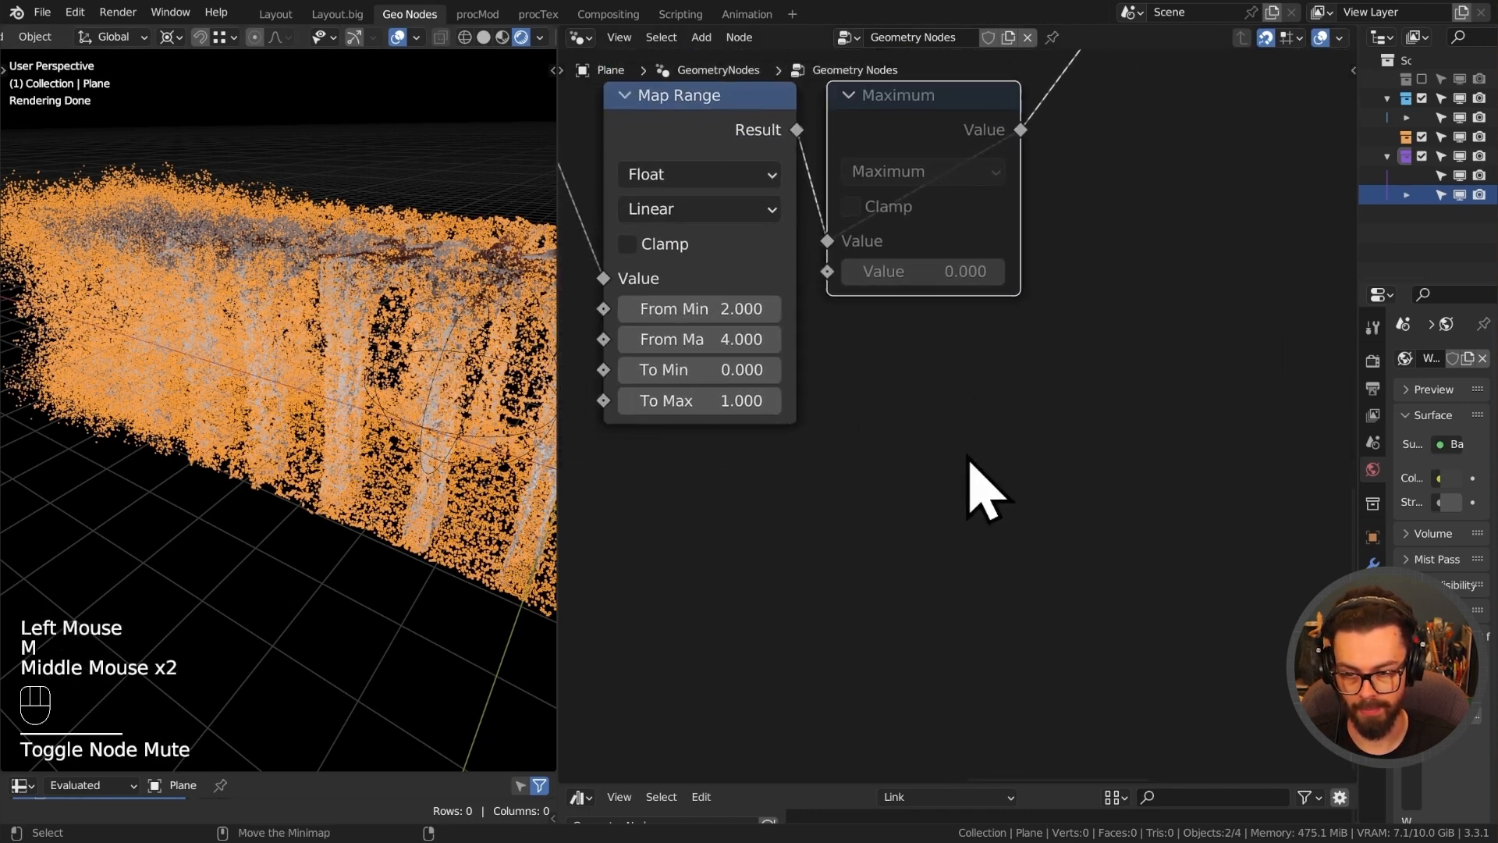
{"action": "key", "text": "d"}
{"action": "left_click", "coordinate": [916, 548]}
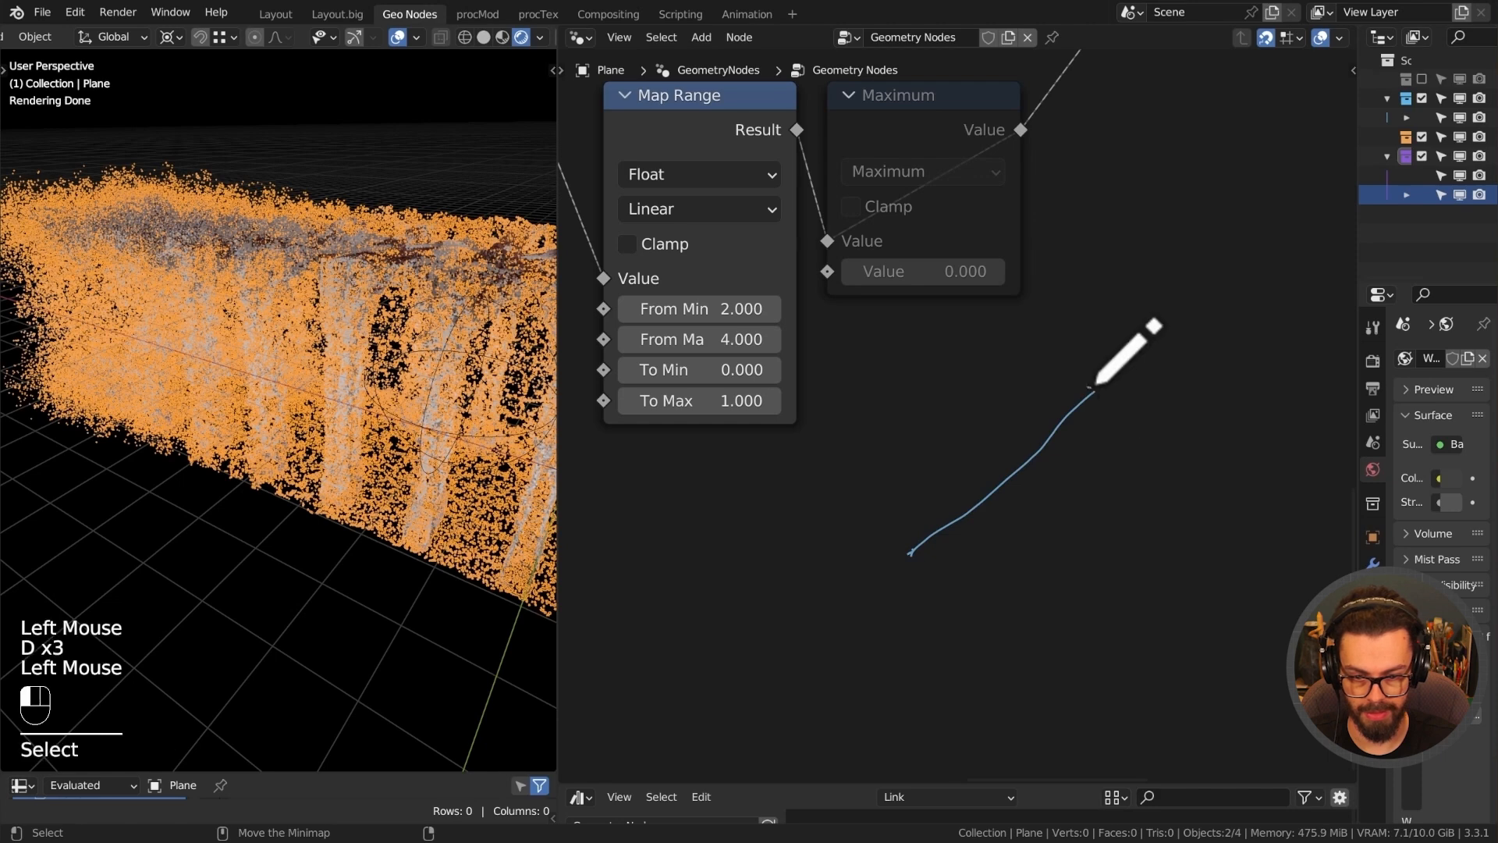
{"action": "middle_click_drag", "start_coordinate": [1085, 479], "coordinate": [930, 528], "text": "shift"}
{"action": "left_click_drag", "start_coordinate": [885, 545], "coordinate": [868, 537]}
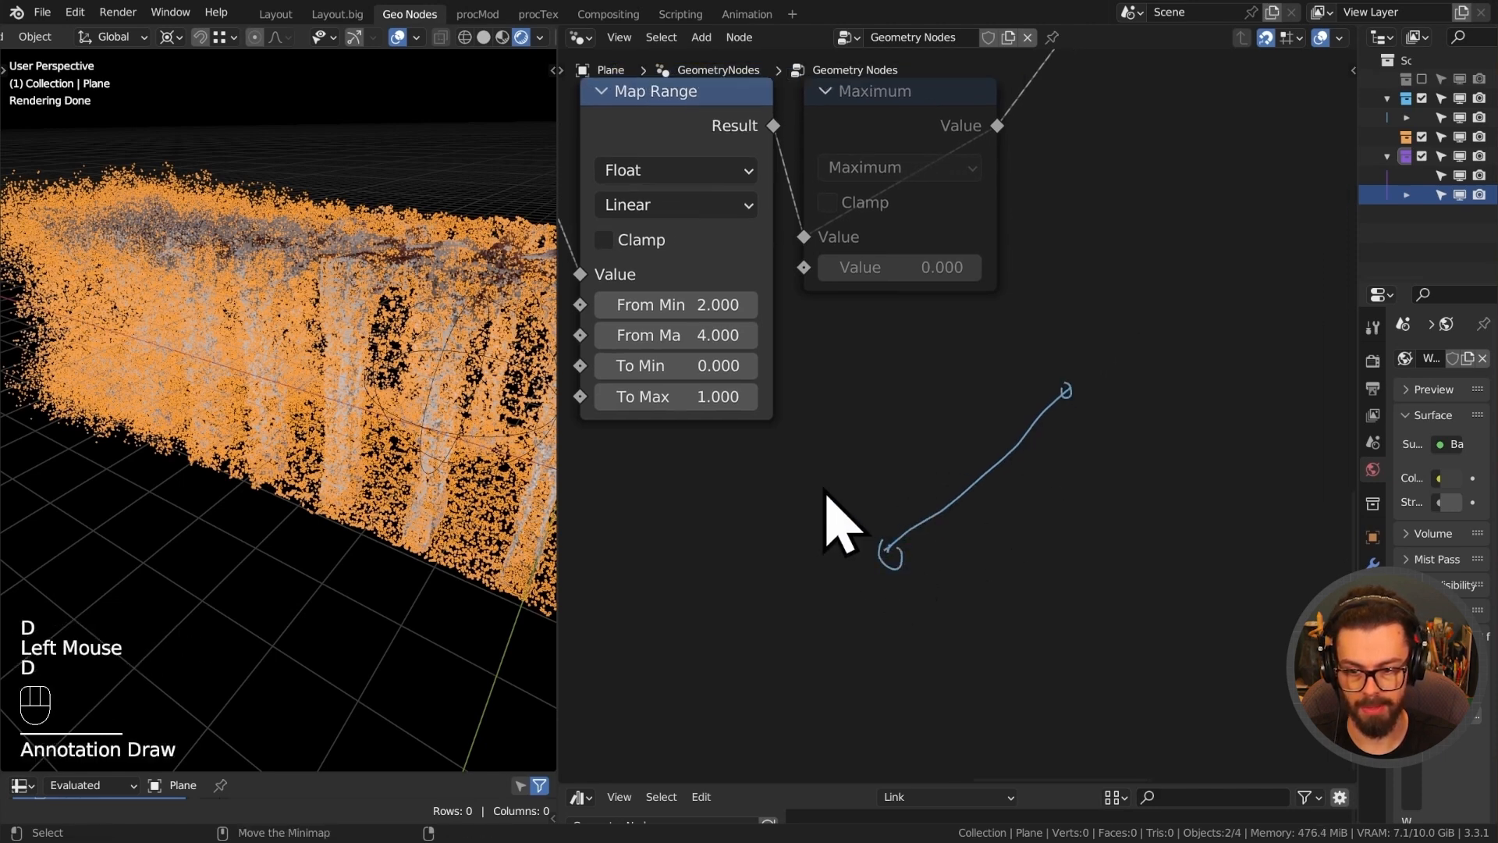
{"action": "mouse_move", "coordinate": [888, 572]}
{"action": "middle_mouse_down", "text": "shift"}
{"action": "mouse_move", "coordinate": [913, 525]}
{"action": "mouse_move", "coordinate": [1012, 459]}
{"action": "middle_mouse_up", "text": "shift"}
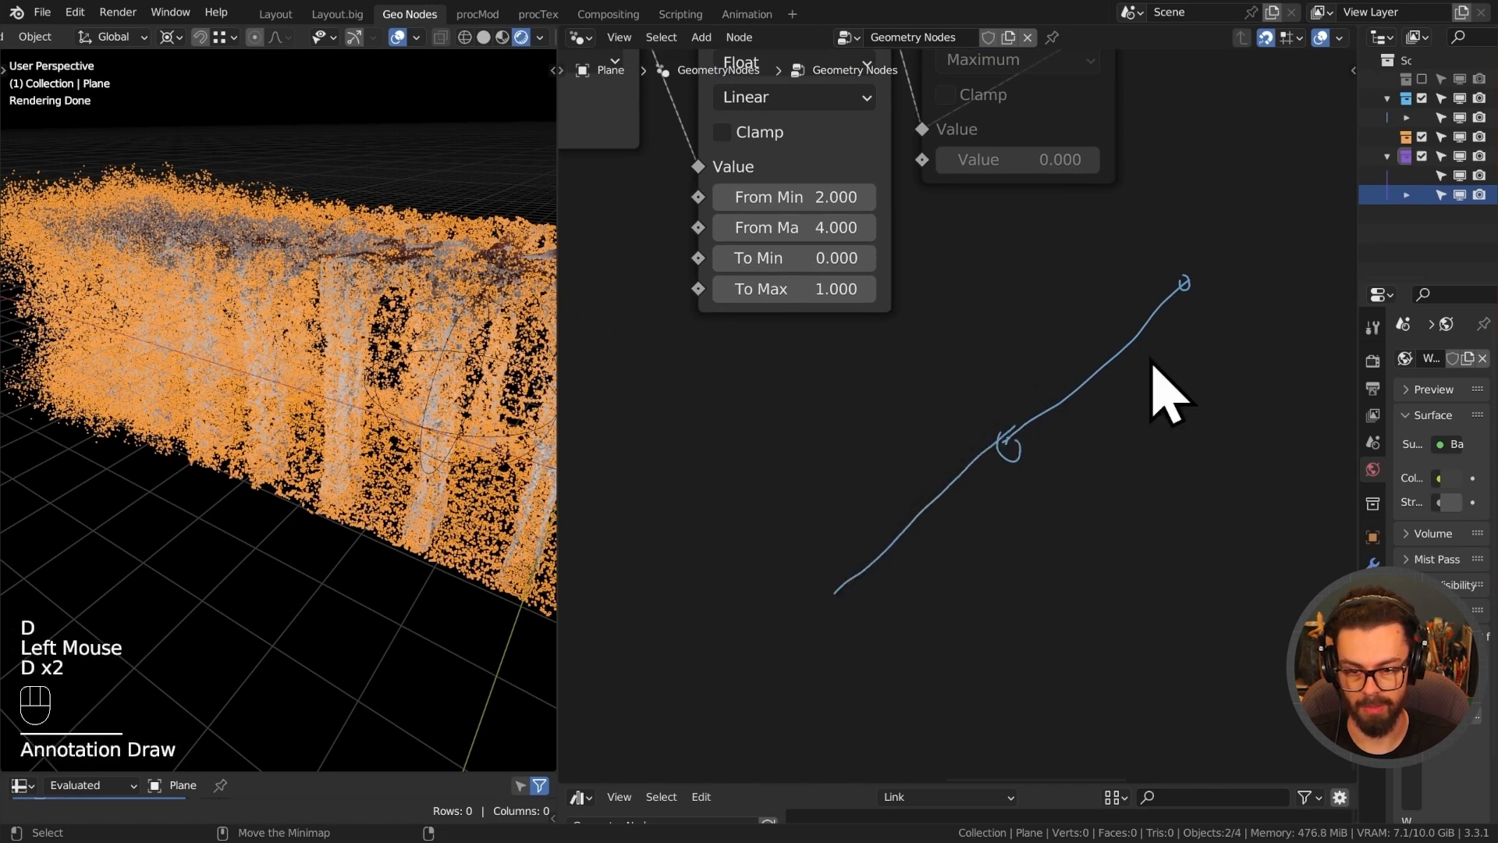
{"action": "middle_click_drag", "start_coordinate": [1011, 384], "coordinate": [997, 422], "text": "shift"}
Unmute the Maximum node and redraw the annotated line as flat before its lower circled point.
{"action": "left_click", "coordinate": [976, 140]}
{"action": "key", "text": "m"}
{"action": "key", "text": "f"}
{"action": "left_click", "coordinate": [1018, 497]}
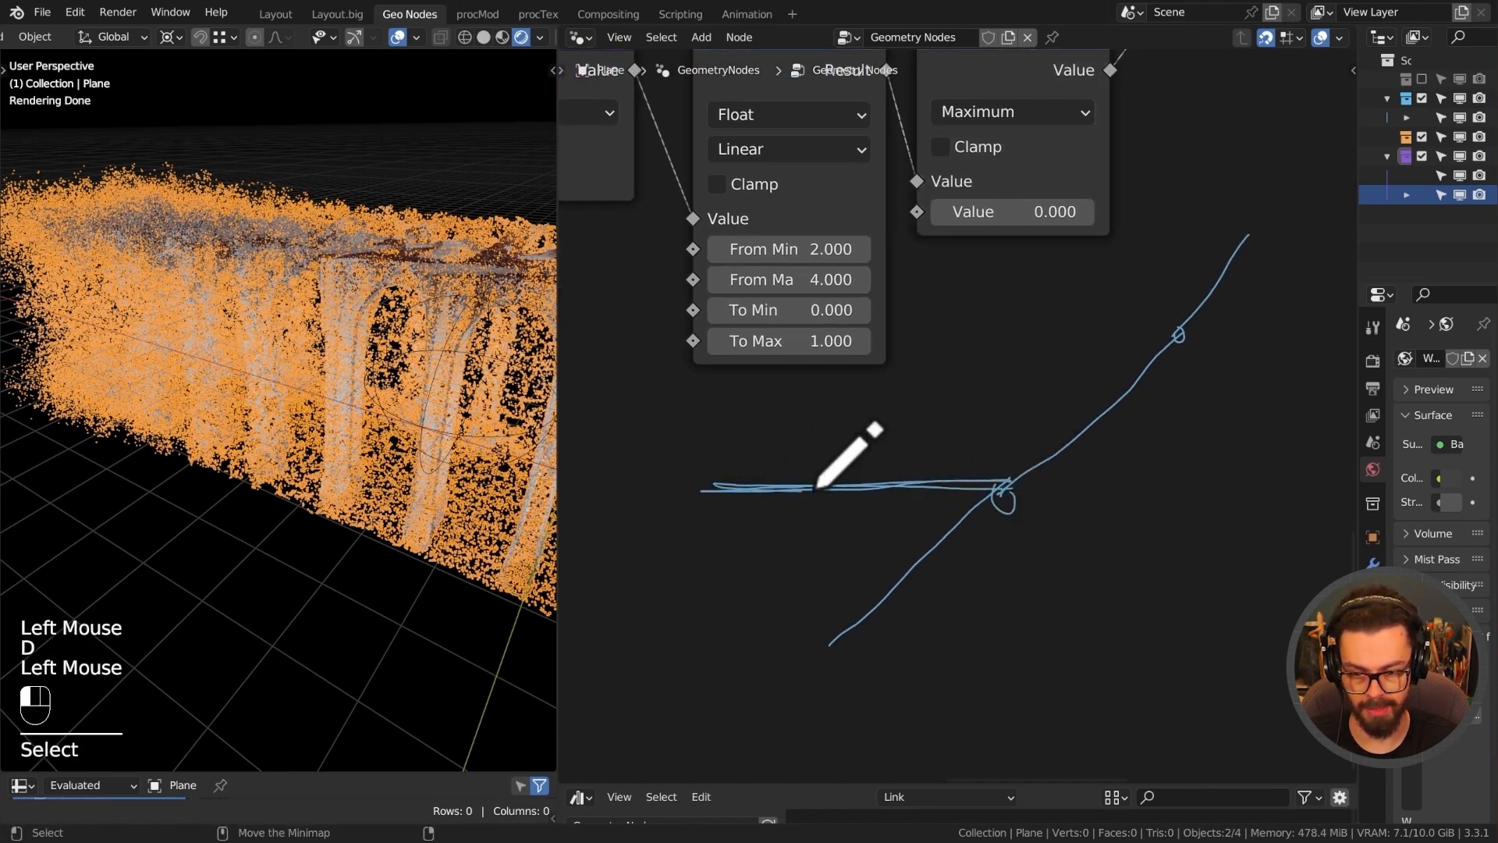
{"action": "middle_click_drag", "start_coordinate": [1018, 235], "coordinate": [1017, 325], "text": "shift"}
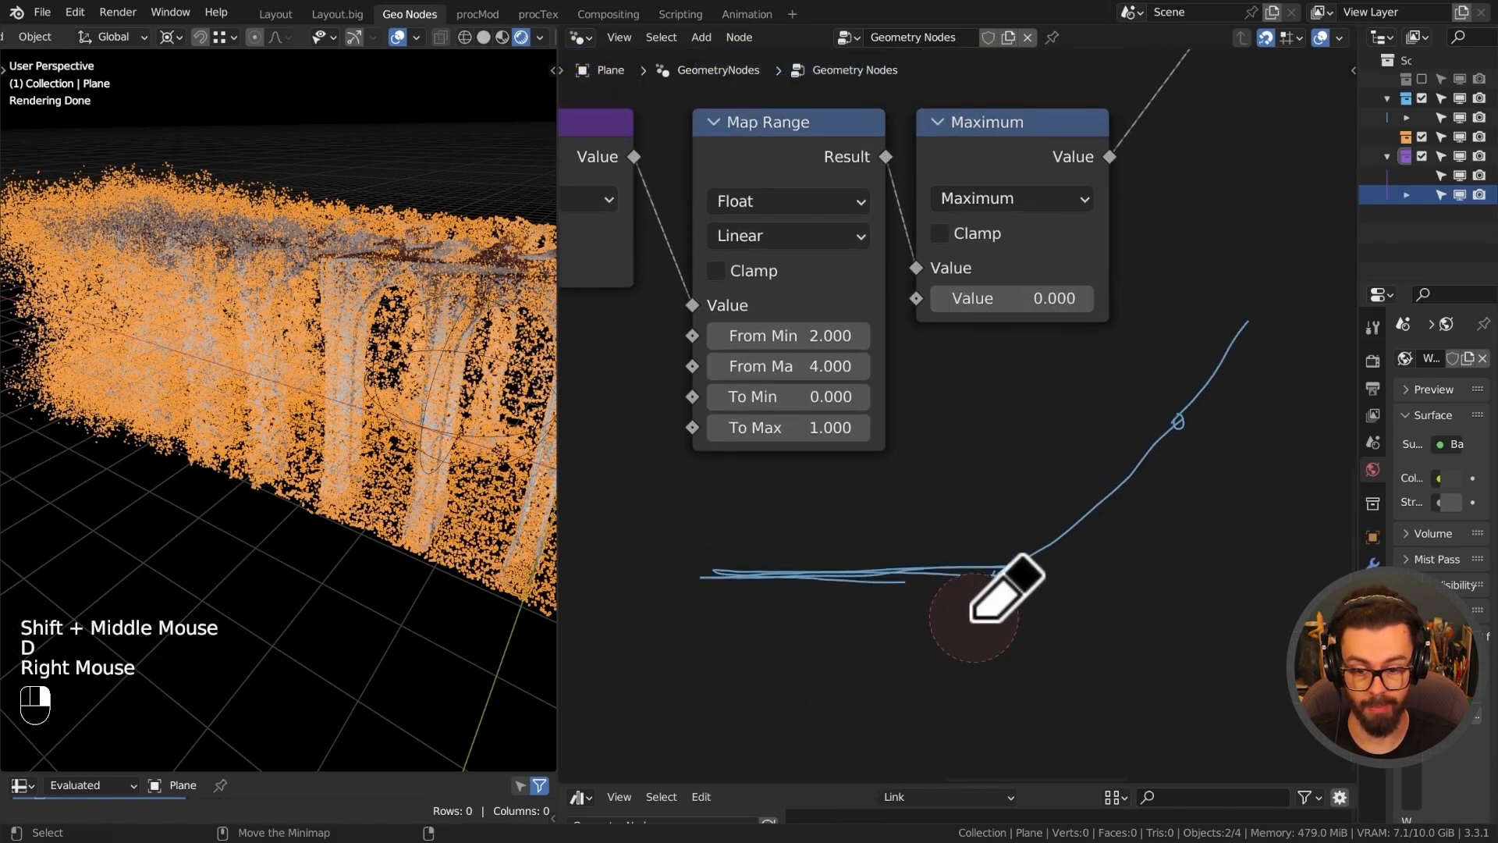
Deselect the corridor so the point cloud shows without its selection highlight.
{"action": "middle_click_drag", "start_coordinate": [316, 458], "coordinate": [258, 445], "text": "shift"}
{"action": "middle_click_drag", "start_coordinate": [343, 449], "coordinate": [301, 447]}
{"action": "key", "text": "z"}
{"action": "key", "text": "z"}
{"action": "left_click", "coordinate": [447, 621]}
{"action": "left_click", "coordinate": [447, 620]}
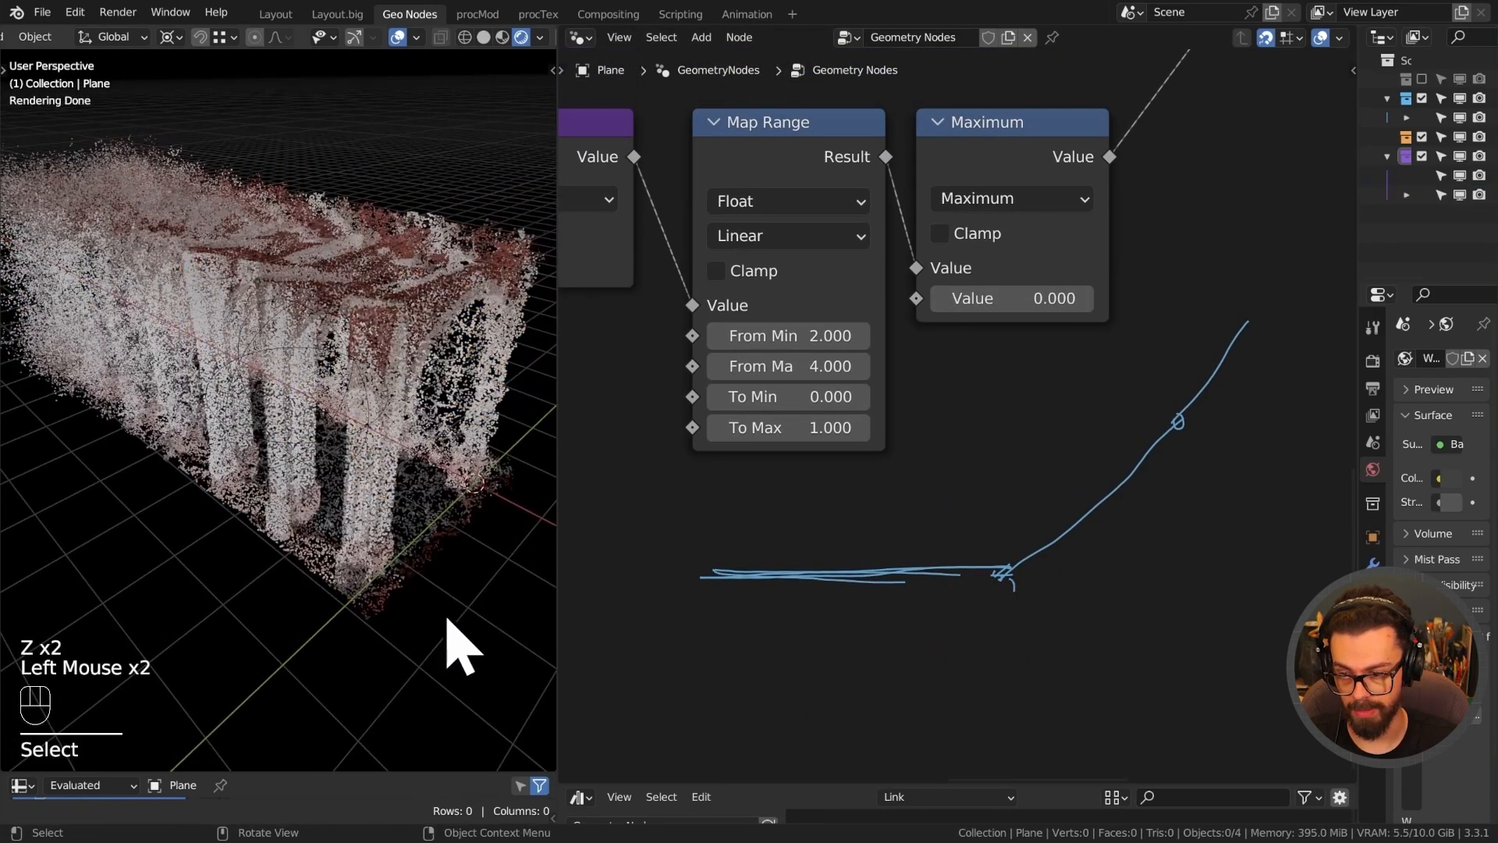
Set the Map Range node's To Max to 2.230.
{"action": "middle_click_drag", "start_coordinate": [447, 620], "coordinate": [338, 501]}
{"action": "scroll", "coordinate": [405, 408], "scroll_direction": "up", "scroll_amount": 3}
{"action": "middle_click_drag", "start_coordinate": [405, 408], "coordinate": [265, 257]}
{"action": "middle_click_drag", "start_coordinate": [324, 428], "coordinate": [525, 451]}
{"action": "scroll", "coordinate": [284, 445], "scroll_direction": "down", "scroll_amount": 2}
{"action": "middle_click_drag", "start_coordinate": [284, 444], "coordinate": [351, 490], "text": "shift"}
{"action": "middle_click_drag", "start_coordinate": [351, 490], "coordinate": [311, 502], "text": "shift"}
{"action": "scroll", "coordinate": [311, 501], "scroll_direction": "up", "scroll_amount": 3}
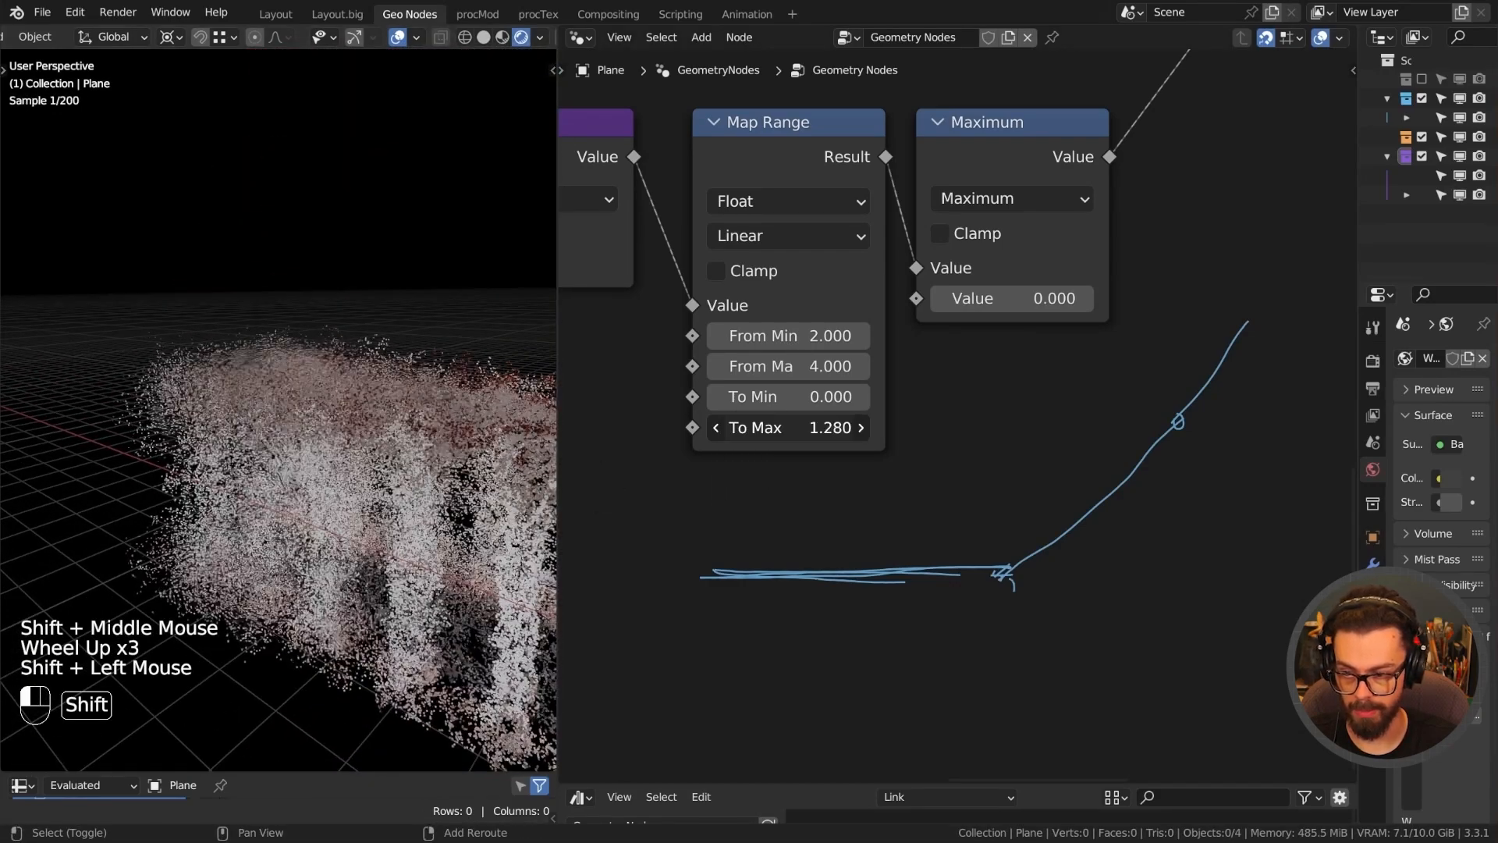
{"action": "left_click_drag", "start_coordinate": [788, 427], "coordinate": [773, 427], "text": "shift"}
Duplicate the Maximum node, insert the copy between it and the Scale node, and set its operation to Power.
{"action": "middle_click_drag", "start_coordinate": [920, 335], "coordinate": [851, 335]}
{"action": "scroll", "coordinate": [851, 335], "scroll_direction": "down", "scroll_amount": 2}
{"action": "left_click", "coordinate": [879, 263]}
{"action": "key", "text": "shift+d"}
{"action": "key", "text": "g"}
{"action": "left_click", "coordinate": [1055, 312]}
{"action": "left_click", "coordinate": [1055, 309]}
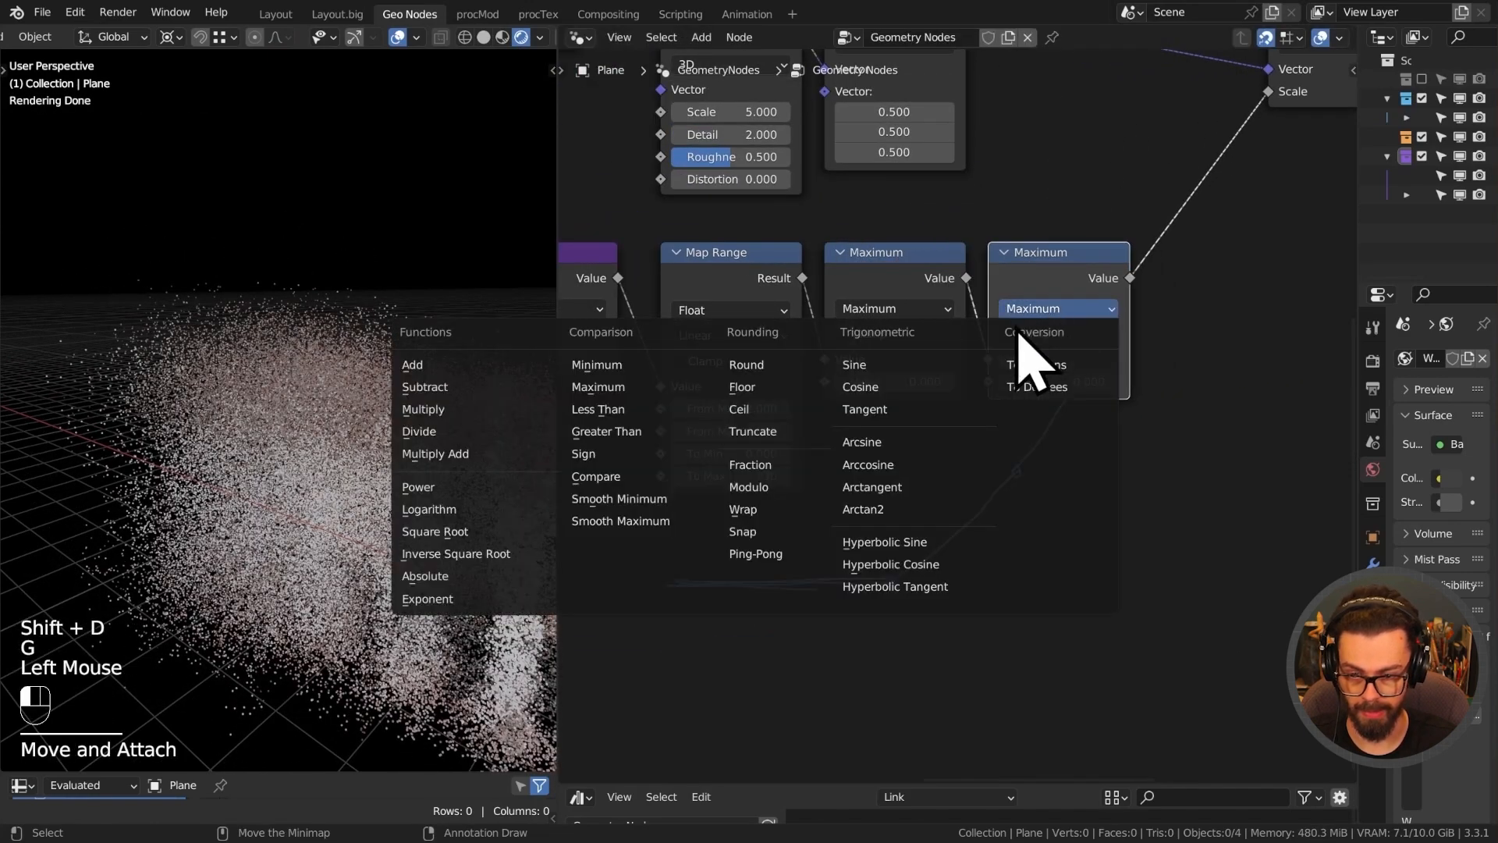
{"action": "left_click", "coordinate": [468, 489]}
Set the Power node's exponent to 1.250 and the Map Range node's To Max to 1.
{"action": "middle_click_drag", "start_coordinate": [414, 461], "coordinate": [340, 402], "text": "shift"}
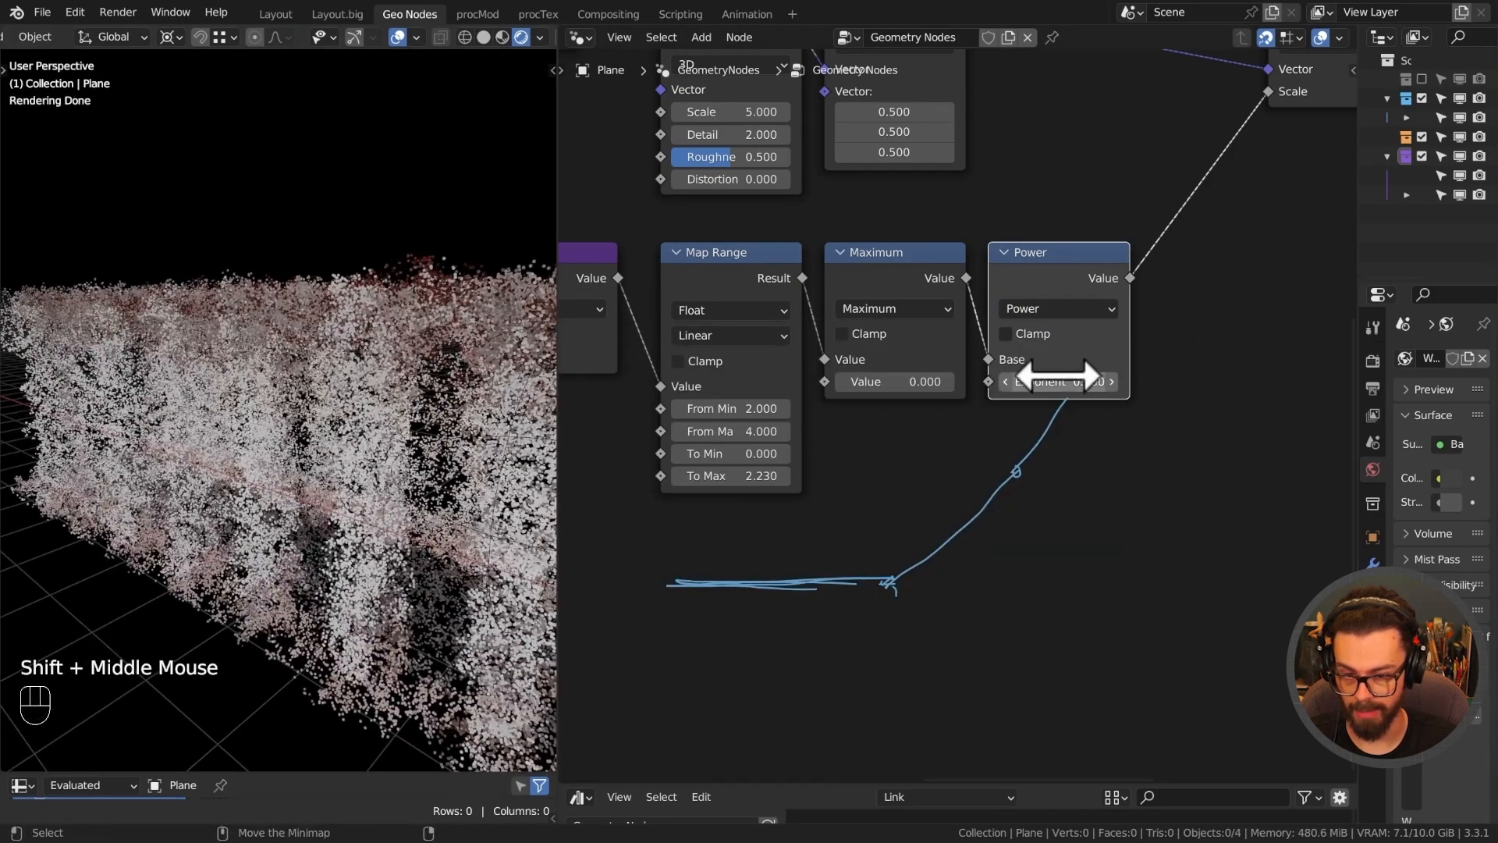
{"action": "left_click_drag", "start_coordinate": [1059, 382], "coordinate": [1116, 382], "text": "shift"}
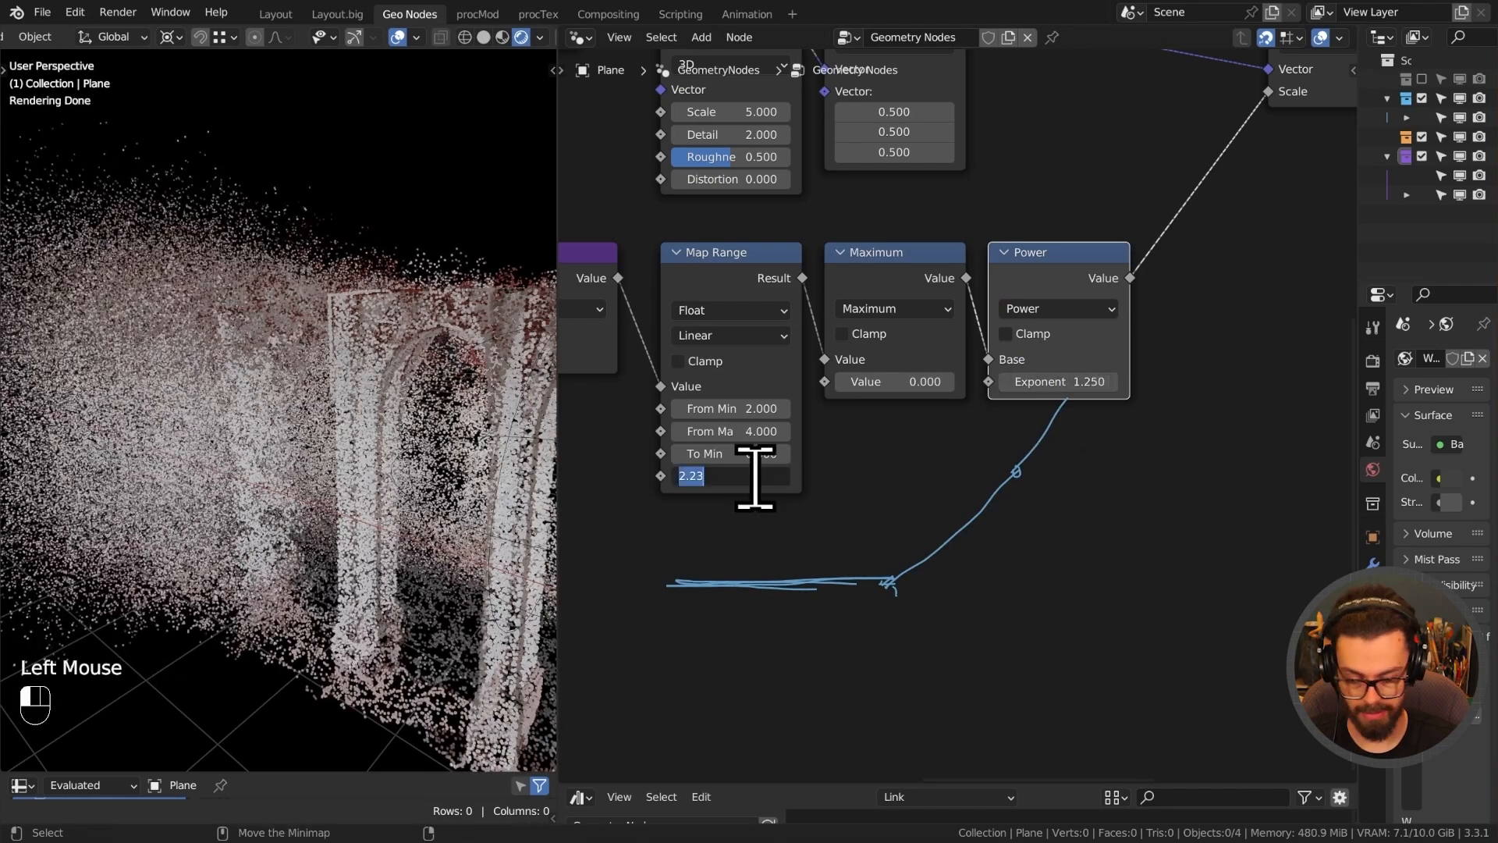
{"action": "type", "text": "1"}
{"action": "key", "text": "Return"}
Adjust the Power node's exponent to 1.870, trying 2.460 first.
{"action": "middle_click_drag", "start_coordinate": [719, 379], "coordinate": [752, 384], "text": "shift"}
{"action": "middle_click_drag", "start_coordinate": [253, 345], "coordinate": [368, 346], "text": "shift"}
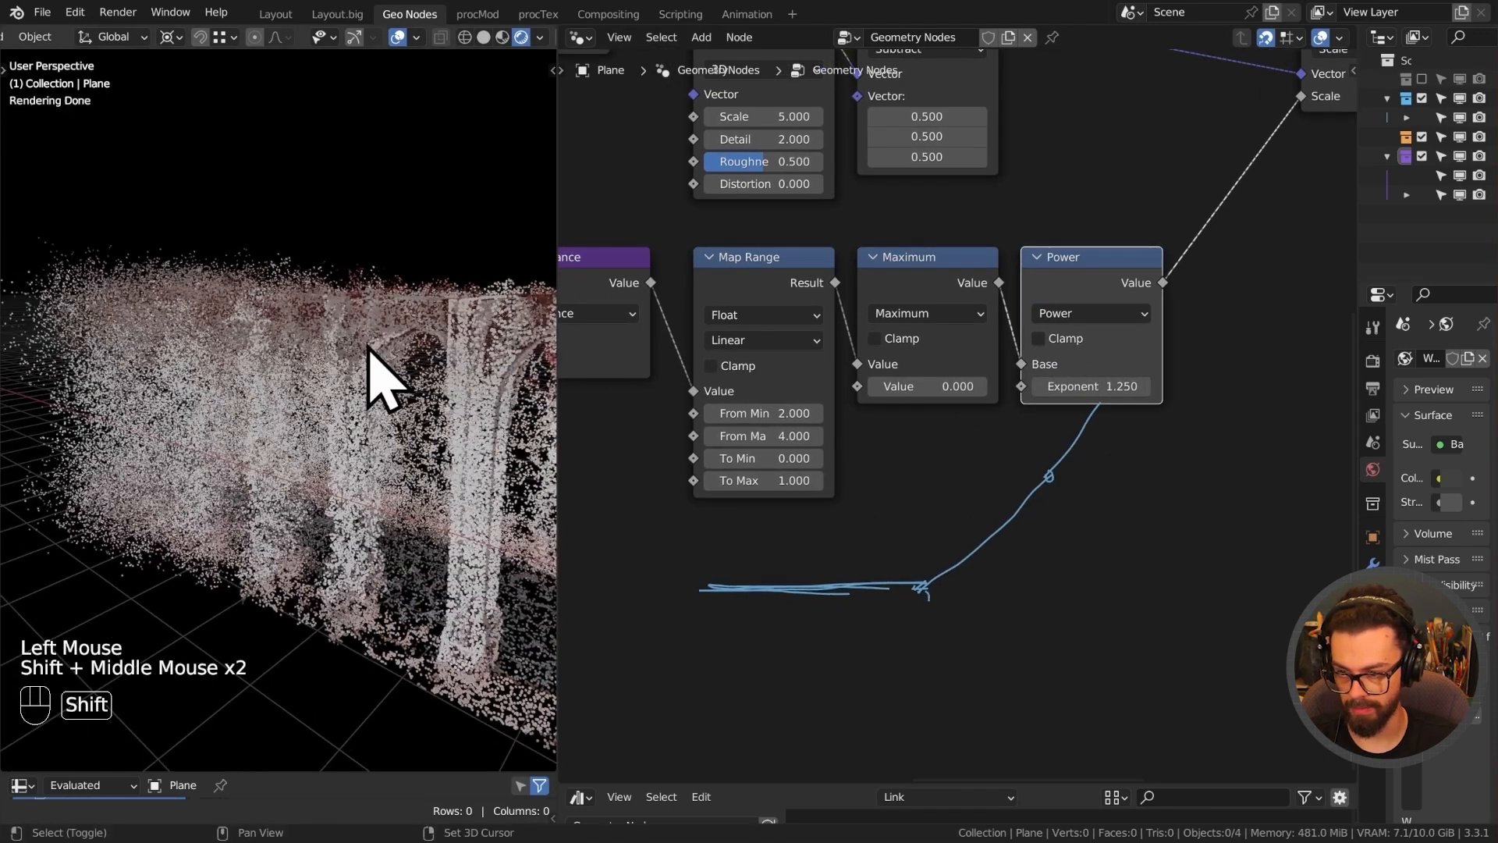
{"action": "left_click_drag", "start_coordinate": [1092, 386], "coordinate": [1135, 386], "text": "shift"}
{"action": "scroll", "coordinate": [385, 359], "scroll_direction": "down", "scroll_amount": 2}
{"action": "scroll", "coordinate": [385, 358], "scroll_direction": "down", "scroll_amount": 1, "text": "shift"}
{"action": "middle_click_drag", "start_coordinate": [385, 358], "coordinate": [188, 255], "text": "shift"}
{"action": "scroll", "coordinate": [385, 358], "scroll_direction": "down", "scroll_amount": 2}
{"action": "scroll", "coordinate": [268, 386], "scroll_direction": "up", "scroll_amount": 2}
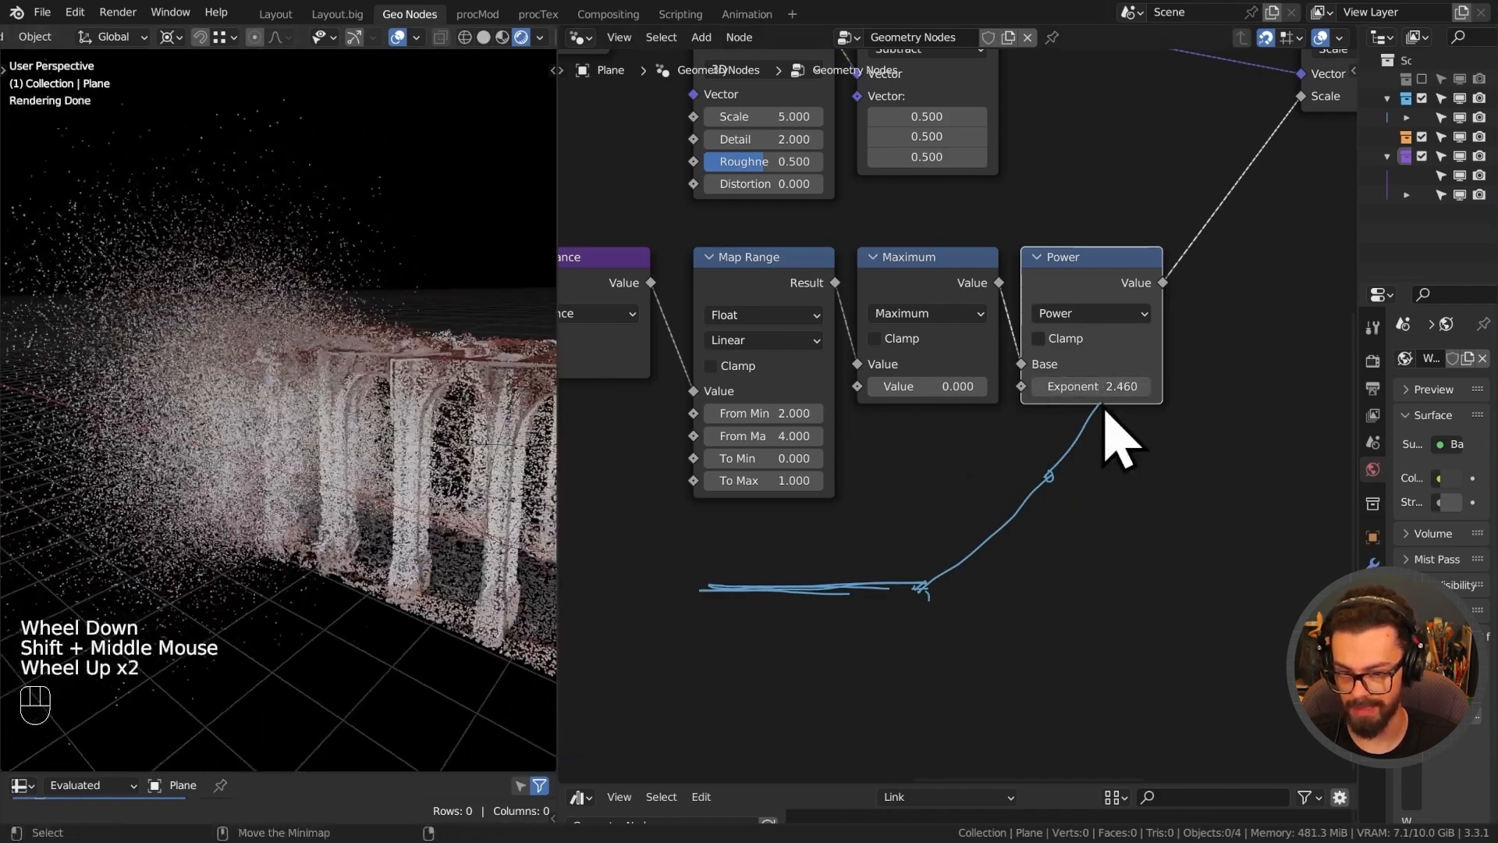
{"action": "left_click_drag", "start_coordinate": [1092, 386], "coordinate": [1068, 387], "text": "shift"}
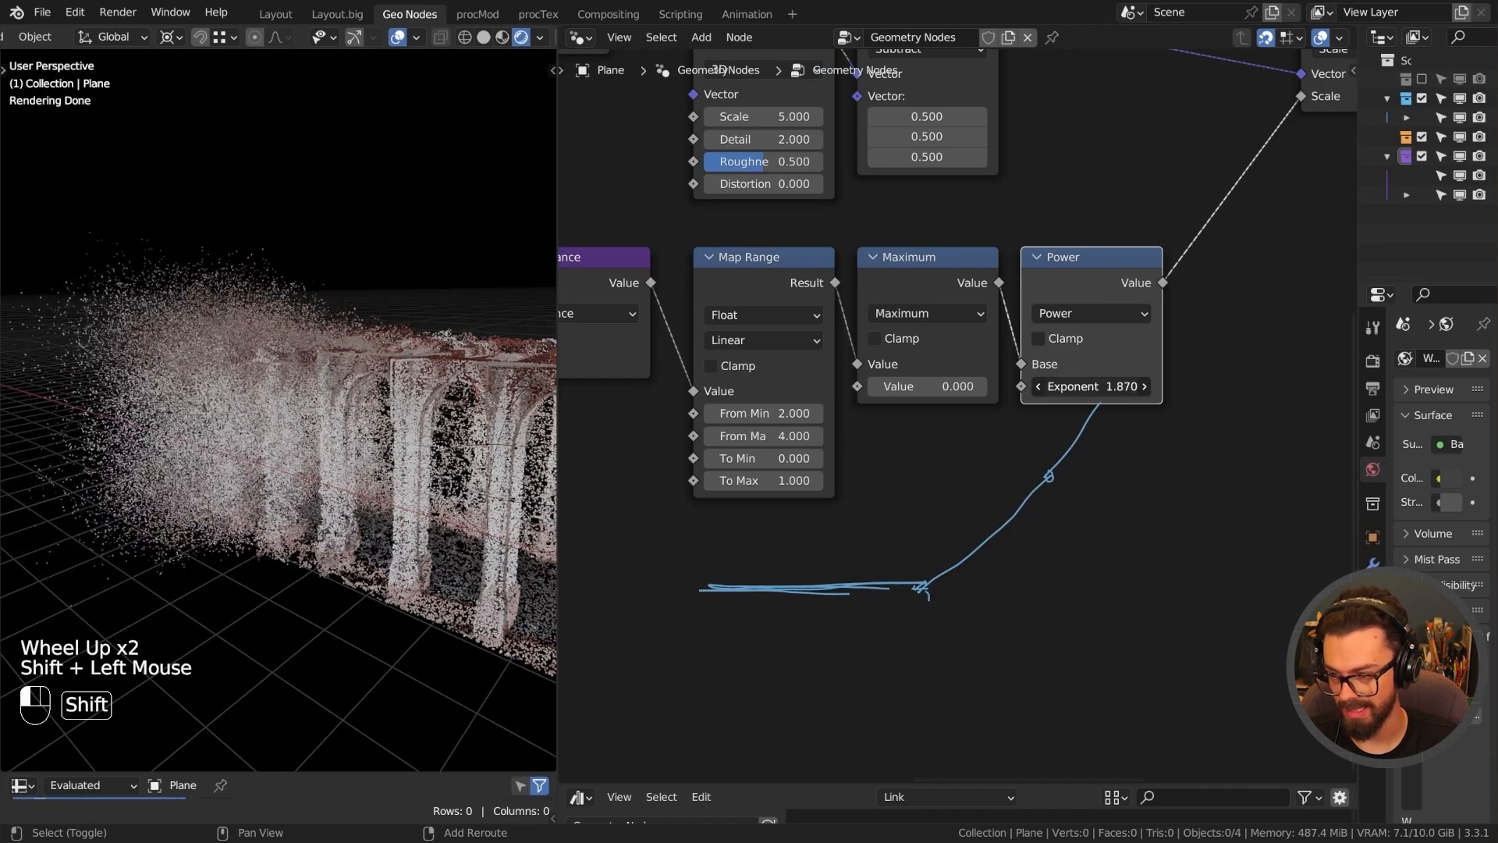
Select the empty and move it back and forth along the corridor to test the displacement falloff.
{"action": "scroll", "coordinate": [367, 398], "scroll_direction": "down", "scroll_amount": 2}
{"action": "middle_click_drag", "start_coordinate": [374, 413], "coordinate": [491, 521]}
{"action": "left_click", "coordinate": [485, 551]}
{"action": "left_click", "coordinate": [427, 642]}
{"action": "key", "text": "g"}
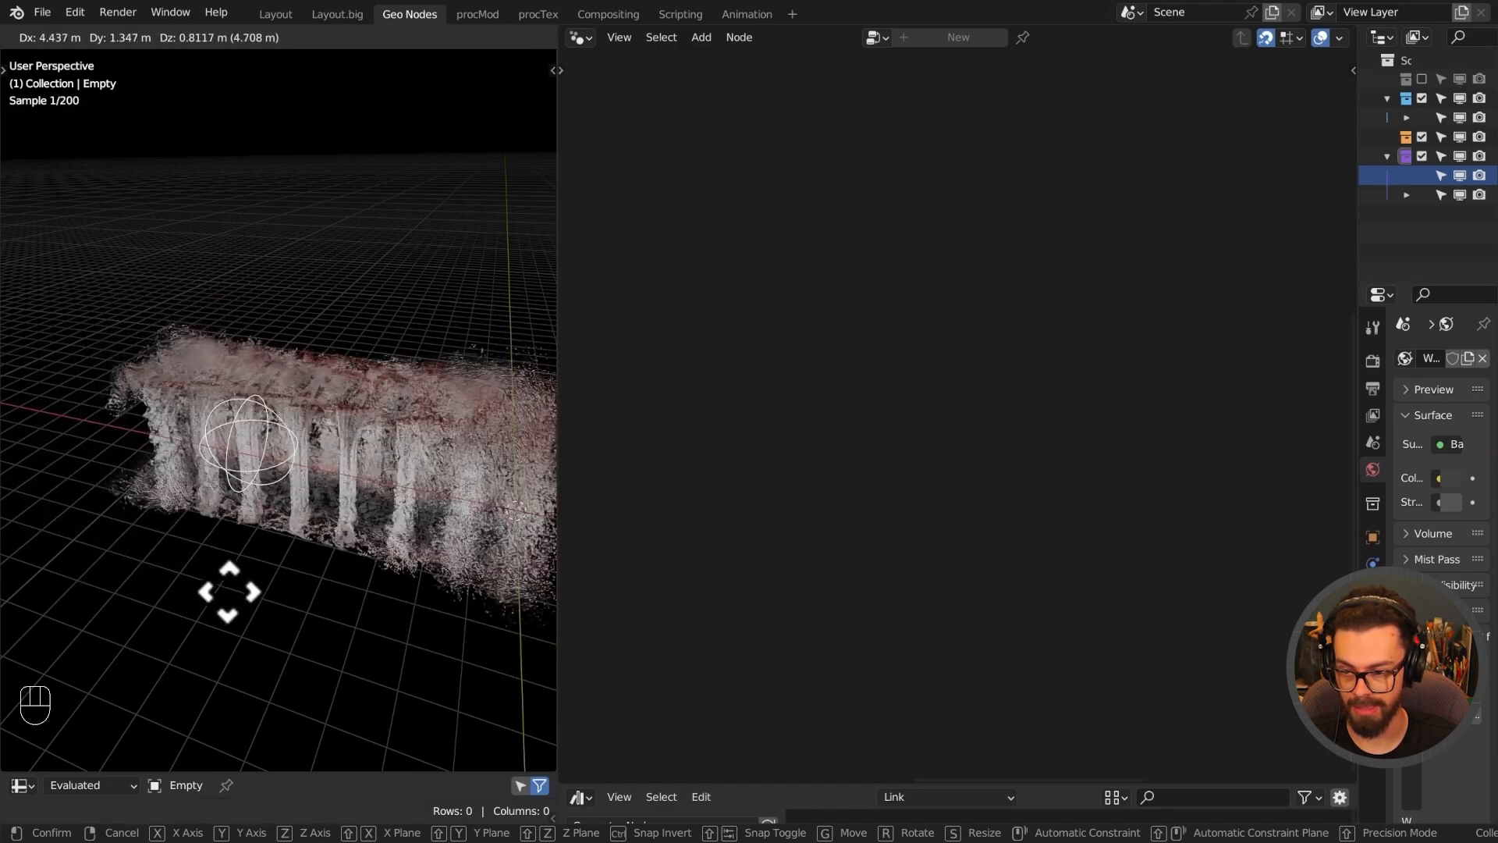
{"action": "left_click", "coordinate": [401, 595]}
{"action": "mouse_move", "coordinate": [401, 595]}
{"action": "middle_mouse_down"}
{"action": "mouse_move", "coordinate": [312, 575]}
{"action": "mouse_move", "coordinate": [411, 612]}
{"action": "mouse_move", "coordinate": [394, 612]}
{"action": "middle_mouse_up"}
Reselect the corridor plane and set the Map Range node's From Min to 1.020 and From Max to 2.750.
{"action": "left_click", "coordinate": [466, 450]}
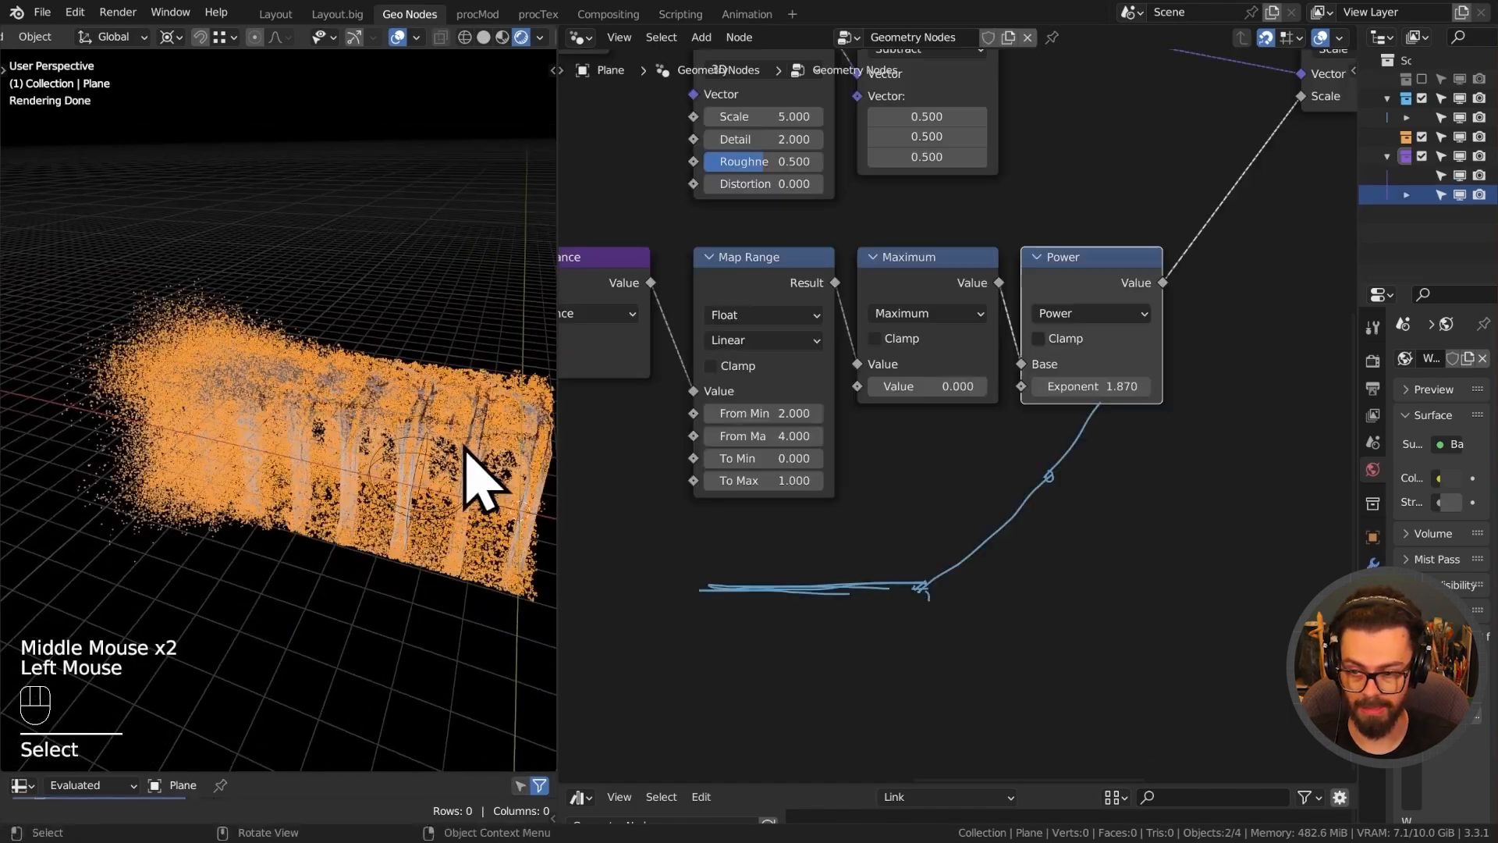
{"action": "left_click_drag", "start_coordinate": [773, 437], "coordinate": [714, 413], "text": "shift"}
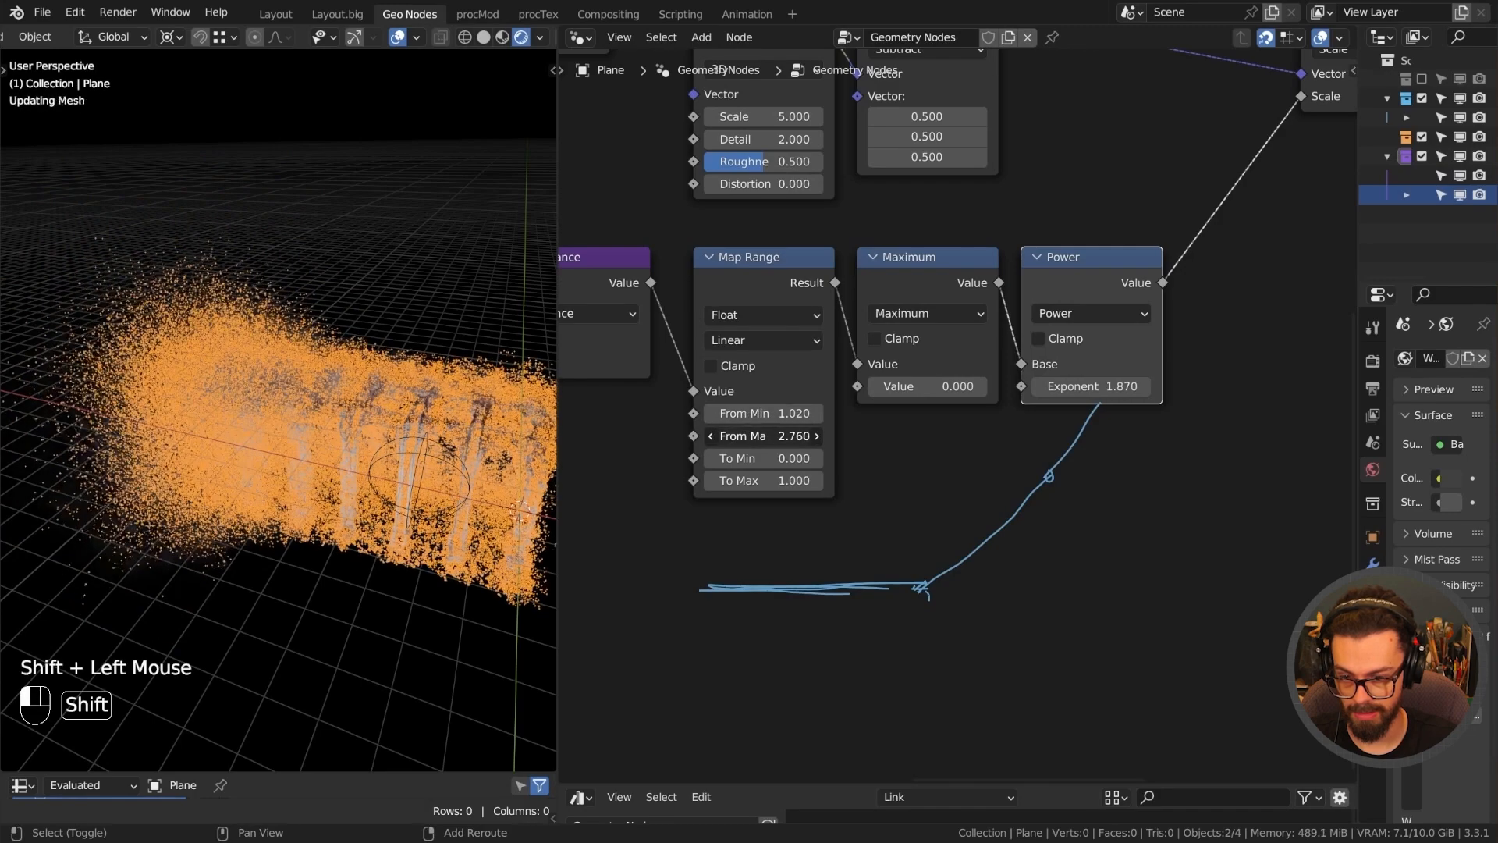
Select the empty and reposition it near the corridor's interior to check the scattering, and reselect the corridor plane.
{"action": "middle_click_drag", "start_coordinate": [327, 459], "coordinate": [247, 455]}
{"action": "scroll", "coordinate": [247, 455], "scroll_direction": "up", "scroll_amount": 2}
{"action": "left_click", "coordinate": [146, 465]}
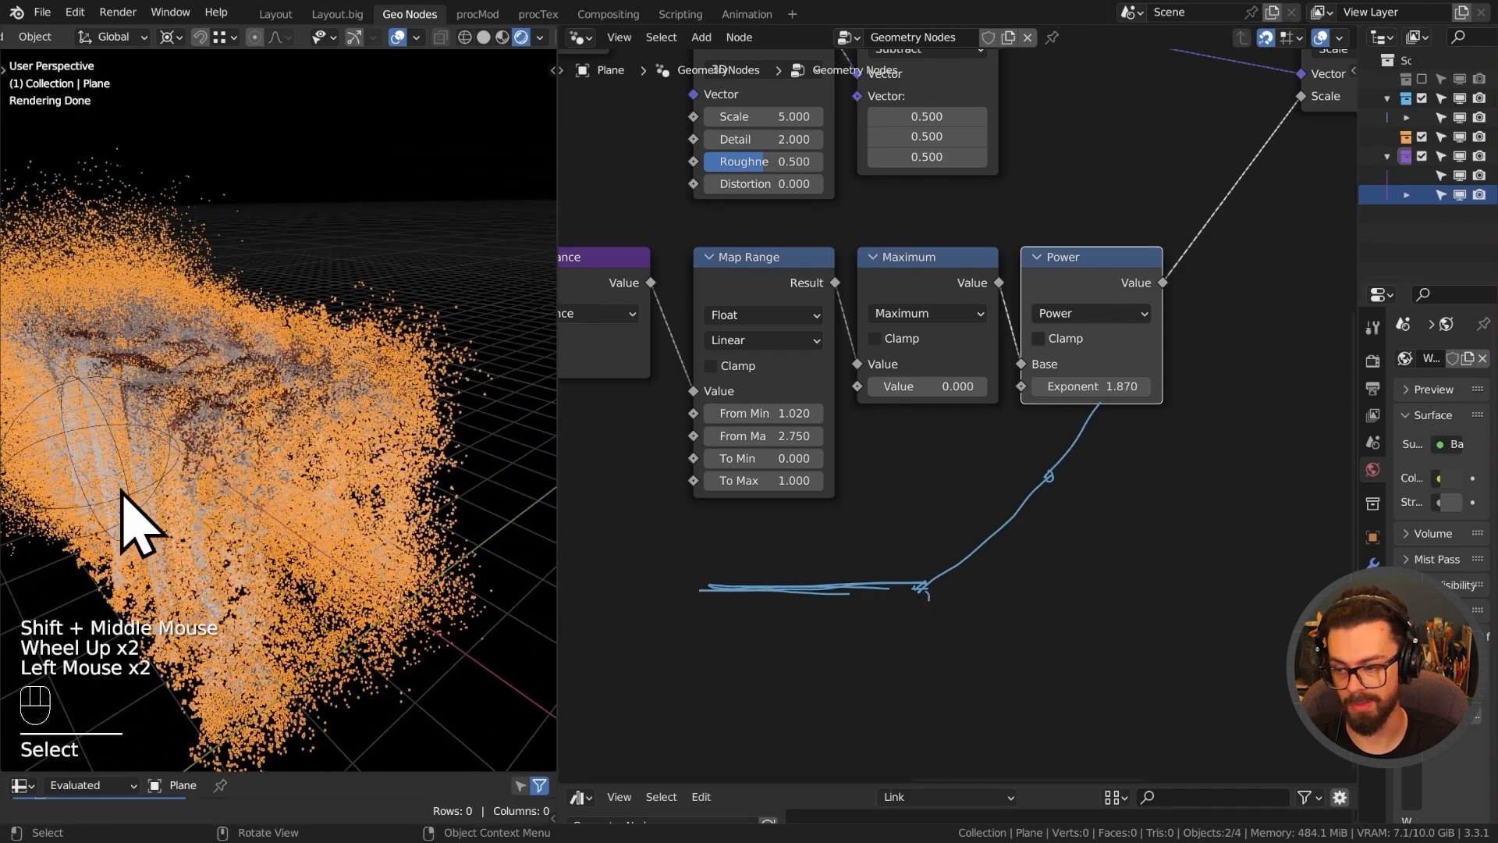
{"action": "middle_click_drag", "start_coordinate": [119, 491], "coordinate": [70, 437]}
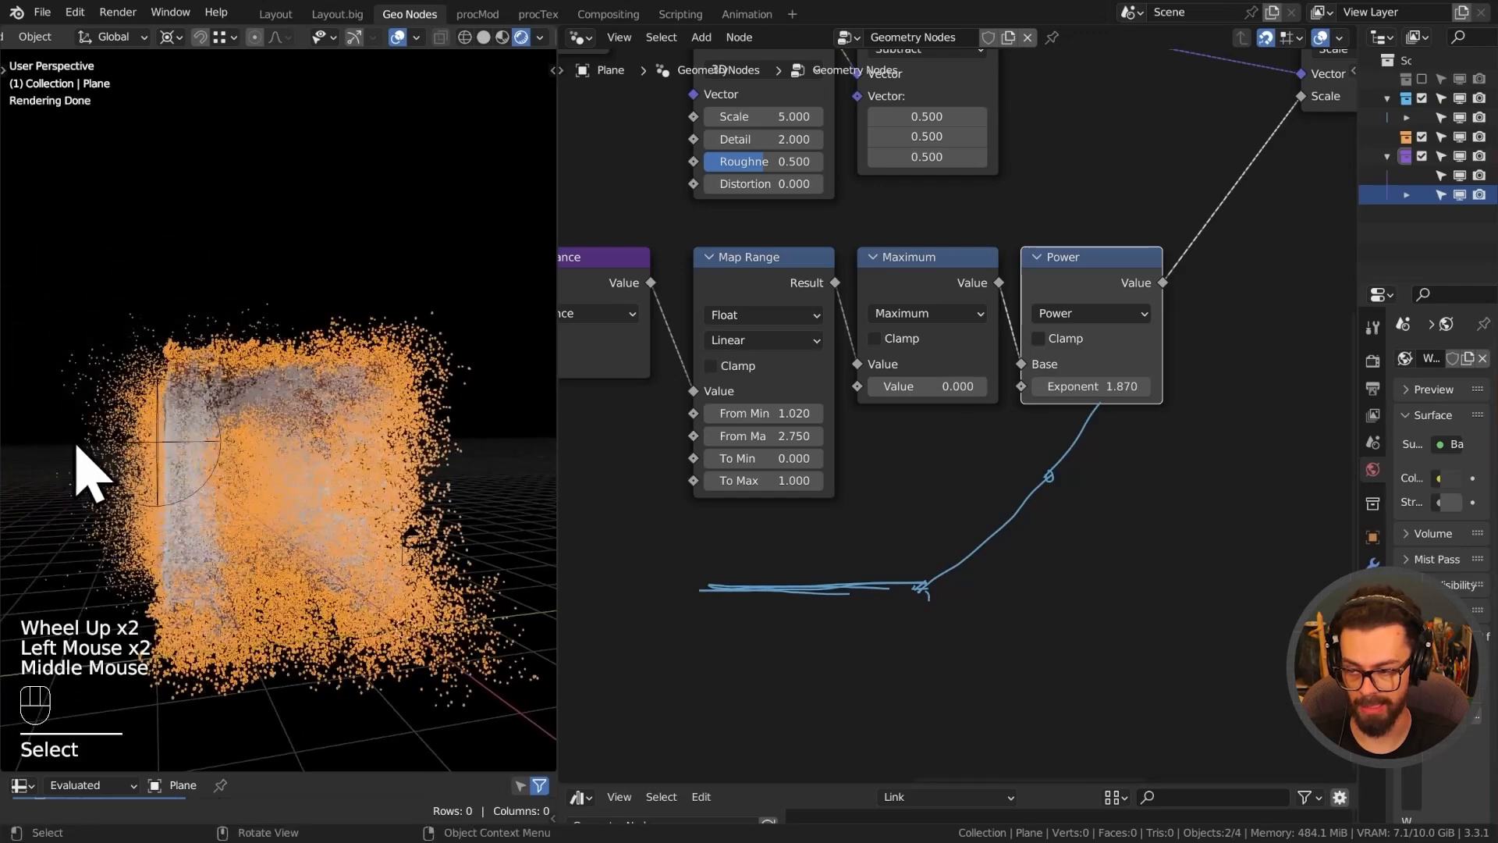
{"action": "left_click", "coordinate": [78, 441]}
{"action": "left_click", "coordinate": [95, 449]}
{"action": "key", "text": "g"}
{"action": "middle_click_drag", "start_coordinate": [205, 484], "coordinate": [152, 503]}
{"action": "key", "text": "g"}
{"action": "key", "text": "g"}
{"action": "left_click", "coordinate": [346, 486]}
{"action": "middle_click_drag", "start_coordinate": [254, 512], "coordinate": [294, 482]}
{"action": "left_click", "coordinate": [369, 407]}
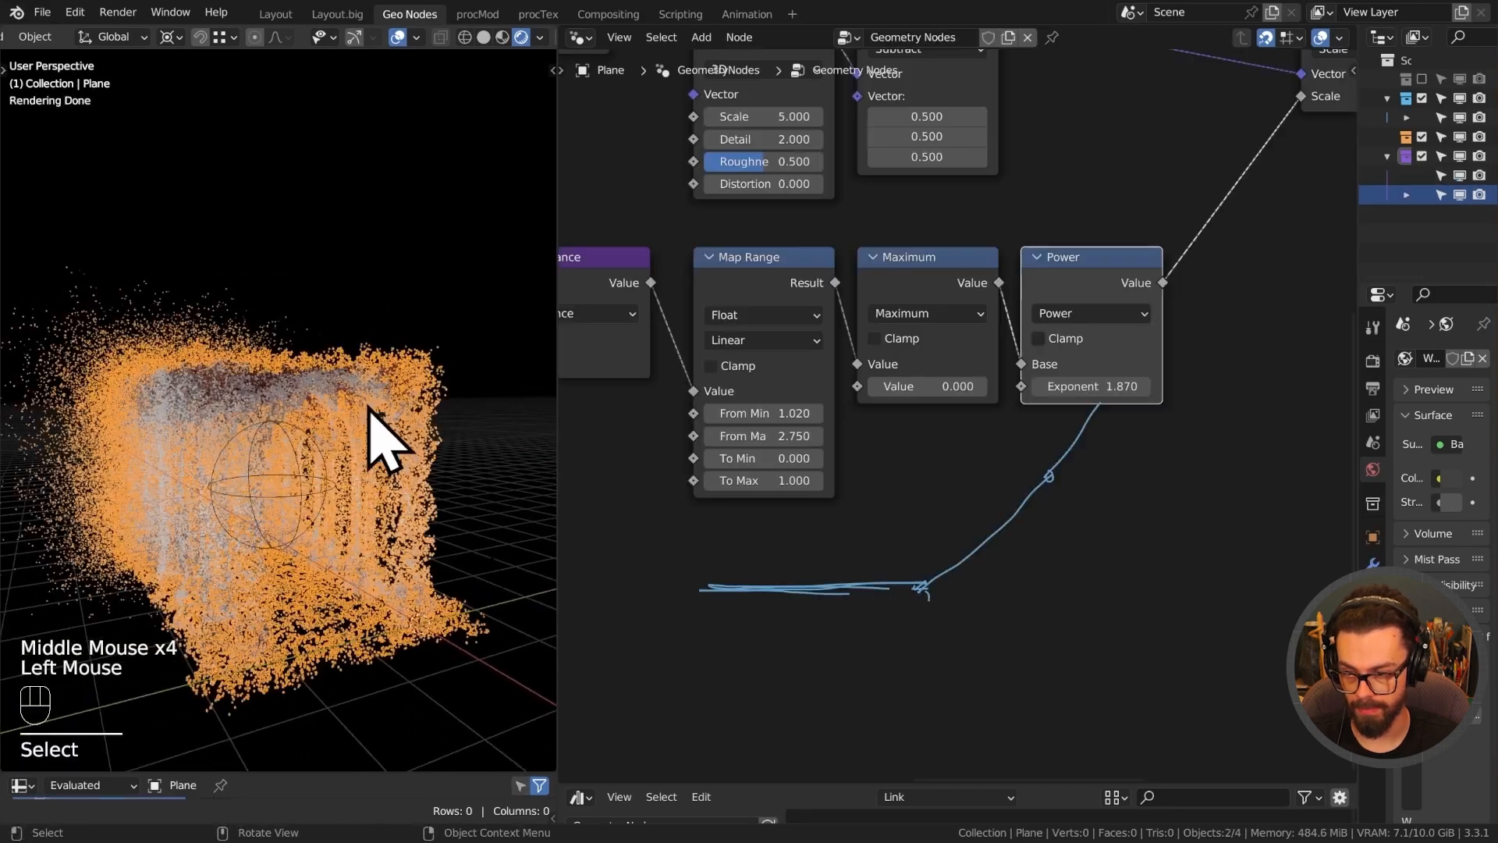
Set the Distribute Points on Faces node's Density to 3000.
{"action": "scroll", "coordinate": [750, 388], "scroll_direction": "down", "scroll_amount": 4}
{"action": "middle_click_drag", "start_coordinate": [686, 378], "coordinate": [916, 470]}
{"action": "middle_click_drag", "start_coordinate": [714, 343], "coordinate": [956, 467]}
{"action": "scroll", "coordinate": [723, 414], "scroll_direction": "up", "scroll_amount": 2}
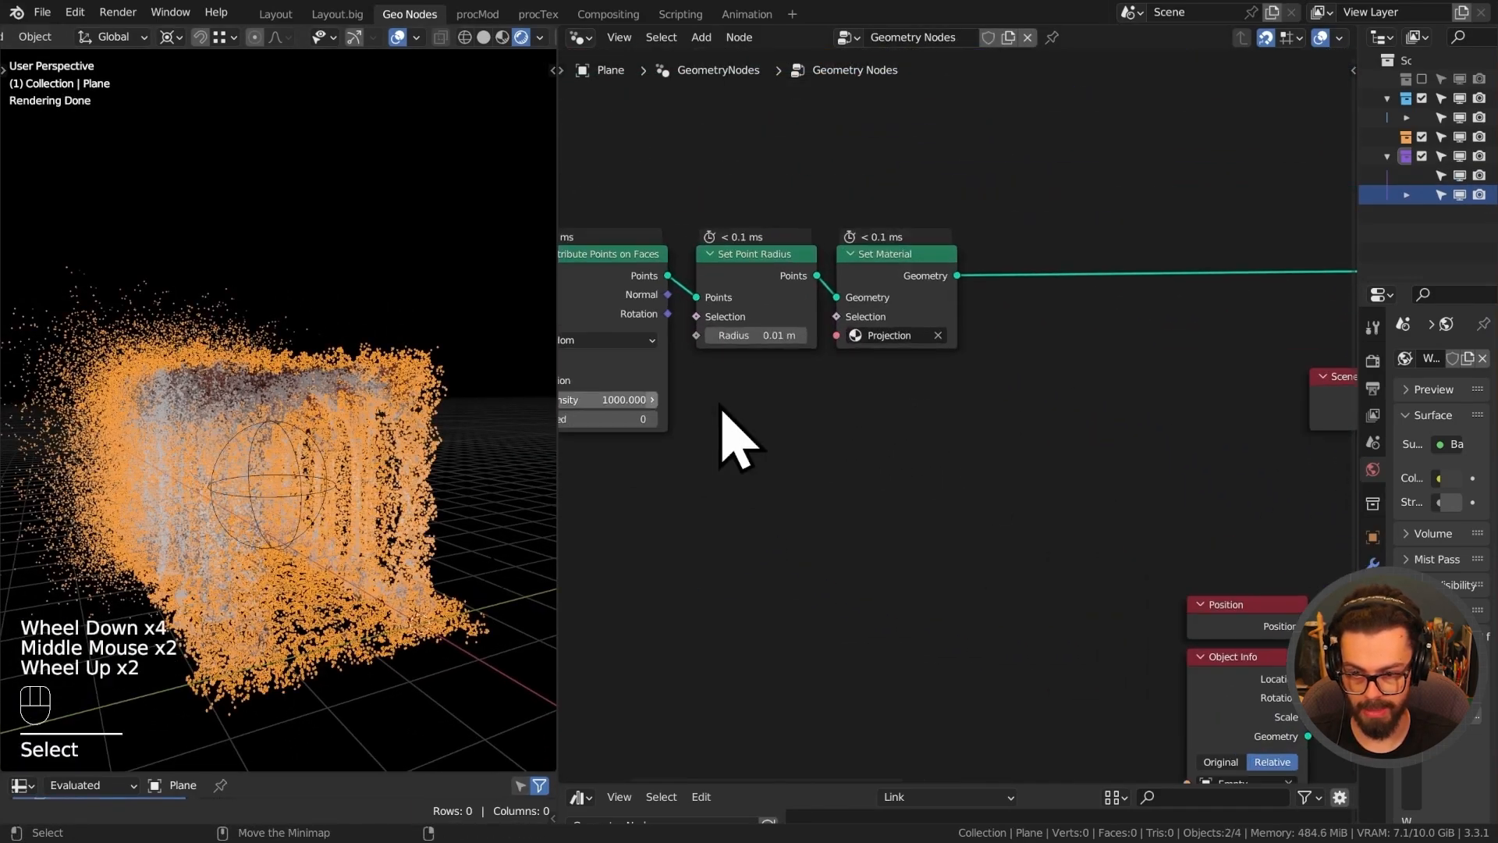
{"action": "middle_click_drag", "start_coordinate": [653, 407], "coordinate": [823, 417]}
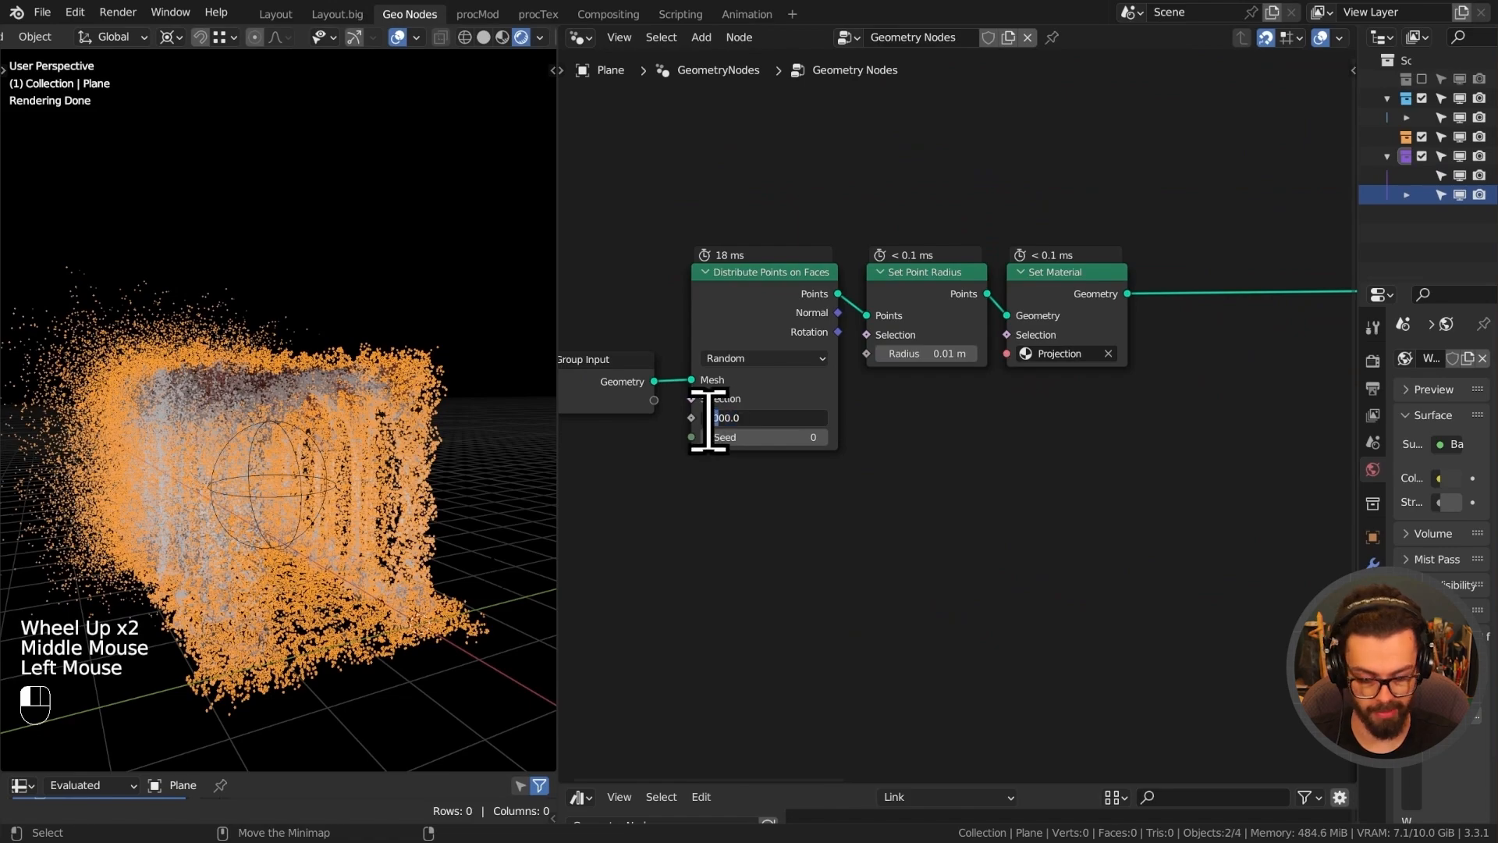
{"action": "key", "text": "Return"}
Deselect the corridor plane and examine the denser point cloud from the front and from inside the corridor.
{"action": "middle_click_drag", "start_coordinate": [355, 505], "coordinate": [413, 491]}
{"action": "left_click", "coordinate": [421, 281]}
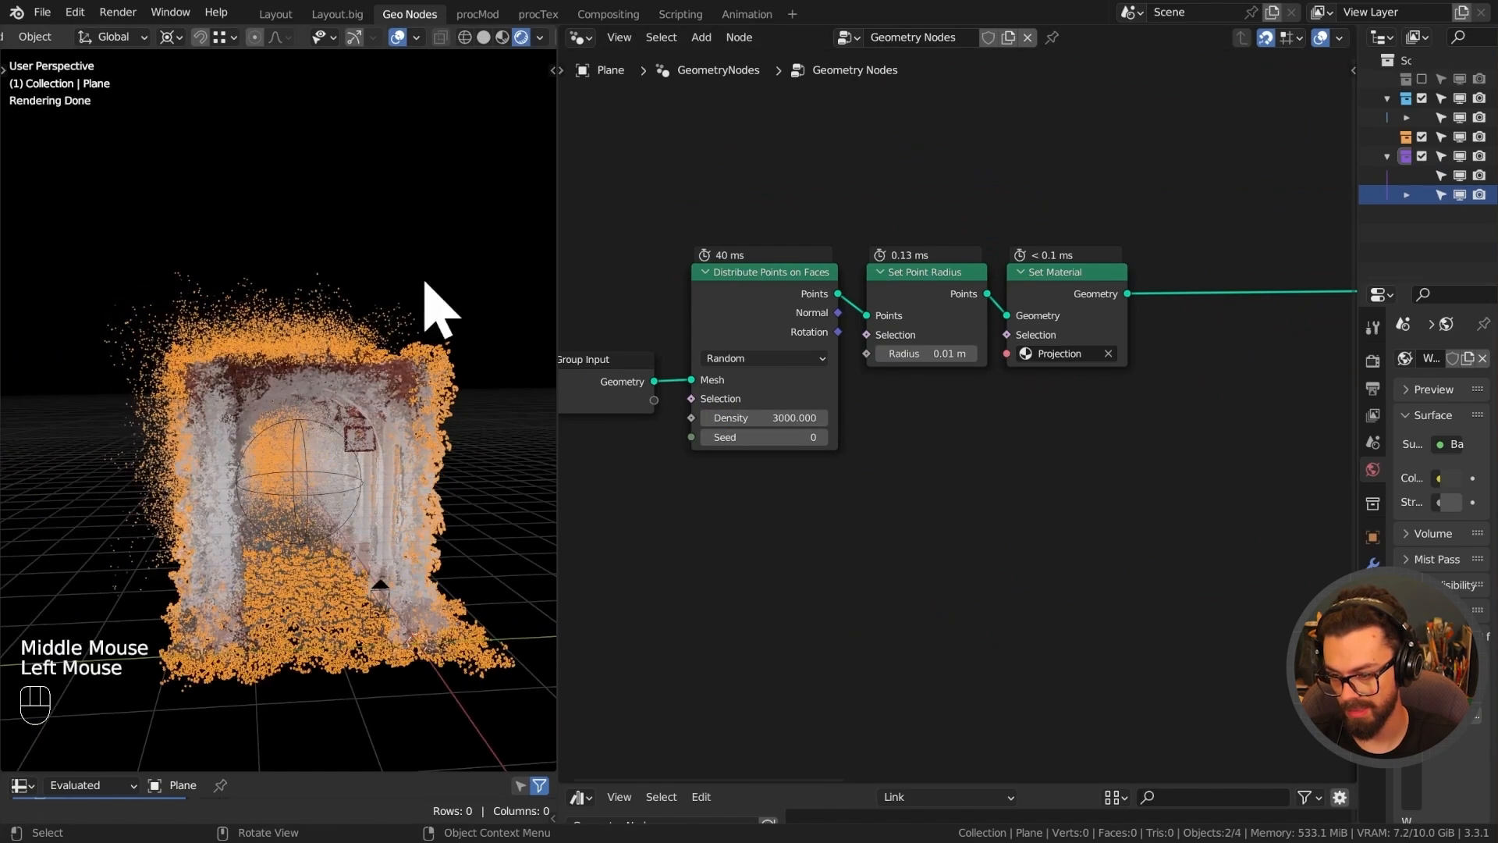
{"action": "middle_click_drag", "start_coordinate": [422, 280], "coordinate": [321, 278]}
{"action": "scroll", "coordinate": [261, 414], "scroll_direction": "up", "scroll_amount": 3}
{"action": "middle_click_drag", "start_coordinate": [261, 414], "coordinate": [292, 383]}
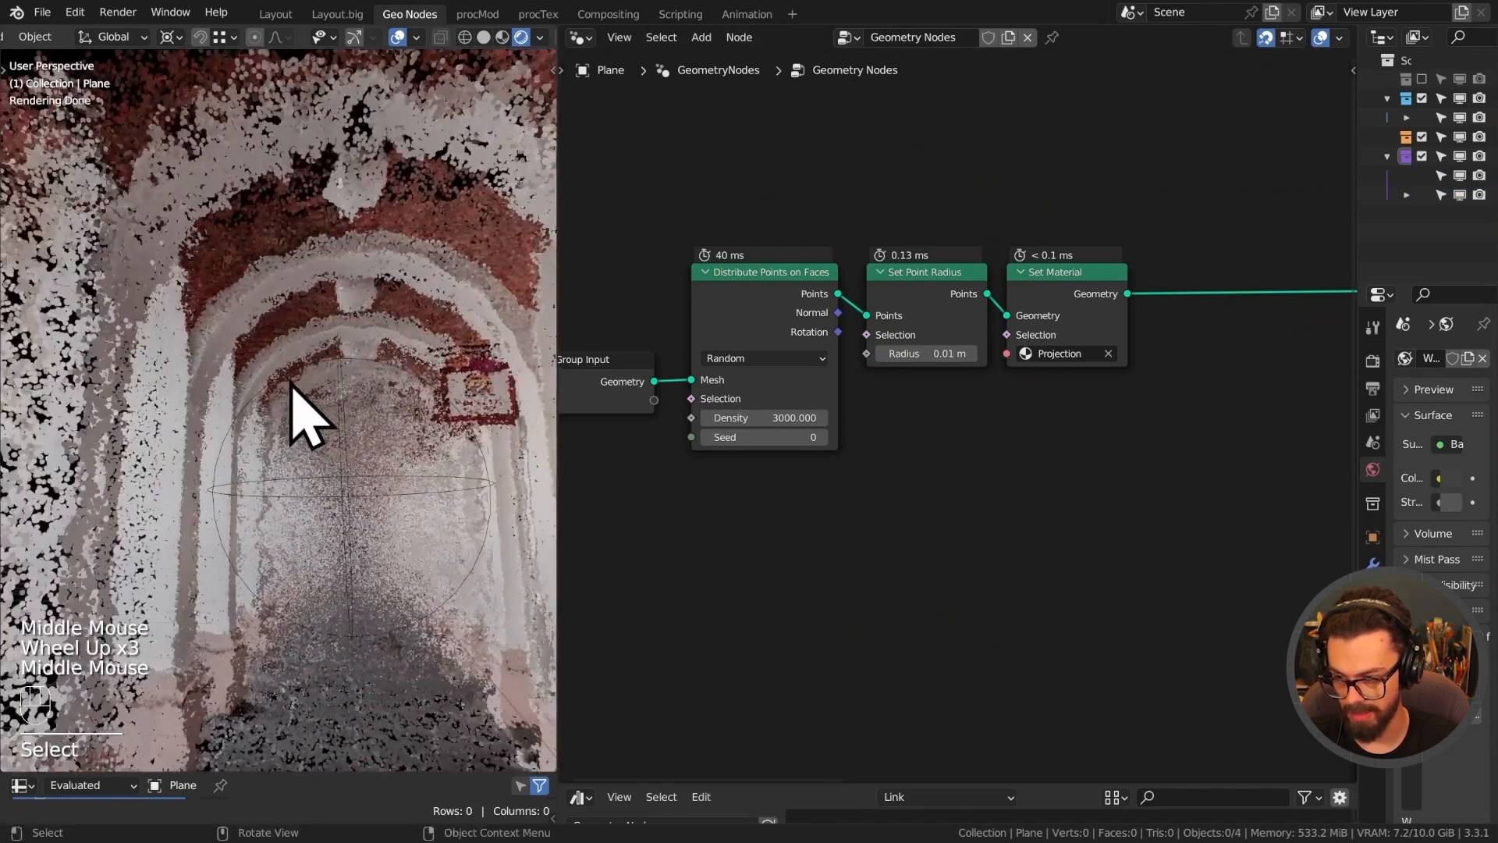
{"action": "scroll", "coordinate": [405, 324], "scroll_direction": "down", "scroll_amount": 2}
{"action": "middle_click_drag", "start_coordinate": [405, 324], "coordinate": [416, 335]}
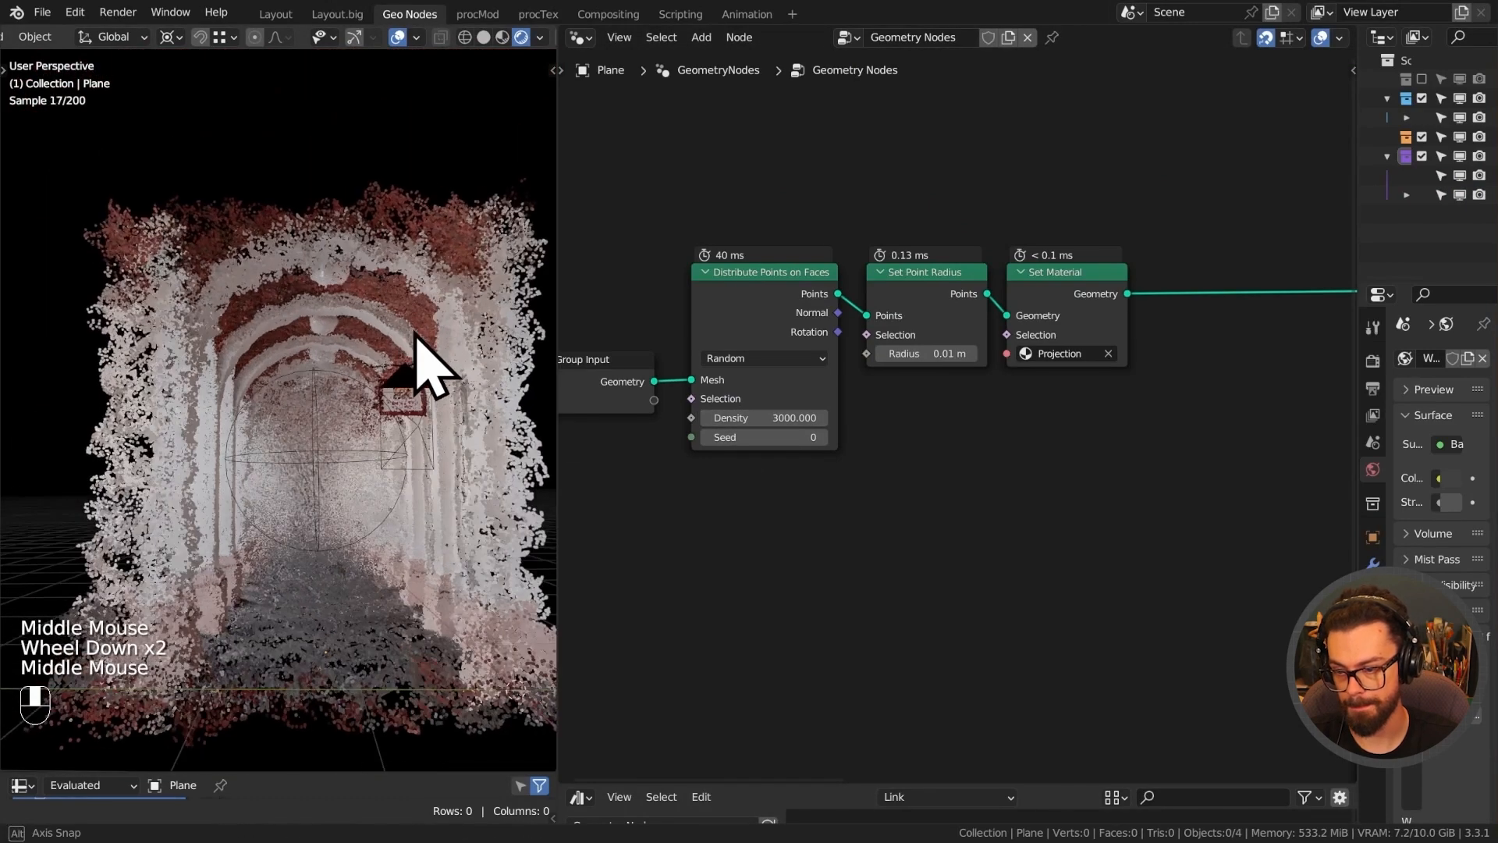
Enlarge the area below the geometry node graph and turn it into a Shader Editor.
{"action": "left_click_drag", "start_coordinate": [852, 780], "coordinate": [719, 536]}
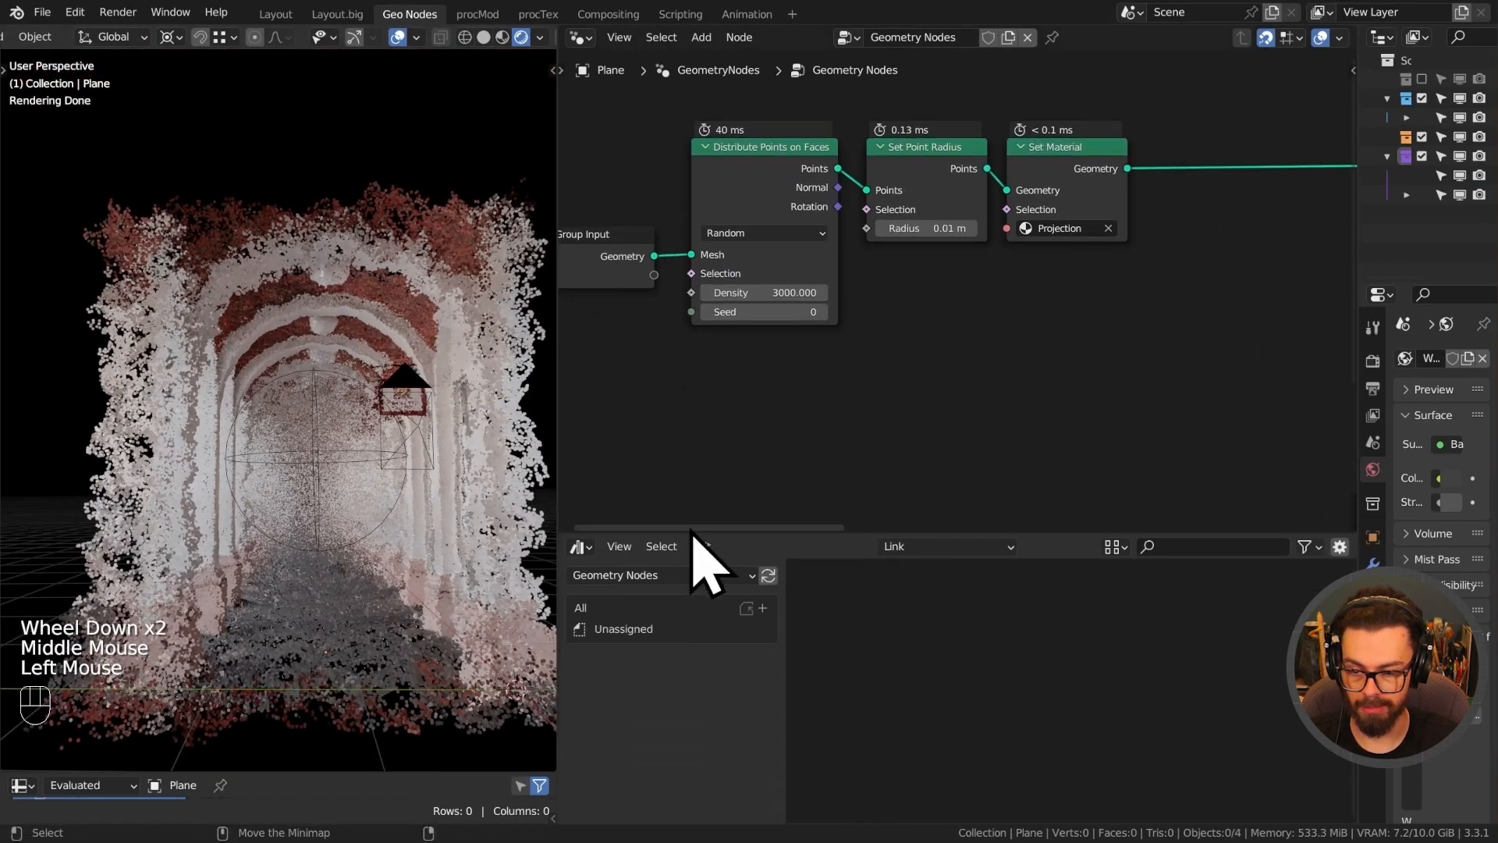
{"action": "left_click", "coordinate": [578, 546]}
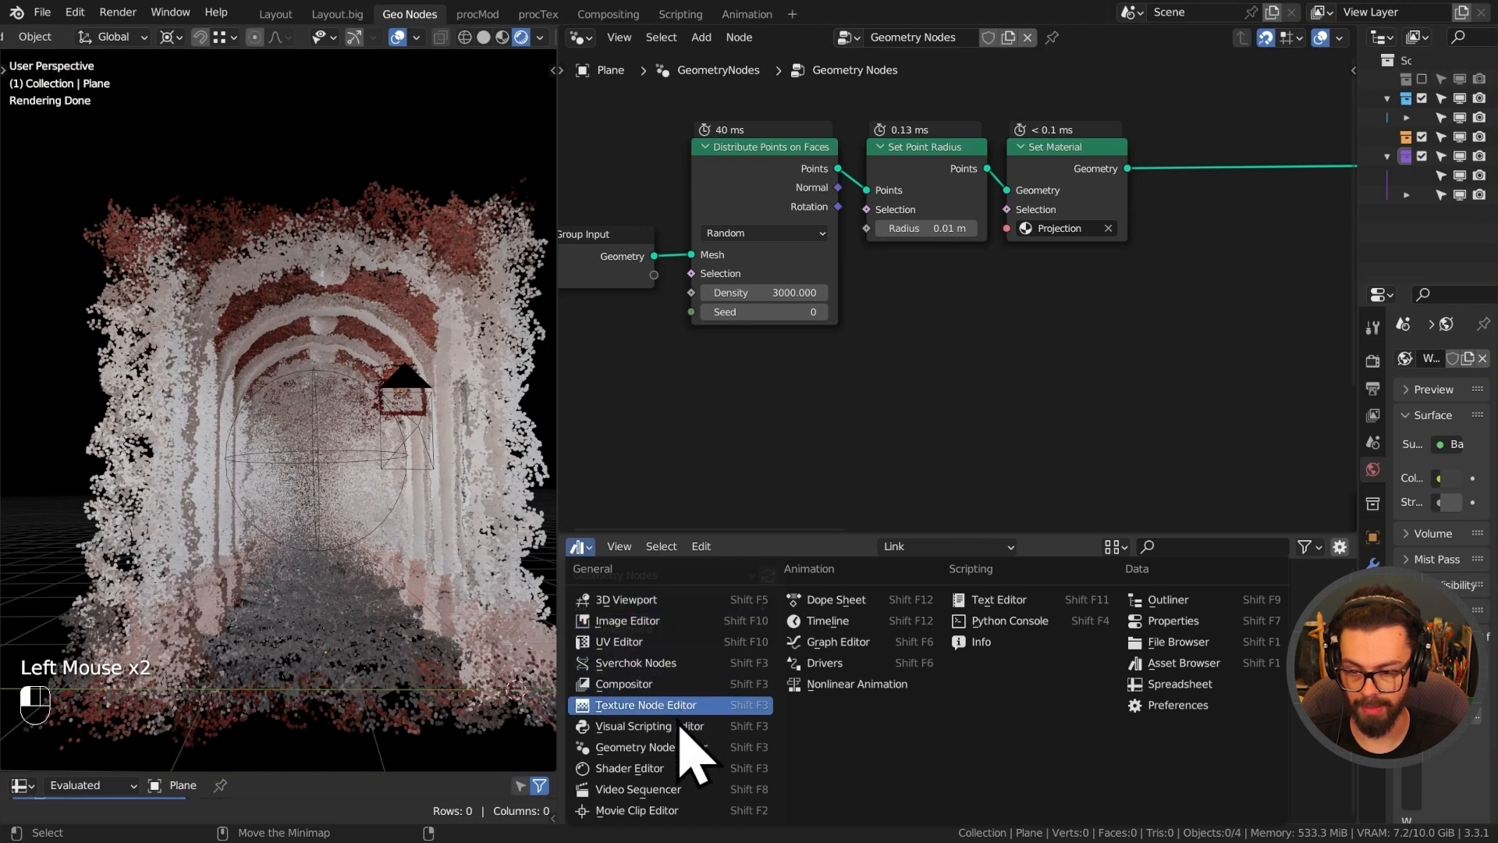
{"action": "left_click", "coordinate": [672, 768]}
Connect the Projection material's Principled BSDF to the Material Output's Surface in place of the direct image color.
{"action": "middle_click_drag", "start_coordinate": [969, 692], "coordinate": [1021, 654]}
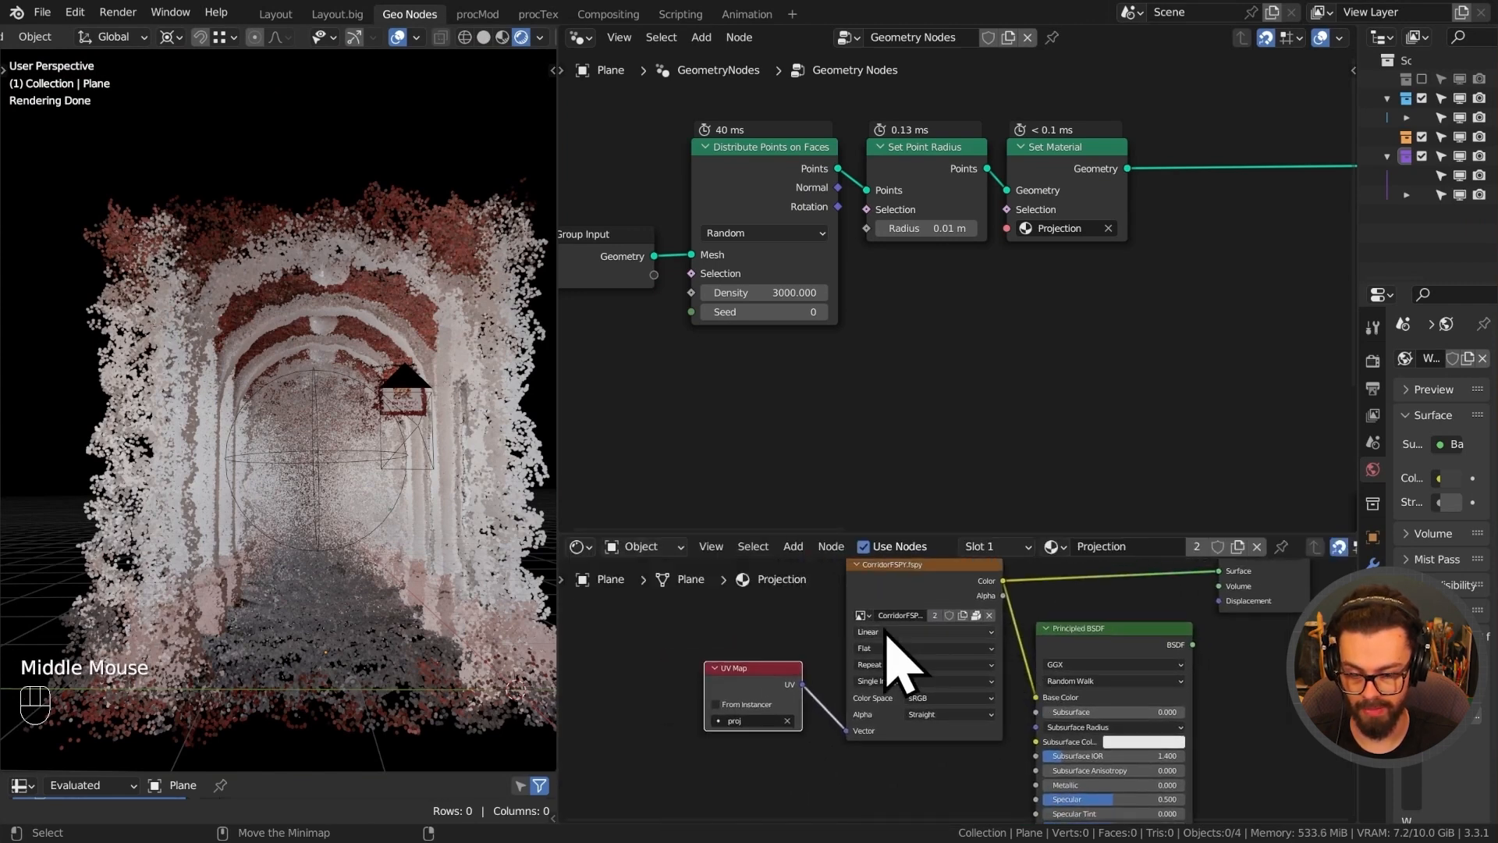
{"action": "middle_click_drag", "start_coordinate": [887, 640], "coordinate": [712, 660]}
{"action": "middle_click_drag", "start_coordinate": [936, 666], "coordinate": [935, 700]}
{"action": "left_click", "coordinate": [935, 700], "text": "alt+shift"}
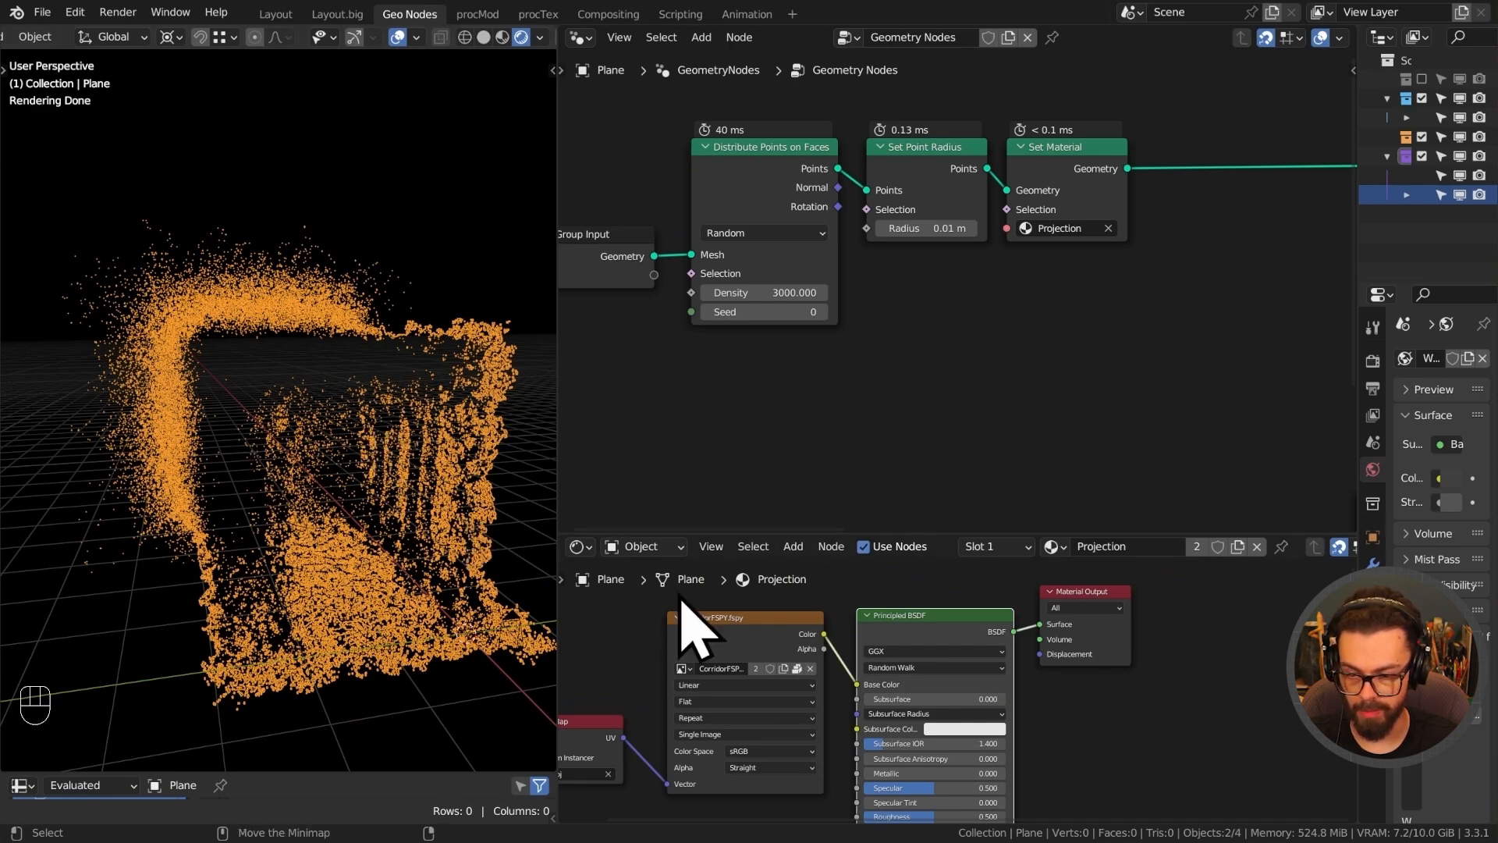
Show the World shader nodes and add a Sky Texture connected to the Background node's Color.
{"action": "middle_click_drag", "start_coordinate": [678, 599], "coordinate": [776, 605]}
{"action": "left_click", "coordinate": [644, 546]}
{"action": "left_click", "coordinate": [657, 592]}
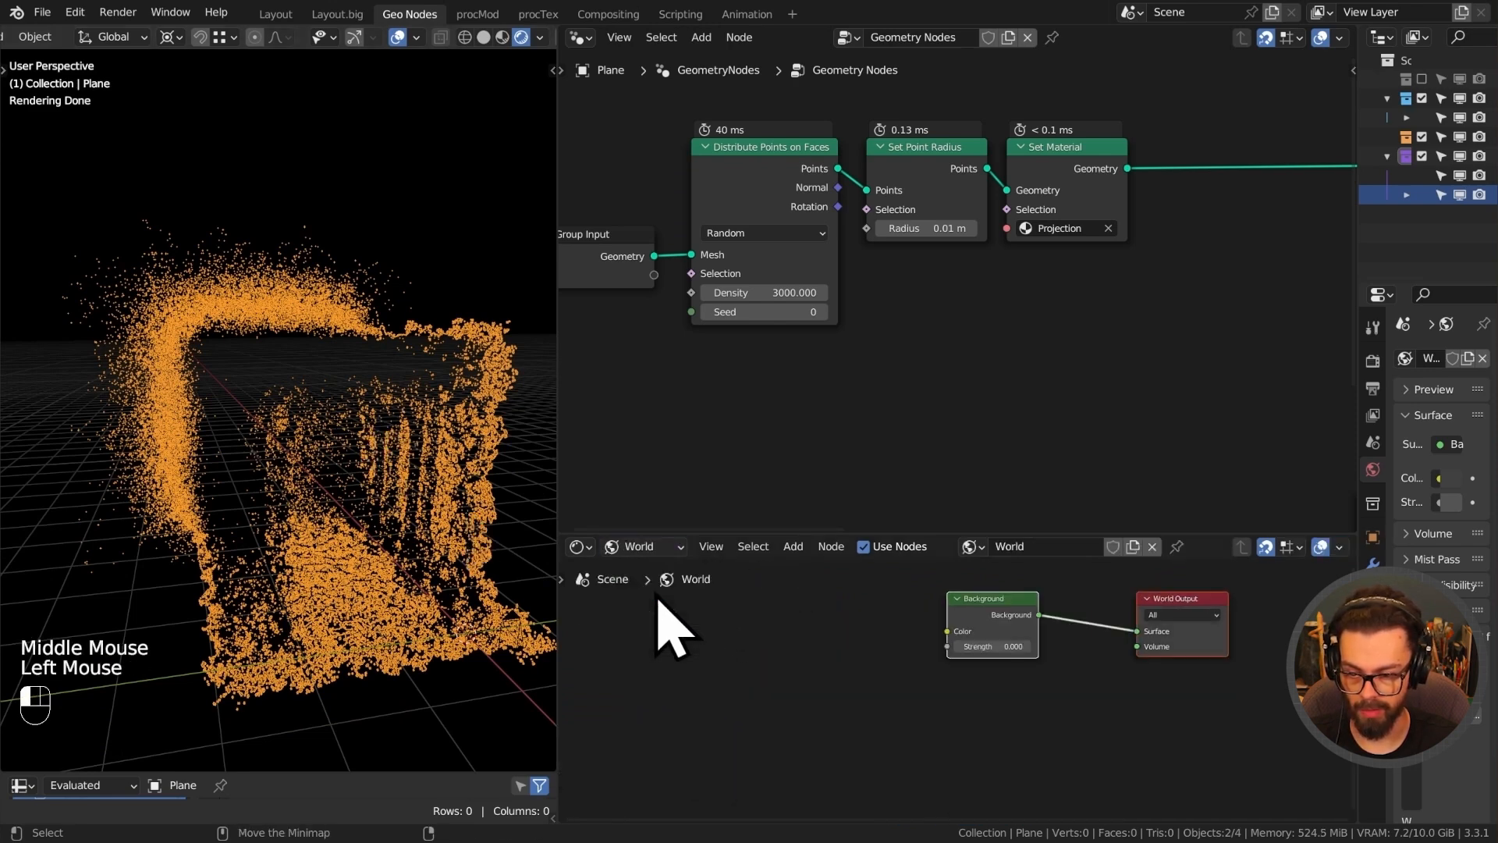
{"action": "scroll", "coordinate": [976, 668], "scroll_direction": "up", "scroll_amount": 3}
{"action": "middle_click_drag", "start_coordinate": [976, 669], "coordinate": [963, 685]}
{"action": "key", "text": "shift+a"}
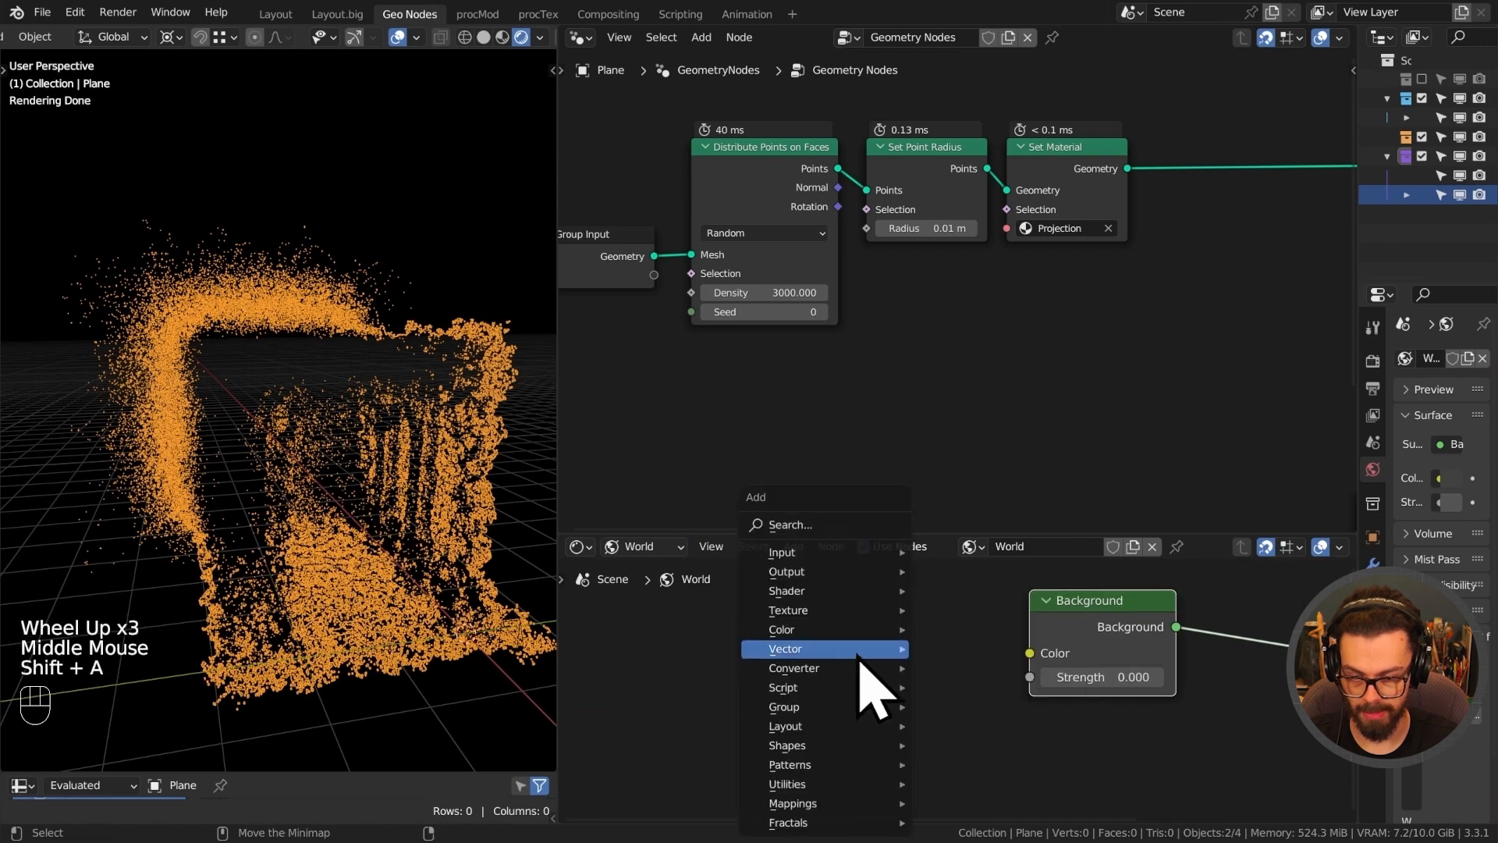
{"action": "mouse_move", "coordinate": [838, 610]}
{"action": "left_click", "coordinate": [1104, 547]}
{"action": "left_click", "coordinate": [786, 593]}
{"action": "left_click_drag", "start_coordinate": [1026, 653], "coordinate": [1032, 652]}
{"action": "middle_click_drag", "start_coordinate": [1077, 612], "coordinate": [1036, 668]}
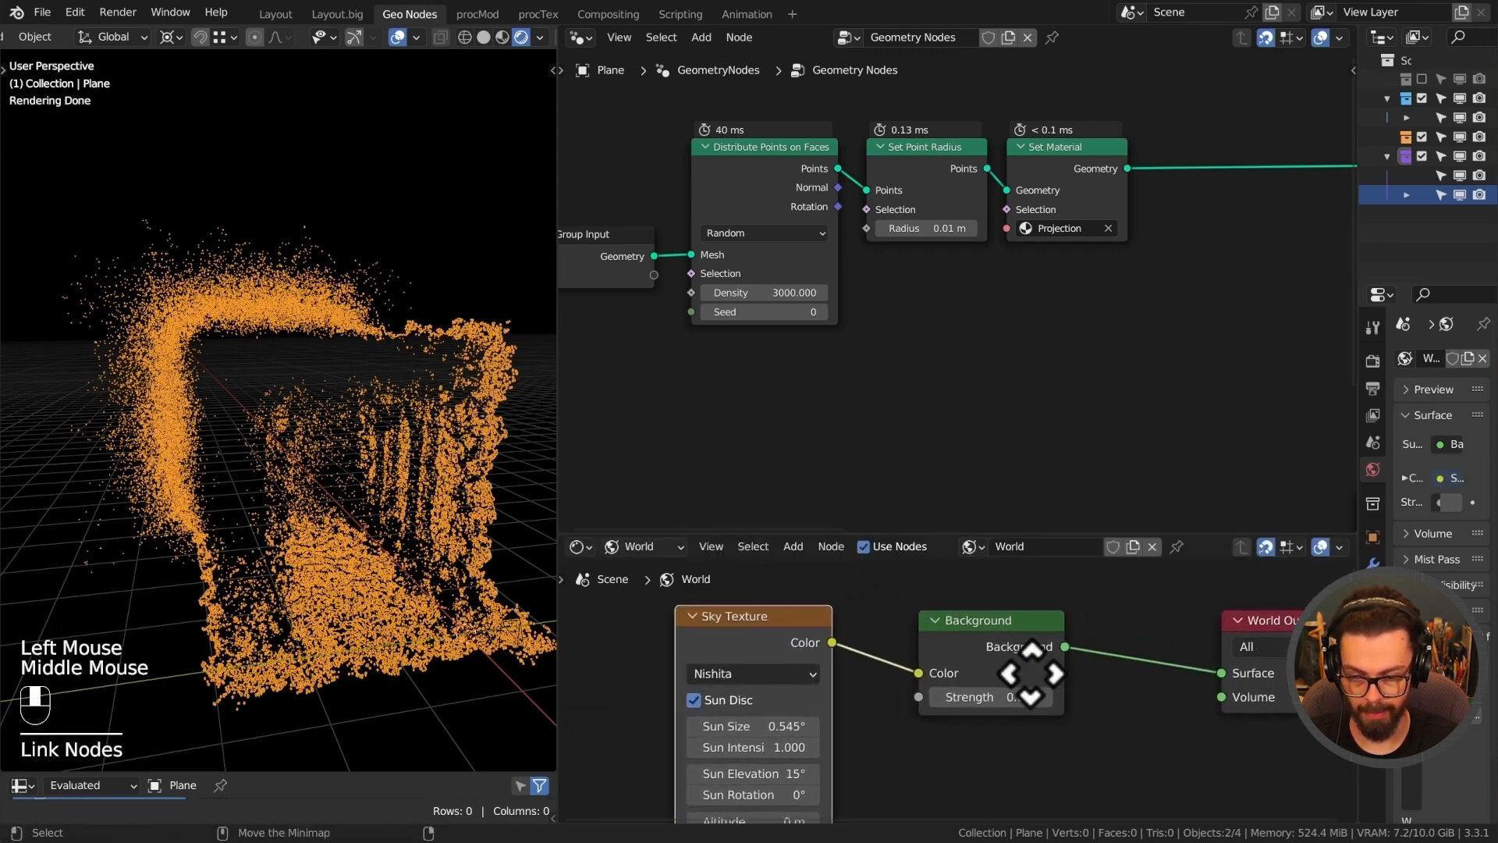
Set the world Background node's Strength to 1.
{"action": "left_click", "coordinate": [998, 697]}
{"action": "type", "text": "1"}
{"action": "key", "text": "Return"}
{"action": "middle_click_drag", "start_coordinate": [452, 536], "coordinate": [367, 468]}
Duplicate the world Background node below the original and give the copy a black color with Strength 0.
{"action": "middle_click_drag", "start_coordinate": [956, 697], "coordinate": [963, 652]}
{"action": "left_click", "coordinate": [940, 605]}
{"action": "key", "text": "shift+d"}
{"action": "left_click", "coordinate": [934, 715]}
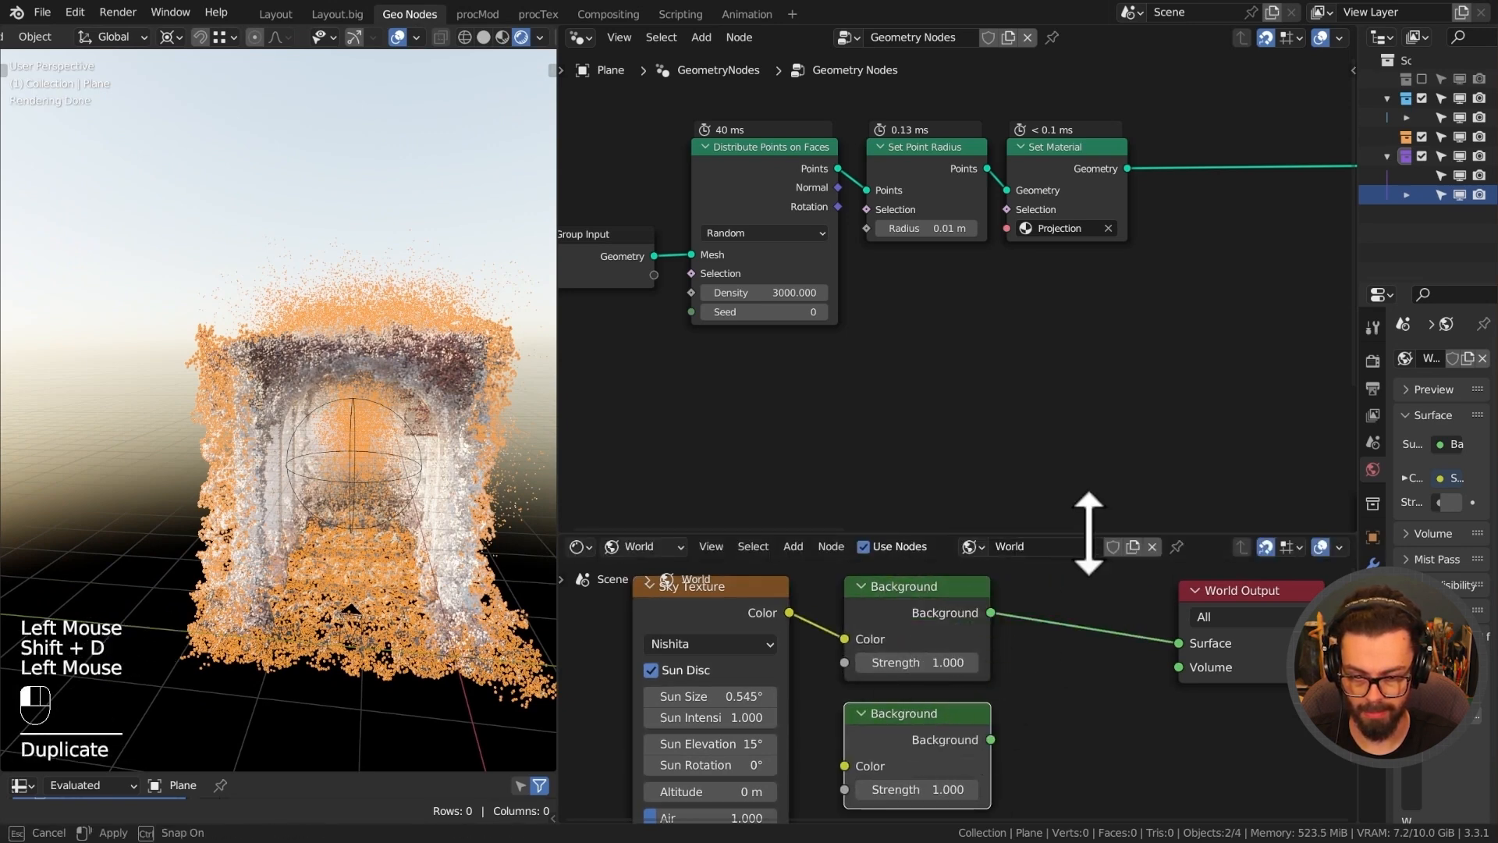
{"action": "left_click_drag", "start_coordinate": [1088, 533], "coordinate": [1045, 254]}
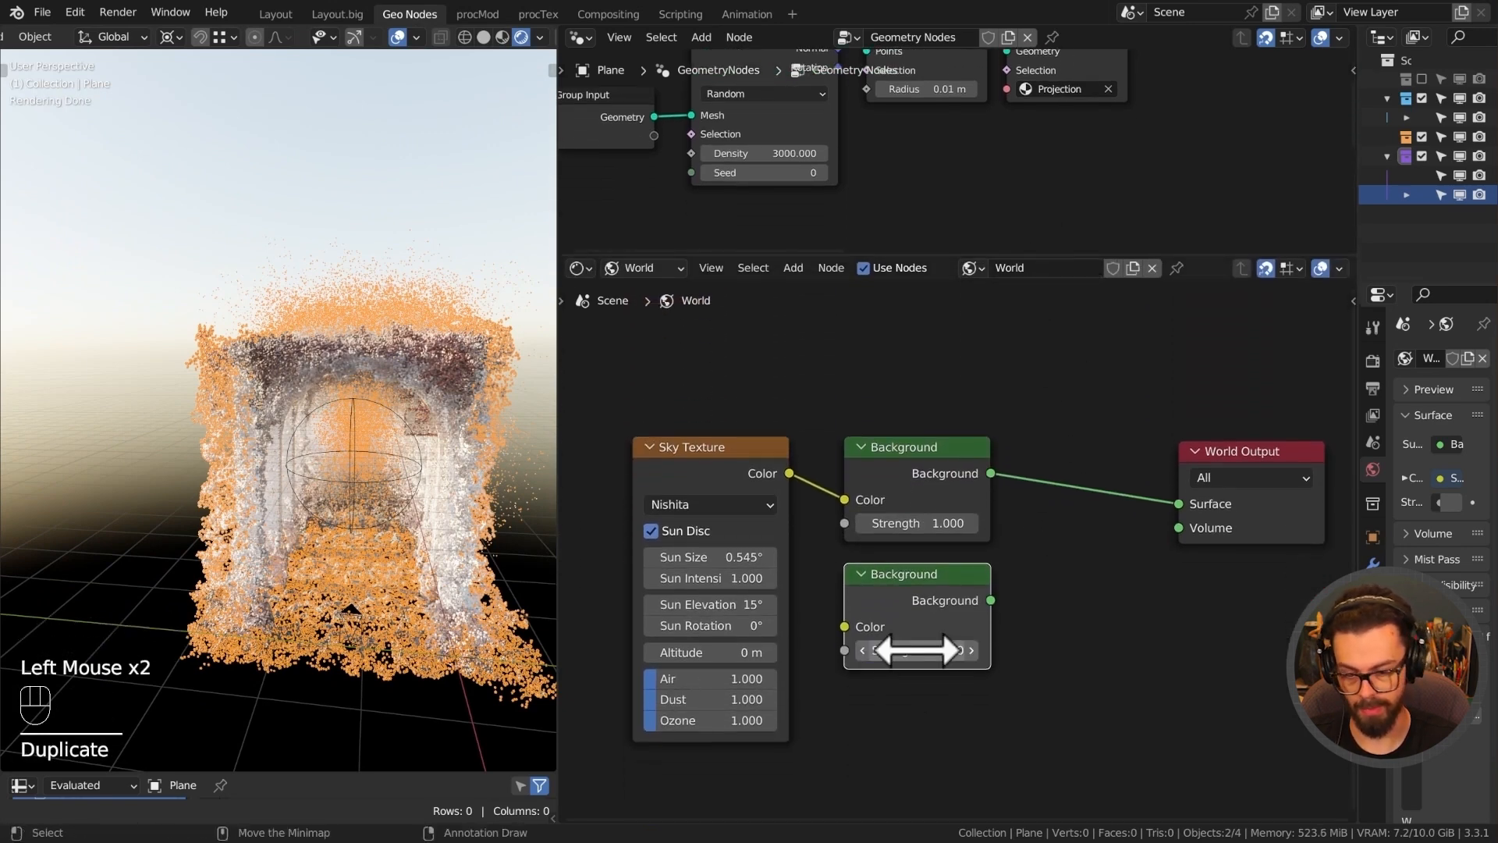
{"action": "middle_click_drag", "start_coordinate": [990, 647], "coordinate": [972, 630]}
Combine both Background nodes with a Mix Shader feeding the World Output, and place it between the backgrounds and the output.
{"action": "right_click_drag", "start_coordinate": [946, 502], "coordinate": [921, 612], "text": "ctrl+shift"}
{"action": "left_click", "coordinate": [1153, 595]}
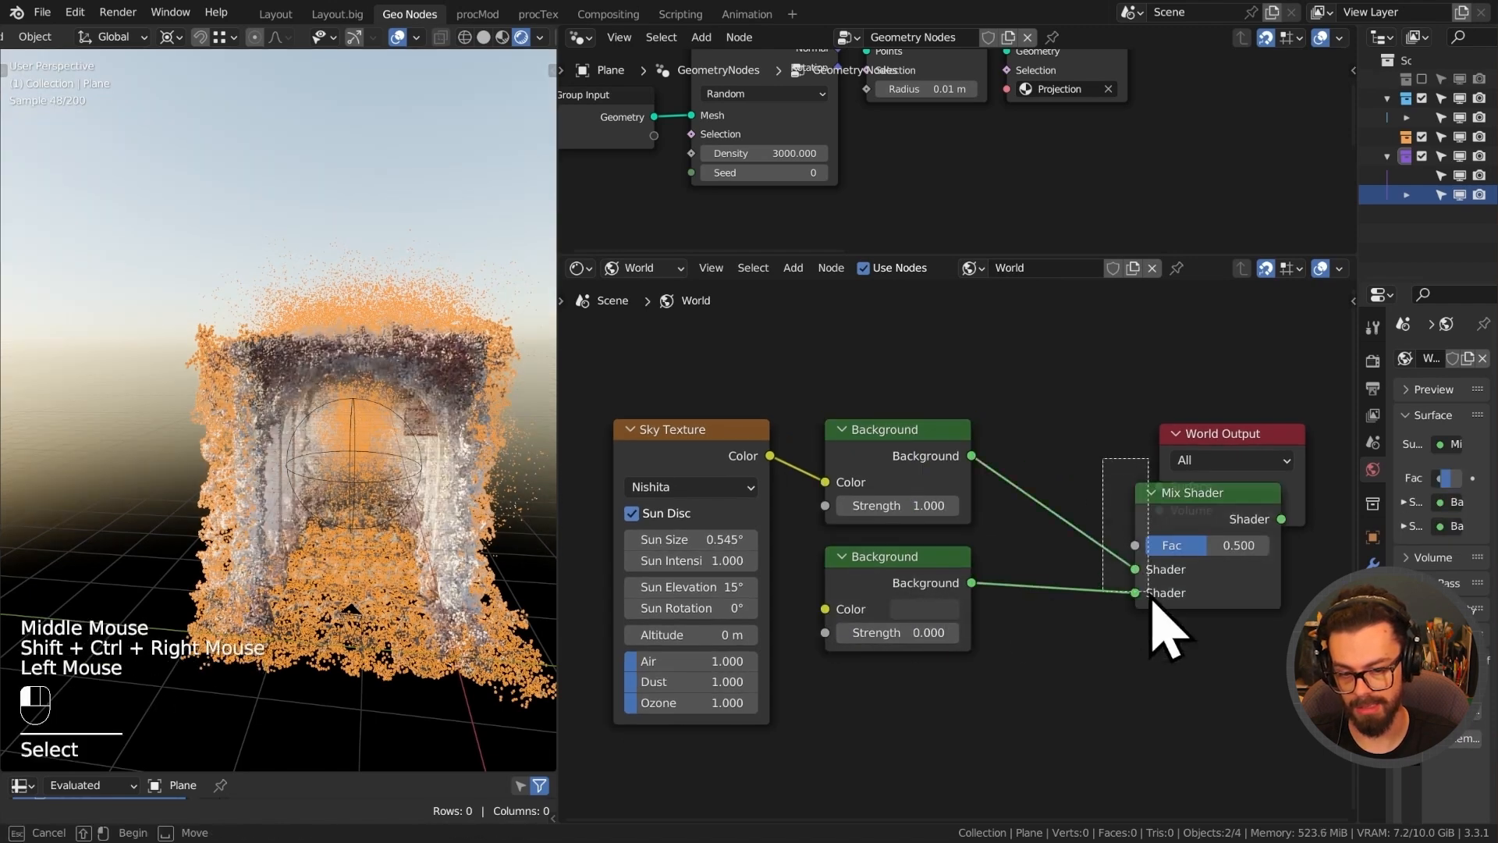
{"action": "key", "text": "g"}
{"action": "left_click", "coordinate": [1010, 530]}
{"action": "left_click", "coordinate": [1221, 507]}
{"action": "key", "text": "g"}
{"action": "left_click", "coordinate": [1240, 577]}
{"action": "middle_click_drag", "start_coordinate": [1229, 546], "coordinate": [1204, 524]}
Add a Light Path node to the World shader near the Mix Shader.
{"action": "key", "text": "shift+a"}
{"action": "mouse_move", "coordinate": [1141, 452]}
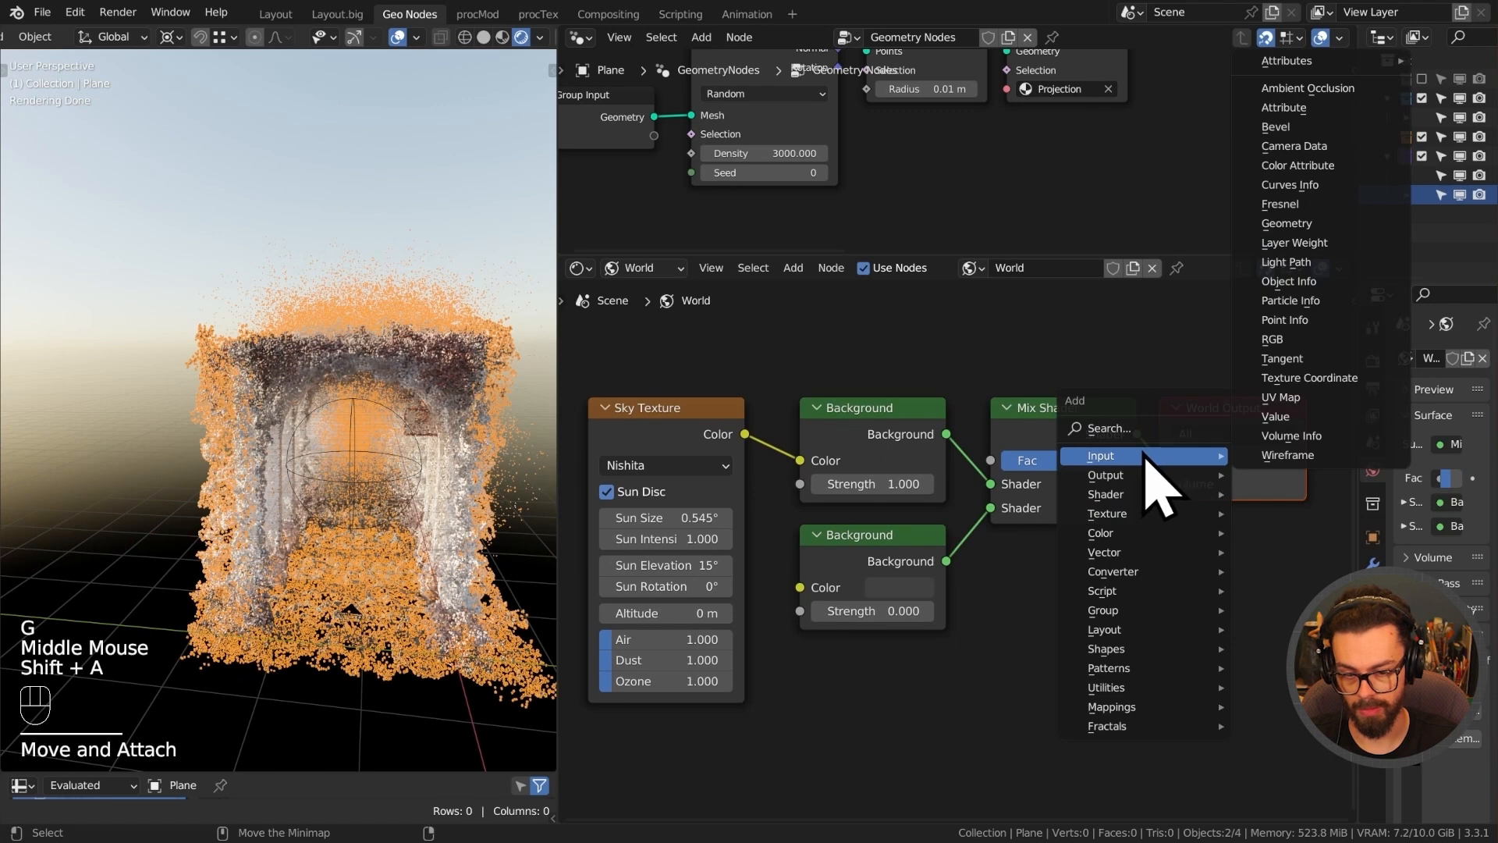
{"action": "left_click", "coordinate": [1296, 263]}
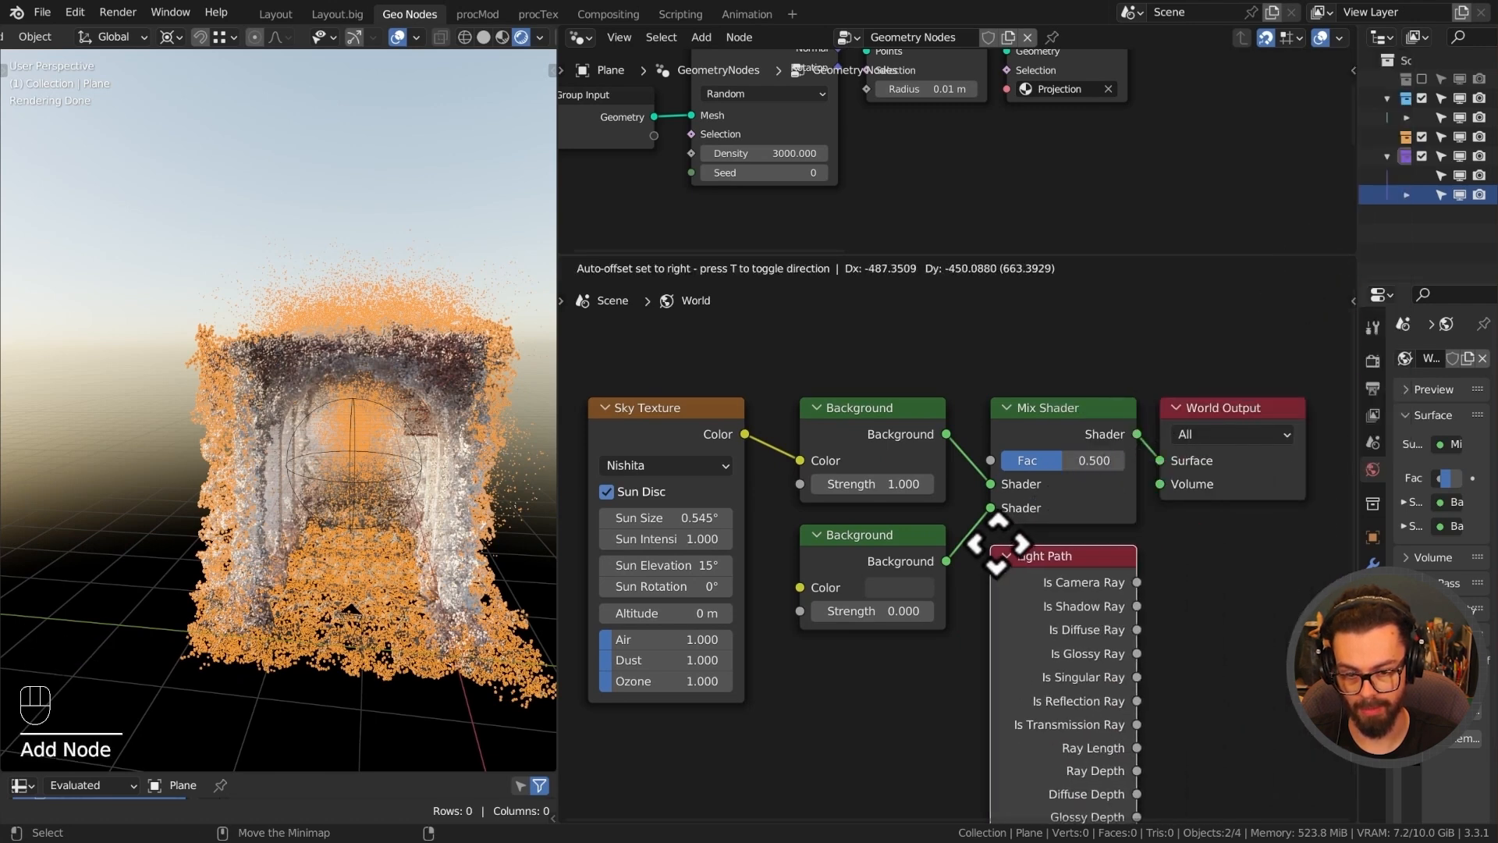
Place the Light Path node, link Is Camera Ray to the Mix Shader's factor, hide its unused outputs and stack it above the Background nodes.
{"action": "left_click", "coordinate": [998, 545]}
{"action": "left_click_drag", "start_coordinate": [1020, 466], "coordinate": [1014, 464]}
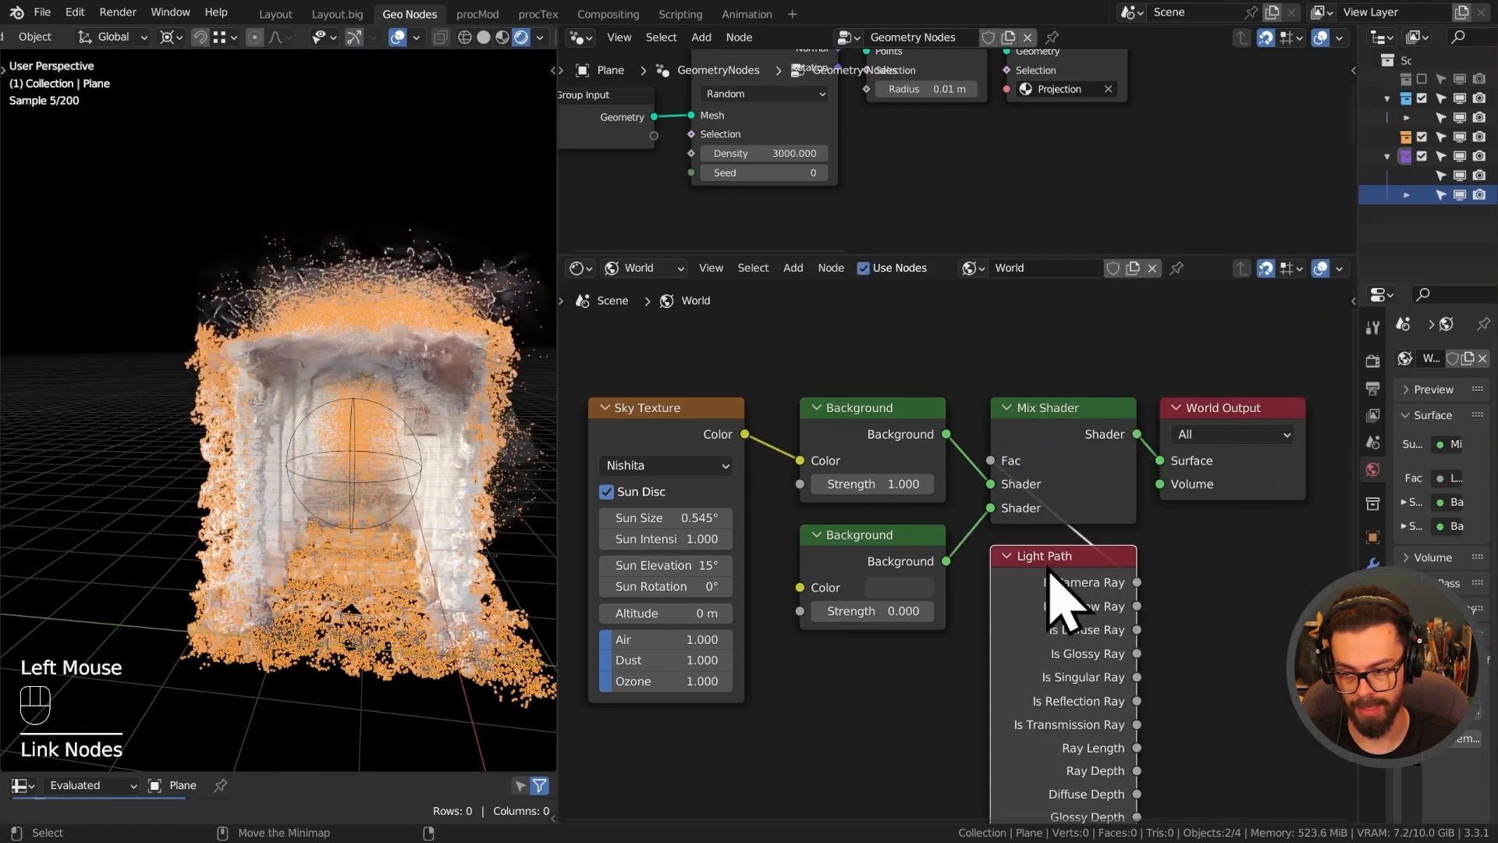
{"action": "key", "text": "ctrl+h"}
{"action": "left_click_drag", "start_coordinate": [1053, 577], "coordinate": [850, 343]}
{"action": "left_click_drag", "start_coordinate": [855, 537], "coordinate": [853, 515]}
{"action": "left_click", "coordinate": [1043, 638]}
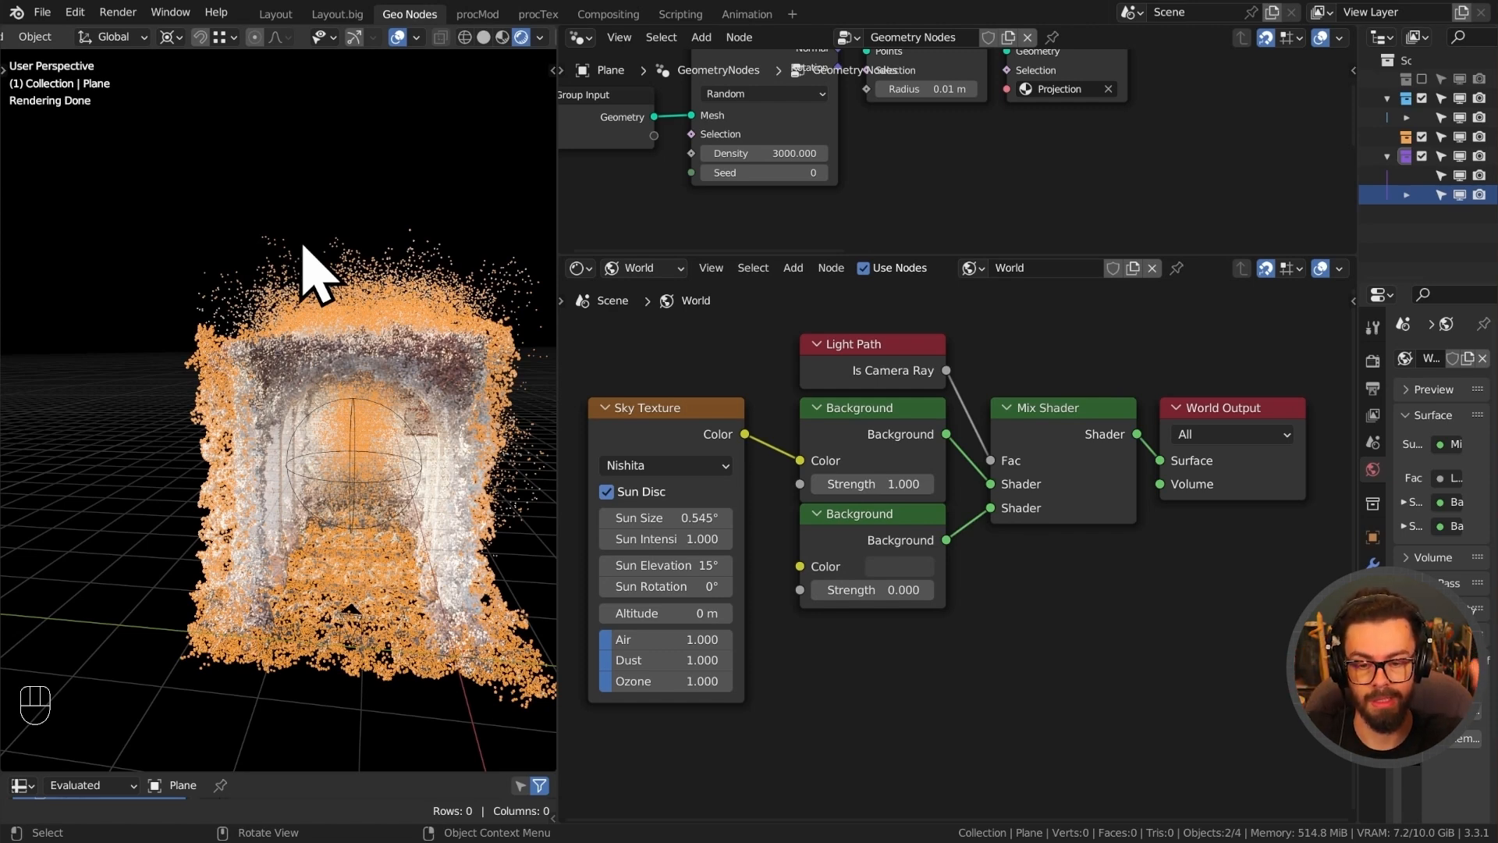
Deselect the plane in the viewport and move the zero-strength Background node slightly further below the other one.
{"action": "middle_click_drag", "start_coordinate": [885, 445], "coordinate": [886, 450]}
{"action": "middle_click_drag", "start_coordinate": [468, 401], "coordinate": [281, 414]}
{"action": "left_click", "coordinate": [81, 335]}
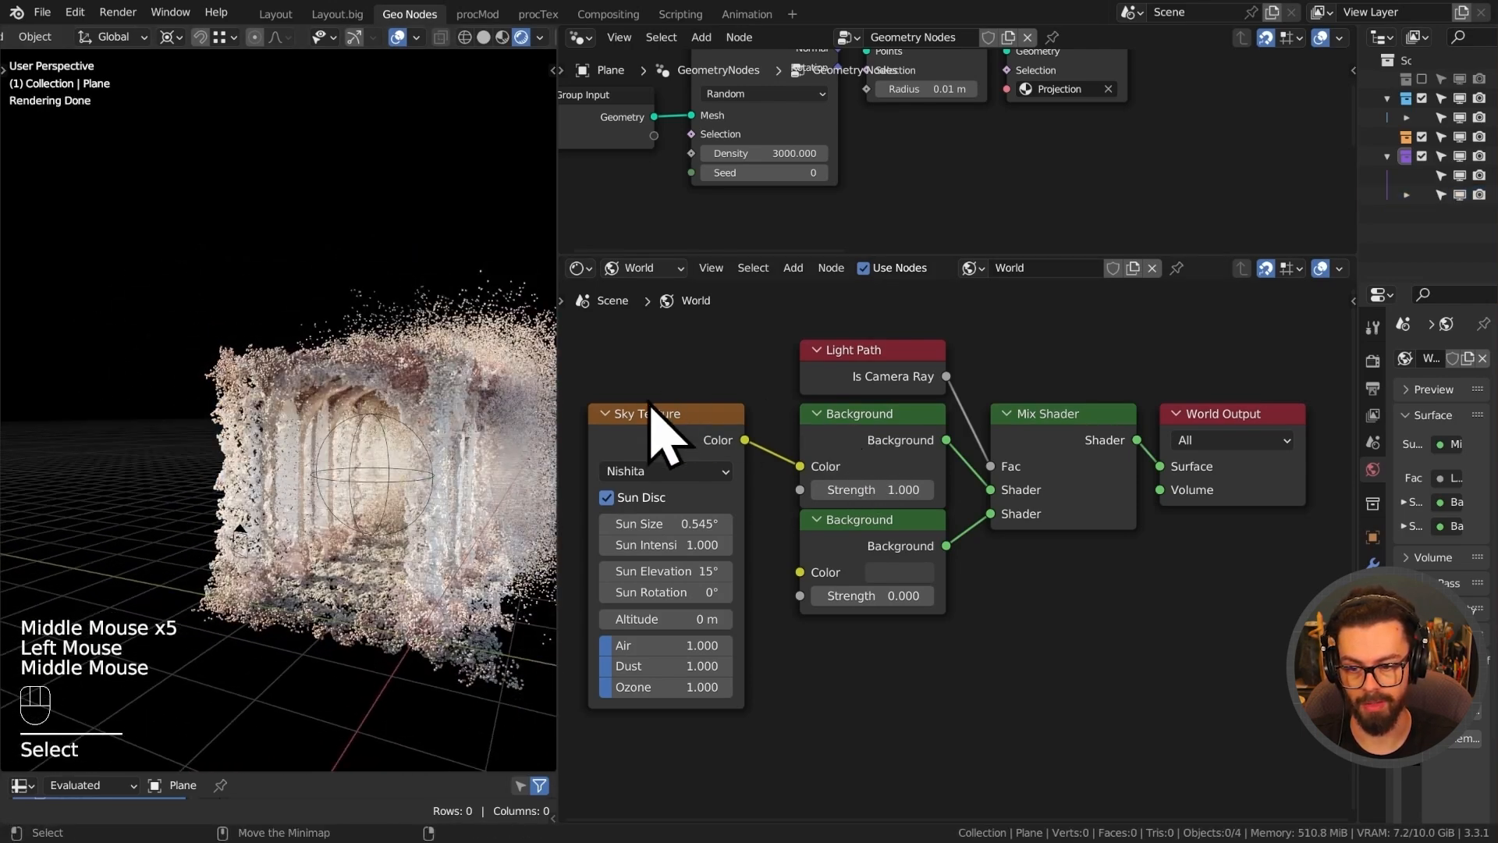
{"action": "left_click_drag", "start_coordinate": [652, 392], "coordinate": [666, 458]}
{"action": "left_click_drag", "start_coordinate": [872, 512], "coordinate": [868, 564]}
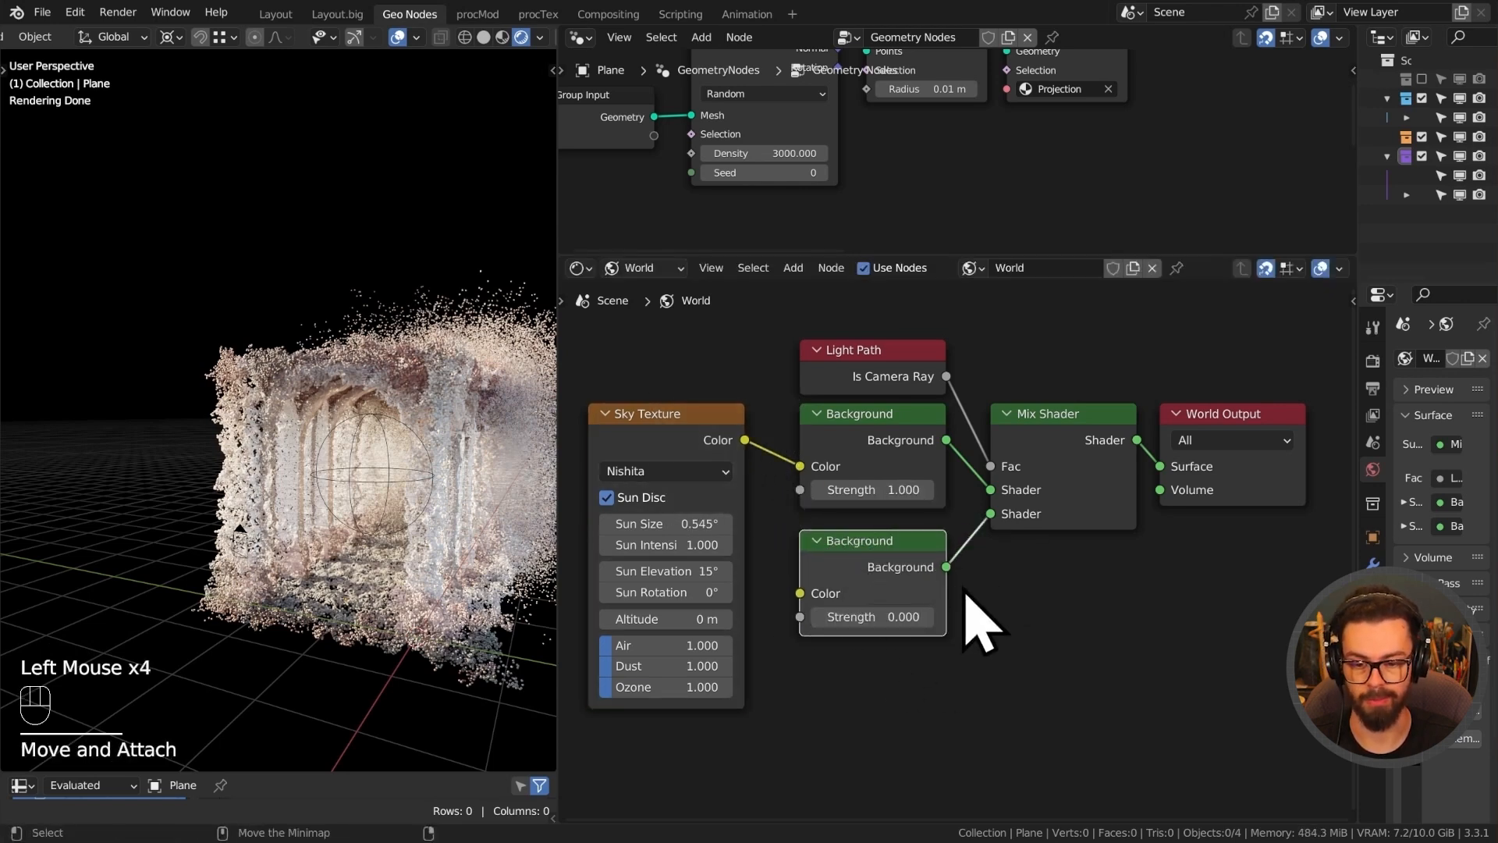
Set the Sky Texture's sun rotation to 2.2° while viewing the inside of the corridor.
{"action": "middle_click_drag", "start_coordinate": [231, 459], "coordinate": [294, 495]}
{"action": "scroll", "coordinate": [344, 585], "scroll_direction": "up", "scroll_amount": 2}
{"action": "middle_click_drag", "start_coordinate": [344, 585], "coordinate": [299, 521], "text": "shift"}
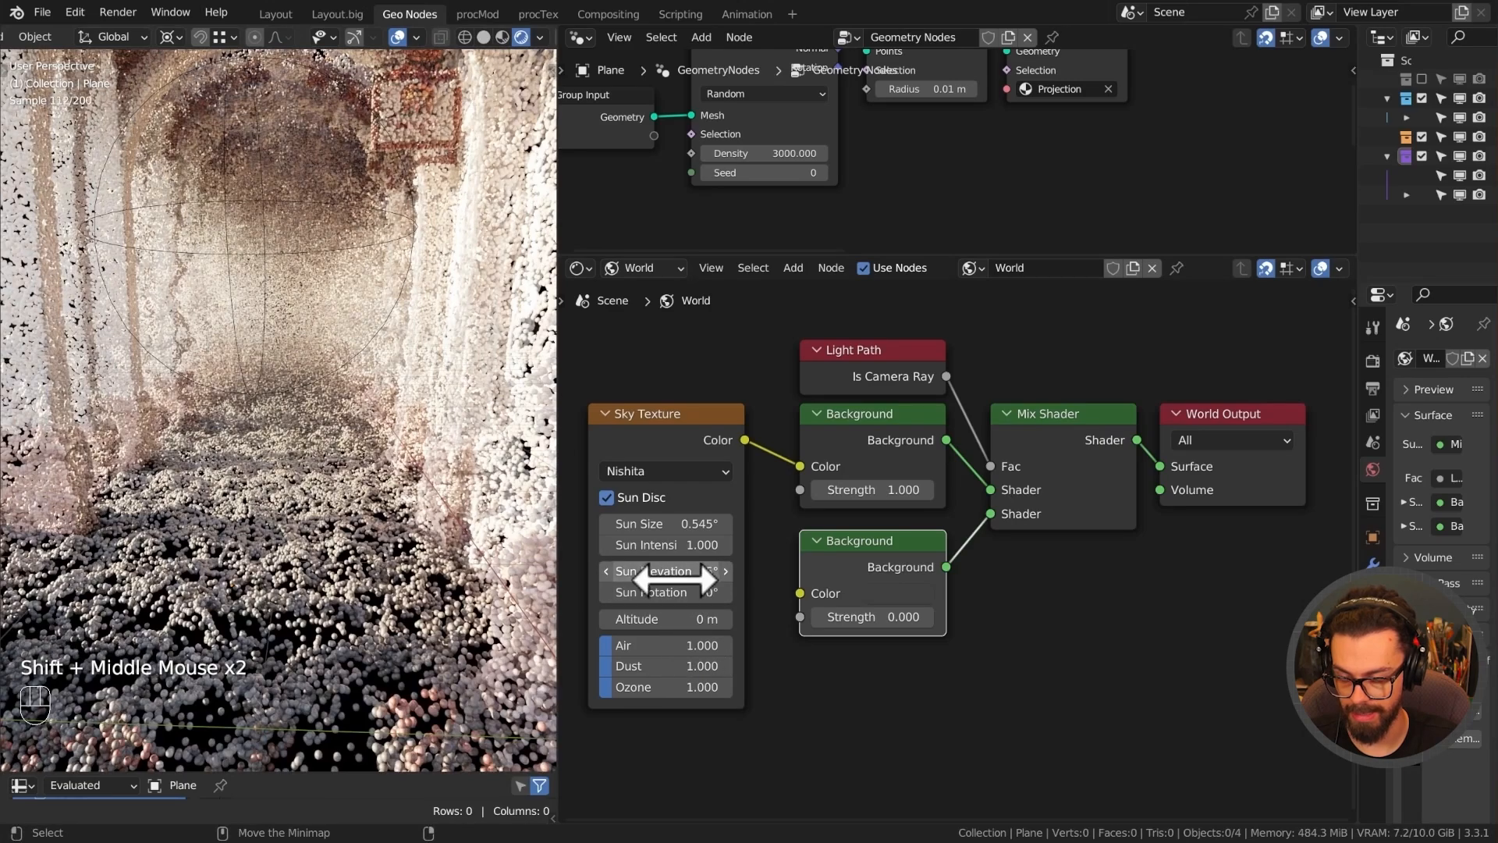
{"action": "mouse_move", "coordinate": [659, 585]}
{"action": "left_mouse_down"}
{"action": "mouse_move", "coordinate": [680, 586]}
{"action": "mouse_move", "coordinate": [573, 585]}
{"action": "mouse_move", "coordinate": [664, 585]}
{"action": "left_mouse_up"}
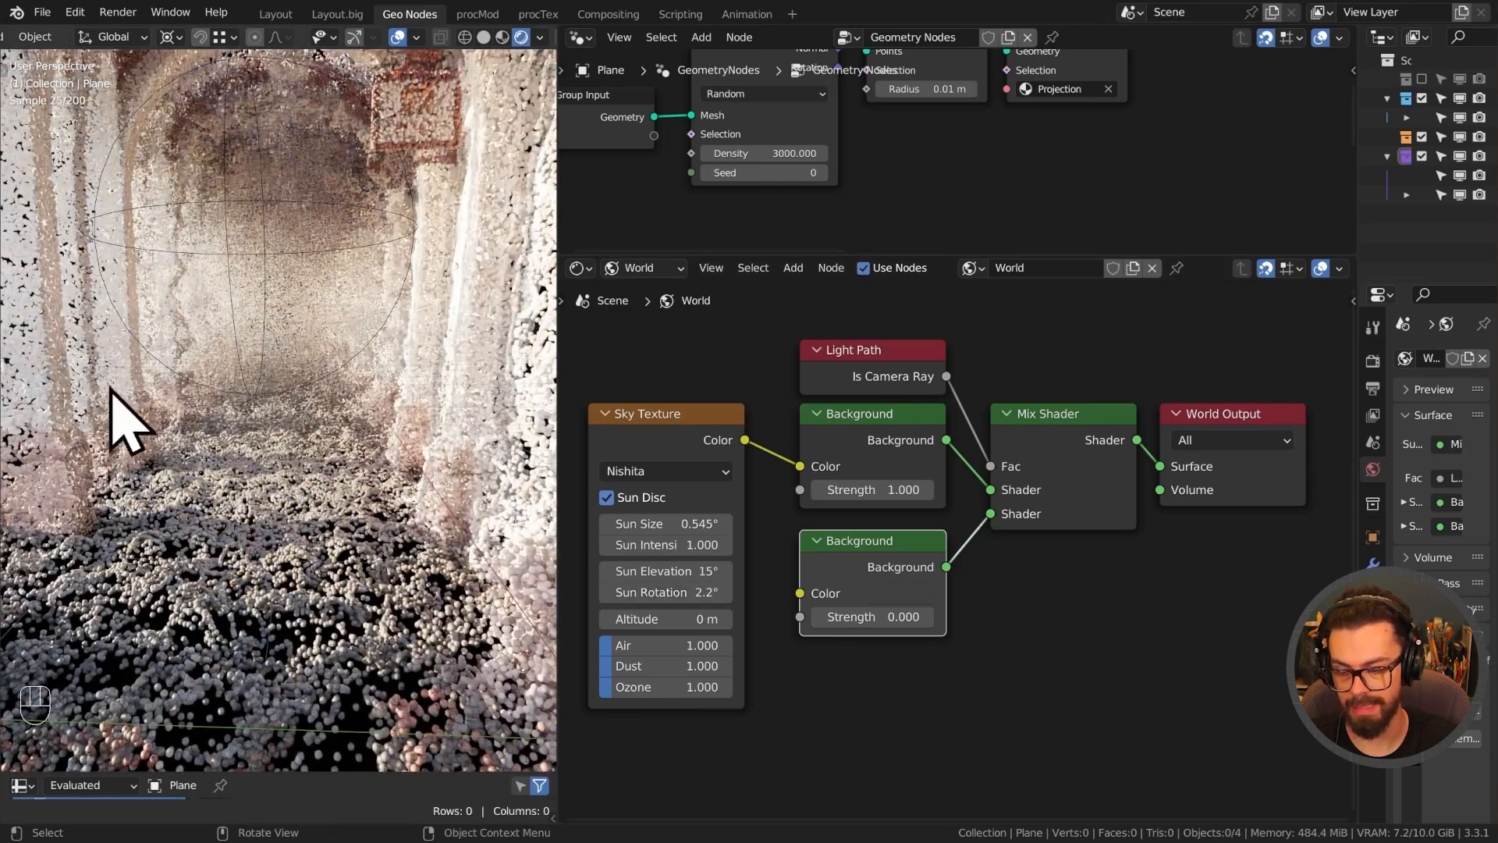
Switch to fSpy to check the original corridor photo, and return to Blender.
{"action": "scroll", "coordinate": [117, 424], "scroll_direction": "down", "scroll_amount": 3}
{"action": "middle_click_drag", "start_coordinate": [117, 424], "coordinate": [265, 468], "text": "shift"}
{"action": "key", "text": "alt+Tab"}
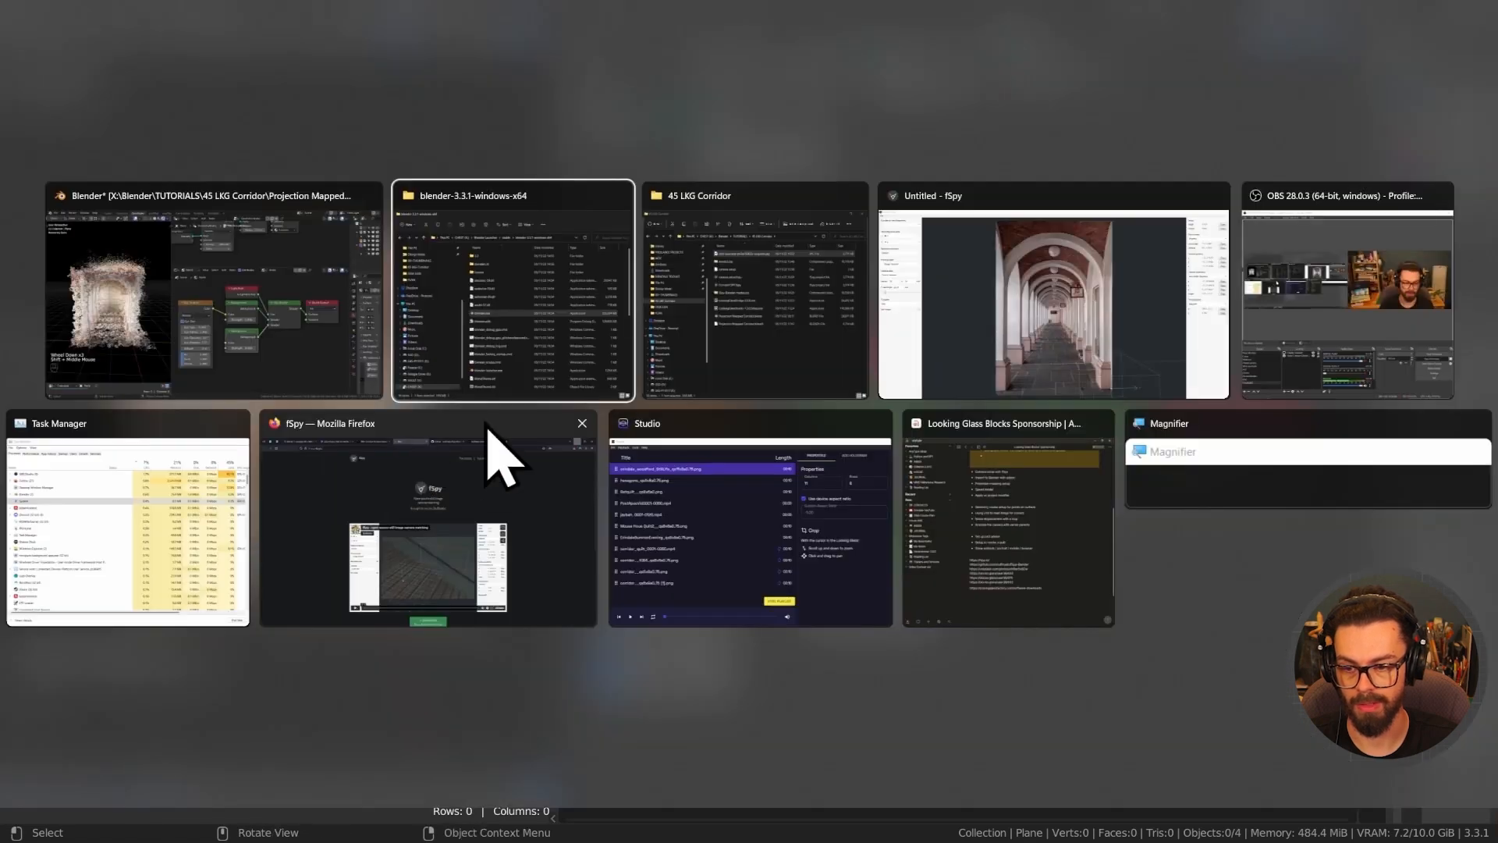
{"action": "left_click", "coordinate": [1073, 343]}
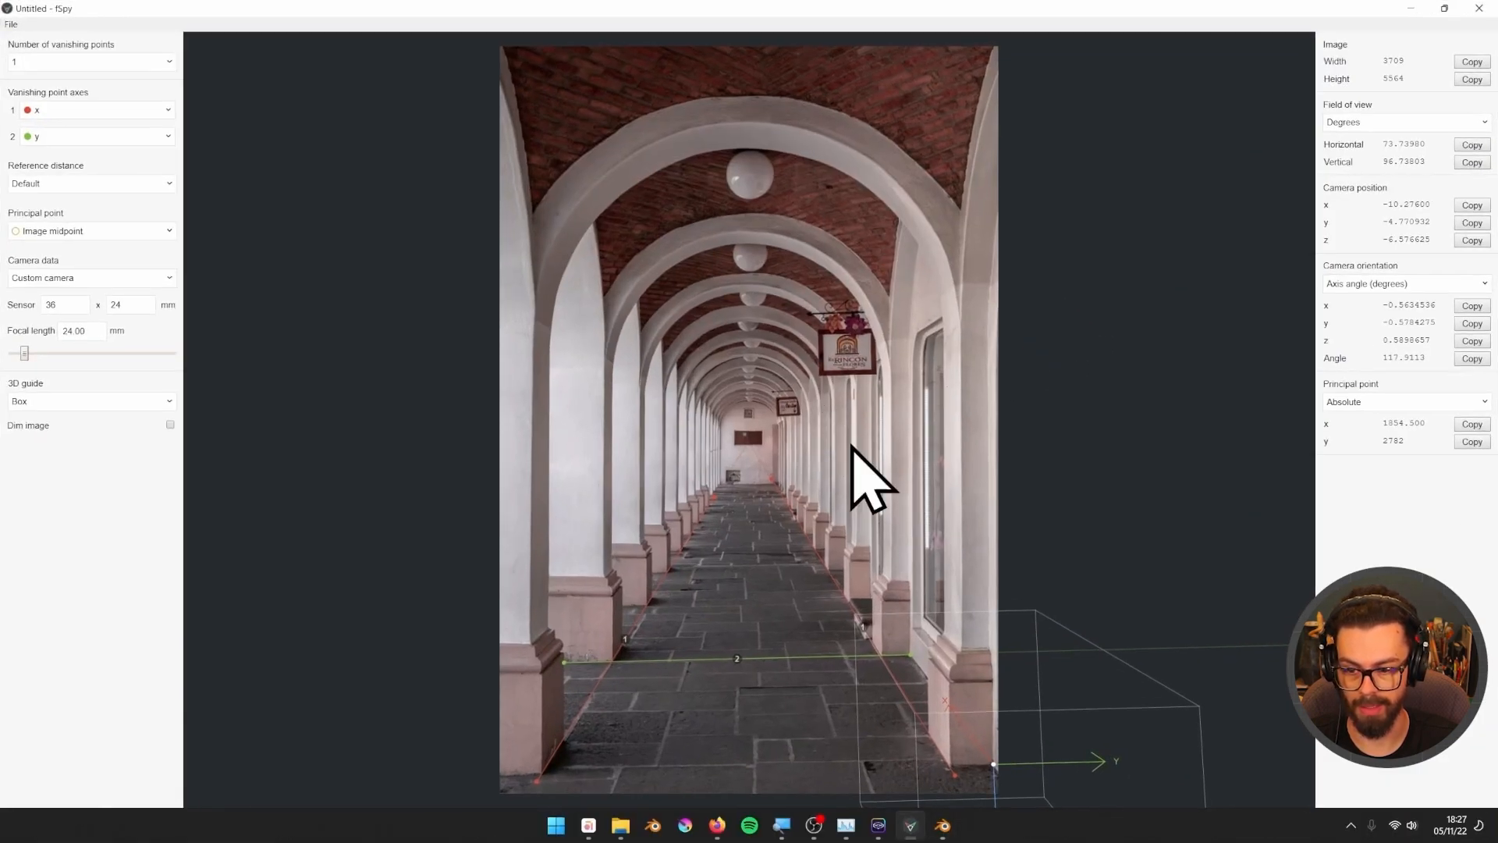
{"action": "key", "text": "alt+Tab"}
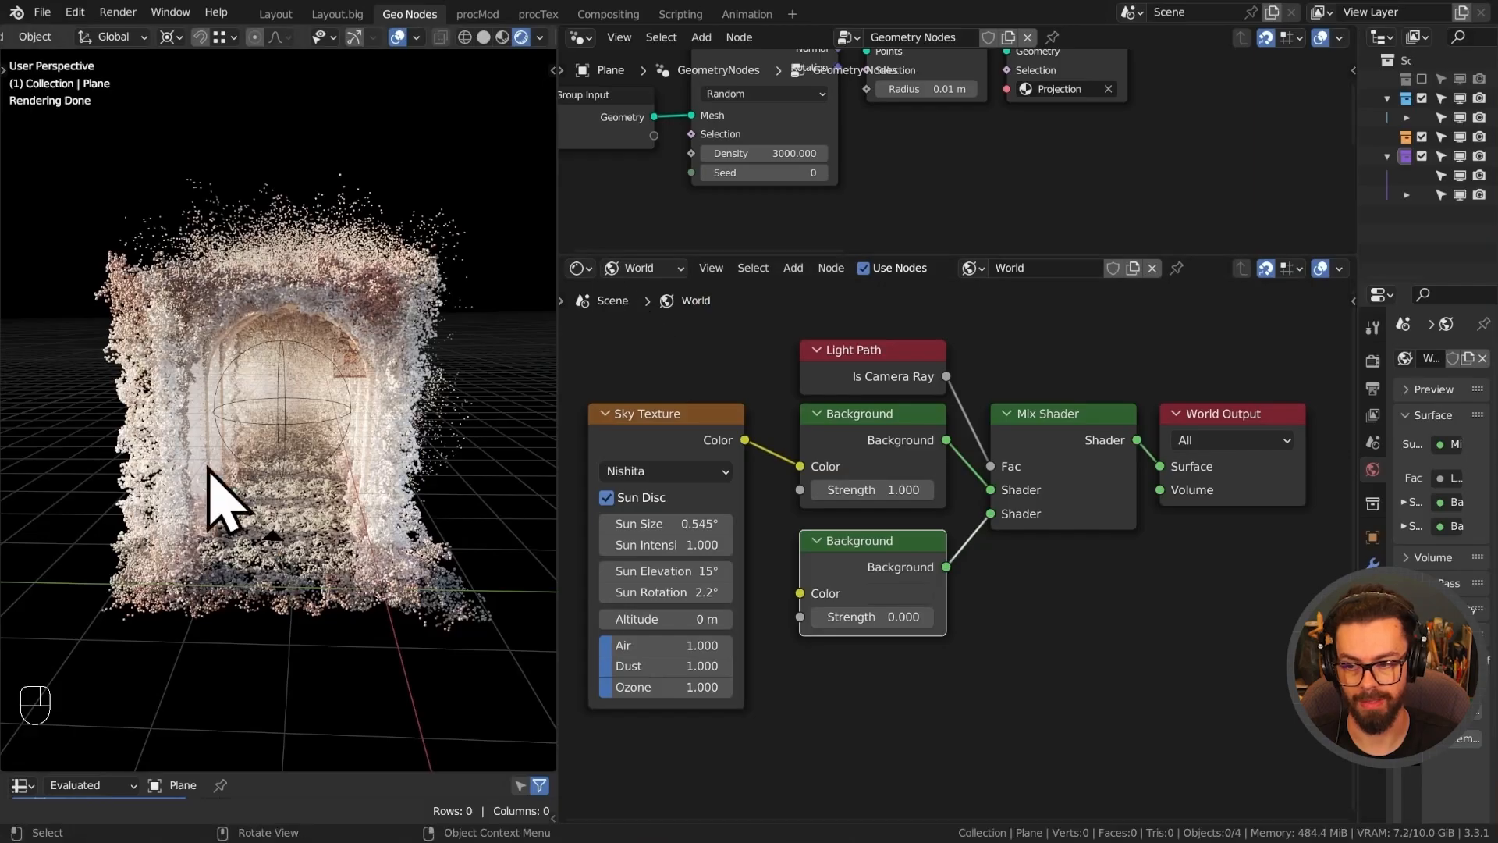
Enlarge the geometry node editor and set the Set Point Radius node's radius to 0.02 m.
{"action": "middle_click_drag", "start_coordinate": [260, 468], "coordinate": [268, 492]}
{"action": "scroll", "coordinate": [272, 493], "scroll_direction": "up", "scroll_amount": 2}
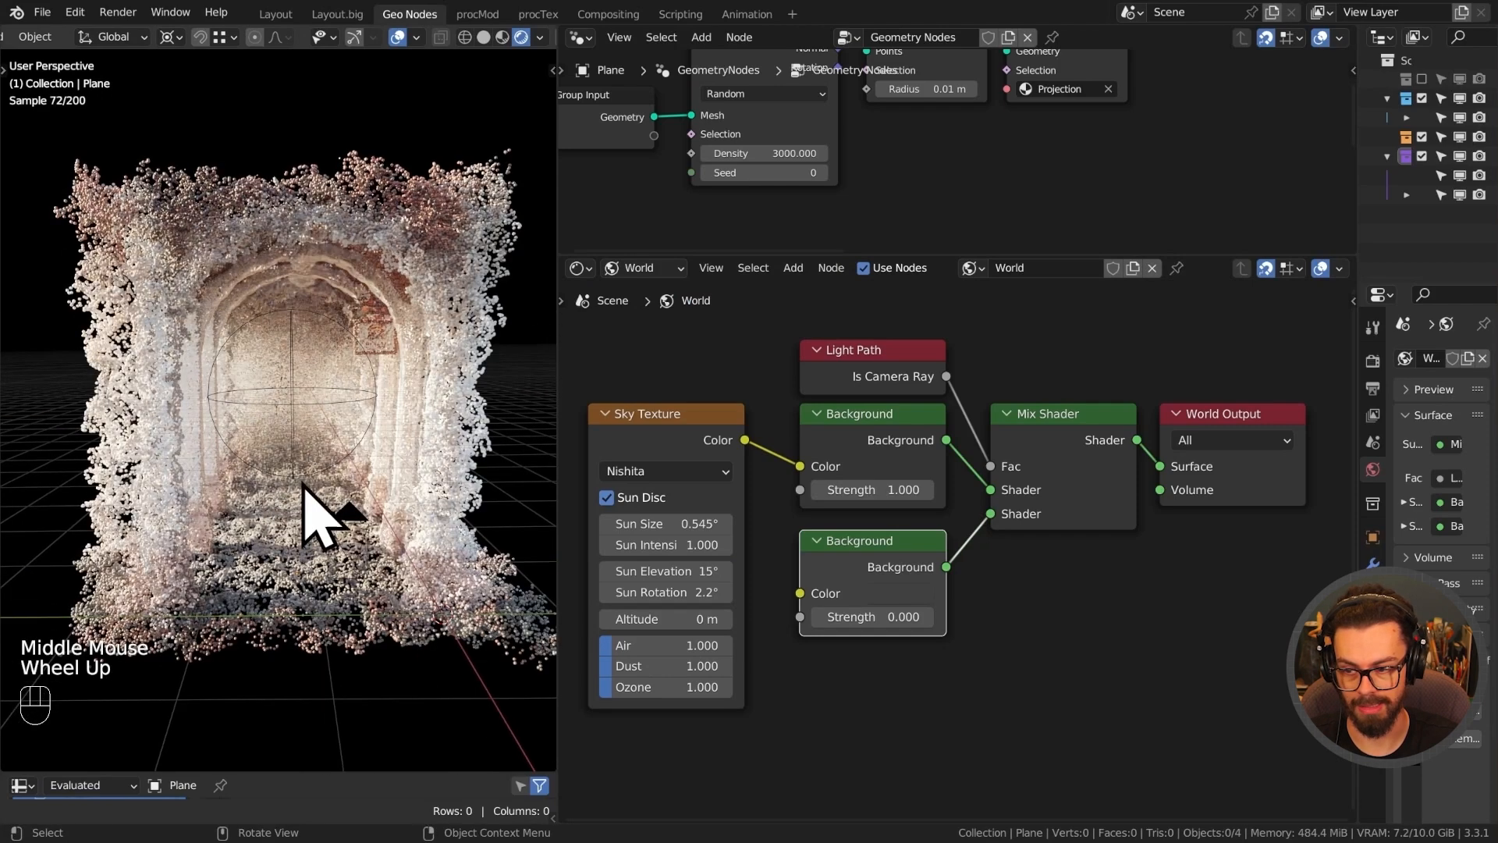
{"action": "left_click_drag", "start_coordinate": [772, 255], "coordinate": [788, 661]}
{"action": "mouse_move", "coordinate": [880, 331]}
{"action": "middle_mouse_down"}
{"action": "mouse_move", "coordinate": [887, 391]}
{"action": "mouse_move", "coordinate": [858, 332]}
{"action": "middle_mouse_up"}
{"action": "scroll", "coordinate": [858, 329], "scroll_direction": "up", "scroll_amount": 1}
{"action": "double_click", "coordinate": [857, 344]}
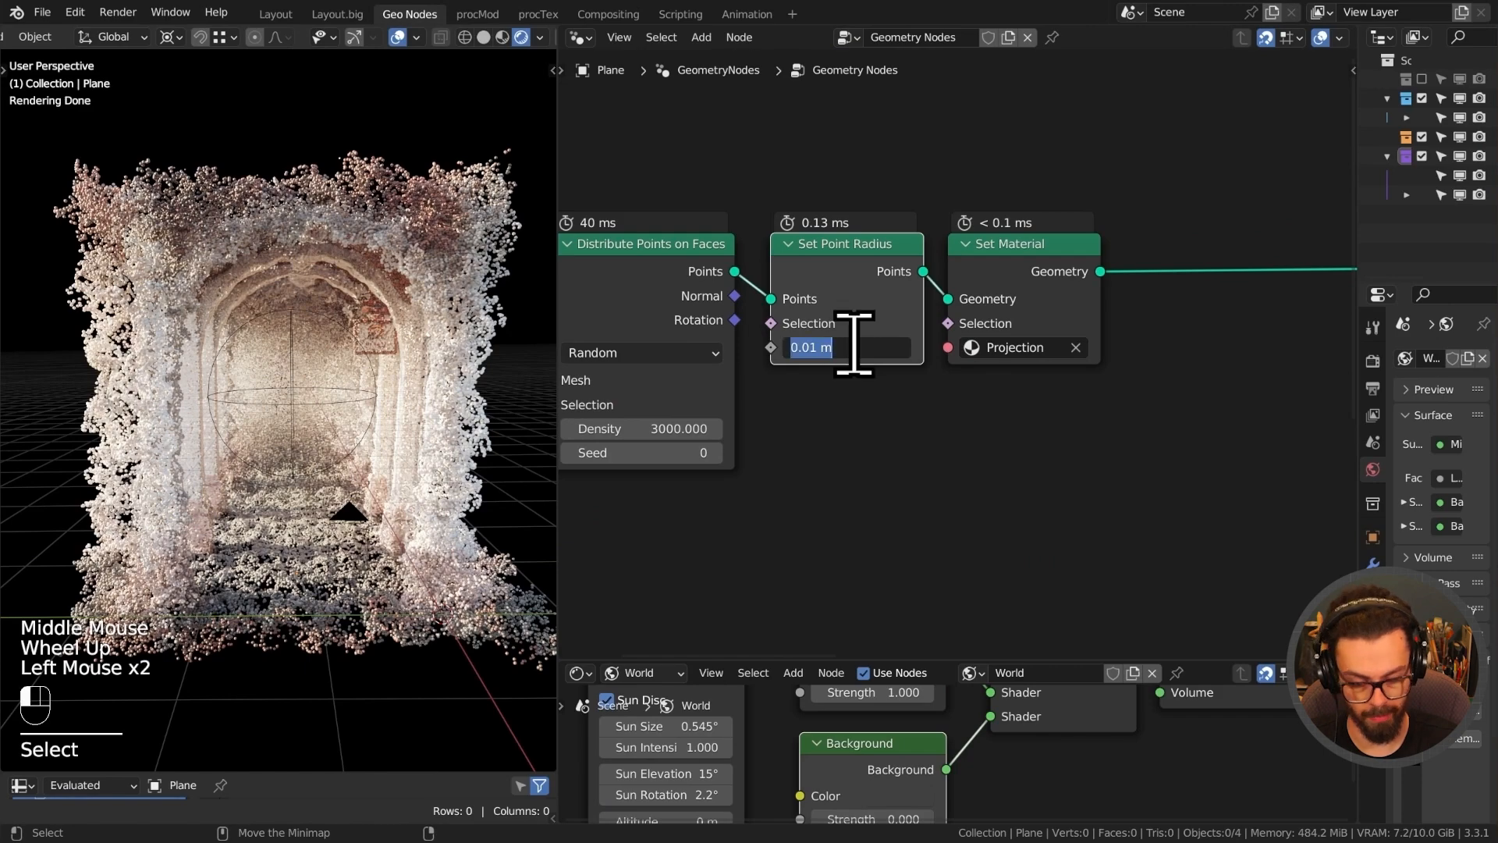
{"action": "type", "text": ".02"}
{"action": "key", "text": "Return"}
Examine the enlarged points and the displacement nodes, and play the animation briefly to check for motion.
{"action": "middle_click_drag", "start_coordinate": [479, 459], "coordinate": [397, 468]}
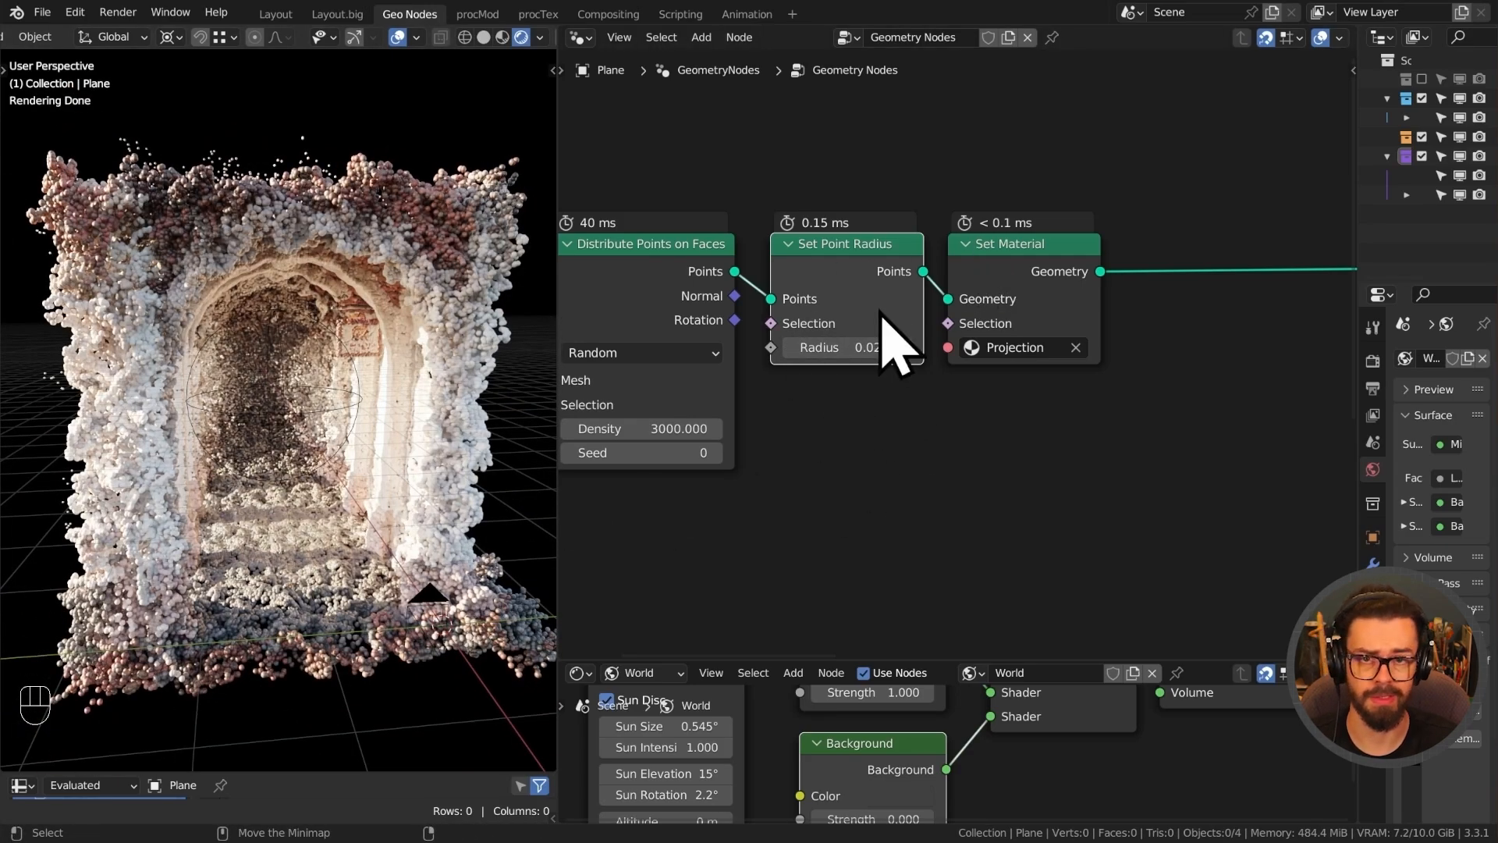
{"action": "middle_click_drag", "start_coordinate": [340, 326], "coordinate": [365, 391]}
{"action": "scroll", "coordinate": [1160, 428], "scroll_direction": "down", "scroll_amount": 2}
{"action": "mouse_move", "coordinate": [1160, 428]}
{"action": "middle_mouse_down"}
{"action": "mouse_move", "coordinate": [796, 336]}
{"action": "mouse_move", "coordinate": [719, 252]}
{"action": "middle_mouse_up"}
{"action": "middle_click_drag", "start_coordinate": [769, 334], "coordinate": [805, 255]}
{"action": "key", "text": "d"}
{"action": "right_click_drag", "start_coordinate": [1043, 517], "coordinate": [997, 471]}
{"action": "middle_click_drag", "start_coordinate": [749, 305], "coordinate": [830, 422]}
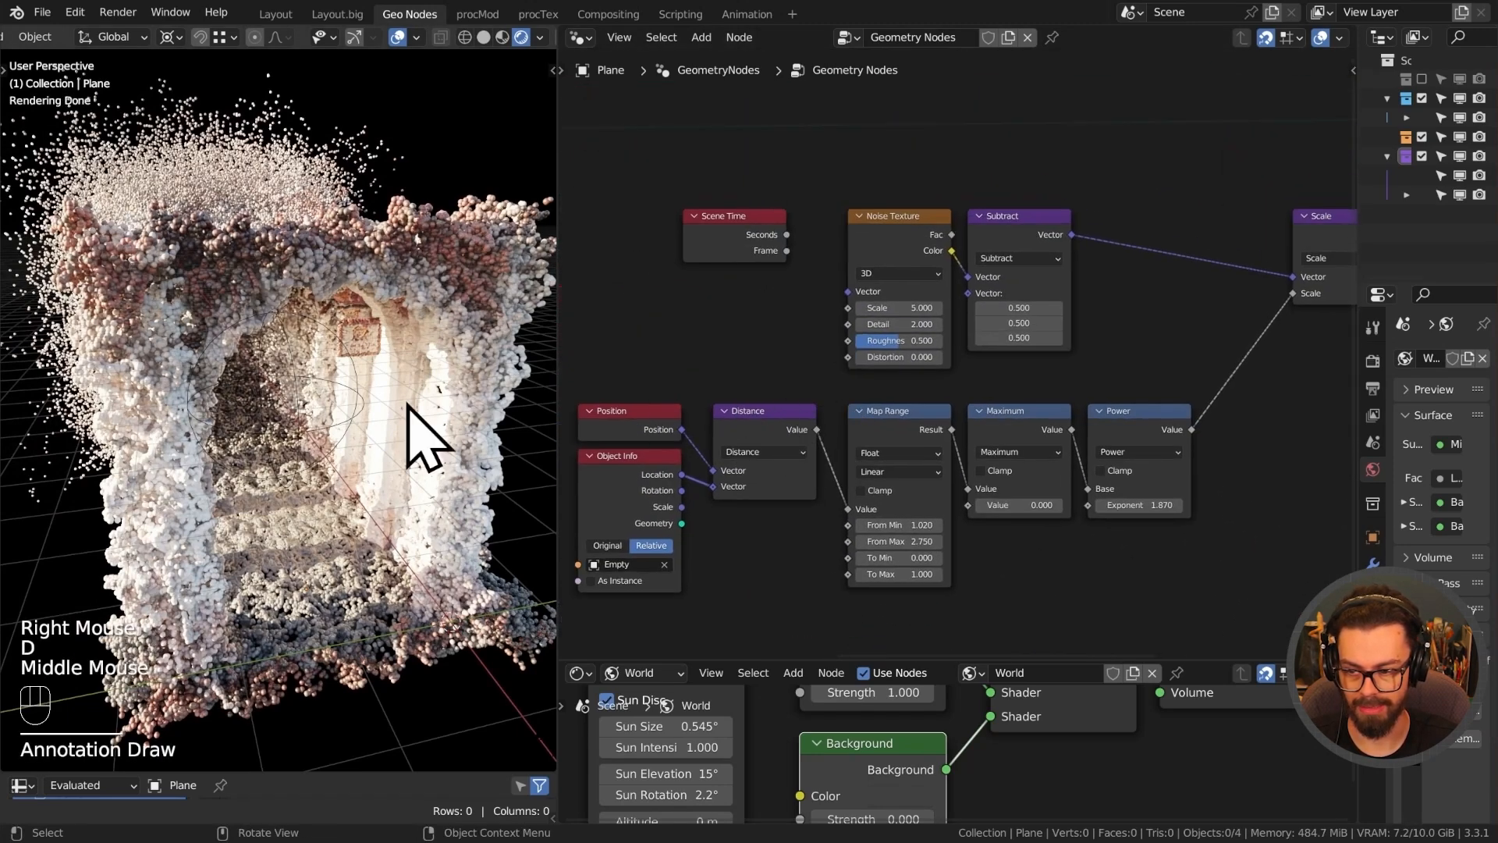
{"action": "key", "text": "shift+space"}
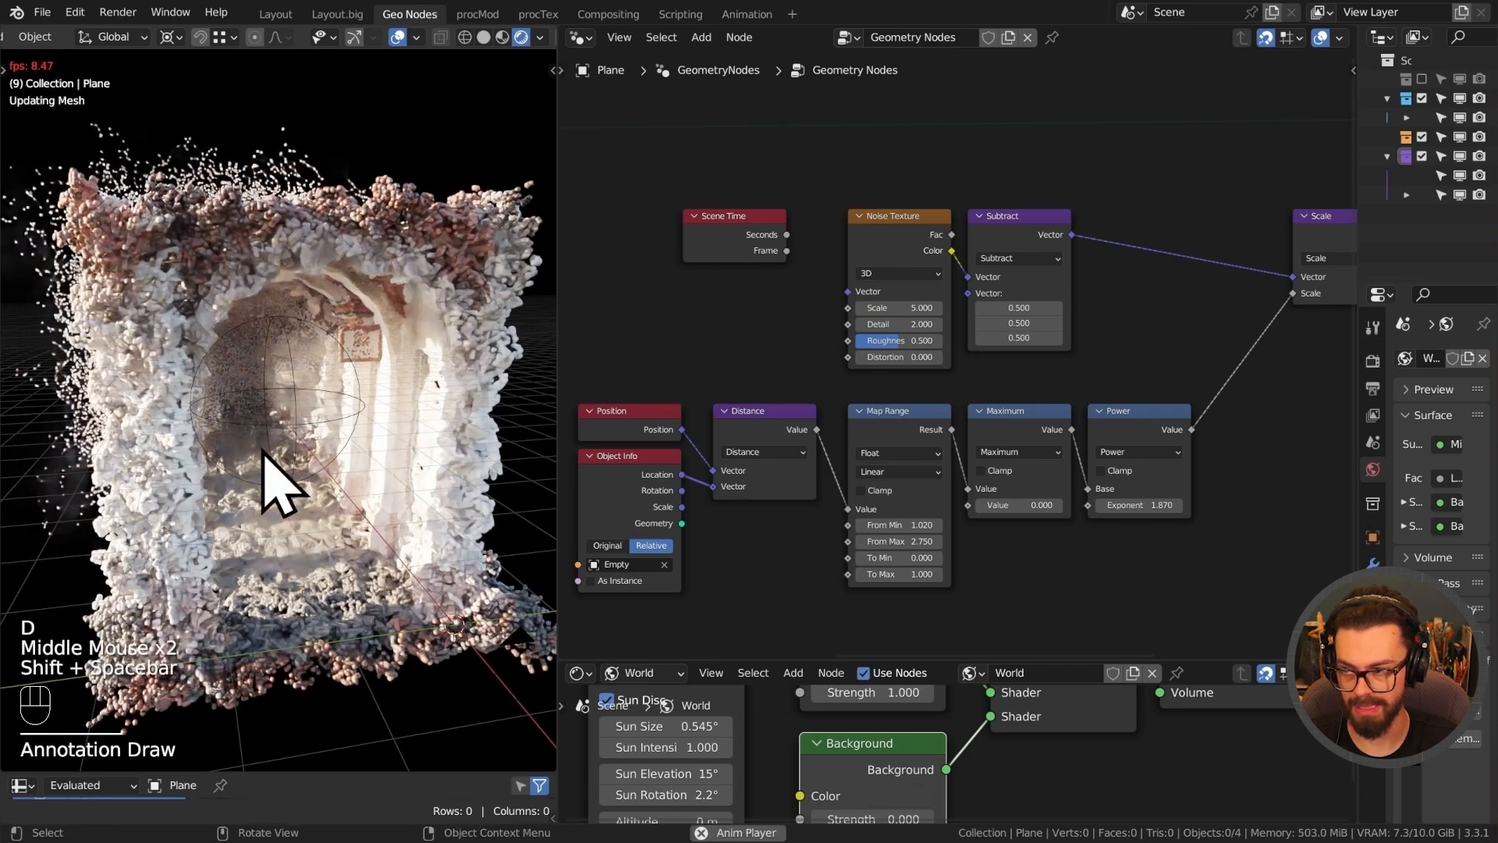
{"action": "key", "text": "shift+space"}
Set the Noise Texture's scale to 1.610 and inspect the dispersed points from the side.
{"action": "middle_click_drag", "start_coordinate": [772, 324], "coordinate": [775, 338]}
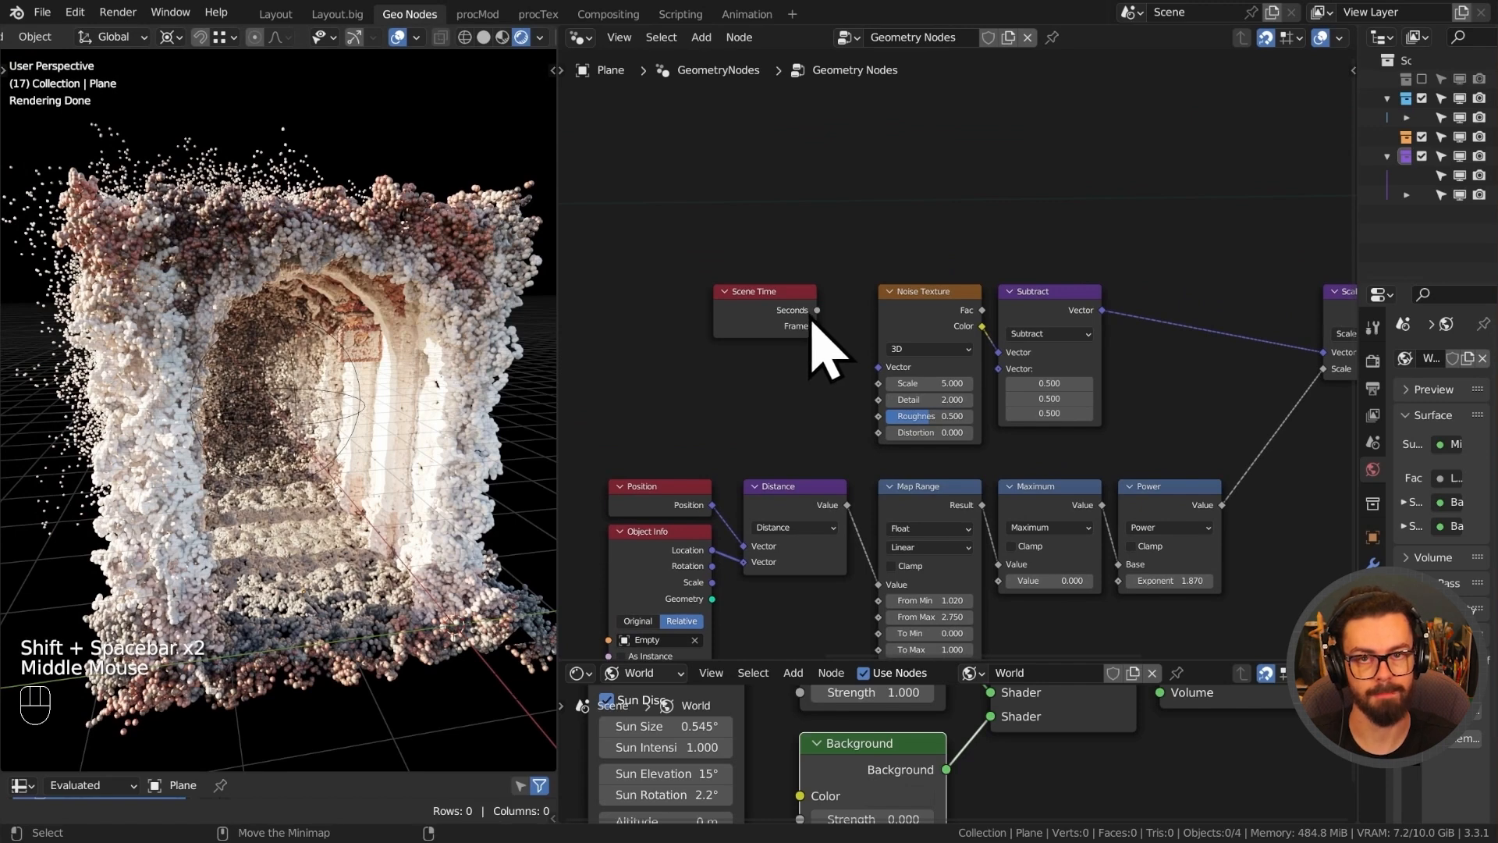
{"action": "middle_click_drag", "start_coordinate": [892, 302], "coordinate": [905, 335]}
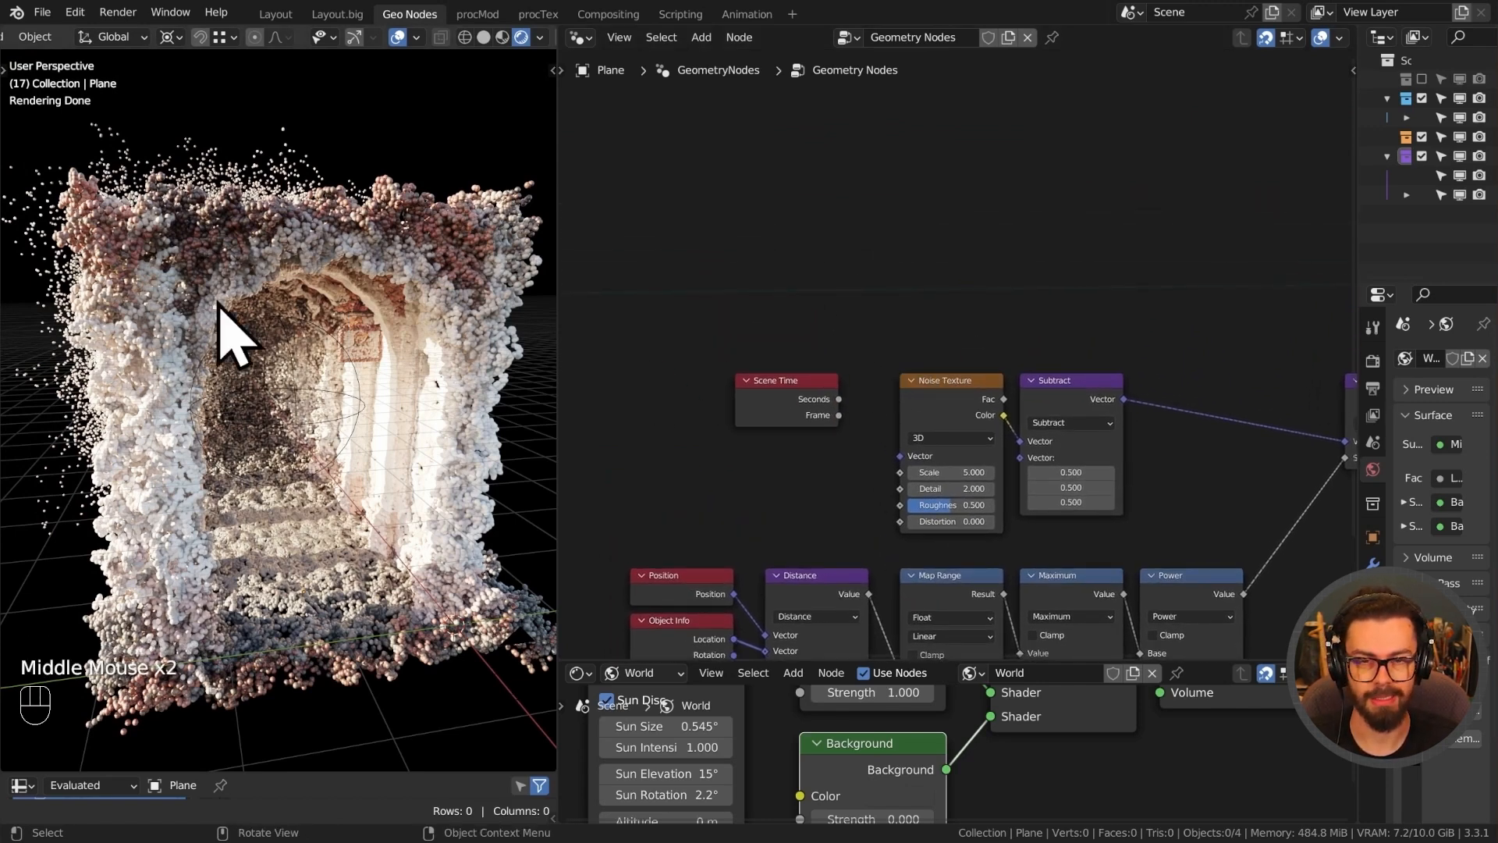
{"action": "middle_click_drag", "start_coordinate": [348, 398], "coordinate": [392, 418]}
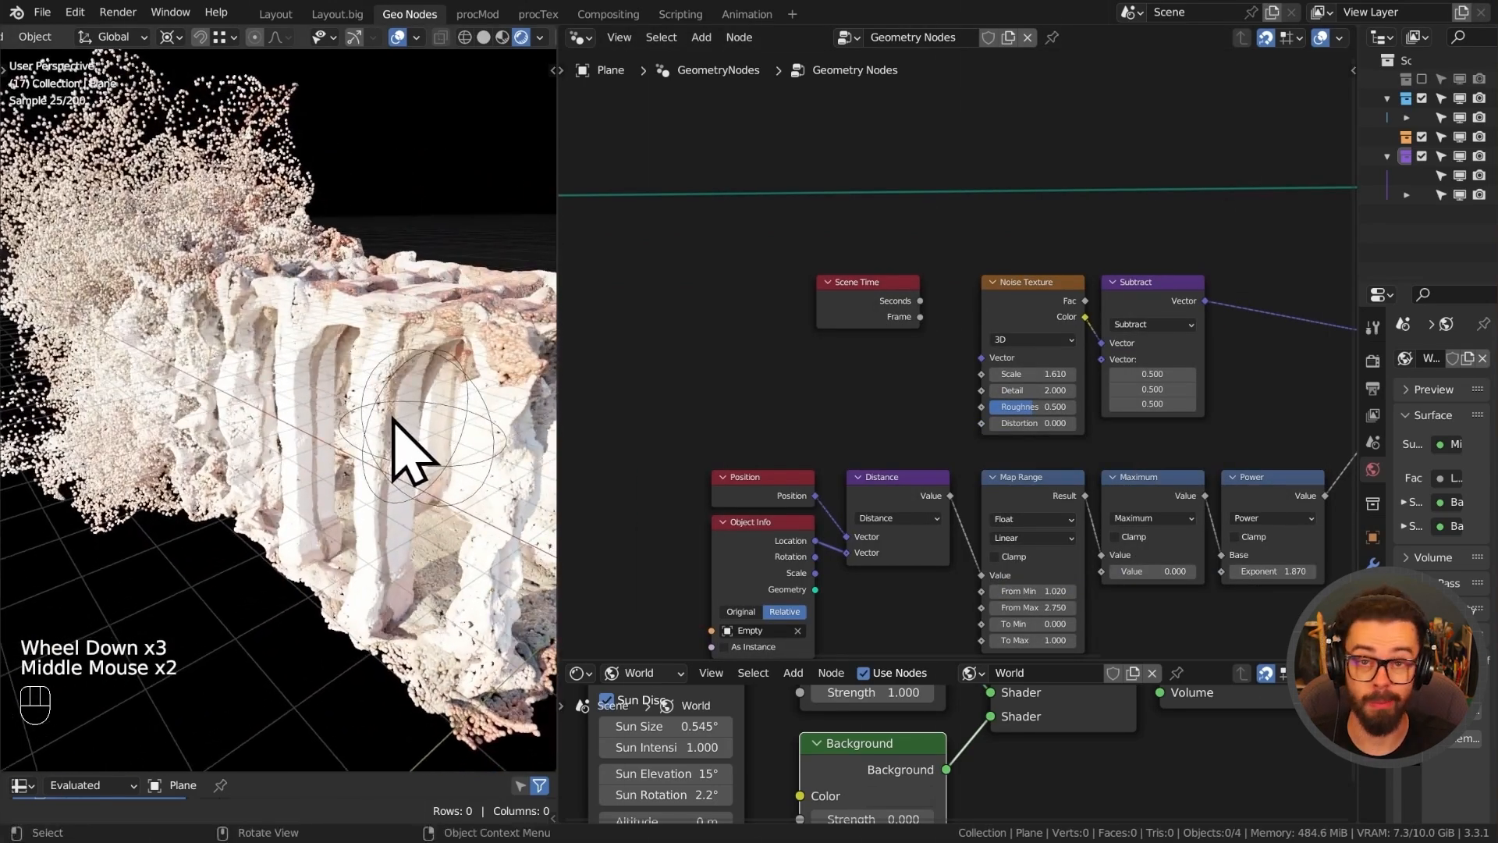
{"action": "middle_click_drag", "start_coordinate": [864, 414], "coordinate": [886, 296], "text": "ctrl"}
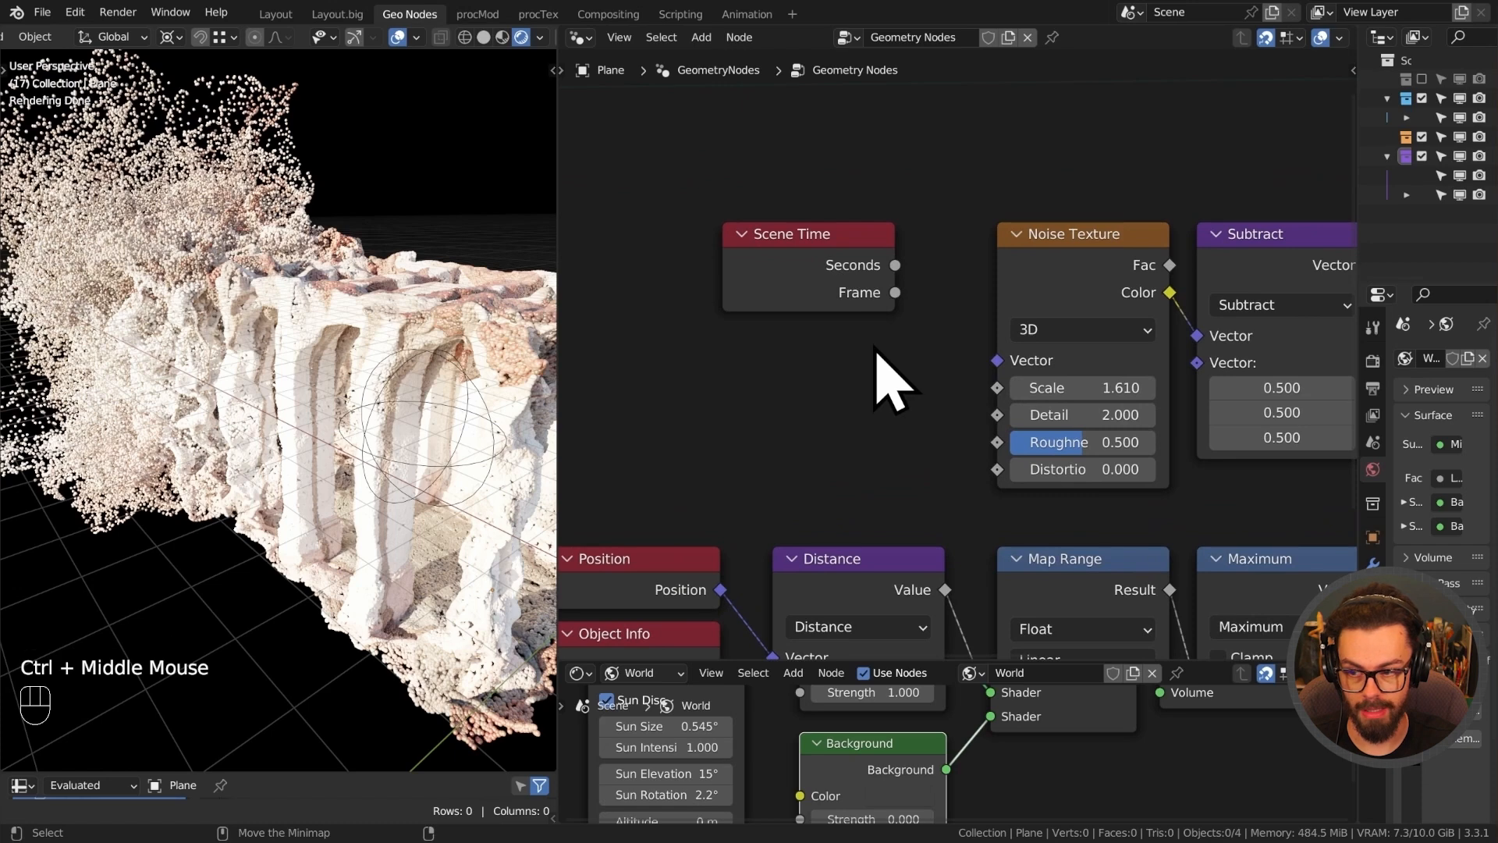
Move the Scene Time node directly above the Position node.
{"action": "scroll", "coordinate": [829, 341], "scroll_direction": "down", "scroll_amount": 2}
{"action": "middle_click_drag", "start_coordinate": [808, 345], "coordinate": [832, 350]}
{"action": "scroll", "coordinate": [1038, 378], "scroll_direction": "down", "scroll_amount": 1}
{"action": "middle_click_drag", "start_coordinate": [1009, 344], "coordinate": [988, 384]}
{"action": "scroll", "coordinate": [969, 373], "scroll_direction": "down", "scroll_amount": 1}
{"action": "left_click_drag", "start_coordinate": [929, 335], "coordinate": [792, 478]}
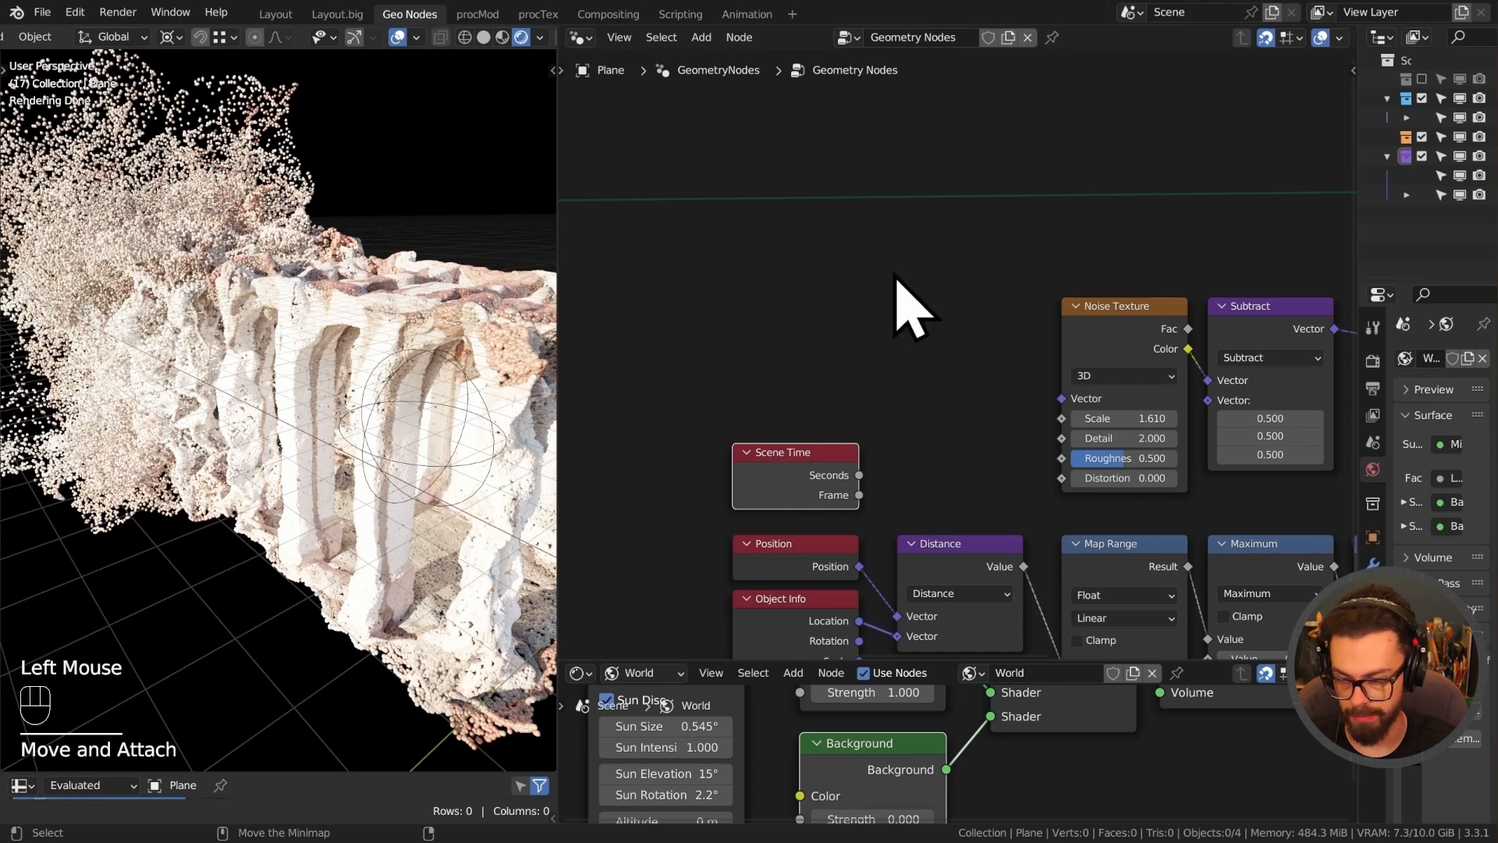
Switch the Noise Texture to 4D and move it up and away from the Subtract node.
{"action": "middle_click_drag", "start_coordinate": [1097, 354], "coordinate": [1108, 351]}
{"action": "left_click", "coordinate": [1133, 376]}
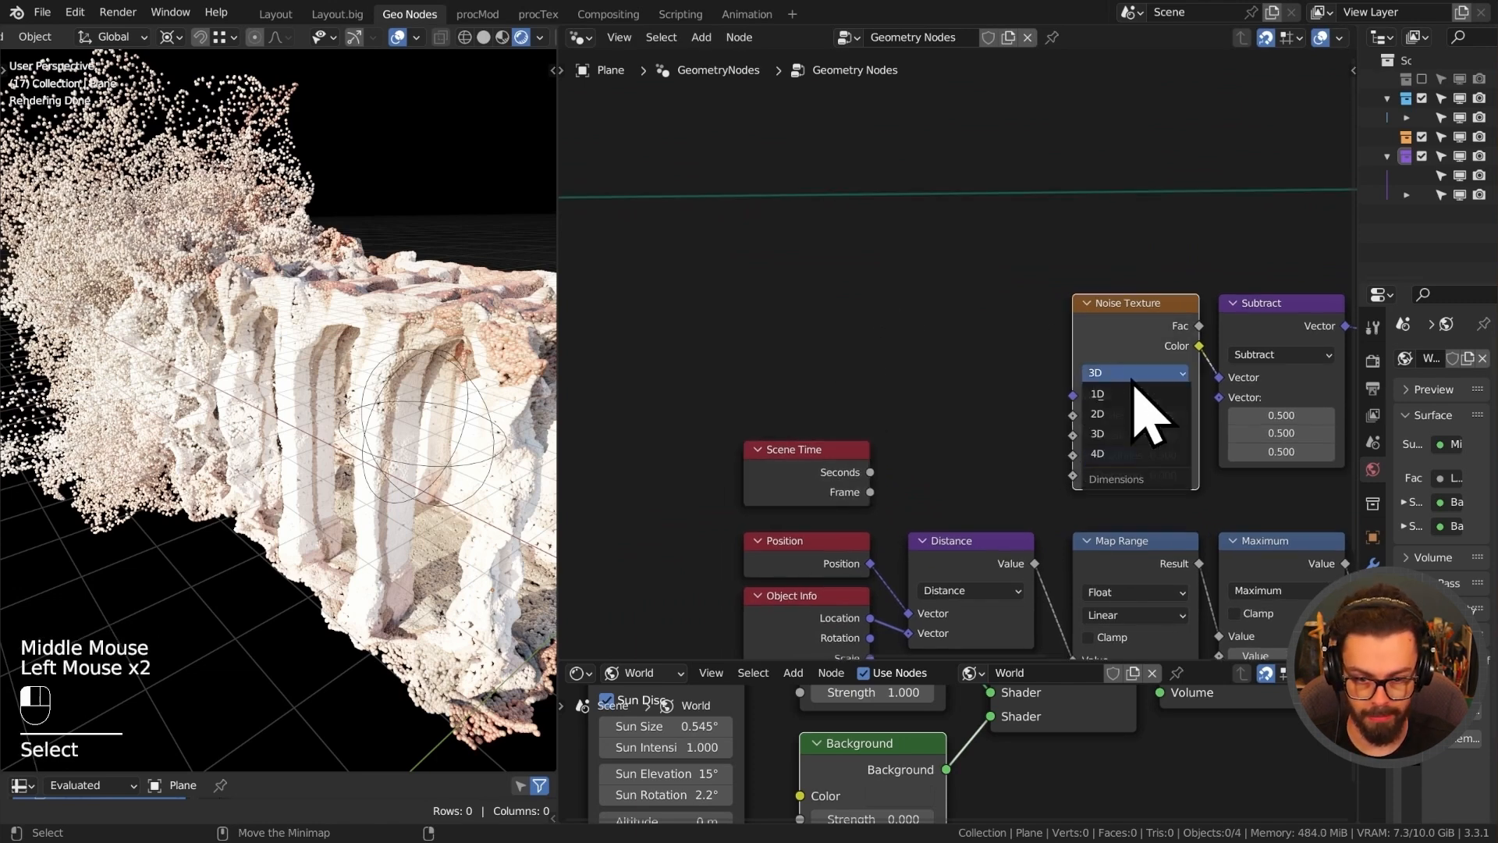
{"action": "left_click", "coordinate": [1140, 452]}
{"action": "left_click_drag", "start_coordinate": [1153, 368], "coordinate": [1077, 294]}
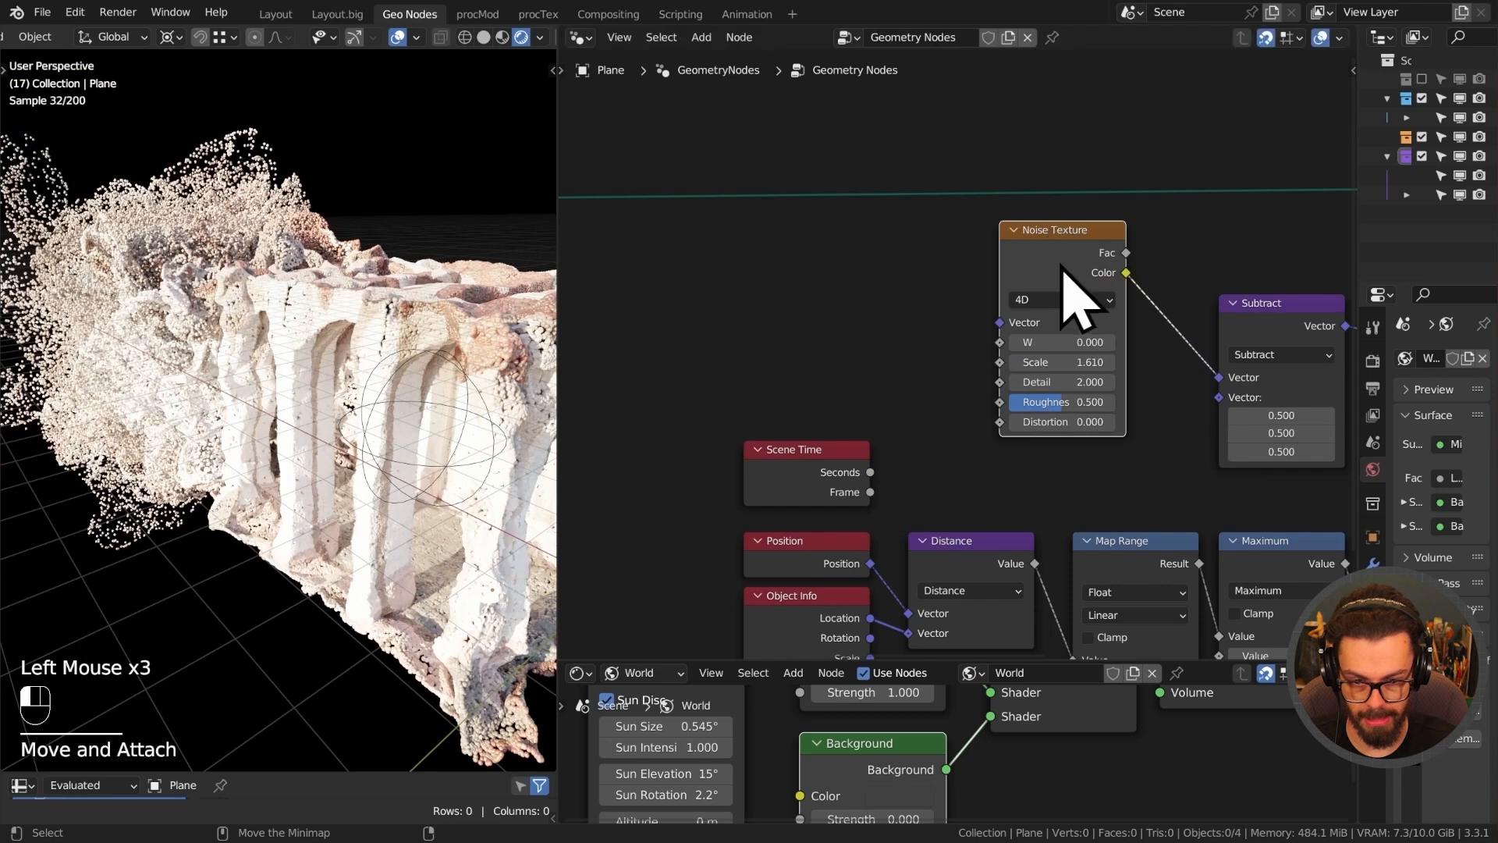
Add a Combine XYZ node feeding the Noise Texture's Vector input and place it beside the texture.
{"action": "middle_click_drag", "start_coordinate": [1076, 294], "coordinate": [1113, 324]}
{"action": "scroll", "coordinate": [1108, 355], "scroll_direction": "up", "scroll_amount": 3}
{"action": "left_click_drag", "start_coordinate": [1158, 309], "coordinate": [939, 232]}
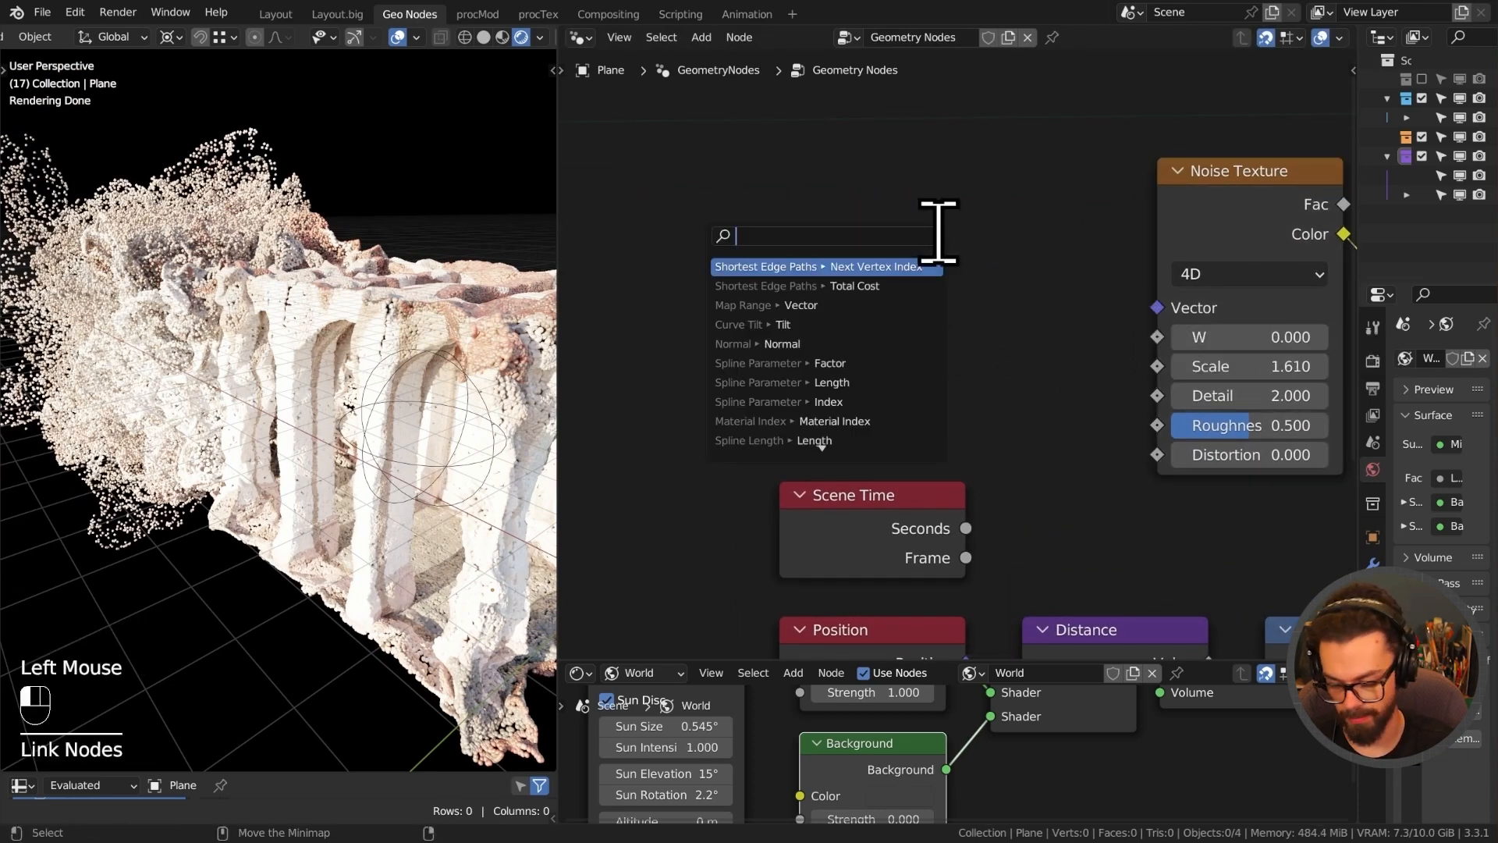
{"action": "type", "text": "comx"}
{"action": "key", "text": "Return"}
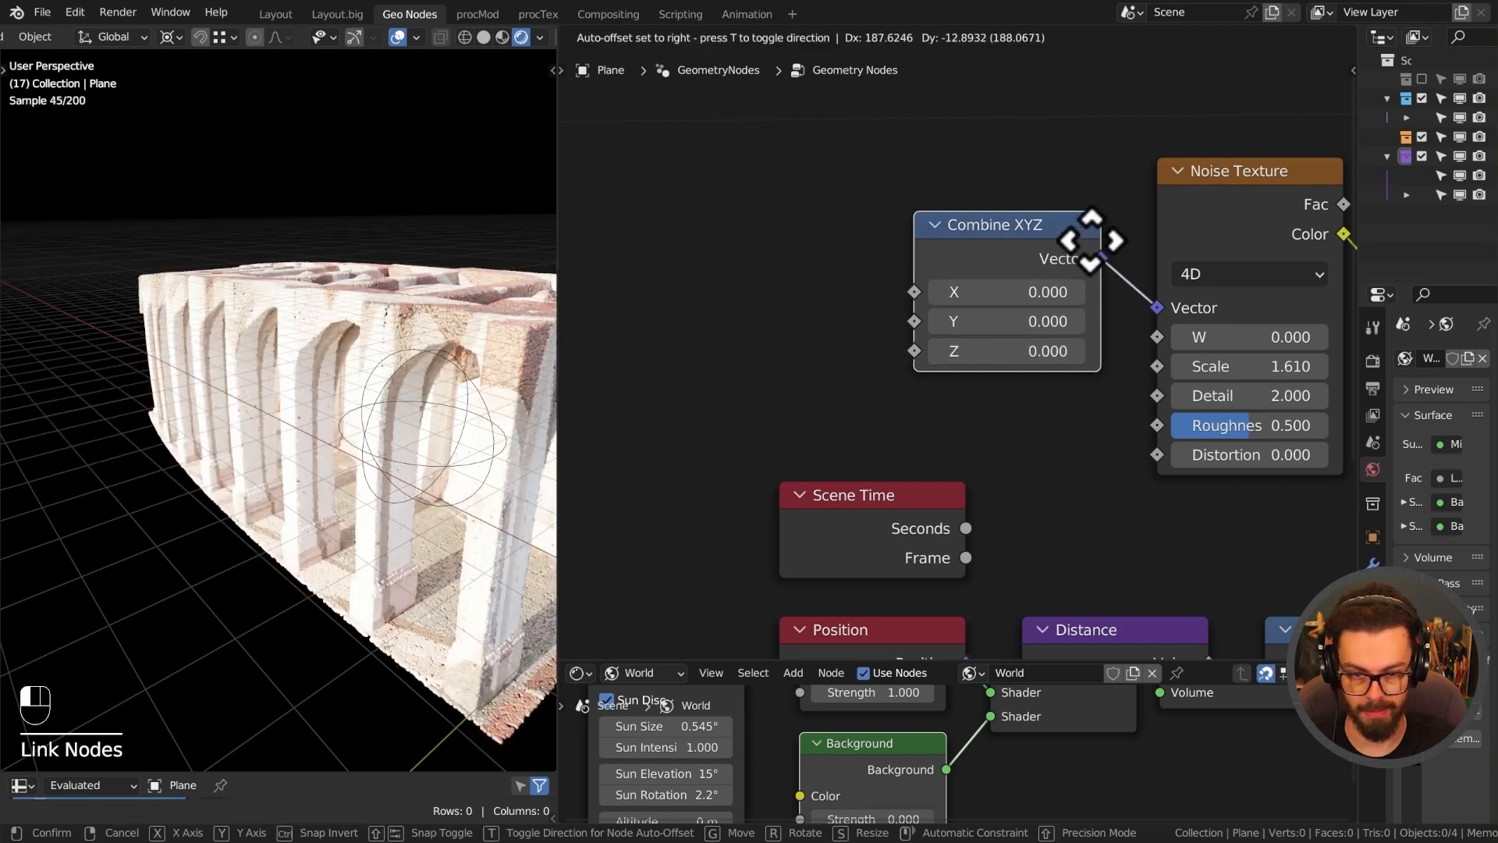
{"action": "left_click", "coordinate": [1032, 222]}
Shift the whole group of noise and distance nodes down, clear of the main geometry chain.
{"action": "scroll", "coordinate": [1031, 222], "scroll_direction": "down", "scroll_amount": 5}
{"action": "scroll", "coordinate": [876, 244], "scroll_direction": "down", "scroll_amount": 2}
{"action": "middle_click_drag", "start_coordinate": [886, 320], "coordinate": [858, 211]}
{"action": "left_click_drag", "start_coordinate": [859, 211], "coordinate": [1264, 502]}
{"action": "key", "text": "g"}
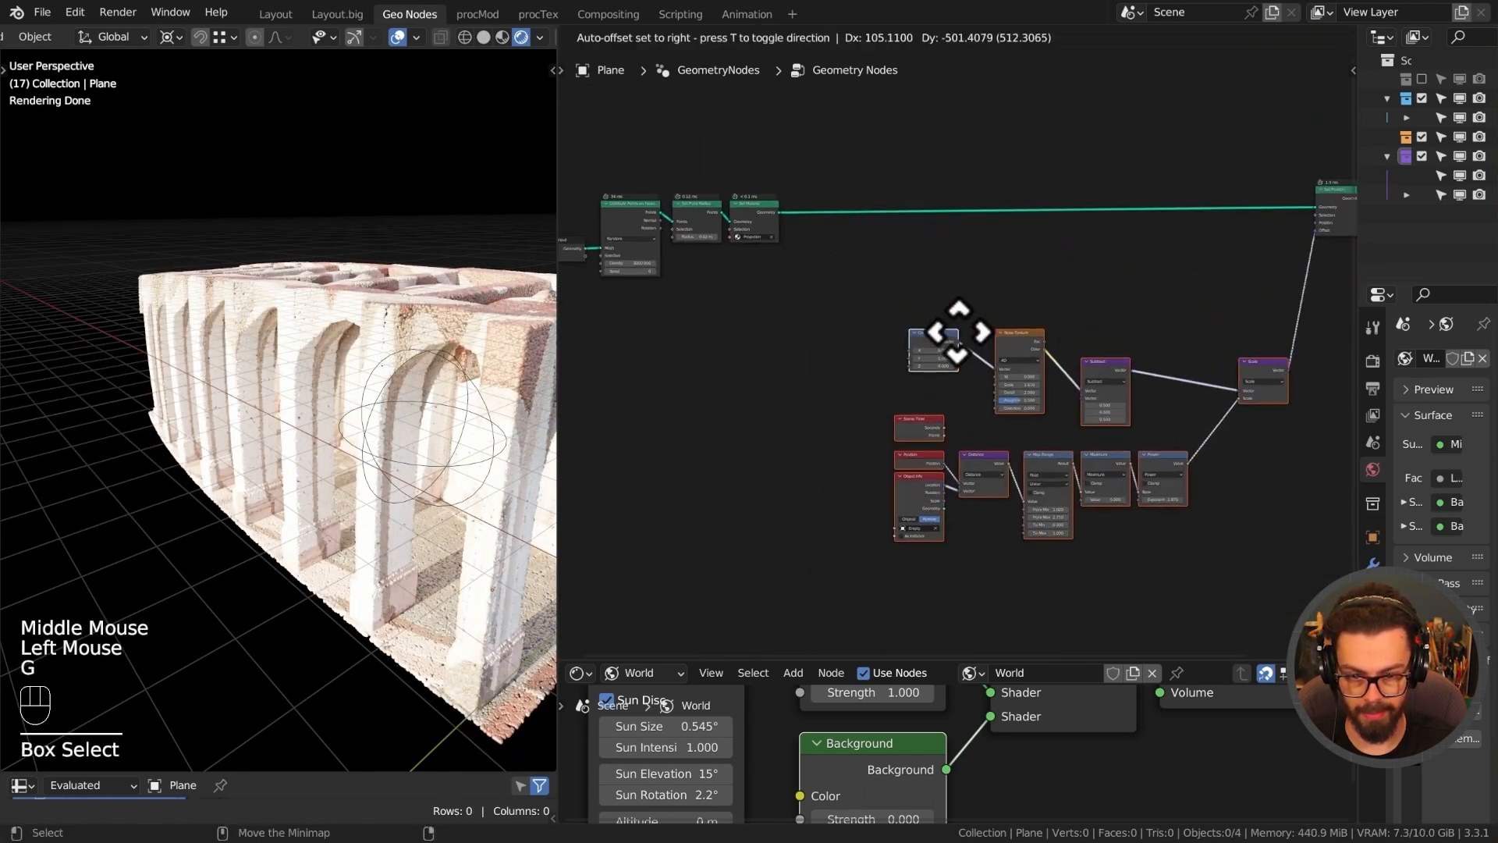
{"action": "scroll", "coordinate": [967, 405], "scroll_direction": "up", "scroll_amount": 2}
{"action": "middle_click_drag", "start_coordinate": [967, 405], "coordinate": [1012, 388]}
{"action": "scroll", "coordinate": [1015, 388], "scroll_direction": "up", "scroll_amount": 2}
Move Scene Time well to the left of Combine XYZ and place a duplicate of the Position node above it.
{"action": "left_click", "coordinate": [1050, 509]}
{"action": "key", "text": "g"}
{"action": "left_click", "coordinate": [713, 373]}
{"action": "left_click_drag", "start_coordinate": [960, 512], "coordinate": [1058, 595]}
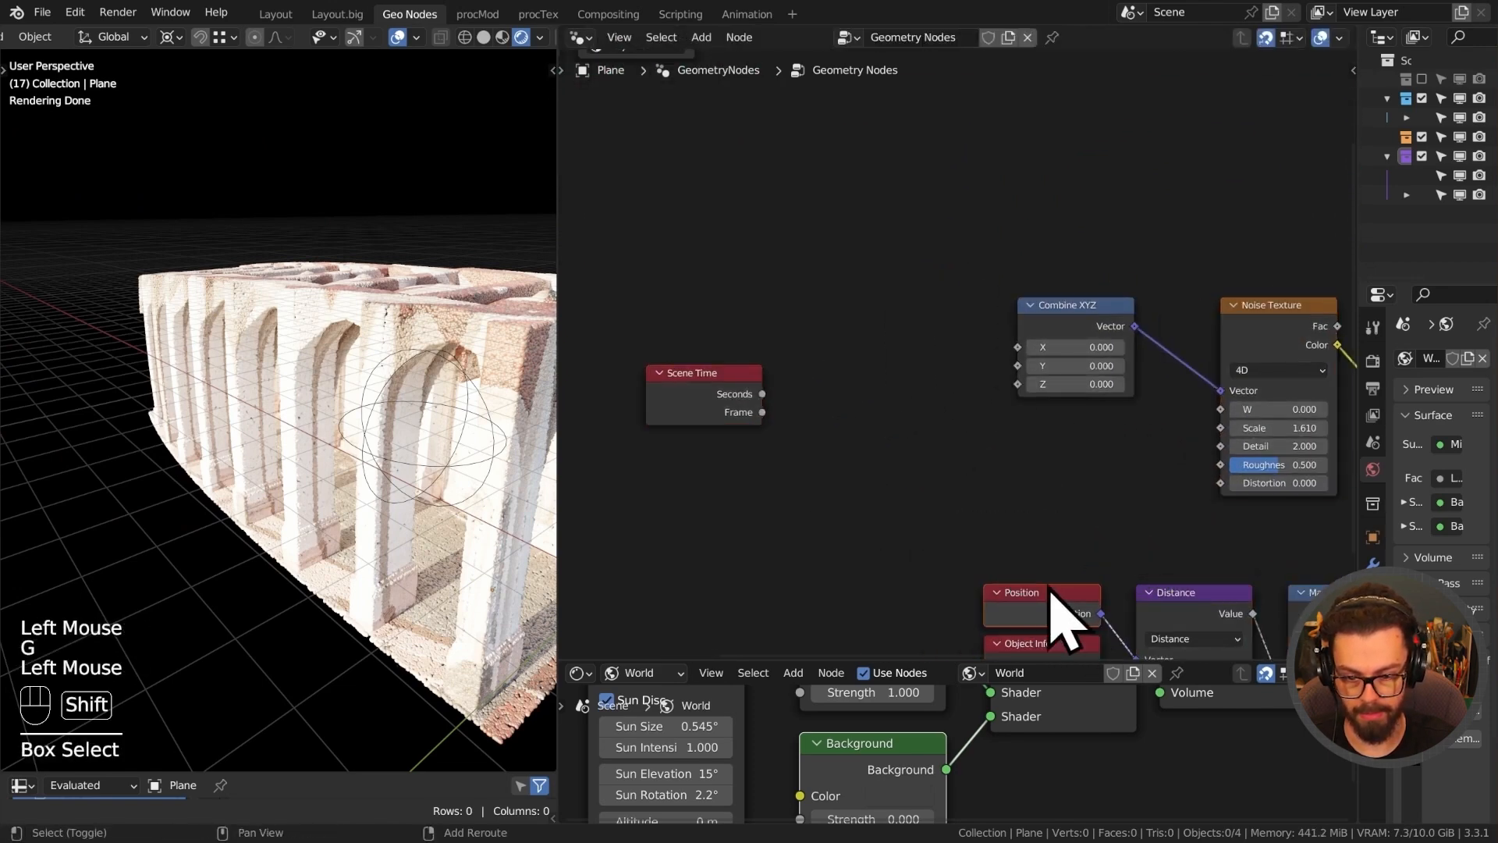
{"action": "key", "text": "shift+d"}
{"action": "left_click", "coordinate": [724, 285]}
{"action": "scroll", "coordinate": [738, 327], "scroll_direction": "up", "scroll_amount": 2}
{"action": "left_click_drag", "start_coordinate": [667, 391], "coordinate": [588, 412]}
{"action": "left_click", "coordinate": [675, 277]}
{"action": "left_click_drag", "start_coordinate": [675, 278], "coordinate": [655, 294]}
{"action": "scroll", "coordinate": [803, 361], "scroll_direction": "up", "scroll_amount": 2}
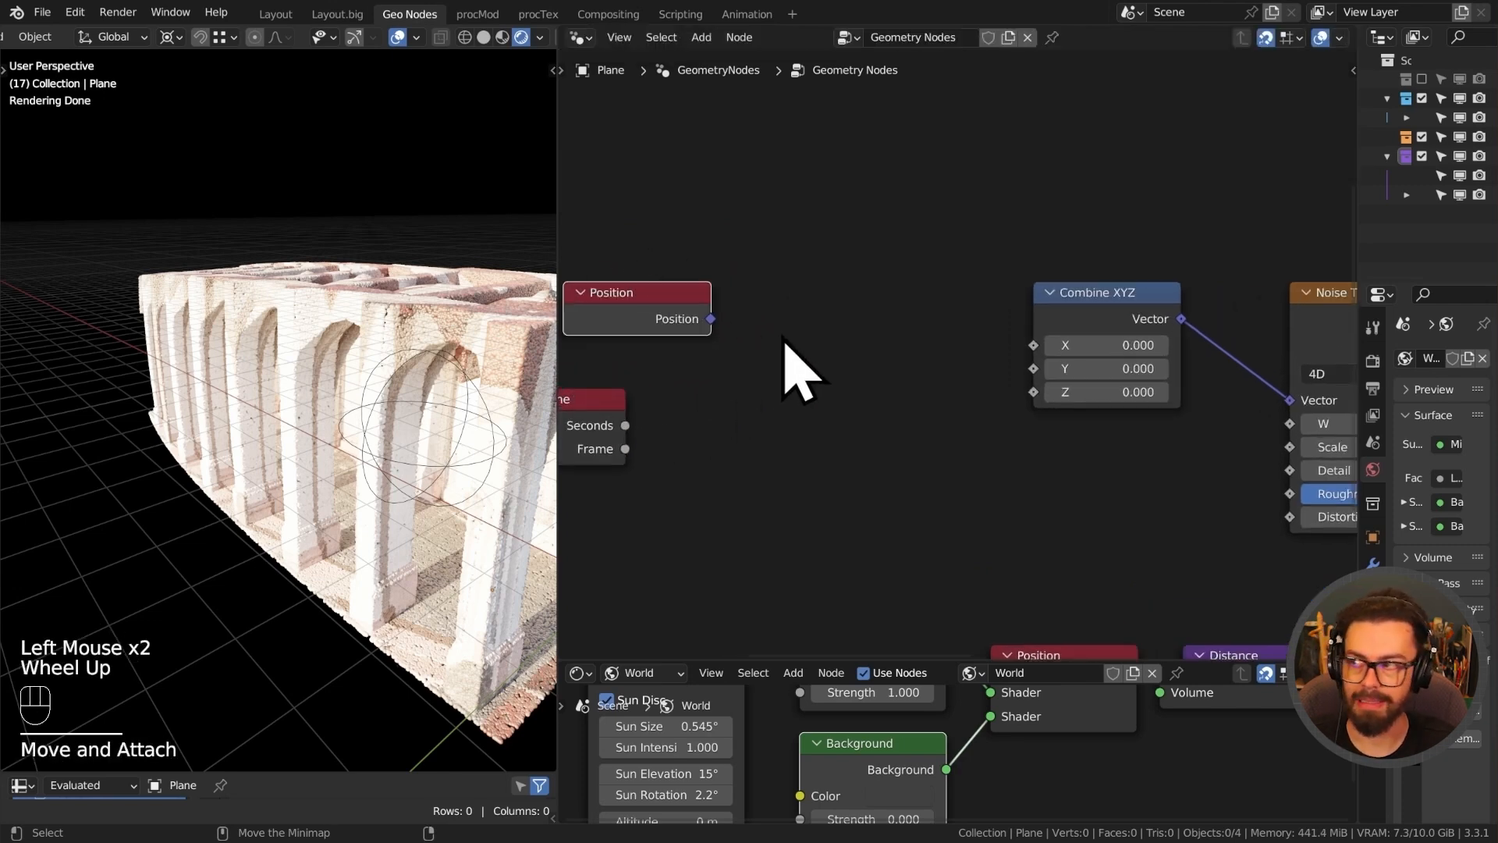
Add a Separate XYZ node fed by the duplicated Position node's output.
{"action": "middle_click_drag", "start_coordinate": [793, 337], "coordinate": [871, 348]}
{"action": "left_click_drag", "start_coordinate": [769, 326], "coordinate": [882, 268]}
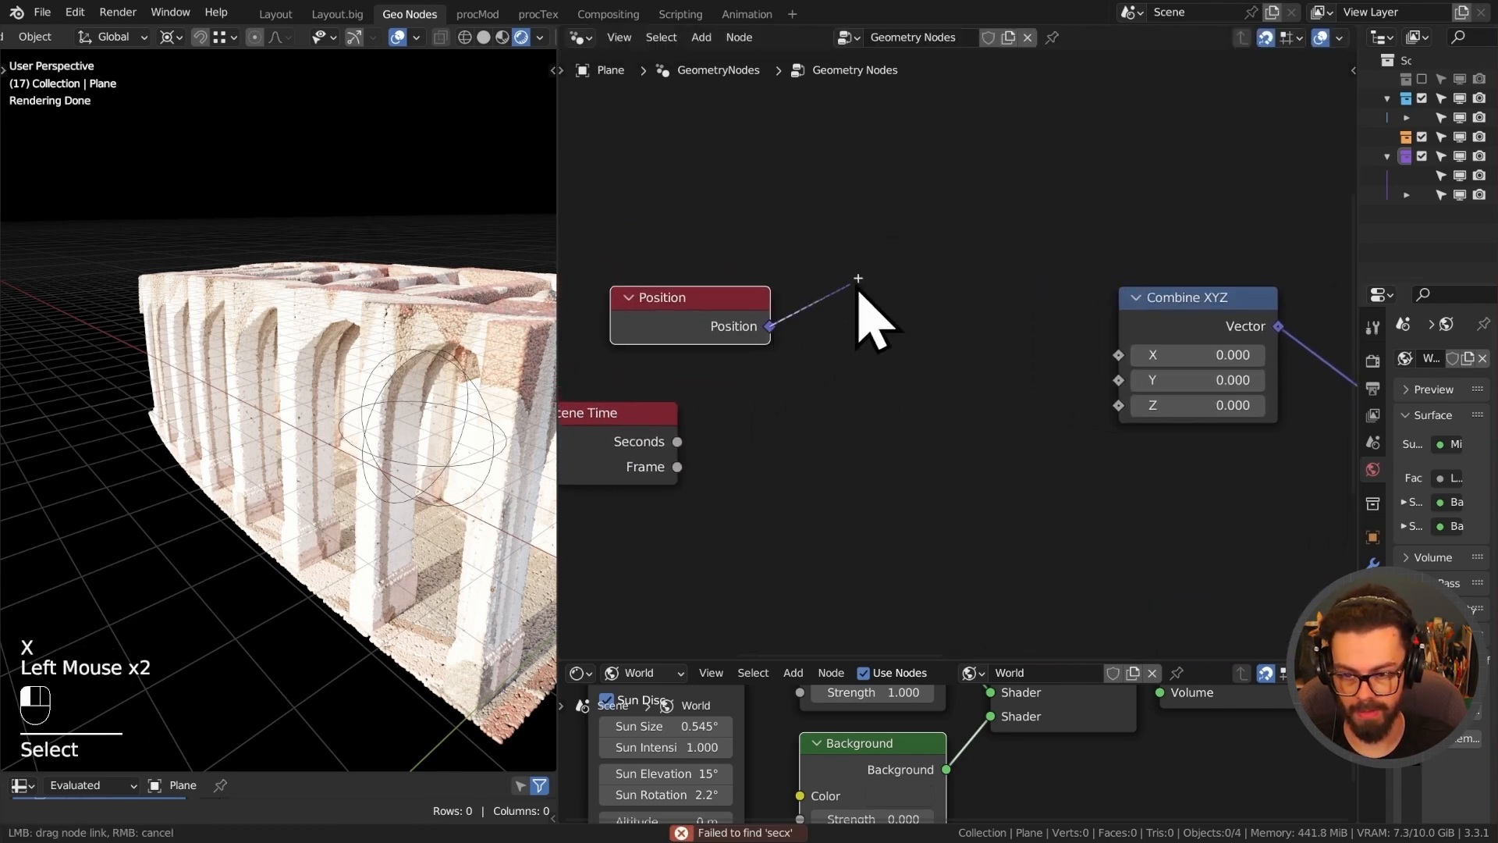
{"action": "type", "text": "sex"}
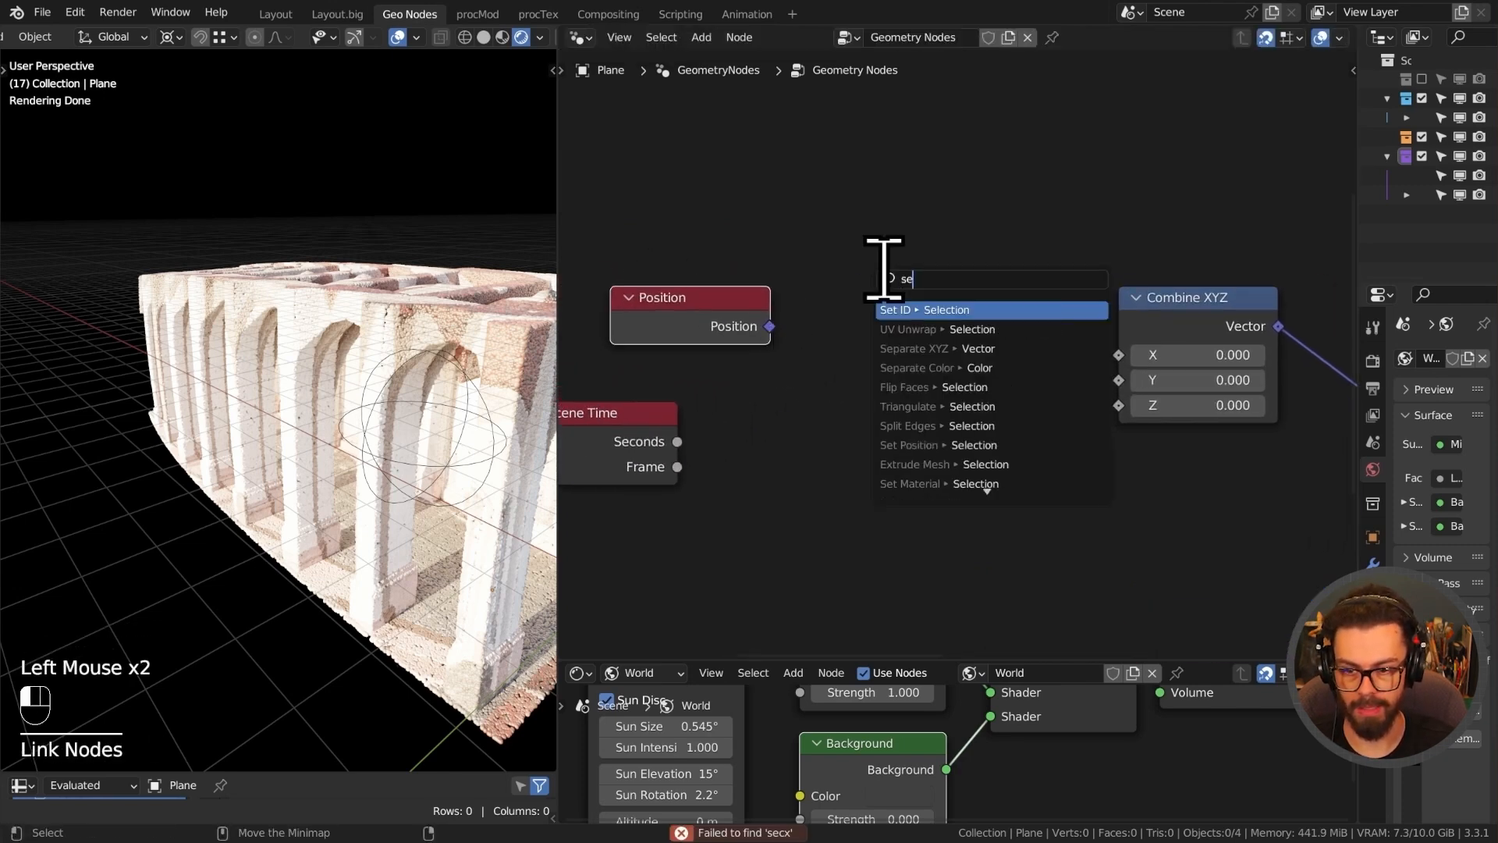
{"action": "key", "text": "Return"}
{"action": "left_click", "coordinate": [843, 320]}
Arrange the nodes with Scene Time below Separate XYZ and Position lined up with its Vector input.
{"action": "middle_click_drag", "start_coordinate": [932, 336], "coordinate": [847, 334]}
{"action": "left_click", "coordinate": [953, 359]}
{"action": "key", "text": "g"}
{"action": "left_click", "coordinate": [802, 341]}
{"action": "left_click_drag", "start_coordinate": [595, 417], "coordinate": [745, 477]}
{"action": "middle_click_drag", "start_coordinate": [905, 400], "coordinate": [980, 344]}
{"action": "left_click", "coordinate": [636, 293]}
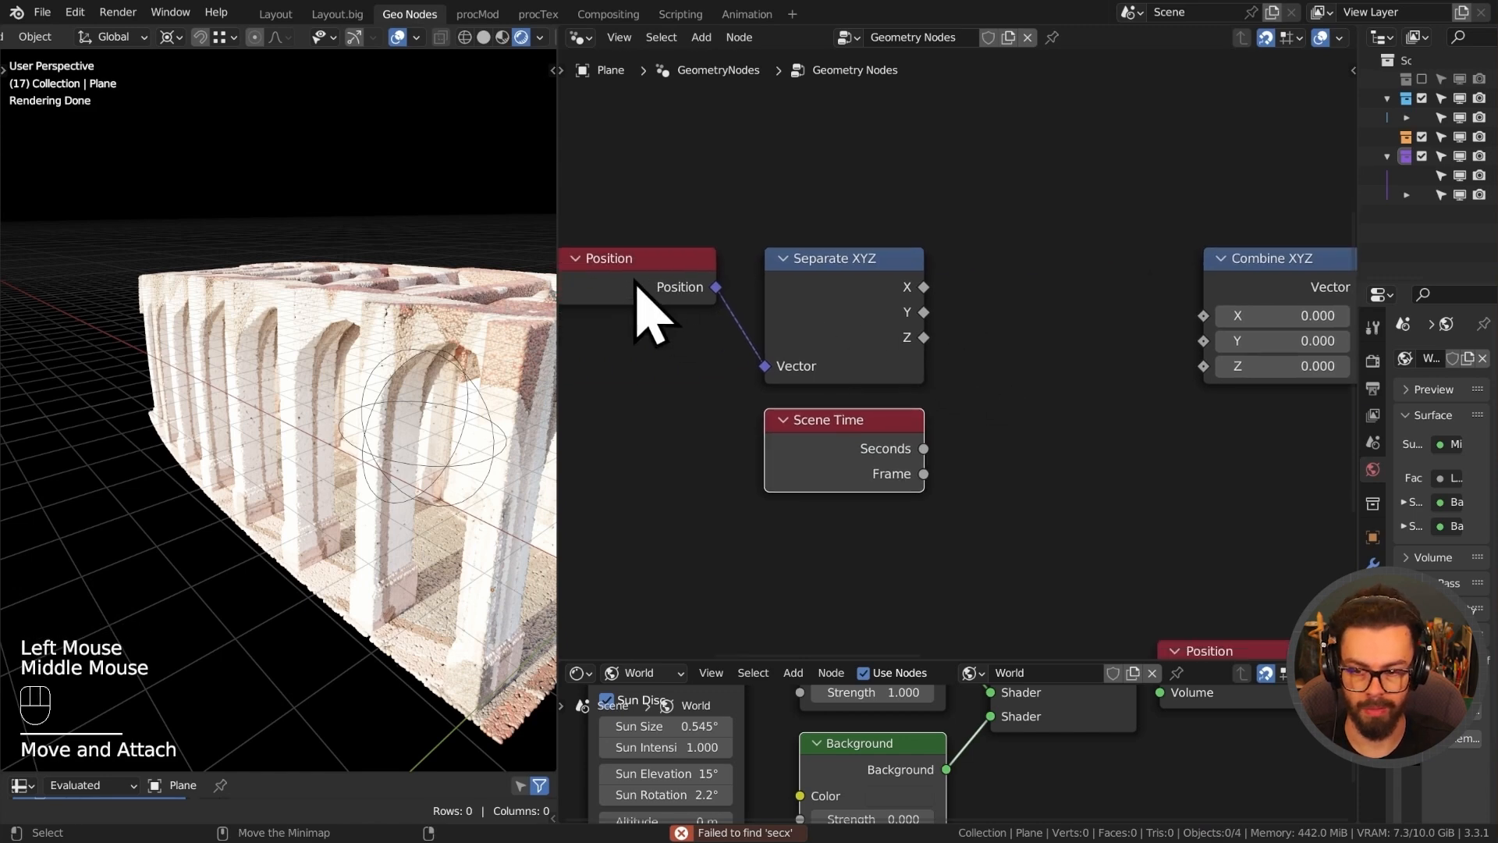
{"action": "key", "text": "g"}
{"action": "left_click", "coordinate": [621, 348]}
Add a Sine math node driven by the Separate XYZ node's X output.
{"action": "left_click_drag", "start_coordinate": [929, 290], "coordinate": [979, 254]}
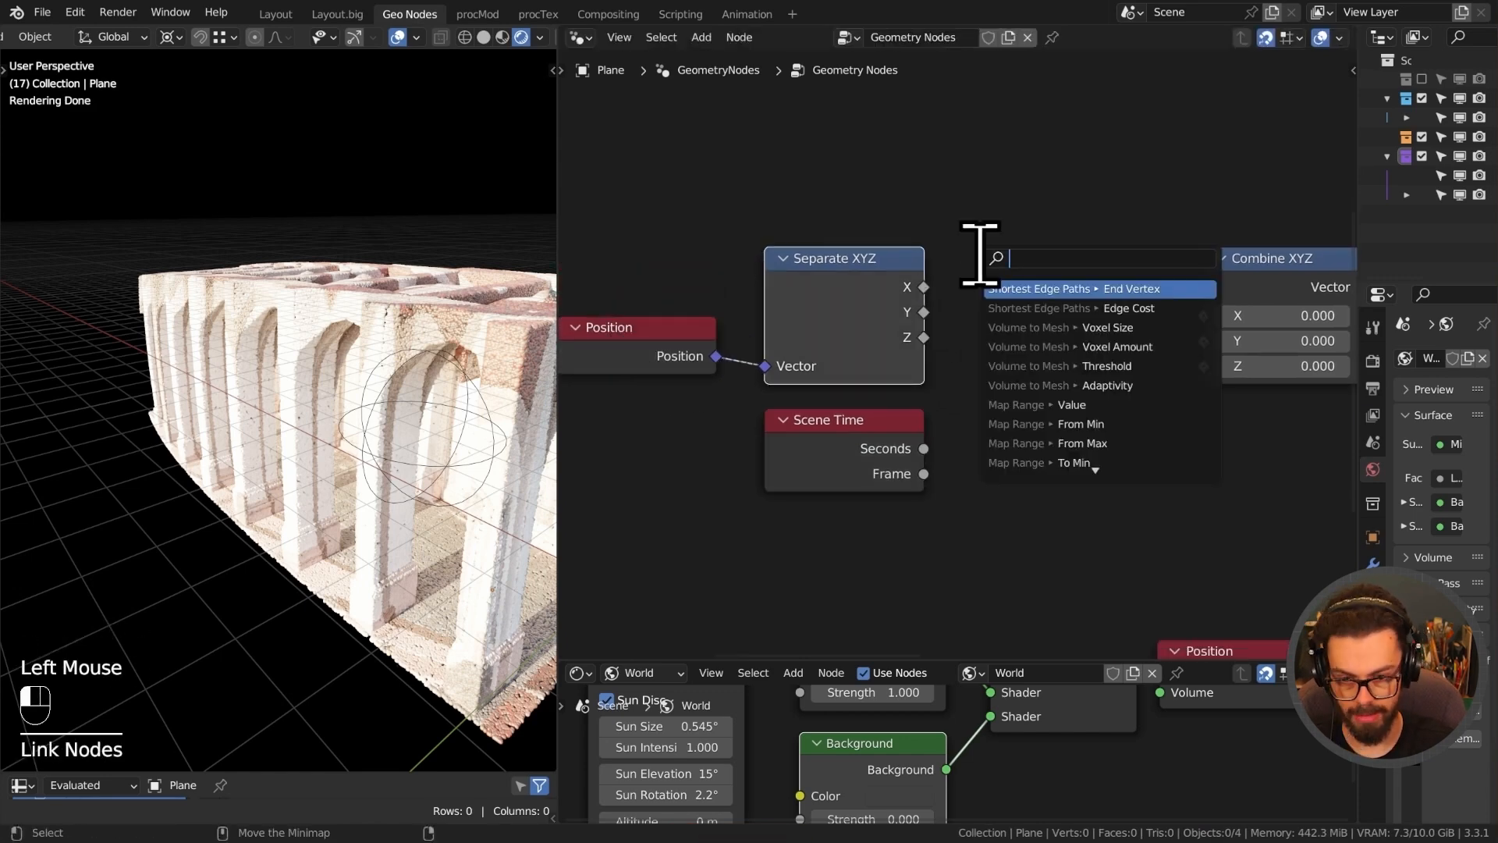
{"action": "type", "text": "sine"}
{"action": "key", "text": "Return"}
{"action": "left_click", "coordinate": [1067, 167]}
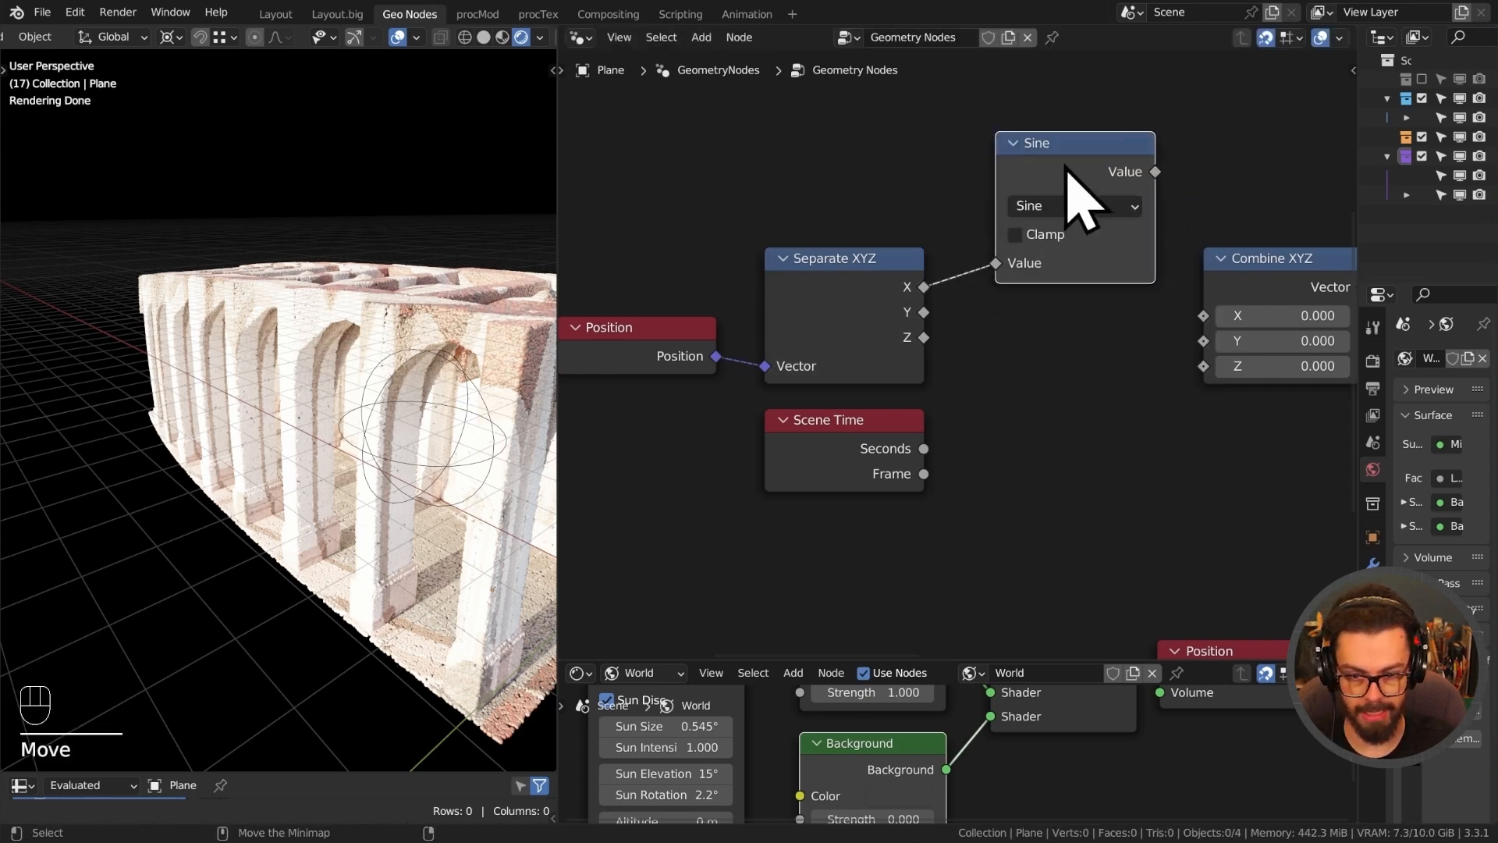
Duplicate the Sine node with its incoming link, place the copy underneath and change it to Cosine.
{"action": "key", "text": "shift+ctrl+d"}
{"action": "left_click", "coordinate": [1070, 332]}
{"action": "key", "text": "g"}
{"action": "left_click", "coordinate": [1069, 314]}
{"action": "left_click_drag", "start_coordinate": [646, 239], "coordinate": [898, 437]}
{"action": "key", "text": "g"}
{"action": "left_click", "coordinate": [844, 381]}
{"action": "left_click", "coordinate": [1050, 363]}
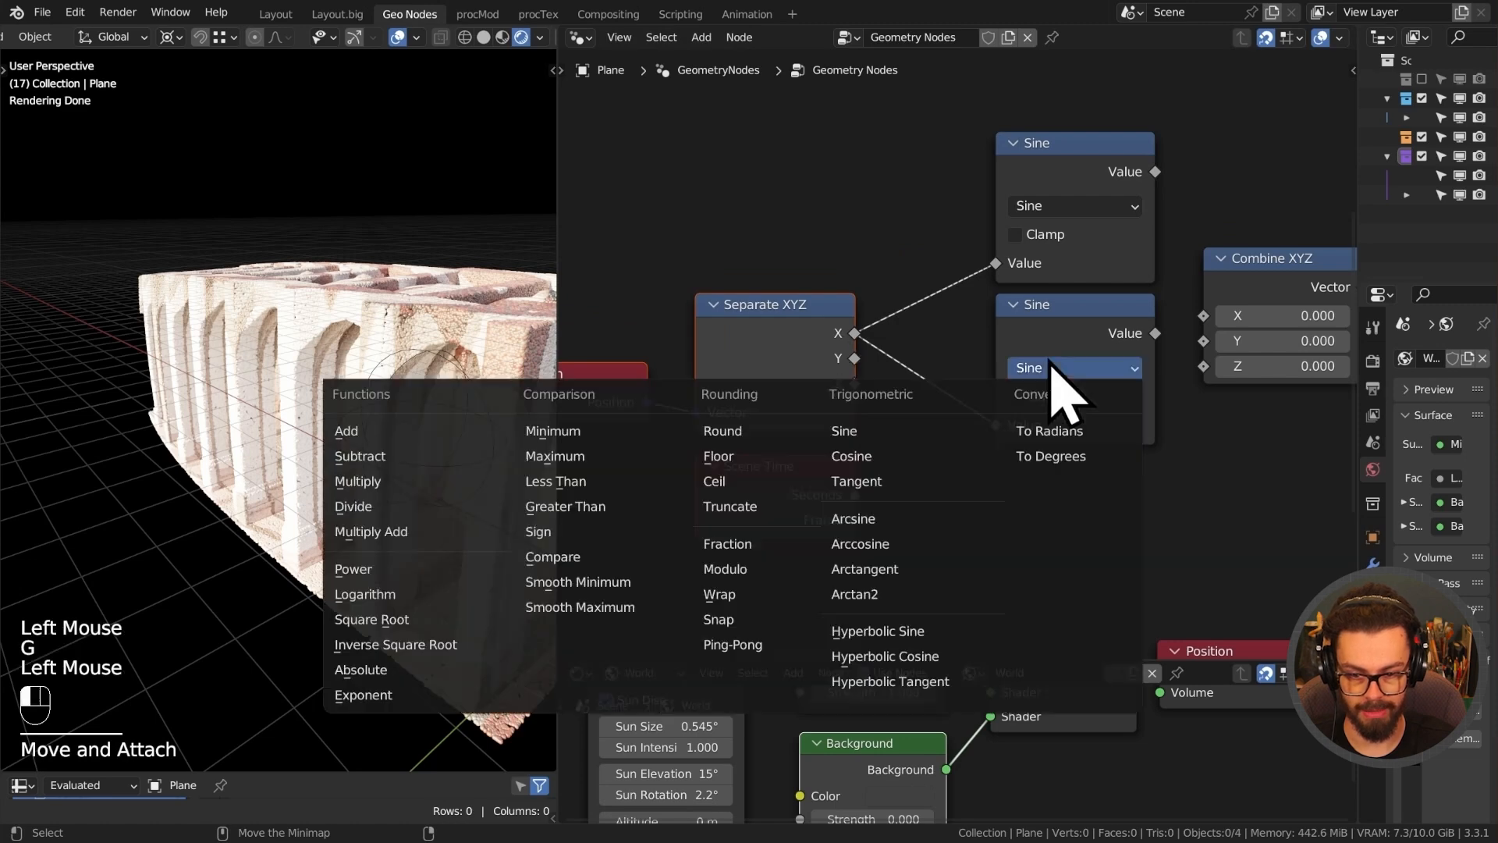
{"action": "left_click", "coordinate": [901, 456]}
Connect Sine to X and Cosine to Y on Combine XYZ, and collapse both math nodes.
{"action": "left_click_drag", "start_coordinate": [1154, 172], "coordinate": [1203, 341]}
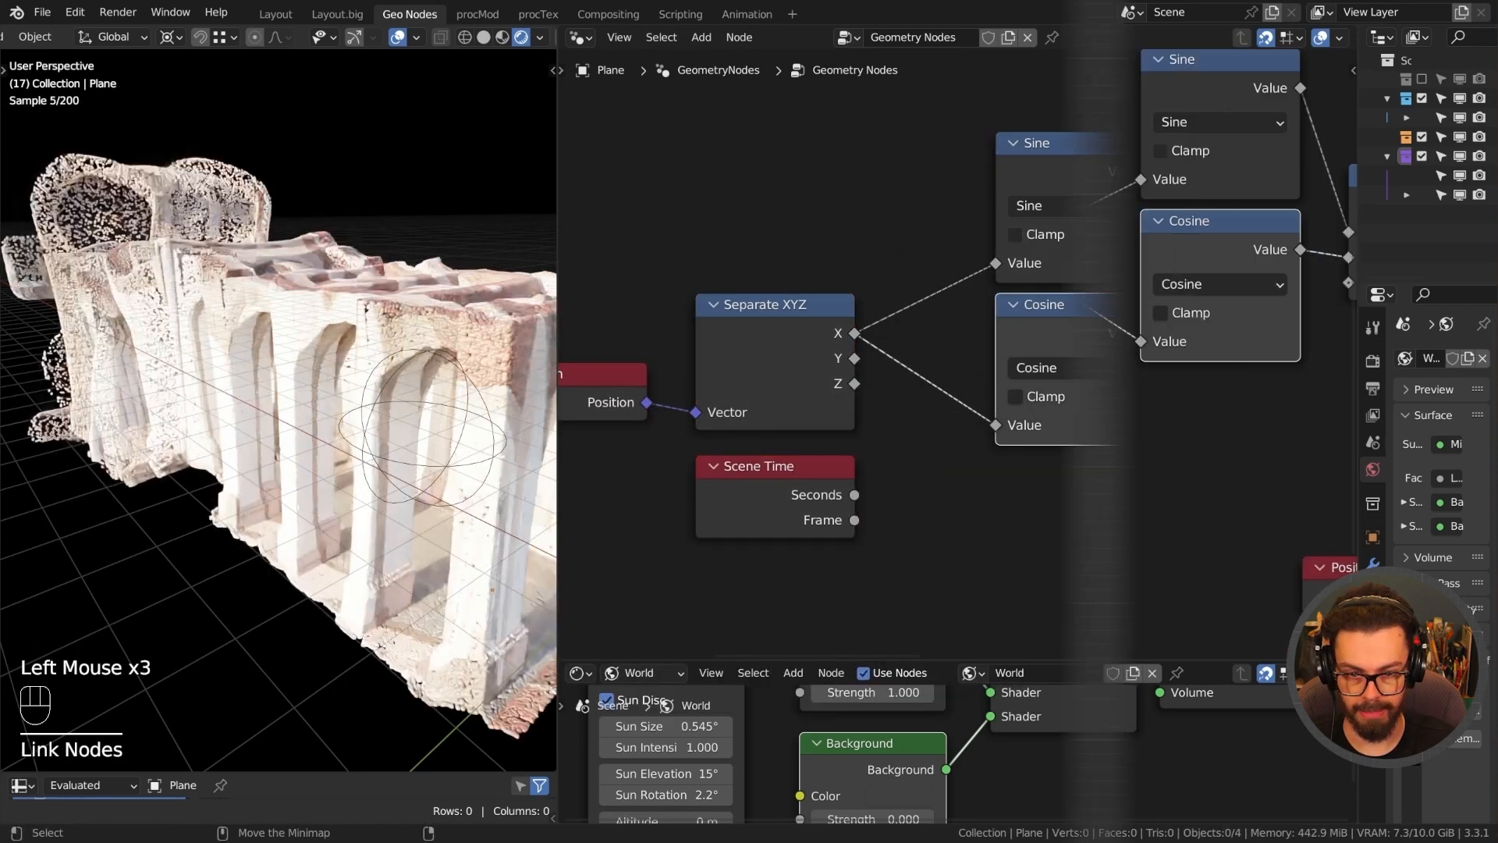
{"action": "scroll", "coordinate": [1189, 487], "scroll_direction": "down", "scroll_amount": 2}
{"action": "middle_click_drag", "start_coordinate": [1000, 433], "coordinate": [944, 371]}
{"action": "left_click", "coordinate": [997, 156]}
{"action": "key", "text": "h"}
{"action": "left_click", "coordinate": [1015, 312]}
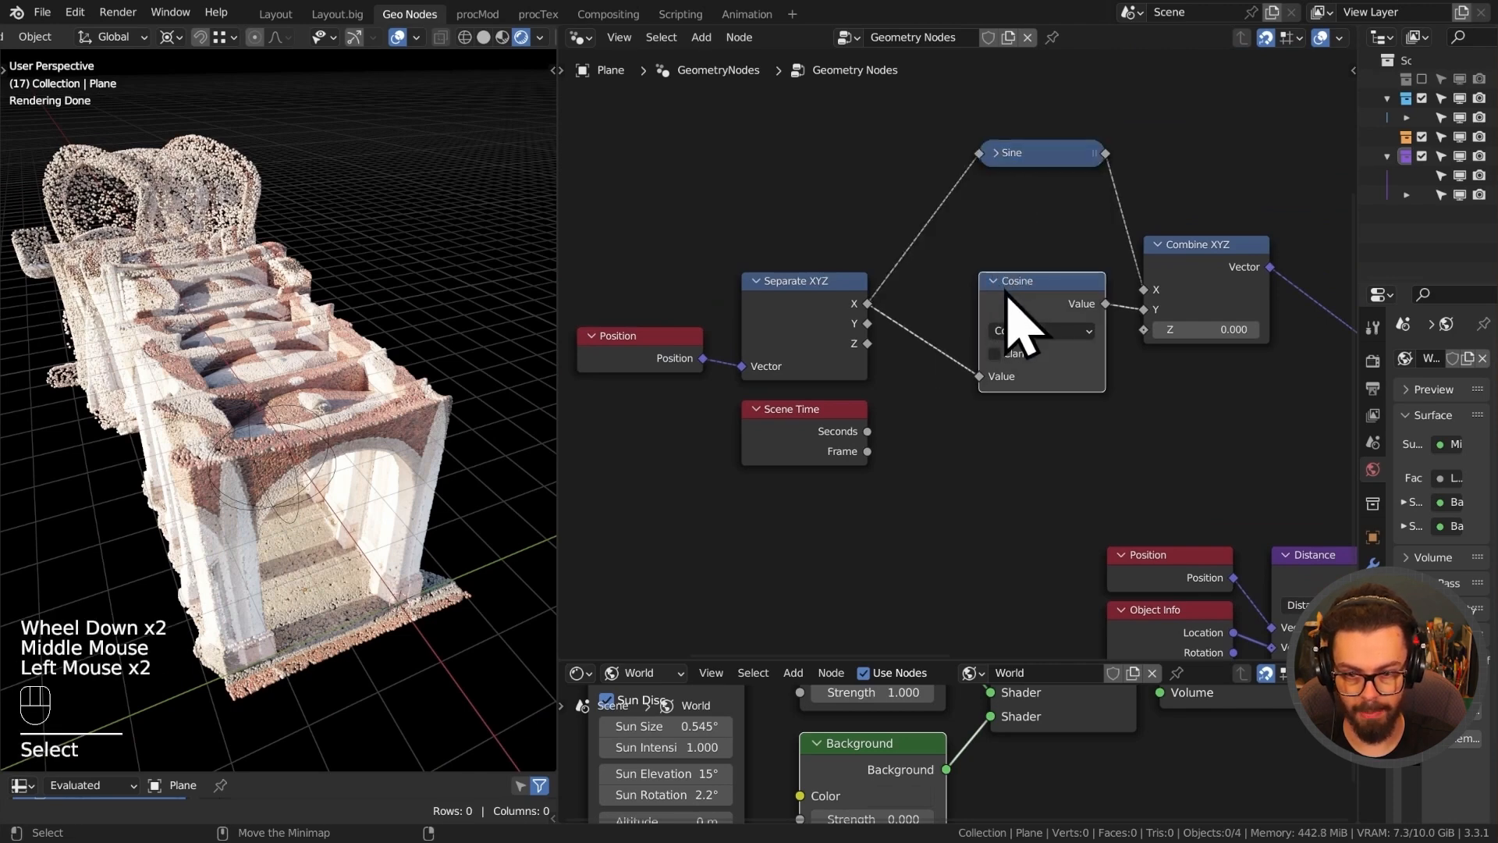
{"action": "key", "text": "h"}
Stack the collapsed Sine and Cosine nodes closely together between Separate XYZ and Combine XYZ.
{"action": "left_click", "coordinate": [1014, 288]}
{"action": "key", "text": "g"}
{"action": "left_click", "coordinate": [1039, 232]}
{"action": "left_click_drag", "start_coordinate": [999, 122], "coordinate": [1044, 162]}
{"action": "key", "text": "g"}
{"action": "left_click", "coordinate": [1043, 184]}
{"action": "left_click_drag", "start_coordinate": [1061, 261], "coordinate": [1045, 181]}
{"action": "key", "text": "g"}
{"action": "left_click", "coordinate": [1020, 227]}
Duplicate the Sine and Cosine pair below with its links, and feed both copies from the Separate XYZ node's Y output.
{"action": "key", "text": "ctrl+shift+d"}
{"action": "left_click", "coordinate": [1006, 266]}
{"action": "scroll", "coordinate": [933, 321], "scroll_direction": "up", "scroll_amount": 6}
{"action": "left_click_drag", "start_coordinate": [828, 324], "coordinate": [947, 228]}
{"action": "left_click_drag", "start_coordinate": [828, 324], "coordinate": [947, 286]}
{"action": "key", "text": "ctrl+x"}
Connect the second Sine to Combine XYZ's Z input and the second Cosine to the Noise Texture's W input.
{"action": "left_click_drag", "start_coordinate": [1148, 228], "coordinate": [1264, 337]}
{"action": "middle_click_drag", "start_coordinate": [1049, 327], "coordinate": [712, 328]}
{"action": "left_click_drag", "start_coordinate": [761, 280], "coordinate": [834, 312]}
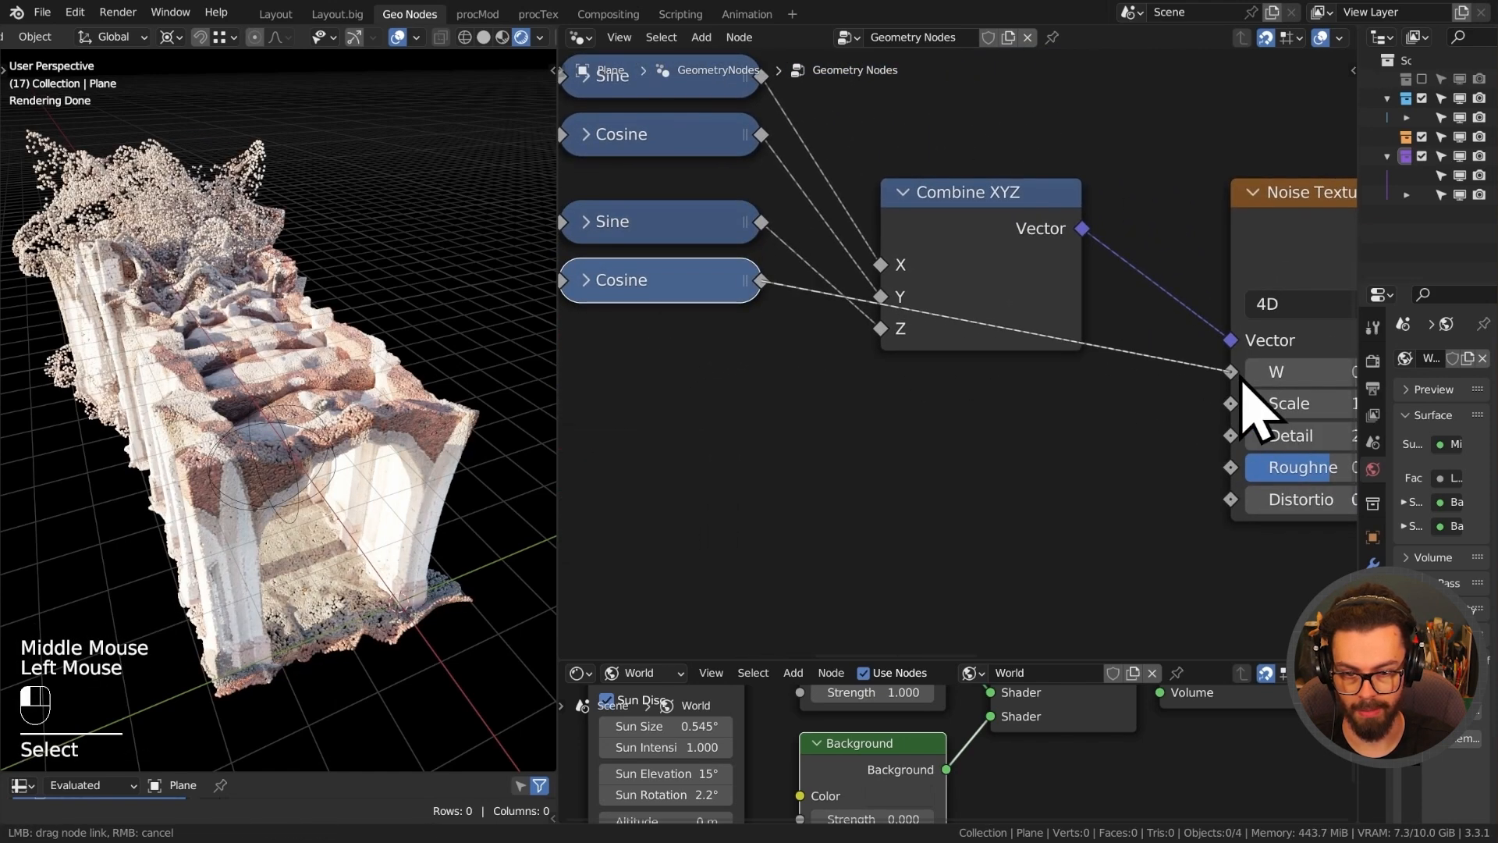
Move the four collapsed Sine and Cosine nodes down beside Combine XYZ and close the gap between the two pairs.
{"action": "left_click_drag", "start_coordinate": [1247, 402], "coordinate": [1241, 394]}
{"action": "scroll", "coordinate": [1187, 418], "scroll_direction": "down", "scroll_amount": 1}
{"action": "middle_click_drag", "start_coordinate": [1187, 418], "coordinate": [1038, 406]}
{"action": "middle_click_drag", "start_coordinate": [913, 375], "coordinate": [1014, 367]}
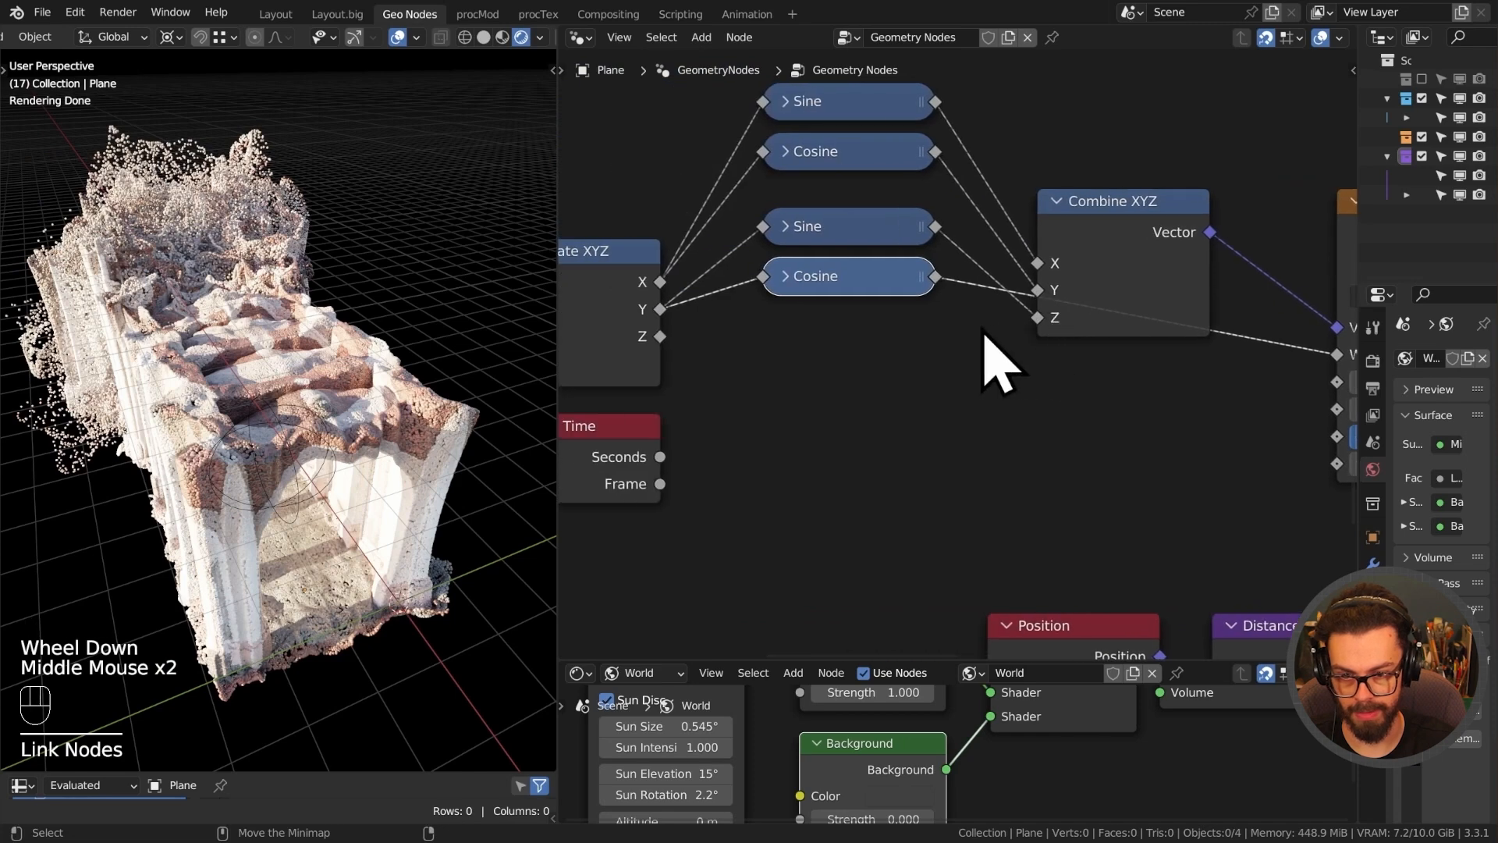
{"action": "left_click_drag", "start_coordinate": [803, 336], "coordinate": [887, 117]}
{"action": "key", "text": "g"}
{"action": "left_click", "coordinate": [936, 241]}
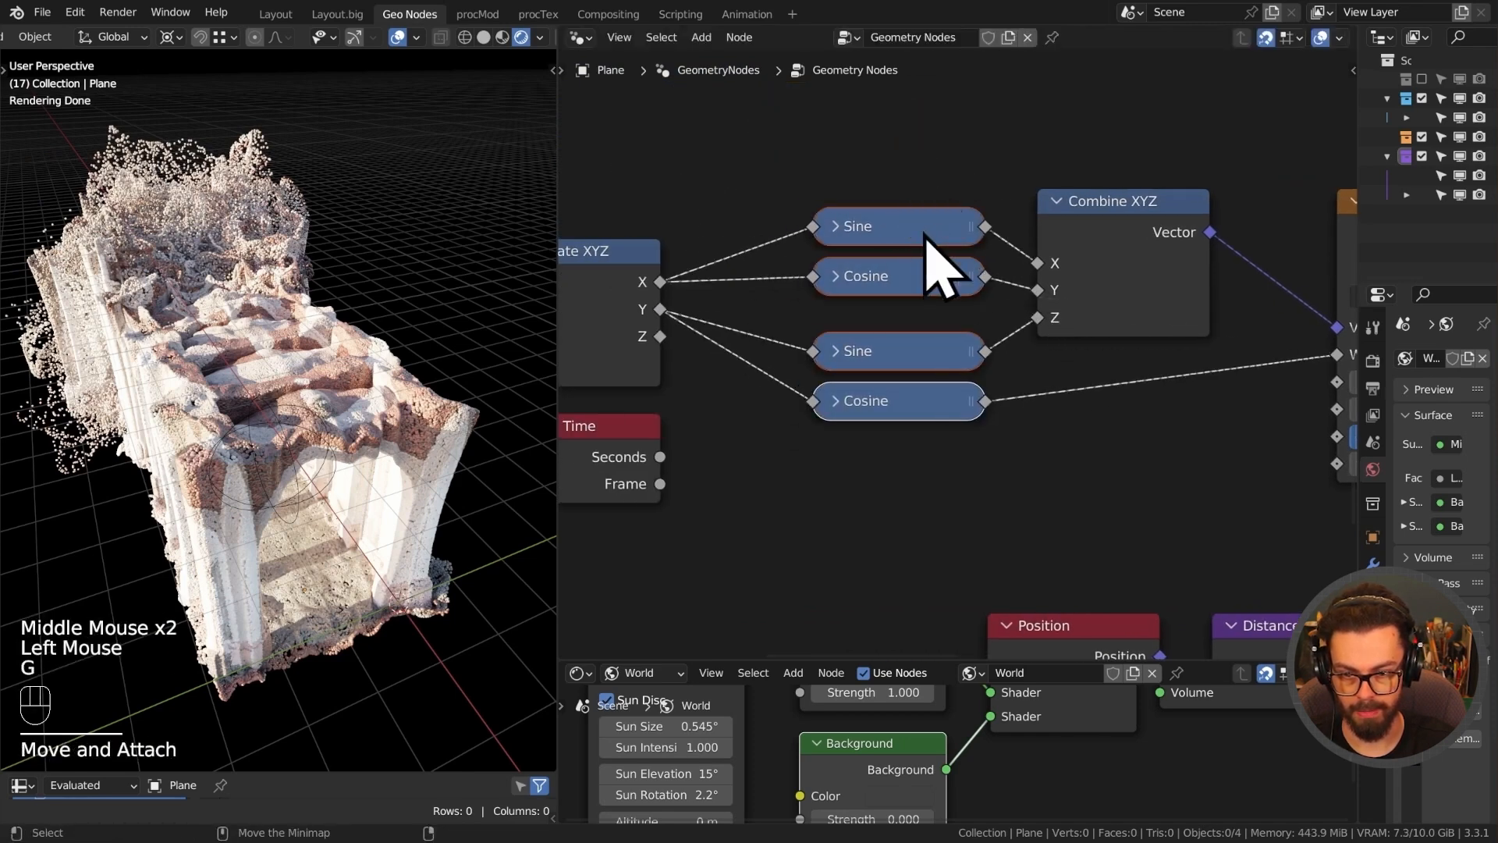
{"action": "middle_click_drag", "start_coordinate": [863, 290], "coordinate": [934, 293]}
{"action": "left_click_drag", "start_coordinate": [936, 316], "coordinate": [1026, 472]}
{"action": "key", "text": "g"}
{"action": "left_click", "coordinate": [1023, 435]}
Move Scene Time and Position well ahead of Separate XYZ, with Position stacked above Scene Time.
{"action": "middle_click_drag", "start_coordinate": [941, 421], "coordinate": [1061, 414]}
{"action": "middle_click_drag", "start_coordinate": [885, 356], "coordinate": [1142, 317]}
{"action": "left_click", "coordinate": [1060, 429]}
{"action": "middle_click_drag", "start_coordinate": [1033, 412], "coordinate": [1176, 384]}
{"action": "key", "text": "g"}
{"action": "left_click", "coordinate": [702, 379]}
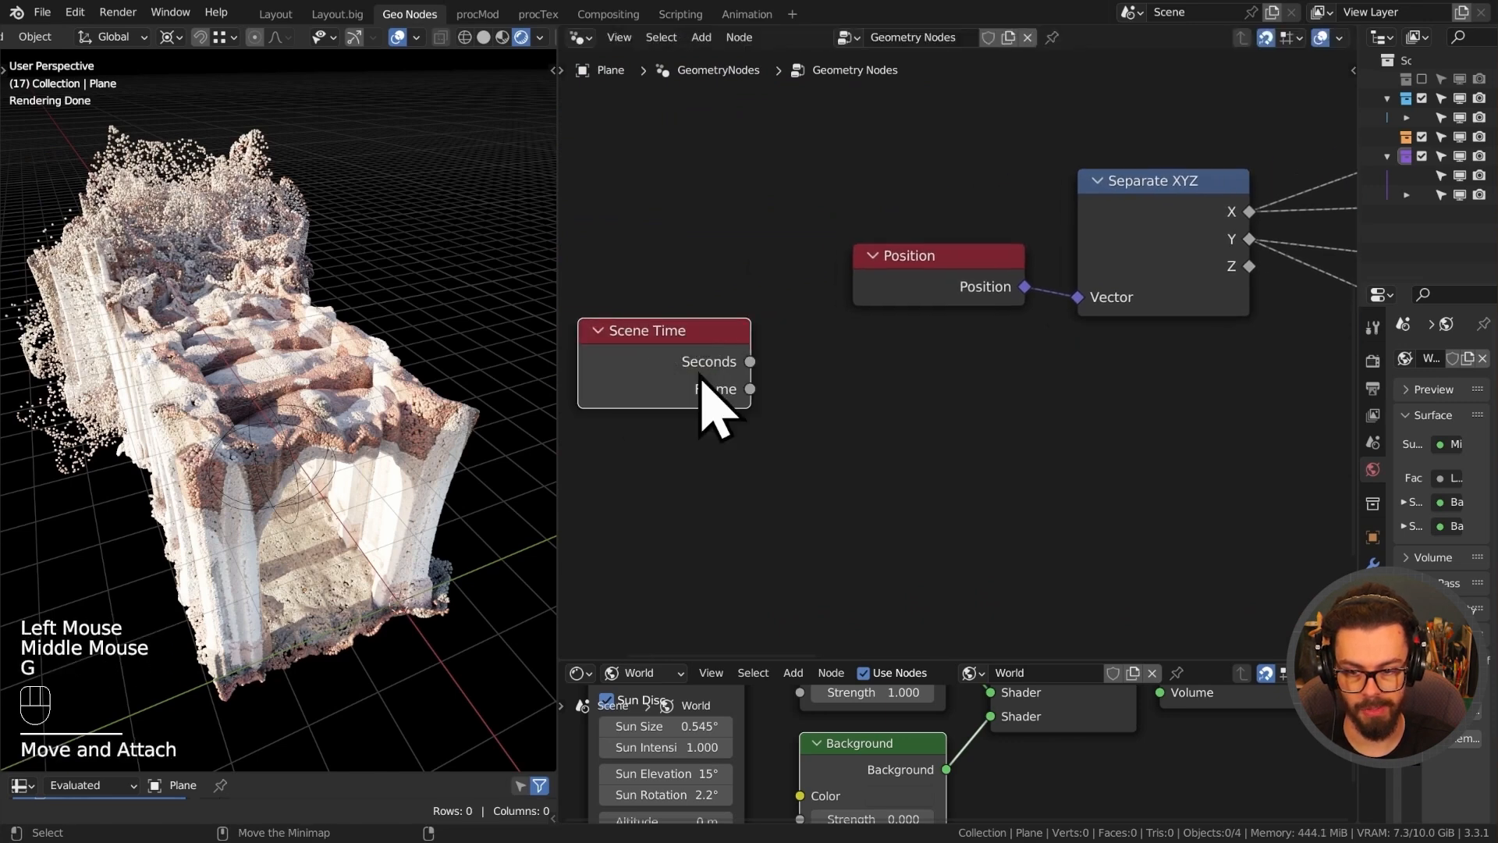
{"action": "middle_click_drag", "start_coordinate": [726, 380], "coordinate": [781, 361]}
{"action": "key", "text": "g"}
{"action": "left_click", "coordinate": [734, 441]}
{"action": "left_click_drag", "start_coordinate": [859, 244], "coordinate": [1008, 329]}
{"action": "key", "text": "g"}
{"action": "left_click", "coordinate": [682, 278]}
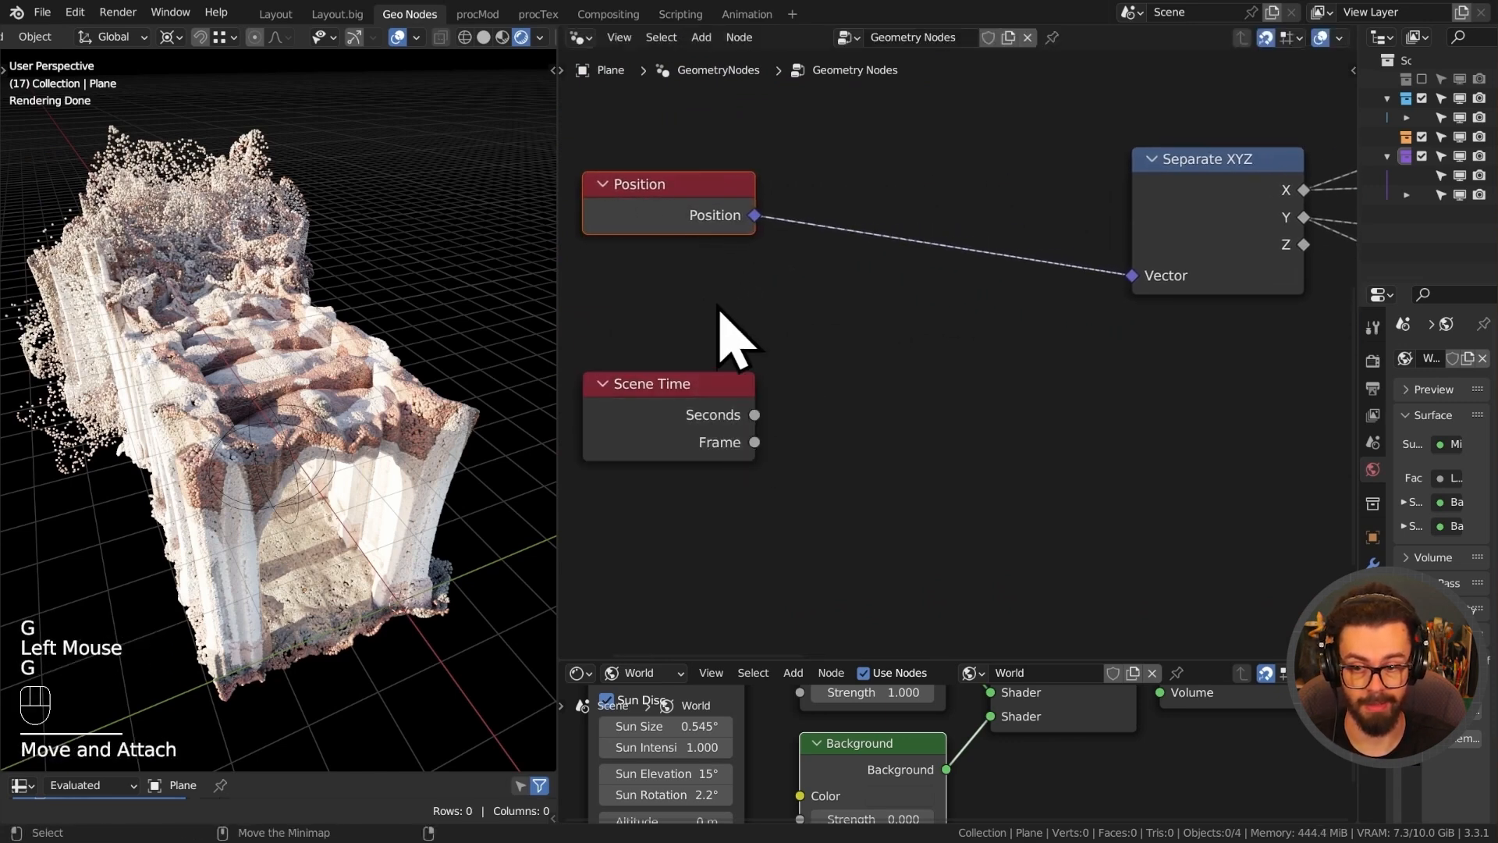
Insert a Vector Math node set to Add between Position and Separate XYZ.
{"action": "scroll", "coordinate": [745, 320], "scroll_direction": "down", "scroll_amount": 2}
{"action": "key", "text": "q"}
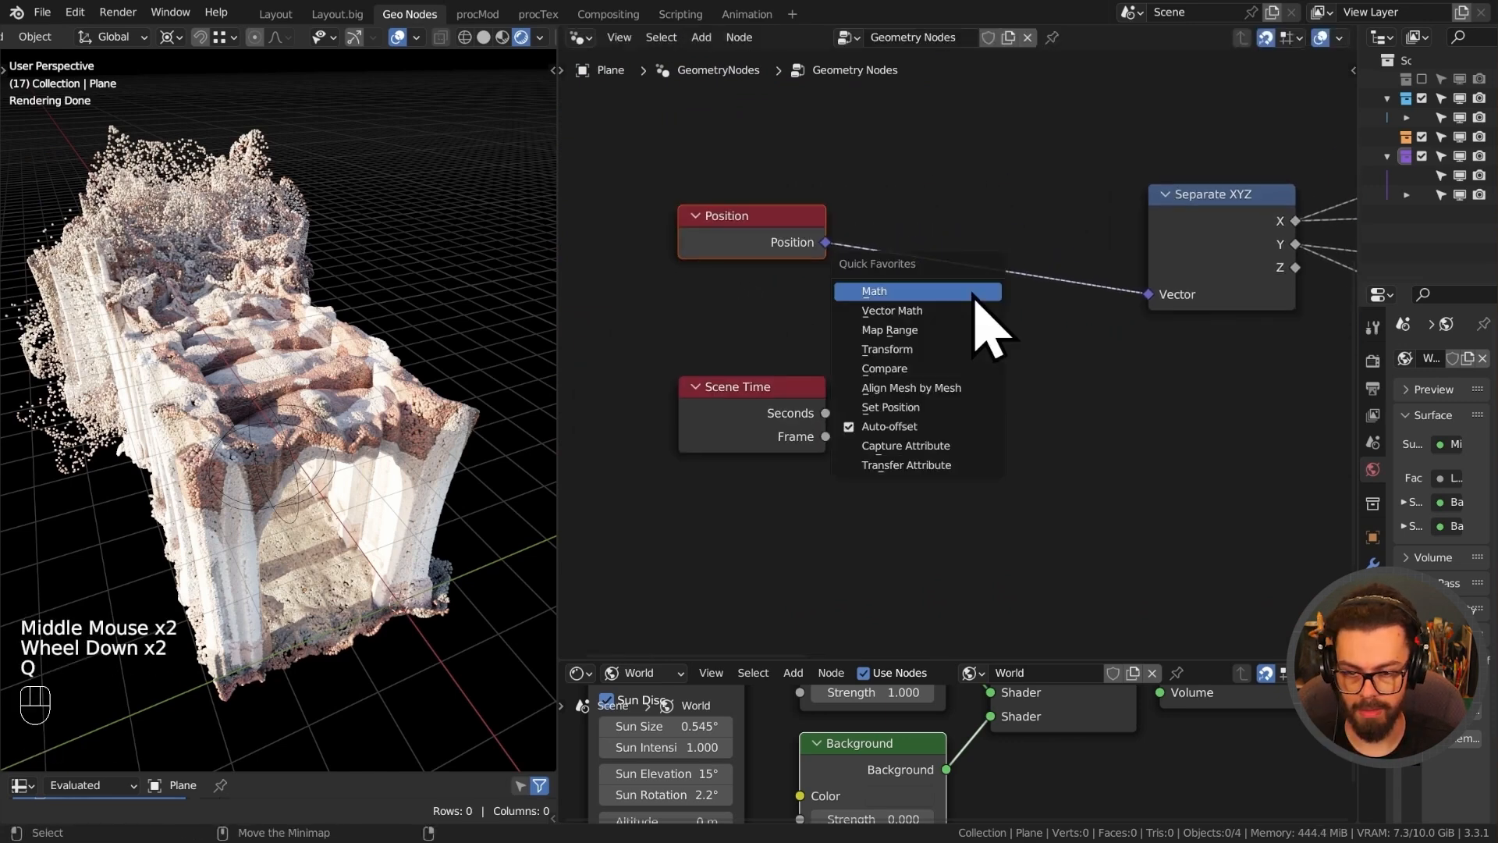
{"action": "left_click", "coordinate": [936, 330]}
{"action": "left_click", "coordinate": [954, 304]}
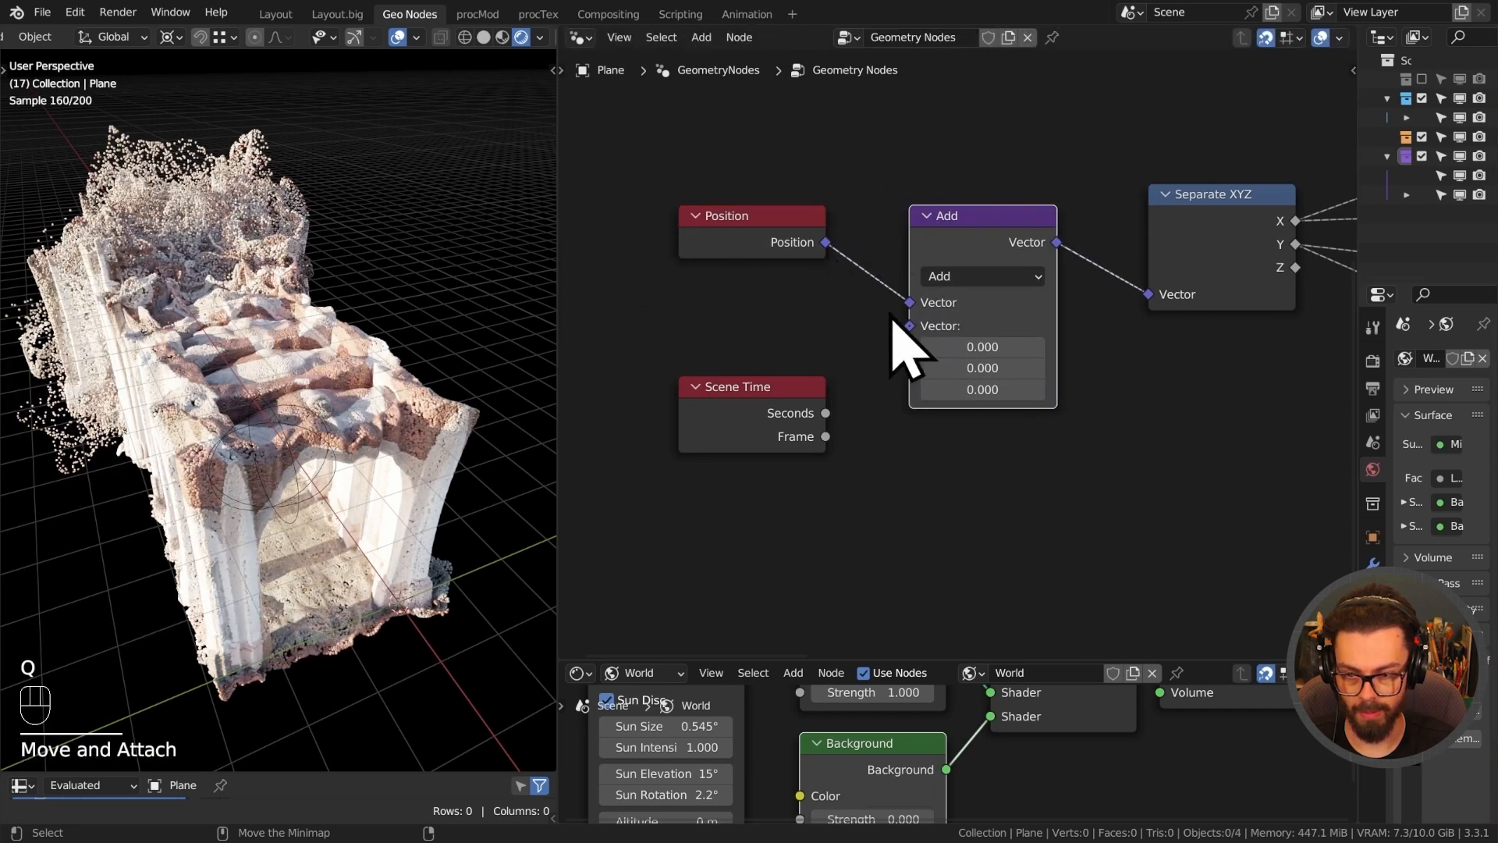
Shift Scene Time away from the Add node and attach a Map Range node to its Frame output, placed below Position.
{"action": "middle_click_drag", "start_coordinate": [908, 342], "coordinate": [959, 314]}
{"action": "left_click_drag", "start_coordinate": [791, 388], "coordinate": [630, 388]}
{"action": "middle_click_drag", "start_coordinate": [759, 389], "coordinate": [837, 367]}
{"action": "left_click_drag", "start_coordinate": [806, 385], "coordinate": [886, 331]}
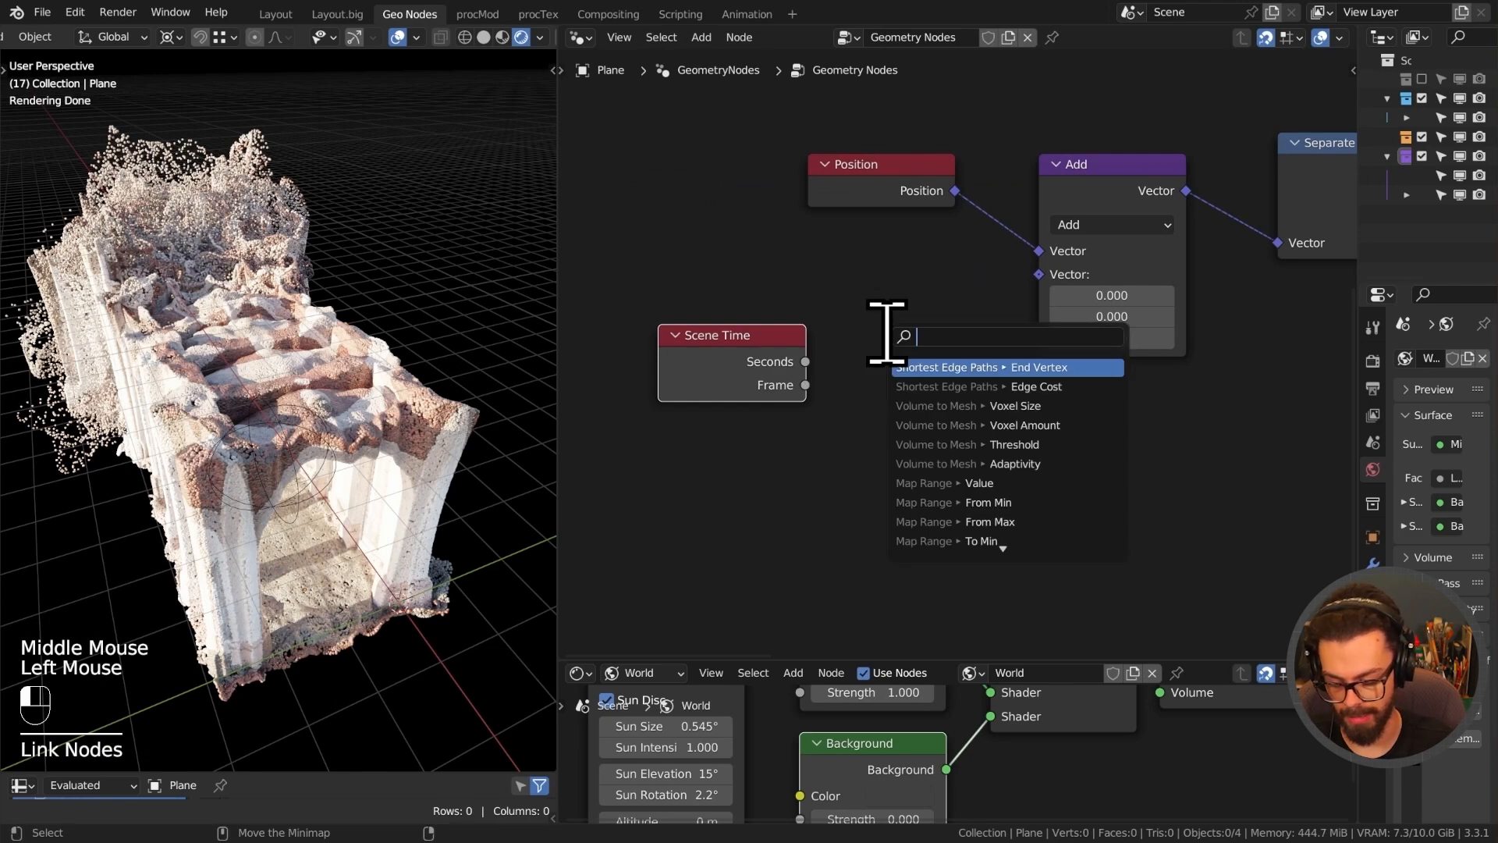
{"action": "type", "text": "map"}
{"action": "key", "text": "Return"}
{"action": "left_click", "coordinate": [823, 289]}
{"action": "left_click_drag", "start_coordinate": [745, 274], "coordinate": [922, 412]}
{"action": "key", "text": "g"}
{"action": "left_click", "coordinate": [901, 369]}
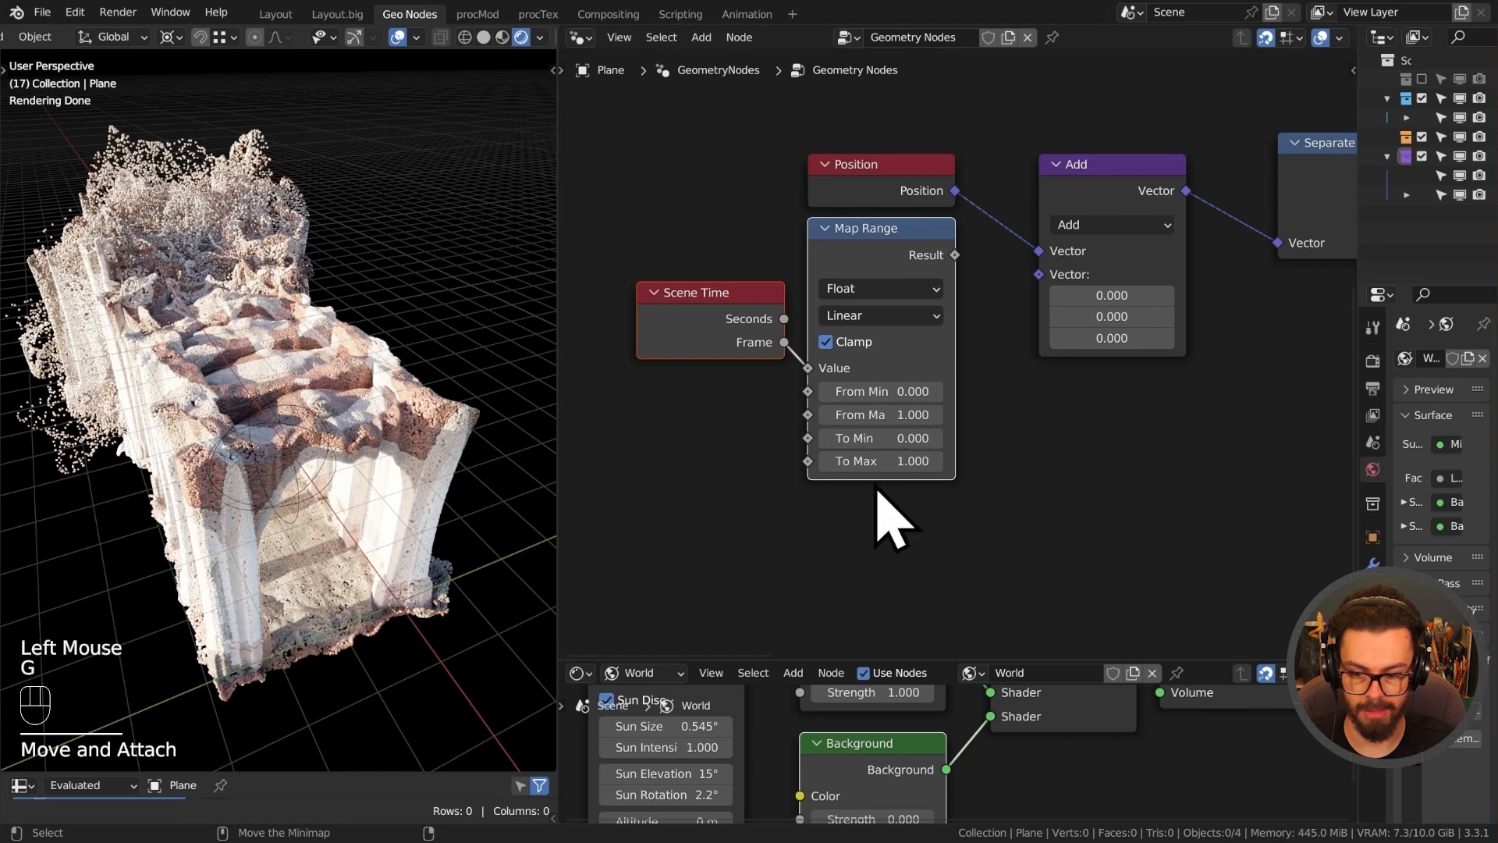
Widen the properties area to show the scene's frame range, and set Map Range's From Min to 1 and From Max to 250.
{"action": "left_click_drag", "start_coordinate": [1351, 245], "coordinate": [1222, 245]}
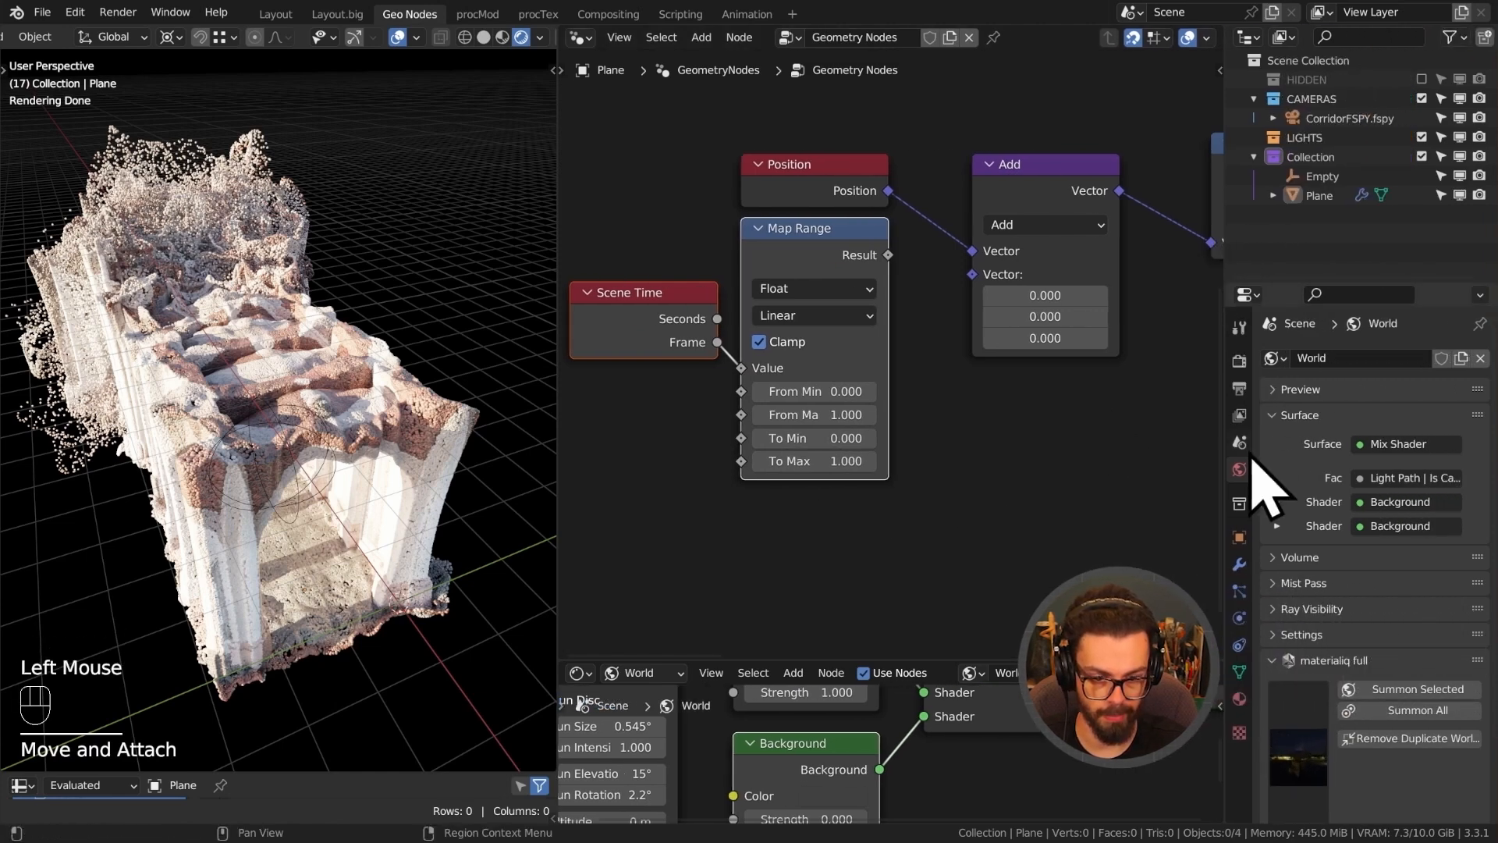
{"action": "left_click", "coordinate": [1239, 388]}
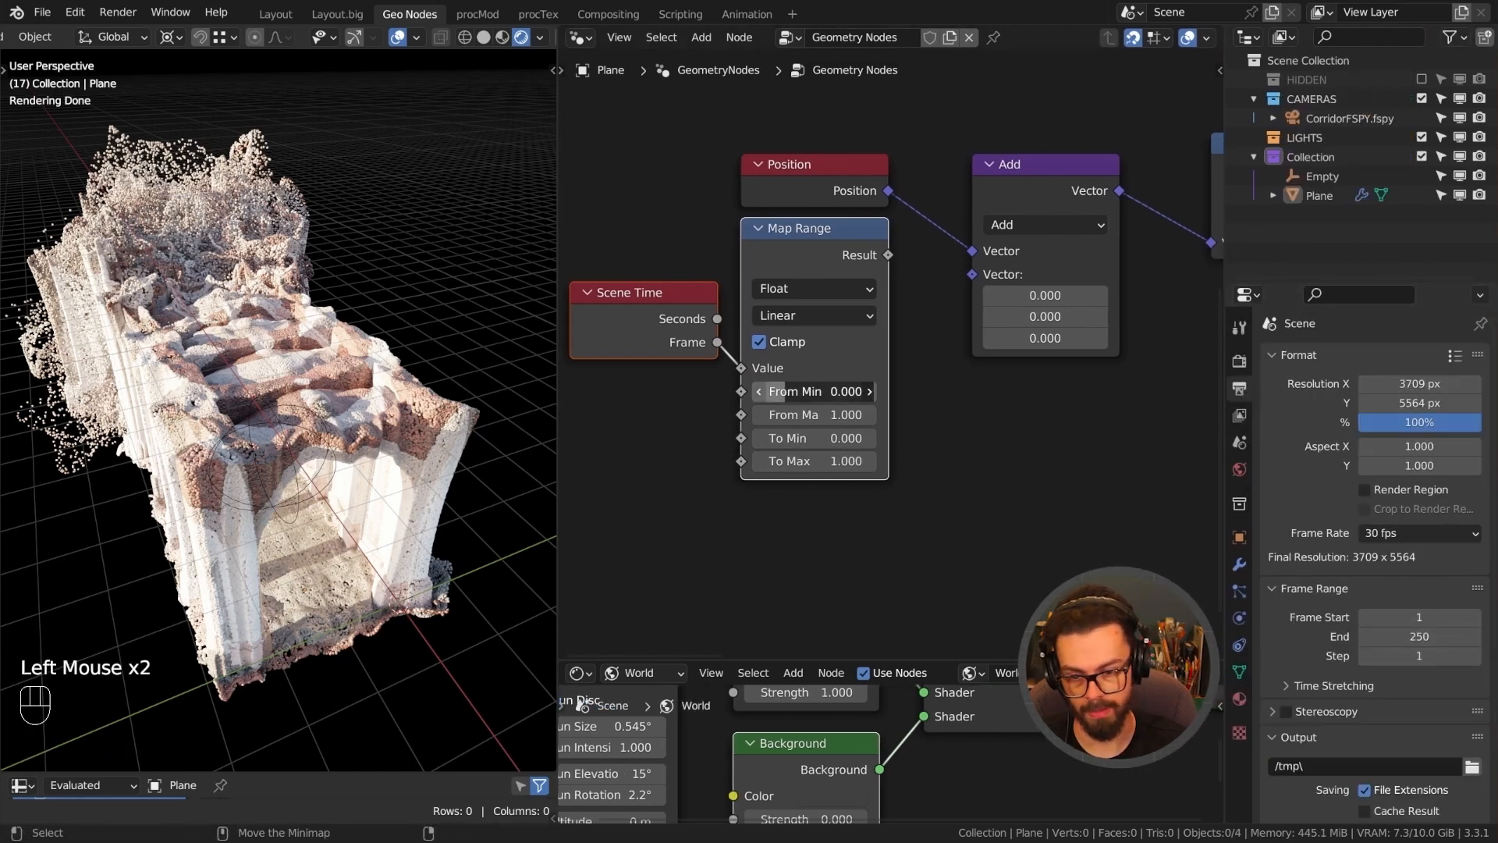
{"action": "left_click", "coordinate": [819, 391]}
{"action": "type", "text": "1"}
{"action": "key", "text": "Tab"}
{"action": "type", "text": "25"}
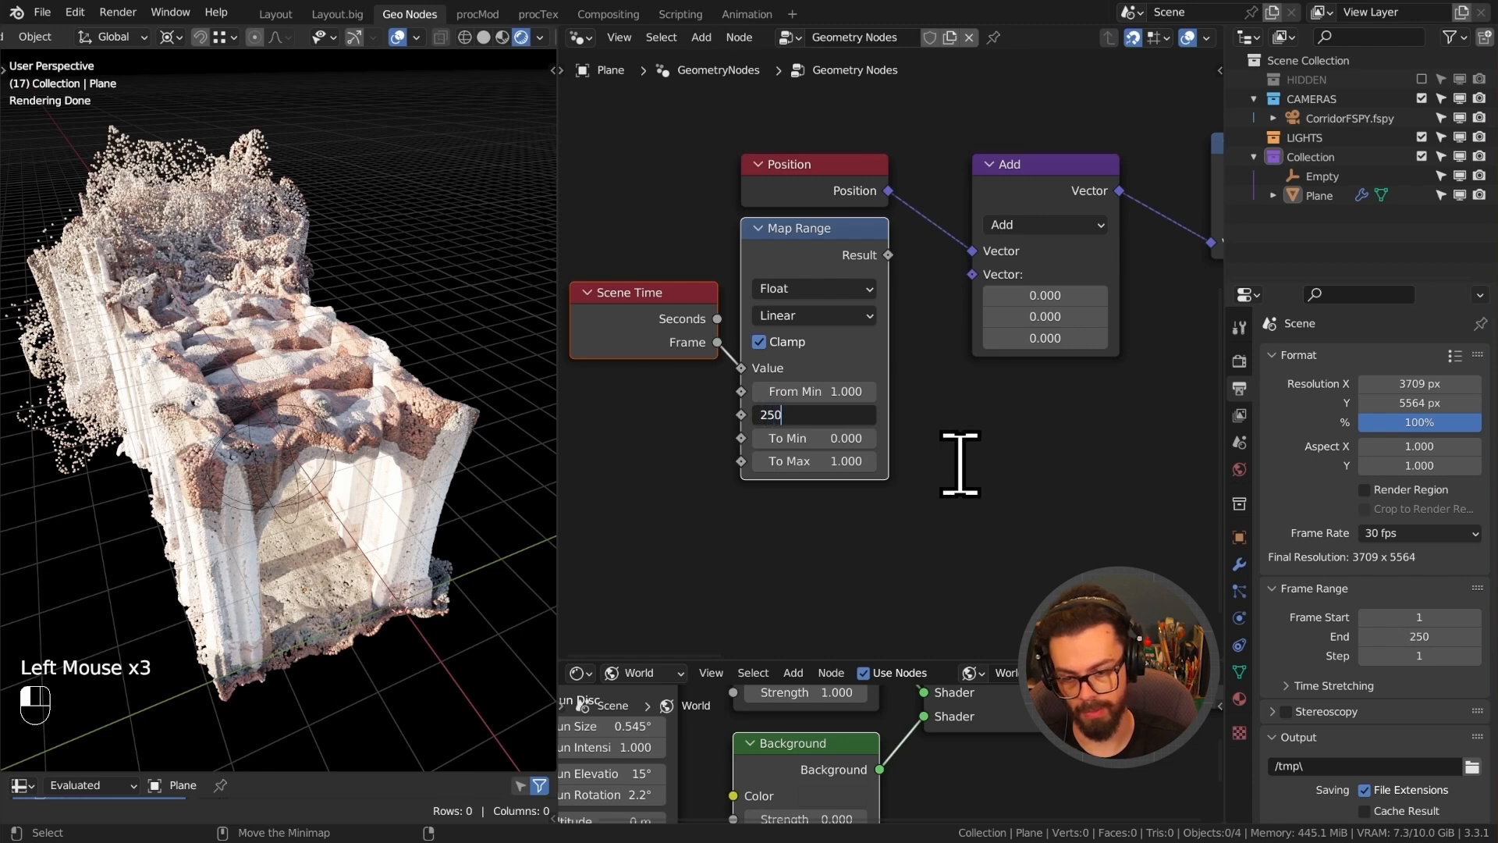
Move Scene Time and Map Range back to free the space below the Position node.
{"action": "left_click_drag", "start_coordinate": [629, 321], "coordinate": [642, 374]}
{"action": "left_click", "coordinate": [660, 334]}
{"action": "left_click_drag", "start_coordinate": [659, 276], "coordinate": [851, 417]}
{"action": "key", "text": "g"}
{"action": "left_click", "coordinate": [787, 464]}
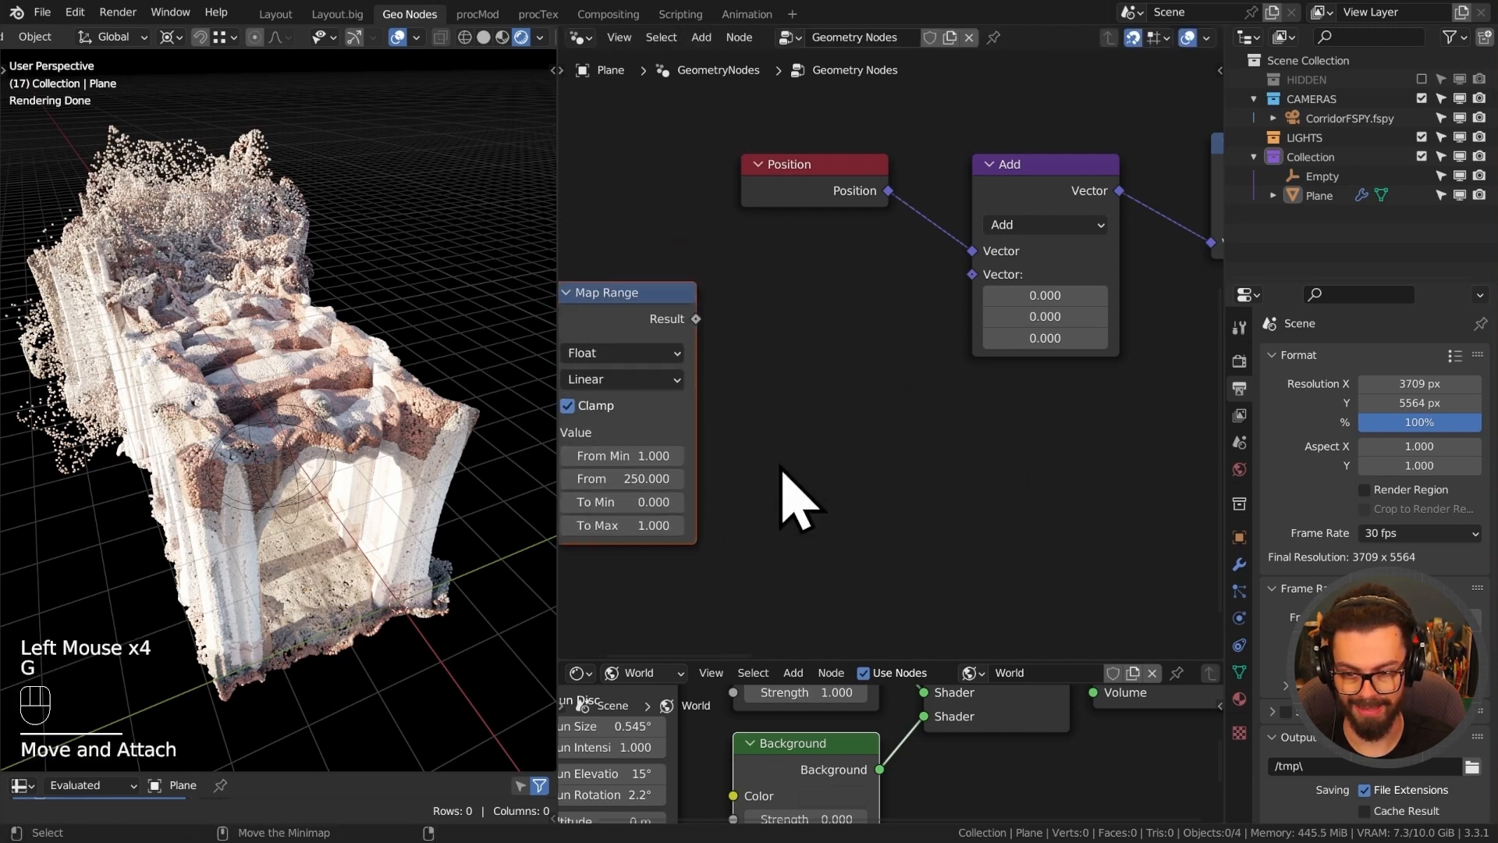
Add a Combine XYZ node with Map Range's Result feeding X, and connect its Vector to the Add node's second input.
{"action": "left_click_drag", "start_coordinate": [697, 319], "coordinate": [810, 324]}
{"action": "type", "text": "comb"}
{"action": "key", "text": "Return"}
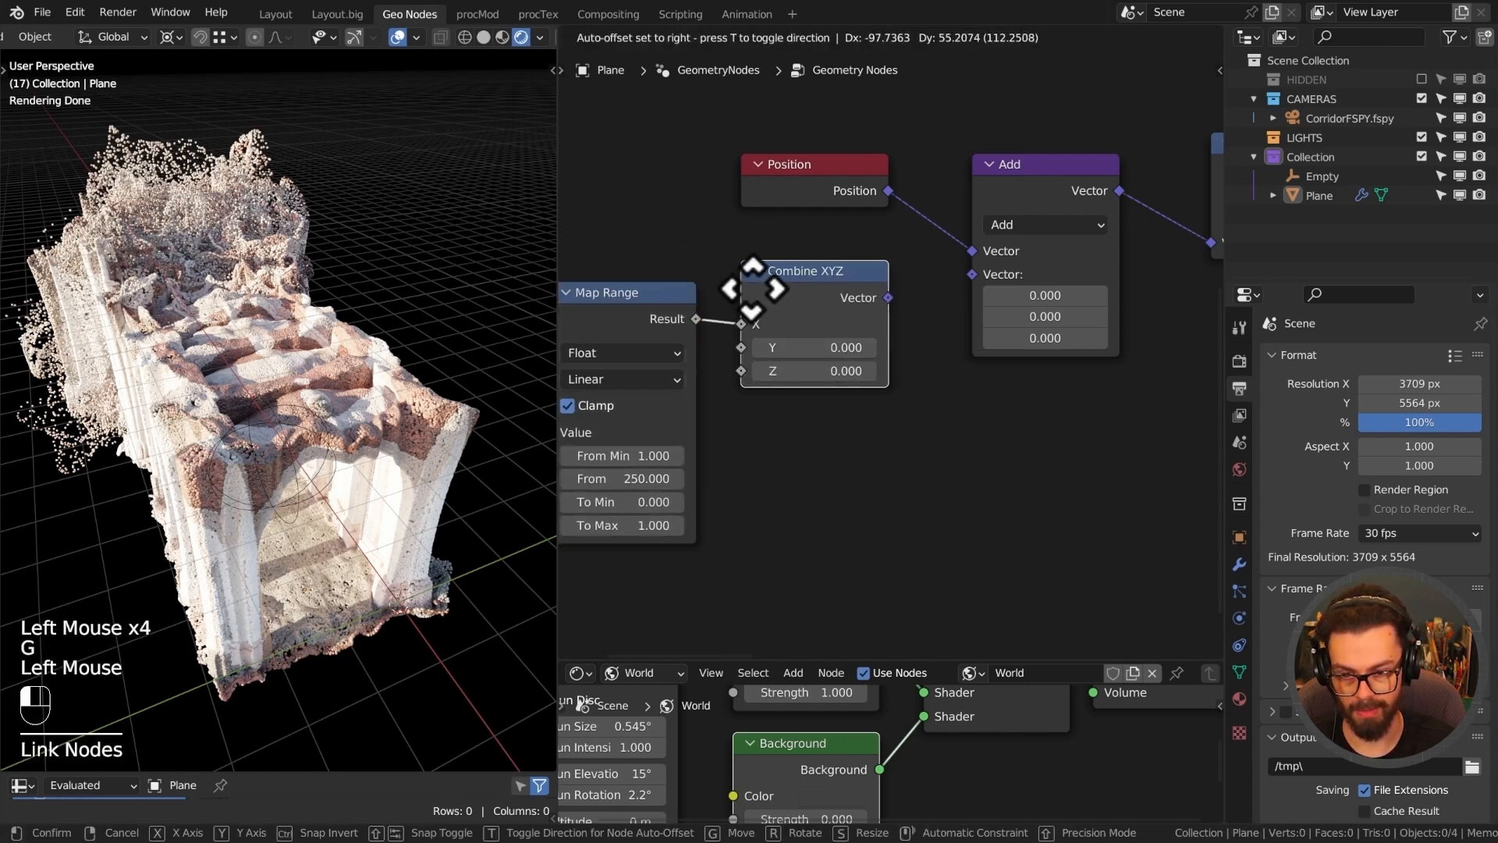
{"action": "left_click", "coordinate": [790, 306]}
{"action": "left_click_drag", "start_coordinate": [971, 283], "coordinate": [972, 283]}
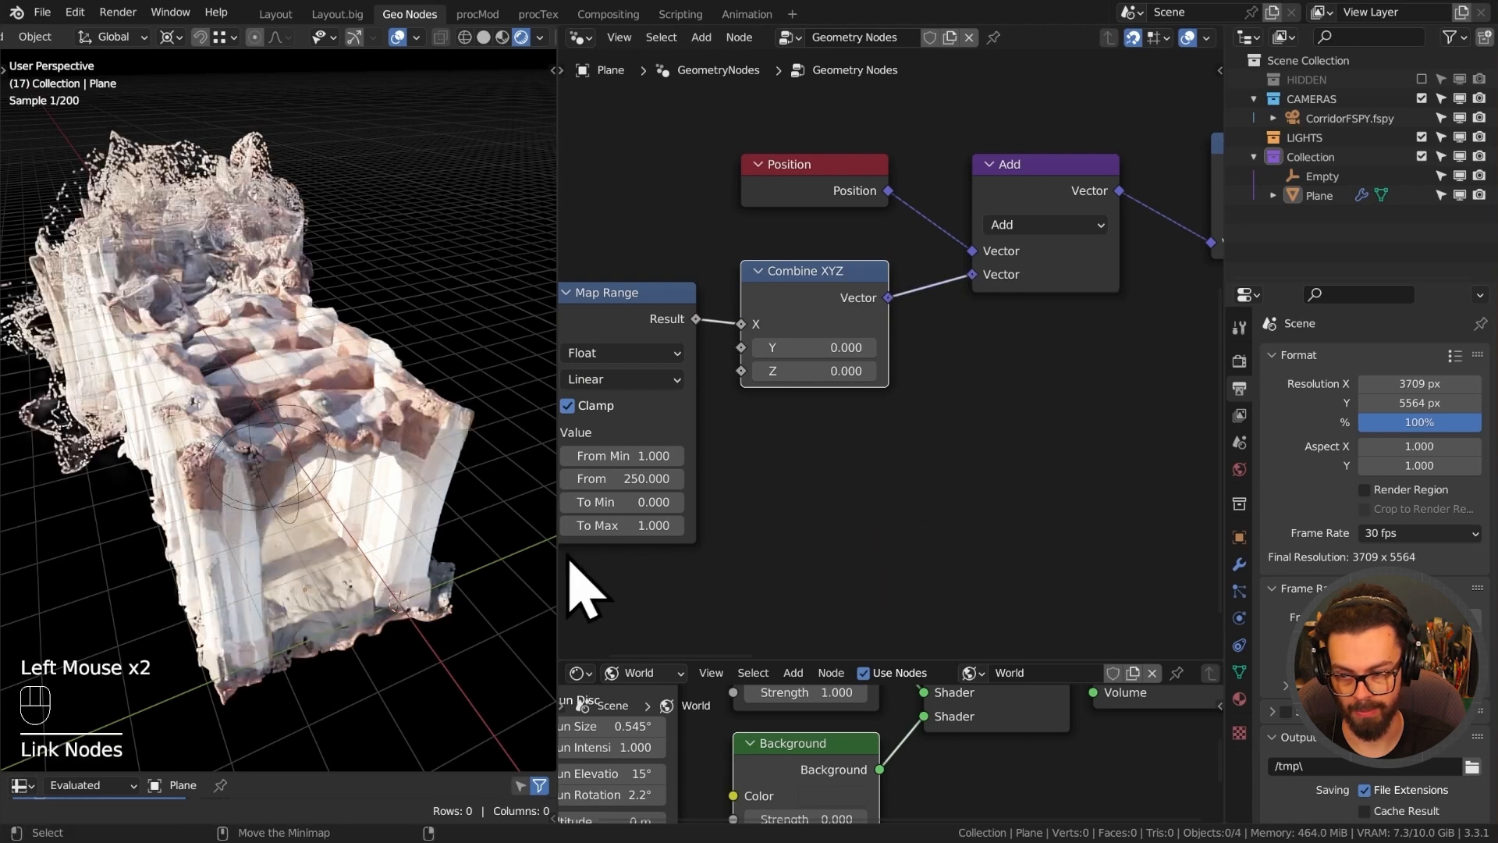
Move Map Range and Scene Time up close to the new Combine XYZ node.
{"action": "middle_click_drag", "start_coordinate": [740, 357], "coordinate": [655, 382]}
{"action": "left_click_drag", "start_coordinate": [628, 362], "coordinate": [733, 444]}
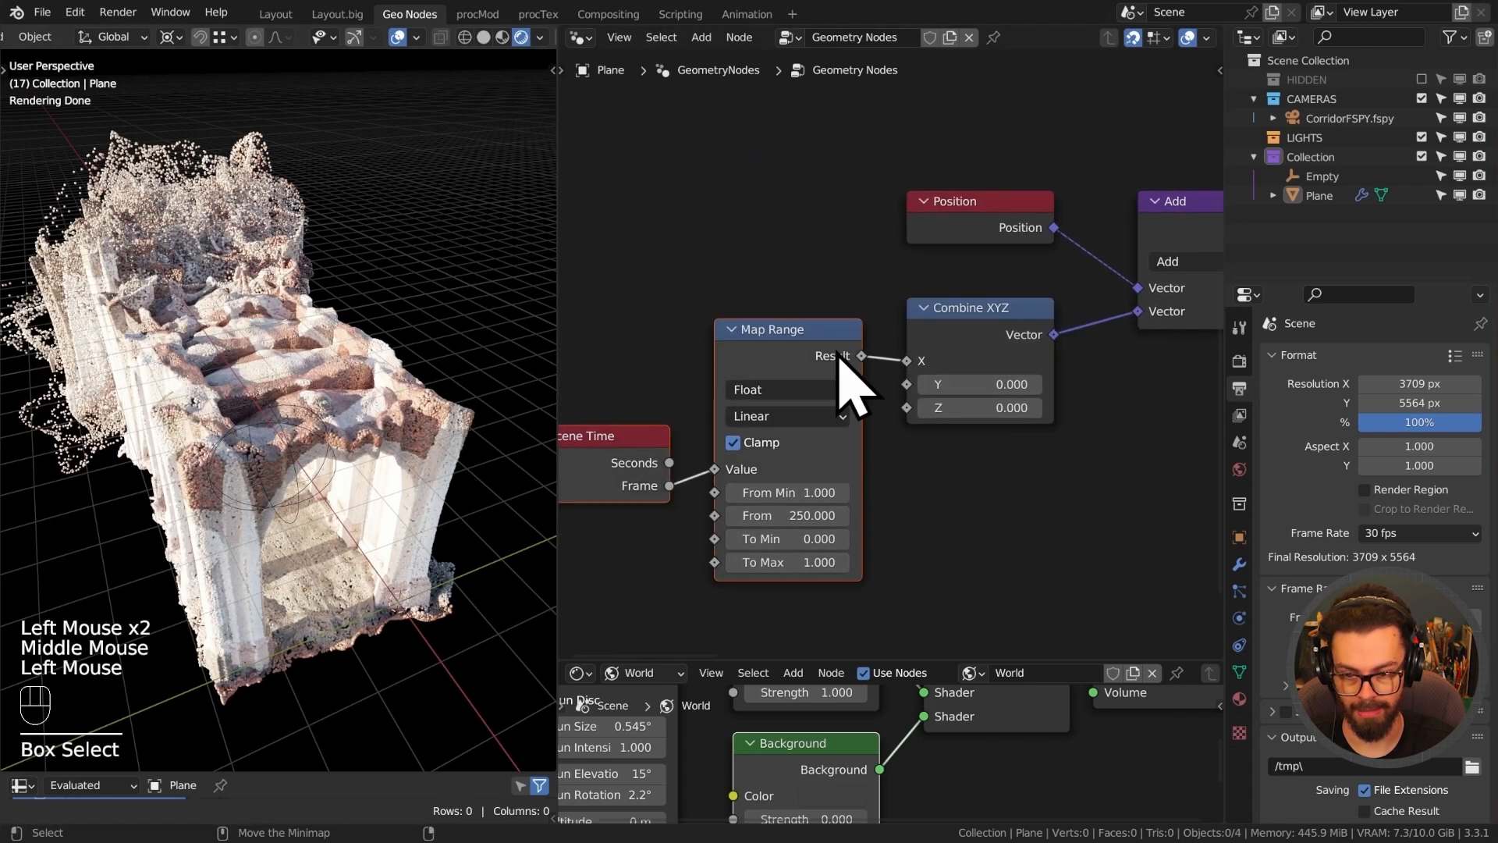
{"action": "key", "text": "g"}
{"action": "left_click", "coordinate": [857, 335]}
{"action": "key", "text": "g"}
{"action": "scroll", "coordinate": [889, 422], "scroll_direction": "down", "scroll_amount": 2}
Enlarge the Spreadsheet area under the 3D viewport and switch it to the Timeline editor.
{"action": "middle_click_drag", "start_coordinate": [318, 351], "coordinate": [288, 394]}
{"action": "key", "text": "shift+space"}
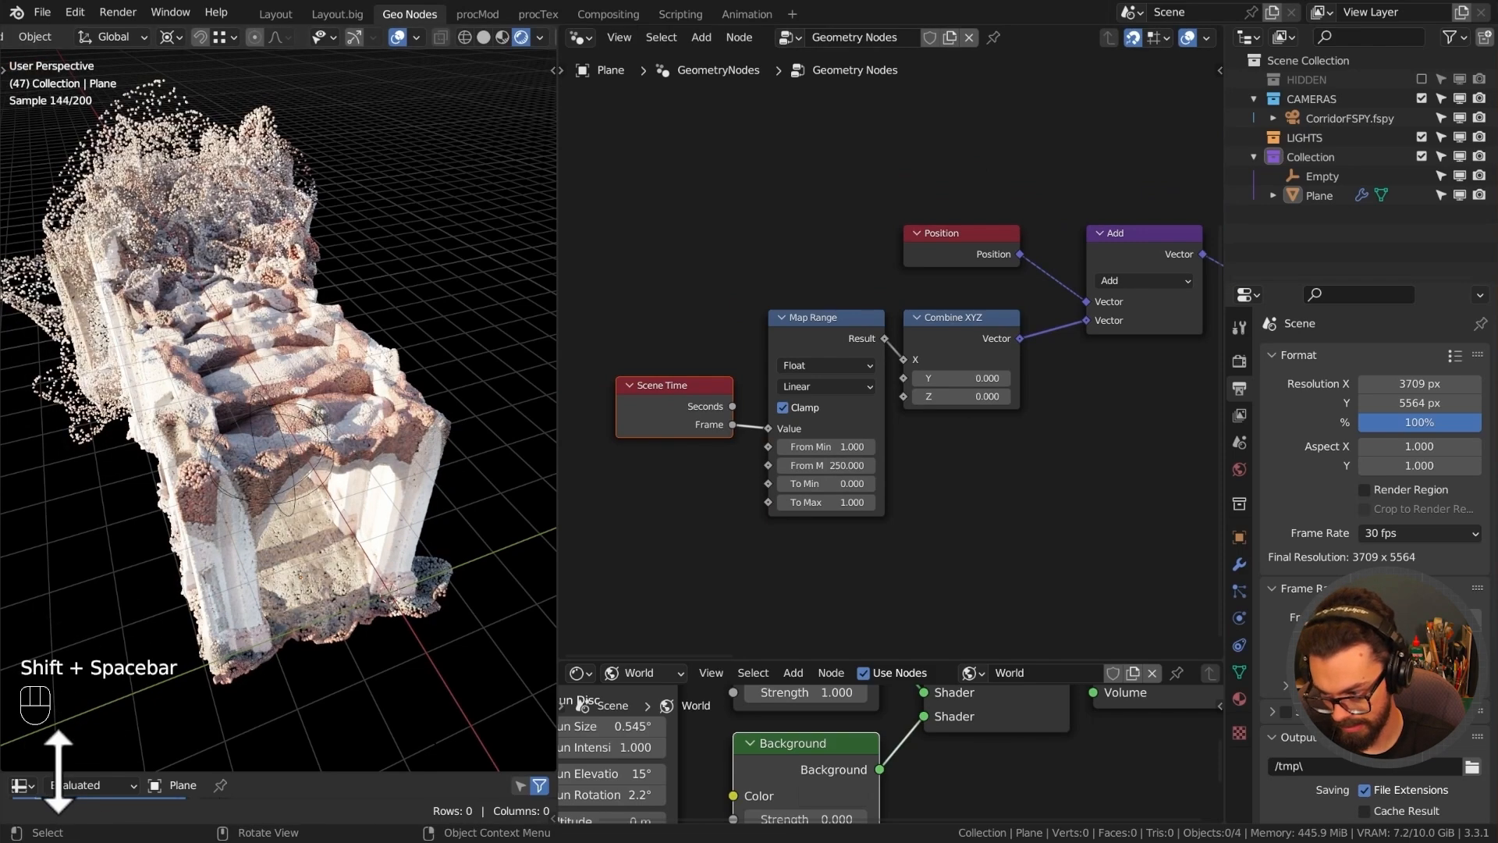
{"action": "left_click_drag", "start_coordinate": [58, 773], "coordinate": [58, 579]}
{"action": "left_click", "coordinate": [21, 588]}
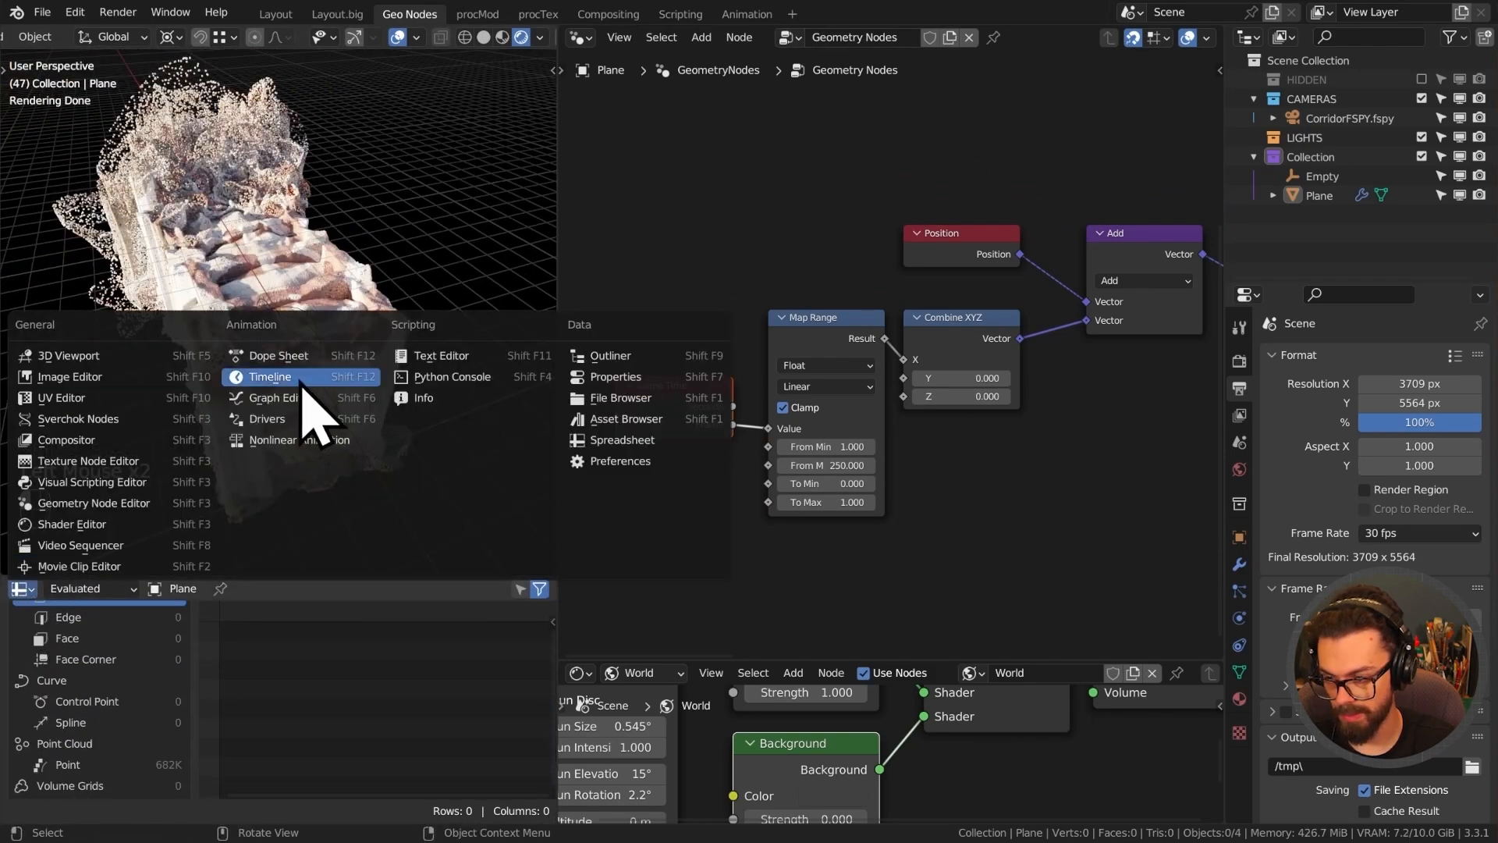
{"action": "left_click", "coordinate": [301, 381]}
Test the animation playback and set its Sync mode to Frame Dropping.
{"action": "key", "text": "shift+space"}
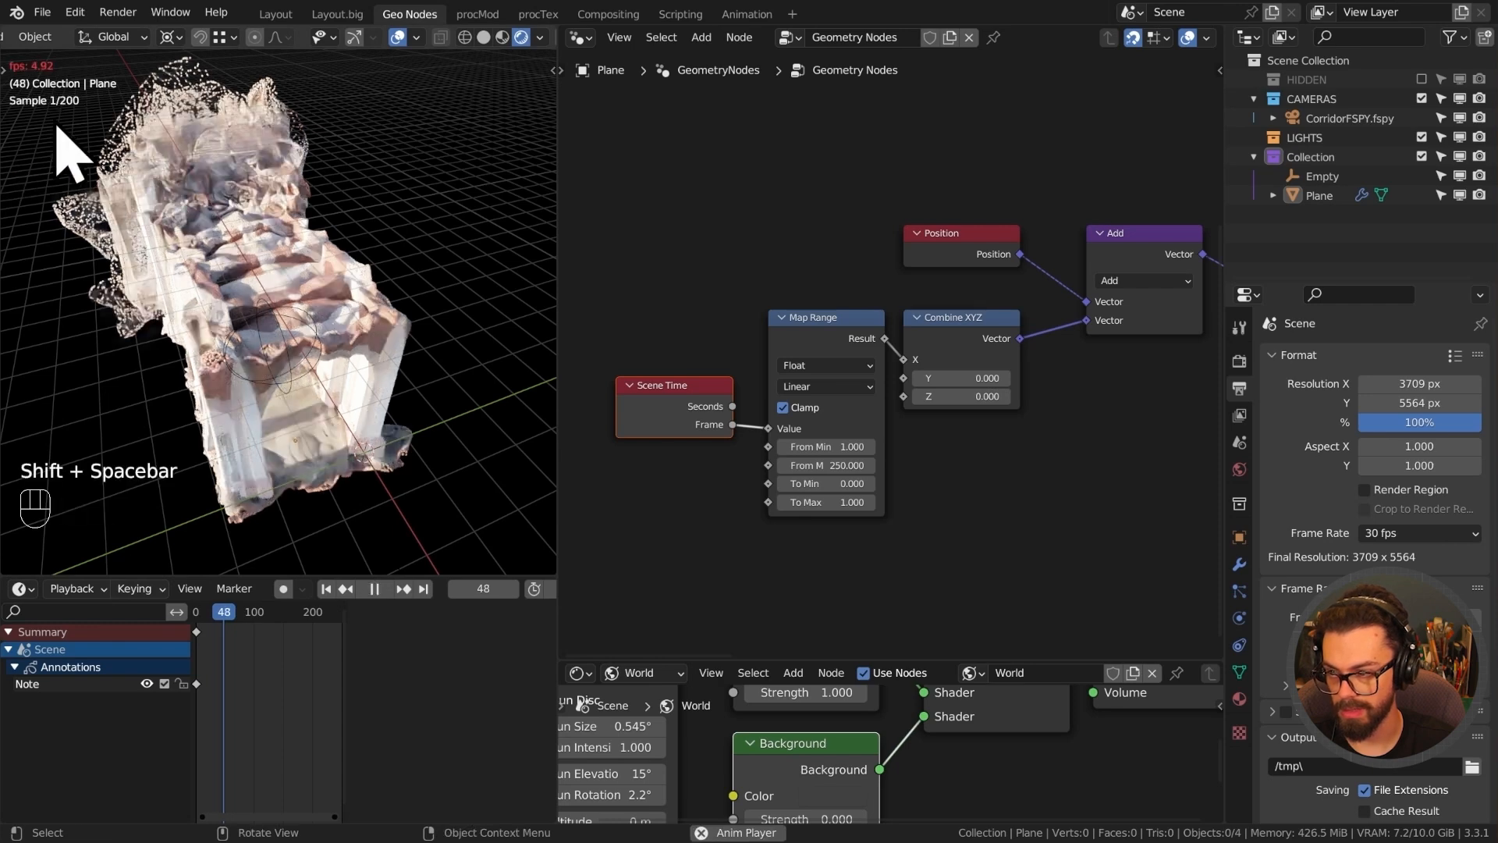
{"action": "key", "text": "shift+space"}
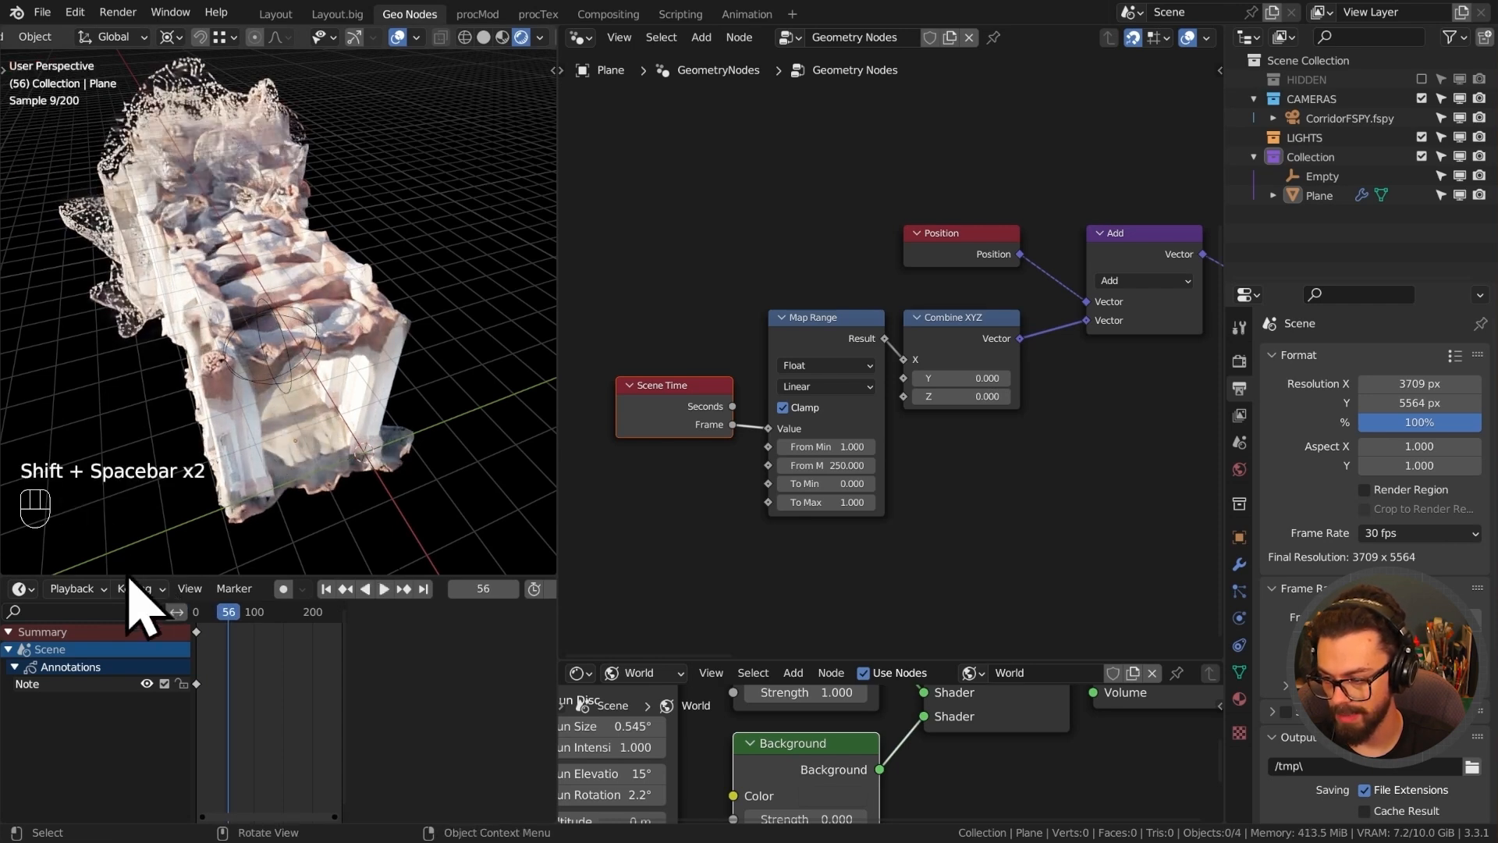
{"action": "left_click", "coordinate": [78, 589]}
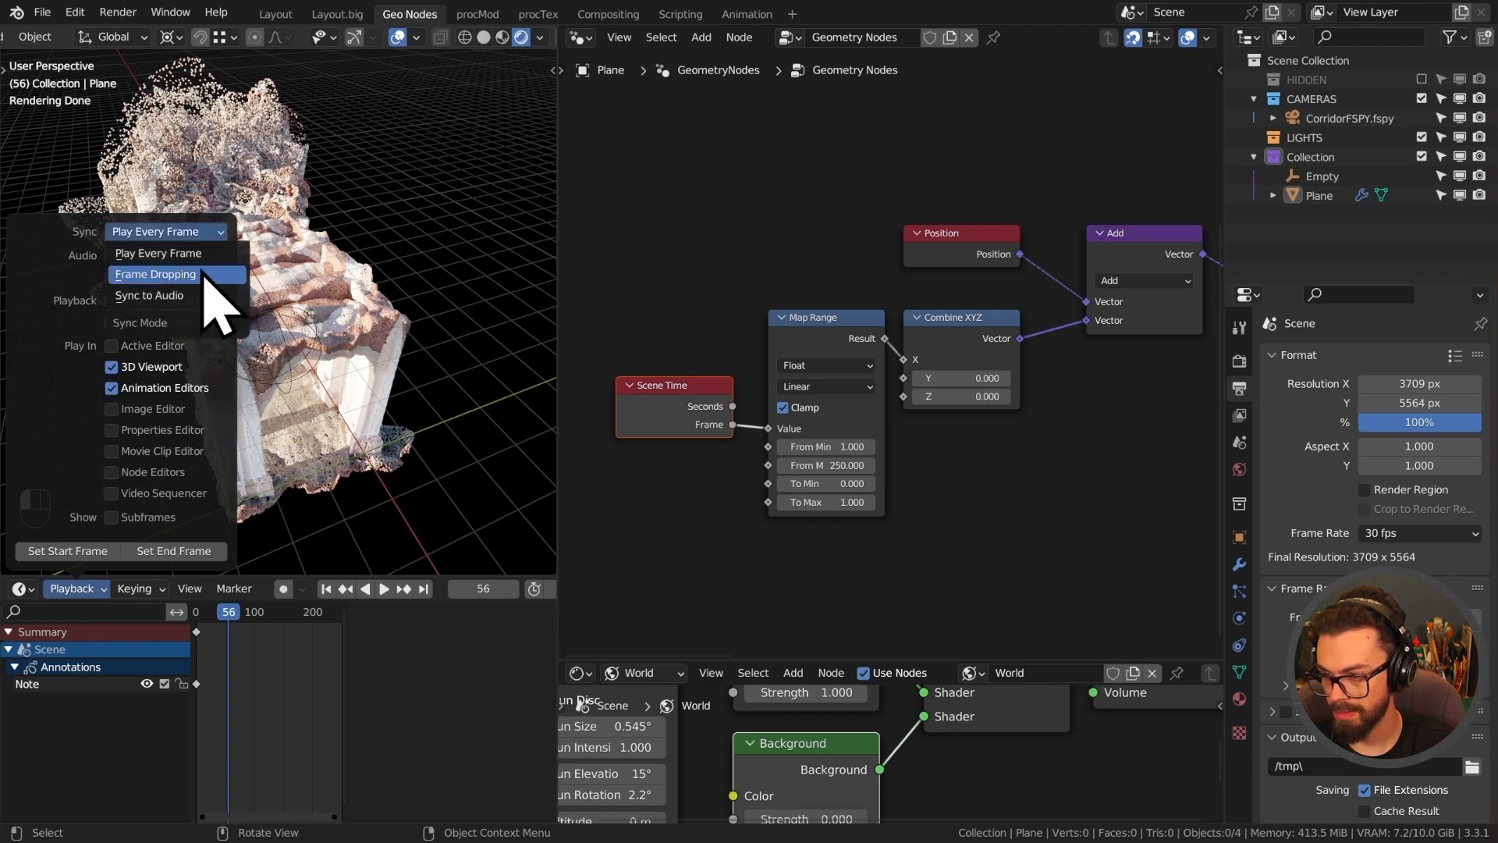
{"action": "left_click", "coordinate": [366, 260]}
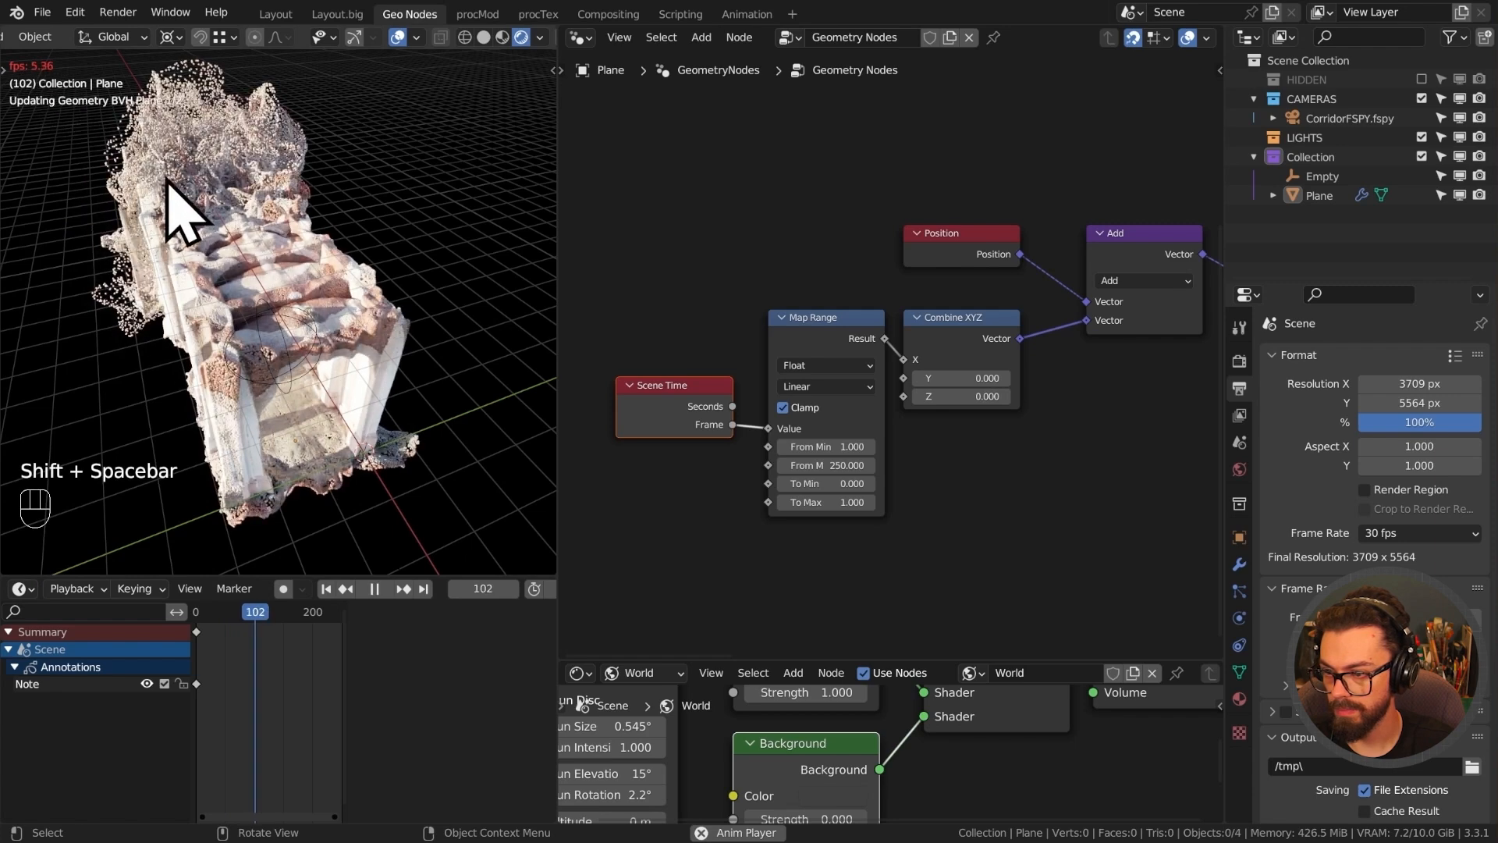
Stop playback and set the Distribute Points on Faces density to 300.
{"action": "middle_click_drag", "start_coordinate": [196, 278], "coordinate": [220, 252]}
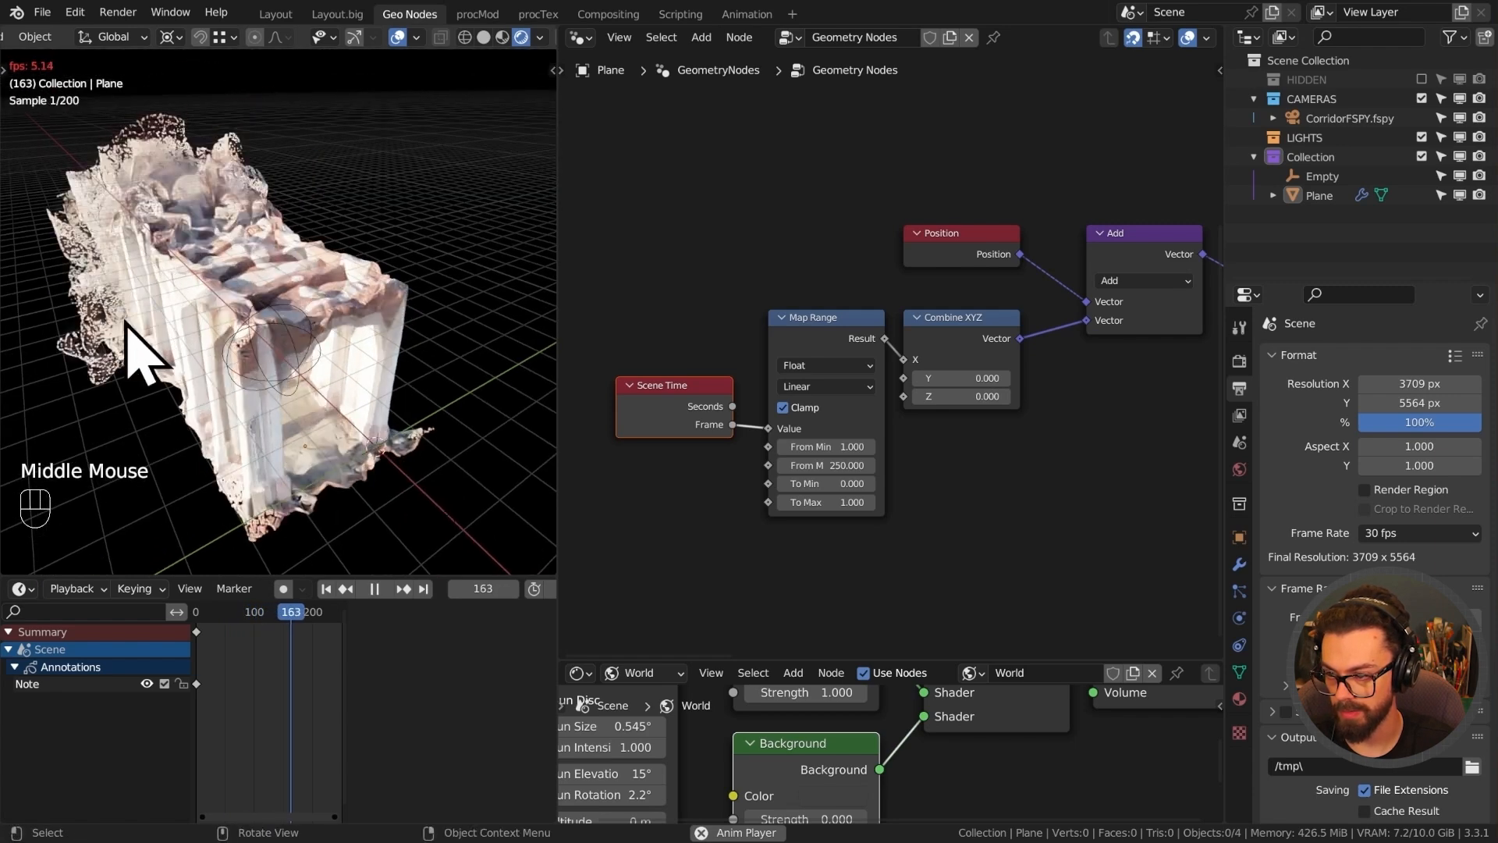
{"action": "scroll", "coordinate": [804, 304], "scroll_direction": "down", "scroll_amount": 2}
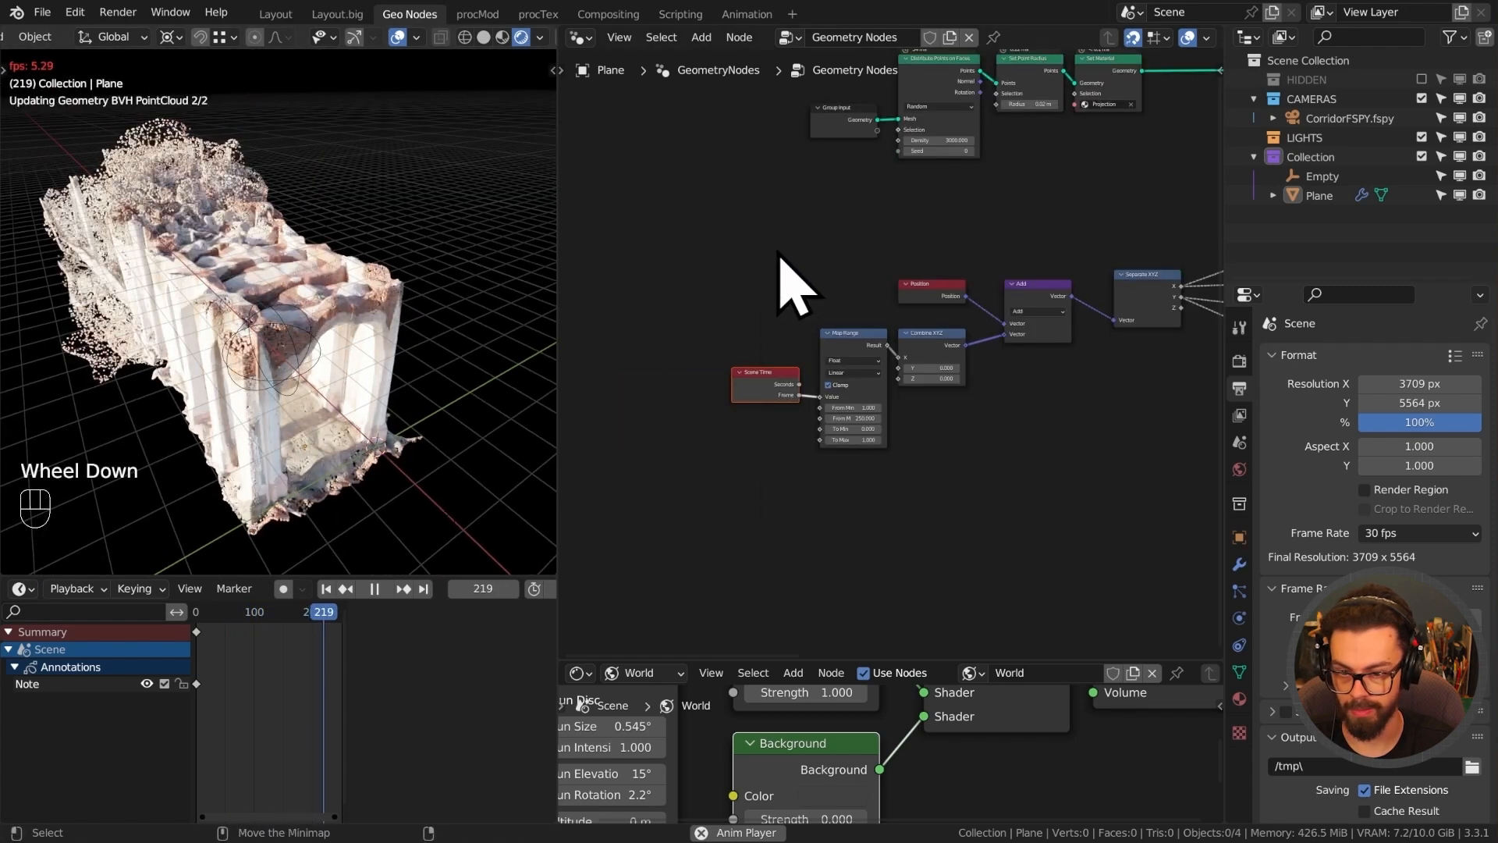
{"action": "left_click", "coordinate": [782, 267]}
{"action": "key", "text": "shift+space"}
{"action": "middle_click_drag", "start_coordinate": [782, 267], "coordinate": [880, 416]}
{"action": "scroll", "coordinate": [881, 416], "scroll_direction": "up", "scroll_amount": 3}
{"action": "left_click", "coordinate": [876, 407]}
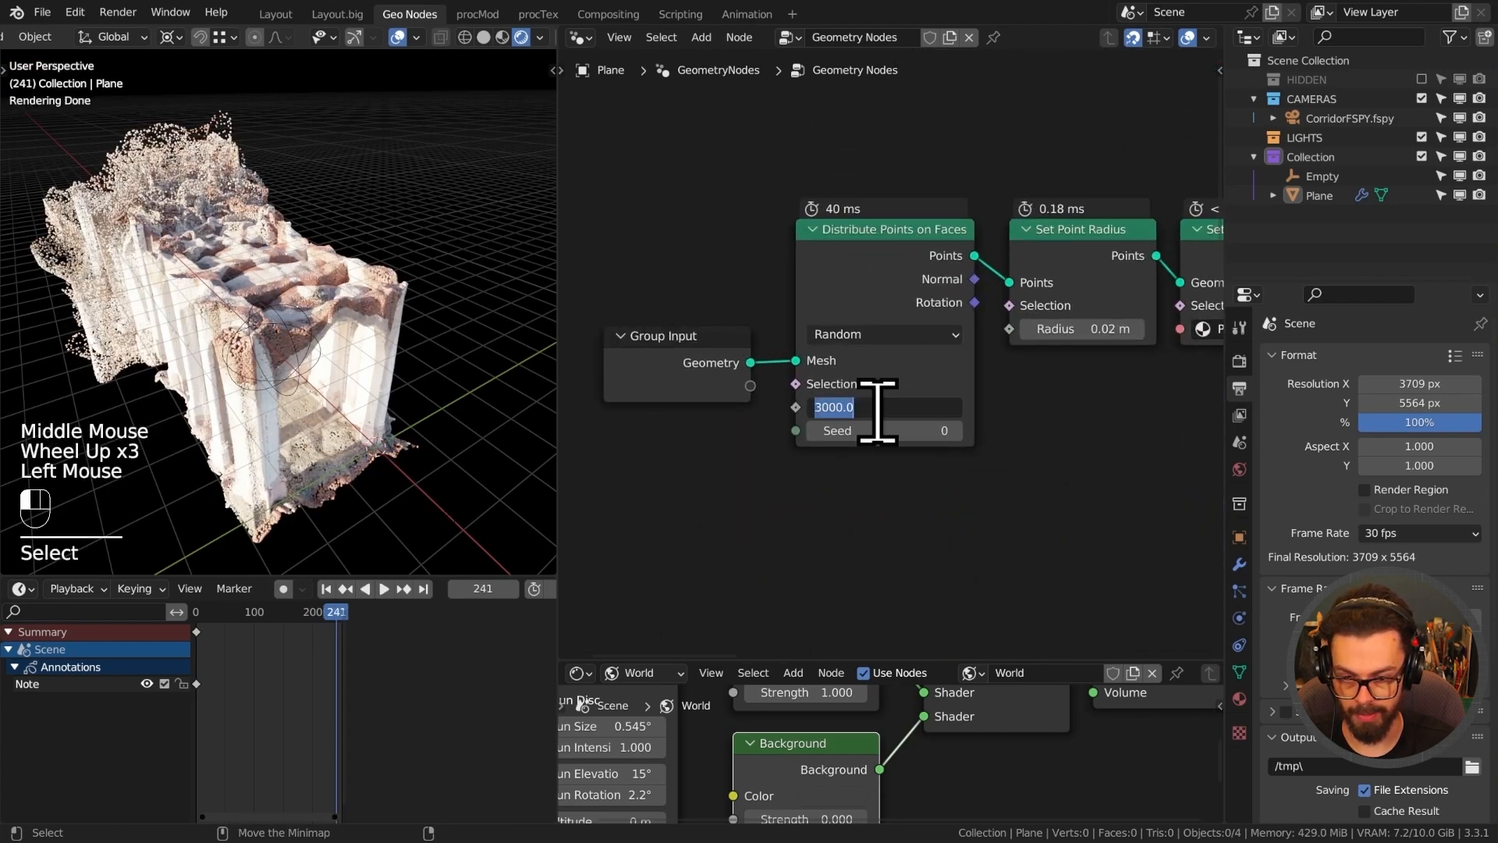
{"action": "type", "text": "300"}
{"action": "key", "text": "Return"}
Play the animation with the lighter point cloud and examine the displacement from the corridor's side.
{"action": "middle_click_drag", "start_coordinate": [258, 367], "coordinate": [284, 384]}
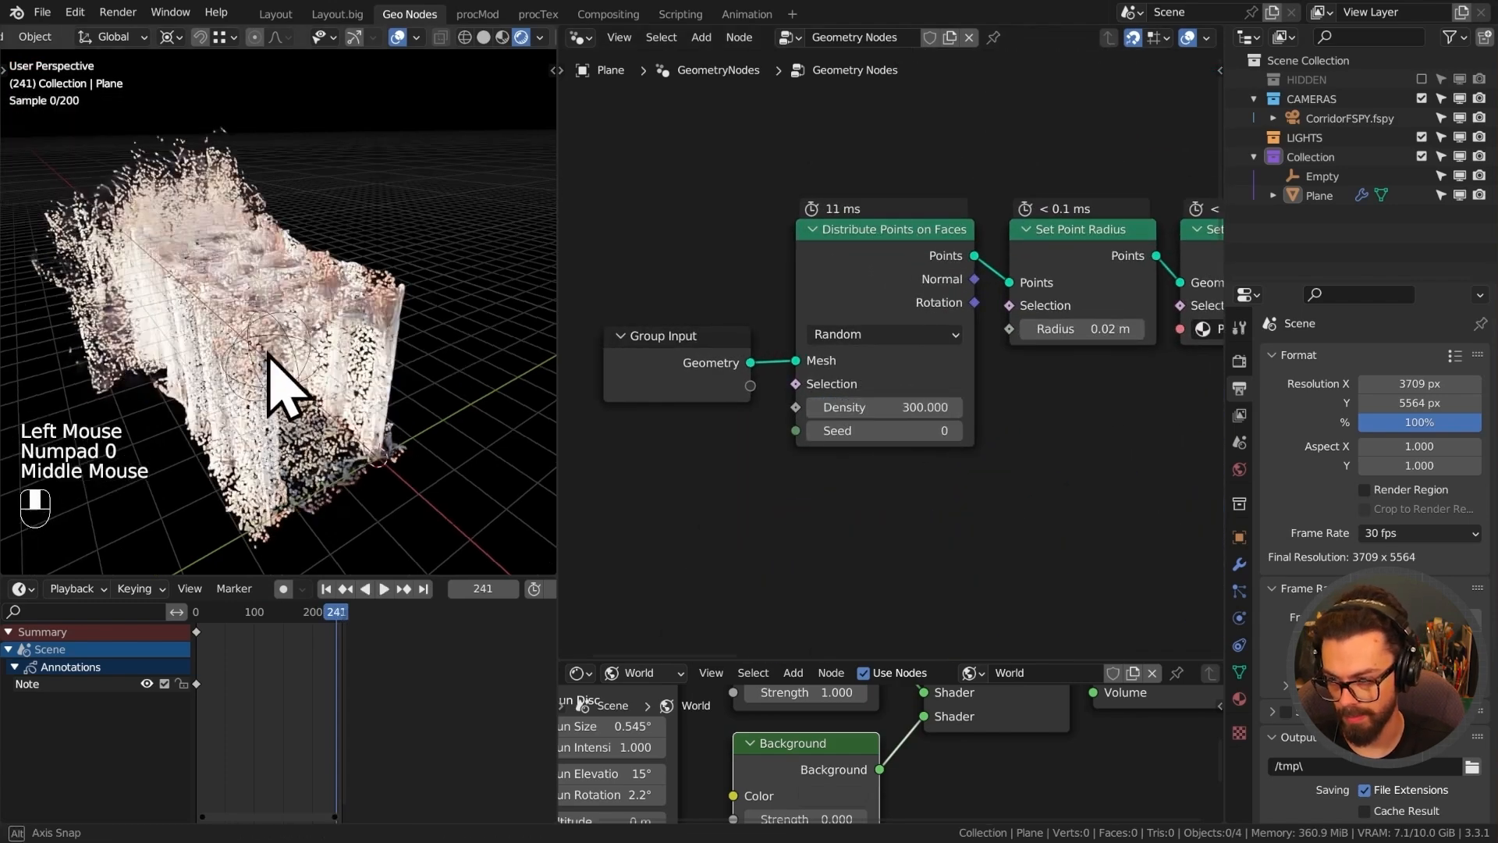
{"action": "key", "text": "shift+space"}
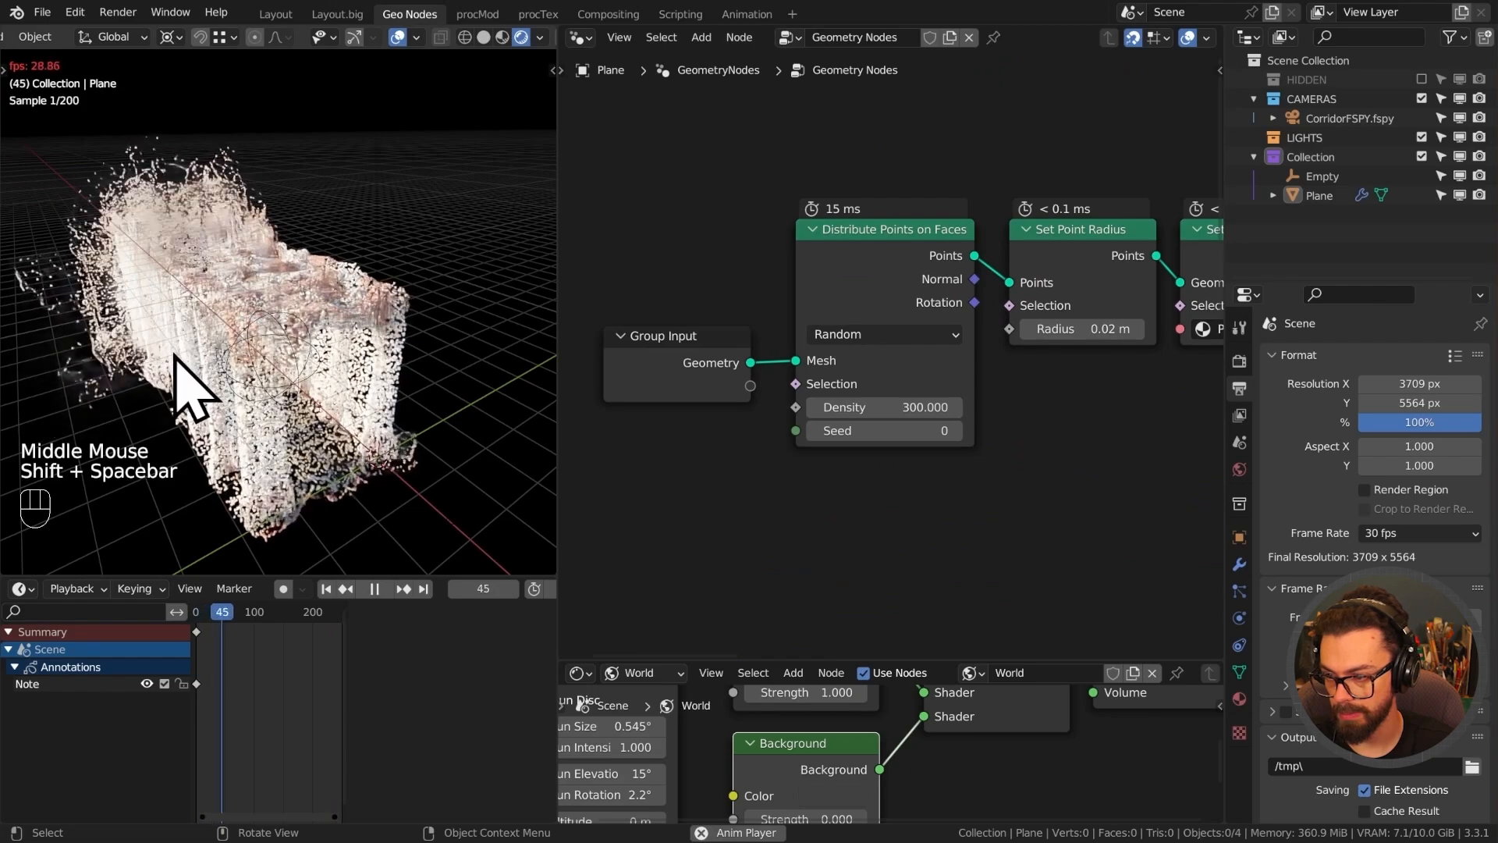
{"action": "middle_click_drag", "start_coordinate": [185, 384], "coordinate": [308, 375], "text": "shift"}
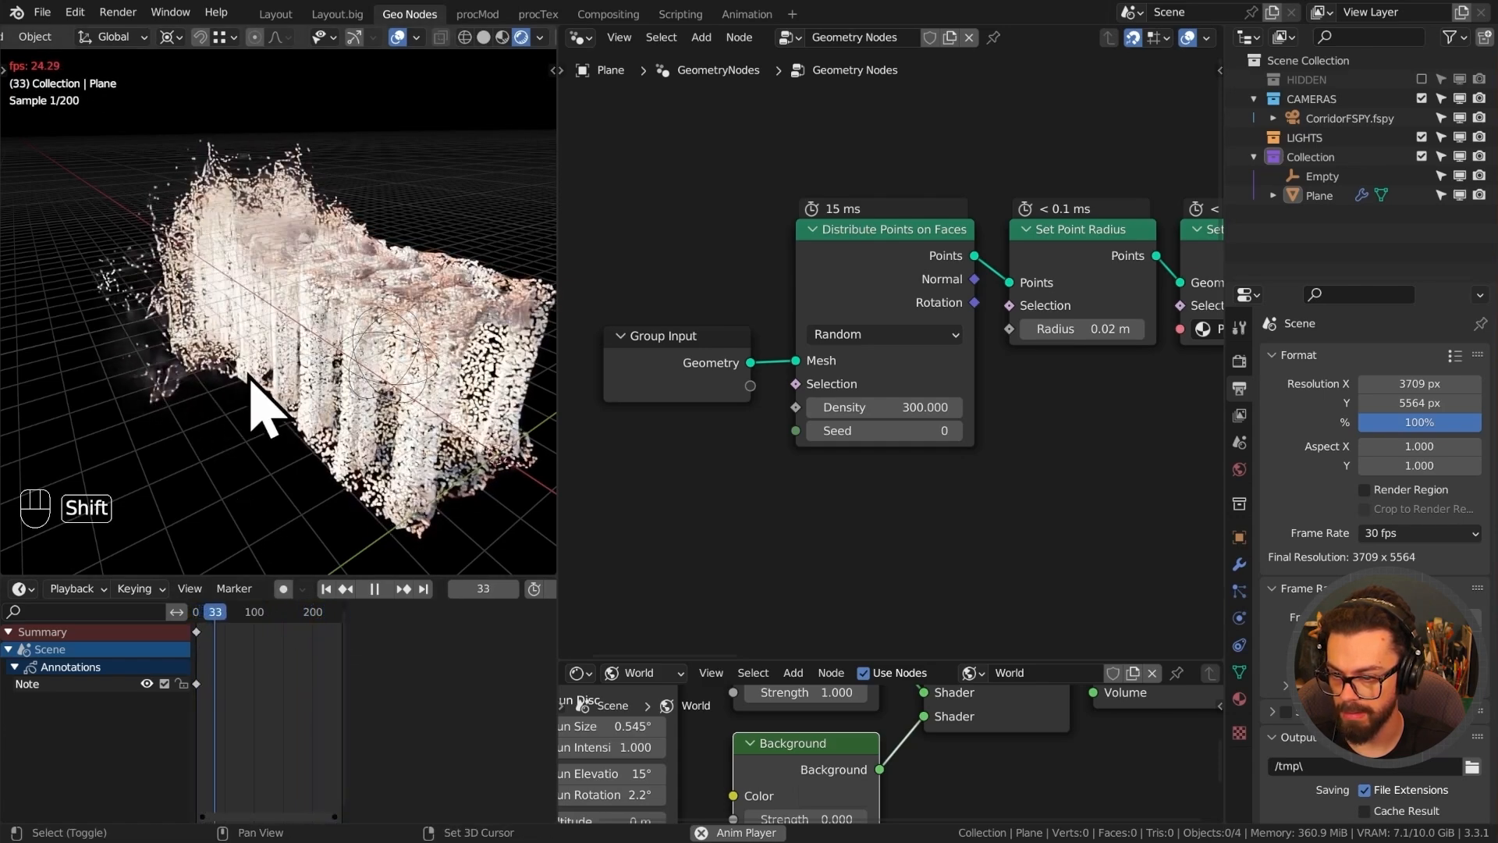
{"action": "key", "text": "shift+space"}
Move the vector Add node closer to the Position and Combine XYZ nodes that feed it.
{"action": "scroll", "coordinate": [897, 468], "scroll_direction": "down", "scroll_amount": 3}
{"action": "middle_click_drag", "start_coordinate": [896, 469], "coordinate": [742, 391]}
{"action": "middle_click_drag", "start_coordinate": [745, 499], "coordinate": [749, 394]}
{"action": "middle_click_drag", "start_coordinate": [831, 354], "coordinate": [993, 330]}
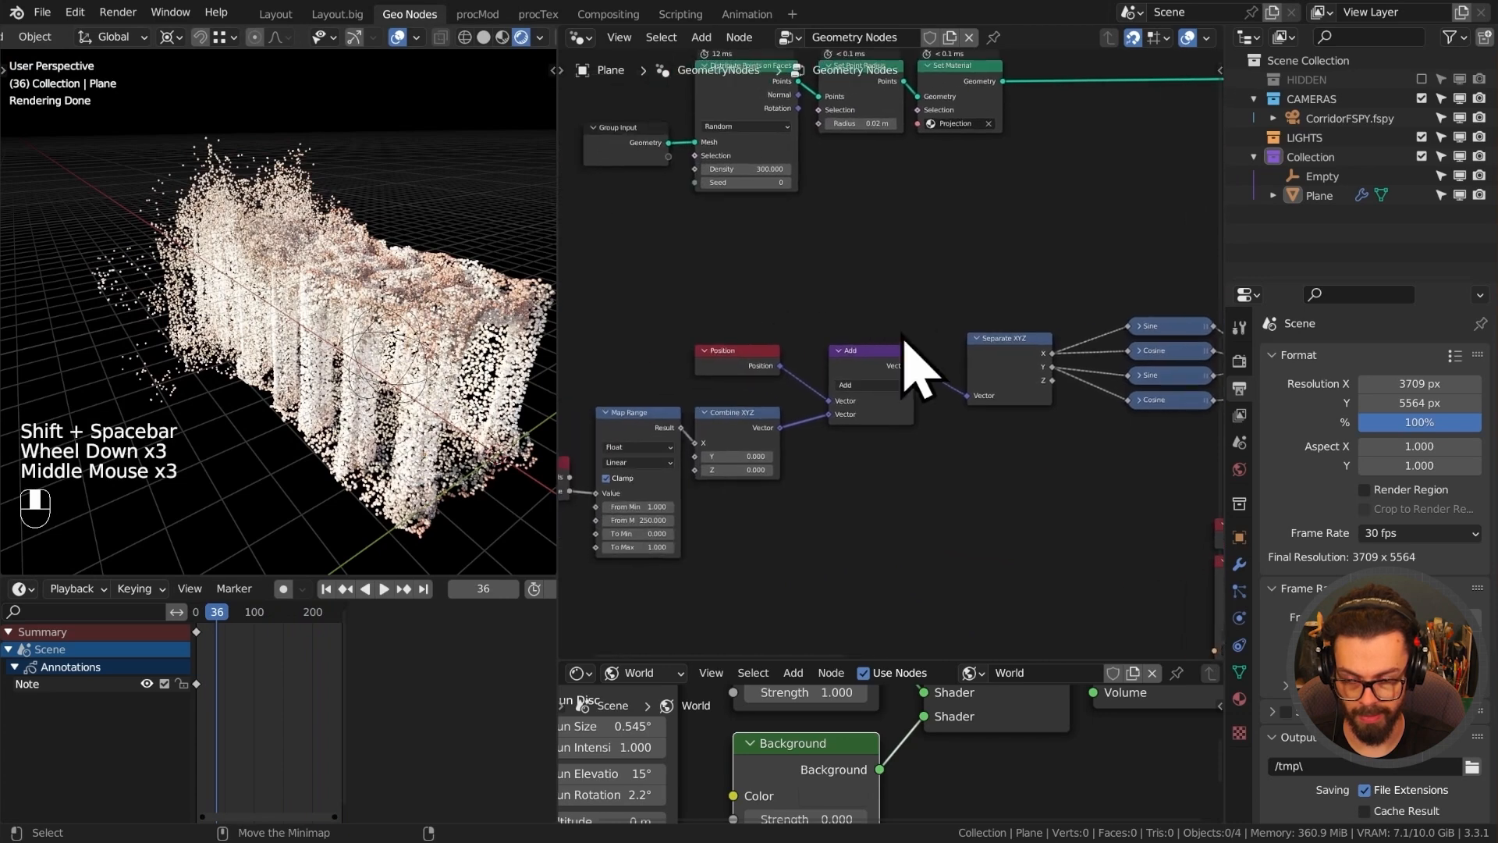
{"action": "scroll", "coordinate": [863, 375], "scroll_direction": "up", "scroll_amount": 1}
{"action": "middle_click_drag", "start_coordinate": [863, 375], "coordinate": [899, 358]}
{"action": "left_click_drag", "start_coordinate": [886, 294], "coordinate": [936, 448]}
{"action": "key", "text": "g"}
{"action": "left_click", "coordinate": [902, 448]}
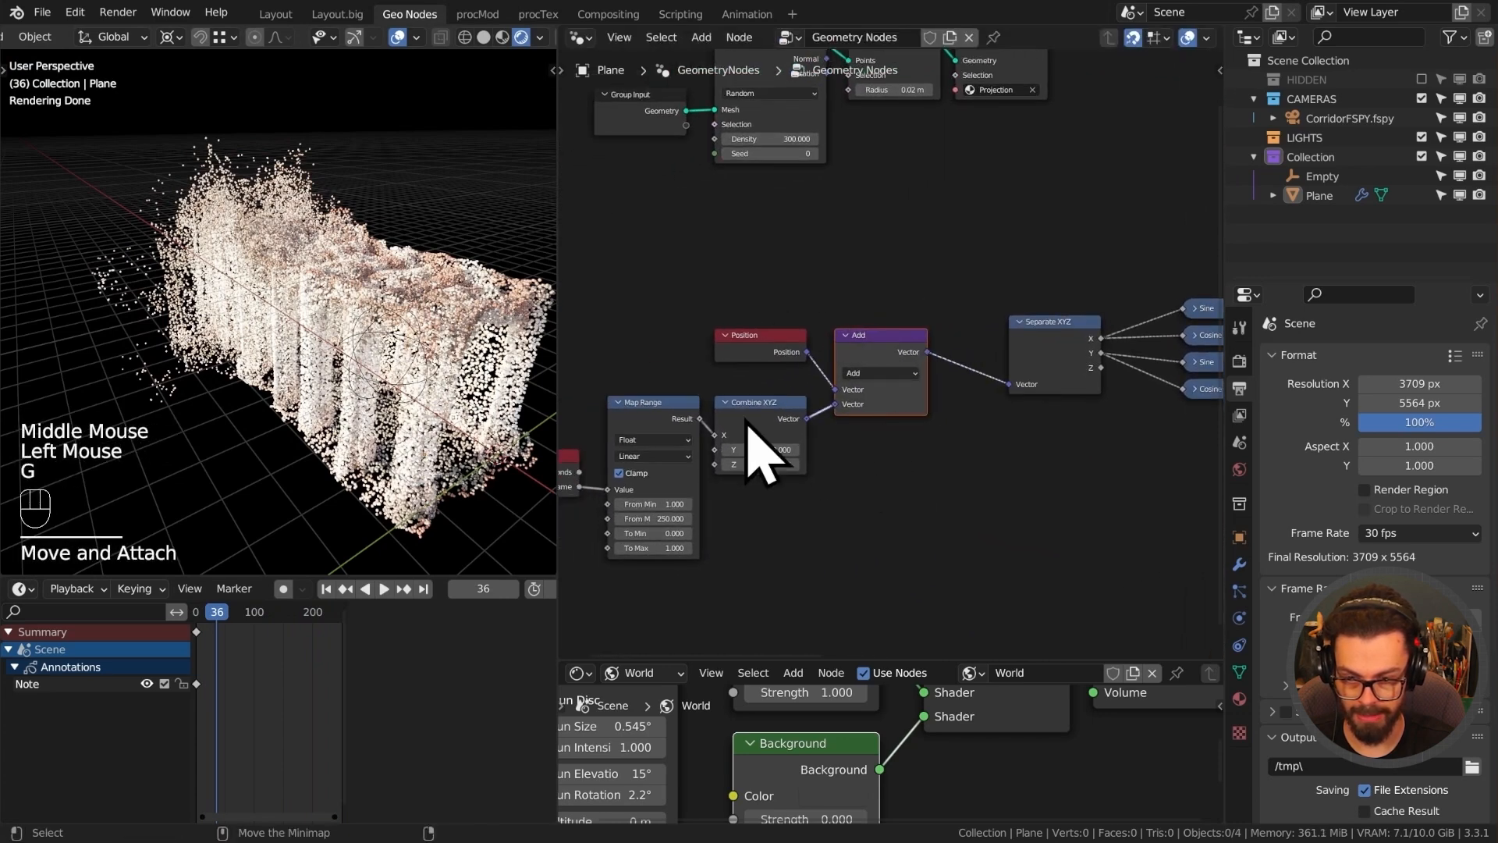
Move the whole Scene Time, Map Range, Combine XYZ, Position and Add group farther away from Separate XYZ.
{"action": "scroll", "coordinate": [302, 363], "scroll_direction": "down", "scroll_amount": 1}
{"action": "middle_click_drag", "start_coordinate": [725, 326], "coordinate": [819, 324]}
{"action": "left_click_drag", "start_coordinate": [607, 319], "coordinate": [965, 571]}
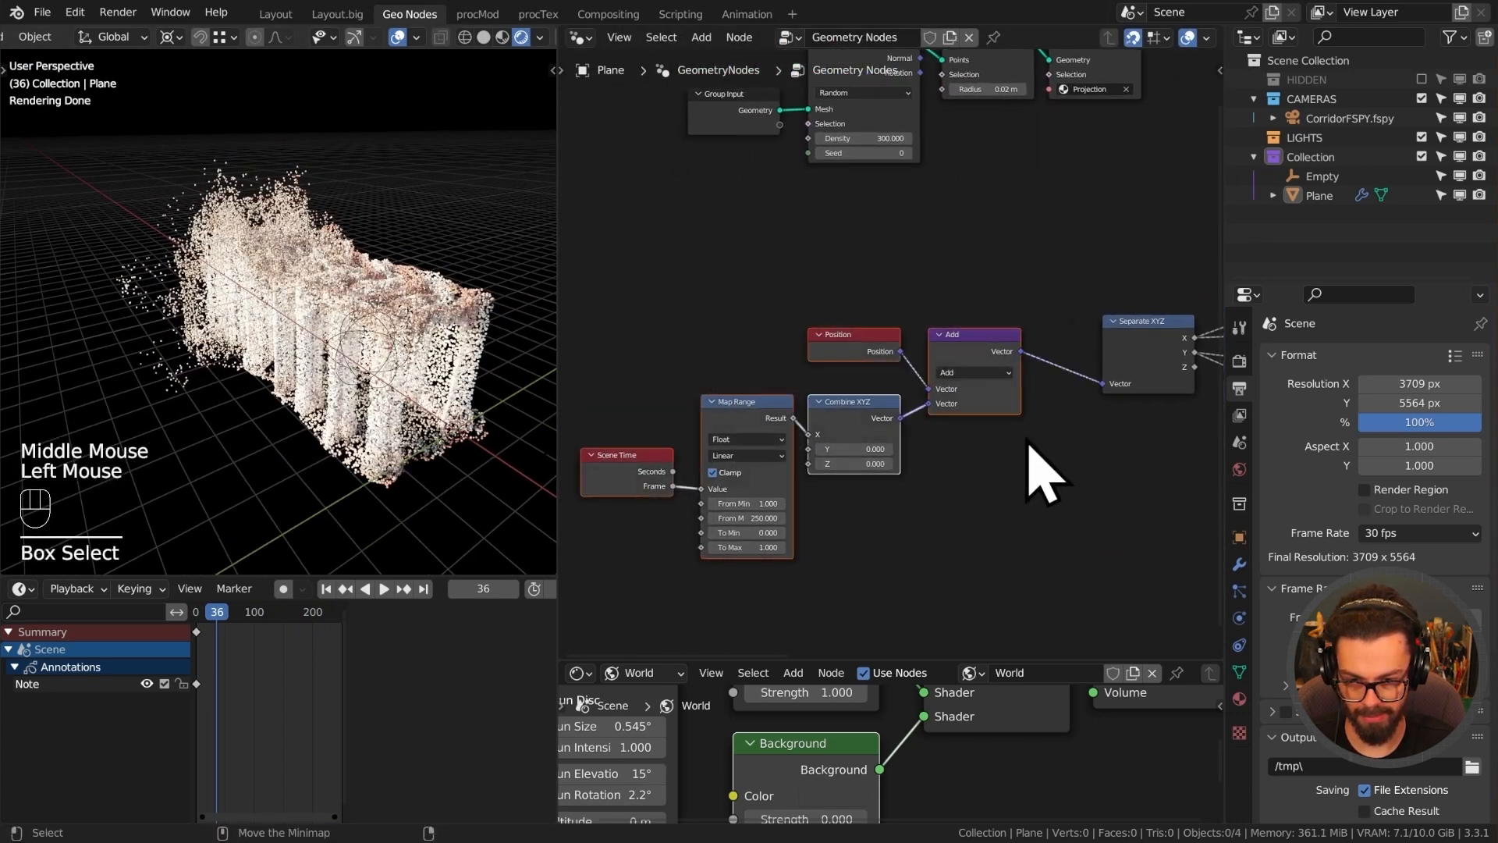
{"action": "key", "text": "g"}
{"action": "left_click", "coordinate": [868, 437]}
Duplicate the Add node into the link before Separate XYZ, change its operation to Scale and raise the scale factor.
{"action": "scroll", "coordinate": [868, 437], "scroll_direction": "up", "scroll_amount": 3}
{"action": "middle_click_drag", "start_coordinate": [1004, 380], "coordinate": [1000, 376]}
{"action": "left_click", "coordinate": [827, 355]}
{"action": "middle_click_drag", "start_coordinate": [871, 353], "coordinate": [749, 341]}
{"action": "key", "text": "shift+d"}
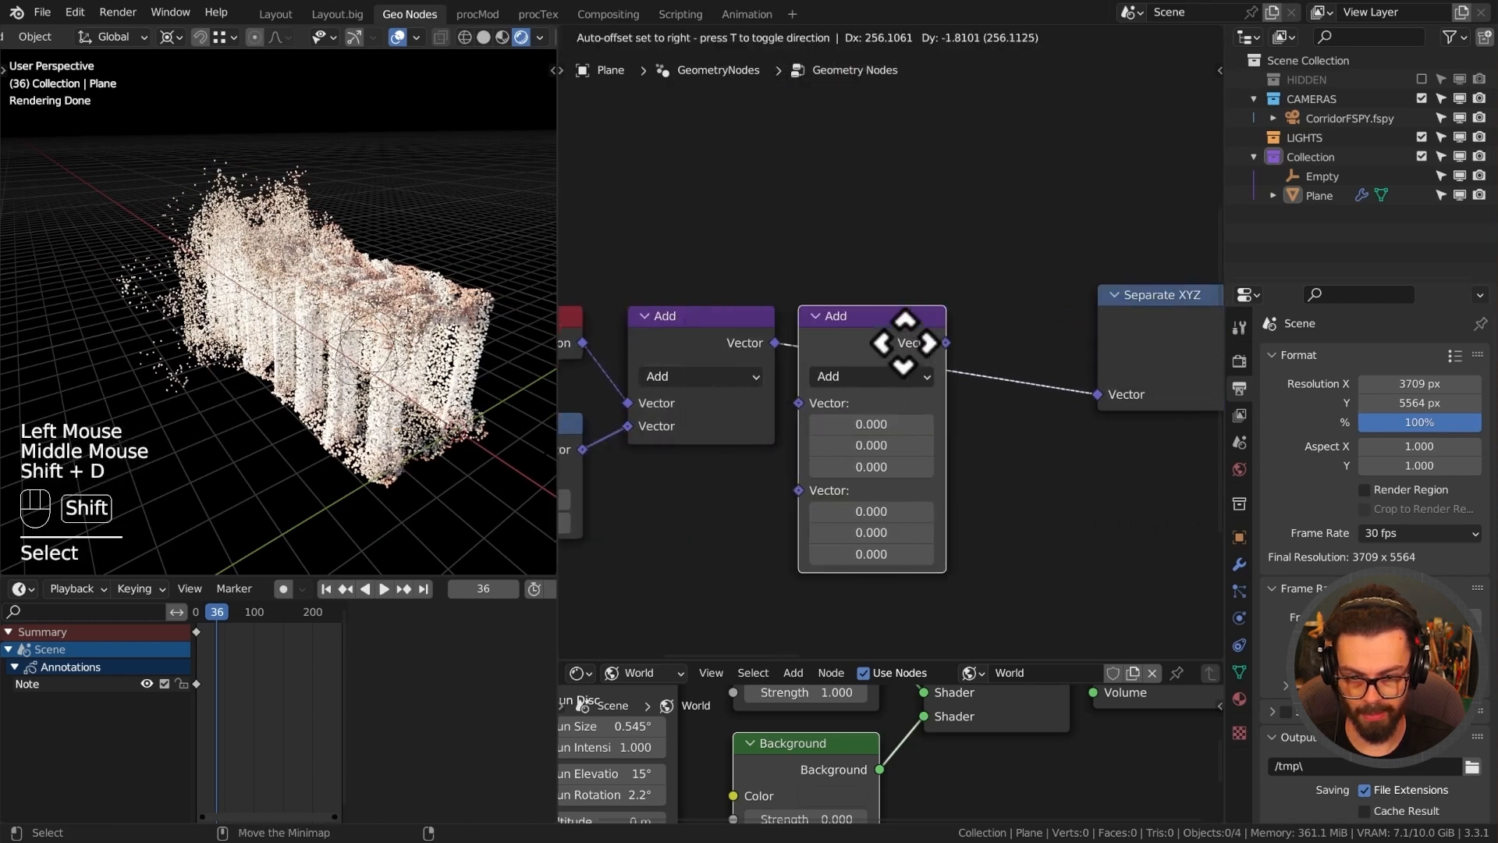
{"action": "key", "text": "g"}
{"action": "left_click", "coordinate": [883, 378]}
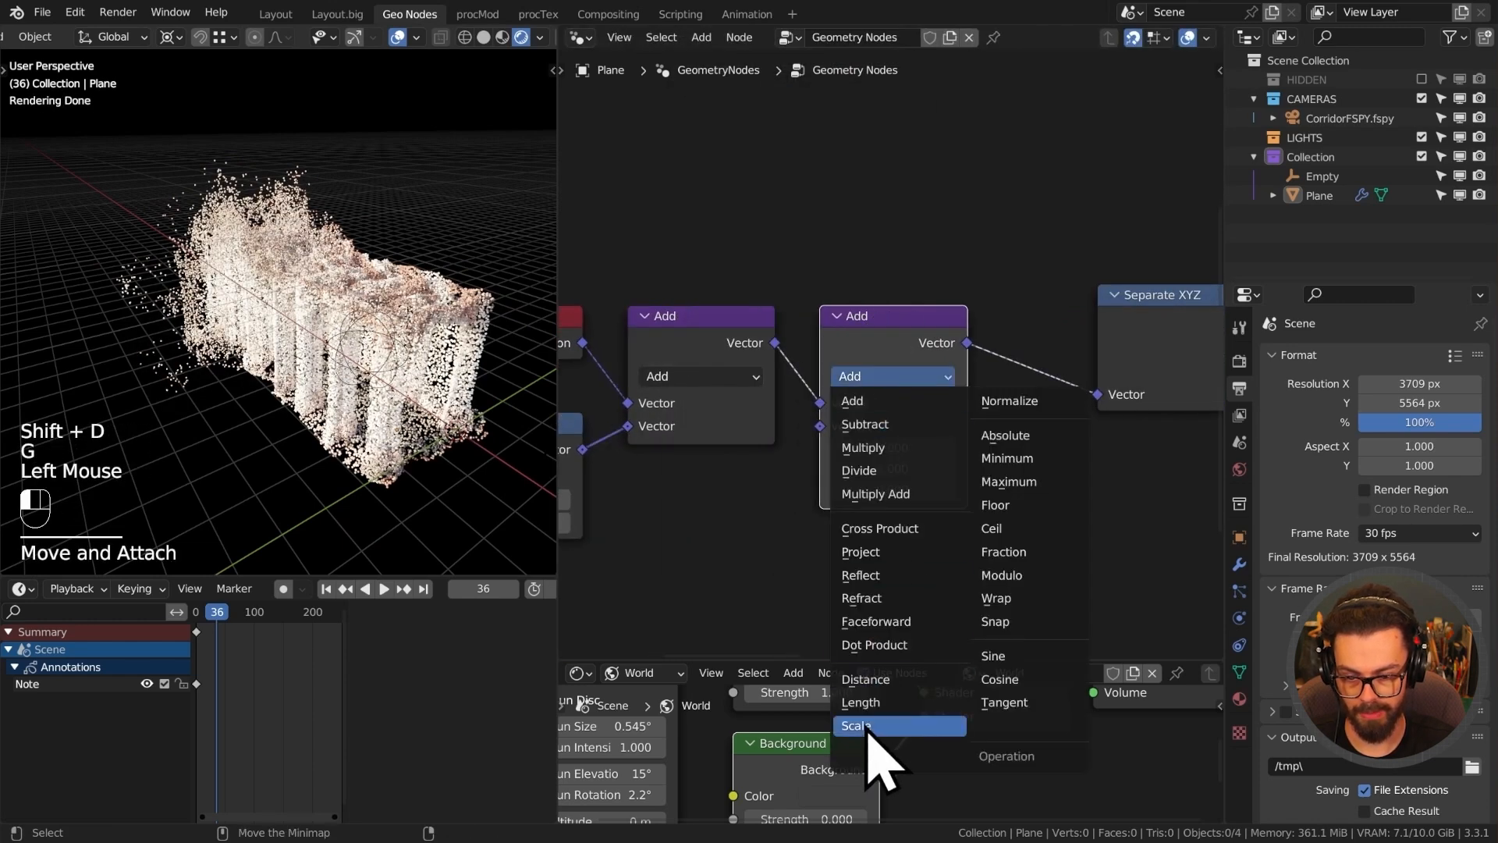
{"action": "left_click", "coordinate": [876, 753]}
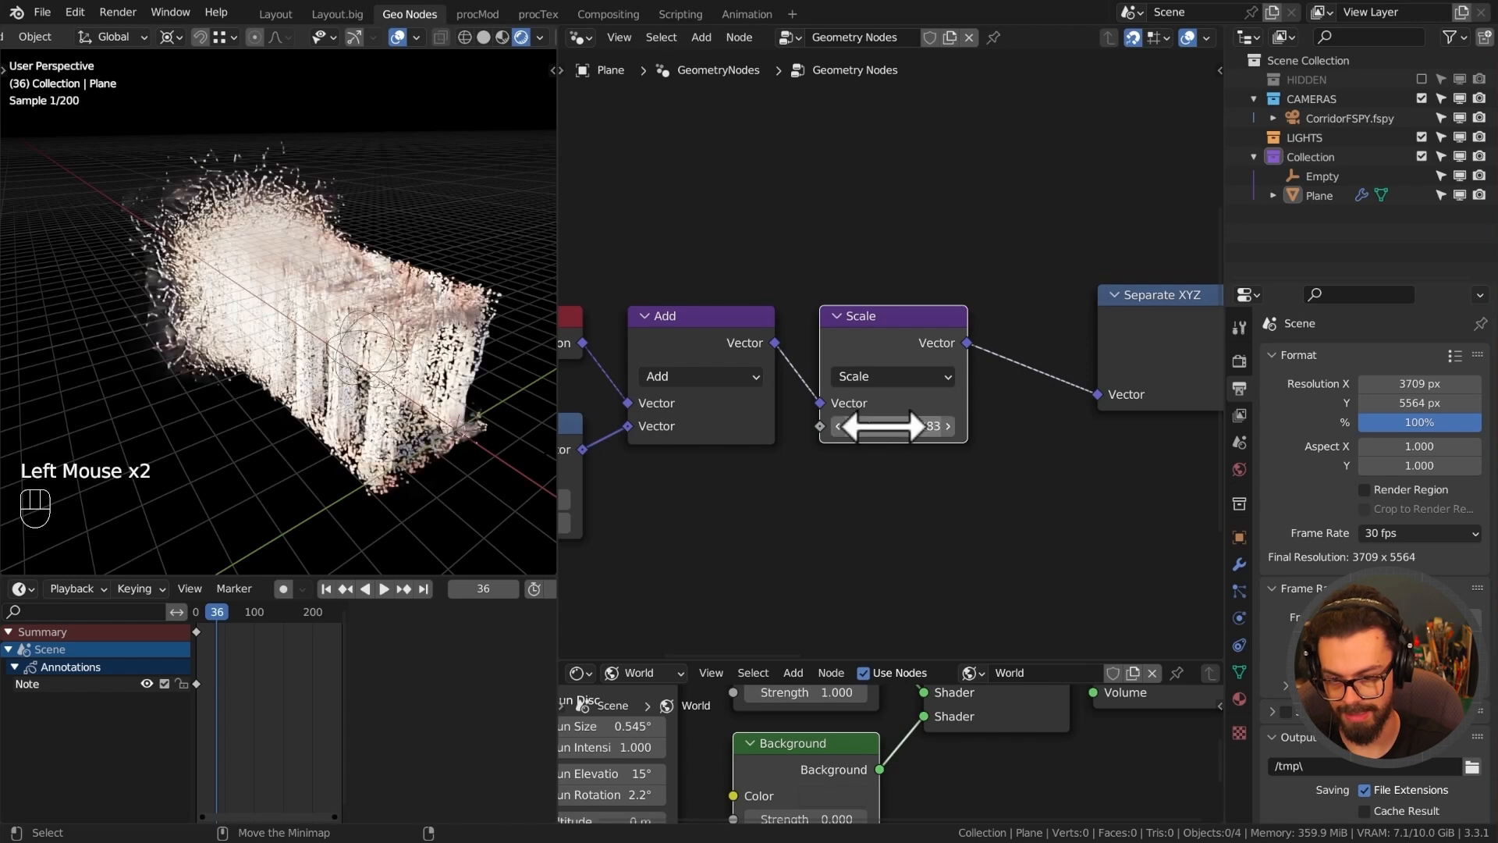
Lower the 4D Noise Texture's Scale to 0.250 and play the animation.
{"action": "scroll", "coordinate": [843, 427], "scroll_direction": "down", "scroll_amount": 1}
{"action": "middle_click_drag", "start_coordinate": [843, 427], "coordinate": [985, 430]}
{"action": "scroll", "coordinate": [985, 430], "scroll_direction": "up", "scroll_amount": 1}
{"action": "middle_click_drag", "start_coordinate": [746, 395], "coordinate": [812, 375]}
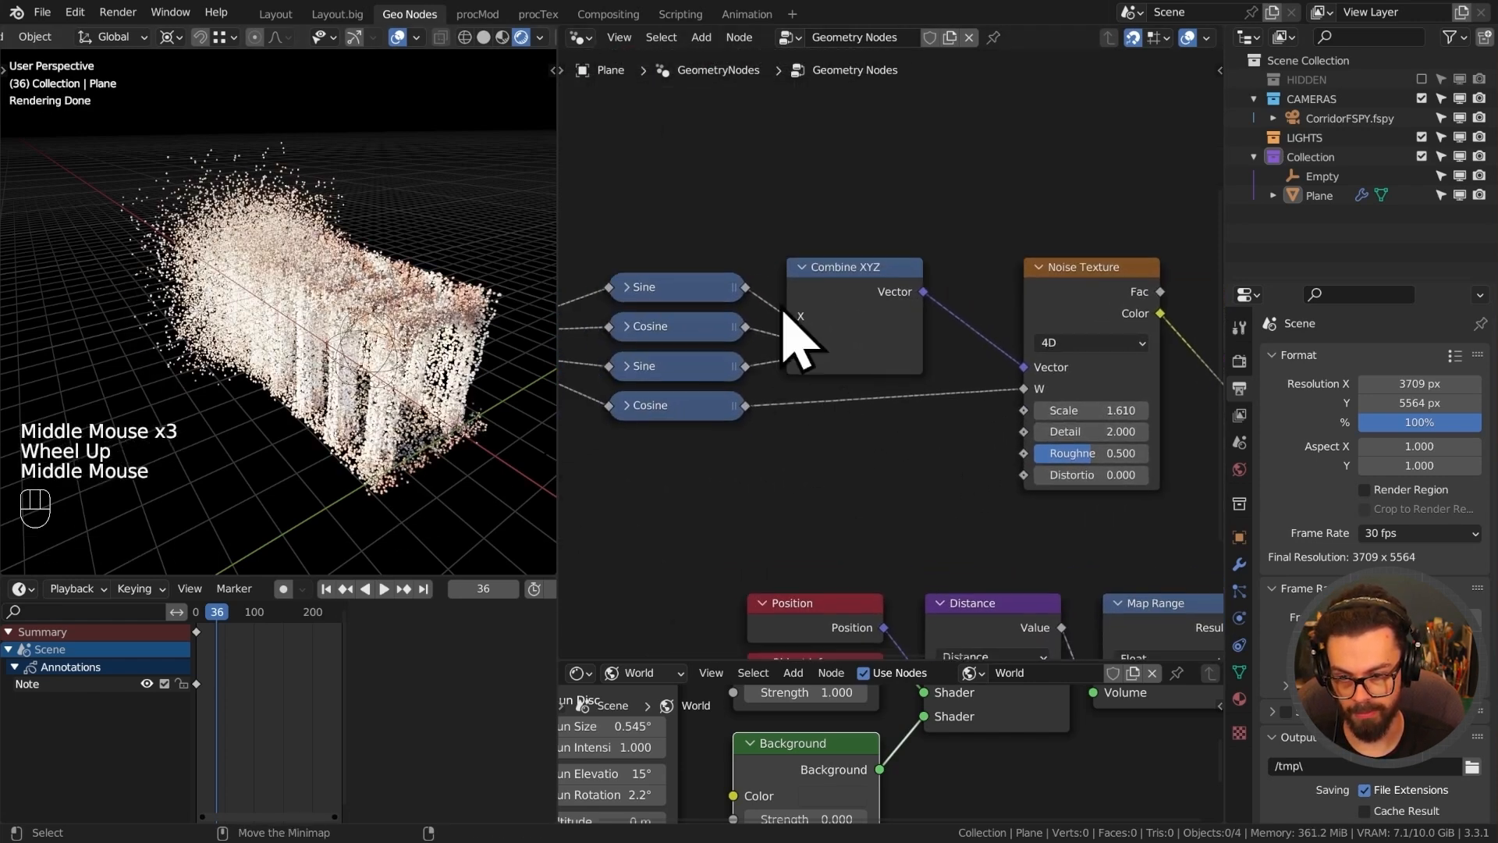
{"action": "left_click_drag", "start_coordinate": [1107, 415], "coordinate": [1024, 415], "text": "shift"}
{"action": "key", "text": "shift+space"}
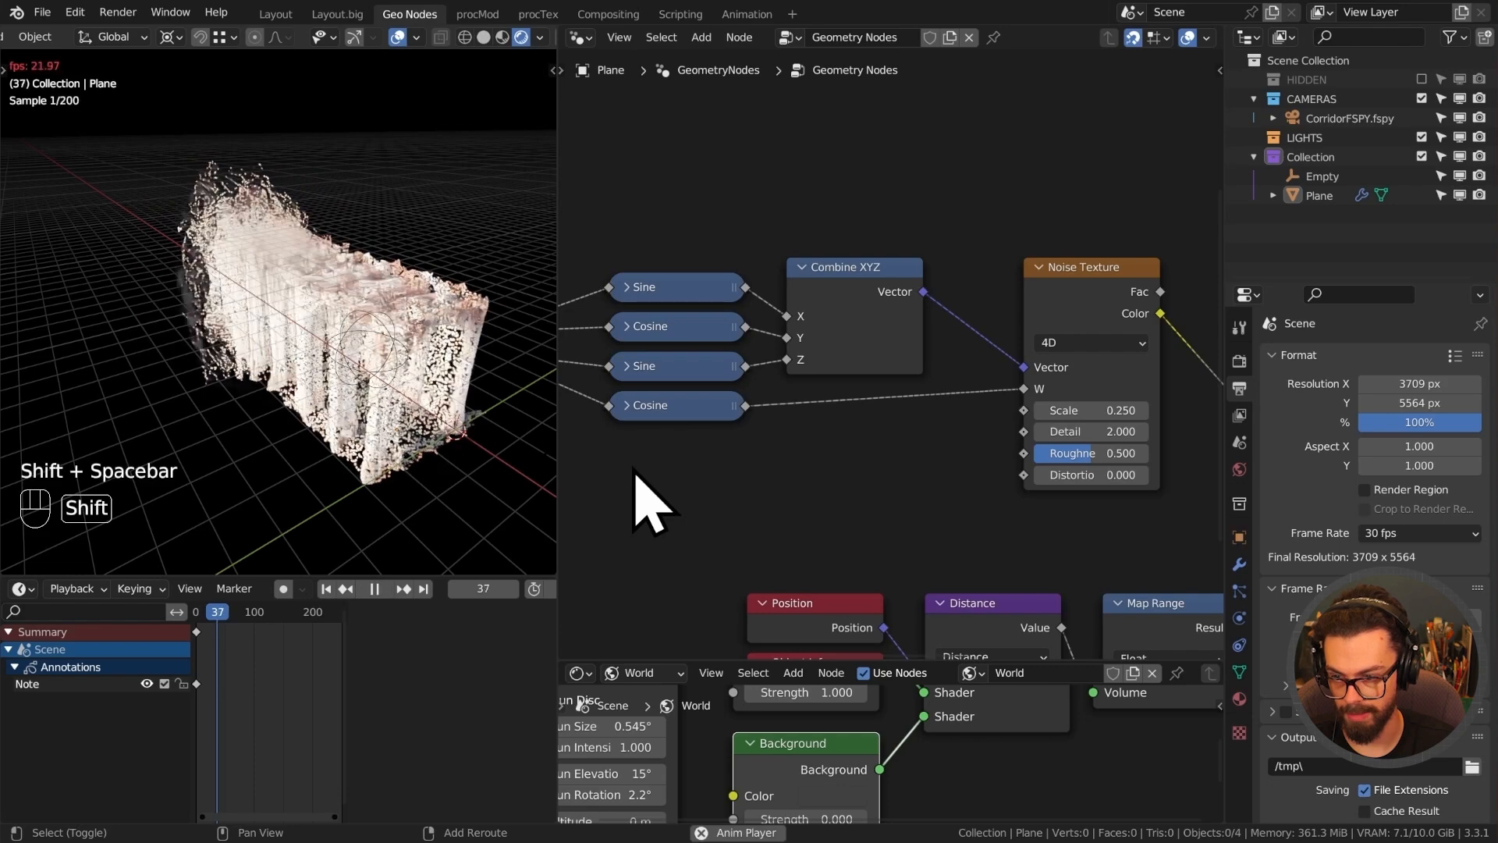
Compare the point cloud up close at frame 250 and frame 1 to check that the animation loops.
{"action": "left_click", "coordinate": [316, 616]}
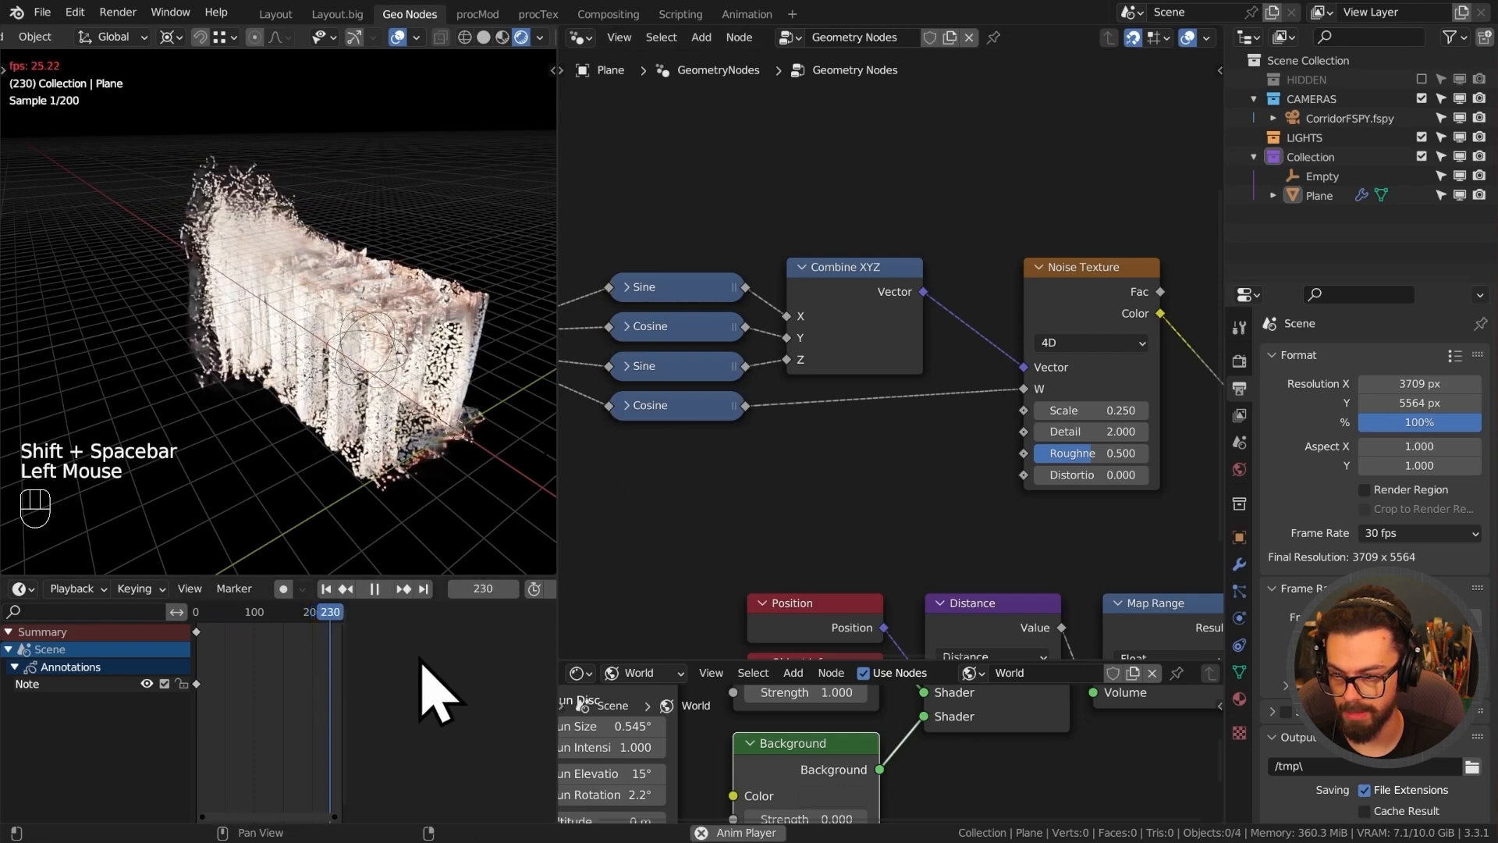
{"action": "left_click", "coordinate": [323, 621]}
{"action": "scroll", "coordinate": [313, 351], "scroll_direction": "up", "scroll_amount": 3}
{"action": "middle_click_drag", "start_coordinate": [328, 343], "coordinate": [297, 437], "text": "shift"}
{"action": "scroll", "coordinate": [295, 448], "scroll_direction": "up", "scroll_amount": 3}
{"action": "left_click", "coordinate": [317, 617]}
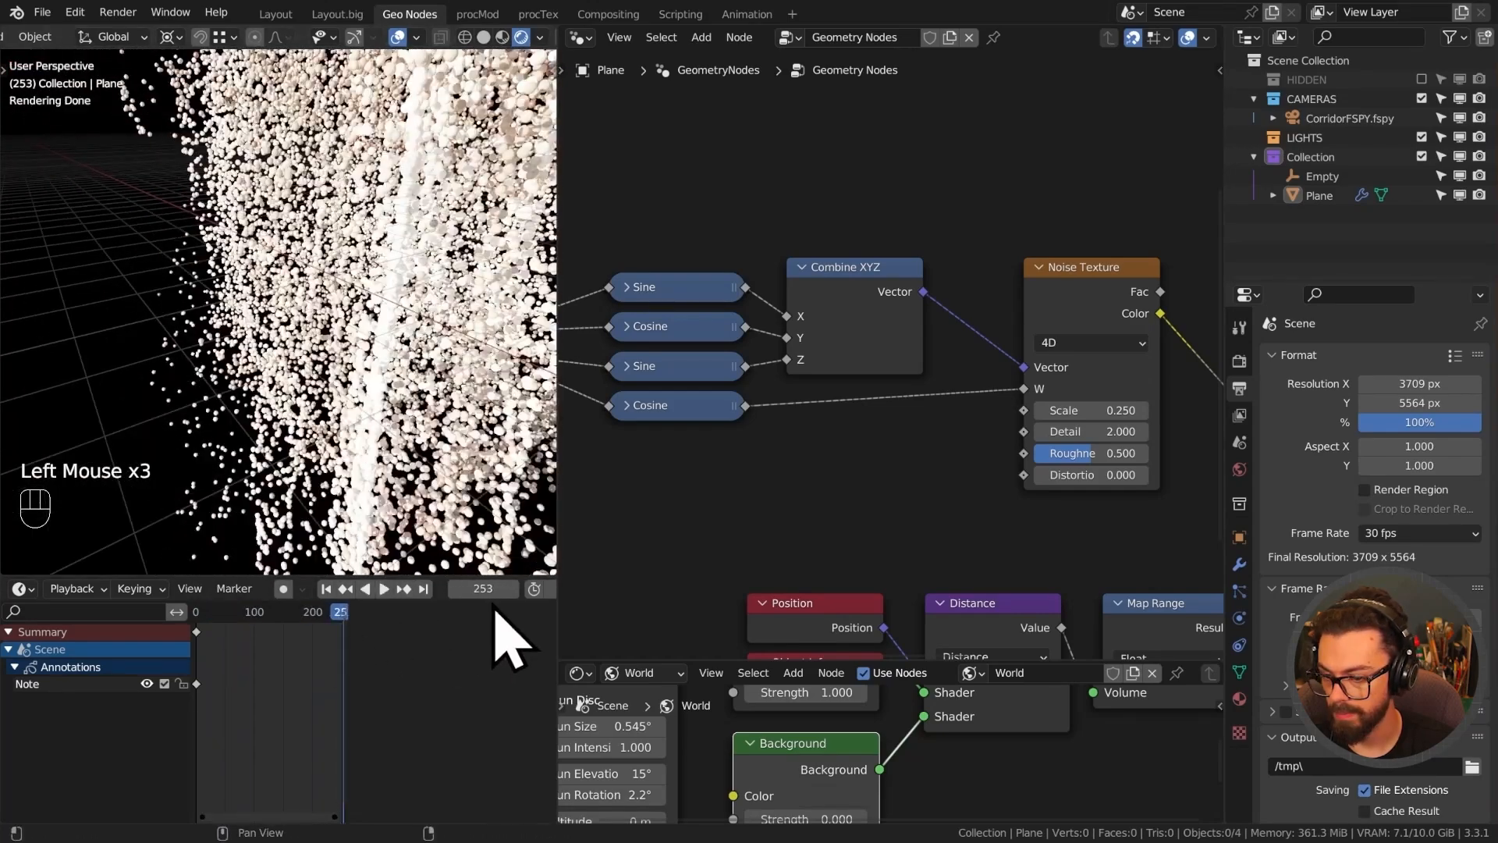
{"action": "type", "text": "0"}
{"action": "key", "text": "Return"}
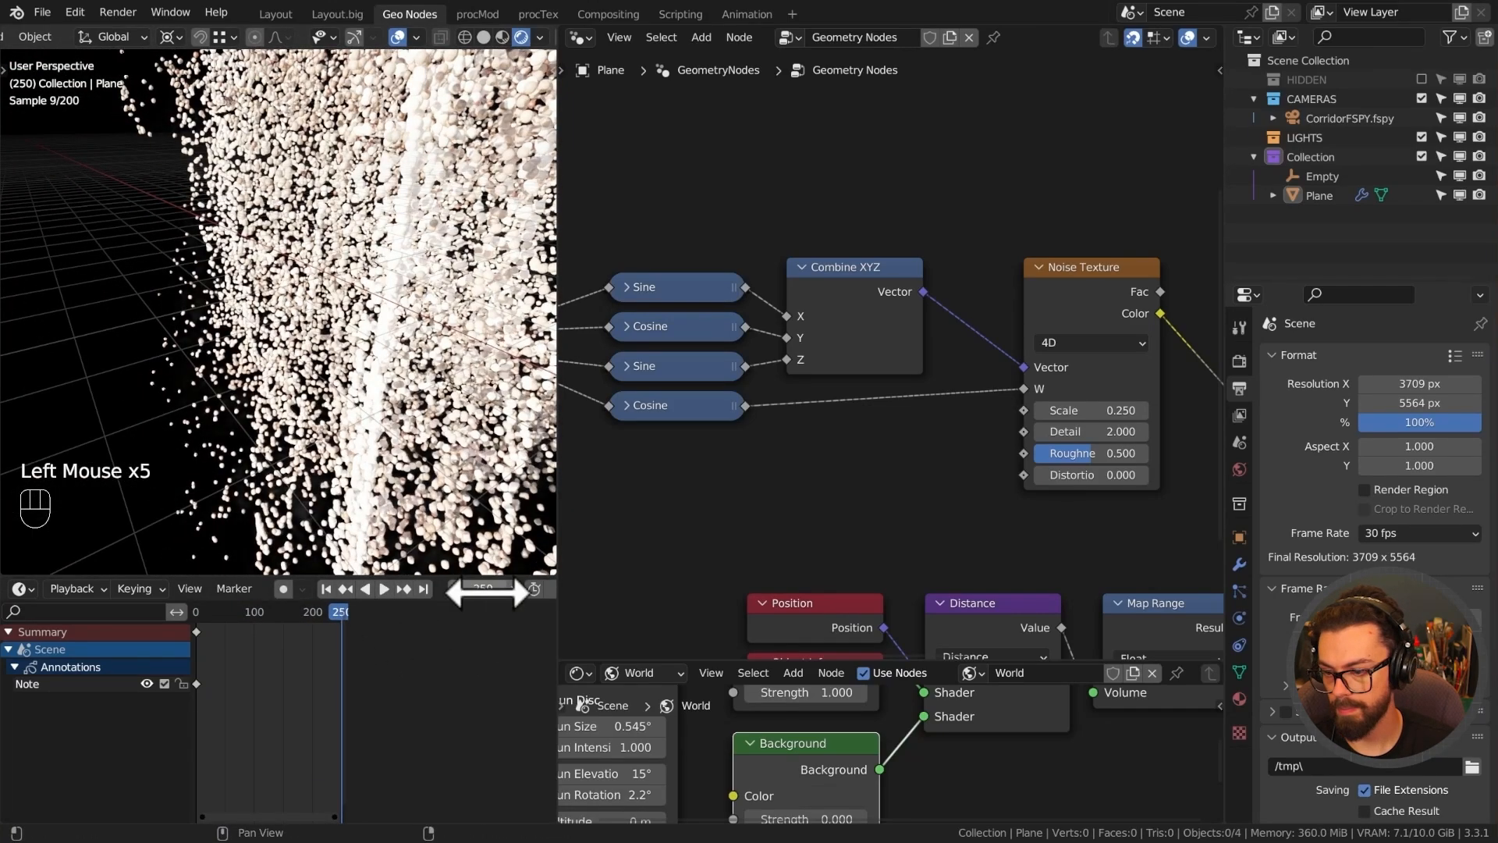
{"action": "left_click", "coordinate": [485, 588]}
{"action": "type", "text": "1"}
{"action": "key", "text": "Return"}
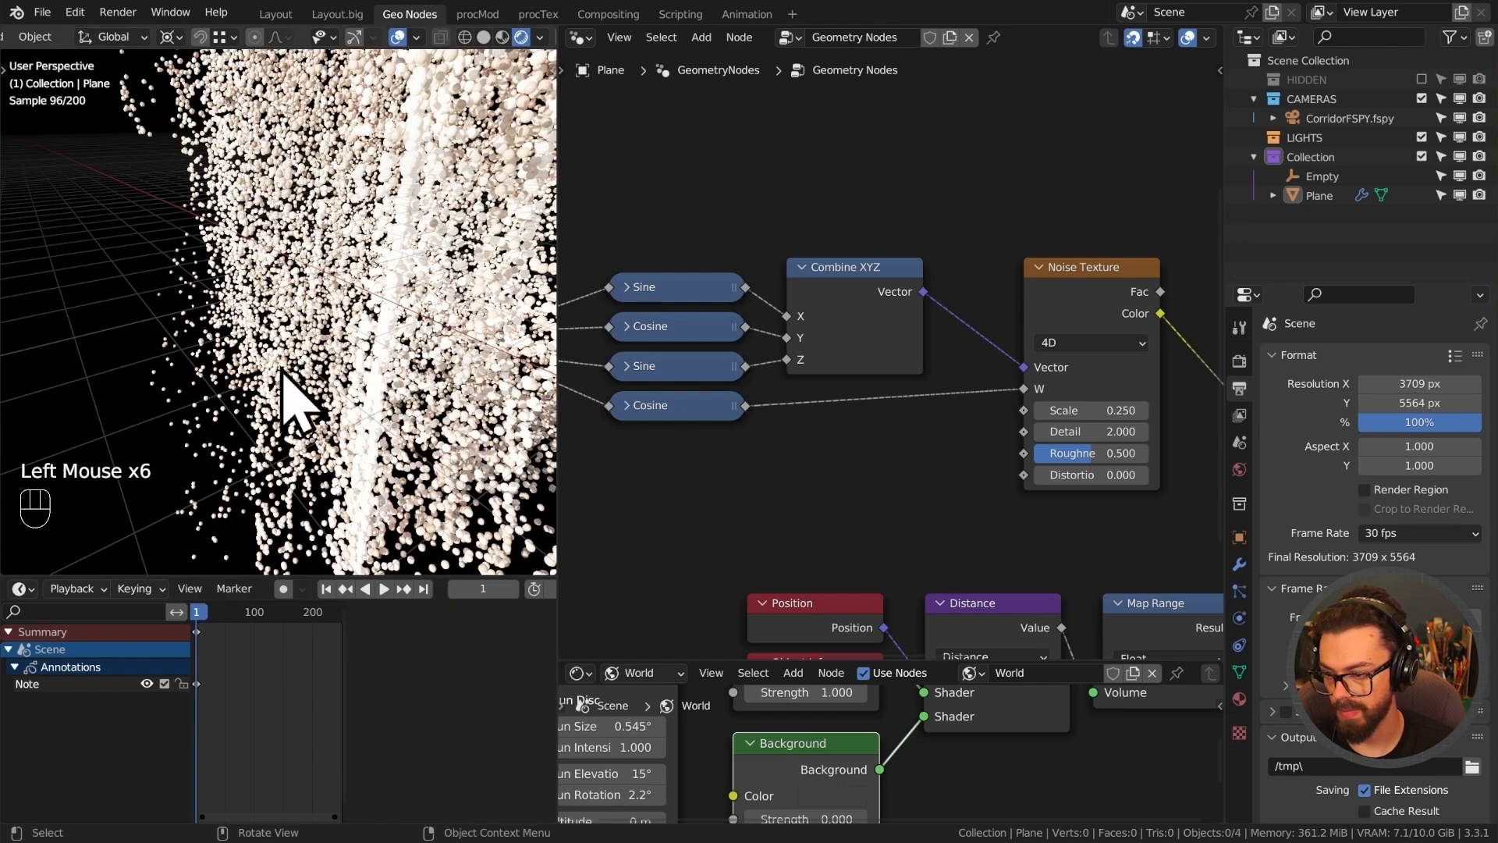
Delete the annotation Note channel and its keyframes from the timeline.
{"action": "key", "text": "x"}
{"action": "left_click", "coordinate": [226, 646]}
{"action": "scroll", "coordinate": [367, 363], "scroll_direction": "down", "scroll_amount": 3}
{"action": "middle_click_drag", "start_coordinate": [368, 362], "coordinate": [355, 367], "text": "shift"}
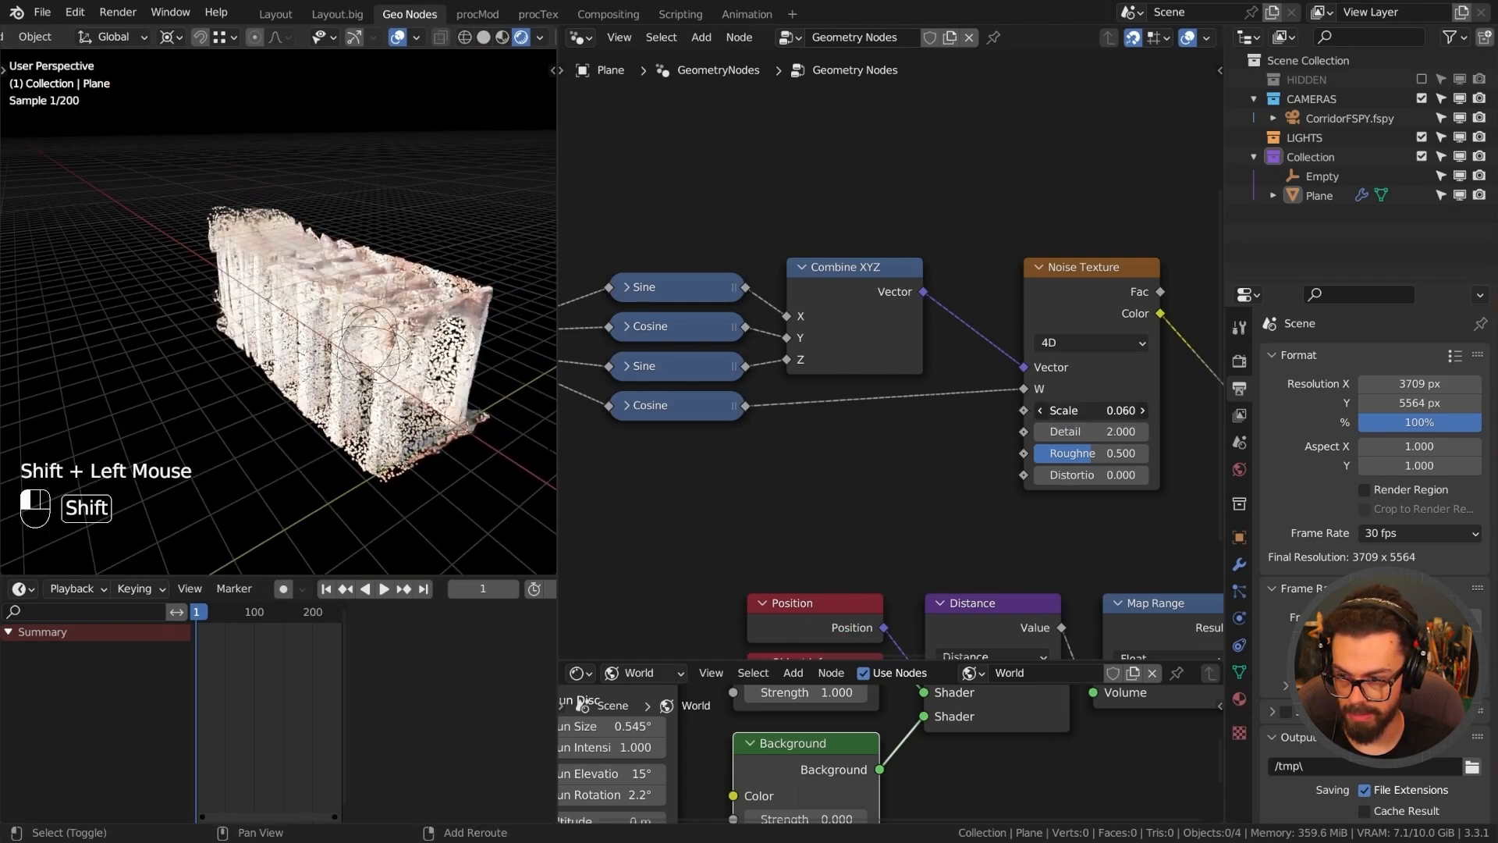
Play the animation while setting the Noise Texture's Scale to 0.150 and the Power node's Exponent to 2.420.
{"action": "left_click_drag", "start_coordinate": [1090, 410], "coordinate": [1108, 409], "text": "shift"}
{"action": "middle_click_drag", "start_coordinate": [388, 359], "coordinate": [541, 334]}
{"action": "key", "text": "shift+space"}
{"action": "scroll", "coordinate": [1022, 461], "scroll_direction": "down", "scroll_amount": 1}
{"action": "scroll", "coordinate": [1022, 460], "scroll_direction": "down", "scroll_amount": 1}
{"action": "middle_click_drag", "start_coordinate": [1023, 460], "coordinate": [693, 306]}
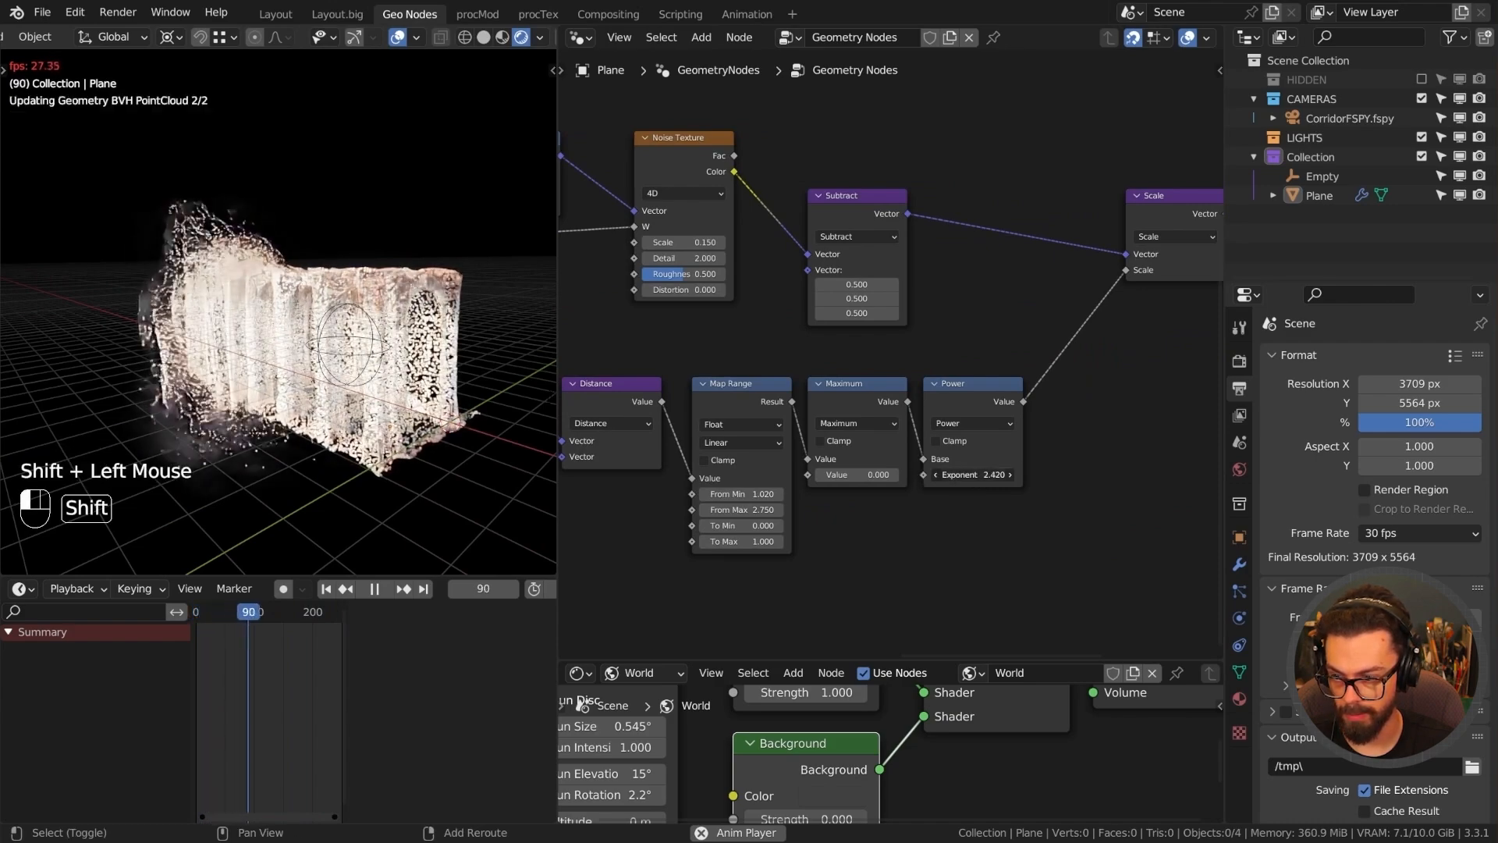
Move the Subtract node close to the Noise Texture and set the noise Scale to 0.350.
{"action": "middle_click_drag", "start_coordinate": [823, 317], "coordinate": [897, 404]}
{"action": "left_click", "coordinate": [928, 312]}
{"action": "key", "text": "g"}
{"action": "left_click", "coordinate": [987, 335]}
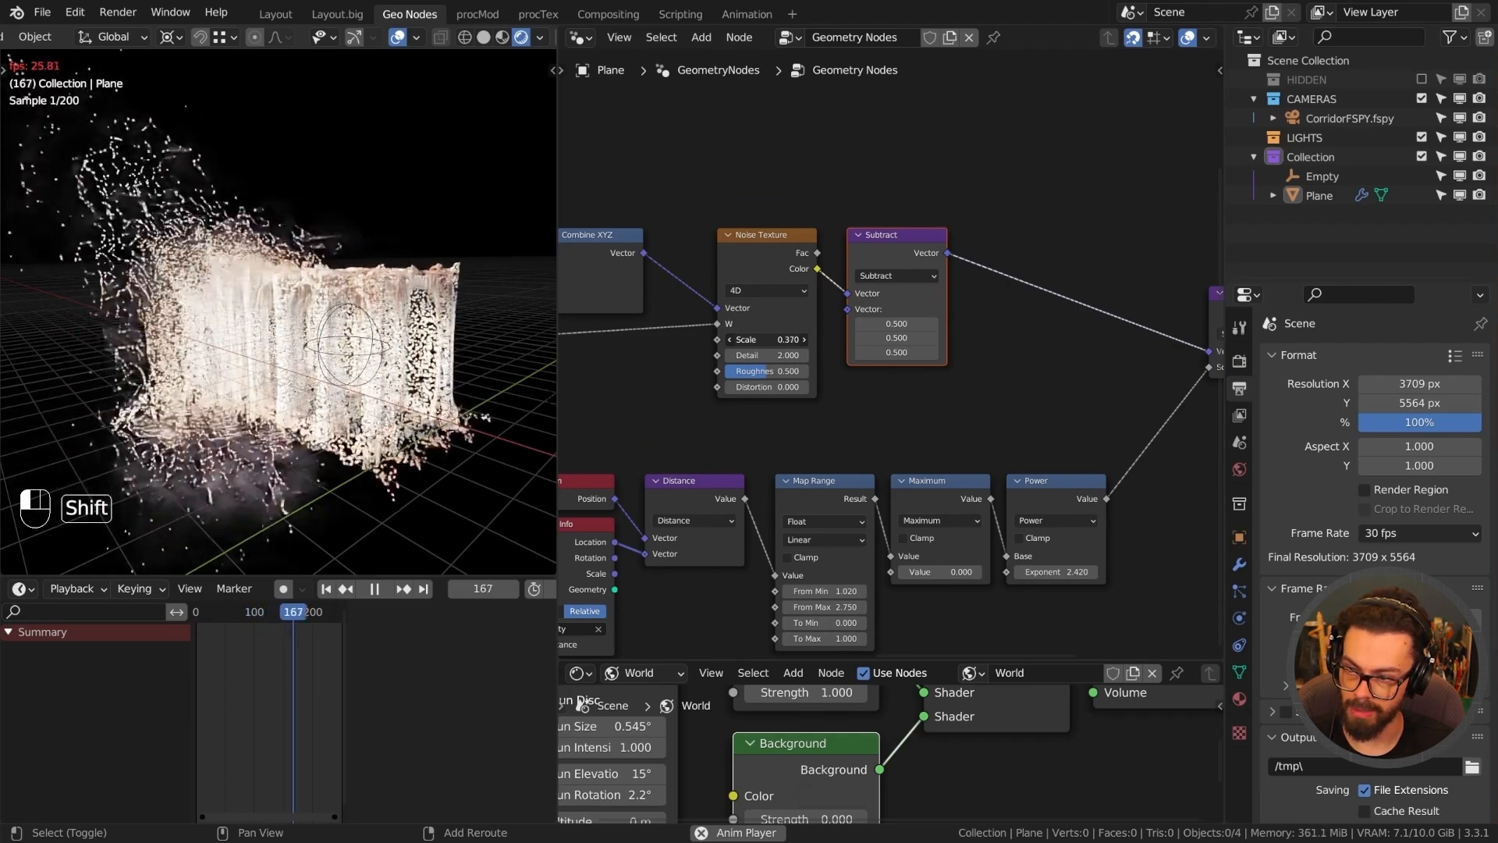
{"action": "middle_click_drag", "start_coordinate": [258, 316], "coordinate": [167, 290]}
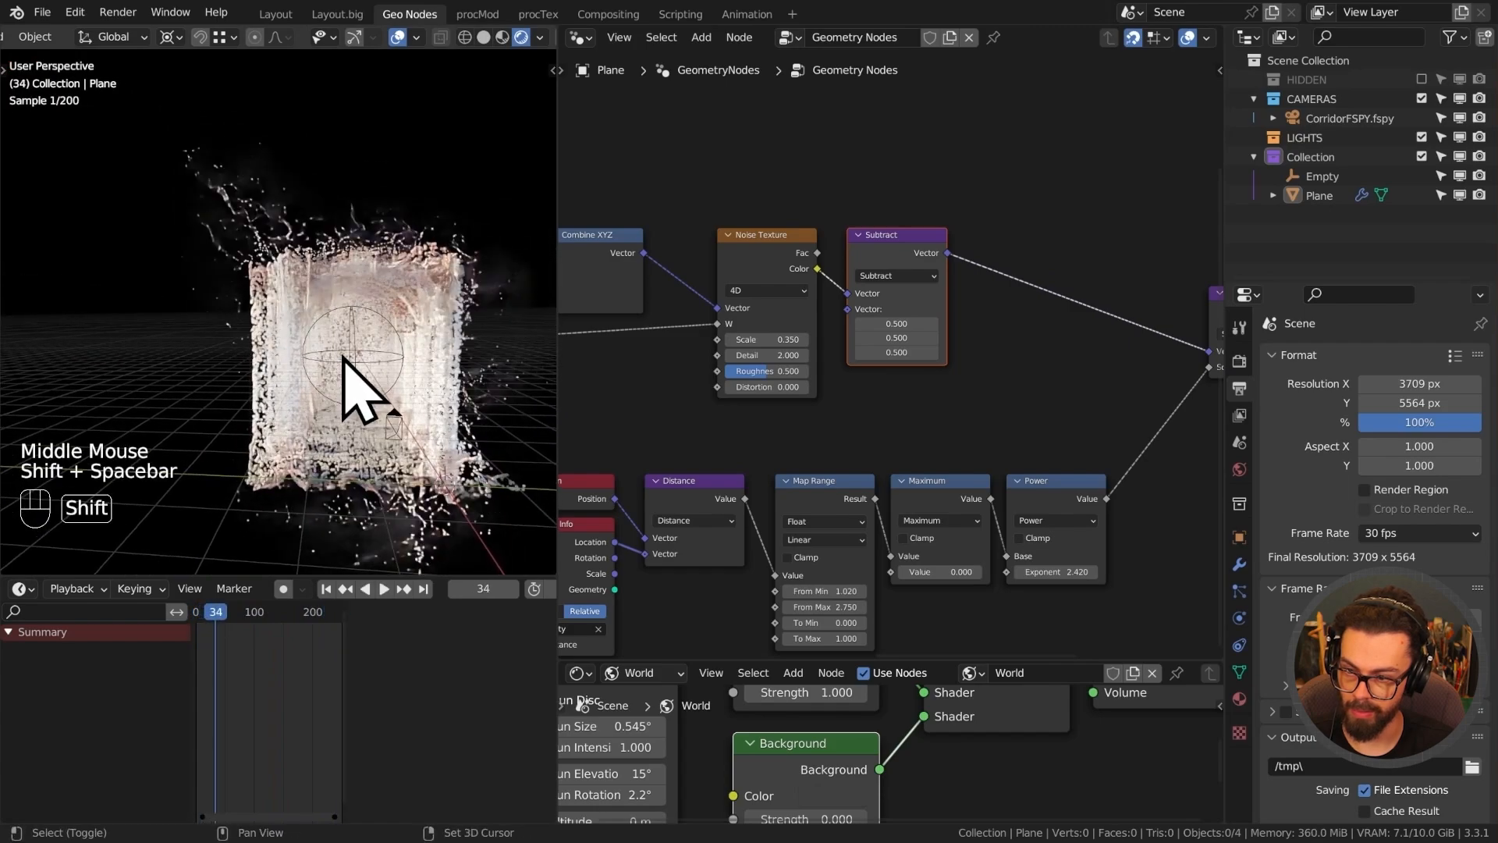
Move the Empty to the opposite end of the corridor during playback to shift where the points scatter.
{"action": "middle_click_drag", "start_coordinate": [362, 474], "coordinate": [274, 368]}
{"action": "scroll", "coordinate": [395, 461], "scroll_direction": "down", "scroll_amount": 3}
{"action": "left_click", "coordinate": [294, 421], "text": "shift"}
{"action": "middle_click_drag", "start_coordinate": [294, 422], "coordinate": [410, 383], "text": "shift"}
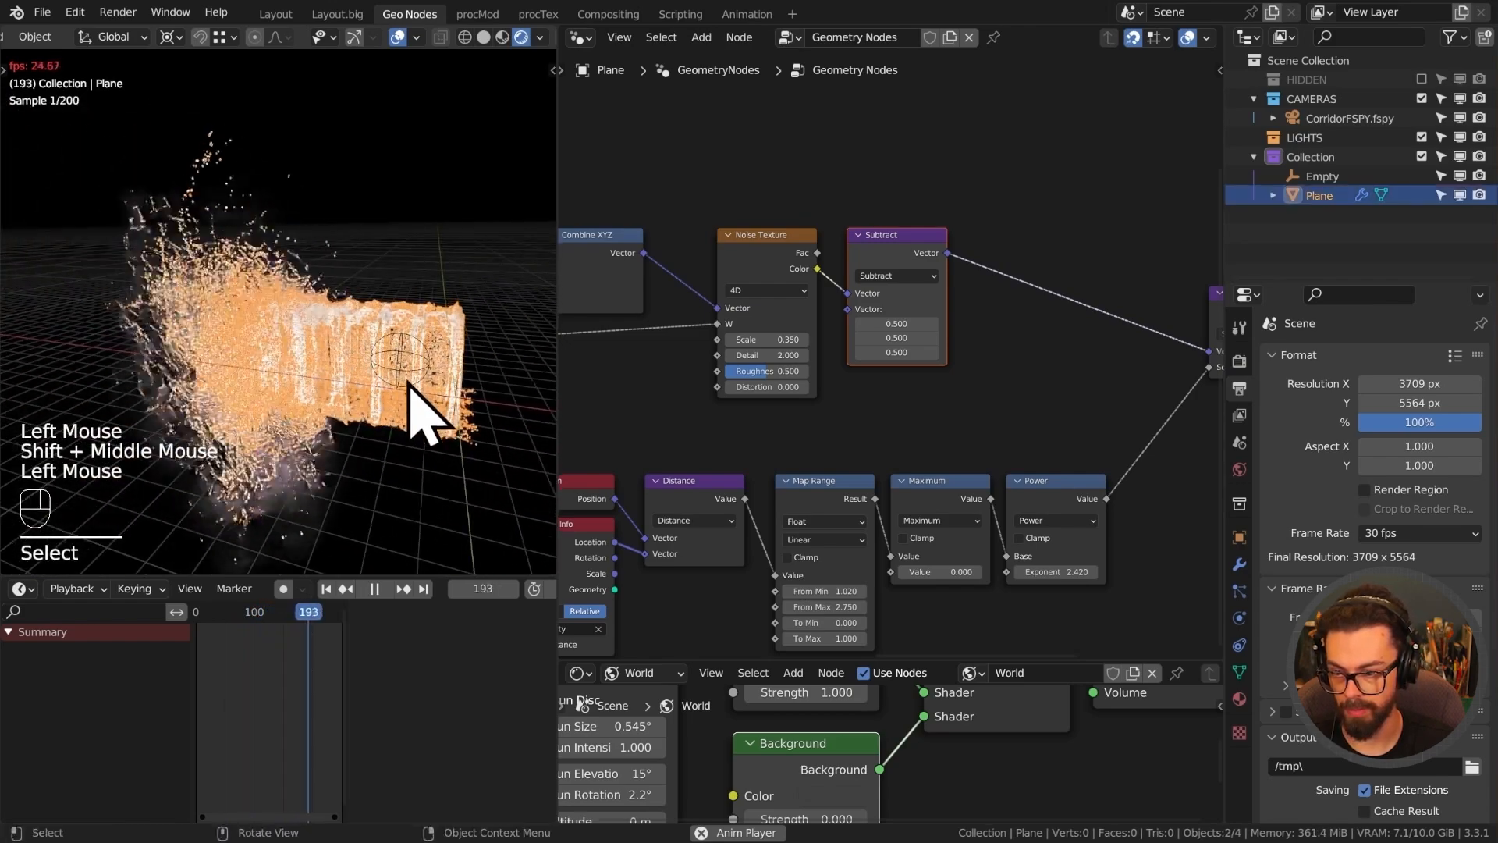
{"action": "left_click", "coordinate": [409, 386]}
{"action": "key", "text": "g"}
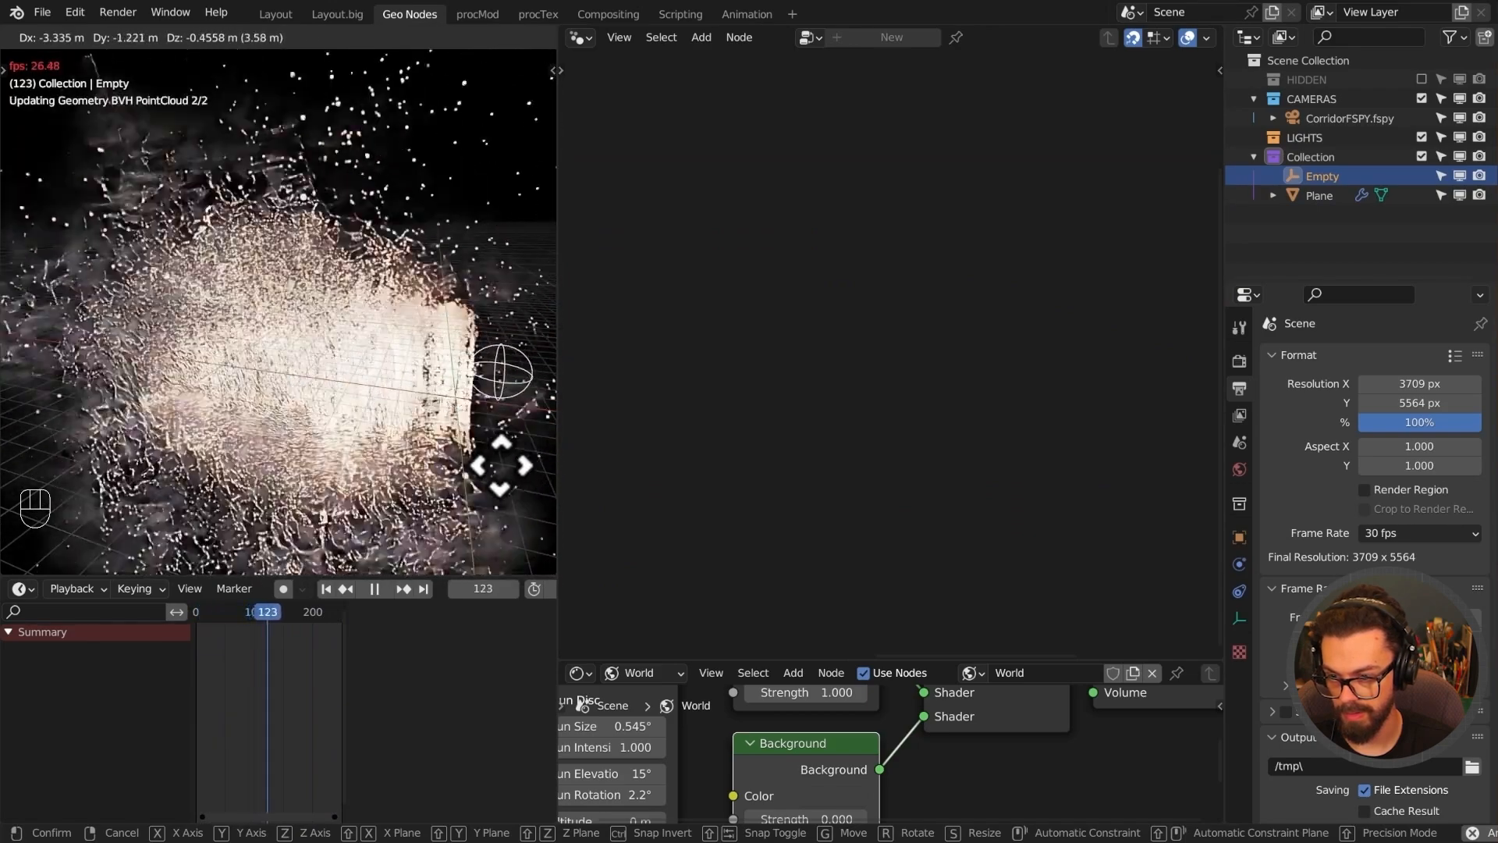
{"action": "left_click", "coordinate": [378, 418]}
{"action": "left_click", "coordinate": [377, 418]}
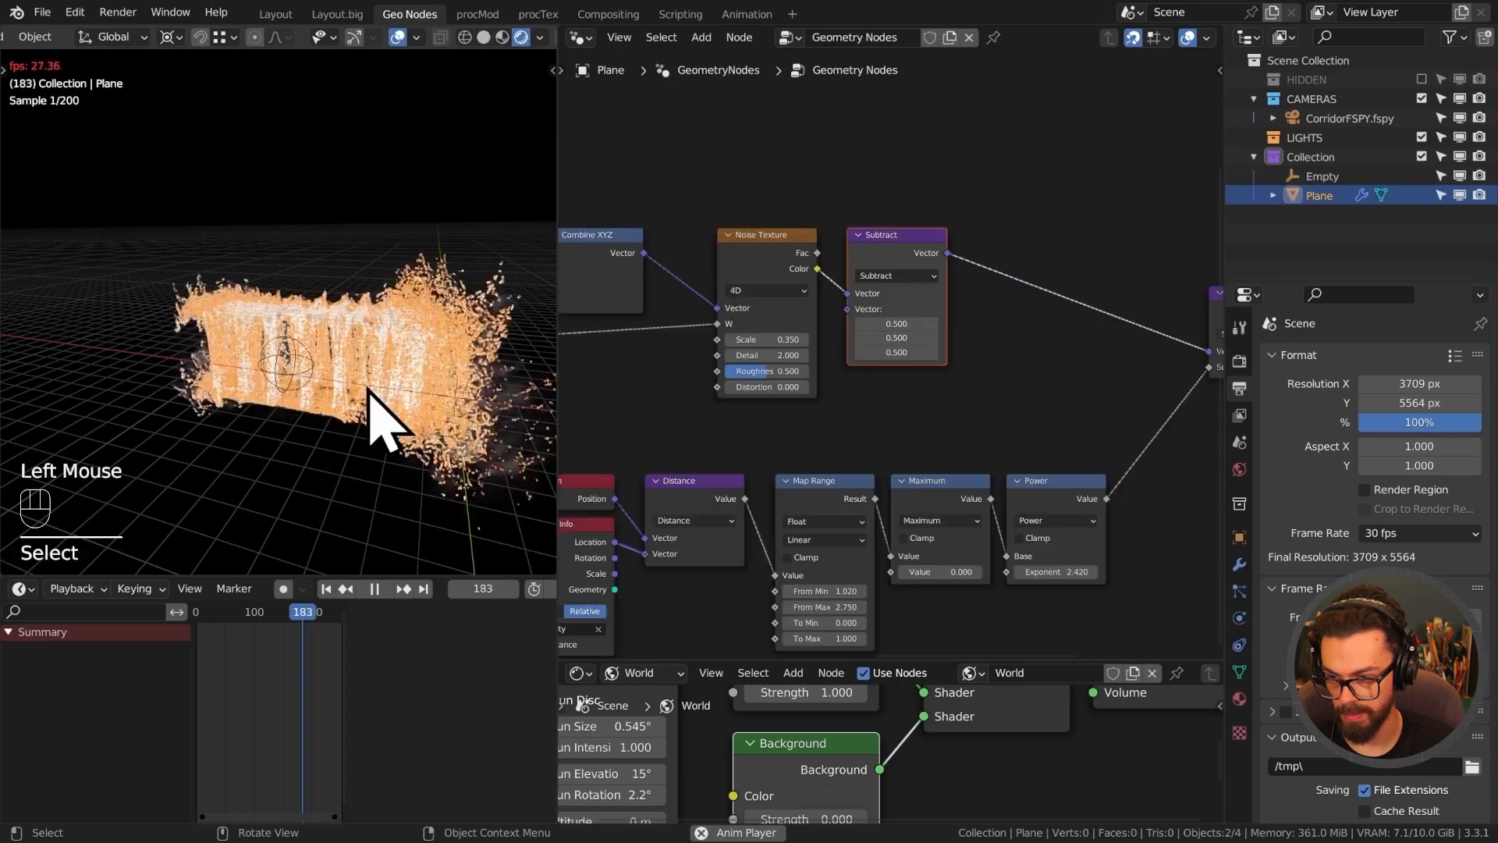
Lower the Power node's Exponent to 1.500 and move the Empty back along the corridor toward its near end.
{"action": "scroll", "coordinate": [869, 518], "scroll_direction": "down", "scroll_amount": 2}
{"action": "middle_click_drag", "start_coordinate": [869, 518], "coordinate": [929, 515]}
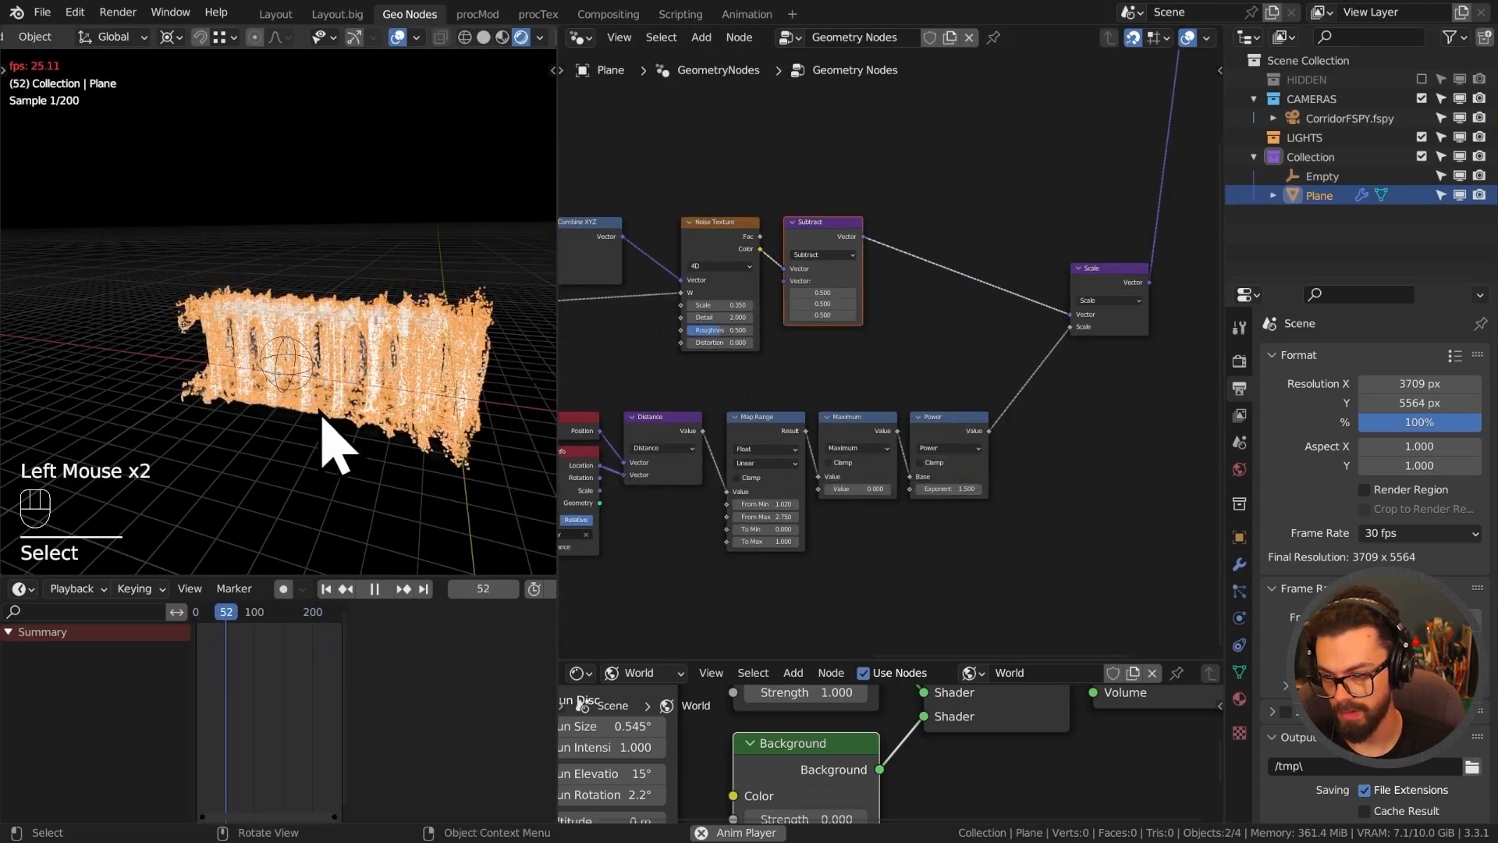
{"action": "left_click", "coordinate": [287, 379]}
{"action": "key", "text": "g"}
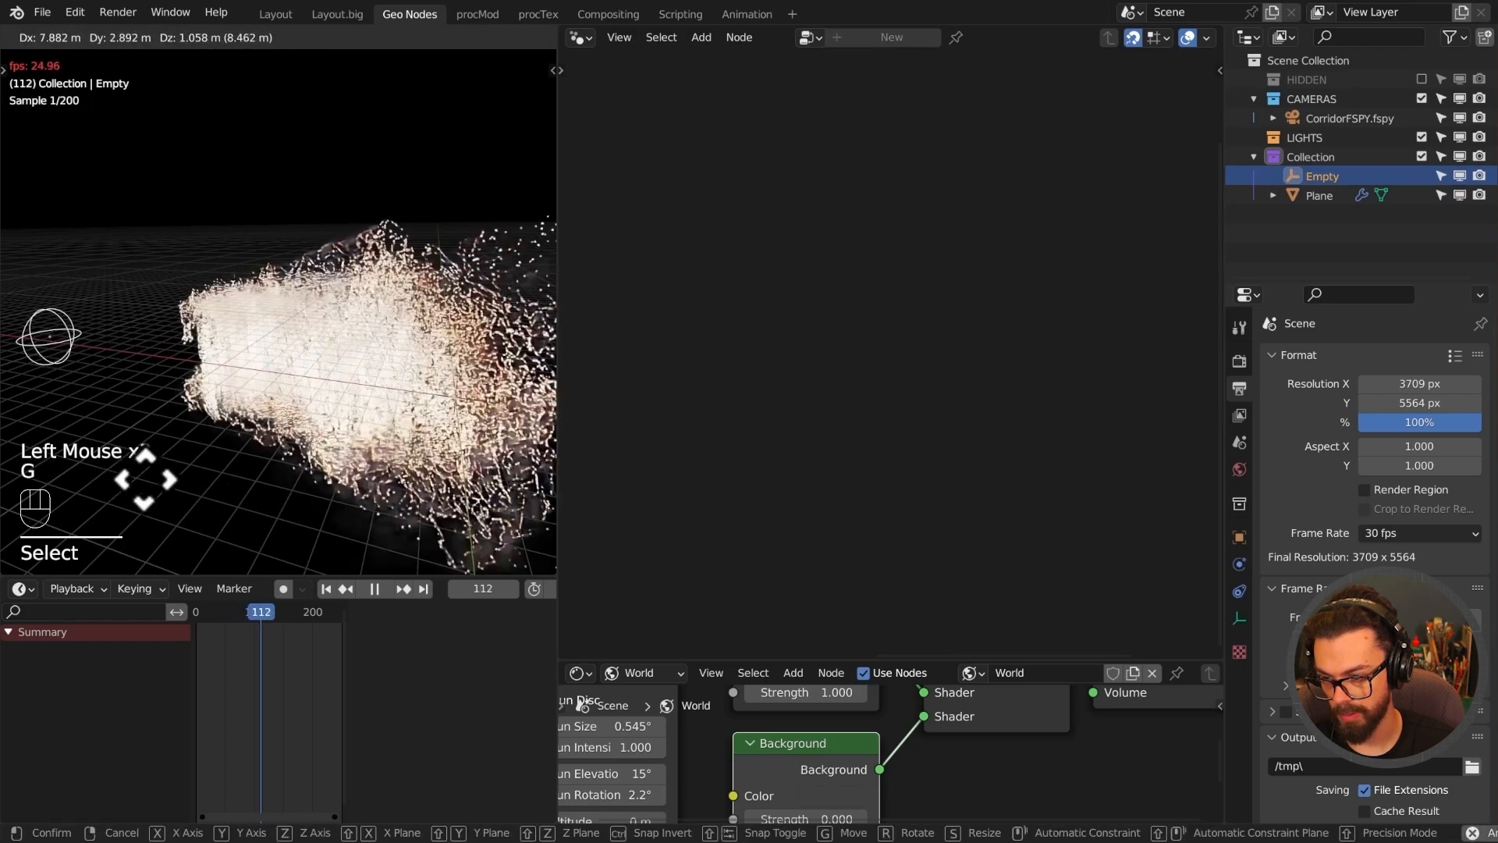
{"action": "left_click", "coordinate": [407, 466]}
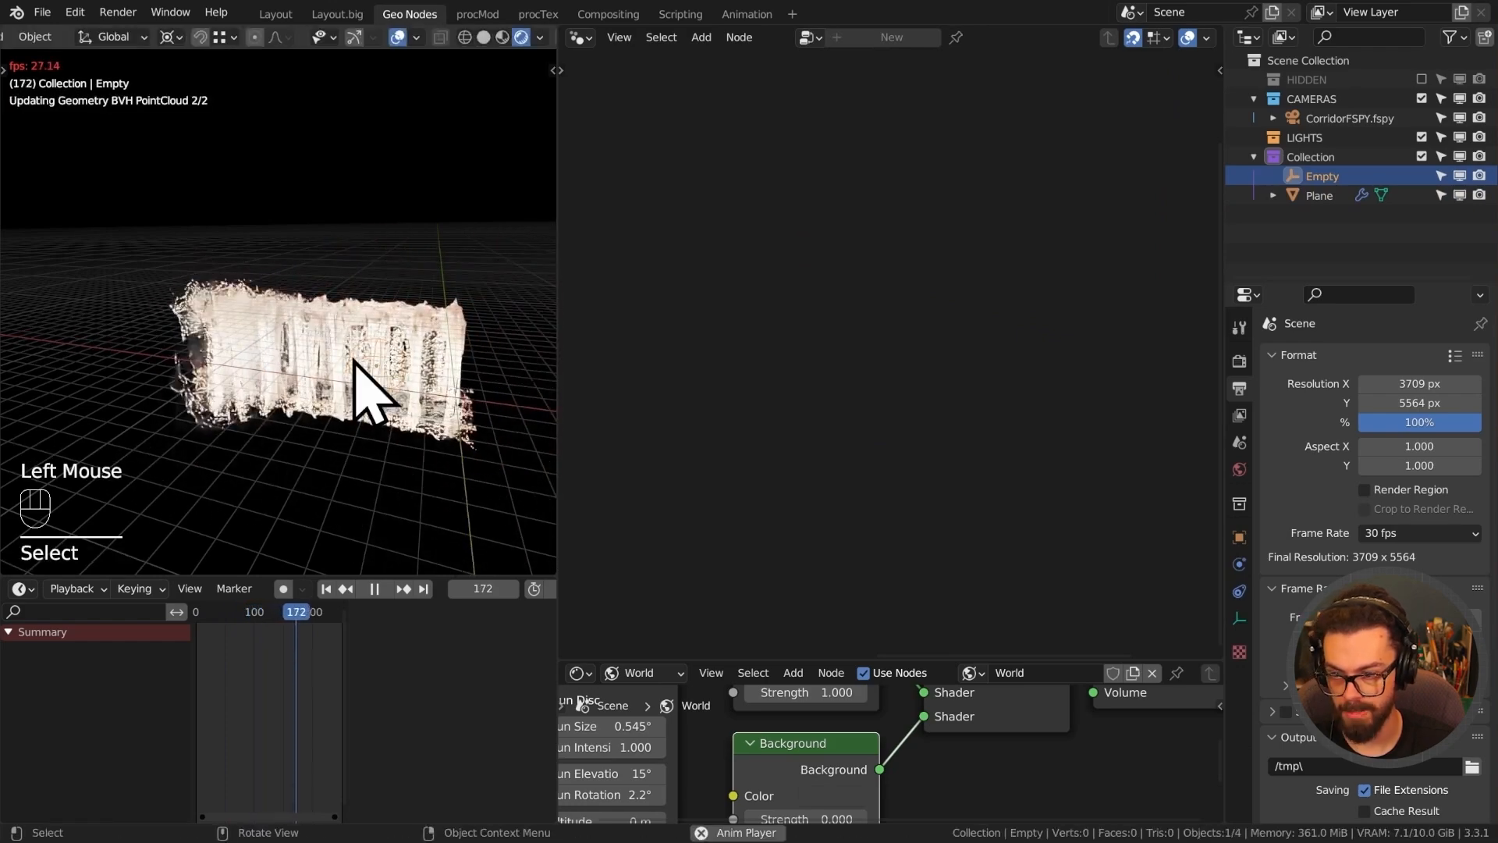
Select the corridor plane, stop playback and move the Group Input node away from Distribute Points on Faces.
{"action": "left_click", "coordinate": [480, 379]}
{"action": "key", "text": "shift+space"}
{"action": "scroll", "coordinate": [776, 361], "scroll_direction": "down", "scroll_amount": 3}
{"action": "middle_click_drag", "start_coordinate": [776, 361], "coordinate": [880, 268]}
{"action": "scroll", "coordinate": [887, 378], "scroll_direction": "up", "scroll_amount": 2}
{"action": "middle_click_drag", "start_coordinate": [886, 378], "coordinate": [980, 361]}
{"action": "scroll", "coordinate": [905, 266], "scroll_direction": "up", "scroll_amount": 3}
{"action": "left_click_drag", "start_coordinate": [890, 237], "coordinate": [961, 414]}
{"action": "key", "text": "g"}
{"action": "left_click", "coordinate": [678, 401]}
Widen the node editor and move the Group Input node still farther from Distribute Points on Faces.
{"action": "left_click_drag", "start_coordinate": [1226, 148], "coordinate": [1398, 144]}
{"action": "middle_click_drag", "start_coordinate": [815, 202], "coordinate": [938, 180]}
{"action": "left_click_drag", "start_coordinate": [825, 240], "coordinate": [983, 409]}
{"action": "key", "text": "g"}
{"action": "left_click", "coordinate": [783, 394]}
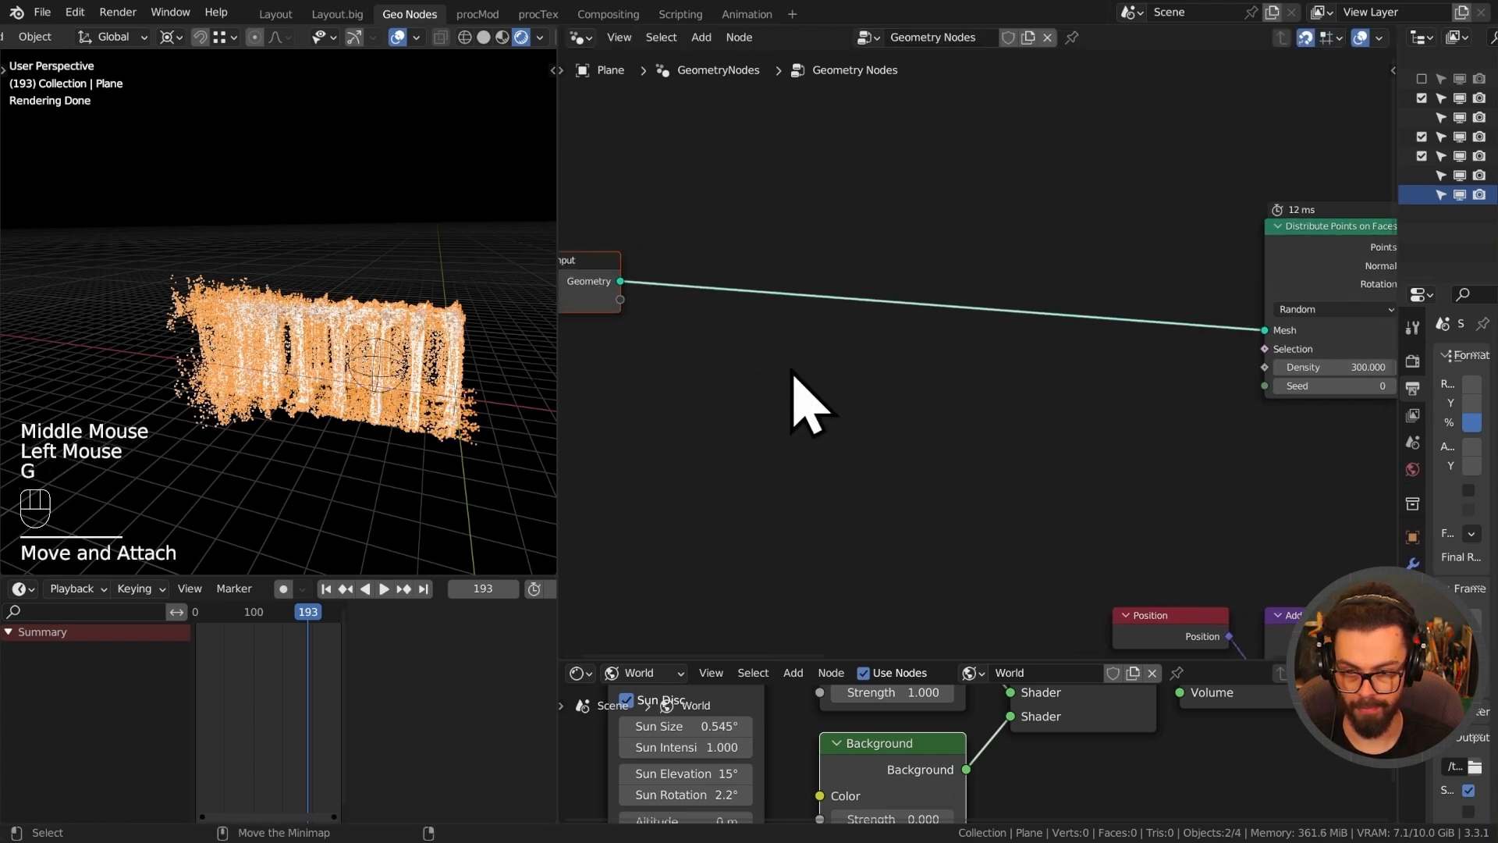
{"action": "left_click", "coordinate": [782, 395]}
Insert an Instance on Points node after Group Input and feed the corridor geometry into its Instance socket.
{"action": "middle_click_drag", "start_coordinate": [851, 290], "coordinate": [926, 277]}
{"action": "key", "text": "shift+a"}
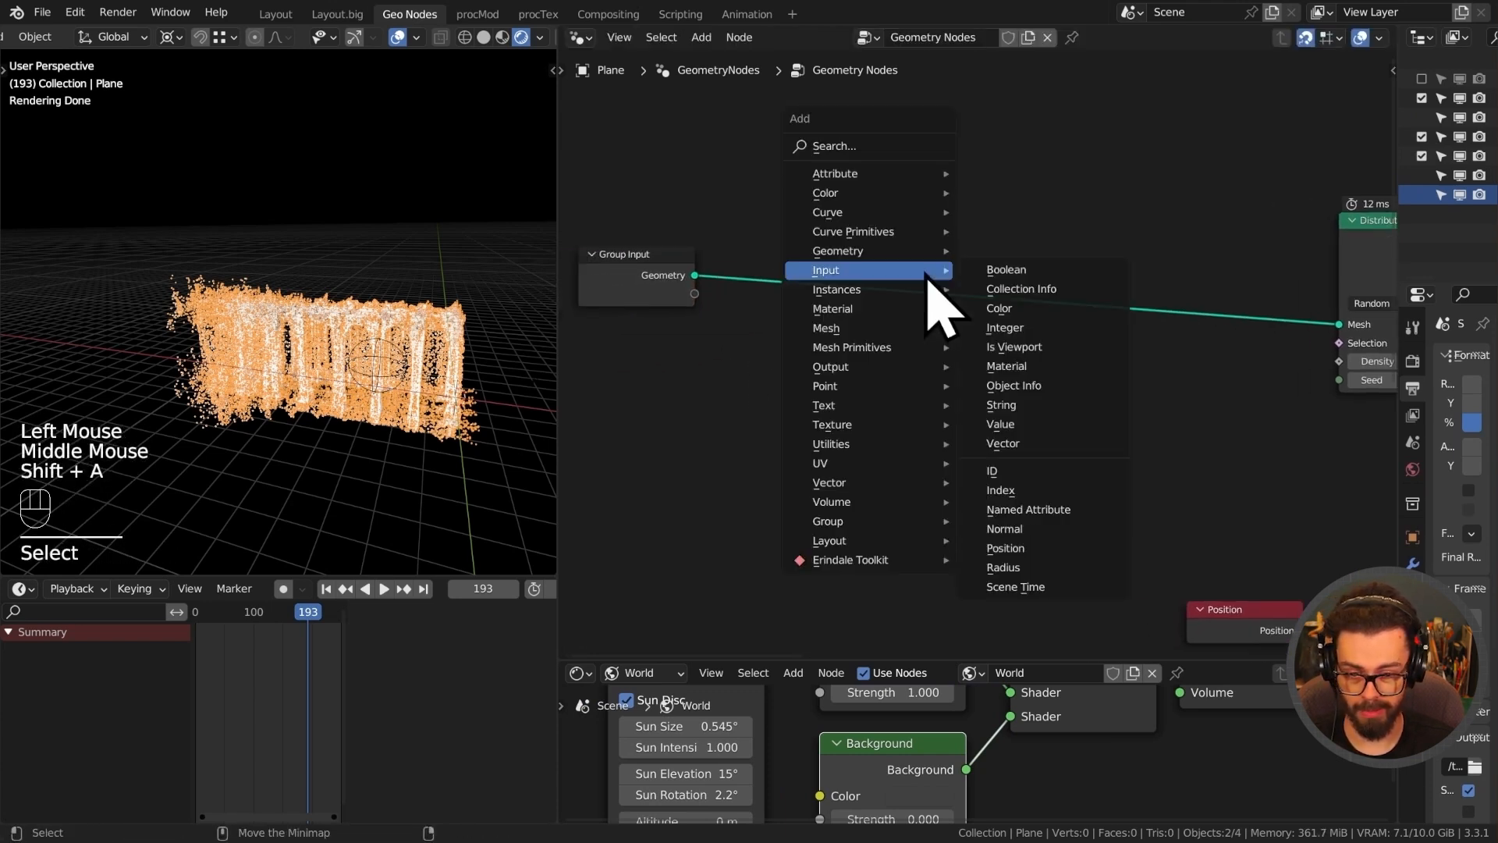
{"action": "mouse_move", "coordinate": [871, 289]}
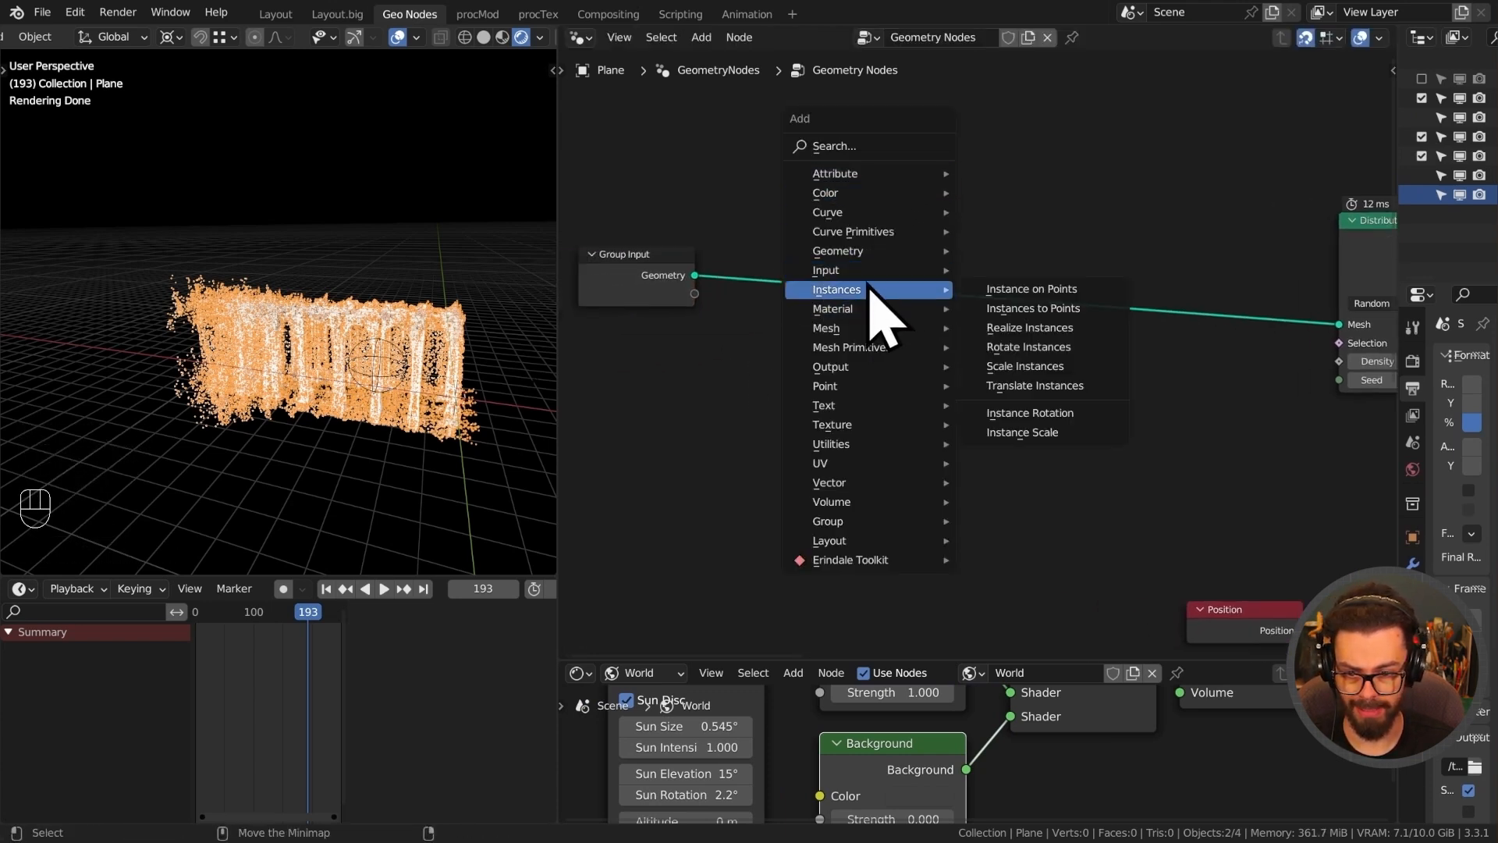
{"action": "left_click", "coordinate": [1028, 290]}
{"action": "left_click", "coordinate": [915, 246]}
{"action": "left_click_drag", "start_coordinate": [917, 297], "coordinate": [919, 334]}
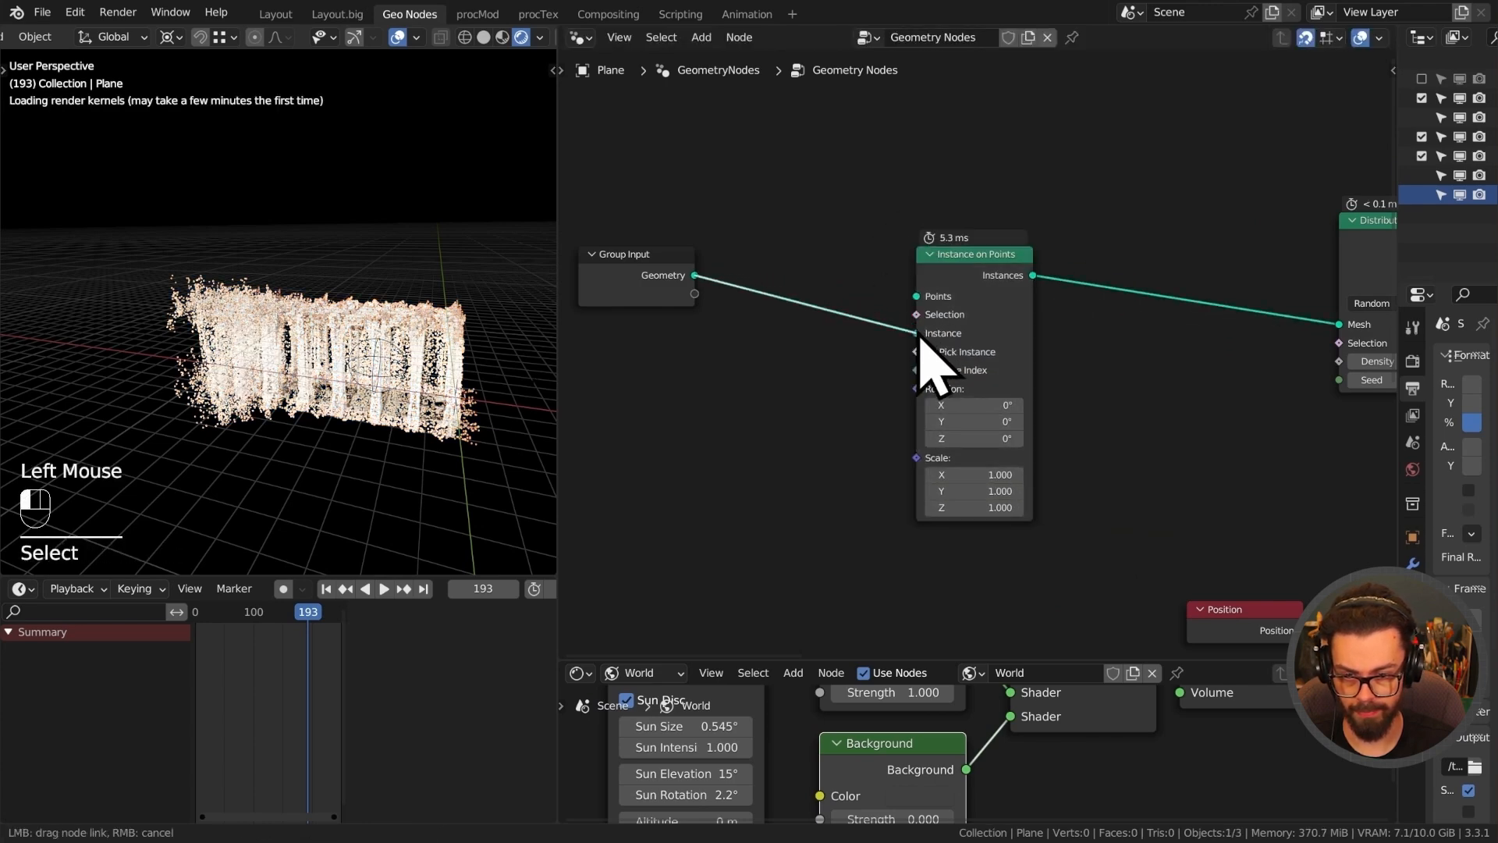
Lower the Group Input node and preview its geometry, followed by the Instance on Points output.
{"action": "left_click_drag", "start_coordinate": [654, 277], "coordinate": [641, 380]}
{"action": "left_click", "coordinate": [642, 380], "text": "alt+shift"}
{"action": "mouse_move", "coordinate": [360, 362]}
{"action": "middle_mouse_down"}
{"action": "mouse_move", "coordinate": [308, 320]}
{"action": "mouse_move", "coordinate": [421, 351]}
{"action": "mouse_move", "coordinate": [381, 360]}
{"action": "middle_mouse_up"}
{"action": "scroll", "coordinate": [421, 351], "scroll_direction": "up", "scroll_amount": 2}
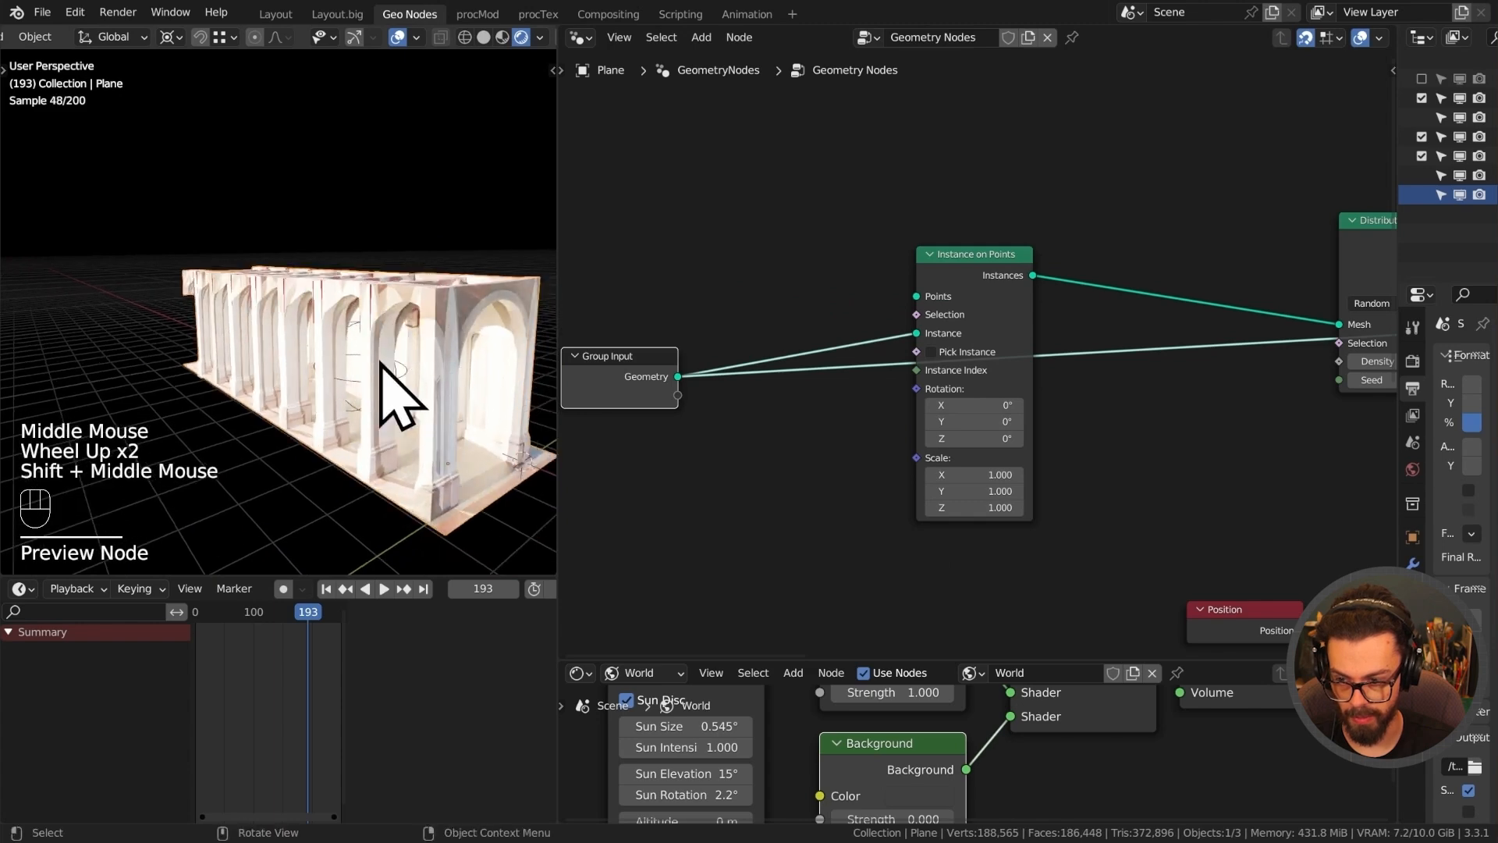
{"action": "left_click", "coordinate": [1019, 267], "text": "alt+shift"}
Add a Mesh Line with an offset of 10 m on X and 0 m on Z, and connect it to Instance on Points' Points.
{"action": "middle_click_drag", "start_coordinate": [781, 279], "coordinate": [863, 325]}
{"action": "key", "text": "shift+a"}
{"action": "mouse_move", "coordinate": [829, 306]}
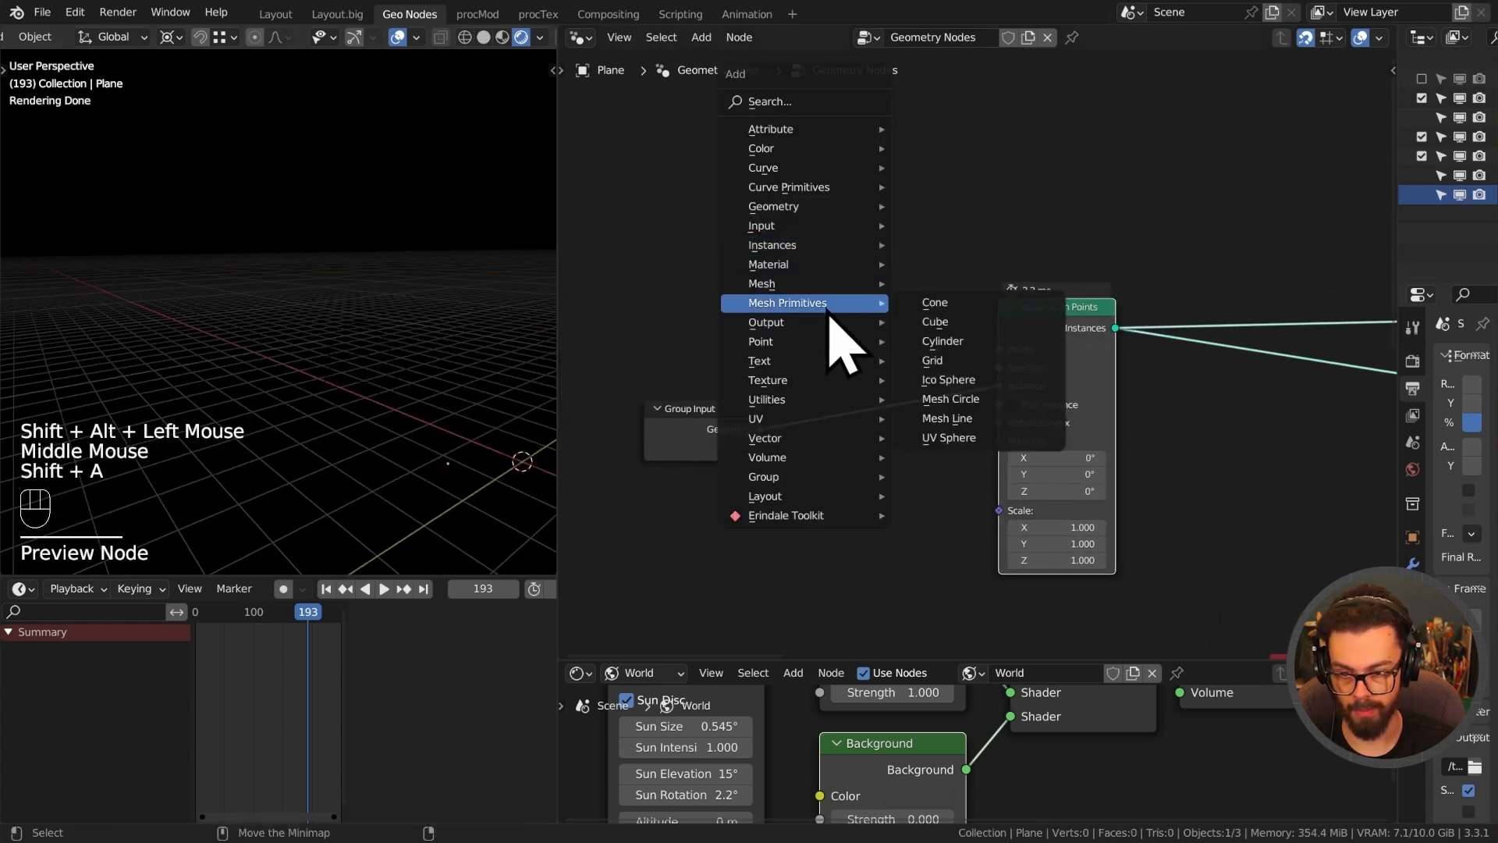
{"action": "left_click", "coordinate": [975, 418]}
{"action": "left_click", "coordinate": [702, 234]}
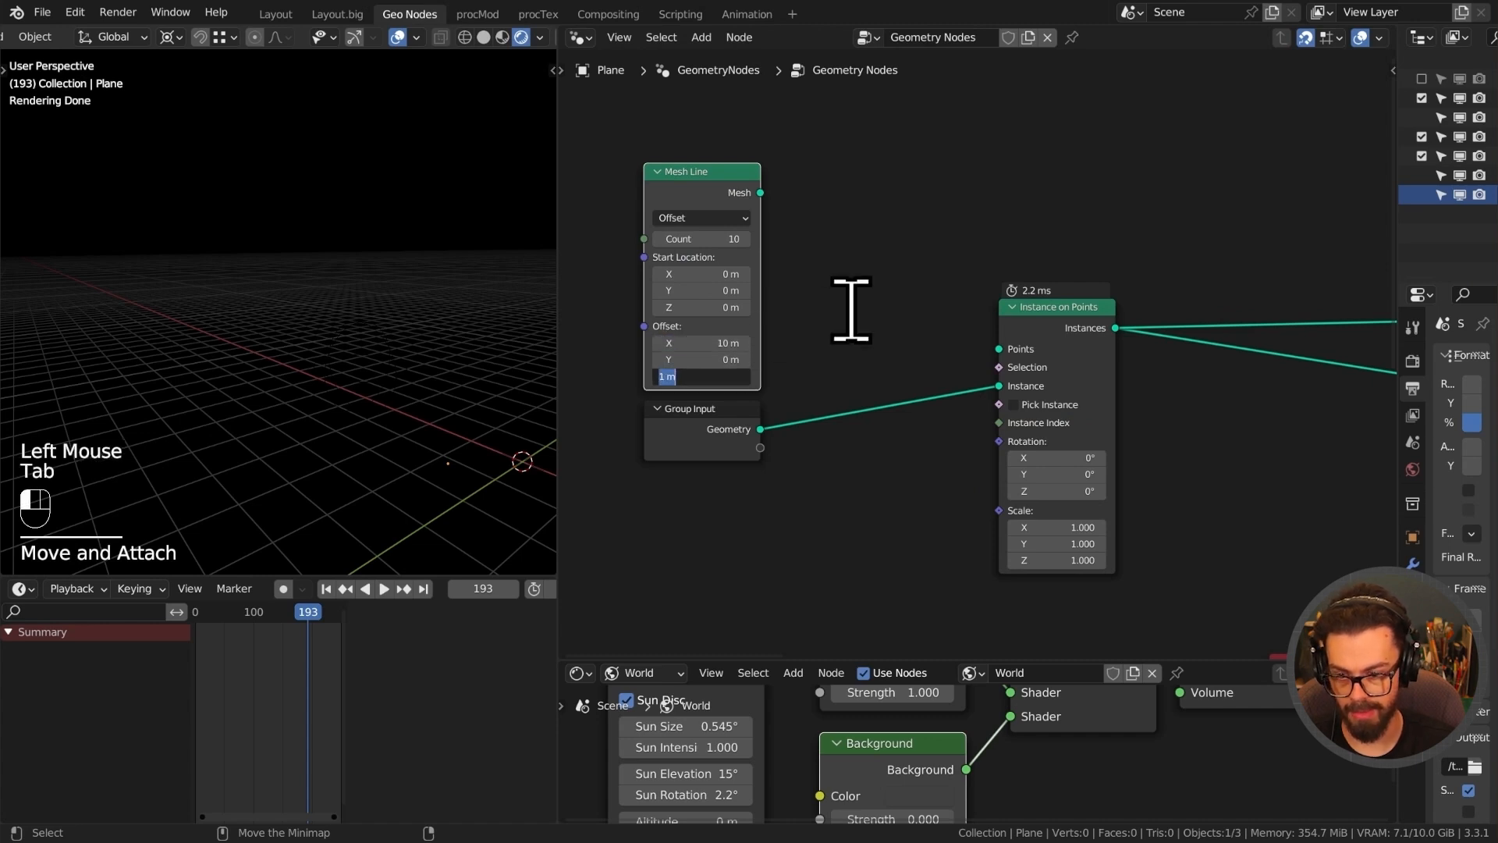
{"action": "left_click_drag", "start_coordinate": [761, 197], "coordinate": [1002, 352]}
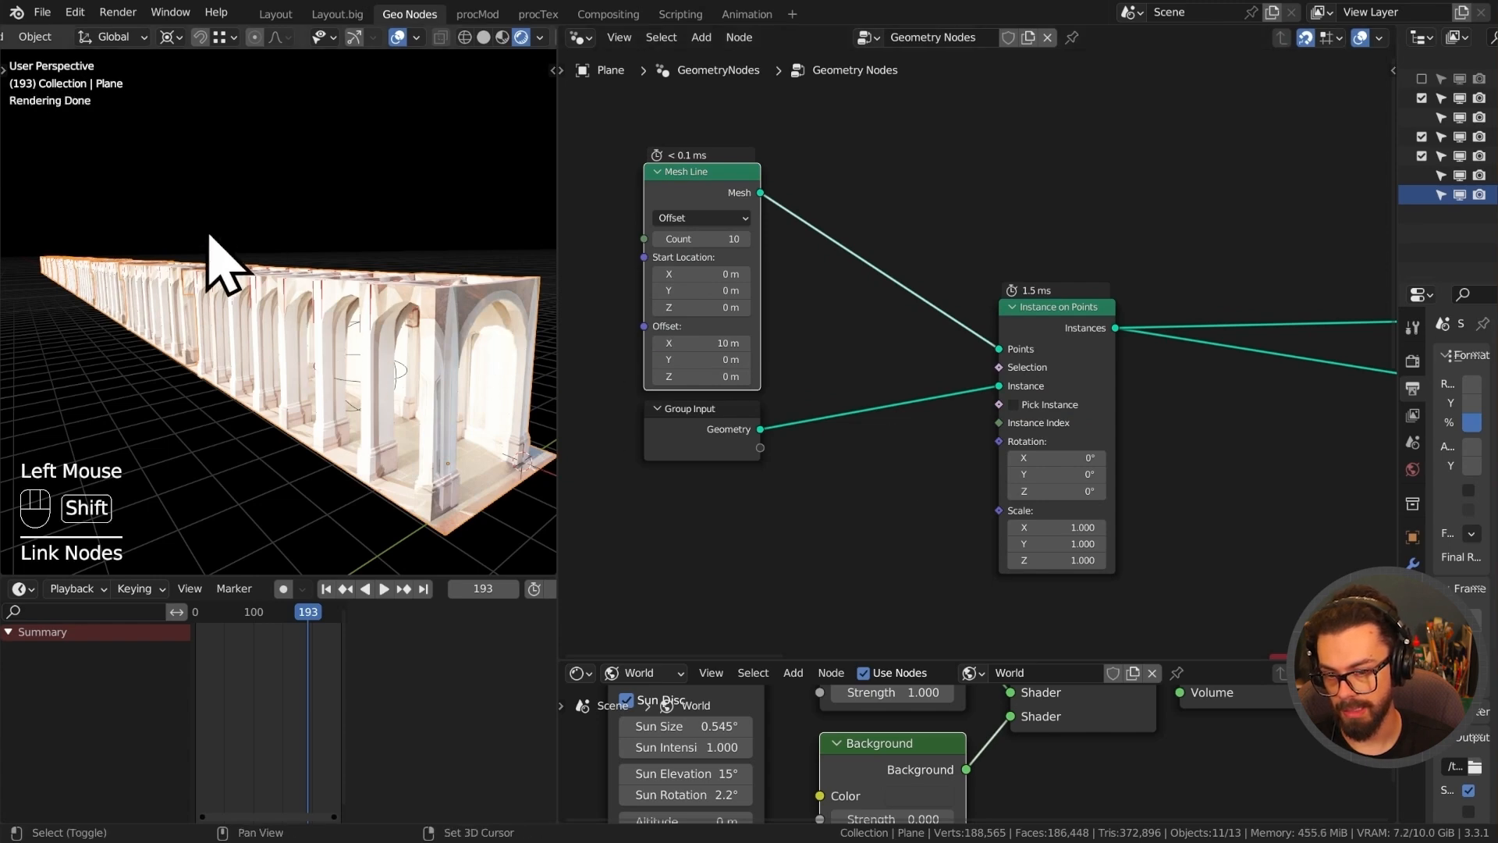
Reduce the Mesh Line's Count to shorten the row of repeated corridors.
{"action": "middle_click_drag", "start_coordinate": [209, 234], "coordinate": [225, 259], "text": "shift"}
{"action": "middle_click_drag", "start_coordinate": [224, 259], "coordinate": [241, 284]}
{"action": "left_click", "coordinate": [657, 241]}
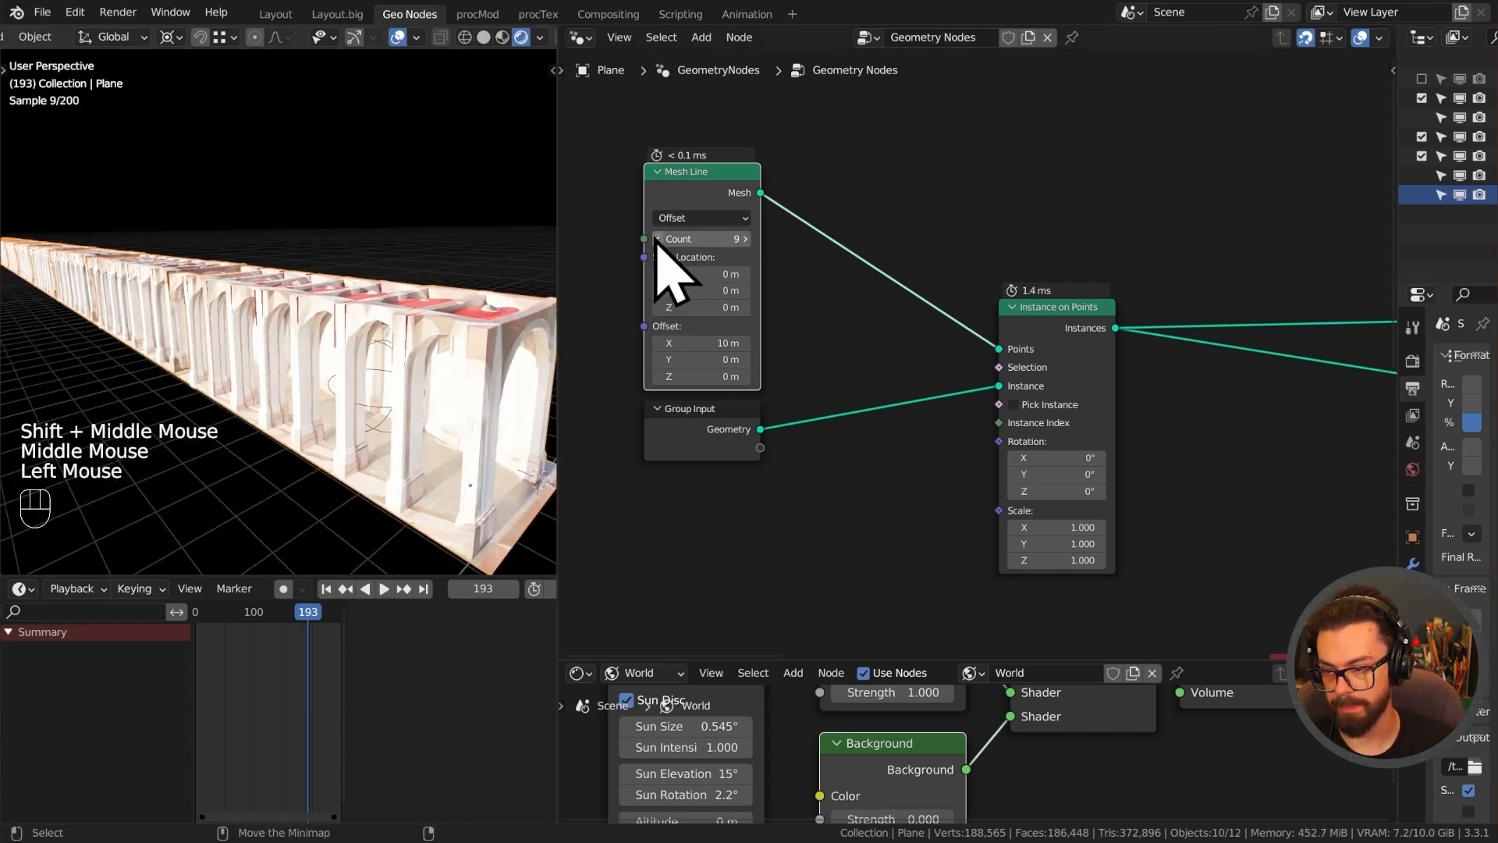
{"action": "left_click", "coordinate": [656, 241]}
Insert a Realize Instances node between Instance on Points and Distribute Points on Faces, and preview its output.
{"action": "middle_click_drag", "start_coordinate": [1141, 285], "coordinate": [946, 264]}
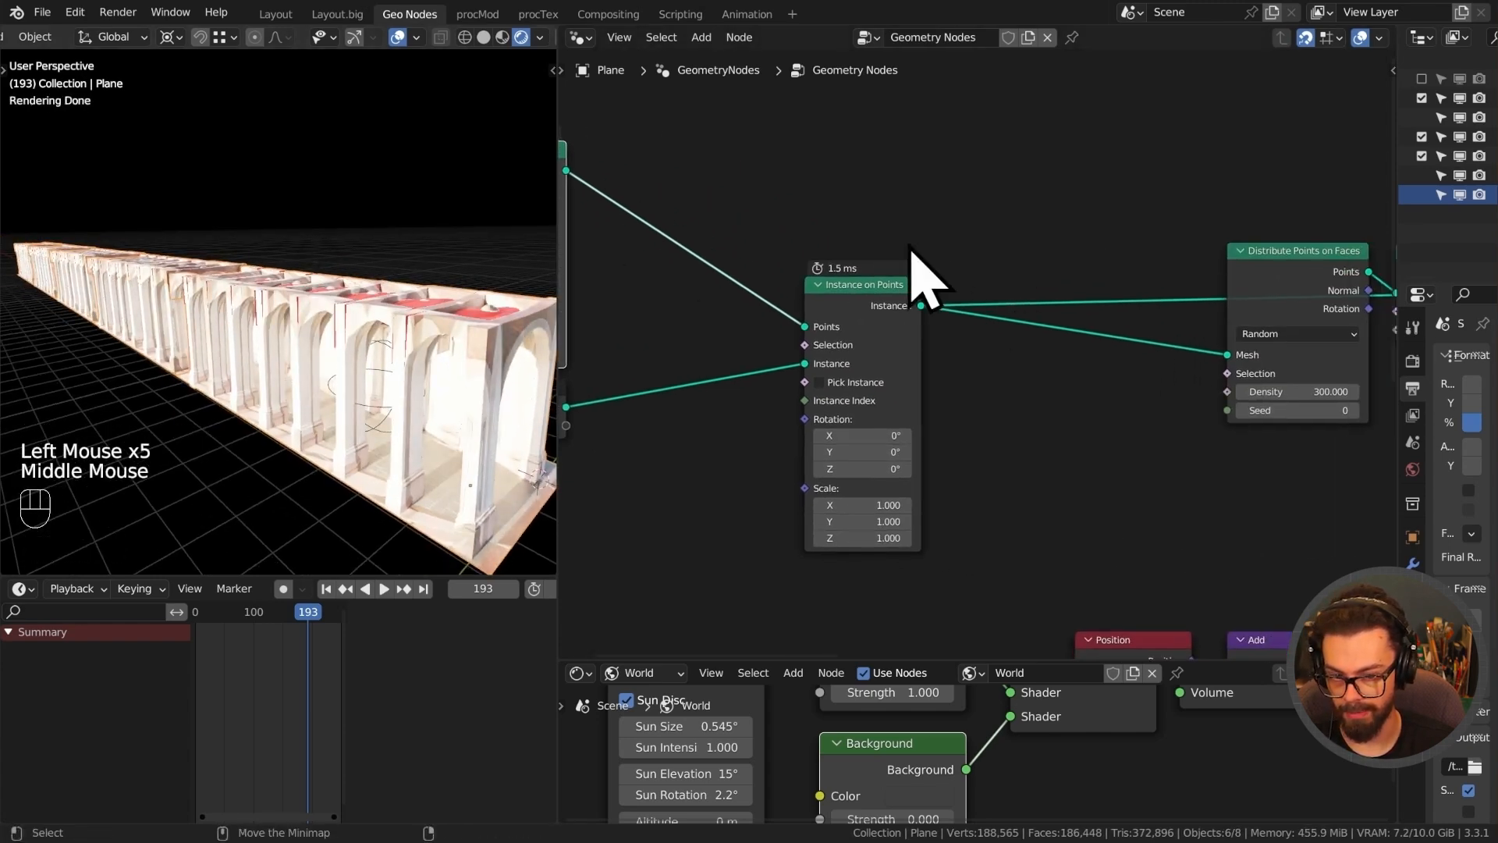
{"action": "left_click_drag", "start_coordinate": [828, 218], "coordinate": [995, 380]}
{"action": "key", "text": "g"}
{"action": "left_click", "coordinate": [829, 331]}
{"action": "key", "text": "shift+a"}
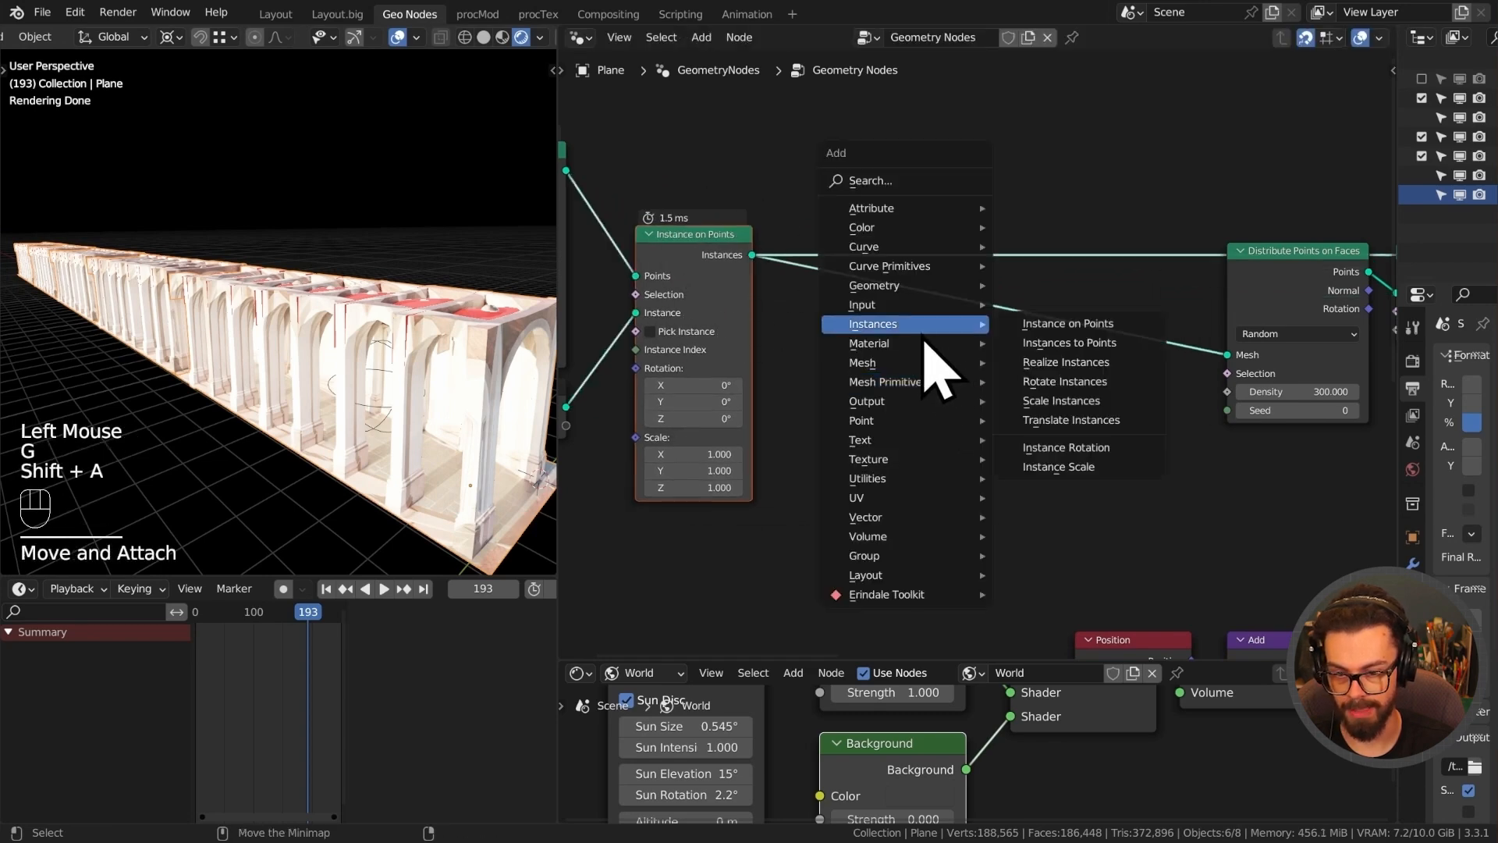
{"action": "left_click", "coordinate": [1085, 364]}
{"action": "left_click", "coordinate": [851, 263]}
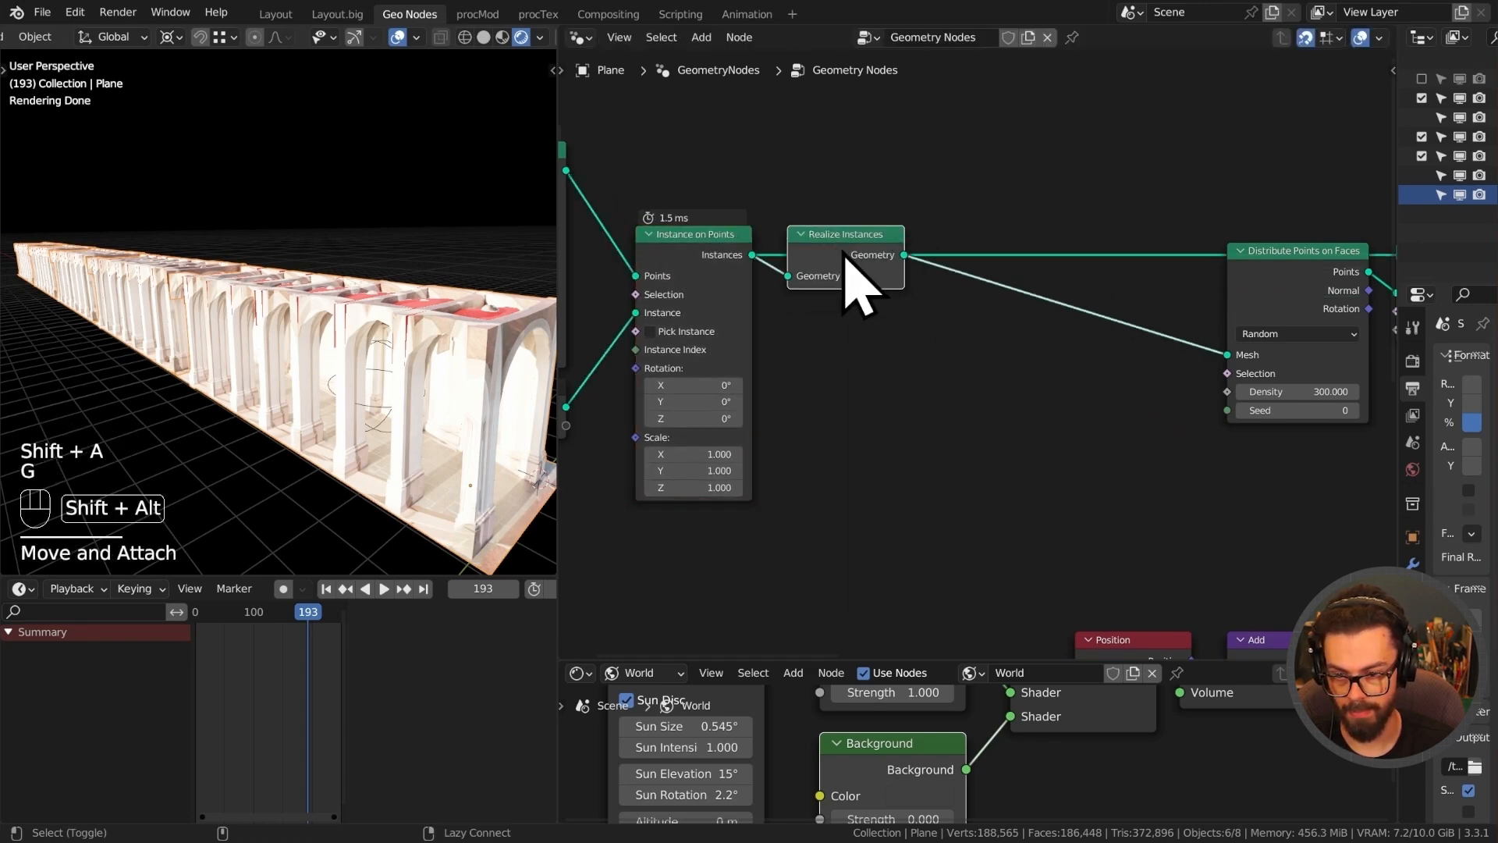
{"action": "left_click", "coordinate": [878, 272], "text": "alt+shift"}
Route the Set Position node's geometry back to the Group Output.
{"action": "scroll", "coordinate": [975, 312], "scroll_direction": "down", "scroll_amount": 1}
{"action": "middle_click_drag", "start_coordinate": [1092, 344], "coordinate": [702, 301]}
{"action": "middle_click_drag", "start_coordinate": [1092, 316], "coordinate": [625, 285]}
{"action": "middle_click_drag", "start_coordinate": [1108, 301], "coordinate": [759, 284]}
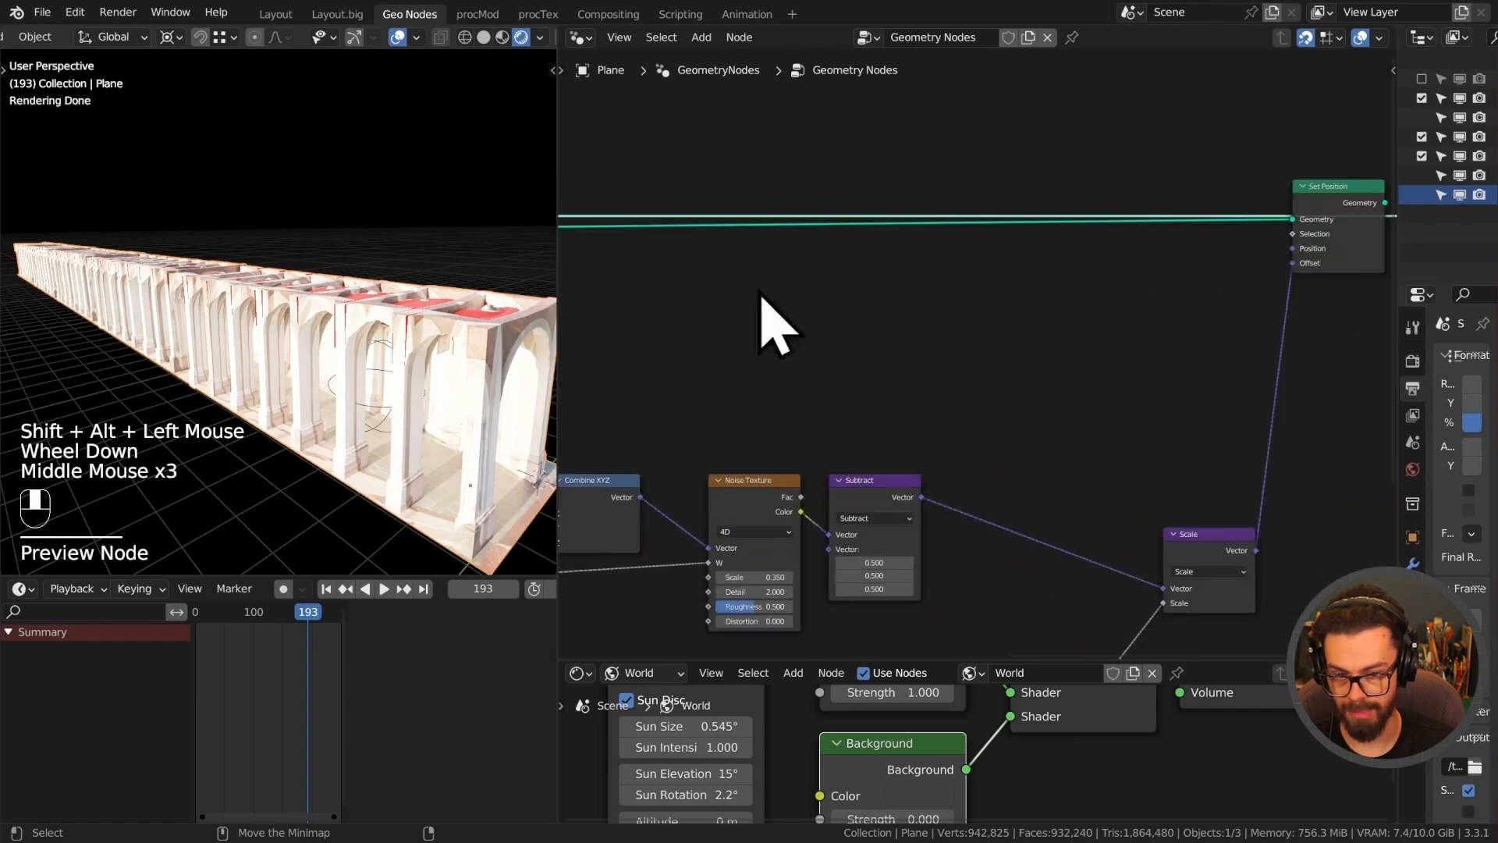
{"action": "middle_click_drag", "start_coordinate": [1171, 305], "coordinate": [700, 291]}
{"action": "left_click", "coordinate": [838, 200], "text": "alt+shift"}
Examine the extended corridor point cloud through the camera and review the displacement nodes.
{"action": "middle_click_drag", "start_coordinate": [374, 300], "coordinate": [421, 418]}
{"action": "left_click", "coordinate": [312, 327]}
{"action": "key", "text": "KP_0"}
{"action": "scroll", "coordinate": [268, 351], "scroll_direction": "up", "scroll_amount": 2}
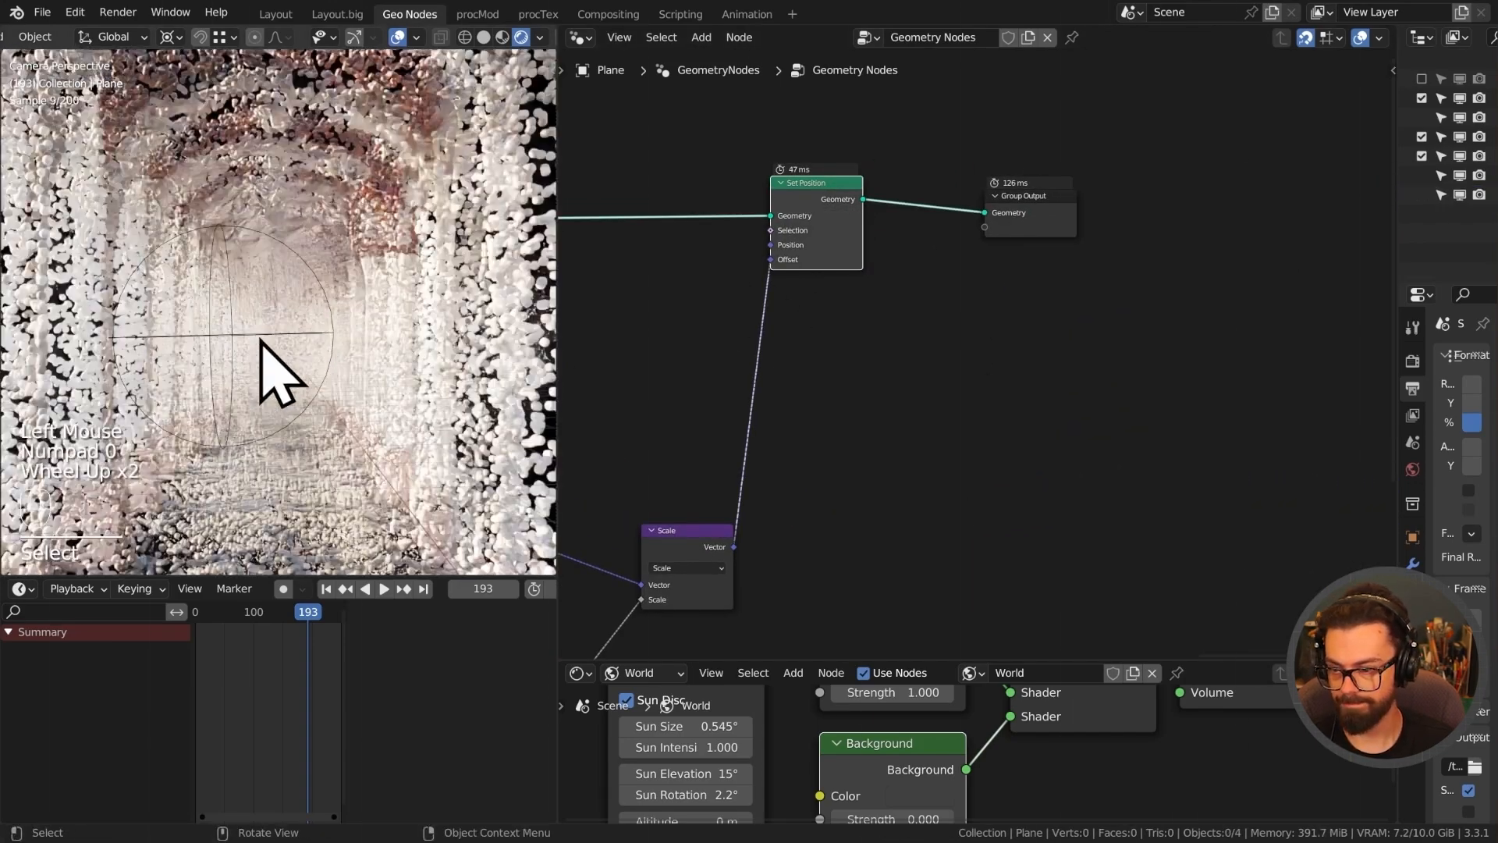
{"action": "scroll", "coordinate": [667, 406], "scroll_direction": "down", "scroll_amount": 3}
{"action": "middle_click_drag", "start_coordinate": [667, 405], "coordinate": [1108, 328]}
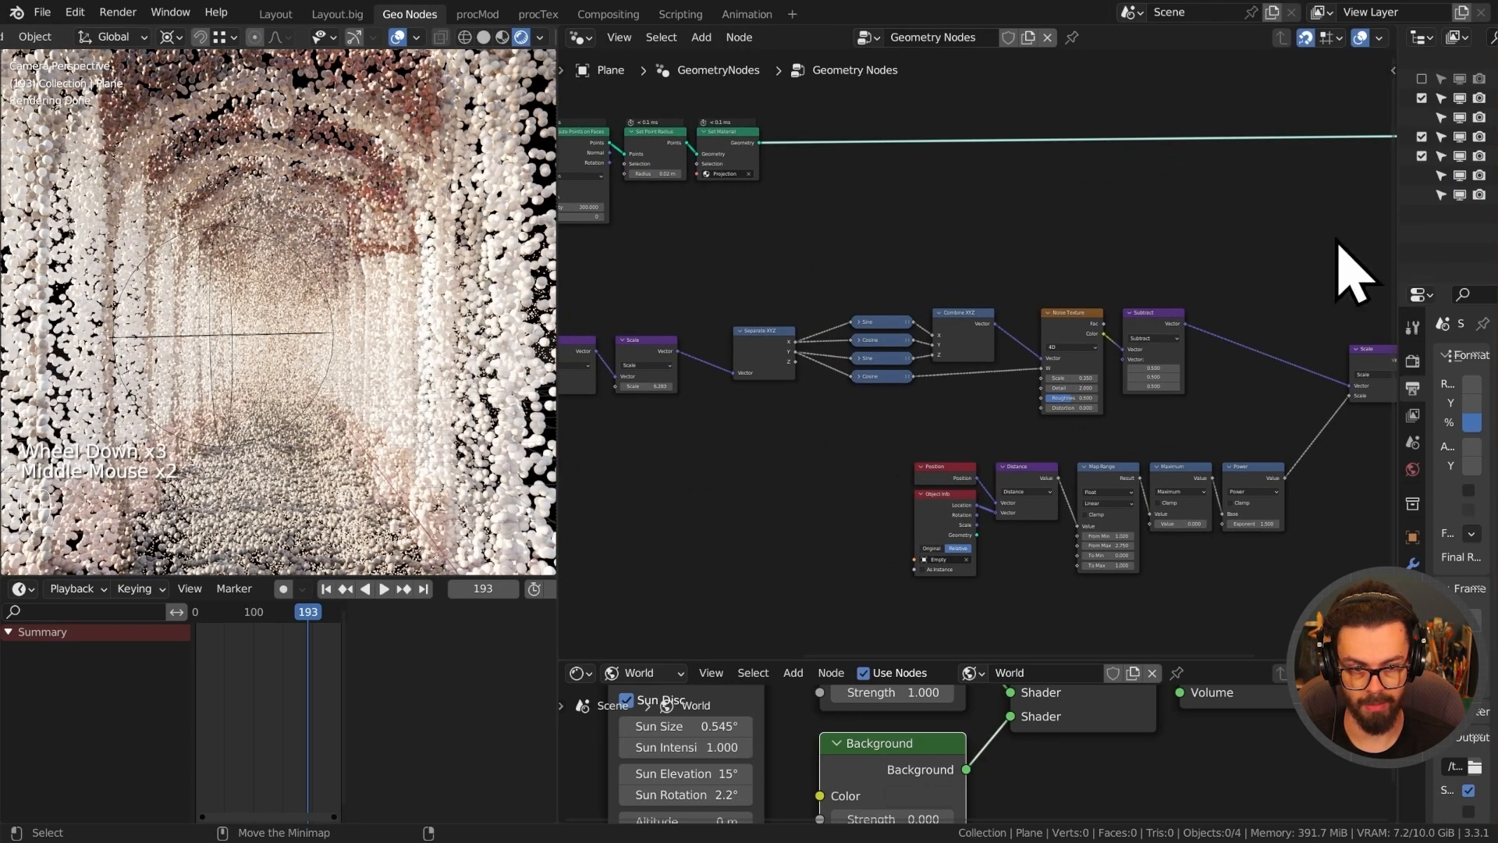
{"action": "scroll", "coordinate": [241, 328], "scroll_direction": "down", "scroll_amount": 2}
{"action": "scroll", "coordinate": [372, 354], "scroll_direction": "down", "scroll_amount": 2}
{"action": "middle_click_drag", "start_coordinate": [241, 328], "coordinate": [295, 406]}
Select the Empty, switch to the front orthographic view and set the current frame to 0.
{"action": "left_click", "coordinate": [322, 335]}
{"action": "left_click", "coordinate": [322, 335]}
{"action": "key", "text": "KP_1"}
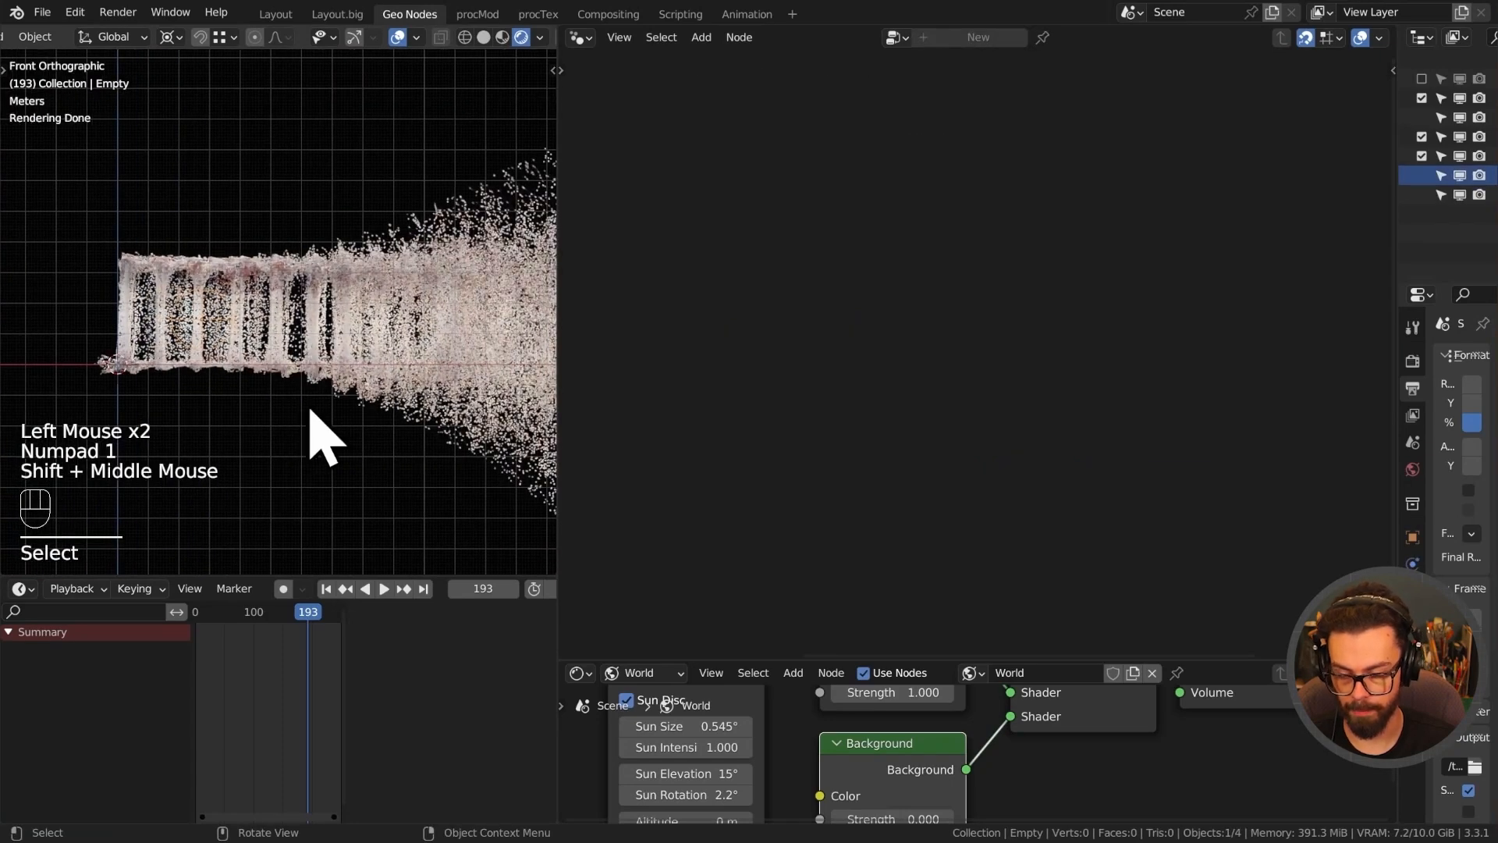
{"action": "left_click", "coordinate": [499, 589]}
{"action": "type", "text": "0"}
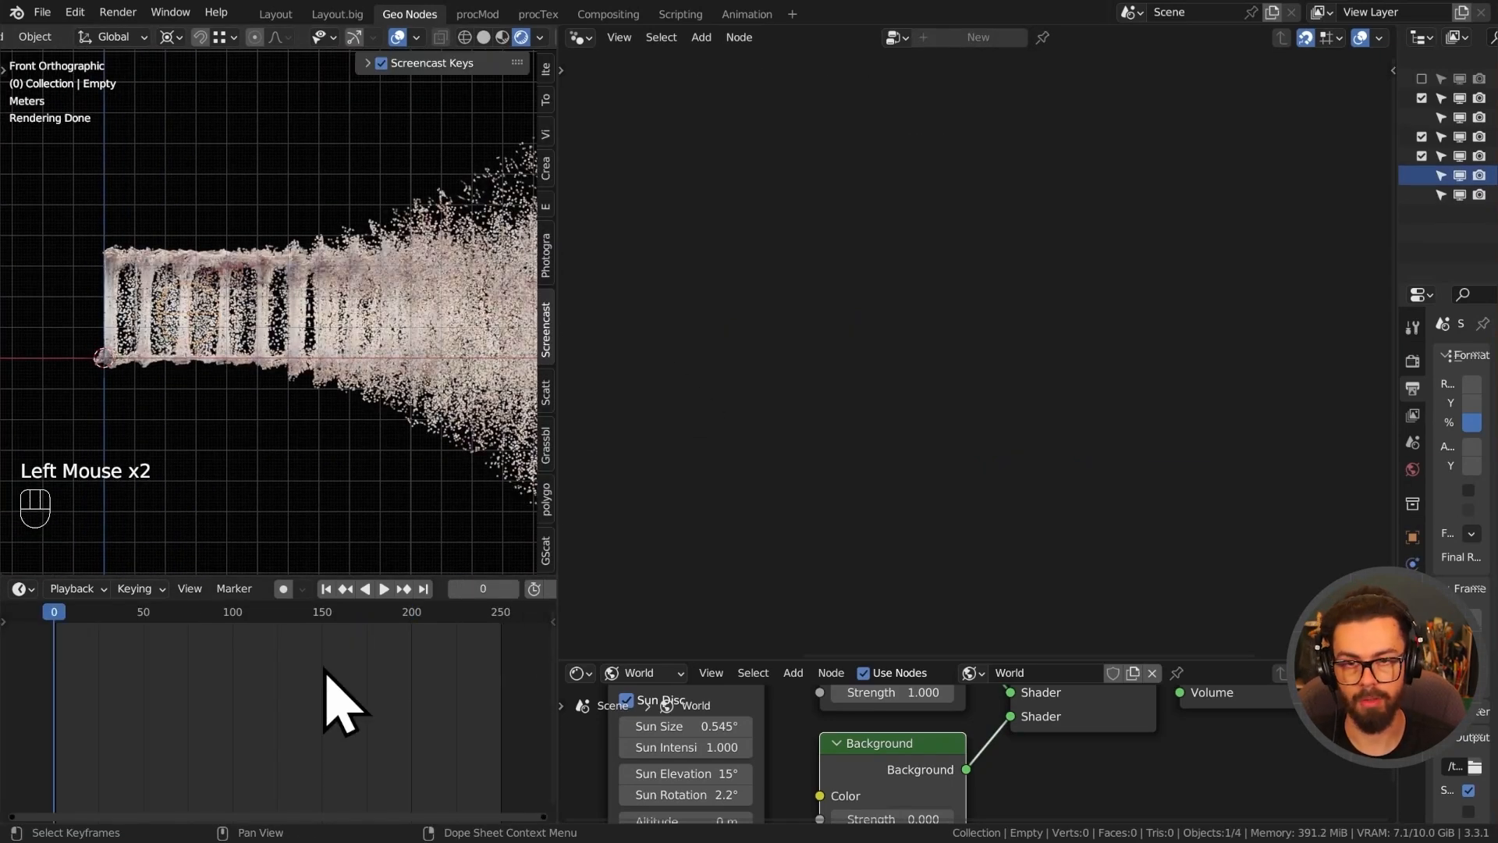
Hide the viewport sidebar and examine the scattered corridor from the front and right orthographic views.
{"action": "middle_click_drag", "start_coordinate": [341, 422], "coordinate": [261, 395], "text": "shift"}
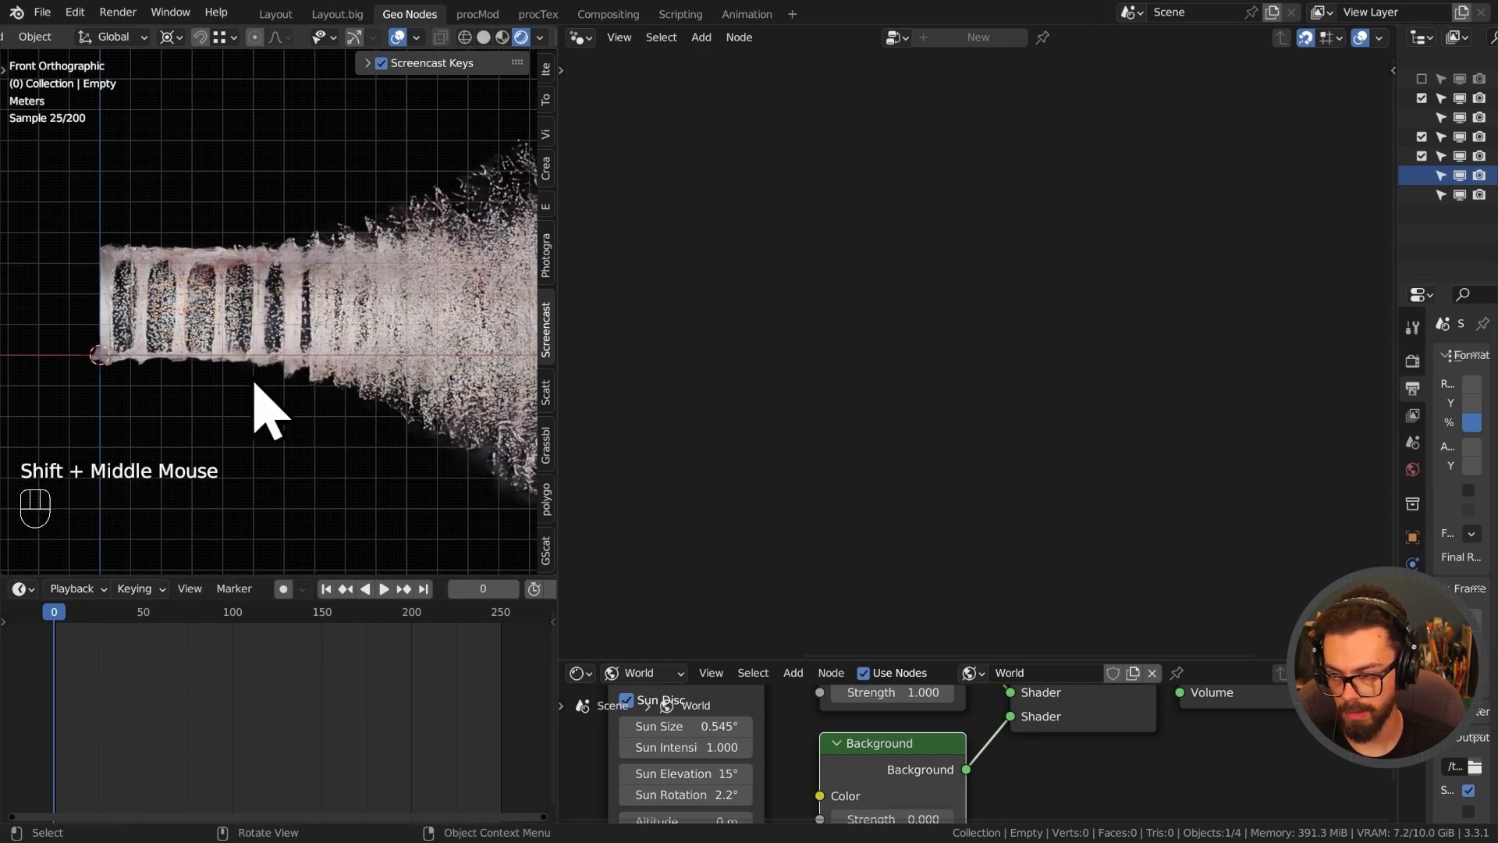
{"action": "key", "text": "n"}
{"action": "key", "text": "KP_1"}
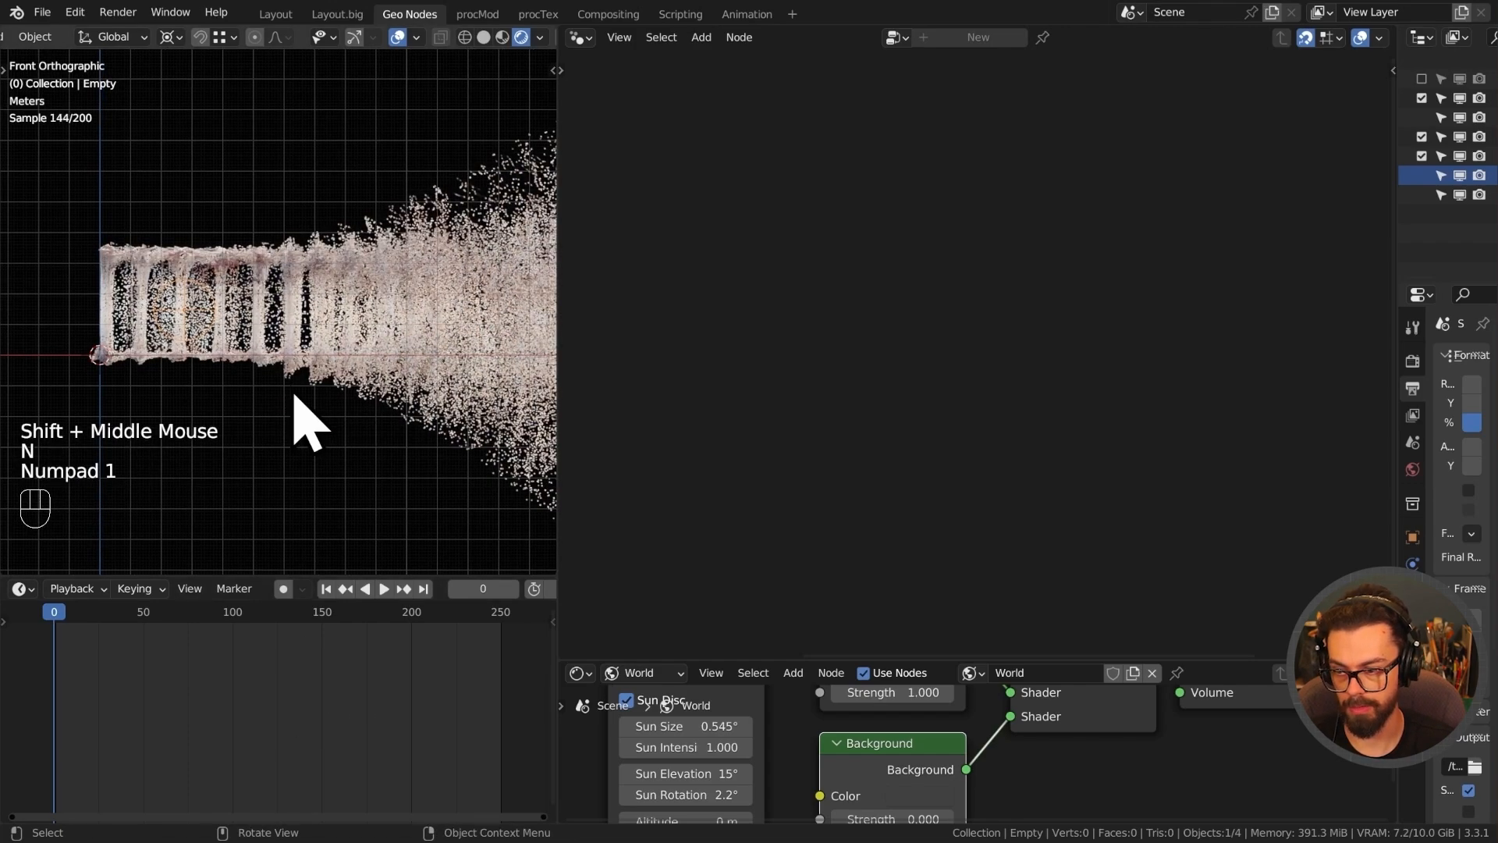
{"action": "key", "text": "KP_3"}
{"action": "scroll", "coordinate": [295, 418], "scroll_direction": "down", "scroll_amount": 2}
{"action": "middle_click_drag", "start_coordinate": [294, 418], "coordinate": [395, 347], "text": "shift"}
Mute the final Set Position node in the Plane's geometry node tree.
{"action": "left_click", "coordinate": [396, 347]}
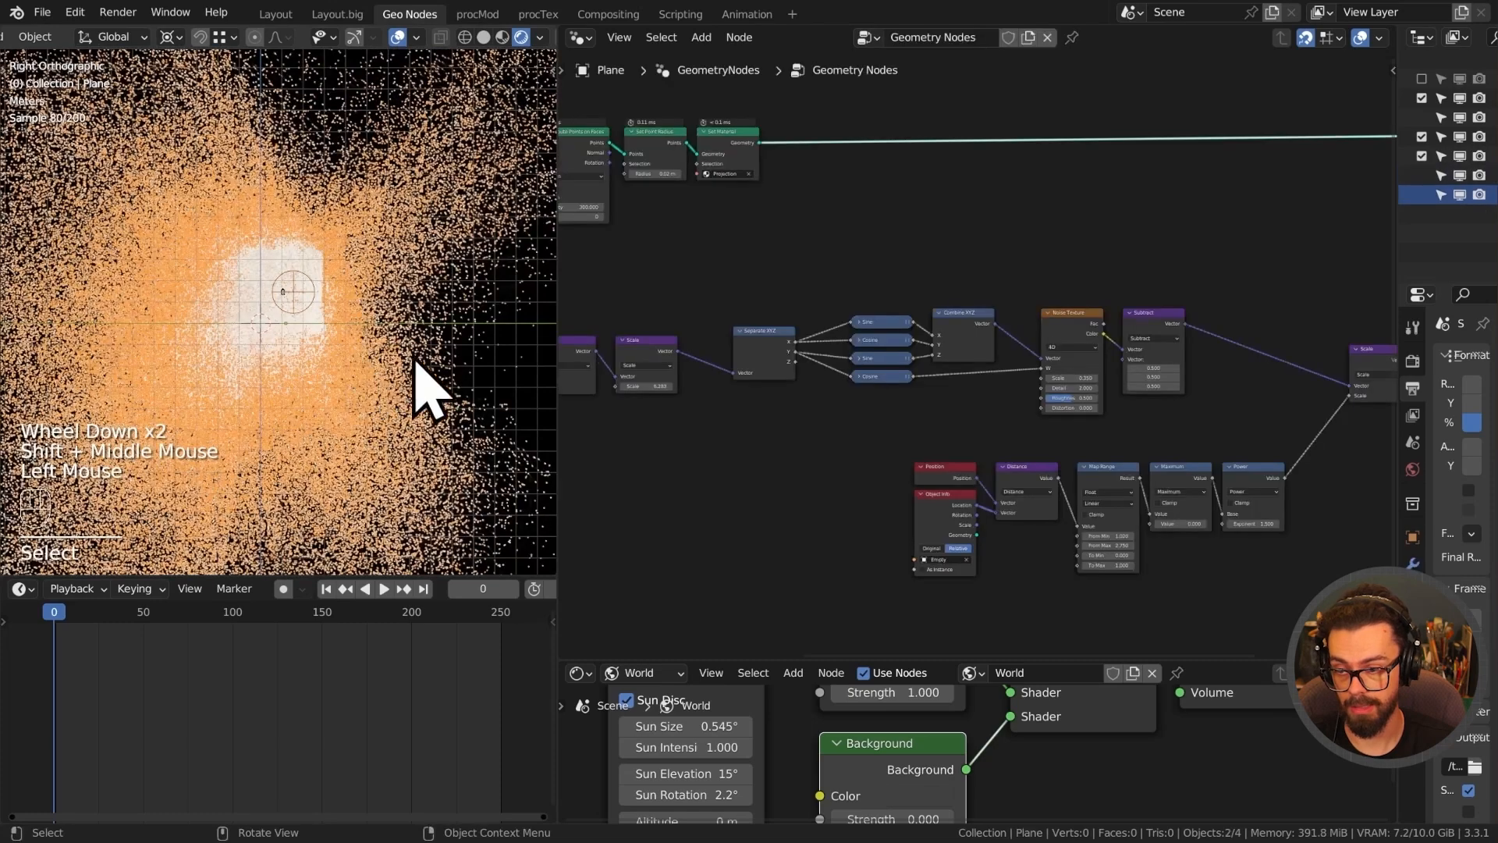
{"action": "middle_click_drag", "start_coordinate": [1136, 378], "coordinate": [1049, 364]}
{"action": "left_click_drag", "start_coordinate": [1047, 360], "coordinate": [1225, 156]}
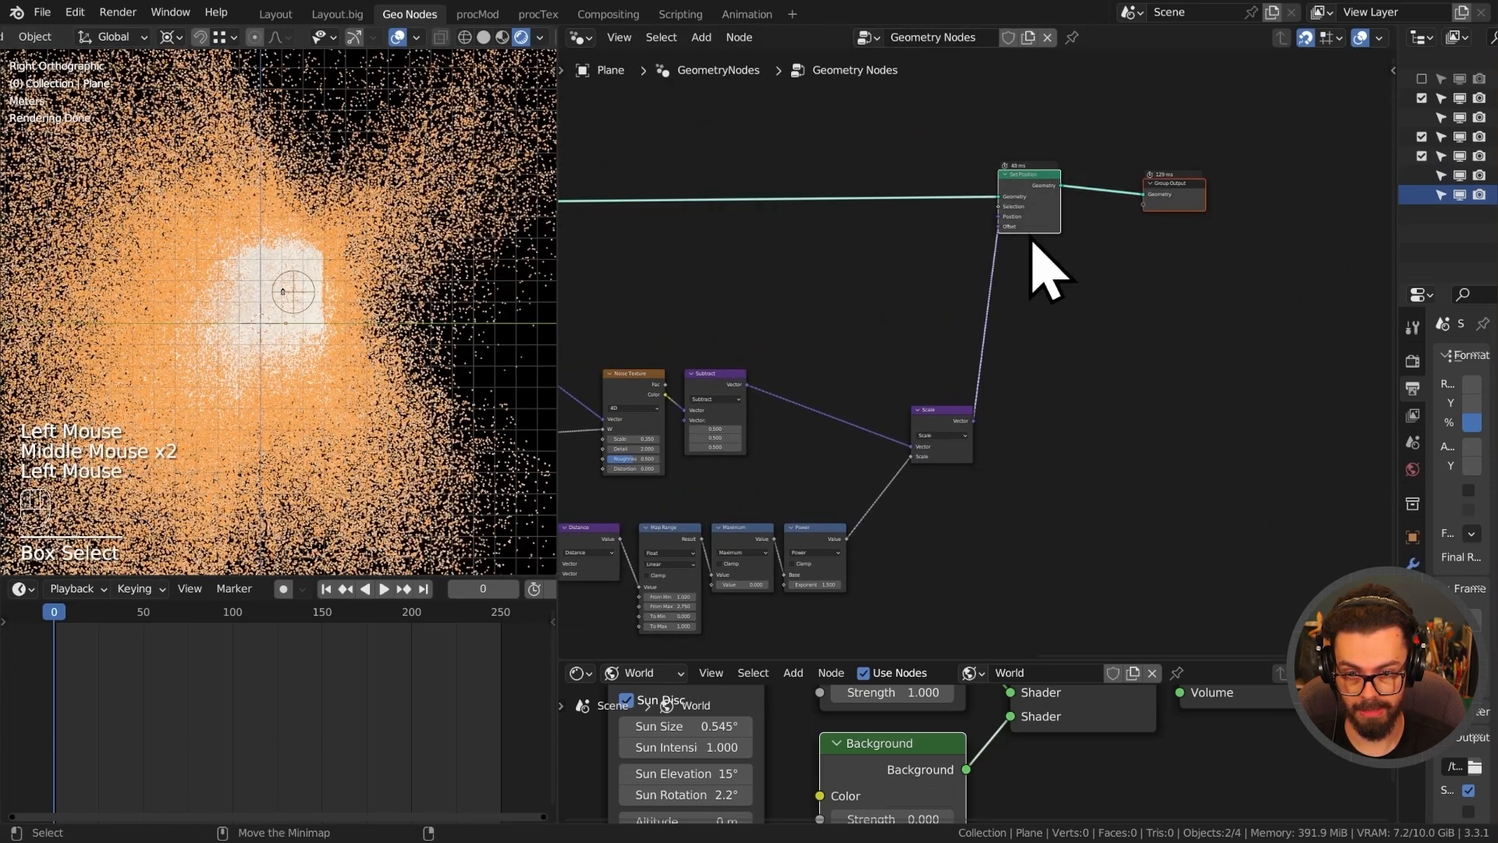
{"action": "key", "text": "g"}
{"action": "left_click", "coordinate": [1115, 292]}
{"action": "key", "text": "m"}
Move the Empty to the middle of the archway in the right orthographic view.
{"action": "key", "text": "ctrl+space"}
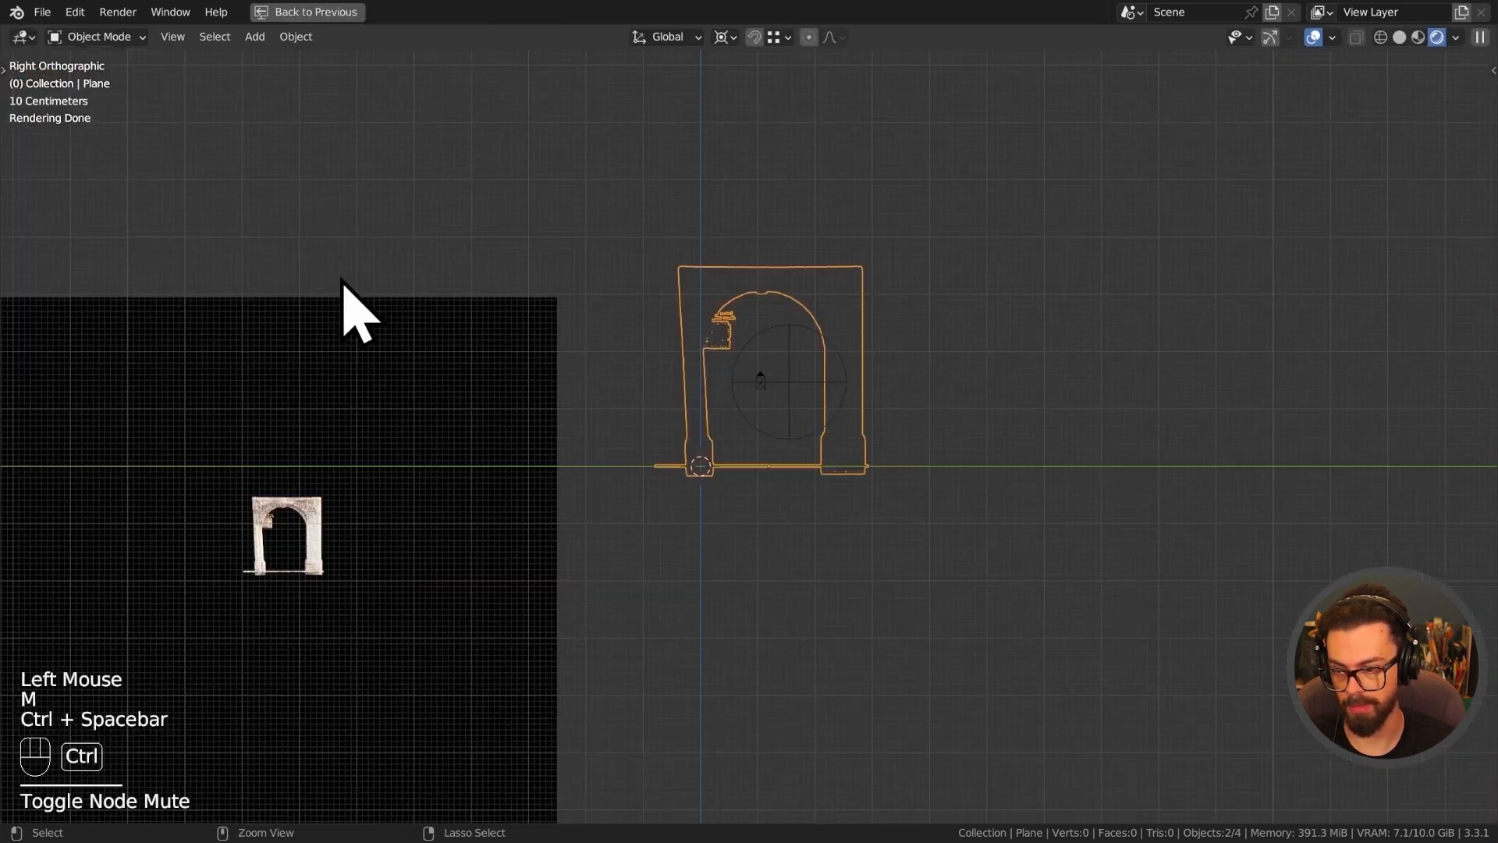
{"action": "scroll", "coordinate": [663, 425], "scroll_direction": "up", "scroll_amount": 2}
{"action": "left_click", "coordinate": [833, 335]}
{"action": "key", "text": "g"}
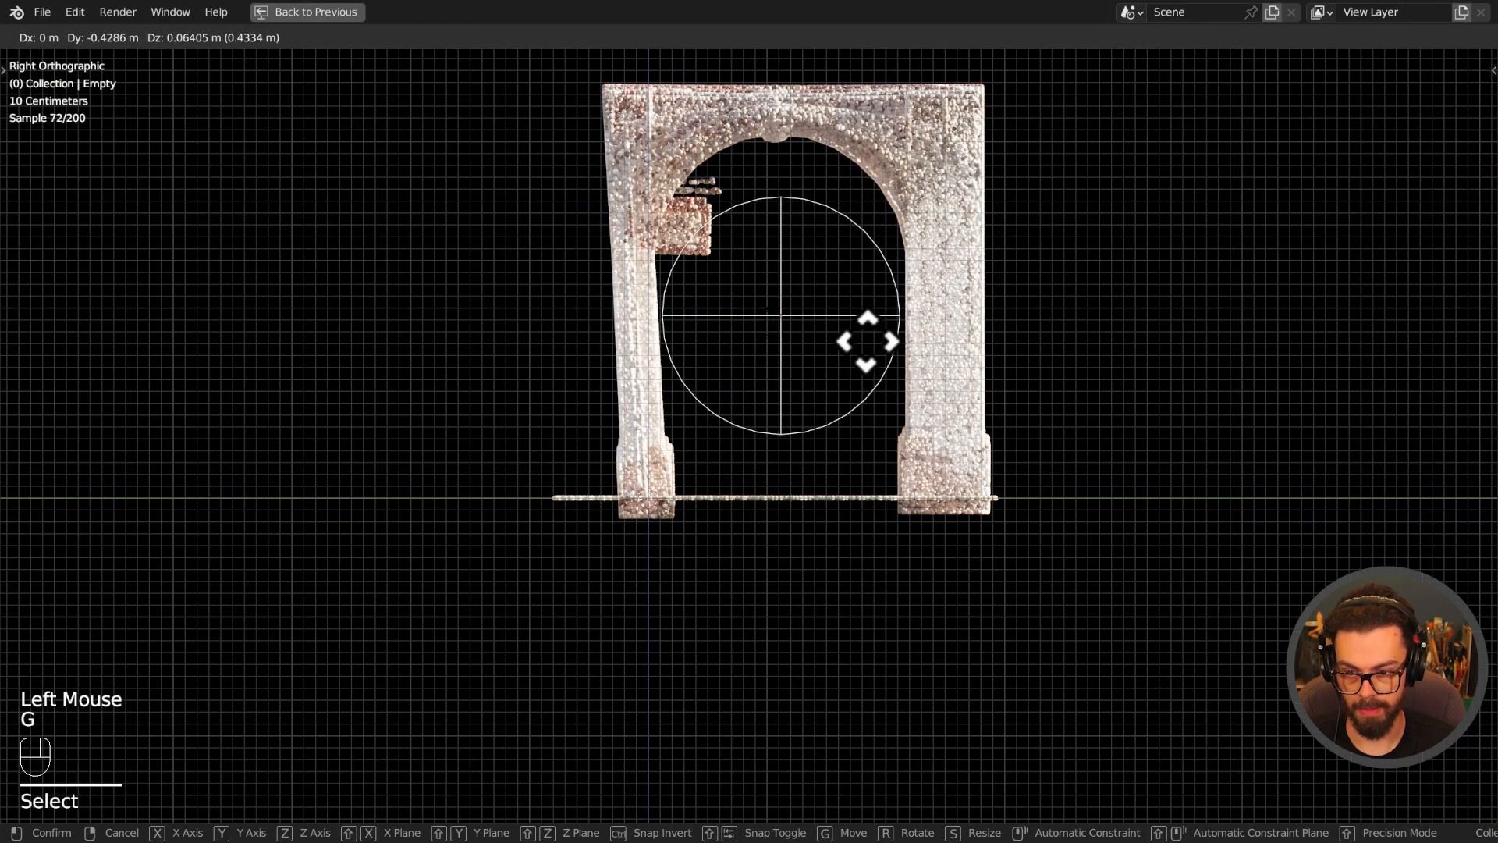
{"action": "left_click", "coordinate": [866, 339]}
Switch to the front orthographic view and set the Empty's X location to 10 m.
{"action": "key", "text": "KP_3"}
{"action": "key", "text": "KP_1"}
{"action": "middle_click_drag", "start_coordinate": [874, 386], "coordinate": [829, 468], "text": "shift"}
{"action": "scroll", "coordinate": [829, 468], "scroll_direction": "down", "scroll_amount": 2}
{"action": "key", "text": "n"}
{"action": "left_click", "coordinate": [1488, 90]}
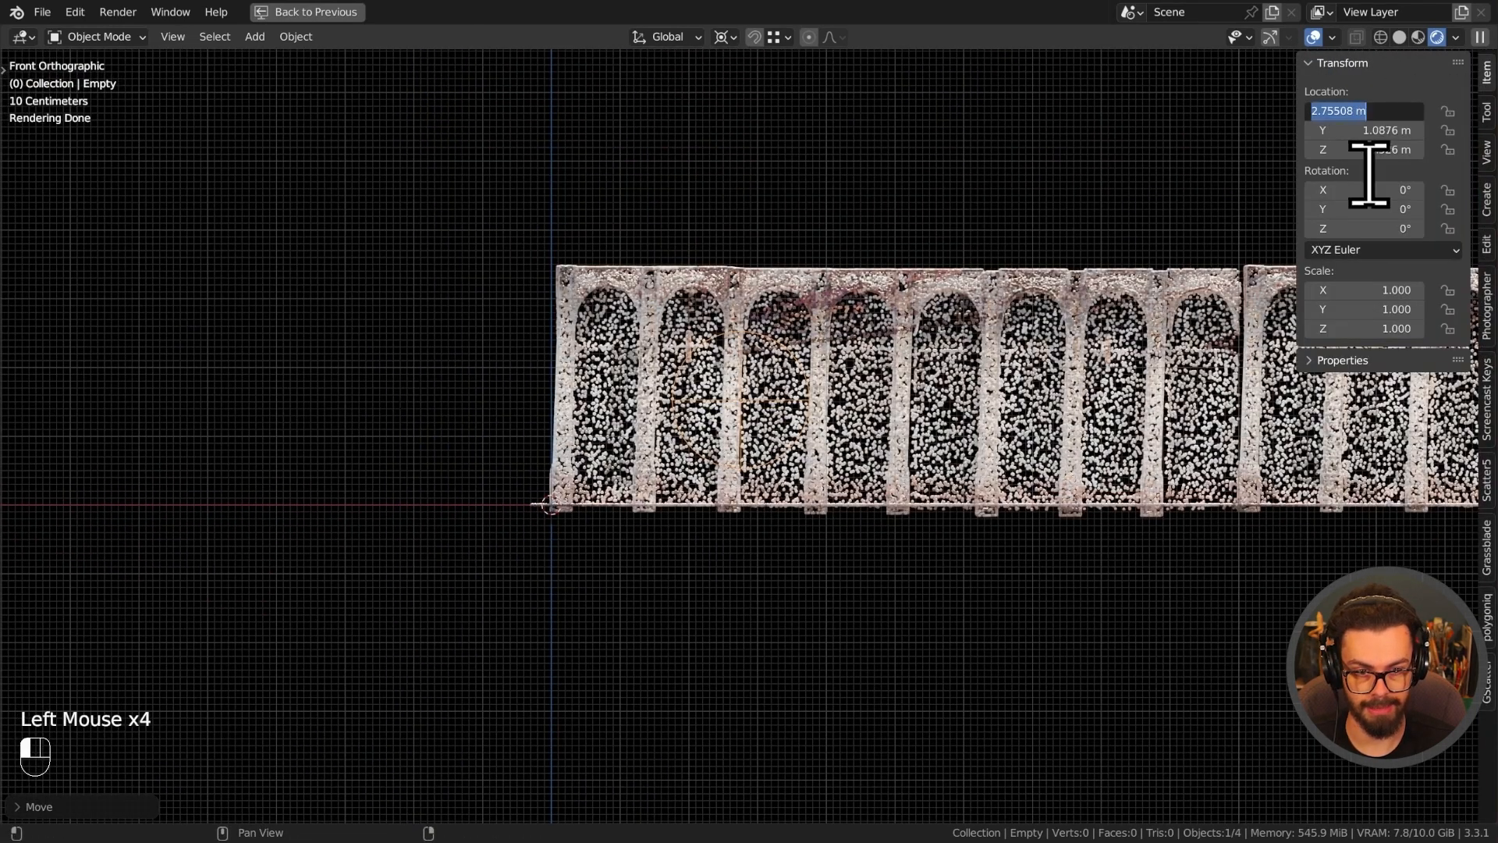
{"action": "type", "text": "10"}
{"action": "key", "text": "Return"}
{"action": "middle_click_drag", "start_coordinate": [1013, 207], "coordinate": [602, 203], "text": "shift"}
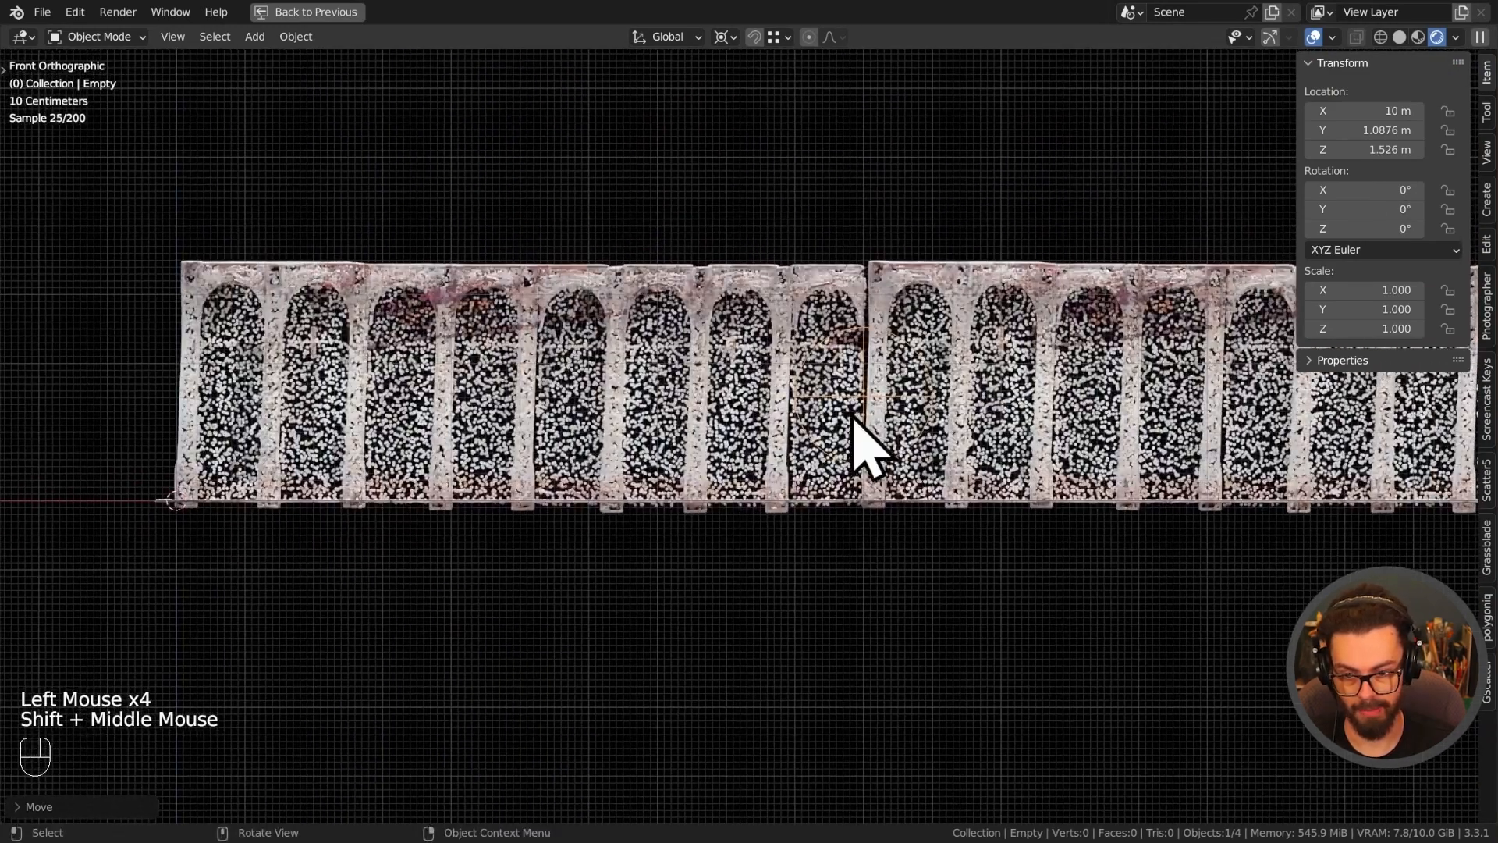
Insert keyframes for the Empty's location at frame 0.
{"action": "right_click", "coordinate": [1374, 110]}
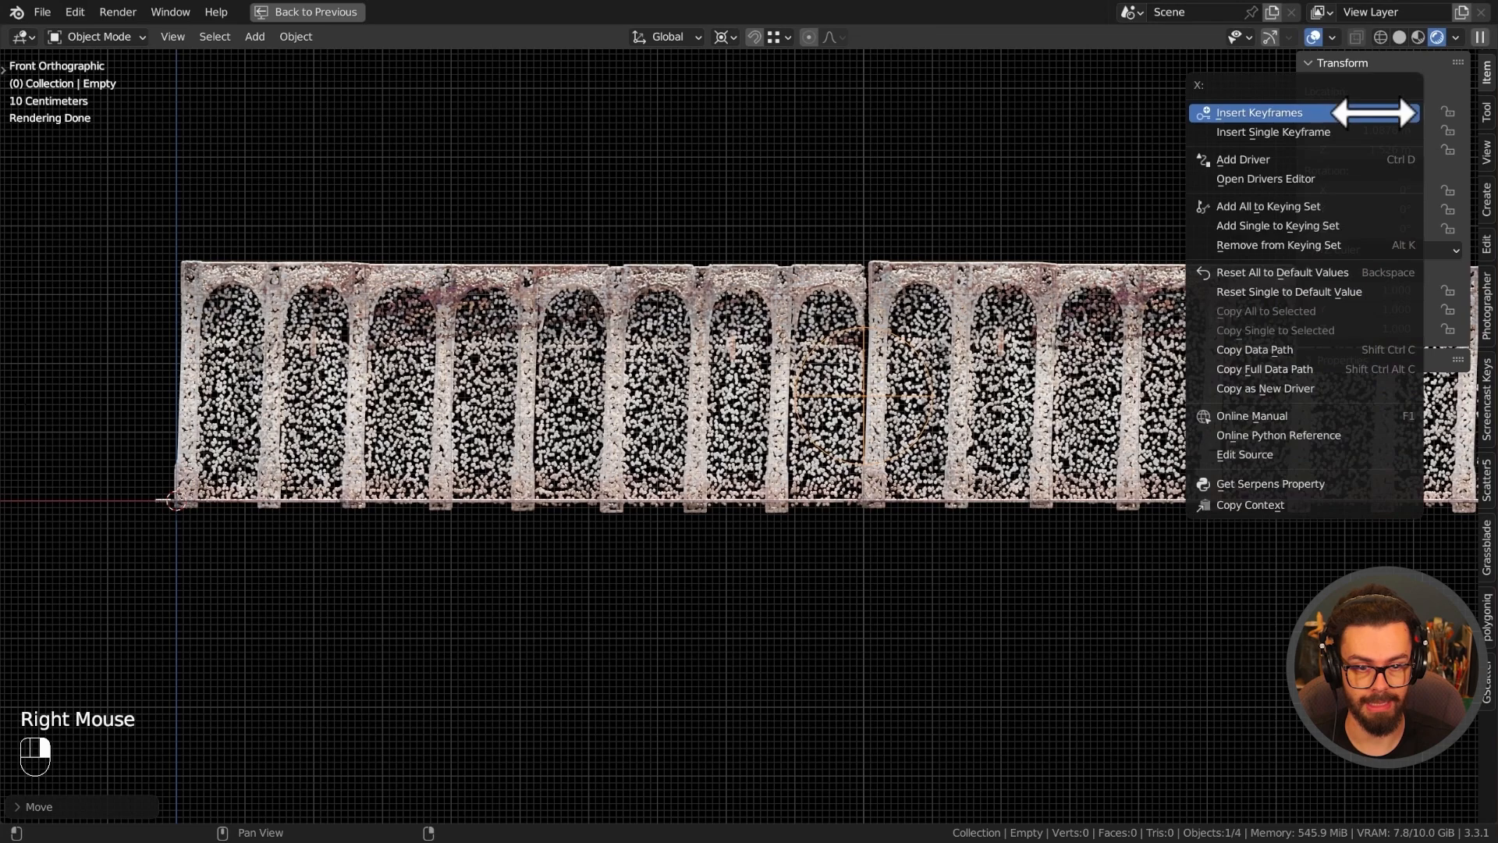
{"action": "left_click", "coordinate": [1358, 112]}
{"action": "middle_click_drag", "start_coordinate": [981, 228], "coordinate": [839, 223], "text": "shift"}
{"action": "key", "text": "ctrl+space"}
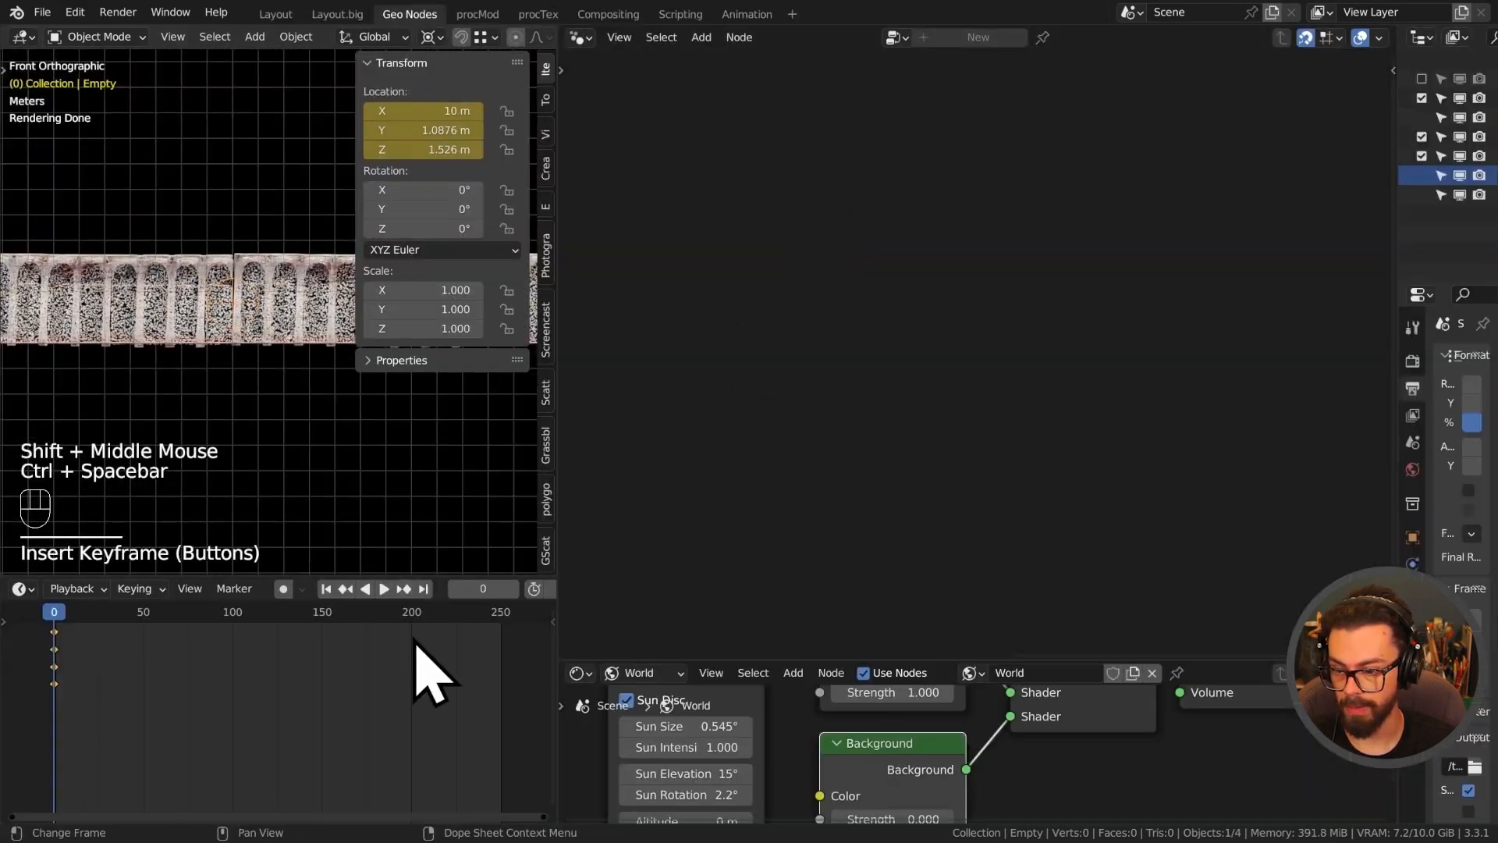
At frame 250, set the Empty's X location to 20 m and insert location keyframes.
{"action": "left_click", "coordinate": [494, 589]}
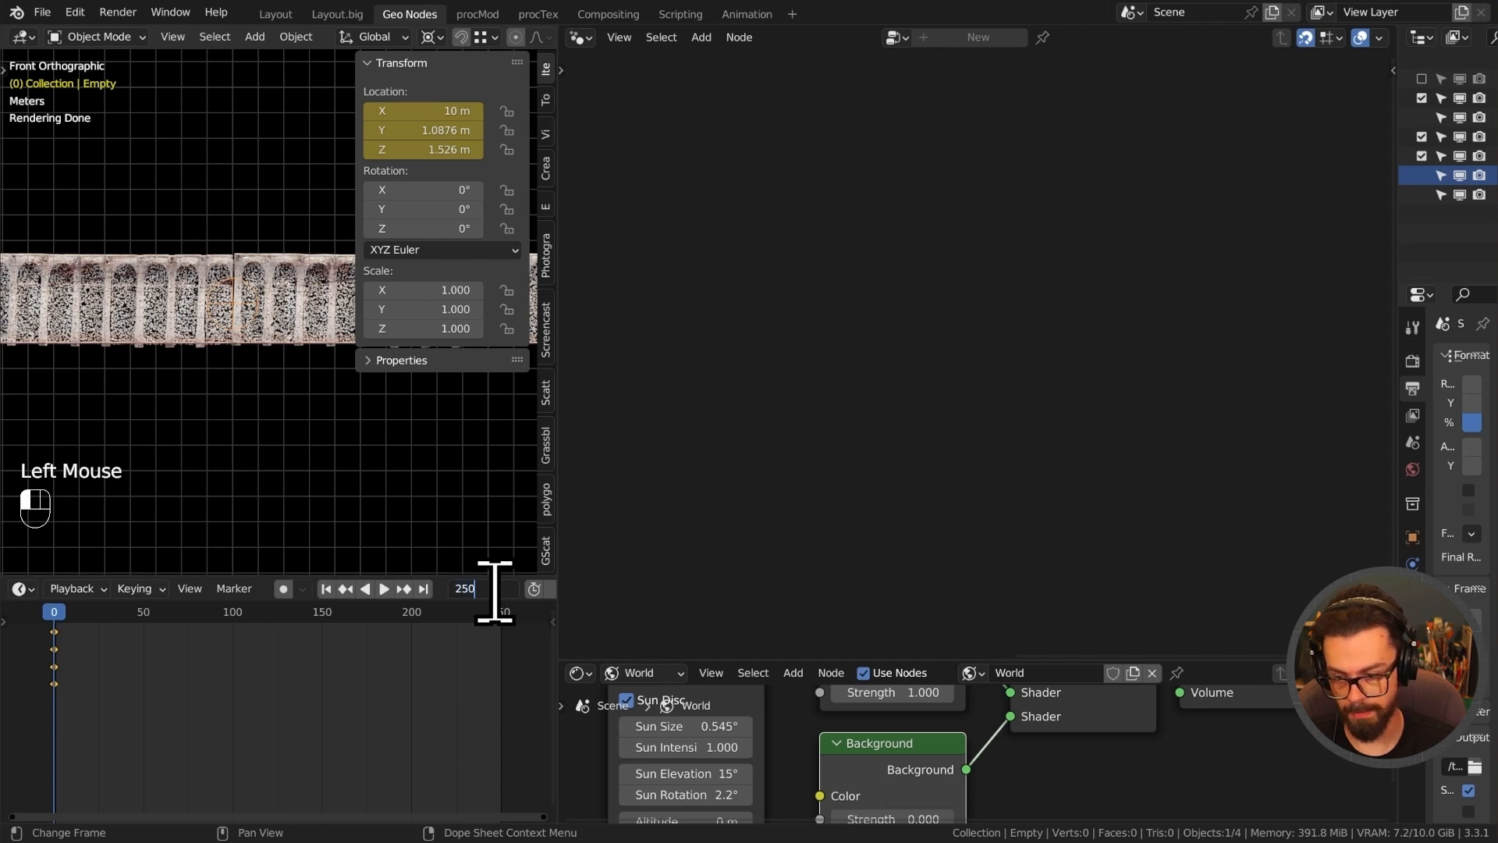
{"action": "type", "text": "250"}
{"action": "key", "text": "Return"}
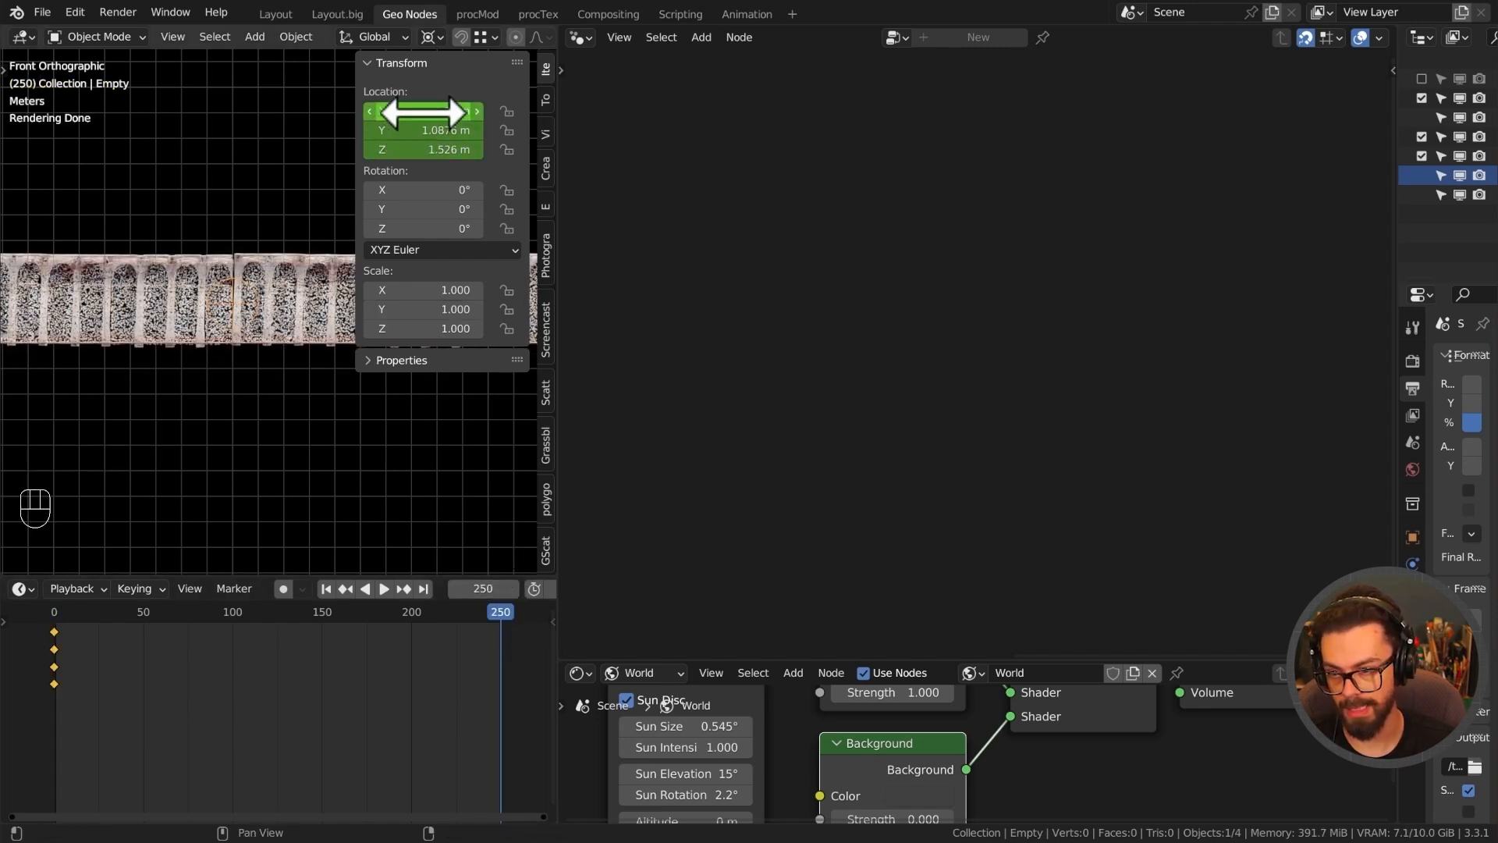
{"action": "left_click", "coordinate": [423, 111]}
{"action": "key", "text": "Return"}
{"action": "right_click", "coordinate": [427, 113]}
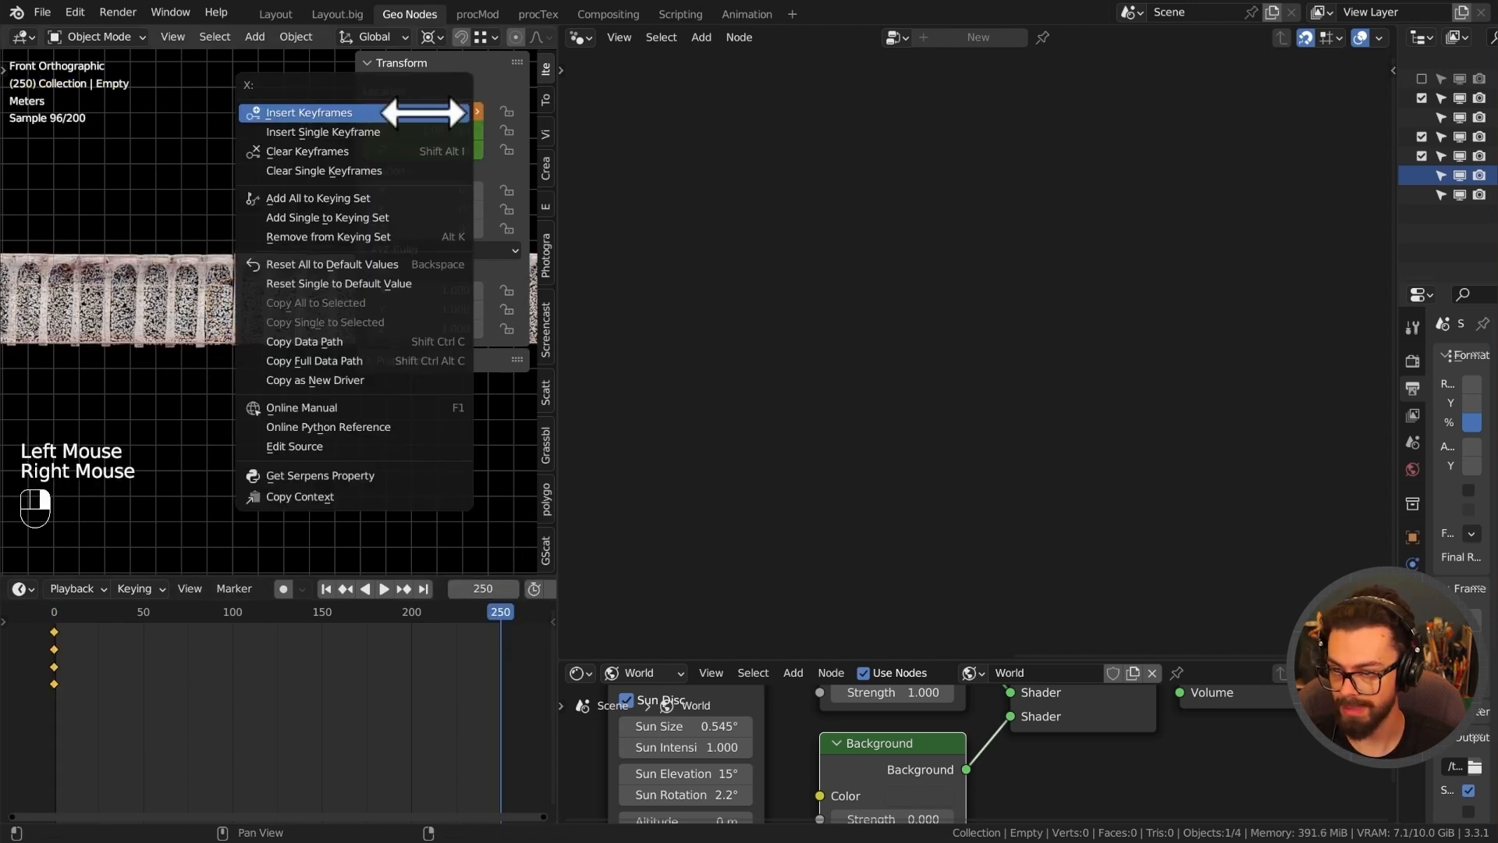
{"action": "left_click", "coordinate": [413, 114]}
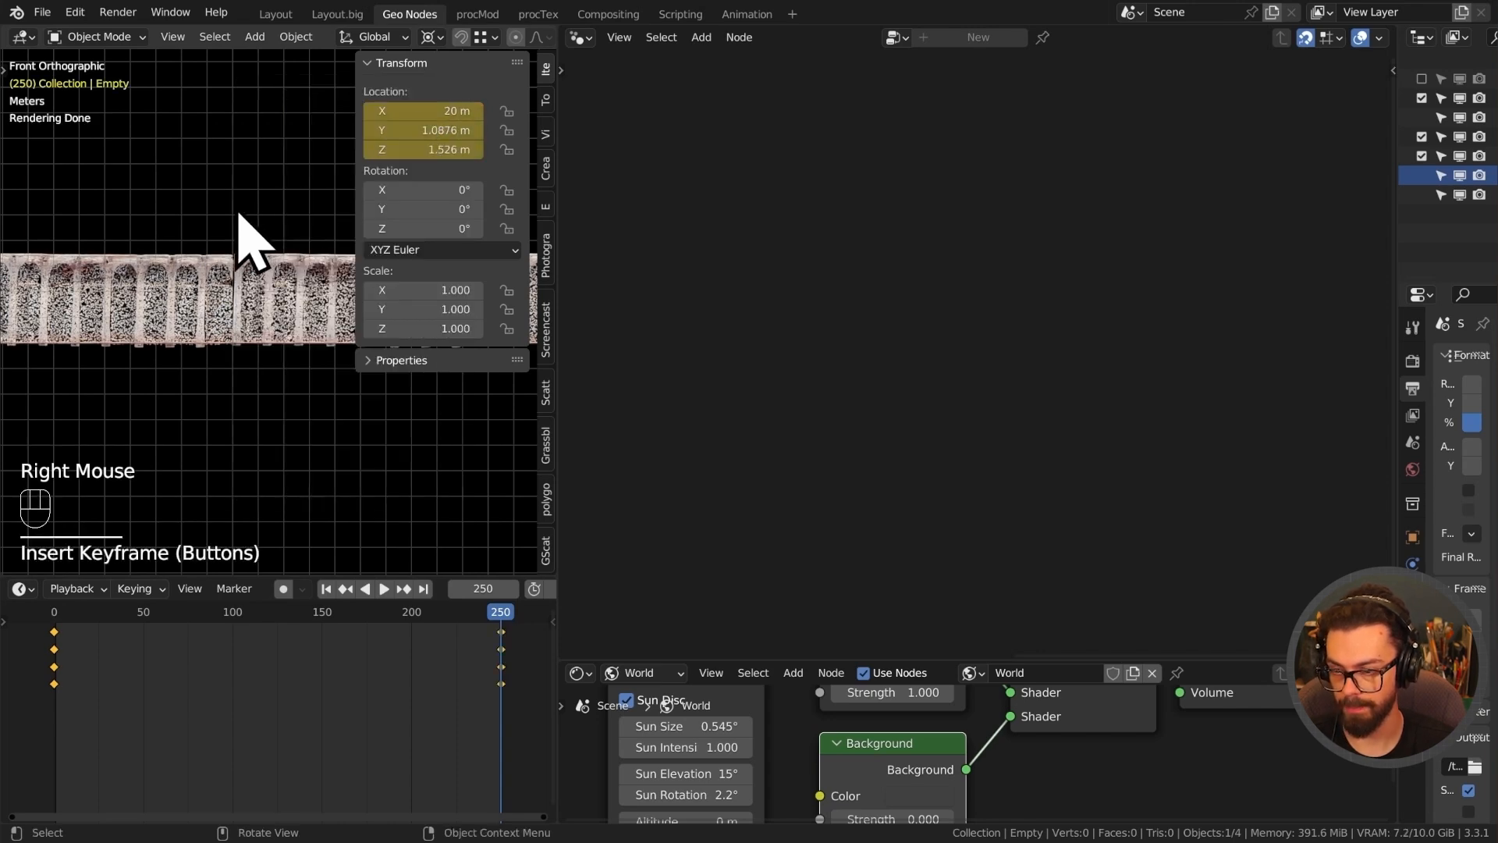
Hide the sidebar and scrub back through the animation to check the Empty's travel in the front view.
{"action": "key", "text": "n"}
{"action": "scroll", "coordinate": [249, 219], "scroll_direction": "down", "scroll_amount": 2}
{"action": "key", "text": "ctrl+space"}
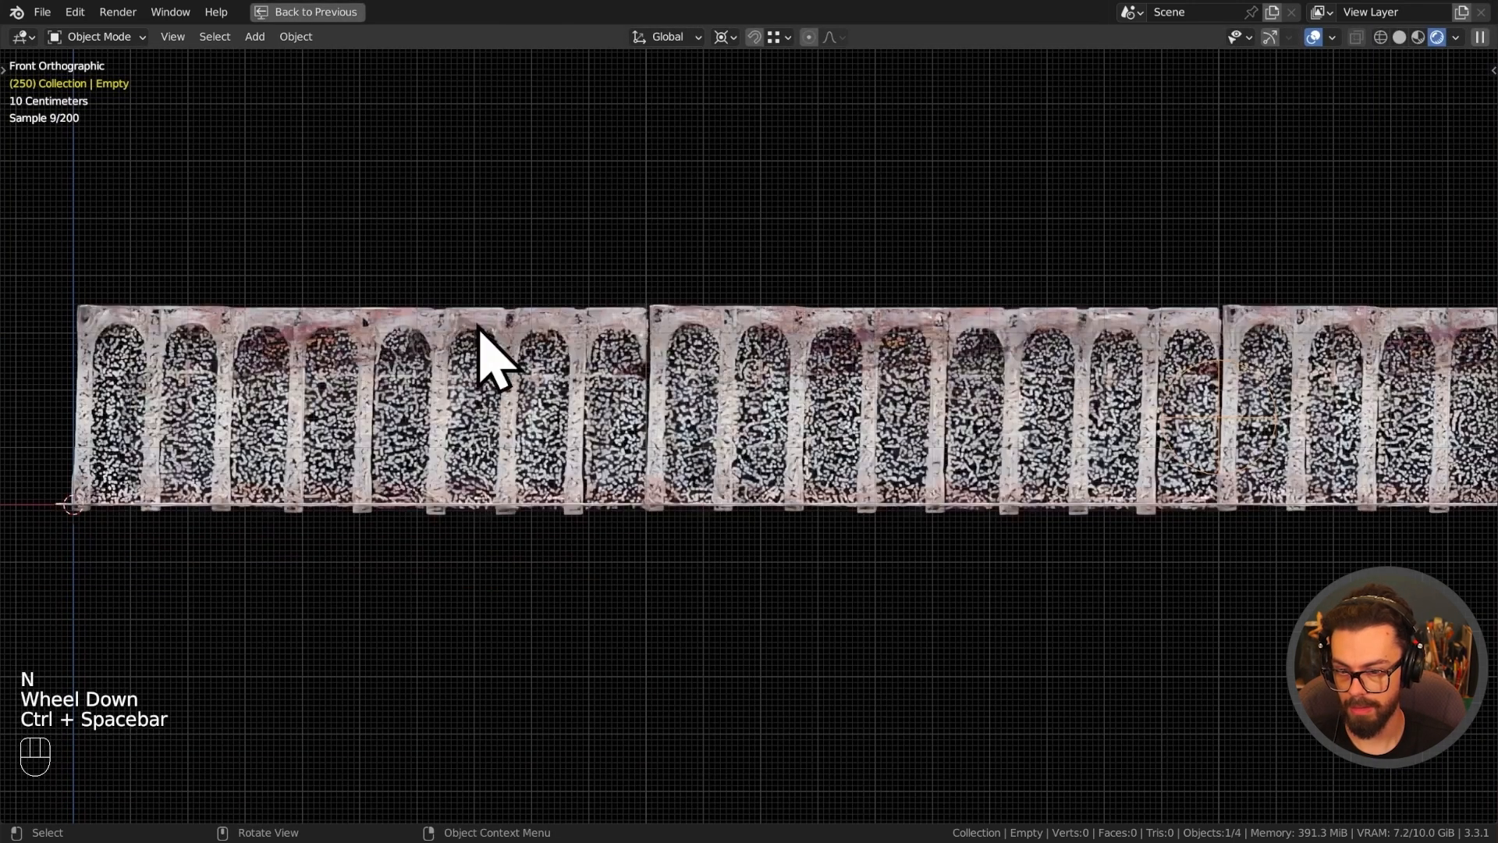
{"action": "scroll", "coordinate": [703, 285], "scroll_direction": "up", "scroll_amount": 7, "text": "alt"}
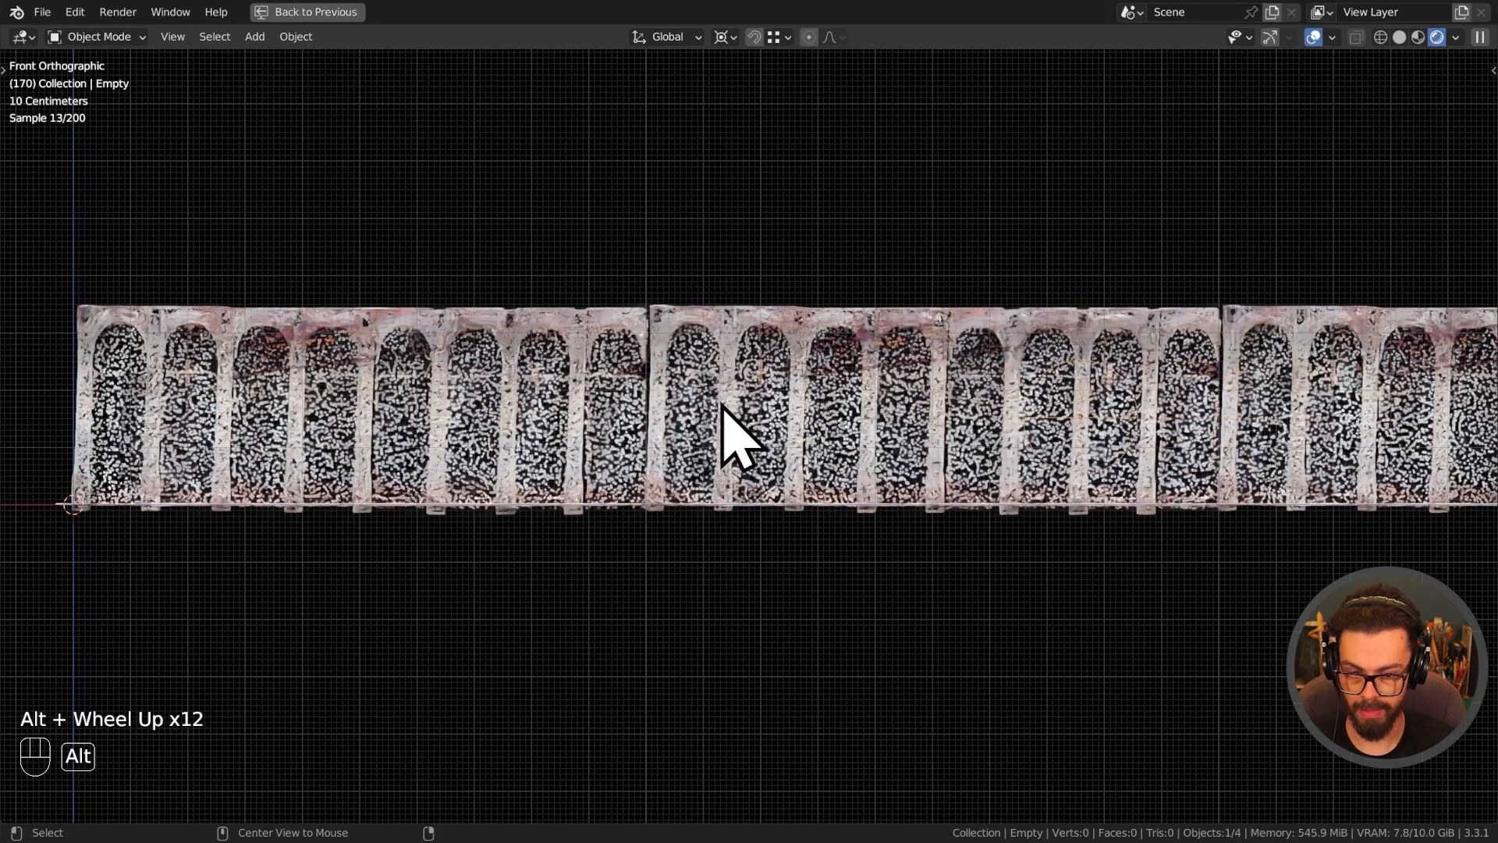
{"action": "scroll", "coordinate": [720, 394], "scroll_direction": "up", "scroll_amount": 9, "text": "alt"}
Switch the viewport to solid shading and scrub the animation to examine the Empty moving through the corridor in perspective.
{"action": "mouse_move", "coordinate": [749, 489]}
{"action": "middle_mouse_down"}
{"action": "mouse_move", "coordinate": [895, 576]}
{"action": "mouse_move", "coordinate": [999, 582]}
{"action": "mouse_move", "coordinate": [733, 444]}
{"action": "middle_mouse_up"}
{"action": "key", "text": "z"}
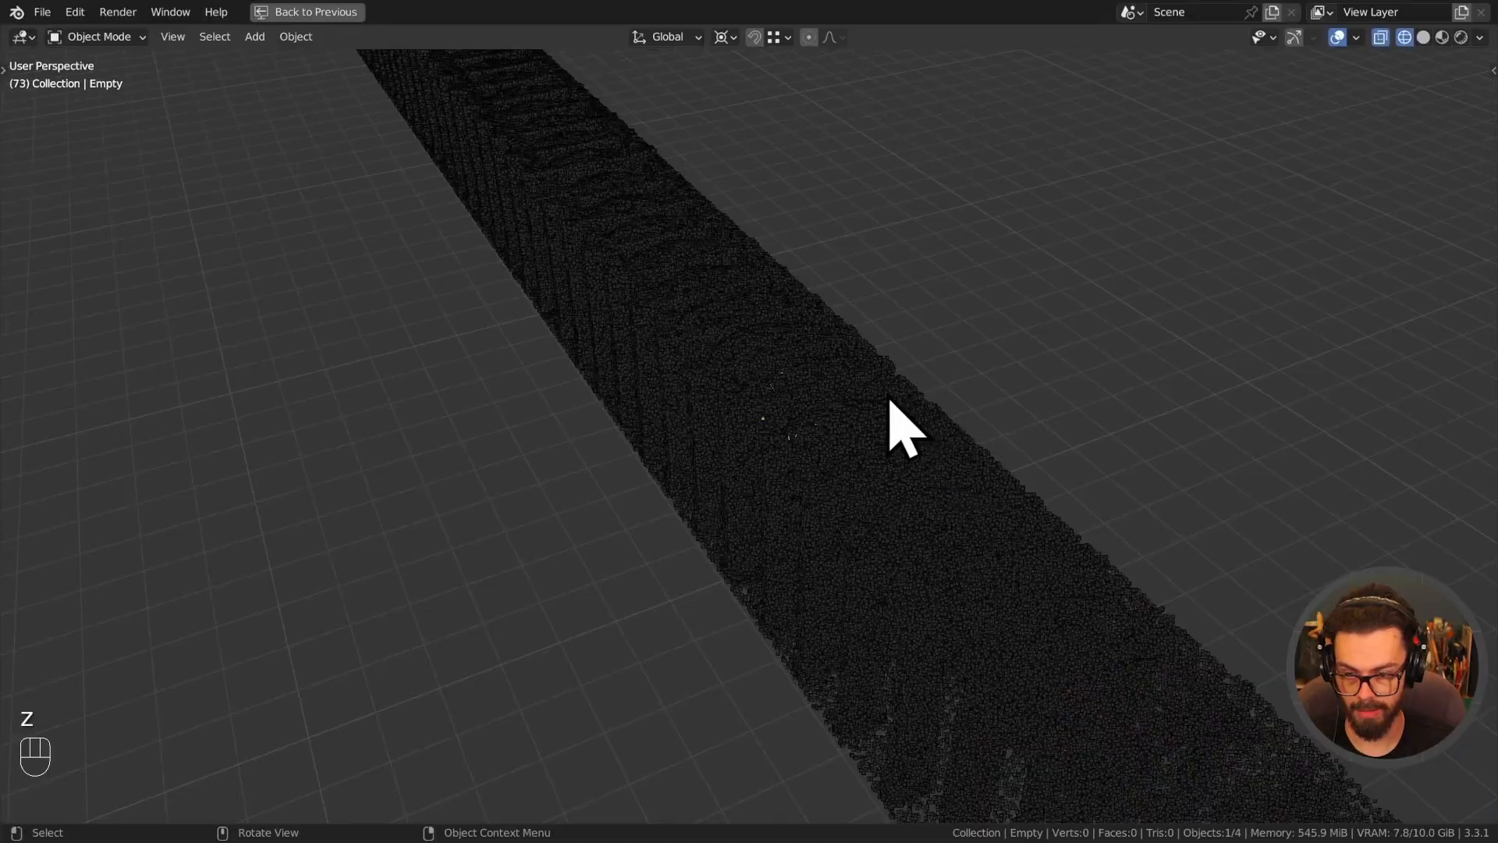
{"action": "key", "text": "z"}
{"action": "middle_click_drag", "start_coordinate": [976, 421], "coordinate": [803, 418]}
{"action": "key", "text": "z"}
{"action": "middle_click_drag", "start_coordinate": [1087, 401], "coordinate": [1038, 399]}
{"action": "middle_click_drag", "start_coordinate": [793, 394], "coordinate": [986, 435]}
{"action": "scroll", "coordinate": [967, 434], "scroll_direction": "down", "scroll_amount": 2, "text": "alt"}
{"action": "scroll", "coordinate": [960, 438], "scroll_direction": "down", "scroll_amount": 2, "text": "alt"}
{"action": "scroll", "coordinate": [959, 439], "scroll_direction": "up", "scroll_amount": 6, "text": "alt"}
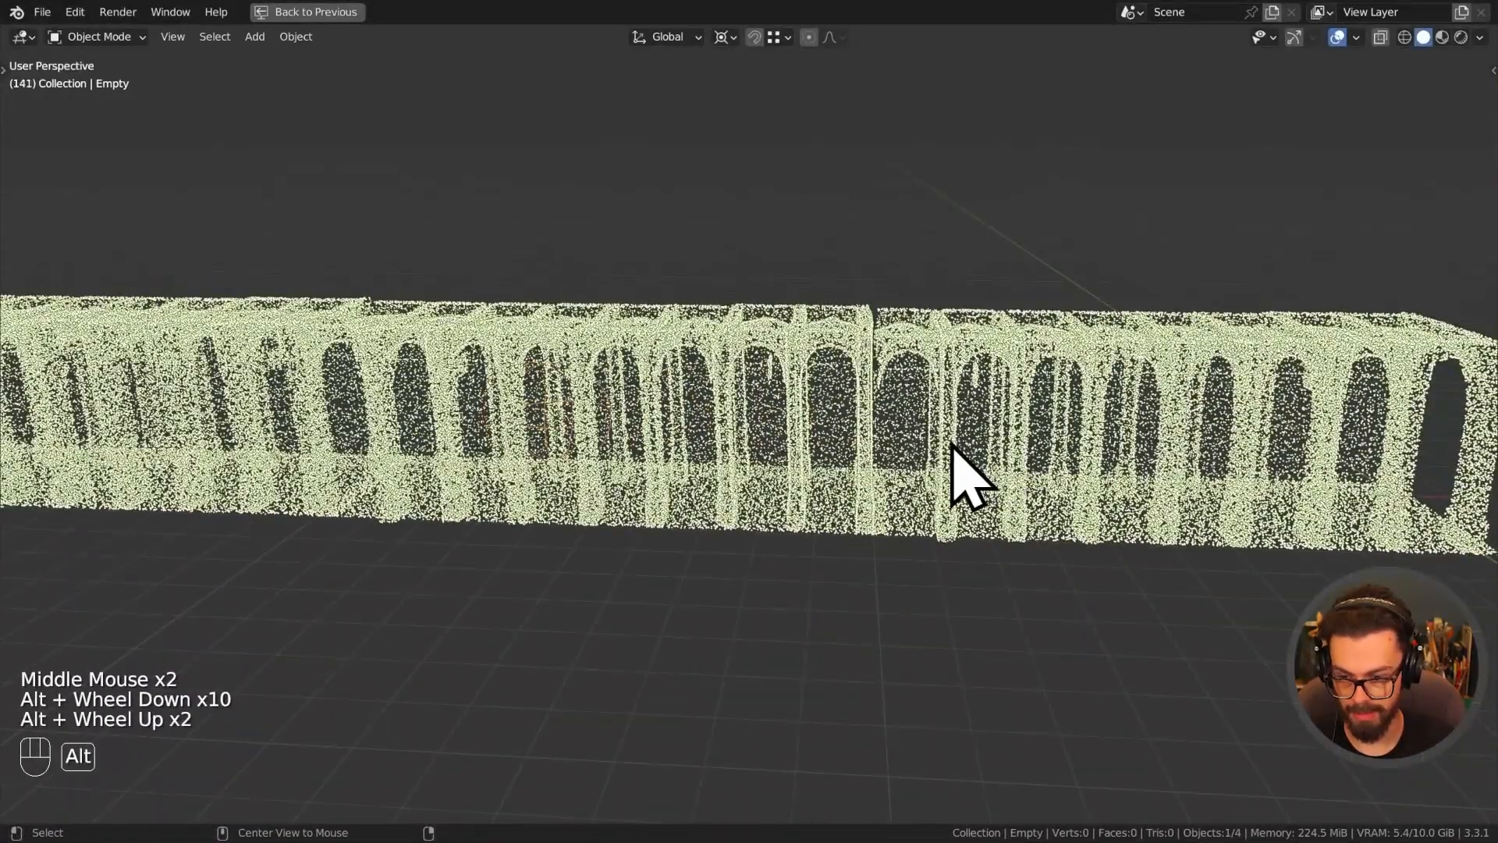
{"action": "key", "text": "ctrl+space"}
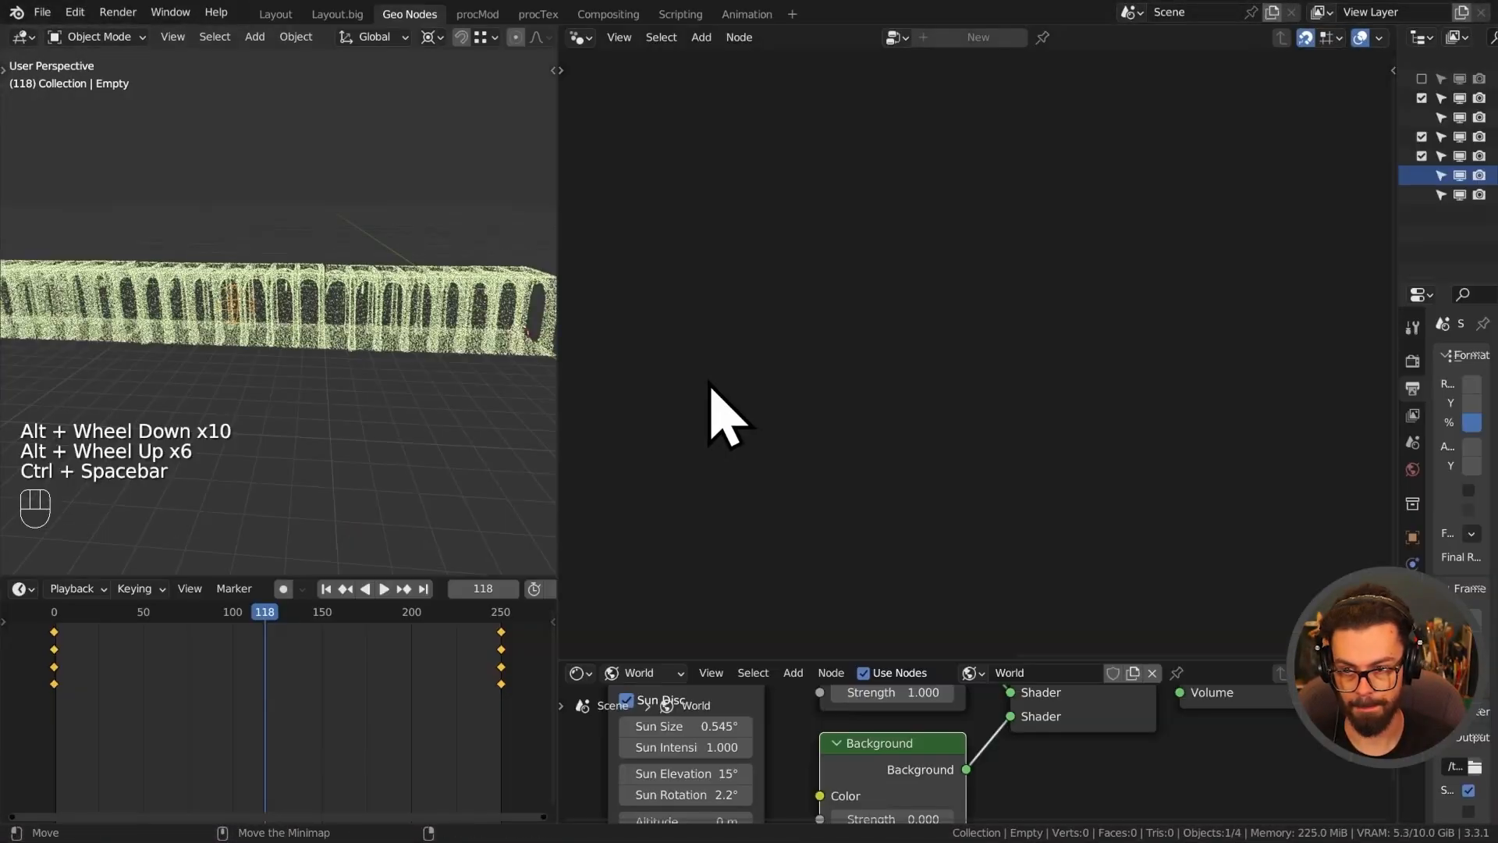
Set all of the Empty's keyframes to linear interpolation in the Graph Editor and save the file.
{"action": "key", "text": "ctrl+Tab"}
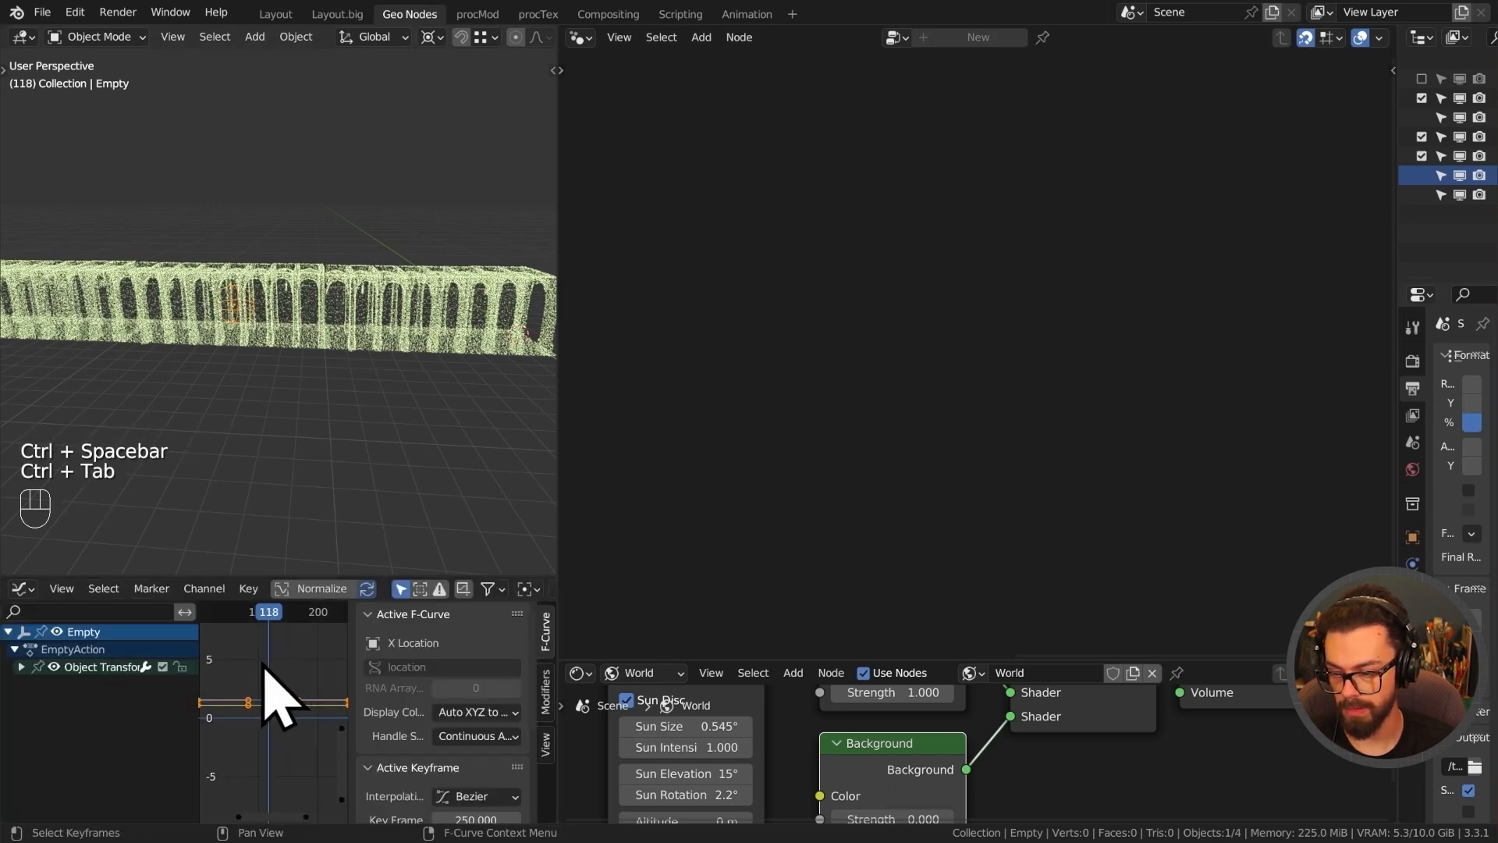
{"action": "left_click_drag", "start_coordinate": [195, 656], "coordinate": [127, 656]}
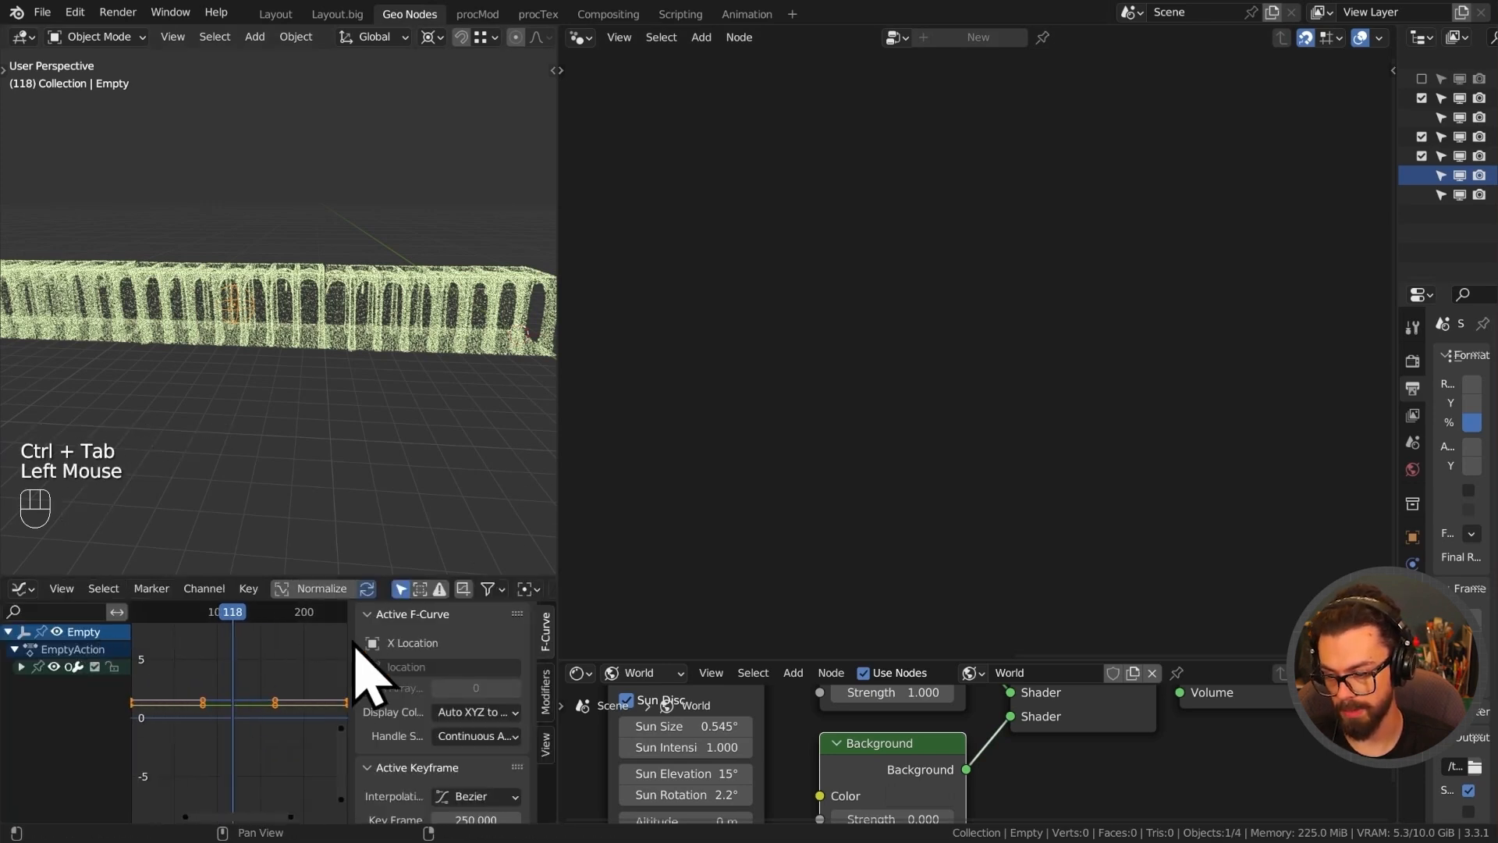
{"action": "left_click_drag", "start_coordinate": [346, 642], "coordinate": [575, 659]}
{"action": "key", "text": "a"}
{"action": "key", "text": "Home"}
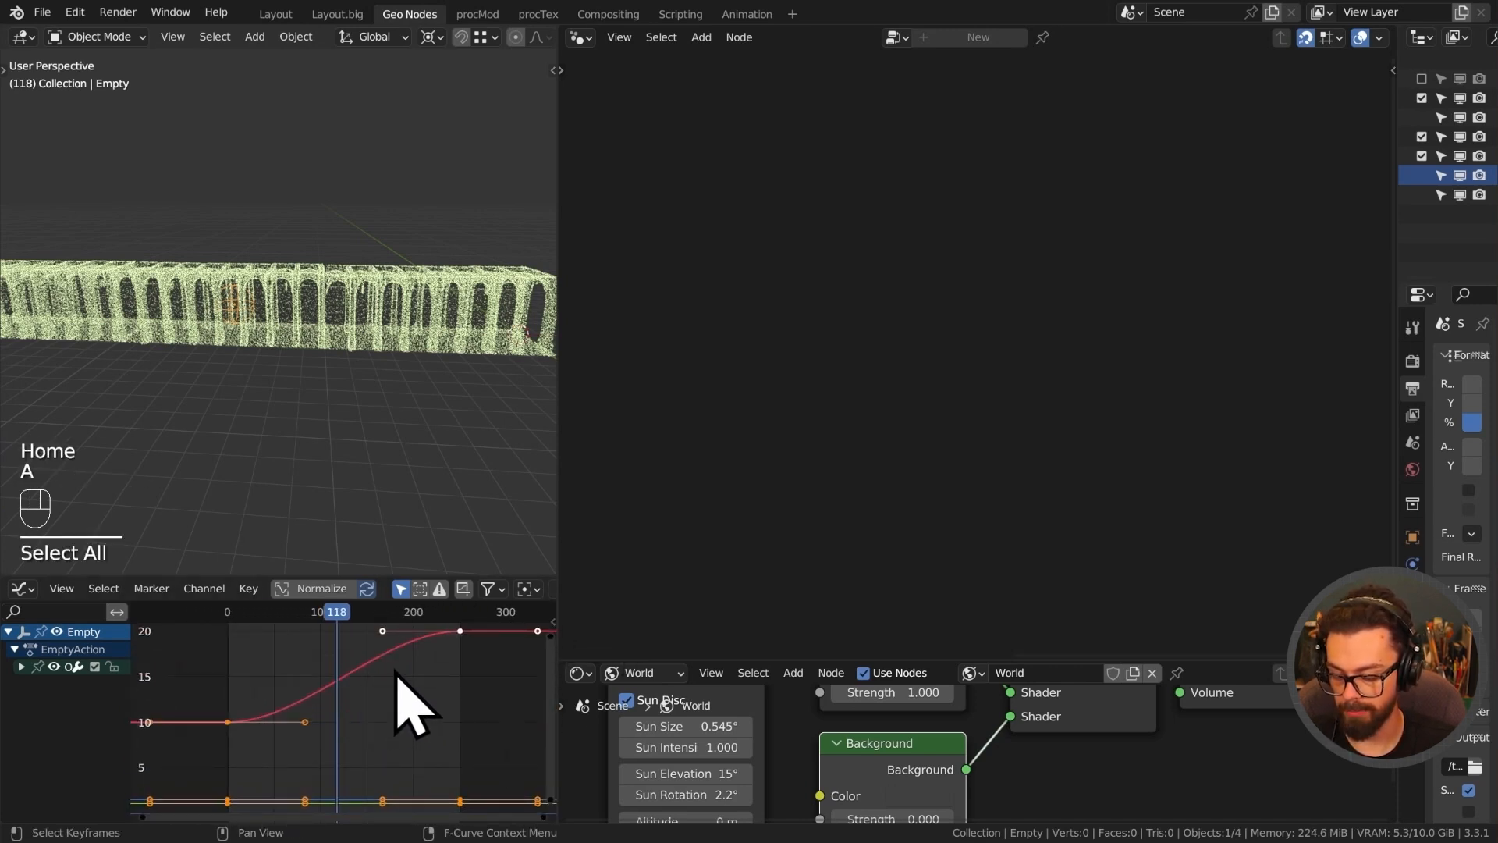
{"action": "key", "text": "t"}
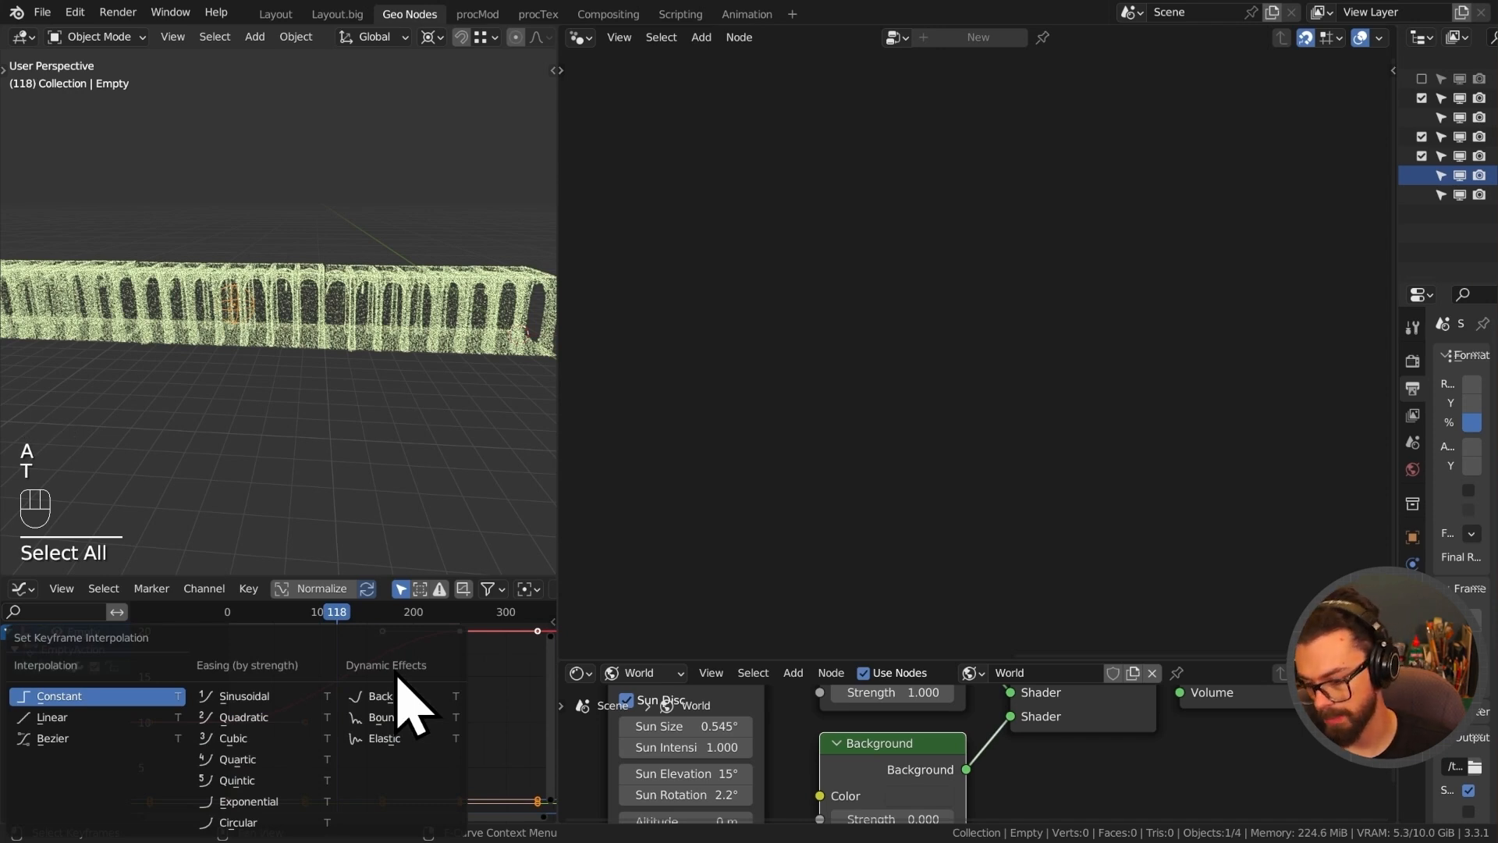
{"action": "left_click", "coordinate": [108, 717]}
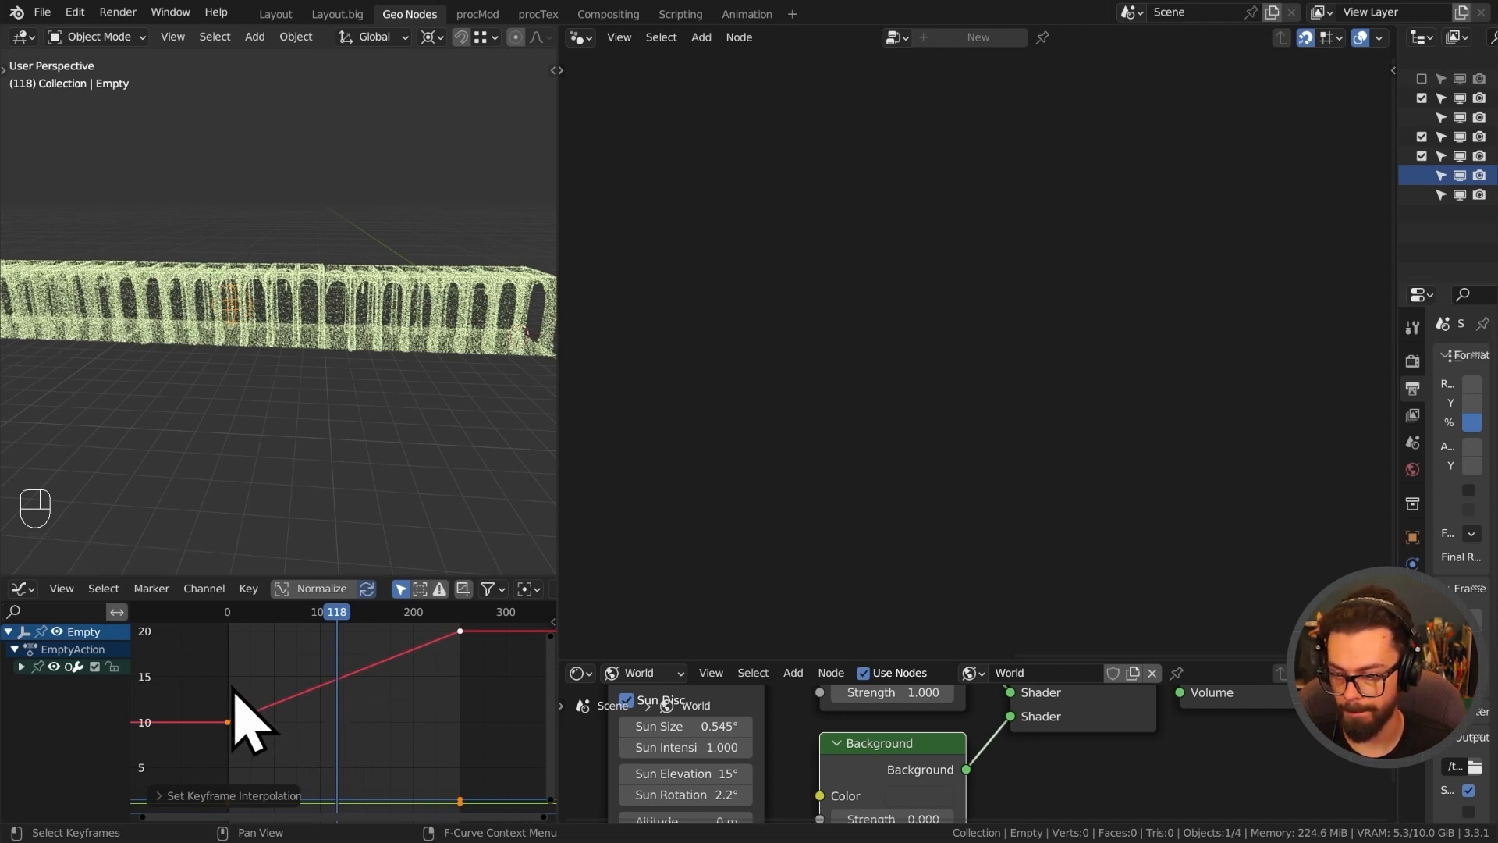
{"action": "key", "text": "ctrl+s"}
{"action": "key", "text": "ctrl+Tab"}
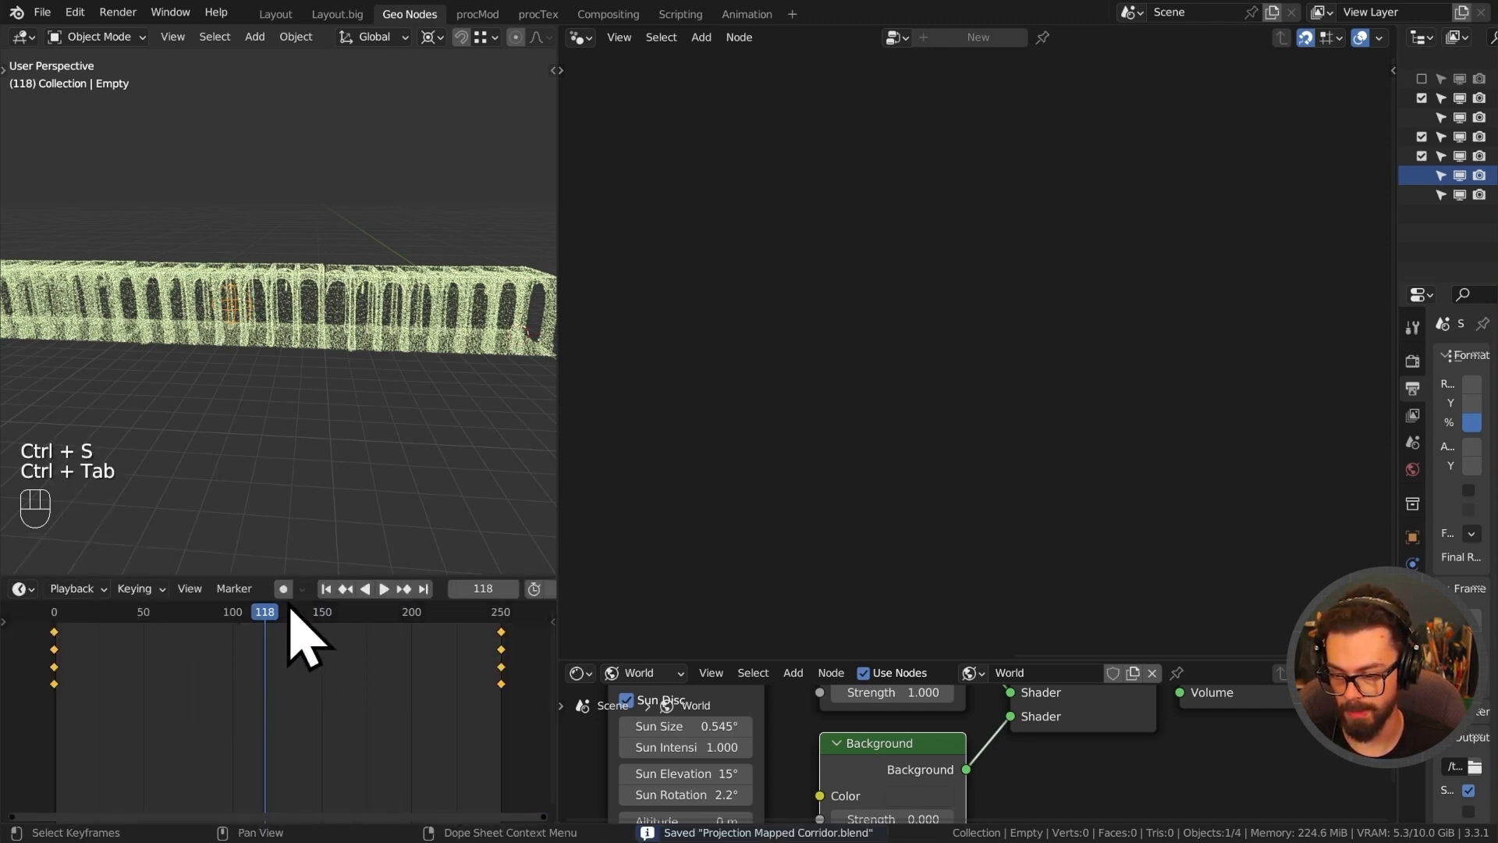
Enlarge the 3D viewport over the timeline and widen the Outliner and Properties editors.
{"action": "left_click_drag", "start_coordinate": [293, 576], "coordinate": [269, 689]}
{"action": "left_click", "coordinate": [211, 394]}
{"action": "middle_click_drag", "start_coordinate": [211, 394], "coordinate": [156, 414]}
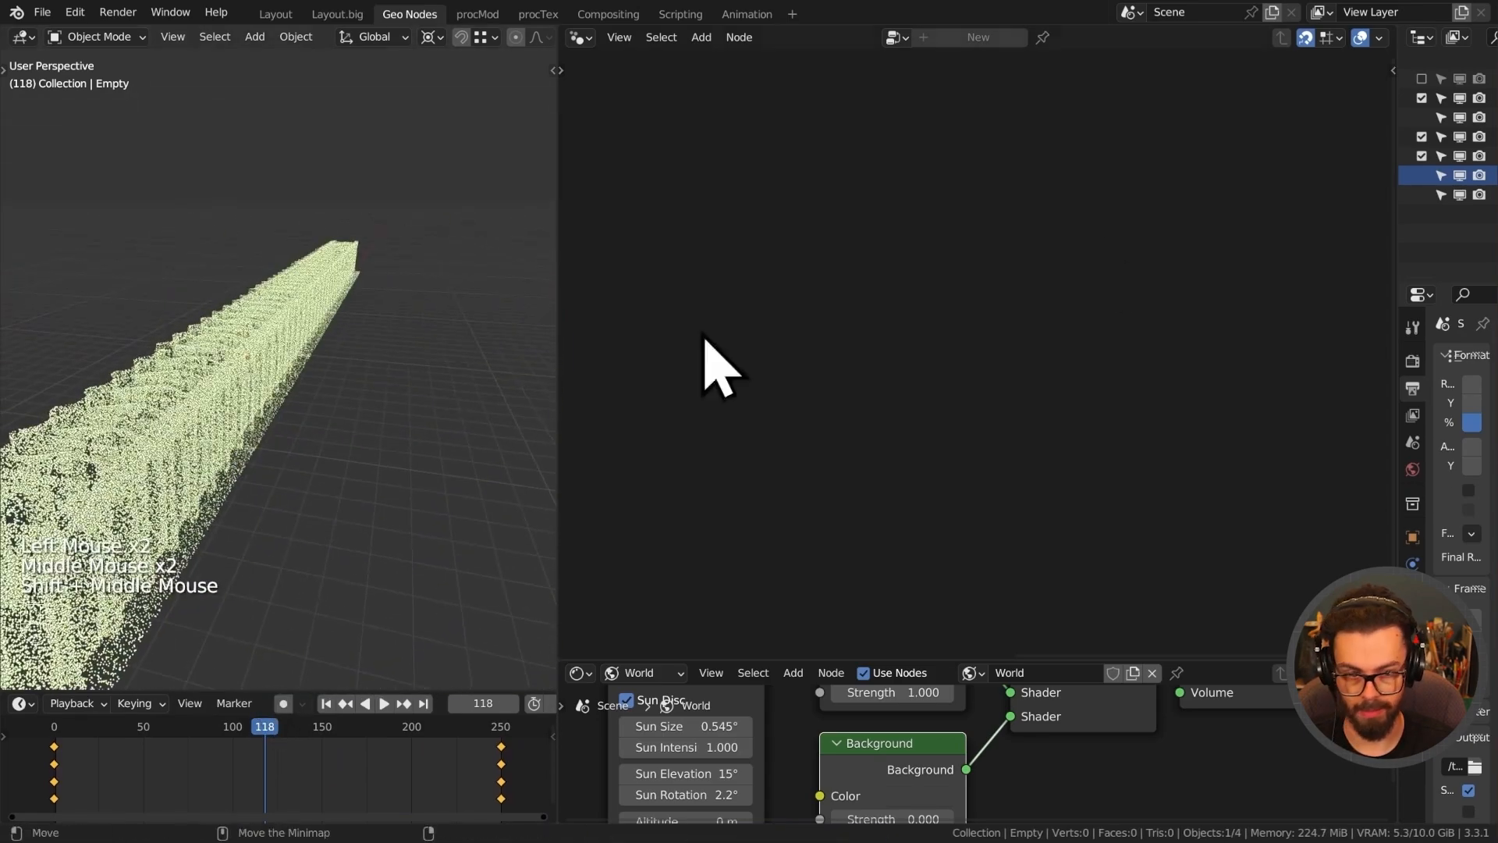
{"action": "left_click_drag", "start_coordinate": [1396, 216], "coordinate": [1160, 218]}
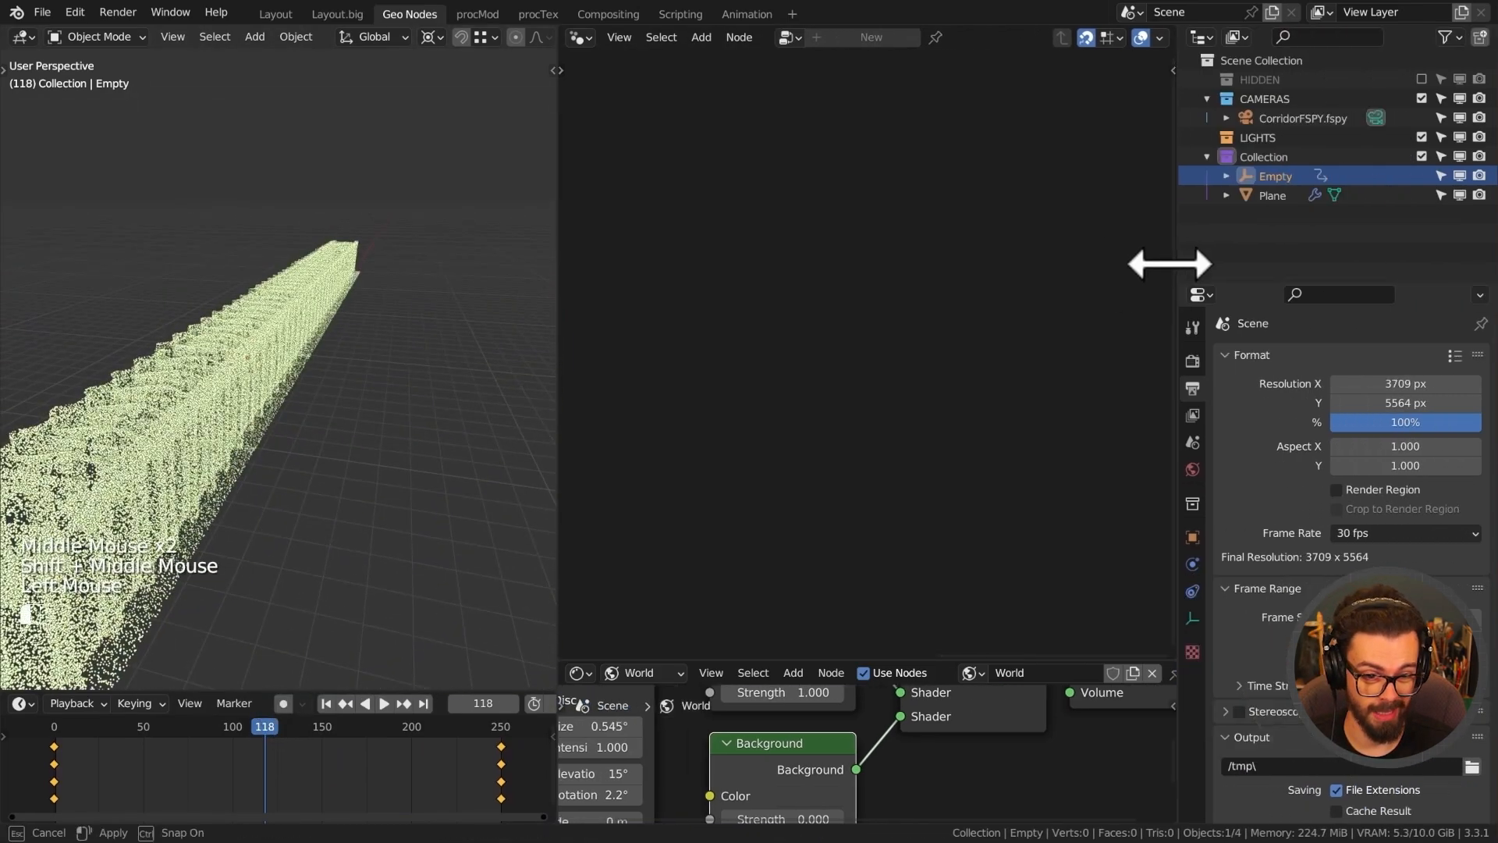
Select the CorridorFSPY.fspy camera, look through it and fly it forward into the corridor.
{"action": "left_click", "coordinate": [1283, 121]}
{"action": "middle_click_drag", "start_coordinate": [382, 382], "coordinate": [289, 359]}
{"action": "key", "text": "KP_0"}
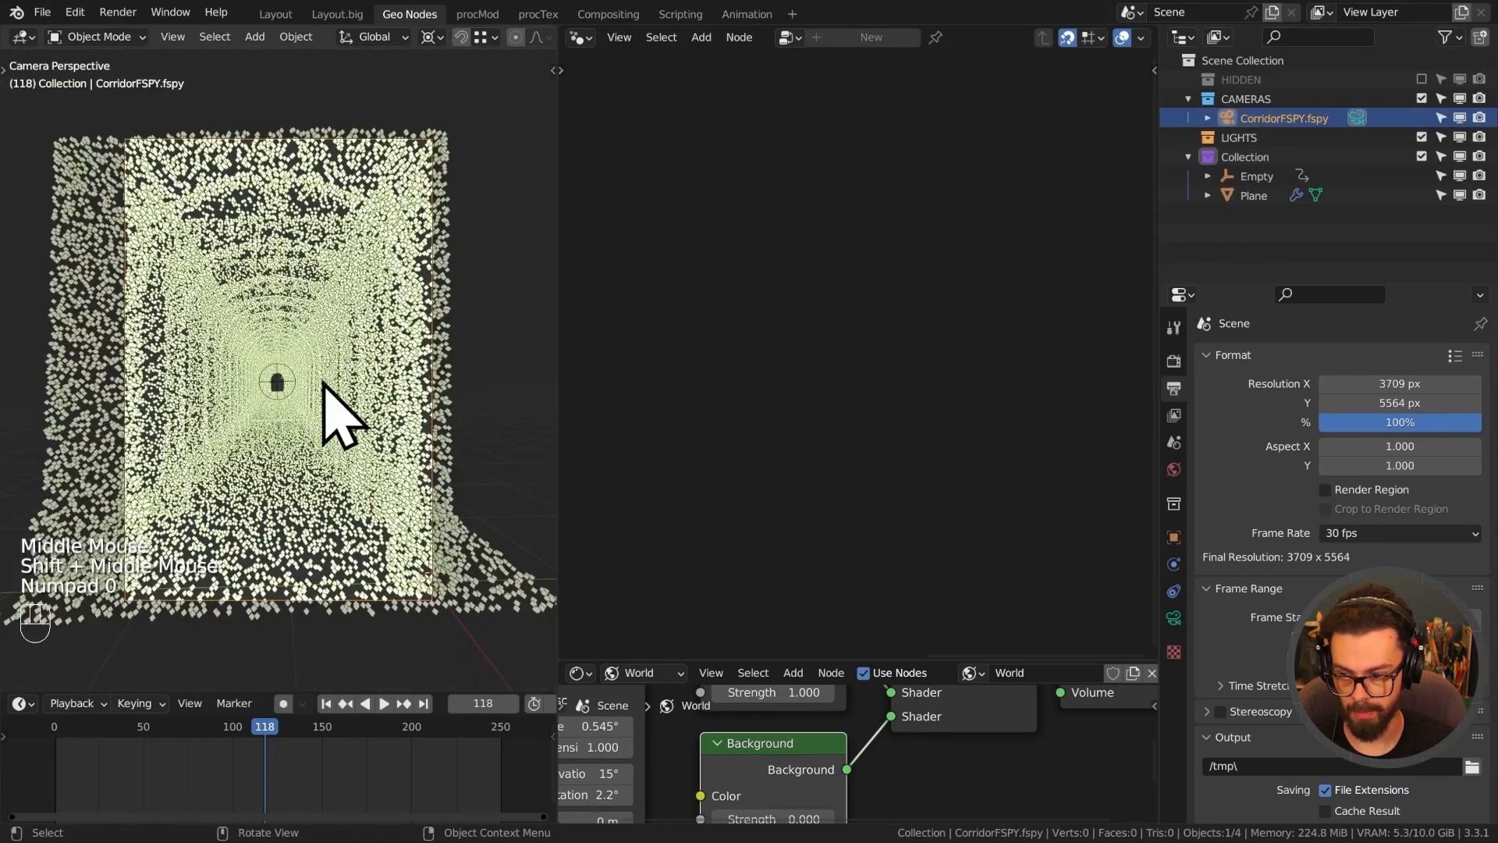
{"action": "key", "text": "shift+grave"}
{"action": "key", "text": "w"}
{"action": "key", "text": "w"}
{"action": "key", "text": "w"}
{"action": "key", "text": "w"}
{"action": "left_click", "coordinate": [324, 390]}
Switch the viewport to rendered shading and unmute the Plane's Set Position node.
{"action": "key", "text": "z"}
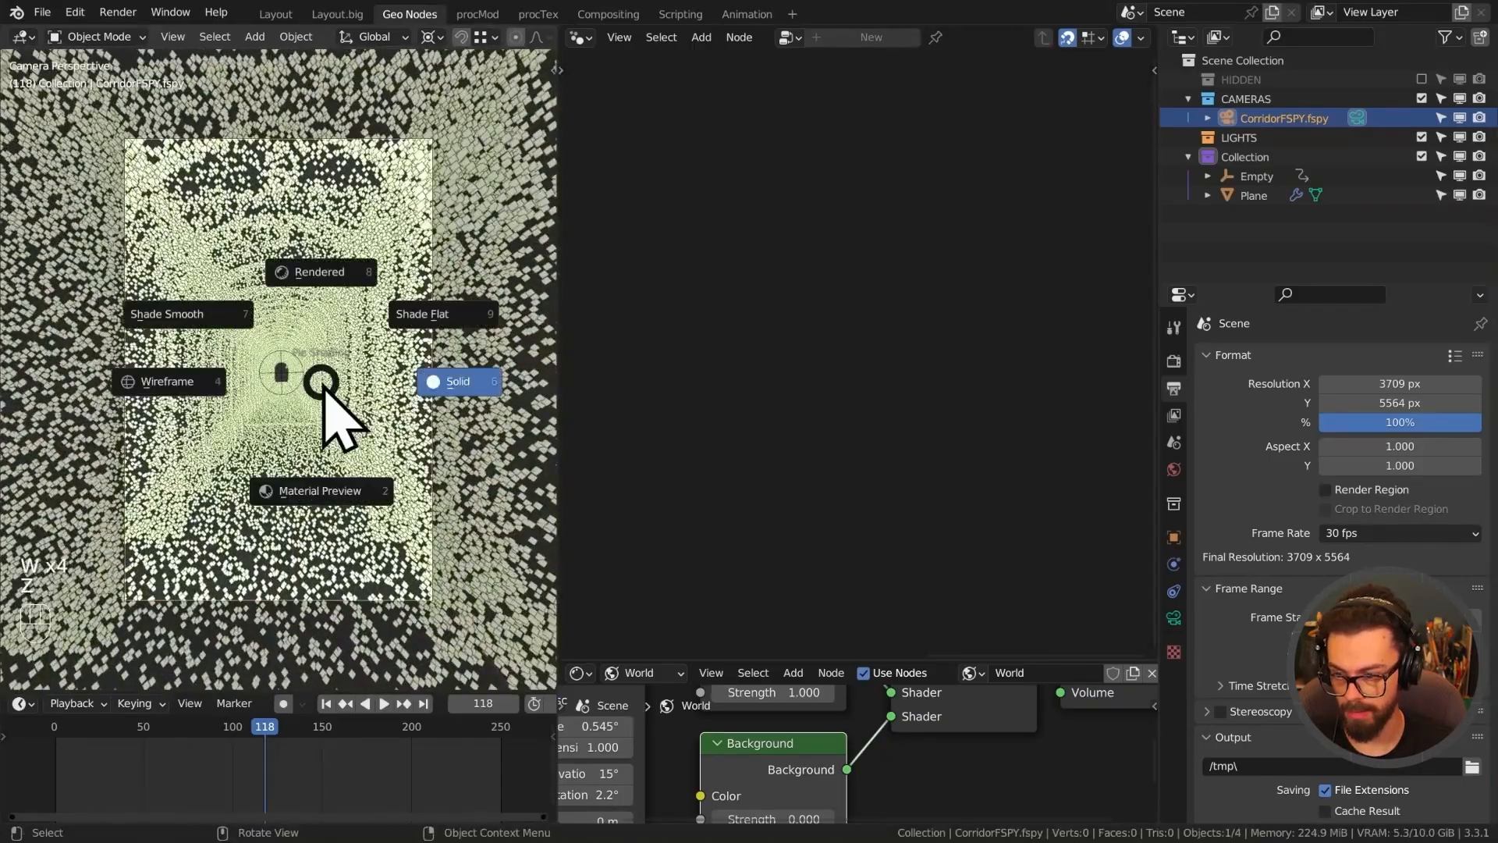
{"action": "left_click", "coordinate": [359, 499]}
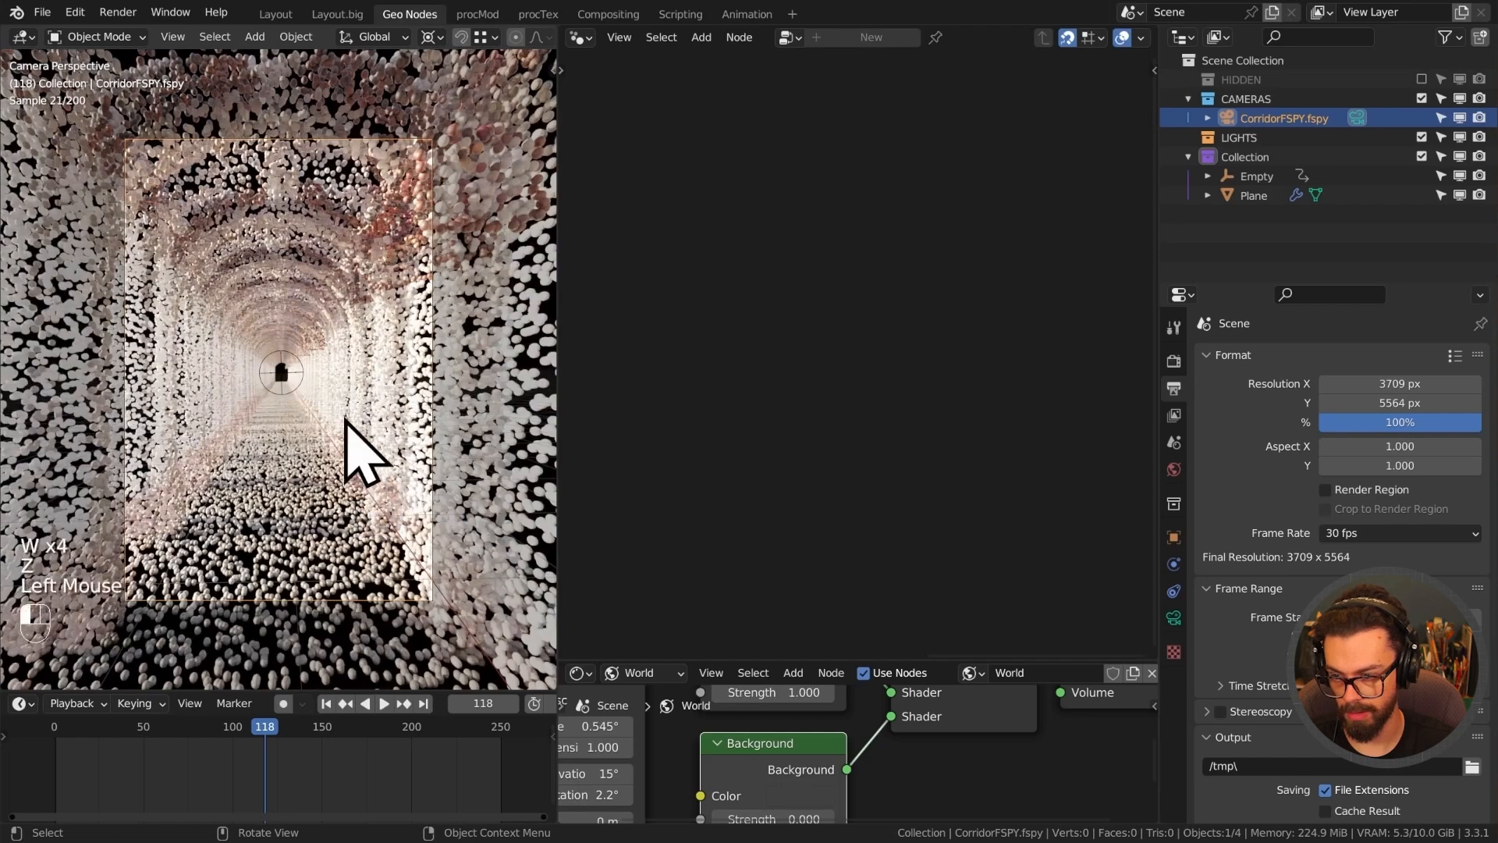
{"action": "left_click", "coordinate": [362, 452]}
{"action": "key", "text": "m"}
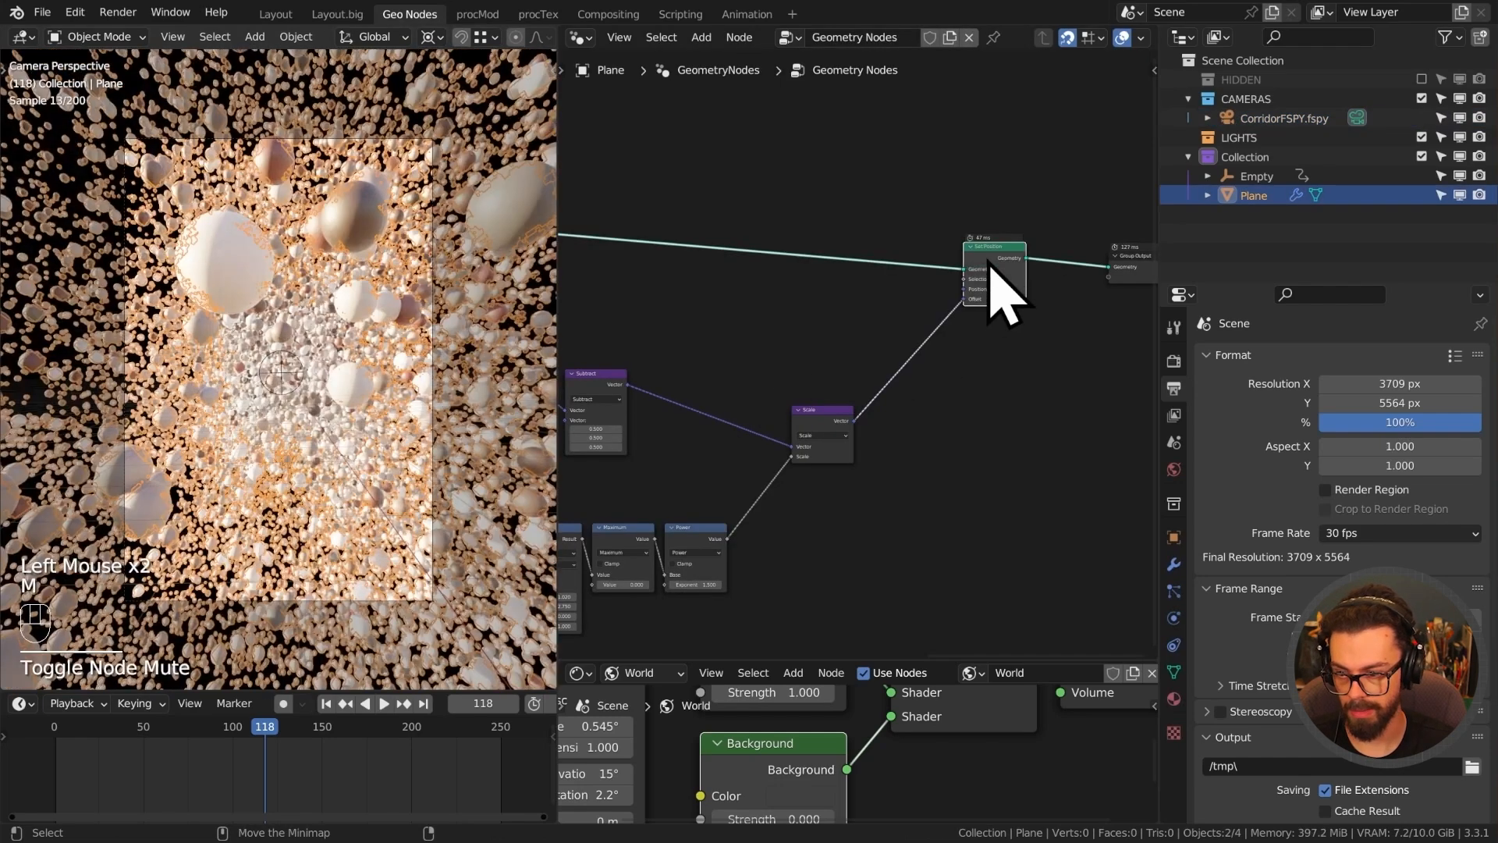
Set the exponent of the Power node that shapes the displacement falloff to 1.
{"action": "middle_click_drag", "start_coordinate": [769, 358], "coordinate": [835, 418]}
{"action": "scroll", "coordinate": [1030, 335], "scroll_direction": "up", "scroll_amount": 2}
{"action": "scroll", "coordinate": [1017, 307], "scroll_direction": "up", "scroll_amount": 3}
{"action": "middle_click_drag", "start_coordinate": [1014, 359], "coordinate": [986, 283]}
{"action": "left_click_drag", "start_coordinate": [1015, 494], "coordinate": [985, 495], "text": "shift"}
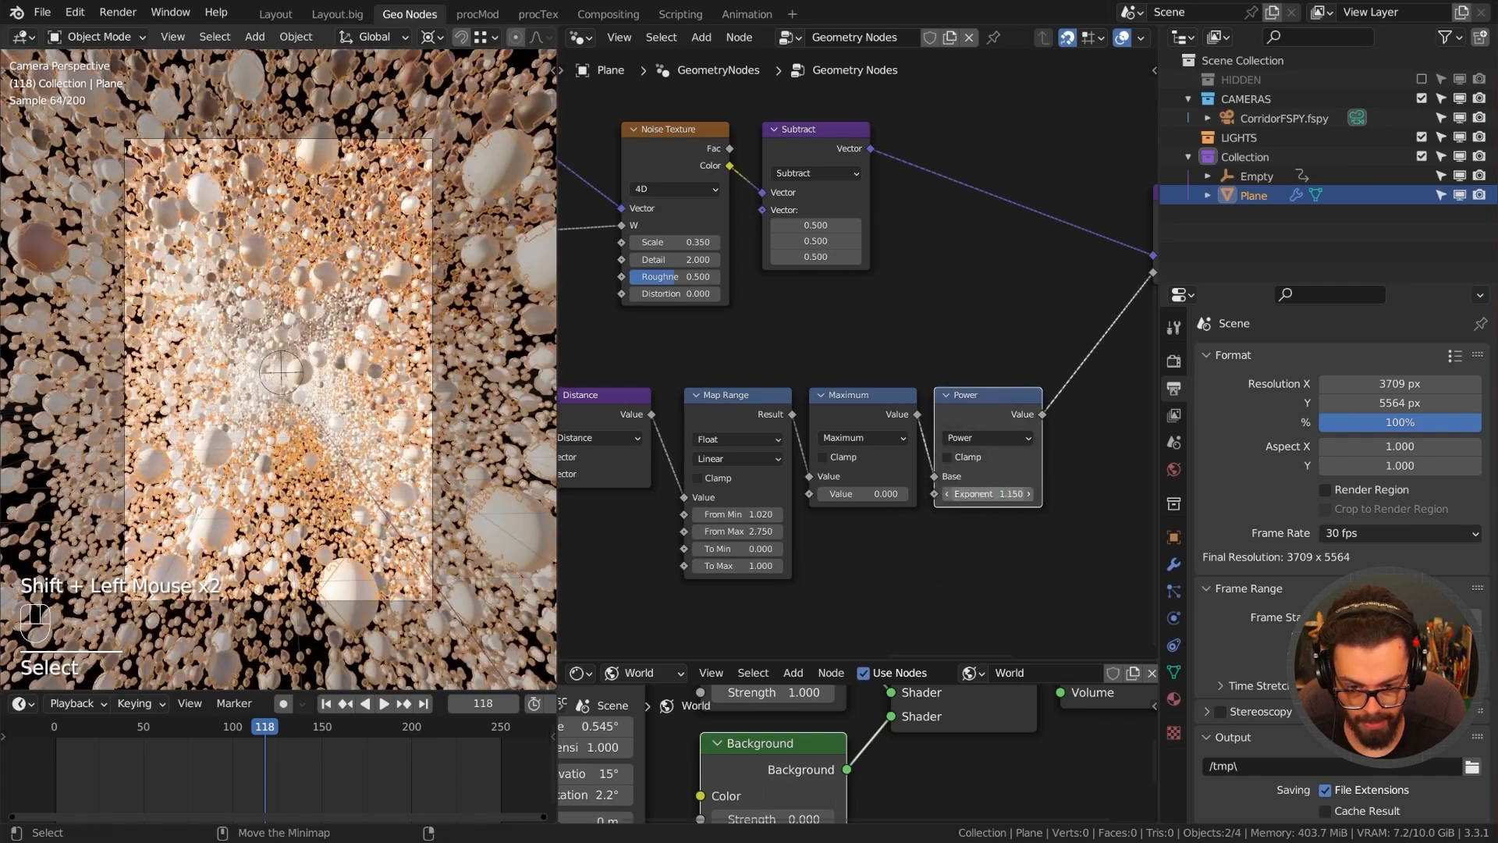
{"action": "type", "text": "1.15"}
{"action": "key", "text": "Return"}
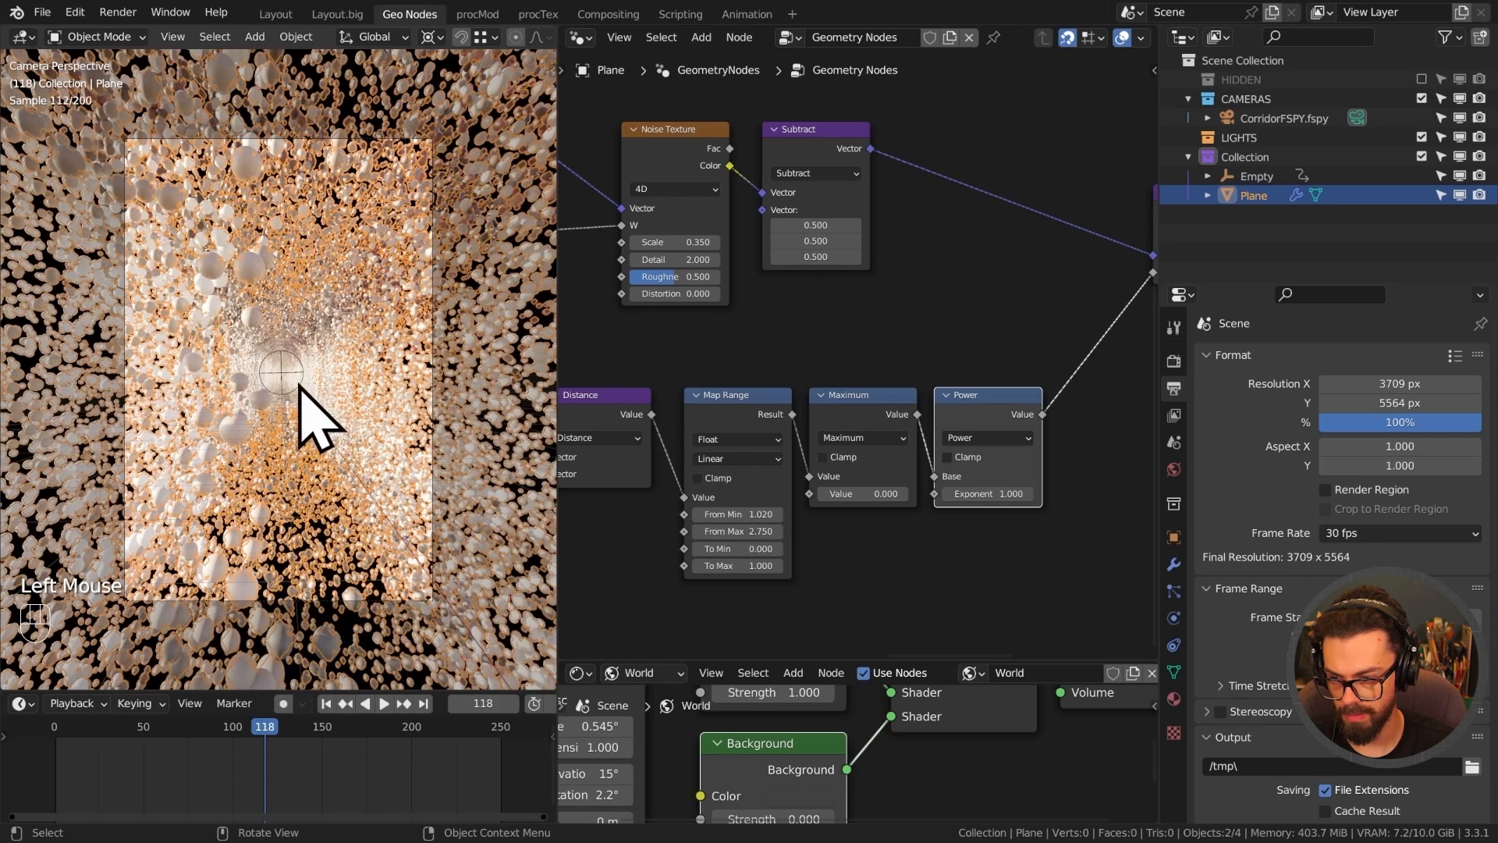
Set the density of the Distribute Points on Faces node to 1000.
{"action": "middle_click_drag", "start_coordinate": [729, 429], "coordinate": [1001, 423]}
{"action": "scroll", "coordinate": [1001, 423], "scroll_direction": "down", "scroll_amount": 2}
{"action": "middle_click_drag", "start_coordinate": [725, 382], "coordinate": [976, 500]}
{"action": "middle_click_drag", "start_coordinate": [767, 373], "coordinate": [1075, 472]}
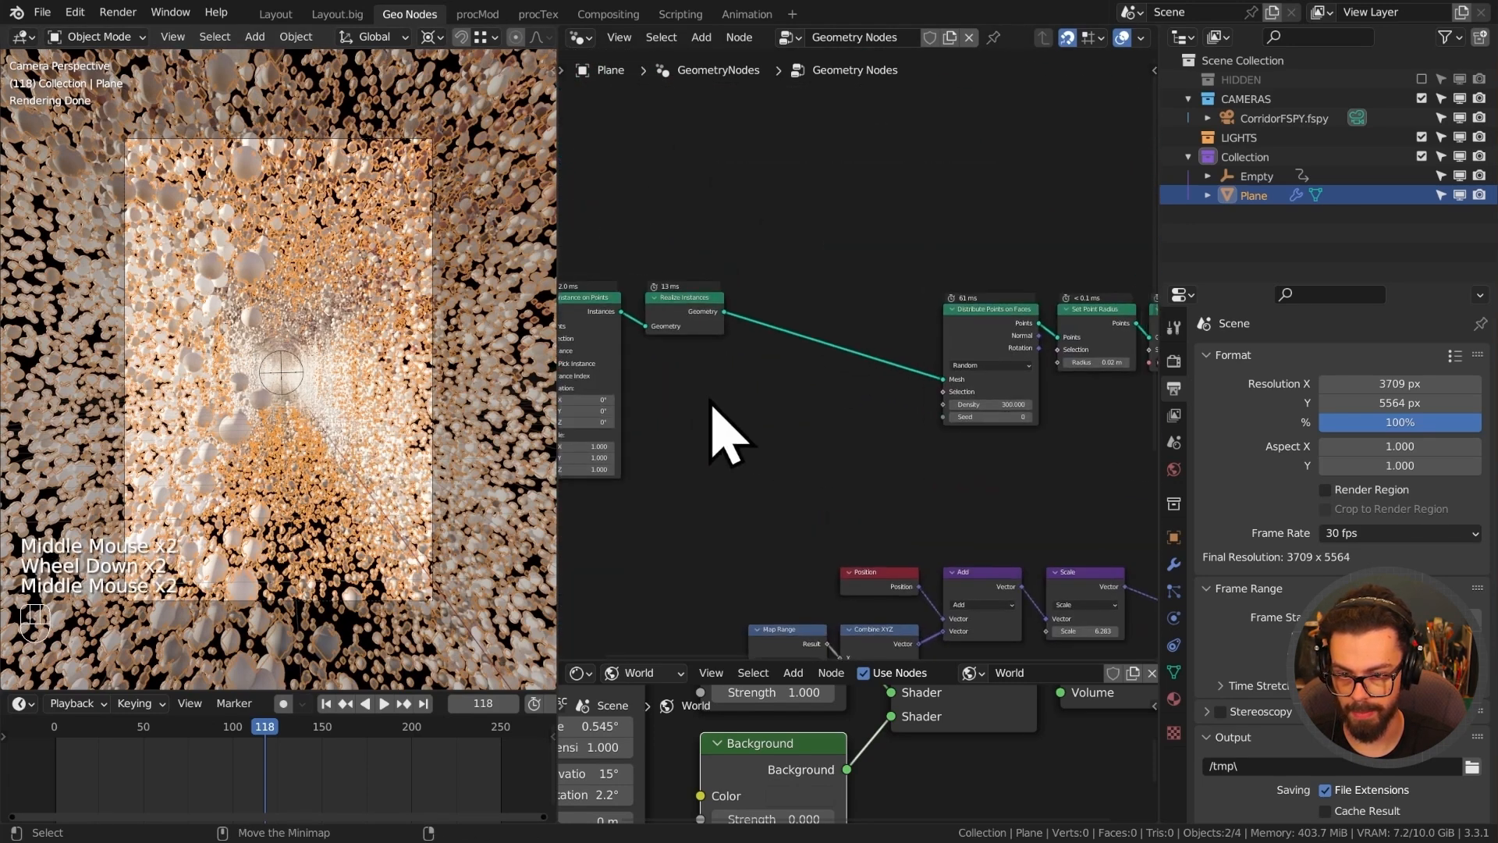
{"action": "middle_click_drag", "start_coordinate": [995, 408], "coordinate": [876, 405]}
{"action": "scroll", "coordinate": [871, 404], "scroll_direction": "up", "scroll_amount": 3}
{"action": "left_click", "coordinate": [874, 441]}
{"action": "type", "text": "1000"}
{"action": "key", "text": "Return"}
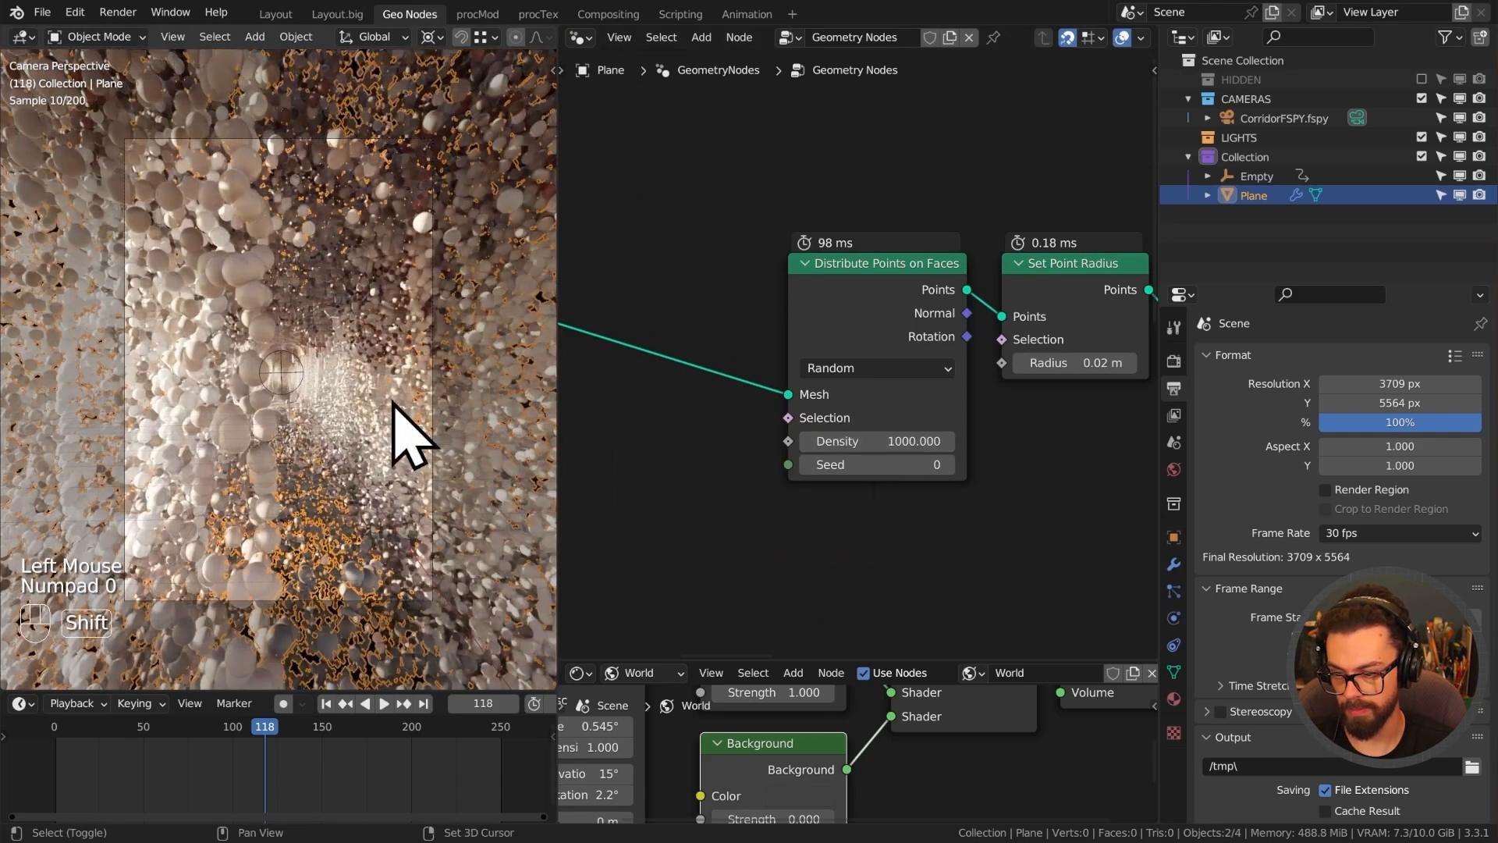
Fly the camera through the corridor to reframe it and add the Empty to the selection.
{"action": "key", "text": "shift+grave"}
{"action": "key", "text": "w"}
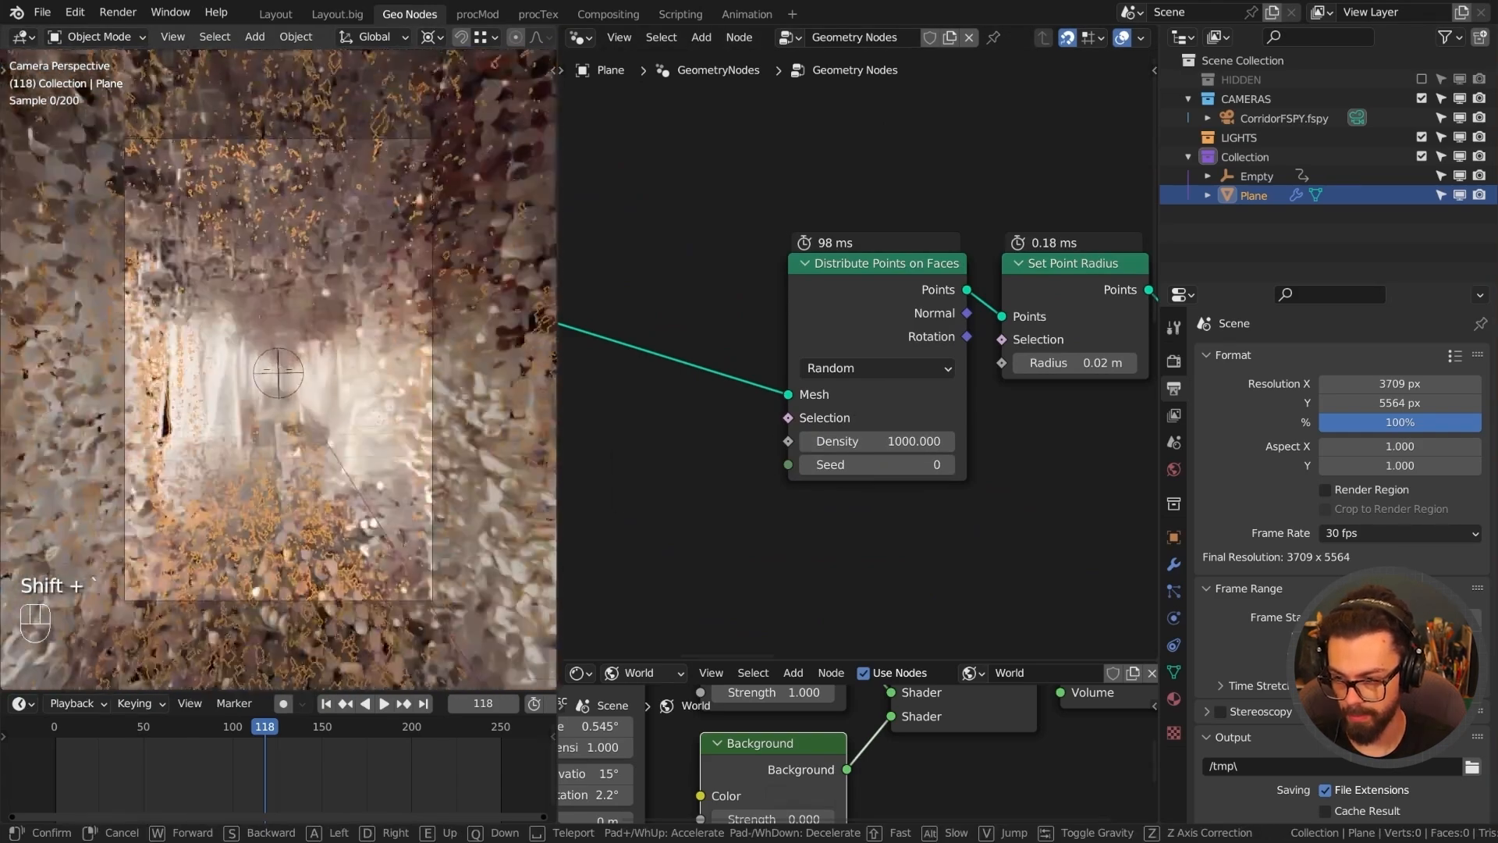
{"action": "left_click", "coordinate": [274, 373]}
{"action": "left_click", "coordinate": [302, 379], "text": "shift"}
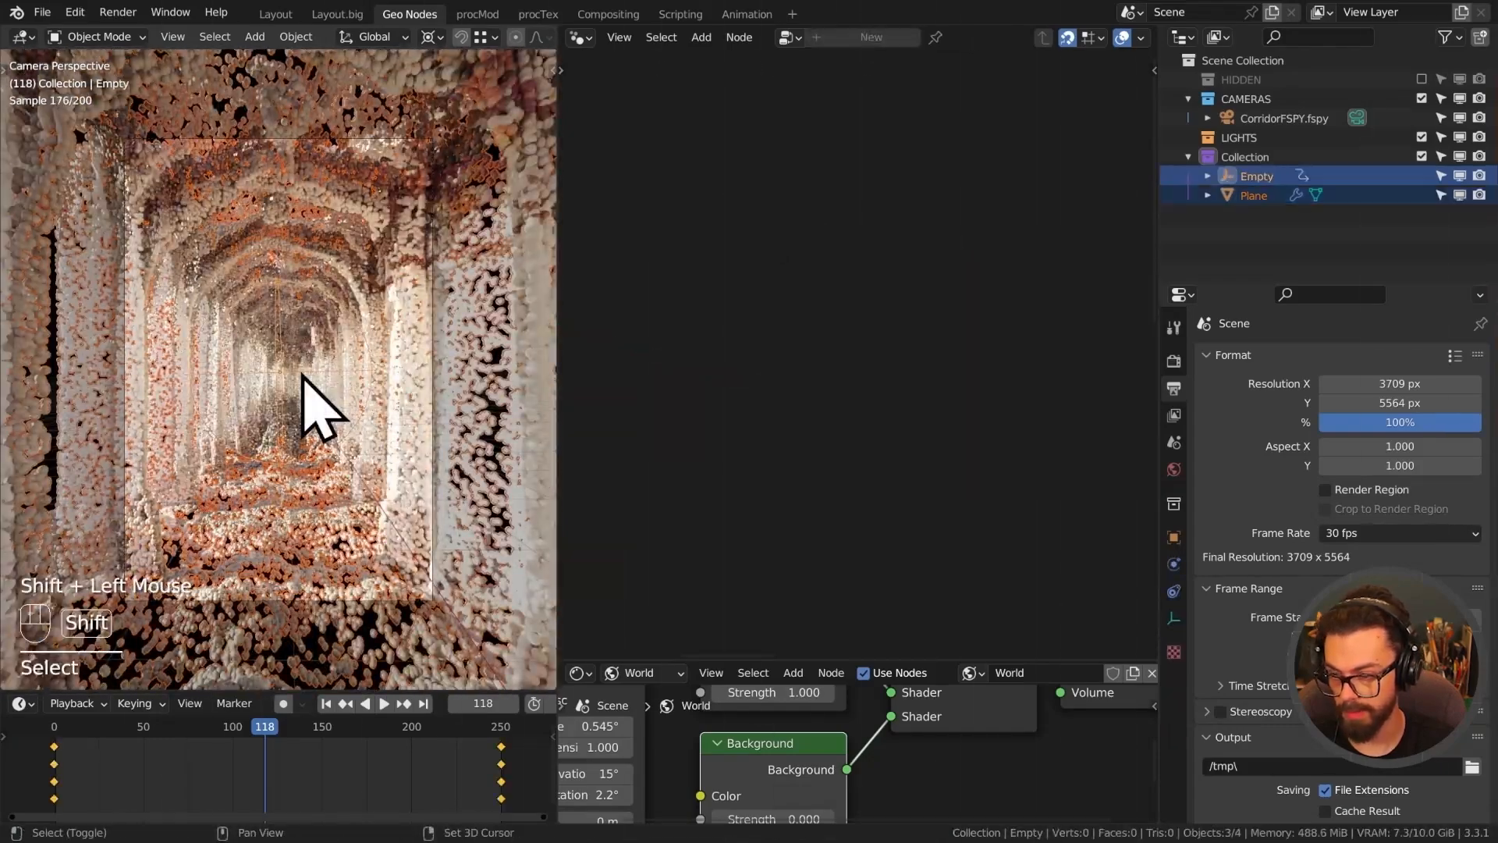
Parent the corridor camera to the Empty so that it follows the Empty's animation.
{"action": "left_click", "coordinate": [1295, 117]}
{"action": "left_click", "coordinate": [1256, 177], "text": "ctrl"}
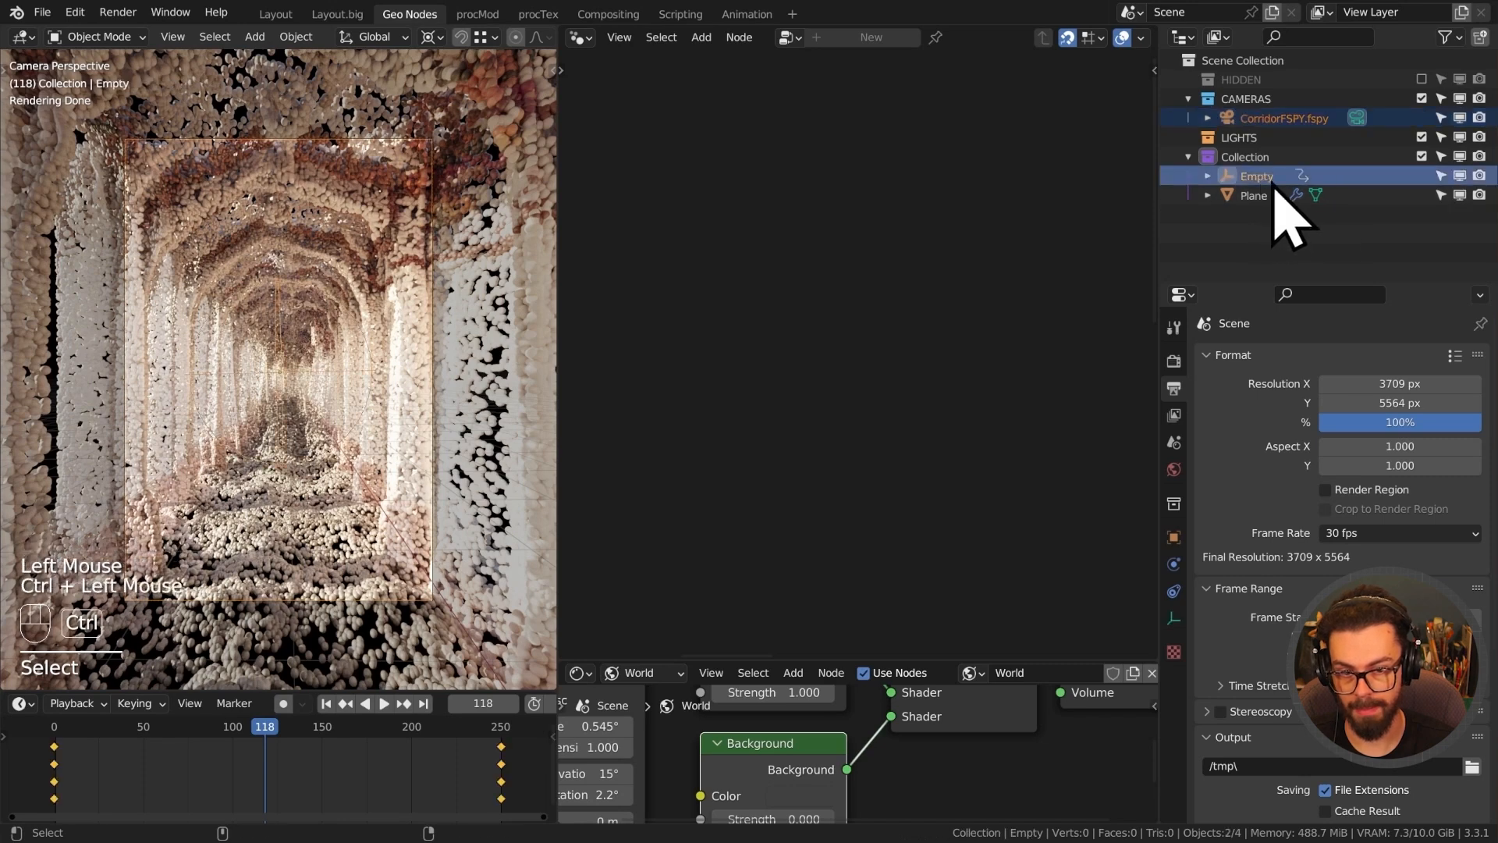
{"action": "key", "text": "ctrl+p"}
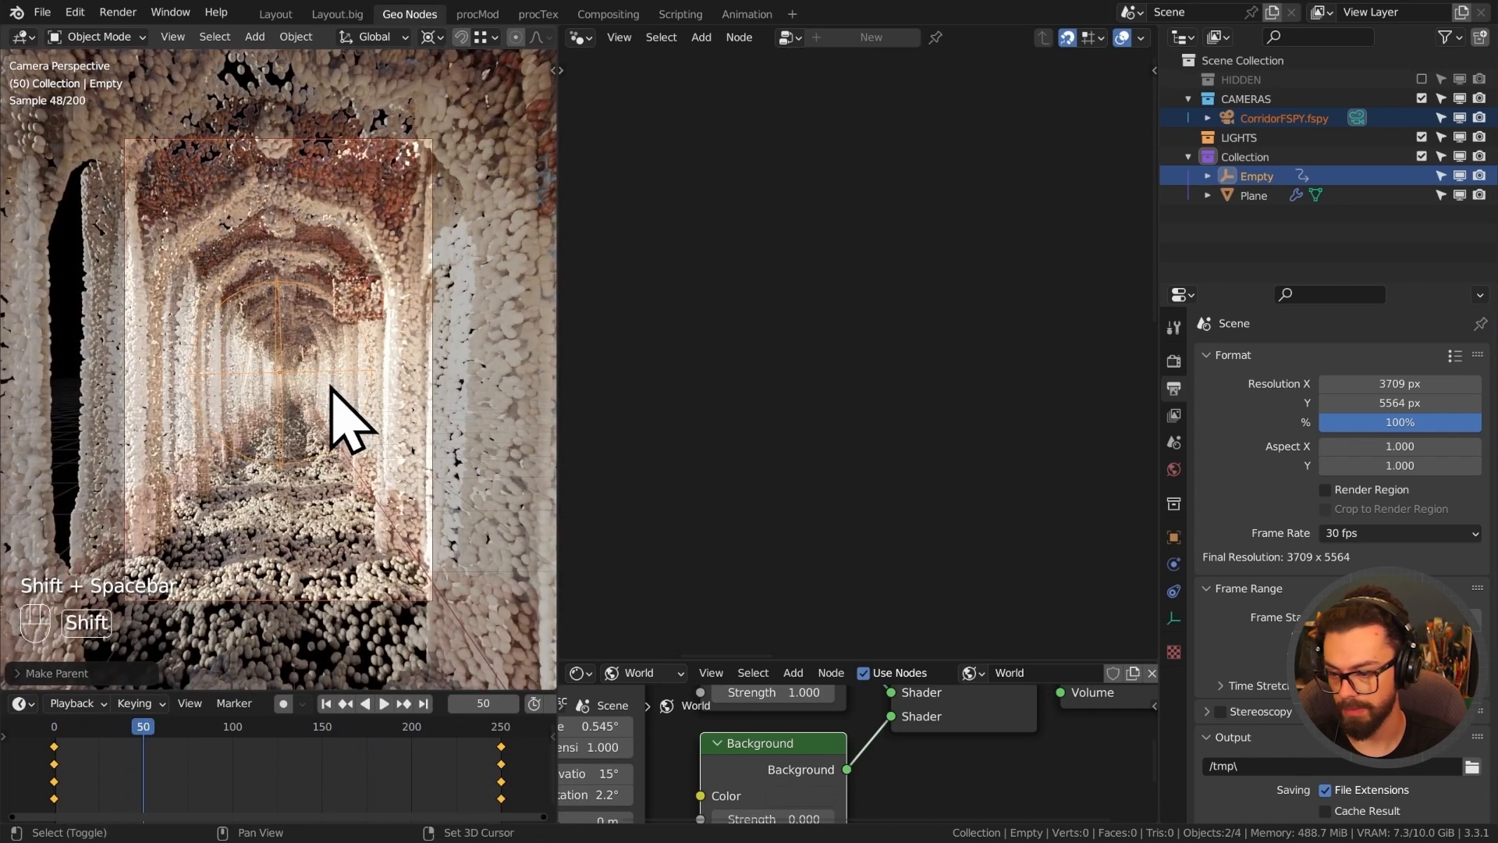
Compare the camera's view at the start of the timeline with frame 250 to check the loop.
{"action": "key", "text": "shift+Left"}
{"action": "left_click_drag", "start_coordinate": [59, 731], "coordinate": [55, 731]}
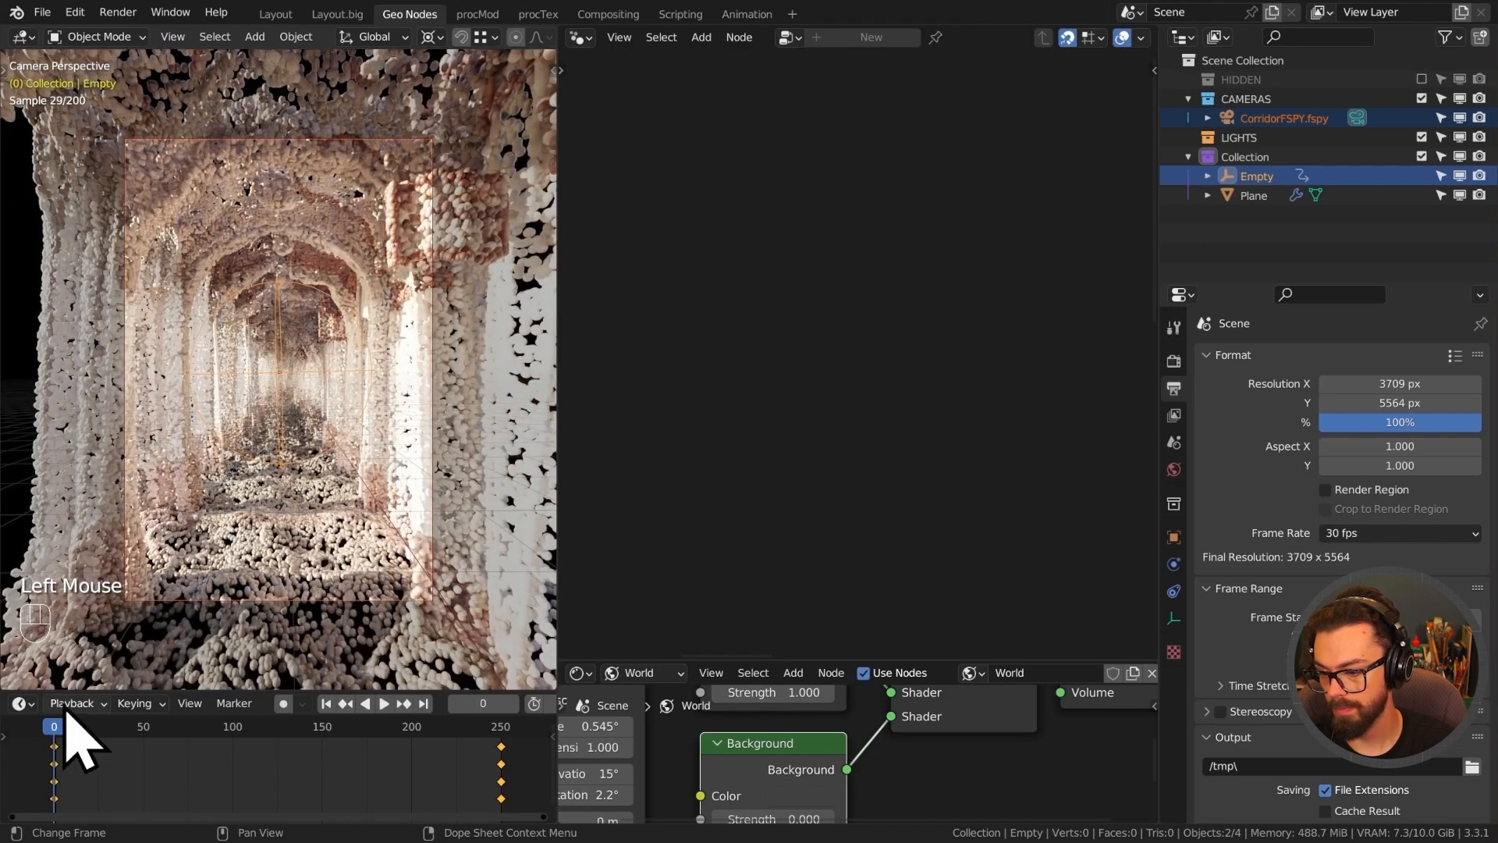
{"action": "left_click", "coordinate": [57, 731]}
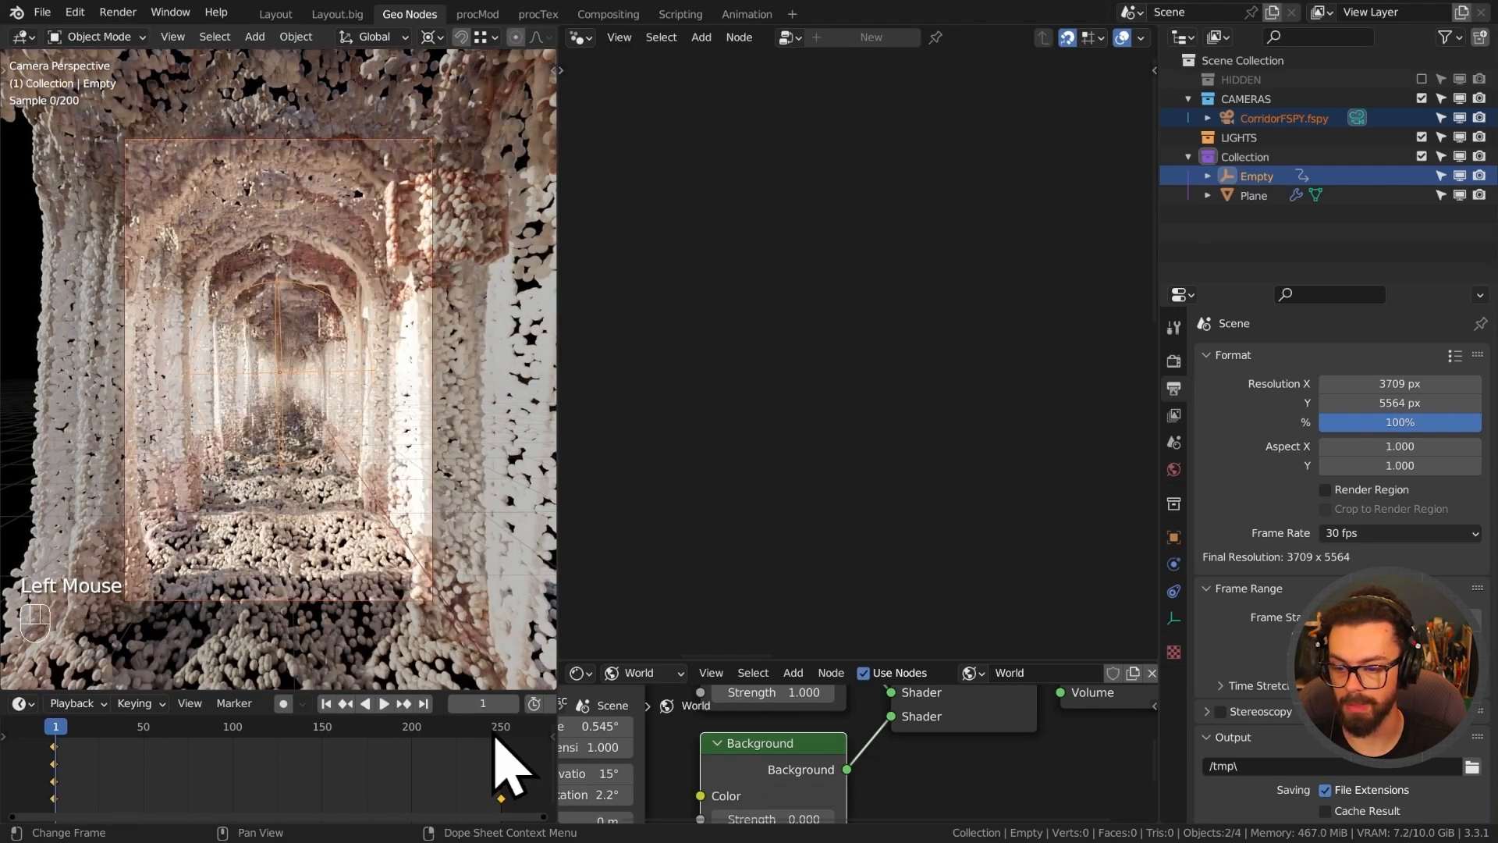
{"action": "left_click_drag", "start_coordinate": [494, 731], "coordinate": [502, 731]}
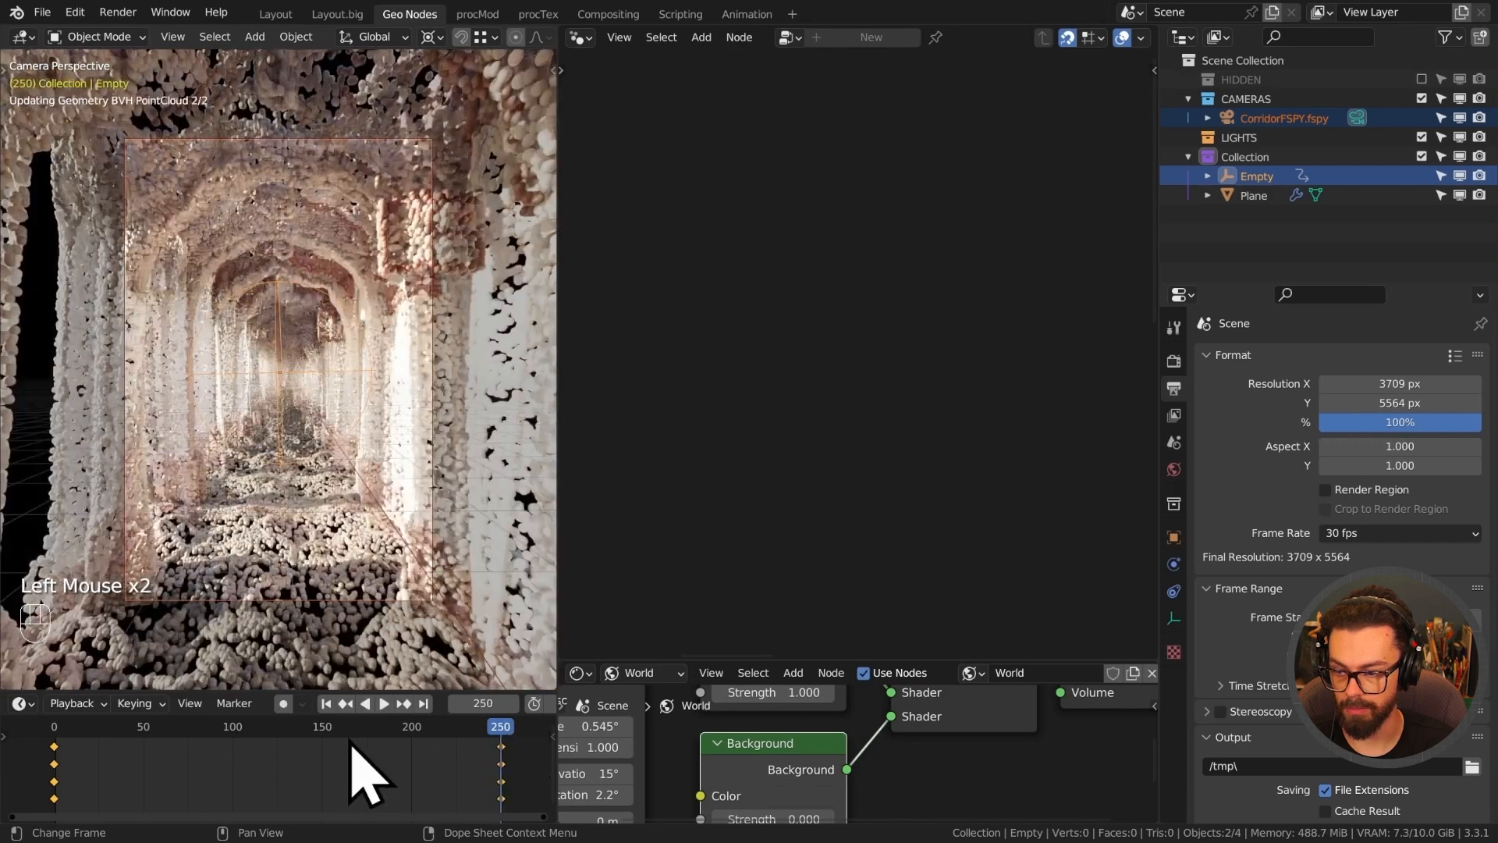
{"action": "left_click", "coordinate": [59, 730]}
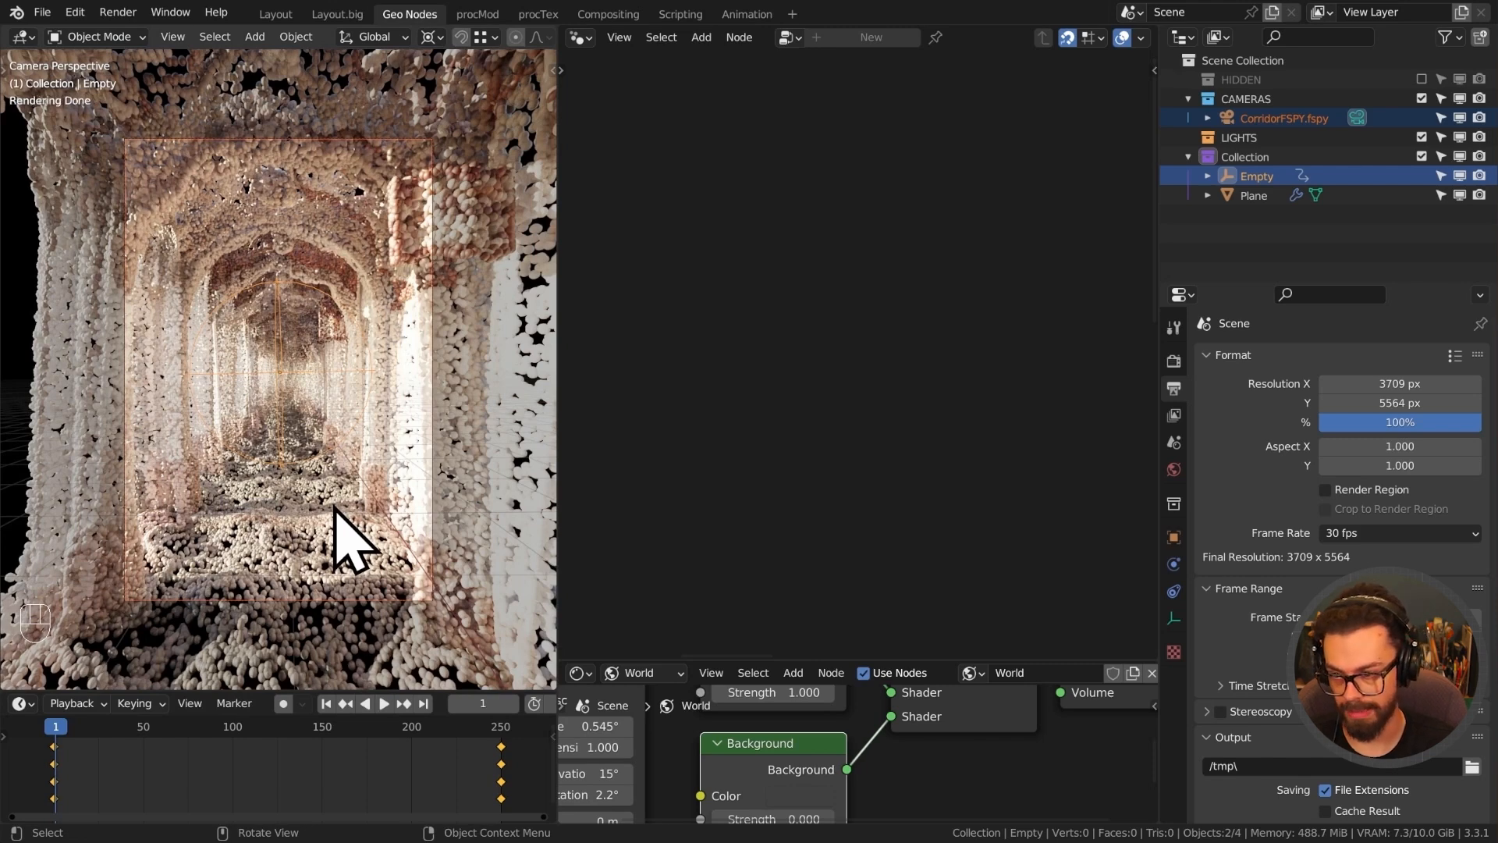
With the Plane selected, set a render region around the camera frame and hide the viewport overlays.
{"action": "left_click", "coordinate": [391, 446]}
{"action": "middle_click_drag", "start_coordinate": [695, 429], "coordinate": [794, 481]}
{"action": "scroll", "coordinate": [1029, 546], "scroll_direction": "up", "scroll_amount": 2}
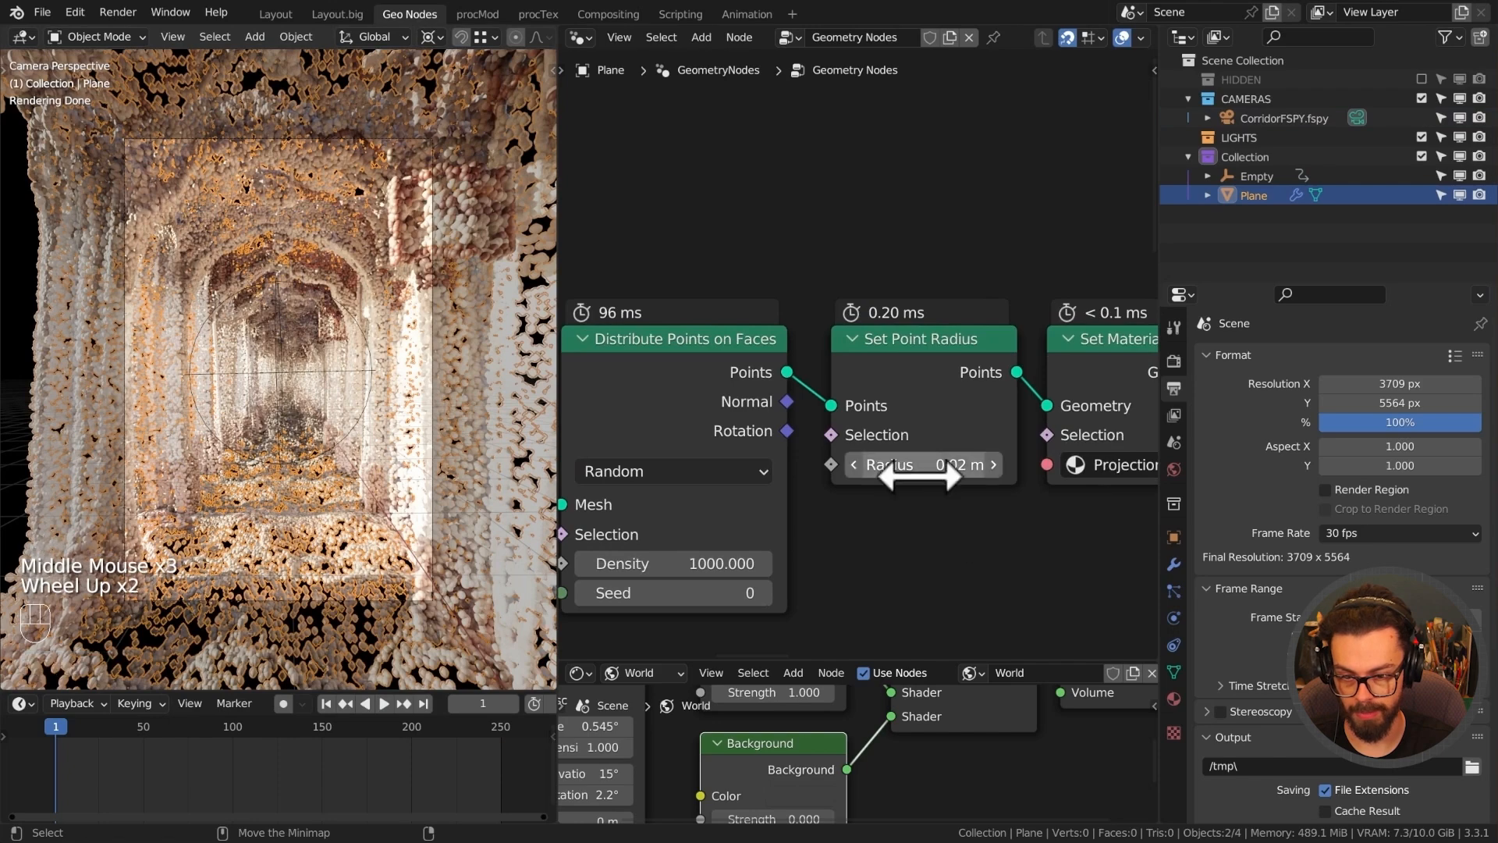
{"action": "key", "text": "ctrl+b"}
{"action": "left_click_drag", "start_coordinate": [101, 141], "coordinate": [495, 625]}
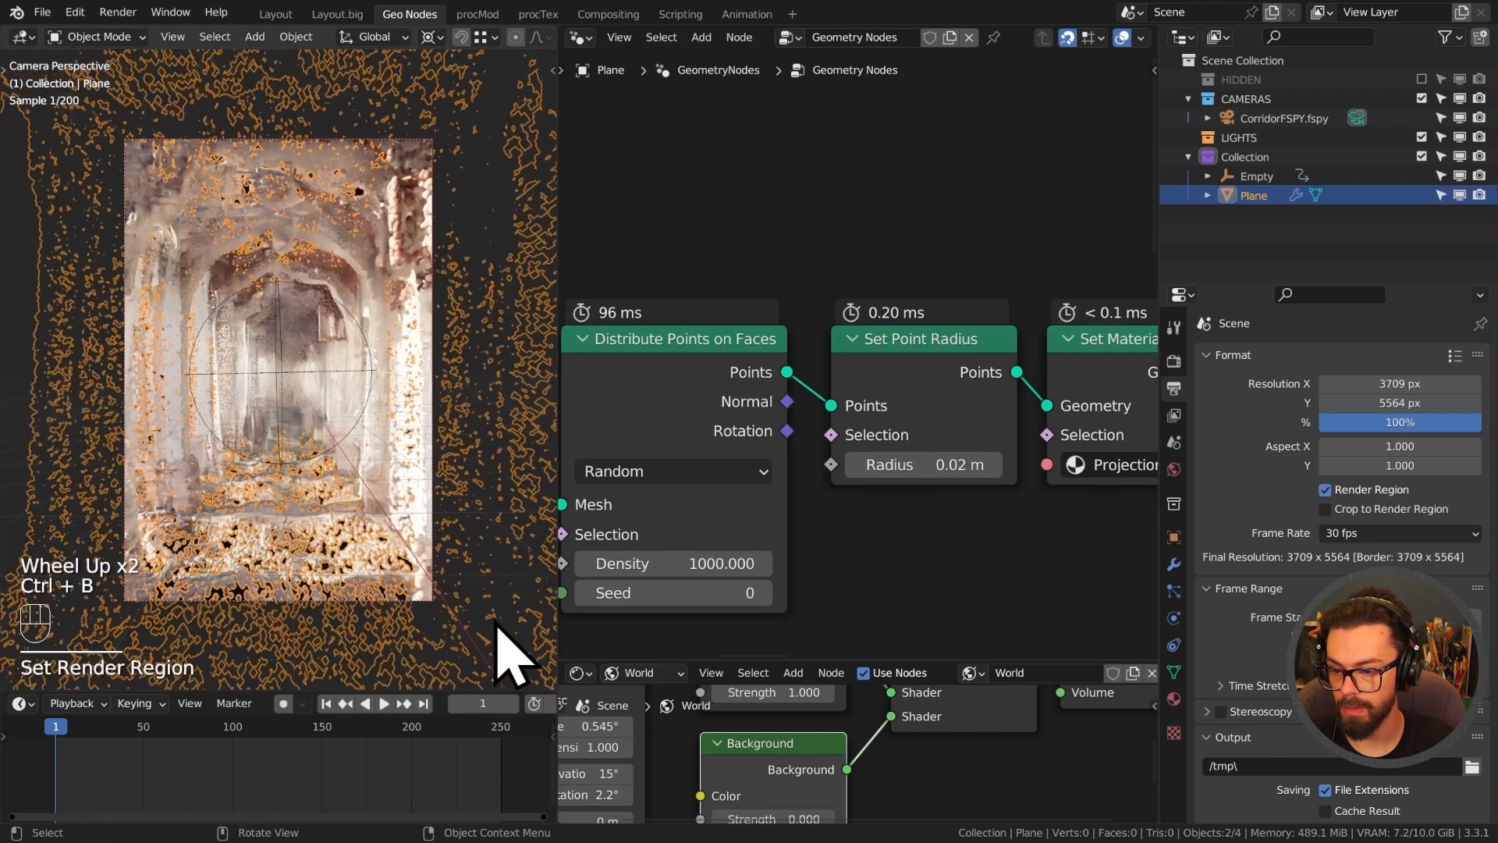
{"action": "key", "text": "shift+alt+z"}
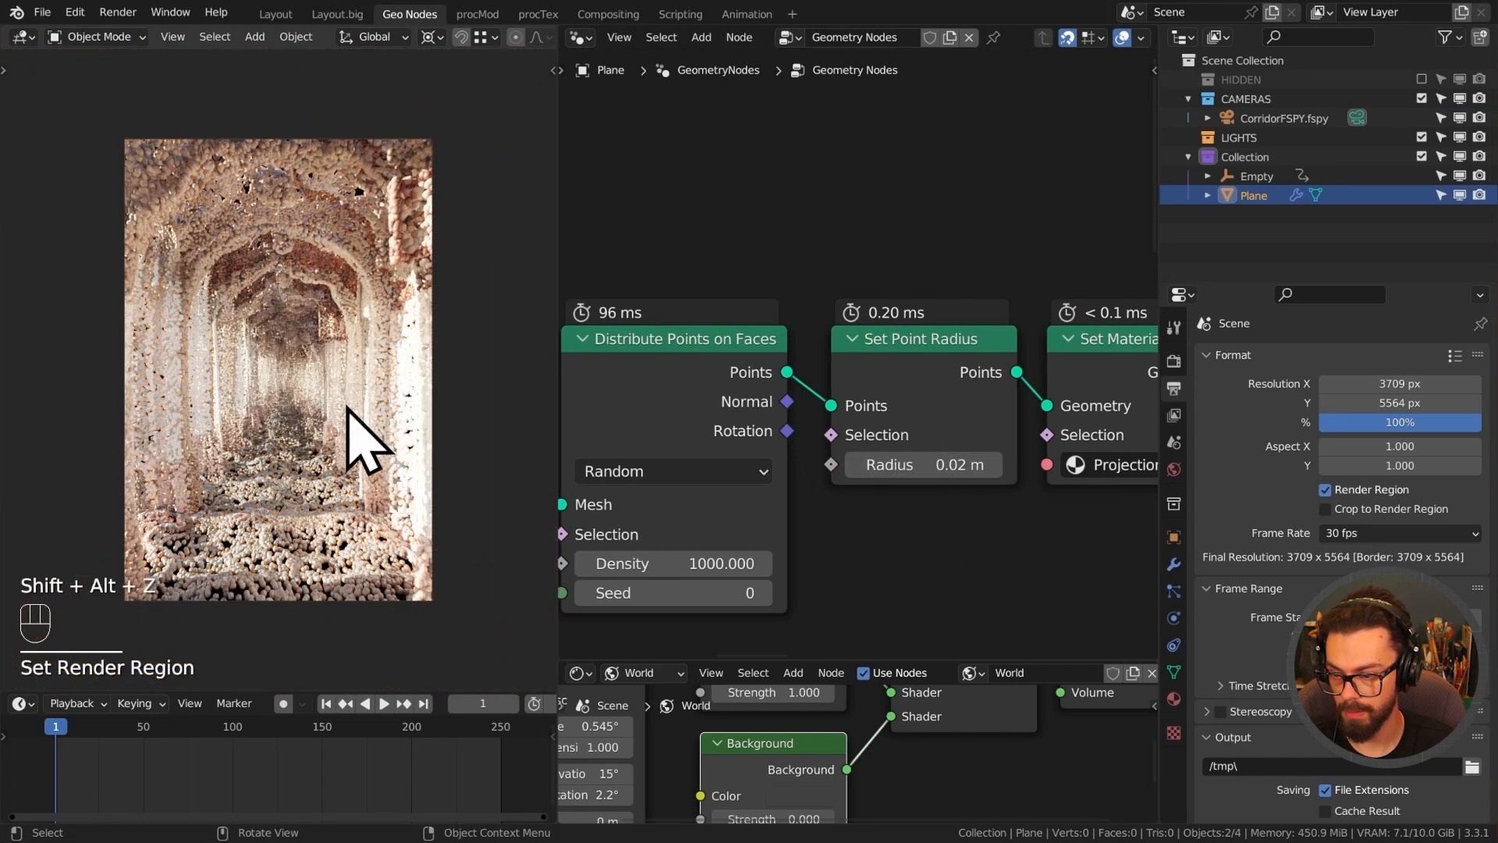
Try a radius of 0.01 m on the Set Point Radius node and settle on 0.015 m.
{"action": "left_click", "coordinate": [905, 466]}
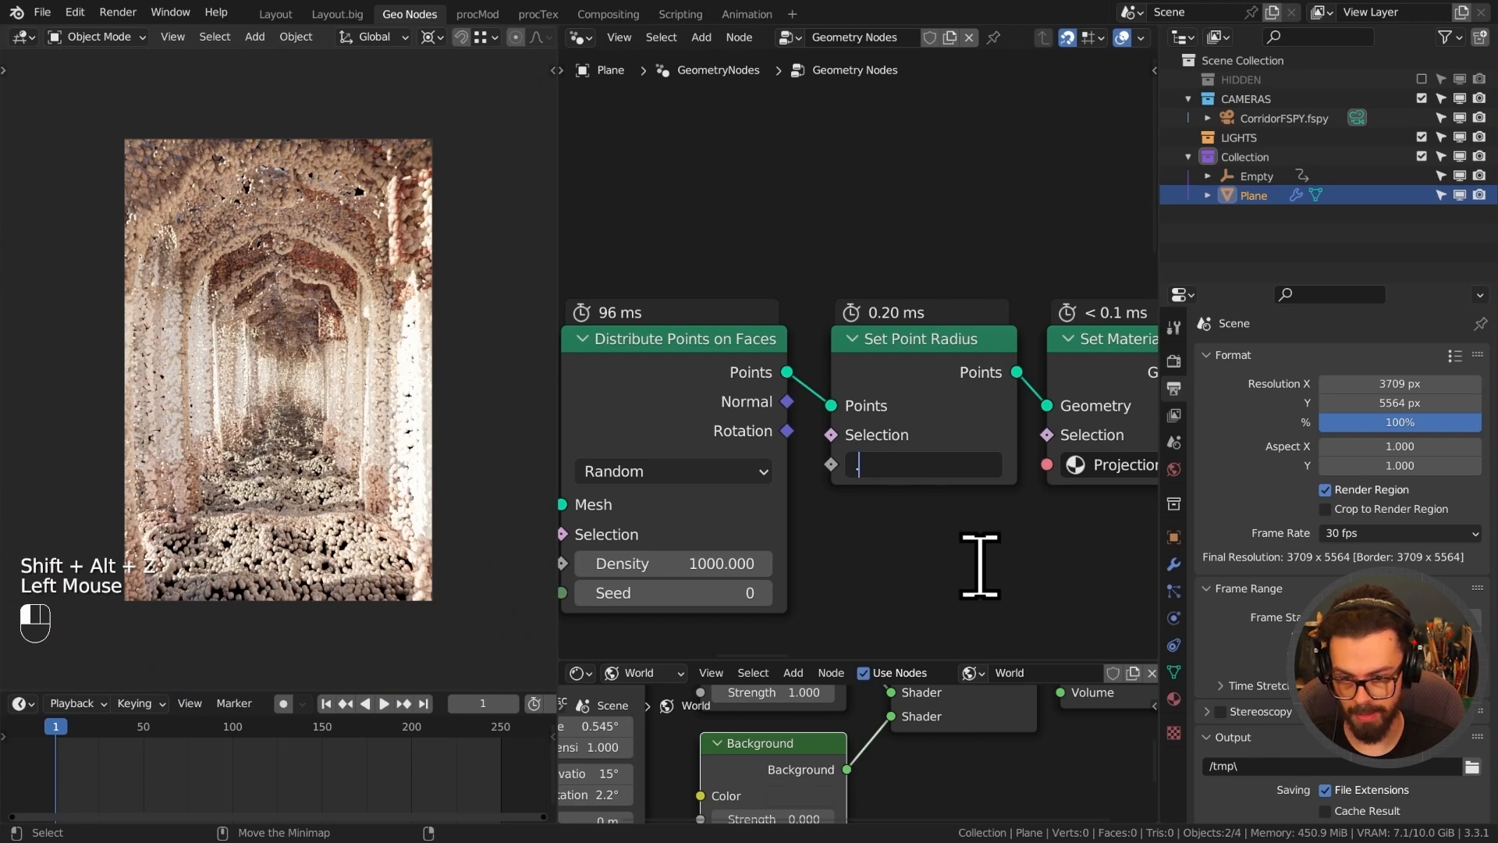
{"action": "type", "text": ".01"}
{"action": "key", "text": "Return"}
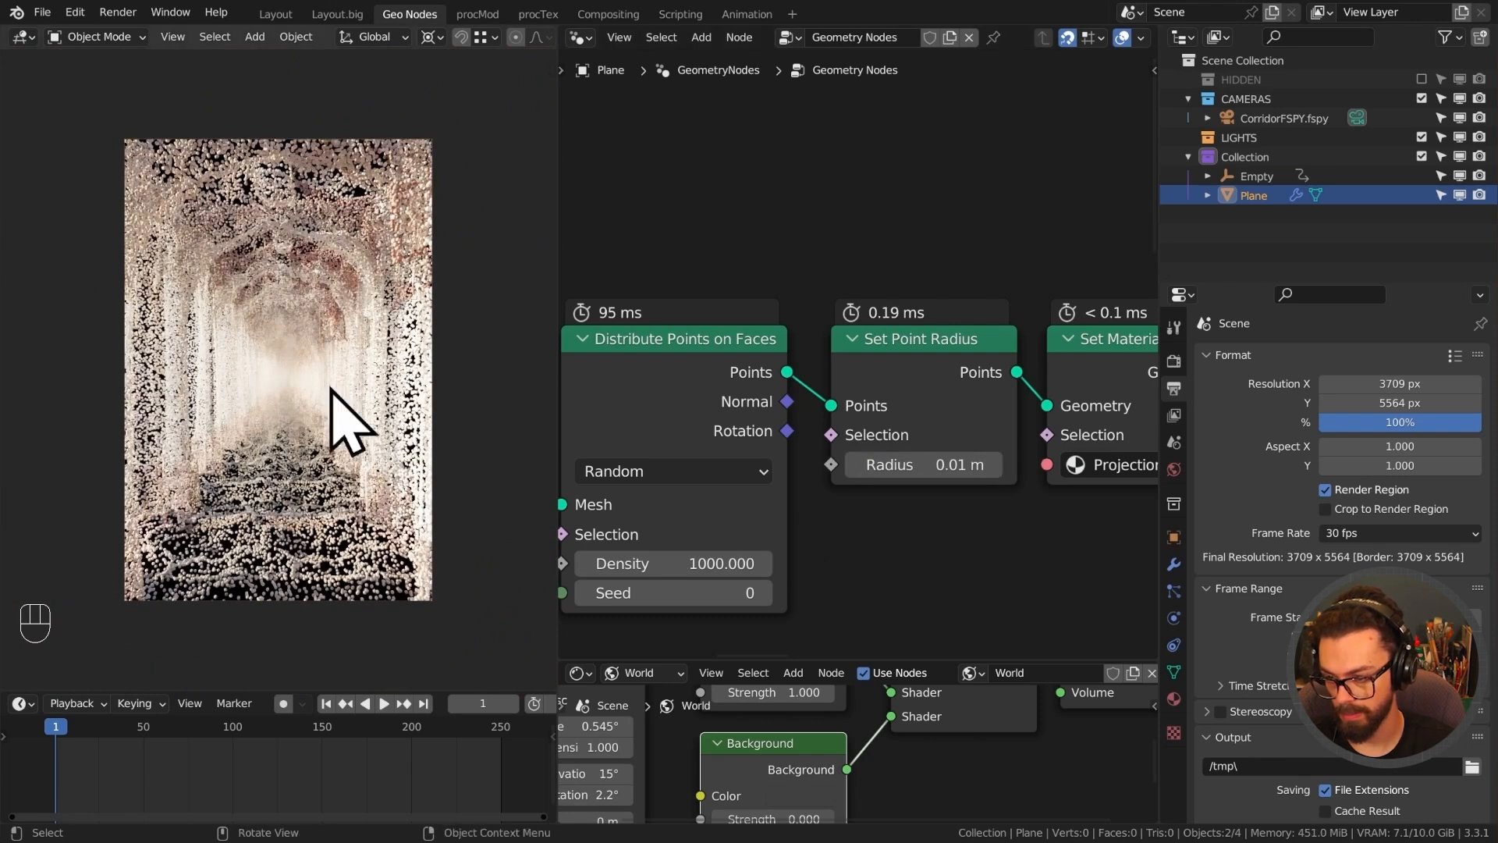
{"action": "left_click", "coordinate": [897, 468]}
{"action": "type", "text": ".015"}
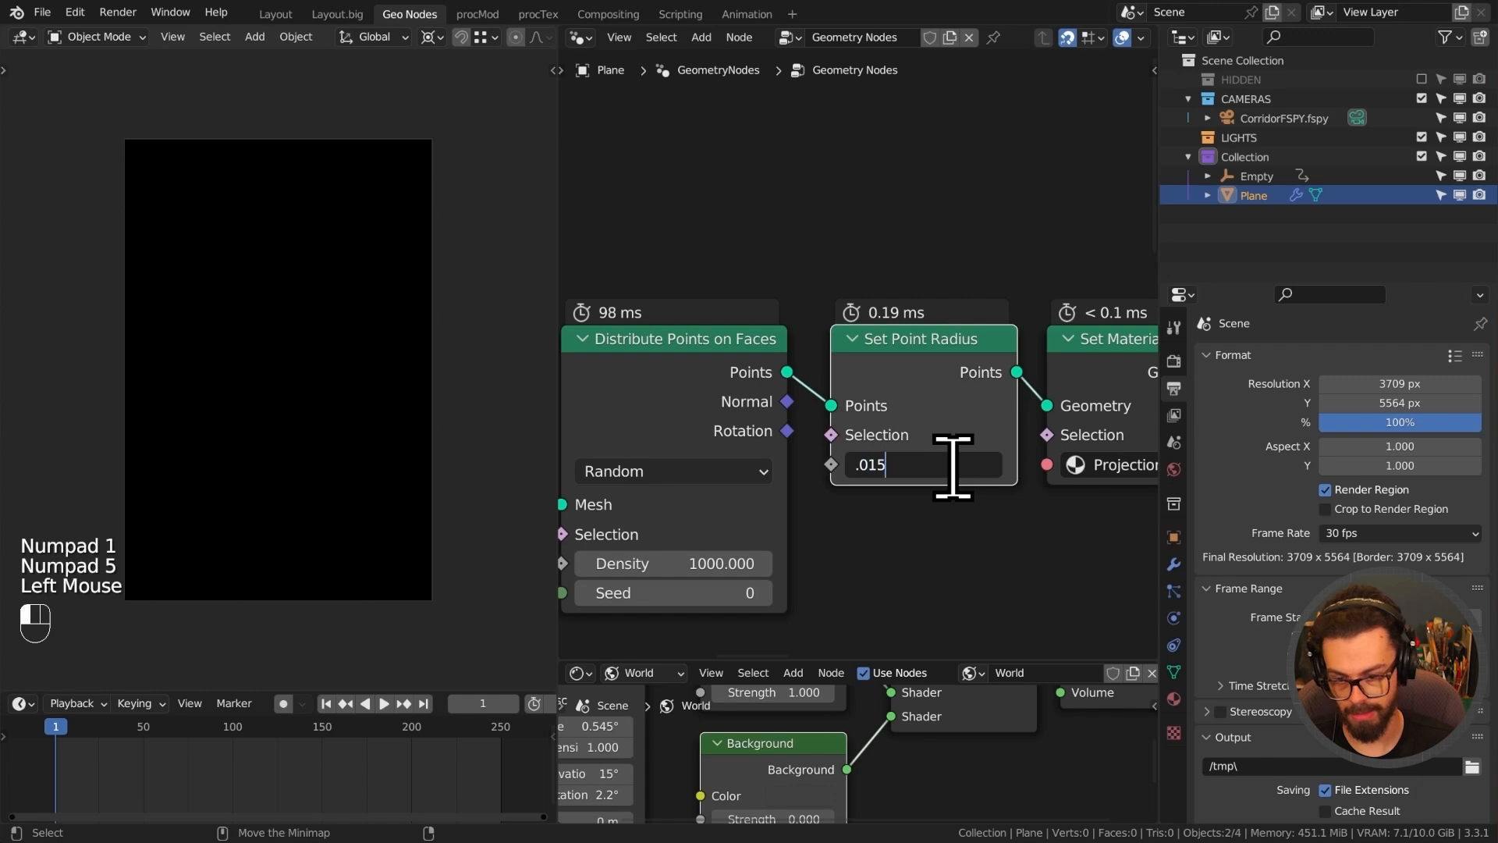
{"action": "left_click", "coordinate": [957, 473]}
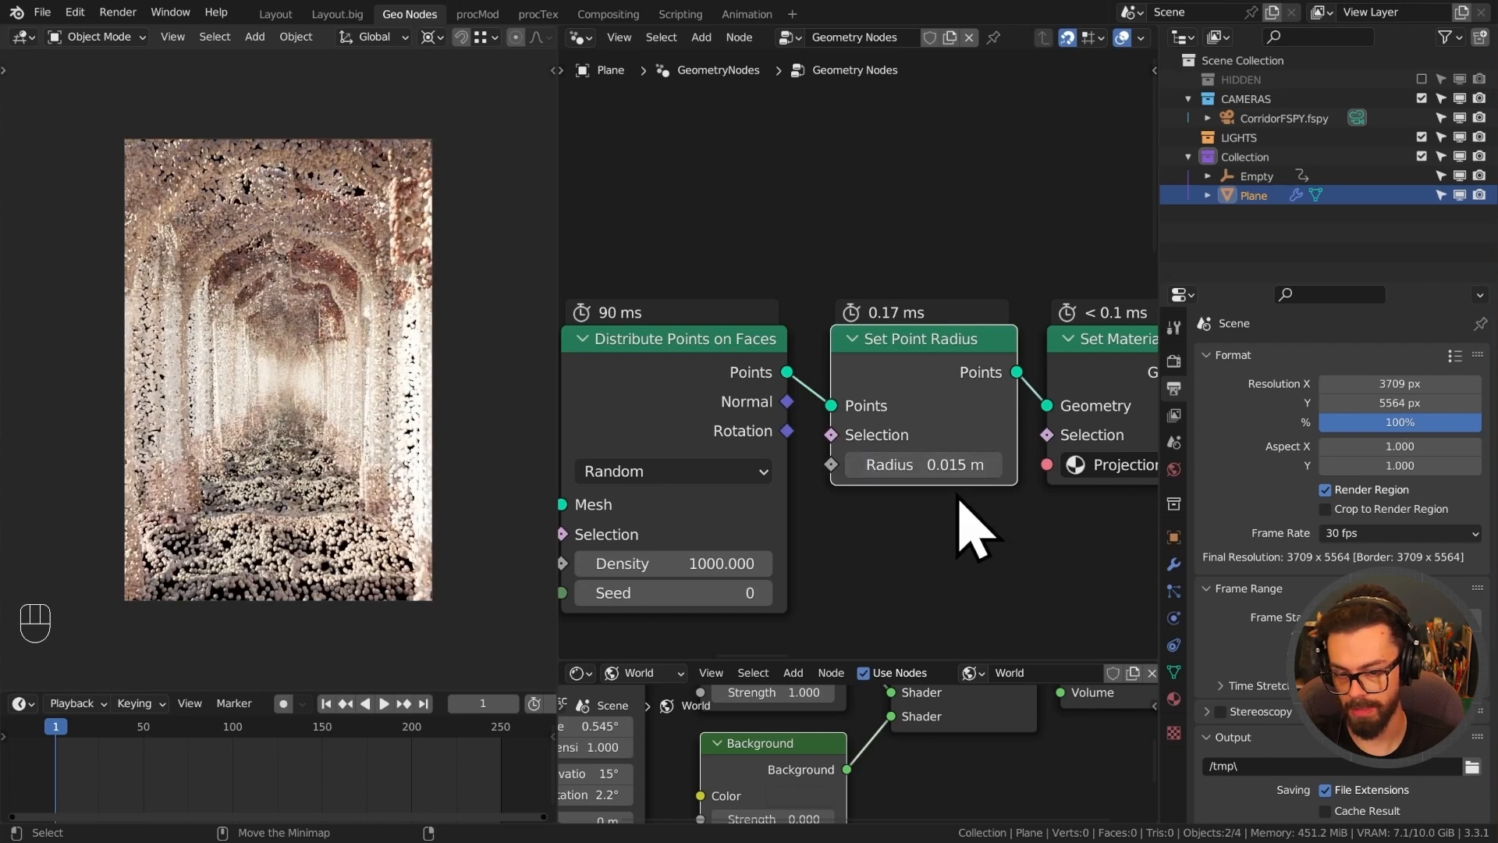
Raise the density of the Distribute Points on Faces node to 1500 and finally 2000, and save the file.
{"action": "left_click", "coordinate": [716, 575]}
{"action": "left_click", "coordinate": [677, 562]}
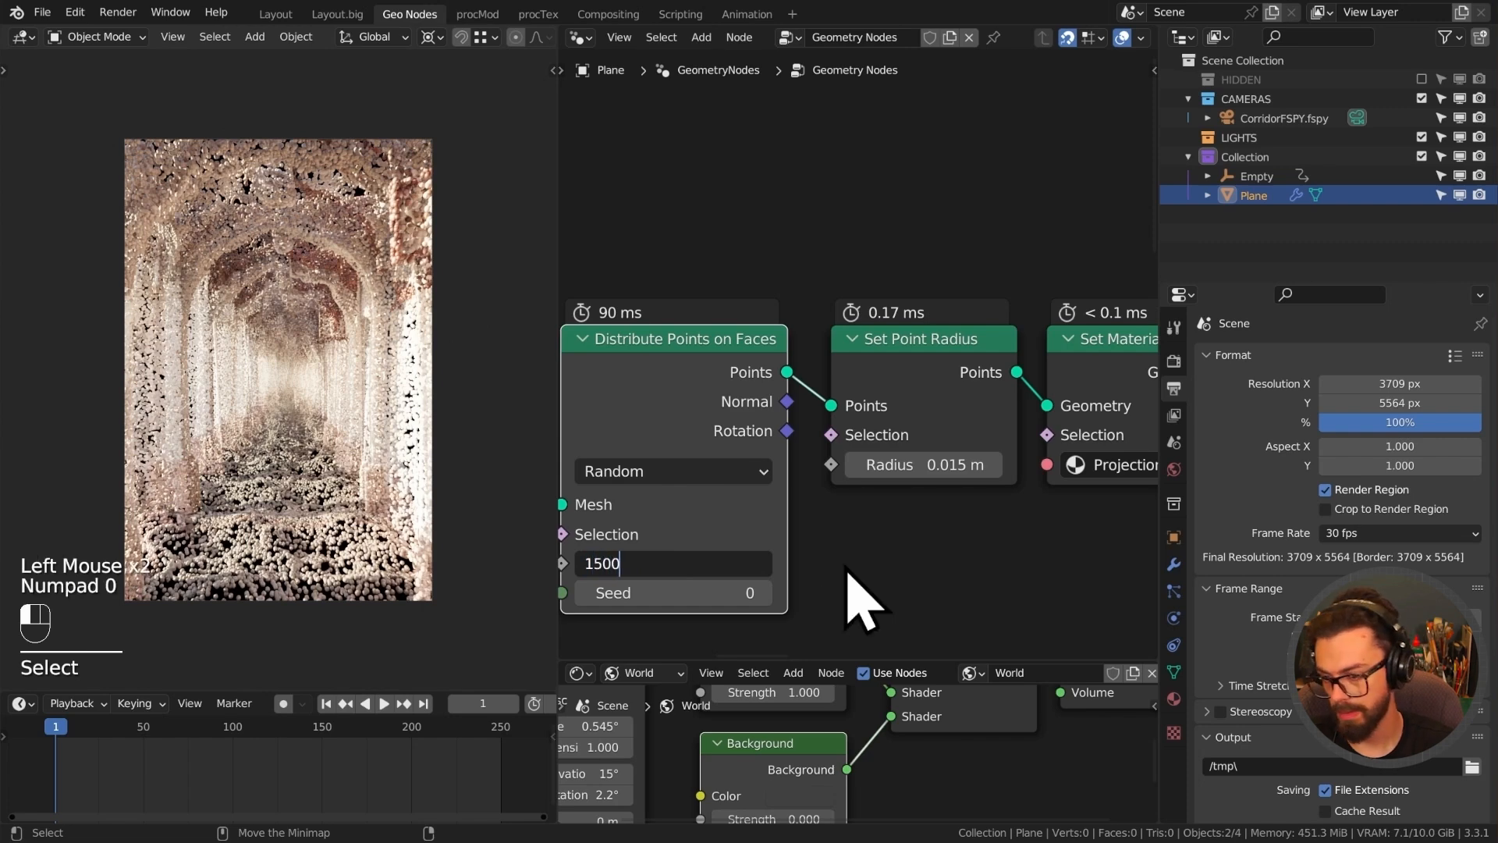
{"action": "key", "text": "Return"}
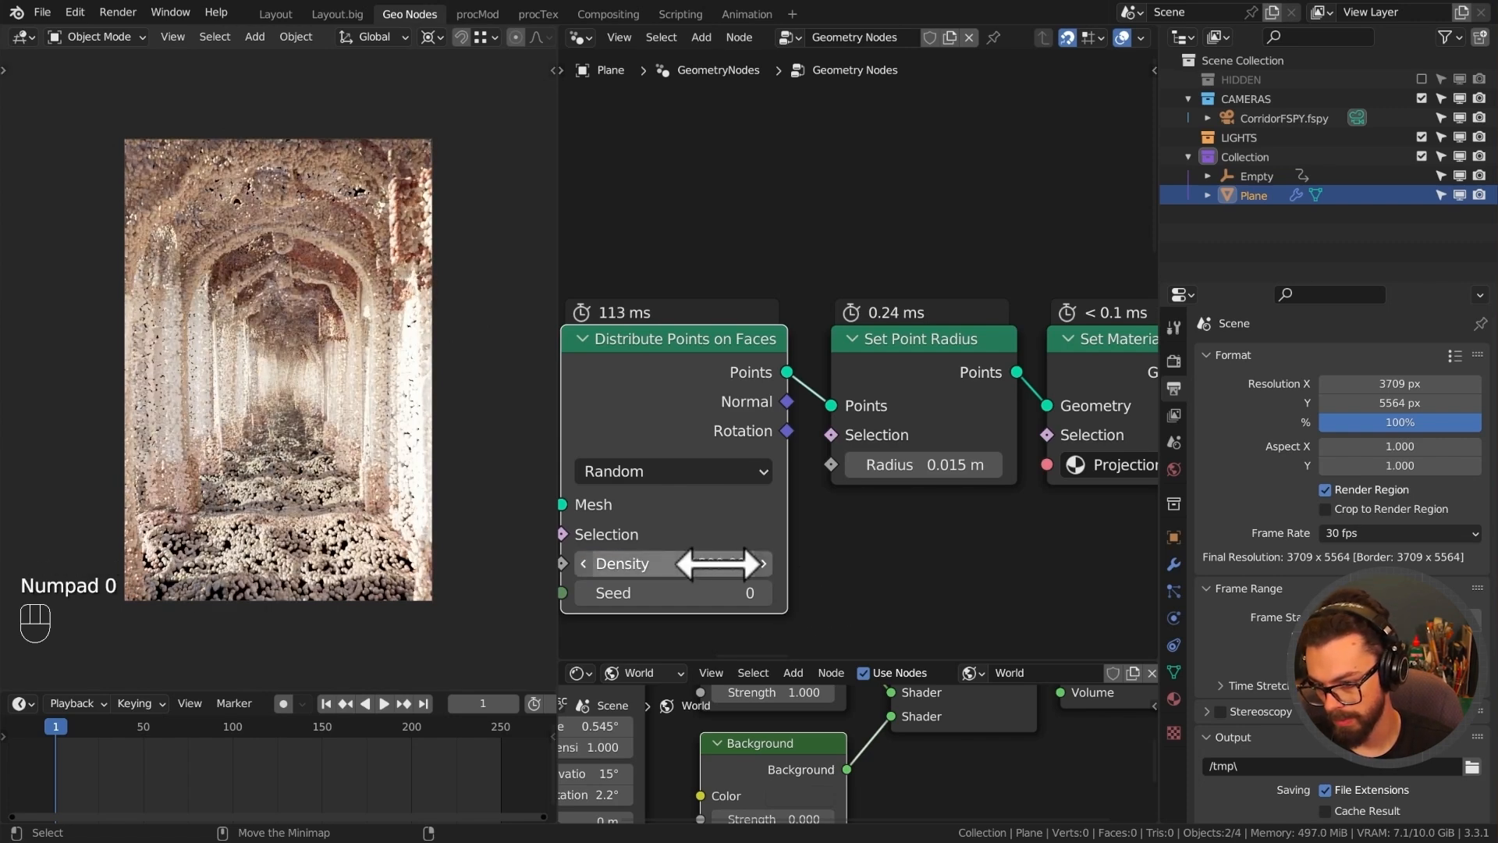
{"action": "left_click", "coordinate": [717, 563]}
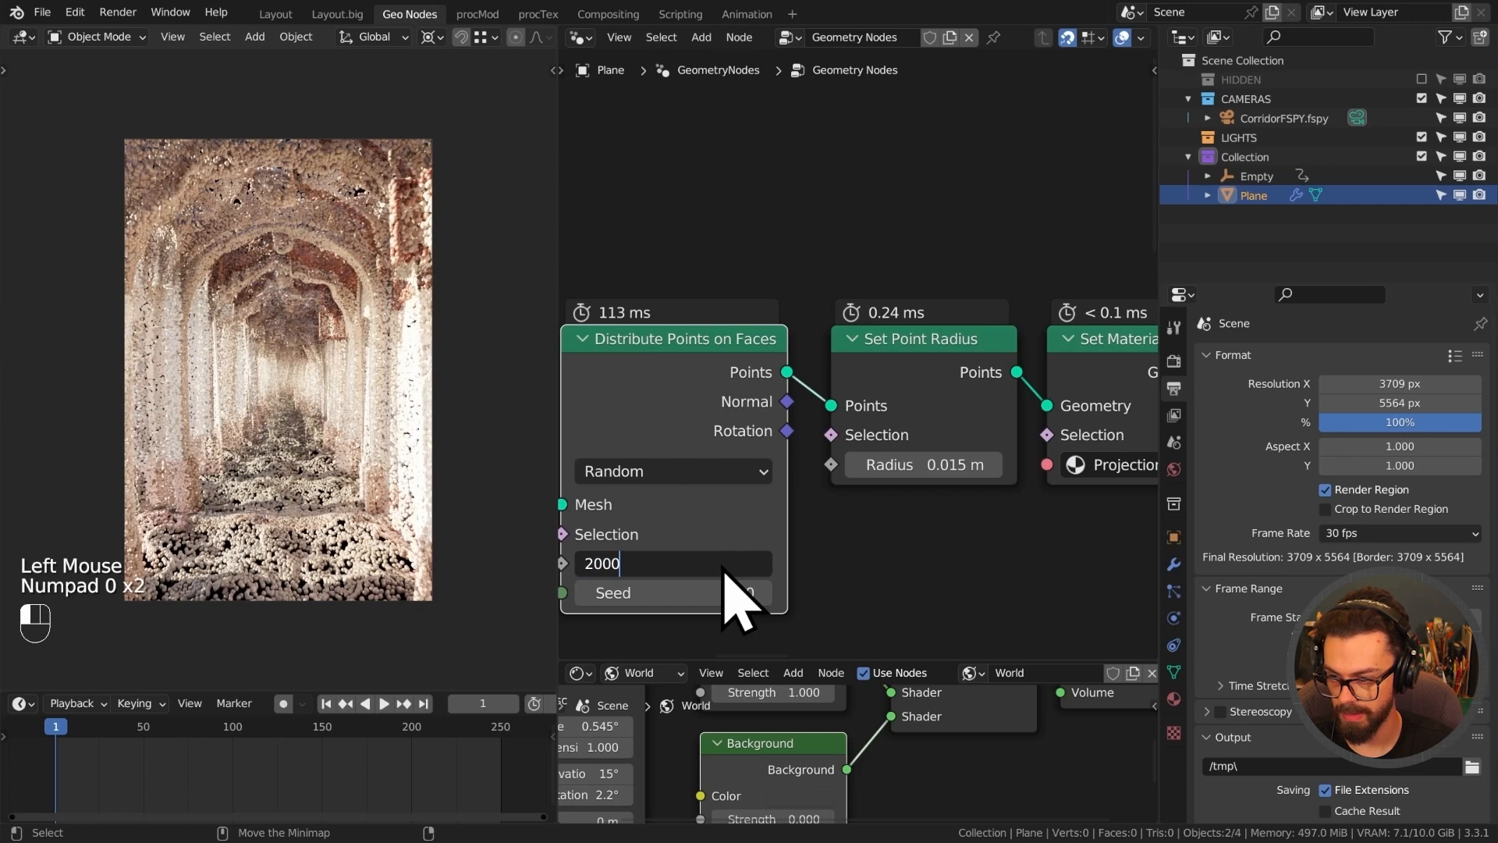
{"action": "type", "text": "2000"}
{"action": "key", "text": "Return"}
{"action": "left_click", "coordinate": [867, 553]}
{"action": "key", "text": "ctrl+s"}
{"action": "scroll", "coordinate": [867, 552], "scroll_direction": "down", "scroll_amount": 3}
{"action": "middle_click_drag", "start_coordinate": [867, 552], "coordinate": [905, 455]}
{"action": "scroll", "coordinate": [772, 472], "scroll_direction": "down", "scroll_amount": 2}
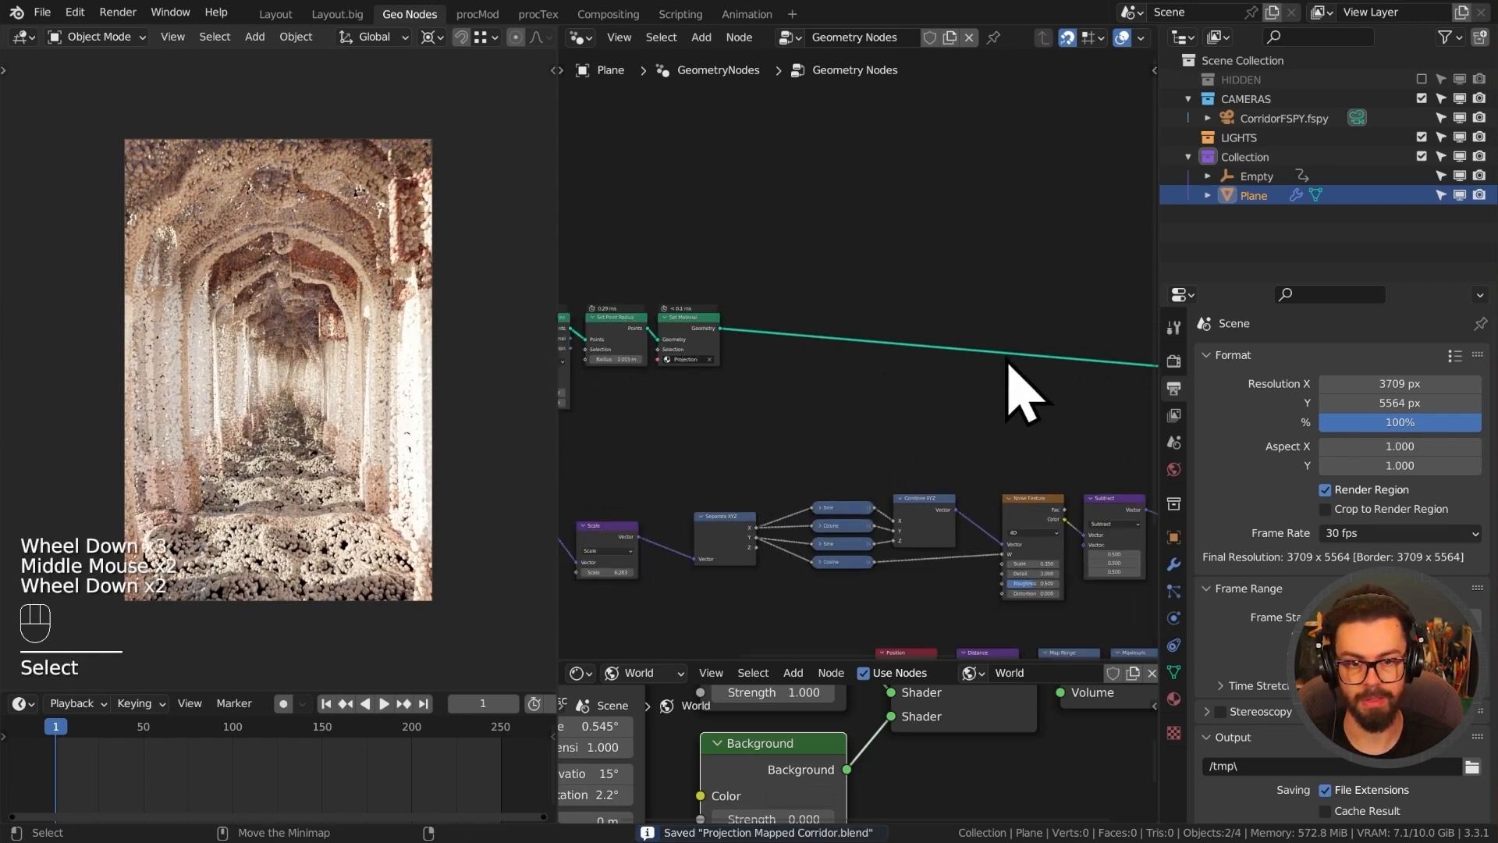
Add a cube mesh to the collection that holds the Empty and the Plane.
{"action": "left_click", "coordinate": [1268, 156]}
{"action": "key", "text": "shift+a"}
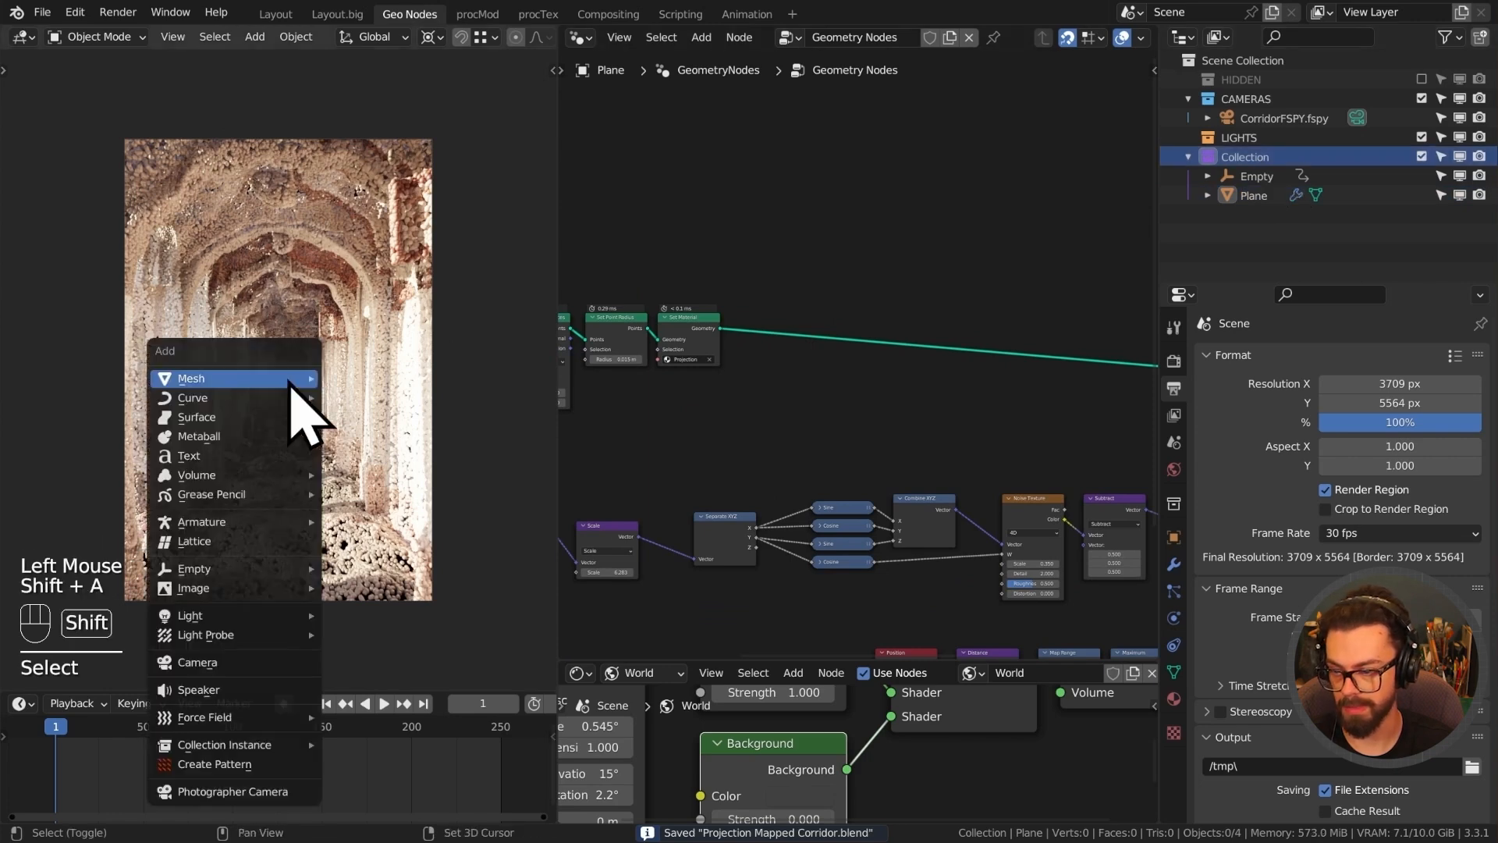
{"action": "left_click", "coordinate": [359, 397]}
Move the cube about 11 m along the corridor in top view, into the corridor's narrow section.
{"action": "middle_click_drag", "start_coordinate": [384, 428], "coordinate": [218, 418]}
{"action": "key", "text": "KP_1"}
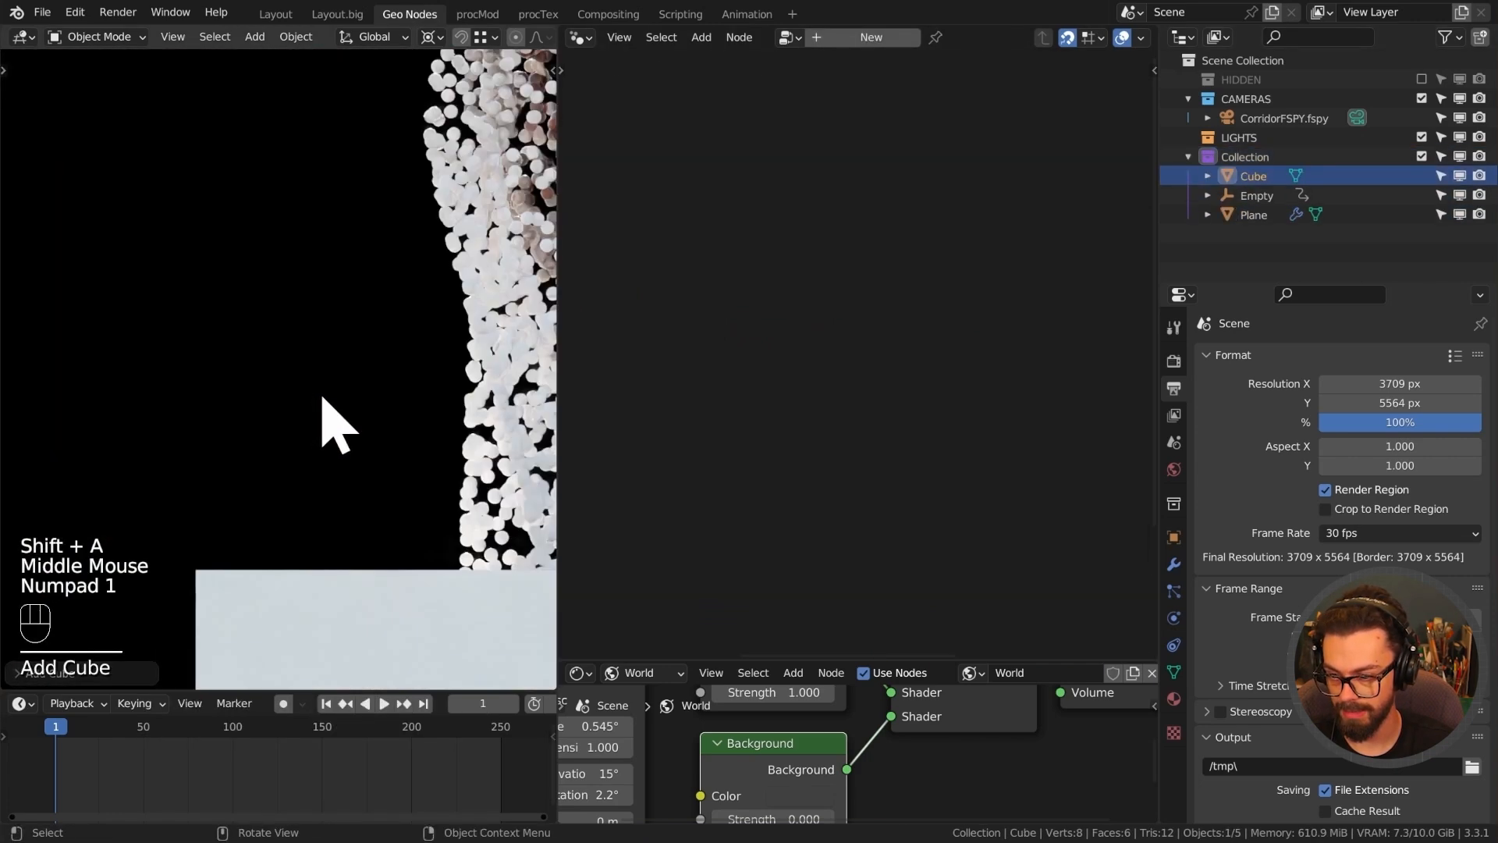
{"action": "scroll", "coordinate": [322, 398], "scroll_direction": "down", "scroll_amount": 3}
{"action": "key", "text": "KP_7"}
{"action": "scroll", "coordinate": [351, 399], "scroll_direction": "down", "scroll_amount": 2}
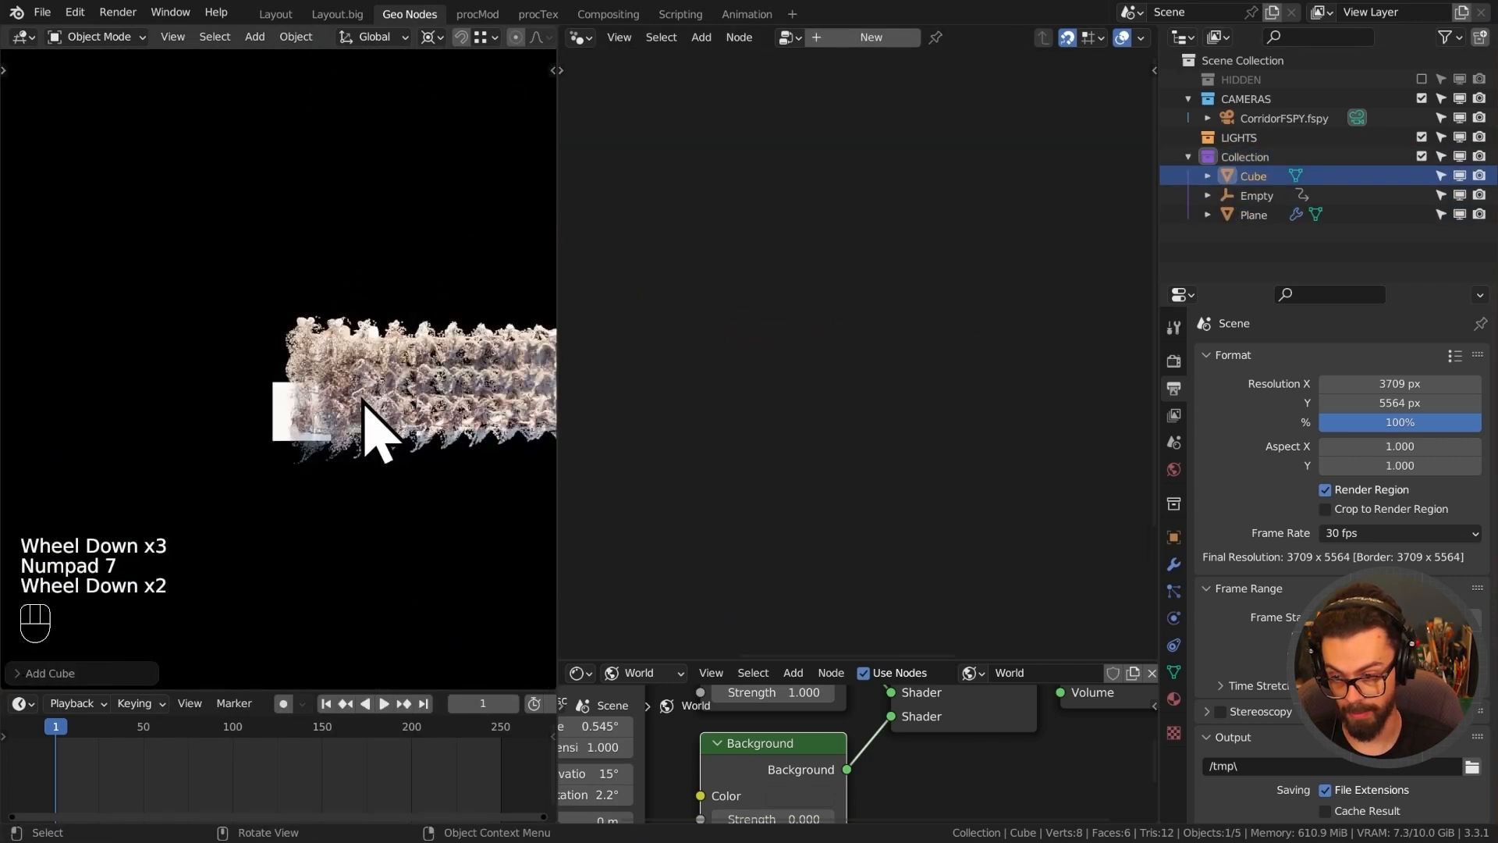
{"action": "key", "text": "ctrl+space"}
{"action": "scroll", "coordinate": [943, 434], "scroll_direction": "down", "scroll_amount": 2}
{"action": "middle_click_drag", "start_coordinate": [943, 435], "coordinate": [368, 401], "text": "shift"}
{"action": "scroll", "coordinate": [557, 383], "scroll_direction": "down", "scroll_amount": 2}
{"action": "scroll", "coordinate": [479, 542], "scroll_direction": "up", "scroll_amount": 1}
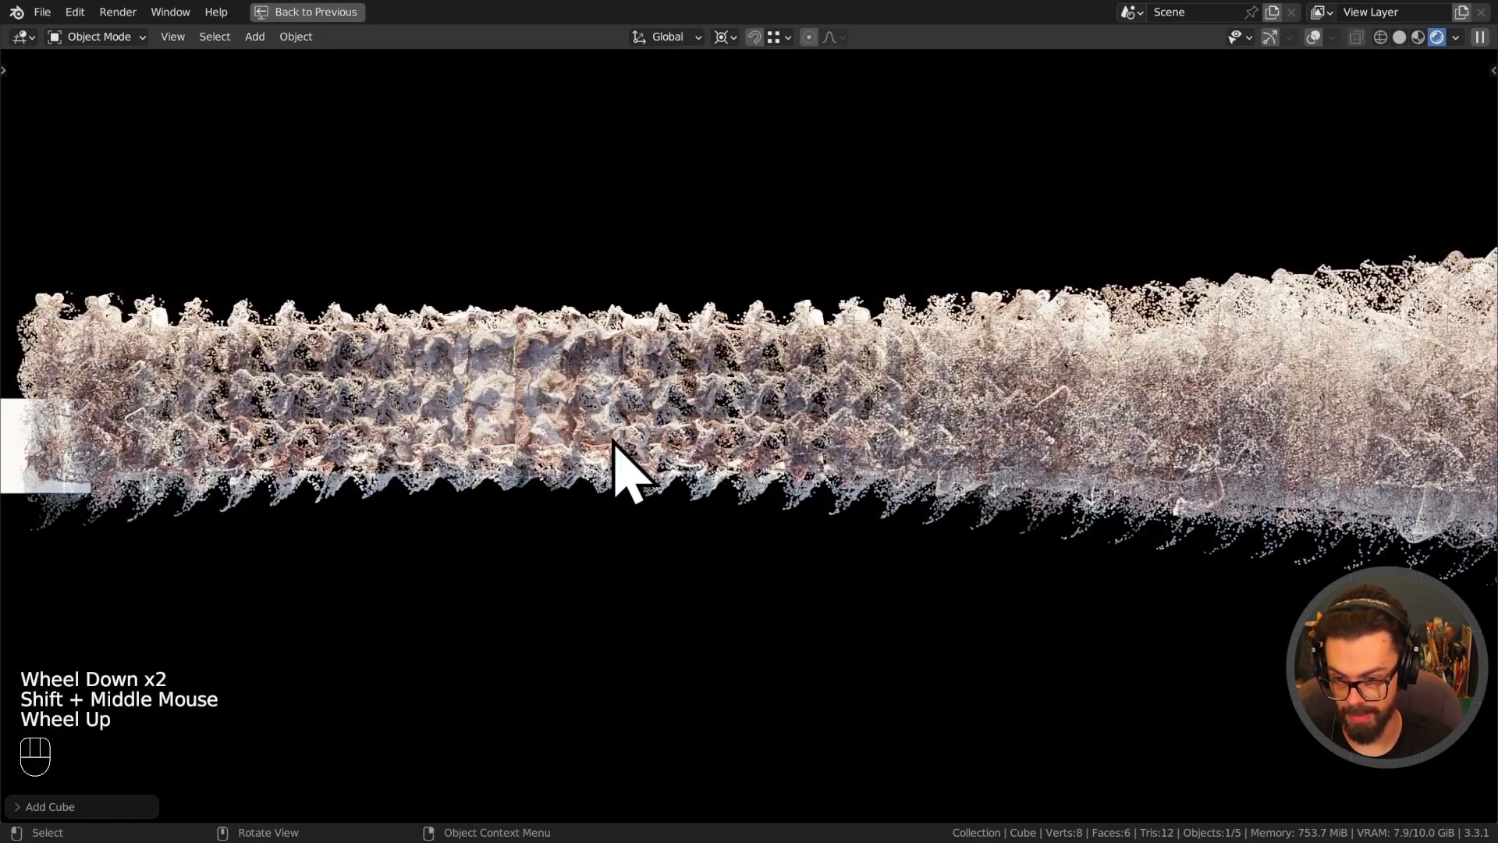
{"action": "key", "text": "g"}
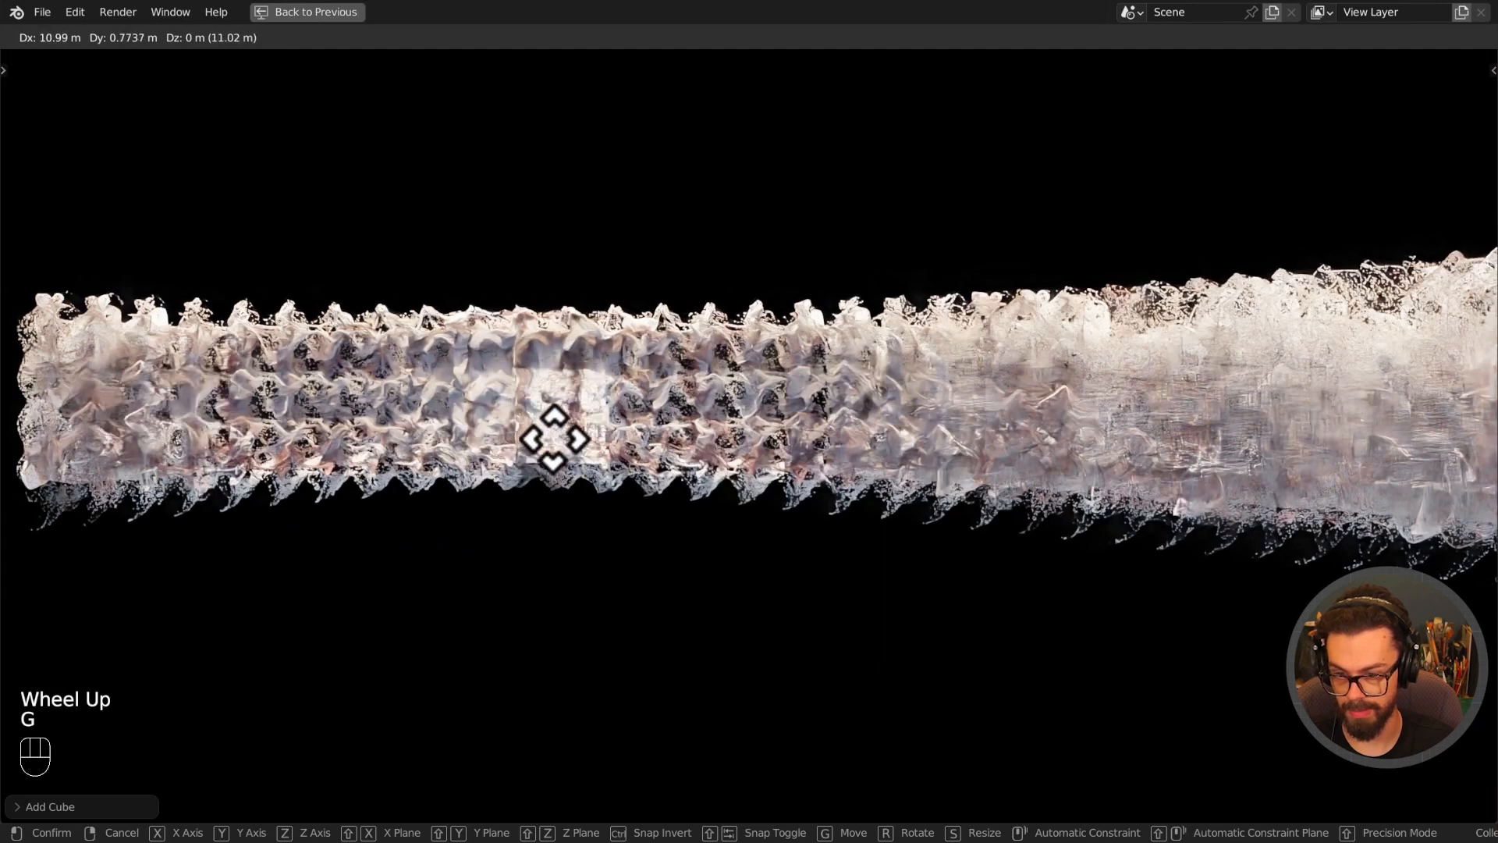
{"action": "left_click", "coordinate": [554, 438]}
{"action": "middle_click_drag", "start_coordinate": [429, 410], "coordinate": [419, 327], "text": "shift"}
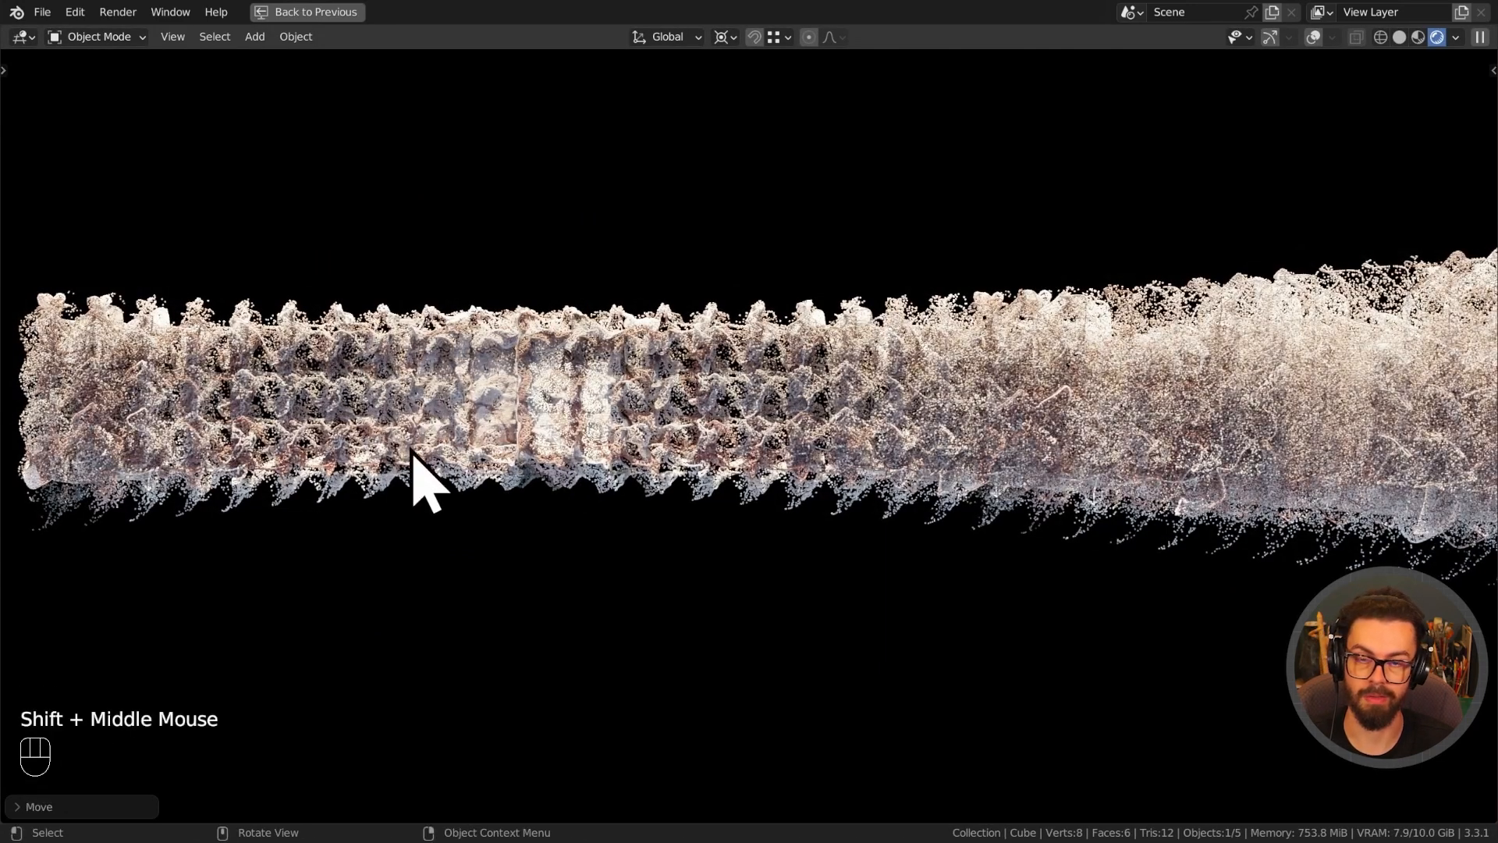
Scale the cube up uniformly about 4.3 times so that it is wider than the corridor.
{"action": "key", "text": "s"}
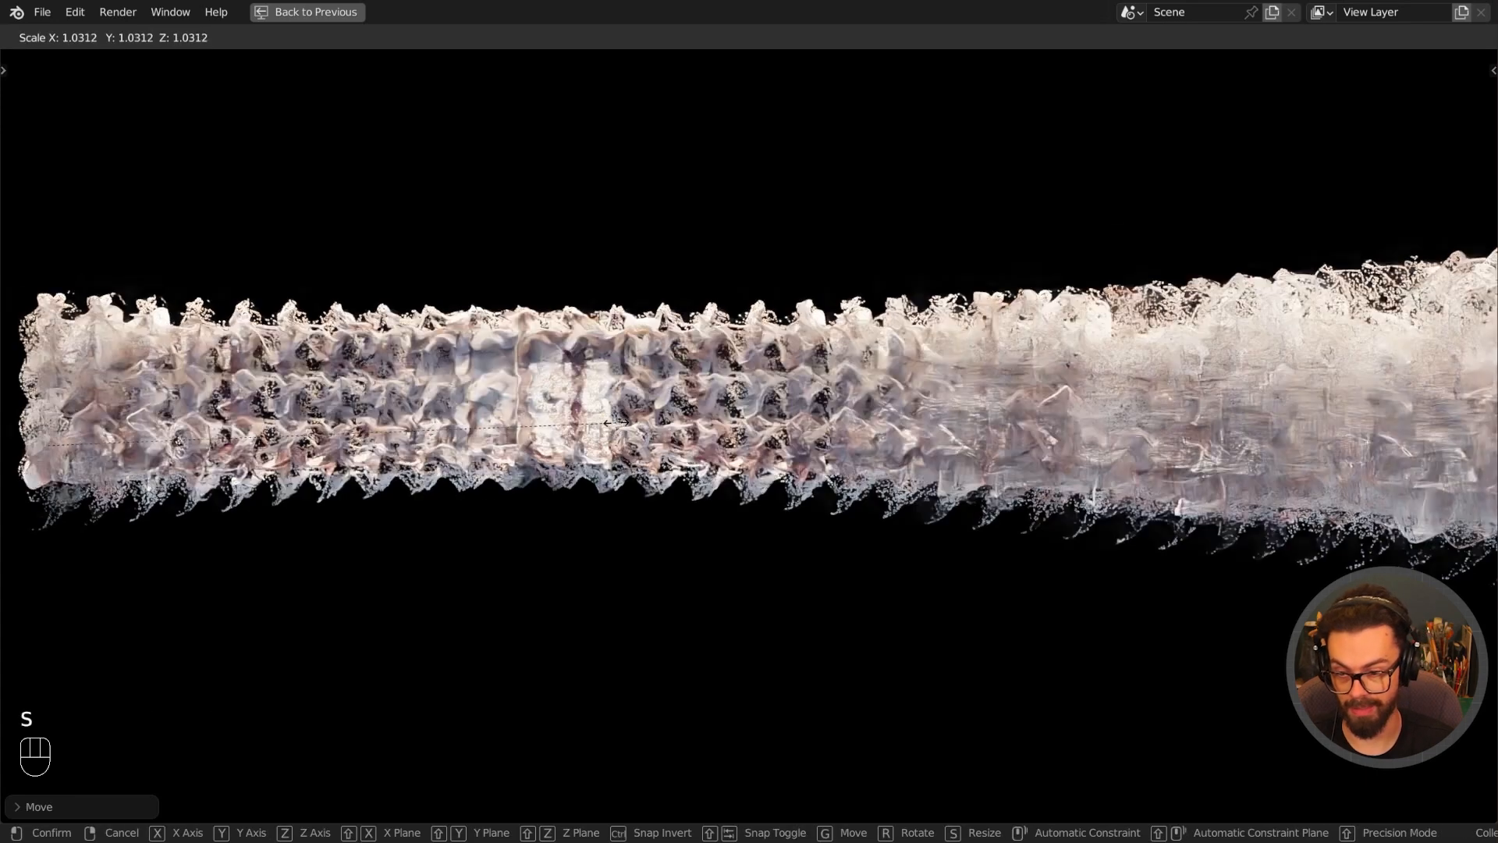
{"action": "right_click", "coordinate": [689, 428]}
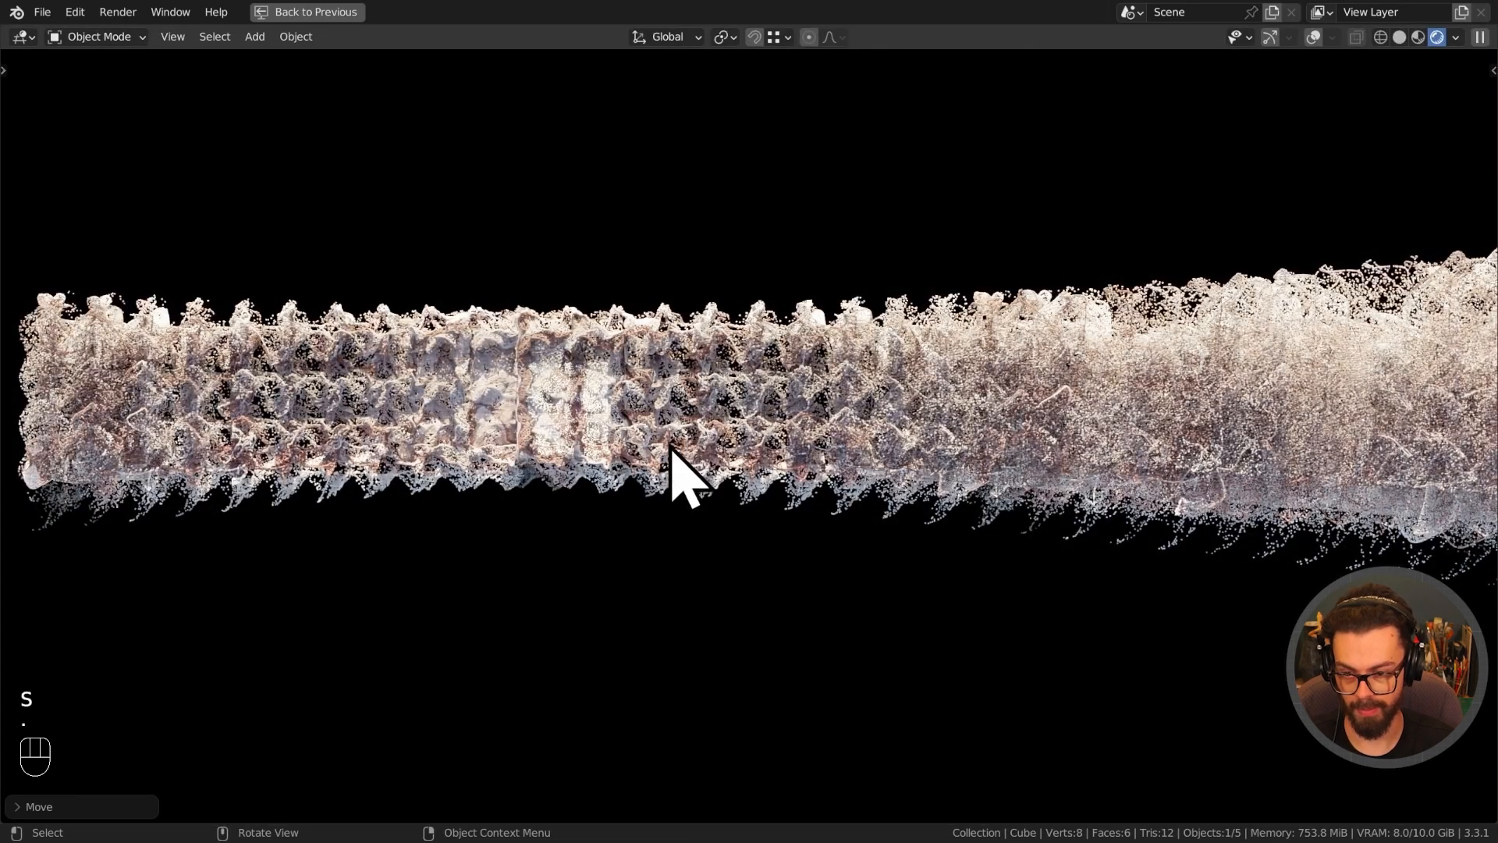
{"action": "key", "text": "s"}
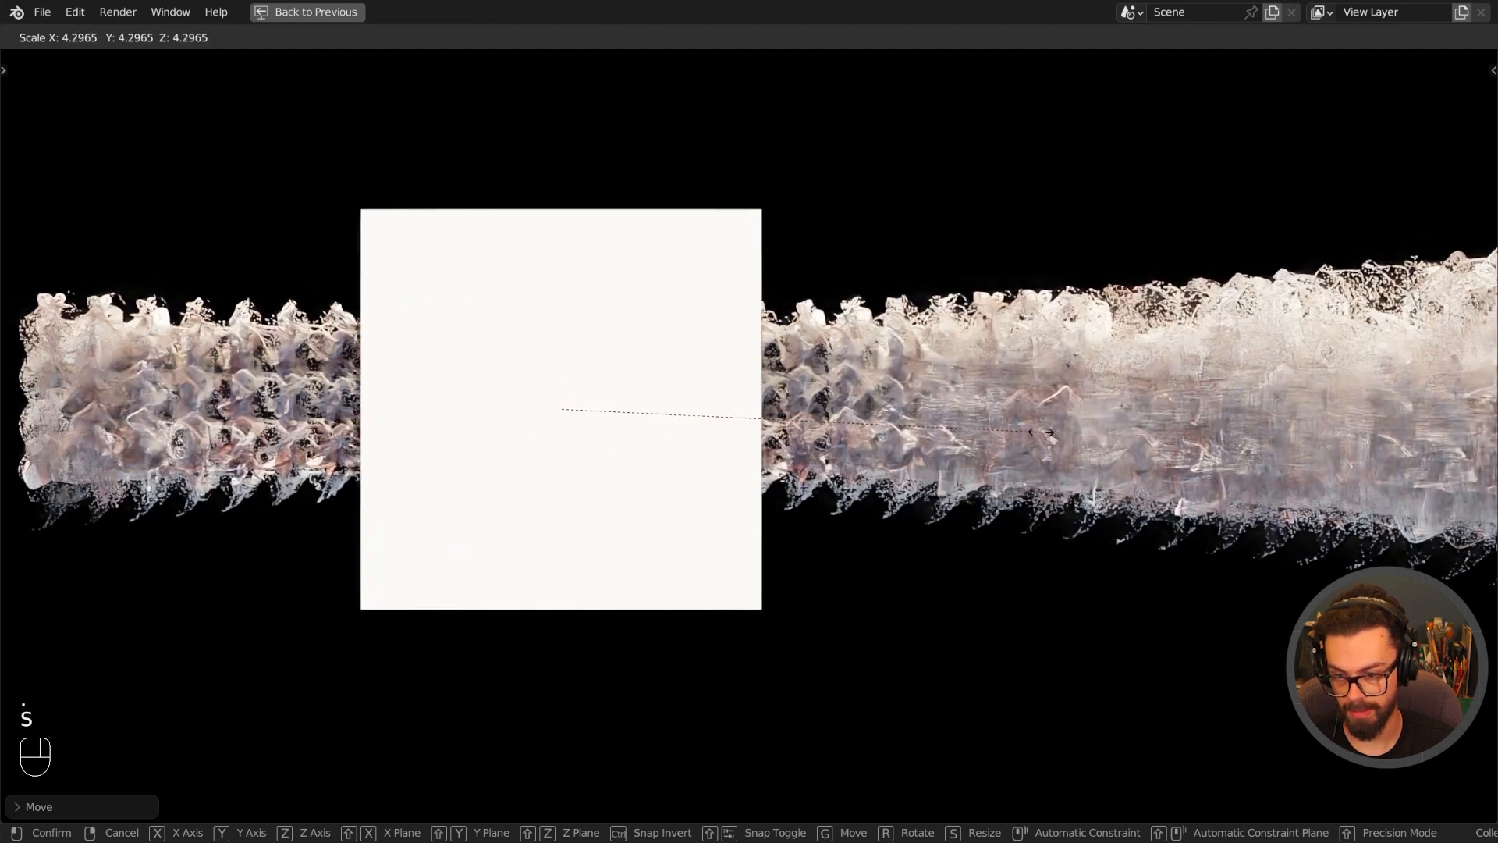
{"action": "left_click", "coordinate": [1042, 437]}
In front view, move the cube back toward the corridor's narrow end and resize it around the corridor.
{"action": "key", "text": "KP_1"}
{"action": "key", "text": "g"}
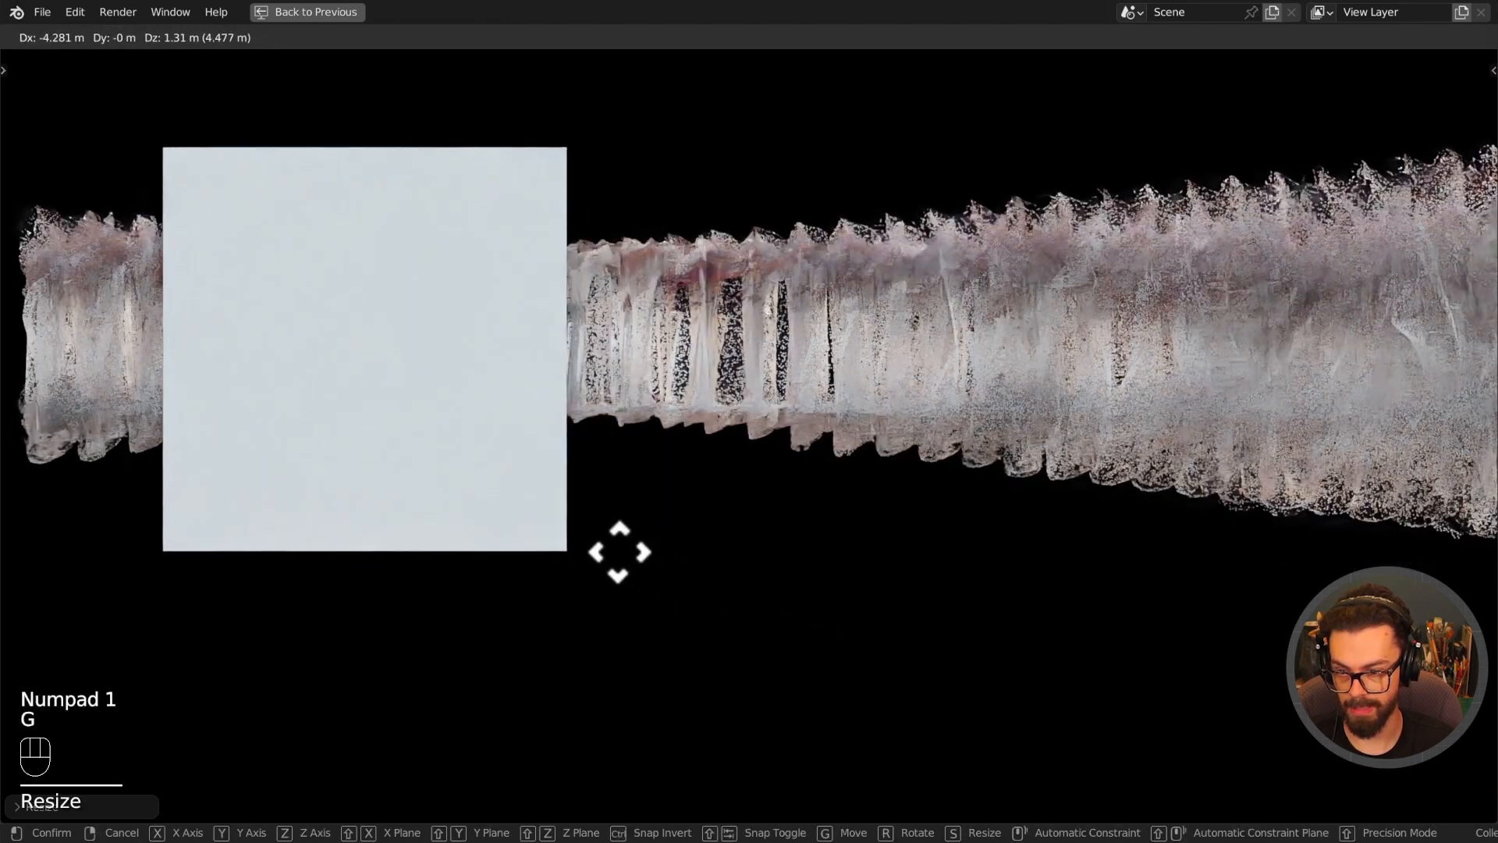
{"action": "scroll", "coordinate": [582, 538], "scroll_direction": "down", "scroll_amount": 1}
{"action": "left_click", "coordinate": [587, 546]}
{"action": "scroll", "coordinate": [587, 547], "scroll_direction": "down", "scroll_amount": 2}
{"action": "middle_click_drag", "start_coordinate": [586, 546], "coordinate": [508, 525], "text": "shift"}
{"action": "key", "text": "s"}
{"action": "left_click", "coordinate": [591, 532]}
In Edit Mode with wireframe shading, move the cube's far-end vertices along X to stretch it to the corridor's wide end.
{"action": "key", "text": "Tab"}
{"action": "key", "text": "z"}
{"action": "left_click", "coordinate": [402, 537]}
{"action": "mouse_move", "coordinate": [450, 245]}
{"action": "left_mouse_down"}
{"action": "mouse_move", "coordinate": [535, 401]}
{"action": "mouse_move", "coordinate": [657, 551]}
{"action": "left_mouse_up"}
{"action": "left_click_drag", "start_coordinate": [452, 167], "coordinate": [682, 611]}
{"action": "key", "text": "g"}
{"action": "key", "text": "x"}
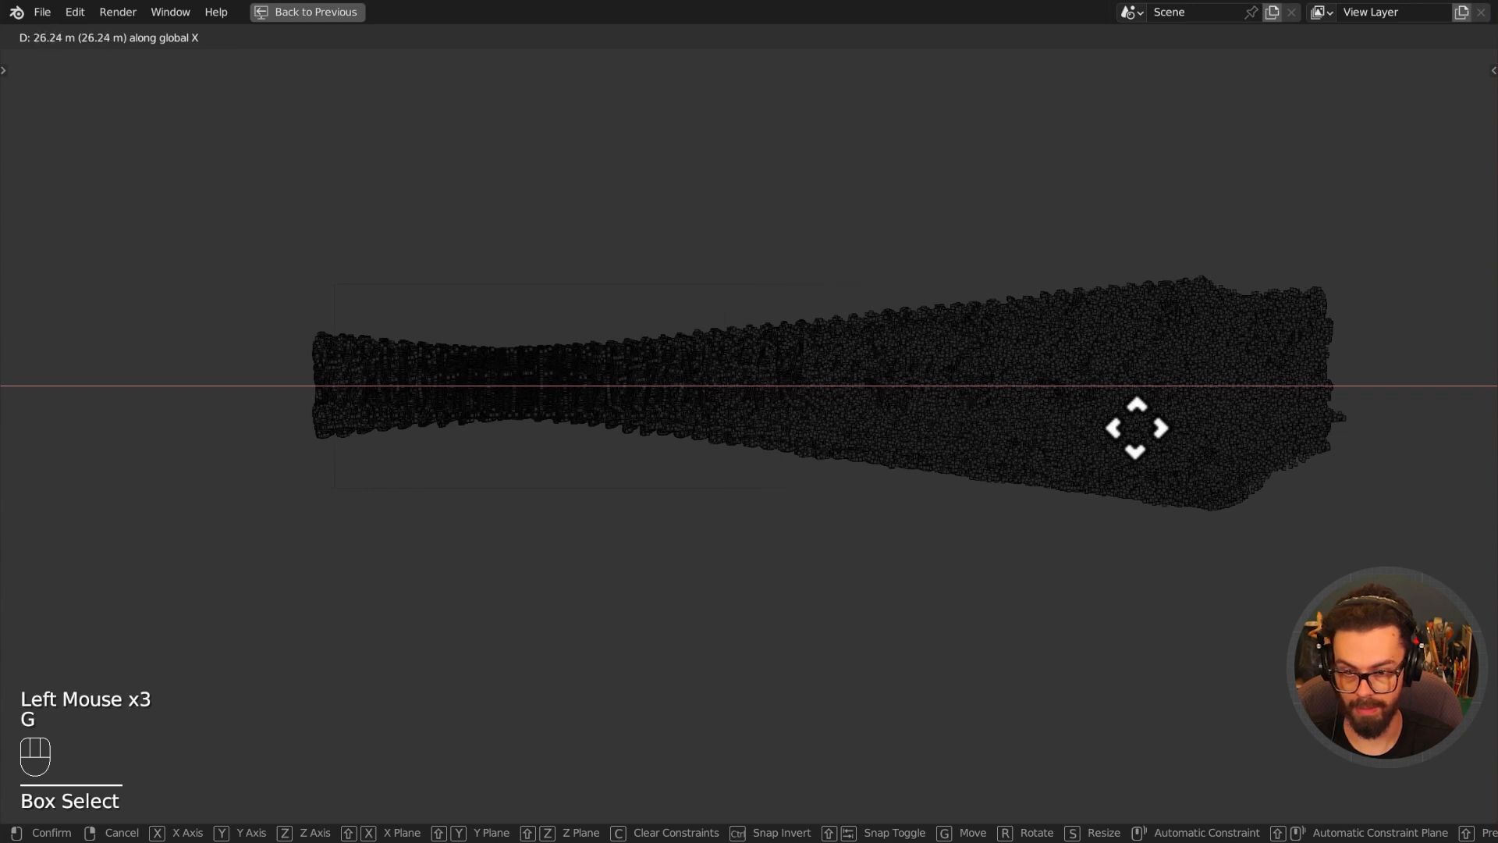
{"action": "left_click", "coordinate": [1373, 421]}
Scale all of the box's geometry up about 1.14 times and shift it along Z to enclose the whole corridor.
{"action": "key", "text": "a"}
{"action": "key", "text": "s"}
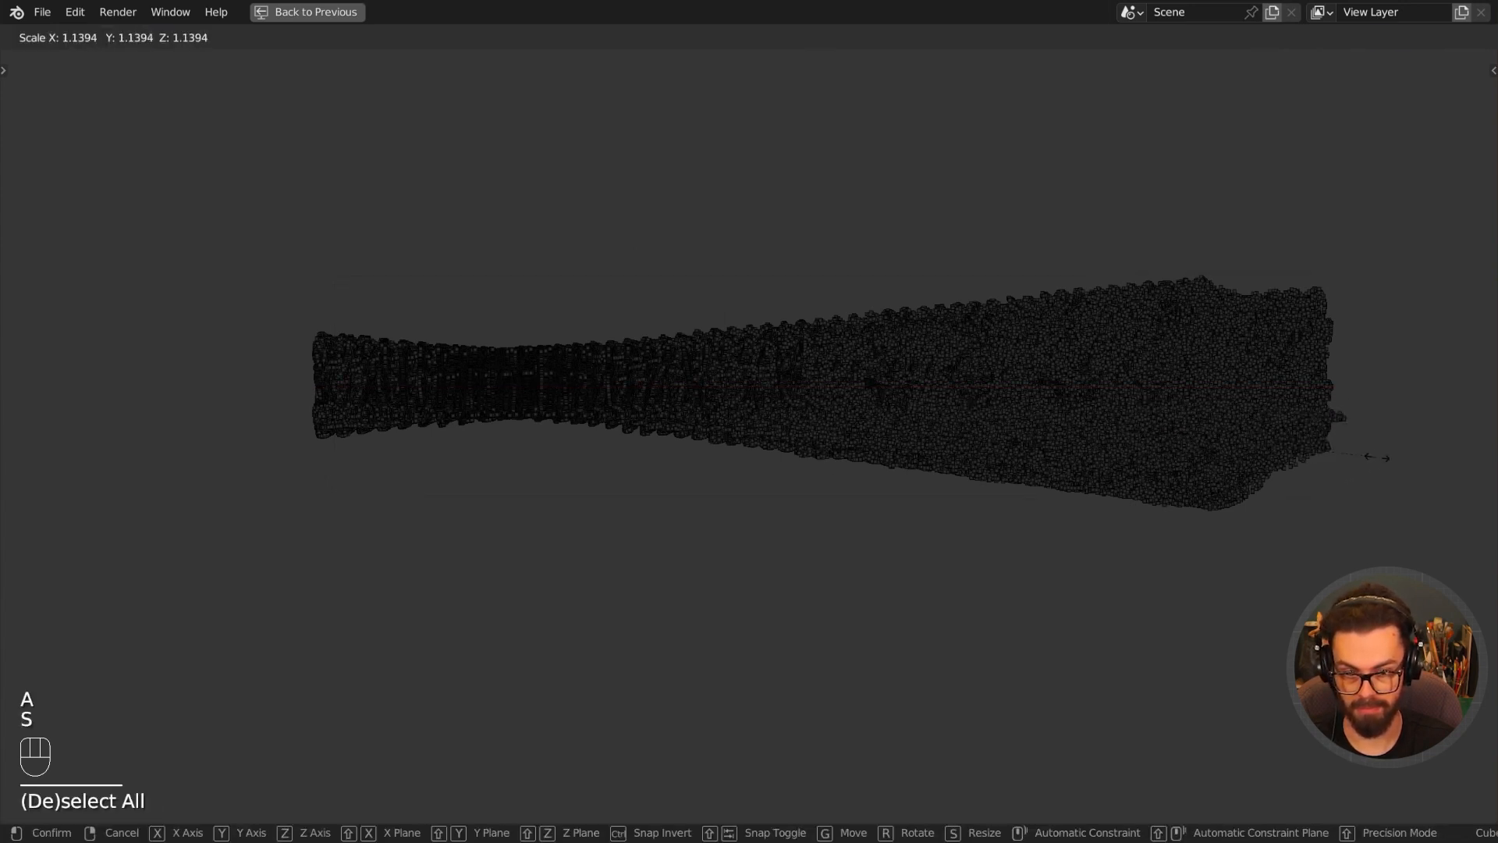
{"action": "left_click", "coordinate": [1370, 456]}
{"action": "key", "text": "g"}
{"action": "right_click", "coordinate": [1371, 461]}
{"action": "key", "text": "s"}
{"action": "key", "text": "g"}
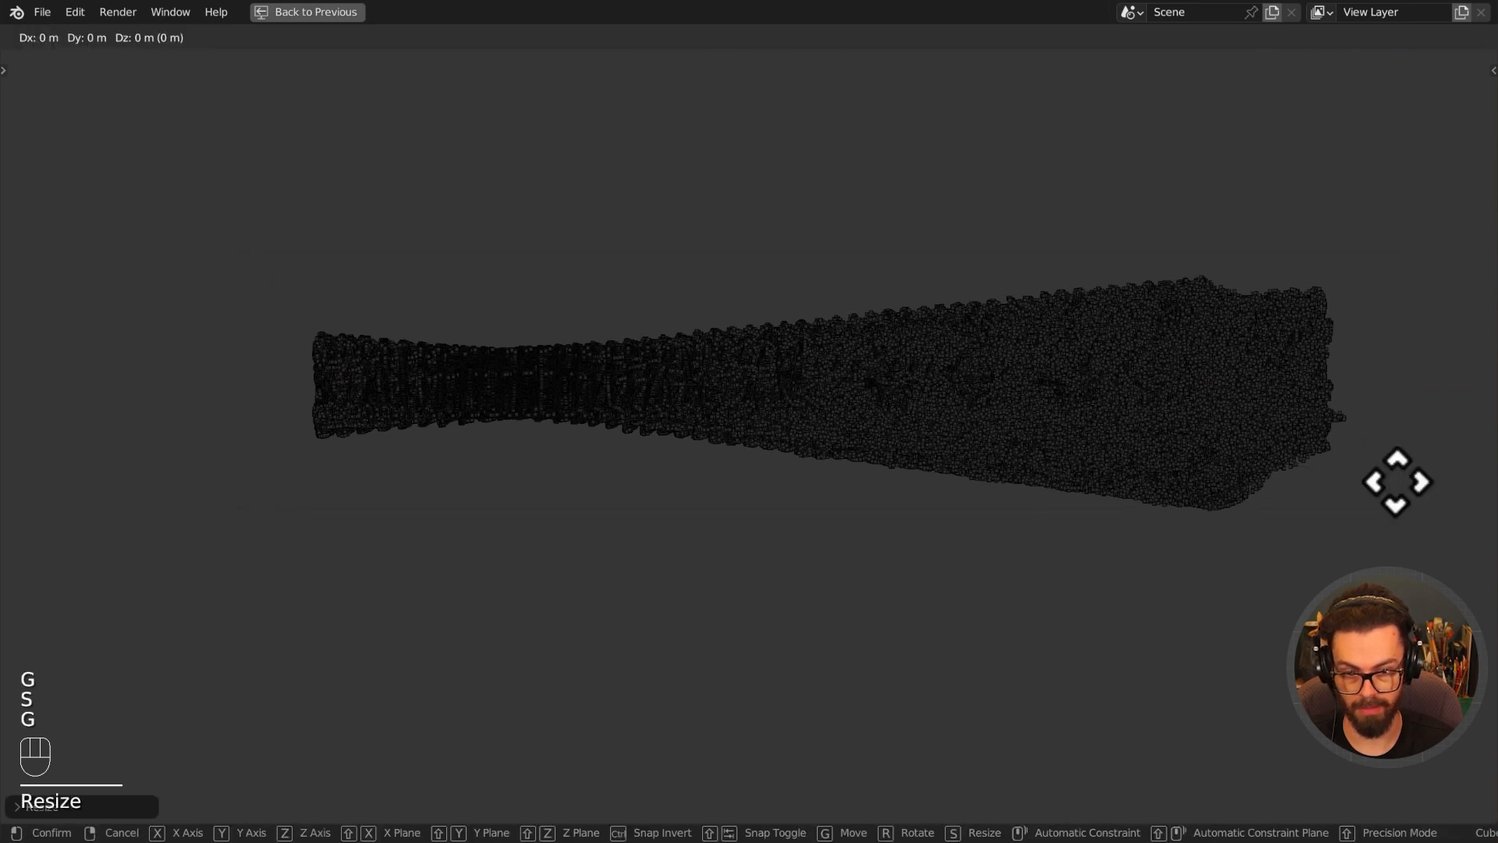
{"action": "key", "text": "z"}
{"action": "left_click", "coordinate": [1419, 493]}
Examine the stretched box in material preview shading, and return to the rendered camera view in Object Mode.
{"action": "mouse_move", "coordinate": [953, 385]}
{"action": "middle_mouse_down"}
{"action": "mouse_move", "coordinate": [869, 391]}
{"action": "mouse_move", "coordinate": [840, 377]}
{"action": "middle_mouse_up"}
{"action": "key", "text": "z"}
{"action": "key", "text": "z"}
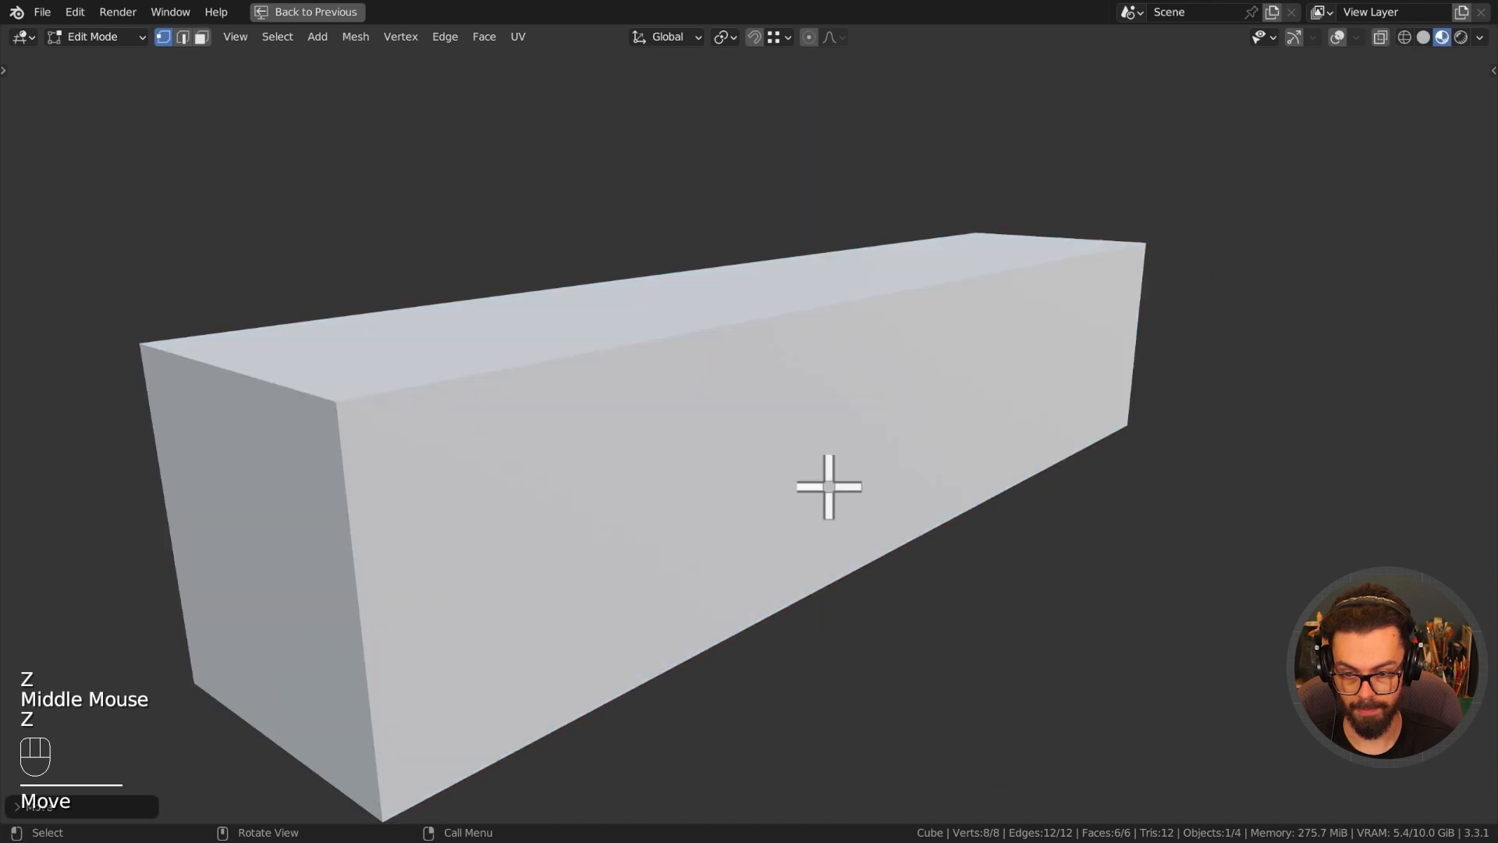
{"action": "key", "text": "z"}
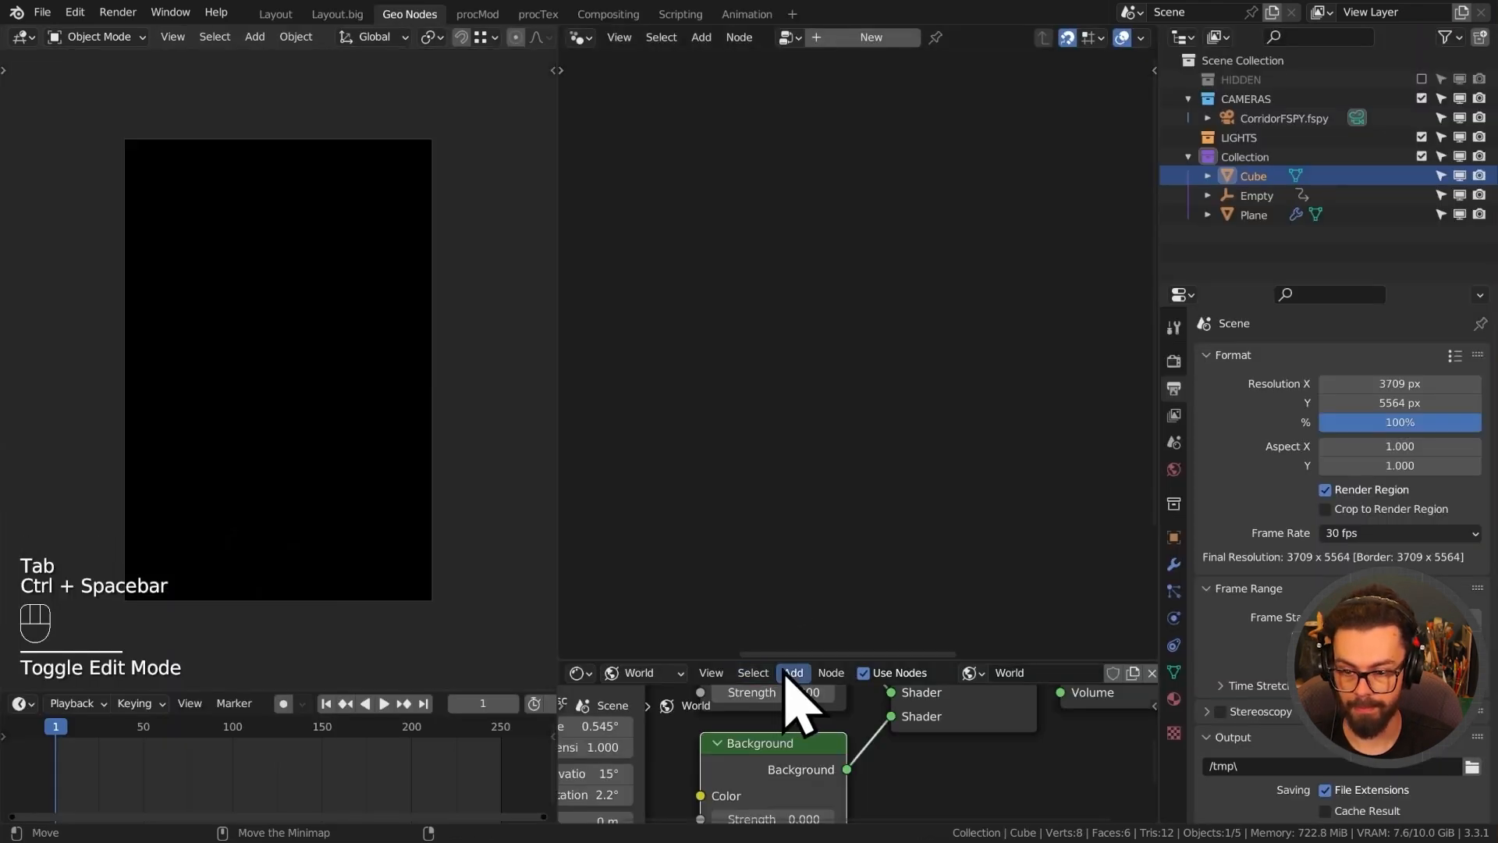
Enlarge the shader editor area and rename the cube as Volum.
{"action": "left_click_drag", "start_coordinate": [788, 663], "coordinate": [789, 415]}
{"action": "left_click", "coordinate": [1266, 191]}
{"action": "double_click", "coordinate": [1260, 175]}
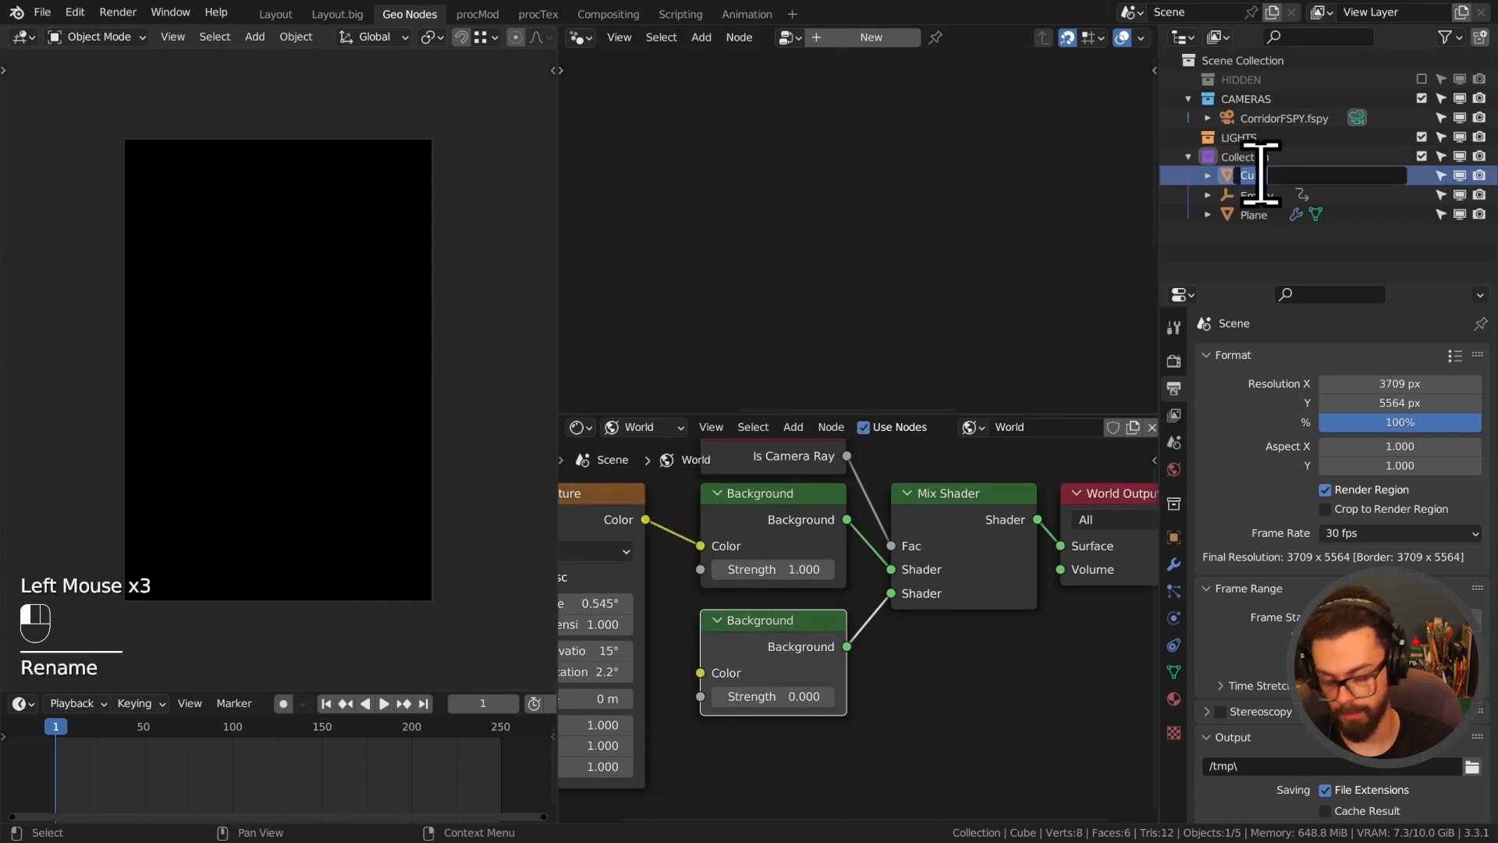
{"action": "type", "text": "Volum"}
{"action": "key", "text": "Return"}
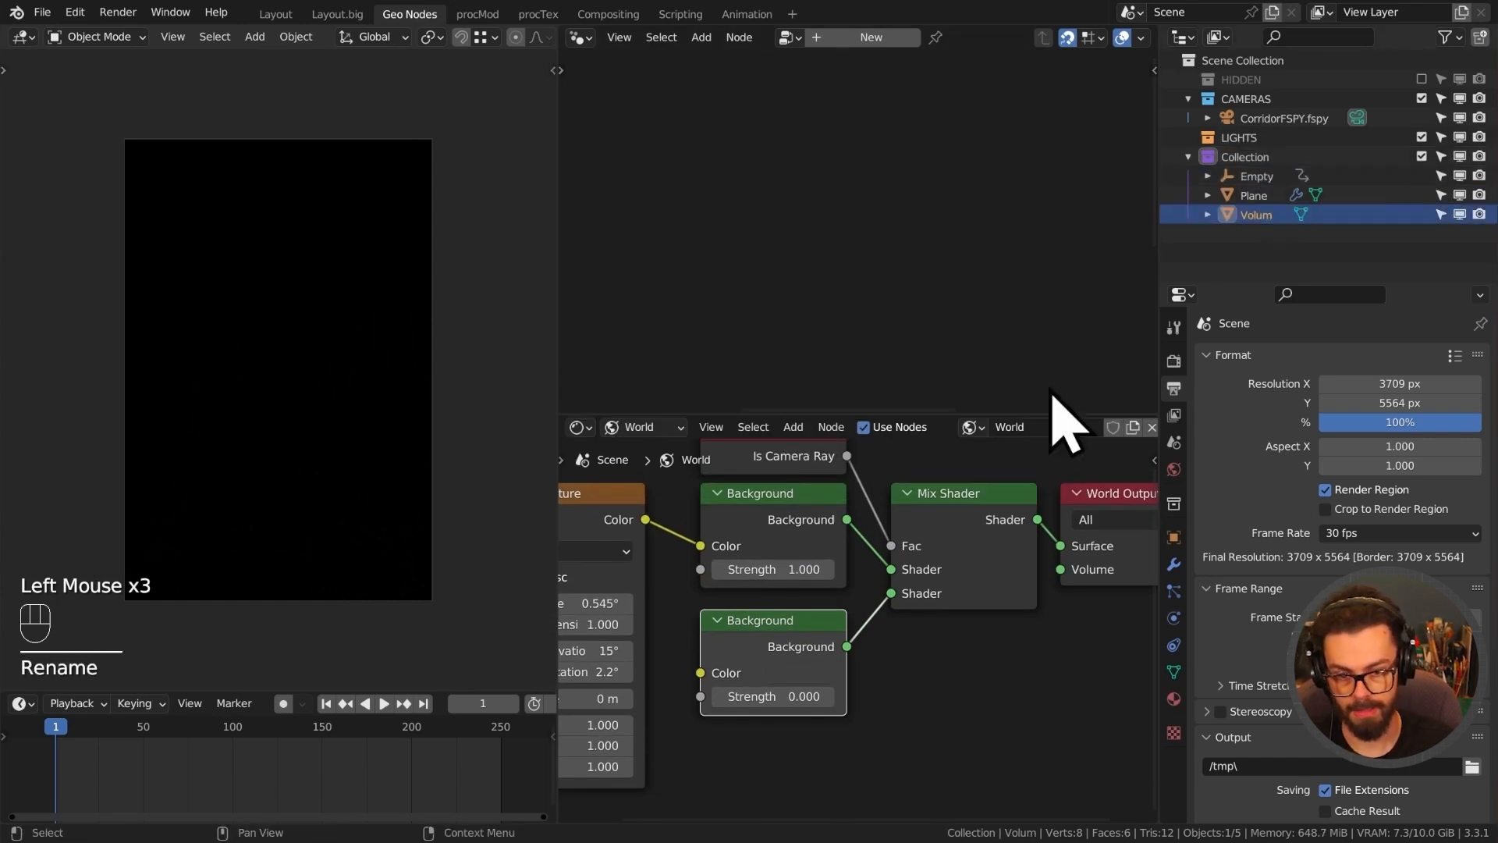
Give the Volum box a new material and delete its default surface shader.
{"action": "left_click", "coordinate": [643, 428]}
{"action": "left_click", "coordinate": [638, 449]}
{"action": "left_click", "coordinate": [1022, 428]}
{"action": "middle_click_drag", "start_coordinate": [967, 478], "coordinate": [819, 515]}
{"action": "left_click", "coordinate": [788, 522]}
{"action": "key", "text": "x"}
Add a Principled Volume shader and connect it to the Volume input of the Material Output.
{"action": "key", "text": "shift+a"}
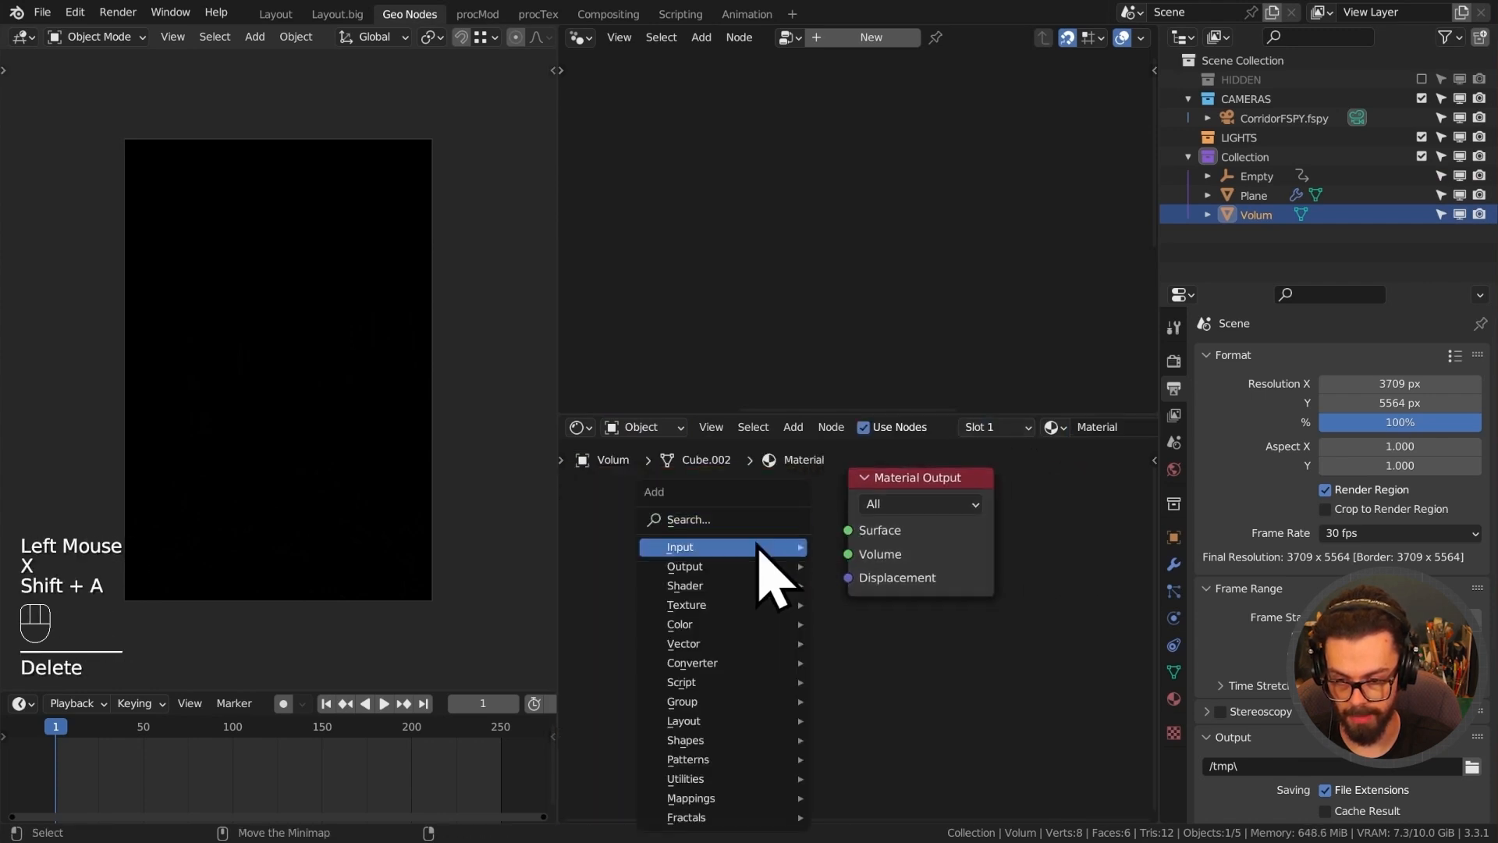
{"action": "mouse_move", "coordinate": [712, 591]}
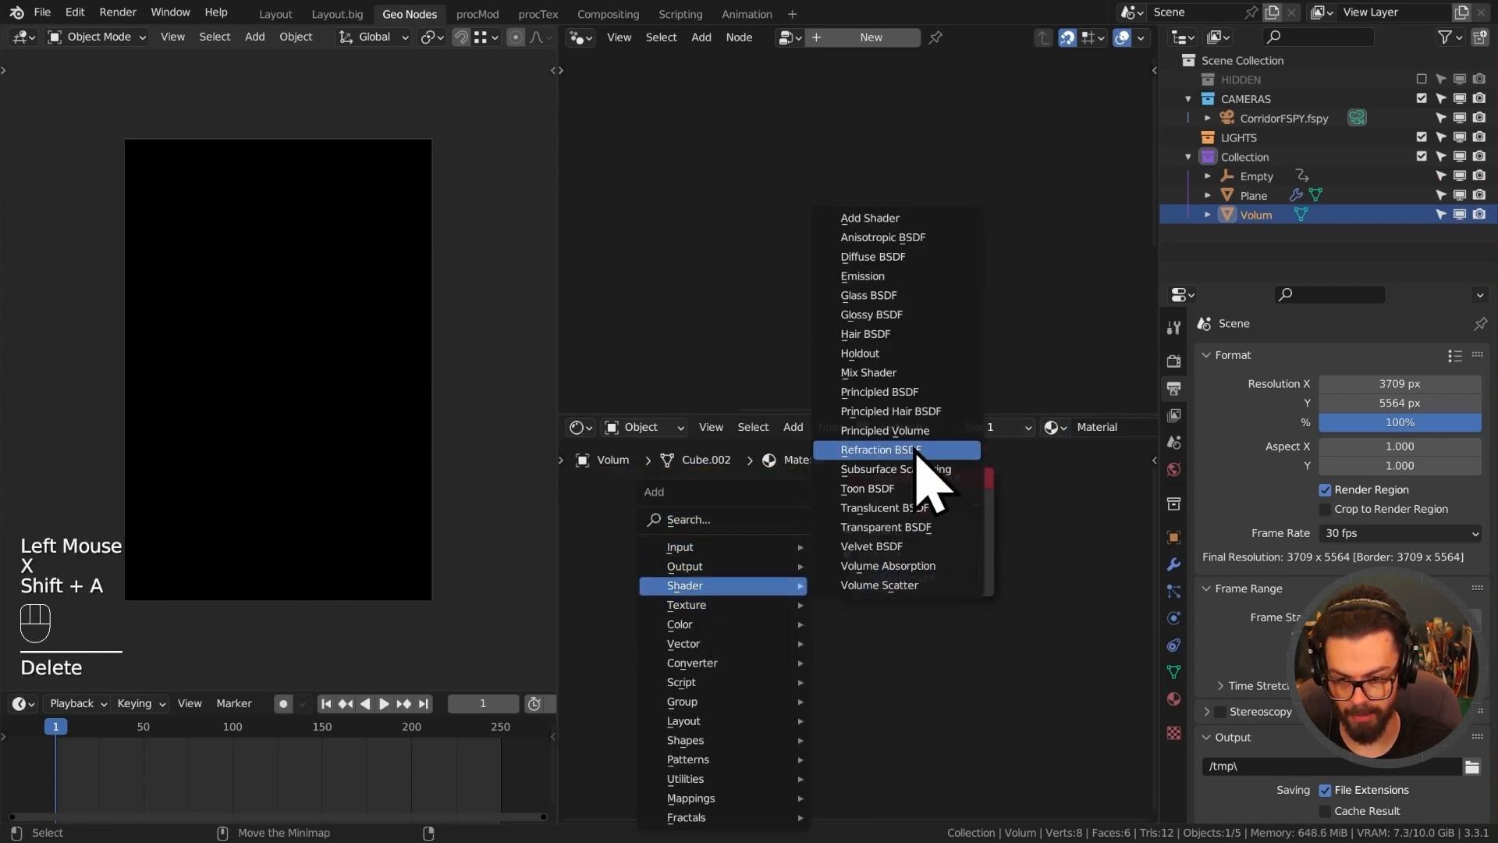
{"action": "left_click", "coordinate": [923, 429]}
{"action": "left_click", "coordinate": [535, 491]}
{"action": "left_click_drag", "start_coordinate": [788, 520], "coordinate": [866, 556]}
{"action": "key", "text": "Home"}
Inspect the fog outside and through the camera, and set the Principled Volume's density to 0.05.
{"action": "middle_click_drag", "start_coordinate": [348, 438], "coordinate": [396, 235]}
{"action": "scroll", "coordinate": [302, 428], "scroll_direction": "down", "scroll_amount": 4}
{"action": "scroll", "coordinate": [295, 429], "scroll_direction": "down", "scroll_amount": 1}
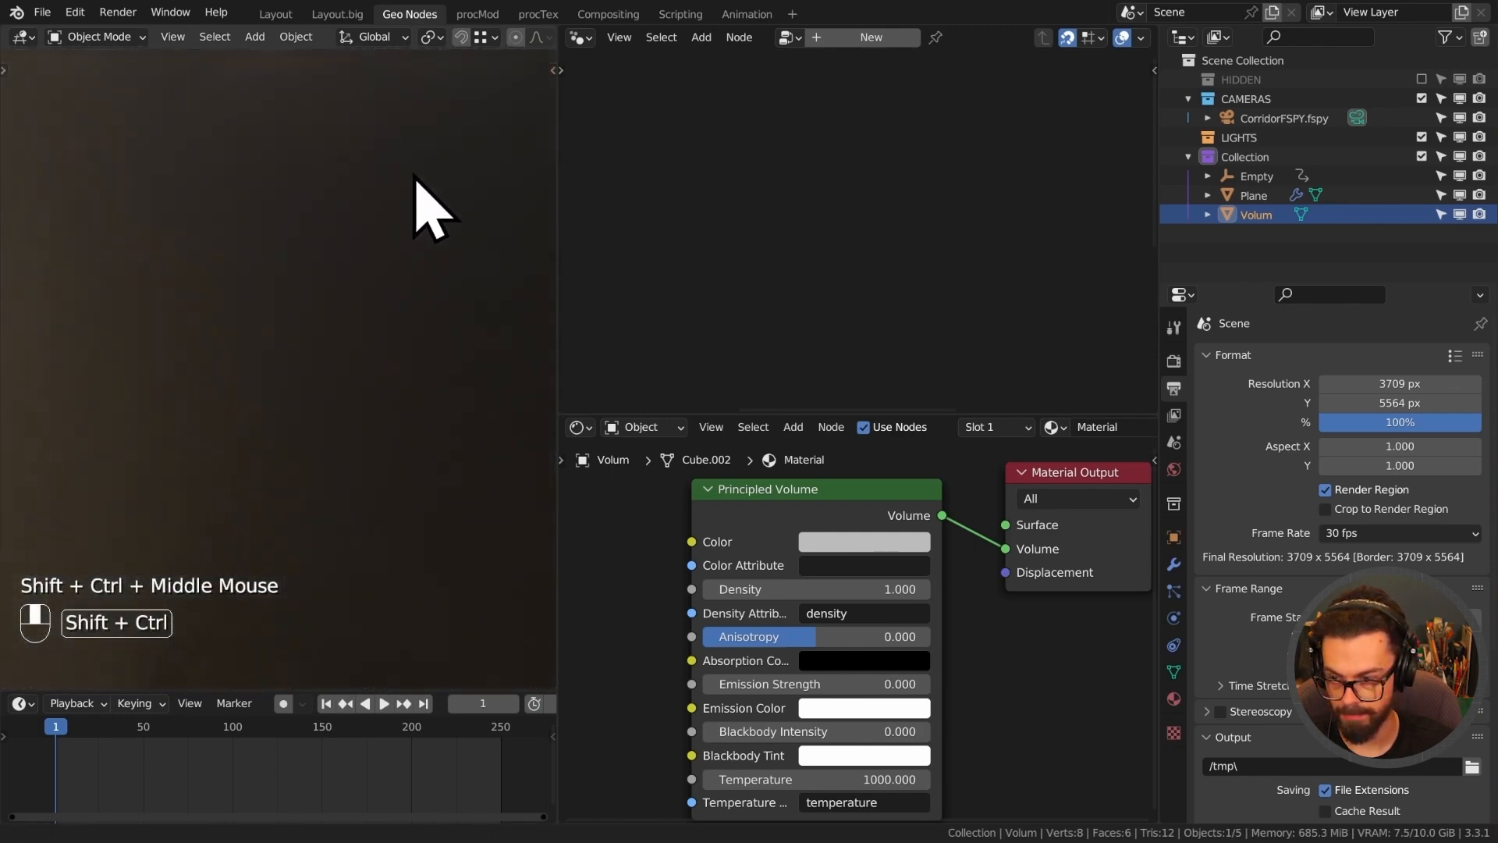
{"action": "middle_click_drag", "start_coordinate": [412, 184], "coordinate": [395, 194], "text": "ctrl+shift"}
{"action": "key", "text": "KP_0"}
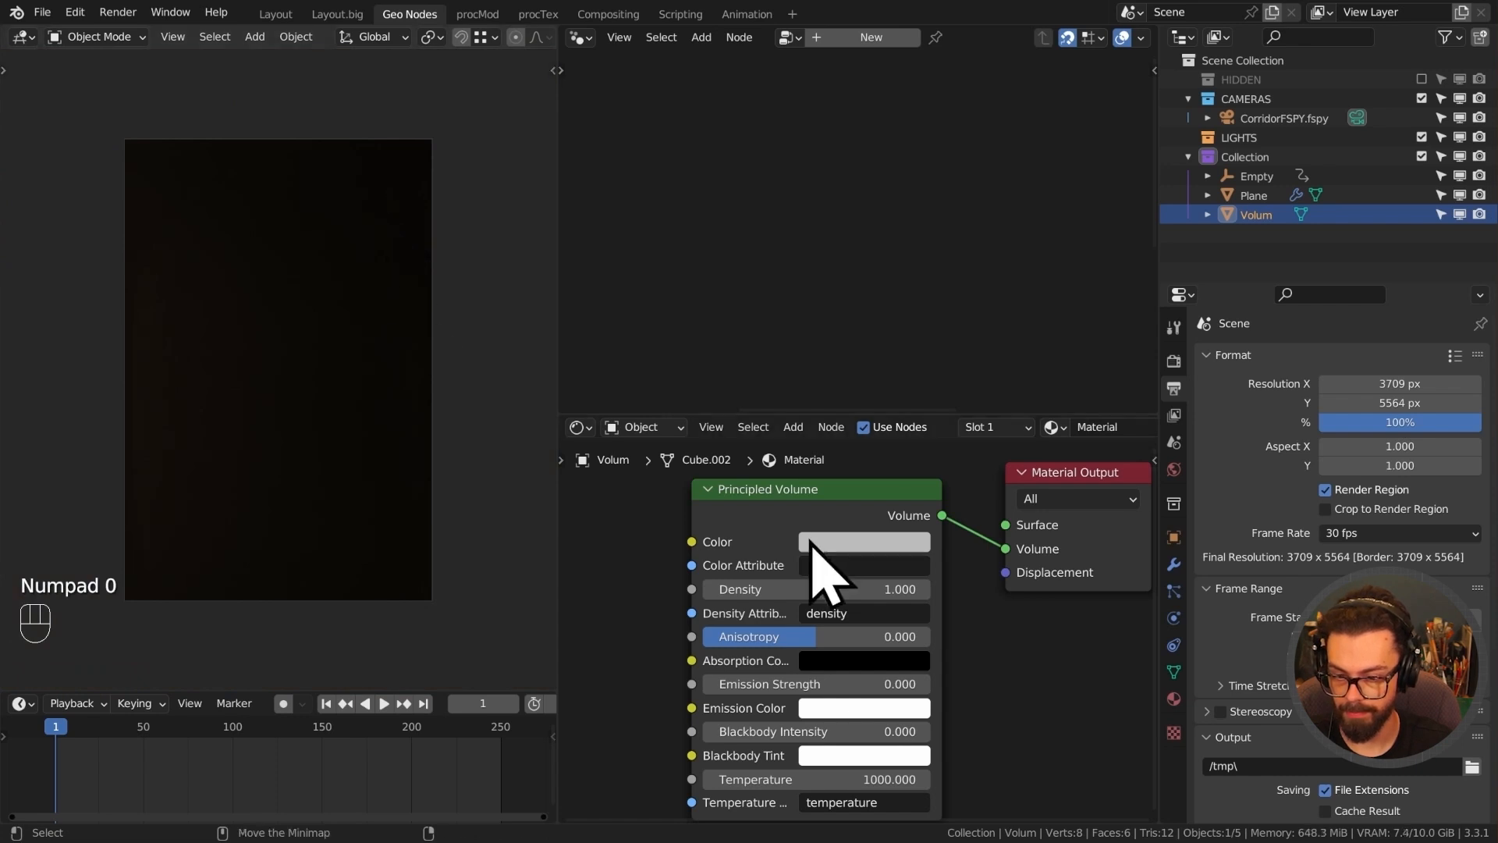
{"action": "left_click", "coordinate": [804, 589], "text": "shift"}
{"action": "left_click_drag", "start_coordinate": [804, 589], "coordinate": [721, 589], "text": "shift"}
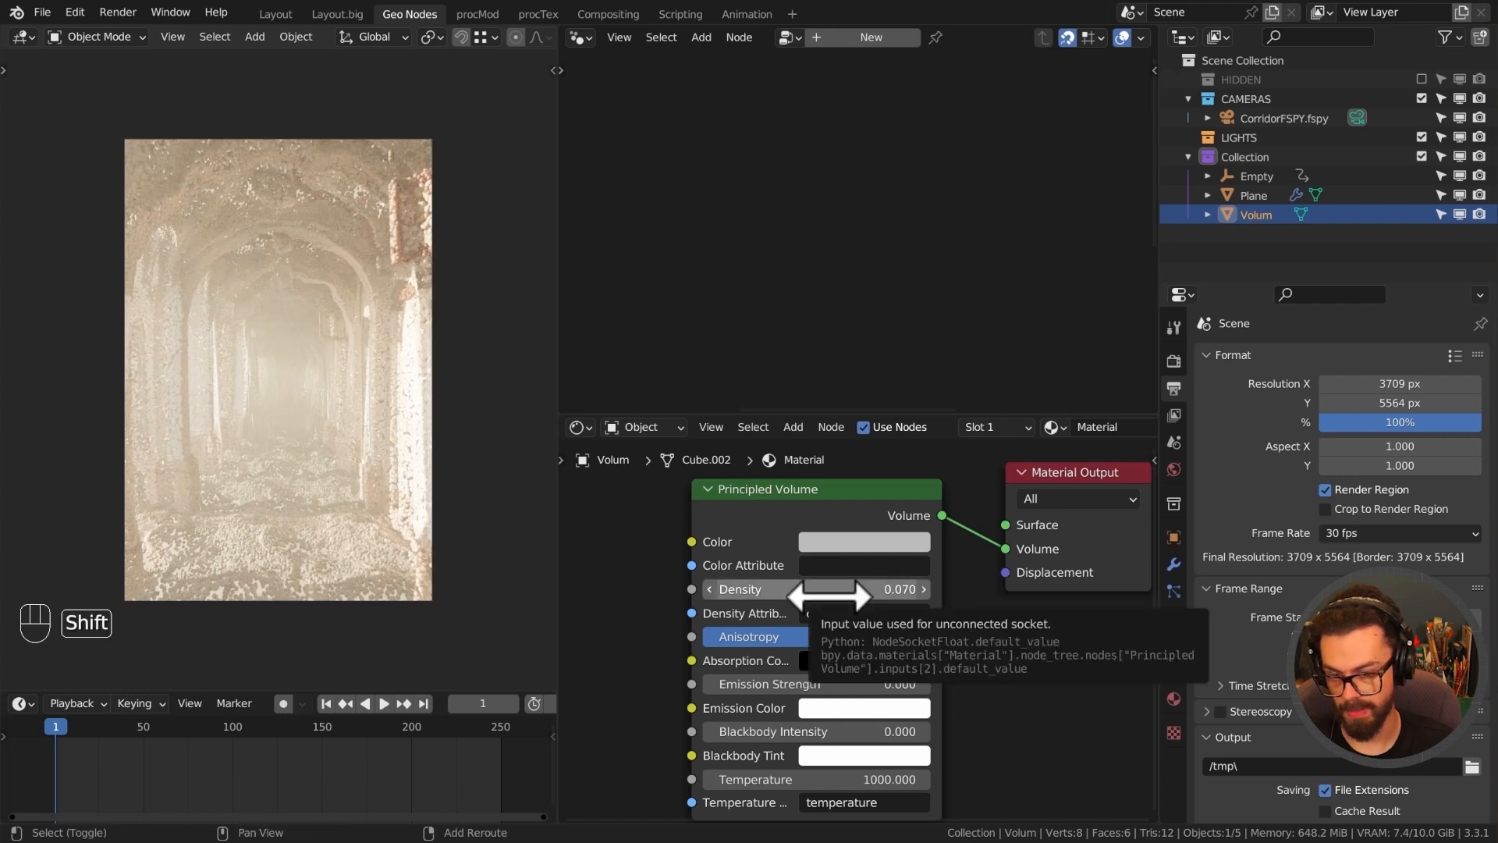
{"action": "left_click", "coordinate": [837, 589], "text": "shift"}
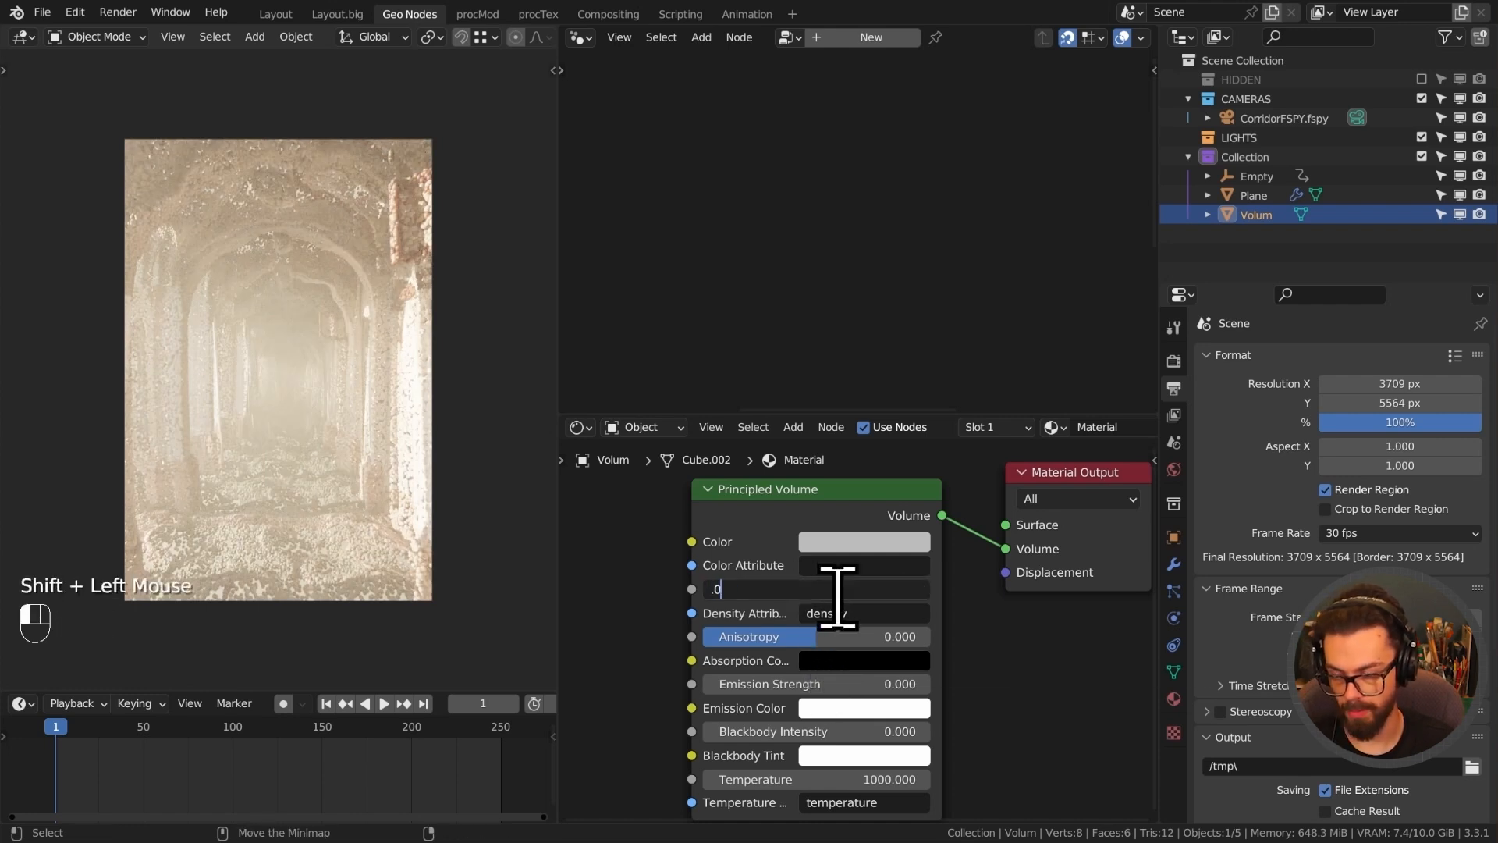
{"action": "type", "text": ".05"}
{"action": "key", "text": "Return"}
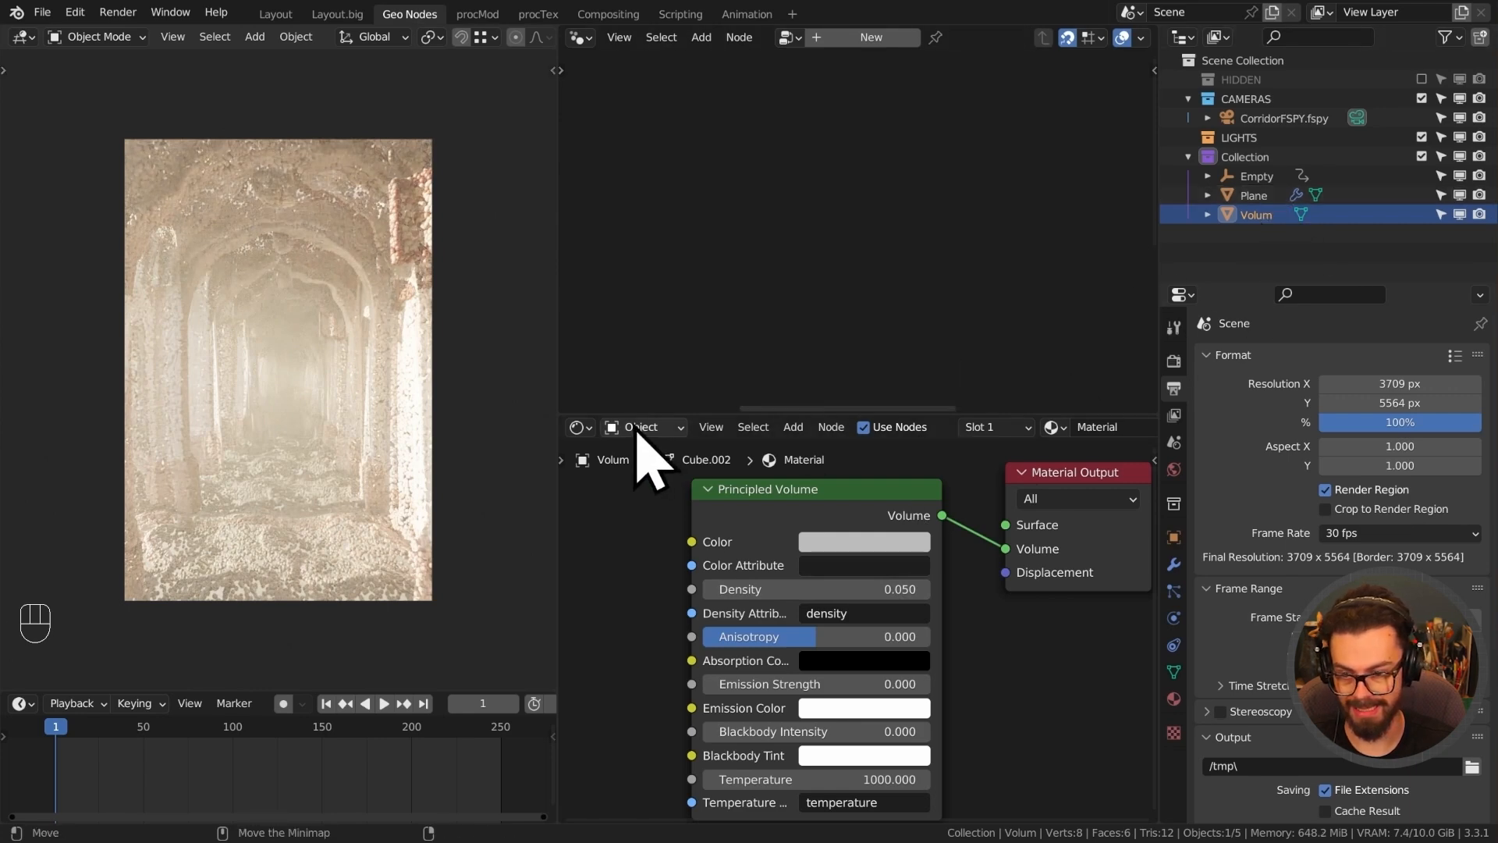
In the World's Sky Texture, raise the sun elevation to about 72.1° and increase the sun rotation.
{"action": "left_click", "coordinate": [641, 427]}
{"action": "left_click", "coordinate": [653, 472]}
{"action": "middle_click_drag", "start_coordinate": [712, 635], "coordinate": [853, 645]}
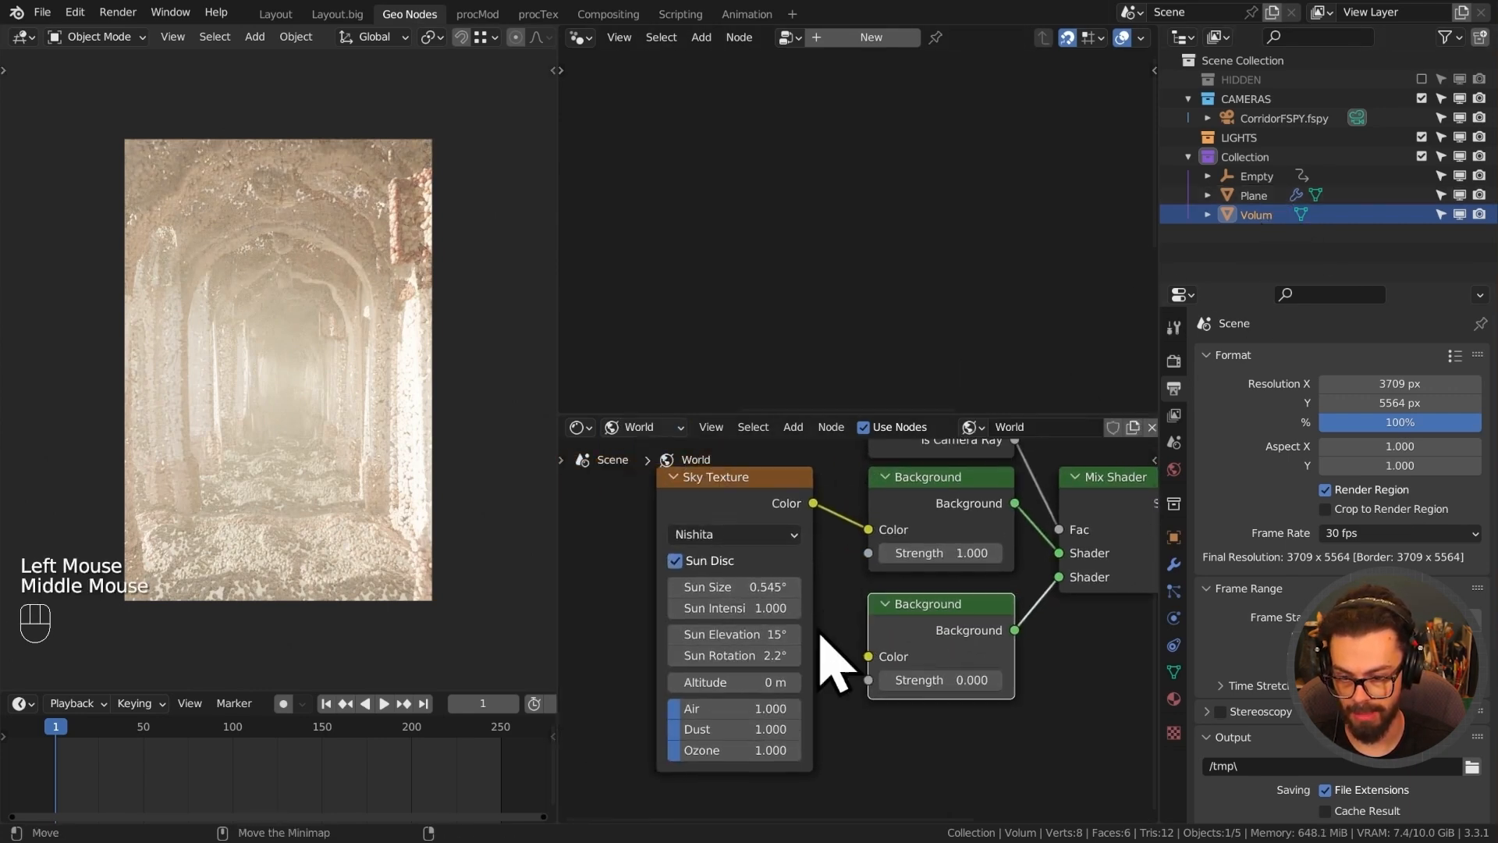
{"action": "left_click_drag", "start_coordinate": [735, 634], "coordinate": [877, 634]}
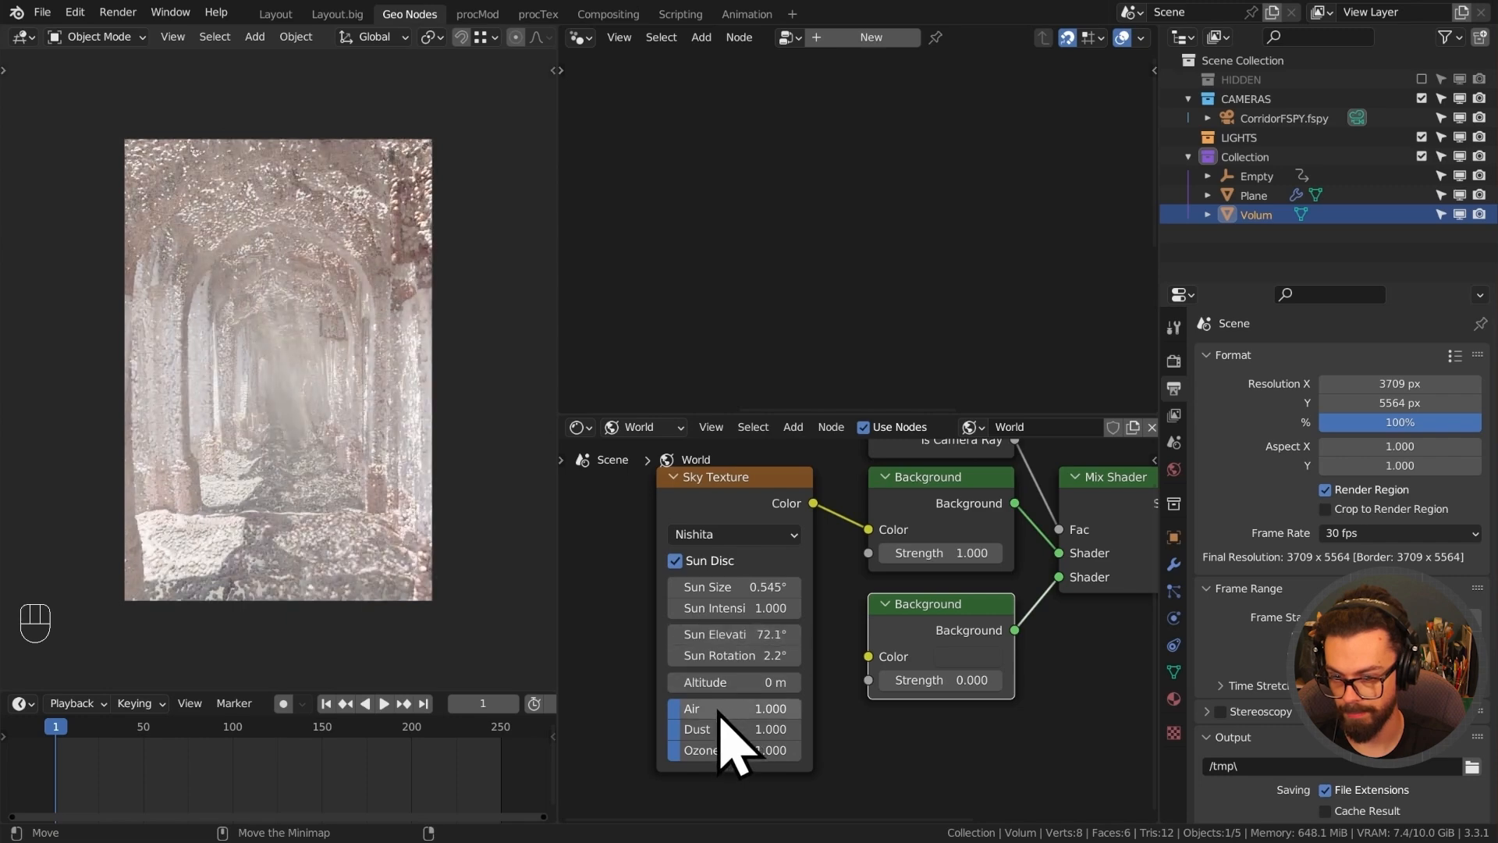
{"action": "left_click_drag", "start_coordinate": [733, 656], "coordinate": [813, 656]}
Set the density of the Volum material's Principled Volume to 0.03.
{"action": "mouse_move", "coordinate": [857, 557]}
{"action": "left_mouse_down", "text": "shift"}
{"action": "mouse_move", "coordinate": [827, 557]}
{"action": "mouse_move", "coordinate": [856, 557]}
{"action": "left_mouse_up", "text": "shift"}
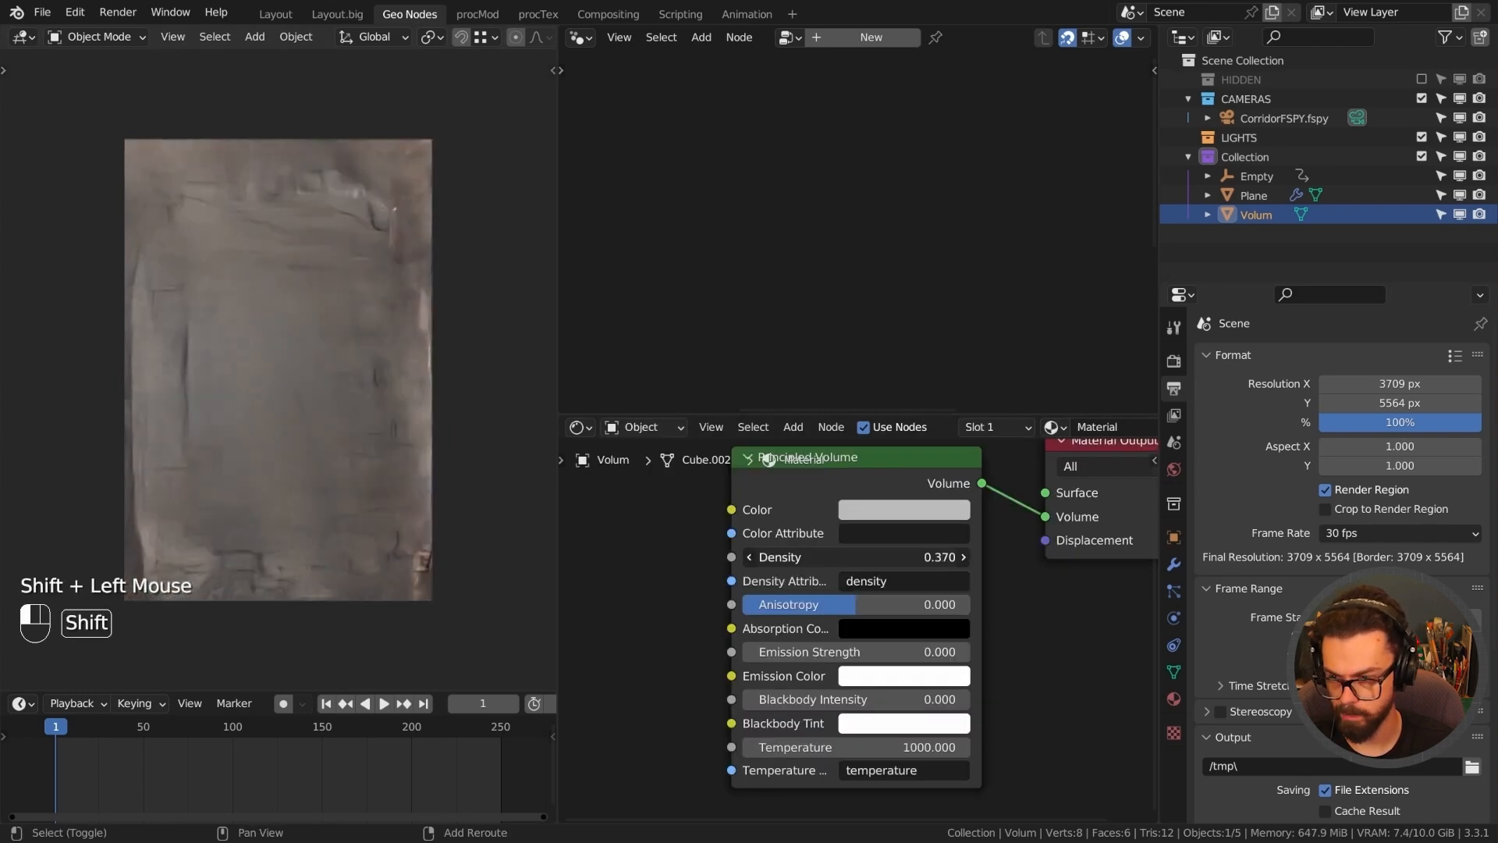
{"action": "type", "text": ".03"}
{"action": "key", "text": "Return"}
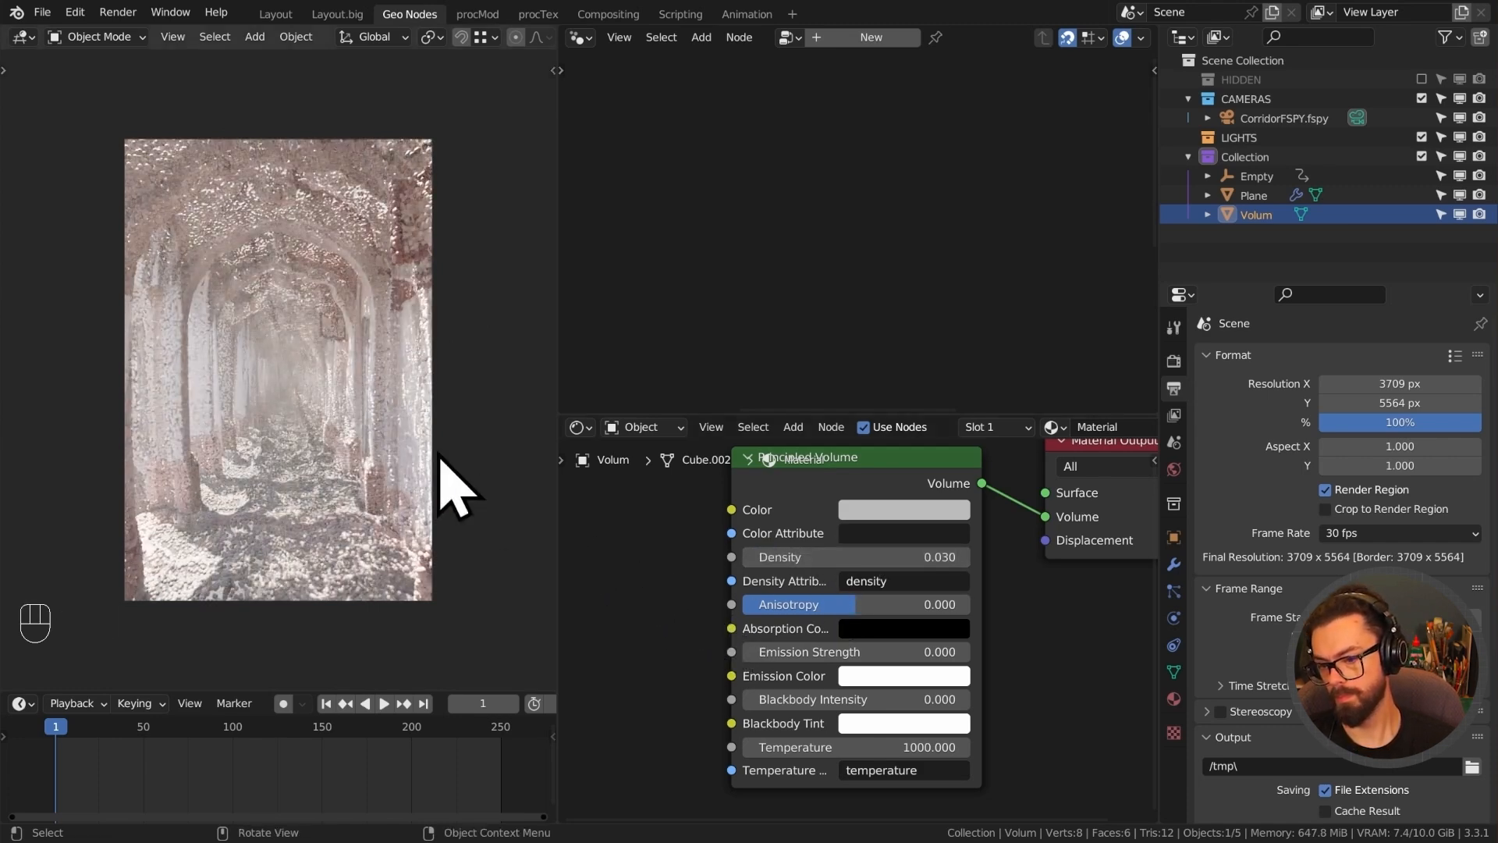
Select the corridor Plane and turn off its GeometryNodes modifier in the viewport.
{"action": "left_click", "coordinate": [380, 419]}
{"action": "middle_click_drag", "start_coordinate": [706, 360], "coordinate": [819, 334]}
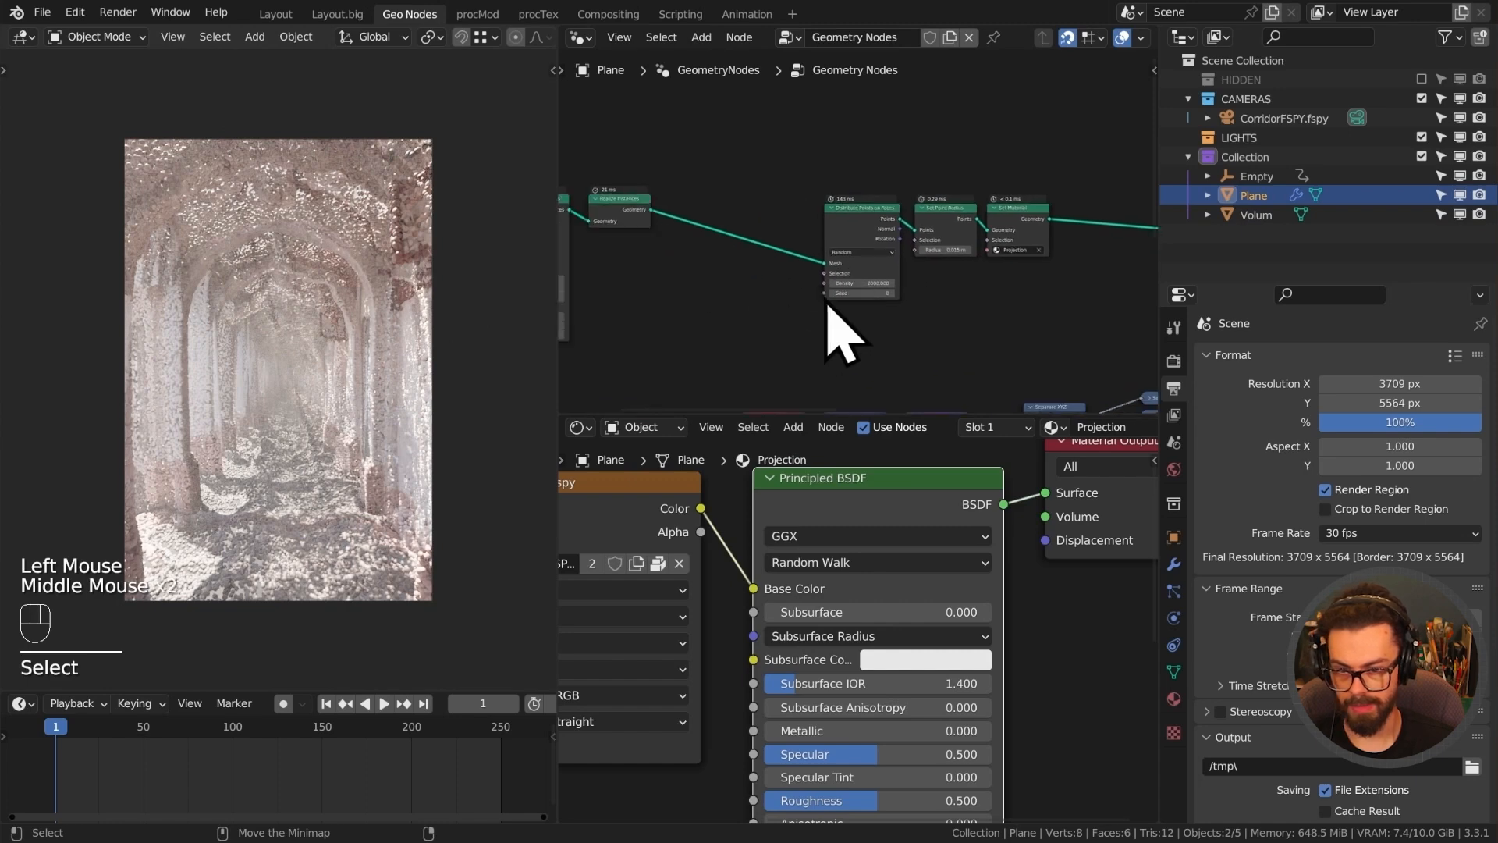
{"action": "scroll", "coordinate": [853, 334], "scroll_direction": "up", "scroll_amount": 2}
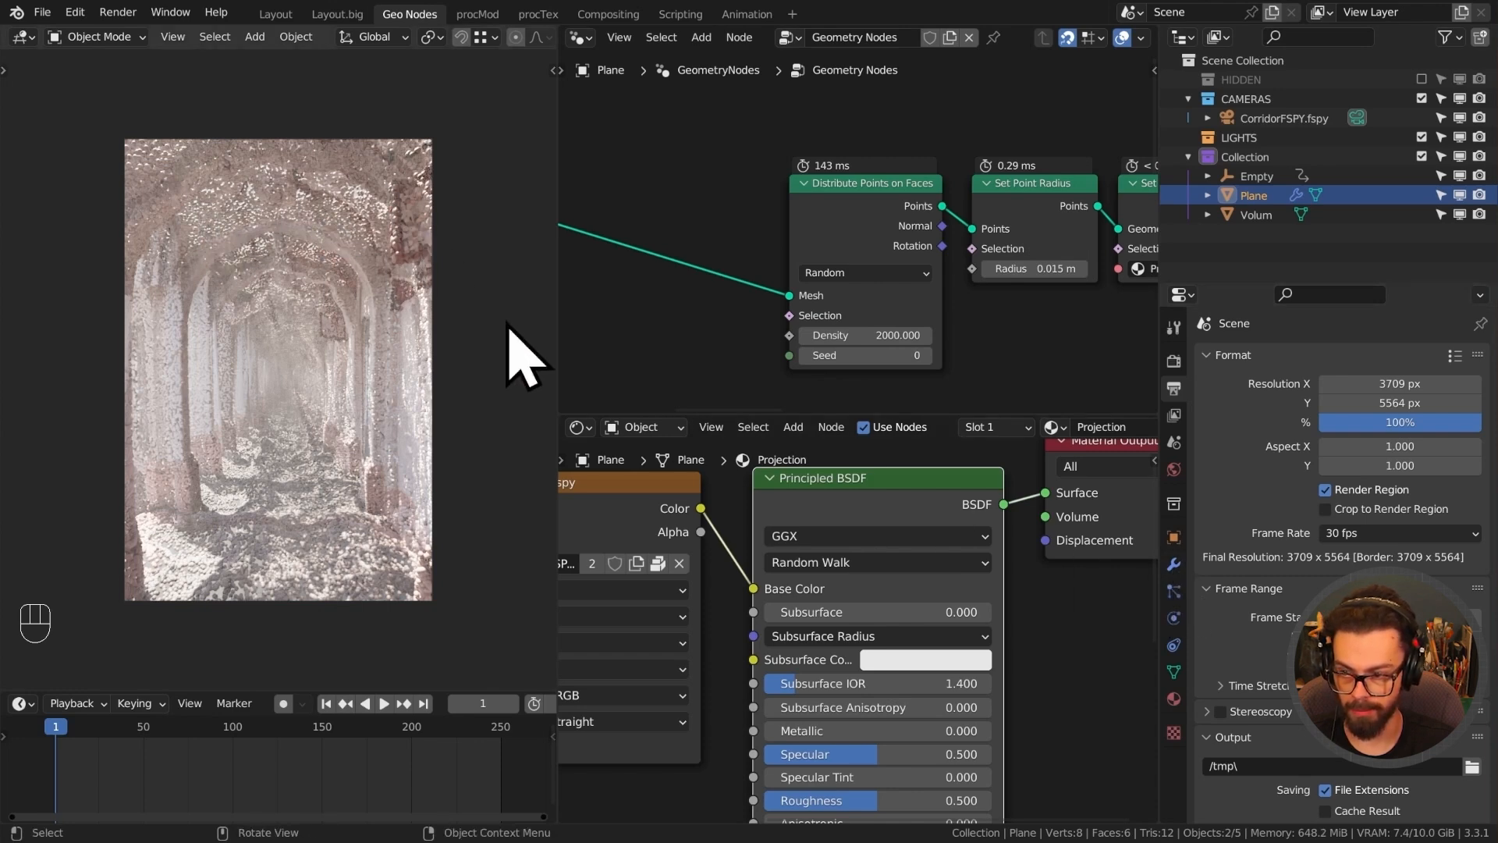
{"action": "left_click", "coordinate": [1173, 565]}
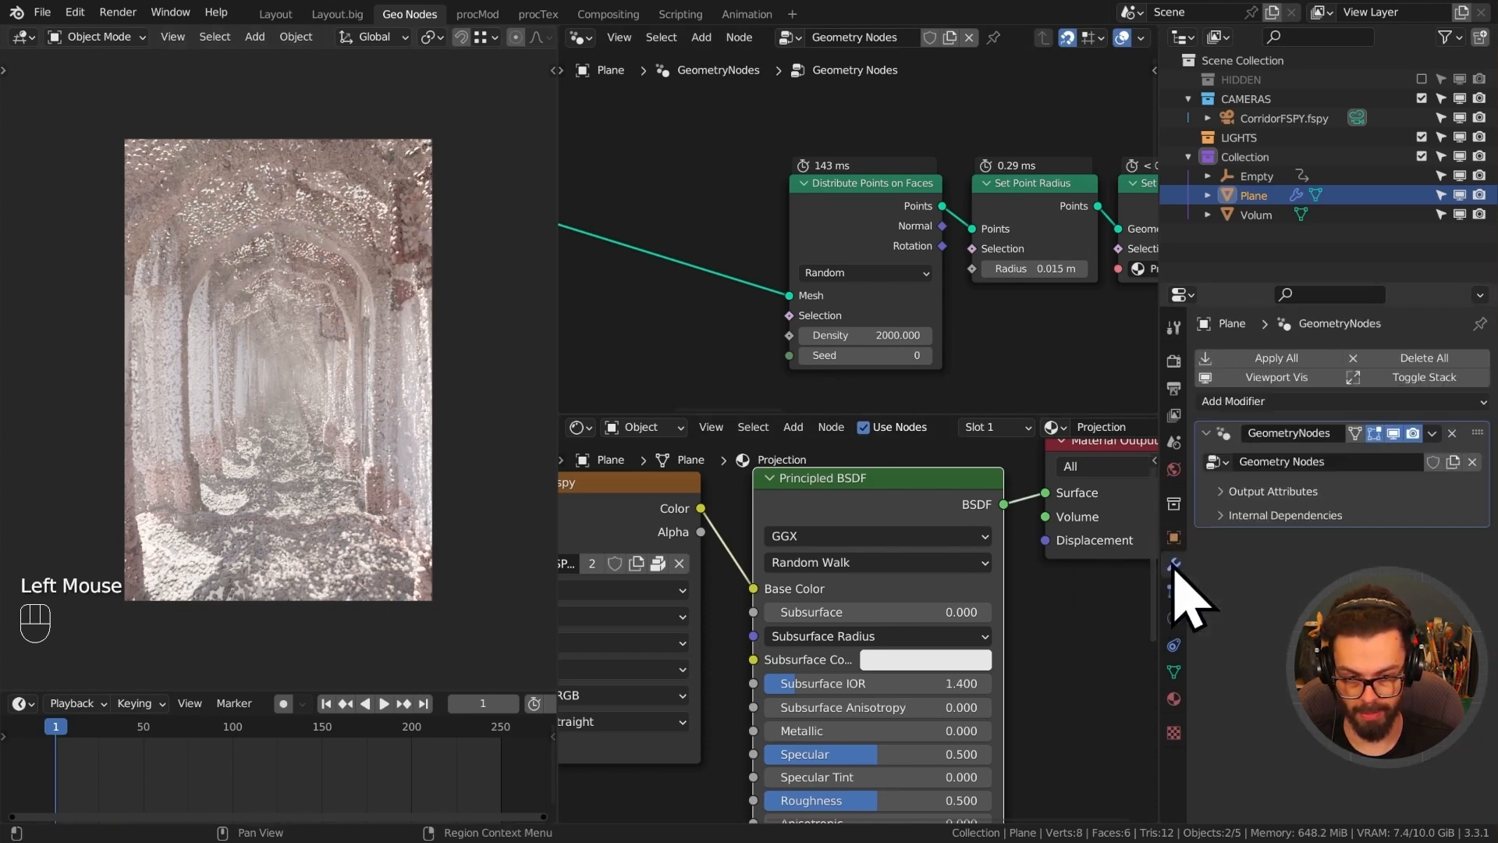
{"action": "left_click", "coordinate": [1394, 434]}
Isolate the corridor Plane in local view, seen from outside above the arches.
{"action": "middle_click_drag", "start_coordinate": [323, 324], "coordinate": [307, 361]}
{"action": "scroll", "coordinate": [305, 326], "scroll_direction": "down", "scroll_amount": 3}
{"action": "scroll", "coordinate": [281, 367], "scroll_direction": "up", "scroll_amount": 1}
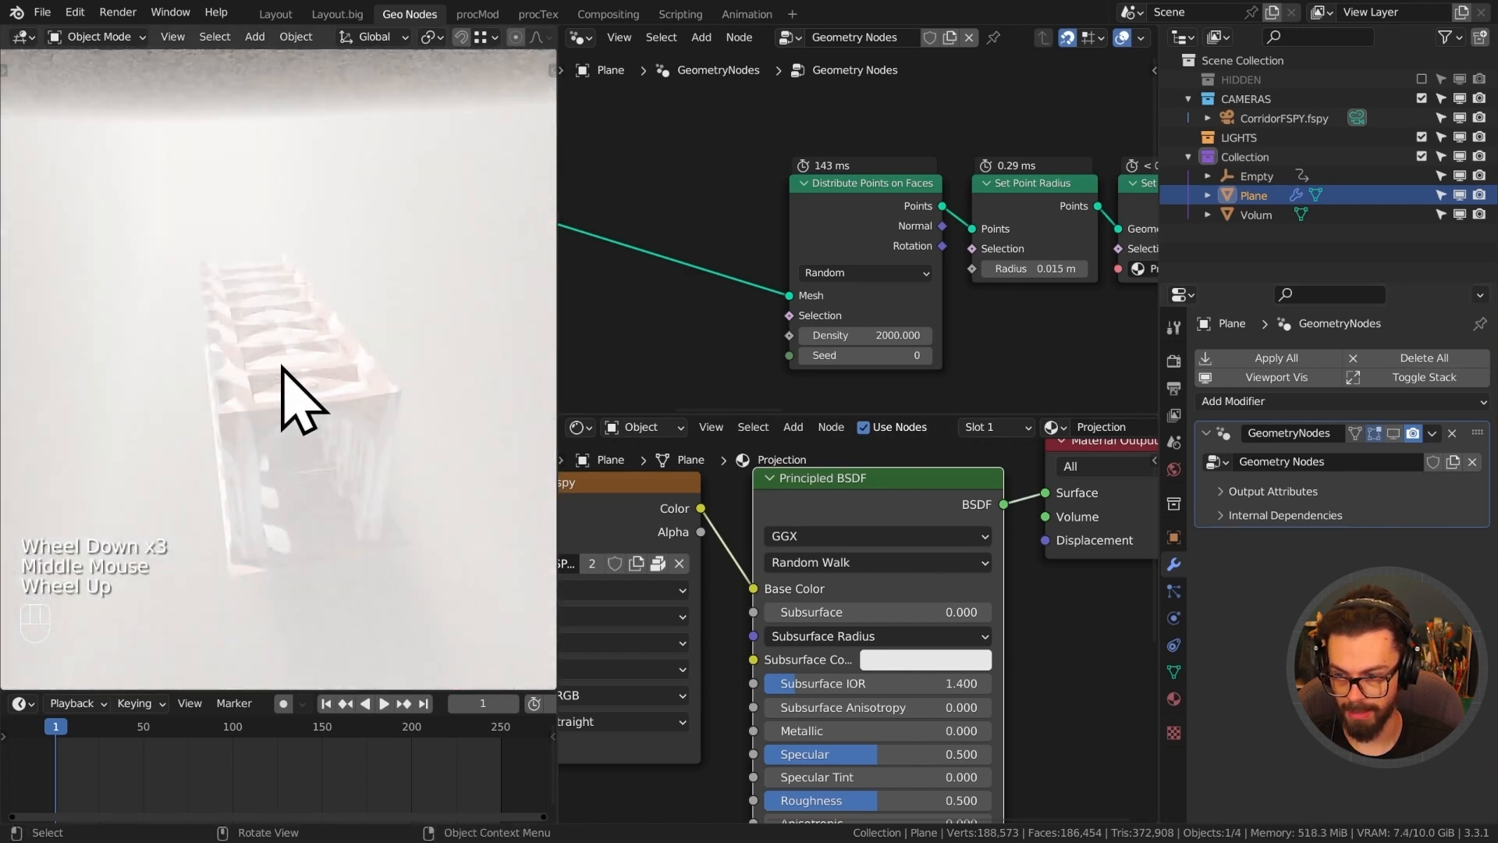
{"action": "left_click", "coordinate": [282, 367]}
{"action": "left_click", "coordinate": [1256, 195]}
{"action": "left_click", "coordinate": [1256, 195]}
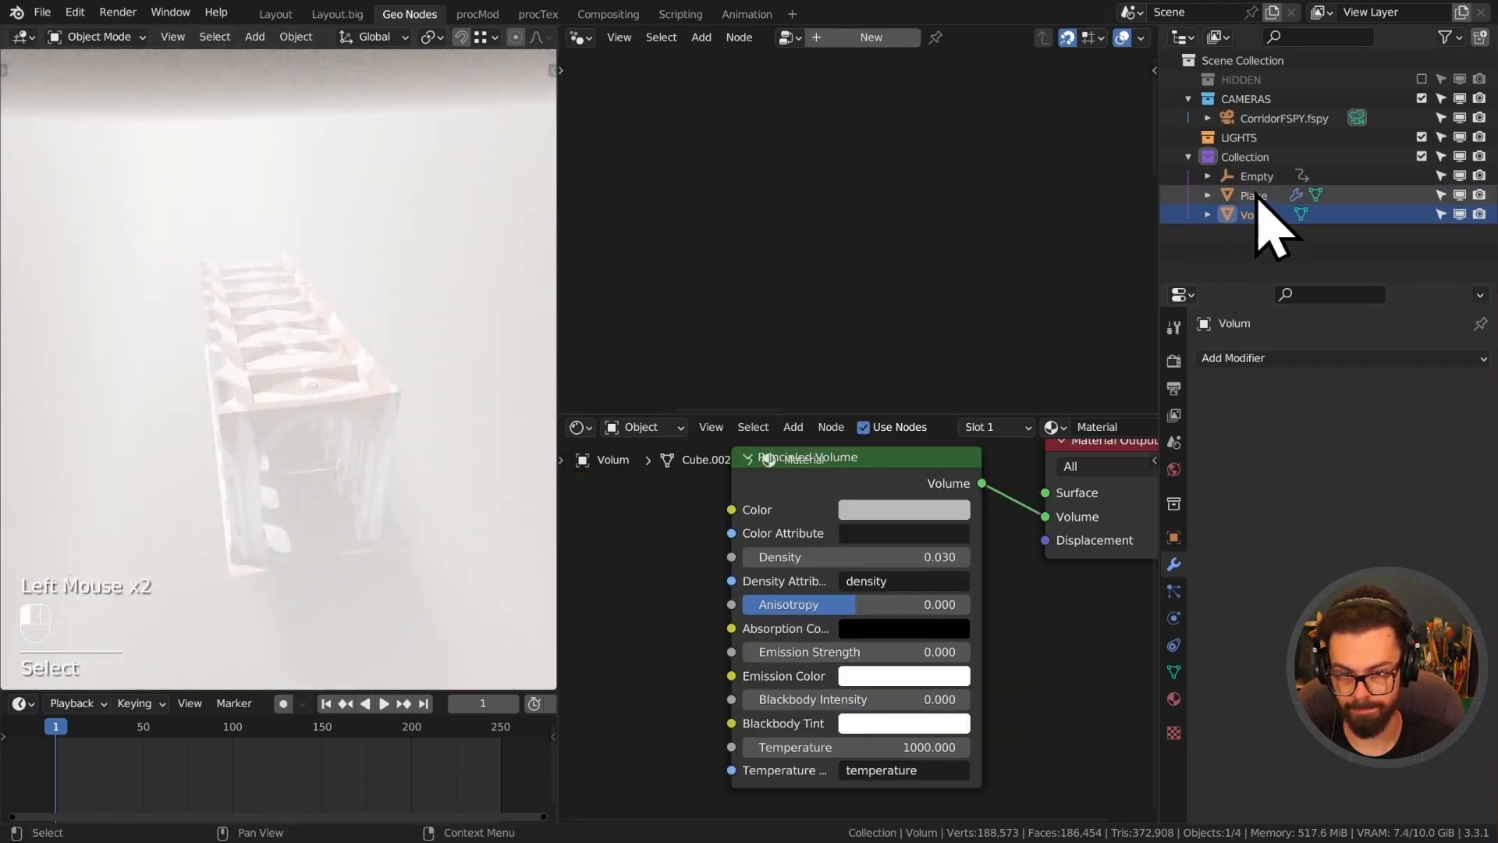
{"action": "key", "text": "KP_Divide"}
{"action": "scroll", "coordinate": [266, 397], "scroll_direction": "up", "scroll_amount": 2}
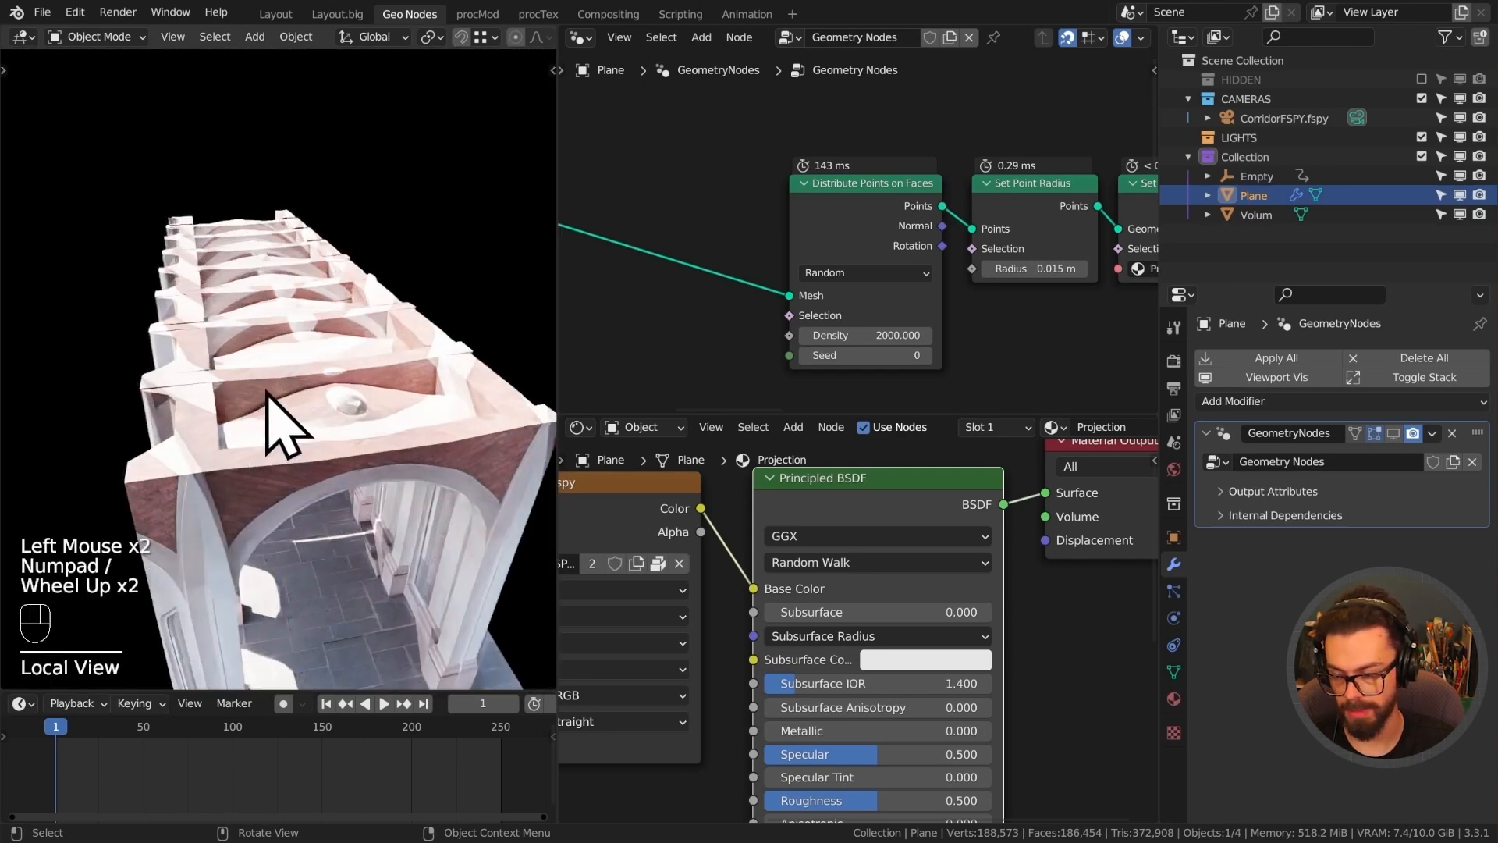
Show overlays and, in Edit Mode, select all the linked curved ceiling panels between the corridor's arches.
{"action": "key", "text": "shift+alt+z"}
{"action": "key", "text": "Tab"}
{"action": "middle_click_drag", "start_coordinate": [334, 284], "coordinate": [307, 378]}
{"action": "key", "text": "l"}
{"action": "key", "text": "l"}
{"action": "key", "text": "l"}
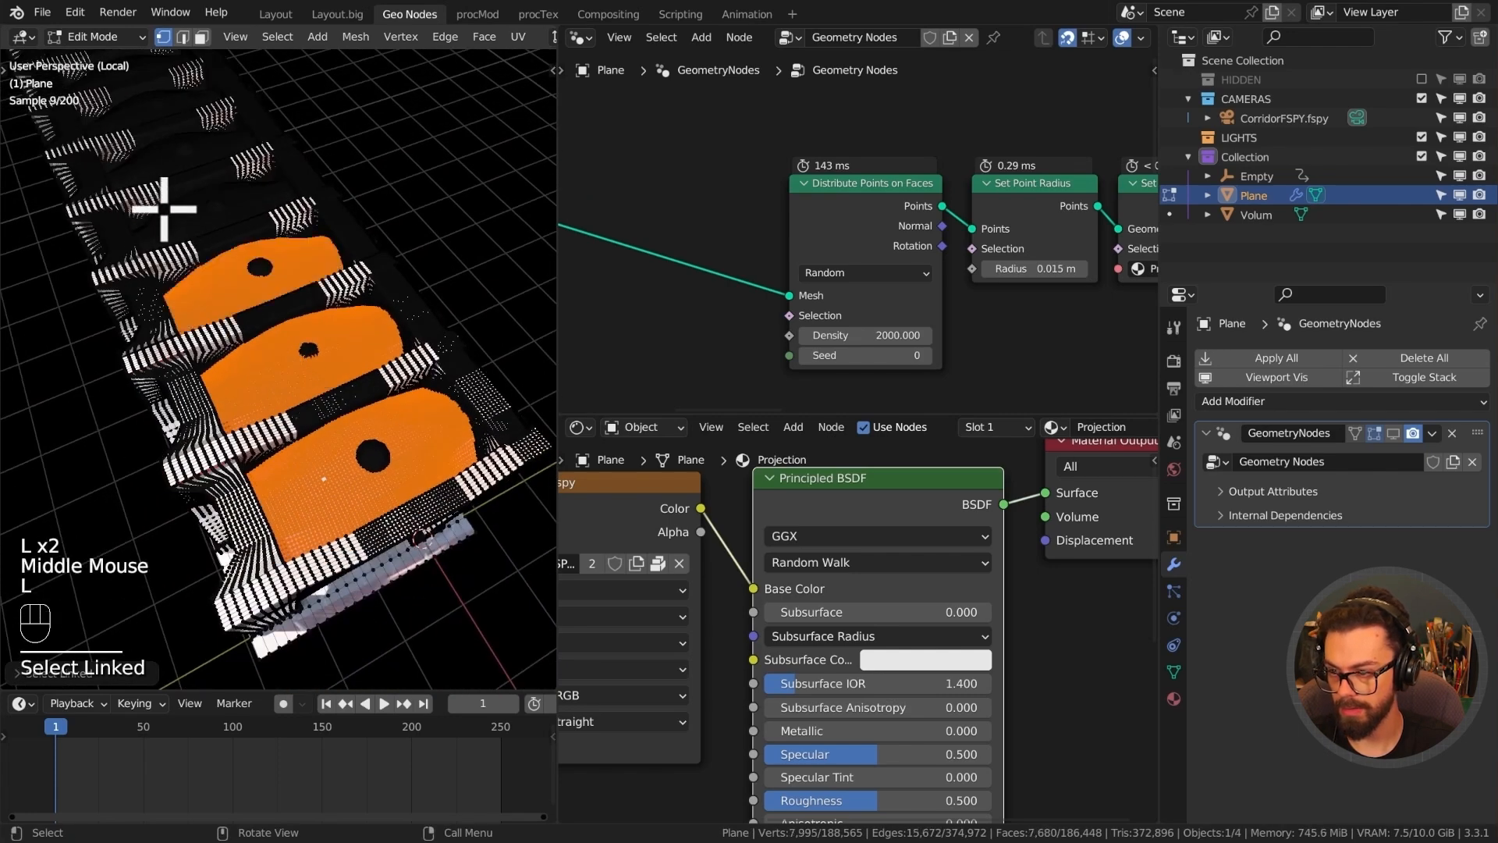
{"action": "key", "text": "l"}
{"action": "middle_click_drag", "start_coordinate": [161, 227], "coordinate": [308, 351], "text": "shift"}
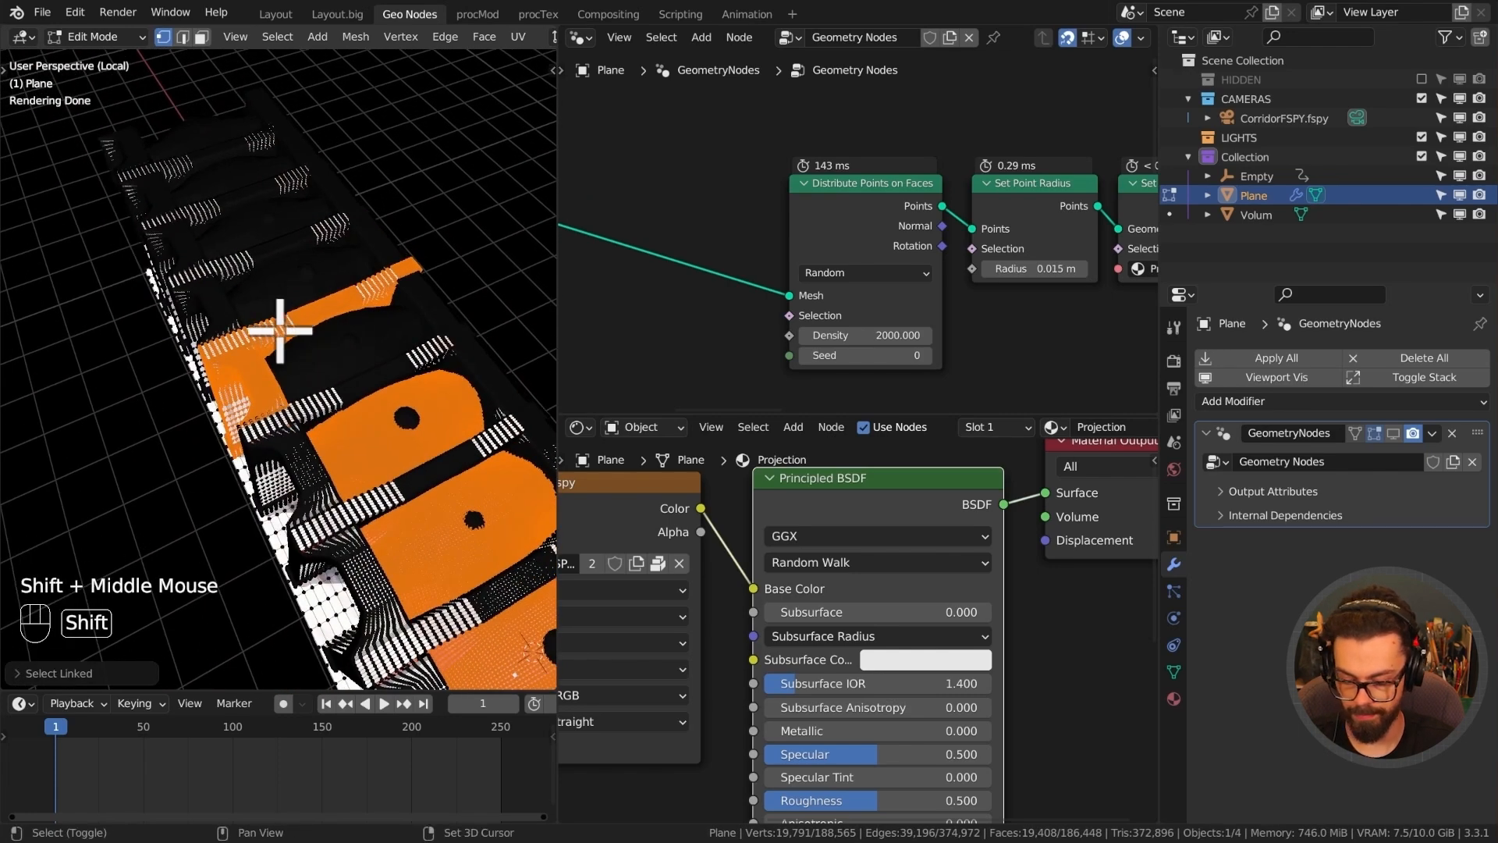
{"action": "key", "text": "shift+l"}
{"action": "key", "text": "l"}
{"action": "key", "text": "l"}
{"action": "key", "text": "l"}
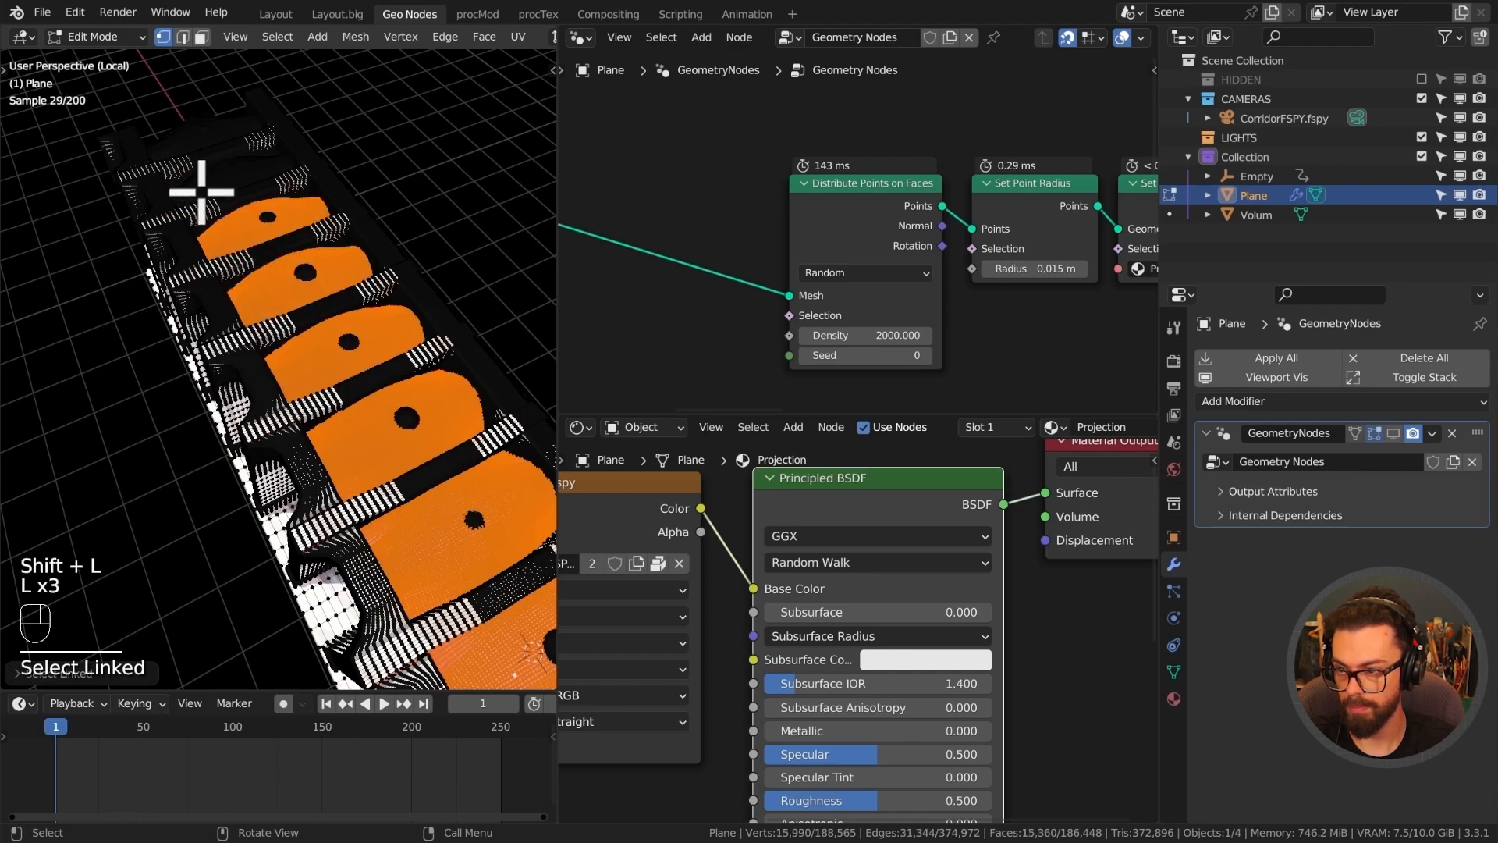
{"action": "key", "text": "l"}
{"action": "key", "text": "l"}
Duplicate the ceiling panels slightly upward along Z, repeat the duplication once, and return to Object Mode.
{"action": "middle_click_drag", "start_coordinate": [382, 343], "coordinate": [414, 385]}
{"action": "scroll", "coordinate": [414, 385], "scroll_direction": "up", "scroll_amount": 2}
{"action": "key", "text": "shift+d"}
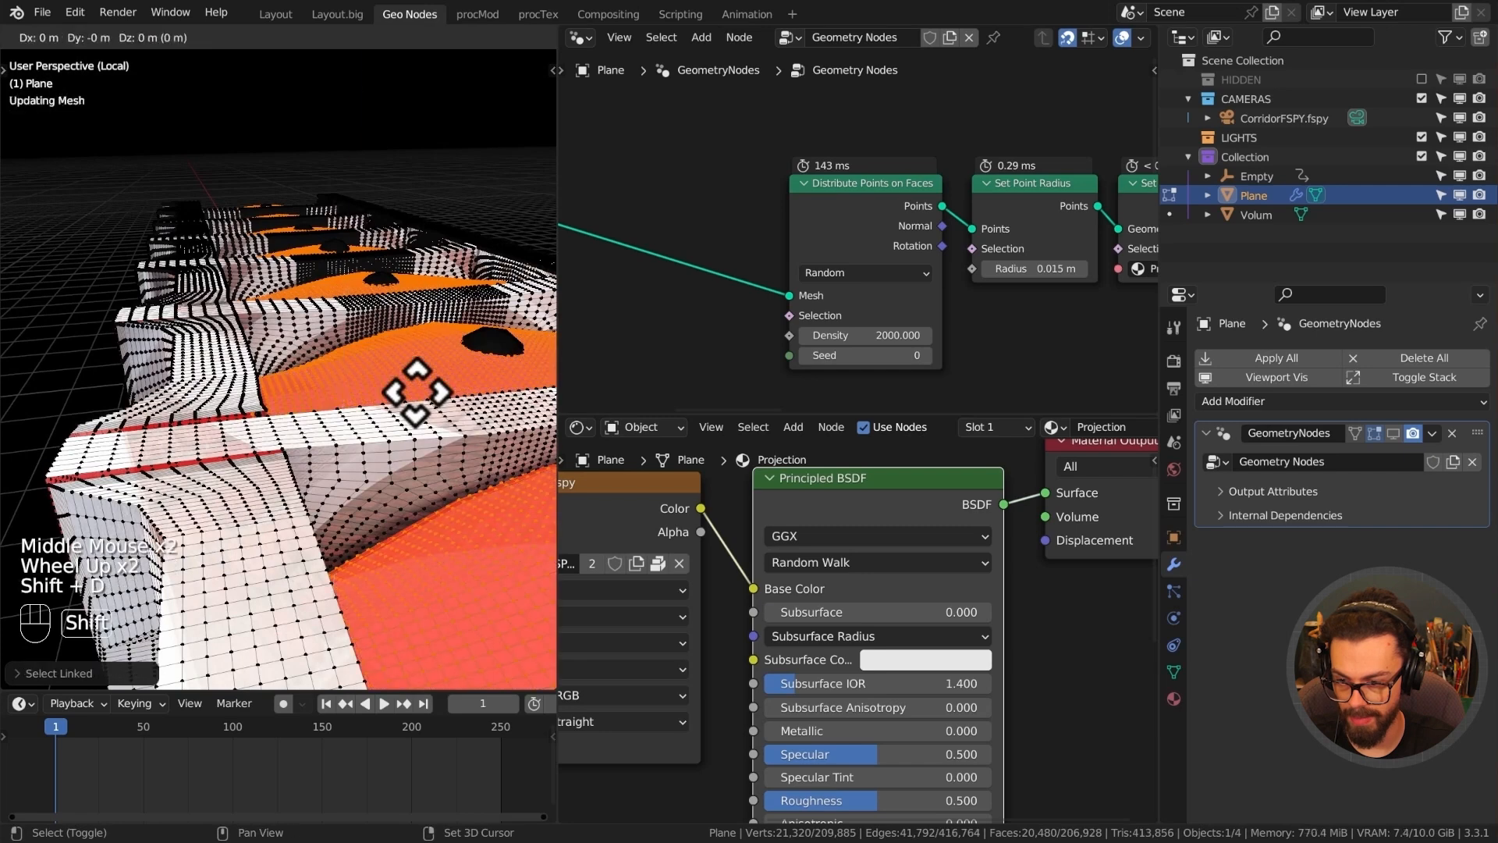
{"action": "key", "text": "z"}
{"action": "left_click", "coordinate": [421, 375]}
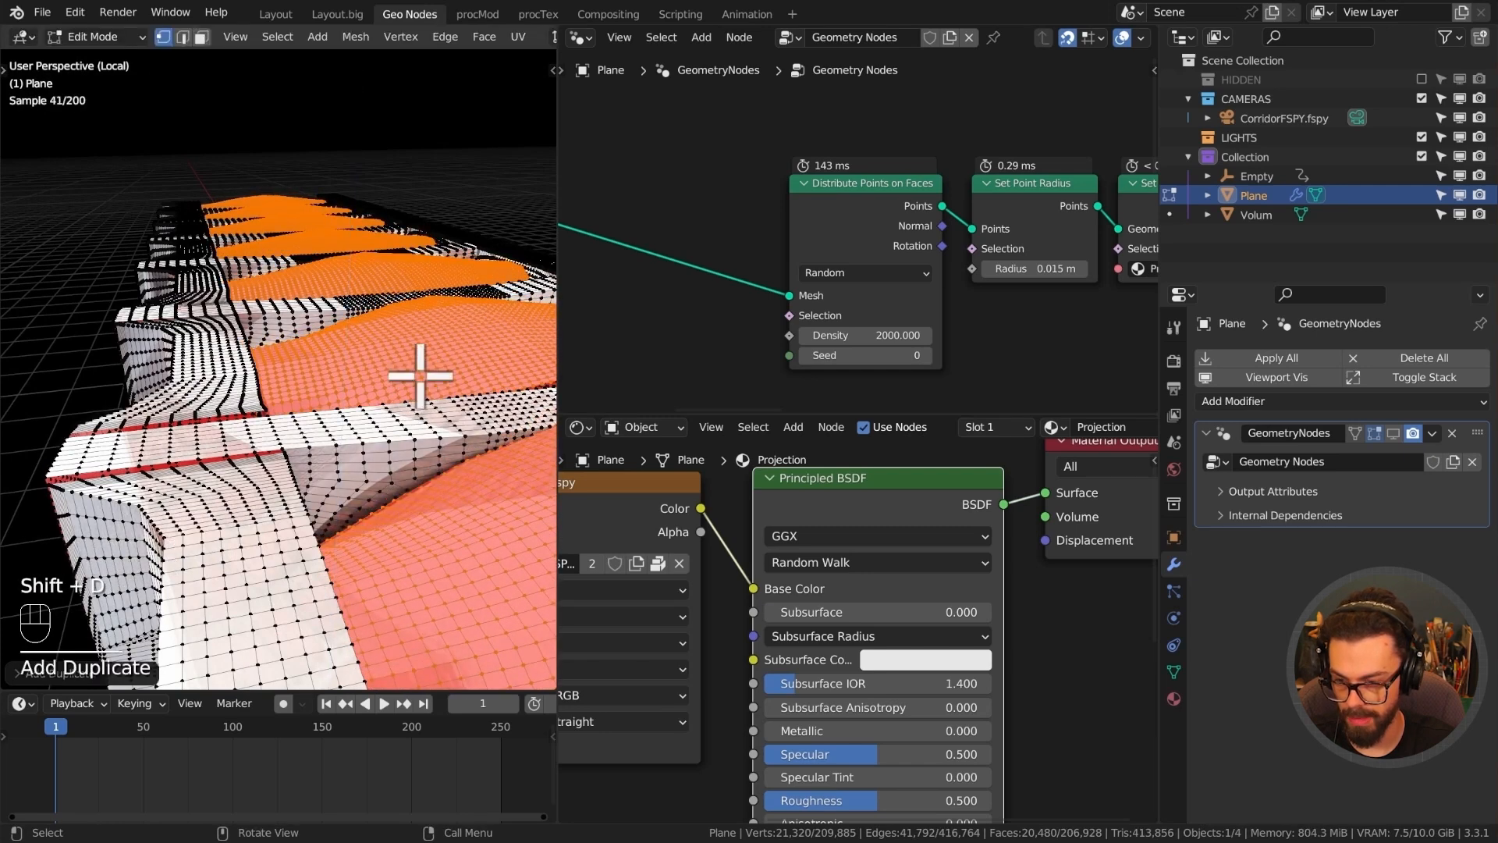
{"action": "key", "text": "shift+r"}
{"action": "key", "text": "Tab"}
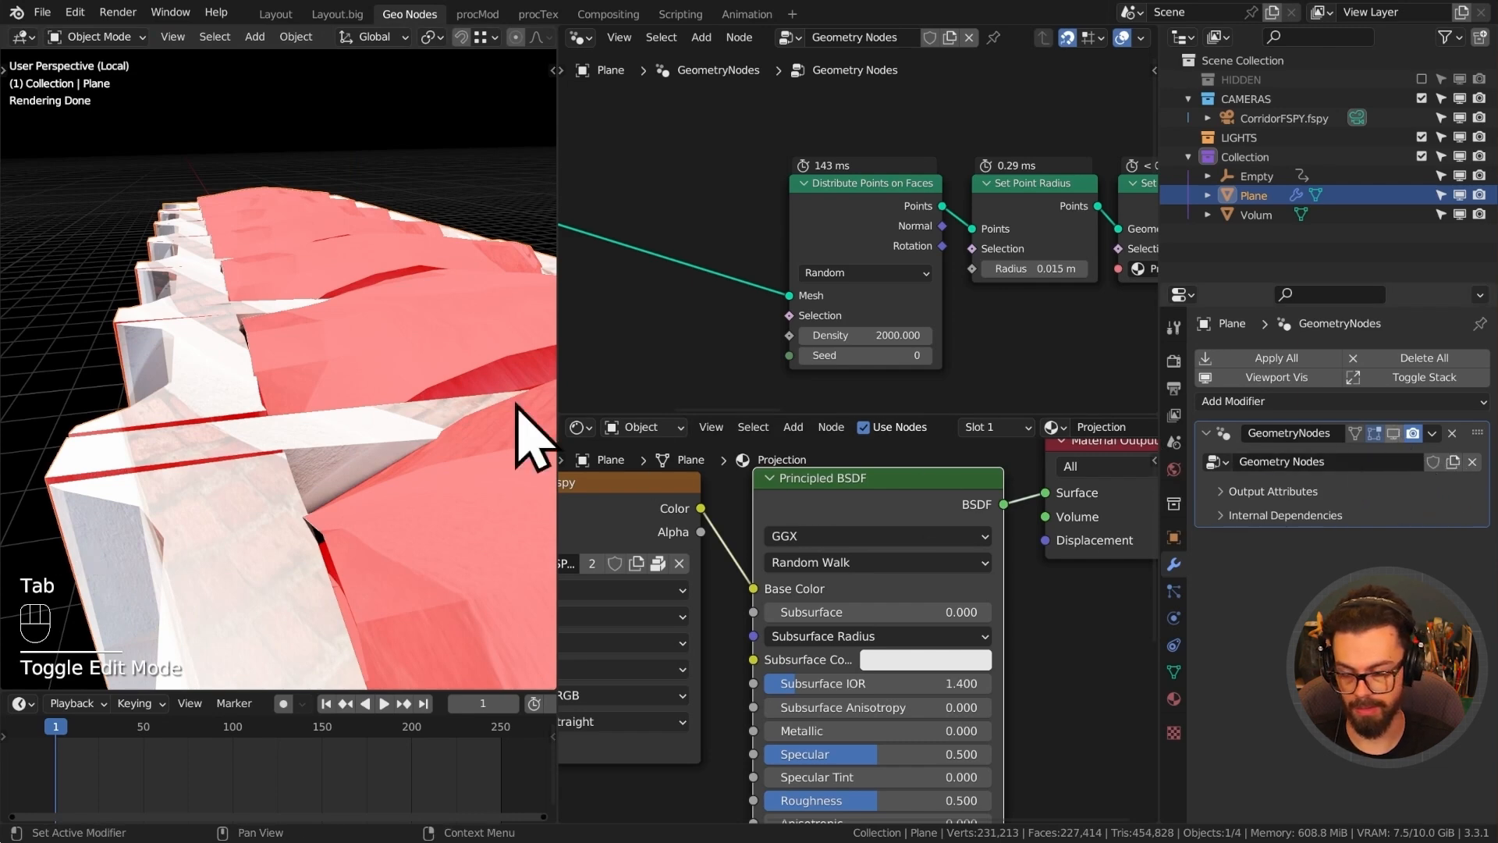
Re-enable the GeometryNodes modifier in the viewport and check the point cloud in camera view with overlays hidden.
{"action": "left_click", "coordinate": [361, 383]}
{"action": "key", "text": "KP_0"}
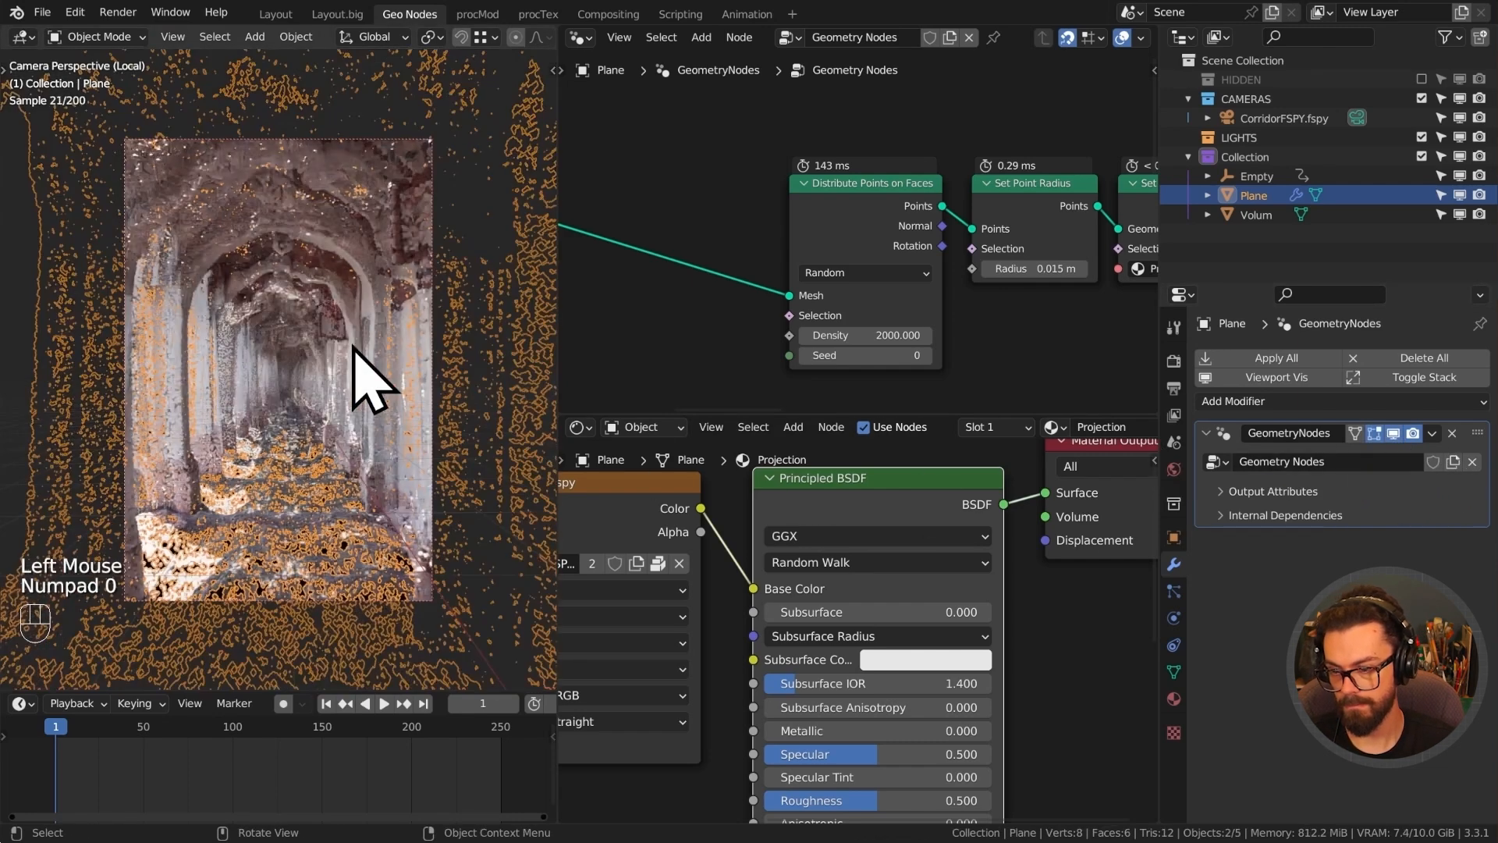
{"action": "key", "text": "shift+alt+z"}
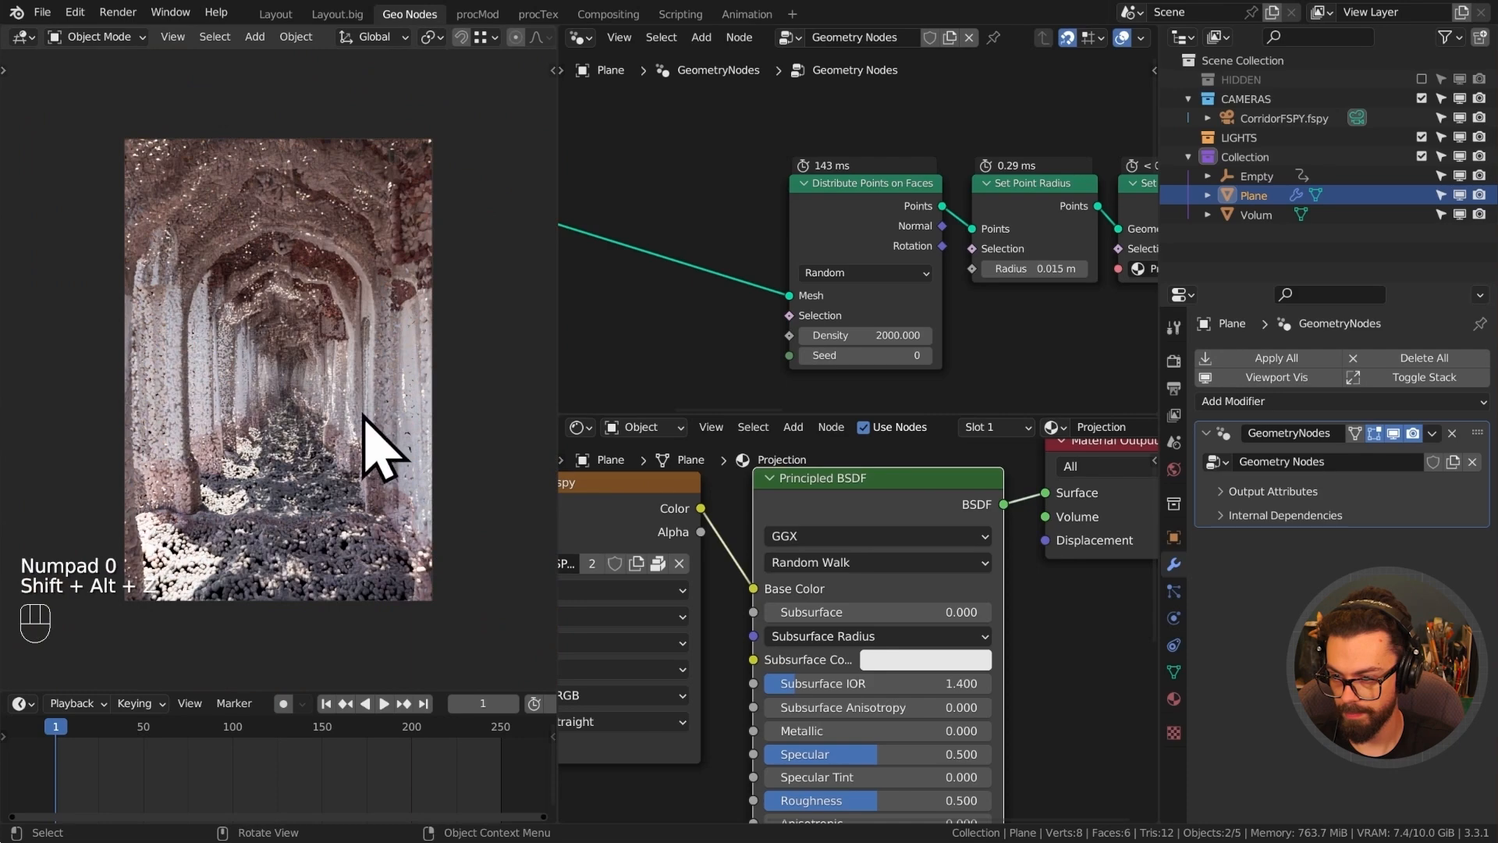
{"action": "scroll", "coordinate": [399, 431], "scroll_direction": "up", "scroll_amount": 1}
{"action": "middle_click_drag", "start_coordinate": [646, 516], "coordinate": [795, 521]}
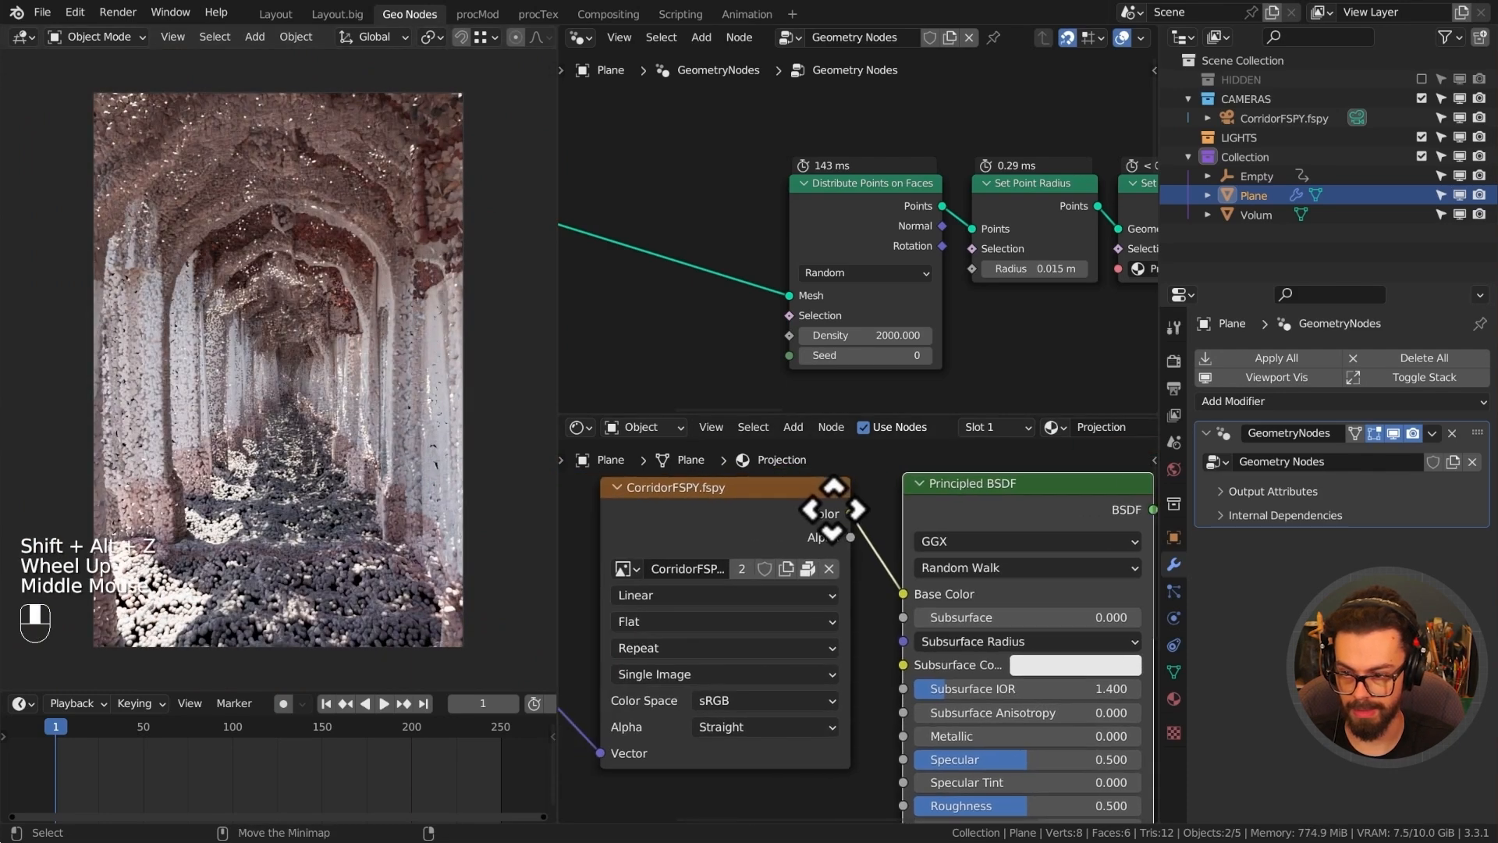
{"action": "middle_click_drag", "start_coordinate": [421, 499], "coordinate": [335, 485]}
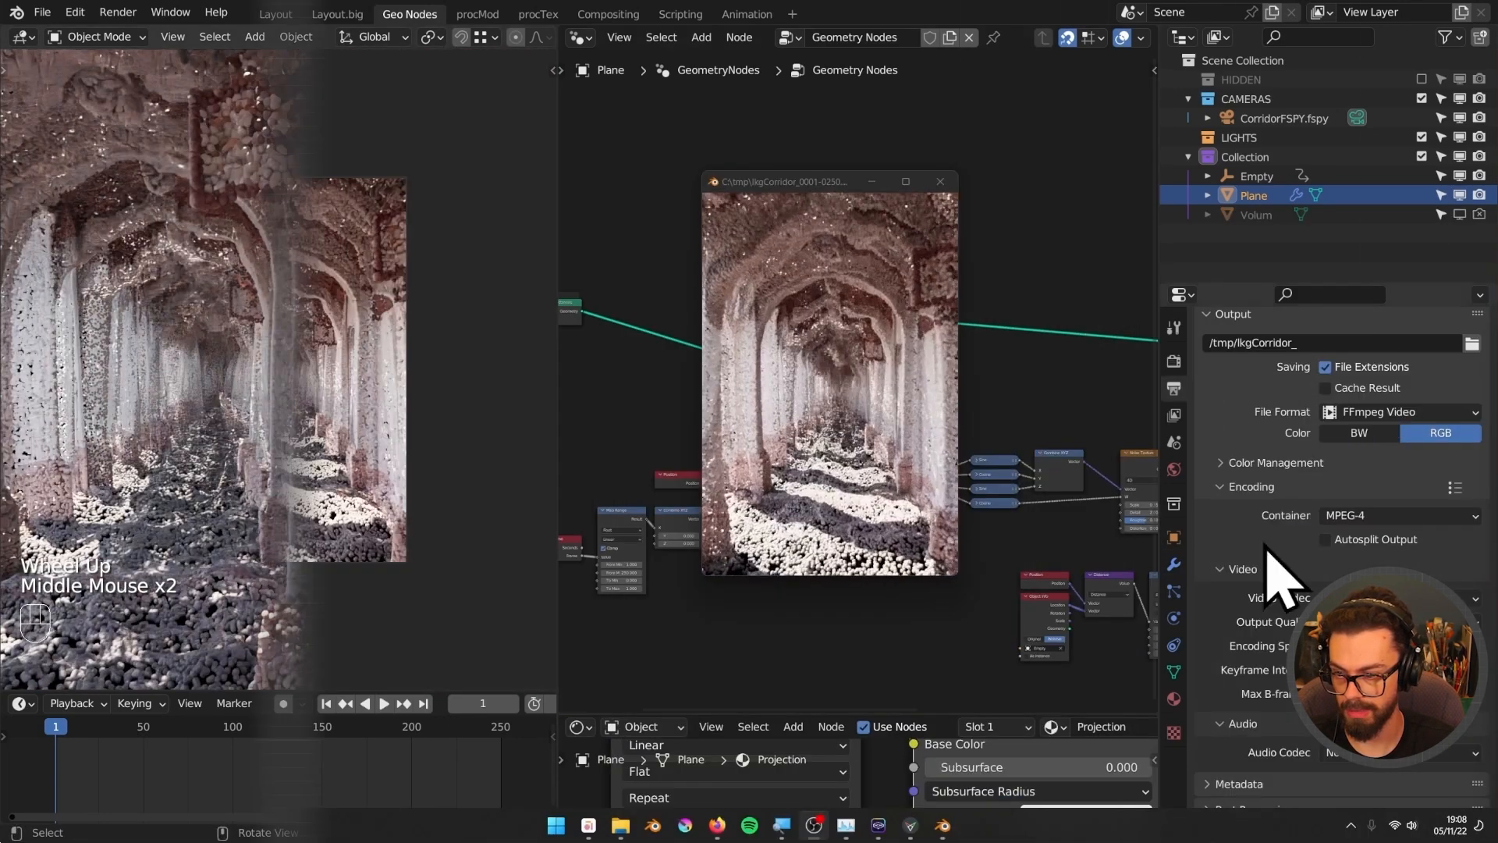
Review and close the rendered corridor video, and save the blend file from the Layout workspace.
{"action": "left_click_drag", "start_coordinate": [818, 187], "coordinate": [673, 78]}
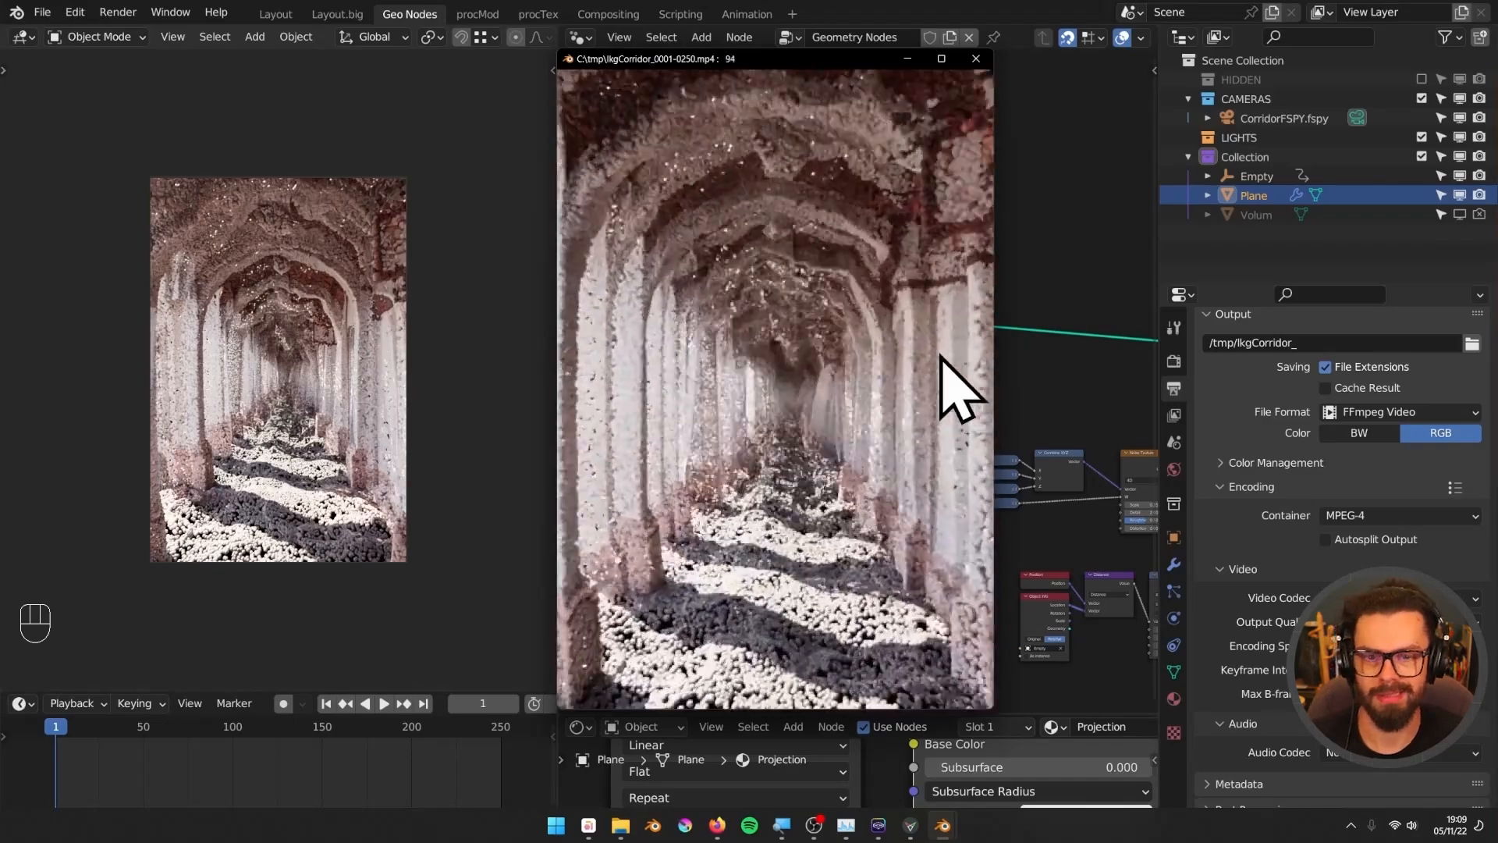
{"action": "left_click", "coordinate": [982, 67]}
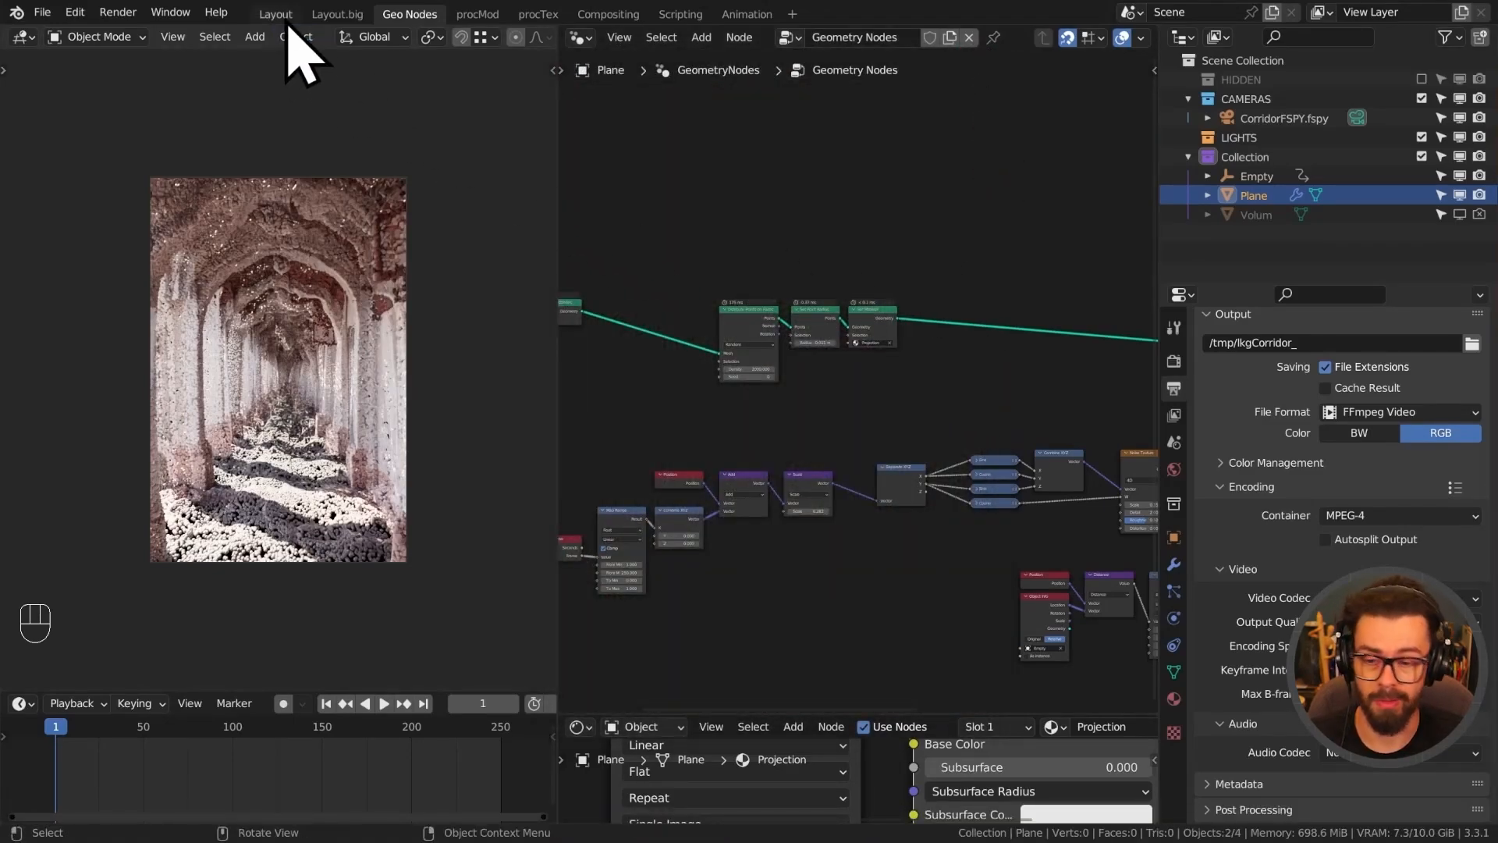
{"action": "left_click", "coordinate": [281, 17]}
{"action": "key", "text": "h"}
{"action": "key", "text": "ctrl+s"}
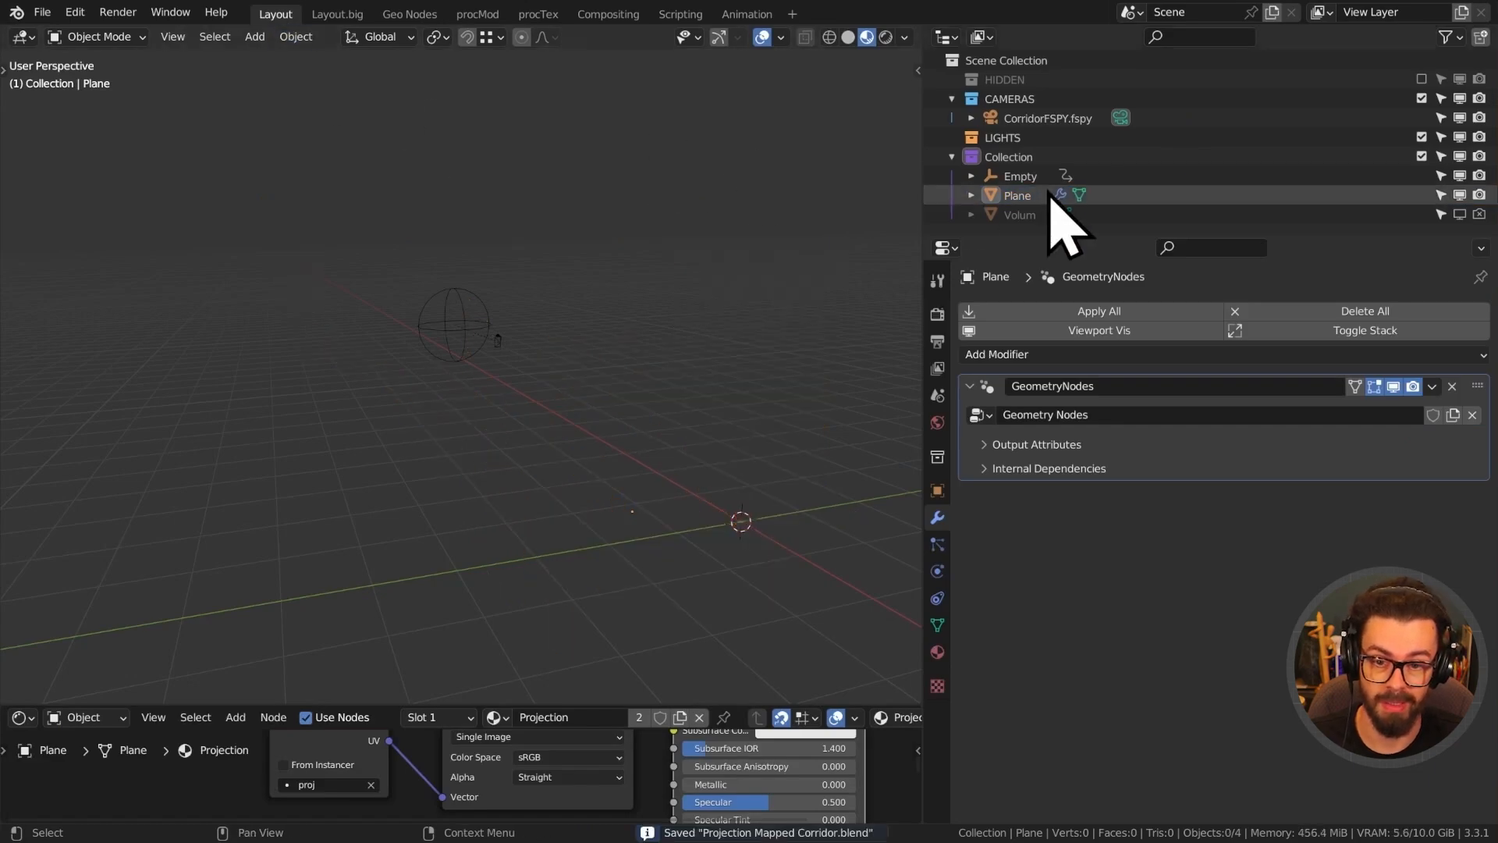
Display the corridor point cloud in solid shading and enlarge the 3D viewport to view it from outside.
{"action": "left_click", "coordinate": [1028, 180]}
{"action": "left_click", "coordinate": [848, 37]}
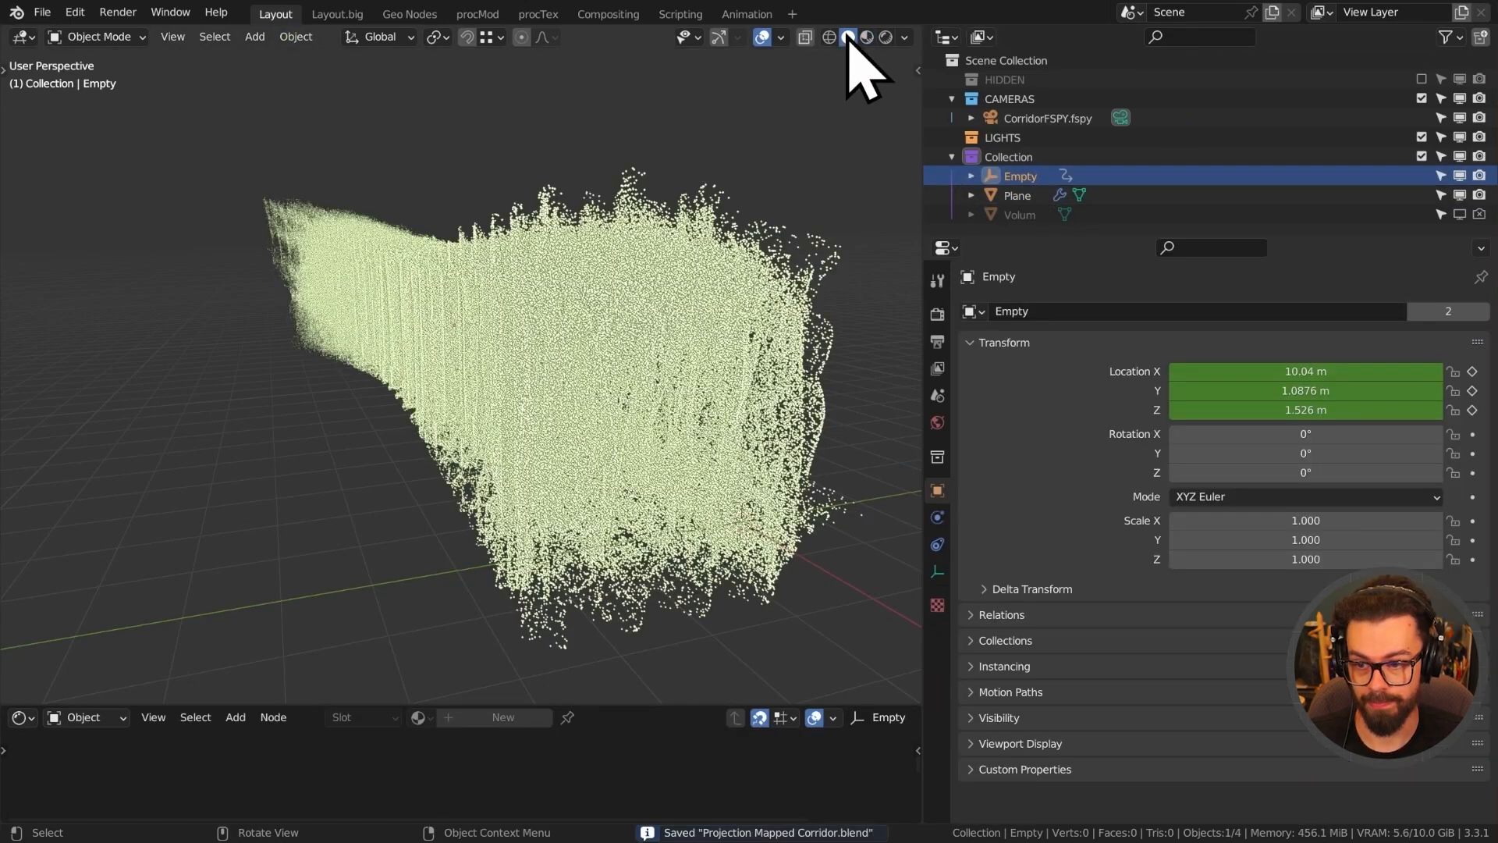
{"action": "middle_click_drag", "start_coordinate": [630, 172], "coordinate": [605, 204]}
{"action": "left_click", "coordinate": [606, 205]}
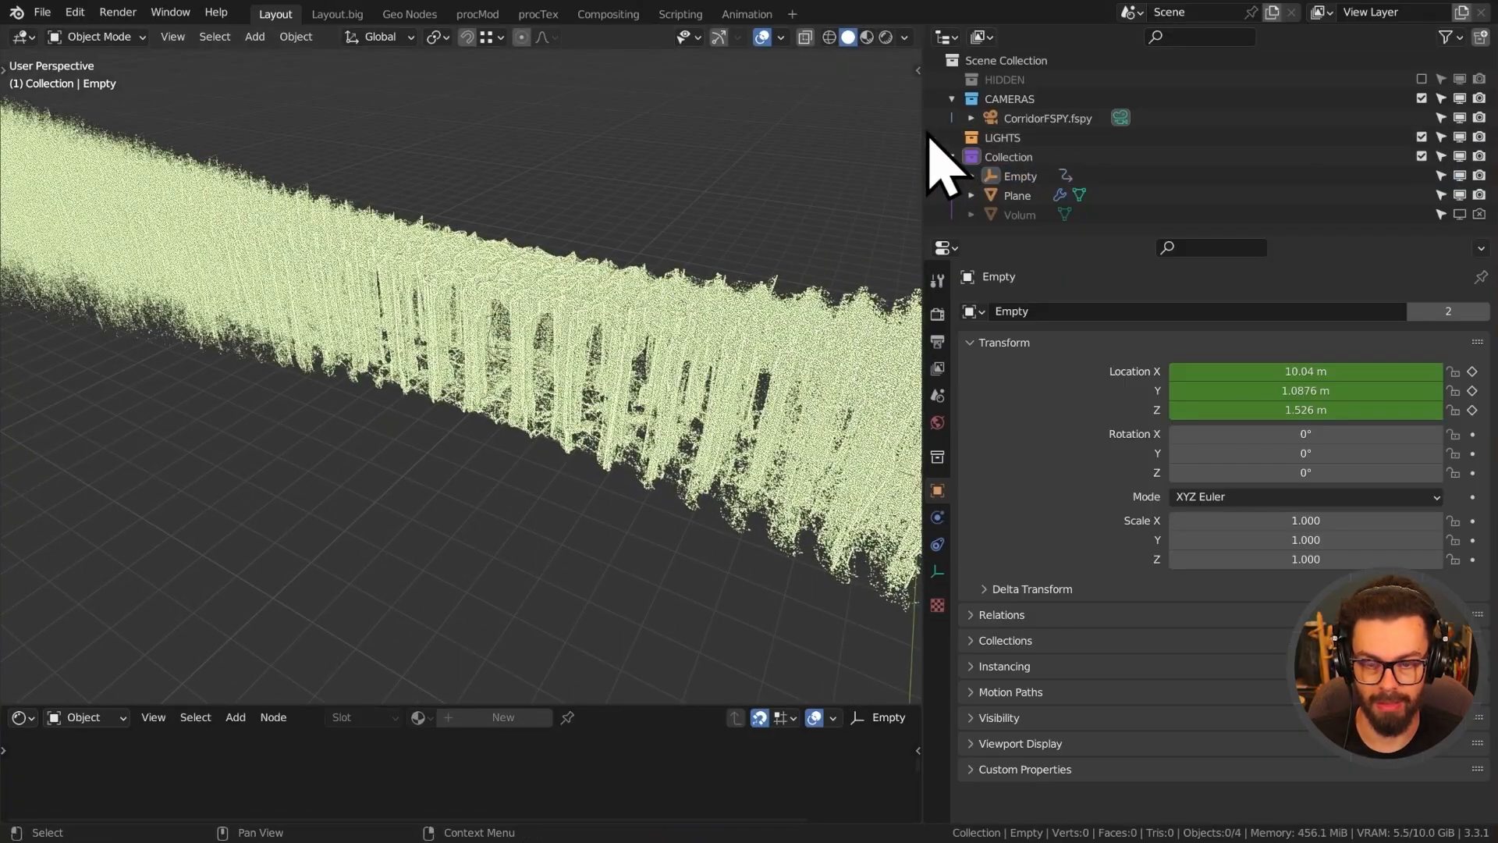
{"action": "left_click_drag", "start_coordinate": [926, 127], "coordinate": [1160, 164]}
{"action": "middle_click_drag", "start_coordinate": [811, 242], "coordinate": [749, 268]}
Switch to the browser and open the Blender add-on page from the Looking Glass software downloads.
{"action": "key", "text": "alt+Tab"}
{"action": "left_click", "coordinate": [575, 324]}
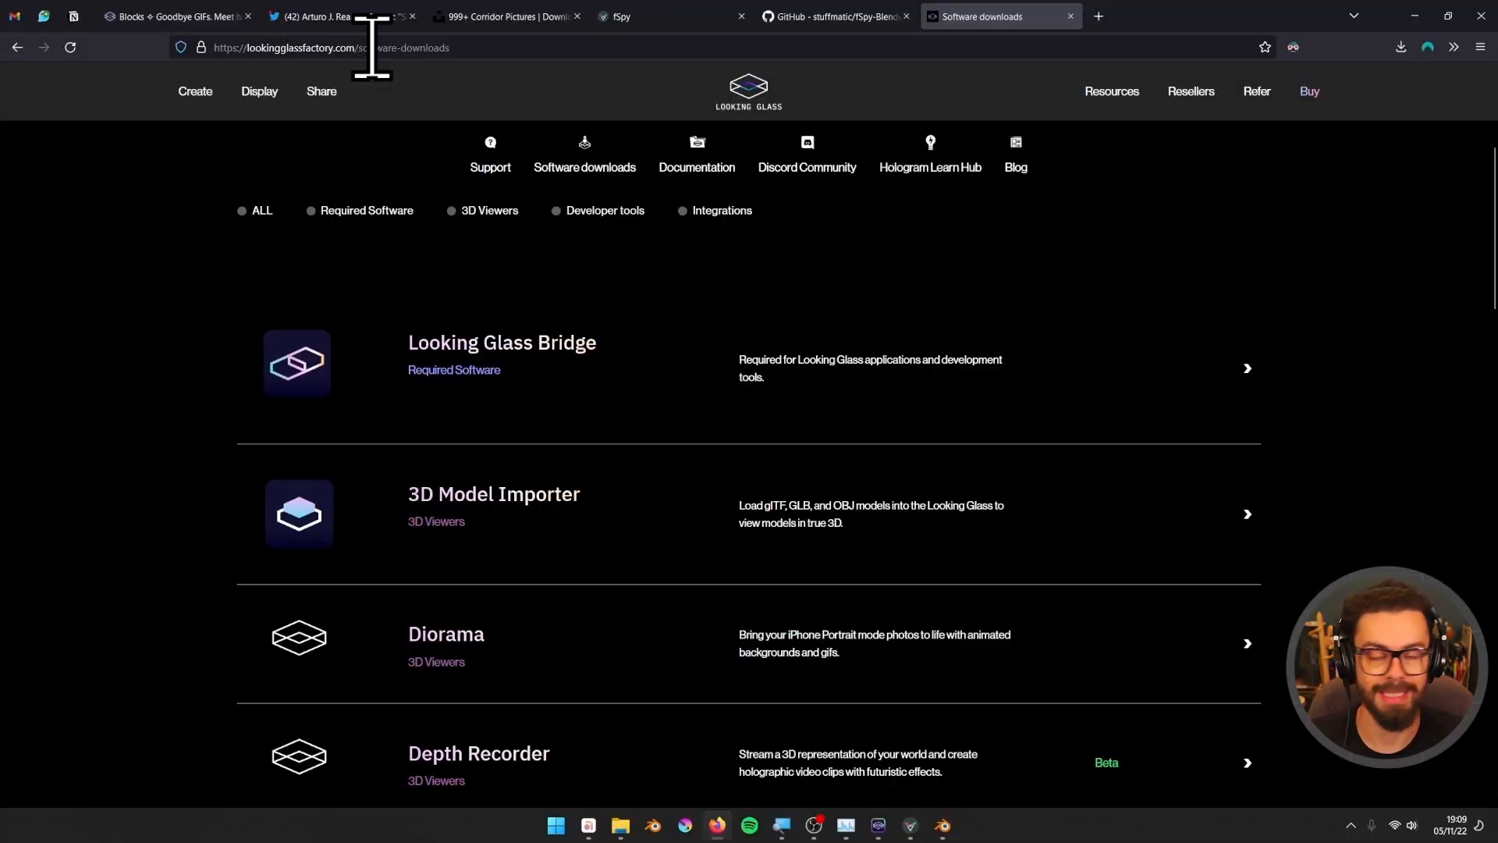
{"action": "scroll", "coordinate": [692, 334], "scroll_direction": "down", "scroll_amount": 12}
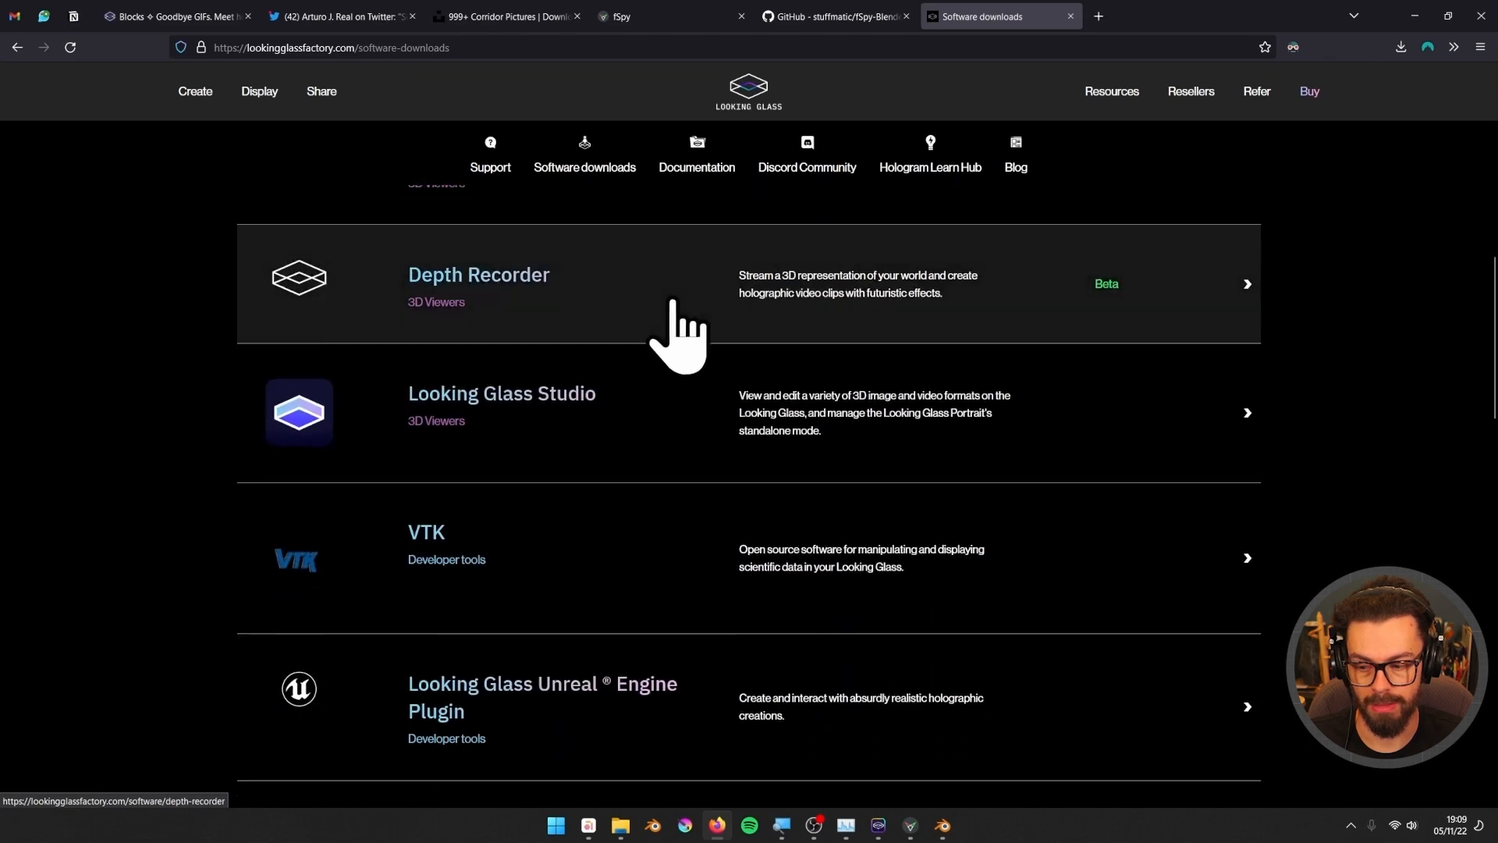
{"action": "left_click", "coordinate": [499, 414]}
{"action": "scroll", "coordinate": [846, 452], "scroll_direction": "down", "scroll_amount": 5}
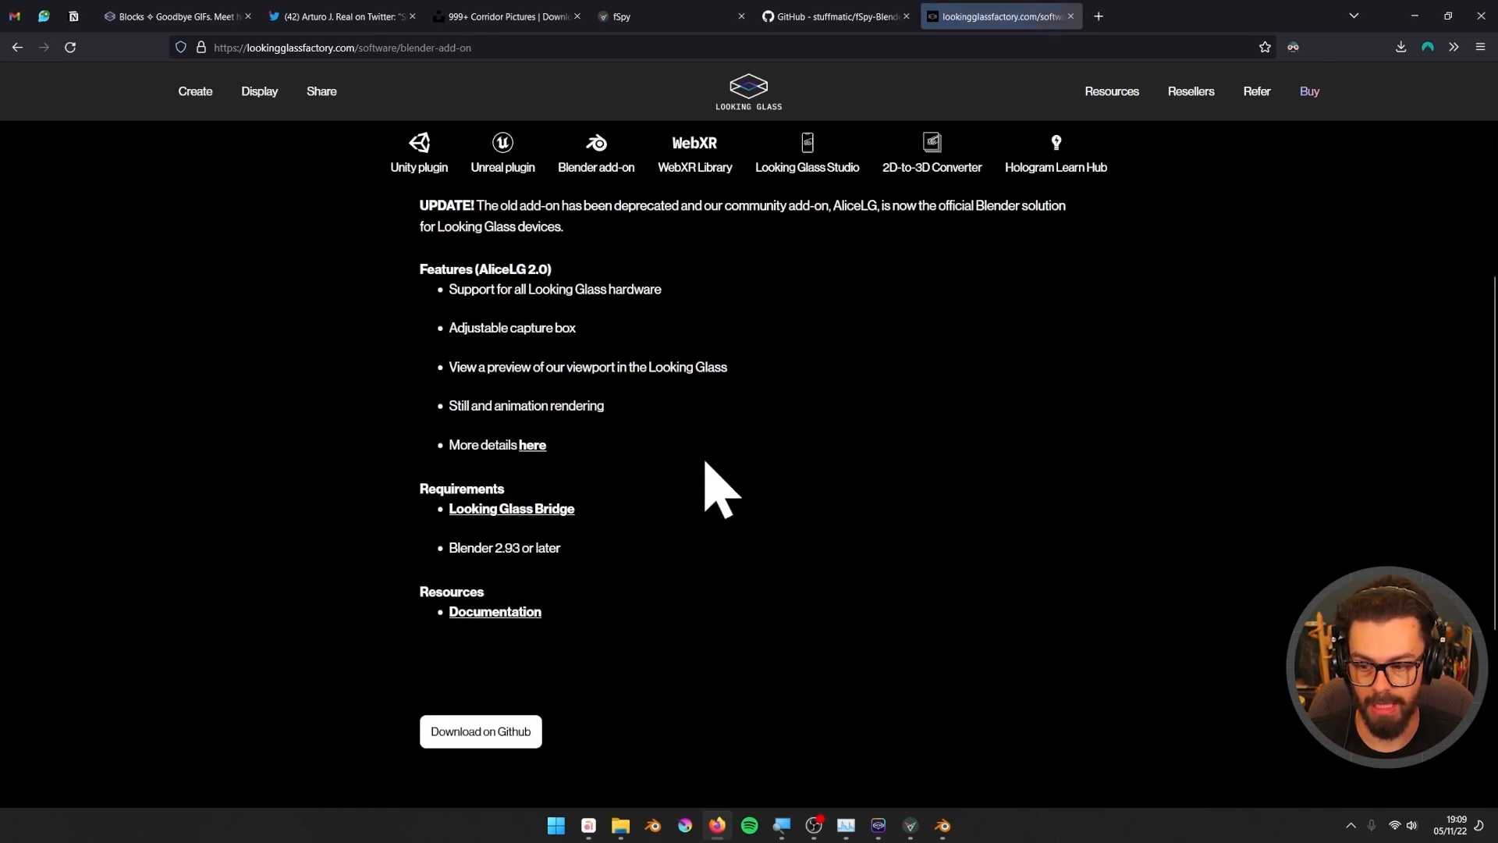
Check the Alice/LG v2.1 release and its AliceLG.zip download on GitHub, and return to Blender.
{"action": "left_click", "coordinate": [503, 726]}
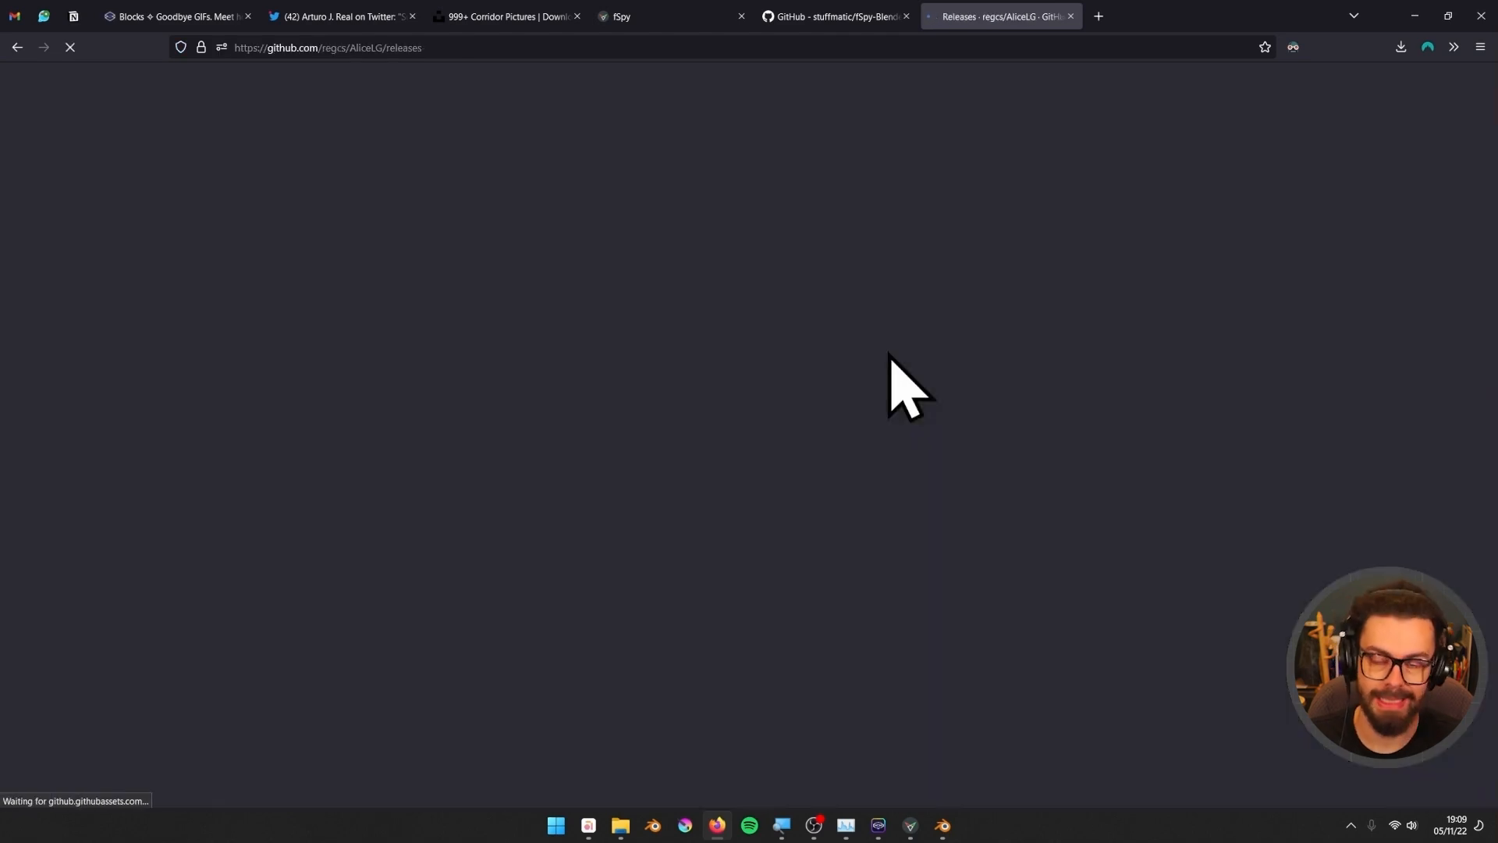
{"action": "scroll", "coordinate": [896, 384], "scroll_direction": "down", "scroll_amount": 2}
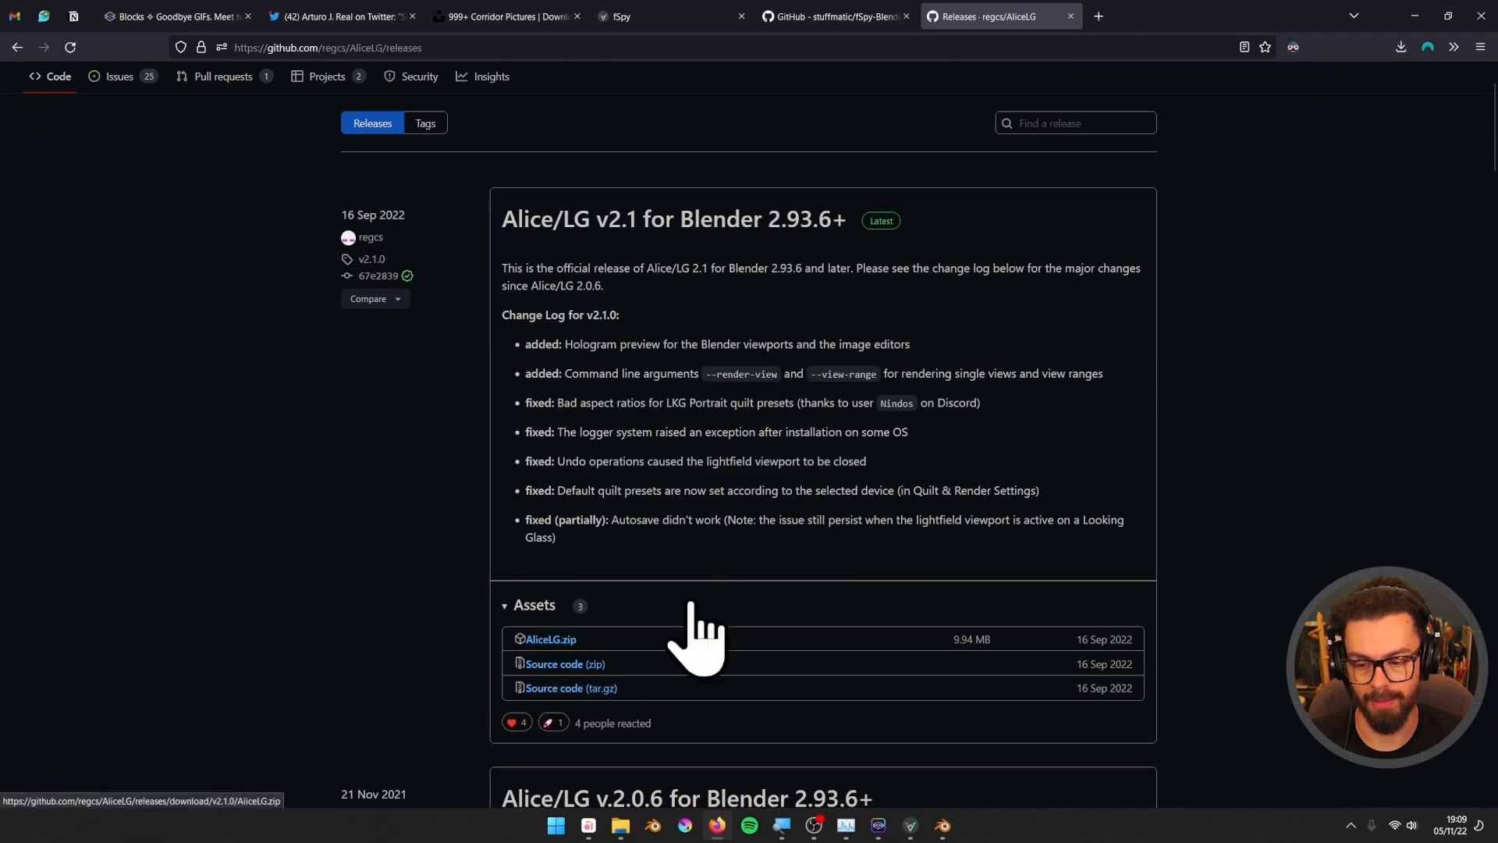
{"action": "left_click", "coordinate": [1416, 16]}
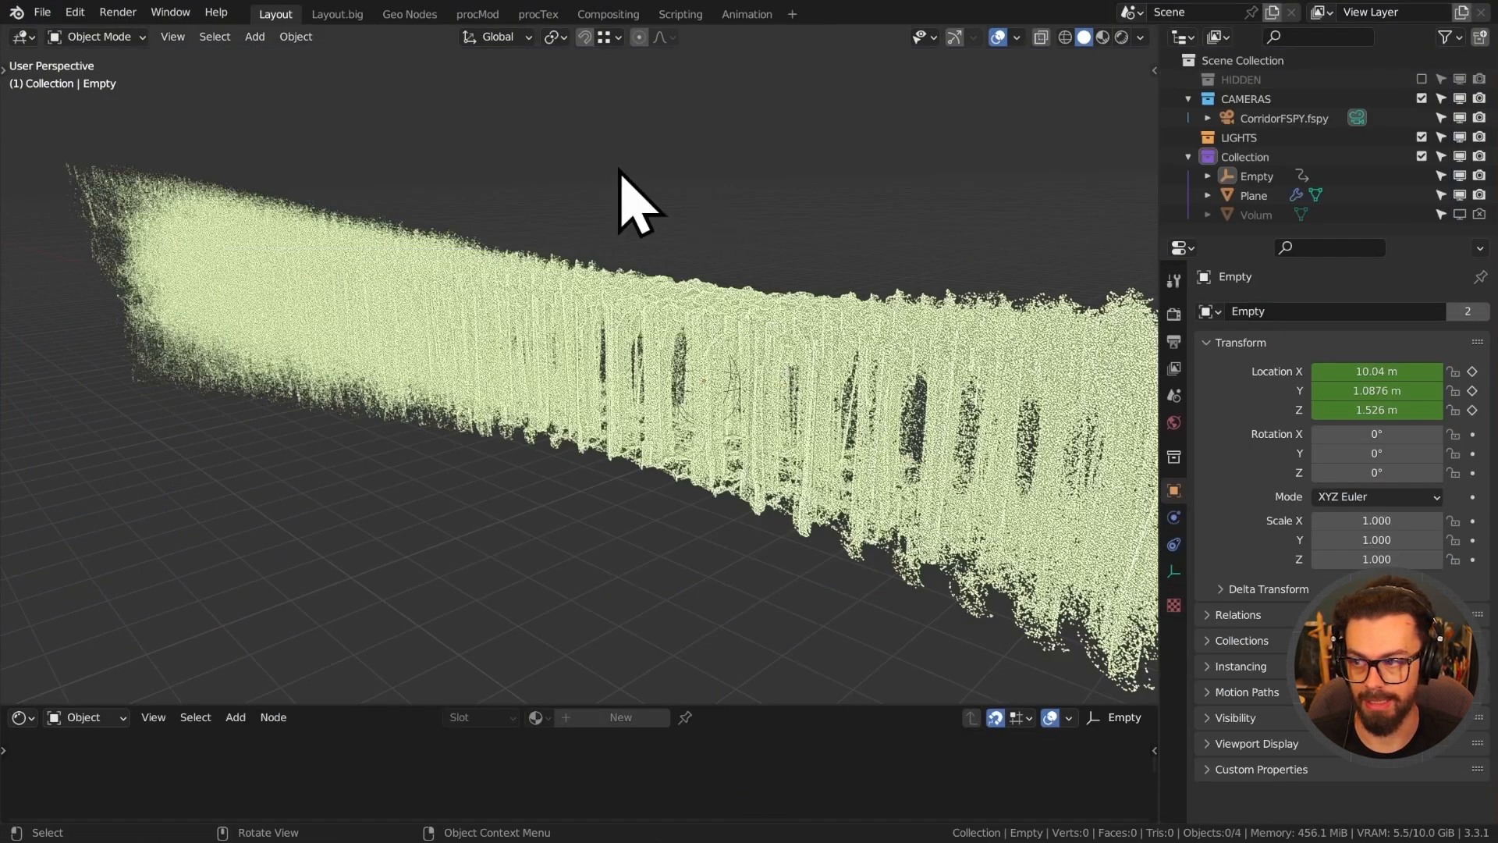
Enable the View: Alice/LG add-on in the preferences and install its missing Python dependencies.
{"action": "left_click", "coordinate": [72, 12]}
{"action": "left_click", "coordinate": [172, 305]}
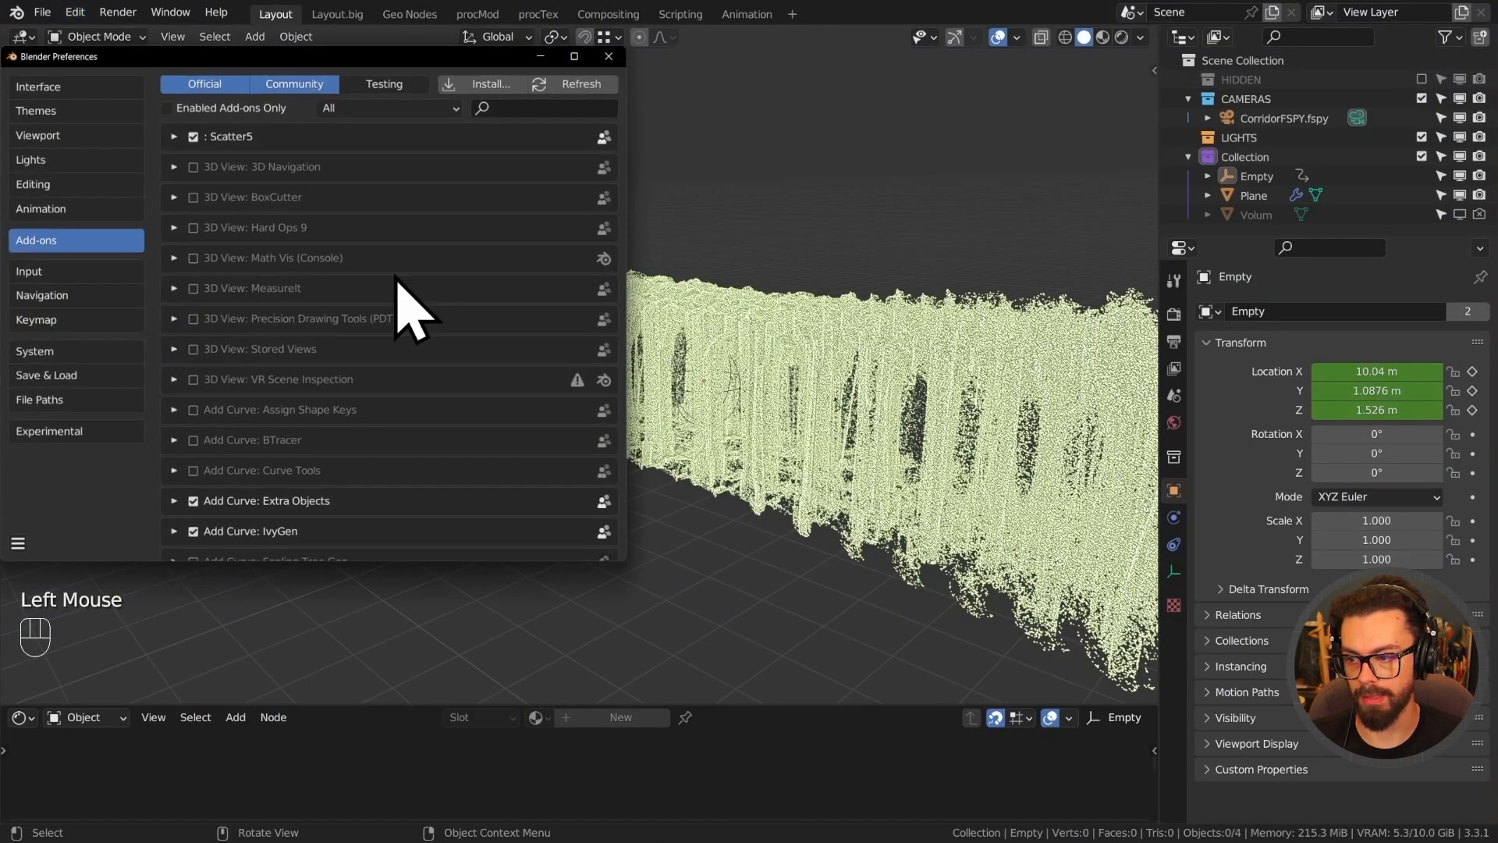
{"action": "left_click_drag", "start_coordinate": [454, 62], "coordinate": [800, 109]}
{"action": "left_click", "coordinate": [856, 154]}
{"action": "type", "text": "alice"}
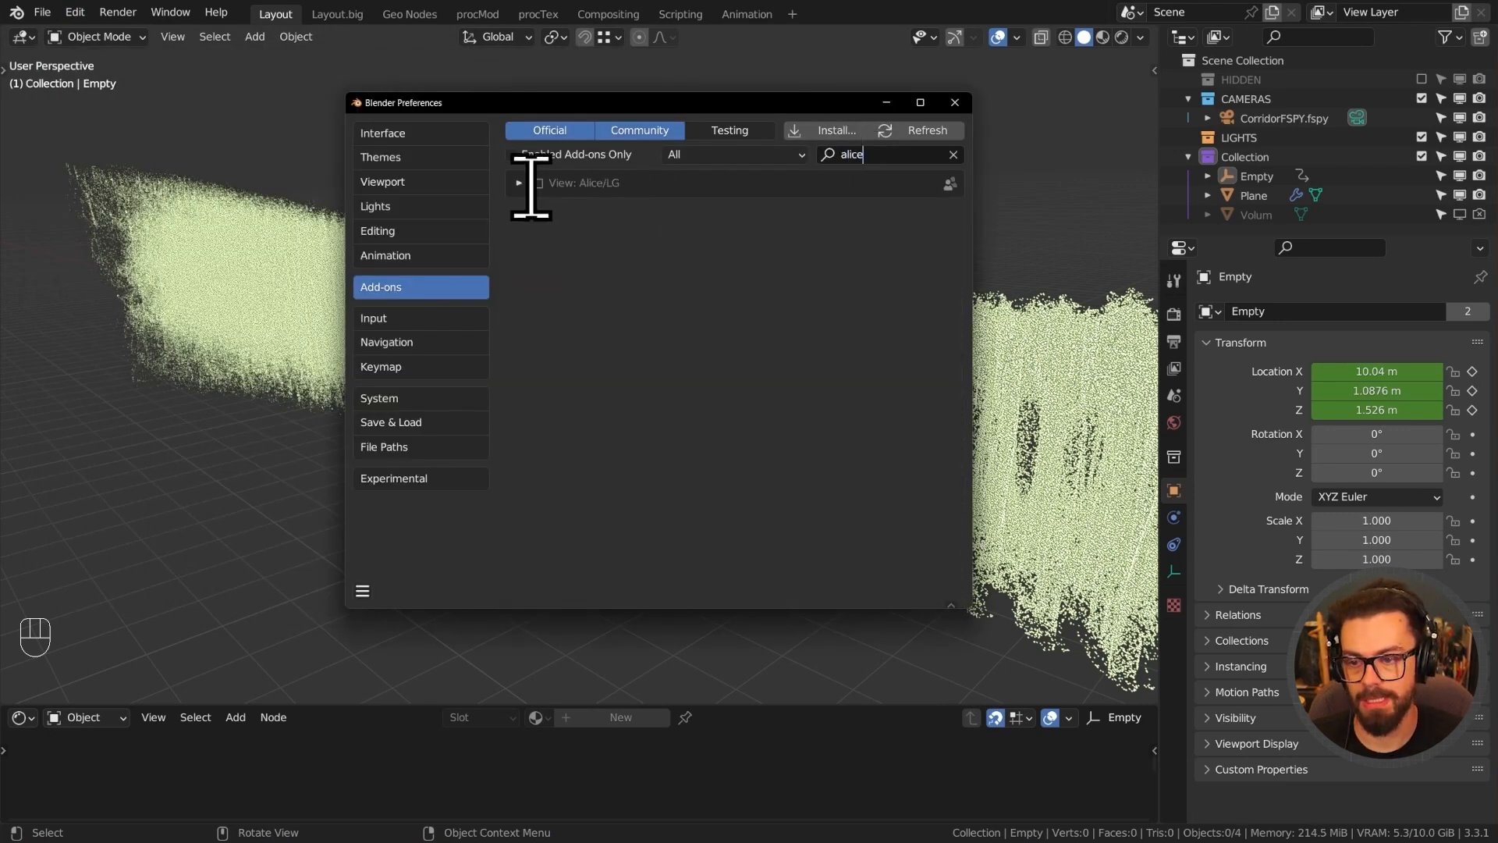
{"action": "left_click", "coordinate": [530, 184]}
{"action": "left_click", "coordinate": [538, 184]}
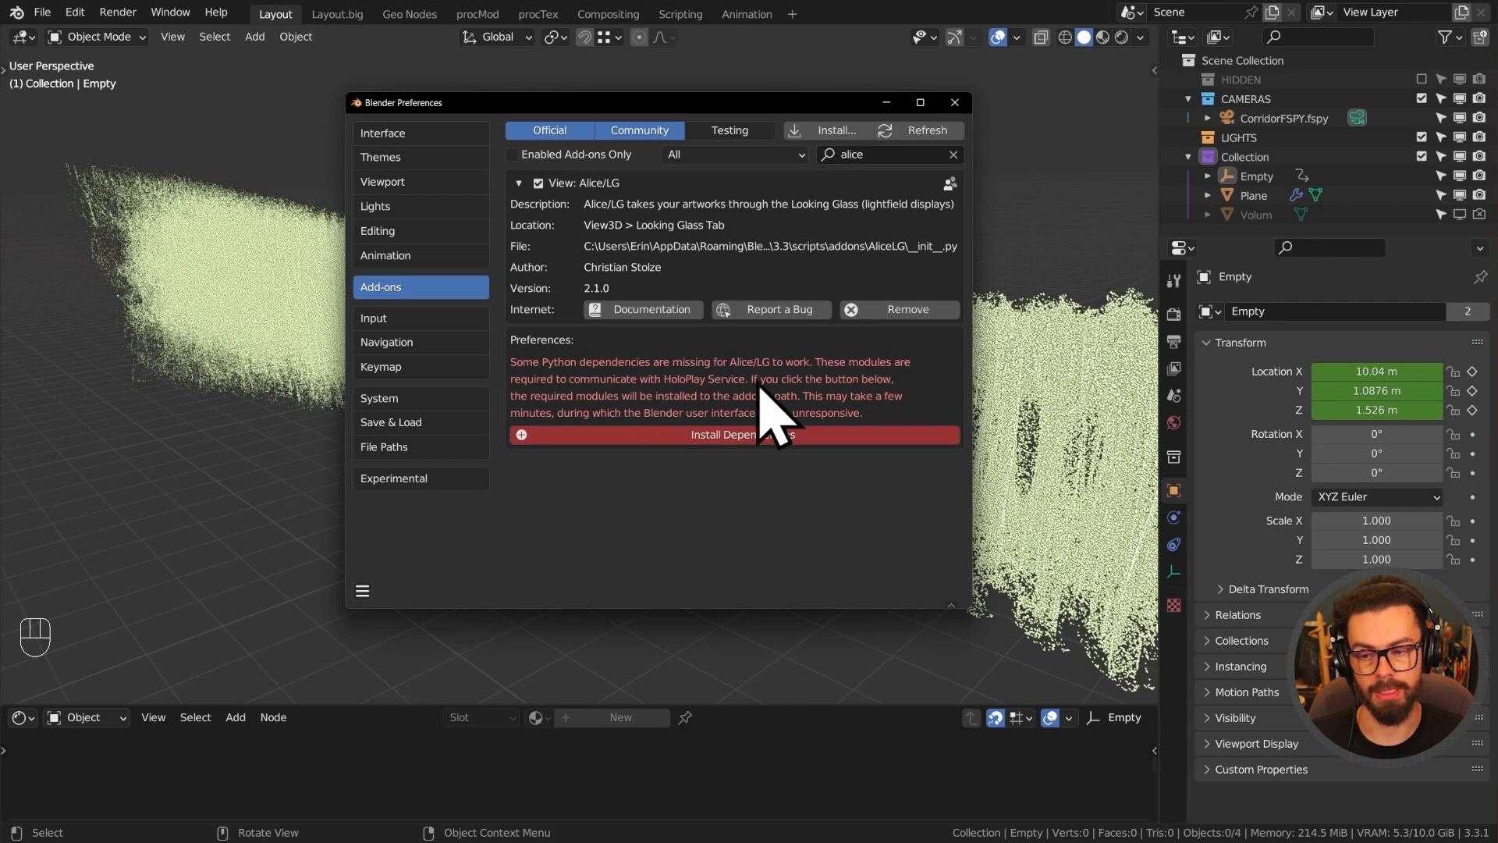
{"action": "left_click", "coordinate": [777, 437]}
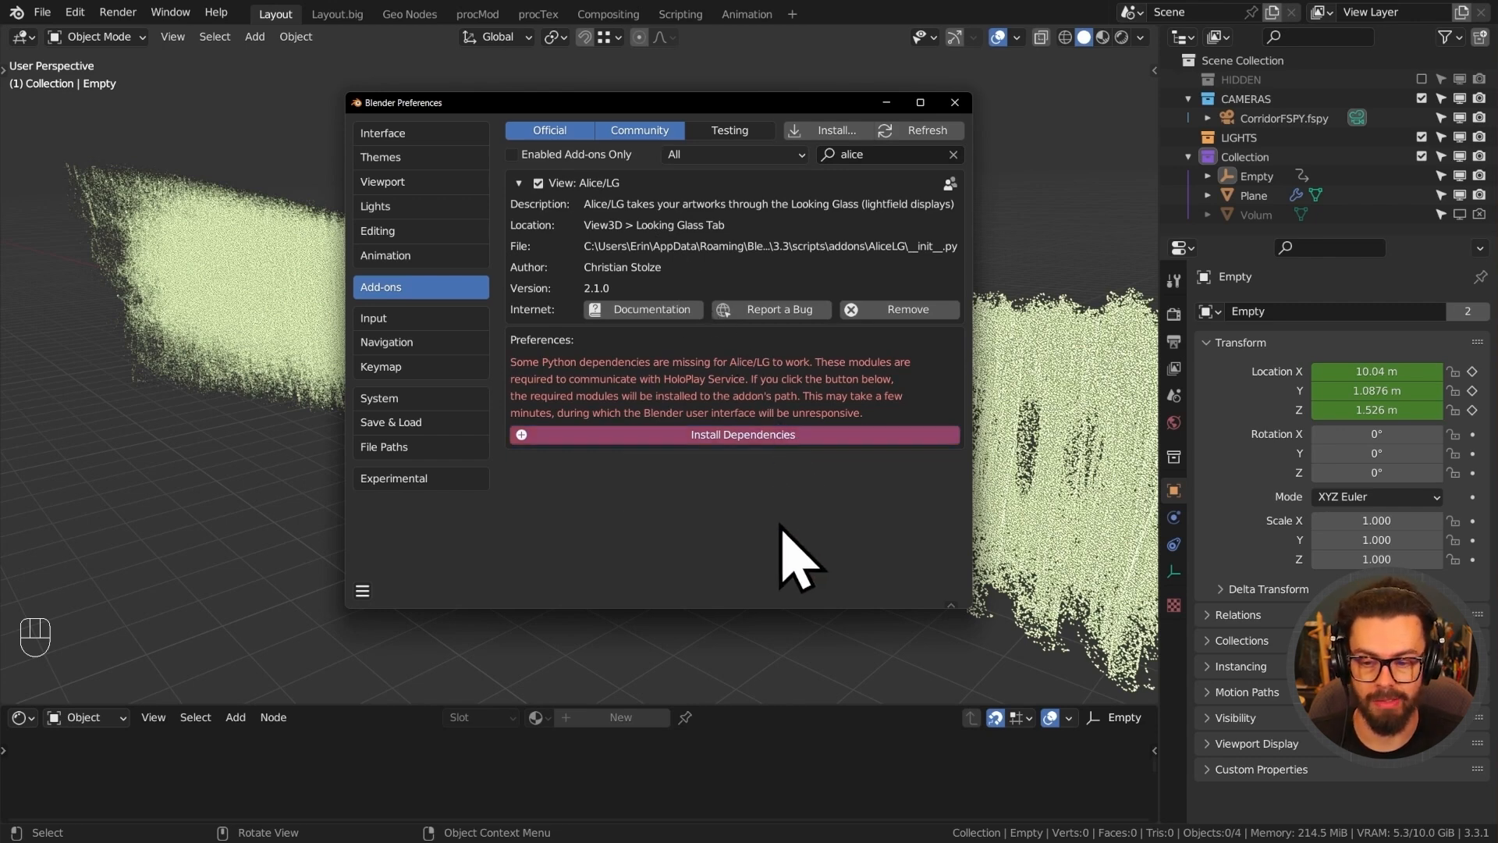
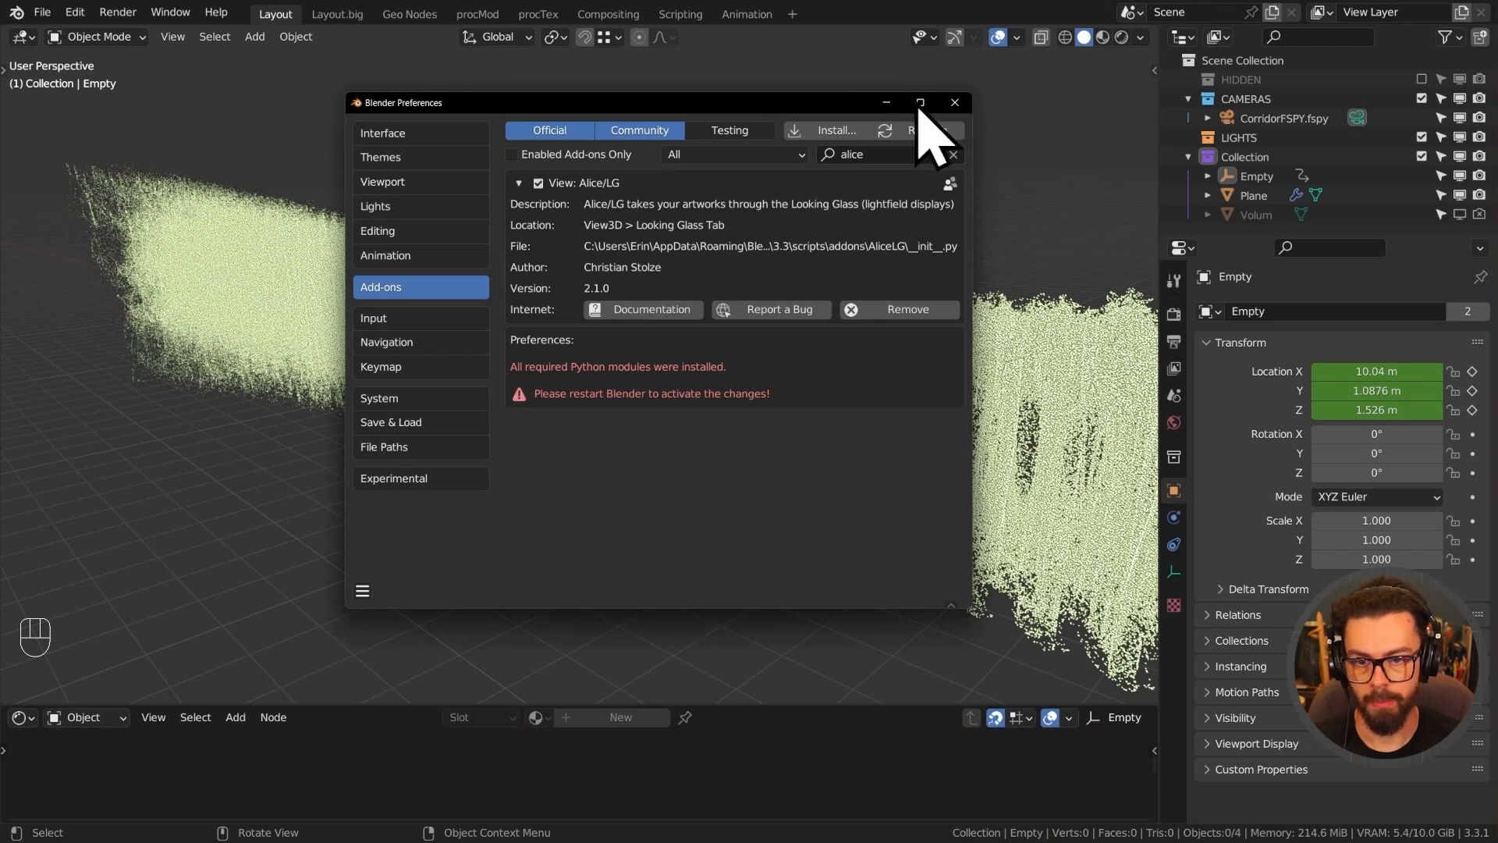
{"action": "left_click", "coordinate": [955, 103]}
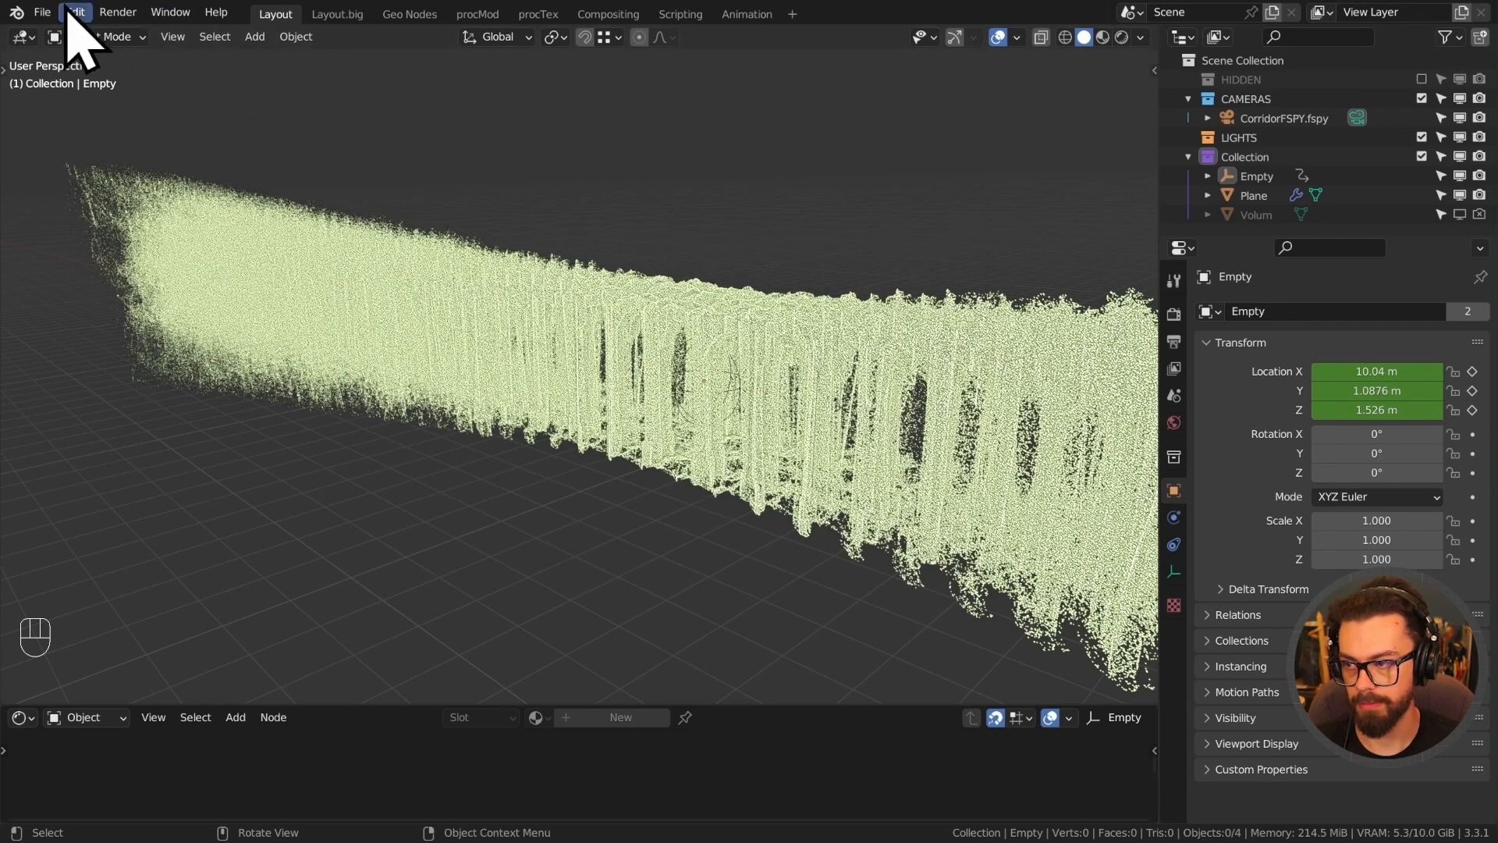
Show the Looking Glass settings in the 3D viewport's sidebar and widen the sidebar.
{"action": "left_click", "coordinate": [43, 12]}
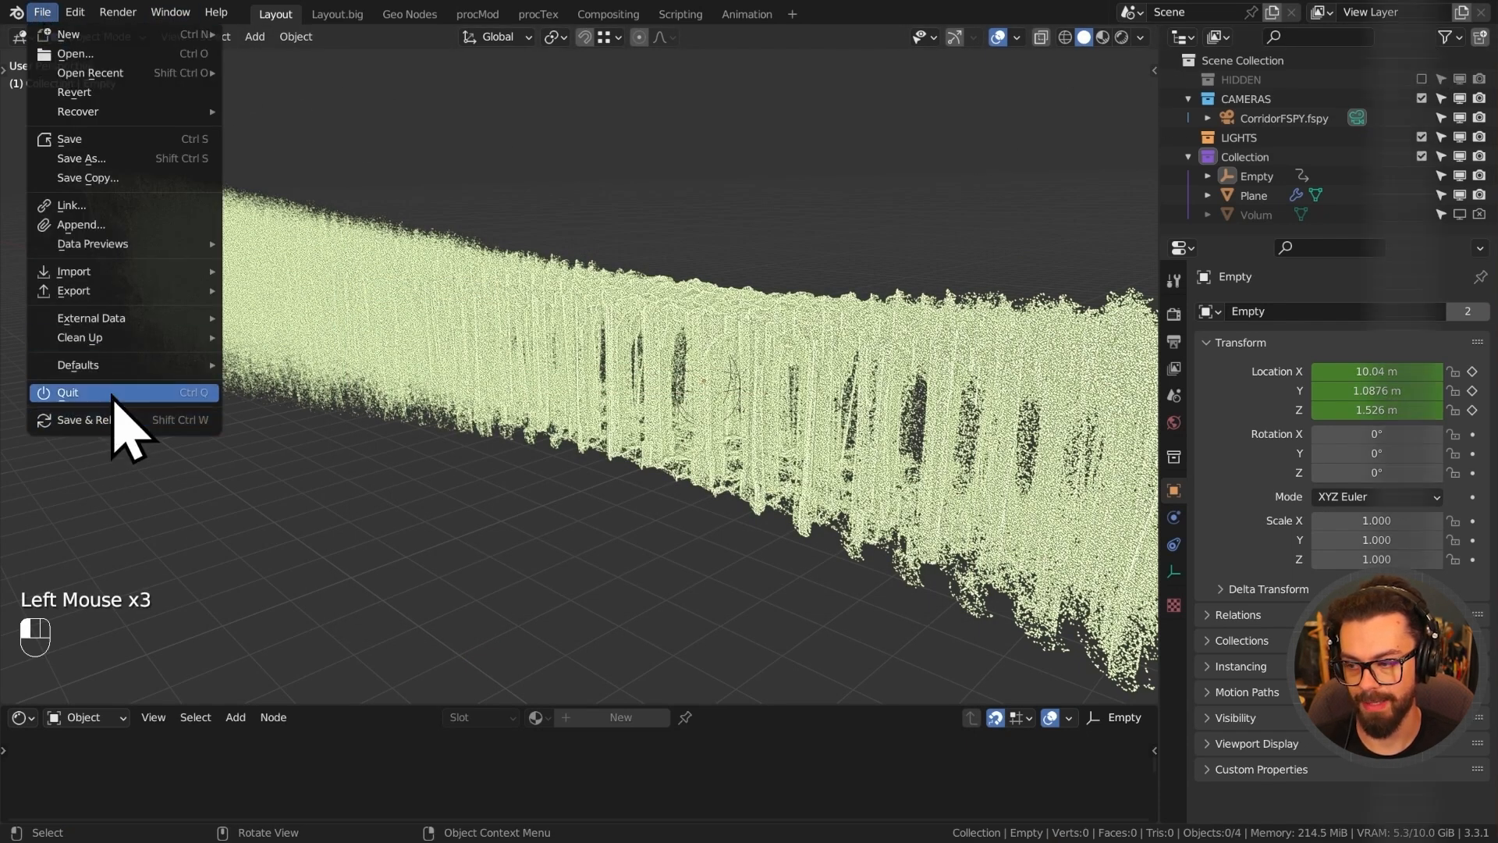
{"action": "key", "text": "shift+ctrl+F11"}
{"action": "key", "text": "n"}
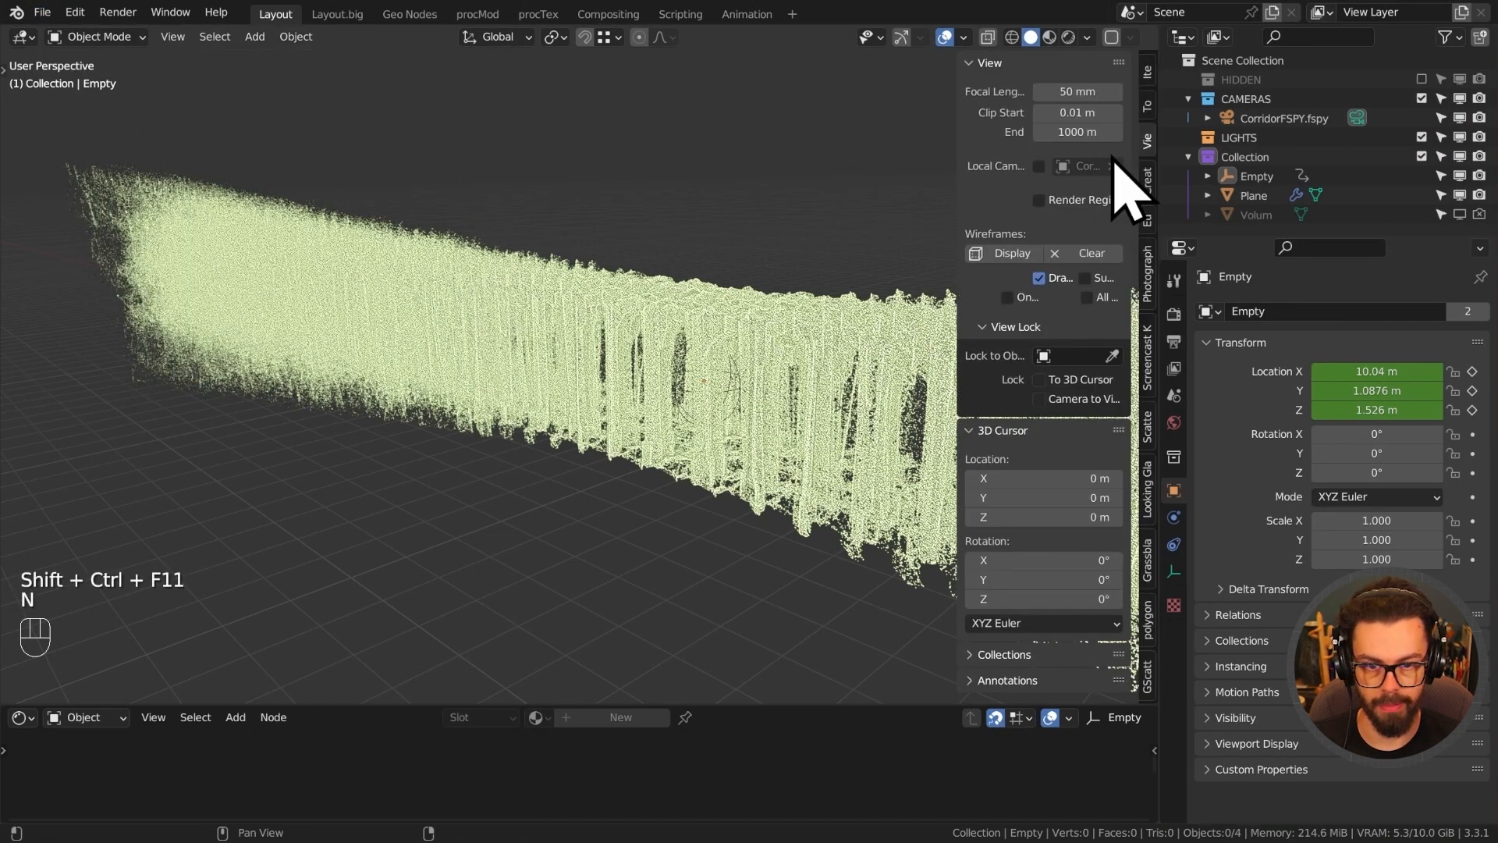
{"action": "scroll", "coordinate": [1153, 320], "scroll_direction": "down", "scroll_amount": 2}
{"action": "left_click", "coordinate": [1151, 488]}
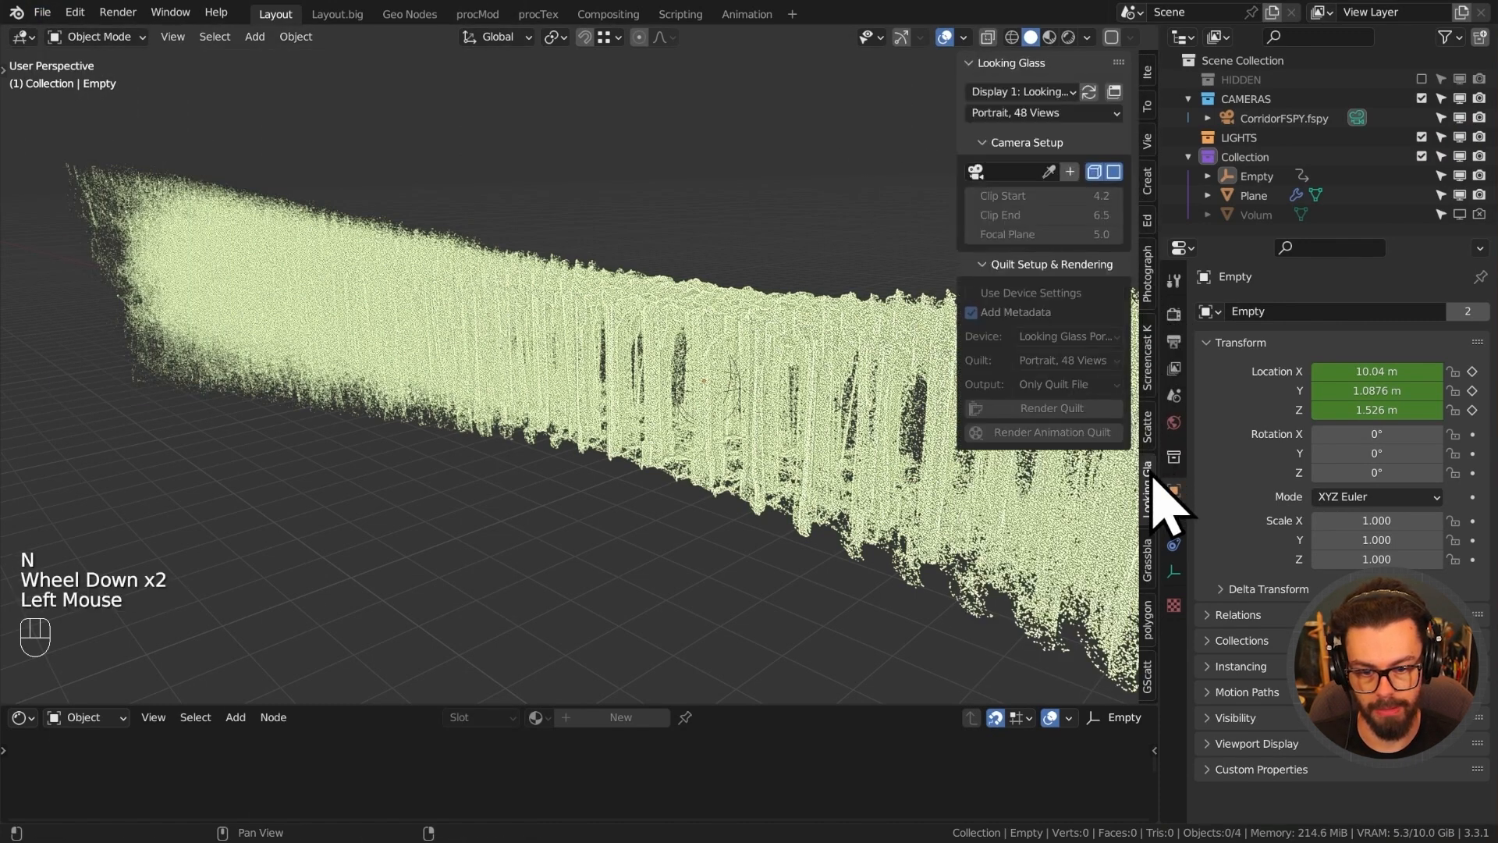
{"action": "left_click_drag", "start_coordinate": [958, 126], "coordinate": [892, 153]}
Switch to camera view and assign CorridorFSPY.fspy as the Looking Glass camera.
{"action": "middle_click_drag", "start_coordinate": [892, 153], "coordinate": [581, 197], "text": "shift"}
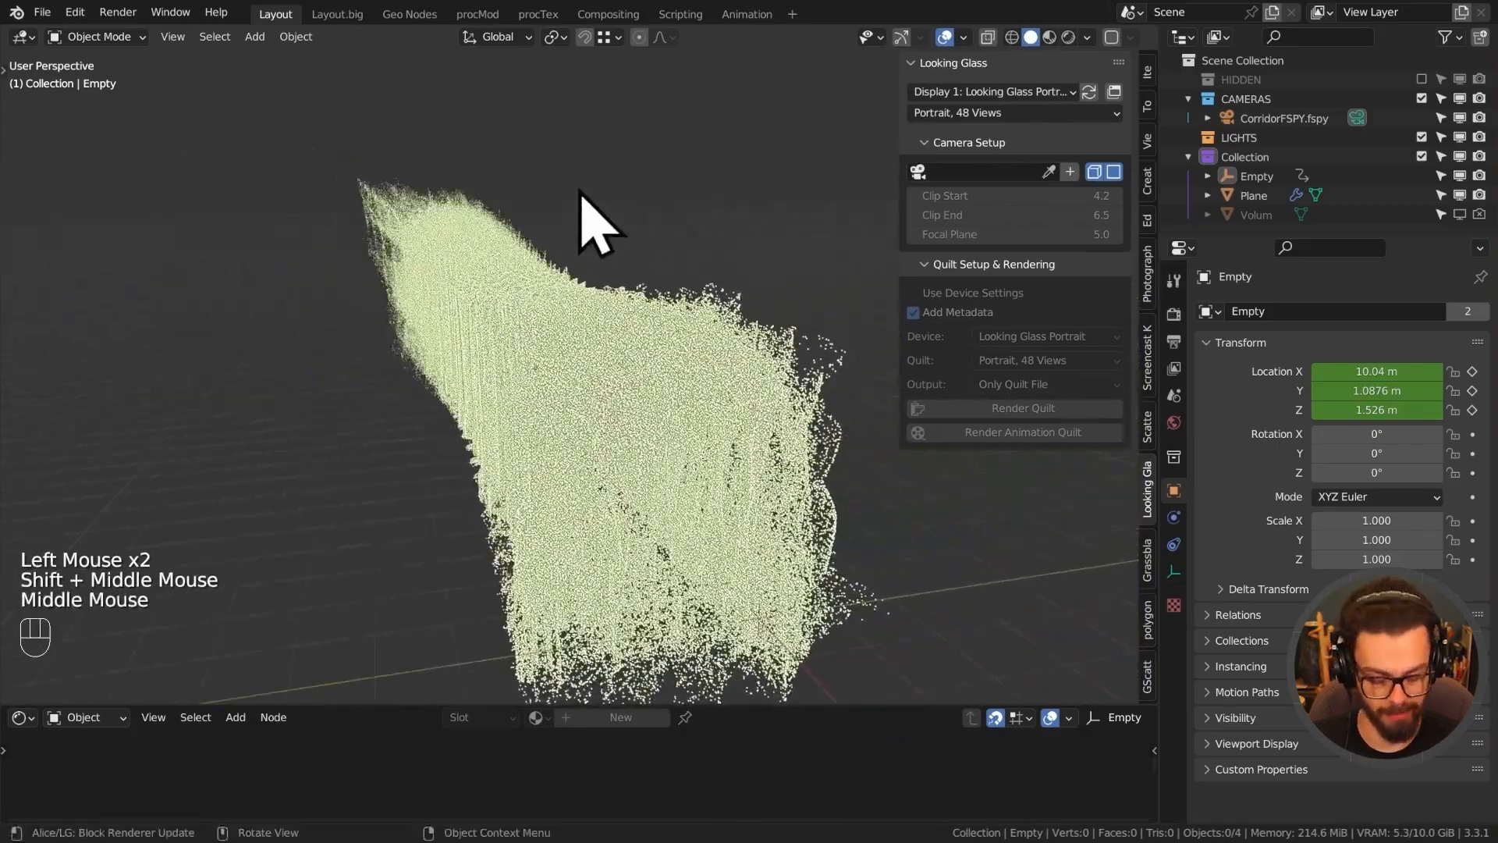
{"action": "key", "text": "KP_0"}
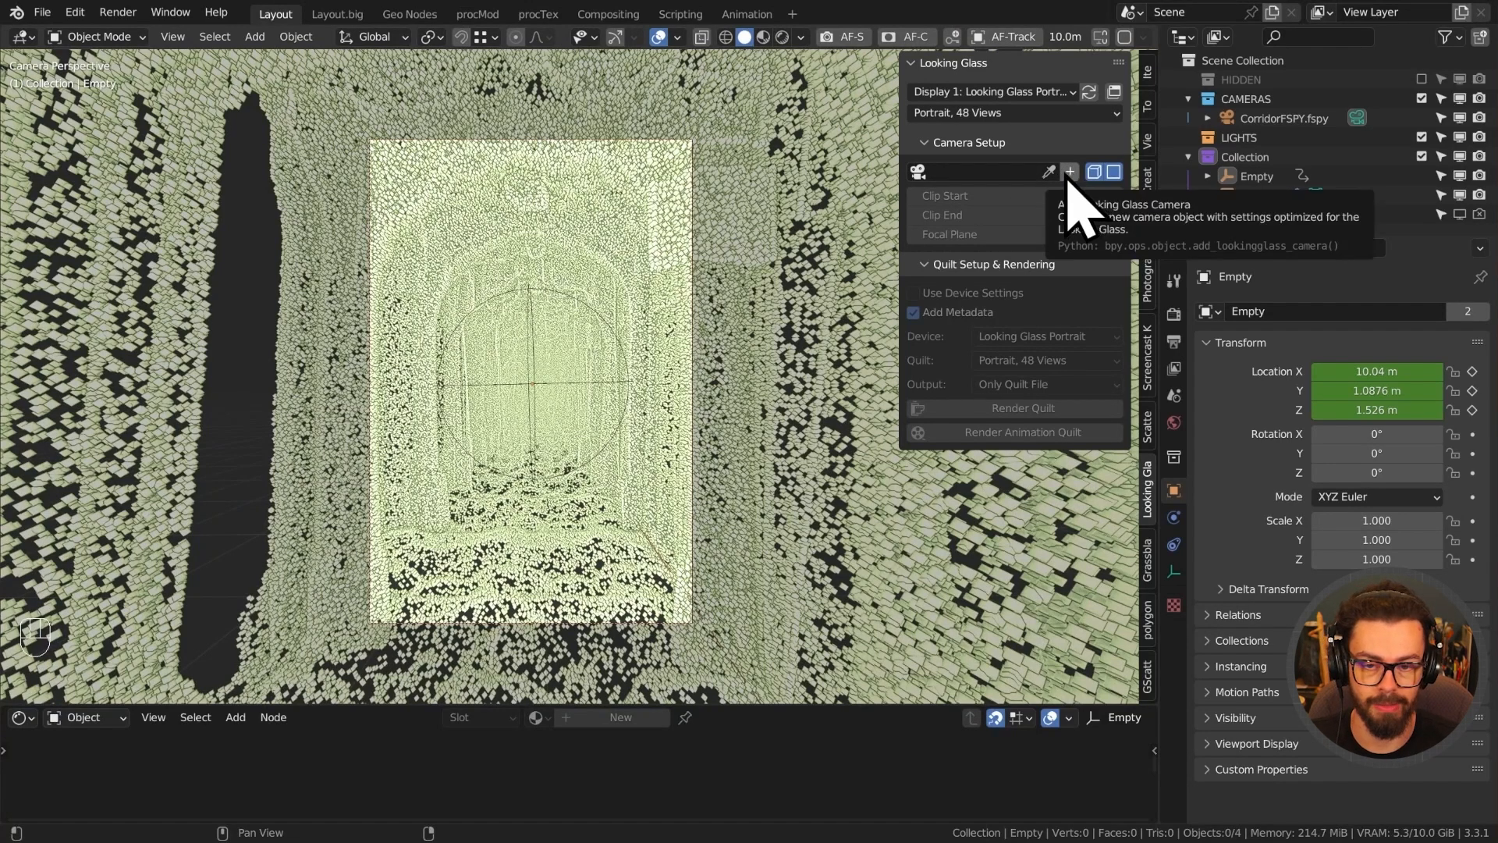
{"action": "left_click", "coordinate": [967, 172]}
{"action": "left_click", "coordinate": [1003, 196]}
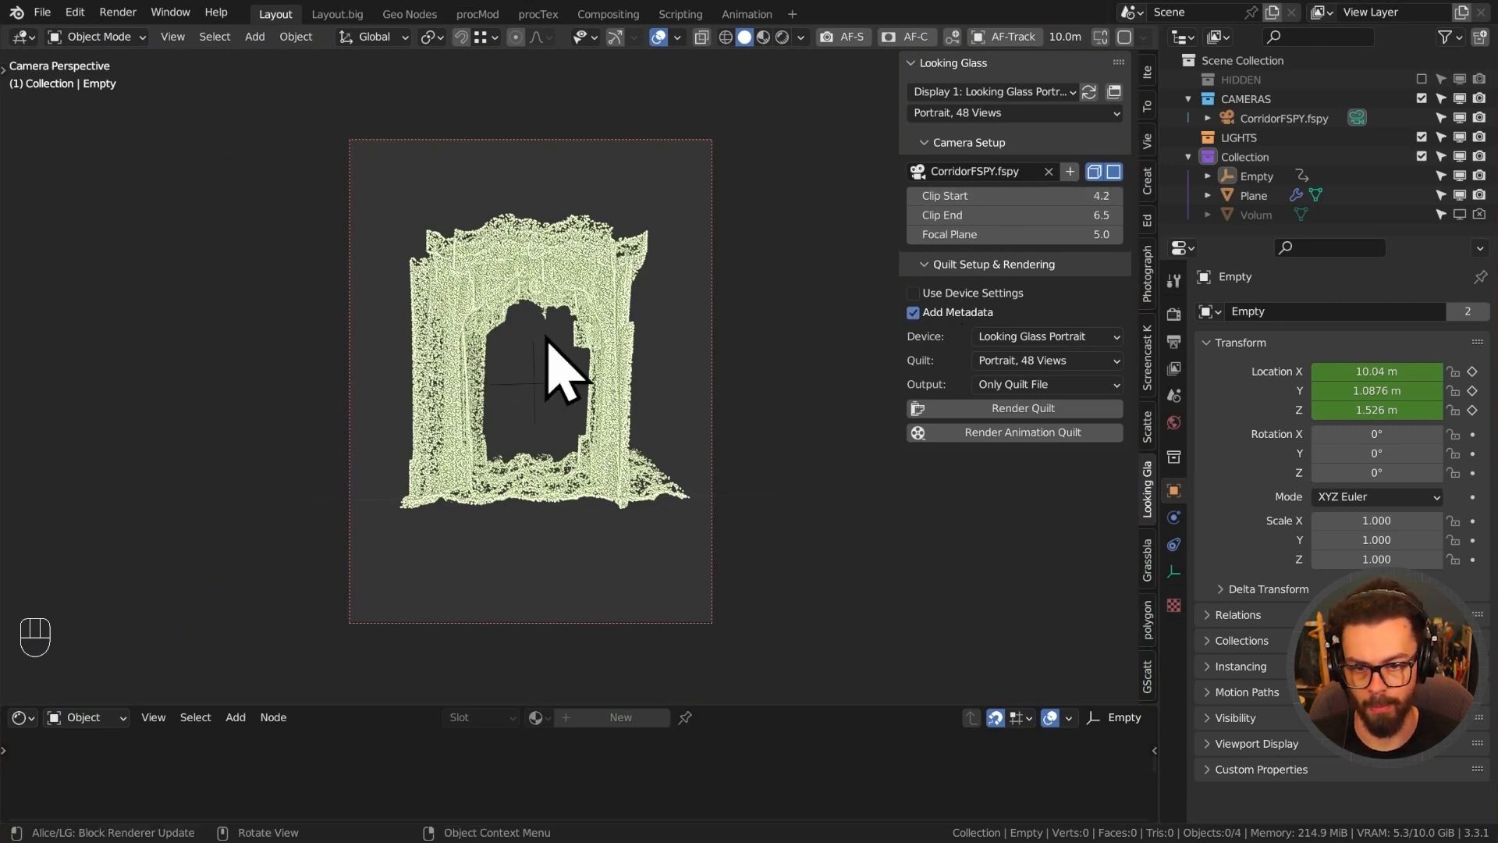
Enlarge the 3D viewport and examine the Looking Glass camera frustum around the corridor from outside.
{"action": "middle_click_drag", "start_coordinate": [520, 308], "coordinate": [578, 361]}
{"action": "scroll", "coordinate": [559, 367], "scroll_direction": "down", "scroll_amount": 1}
{"action": "scroll", "coordinate": [560, 366], "scroll_direction": "down", "scroll_amount": 2}
{"action": "scroll", "coordinate": [562, 374], "scroll_direction": "down", "scroll_amount": 1, "text": "shift"}
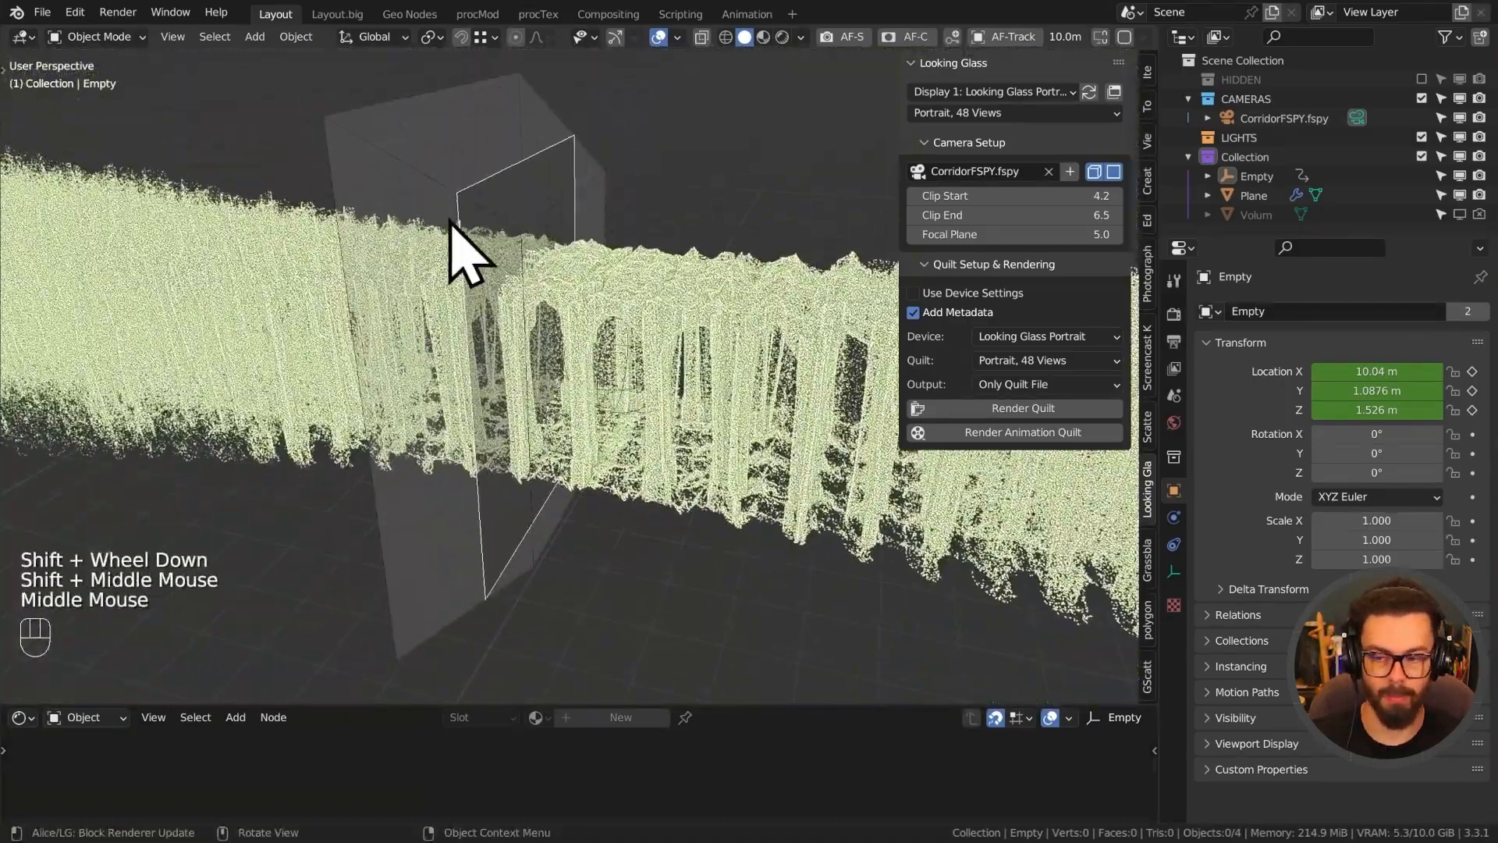
{"action": "left_click_drag", "start_coordinate": [780, 705], "coordinate": [779, 771]}
{"action": "middle_click_drag", "start_coordinate": [745, 383], "coordinate": [716, 312]}
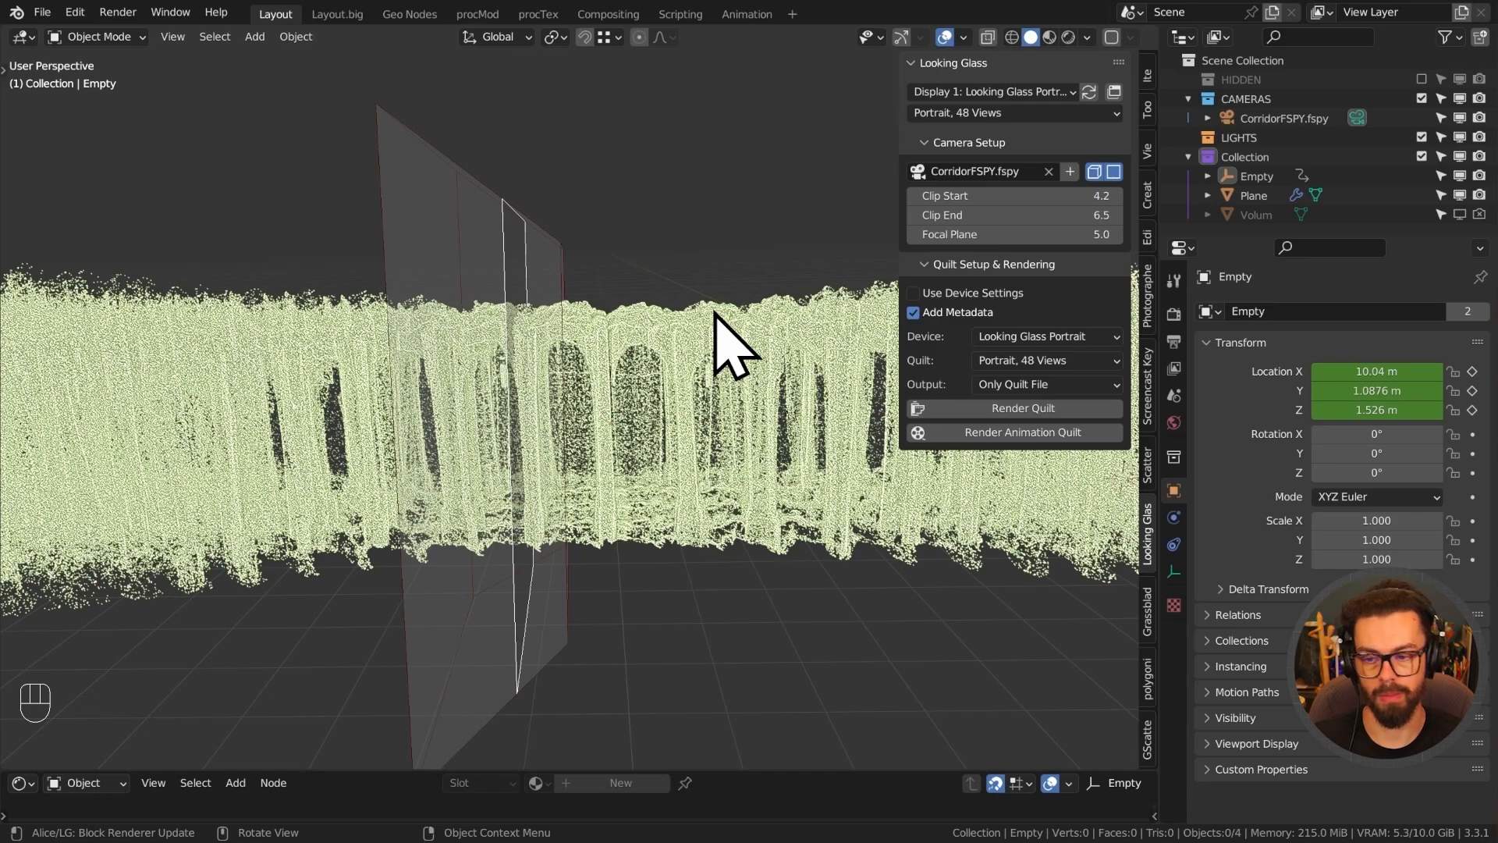
{"action": "middle_click_drag", "start_coordinate": [702, 294], "coordinate": [642, 328]}
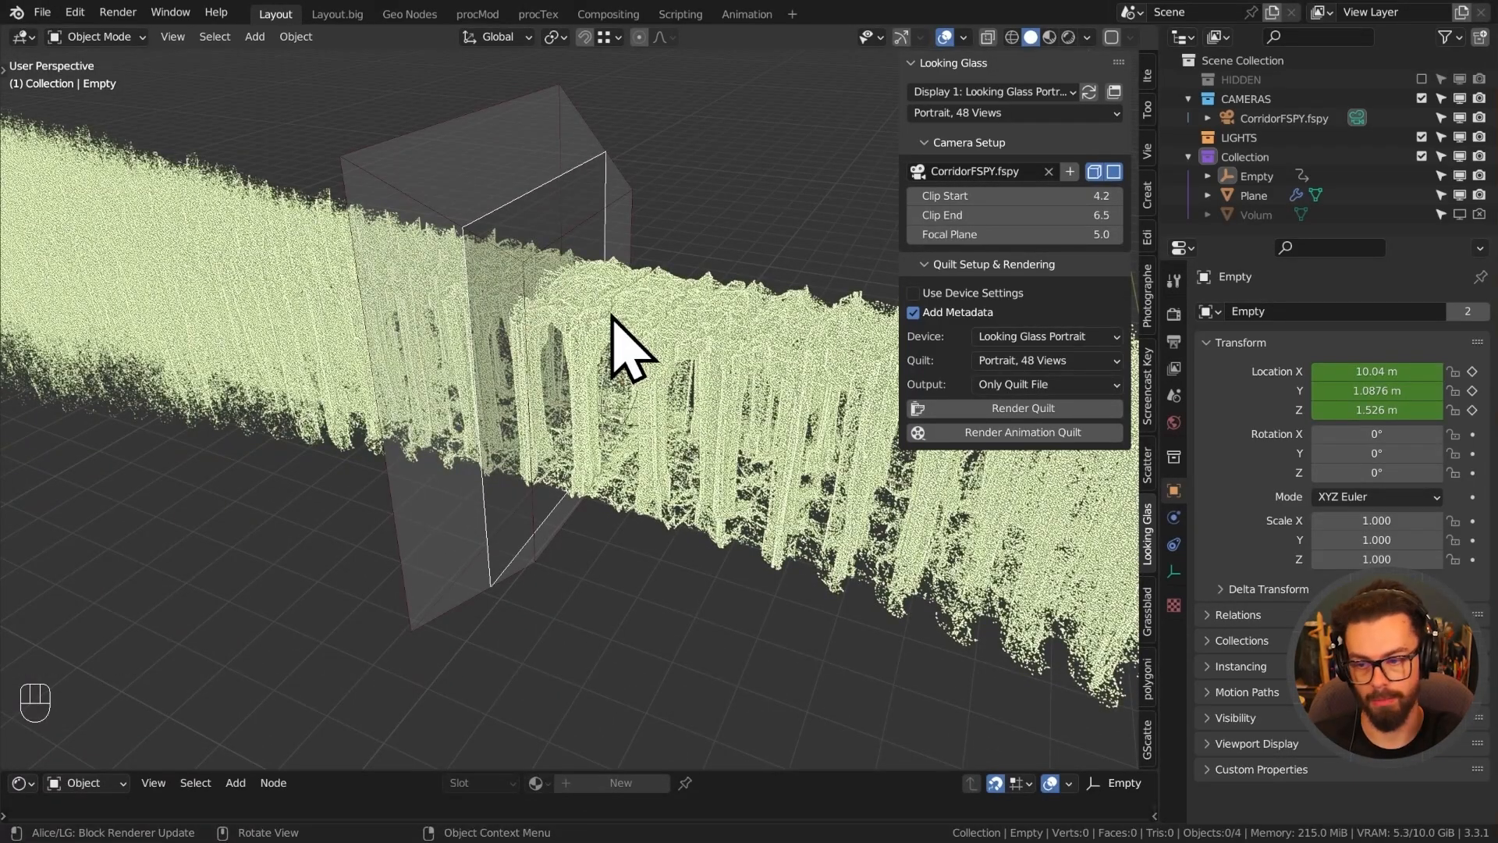
Set the Looking Glass camera's clip start to 1.3, clip end to 27.7 and focal plane to 2.6.
{"action": "key", "text": "KP_0"}
{"action": "scroll", "coordinate": [611, 319], "scroll_direction": "up", "scroll_amount": 3}
{"action": "middle_click_drag", "start_coordinate": [571, 434], "coordinate": [835, 367], "text": "shift"}
{"action": "scroll", "coordinate": [568, 394], "scroll_direction": "down", "scroll_amount": 2}
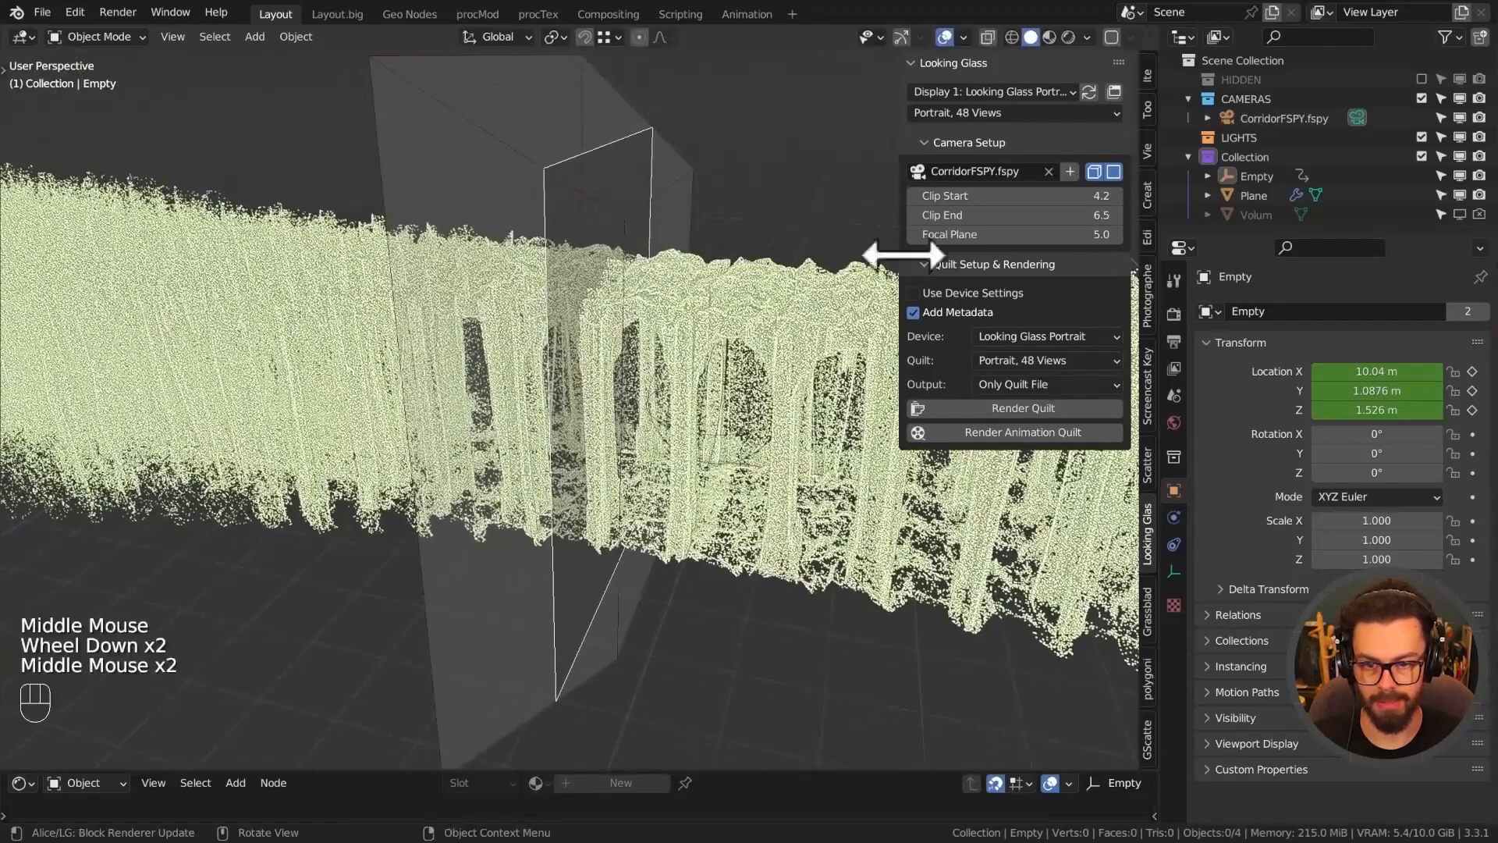
{"action": "left_click_drag", "start_coordinate": [1049, 194], "coordinate": [1310, 214], "text": "shift"}
{"action": "key", "text": "KP_0"}
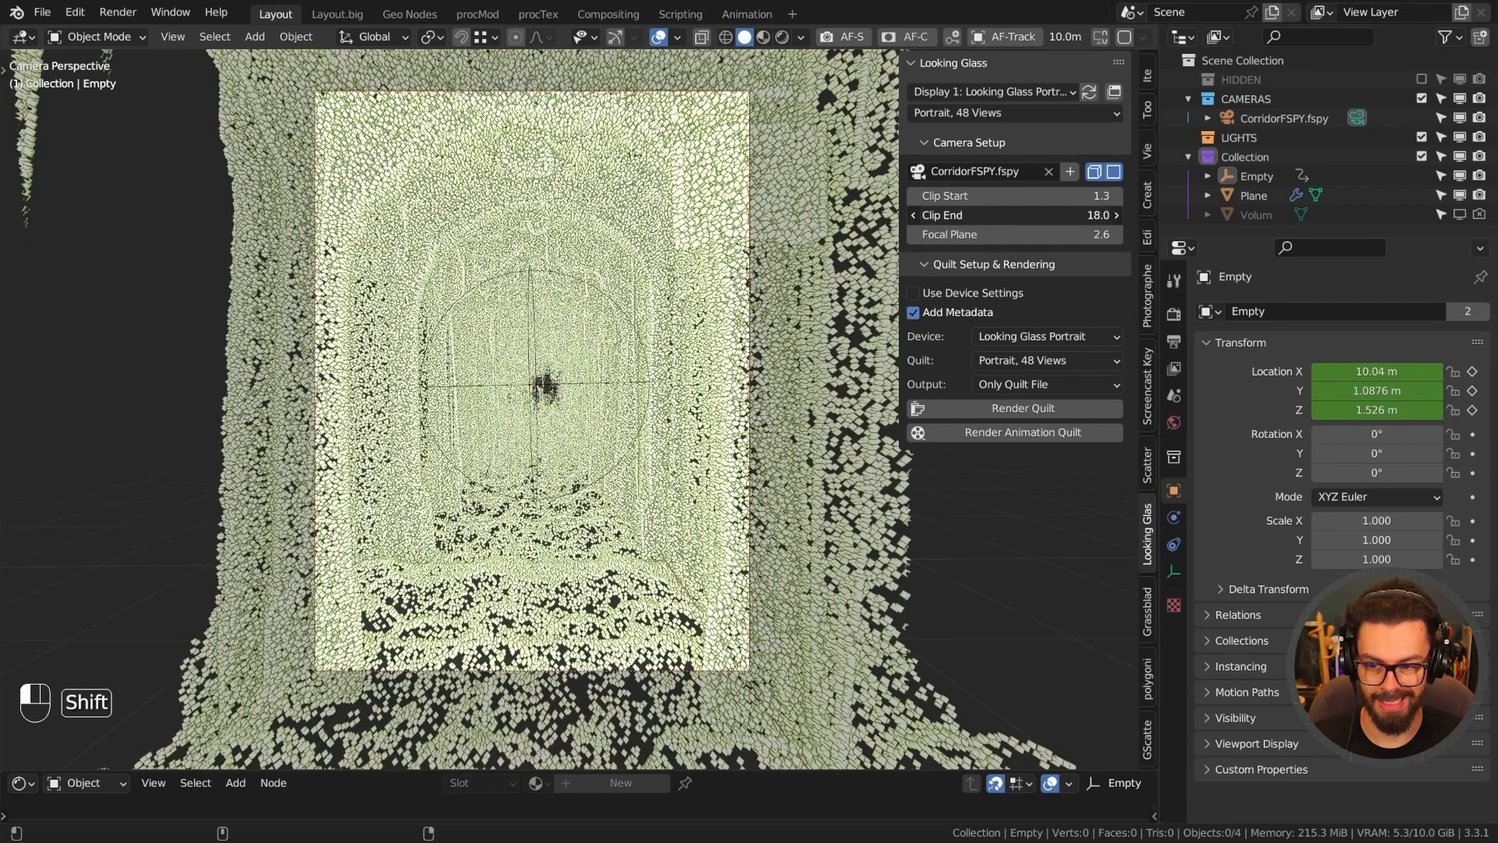
{"action": "left_click_drag", "start_coordinate": [1014, 215], "coordinate": [1029, 215], "text": "shift"}
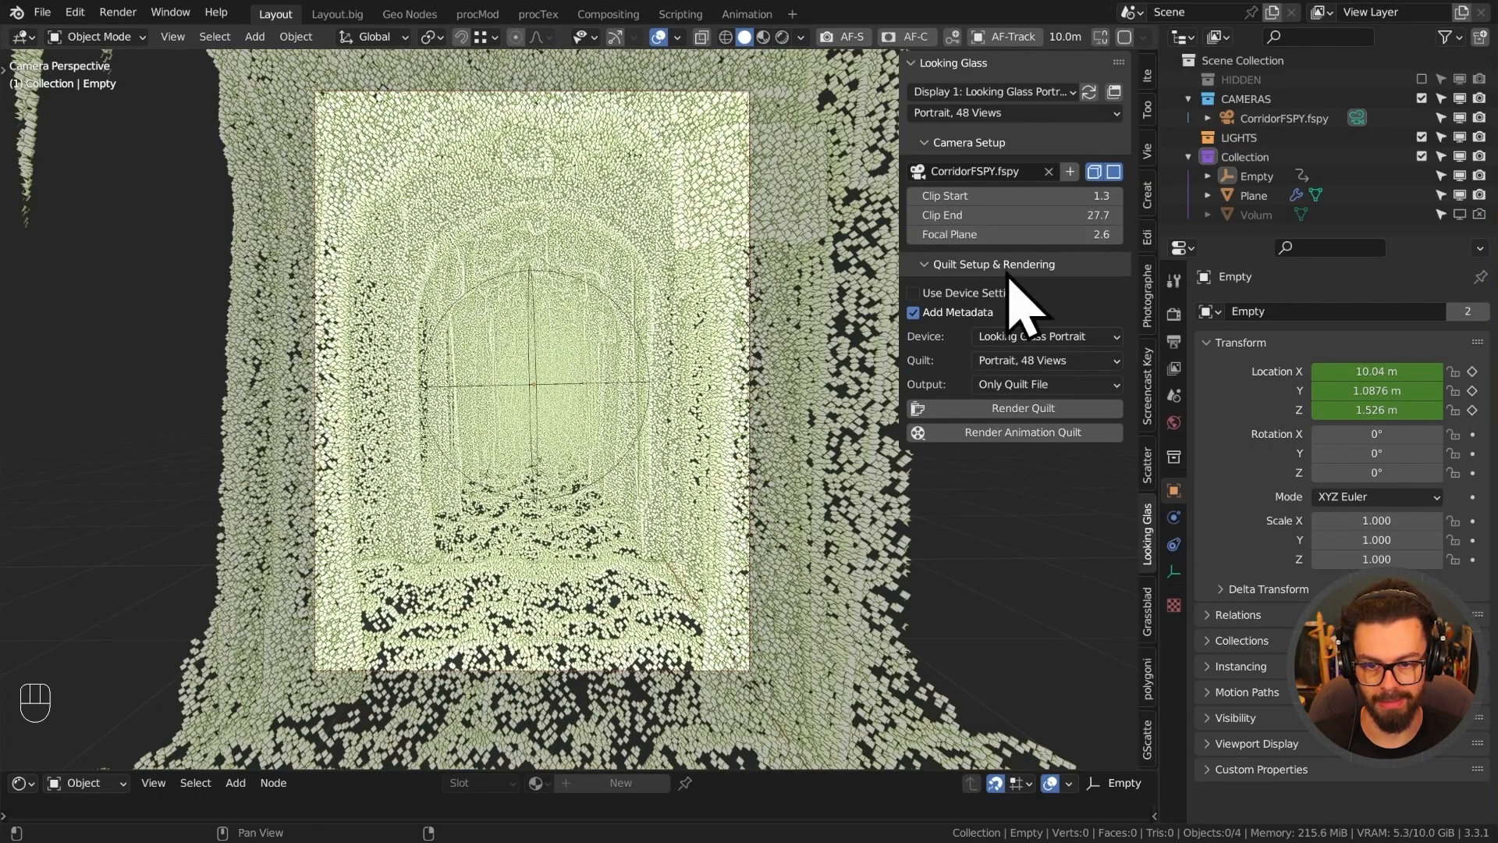
View the widened frustum from outside and turn on the Blocks Preview with a scaling factor of about 0.34.
{"action": "middle_click_drag", "start_coordinate": [546, 390], "coordinate": [495, 408]}
{"action": "scroll", "coordinate": [546, 413], "scroll_direction": "down", "scroll_amount": 2}
{"action": "mouse_move", "coordinate": [635, 428]}
{"action": "middle_mouse_down"}
{"action": "mouse_move", "coordinate": [542, 434]}
{"action": "mouse_move", "coordinate": [612, 445]}
{"action": "mouse_move", "coordinate": [611, 429]}
{"action": "middle_mouse_up"}
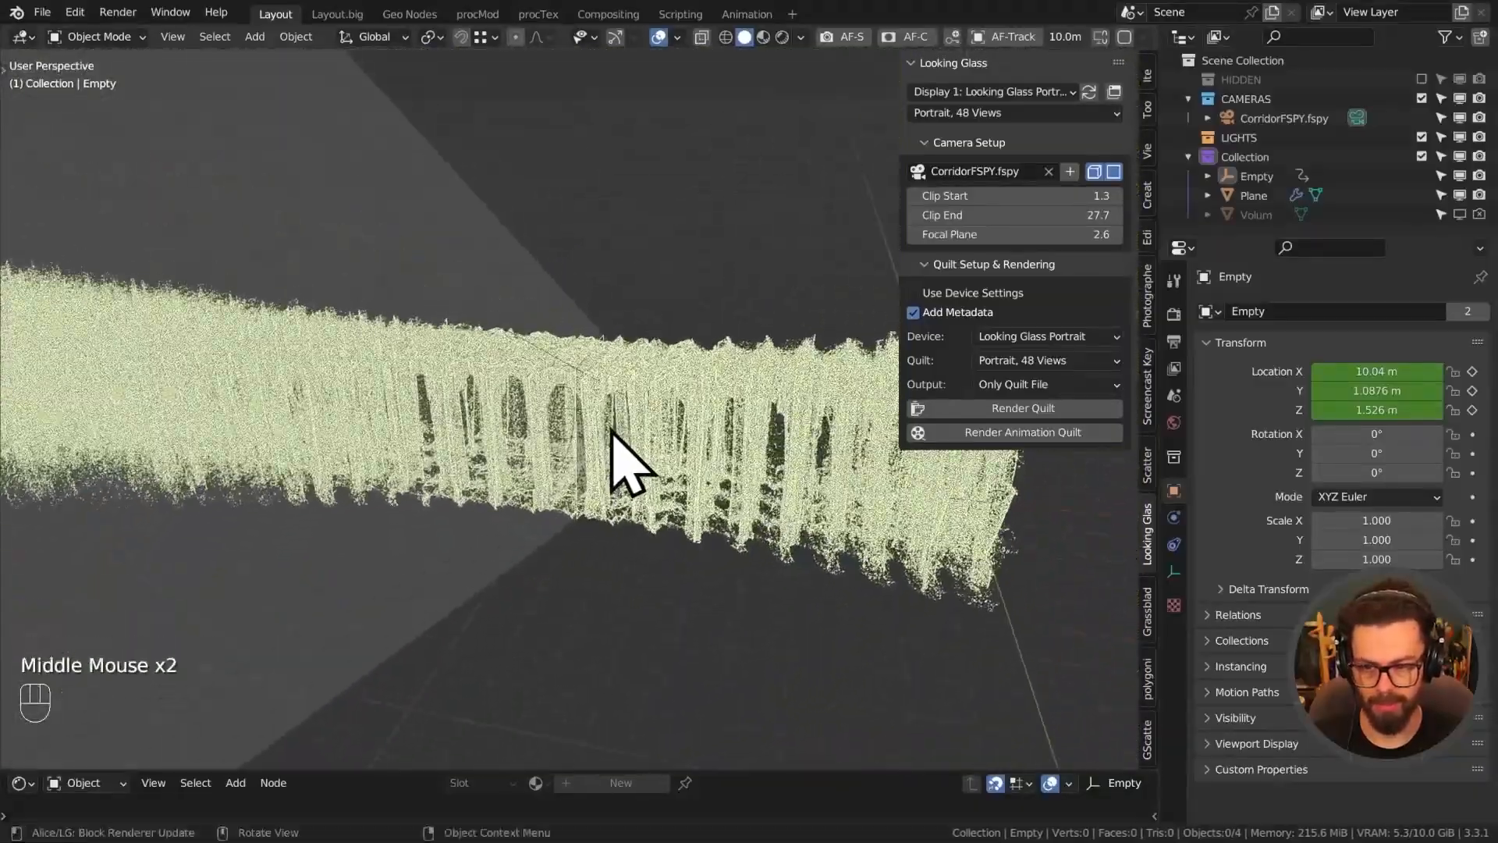
{"action": "scroll", "coordinate": [611, 431], "scroll_direction": "up", "scroll_amount": 1}
{"action": "left_click", "coordinate": [1132, 39]}
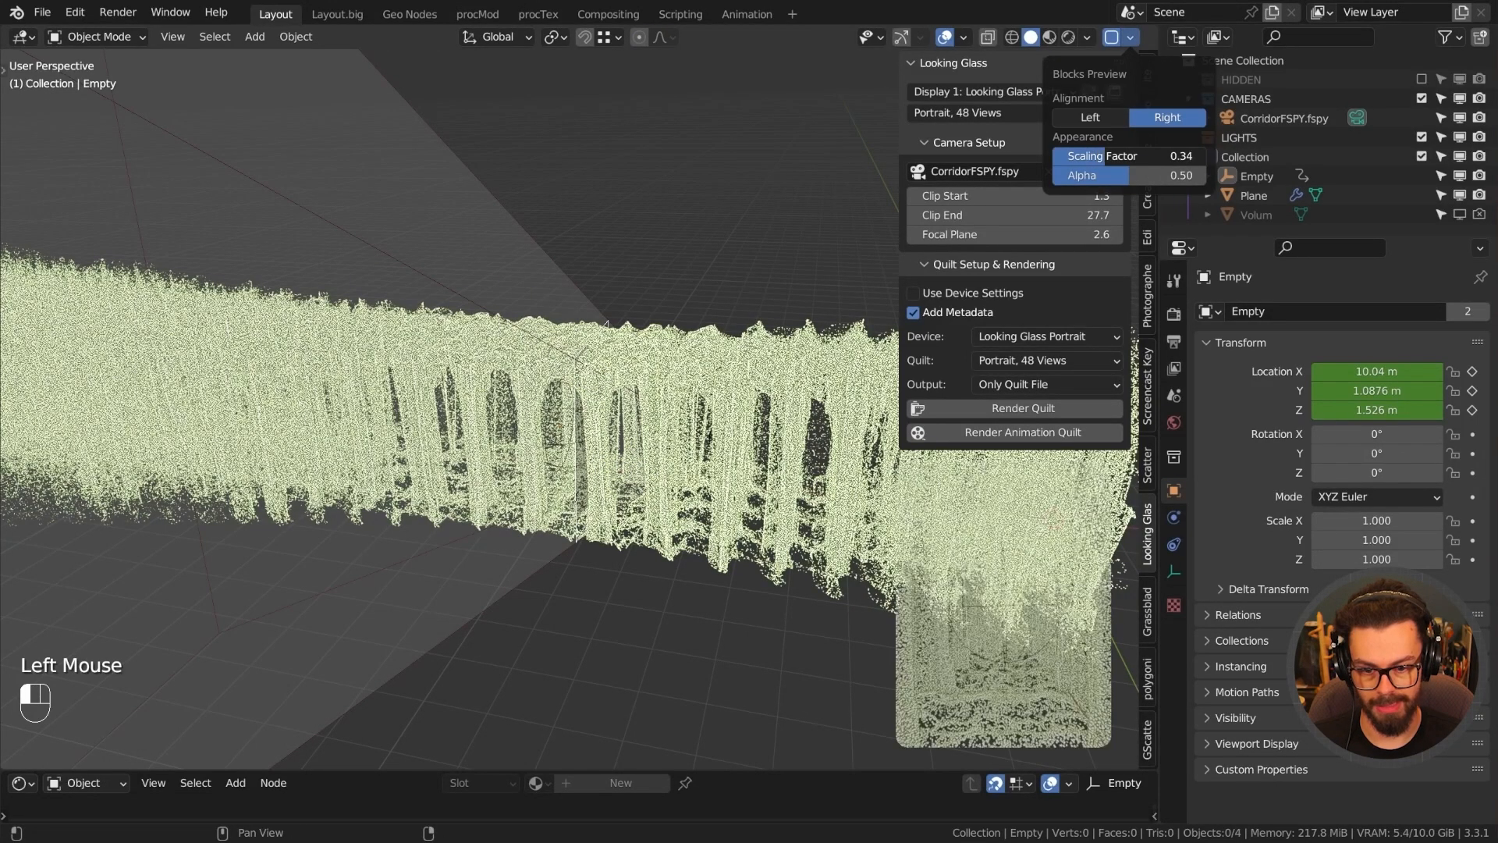
{"action": "mouse_move", "coordinate": [1111, 156]}
{"action": "left_mouse_down"}
{"action": "mouse_move", "coordinate": [1133, 156]}
{"action": "mouse_move", "coordinate": [1131, 176]}
{"action": "mouse_move", "coordinate": [1054, 176]}
{"action": "mouse_move", "coordinate": [1205, 176]}
{"action": "mouse_move", "coordinate": [1054, 176]}
{"action": "mouse_move", "coordinate": [1183, 163]}
{"action": "mouse_move", "coordinate": [1101, 159]}
{"action": "left_mouse_up"}
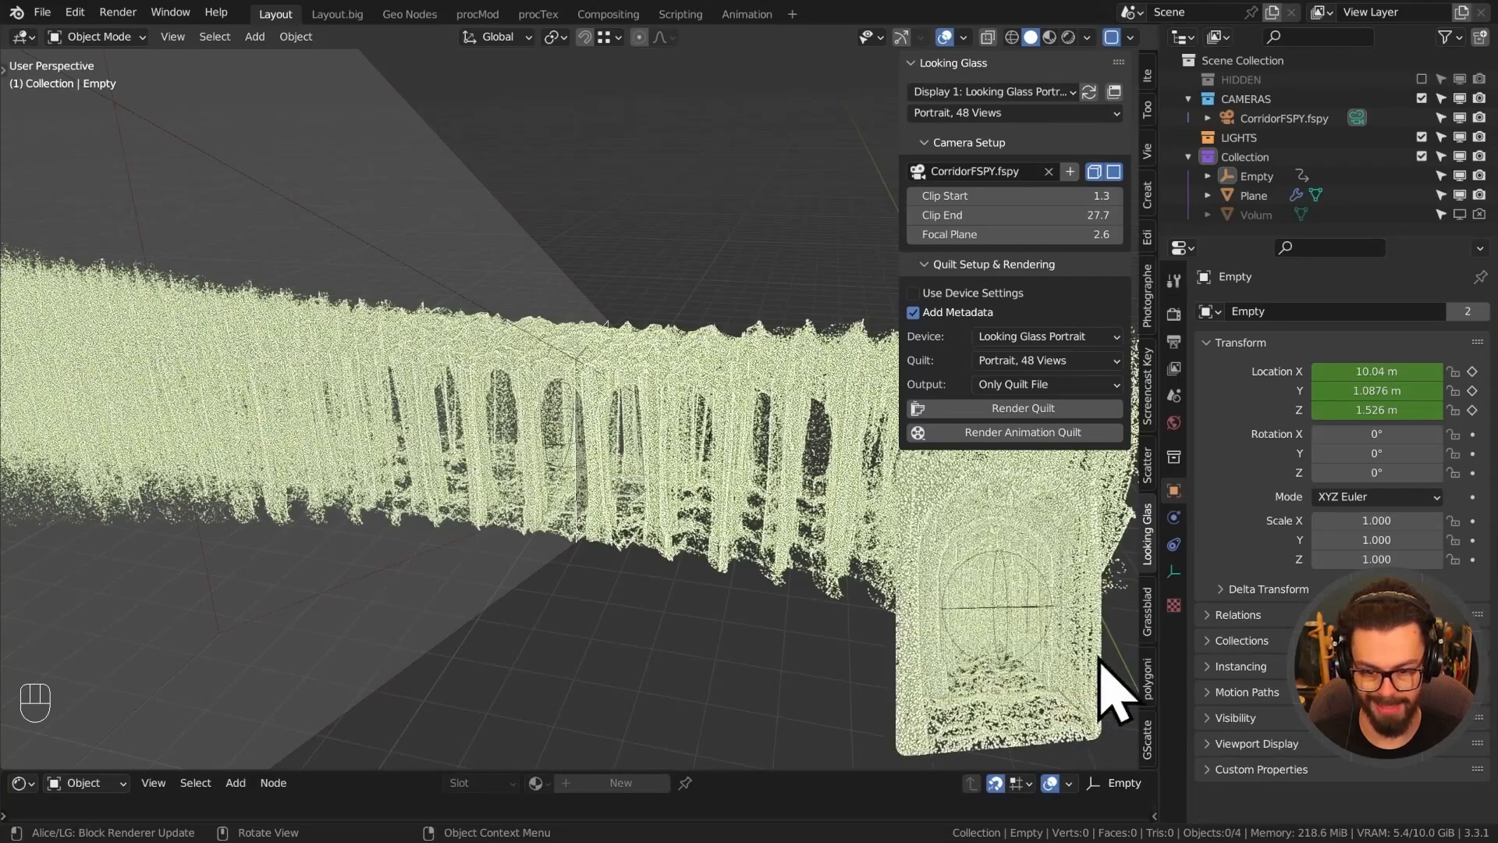
Readjust the Looking Glass camera to clip start 1.8, clip end 29.4 and focal plane 2.6 using the hologram preview.
{"action": "left_click_drag", "start_coordinate": [1007, 234], "coordinate": [979, 234], "text": "shift"}
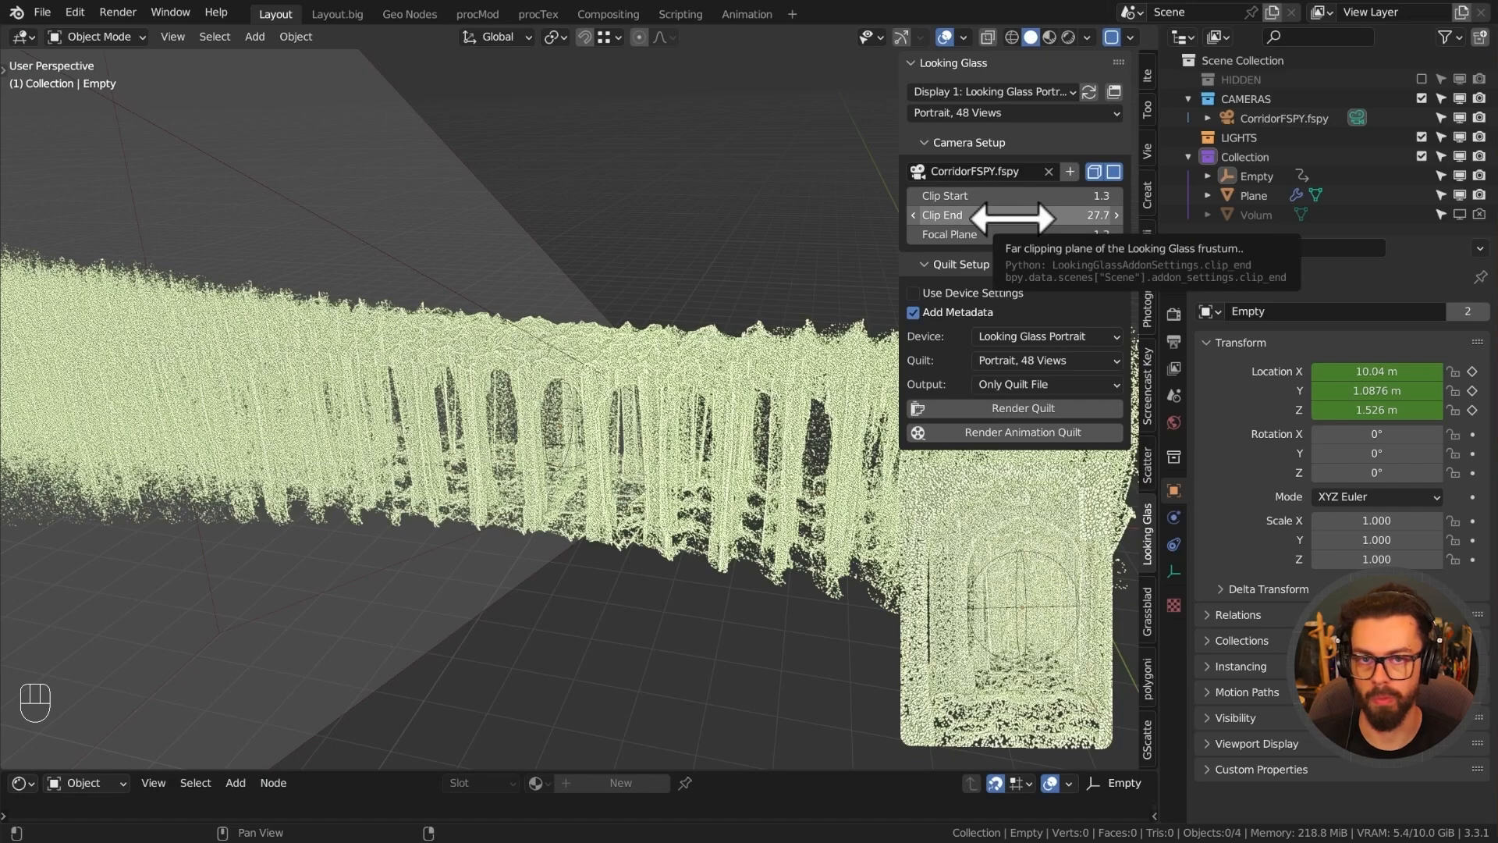
{"action": "mouse_move", "coordinate": [1014, 233]}
{"action": "left_mouse_down"}
{"action": "mouse_move", "coordinate": [1170, 234]}
{"action": "mouse_move", "coordinate": [1005, 234]}
{"action": "left_mouse_up"}
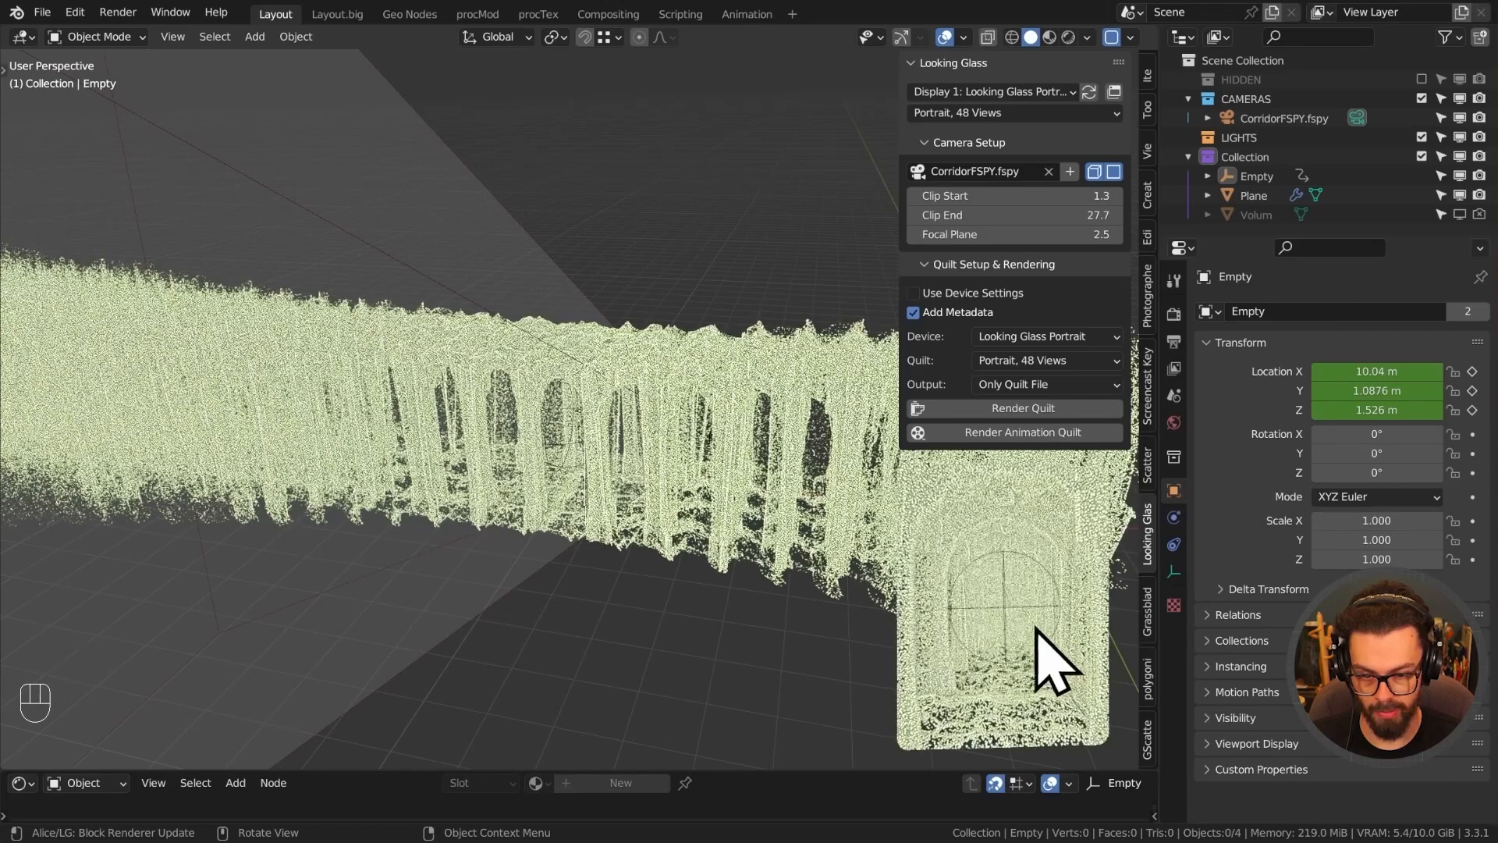
{"action": "left_click_drag", "start_coordinate": [985, 212], "coordinate": [1042, 195]}
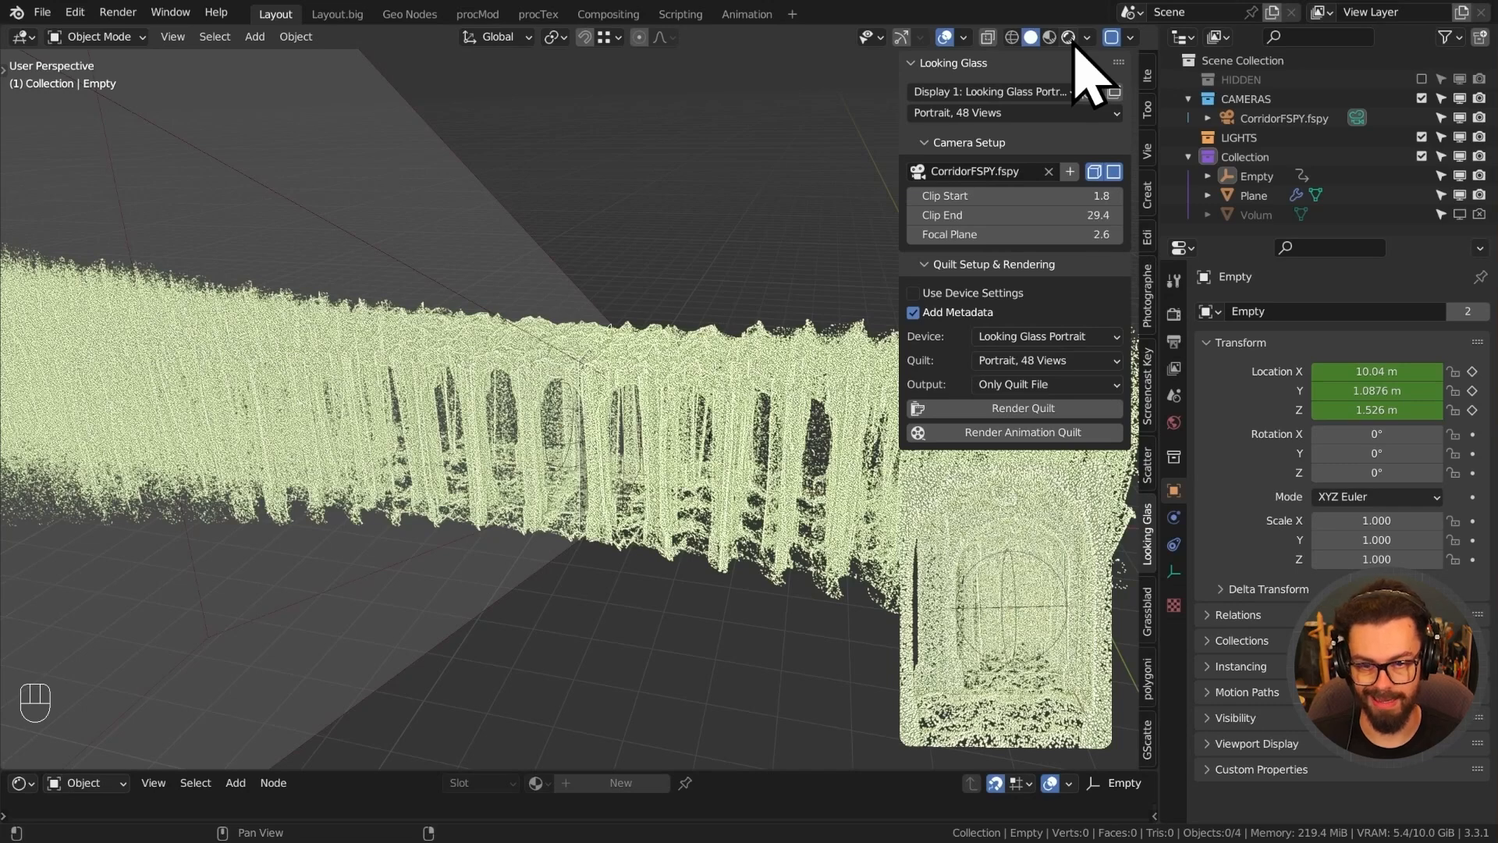
Preview the corridor in rendered shading through the camera and open the Lightfield Window for the Looking Glass.
{"action": "left_click", "coordinate": [1069, 39]}
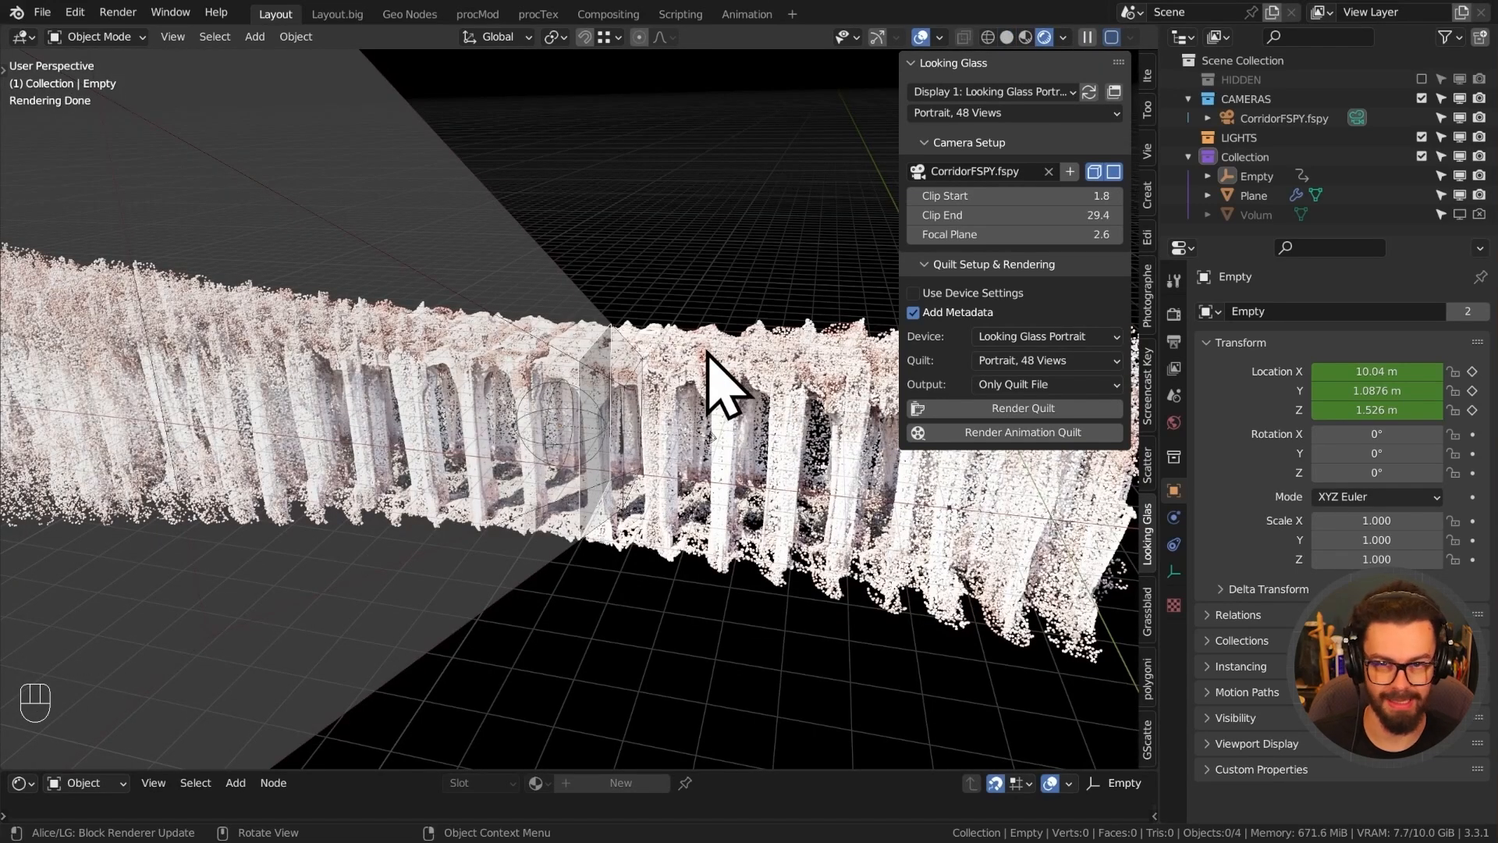
{"action": "key", "text": "KP_0"}
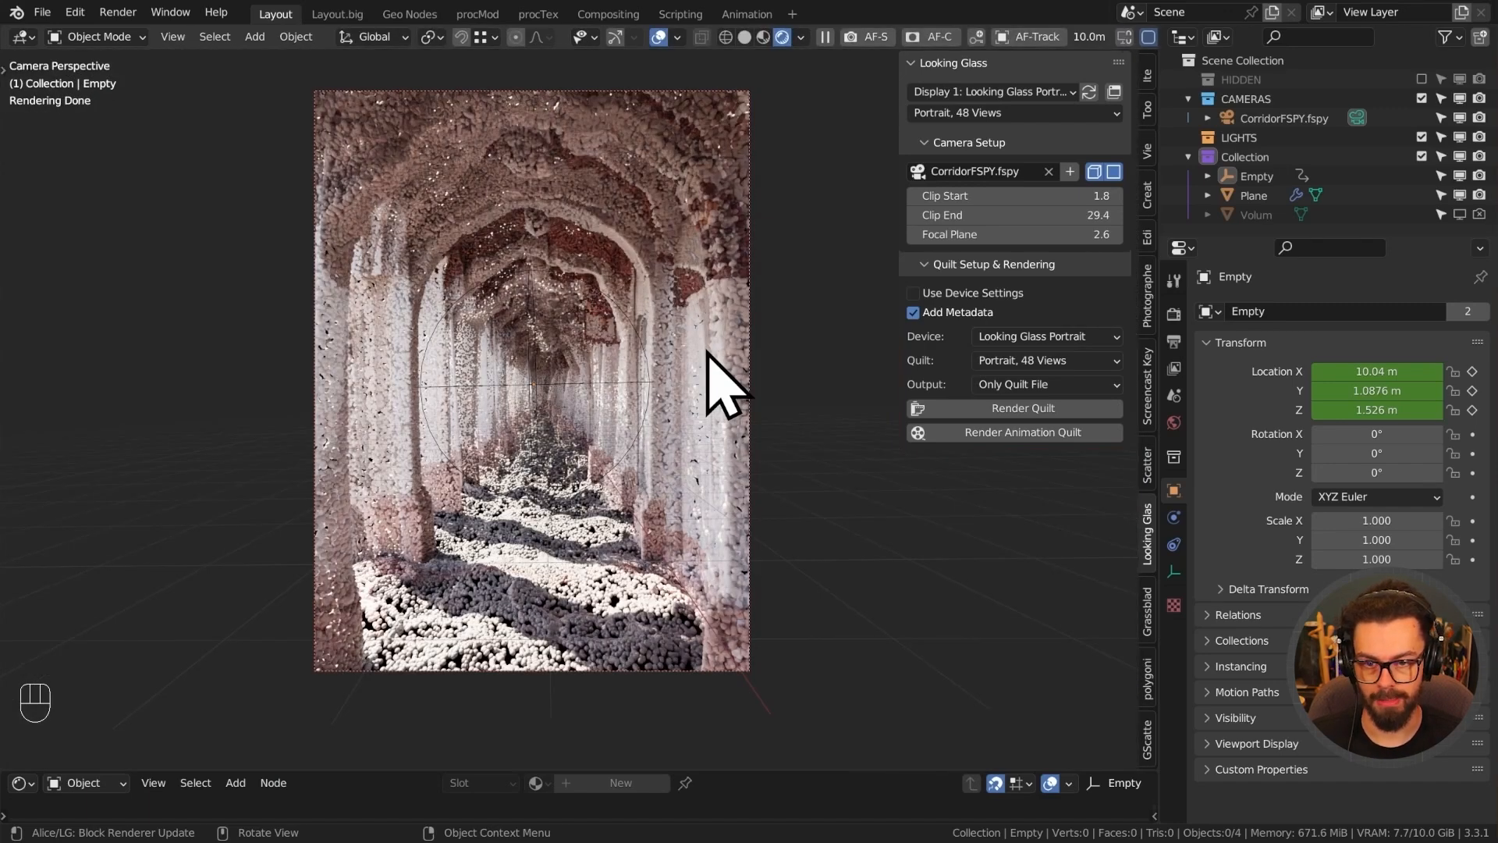
{"action": "left_click", "coordinate": [1115, 93]}
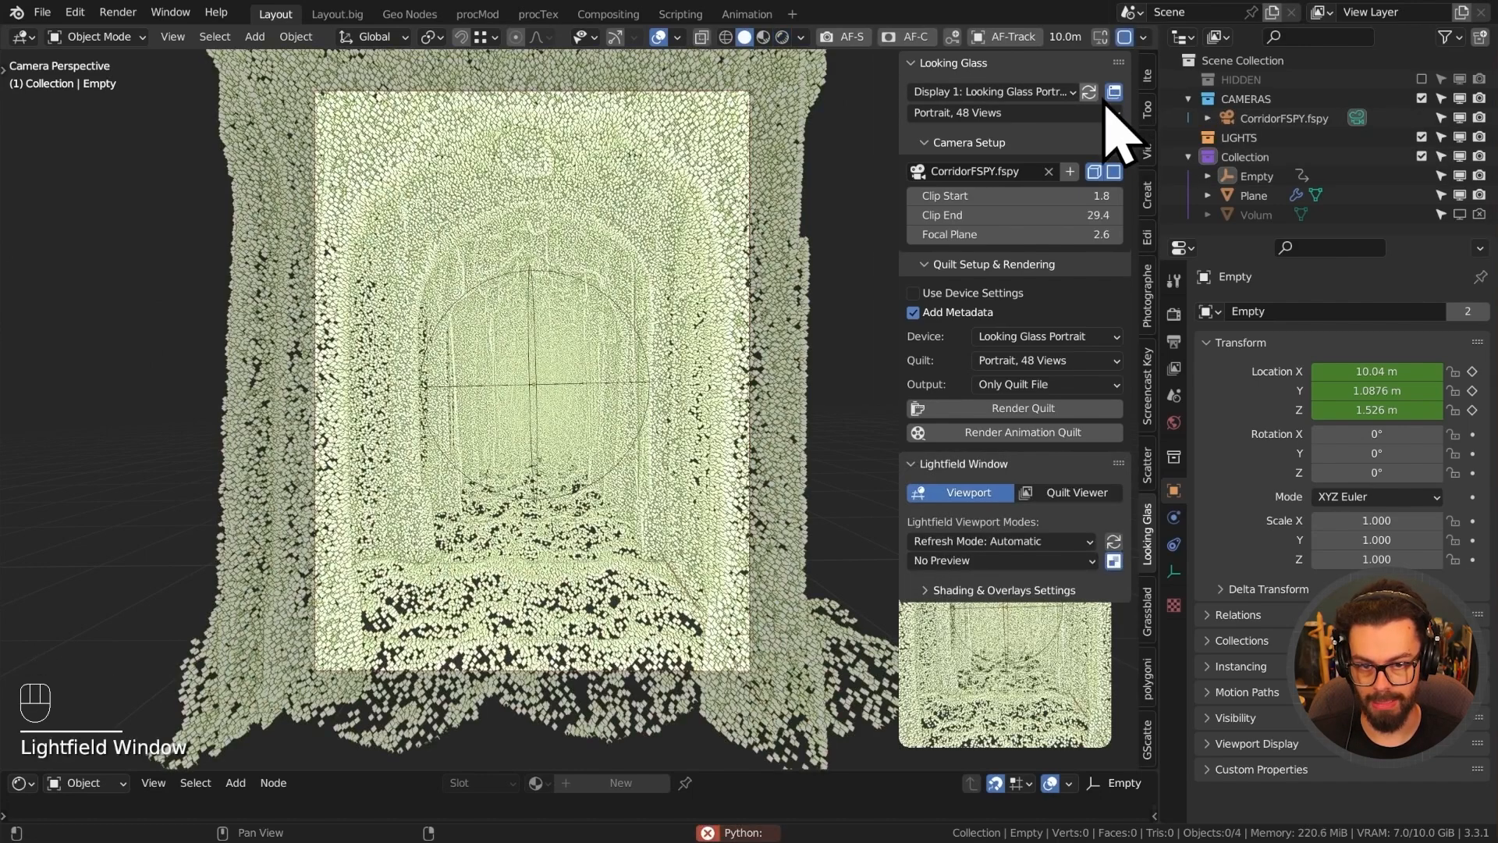
{"action": "left_click", "coordinate": [1114, 93]}
{"action": "left_click", "coordinate": [1116, 95]}
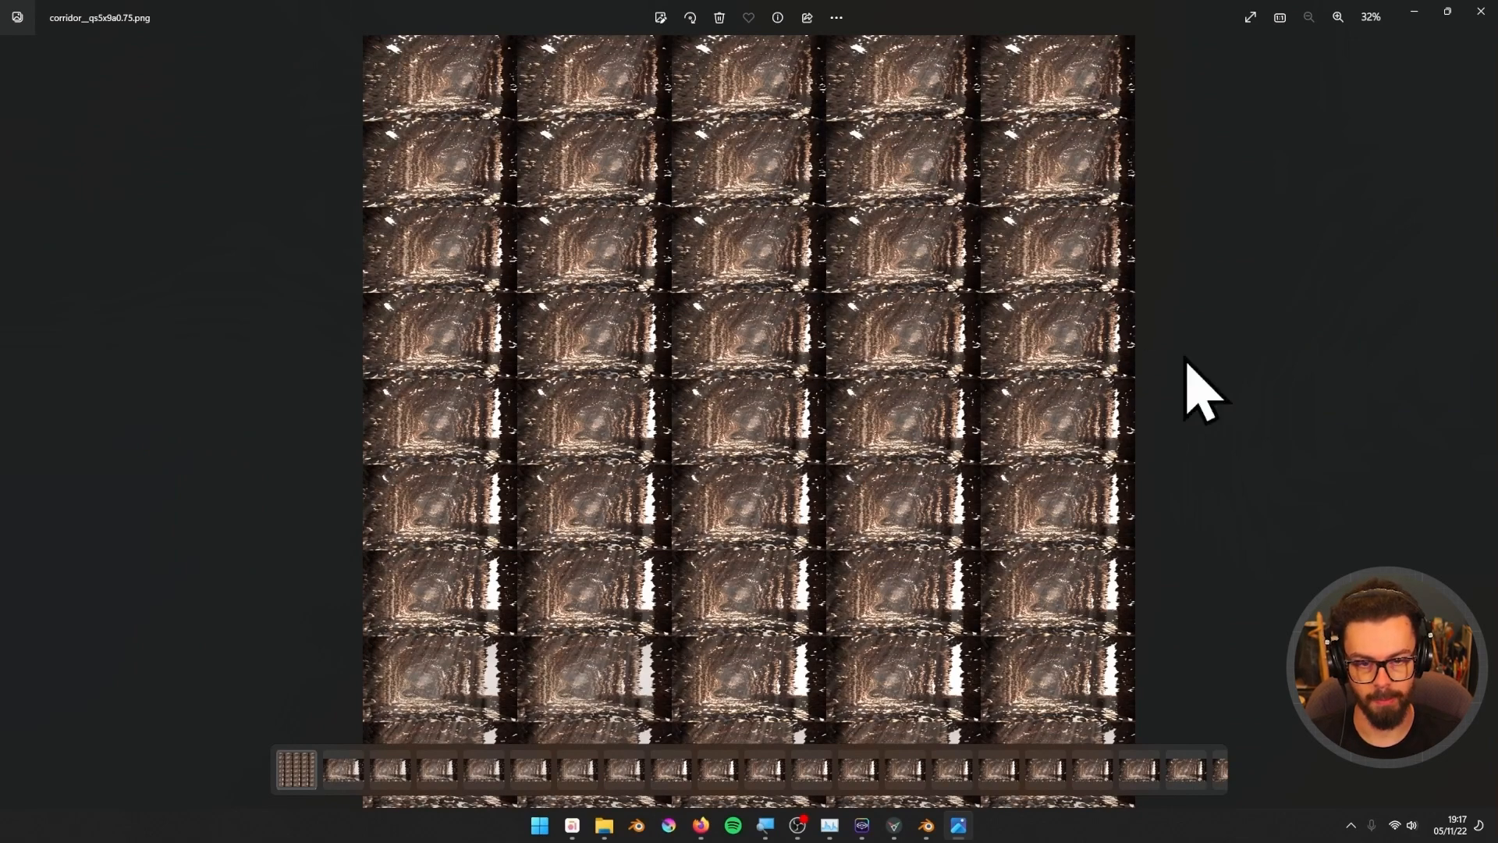
Close the rendered quilt image and try Use Device Settings for quilt rendering, leaving the option off.
{"action": "left_click", "coordinate": [1480, 11]}
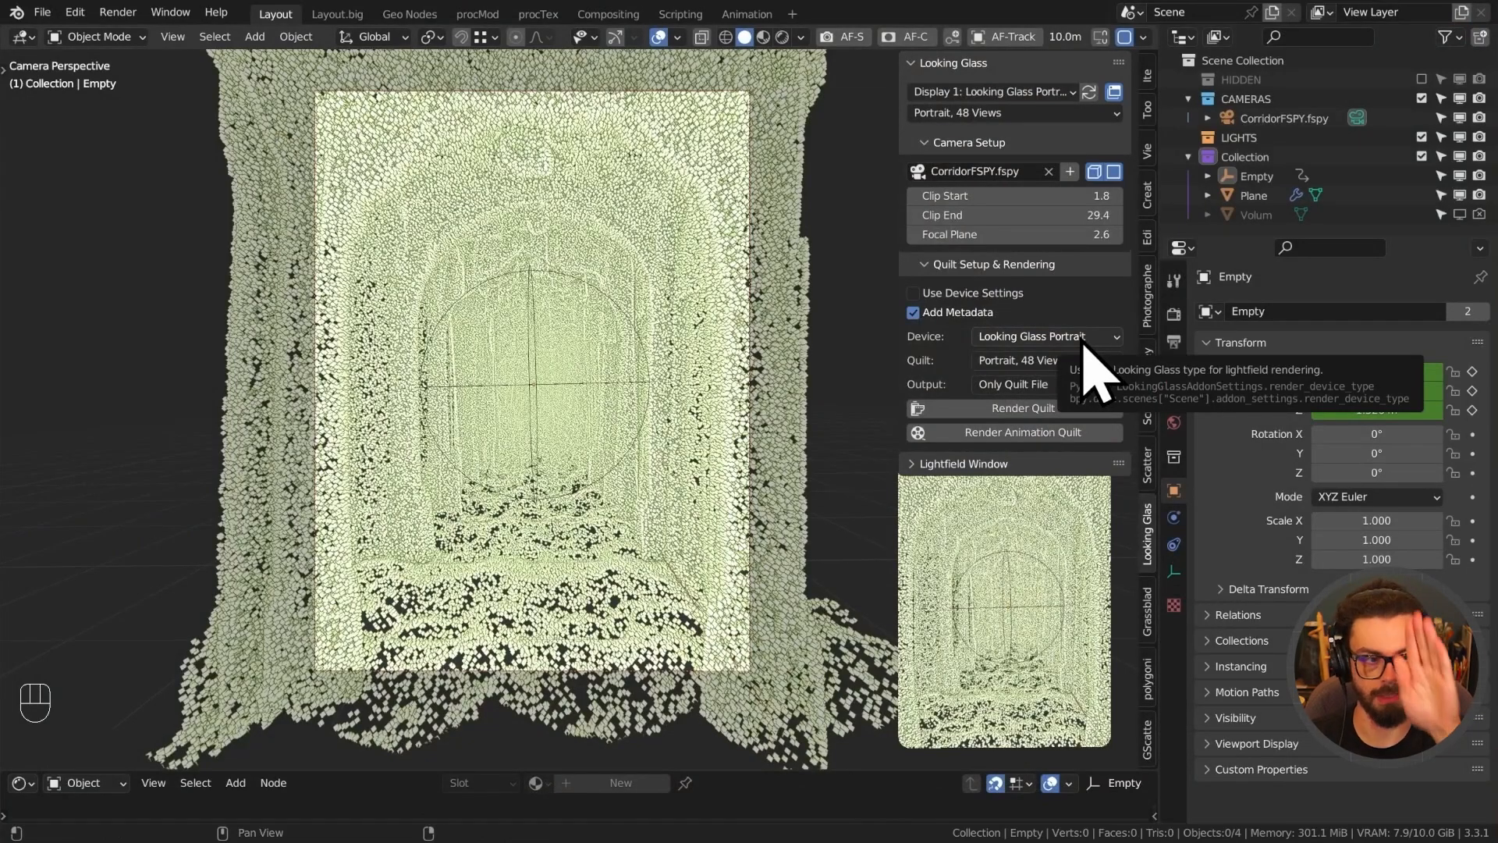
{"action": "left_click", "coordinate": [1002, 293]}
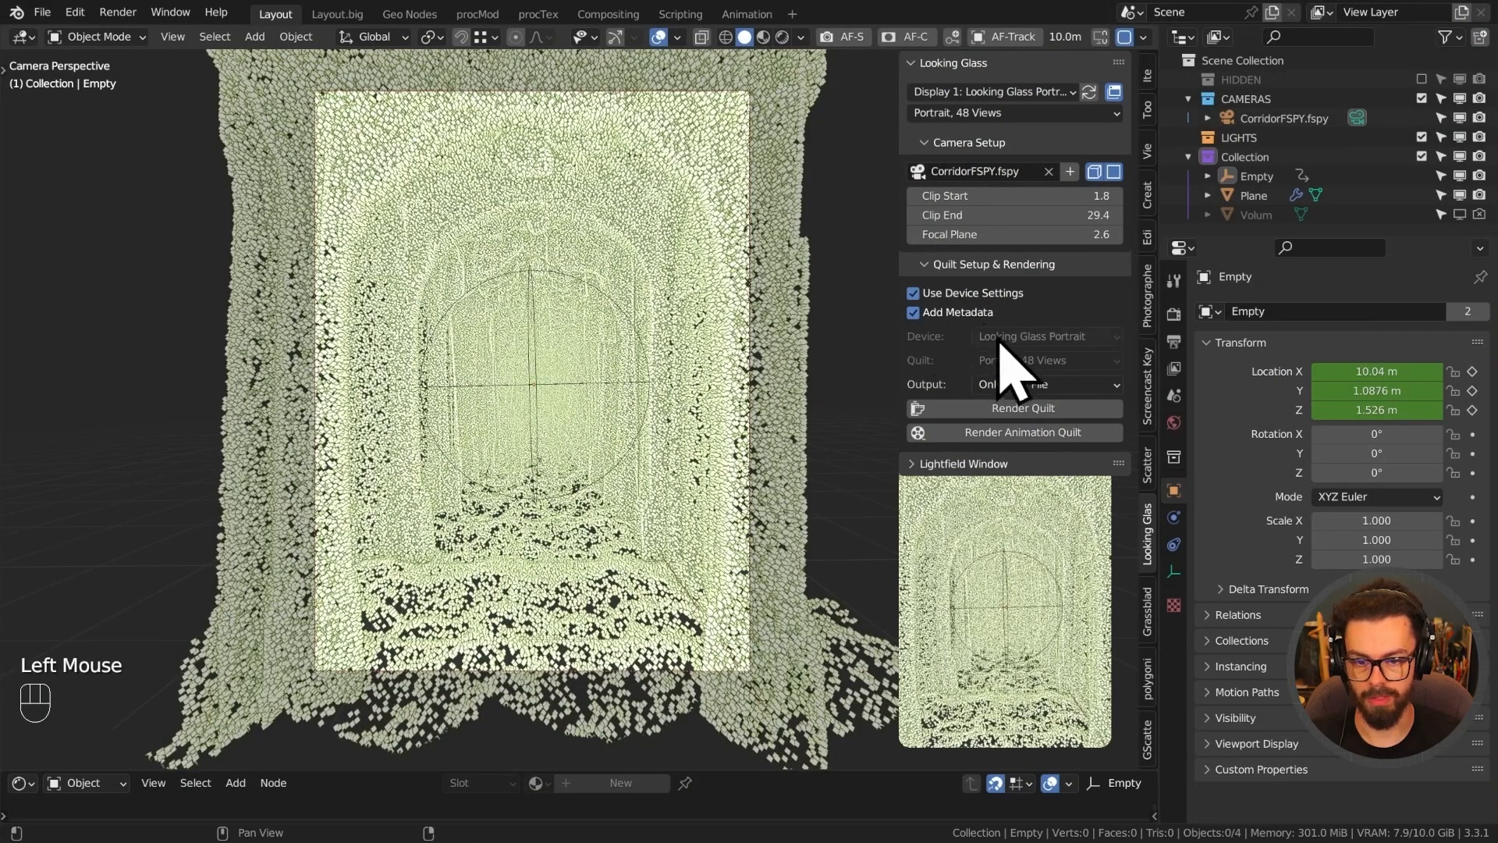
{"action": "left_click", "coordinate": [945, 295]}
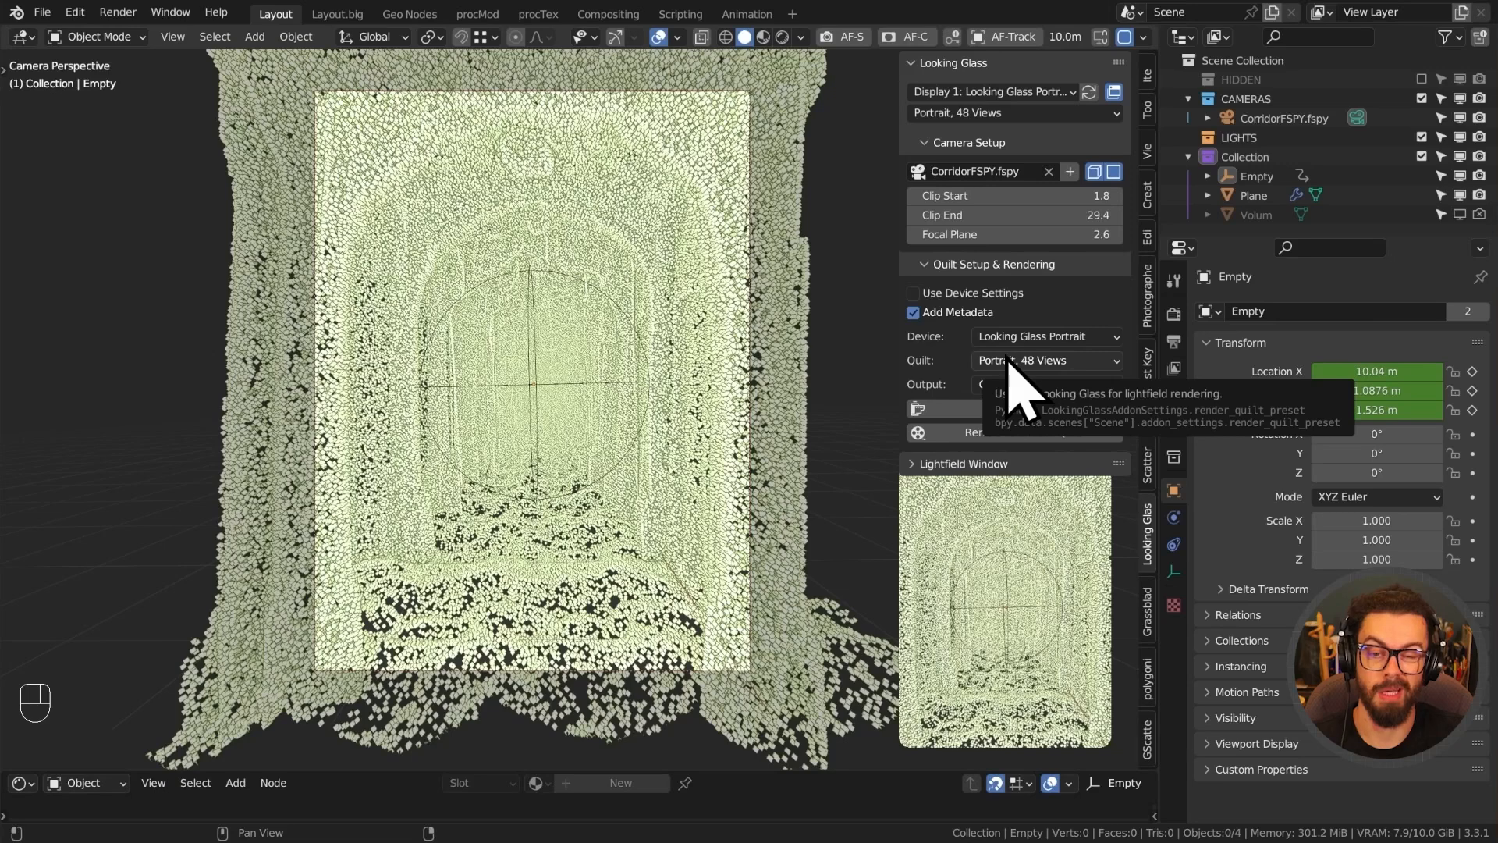
Try the 4k Gen2 and 8k Looking Glass device types for the quilt, returning the device to Looking Glass Portrait.
{"action": "left_click", "coordinate": [1062, 337]}
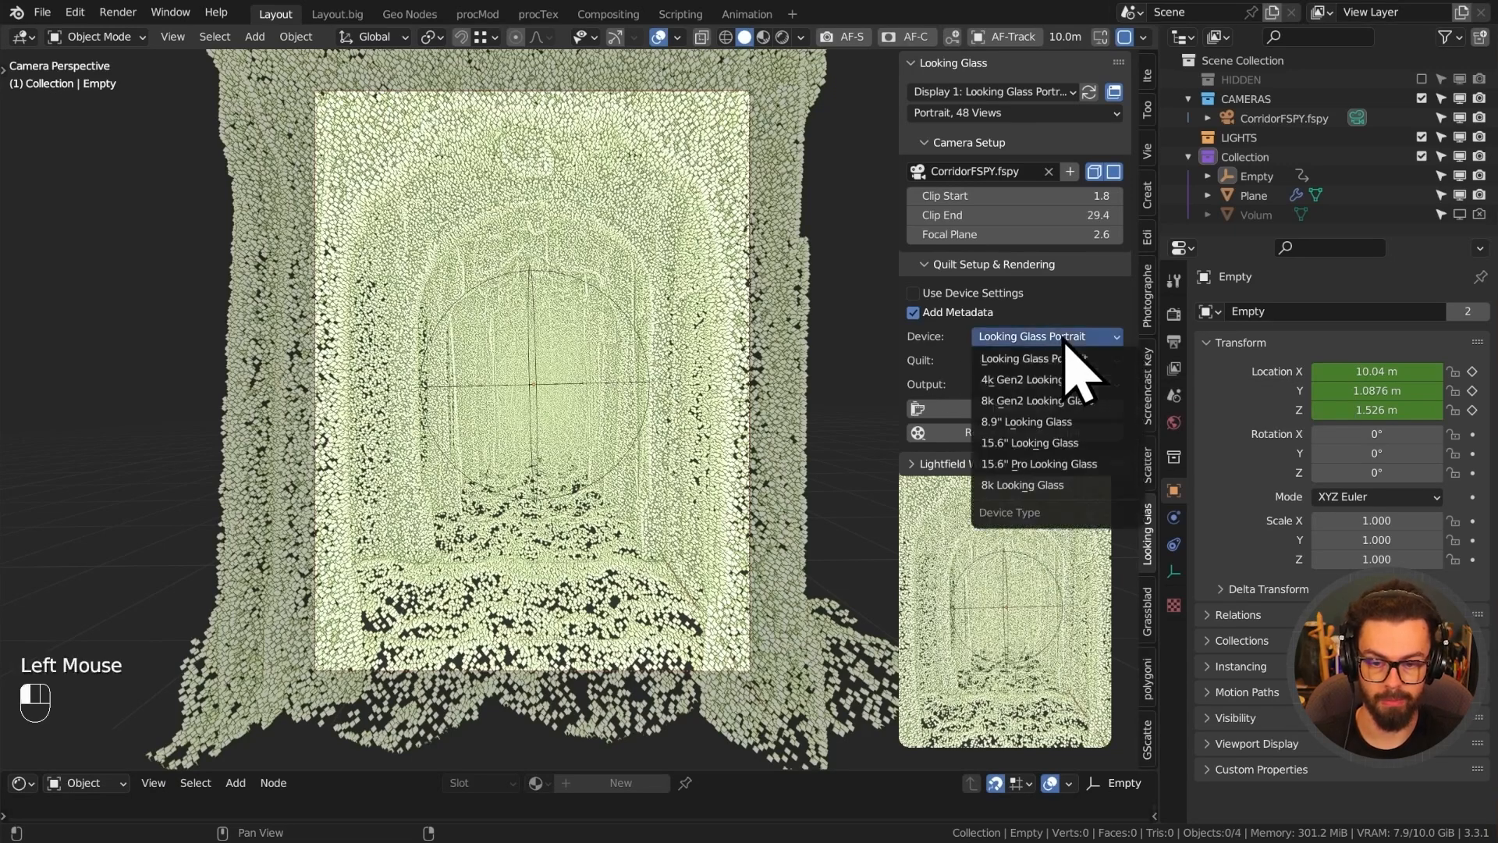
{"action": "left_click", "coordinate": [1110, 381]}
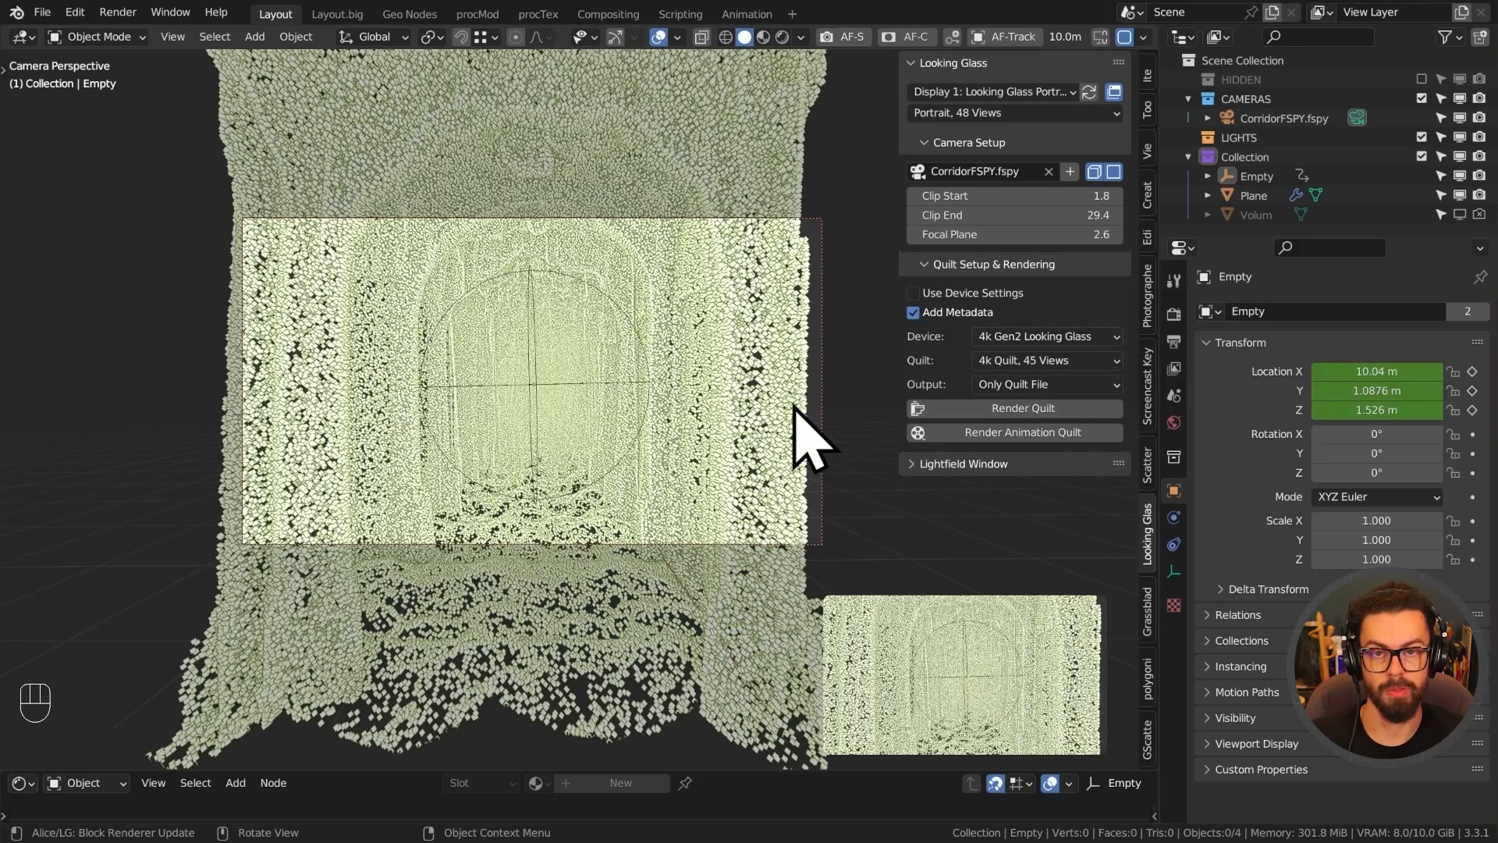
{"action": "left_click", "coordinate": [1030, 336]}
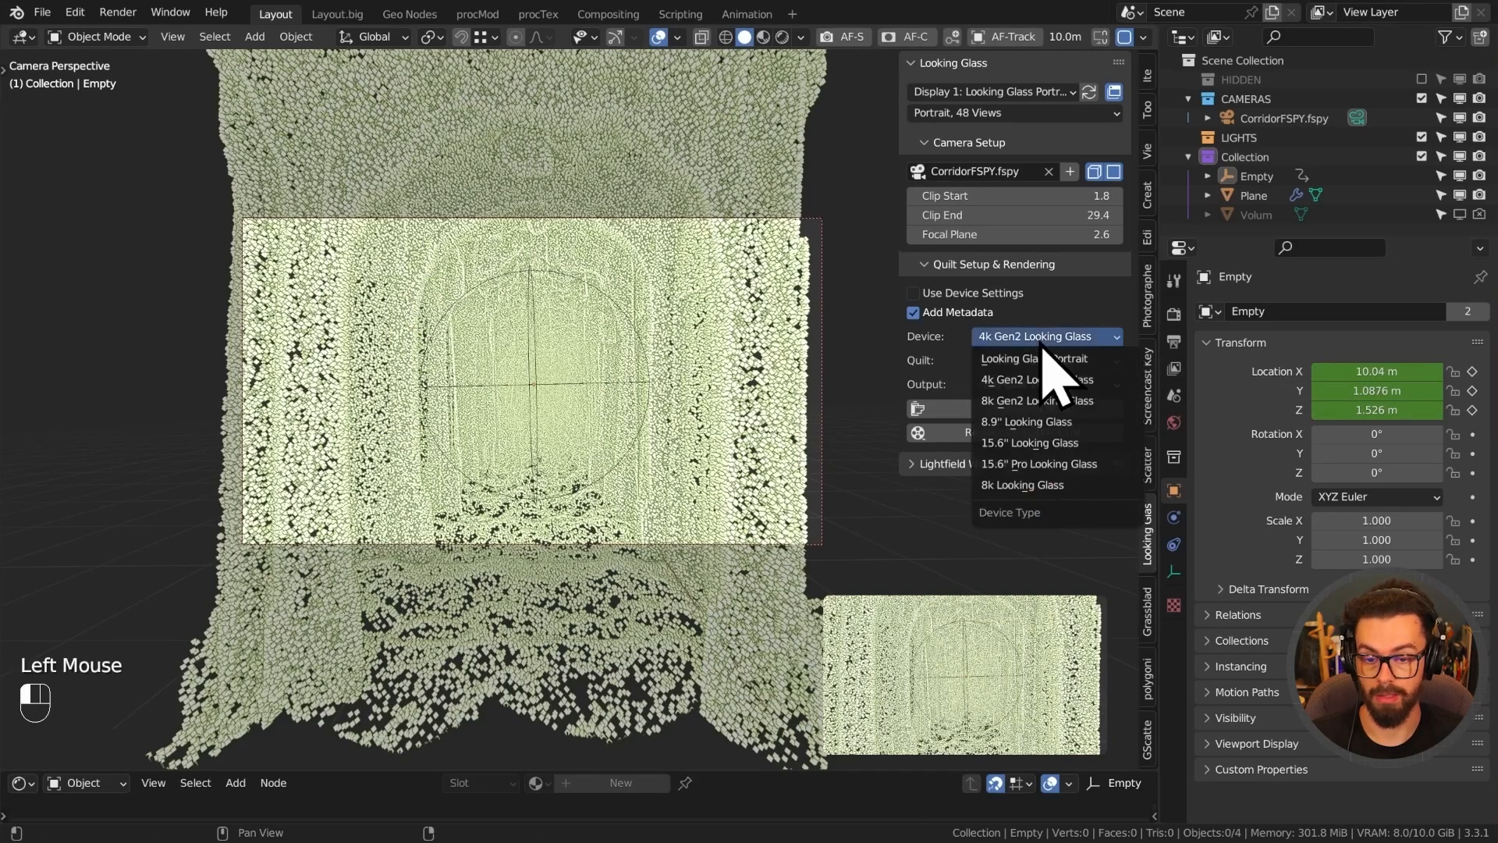
{"action": "left_click", "coordinate": [1089, 485]}
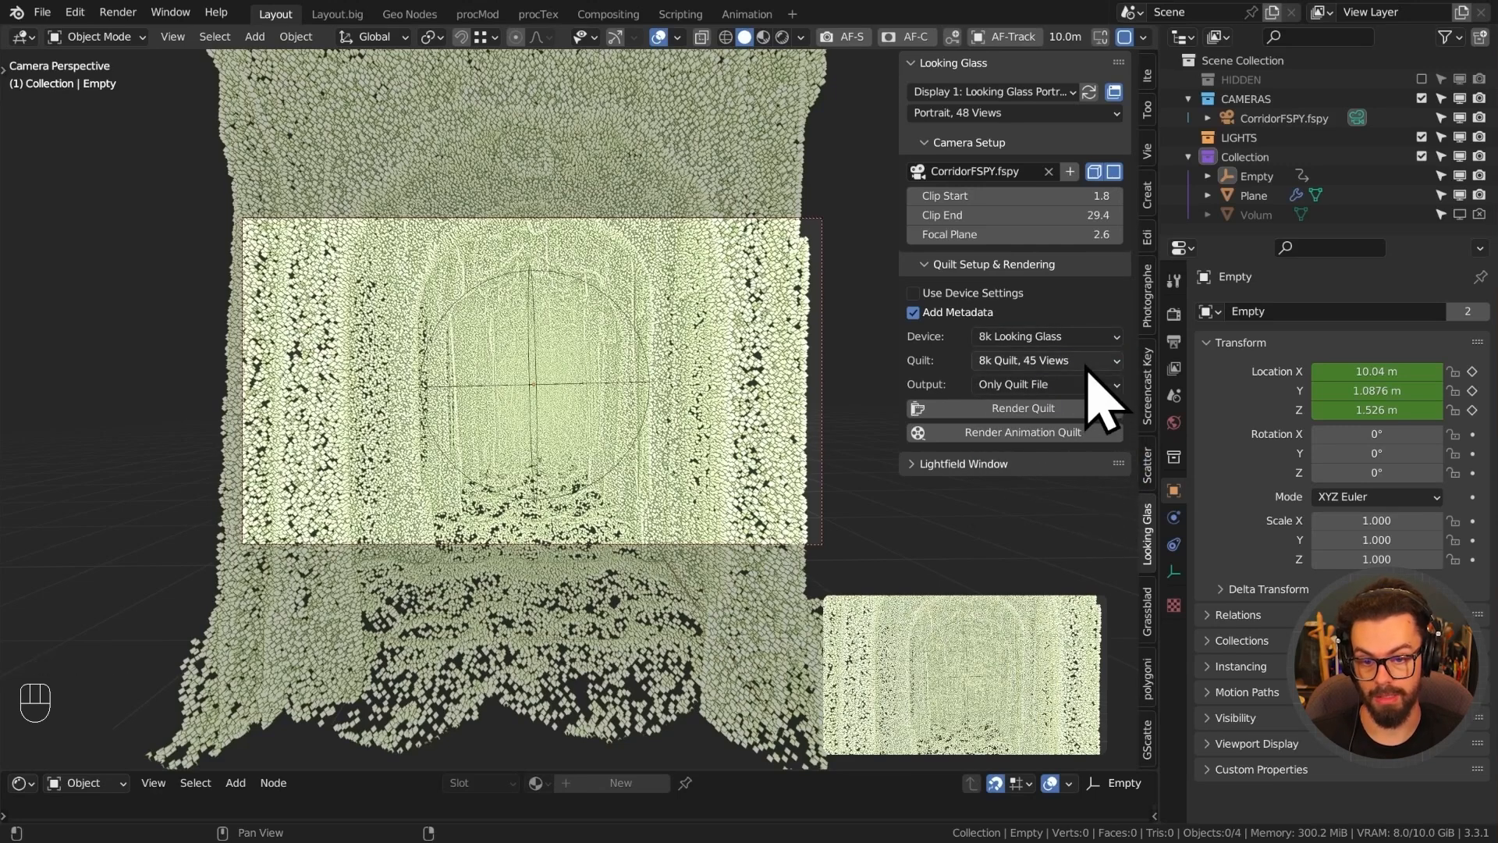
{"action": "left_click", "coordinate": [1096, 342]}
{"action": "left_click", "coordinate": [1087, 360]}
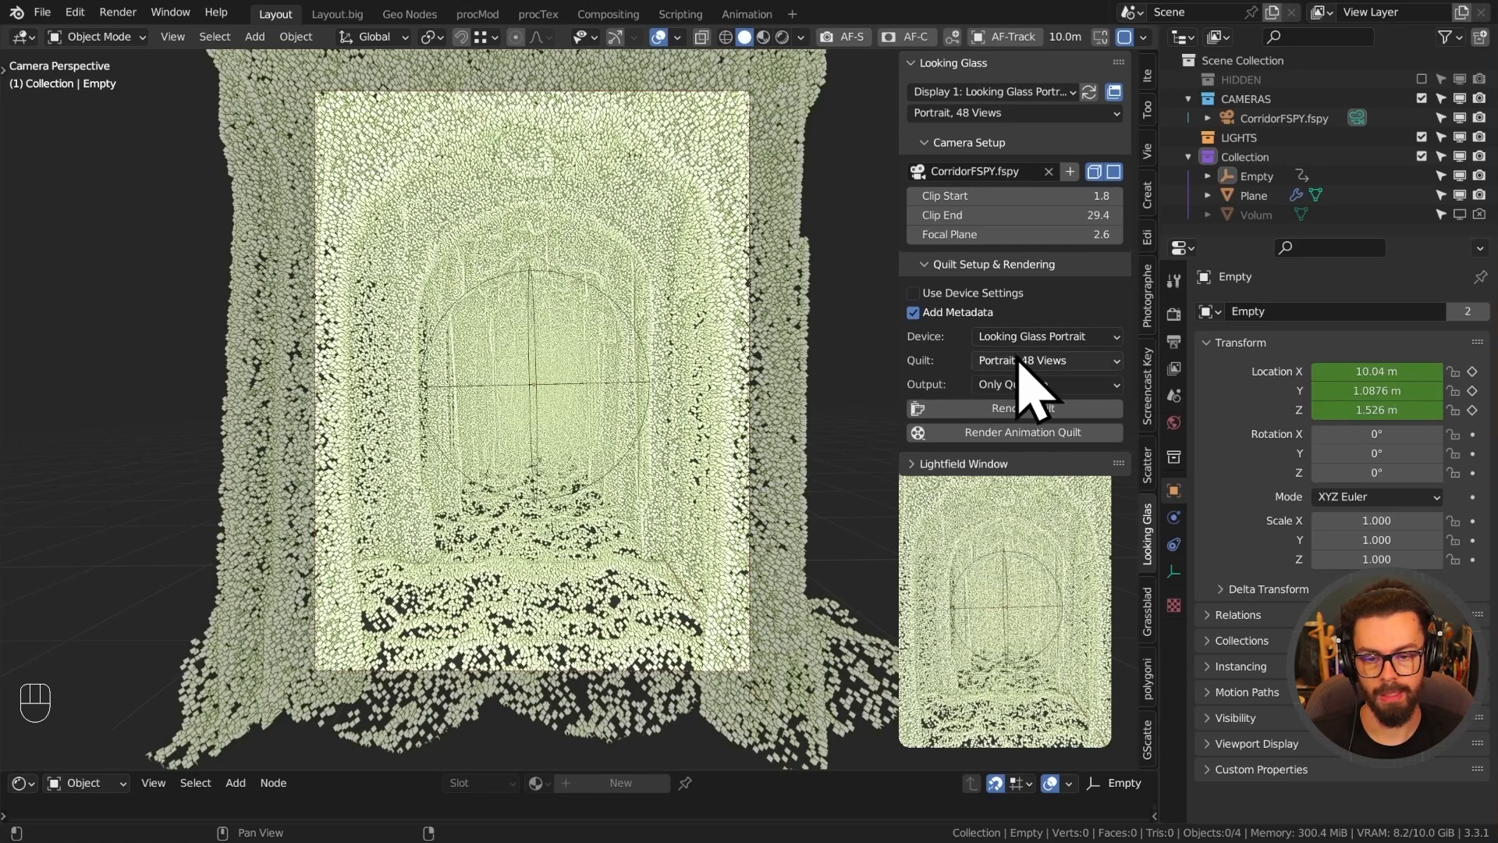
Set the quilt preset to 4k Quilt, 45 Views and the quilt output to View and Quilt Files.
{"action": "left_click", "coordinate": [1068, 360]}
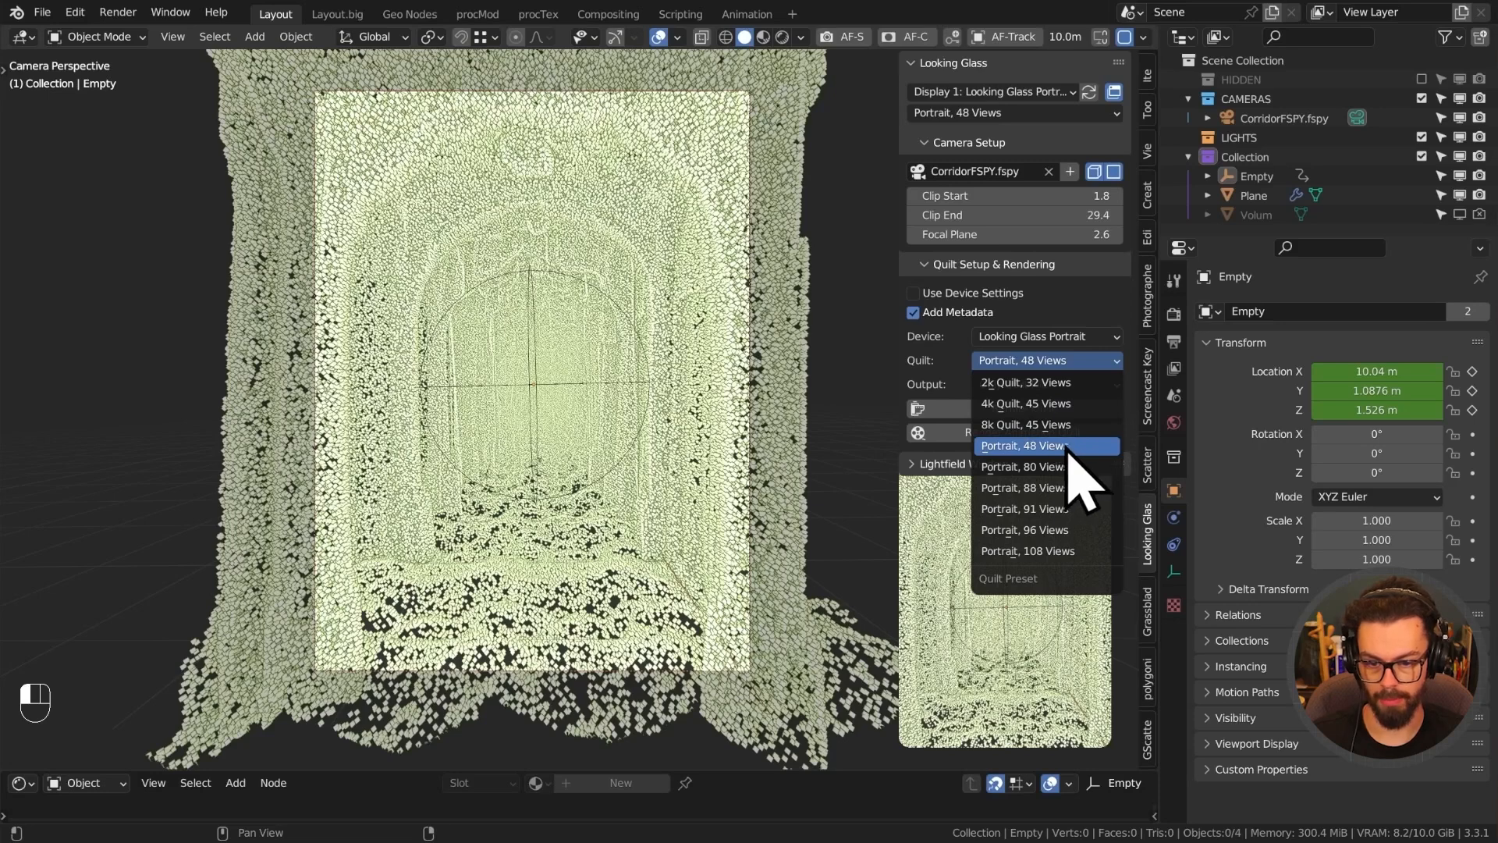
{"action": "left_click", "coordinate": [1083, 403]}
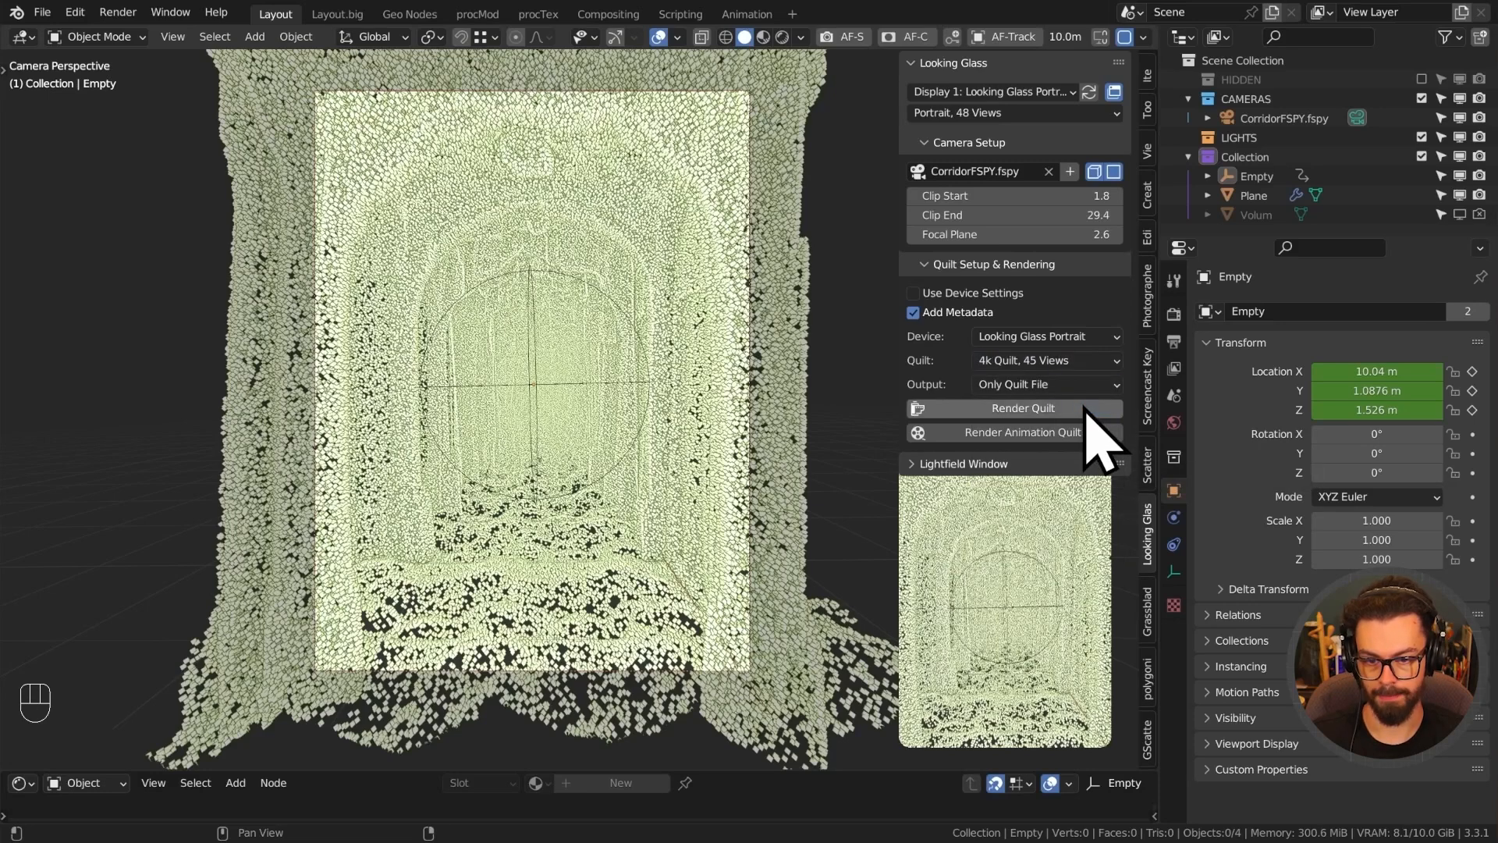
{"action": "left_click", "coordinate": [1014, 384]}
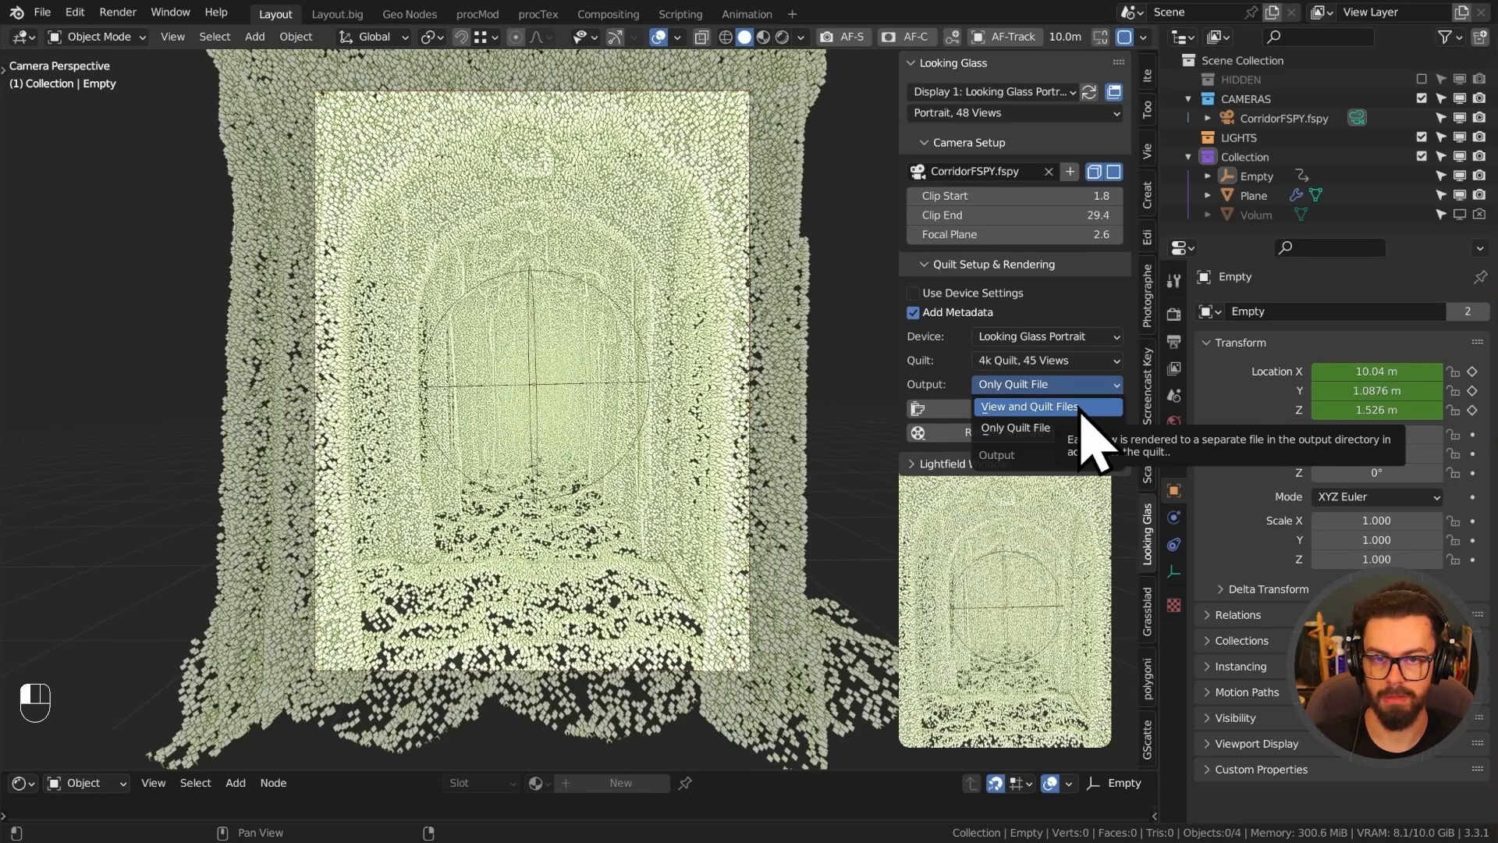
{"action": "left_click", "coordinate": [1079, 408]}
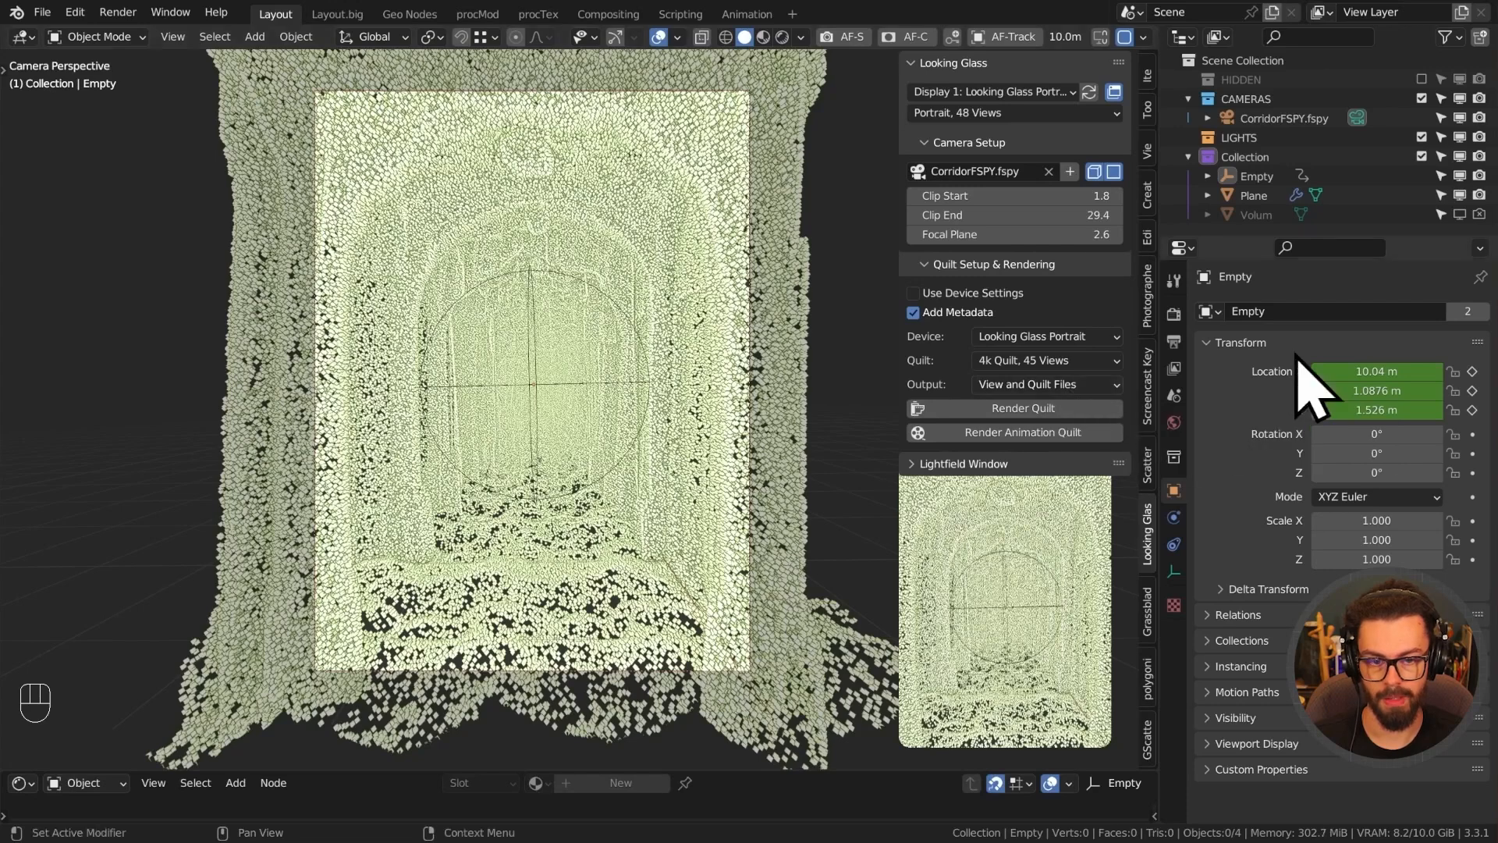
Make the Volum object visible in renders and the viewport, and set the Cycles render max samples to 256.
{"action": "left_click", "coordinate": [1478, 215]}
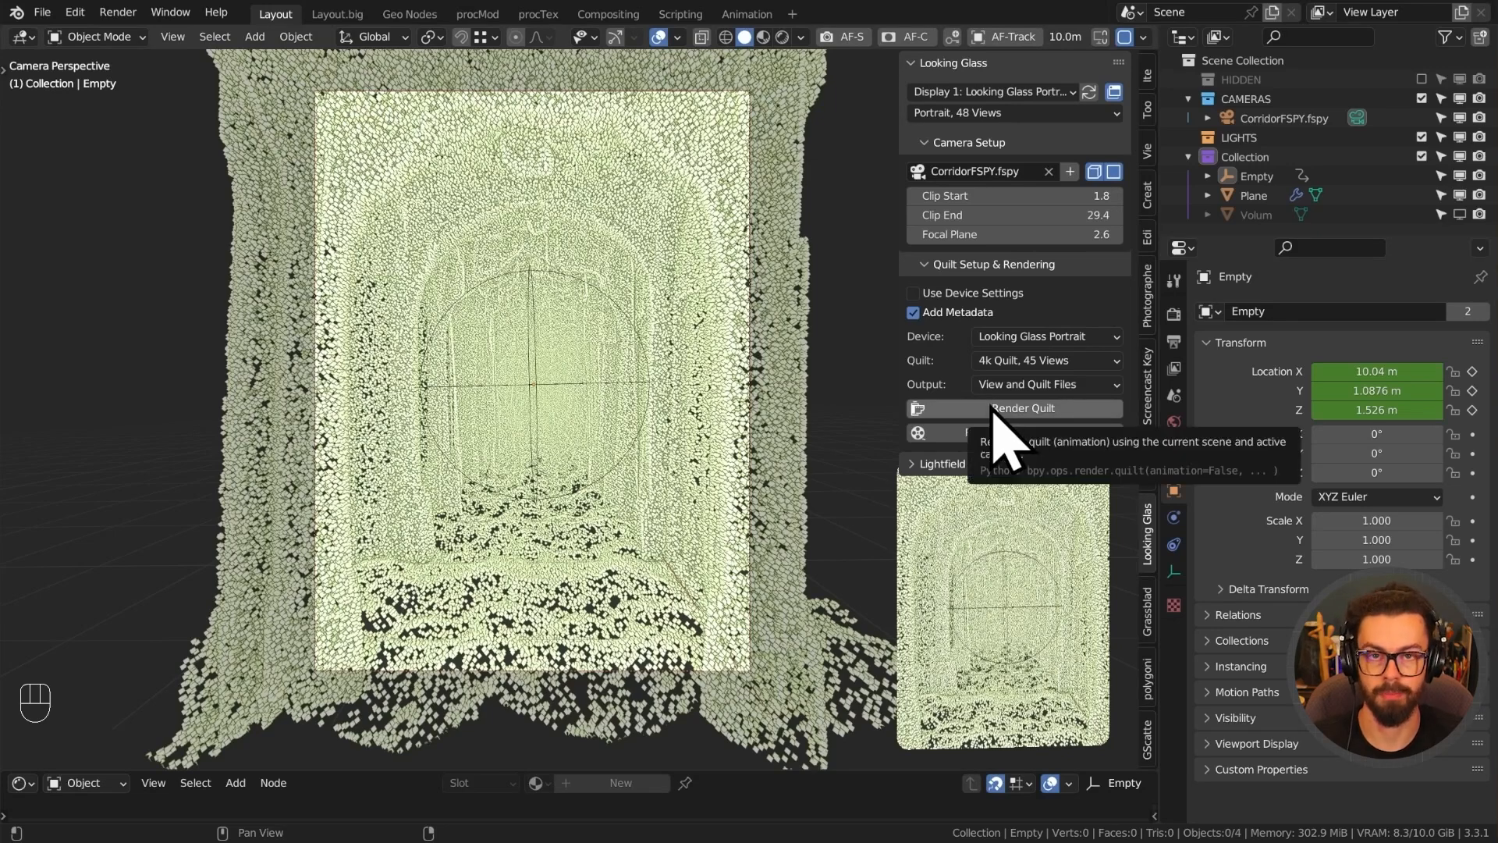
{"action": "left_click", "coordinate": [1173, 314]}
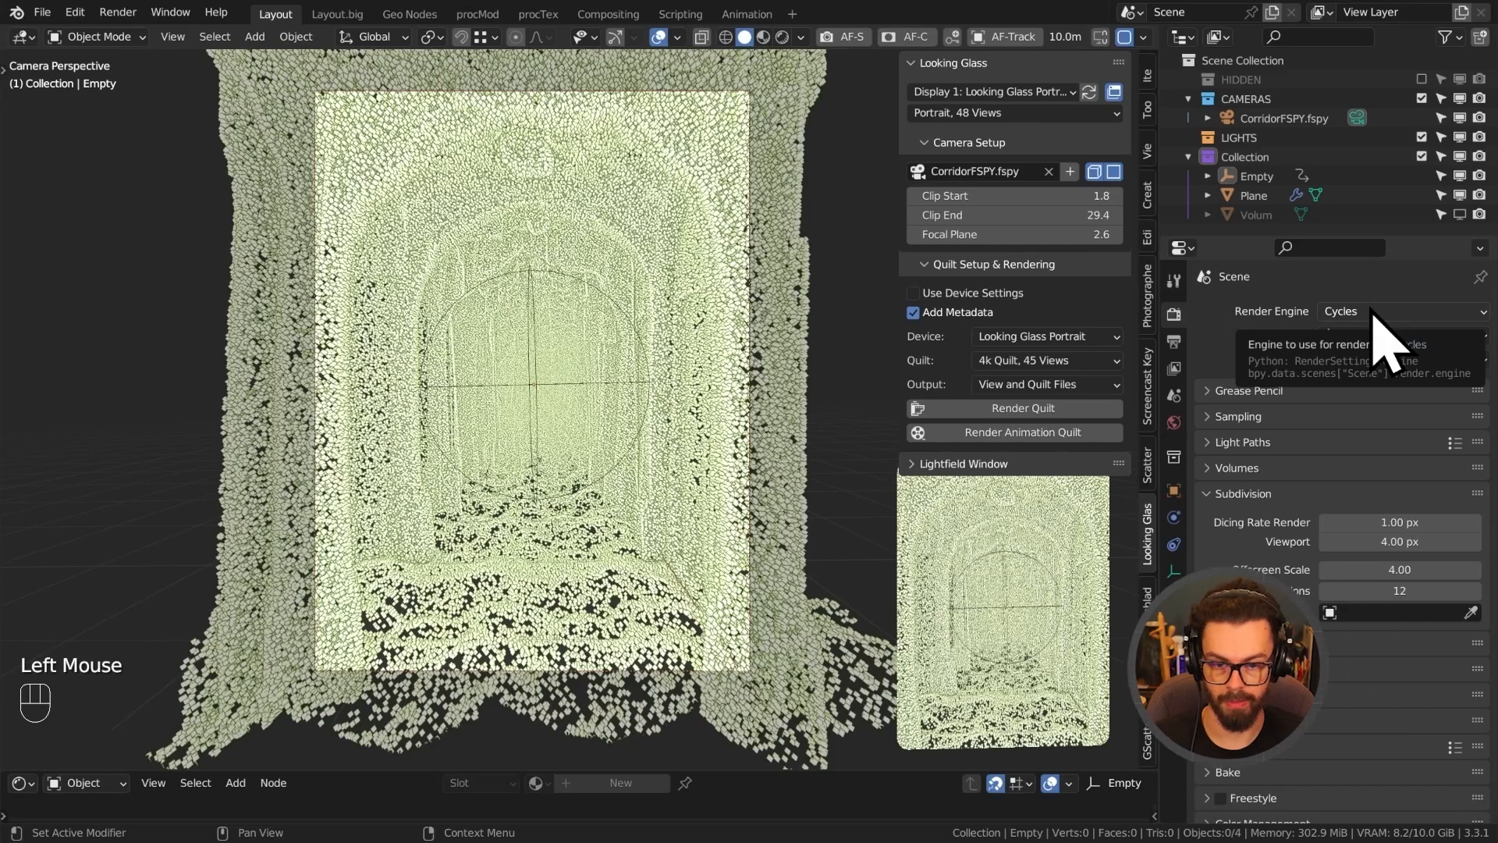
{"action": "left_click", "coordinate": [1238, 418]}
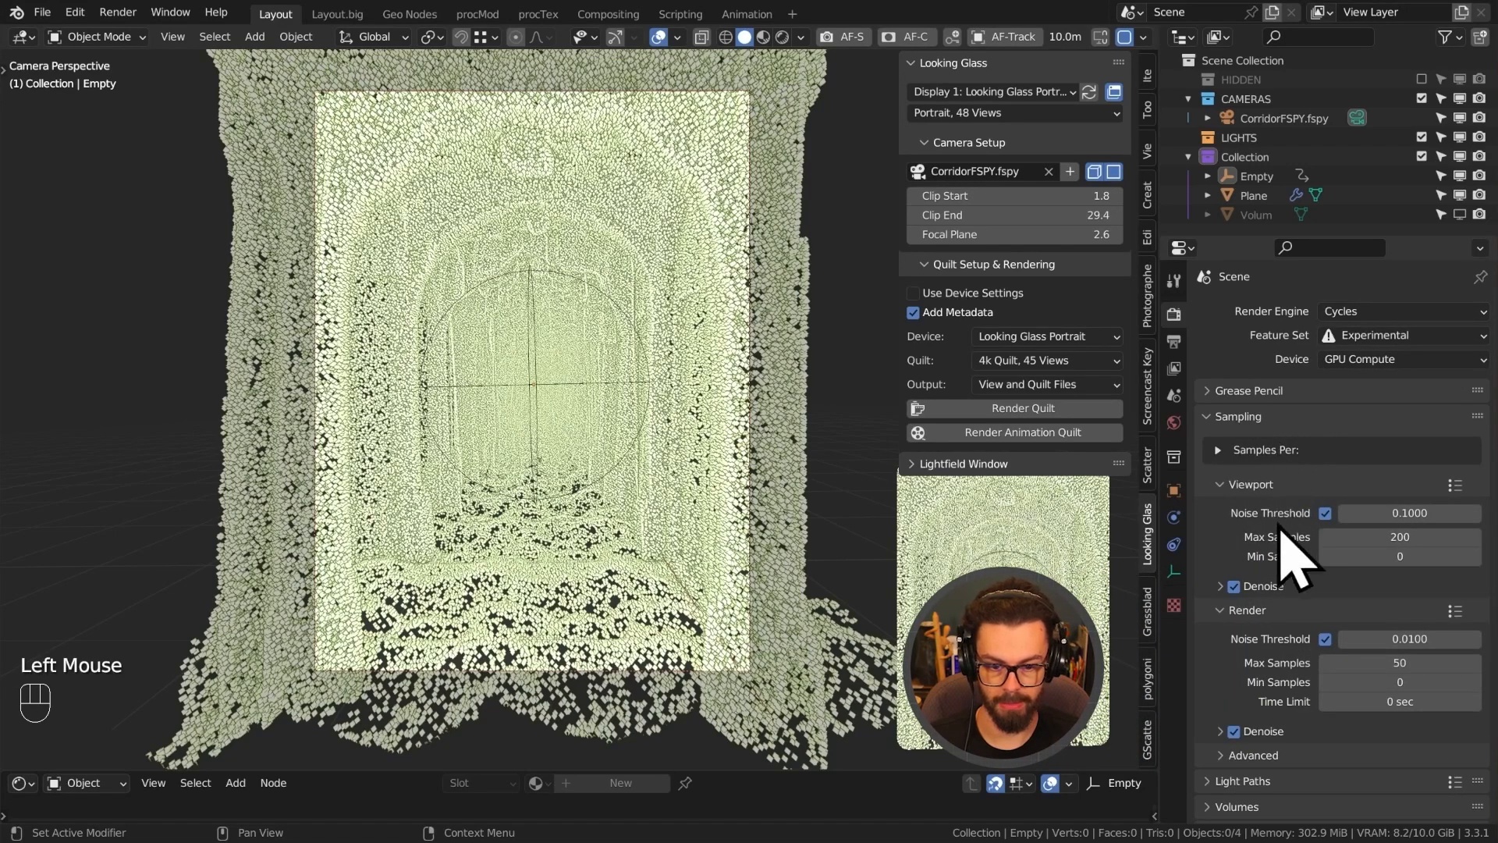
{"action": "left_click", "coordinate": [1459, 214]}
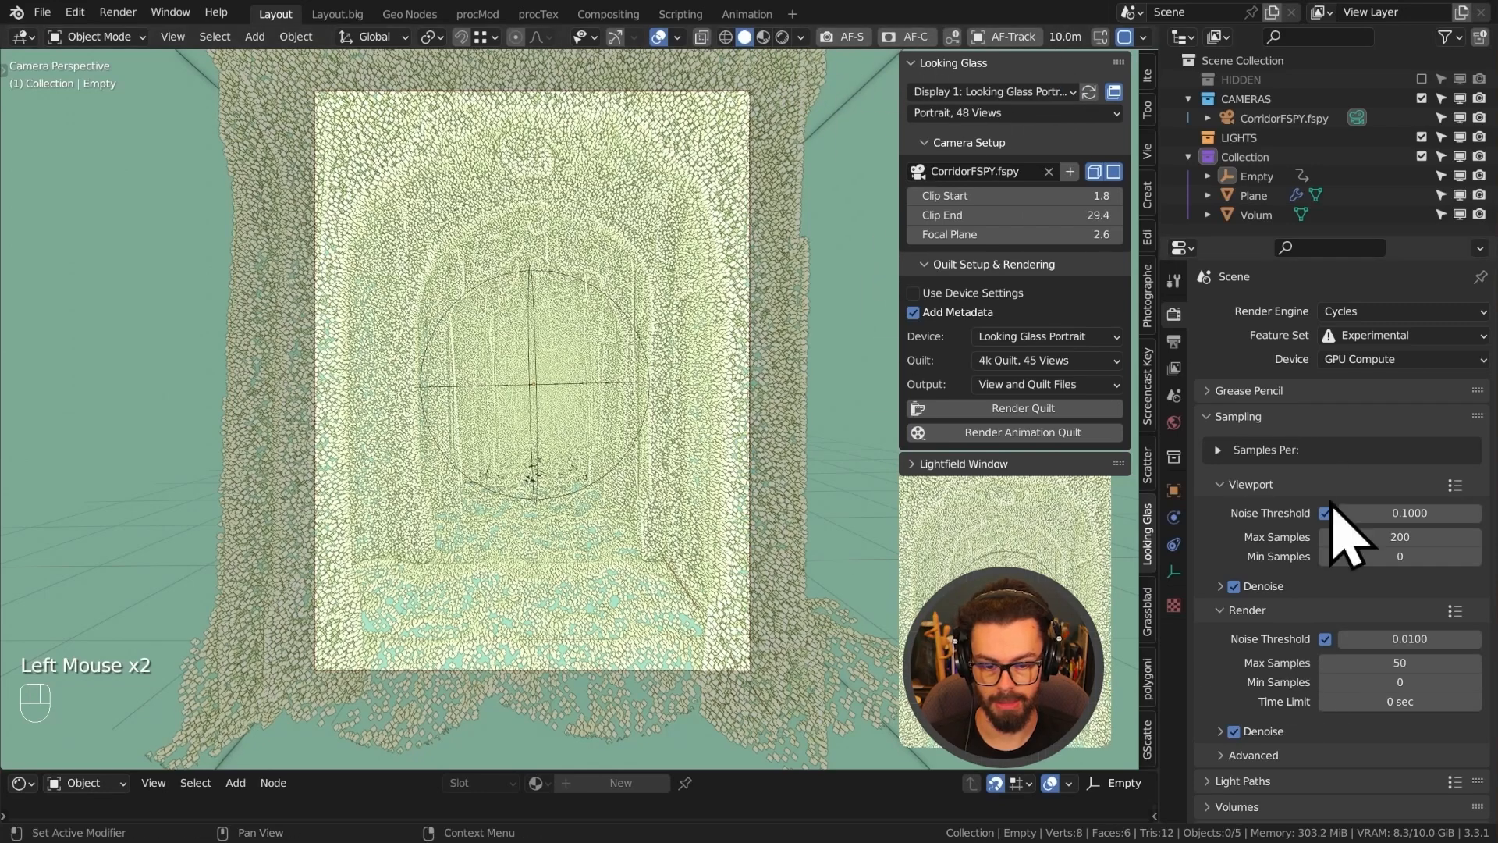
{"action": "left_click", "coordinate": [1398, 662]}
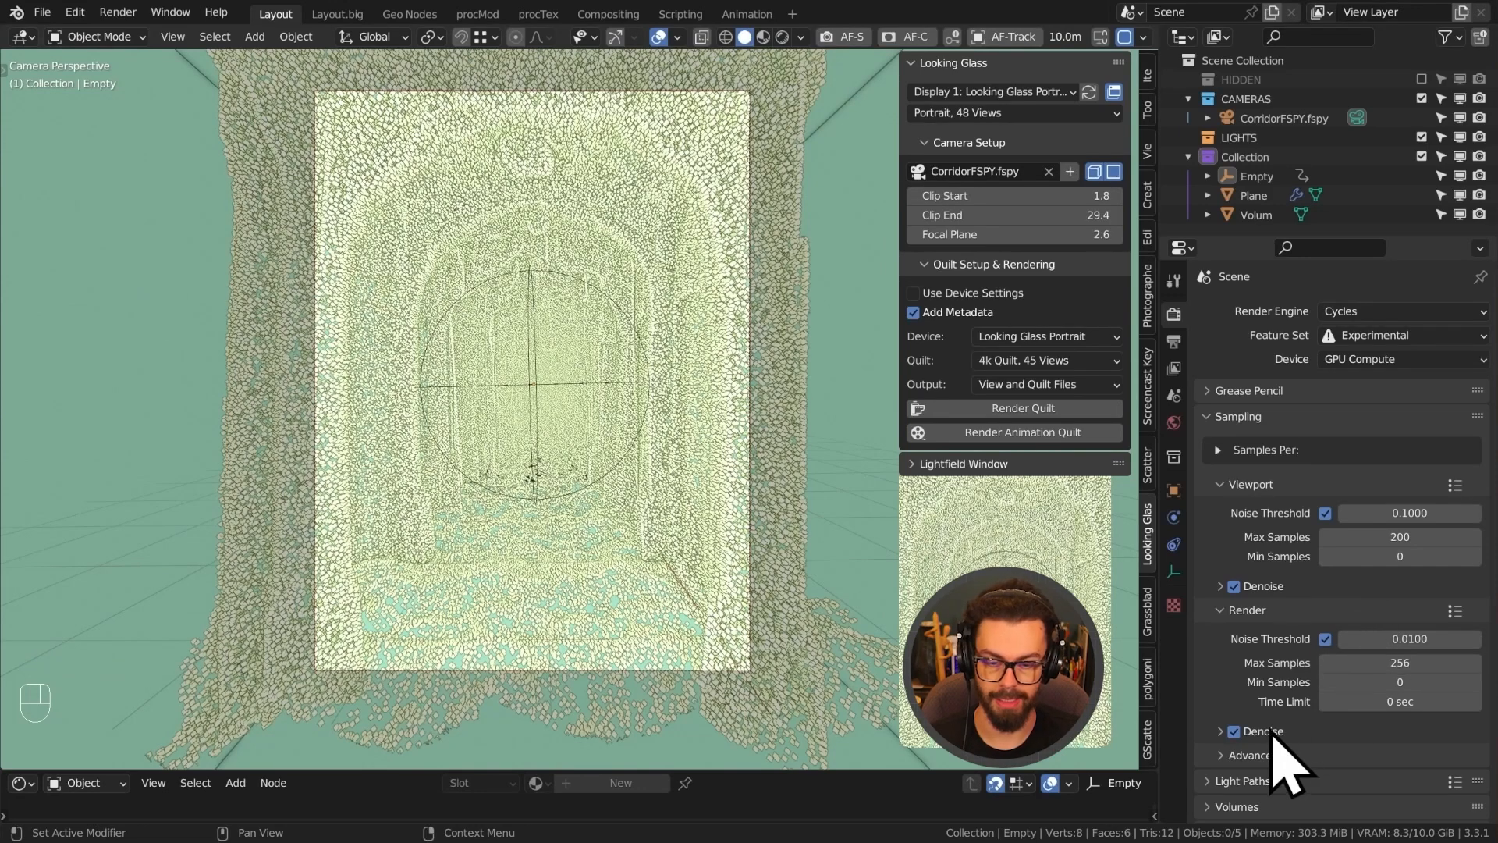
Change the render output file format to PNG.
{"action": "left_click", "coordinate": [1173, 341]}
{"action": "scroll", "coordinate": [1256, 343], "scroll_direction": "down", "scroll_amount": 6}
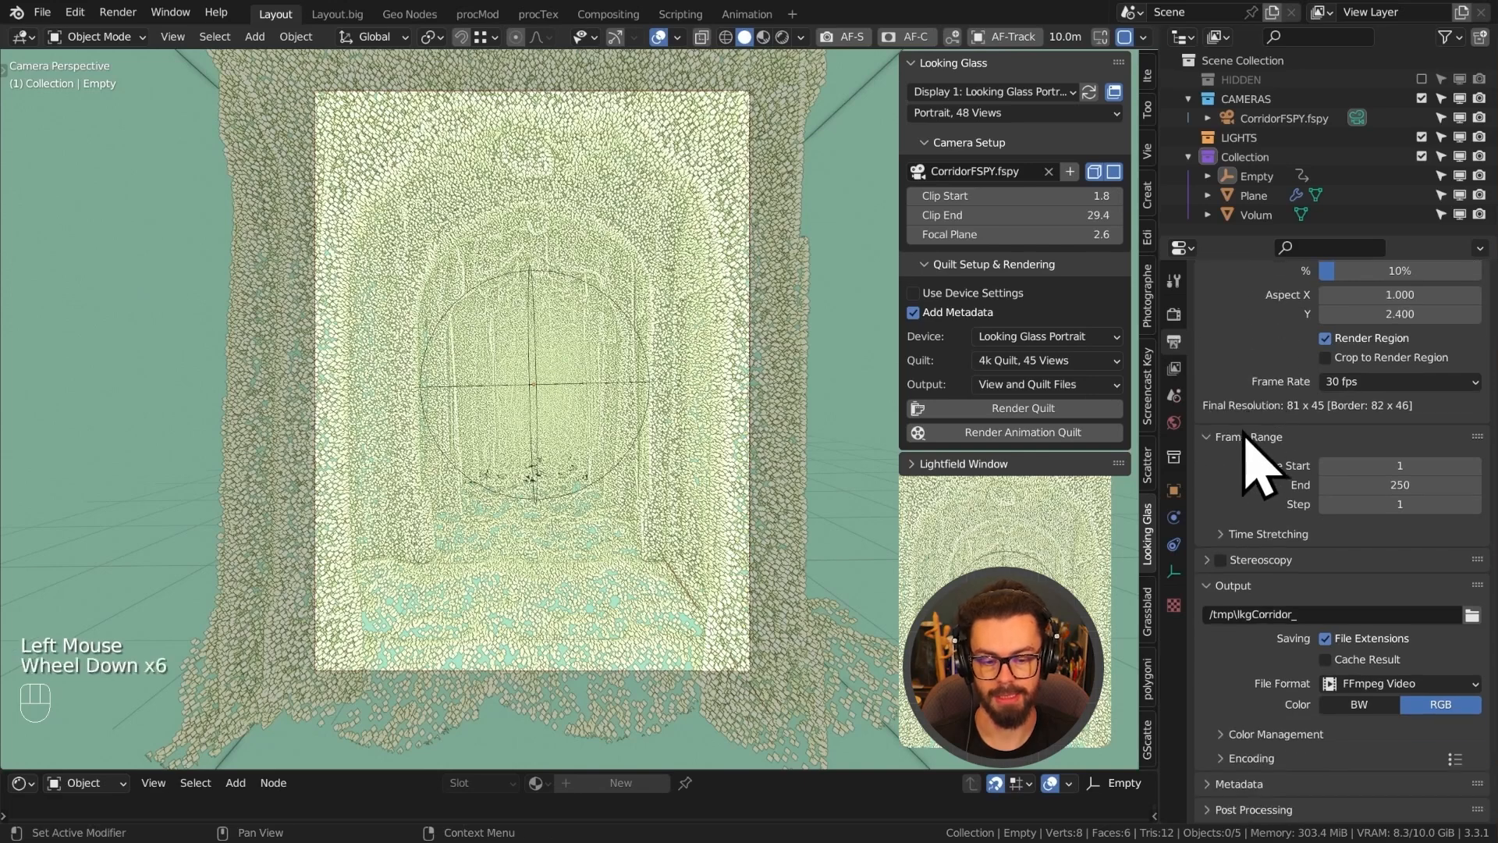
{"action": "left_click", "coordinate": [1245, 618]}
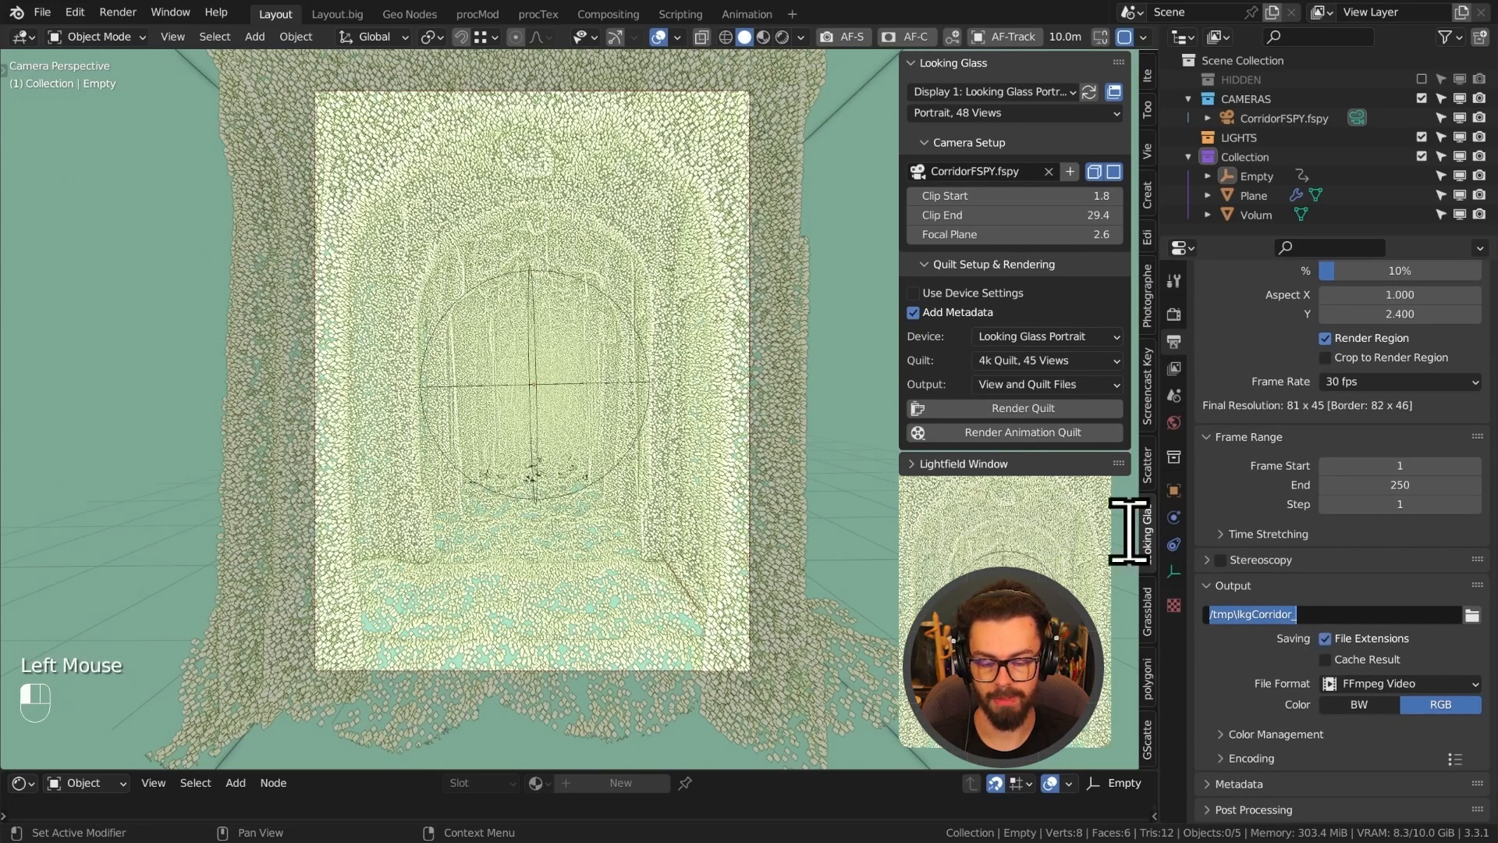
{"action": "left_click", "coordinate": [1382, 686]}
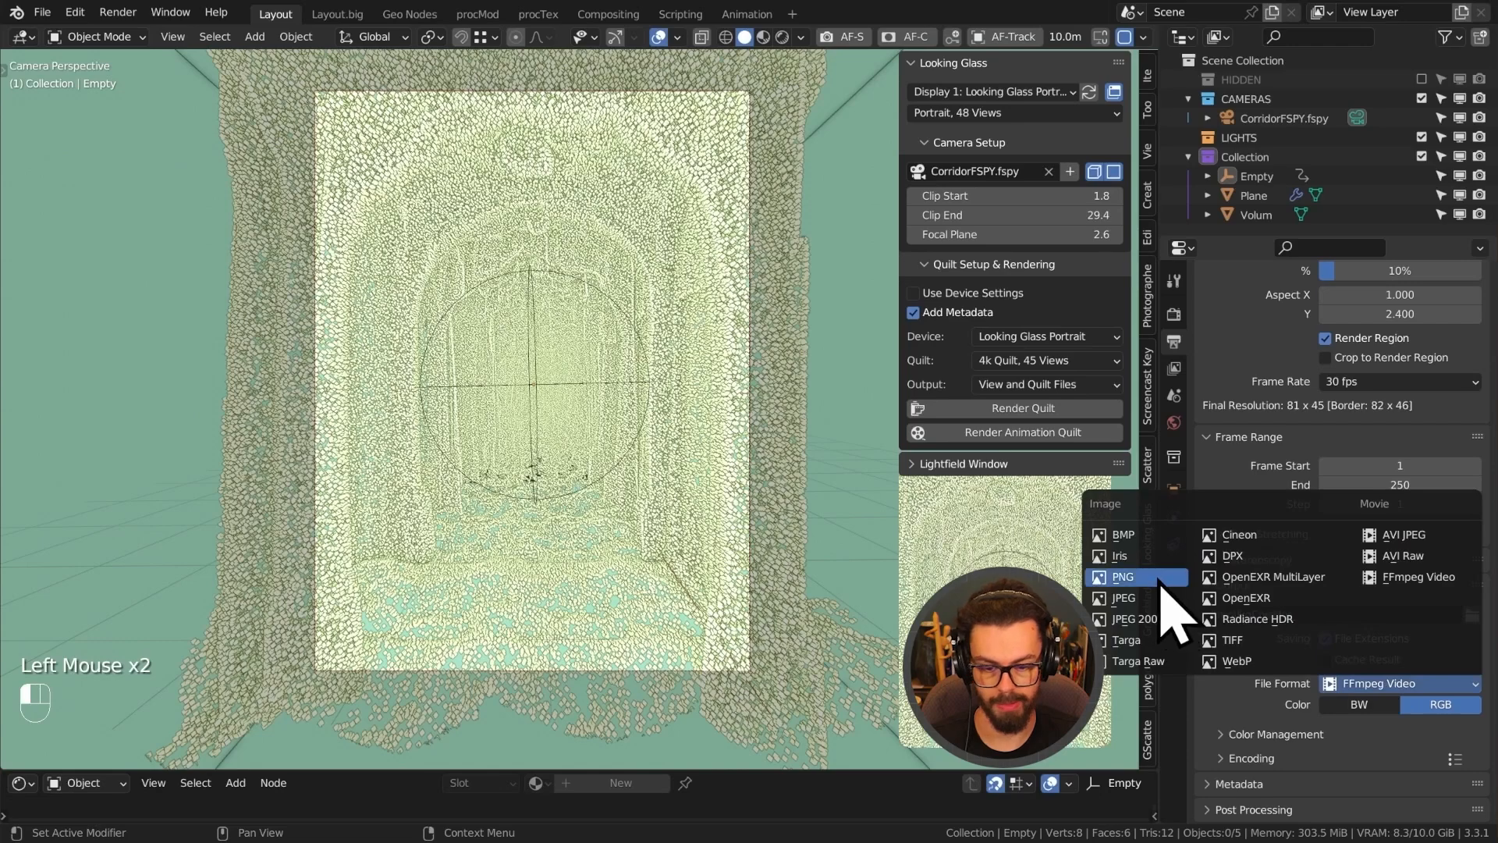
{"action": "left_click", "coordinate": [1170, 610]}
Create the folder "corridor quilt 2" in C:\tmp and set it as the render output location with file name lkgCorridor_.
{"action": "left_click", "coordinate": [1472, 616]}
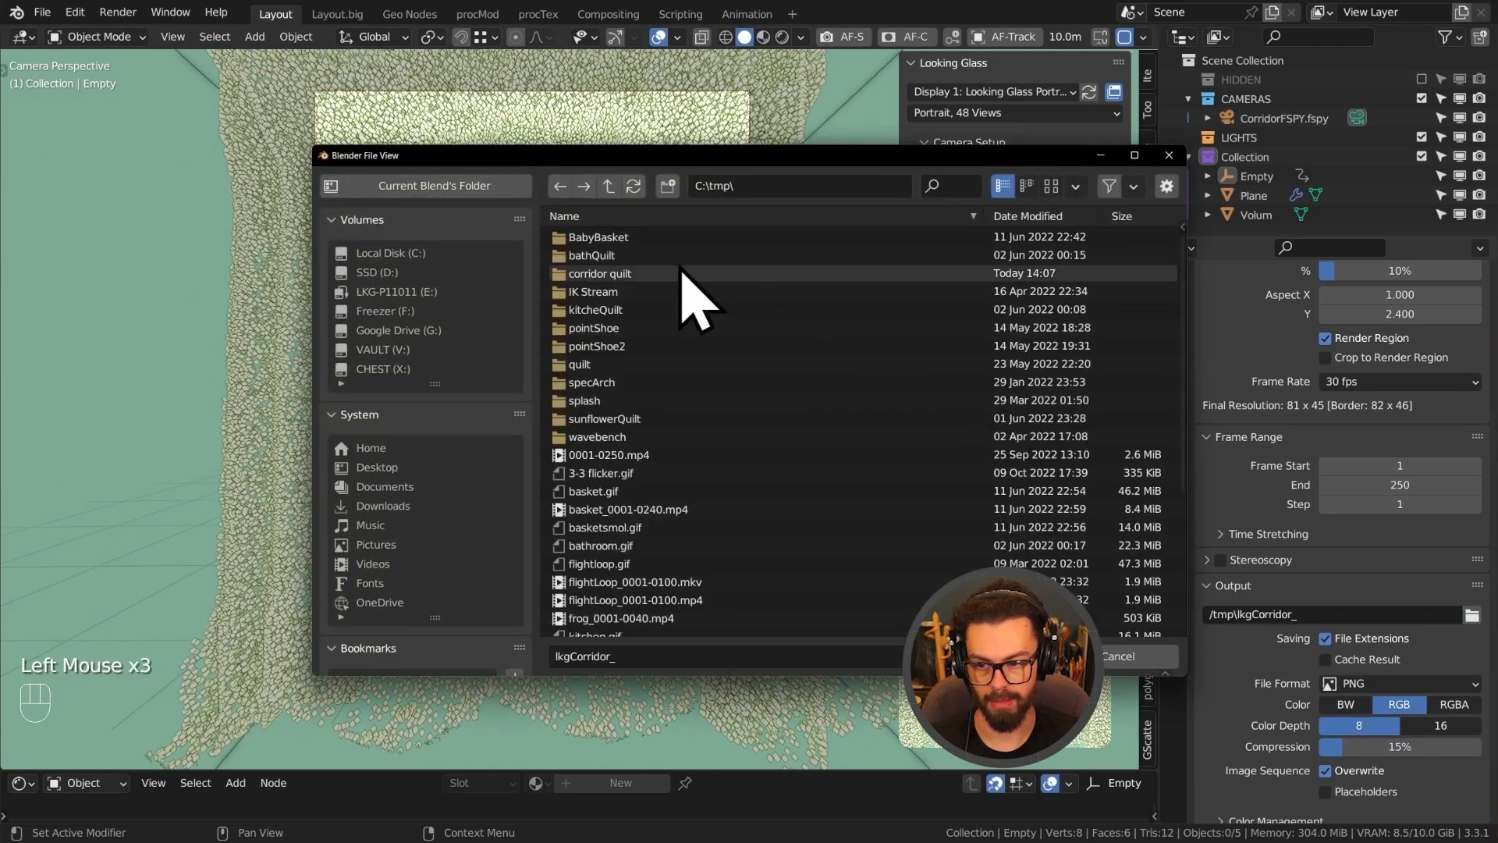
{"action": "left_click", "coordinate": [668, 187]}
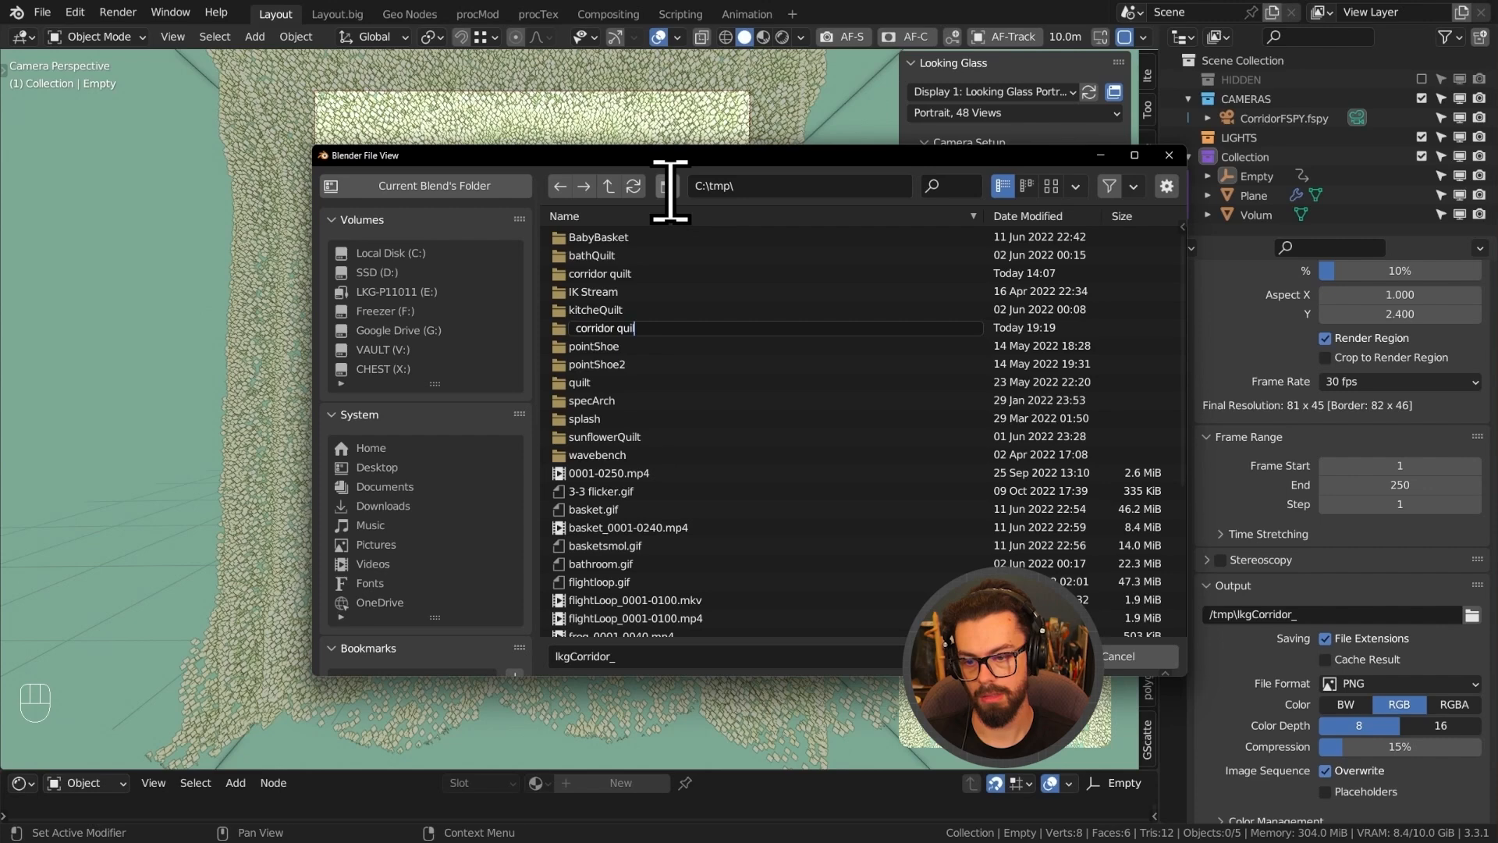
{"action": "key", "text": "Return"}
{"action": "double_click", "coordinate": [668, 291]}
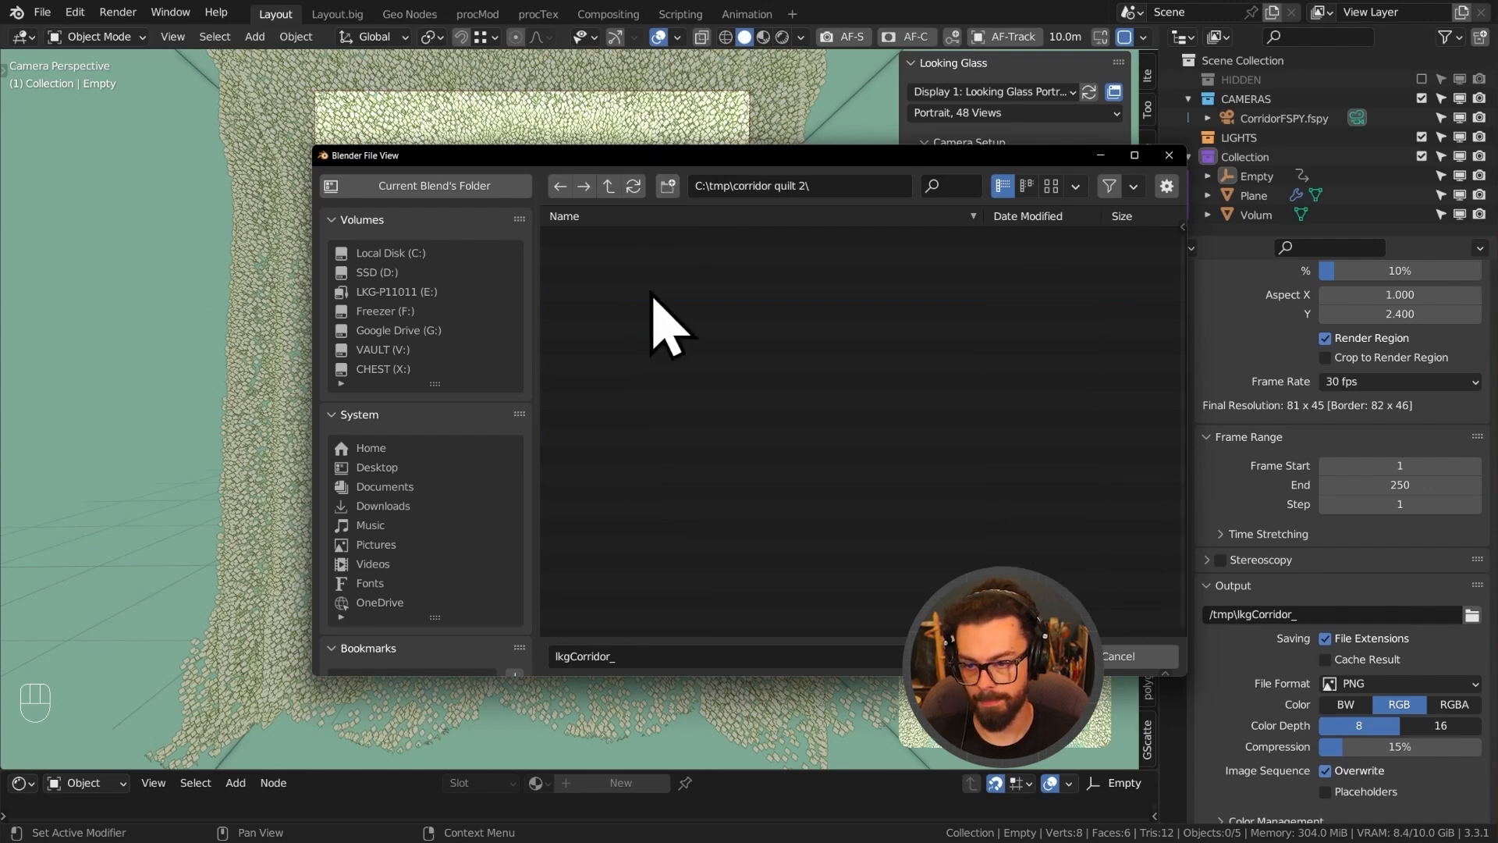
{"action": "left_click", "coordinate": [640, 658]}
{"action": "left_click", "coordinate": [635, 653]}
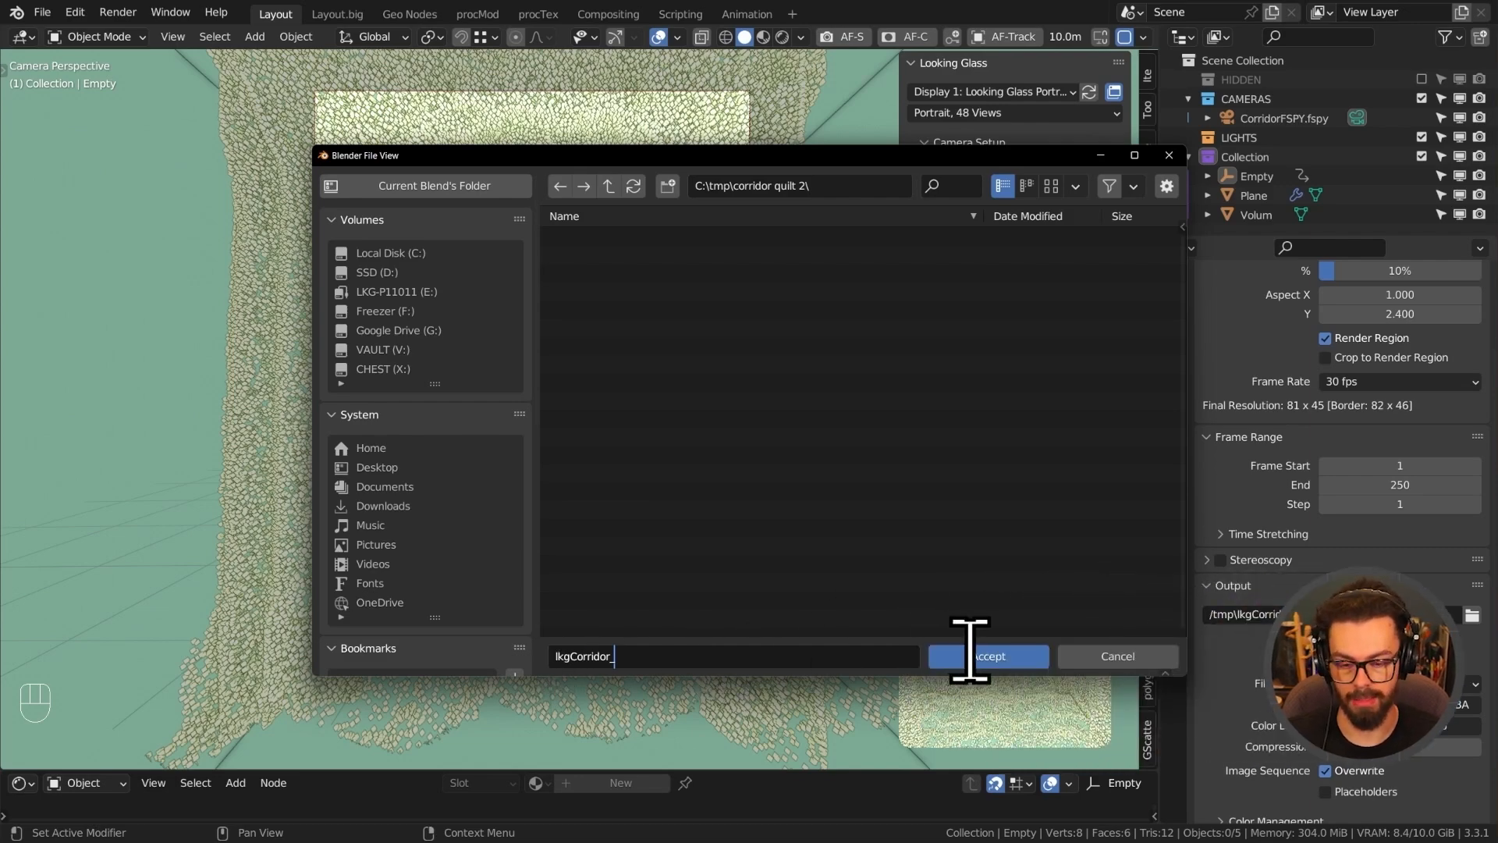
{"action": "left_click", "coordinate": [975, 656]}
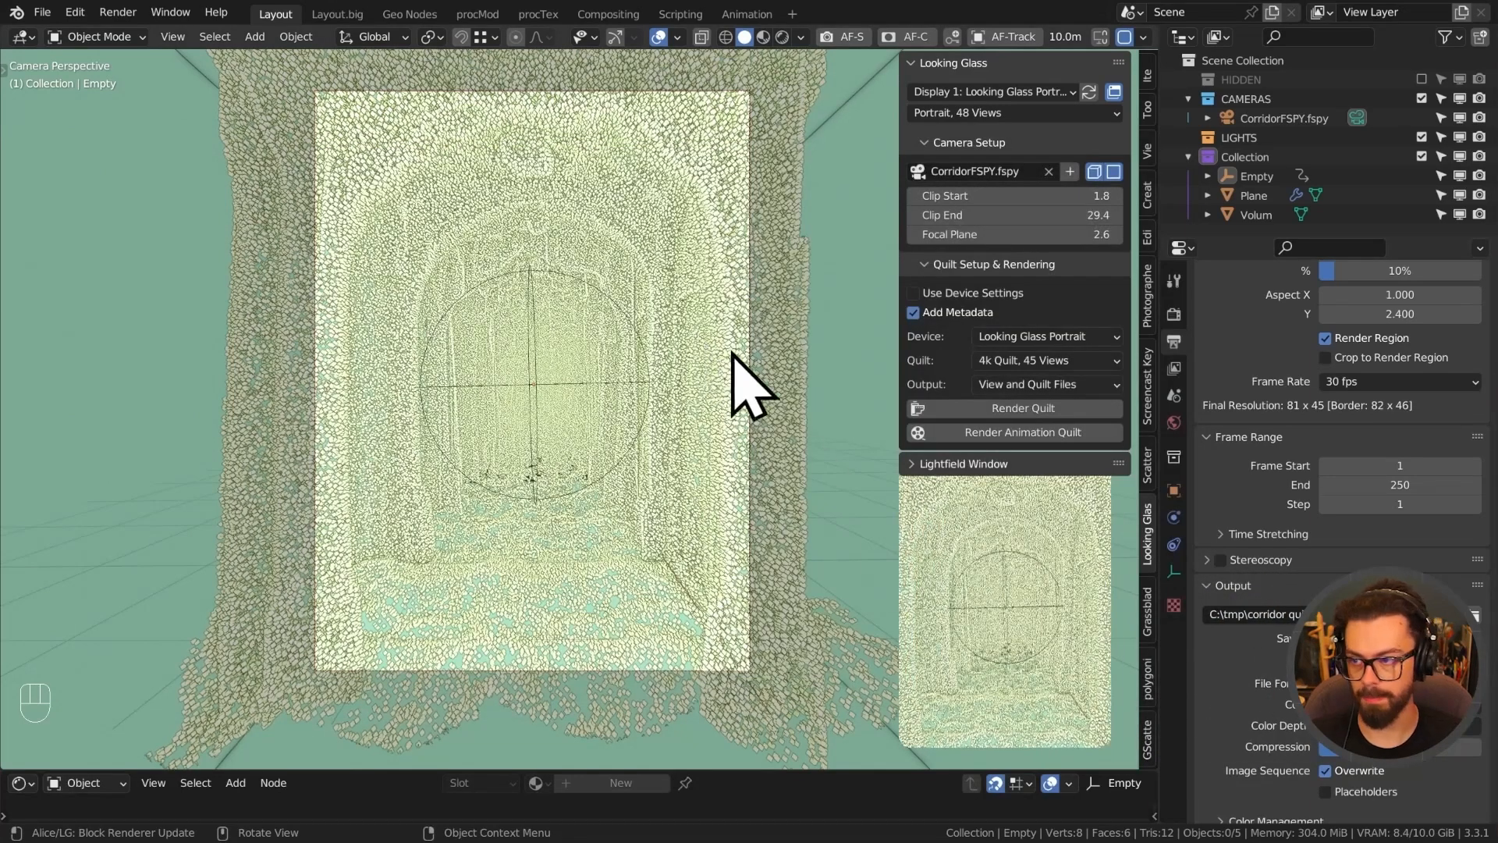
Save the Blender file and render the still quilt of the current frame.
{"action": "key", "text": "ctrl+s"}
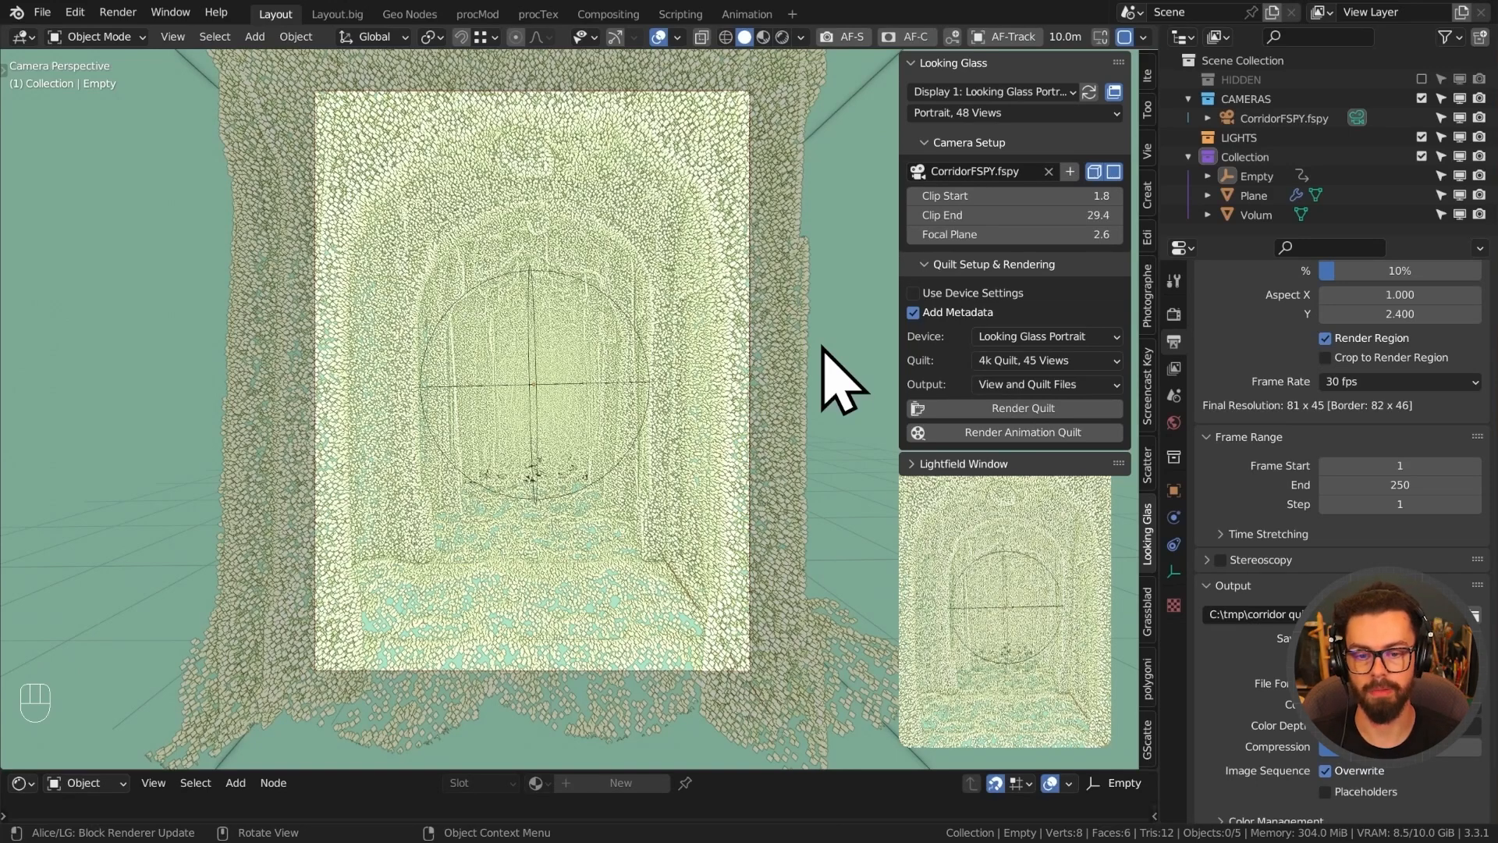
{"action": "left_click", "coordinate": [1045, 409]}
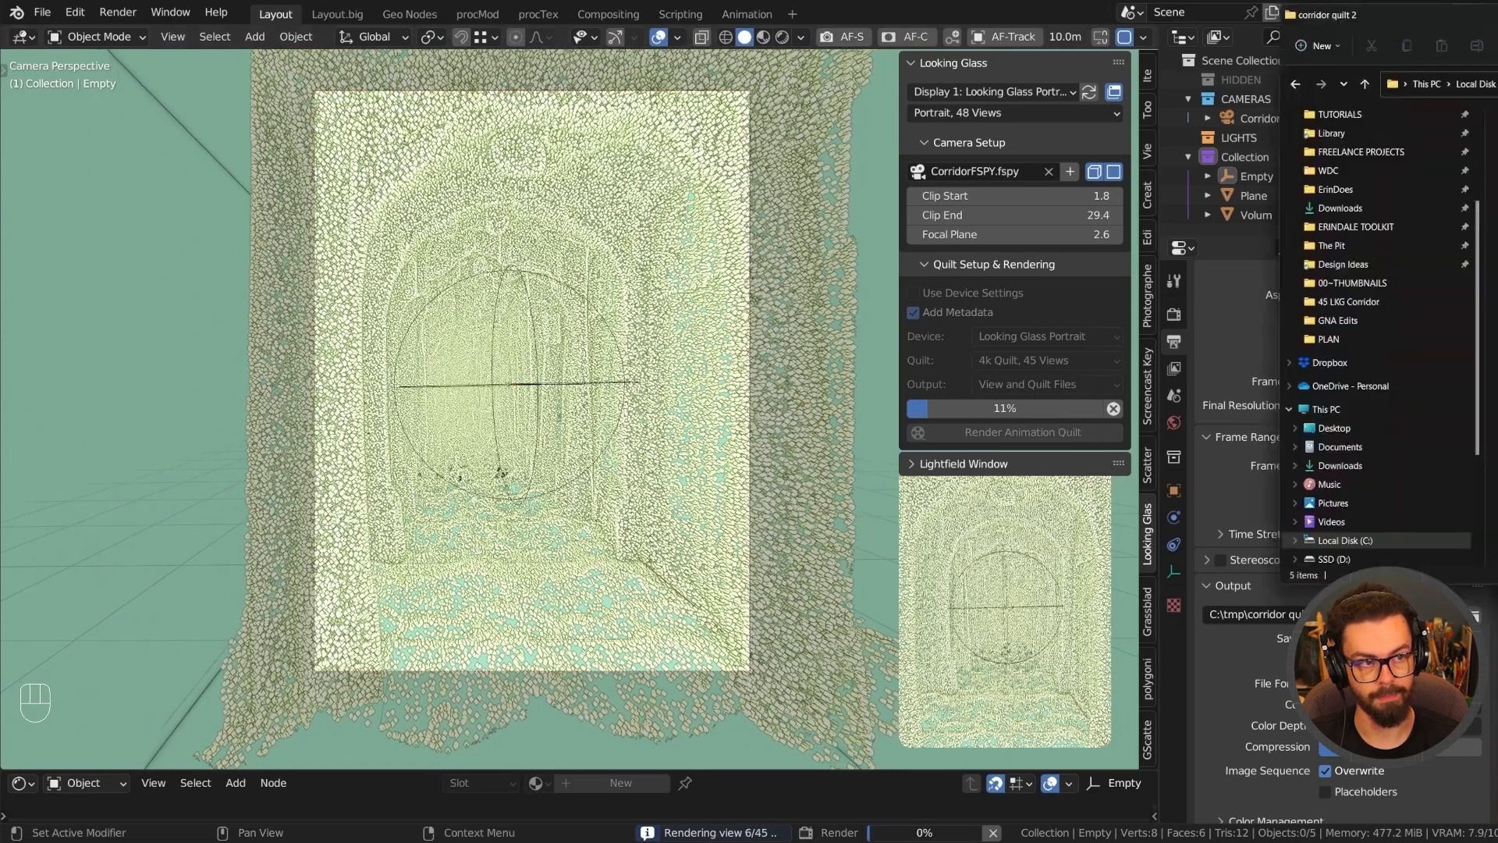
Inspect the separate view images in the corridor quilt 2 folder and view the combined quilt PNG at full size.
{"action": "left_click_drag", "start_coordinate": [1497, 39], "coordinate": [812, 154]}
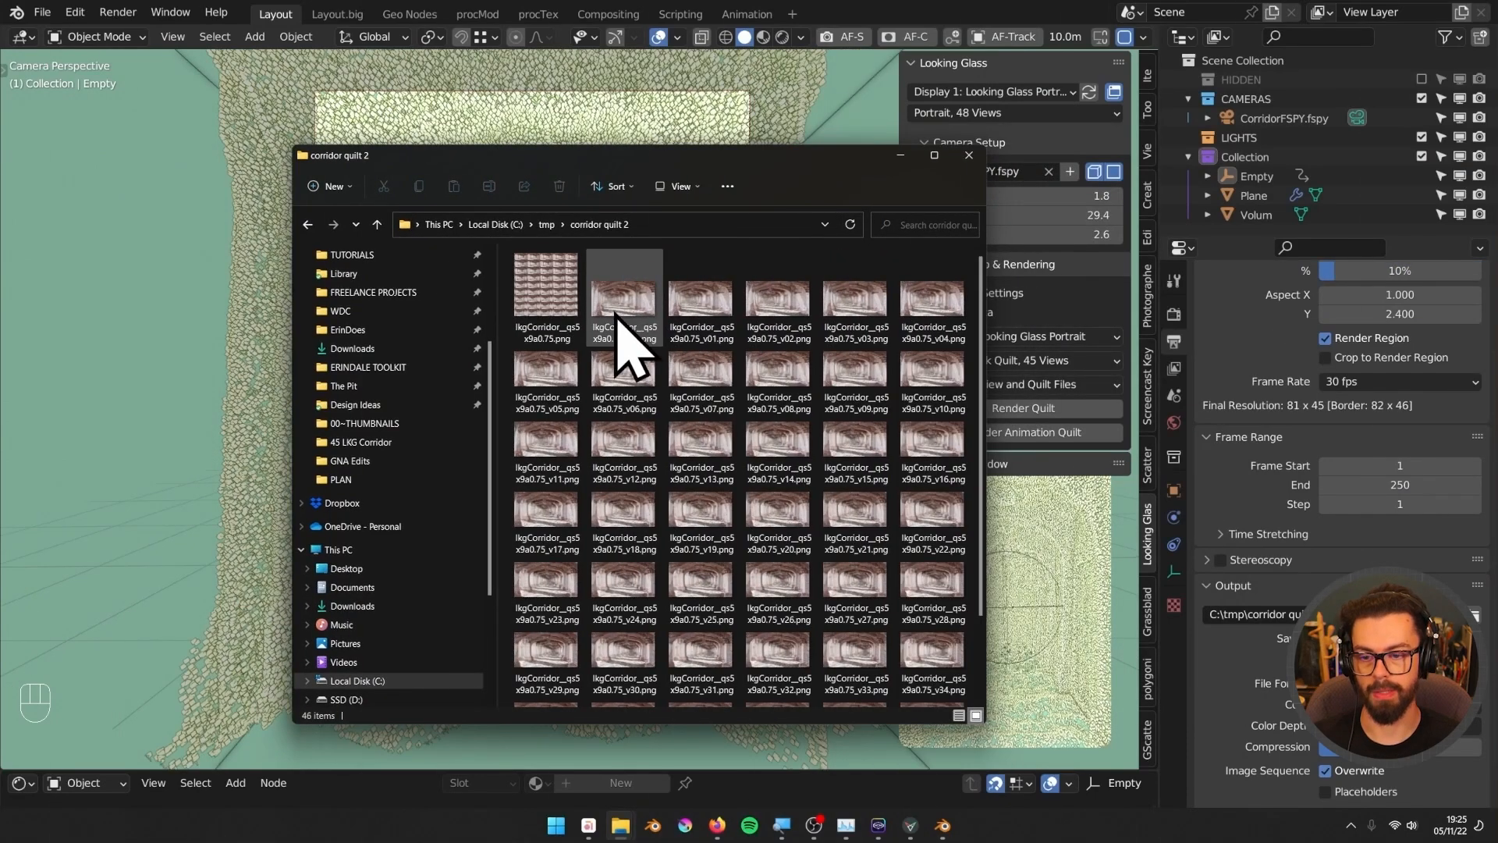
{"action": "scroll", "coordinate": [718, 402], "scroll_direction": "down", "scroll_amount": 1}
{"action": "scroll", "coordinate": [804, 468], "scroll_direction": "up", "scroll_amount": 2}
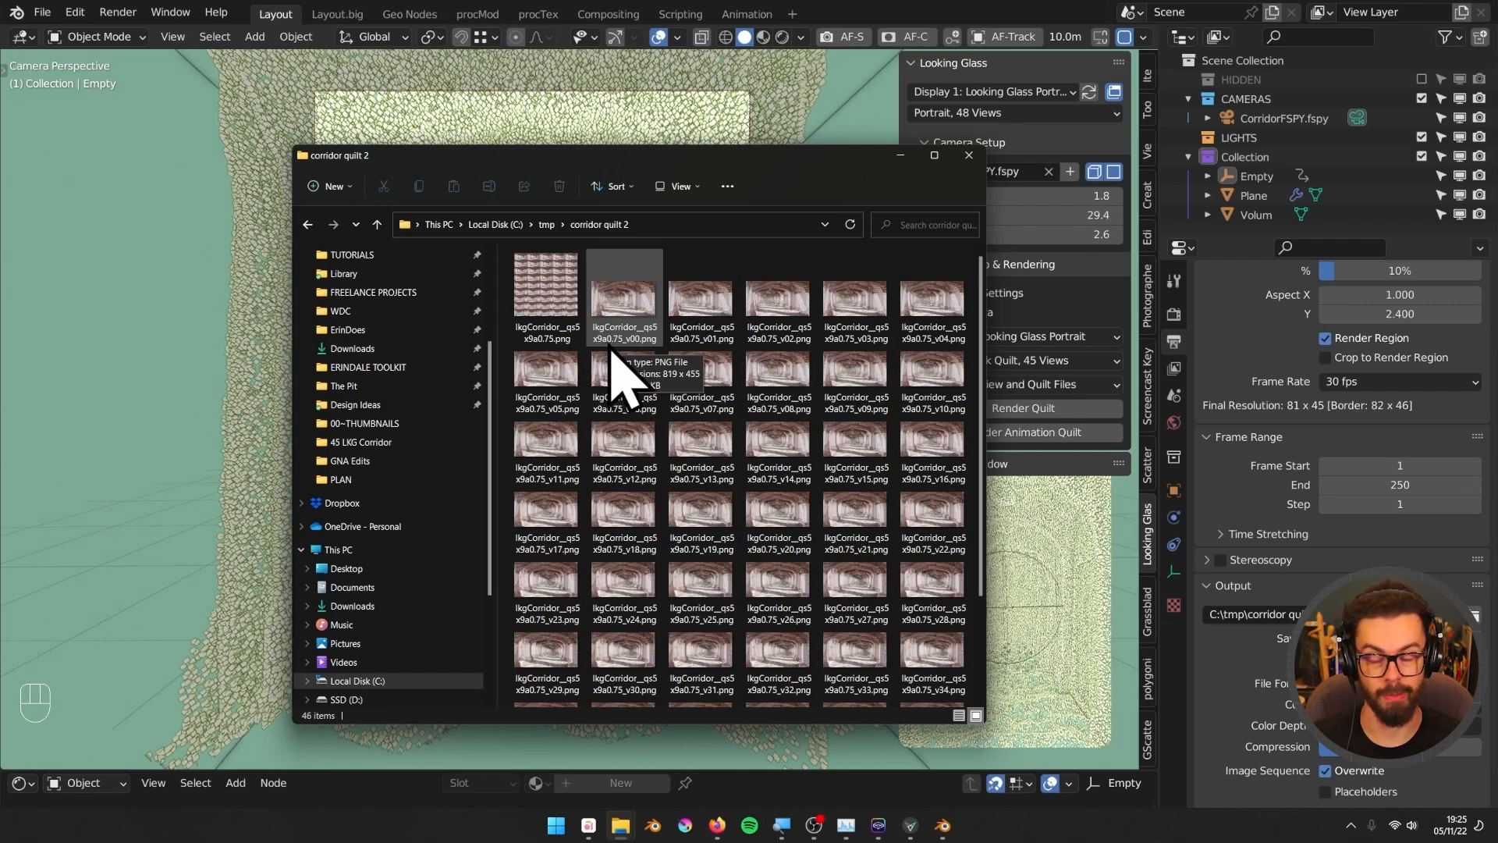
{"action": "left_click", "coordinate": [576, 306]}
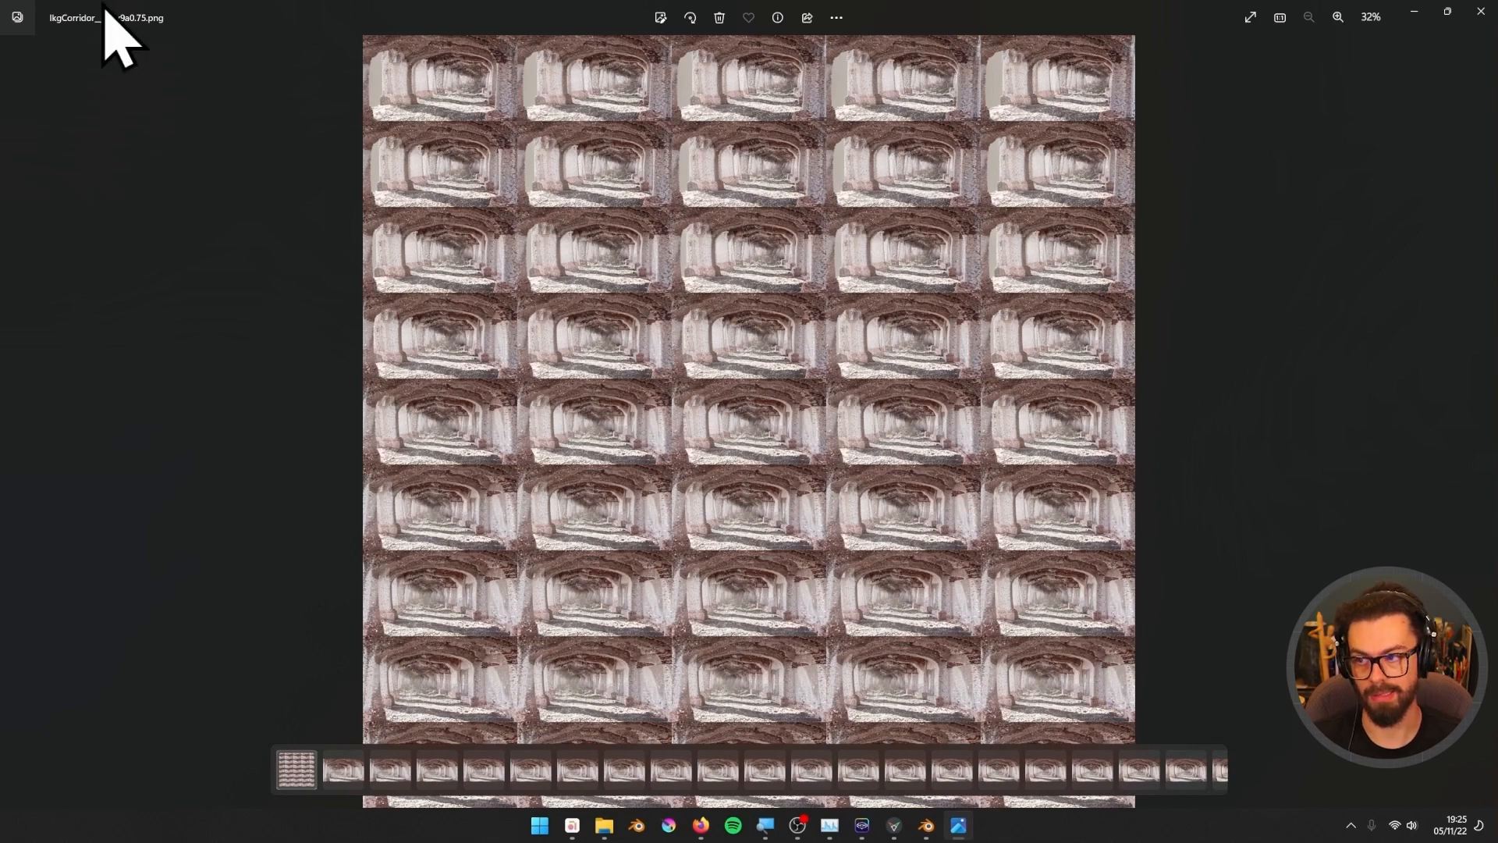
{"action": "left_click", "coordinate": [1424, 14]}
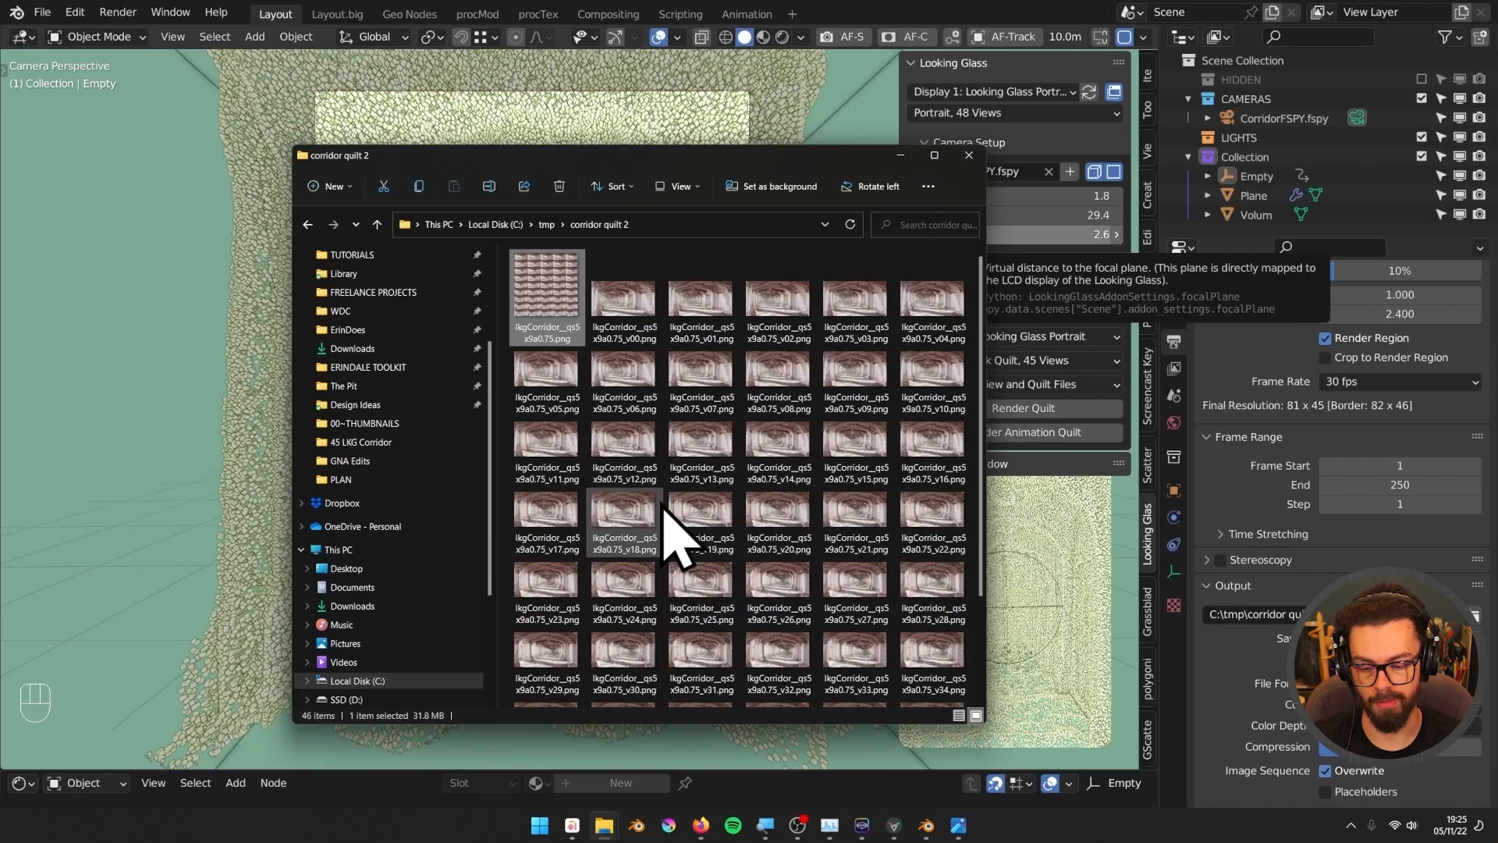
Back in Blender, switch the Lightfield Window to the Quilt Viewer and display the Quilt Render Result.
{"action": "left_click", "coordinate": [1088, 519]}
{"action": "left_click", "coordinate": [992, 465]}
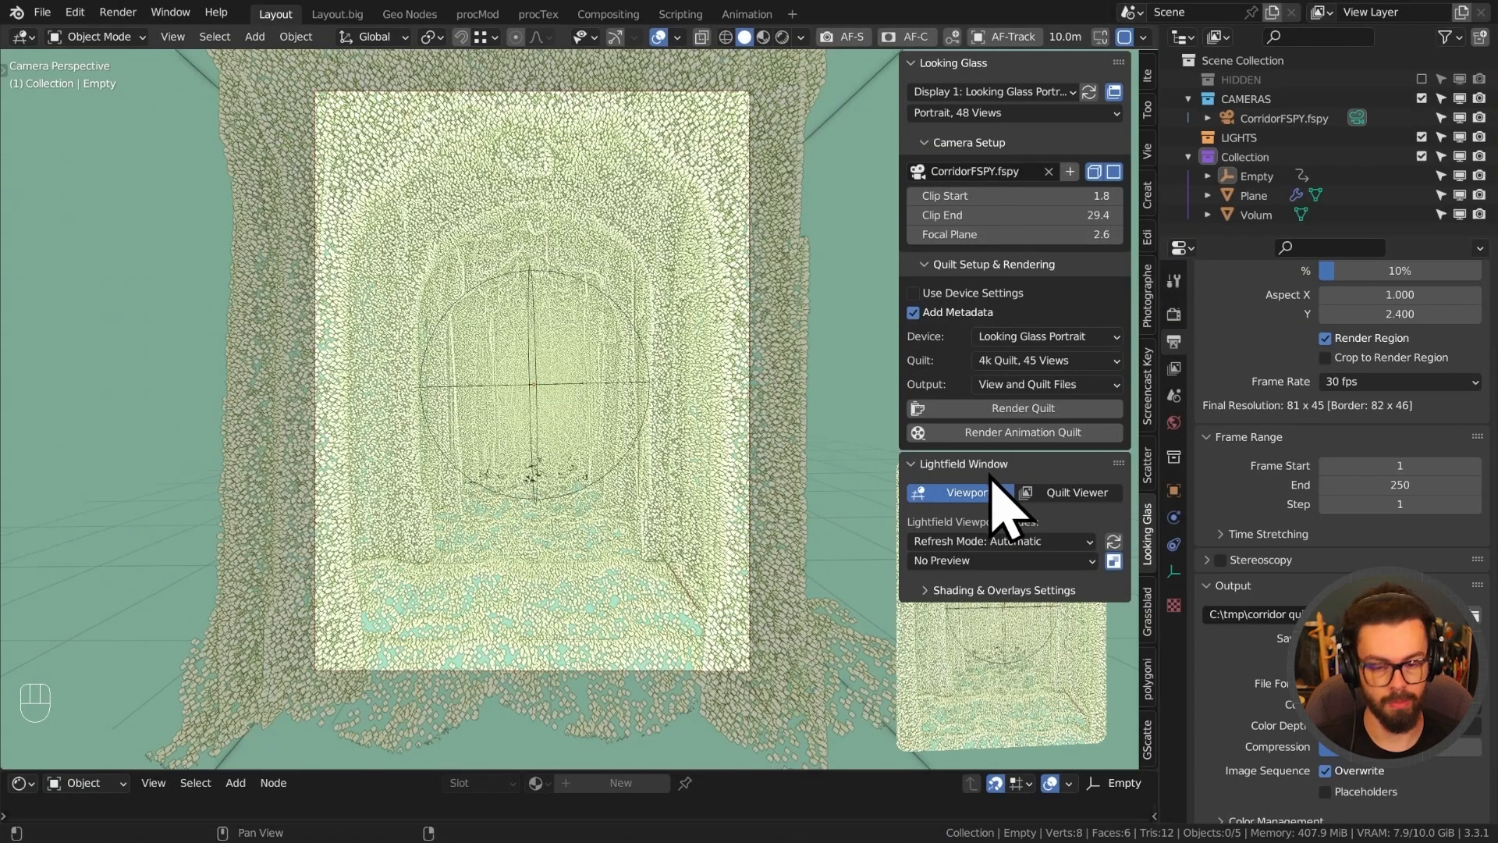
{"action": "left_click", "coordinate": [1074, 492]}
{"action": "left_click", "coordinate": [921, 542]}
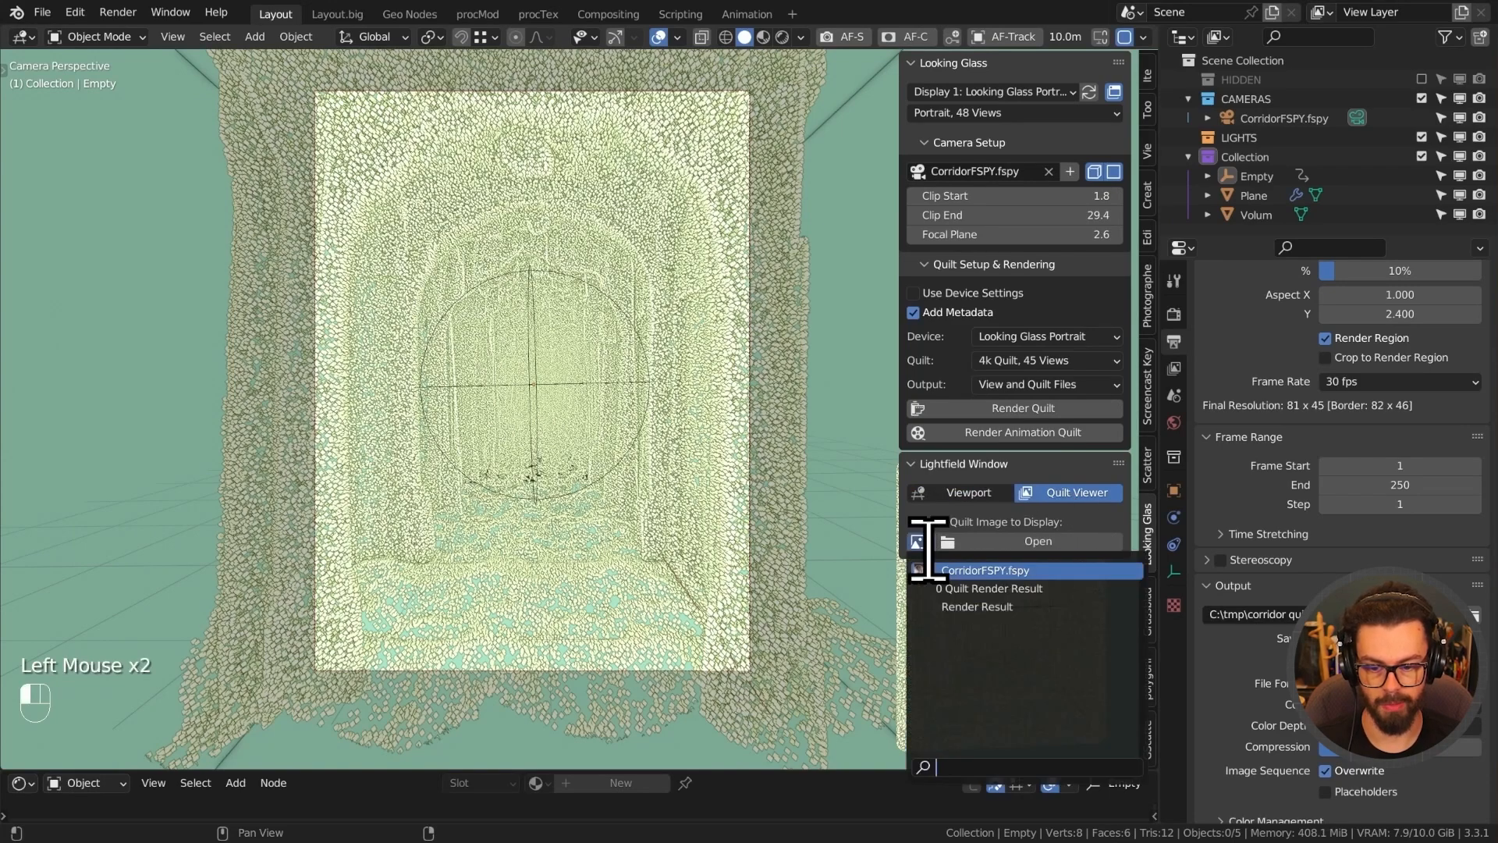
{"action": "left_click", "coordinate": [1052, 590]}
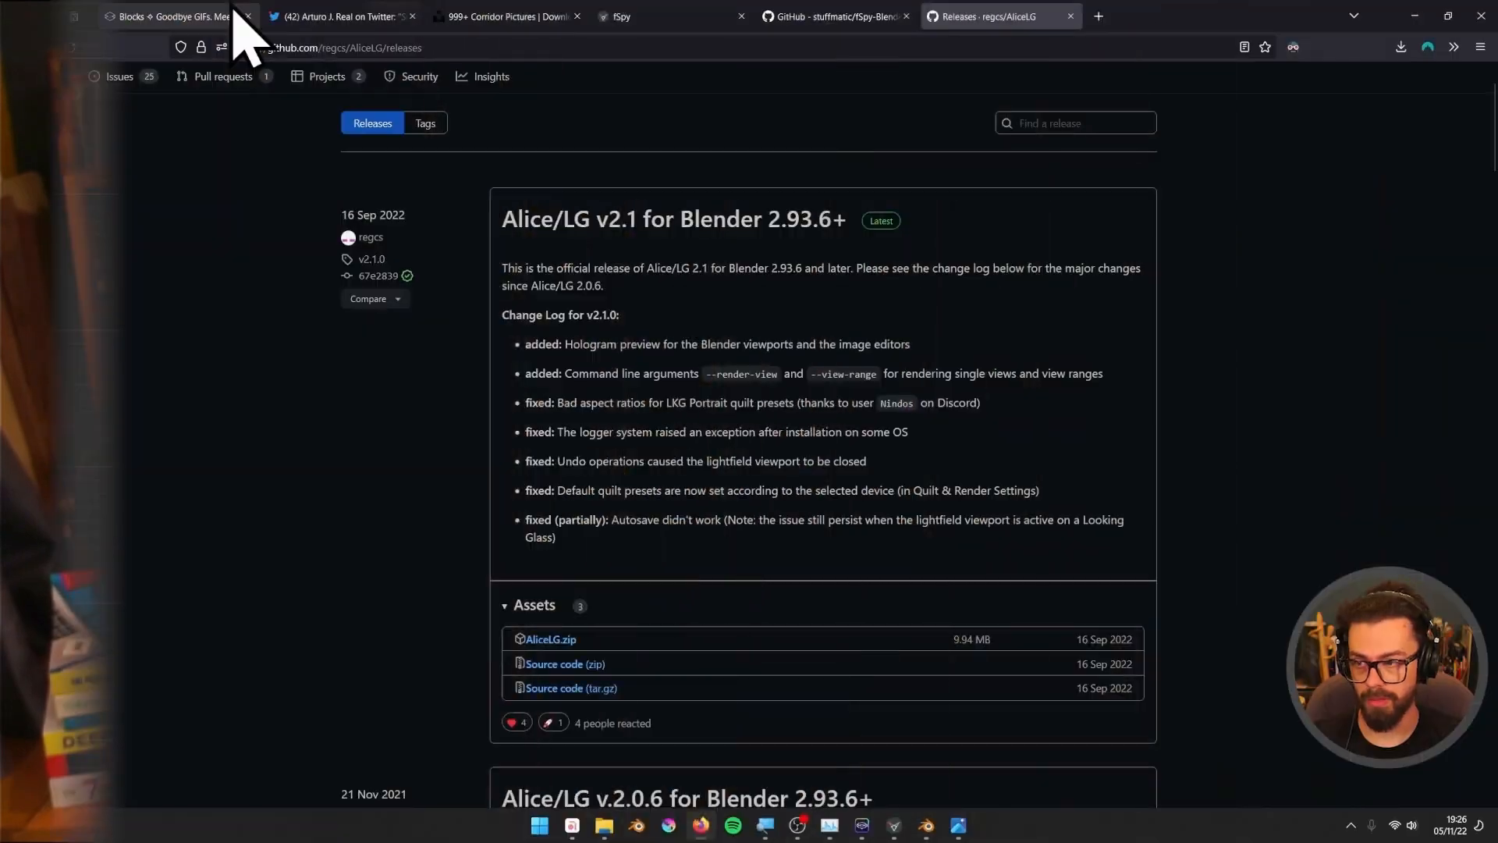
Switch to the Looking Glass Blocks site and upload the combined quilt PNG from the corridor quilt 2 folder as a new hologram.
{"action": "left_click", "coordinate": [242, 17]}
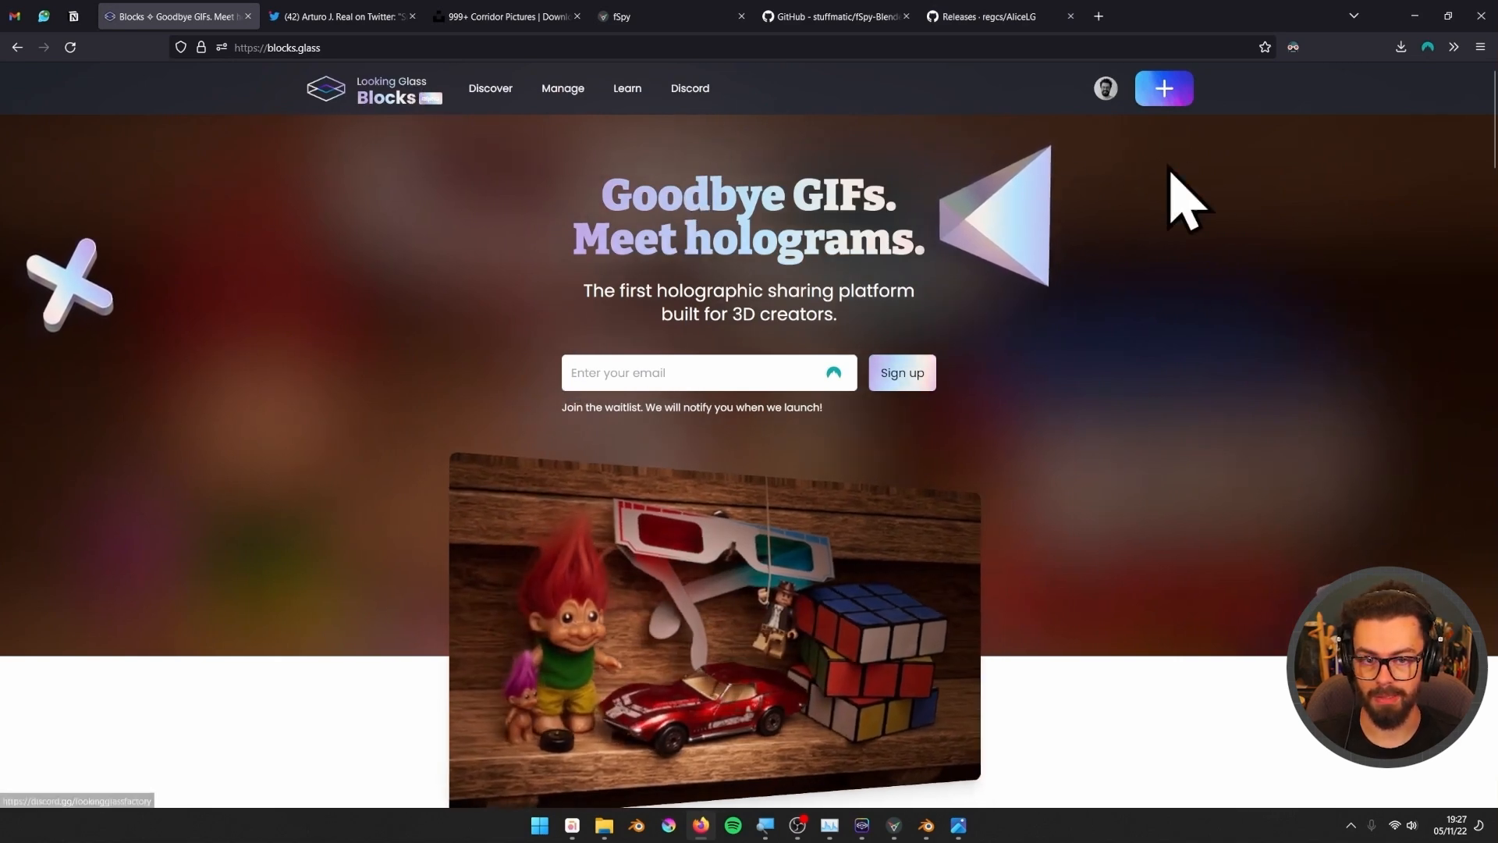
{"action": "left_click", "coordinate": [1170, 94]}
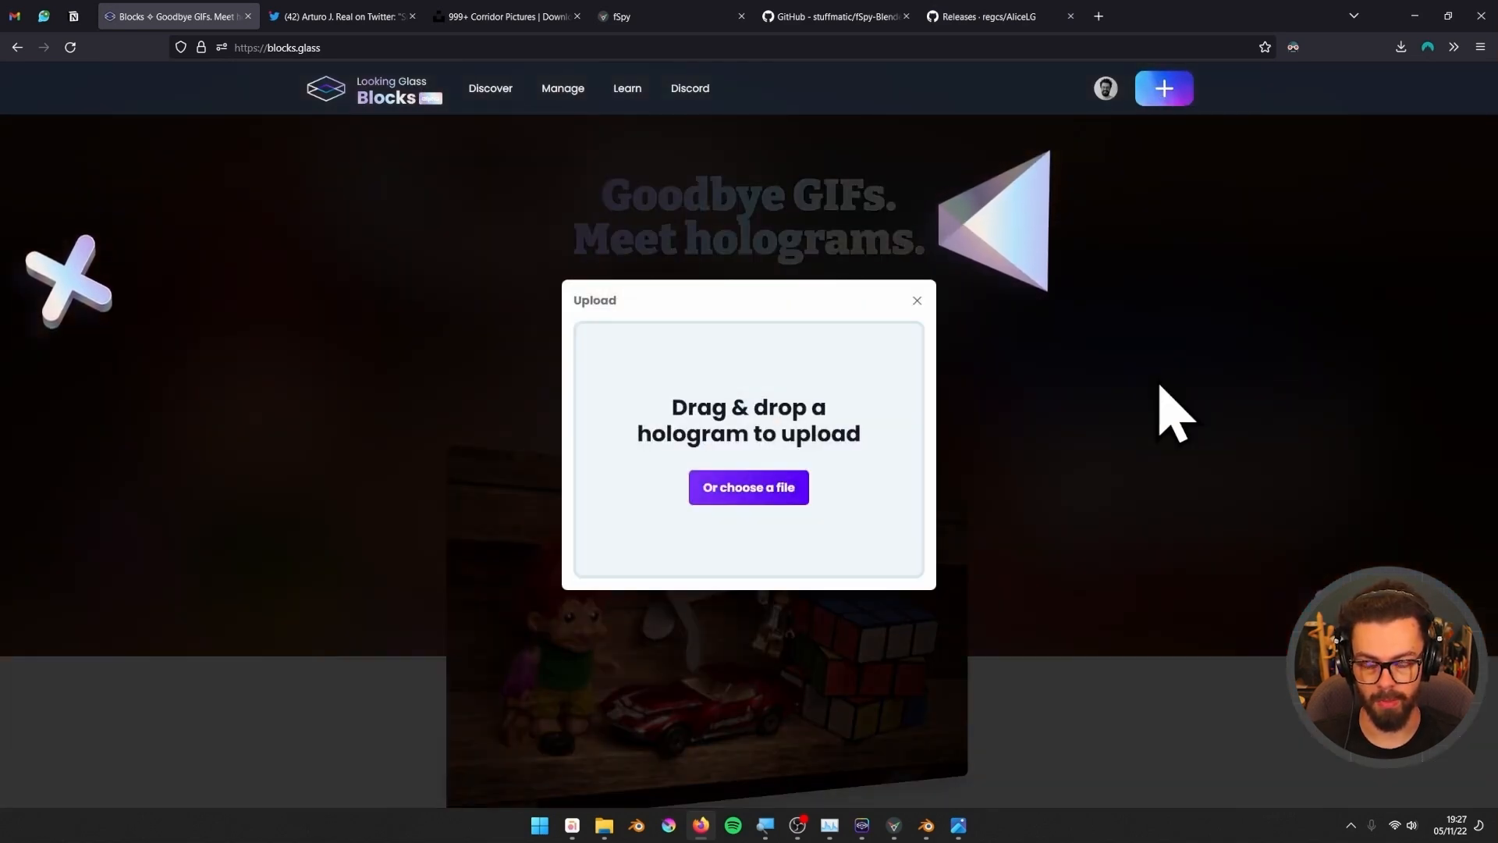
{"action": "key", "text": "alt+Tab"}
{"action": "left_click_drag", "start_coordinate": [1121, 231], "coordinate": [1414, 205]}
{"action": "left_click_drag", "start_coordinate": [1277, 327], "coordinate": [741, 446]}
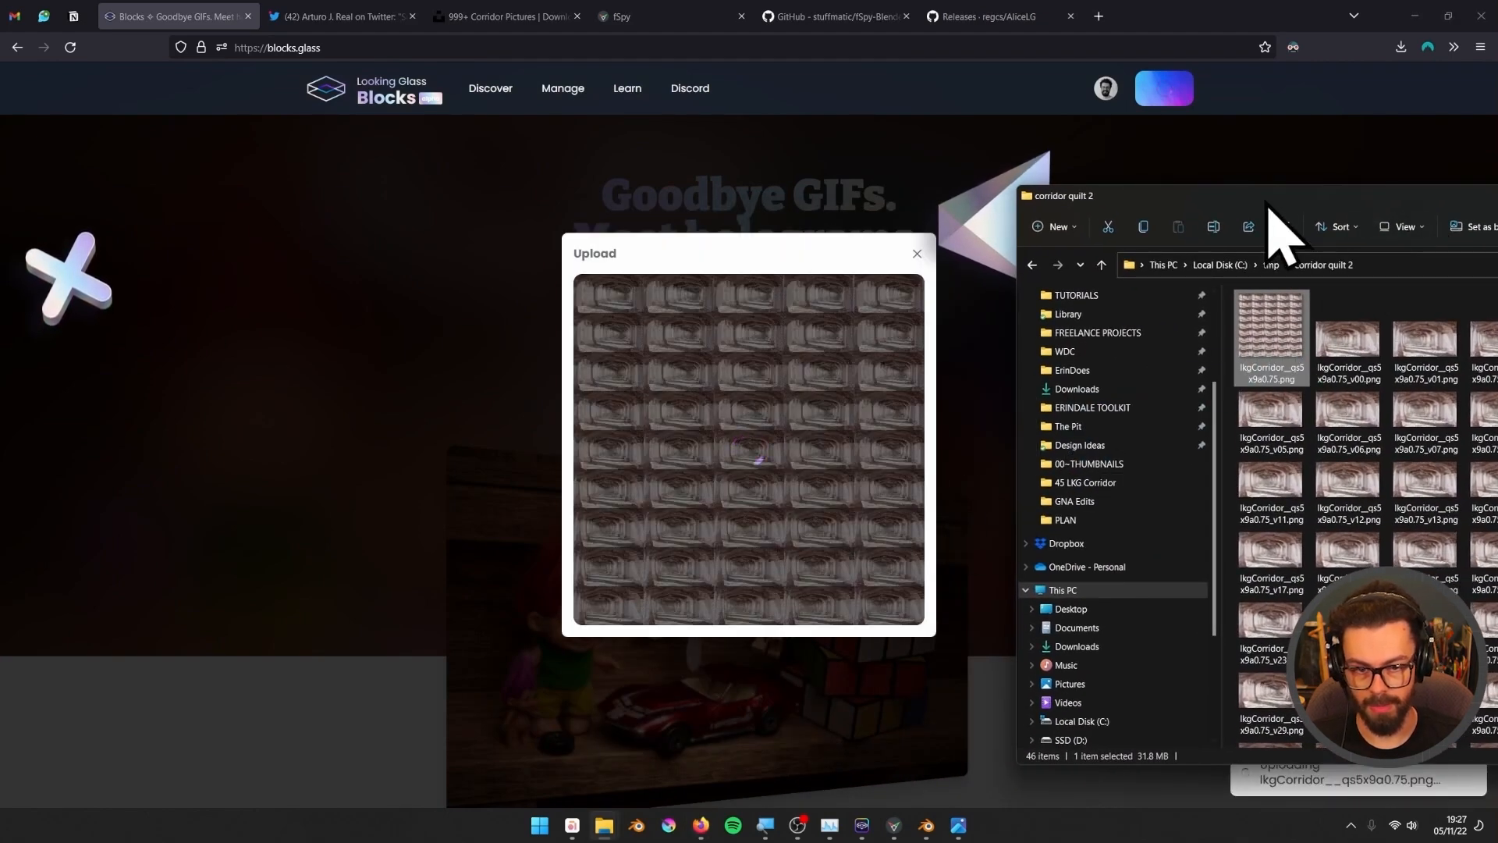
{"action": "left_click_drag", "start_coordinate": [1271, 208], "coordinate": [1497, 204]}
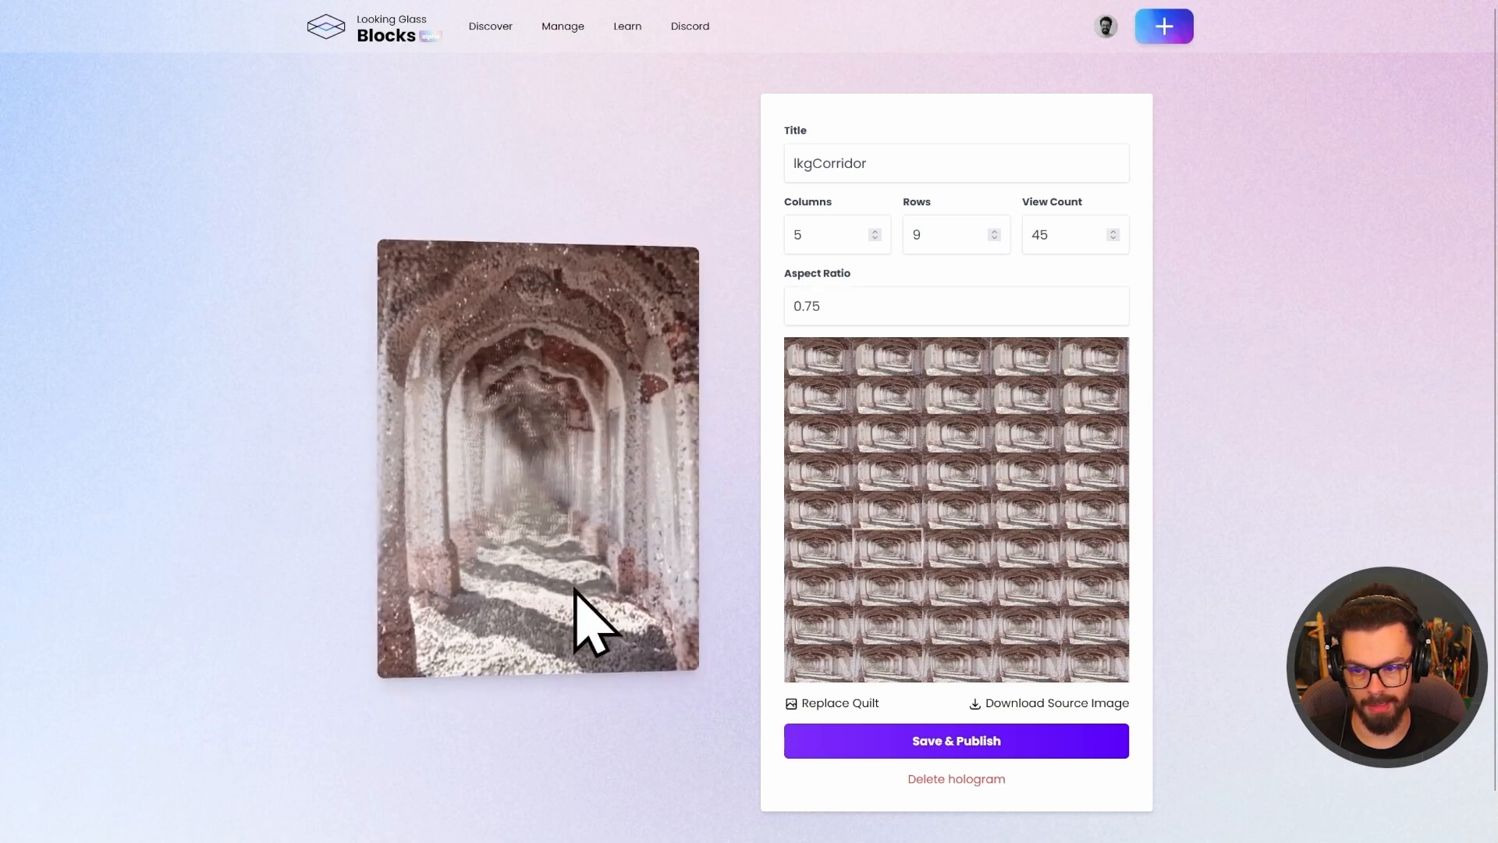
Title the uploaded hologram Point Corridor and publish it.
{"action": "left_click_drag", "start_coordinate": [878, 163], "coordinate": [702, 151]}
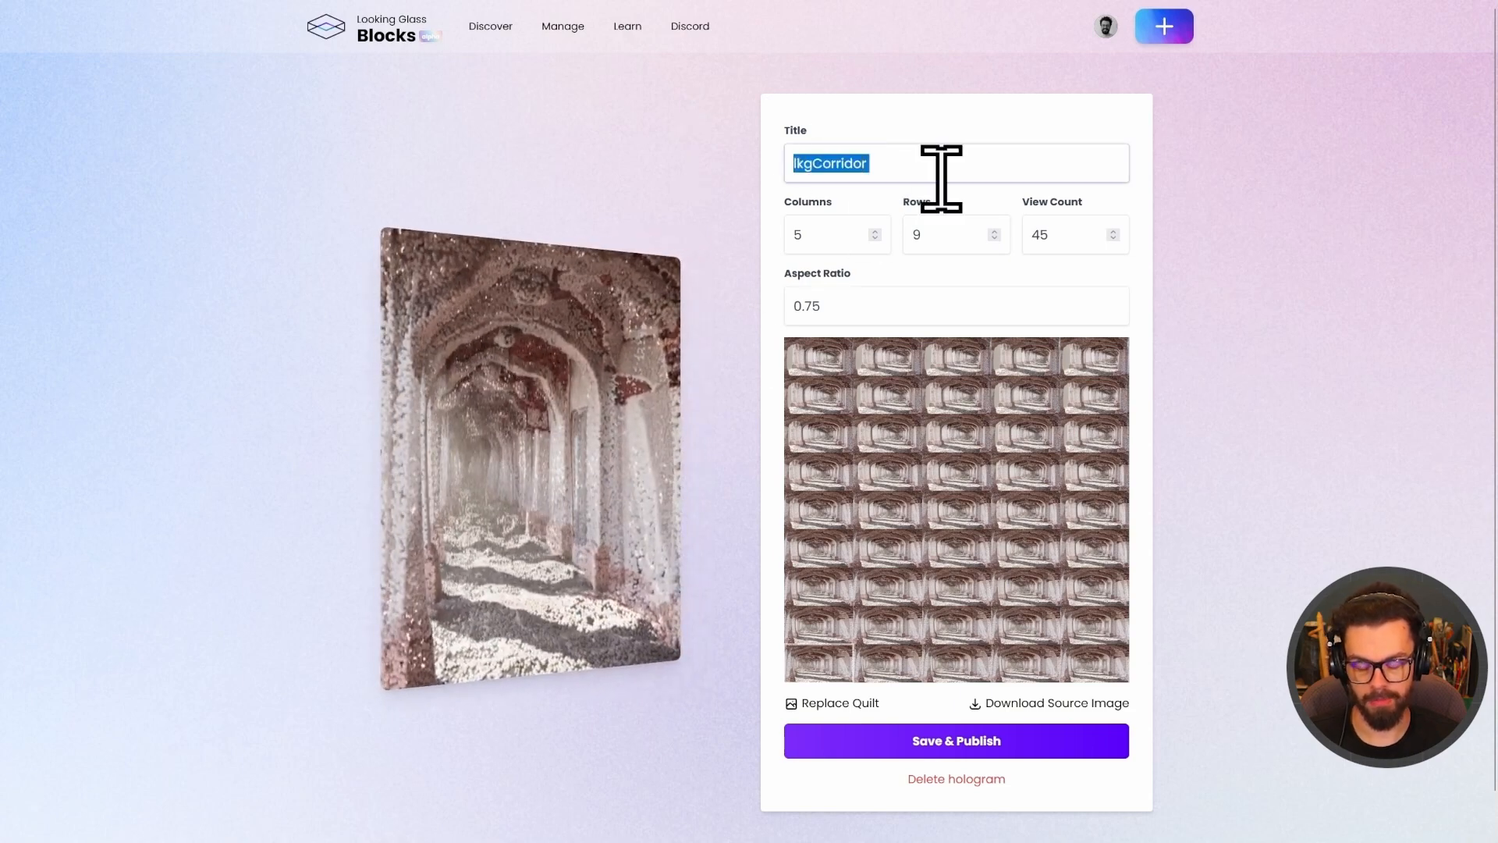
{"action": "type", "text": "Point"}
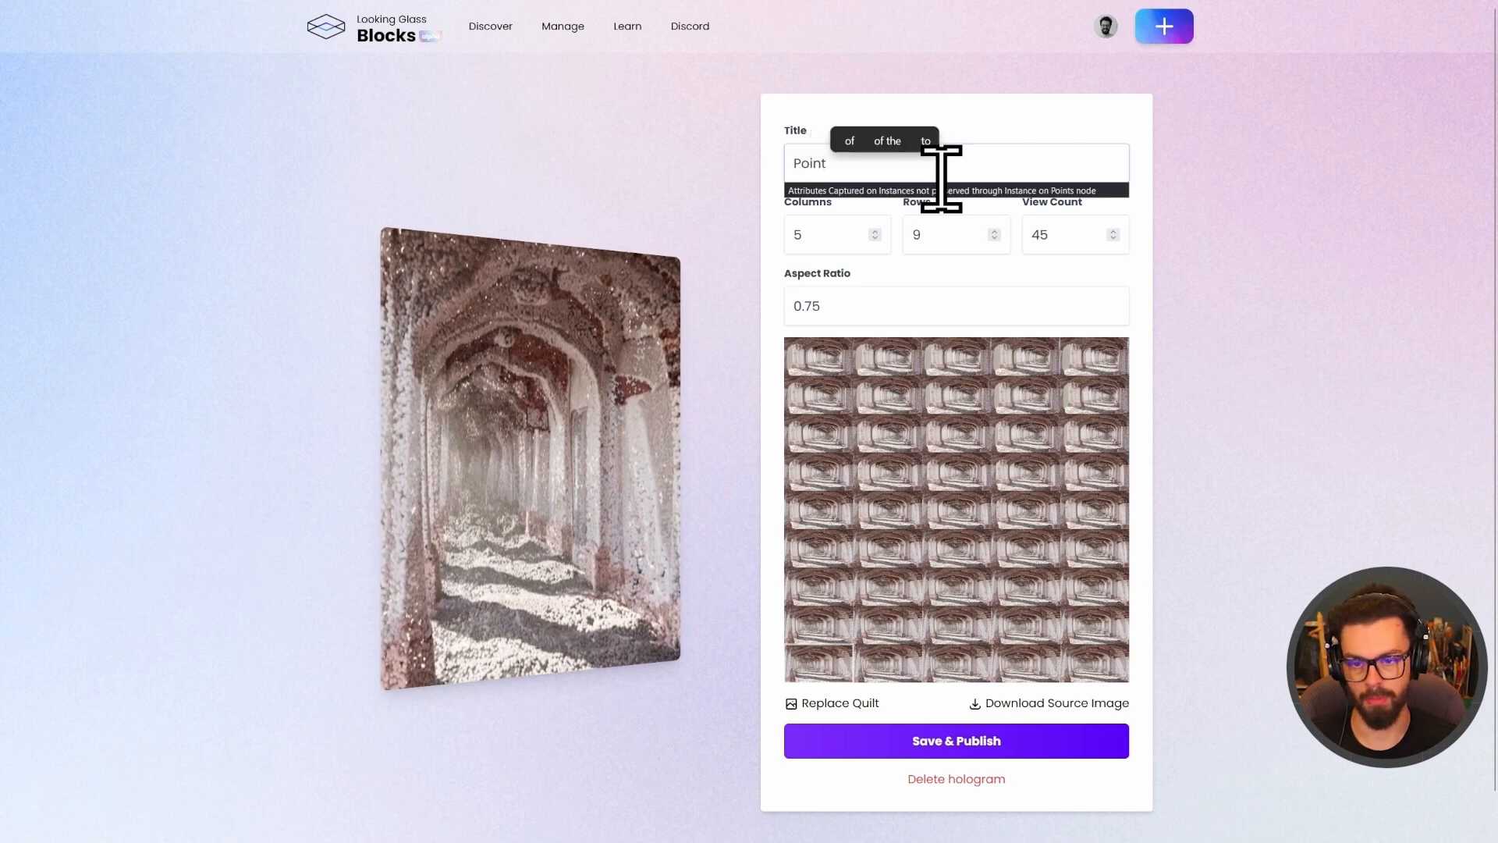
{"action": "type", "text": " Corridor"}
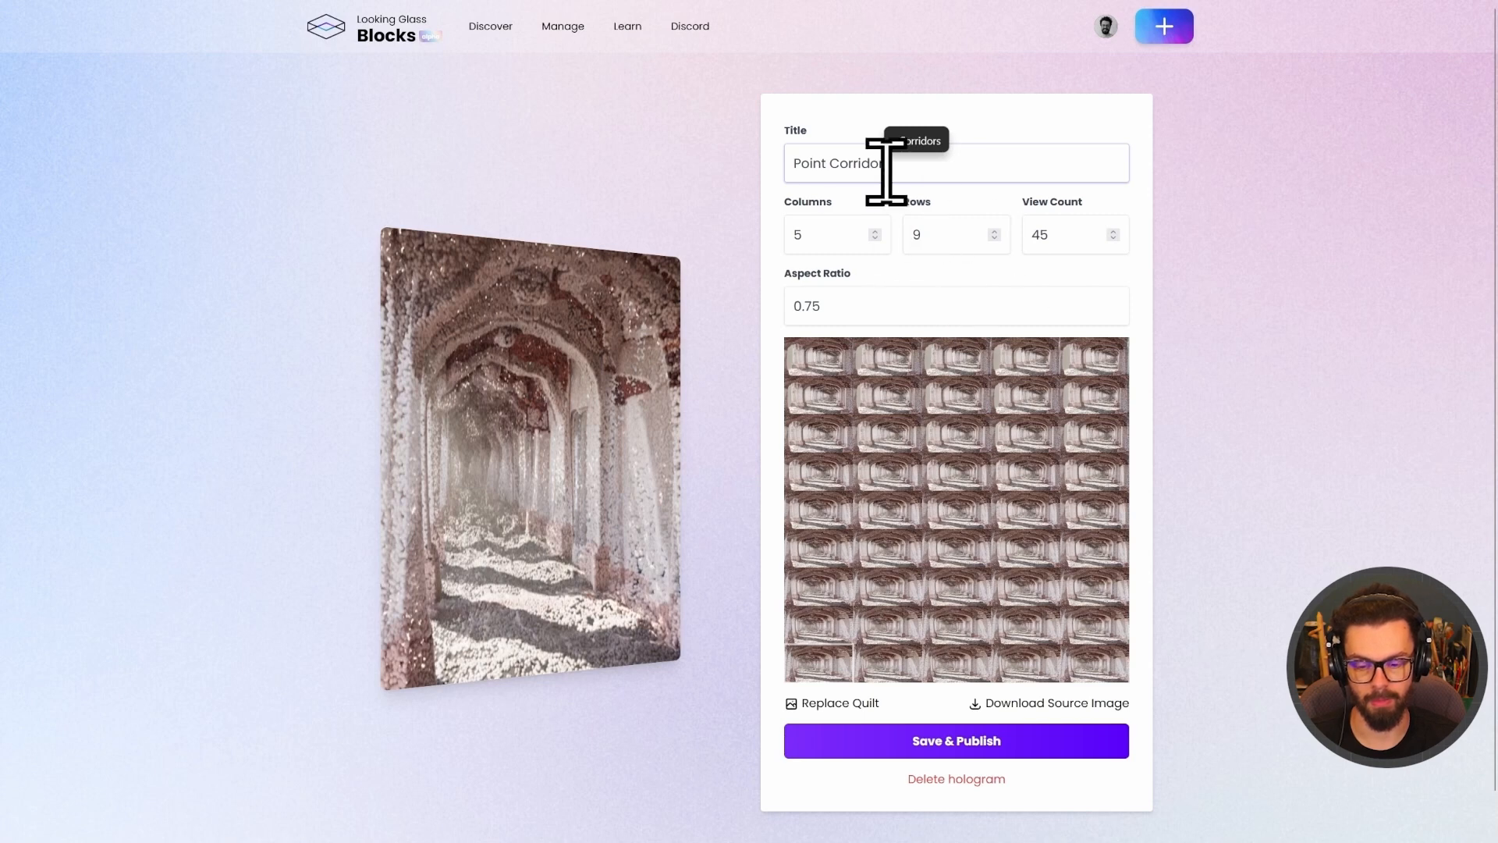
{"action": "left_click", "coordinate": [962, 747]}
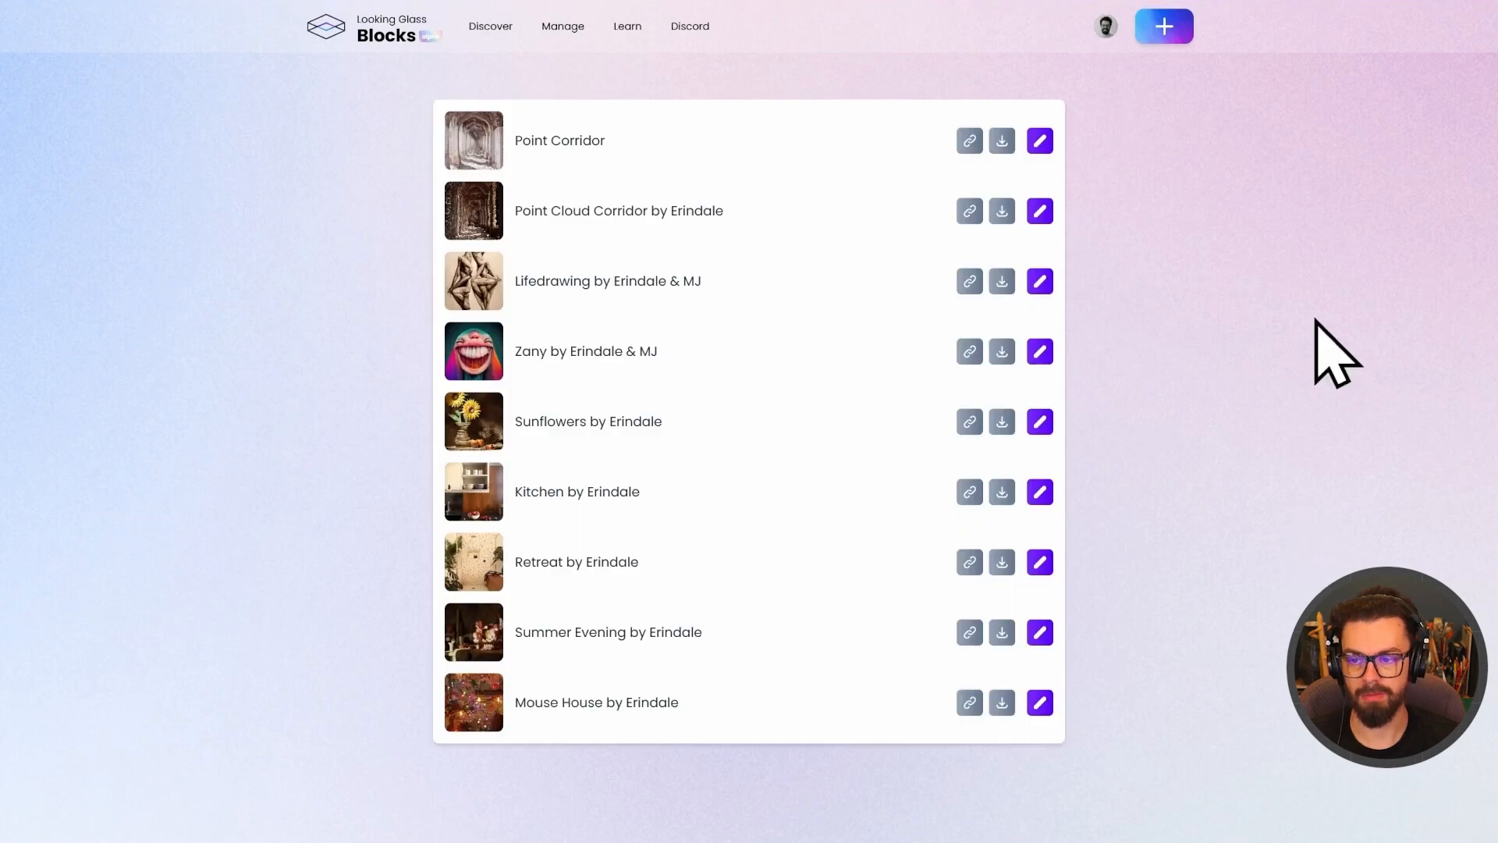
Review the Point Corridor hologram's settings, open its public page and copy the page's web address.
{"action": "left_click", "coordinate": [613, 150]}
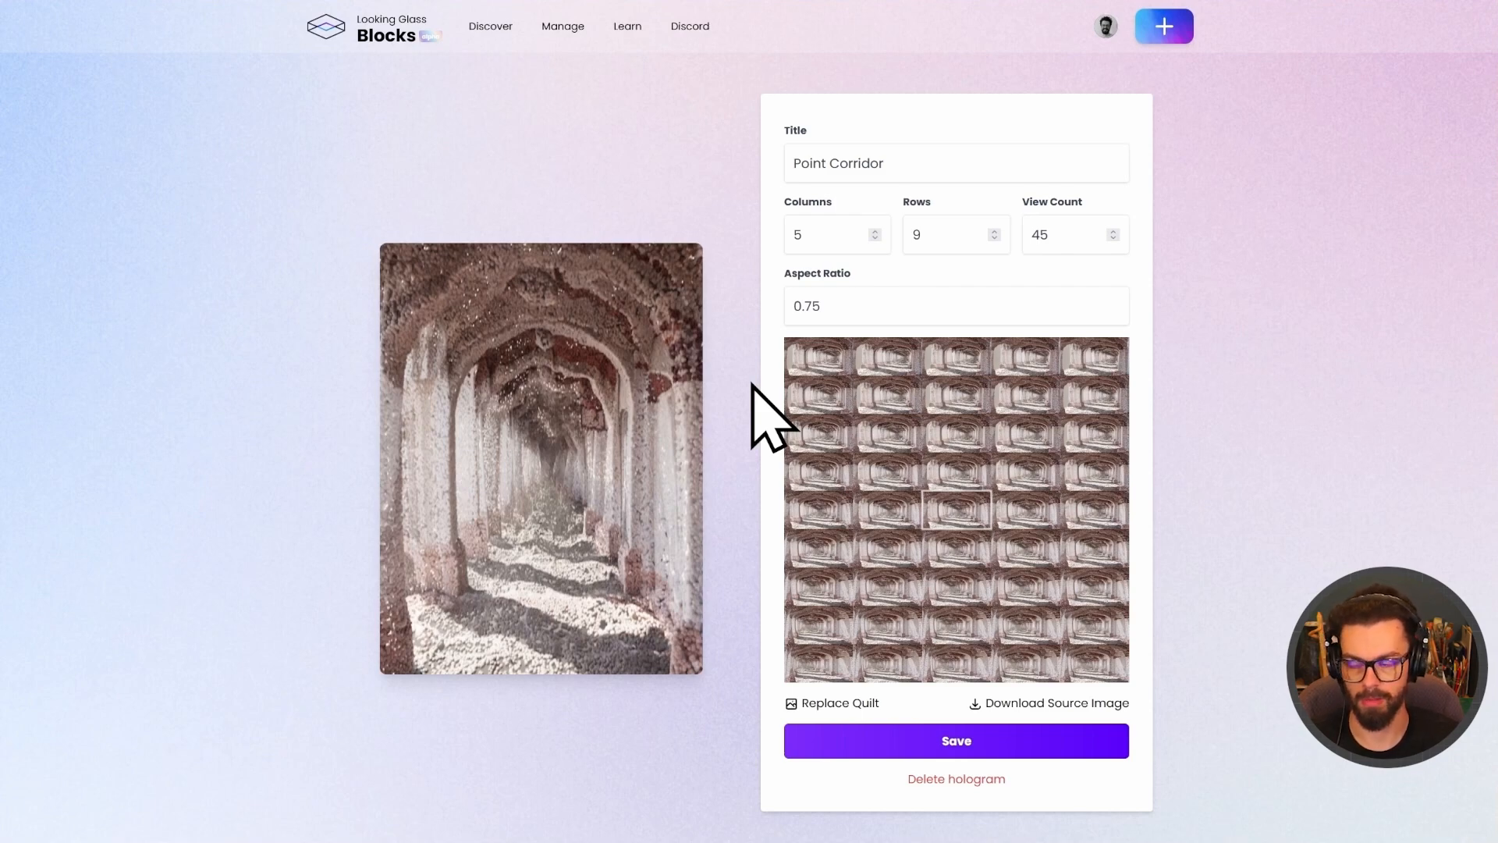
{"action": "key", "text": "alt+Left"}
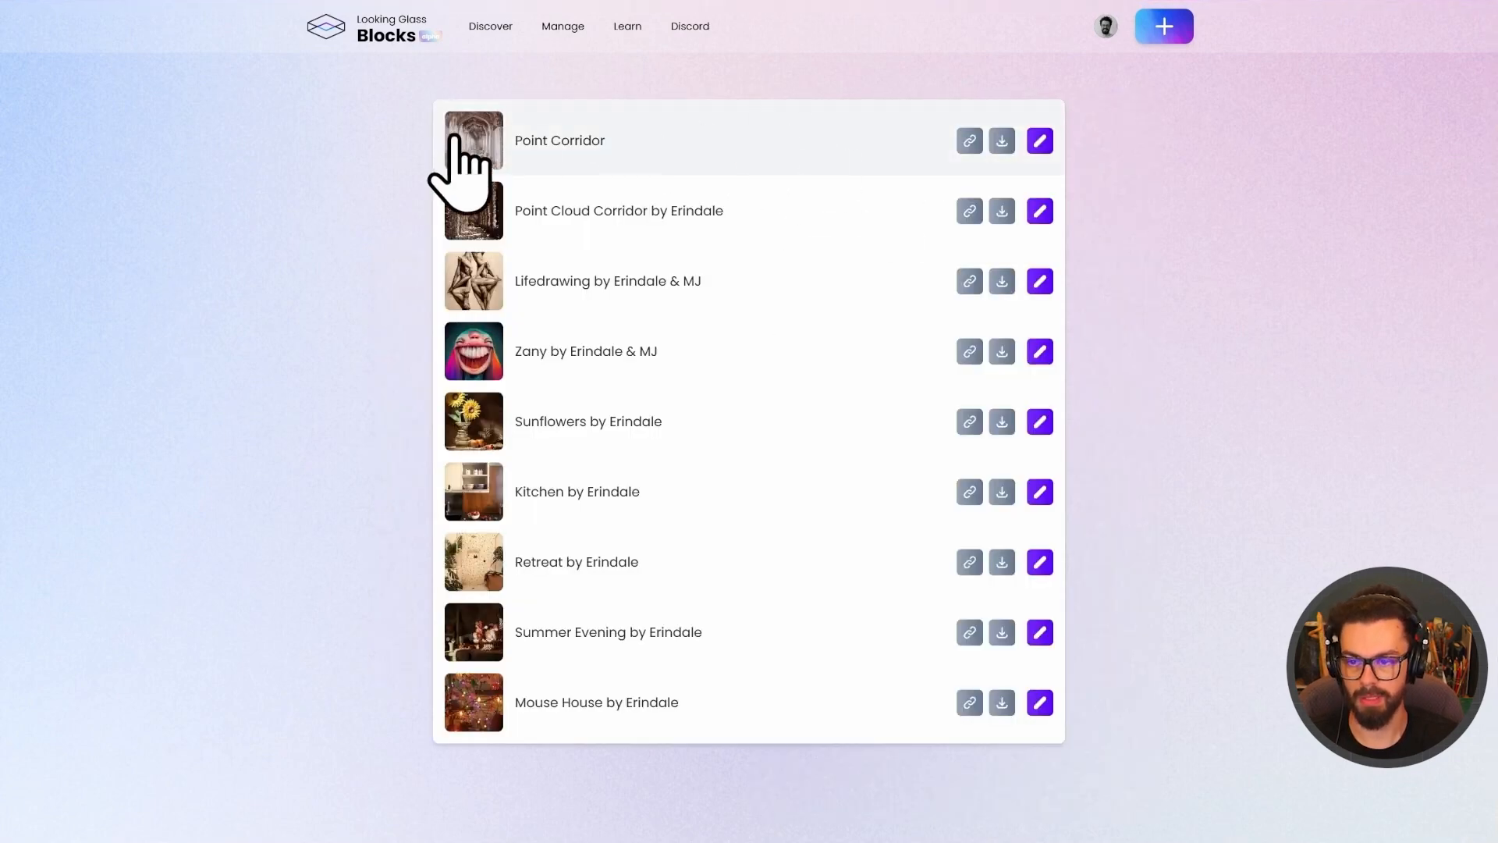
{"action": "left_click", "coordinate": [972, 146]}
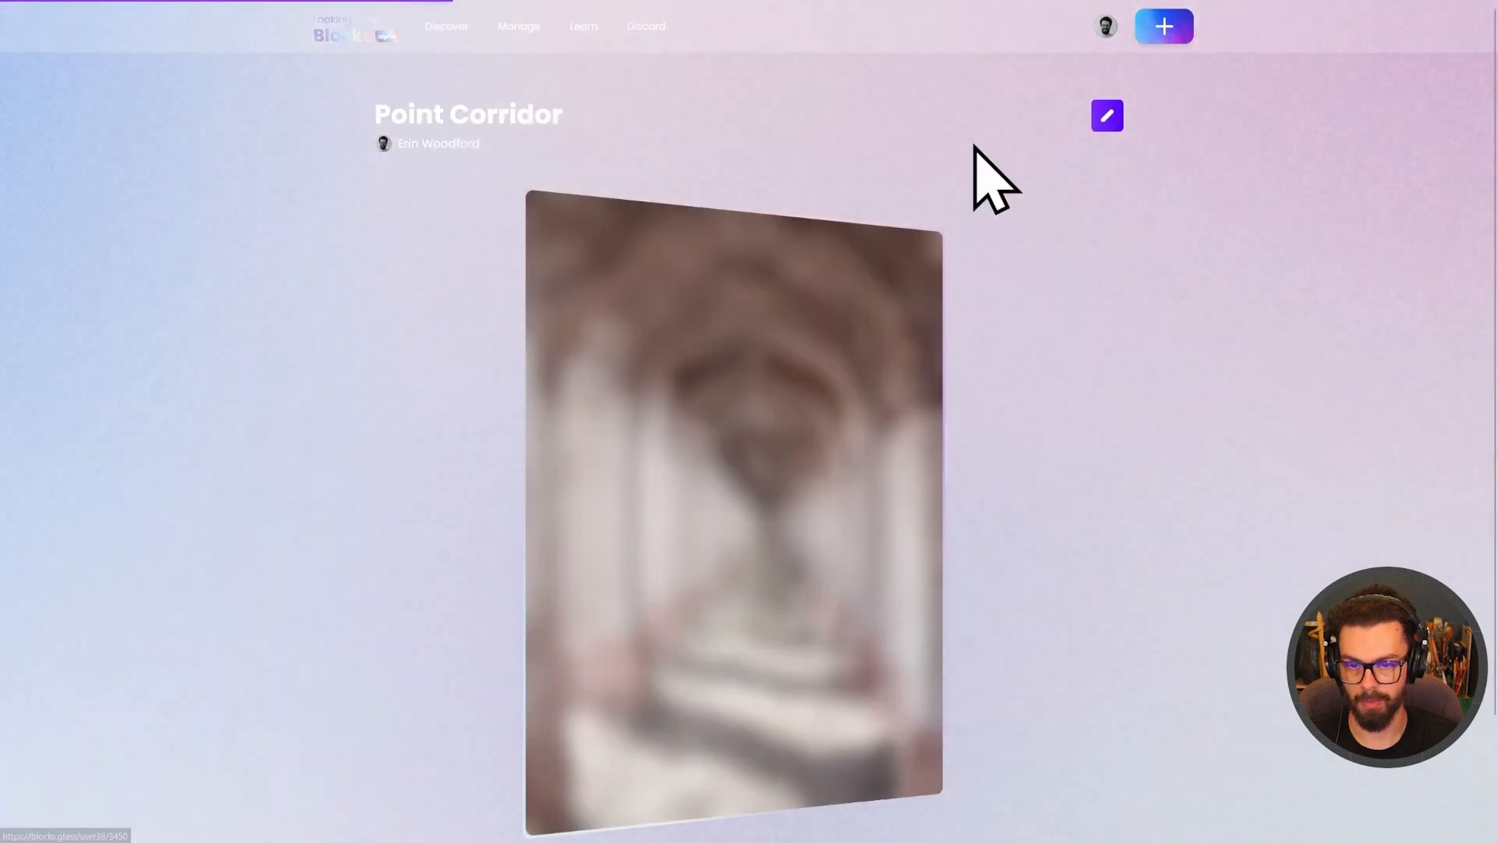
{"action": "left_click", "coordinate": [767, 46]}
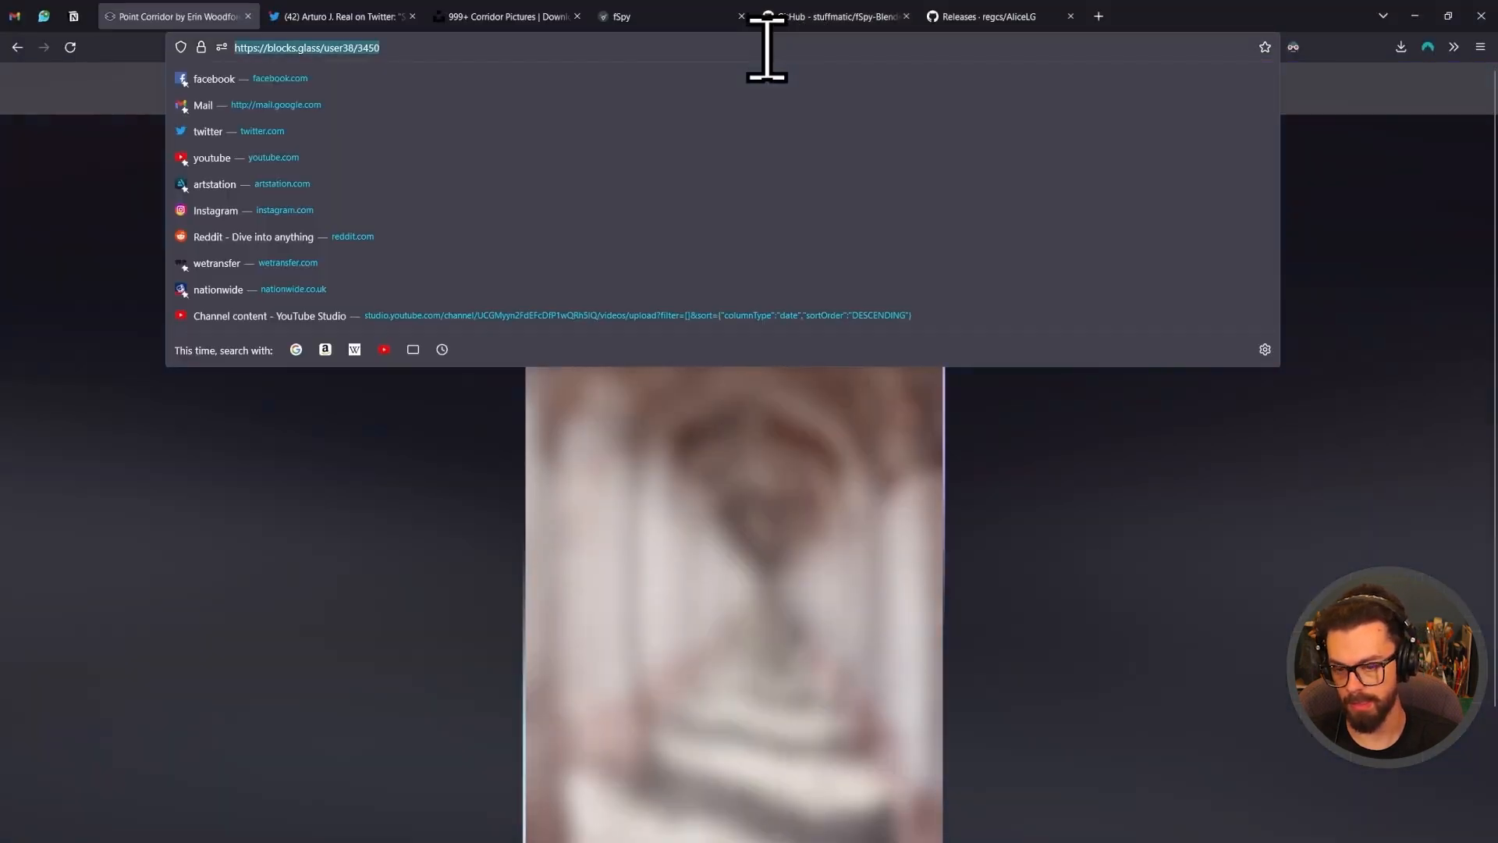
{"action": "left_click", "coordinate": [1003, 485]}
{"action": "scroll", "coordinate": [676, 512], "scroll_direction": "down", "scroll_amount": 1}
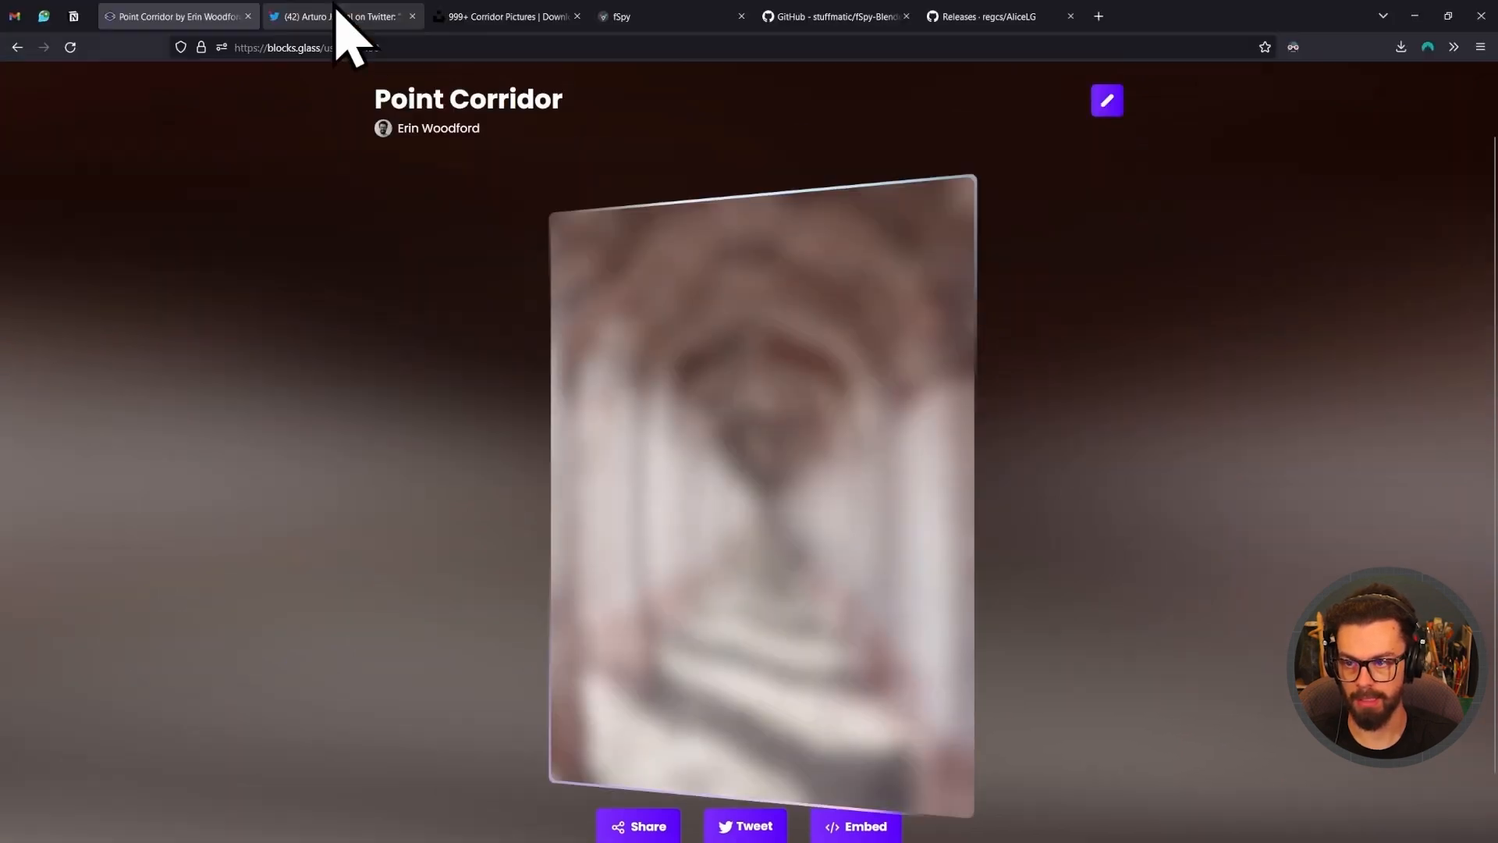
{"action": "left_click", "coordinate": [66, 19]}
{"action": "scroll", "coordinate": [717, 525], "scroll_direction": "down", "scroll_amount": 2}
{"action": "left_click", "coordinate": [575, 680]}
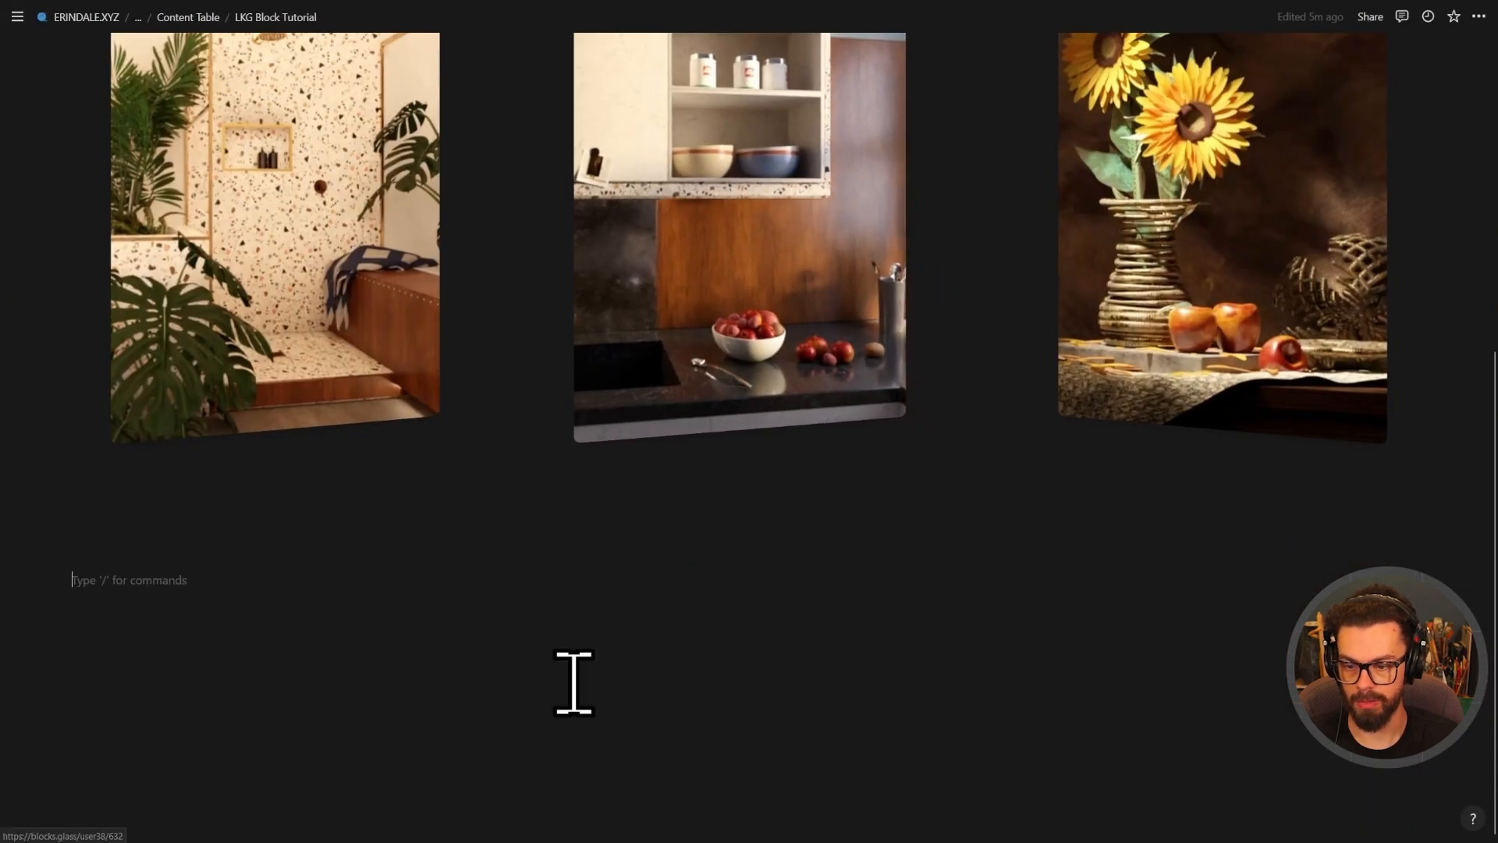
{"action": "type", "text": "https://blocks.glass/user38/3450"}
{"action": "left_click", "coordinate": [356, 648]}
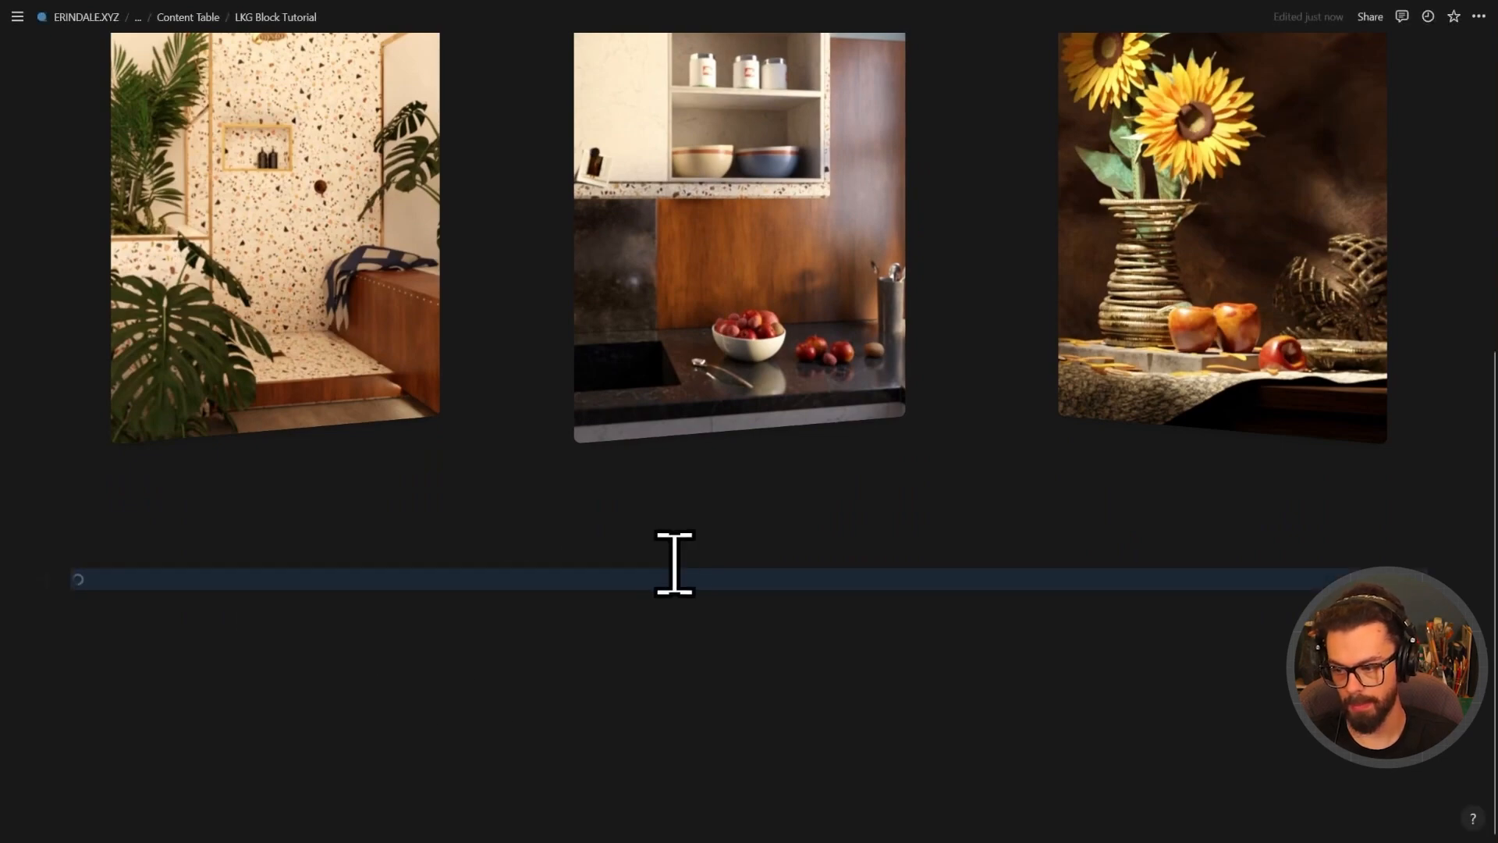
{"action": "scroll", "coordinate": [789, 660], "scroll_direction": "down", "scroll_amount": 6}
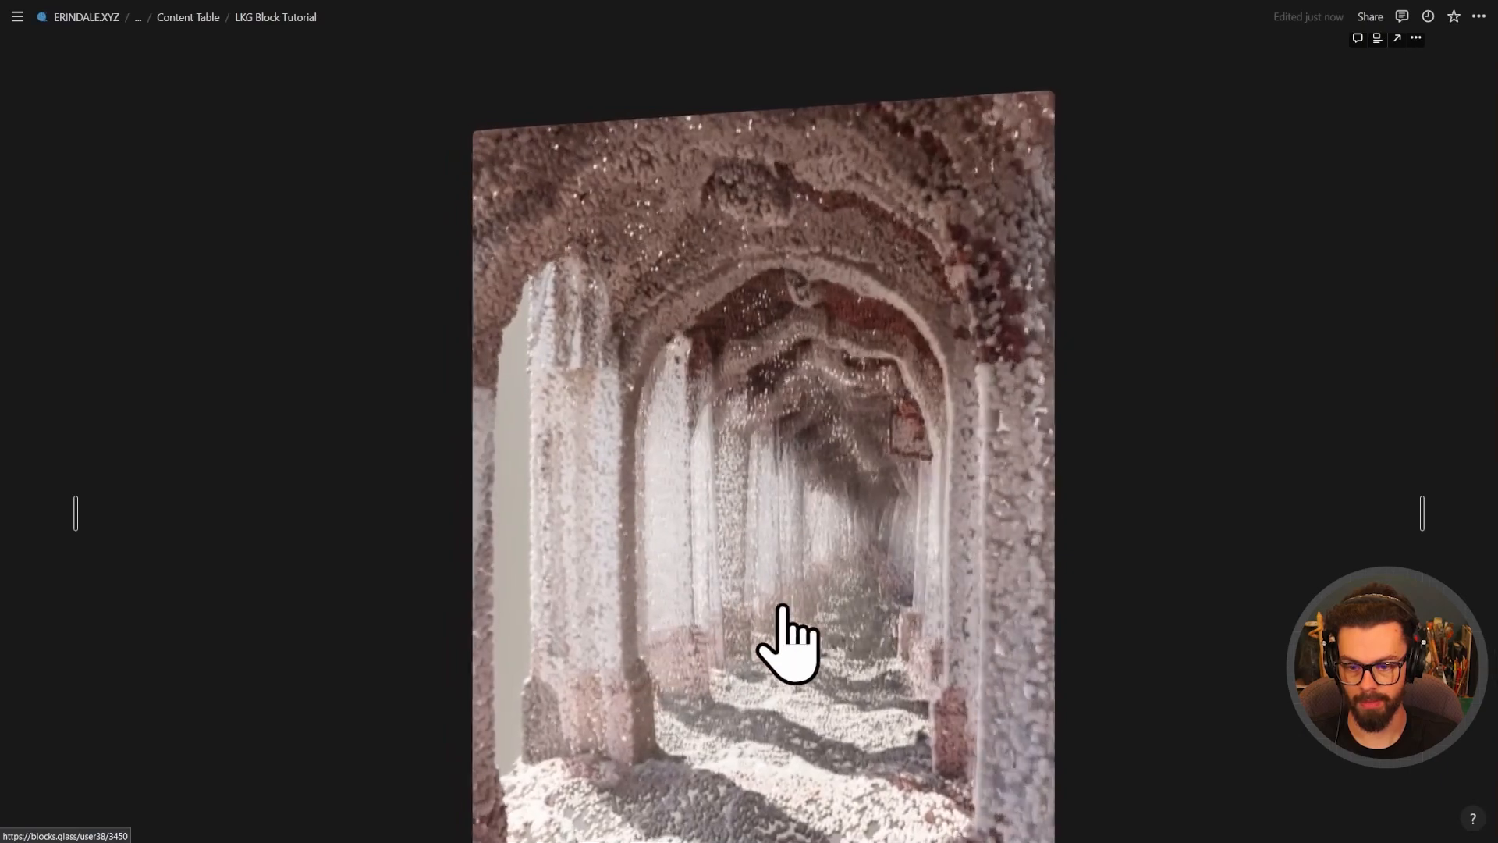
{"action": "scroll", "coordinate": [987, 617], "scroll_direction": "down", "scroll_amount": 1}
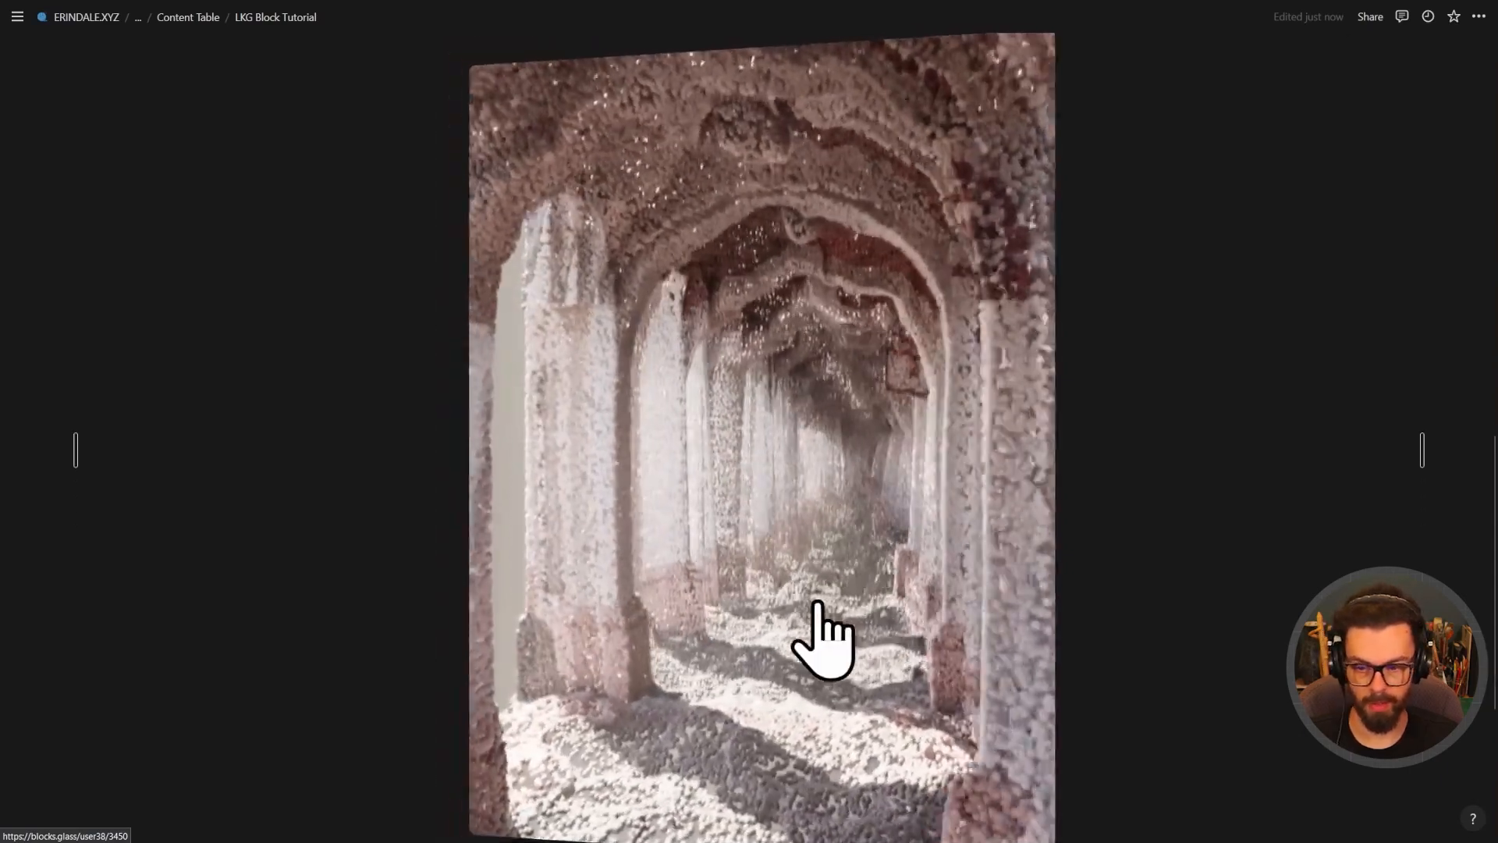
{"action": "scroll", "coordinate": [936, 627], "scroll_direction": "up", "scroll_amount": 3}
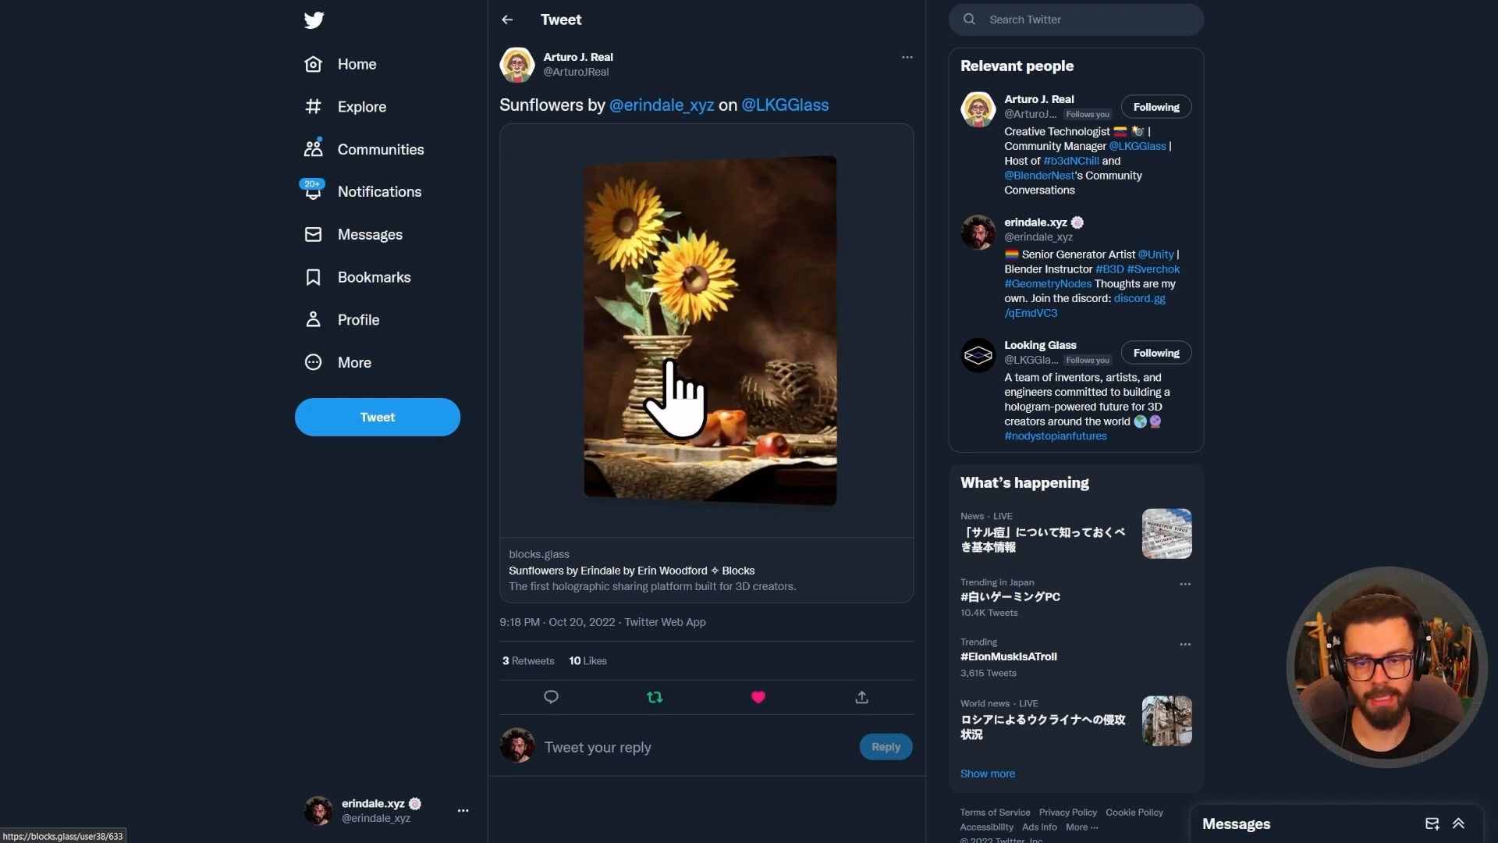
Switch back to the corridor scene in Blender.
{"action": "key", "text": "alt+Tab"}
{"action": "left_click", "coordinate": [963, 191]}
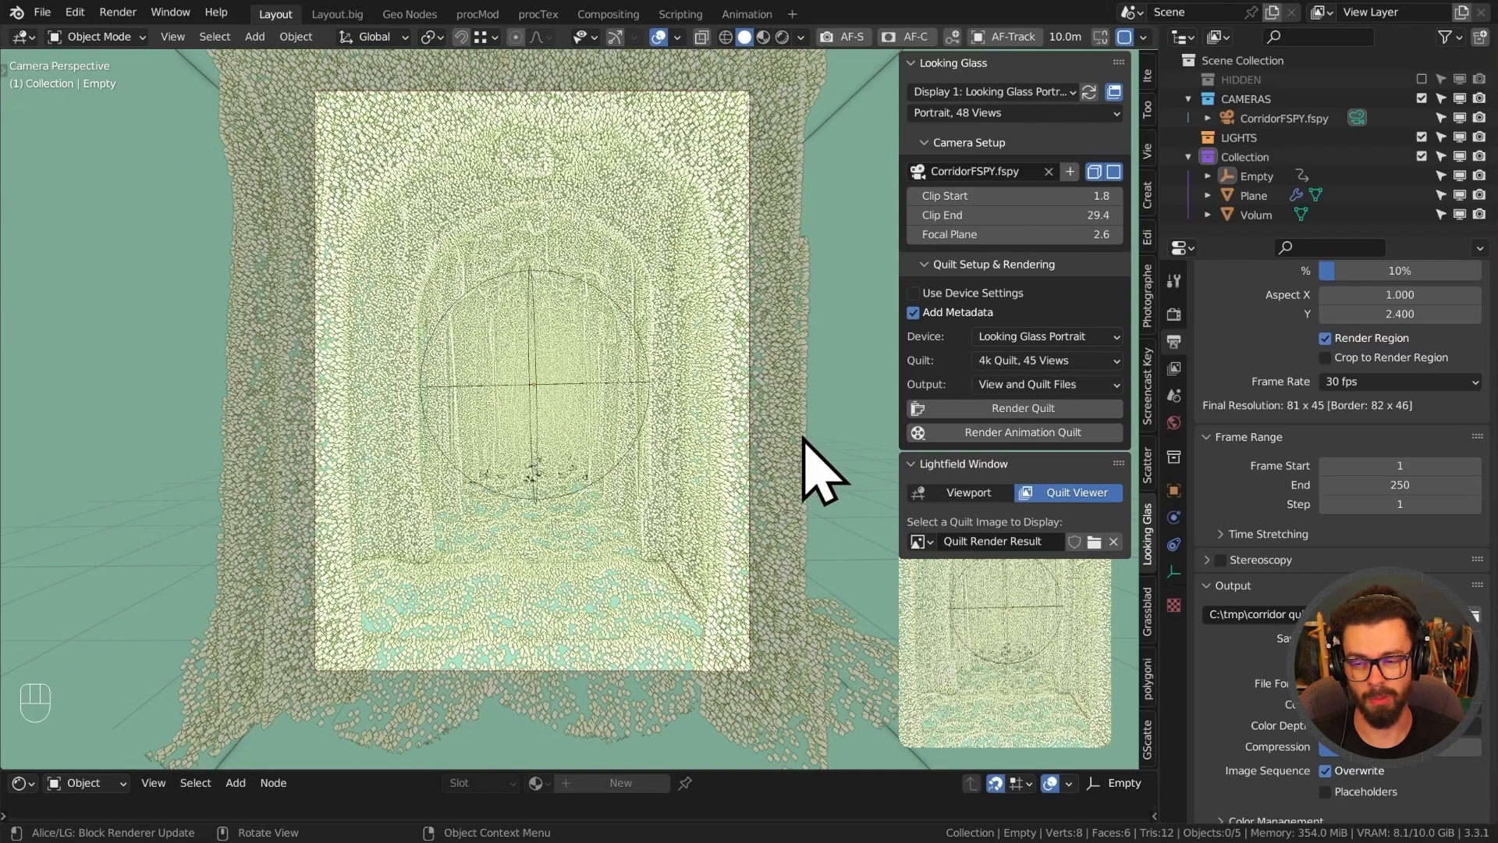